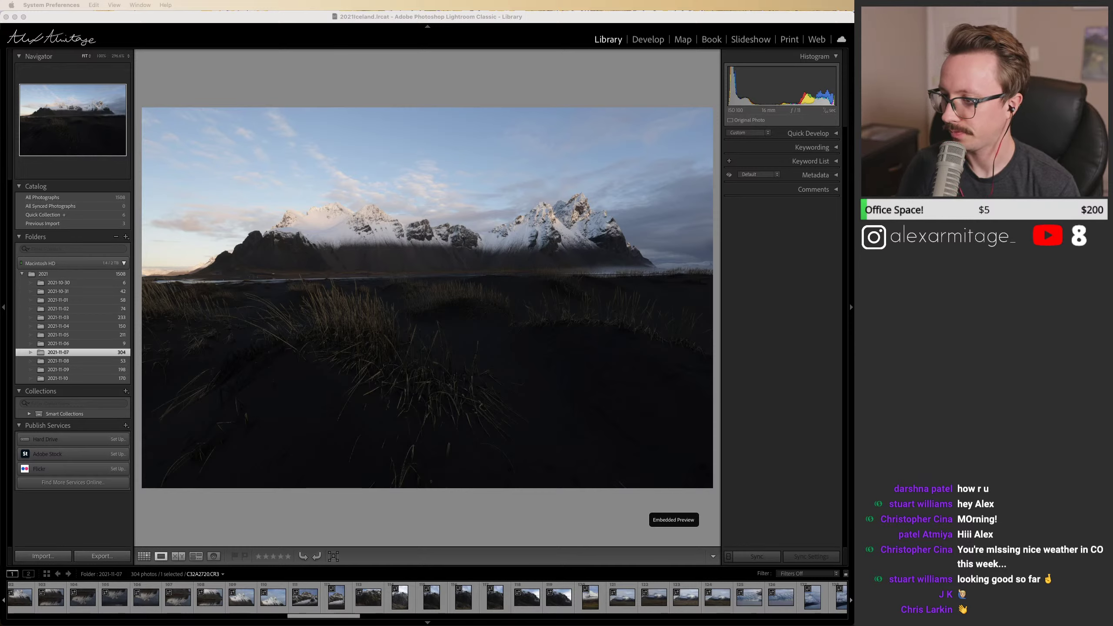
Step: Switch to Lightroom Classic and view the sunlit coastal wave photo C32A2418.CR3 in the 2021-11-04 folder
key("XF86AudioLowerVolume")
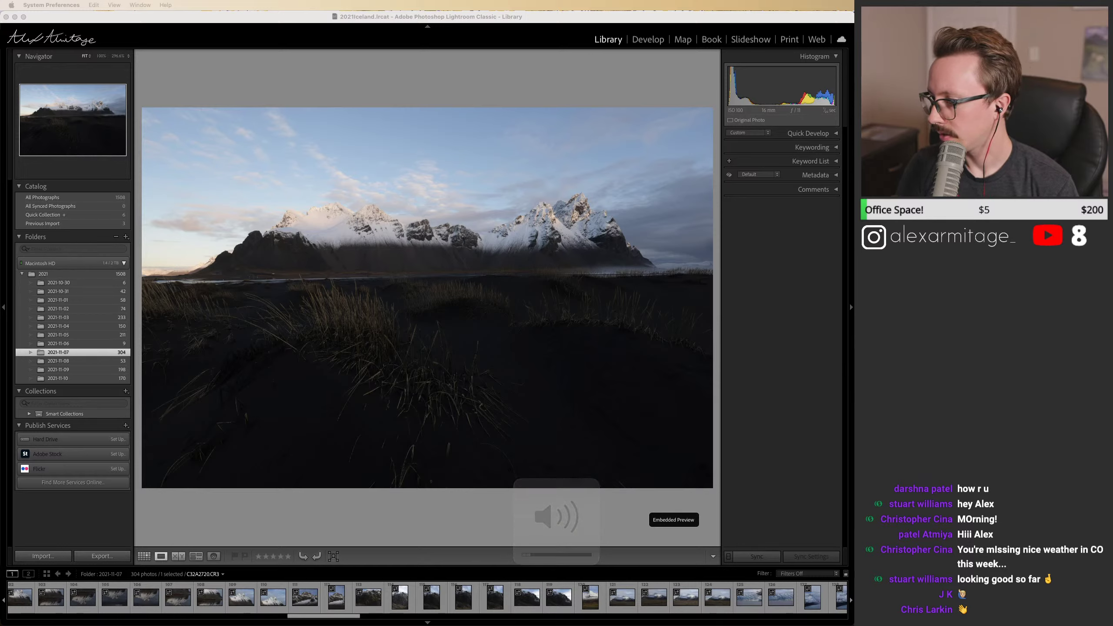
key("super+Tab")
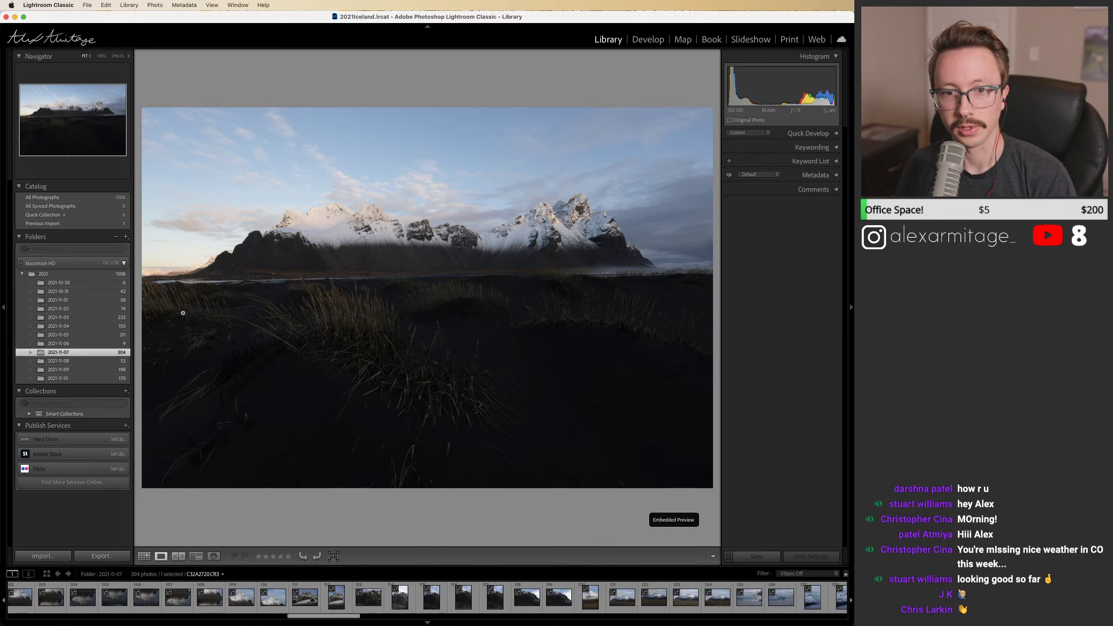
left_click(89, 326)
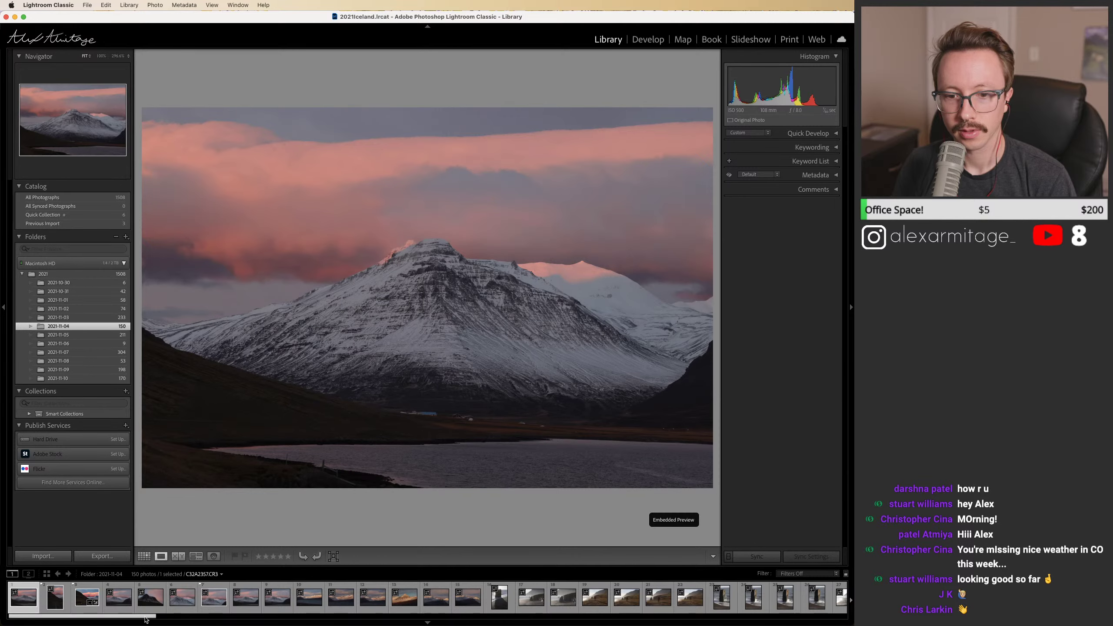
left_click_drag(144, 616, 421, 618)
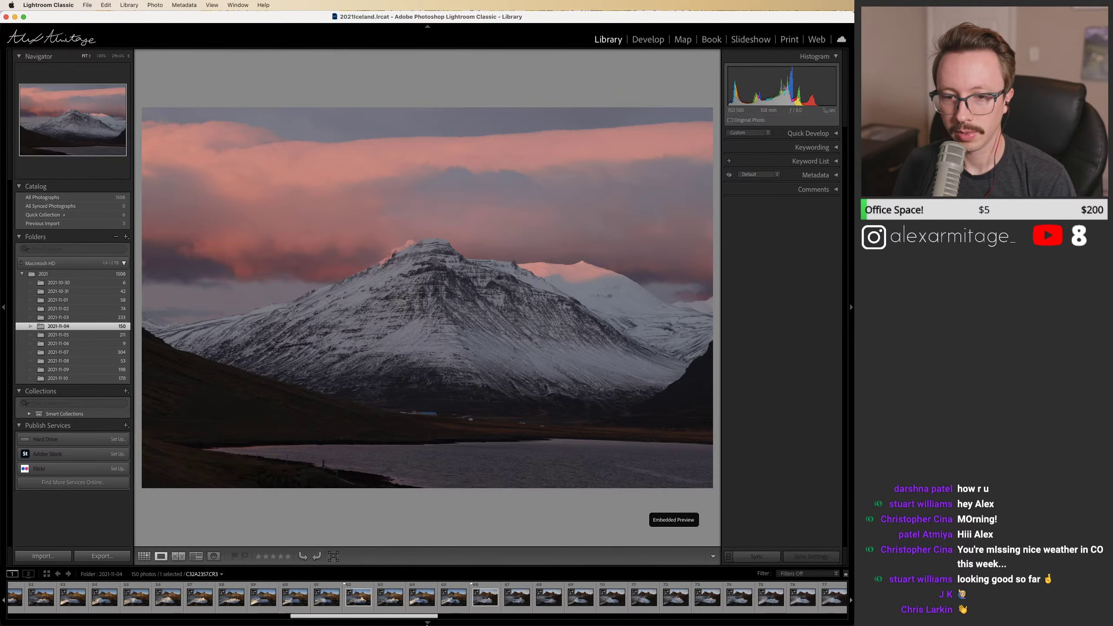
left_click(416, 612)
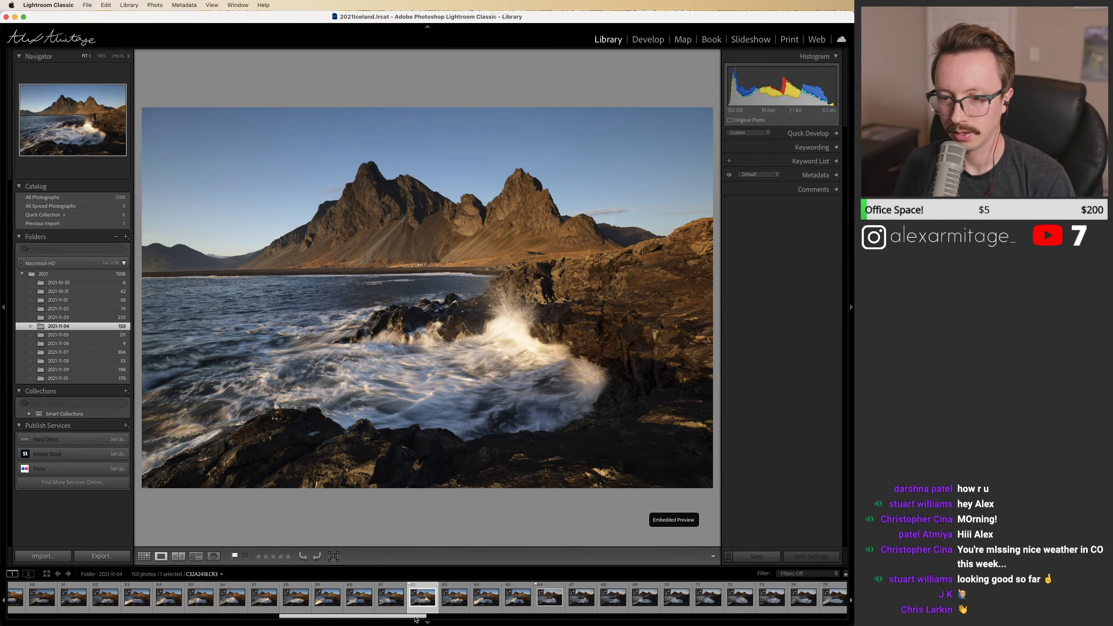
Step: Compare the dusk-lit wave photos C32A2422.CR3, C32A2447.CR3 and C32A2446.CR3 in the 2021-11-04 folder
scroll(412, 613, "right", 5)
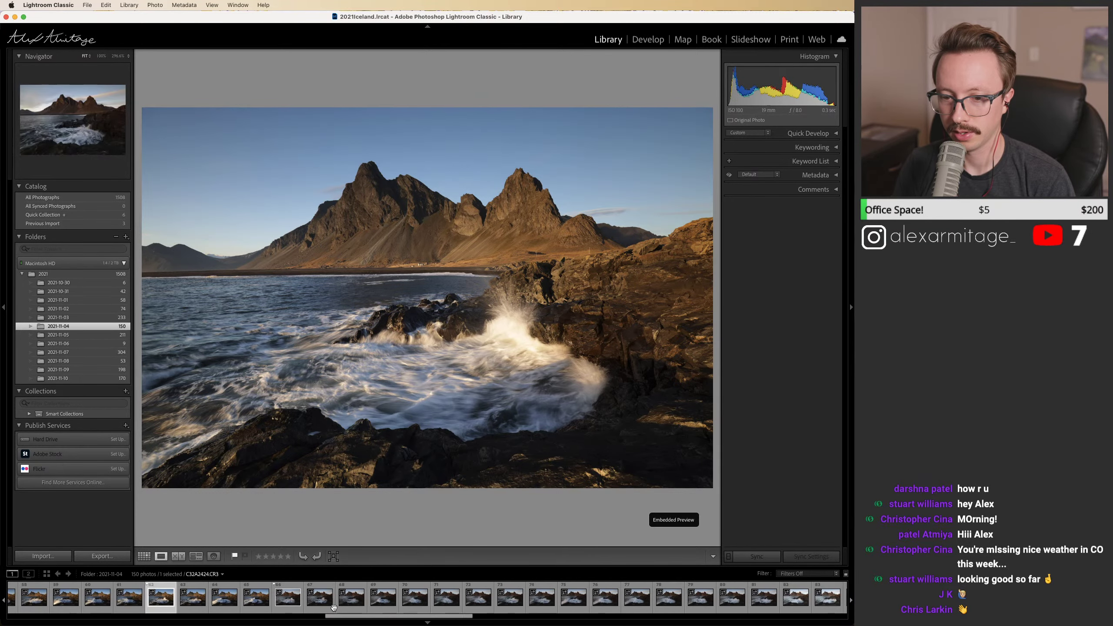
left_click(290, 612)
left_click_drag(414, 620, 507, 617)
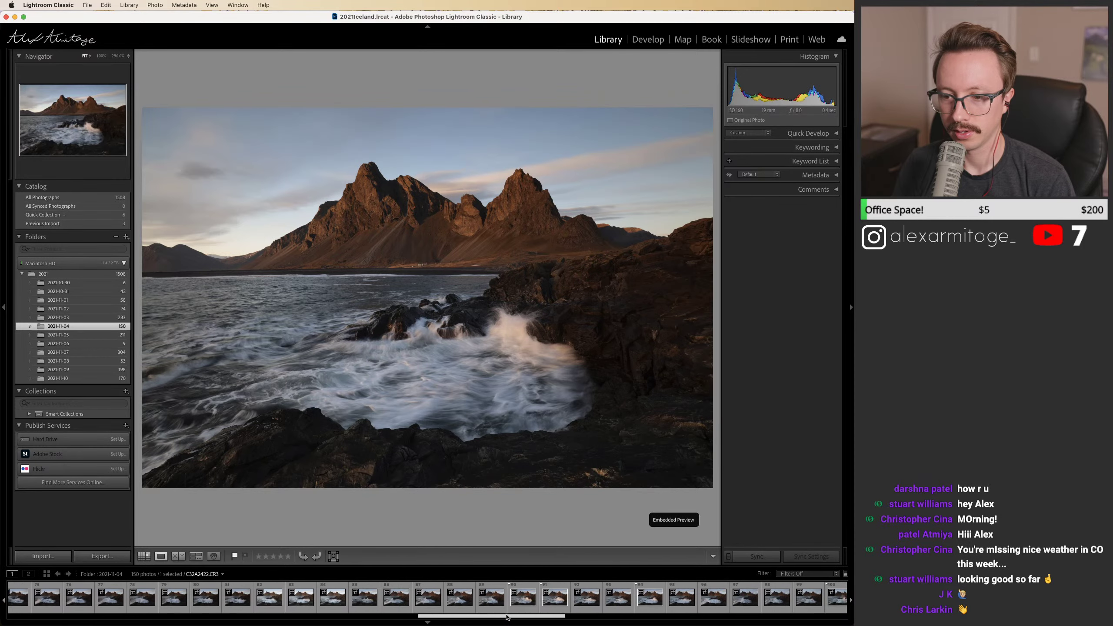
left_click(523, 598)
left_click(557, 610)
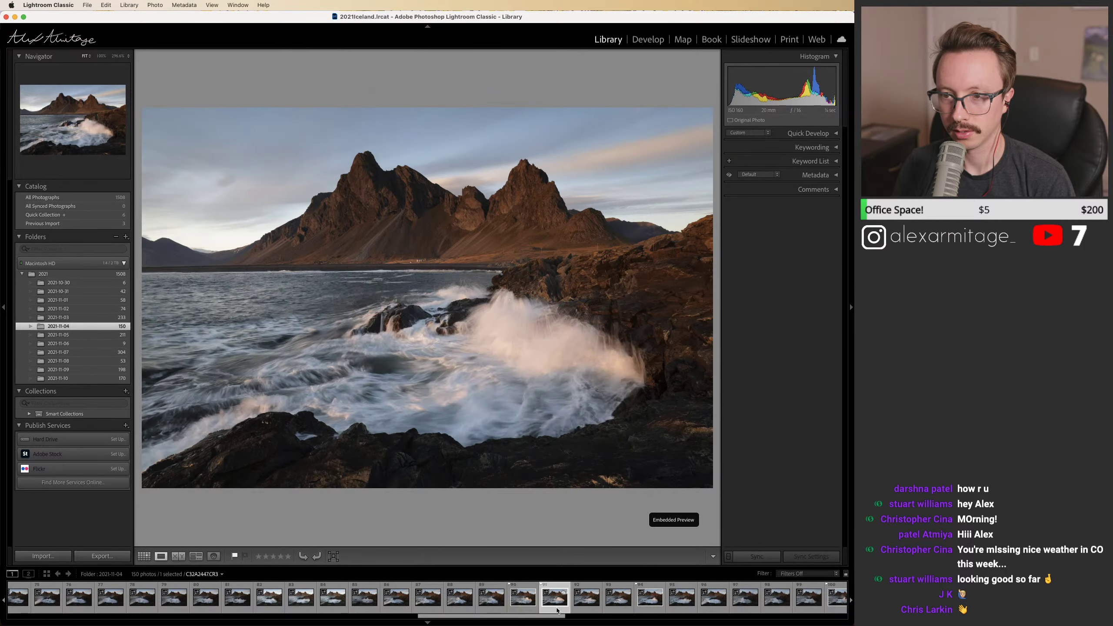
left_click(519, 610)
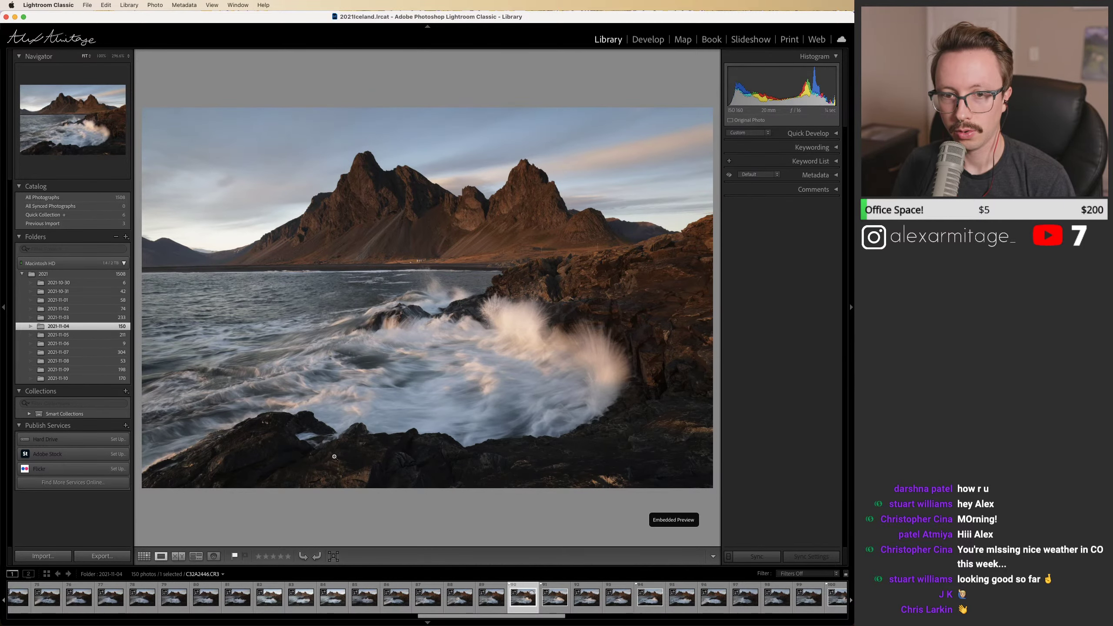
Step: Open the 2021-11-07 folder and compare the portrait shots of the rounded blue ice block in the surf
left_click(81, 354)
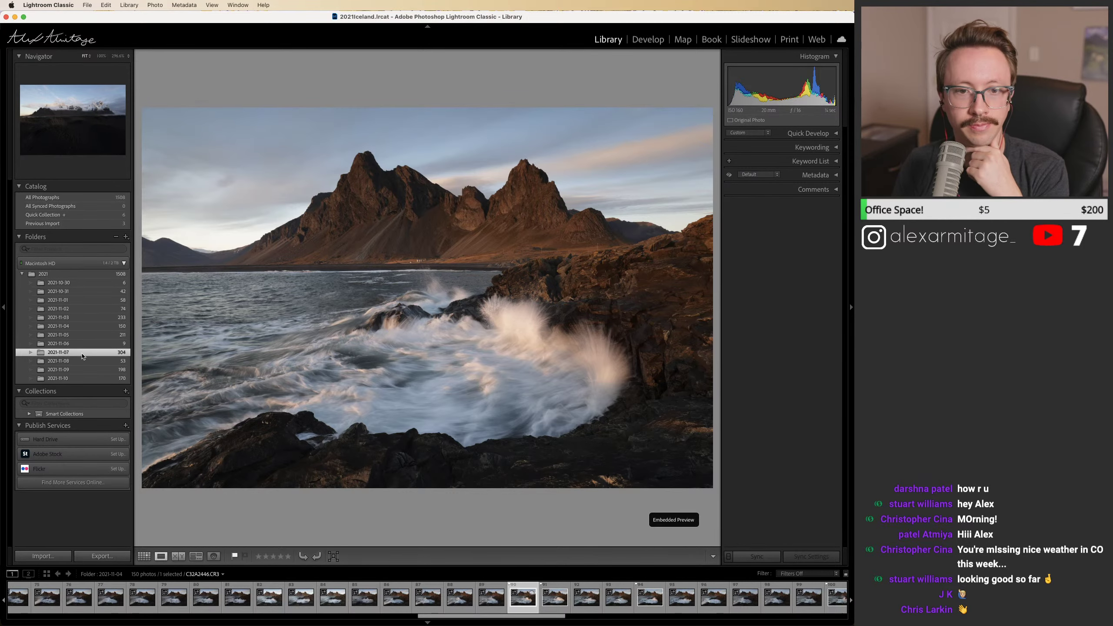
left_click_drag(100, 618, 623, 621)
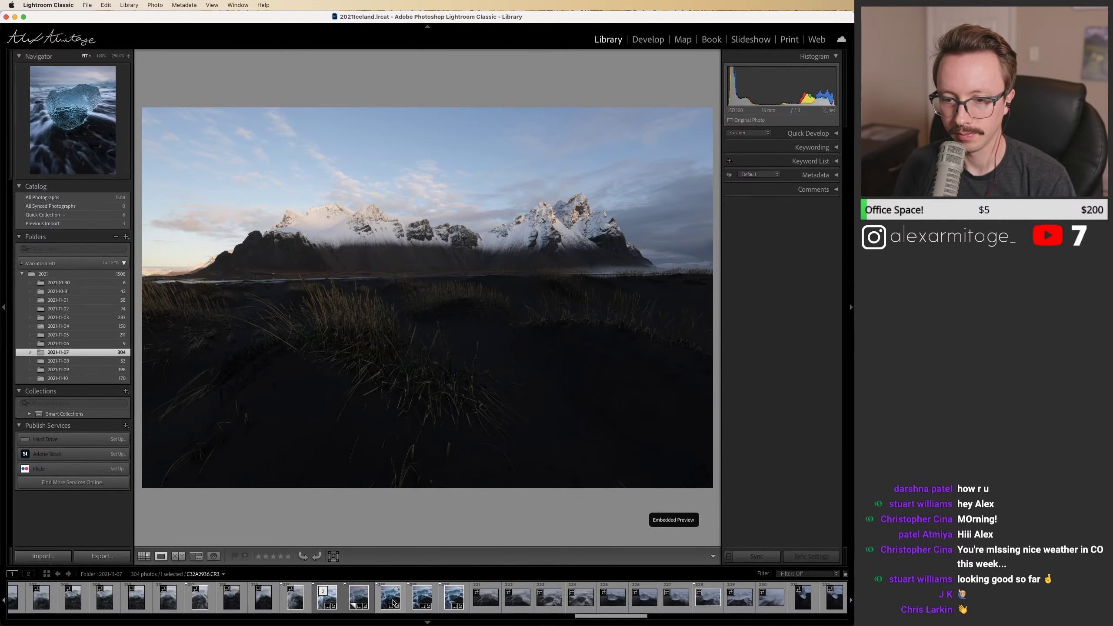
left_click(393, 603)
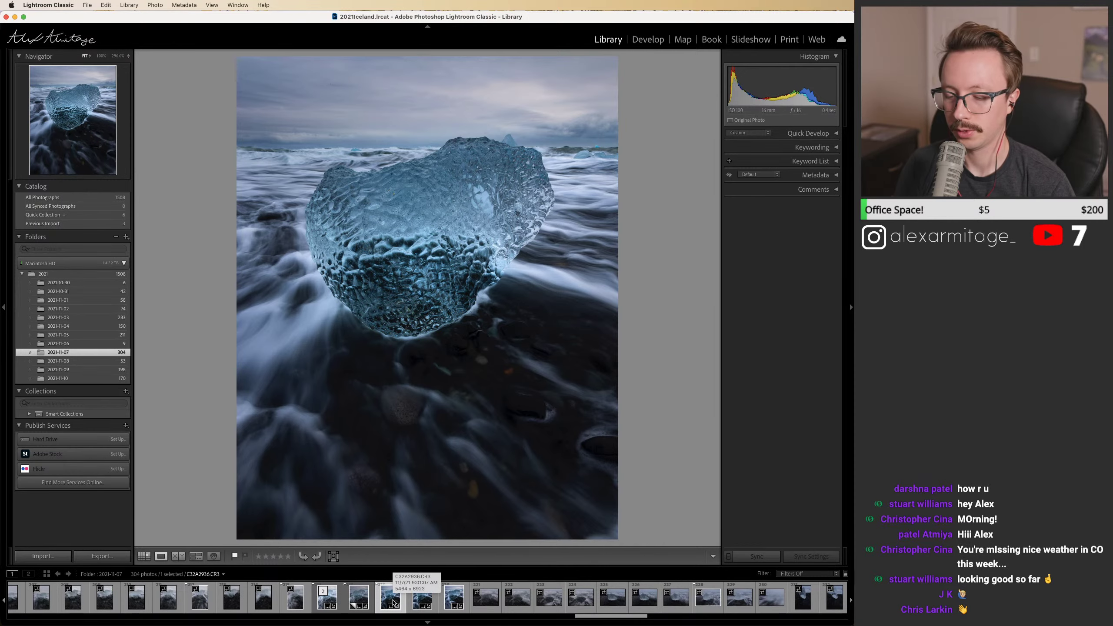
key("Right")
key("Right")
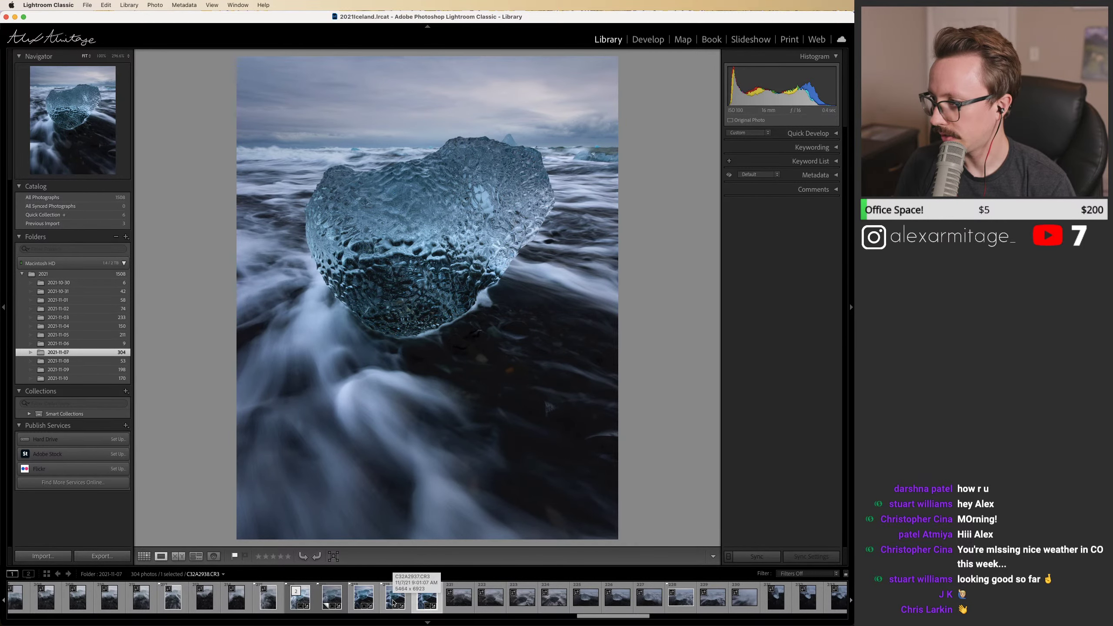
left_click(393, 603)
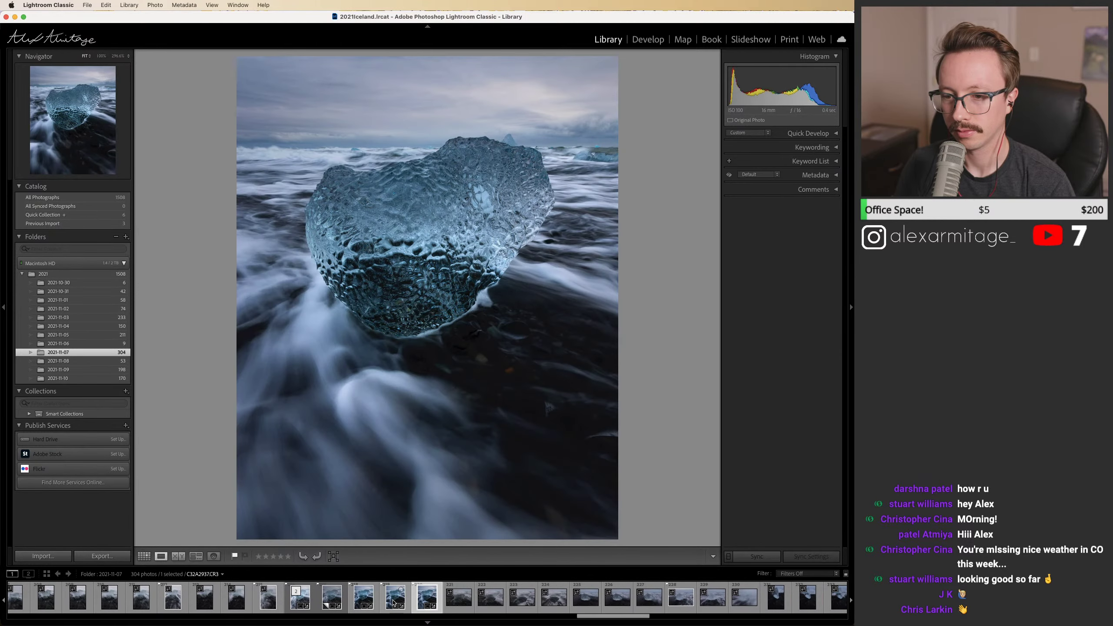
key("Left")
key("Left")
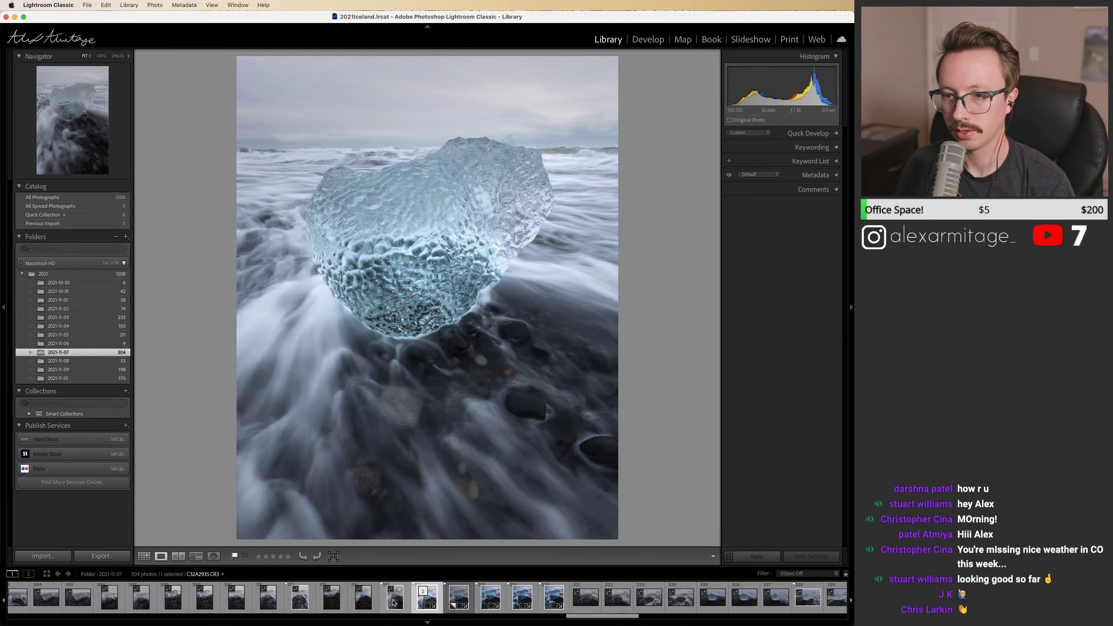
key("Right")
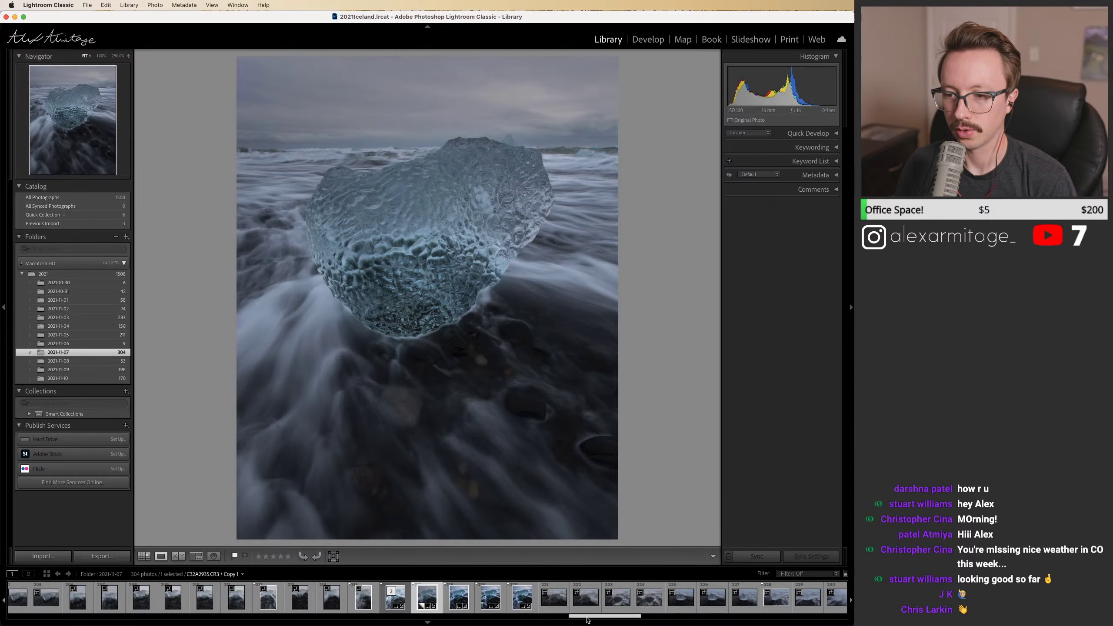
Step: Compare the tall ice block photos C32A2957.CR3 and C32A2955.CR3, checking the sharpness of C32A2955.CR3 at 100%
scroll(587, 620, "down", 5)
left_click(473, 599)
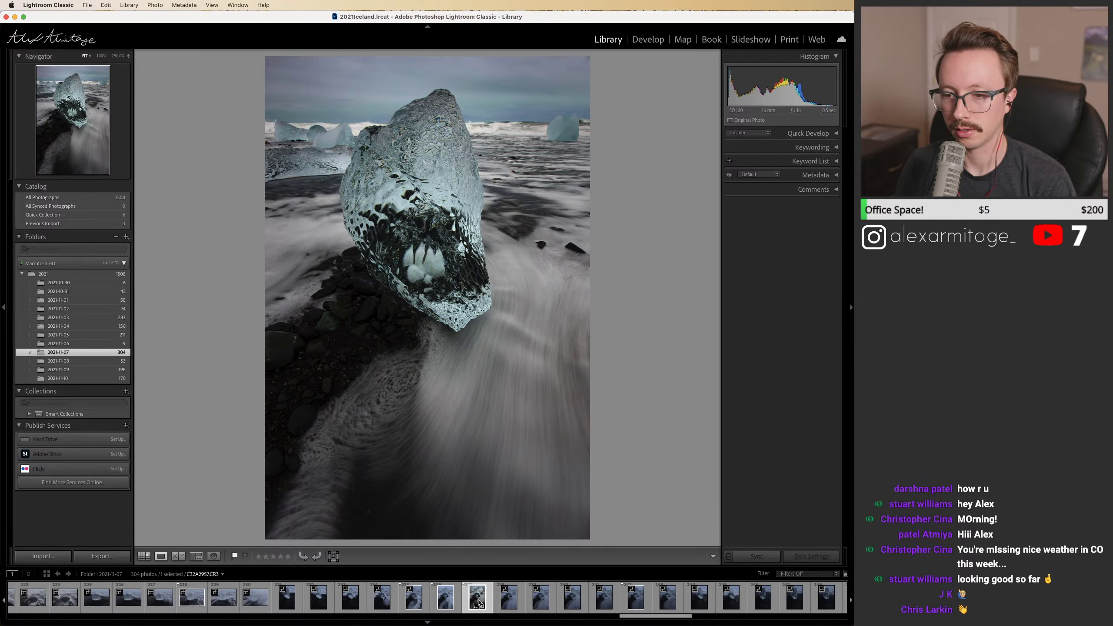
left_click(413, 597)
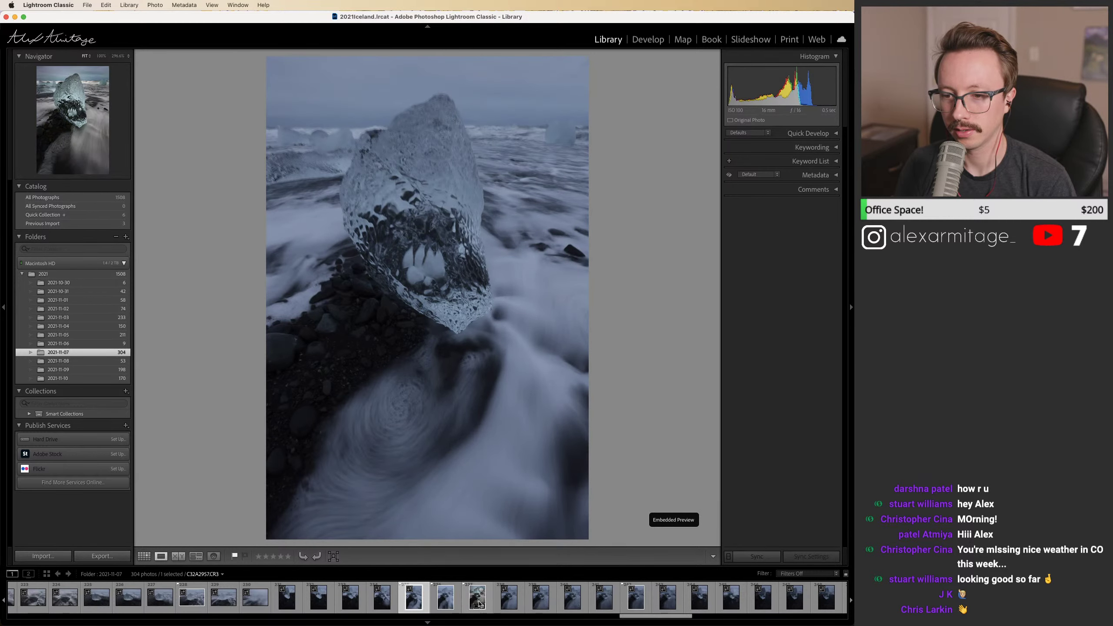
left_click(435, 100)
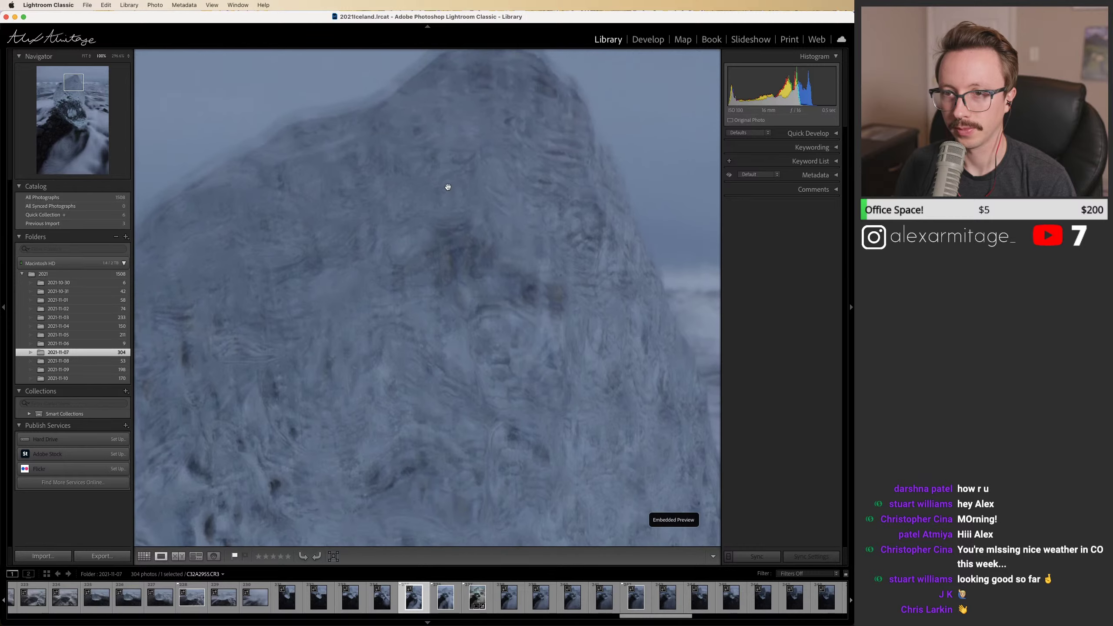
left_click_drag(429, 109, 474, 200)
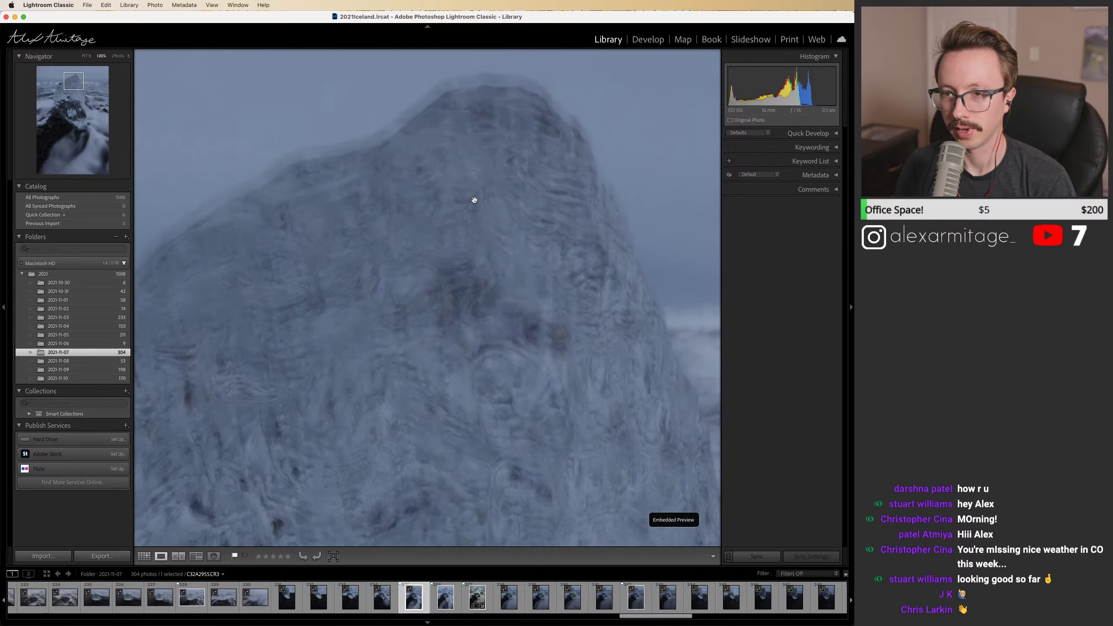
left_click(467, 275)
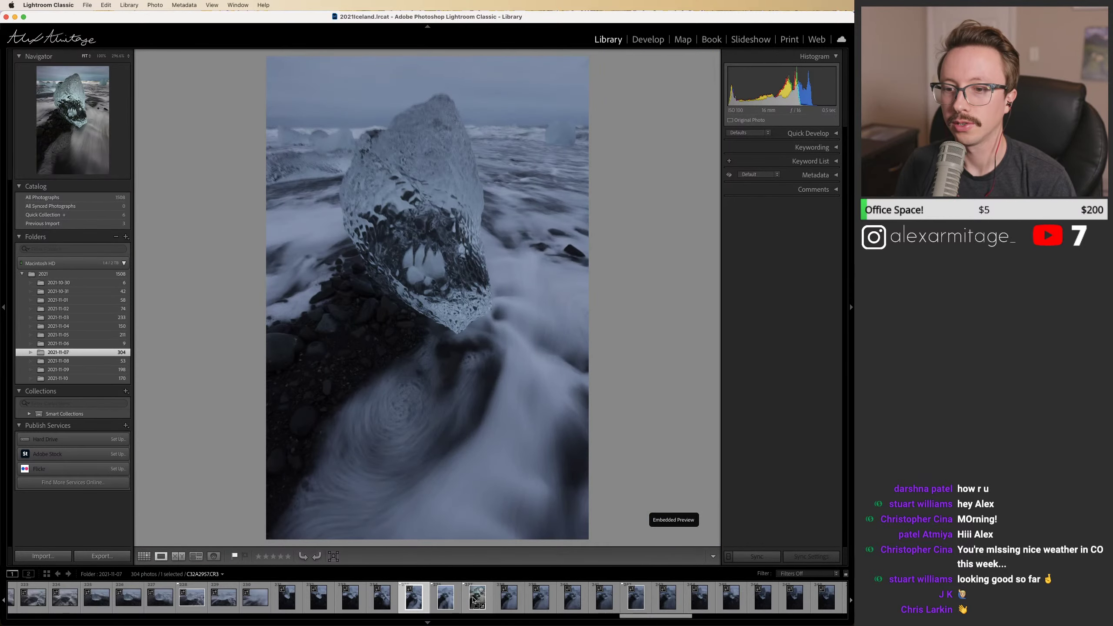
left_click(475, 598)
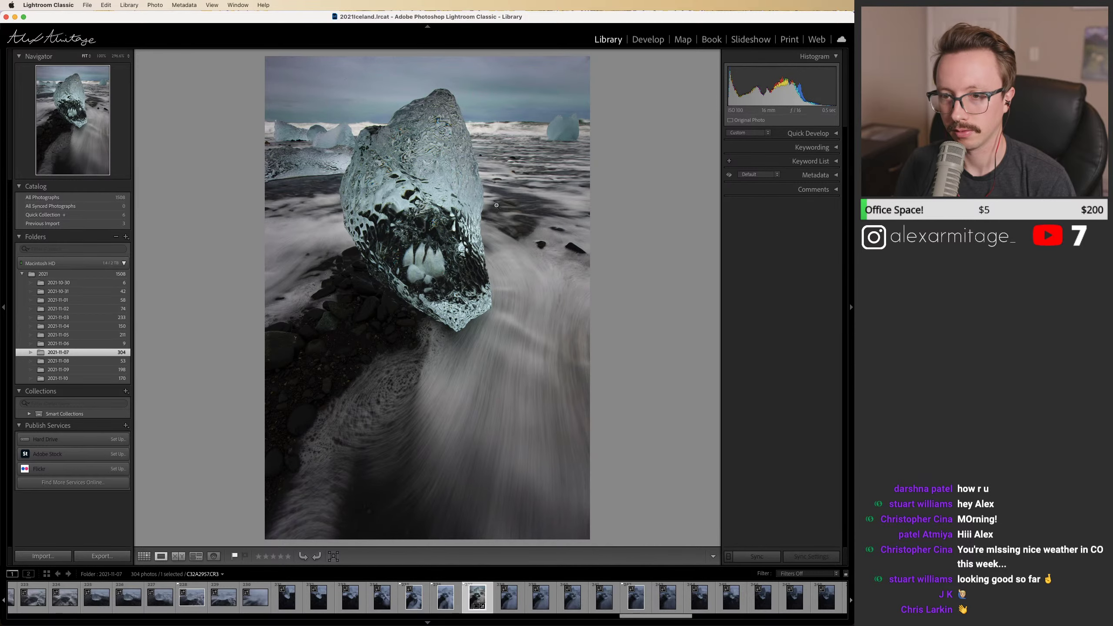
key("Left")
key("Left")
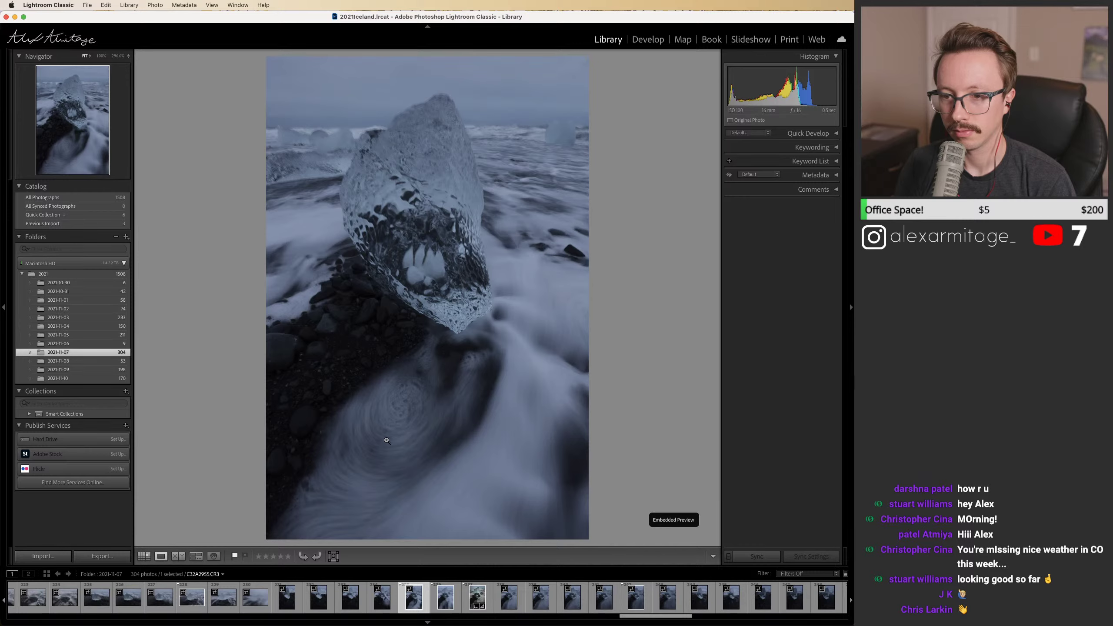
Step: View the two edited portrait shots of the dark ice chunk and look through the rest of the 2021-11-07 folder
left_click_drag(653, 617, 705, 617)
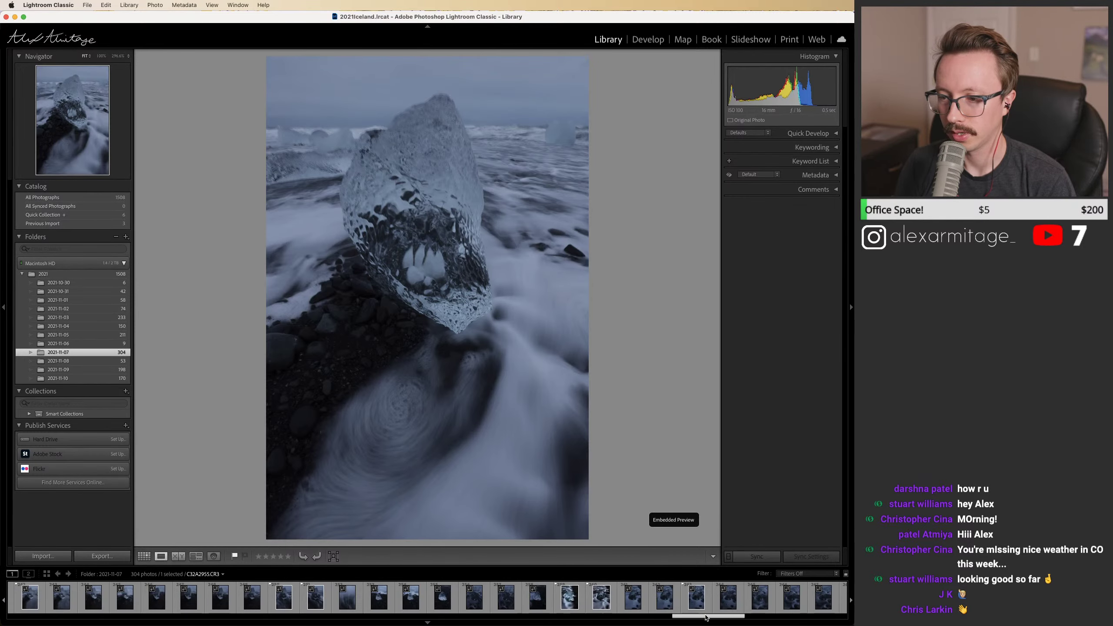
left_click(602, 597)
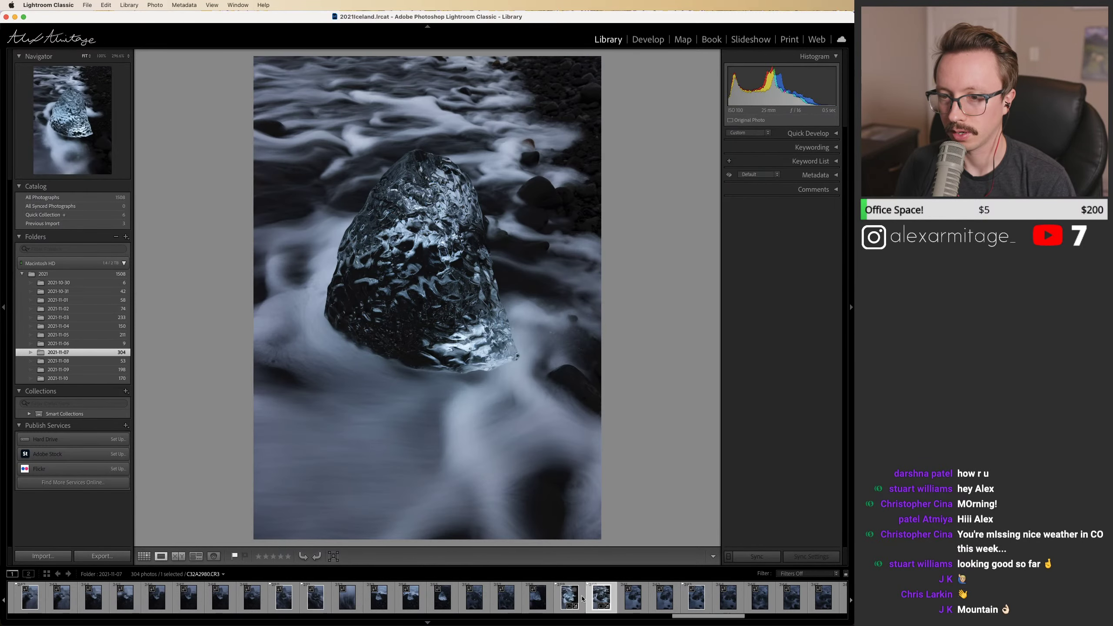
left_click(568, 603)
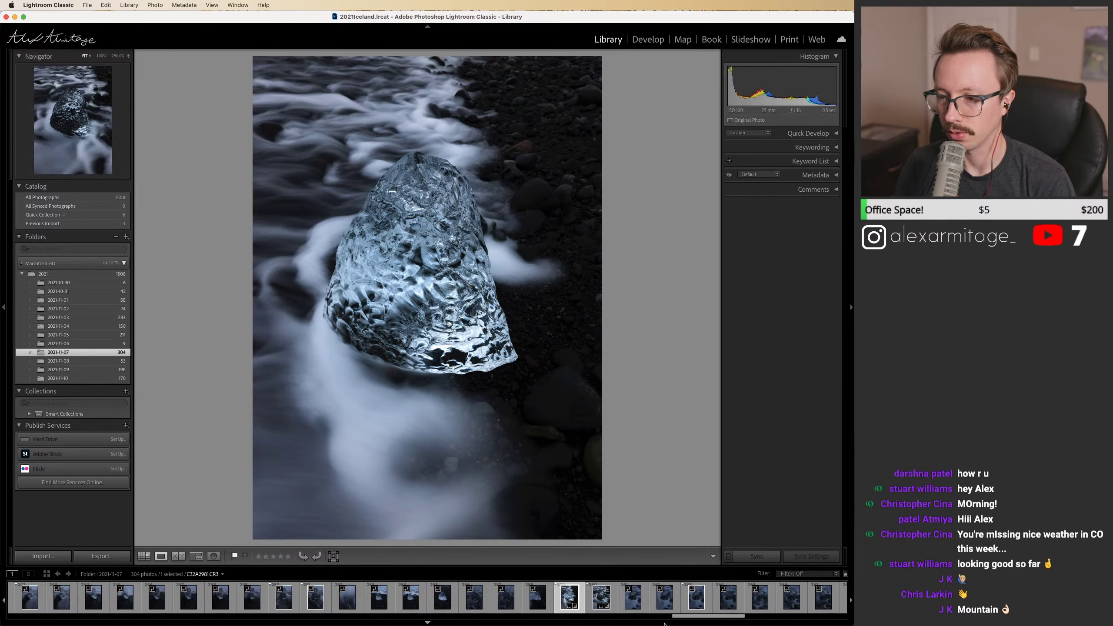
scroll(682, 619, "down", 10)
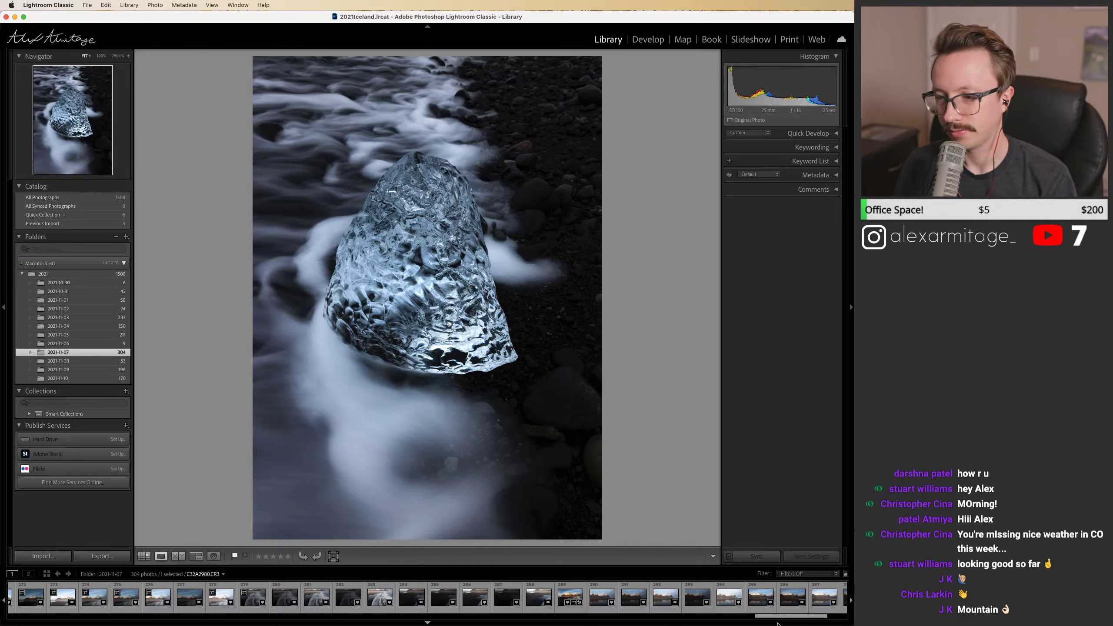
left_click_drag(777, 622, 305, 621)
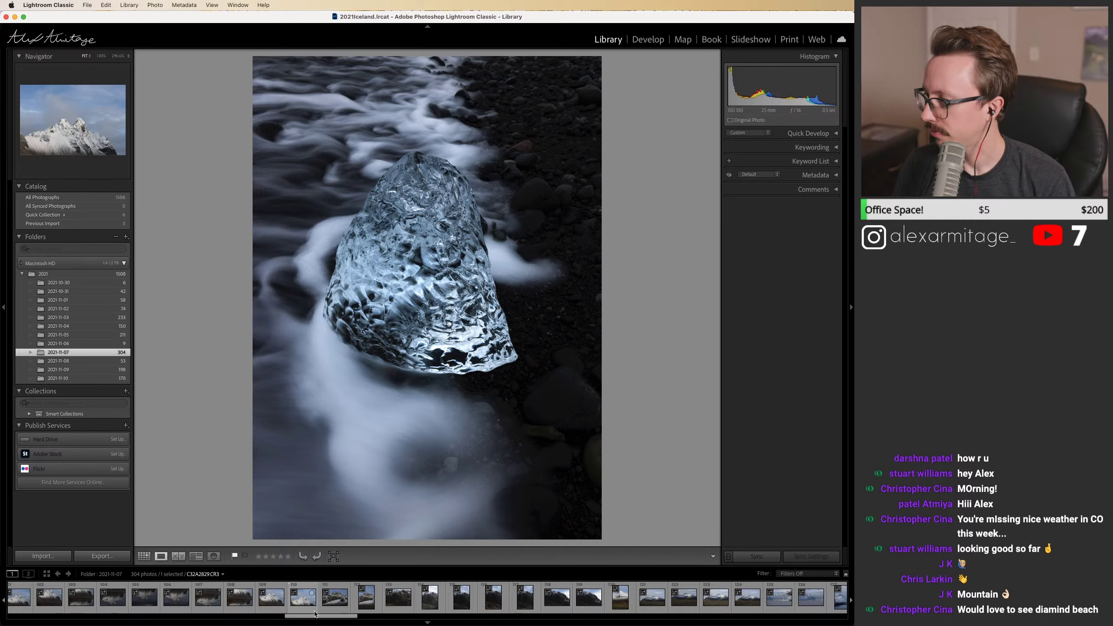
Step: Return to the 2021-11-04 folder and step through the coastal wave photos from C32A2418.CR3 to C32A2422.CR3
left_click(58, 326)
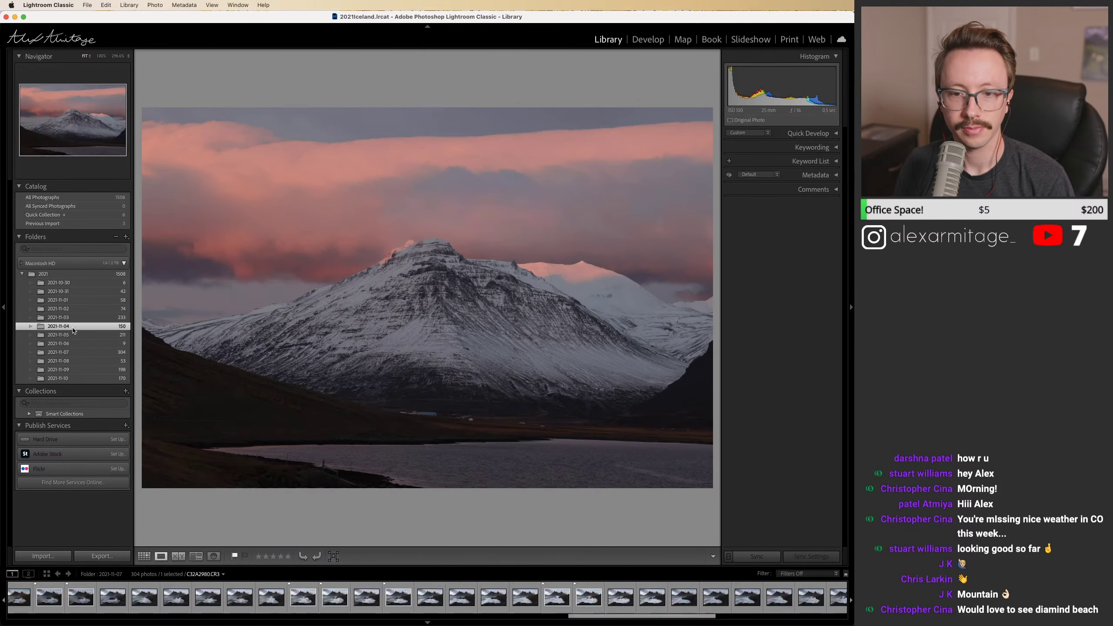
left_click_drag(134, 618, 403, 618)
left_click(427, 610)
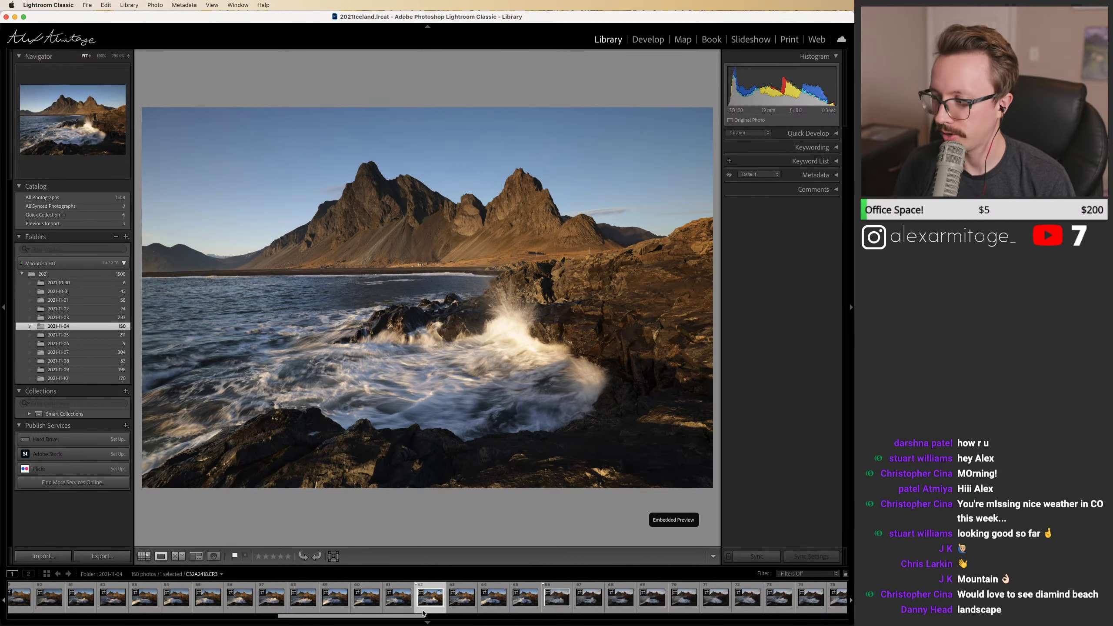
key("Right")
key("Right")
key("Right")
key("Right")
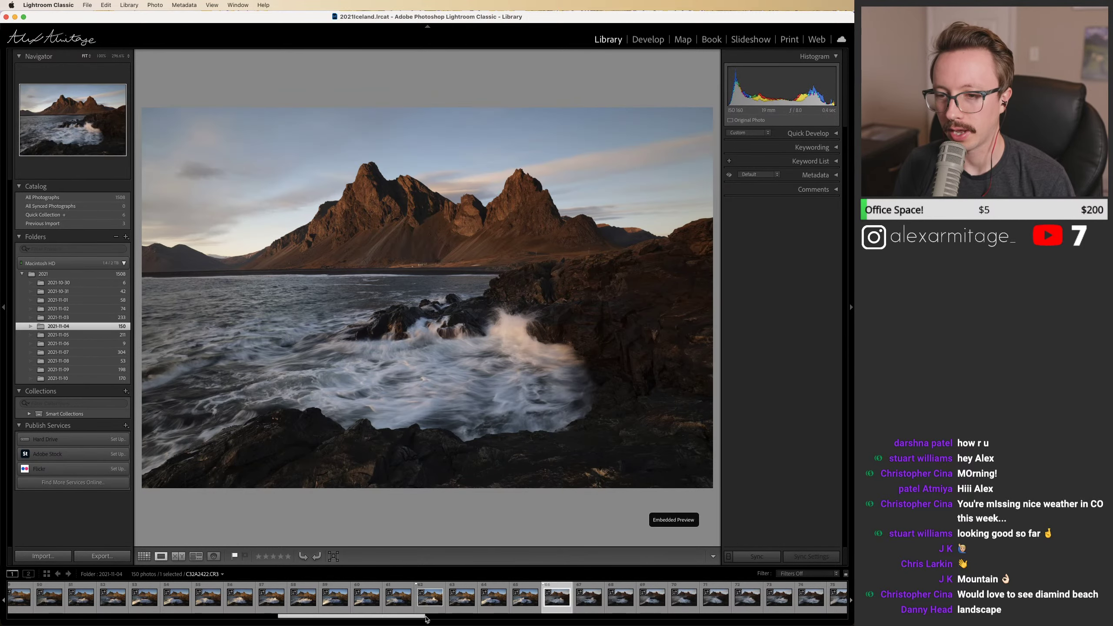
Step: Compare the big wave splash photos C32A2447.CR3, C32A2446.CR3 and C32A2454.CR3 as editing candidates
scroll(407, 618, "right", 5)
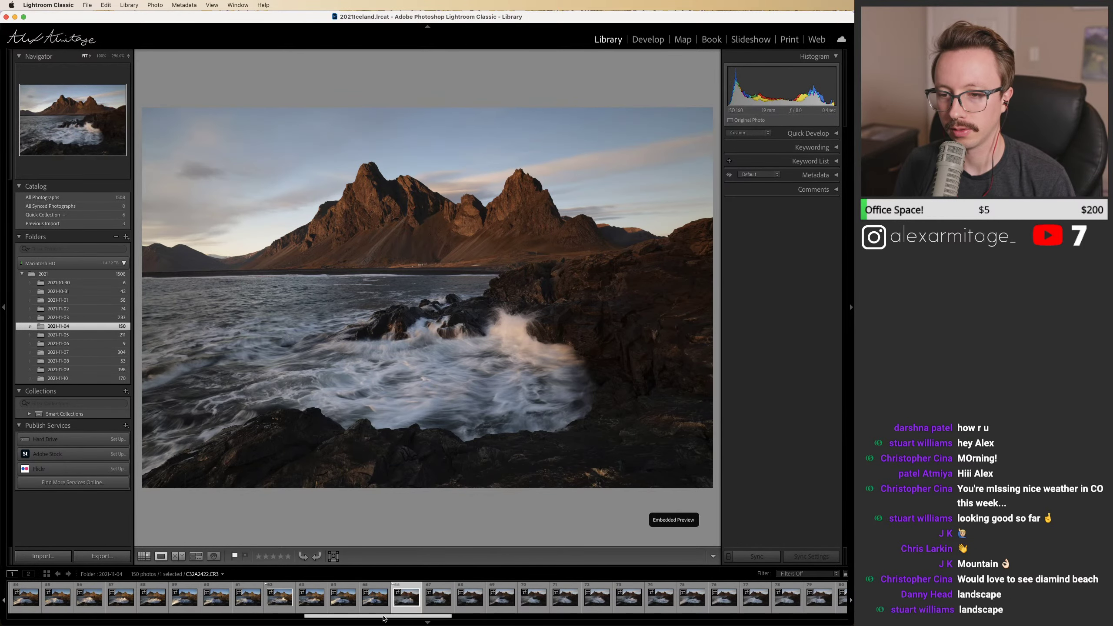
scroll(385, 616, "right", 10)
left_click(401, 612)
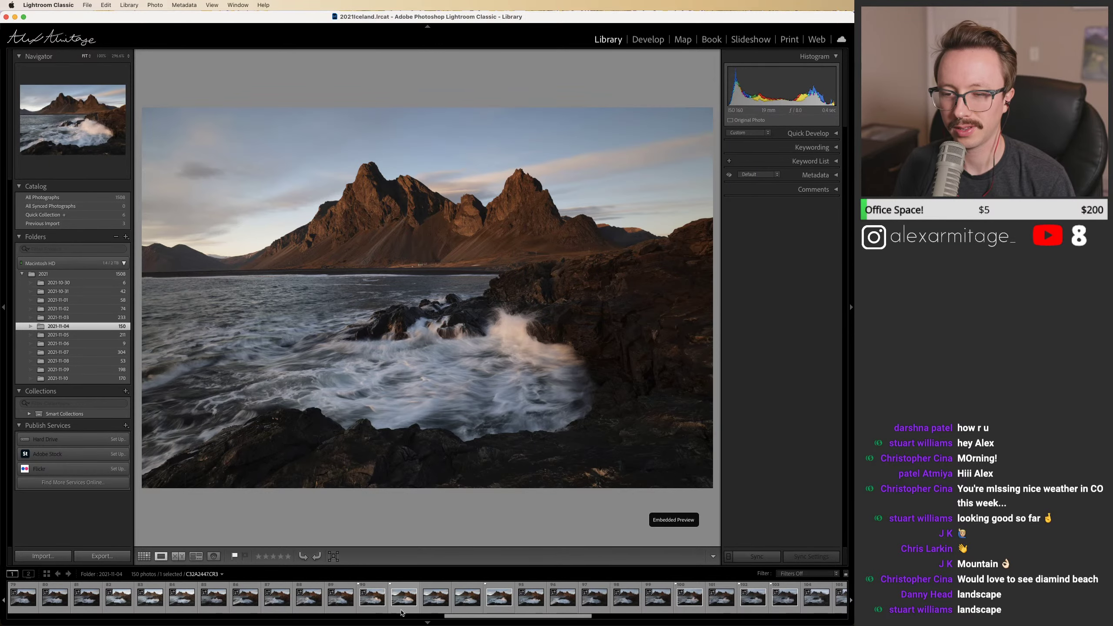
left_click(373, 612)
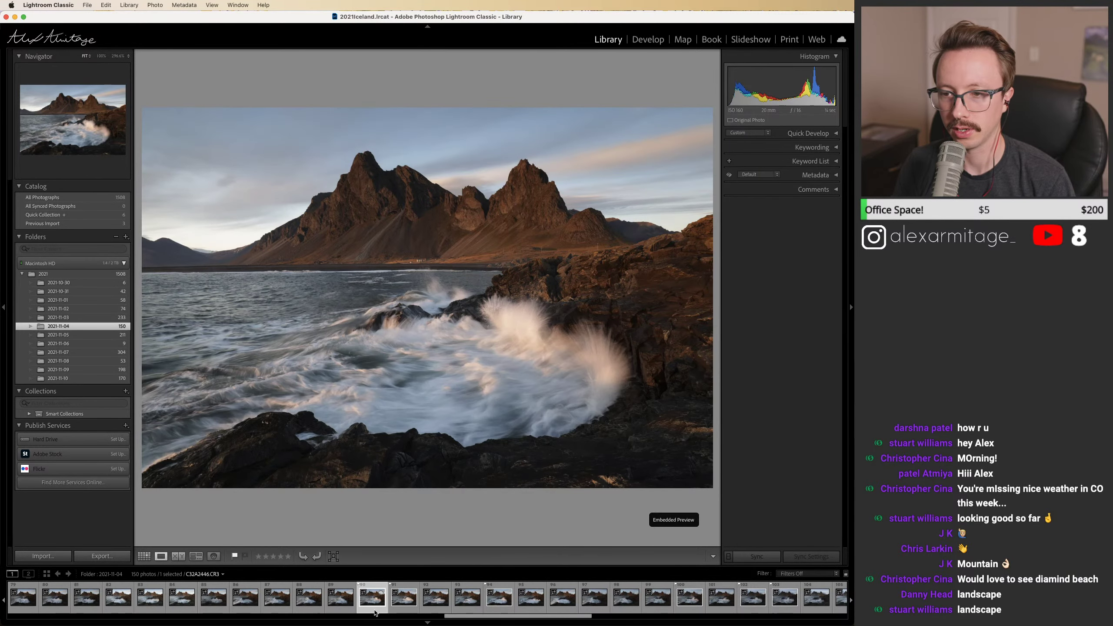
left_click(499, 613)
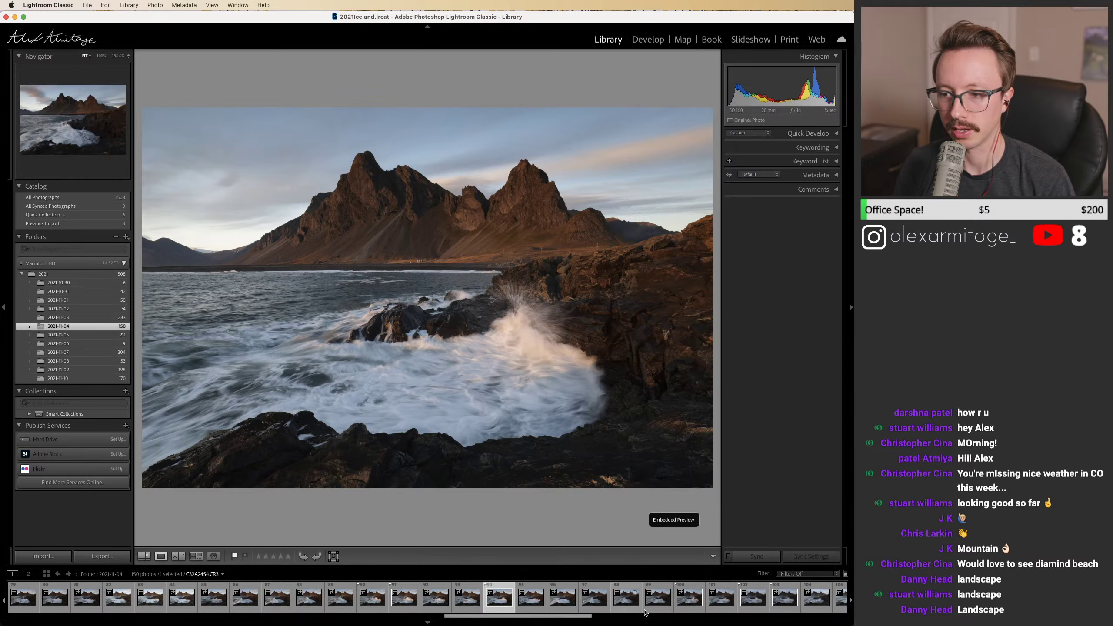
Step: View the later wave photos up to C32A2475.CR3, checking the lower foreground corner of C32A2467.CR3 at 100%
left_click(697, 611)
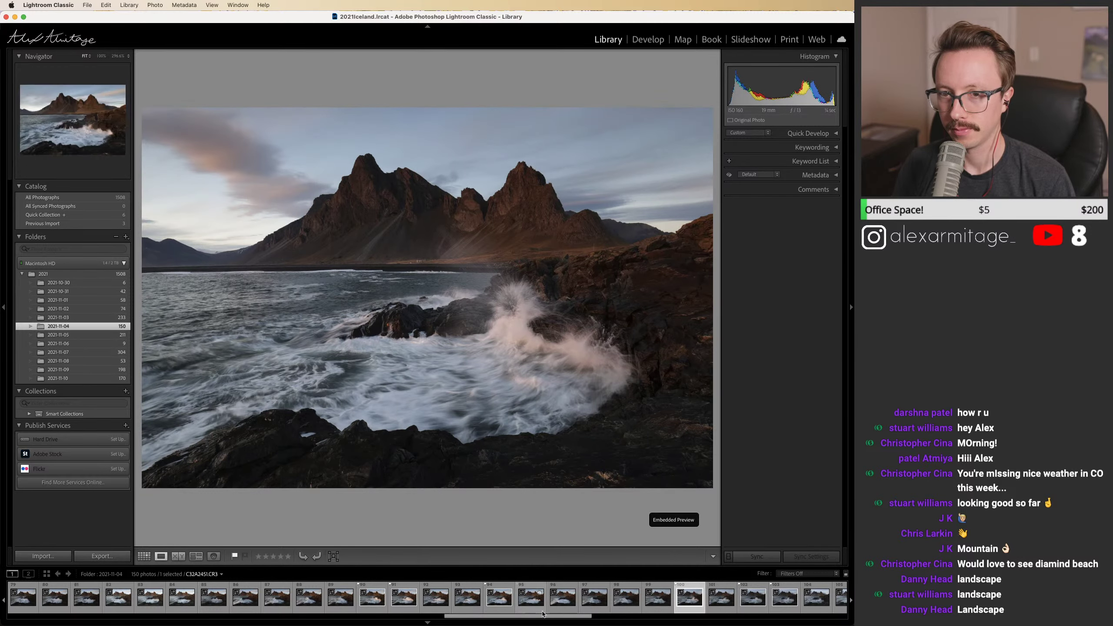
scroll(542, 614, "down", 5)
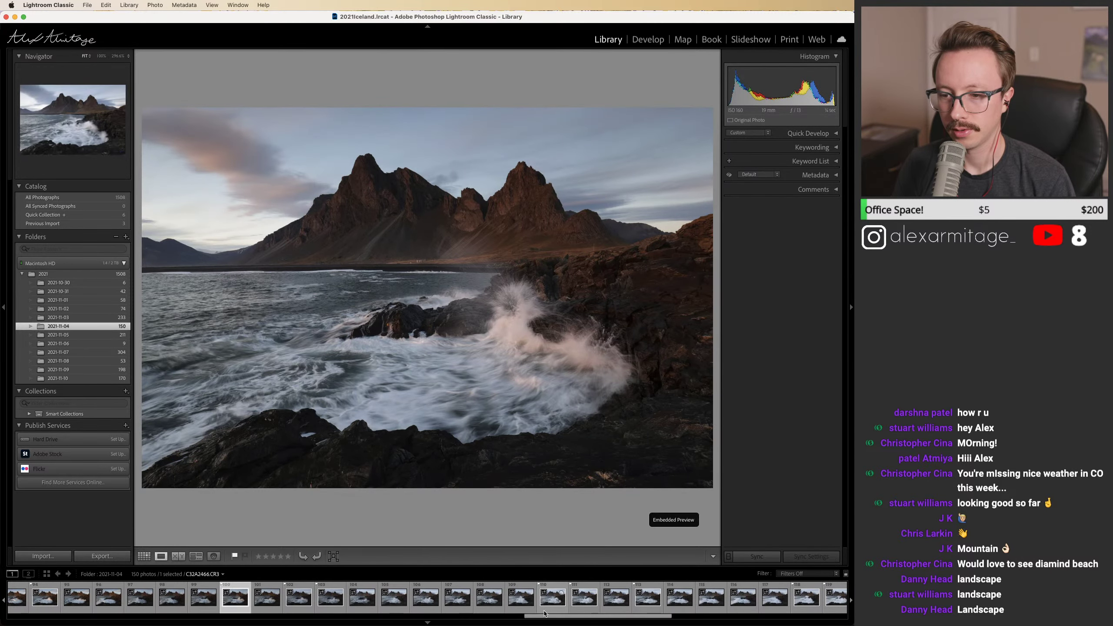
left_click(543, 613)
left_click(587, 612)
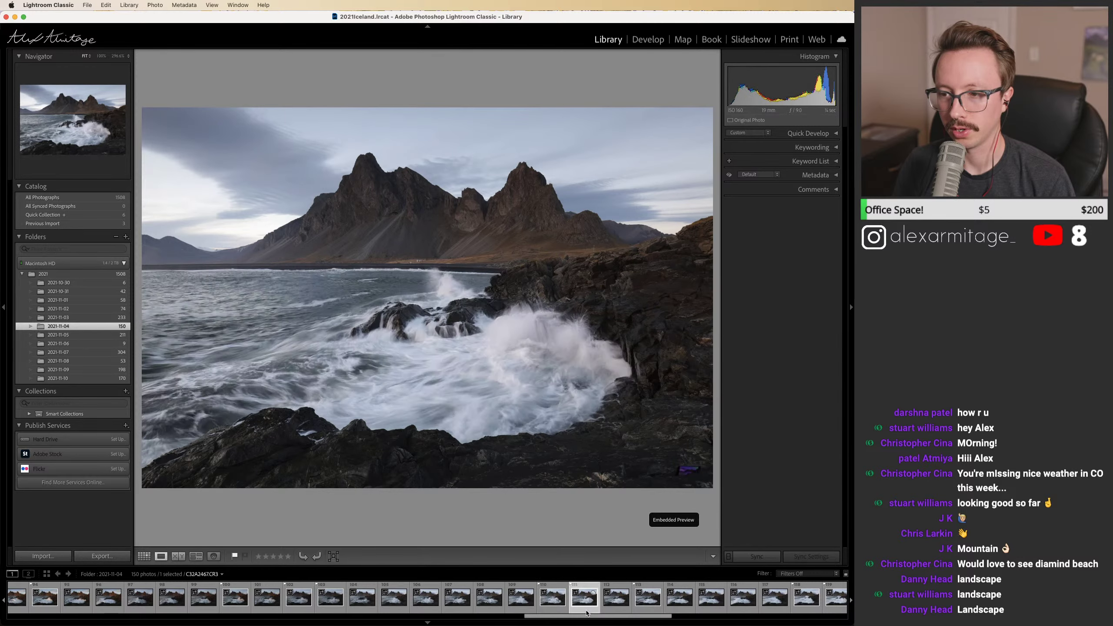
left_click(690, 470)
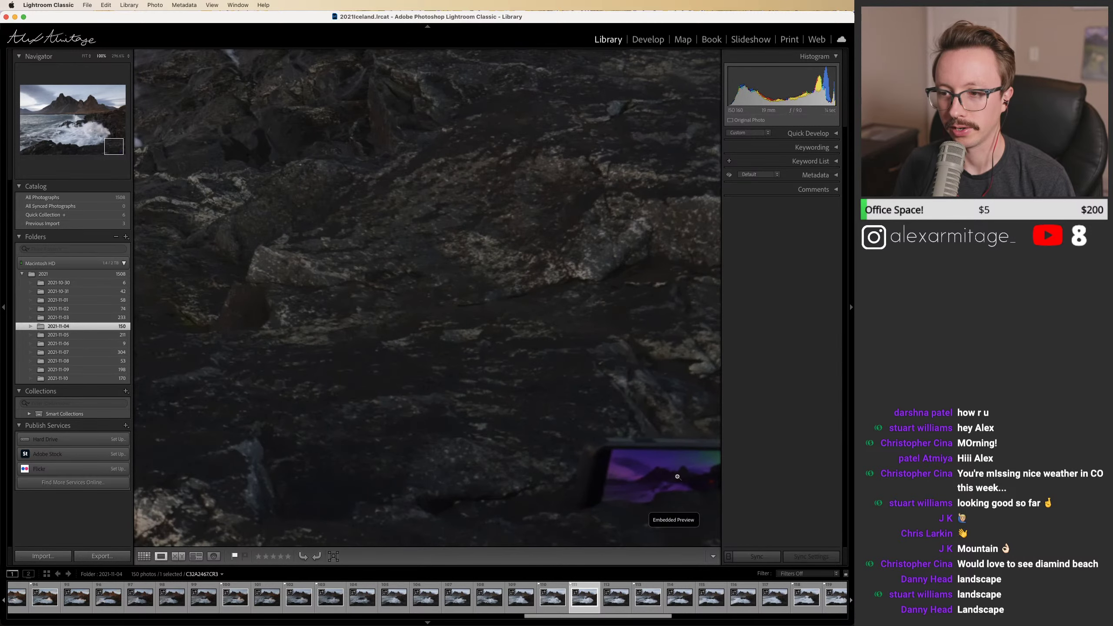
left_click(677, 477)
left_click_drag(580, 614, 613, 615)
left_click(612, 610)
left_click(636, 610)
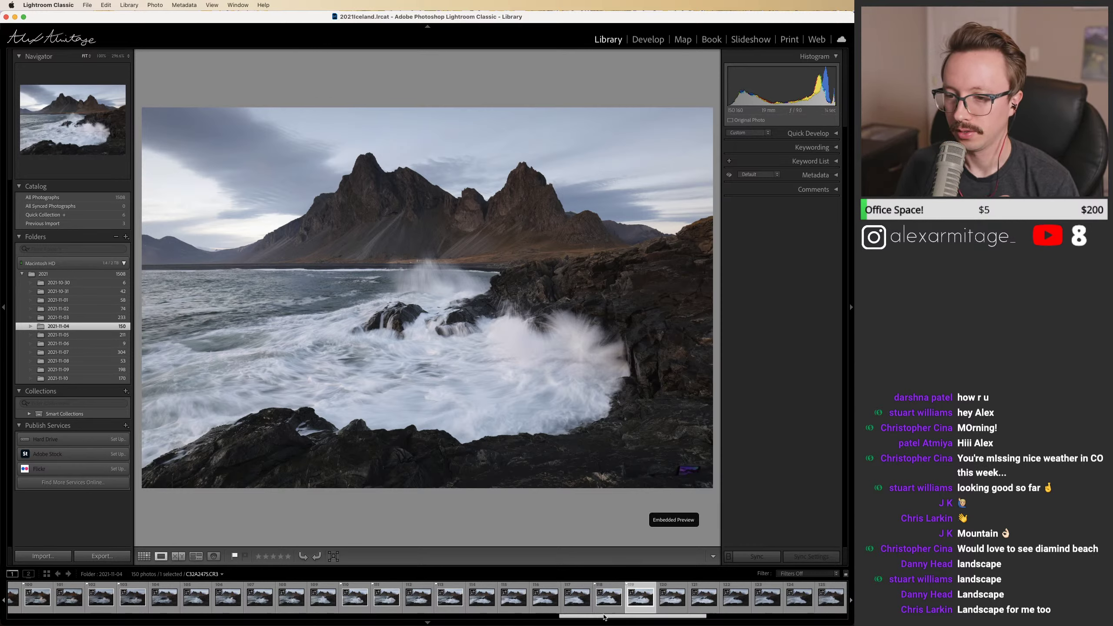
Step: Filter the 2021-11-04 folder to show only flagged photos
left_click_drag(603, 617, 306, 616)
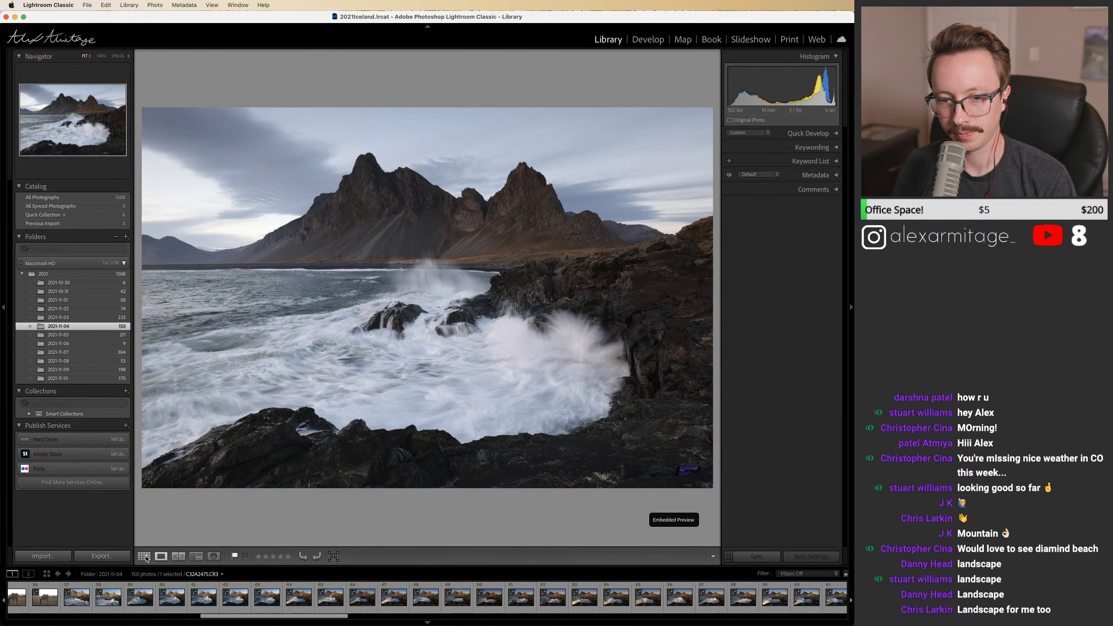
left_click(806, 573)
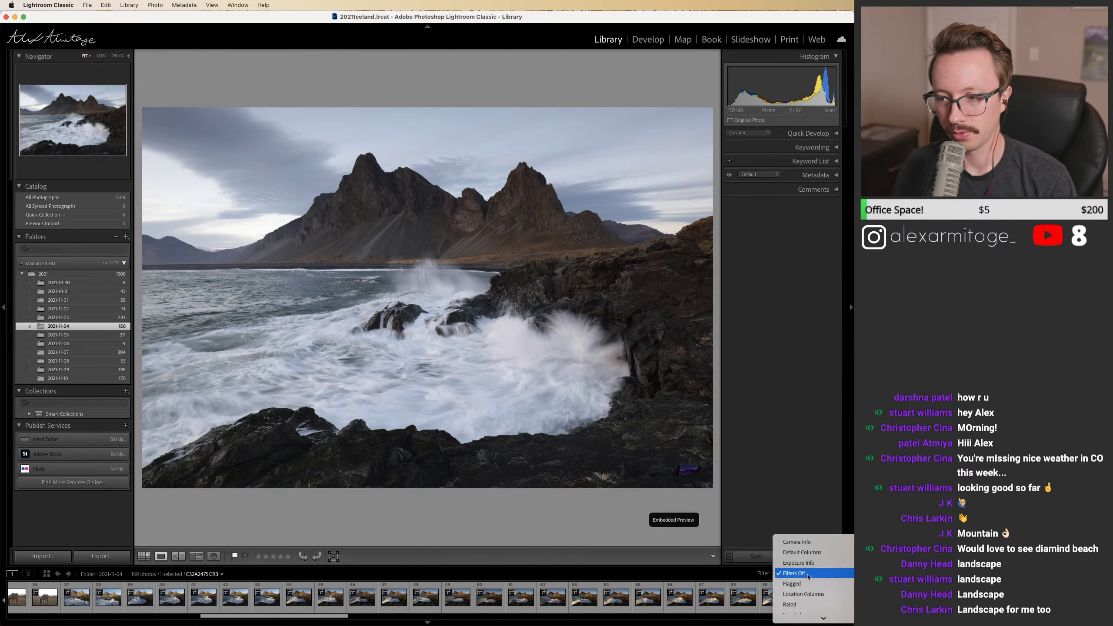
left_click(804, 587)
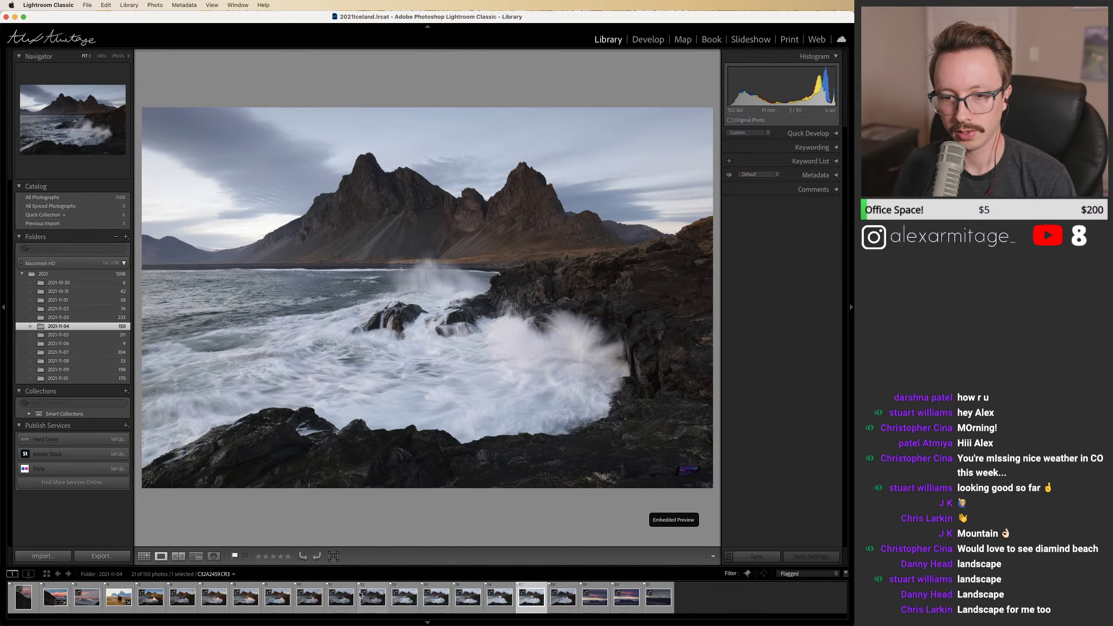
Step: Review the flagged sunlit wave photos starting at C32A2418.CR3 and compare the splashes in C32A2446.CR3 and C32A2447.CR3 with the following shots
left_click(153, 612)
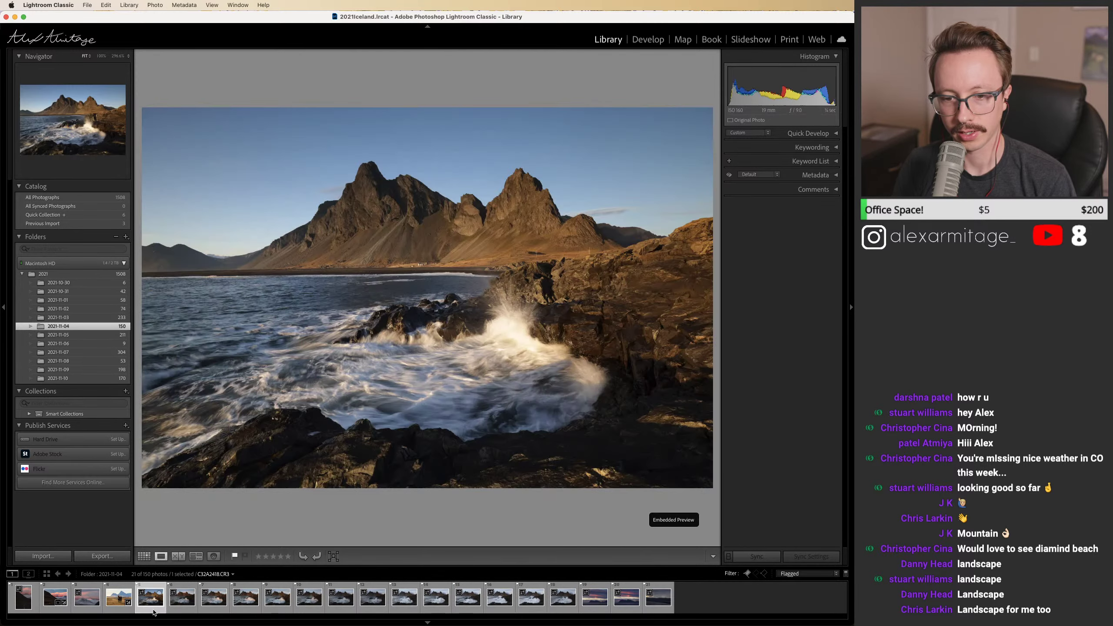
key("Right")
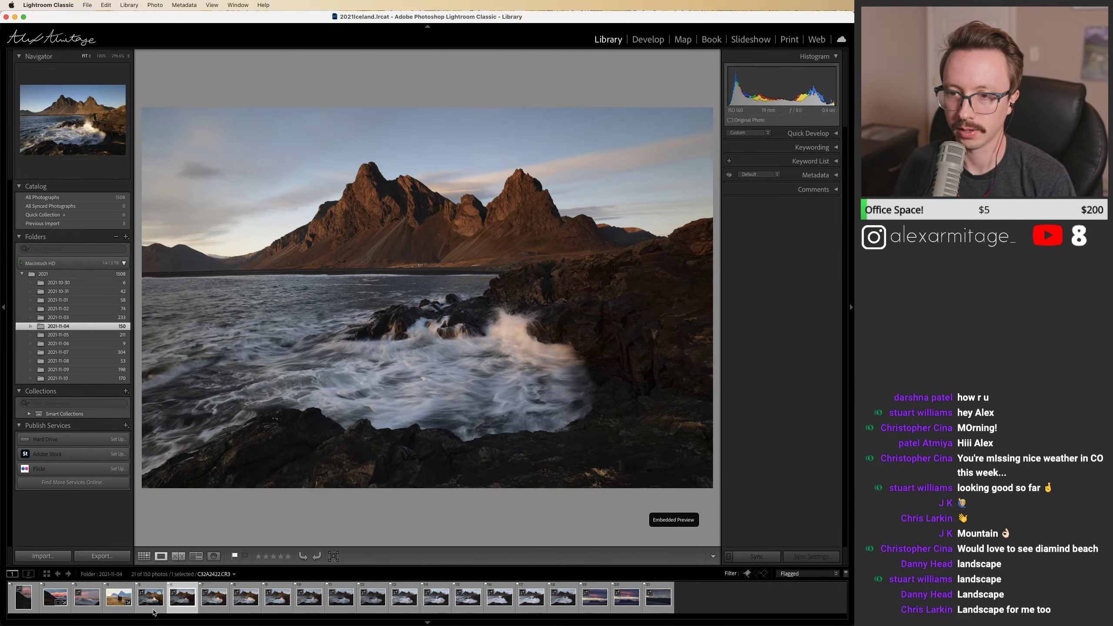
key("Right")
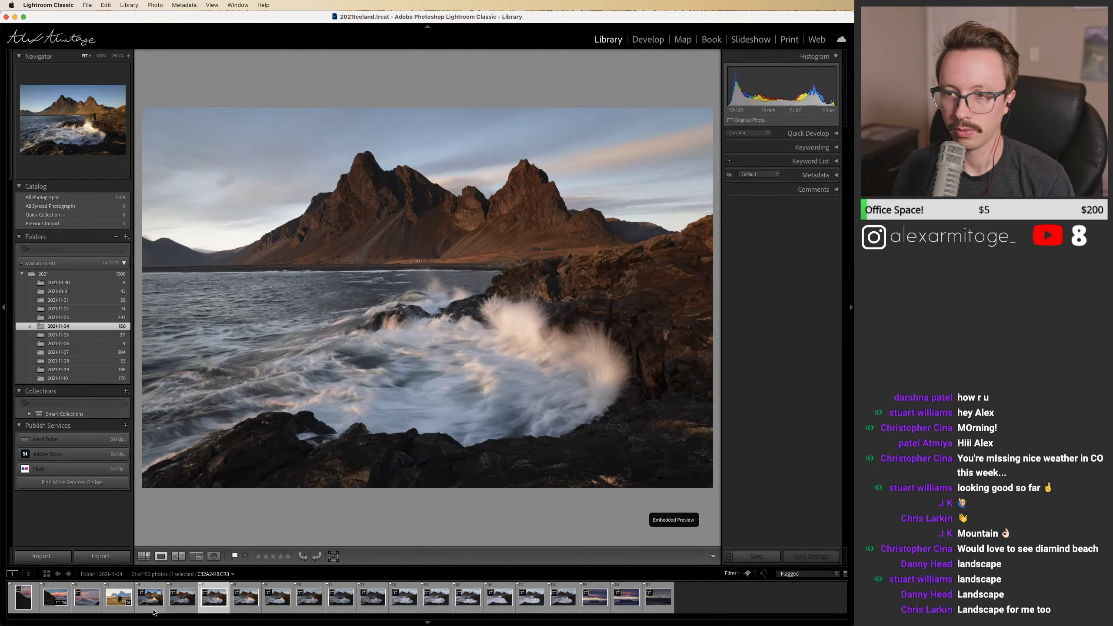
key("Right")
key("Left")
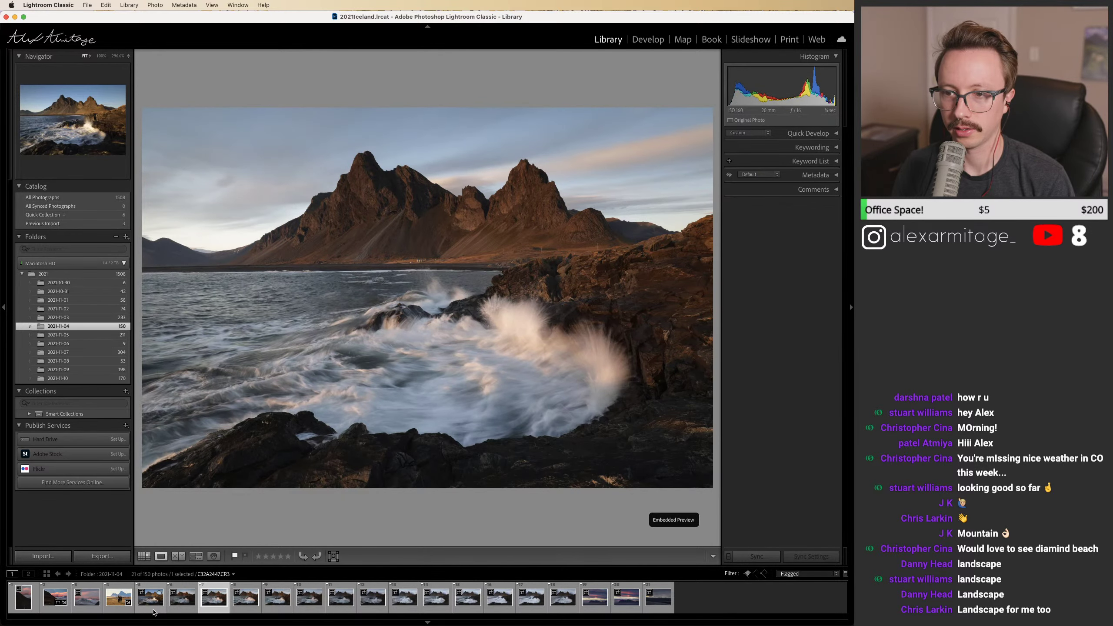
key("Right")
key("Right")
key("Right")
key("Left")
key("Left")
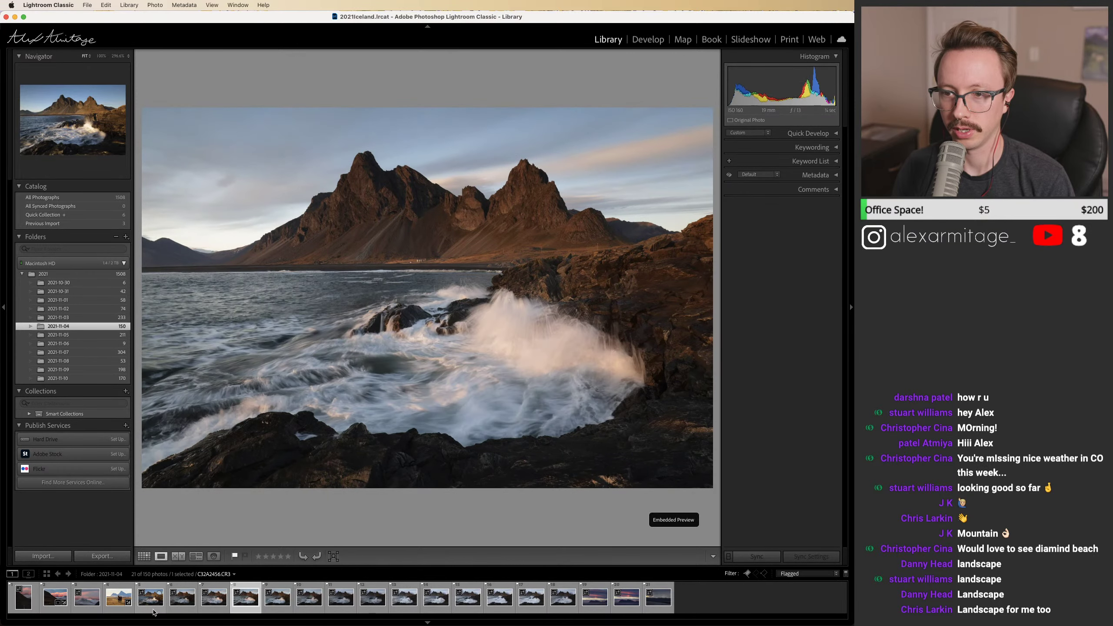
Step: Step forward through the flagged coastal photos to the darker wave shot C32A2487.CR3
key("Right")
key("Right")
key("Right")
key("Right")
key("Right")
key("Right")
key("Right")
key("Right")
key("Right")
key("Right")
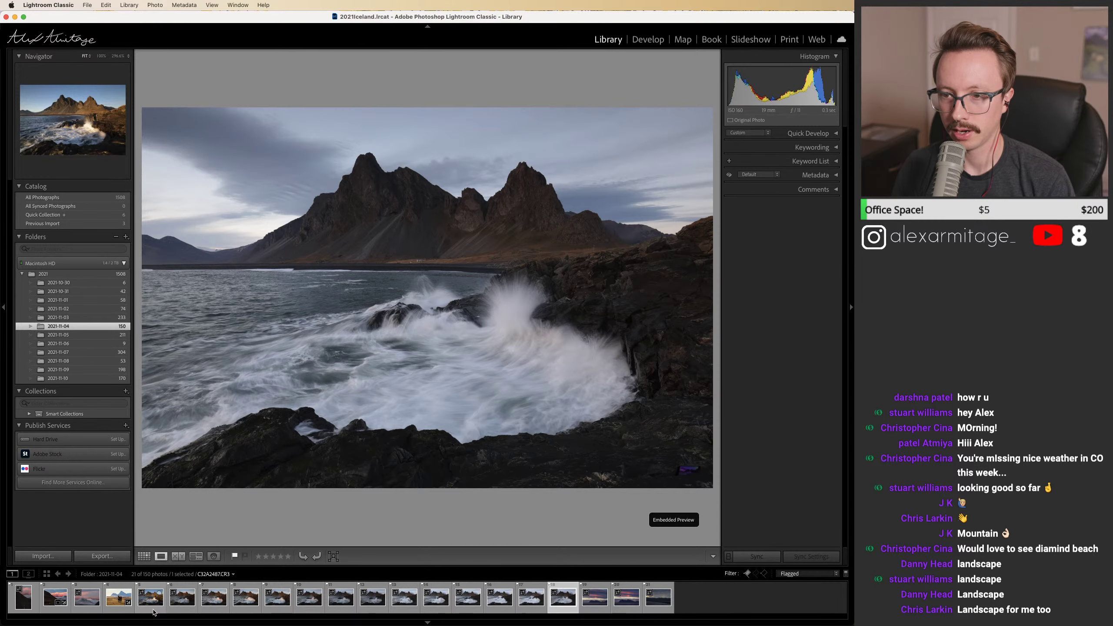
Step: Compare the overcast wave splashes in C32A2475.CR3 and C32A2487.CR3
key("Right")
key("Left")
key("Left")
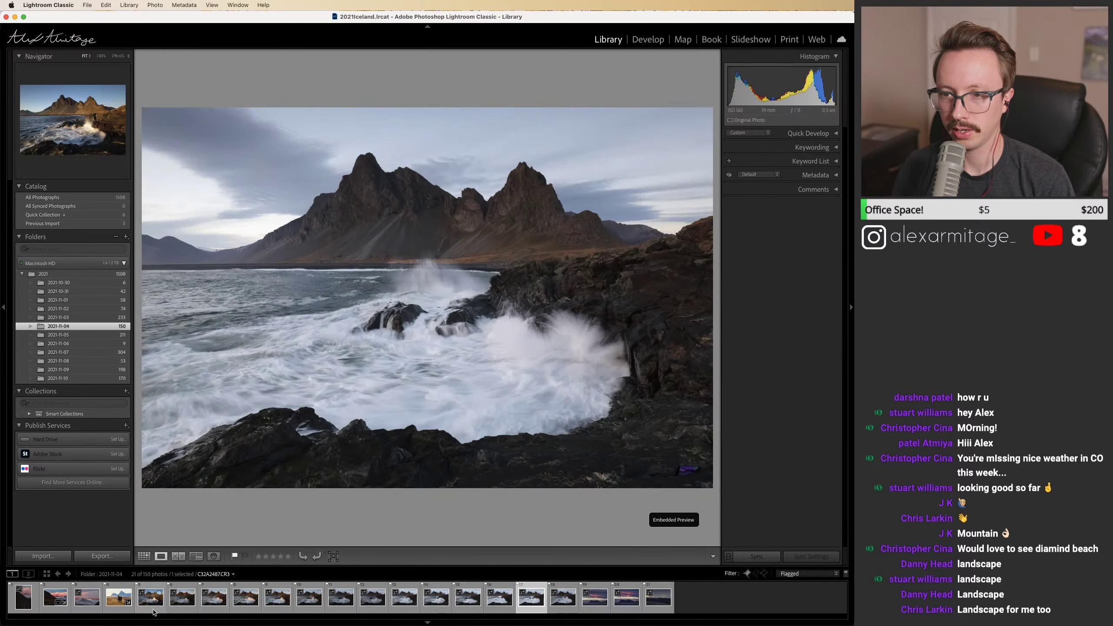
key("Right")
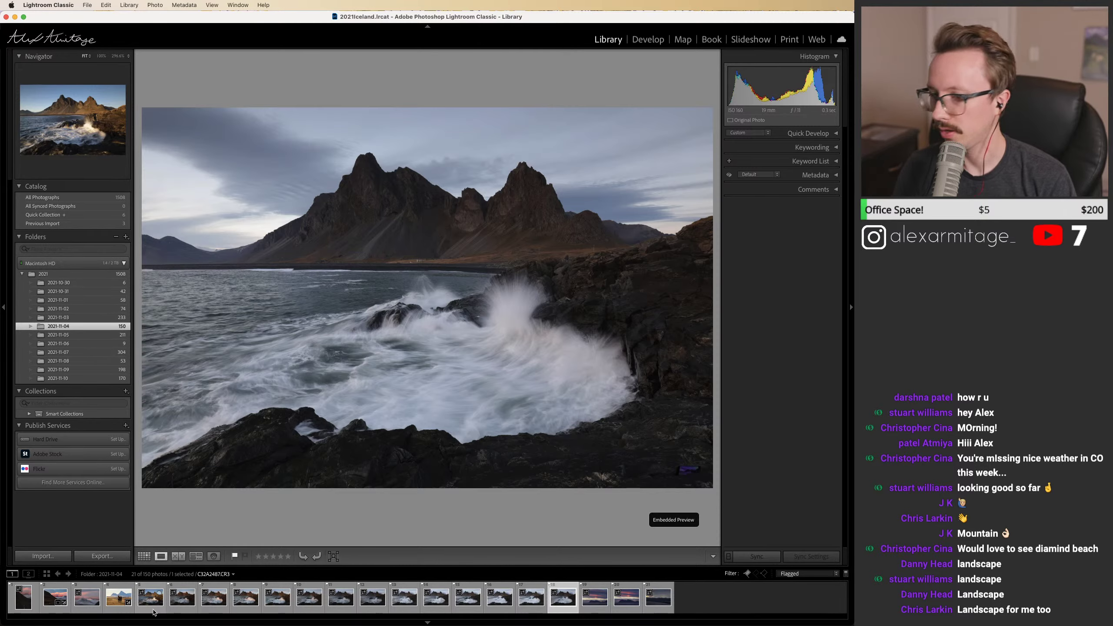
key("Left")
key("Right")
Step: Compare the overcast wave photos between C32A2467.CR3 and C32A2475.CR3, ending on C32A2474.CR3
key("Left")
key("Left")
key("Left")
key("Left")
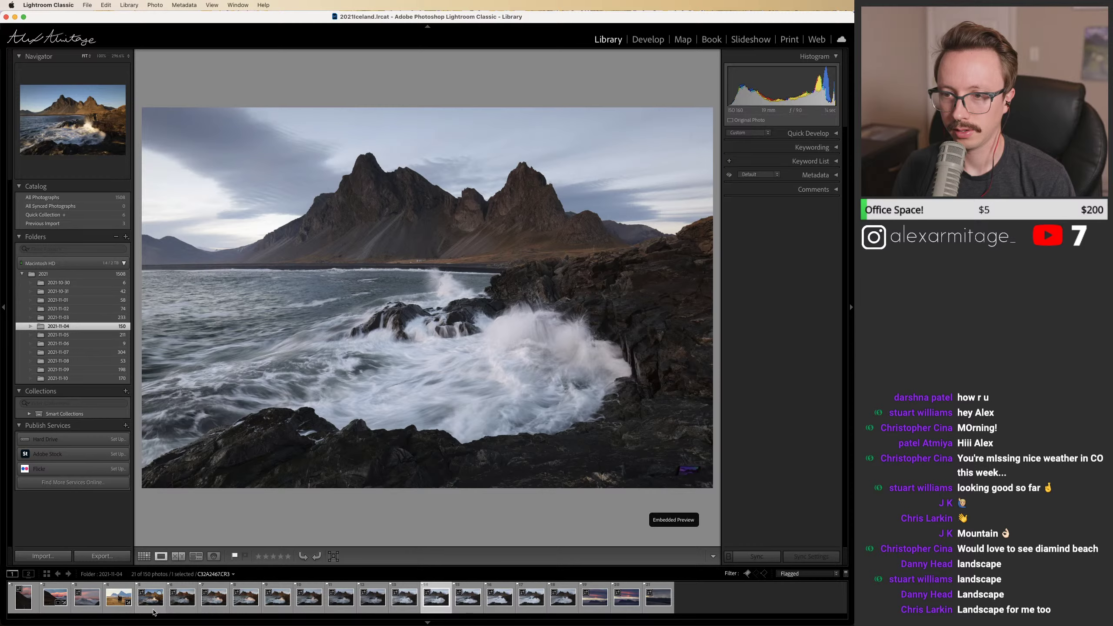
key("Left")
key("Right")
key("Right")
key("Right")
key("Right")
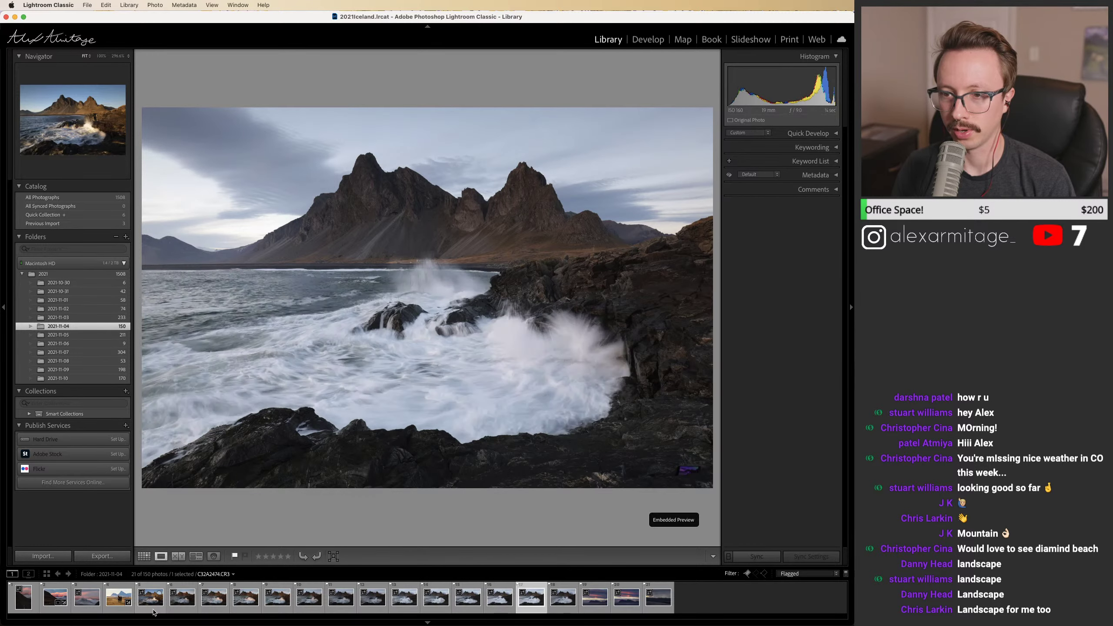
key("Left")
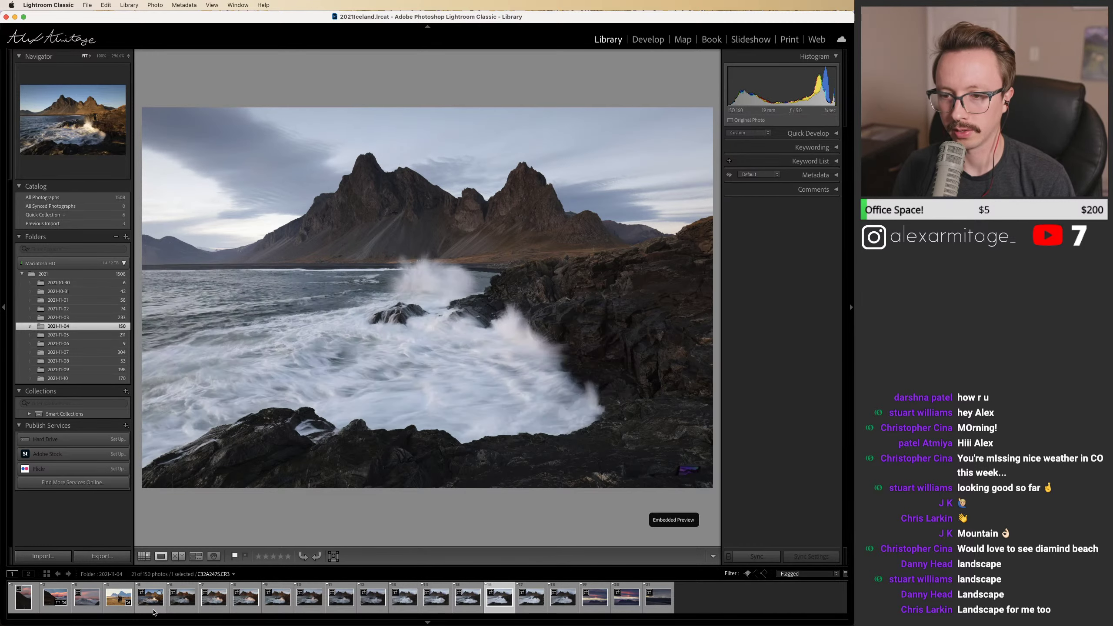
Step: Step back through the flagged wave photos, past C32A2456.CR3, to C32A2422.CR3
key("Left")
key("Left")
key("Left")
key("Left")
key("Left")
key("Left")
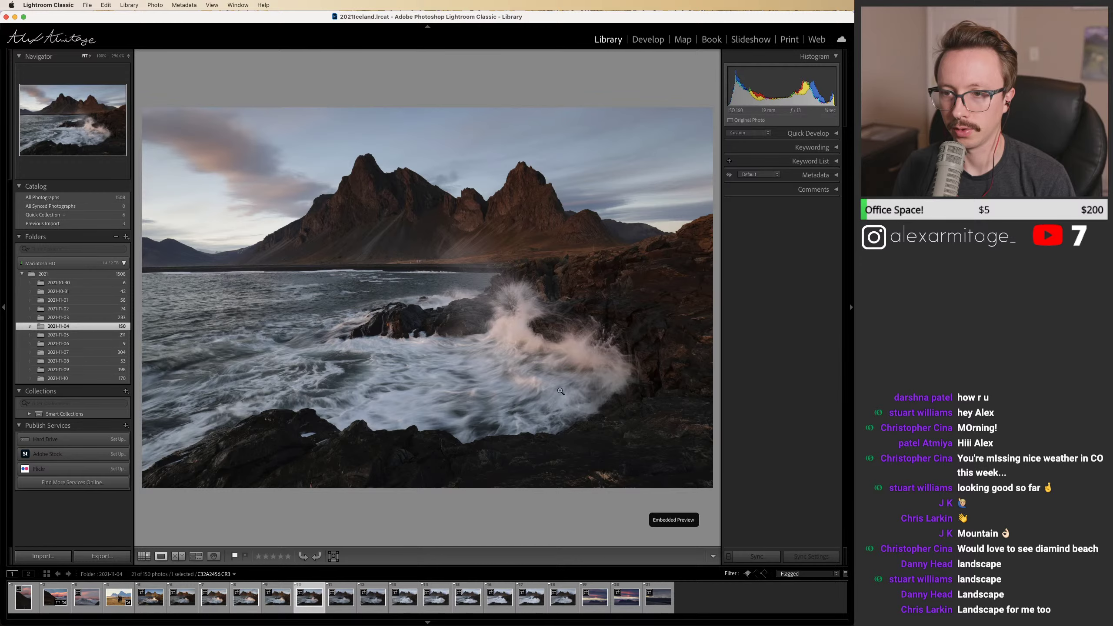
key("Left")
key("Left")
key("Left")
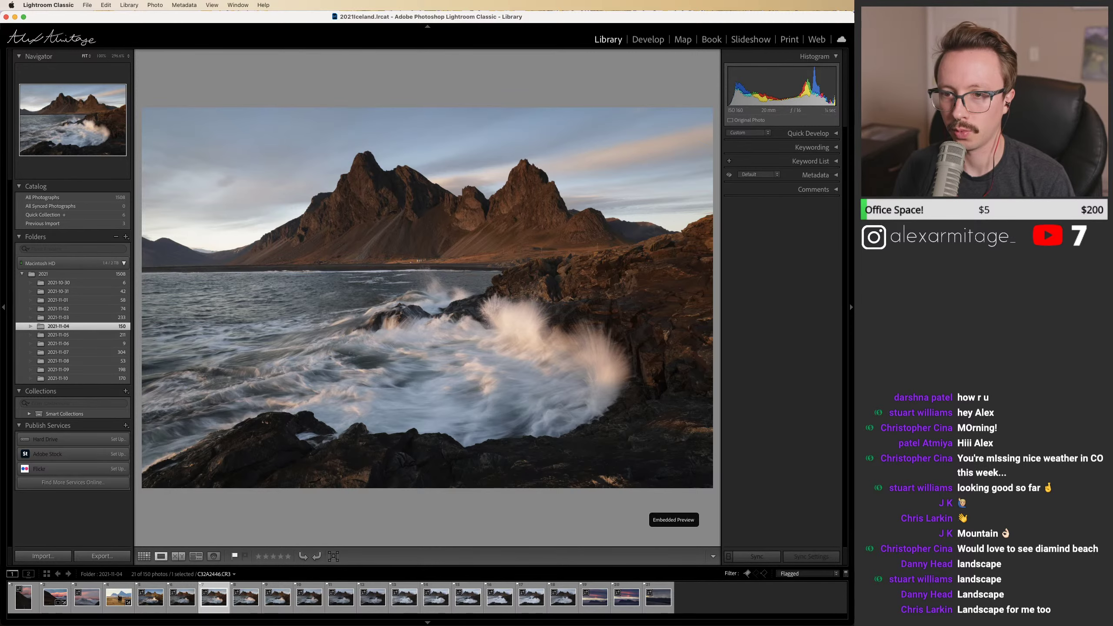
key("Left")
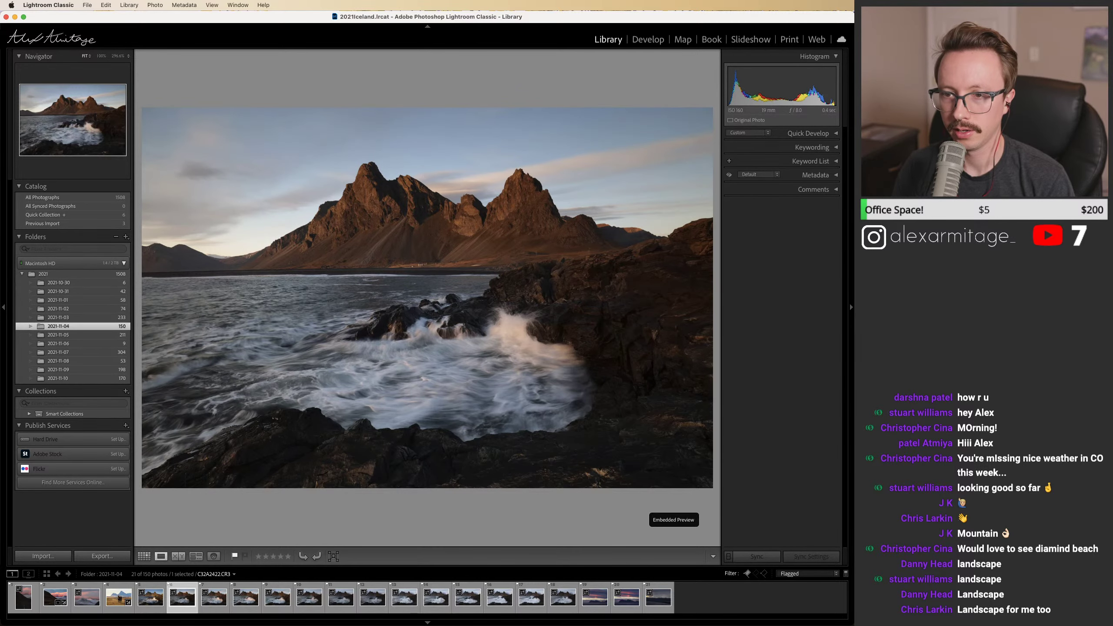
Step: Compare the warm-lit wave splashes in C32A2446.CR3, C32A2447.CR3 and C32A2450.CR3
key("Right")
key("Right")
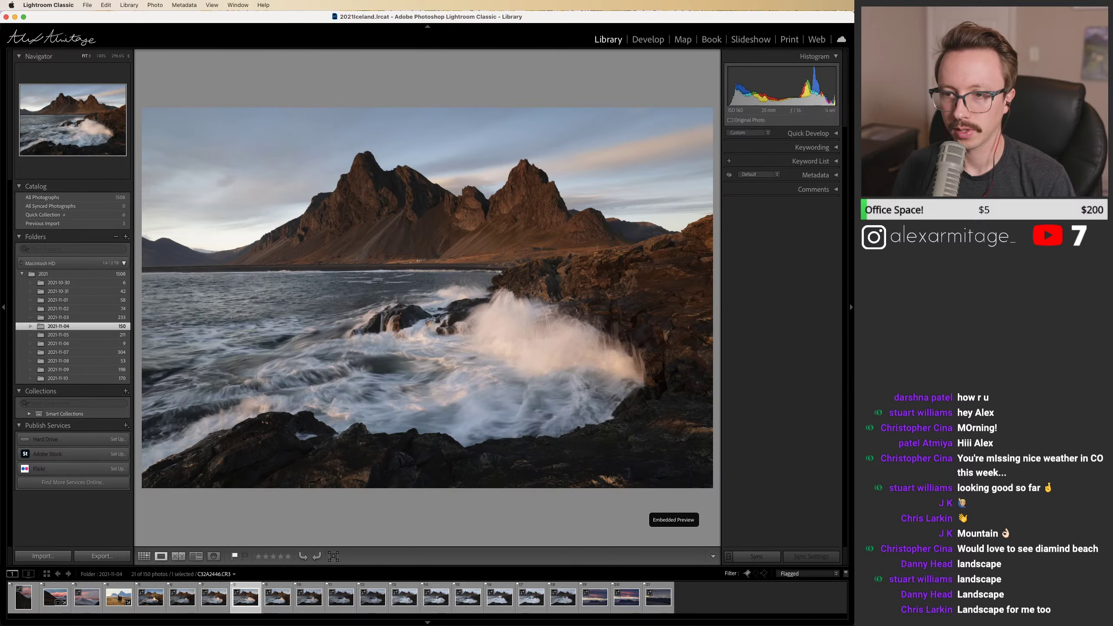
key("Left")
key("Right")
key("Right")
key("Right")
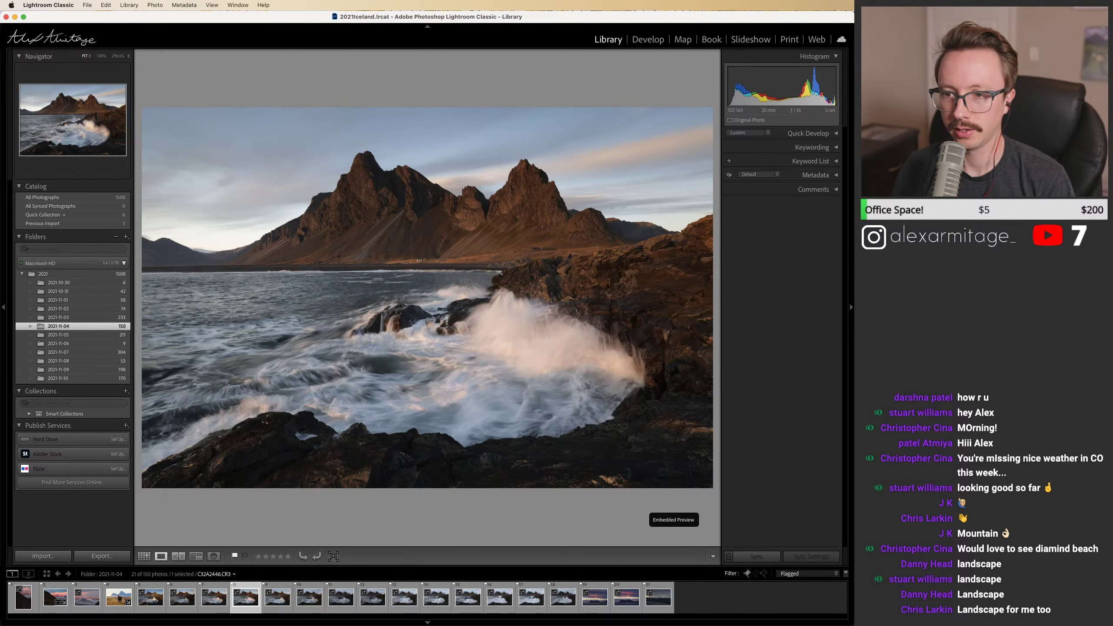
key("Left")
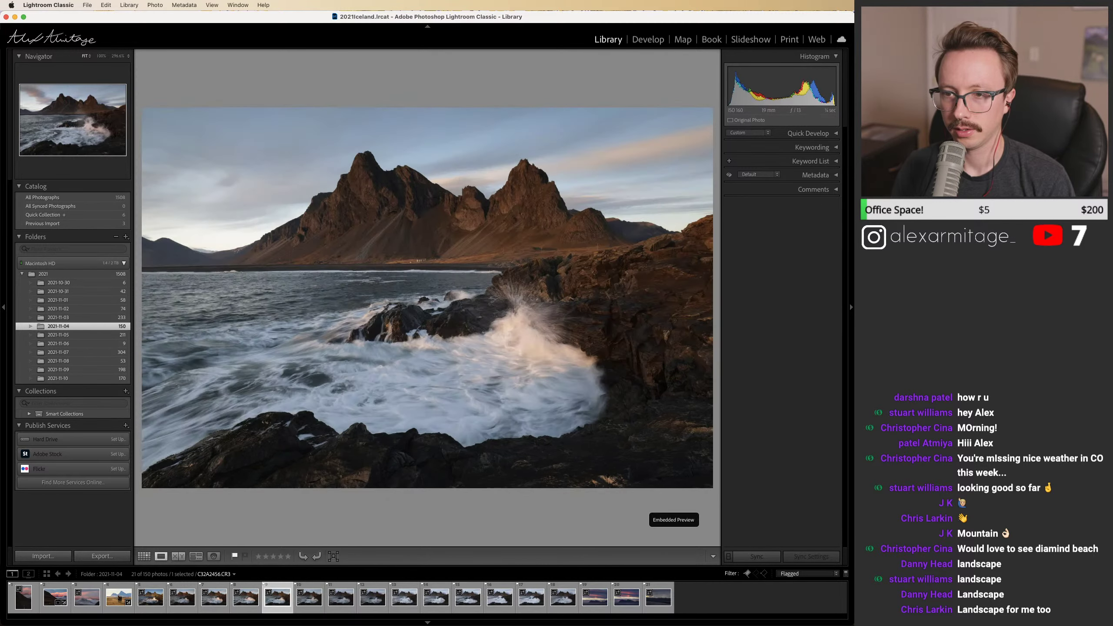
Step: Switch back and forth between C32A2446.CR3 and C32A2447.CR3 to compare the shape of their splashes
key("Left")
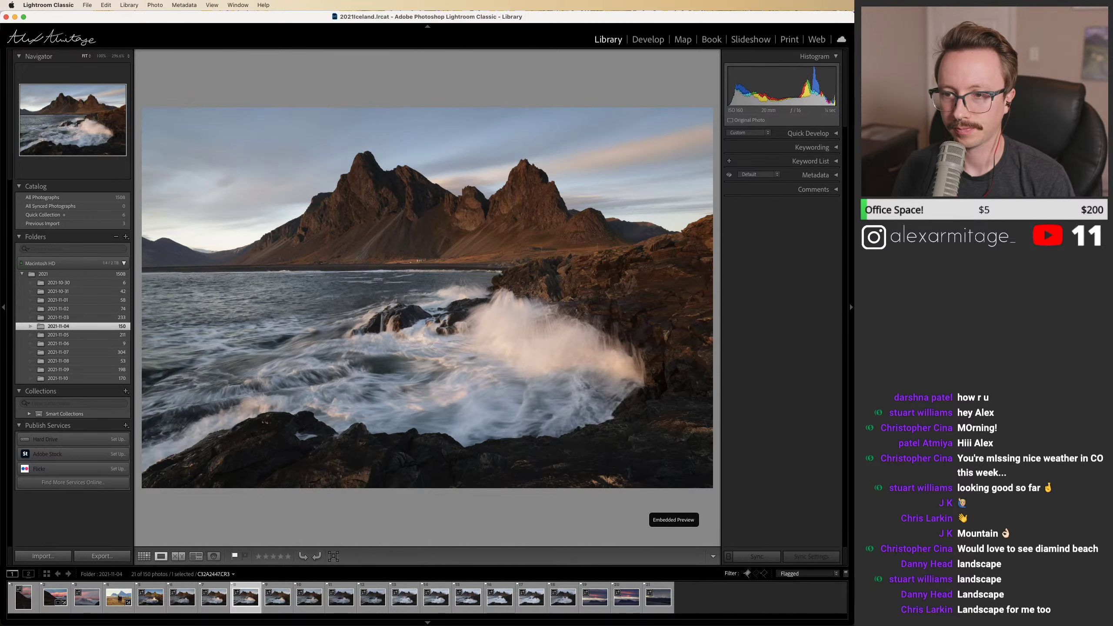
key("Left")
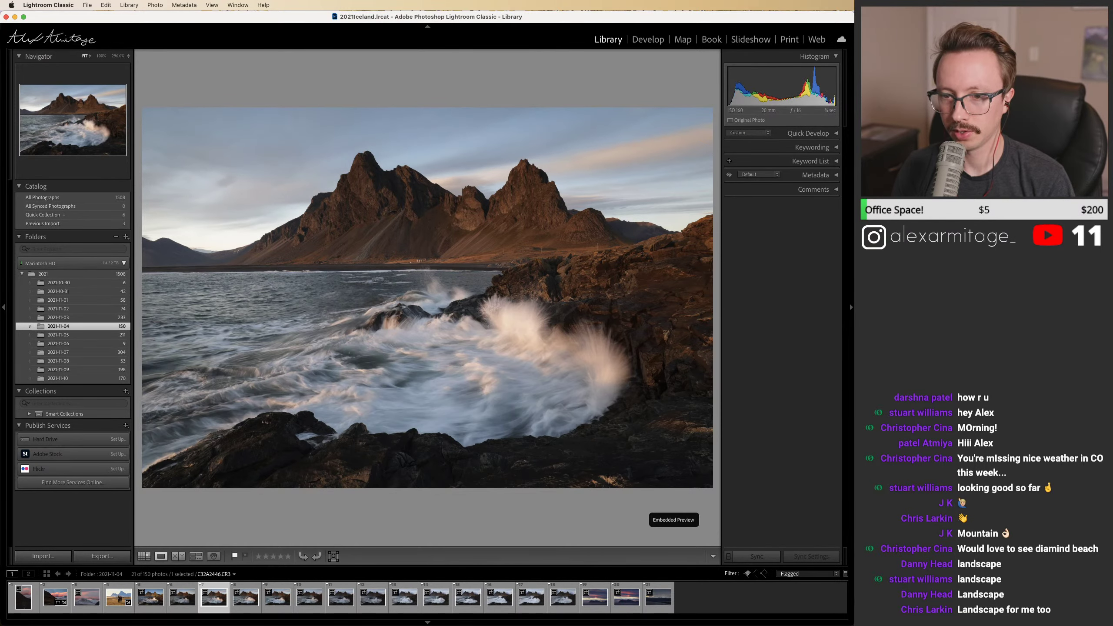
key("Right")
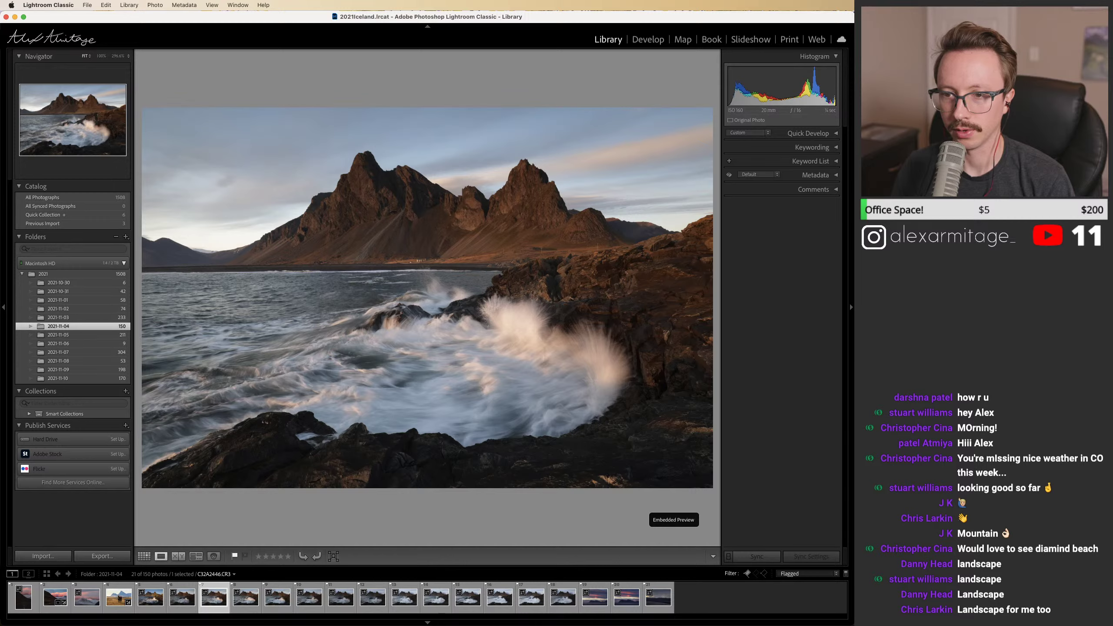
key("Right")
key("Left")
key("Right")
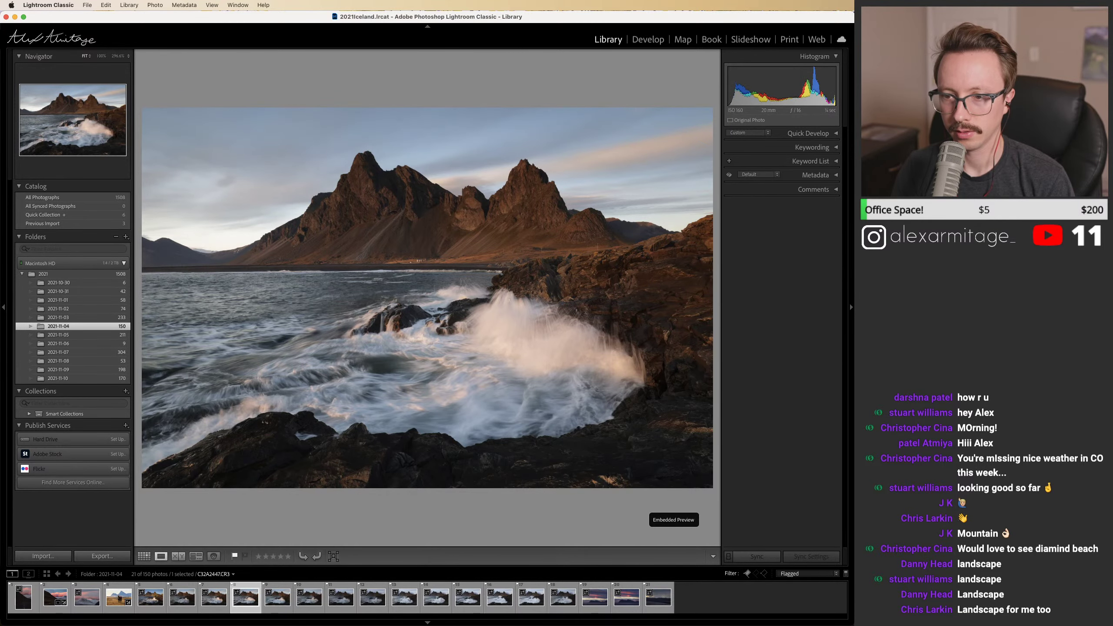
key("Left")
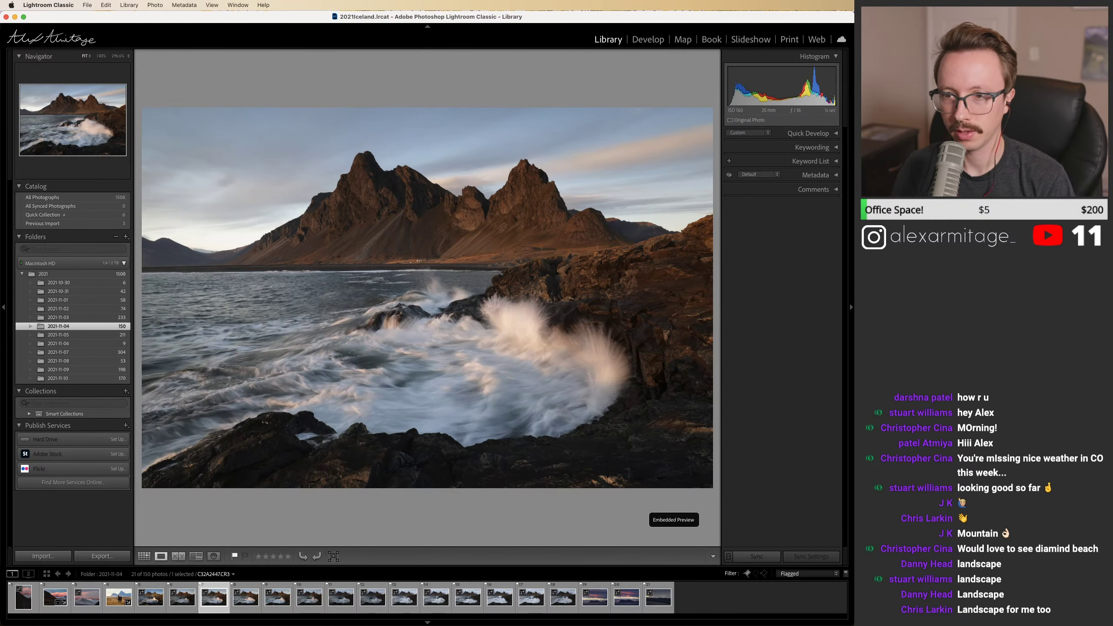
Step: Compare C32A2450.CR3 with the pink-cloud shot C32A2456.CR3, and return to C32A2447.CR3
key("Right")
key("Right")
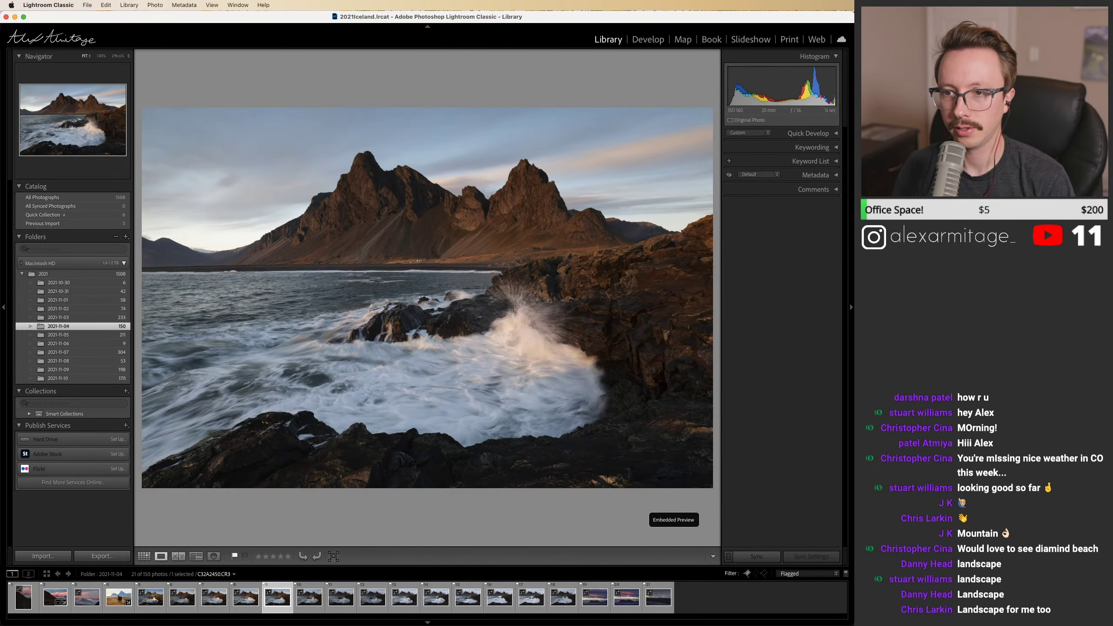
key("Right")
key("Left")
key("Right")
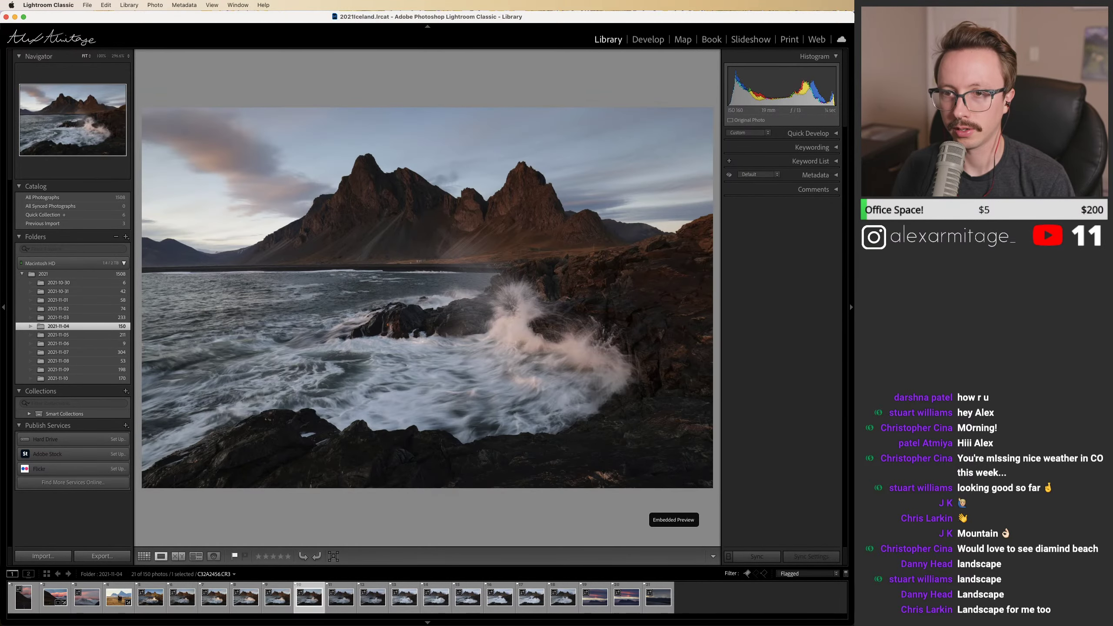
key("Left")
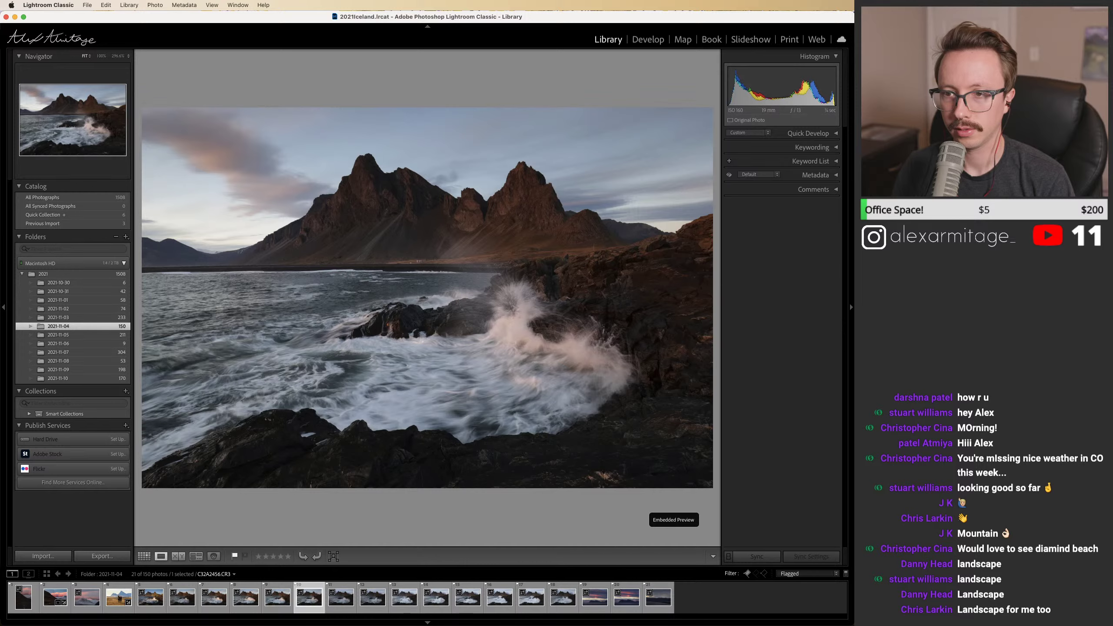
key("Left")
key("Right")
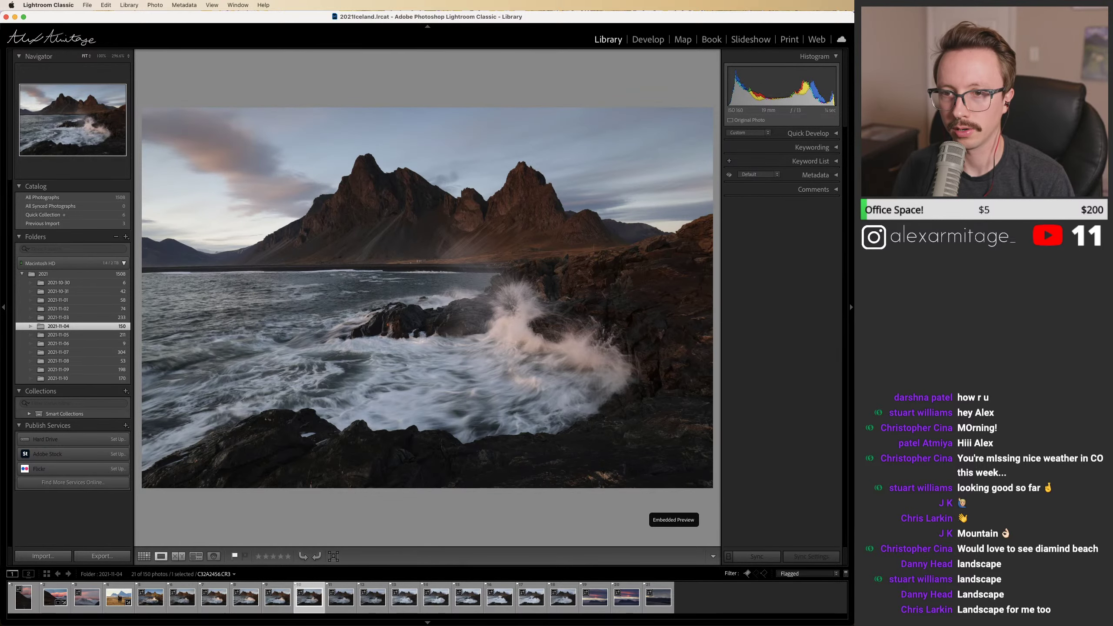
key("Left")
key("Left")
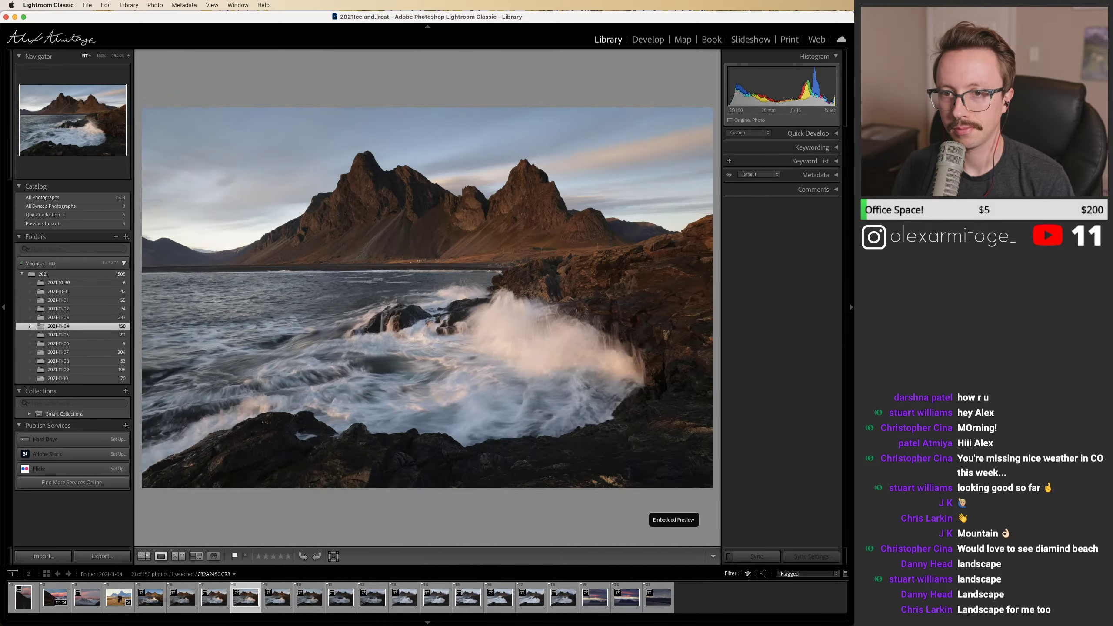
Step: Compare the low splash in C32A2422.CR3 with the larger warm-lit splashes in C32A2447.CR3 and C32A2446.CR3
key("Right")
key("Left")
key("Left")
key("Left")
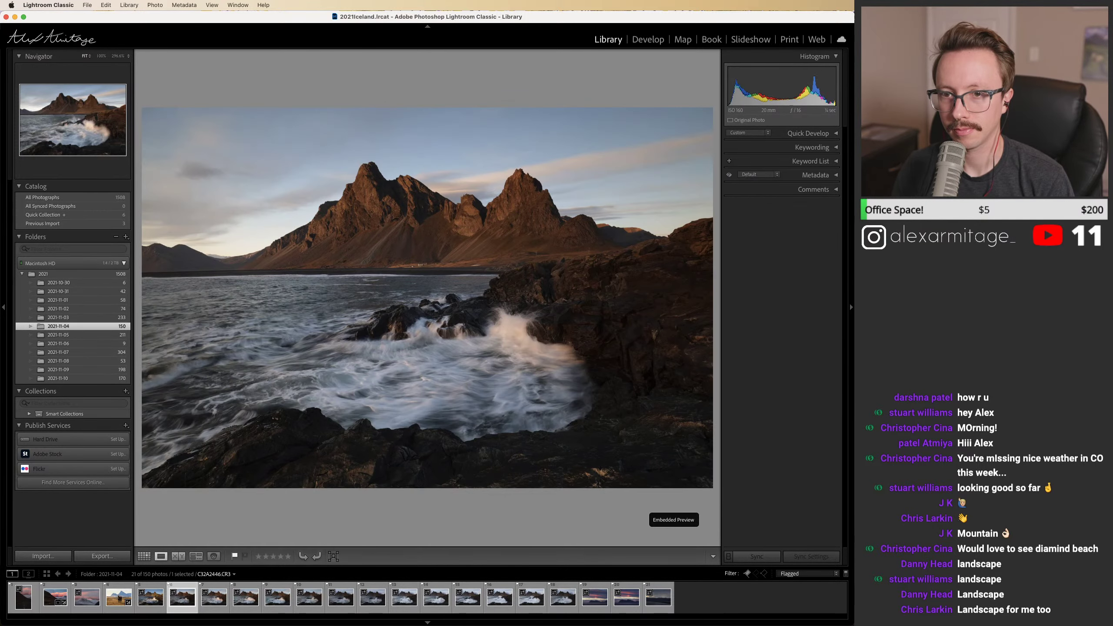
key("Right")
key("Right")
key("Right")
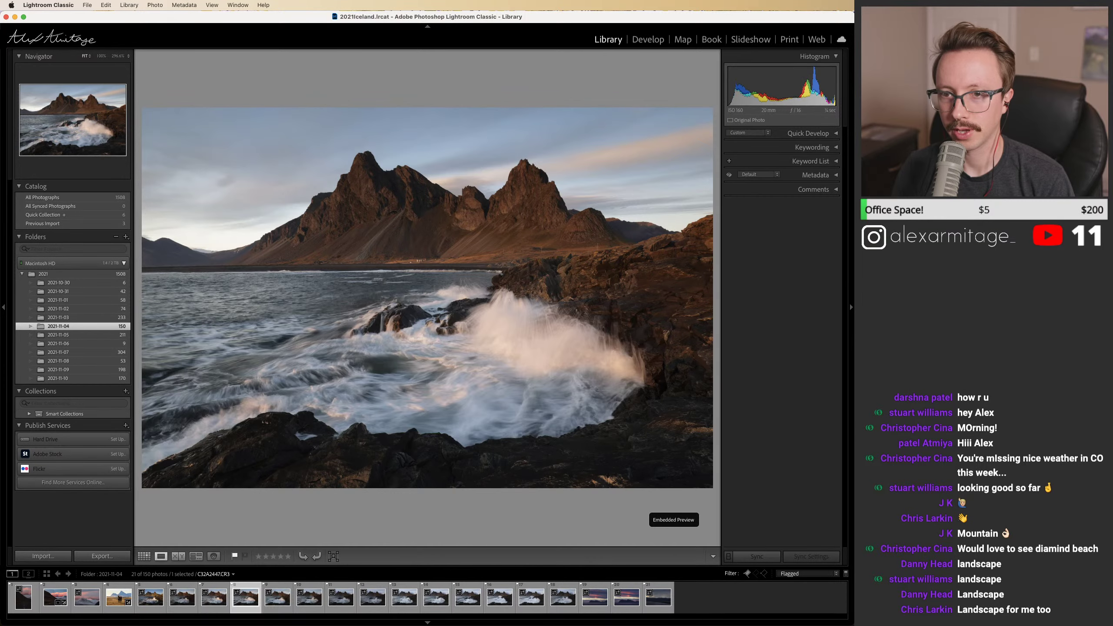
key("Left")
key("Left")
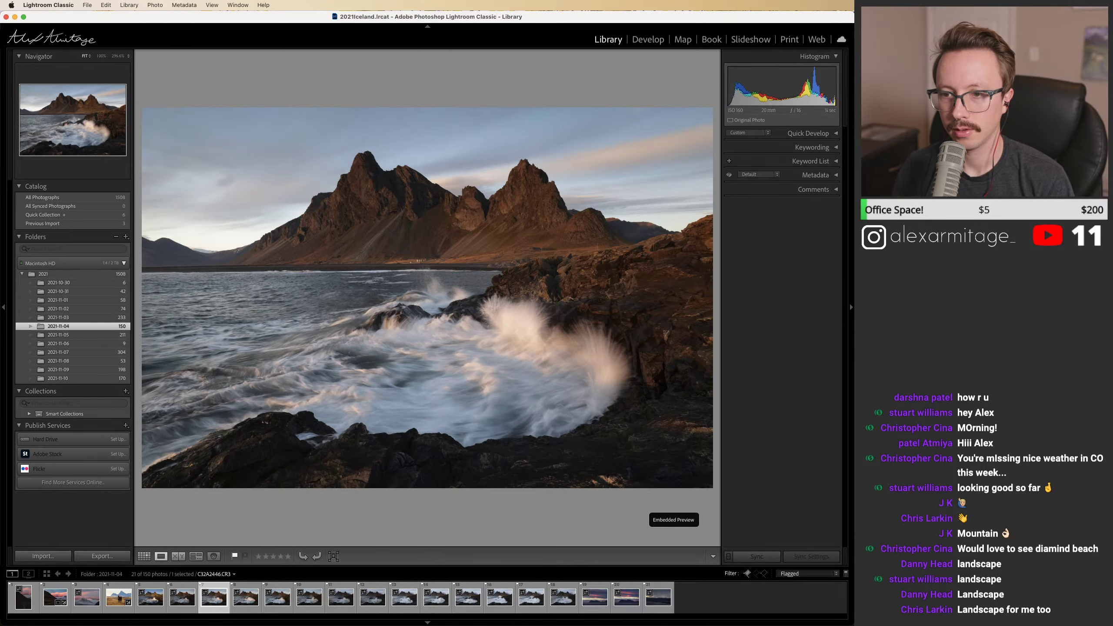
key("Left")
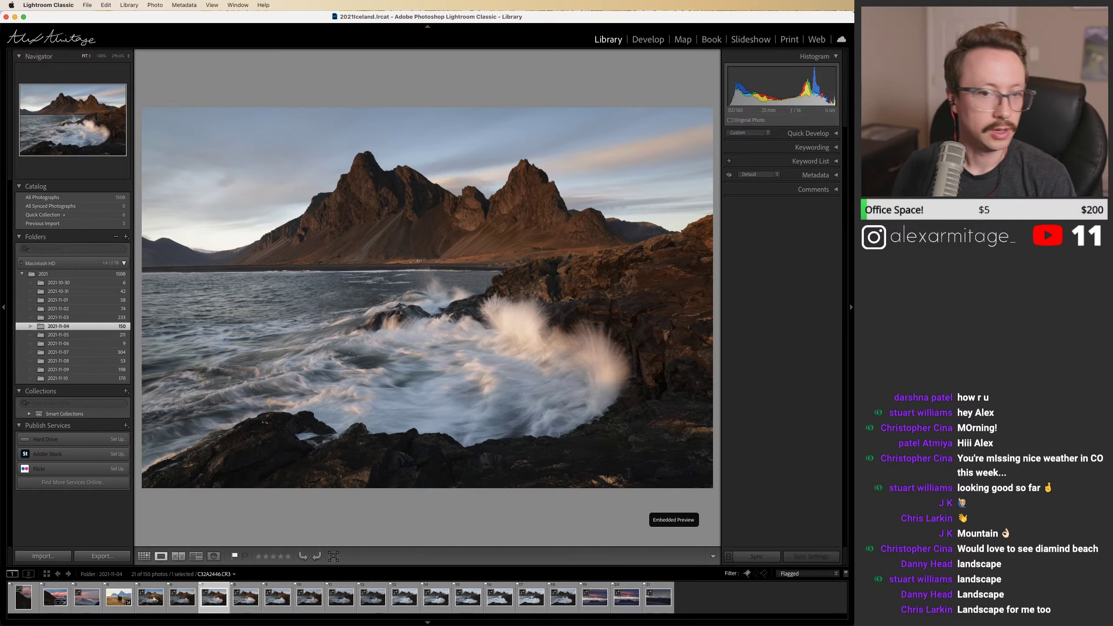
Step: Compare the splashes in C32A2447.CR3 and C32A2450.CR3 with the pink-cloud shot C32A2456.CR3
key("Right")
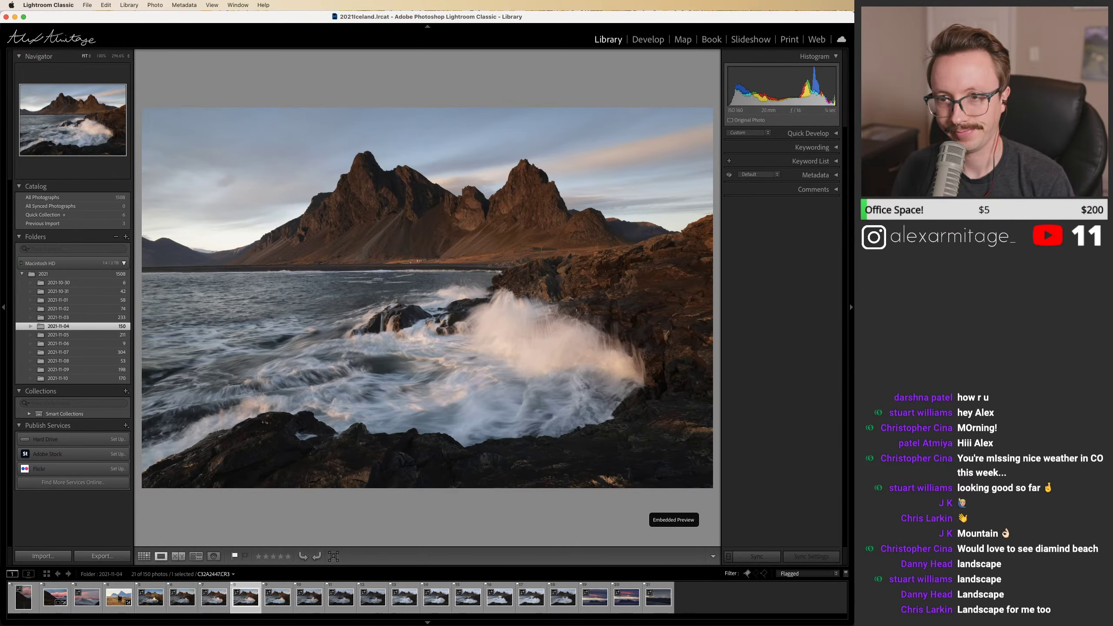
key("Right")
key("Left")
key("Right")
key("Right")
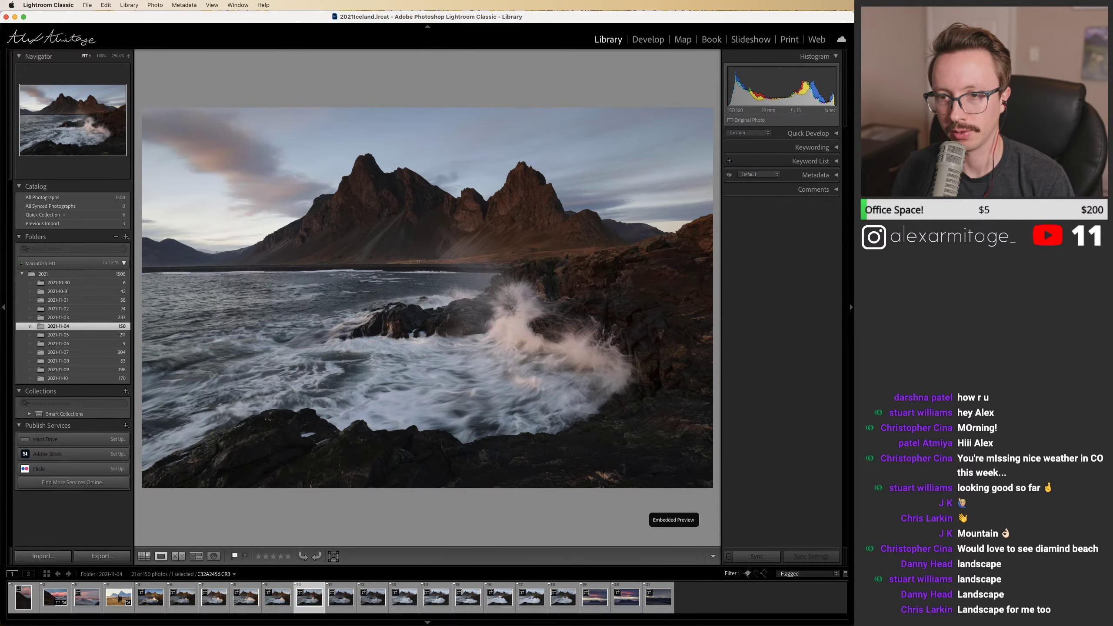
key("Left")
key("Right")
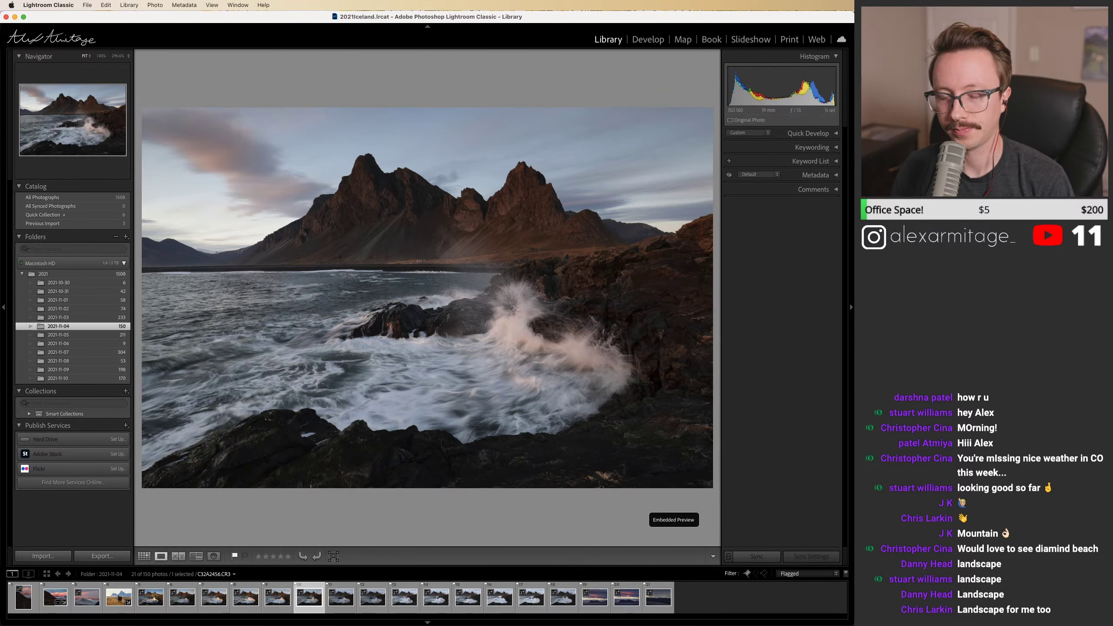
Step: Go back to C32A2422.CR3 and compare its mountain light and small splash with C32A2447.CR3
key("Left")
key("Left")
key("Left")
key("Left")
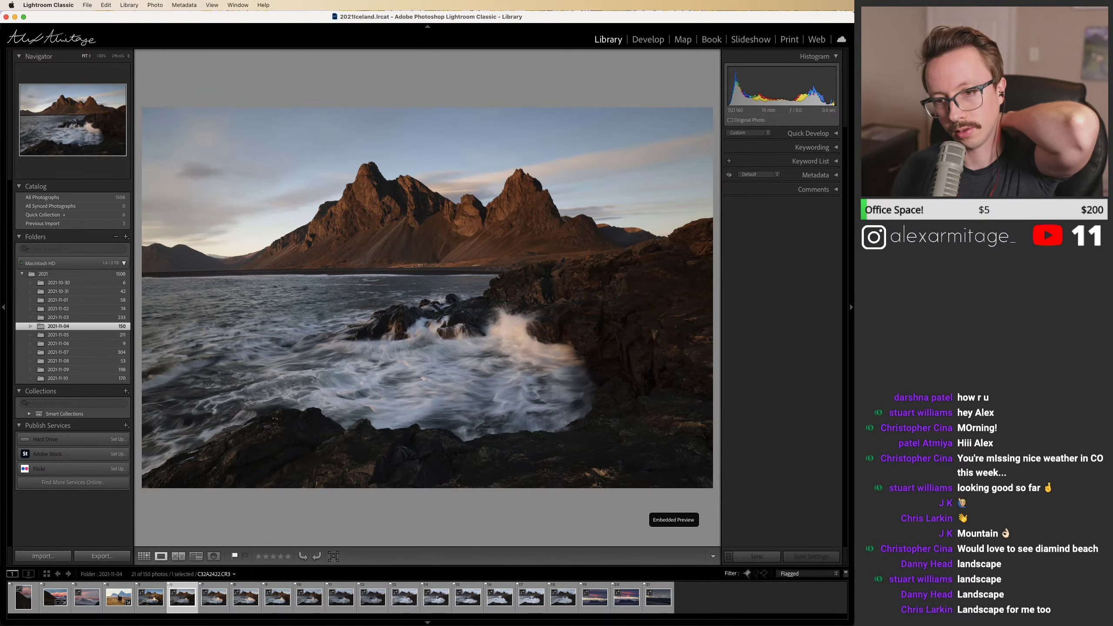
key("Right")
key("Right")
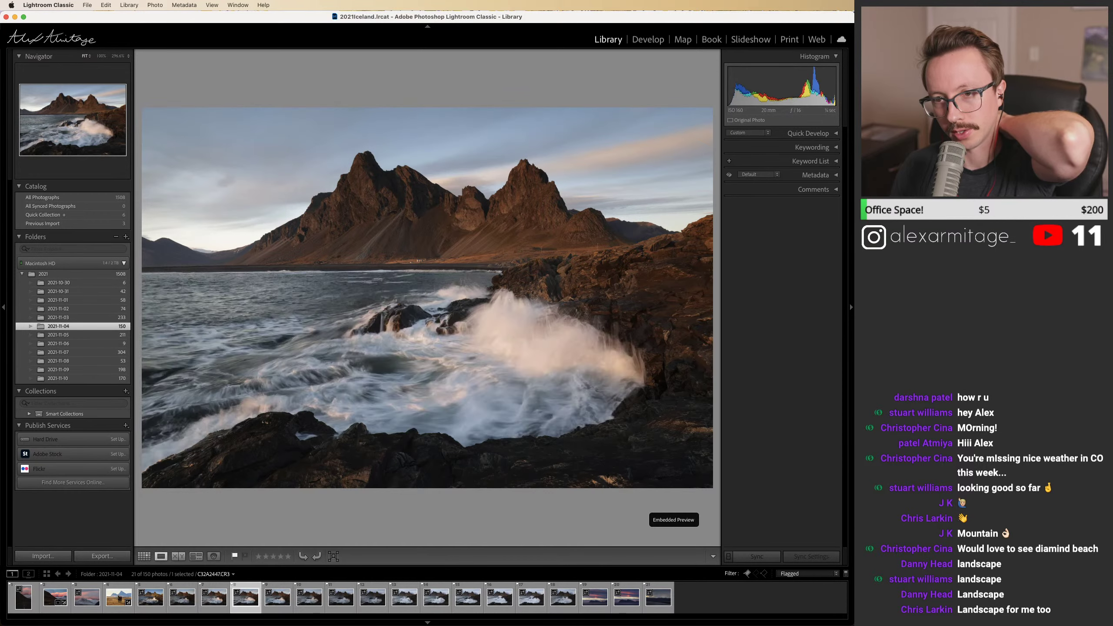
key("Left")
key("Left")
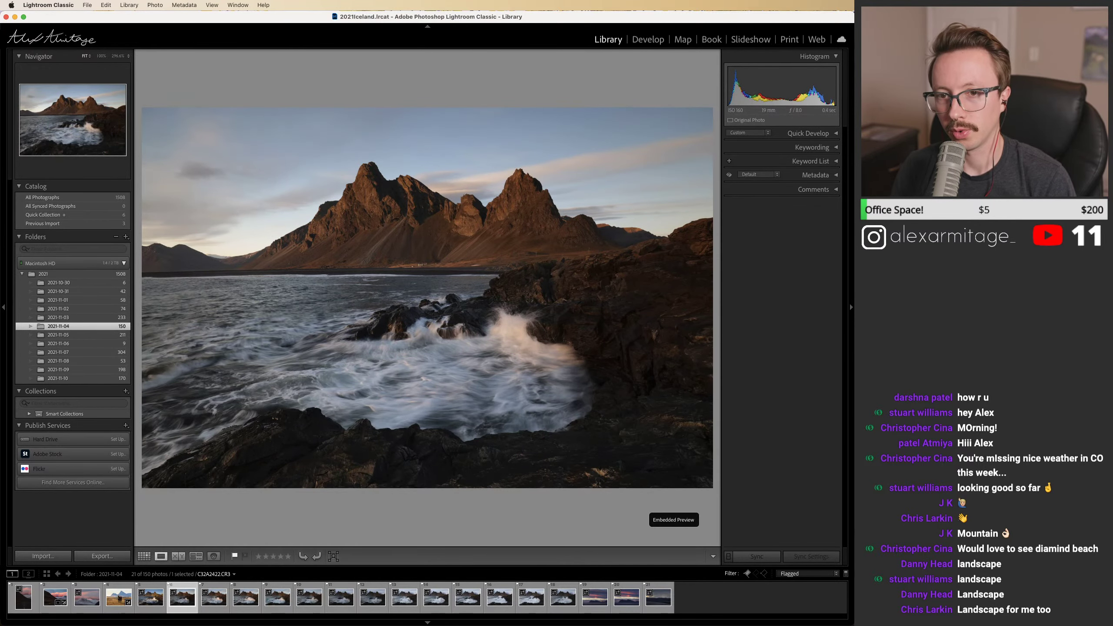
Step: Review the wave shots forward to C32A2456.CR3, and return past C32A2450.CR3 to C32A2447.CR3
key("Right")
key("Right")
key("Right")
key("Right")
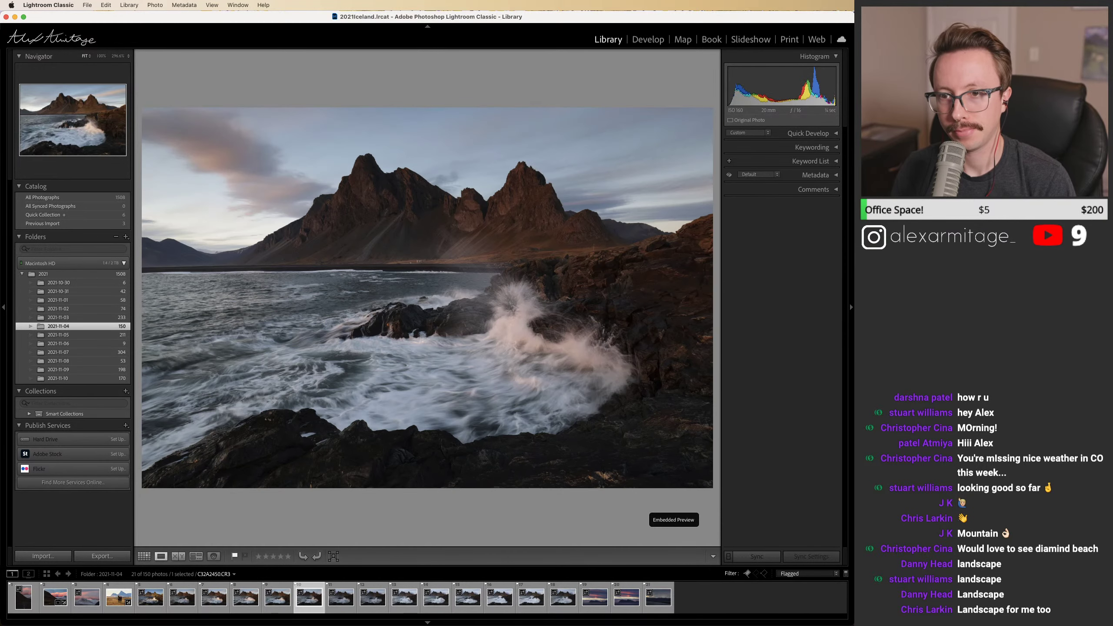
key("Left")
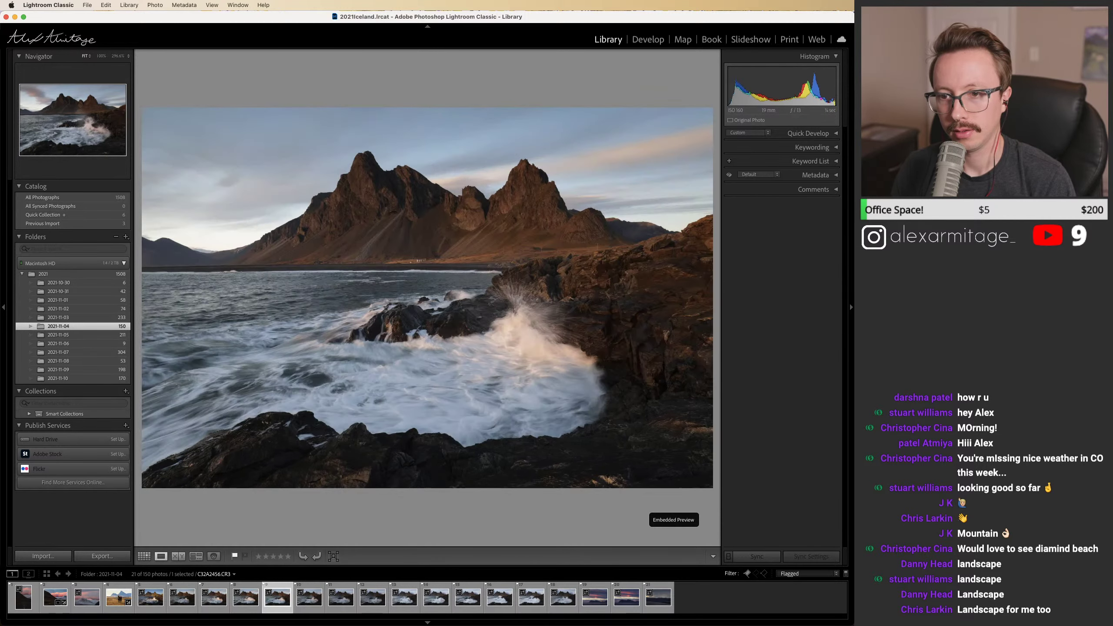
key("Left")
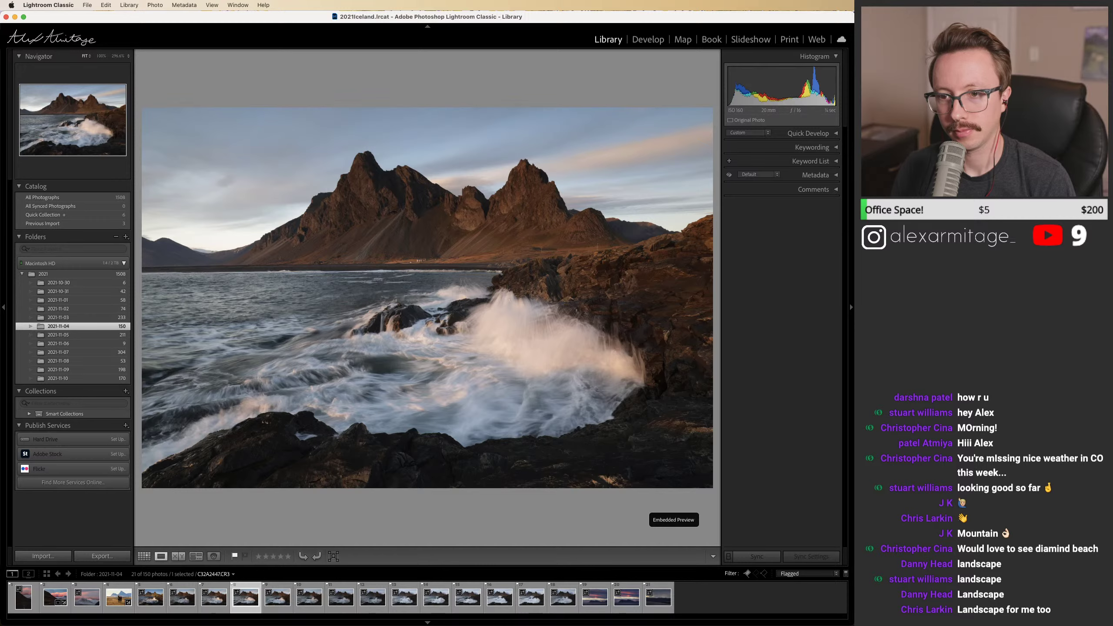
Step: Compare C32A2446.CR3, C32A2447.CR3 and C32A2450.CR3 once more, and select C32A2446.CR3 as the photo to edit
key("Left")
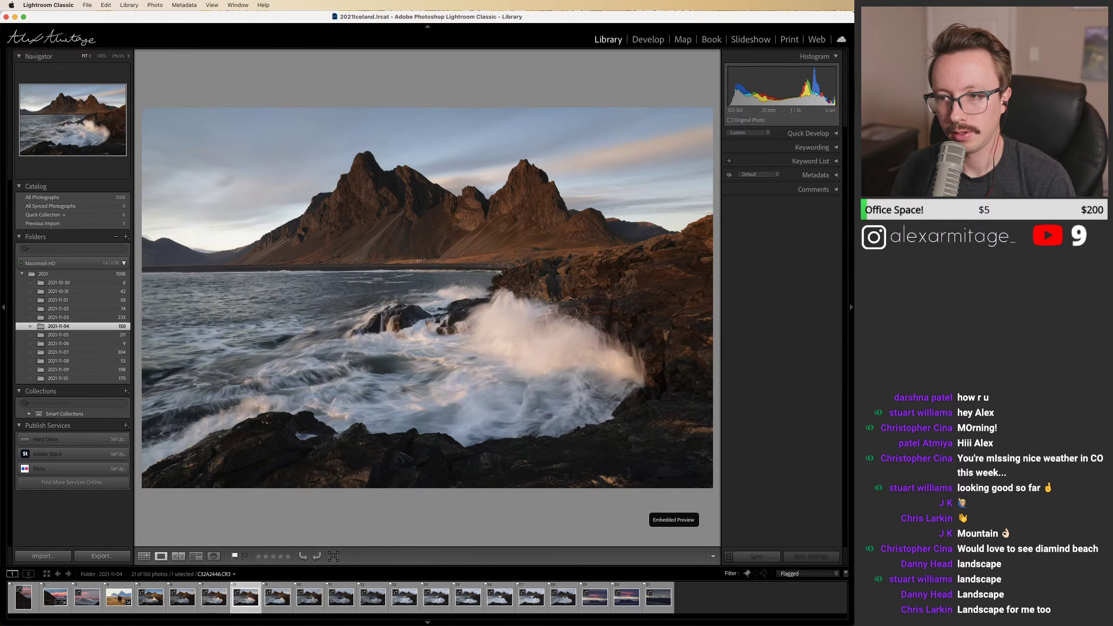
key("Right")
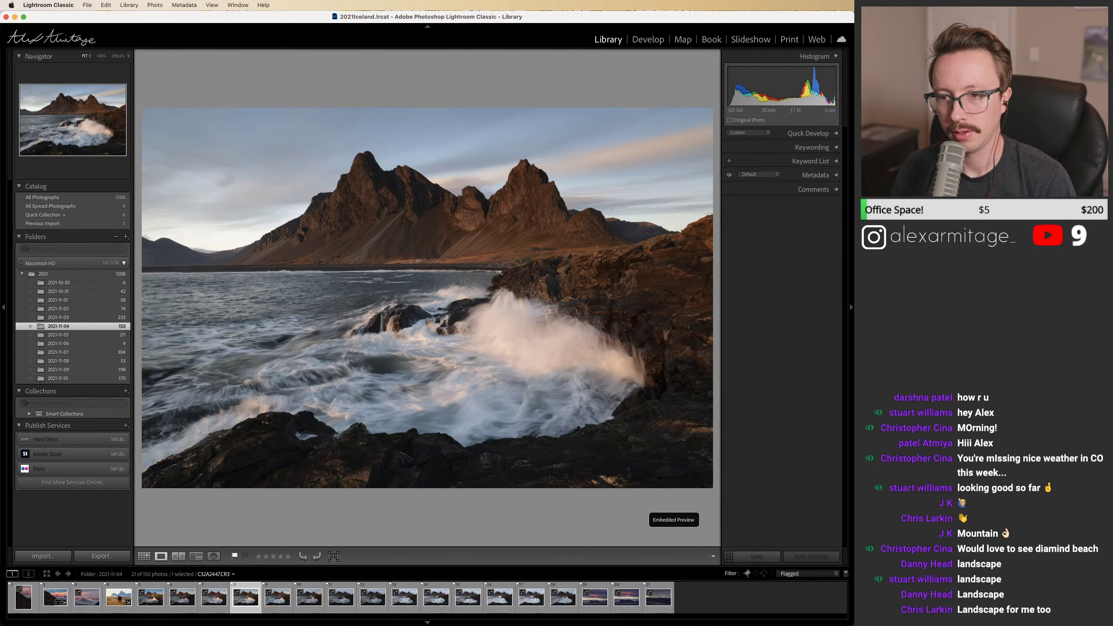
key("Left")
key("Right")
key("Right")
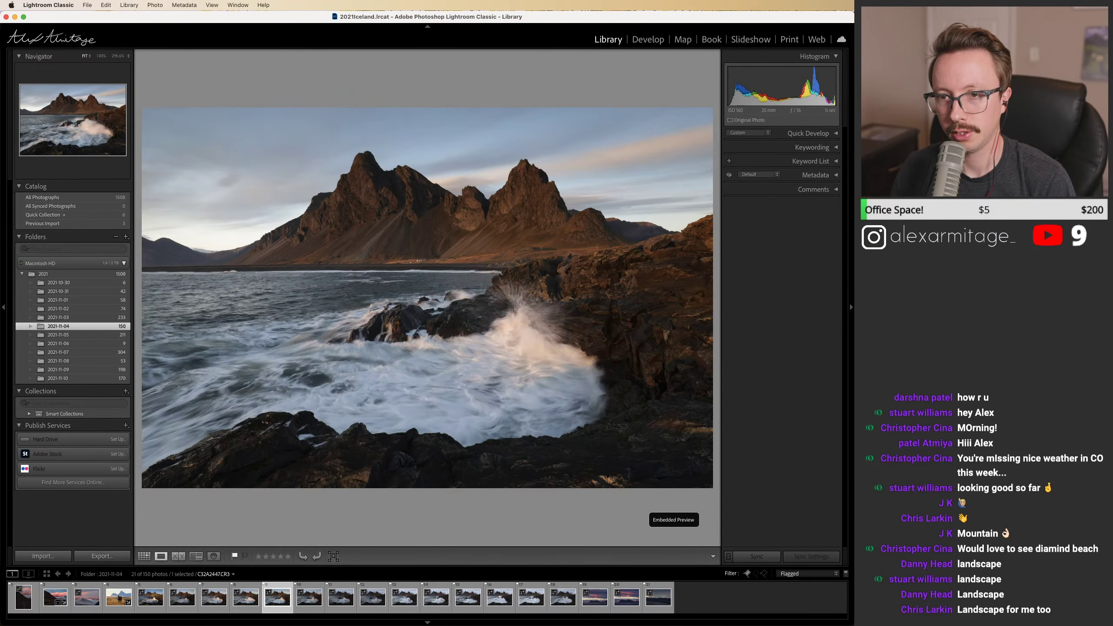
key("Left")
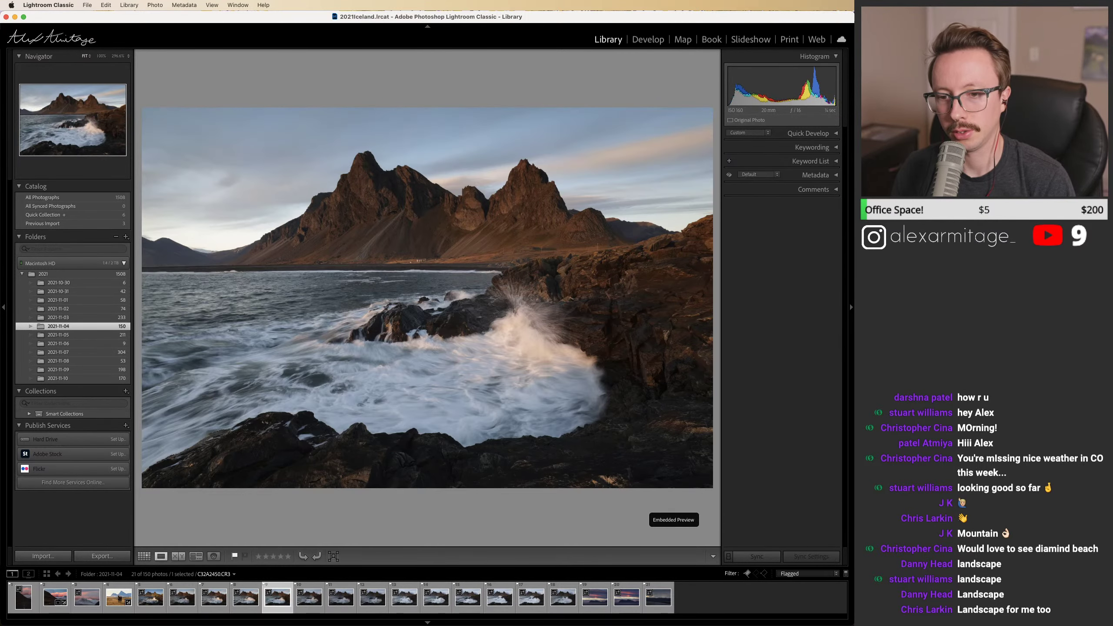
key("Left")
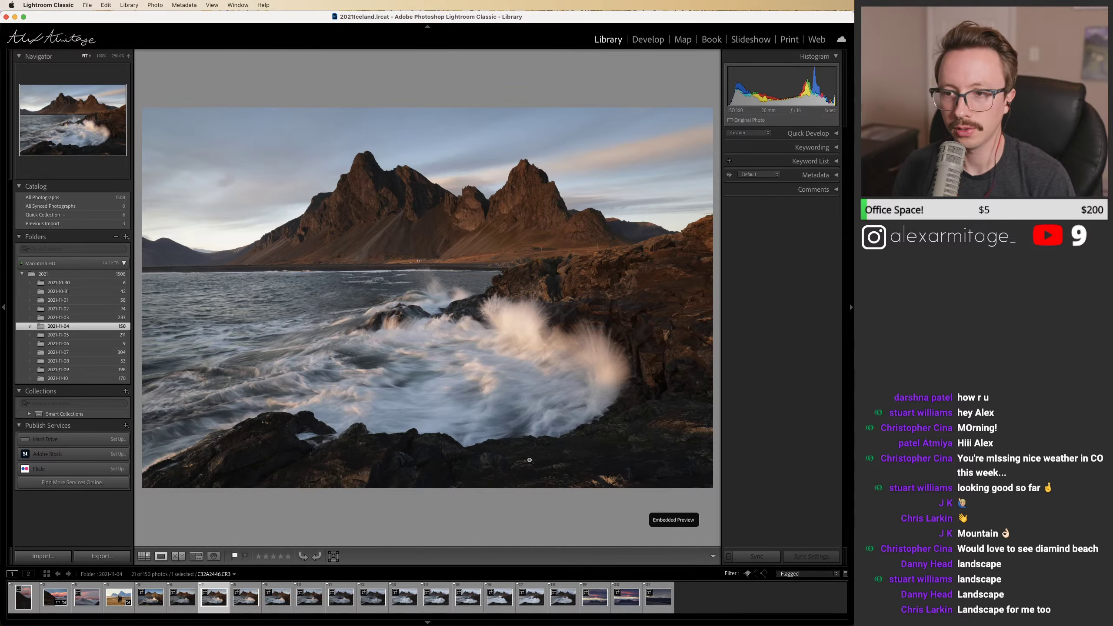
Step: Open C32A2446.CR3 for developing and change its camera profile to Adobe Landscape
left_click(648, 39)
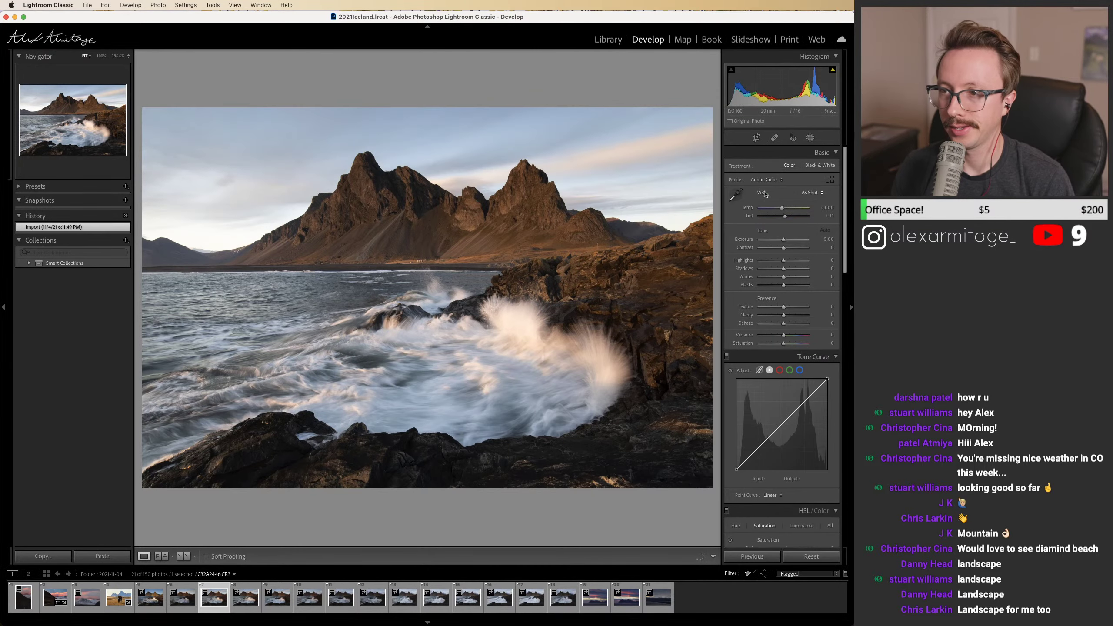
left_click(765, 194)
left_click(764, 194)
left_click(764, 194)
left_click(765, 195)
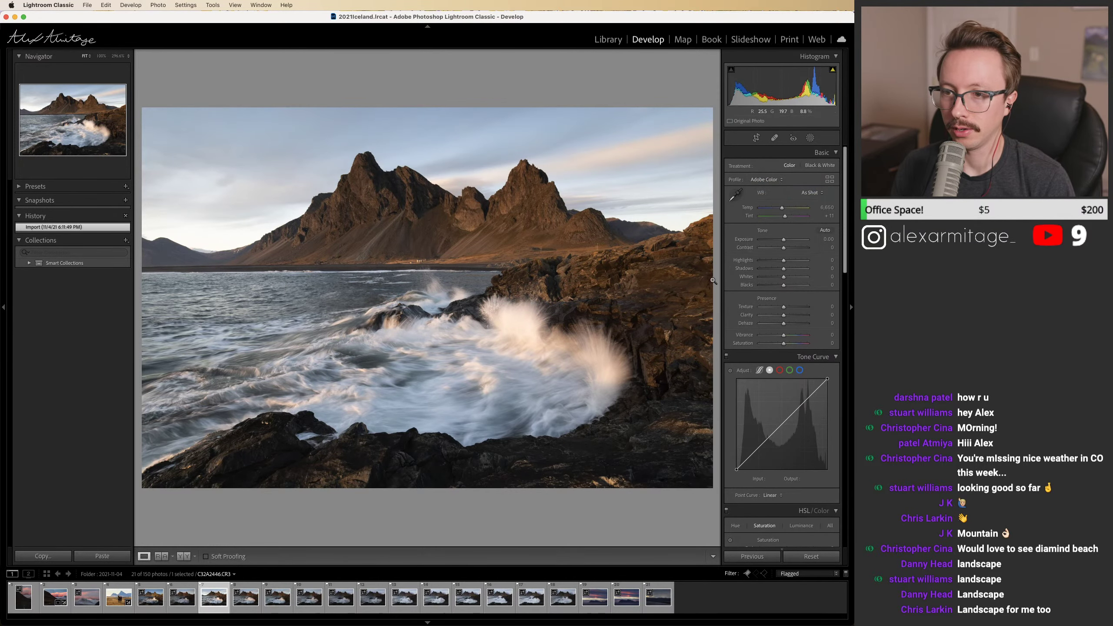
left_click(767, 179)
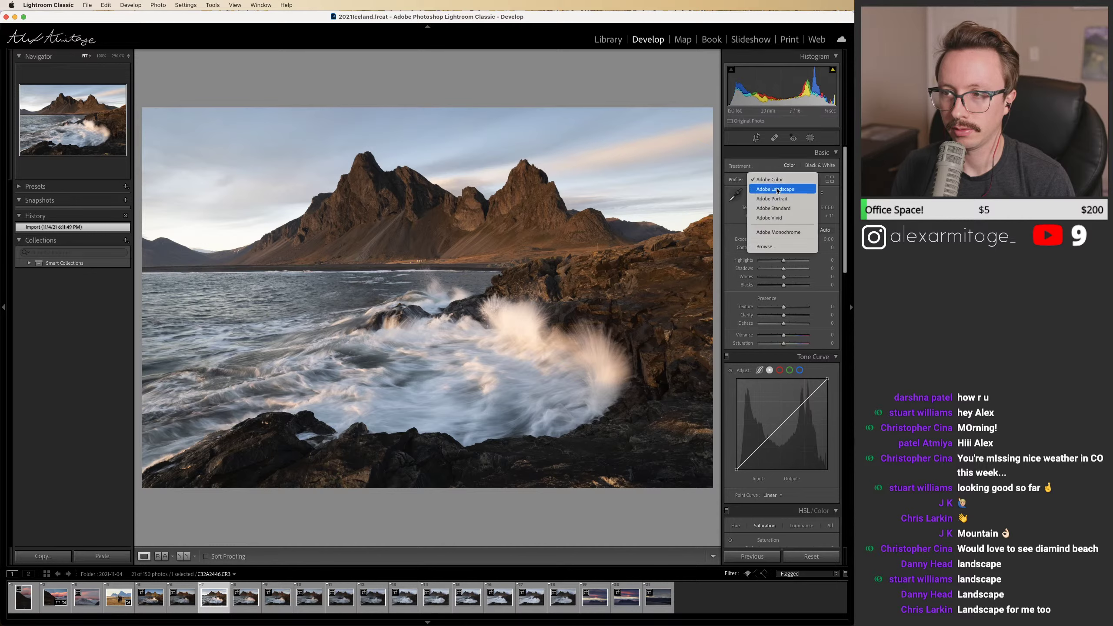
left_click(777, 190)
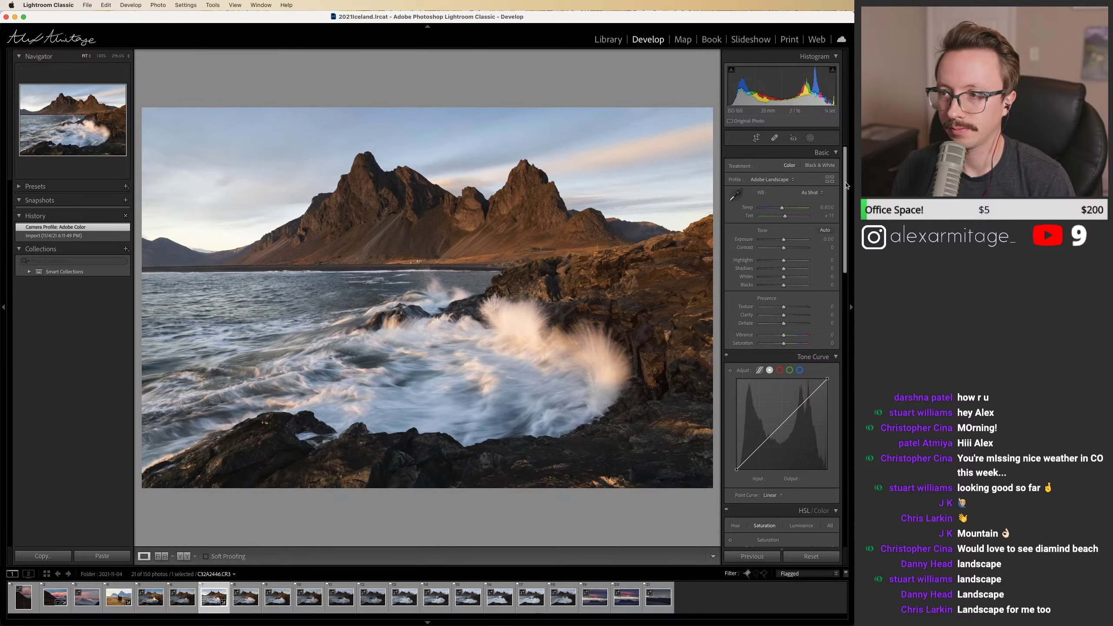
Step: Try the Auto white balance, undo it, and raise the As Shot temperature by 242 to about 6.9K instead
left_click(811, 193)
left_click(811, 204)
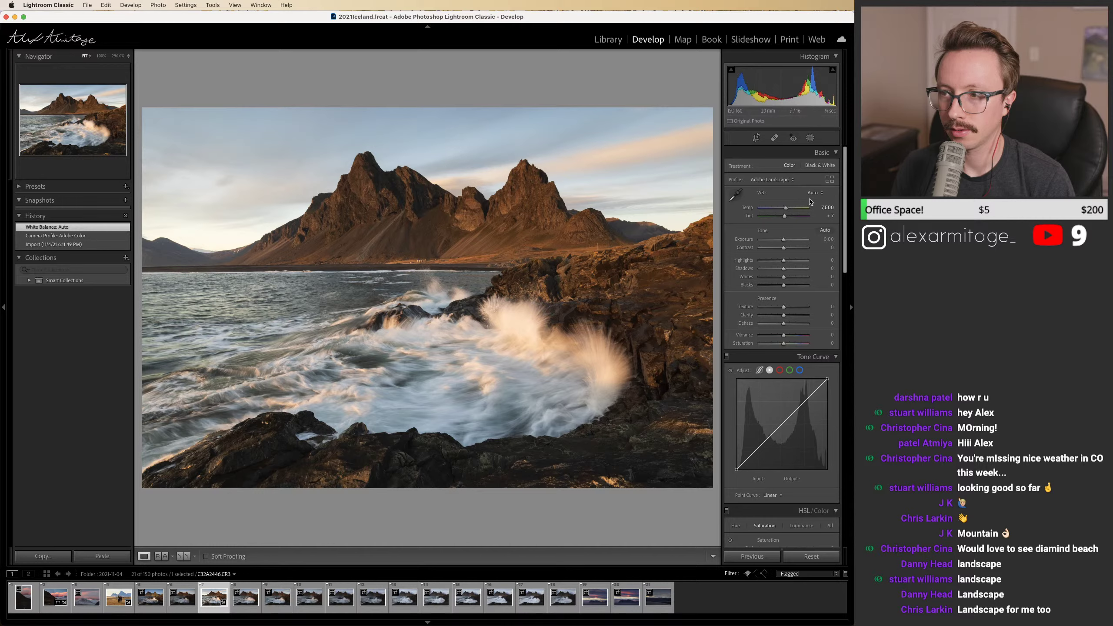
key("super+z")
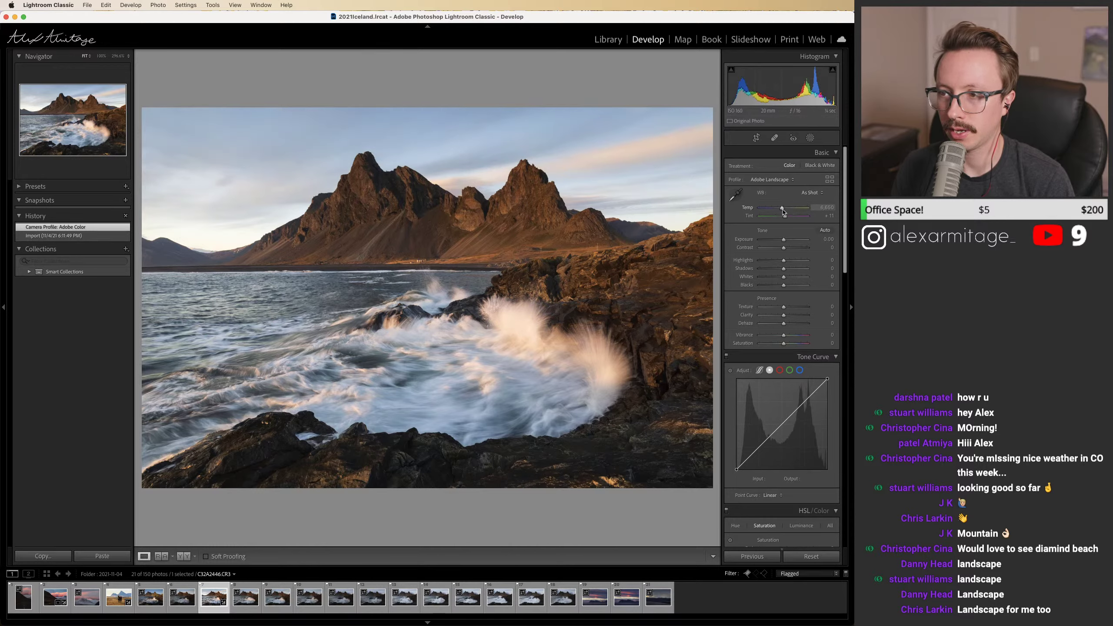
left_click_drag(782, 211, 844, 482)
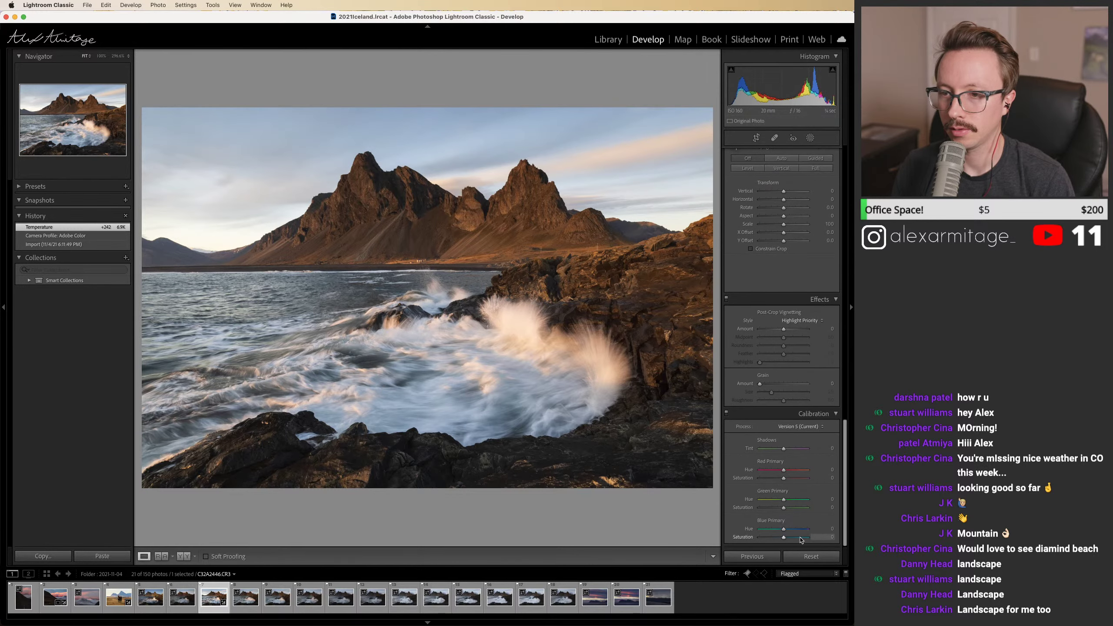
Step: Try raising the Calibration Blue Primary saturation to +100 and then +93, resetting it to 0 each time
left_click_drag(799, 539, 808, 536)
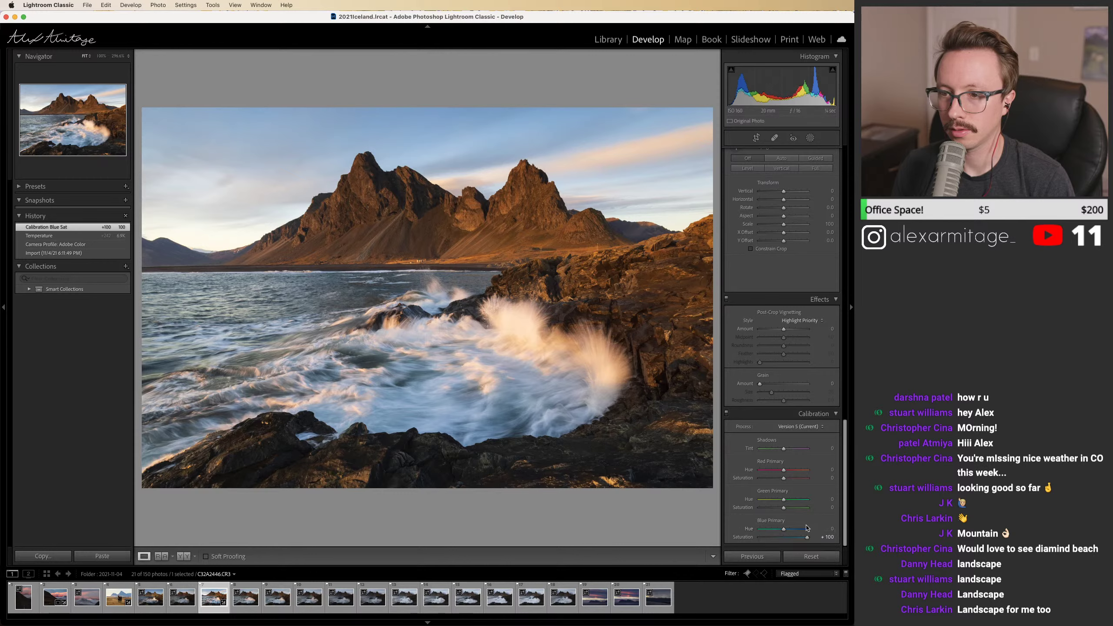
double_click(806, 537)
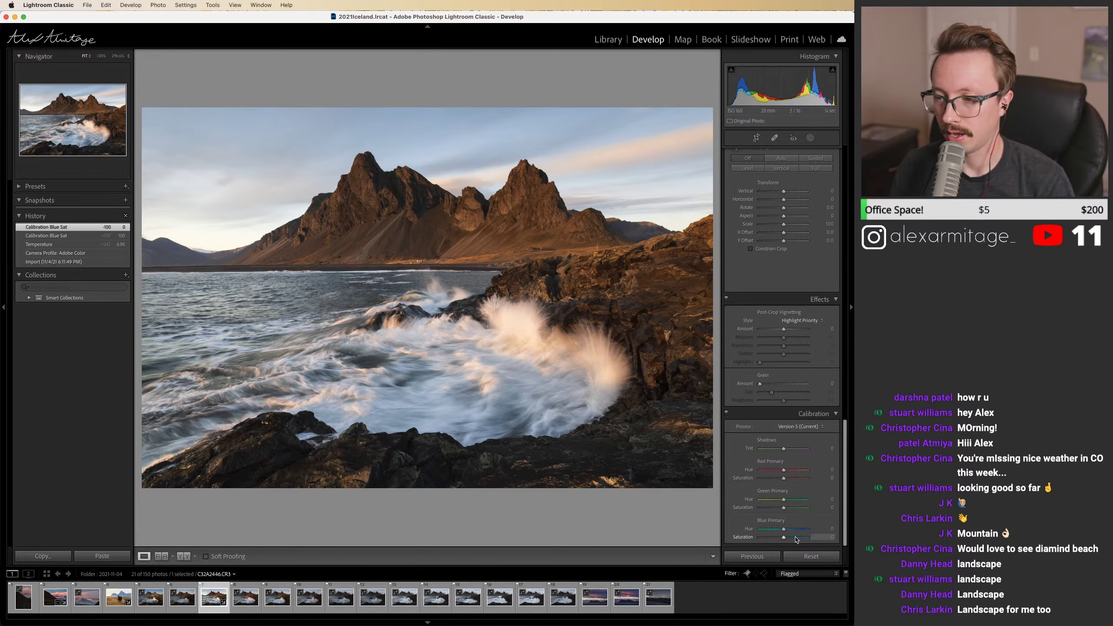
left_click_drag(796, 539, 807, 540)
double_click(805, 538)
Step: Set the Calibration Blue Primary saturation to +100, checking the splash's color and detail up close
left_click(526, 327)
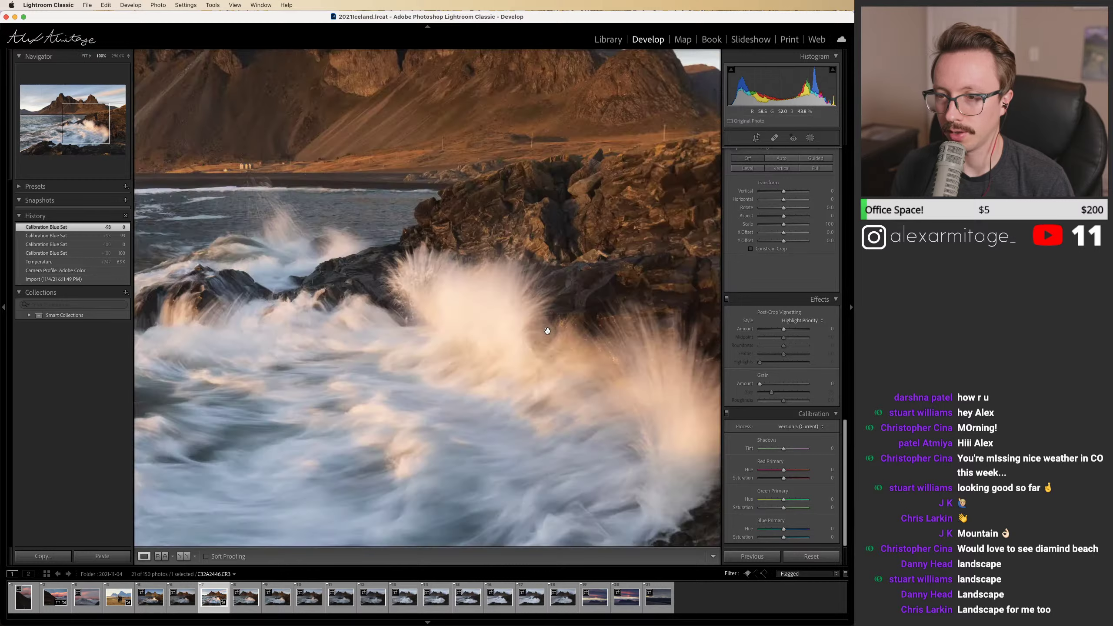
left_click_drag(611, 175, 486, 139)
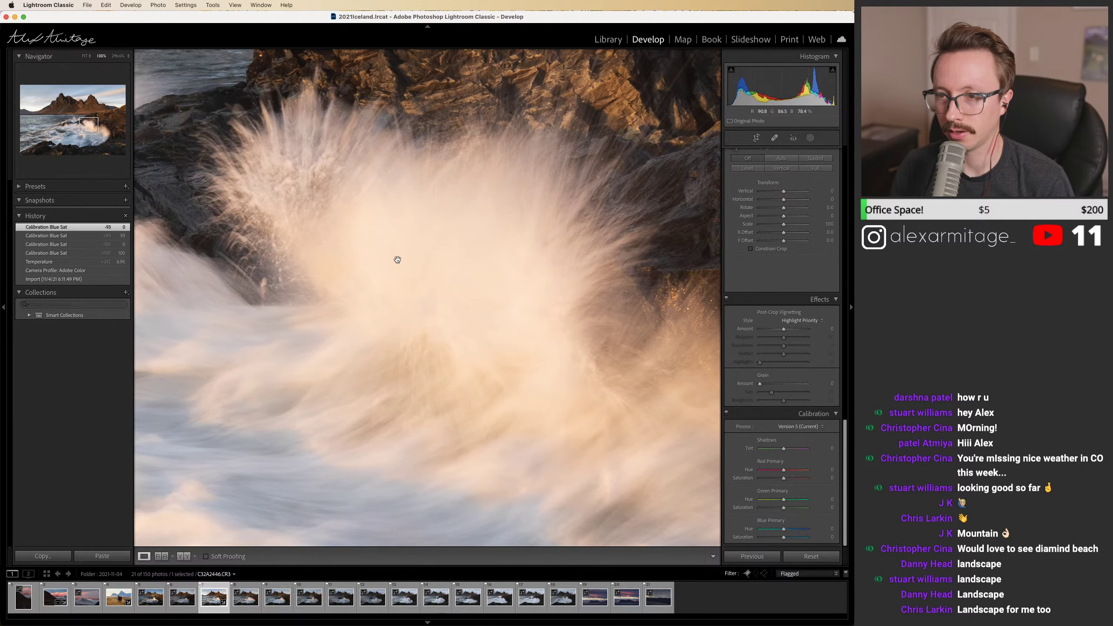
left_click_drag(667, 303, 652, 304)
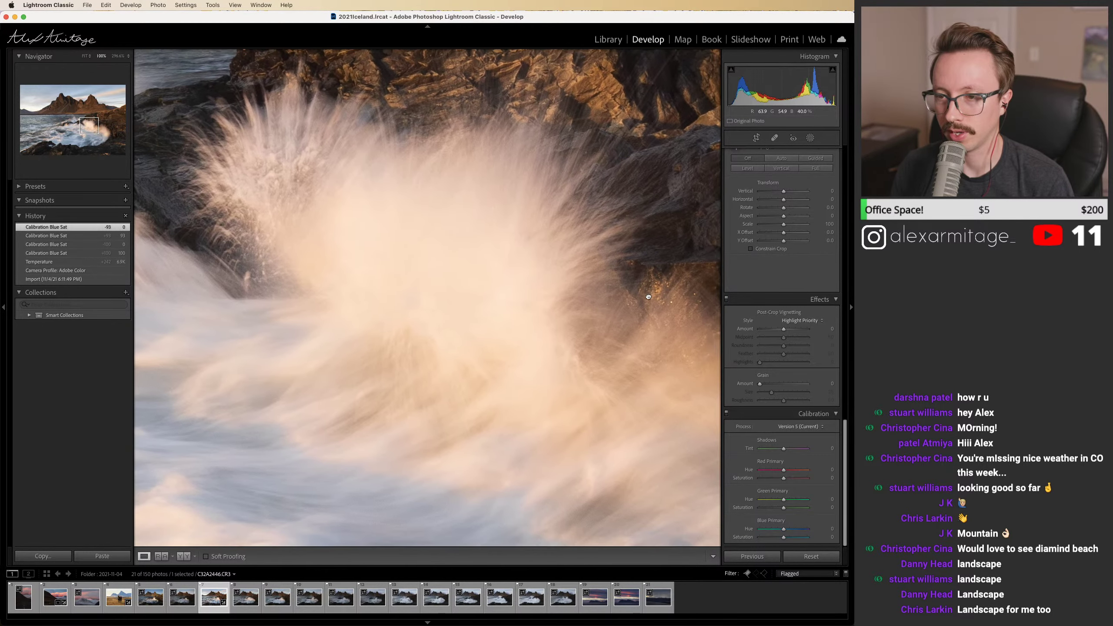
left_click_drag(785, 540, 808, 538)
key("z")
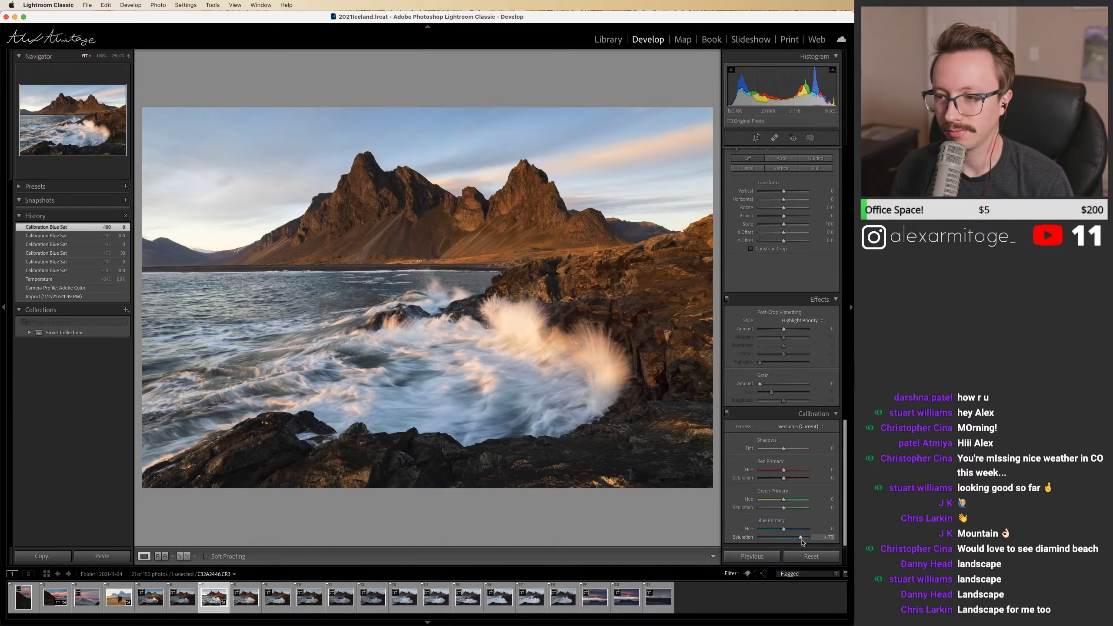
left_click_drag(785, 539, 810, 538)
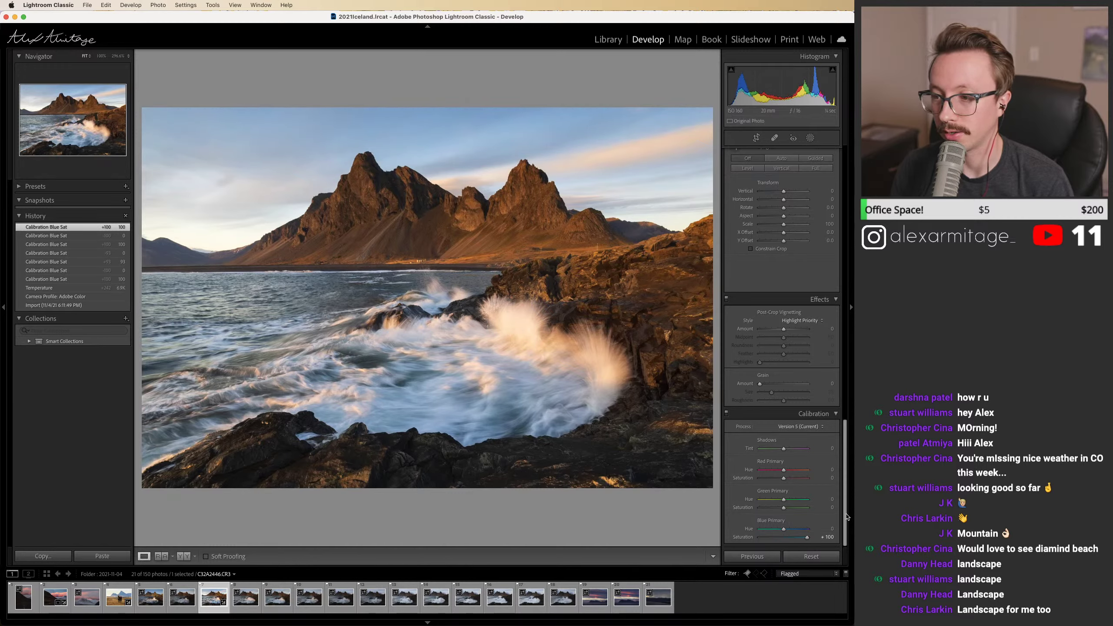
Step: Set the sharpening Amount to 10 and the sharpening Detail to 100 for C32A2446.CR3
scroll(832, 468, "up", 5)
scroll(832, 468, "up", 10)
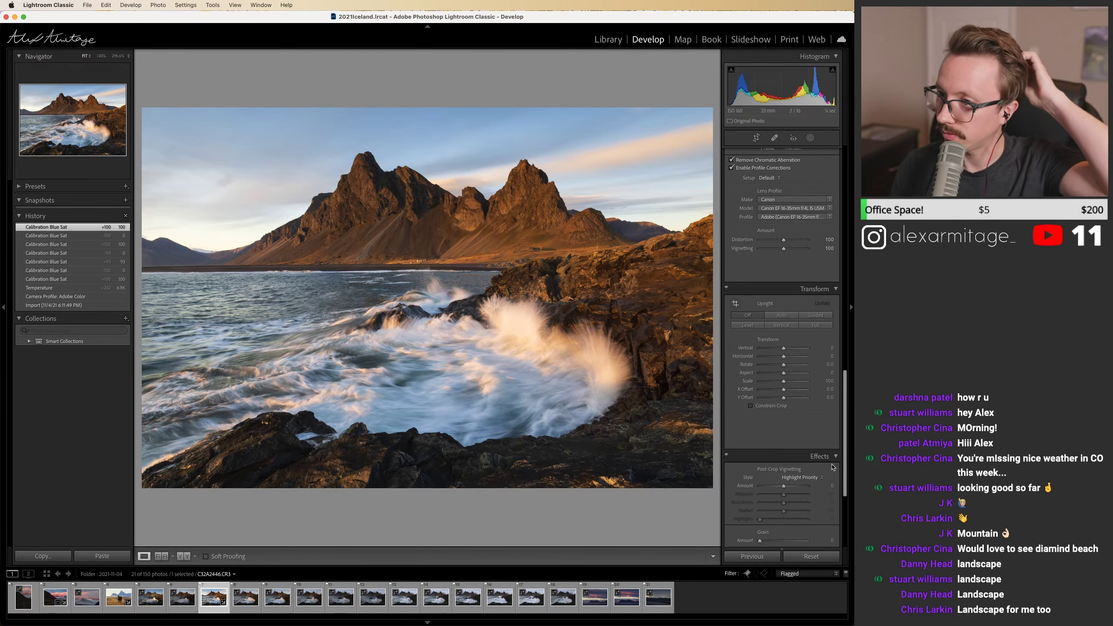
scroll(843, 367, "up", 1)
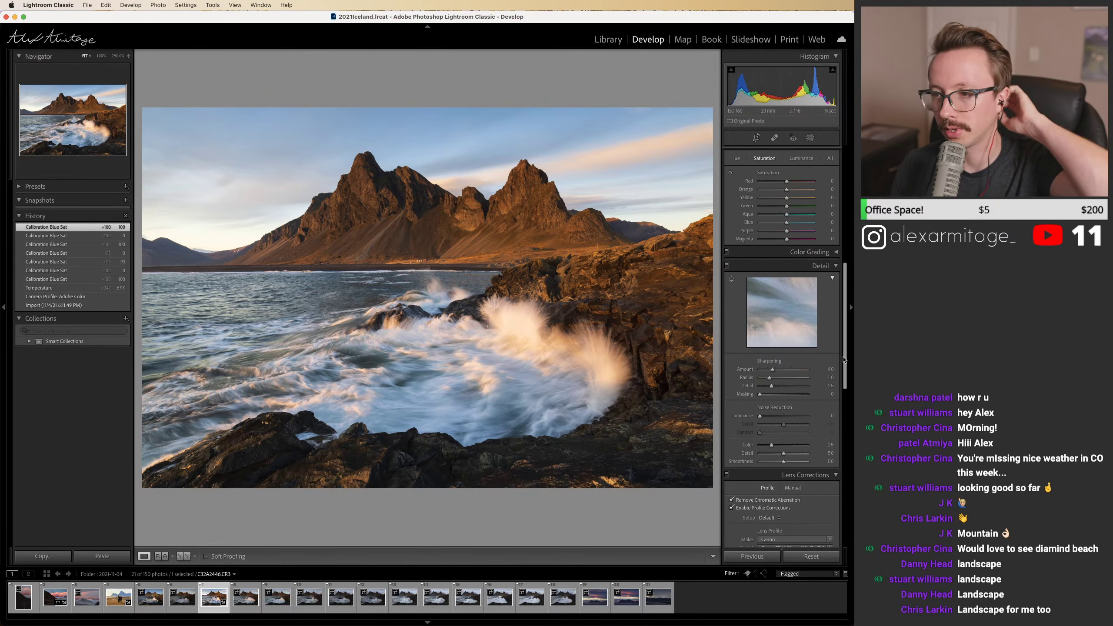
left_click(772, 371)
left_click_drag(772, 371, 768, 374)
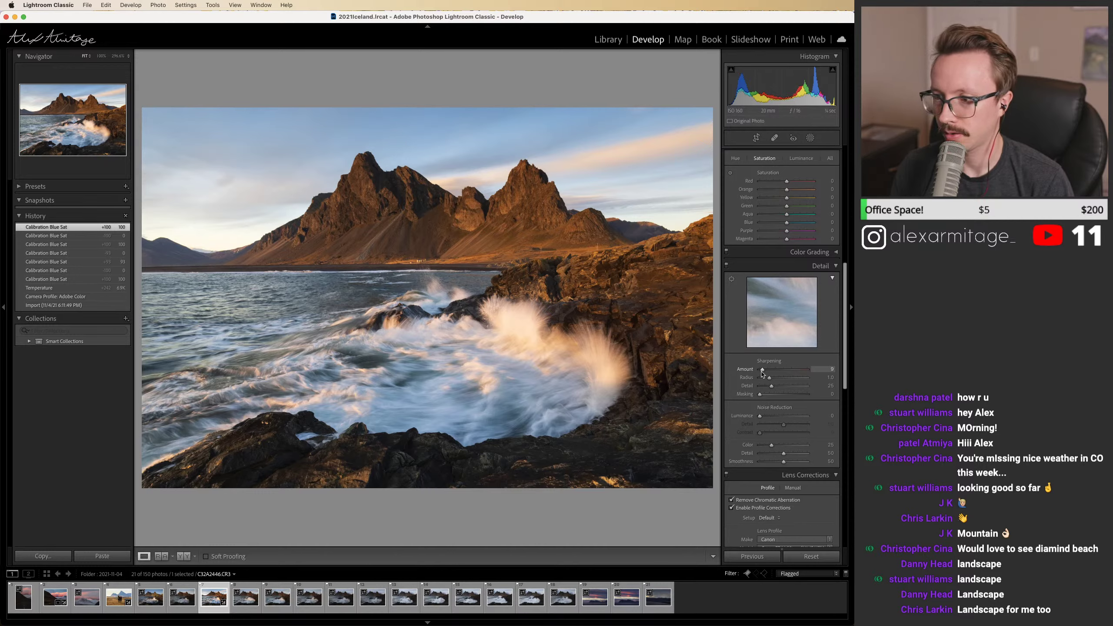
left_click_drag(763, 373, 811, 388)
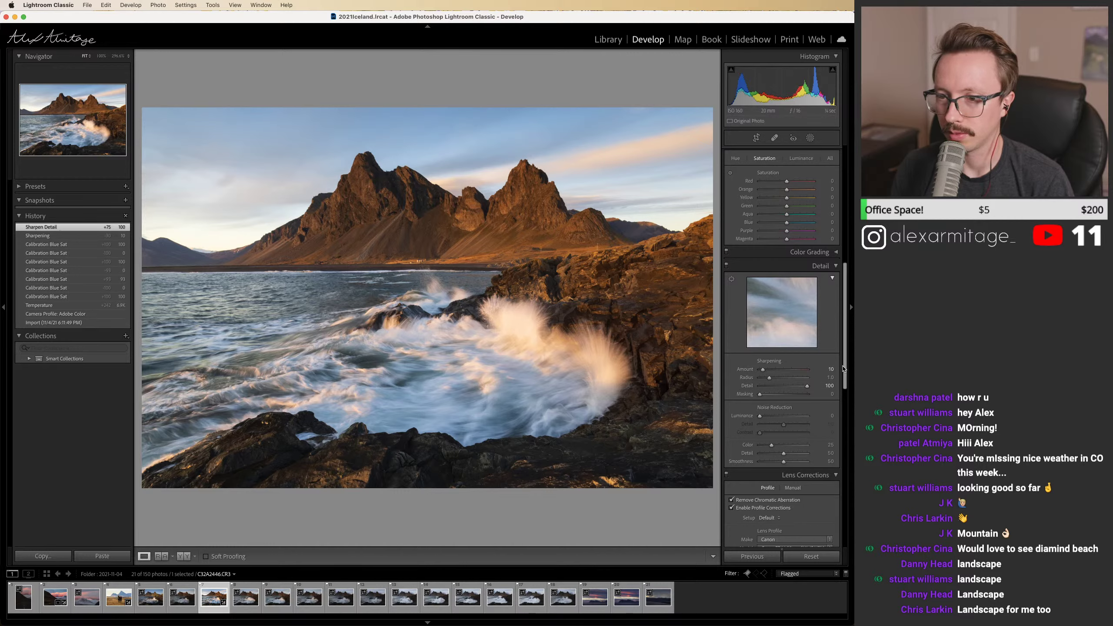
Step: Lower the white balance temperature by 242 to about 6.7K and set Highlights to -13
left_click_drag(847, 361, 845, 241)
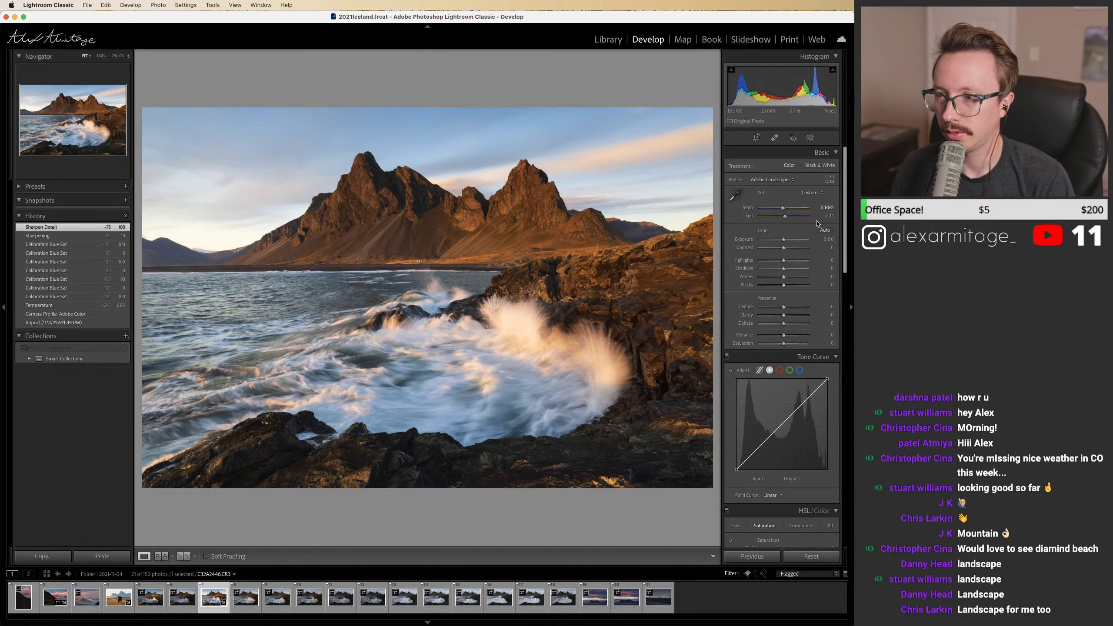
left_click_drag(784, 212, 784, 212)
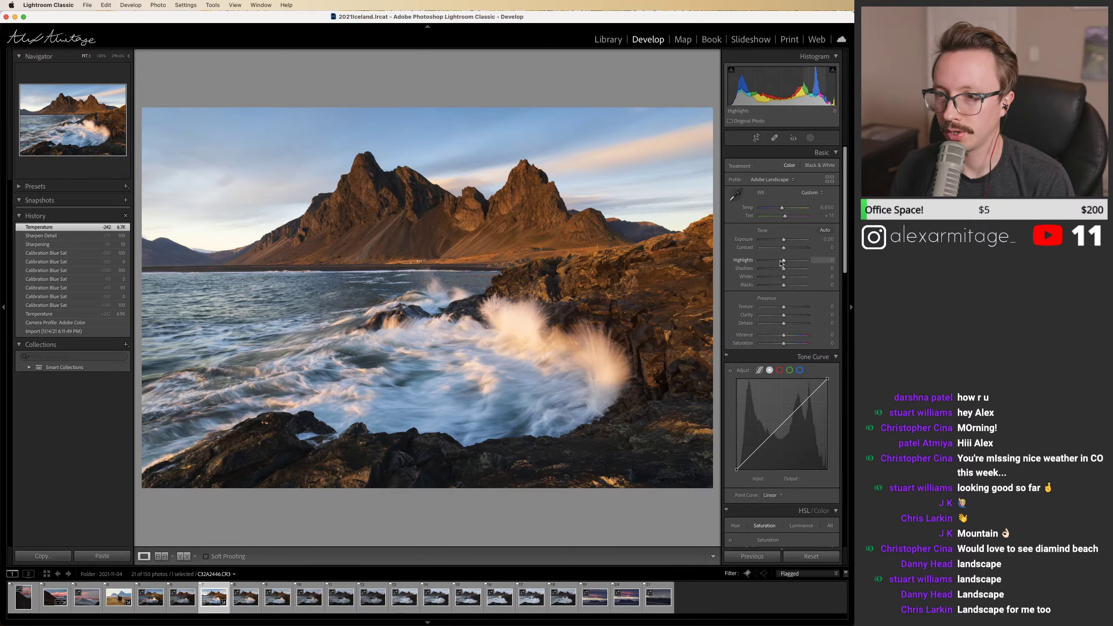
left_click_drag(781, 264, 782, 264)
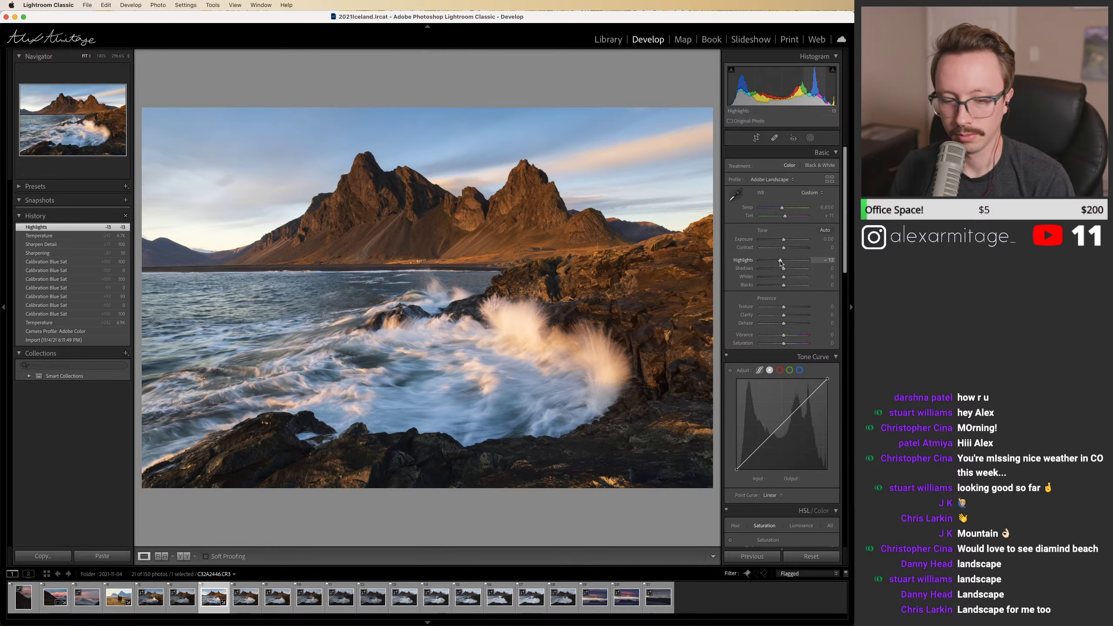
Step: Copy all develop settings from C32A2446.CR3 and paste them onto C32A2447.CR3 and C32A2456.CR3
key("super+shift+c")
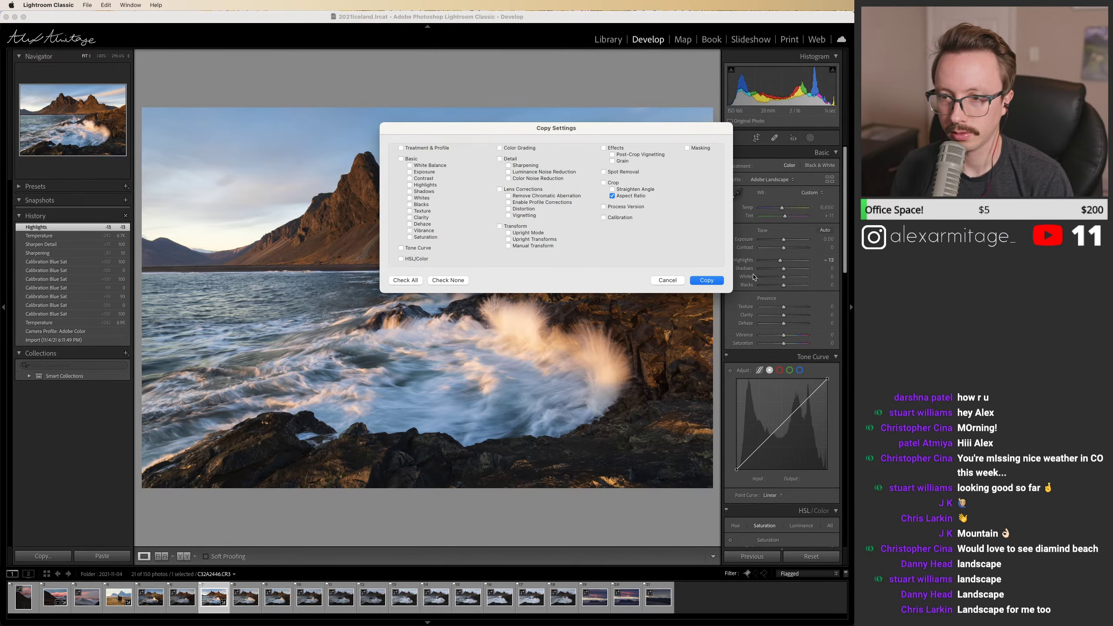
left_click(405, 280)
left_click(706, 279)
left_click(245, 597)
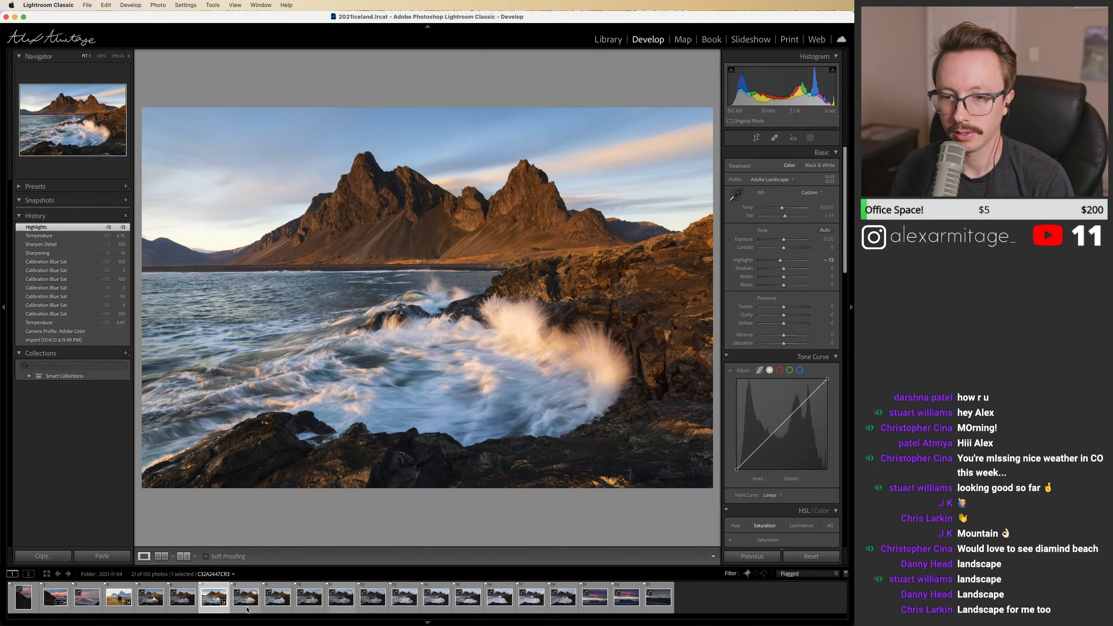
key("super+shift+v")
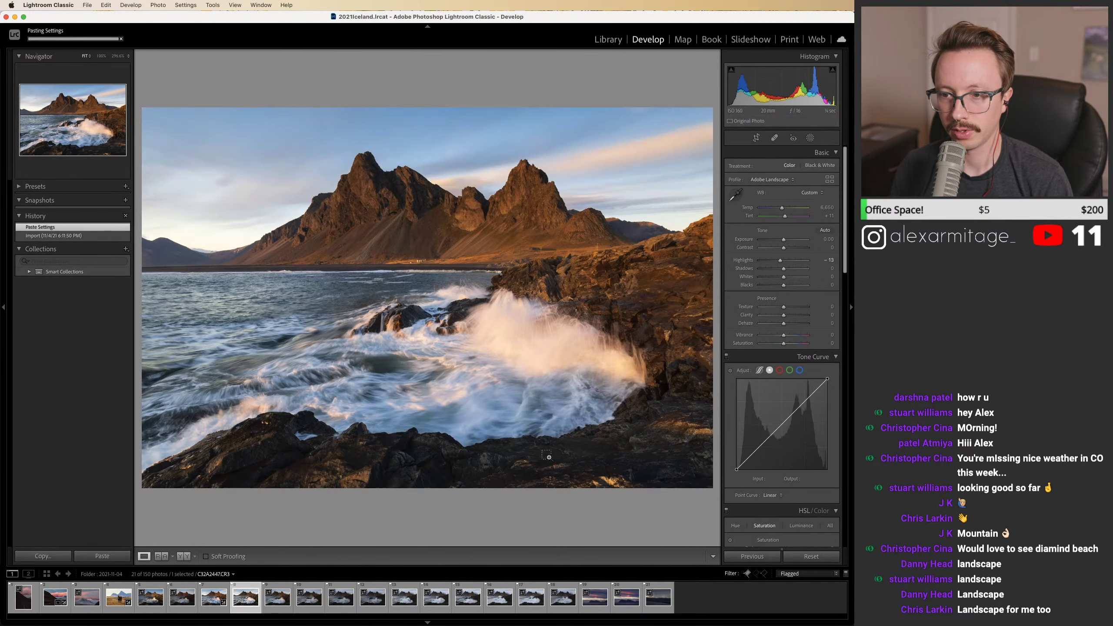
left_click(301, 609)
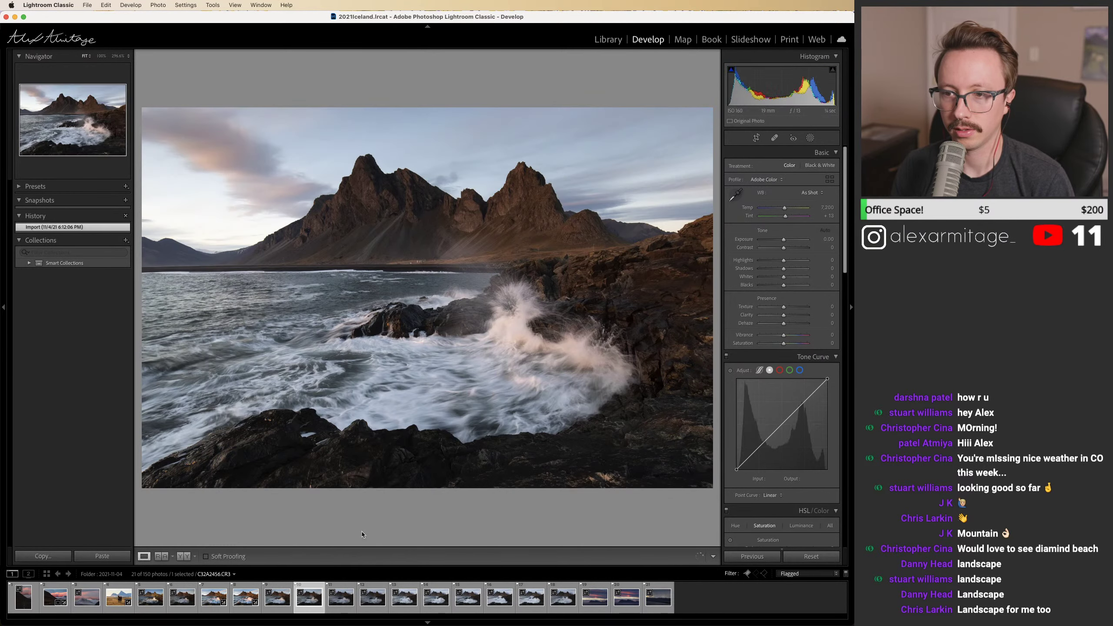
key("super+shift+v")
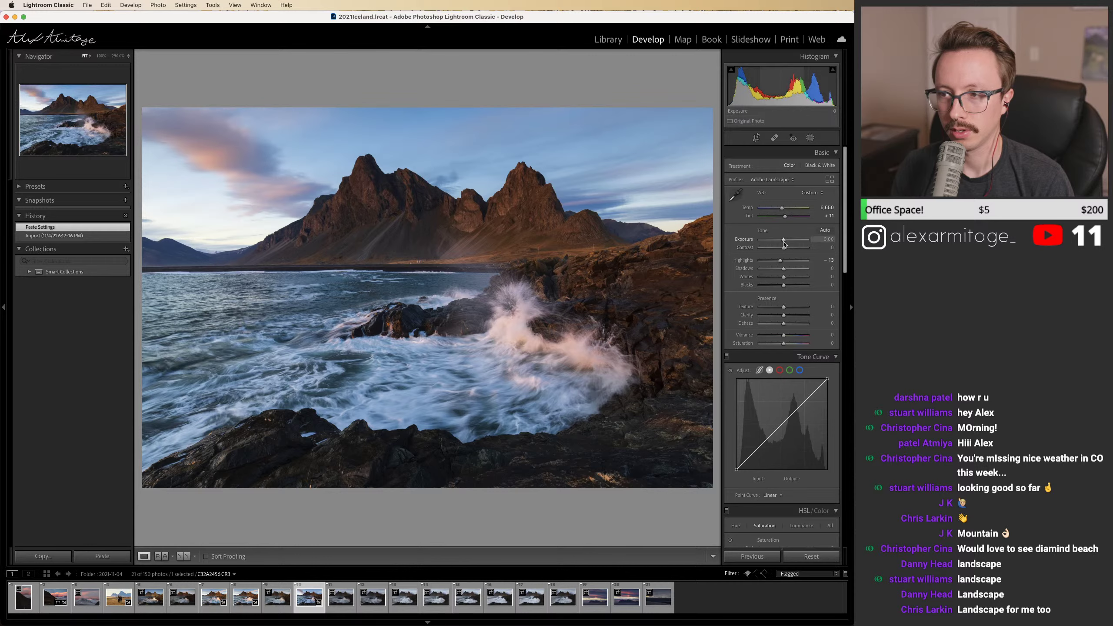
Step: Adjust C32A2456.CR3 to Exposure -0.05, Dehaze +4, Shadows +40 and a temperature of 7,530
left_click_drag(784, 244, 783, 244)
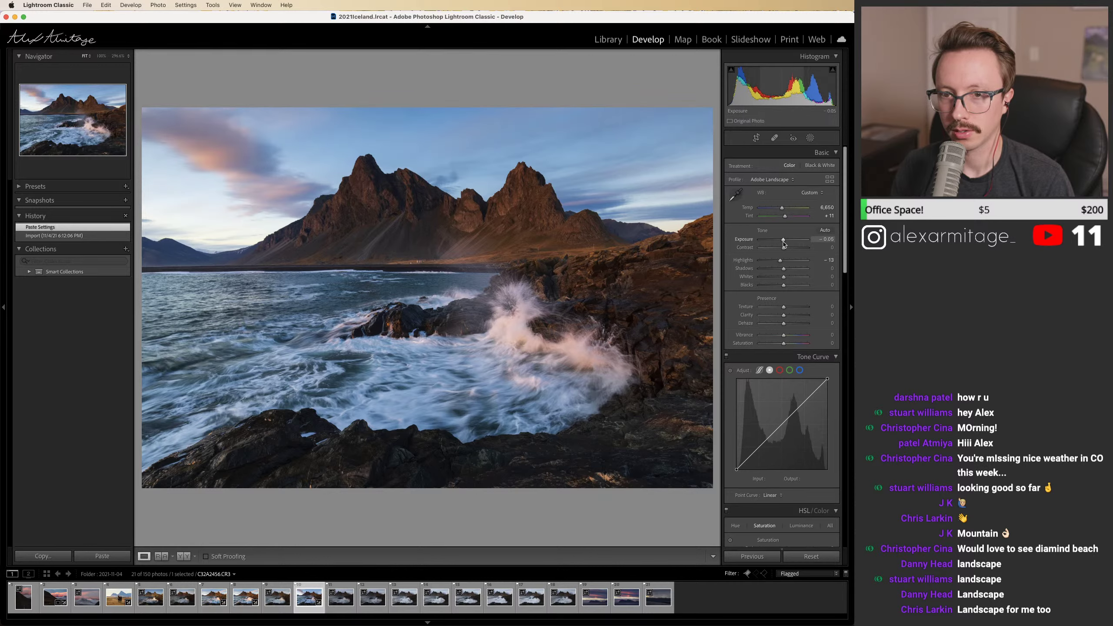
left_click_drag(784, 324, 784, 327)
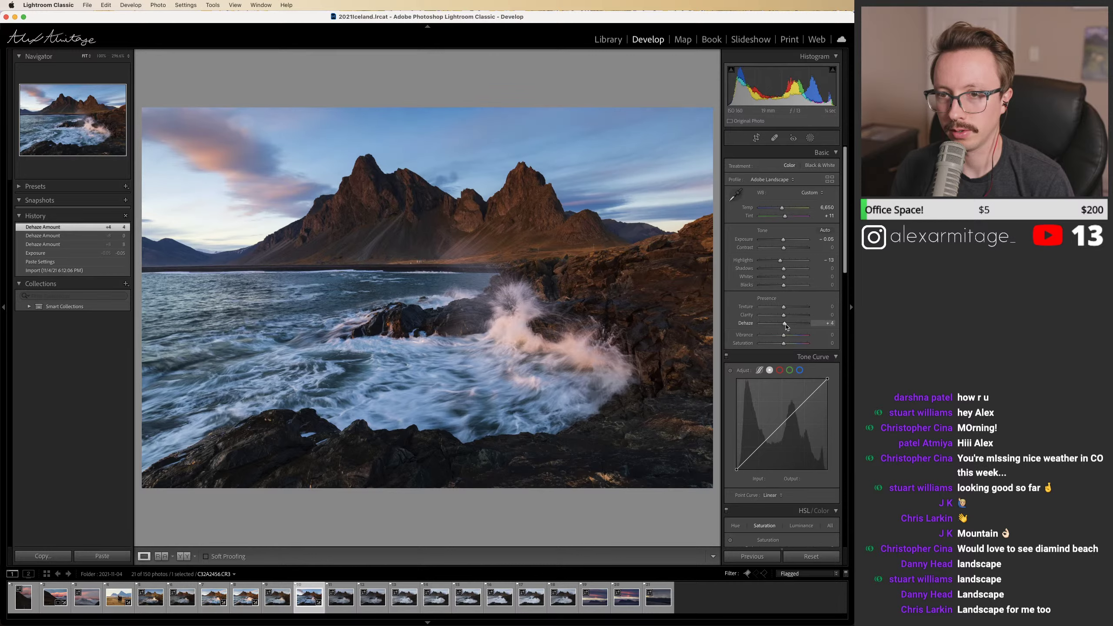
left_click_drag(784, 268, 793, 272)
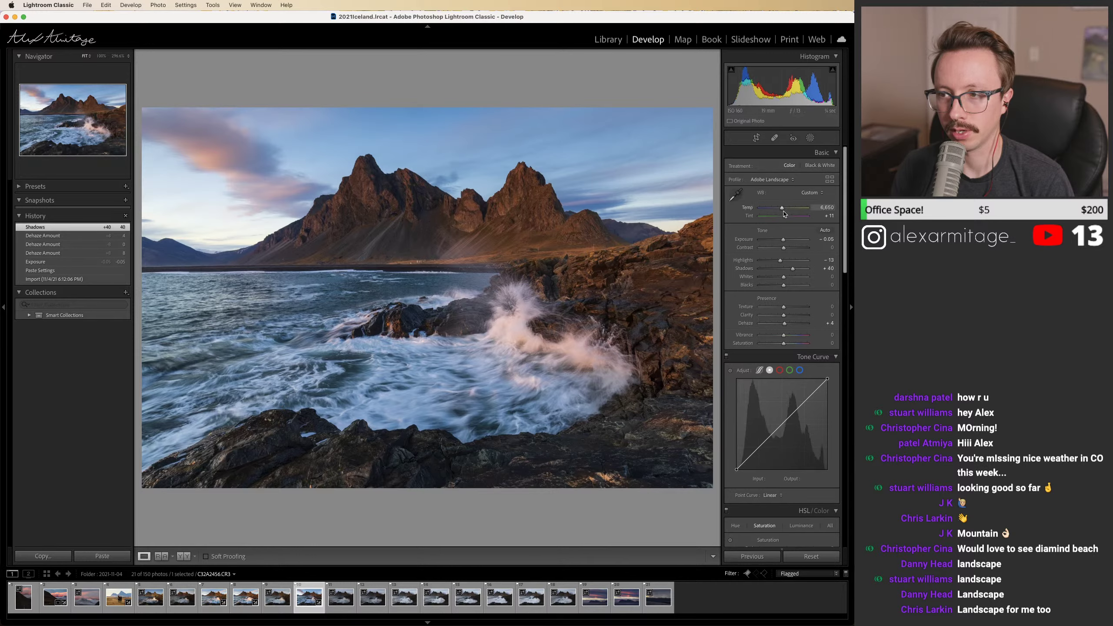
left_click_drag(782, 211, 785, 212)
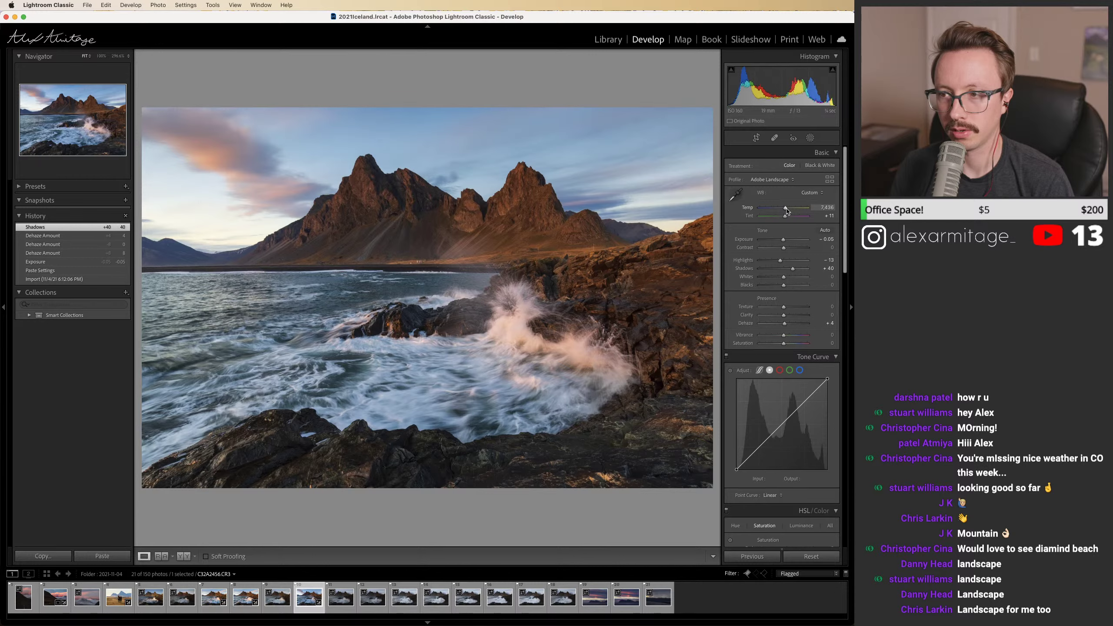
left_click_drag(787, 208, 786, 207)
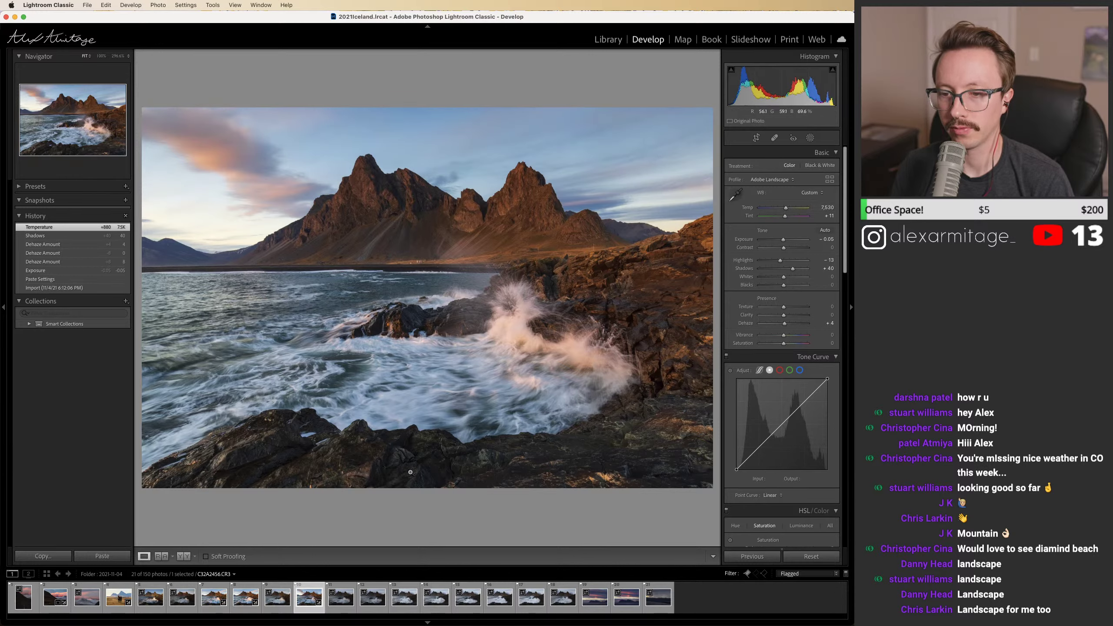
Step: Compare the edited wave shots C32A2446, C32A2447 and C32A2456 for matching color, splash and sky
key("Left")
key("Left")
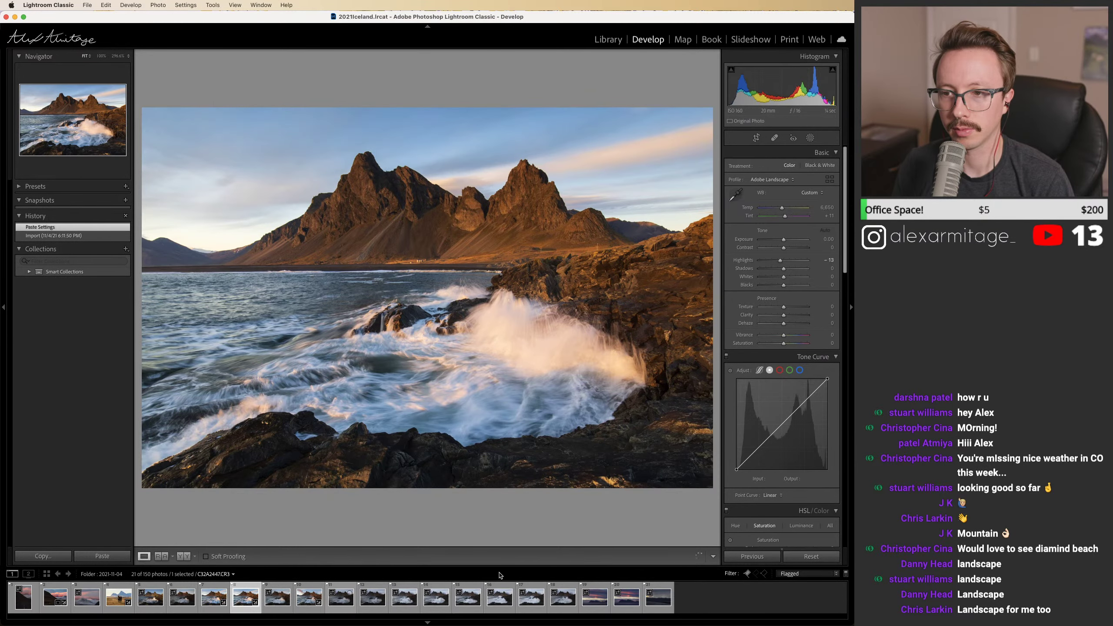
left_click(622, 609)
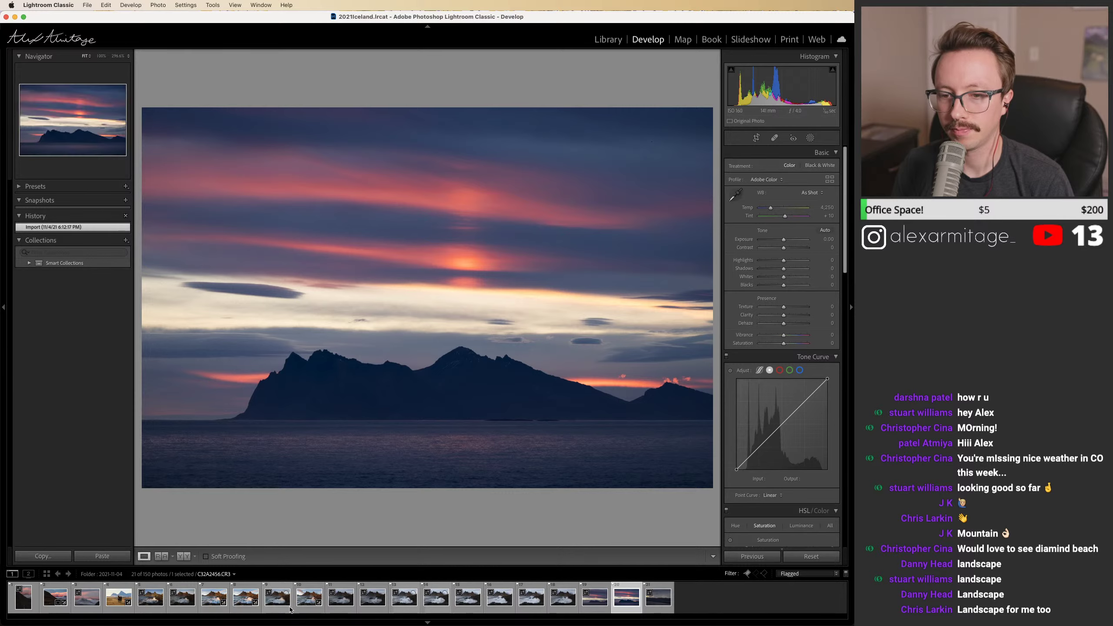
left_click(302, 608)
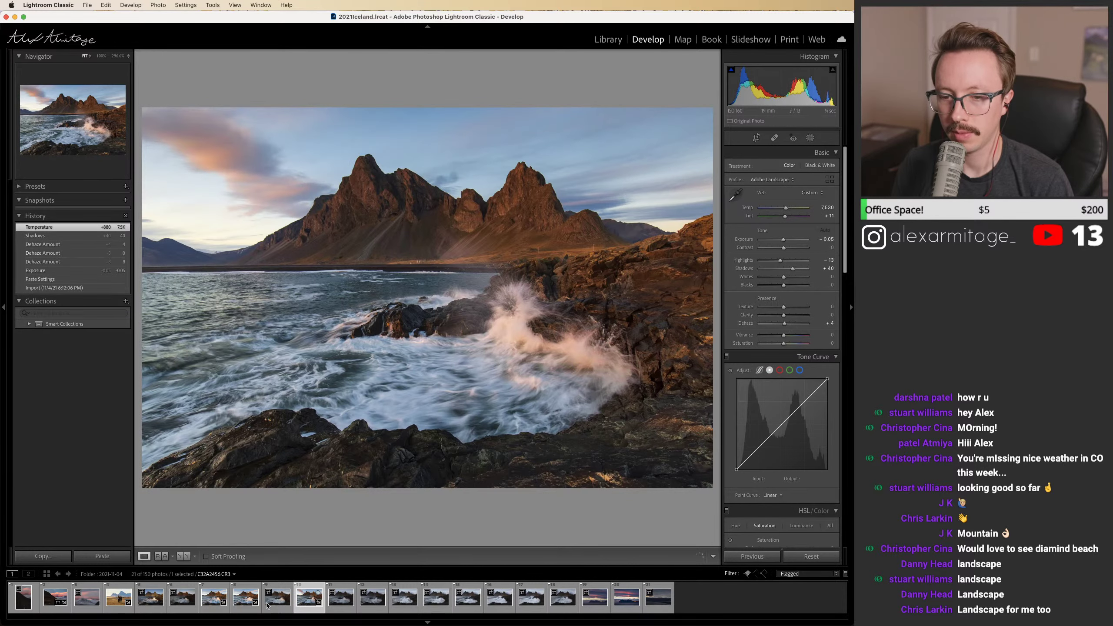
left_click(245, 609)
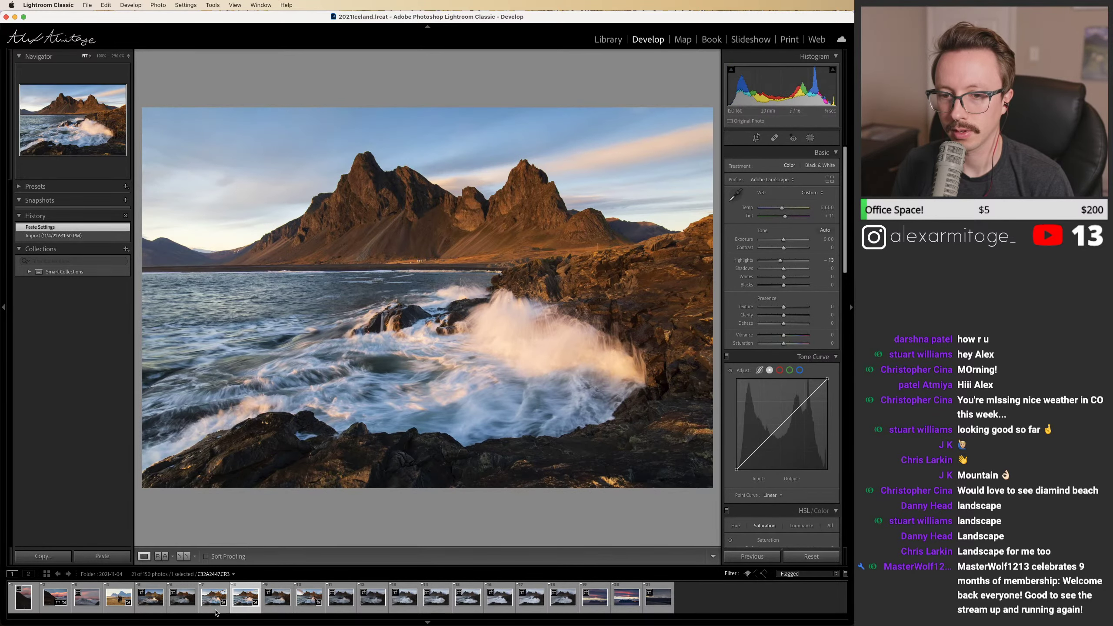
left_click(215, 611)
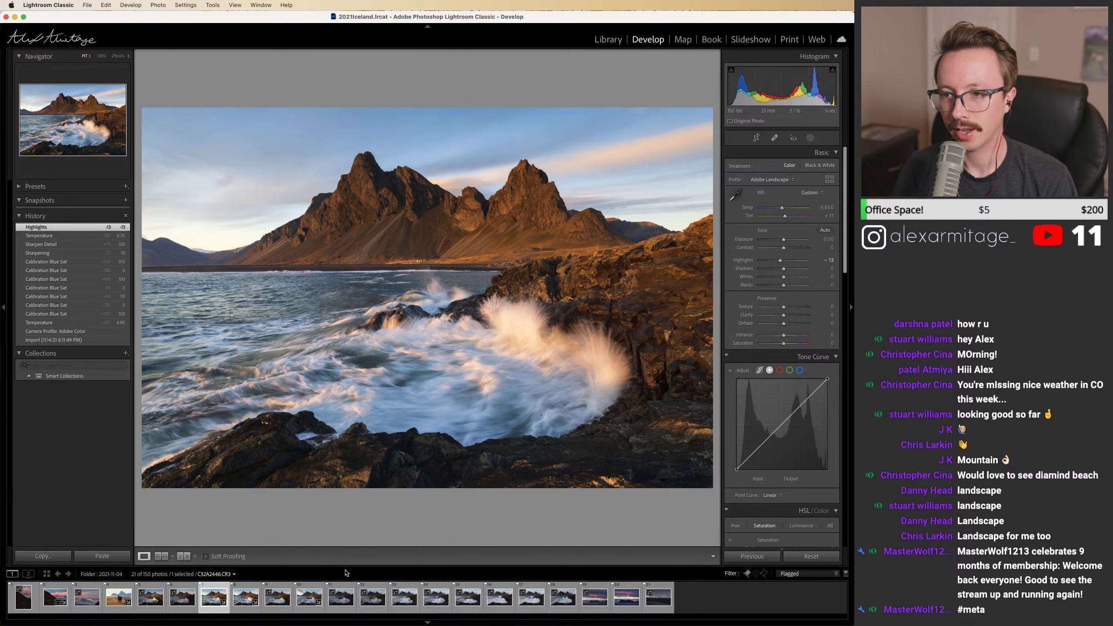
left_click(253, 607)
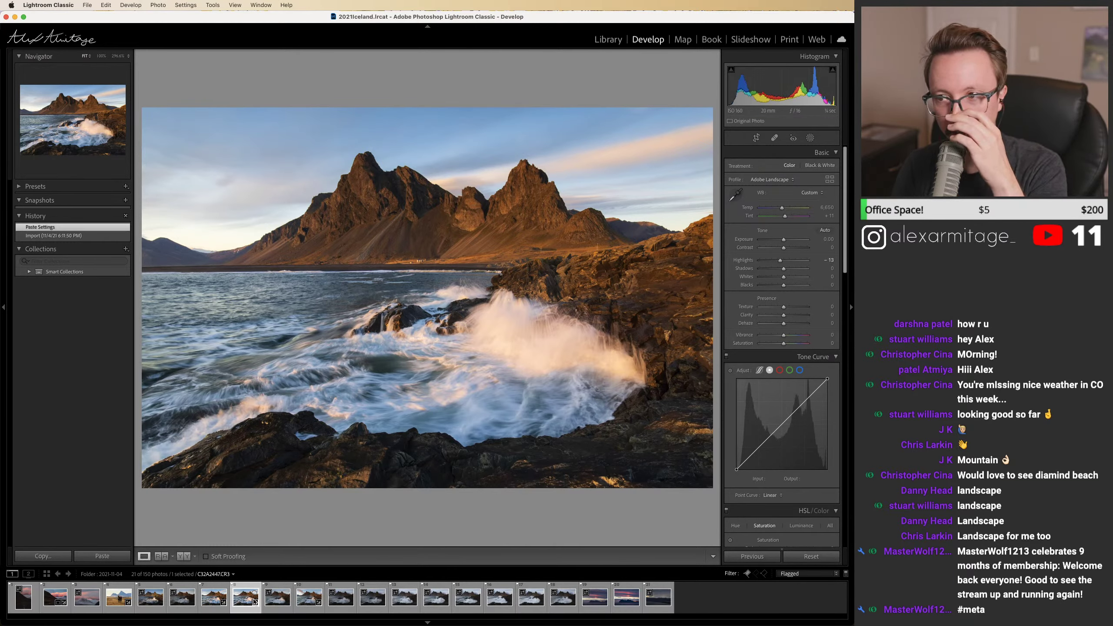
left_click(213, 609)
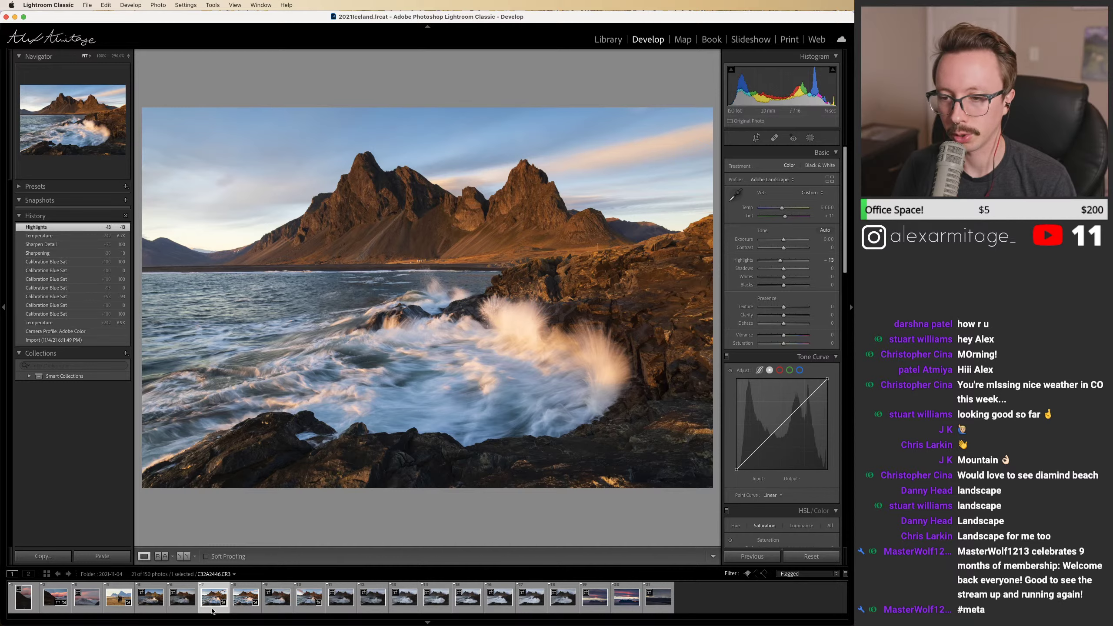
left_click(240, 612)
Step: Select C32A2446, C32A2447 and C32A2456 together and open them as layers of one document in Photoshop
key("Left")
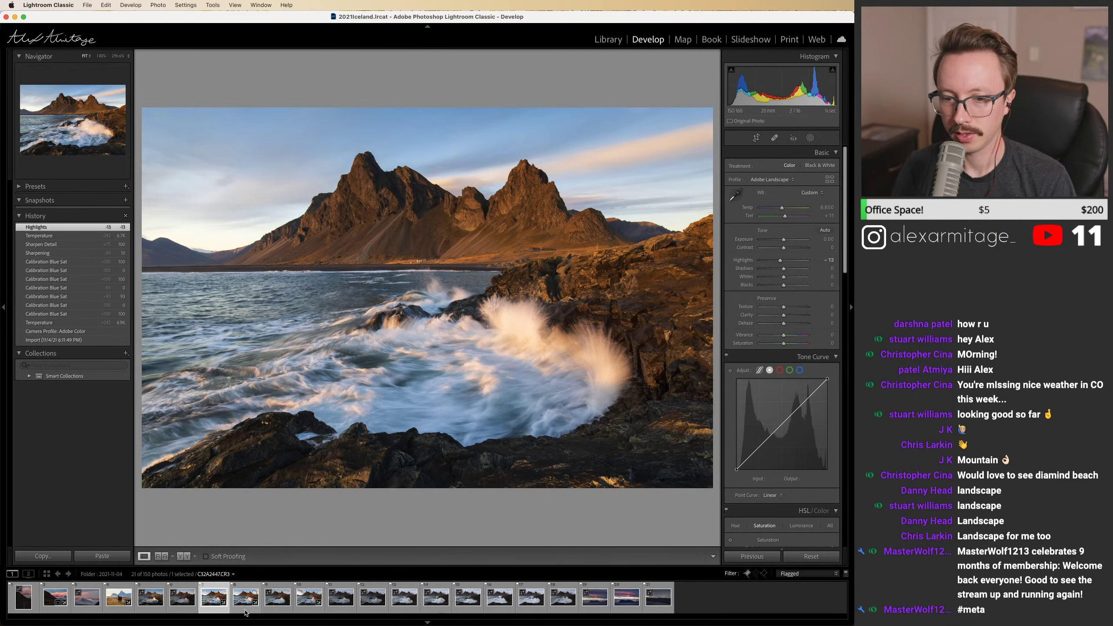
left_click(241, 611, "super")
left_click(309, 611, "super")
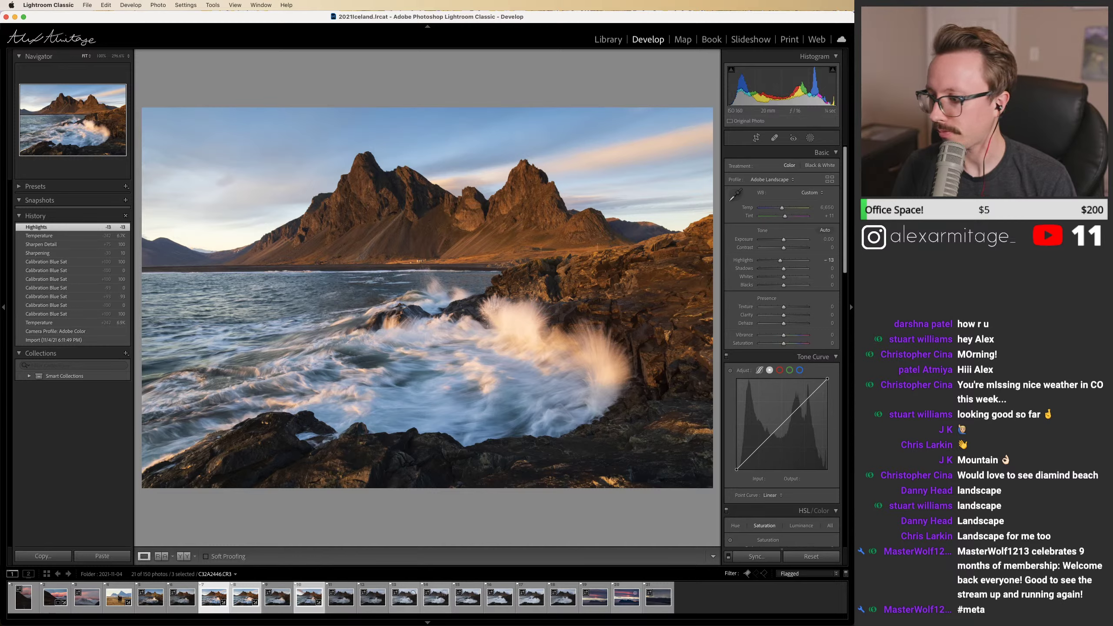
left_click(757, 557)
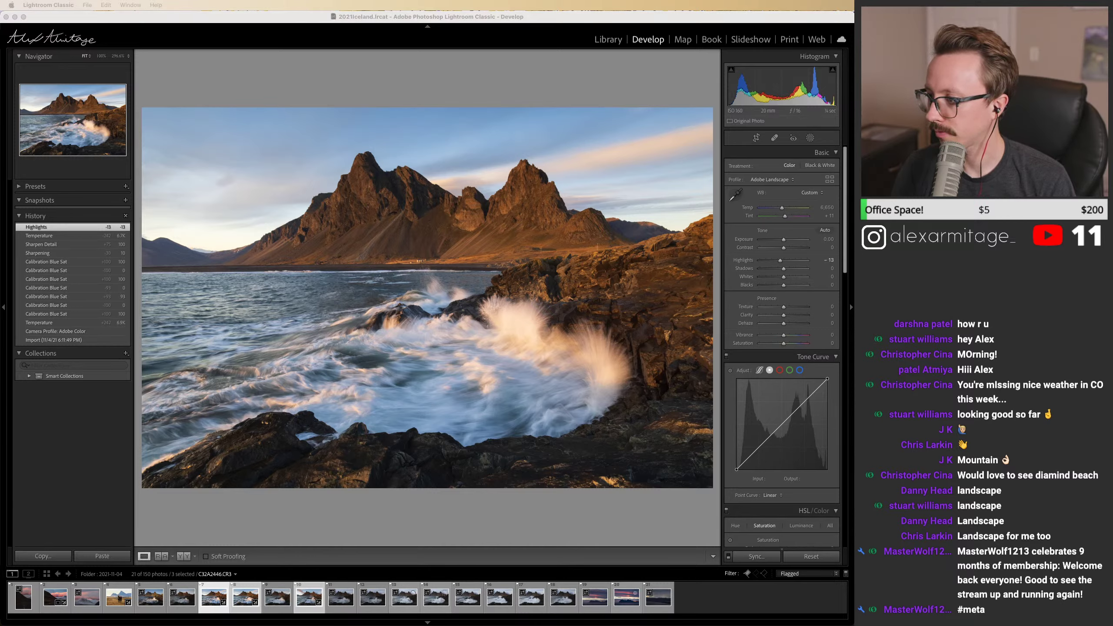
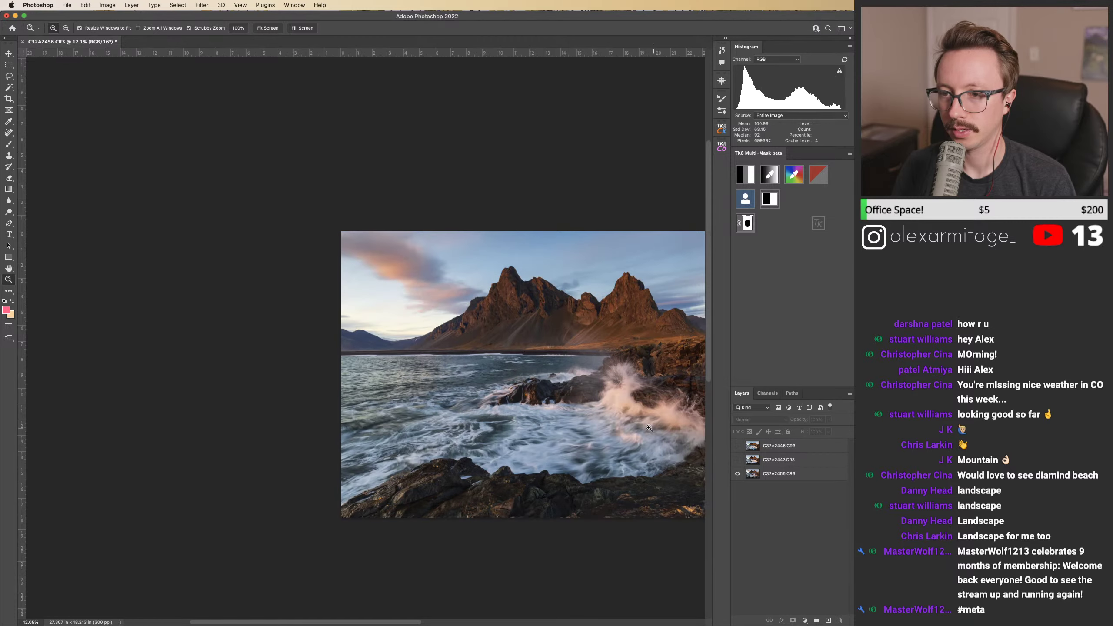
Step: Show and select all three photo layers and auto-align them with the Auto projection
left_click_drag(737, 460, 737, 446)
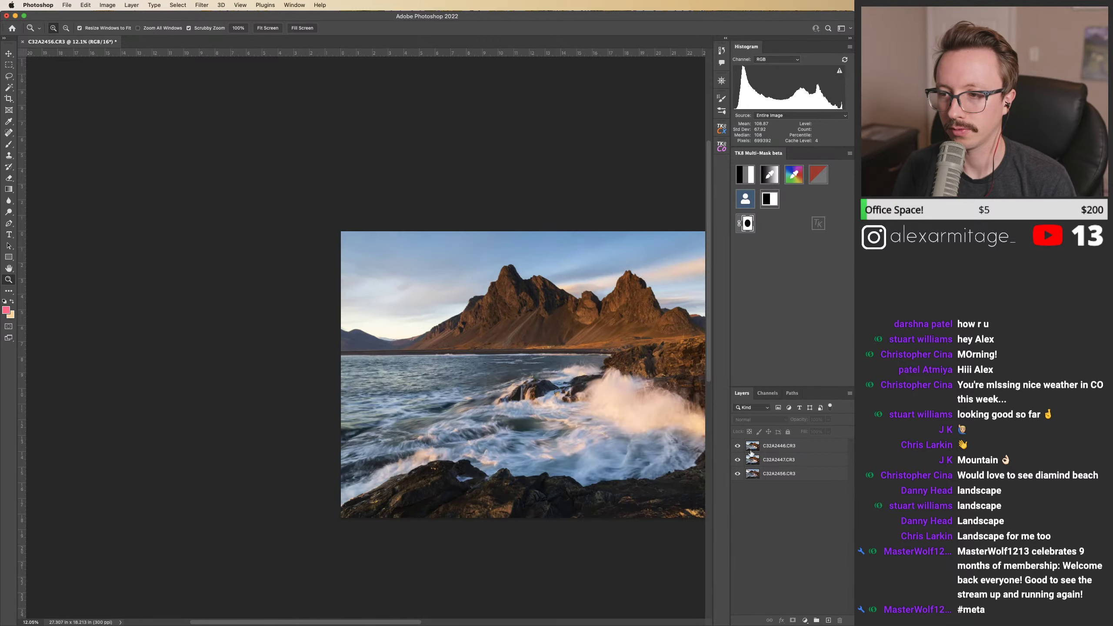
left_click(779, 446)
left_click(769, 473, "shift")
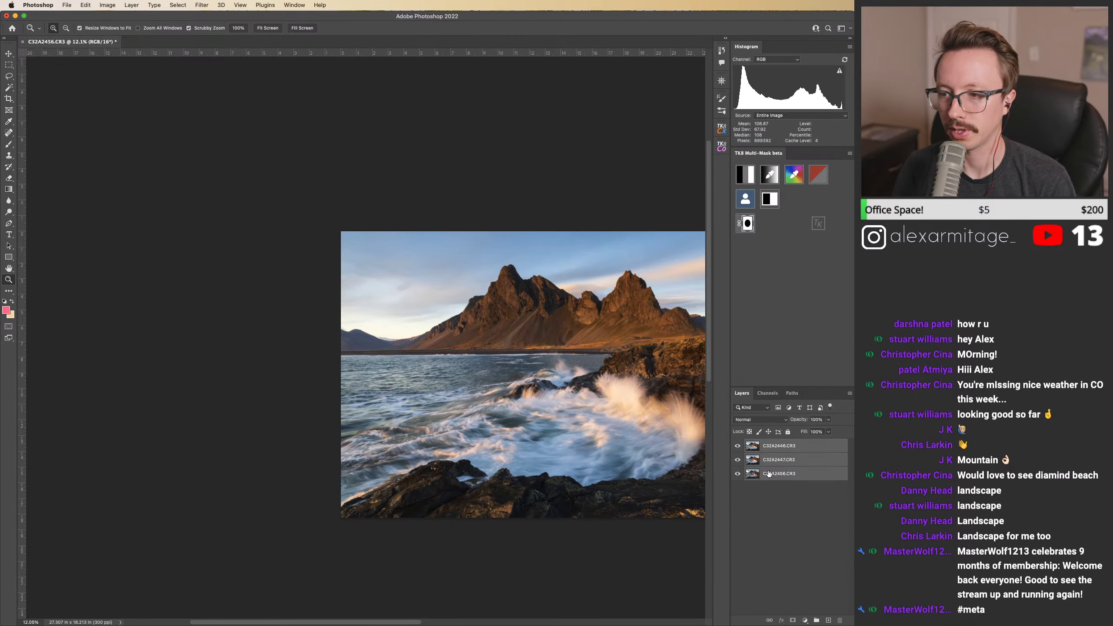
left_click(84, 5)
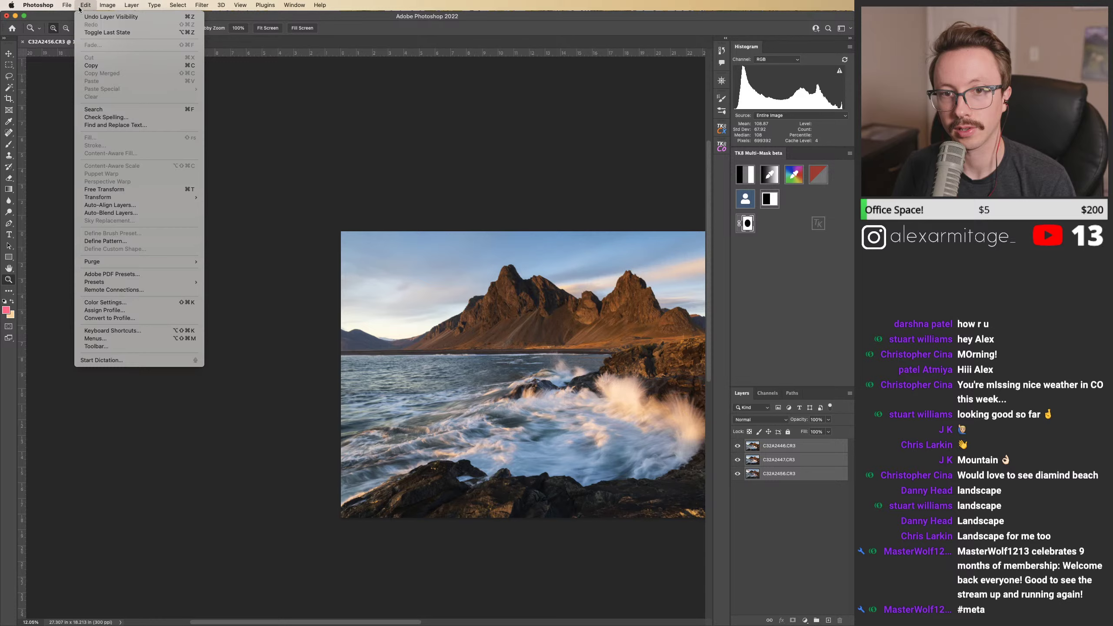
left_click(131, 206)
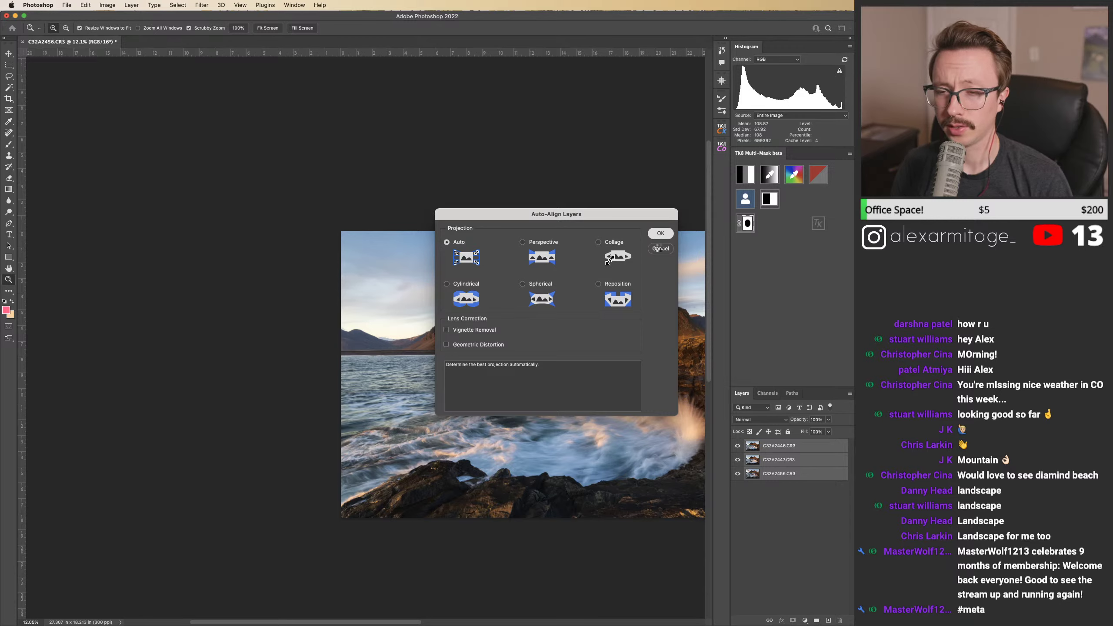
left_click(655, 240)
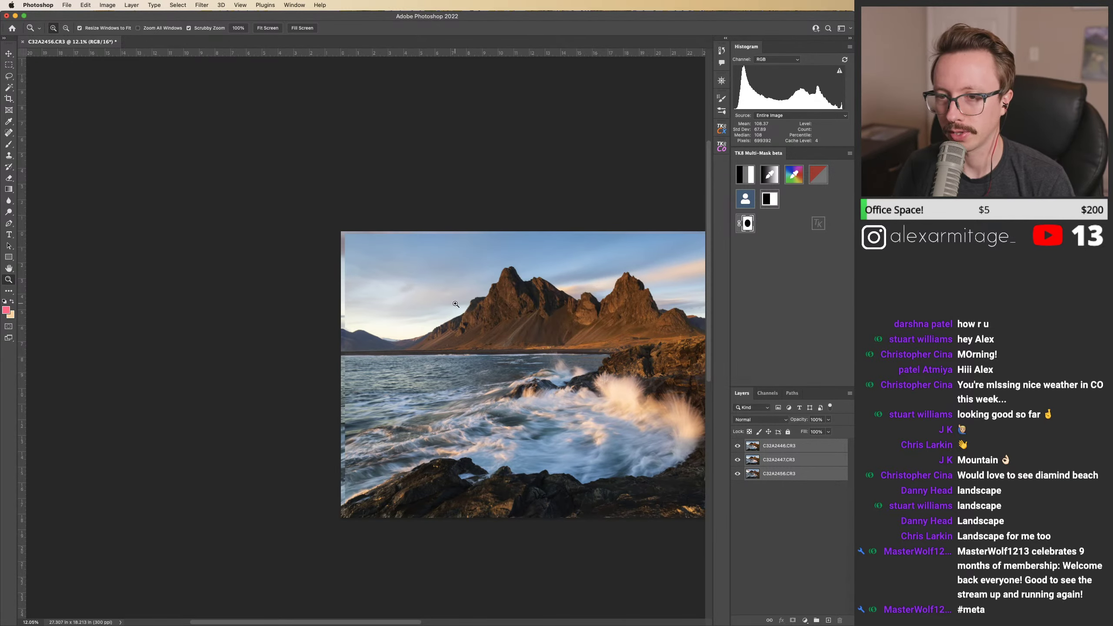
Step: Check the three photo layers' alignment along the mountain ridge by switching the visibility of C32A2446 and C32A2447 off and on
left_click(737, 446)
left_click(737, 460)
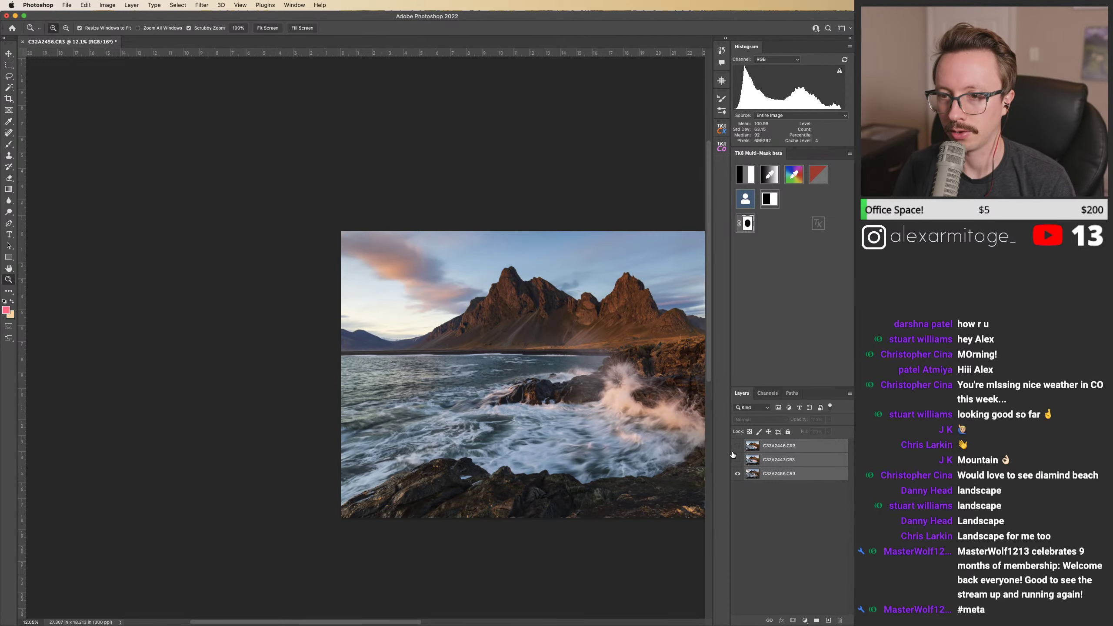
left_click_drag(452, 303, 596, 350)
left_click(737, 459)
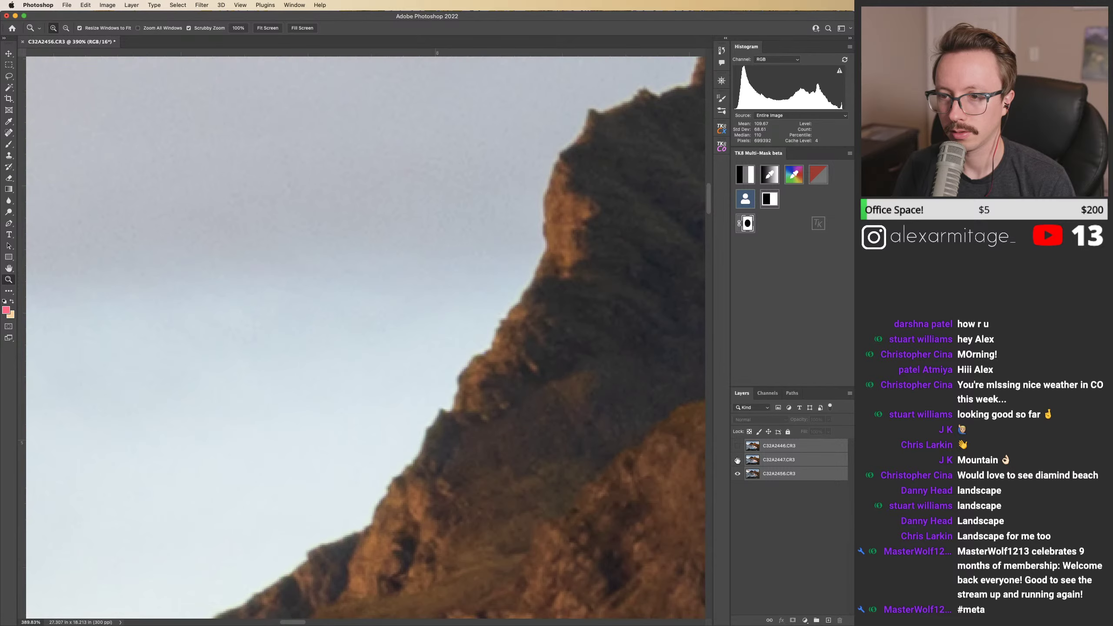
left_click(737, 460)
left_click(738, 459)
left_click(737, 459)
left_click(737, 459)
left_click(737, 462)
left_click(737, 462)
left_click(737, 462)
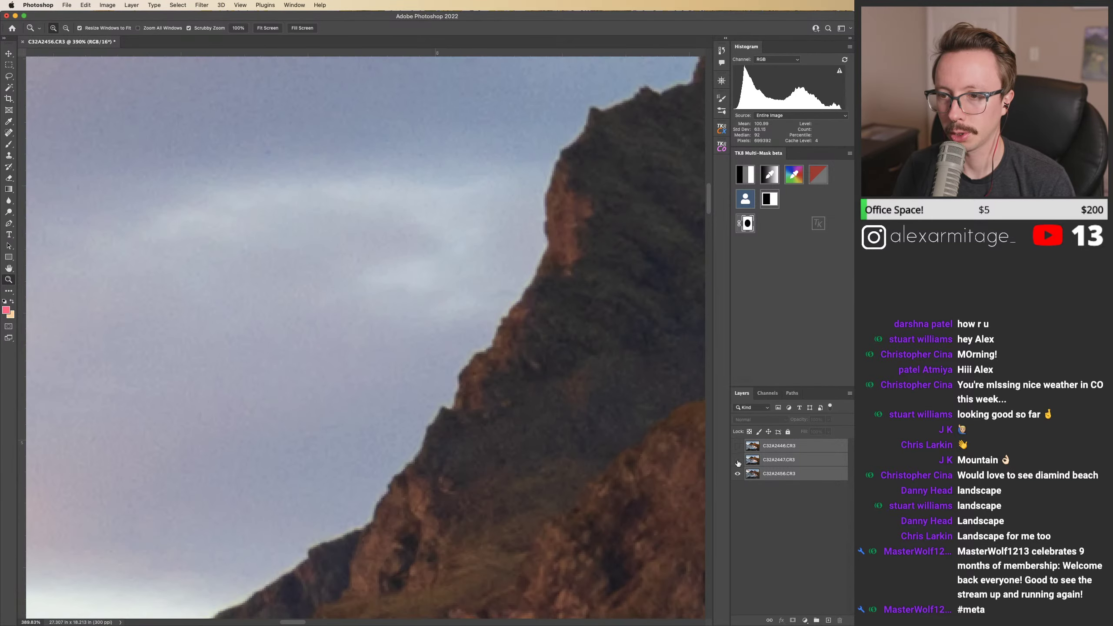
left_click(738, 463)
left_click(738, 460)
left_click(738, 446)
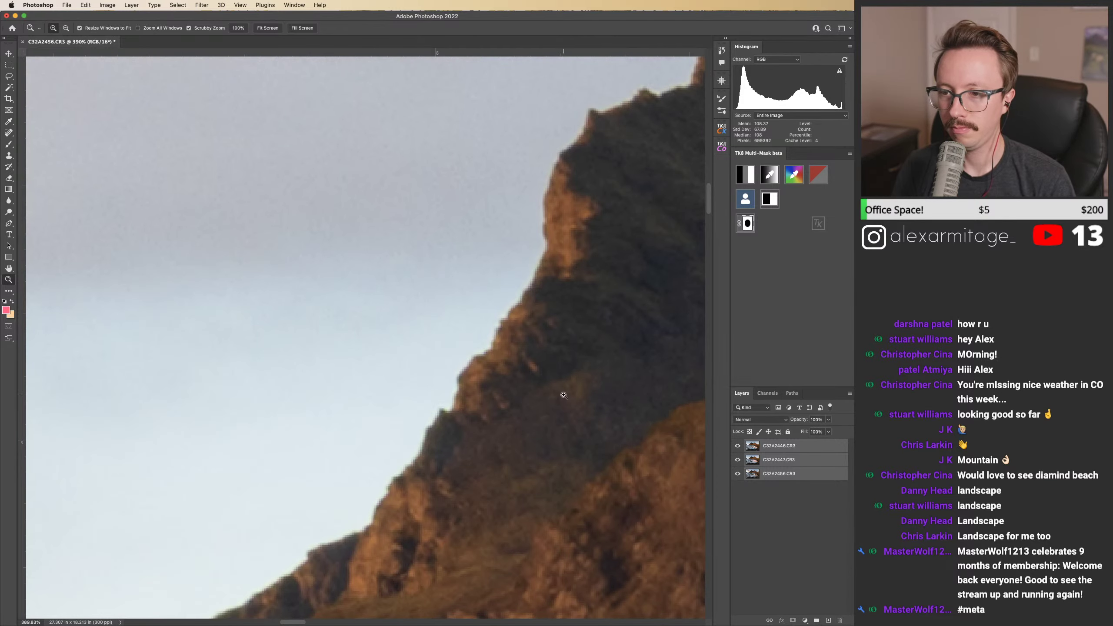
Step: Hide C32A2456 and compare the whole frame with and without C32A2446 over C32A2447
left_click_drag(563, 395, 430, 362)
left_click(738, 446)
left_click(737, 446)
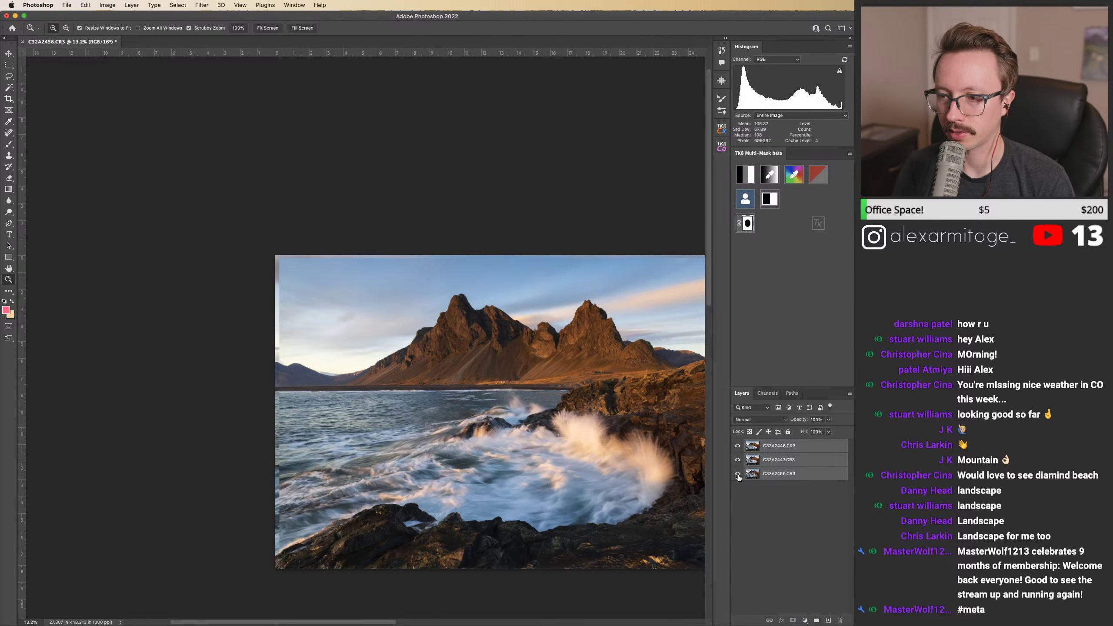
left_click(737, 474)
left_click(577, 449)
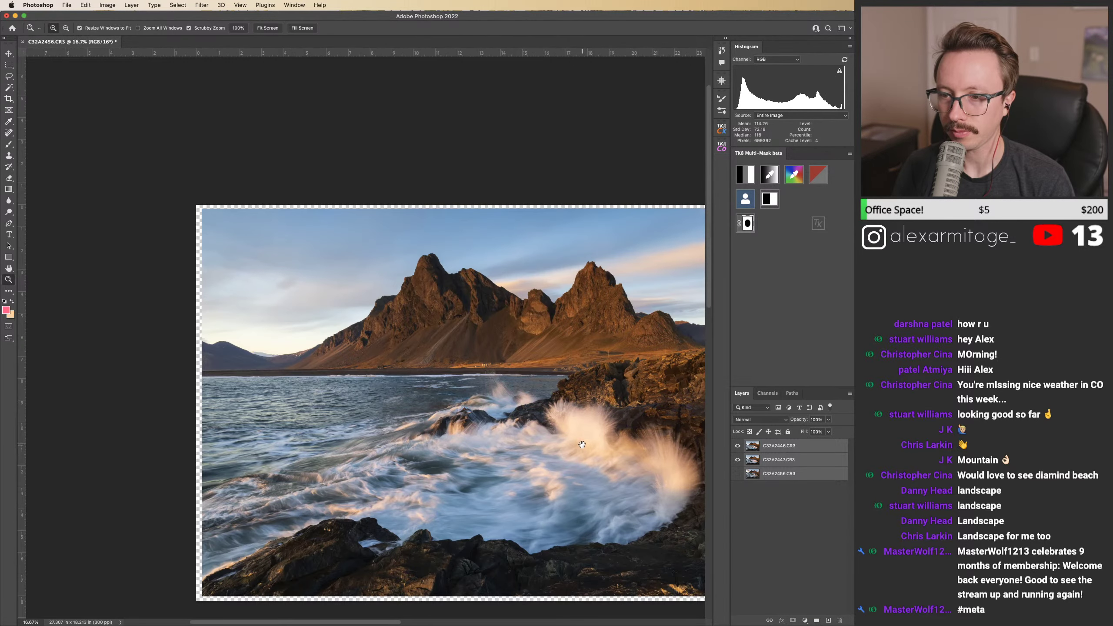
left_click_drag(581, 449, 469, 404)
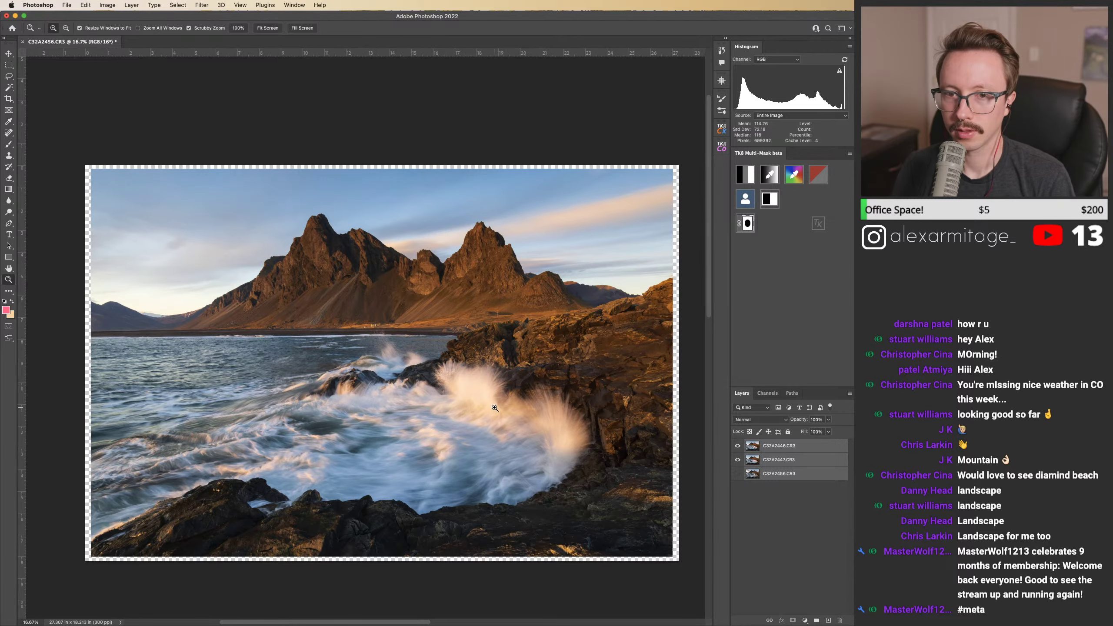
left_click_drag(166, 249, 452, 273)
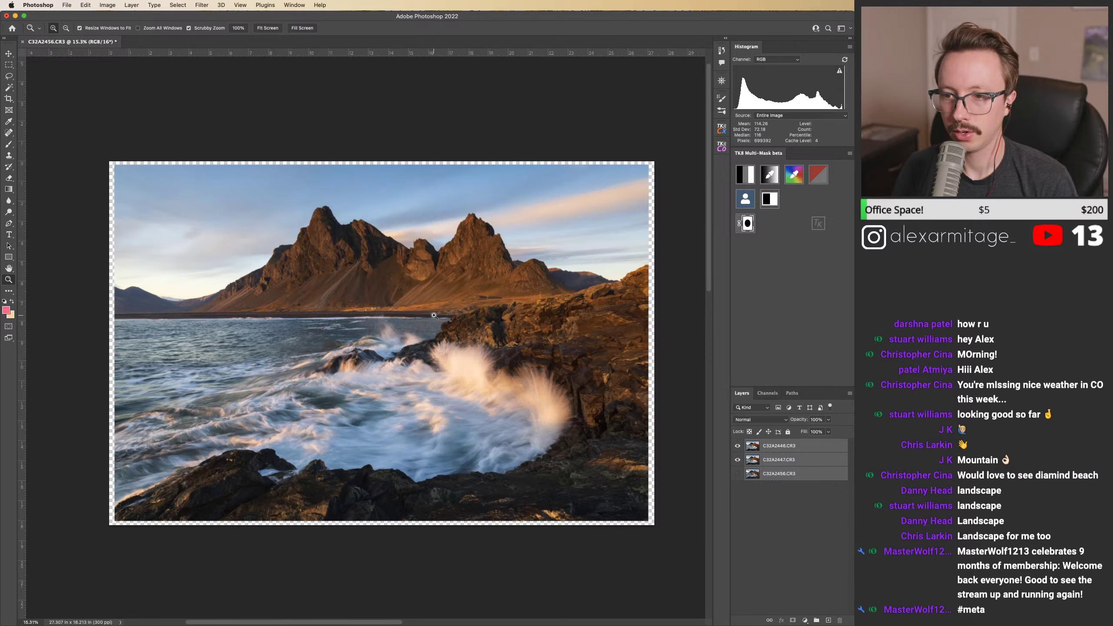
left_click_drag(433, 316, 424, 320)
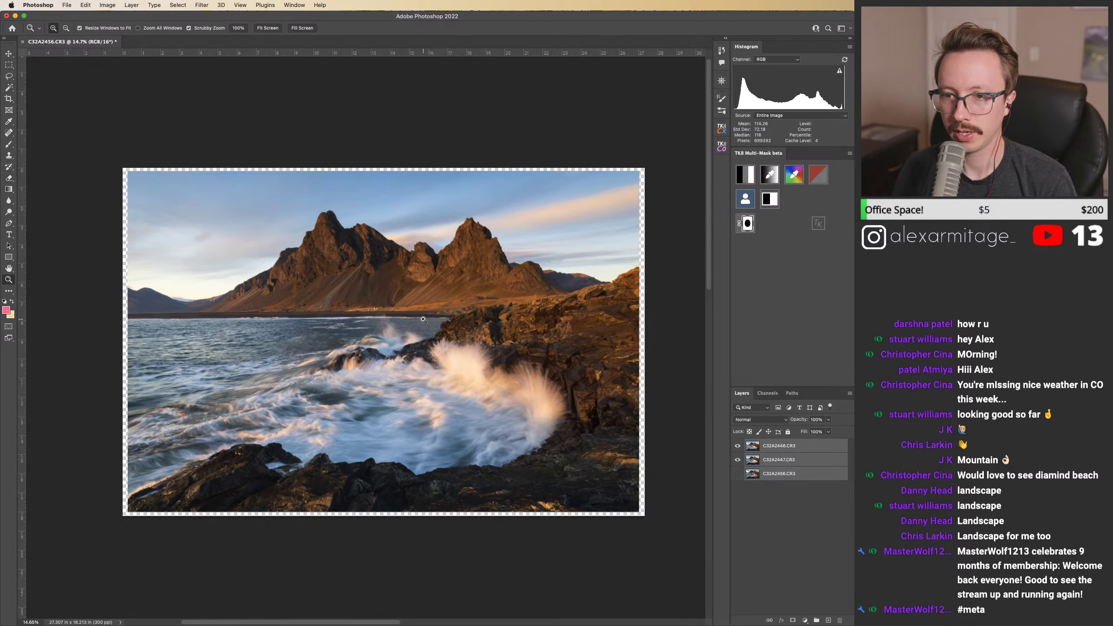
left_click(738, 452)
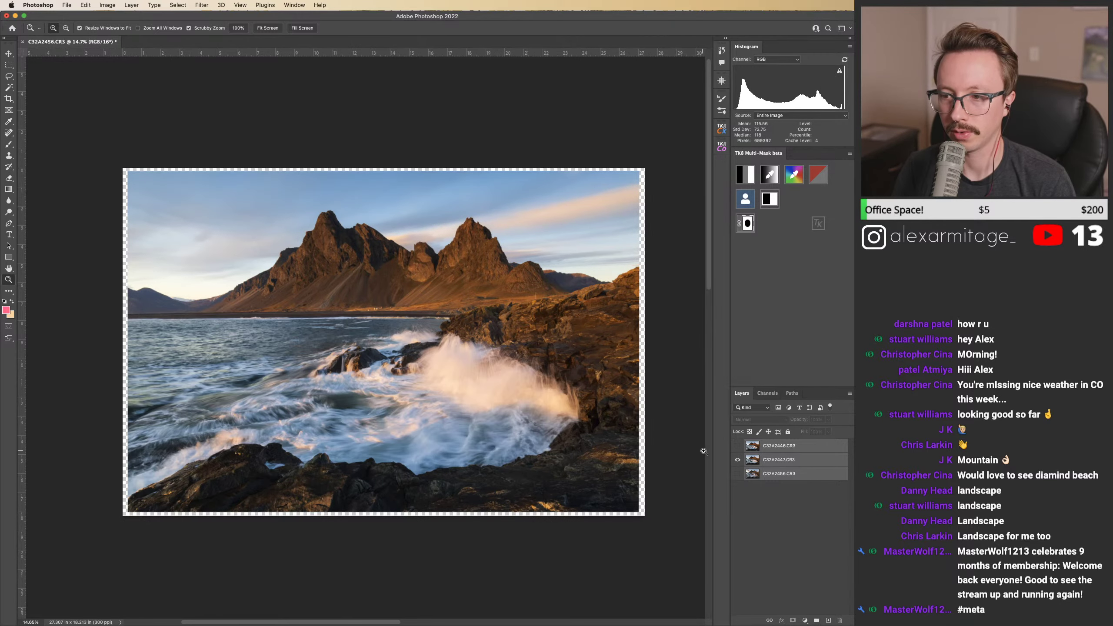
left_click(735, 447)
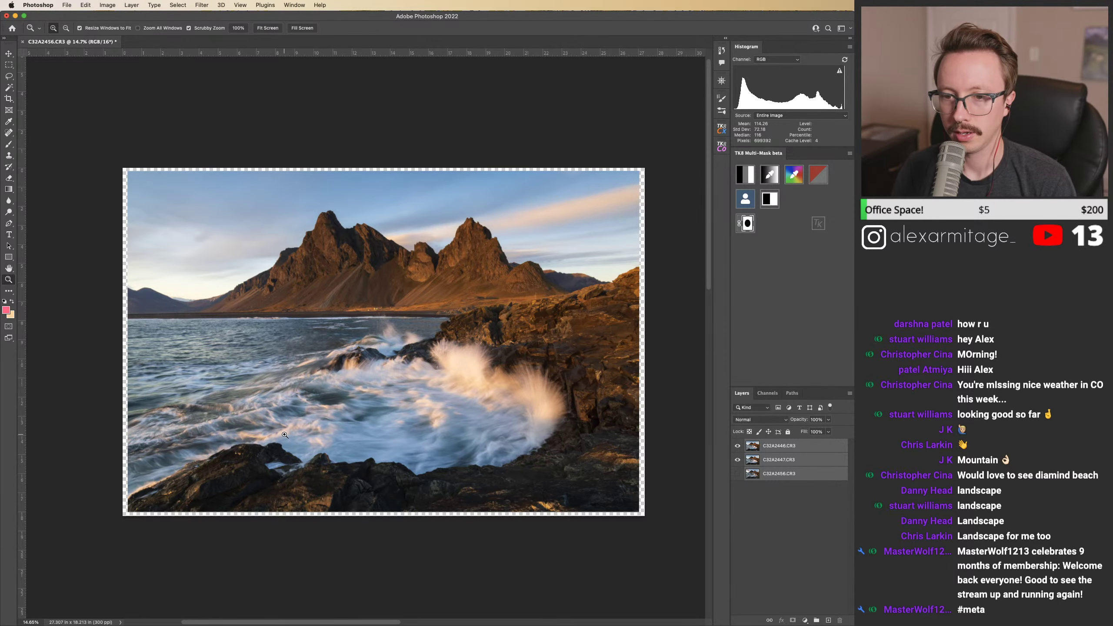
Step: Make all three photo layers visible again and select only C32A2446
left_click_drag(285, 434, 346, 434)
left_click(738, 446)
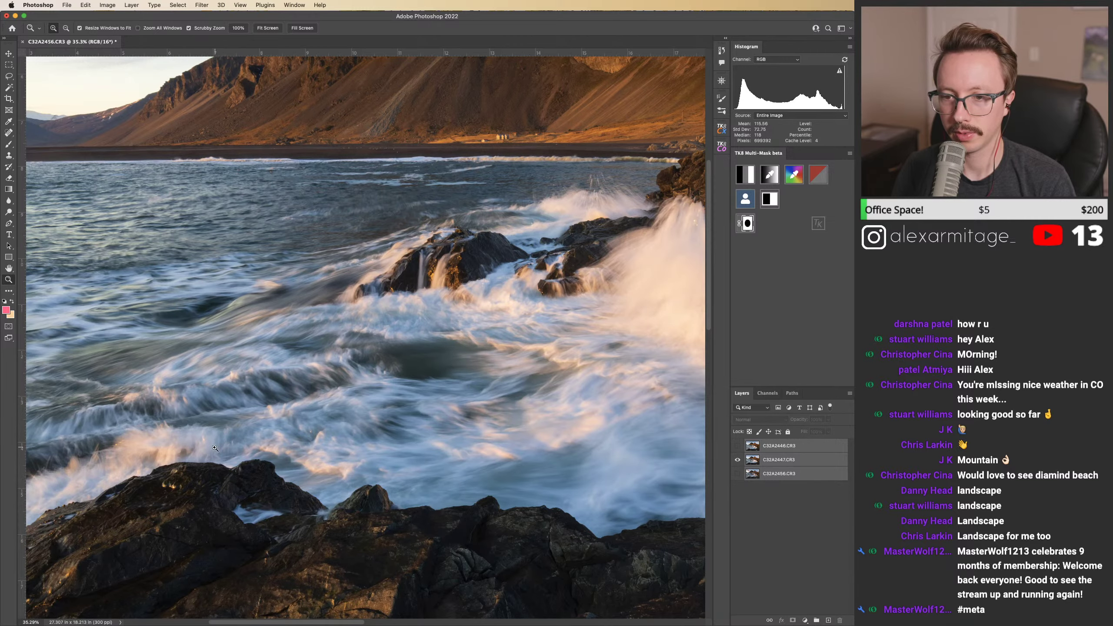
left_click(738, 446, "alt")
left_click(738, 446)
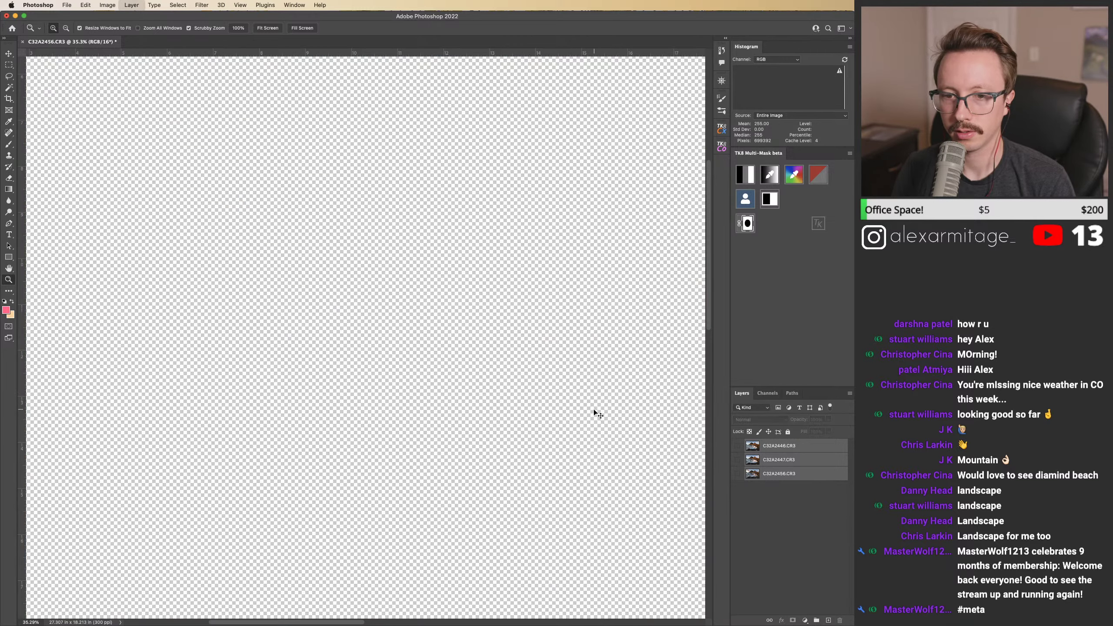
key("super+comma")
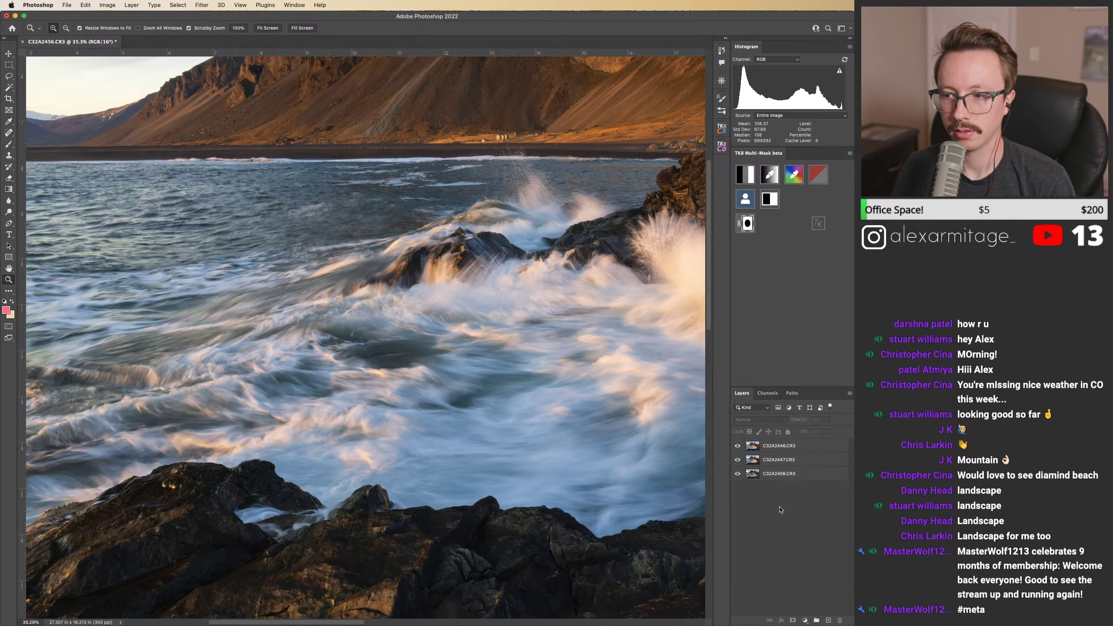
left_click(762, 446)
Step: Toggle C32A2446's visibility repeatedly to compare its foreground water and rocks with those in C32A2447
key("super+comma")
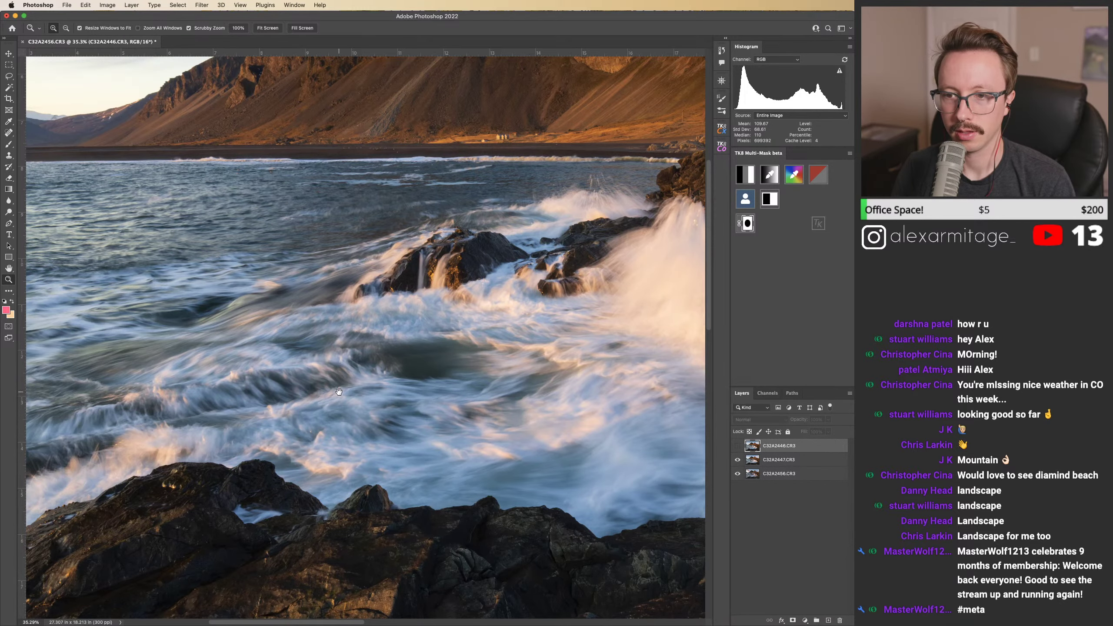
left_click_drag(339, 392, 535, 307)
key("super+comma")
key("super+comma")
key("super+comma")
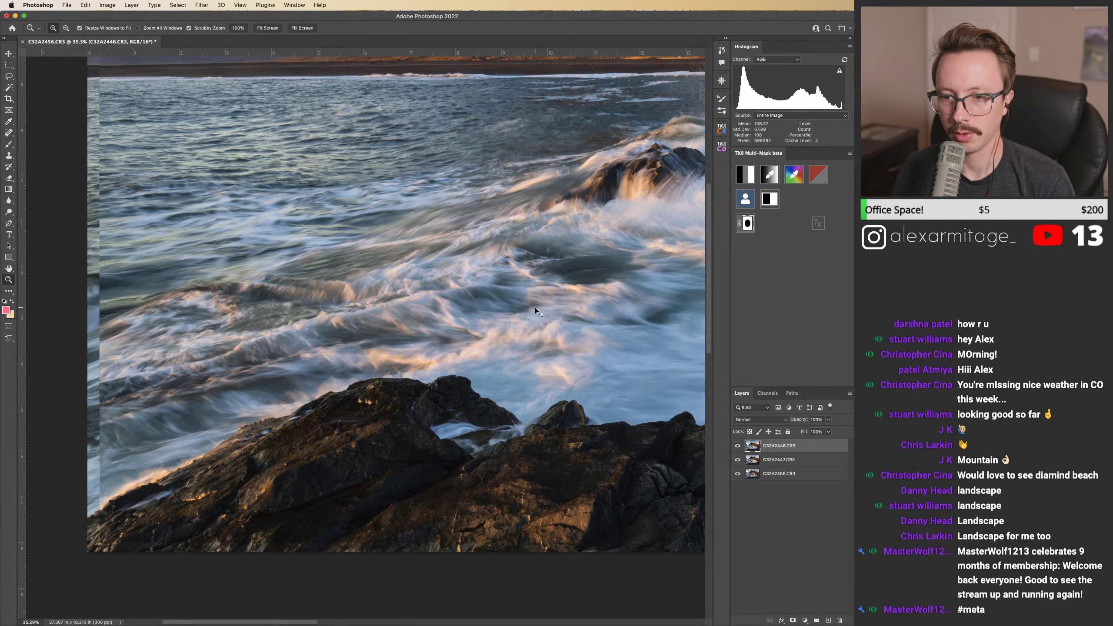
key("super+comma")
key("super+comma")
key("super+comma")
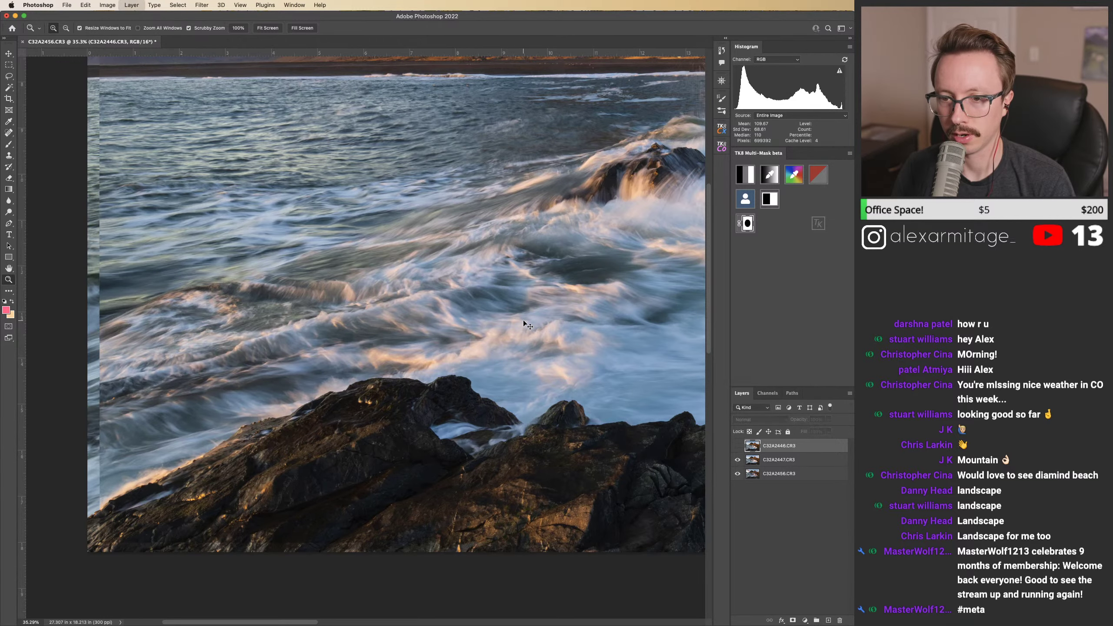
key("super+comma")
key("super+comma")
key("super+comma")
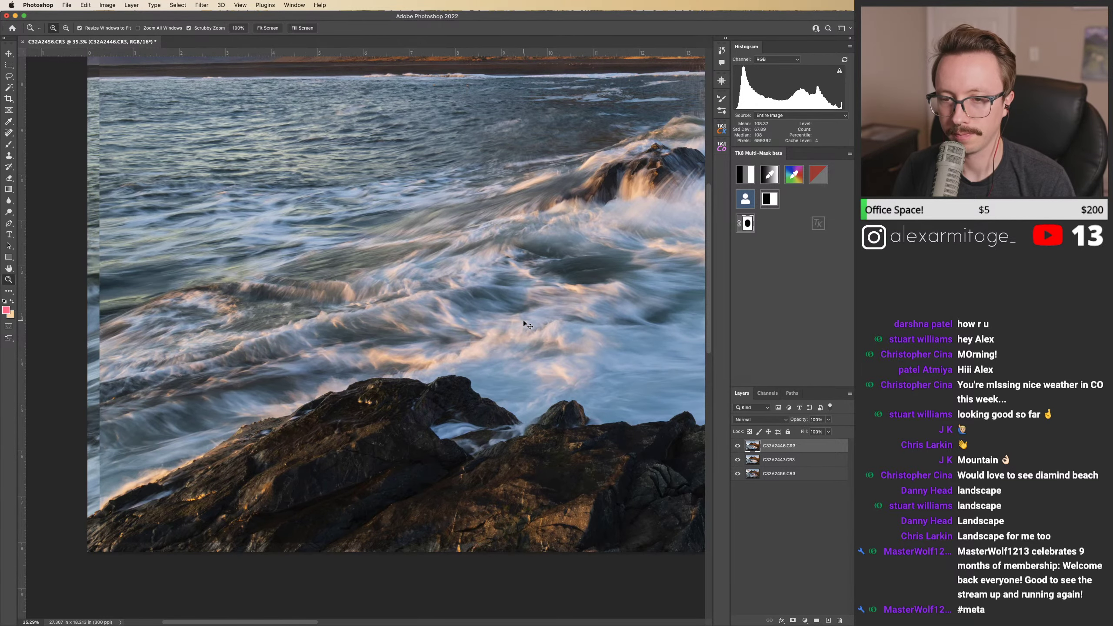
key("super+comma")
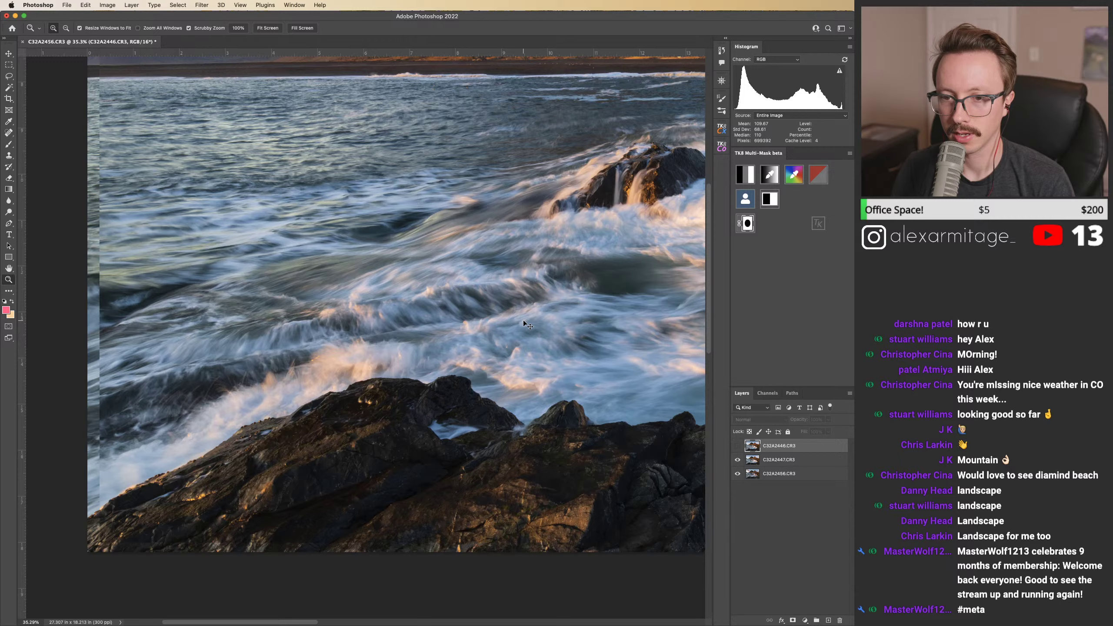
Step: Look through the Layer commands in the keyboard shortcut settings for the layer visibility shortcut, leaving the settings unchanged
left_click(87, 5)
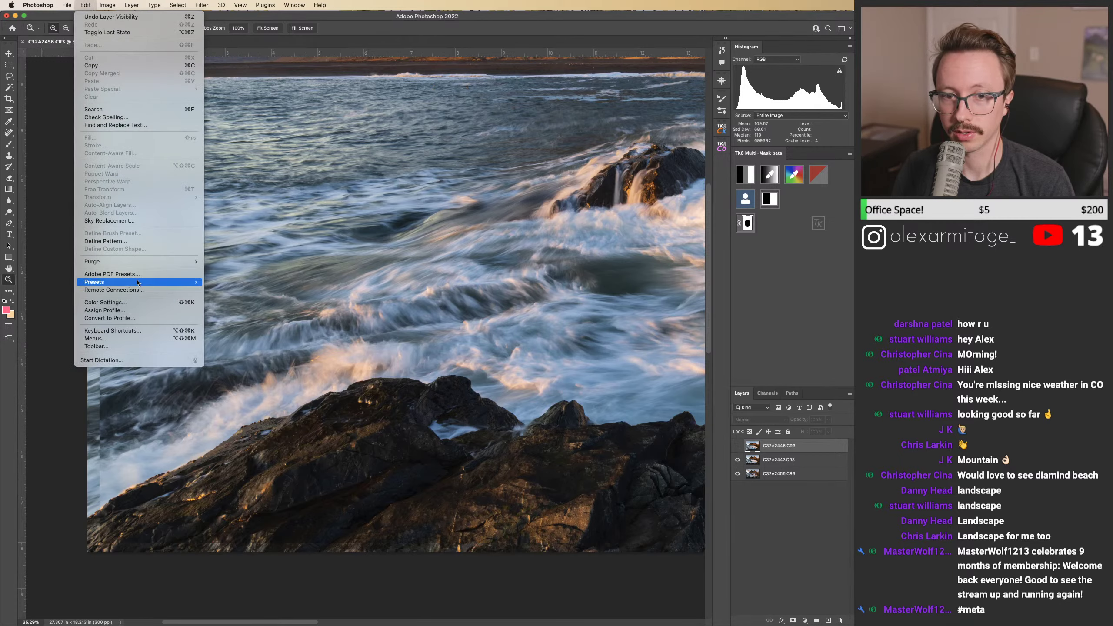
left_click(137, 330)
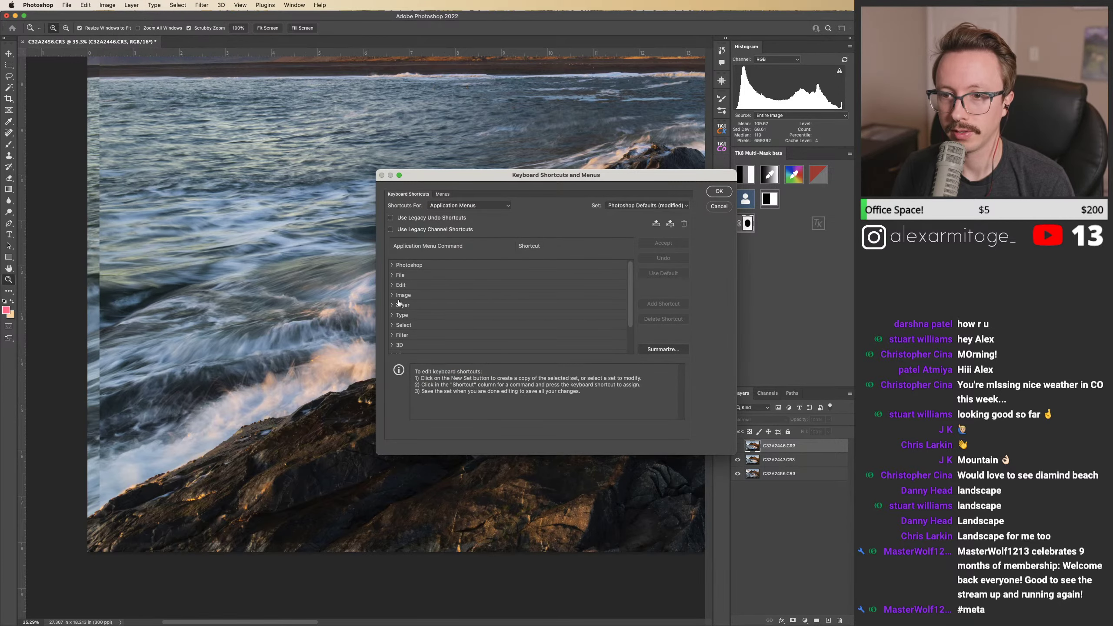
left_click(392, 305)
left_click_drag(632, 265, 629, 286)
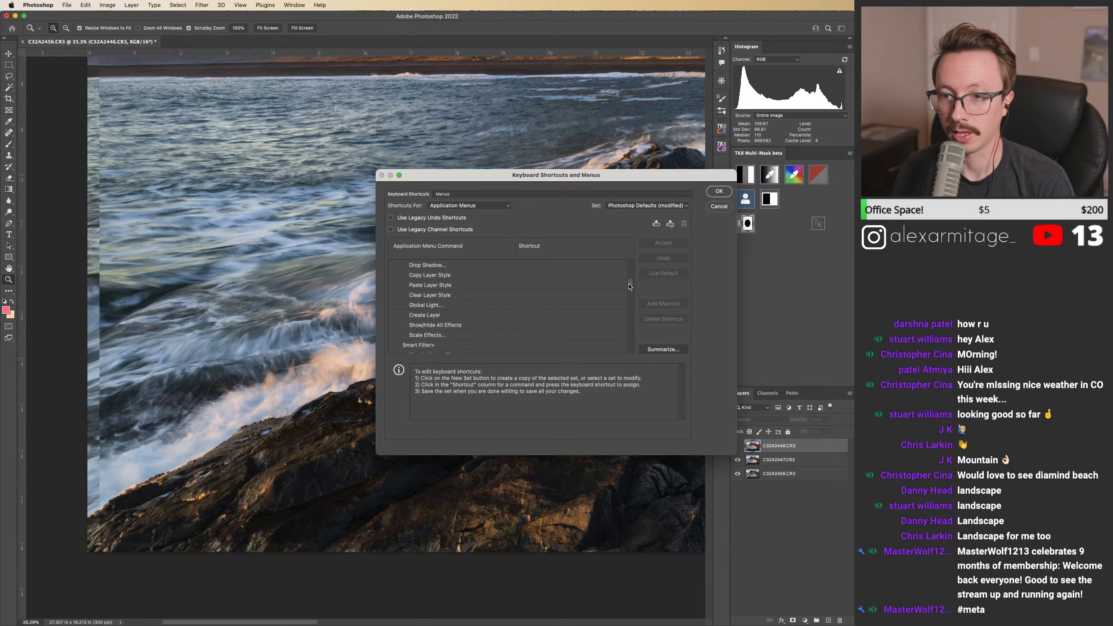
left_click(718, 207)
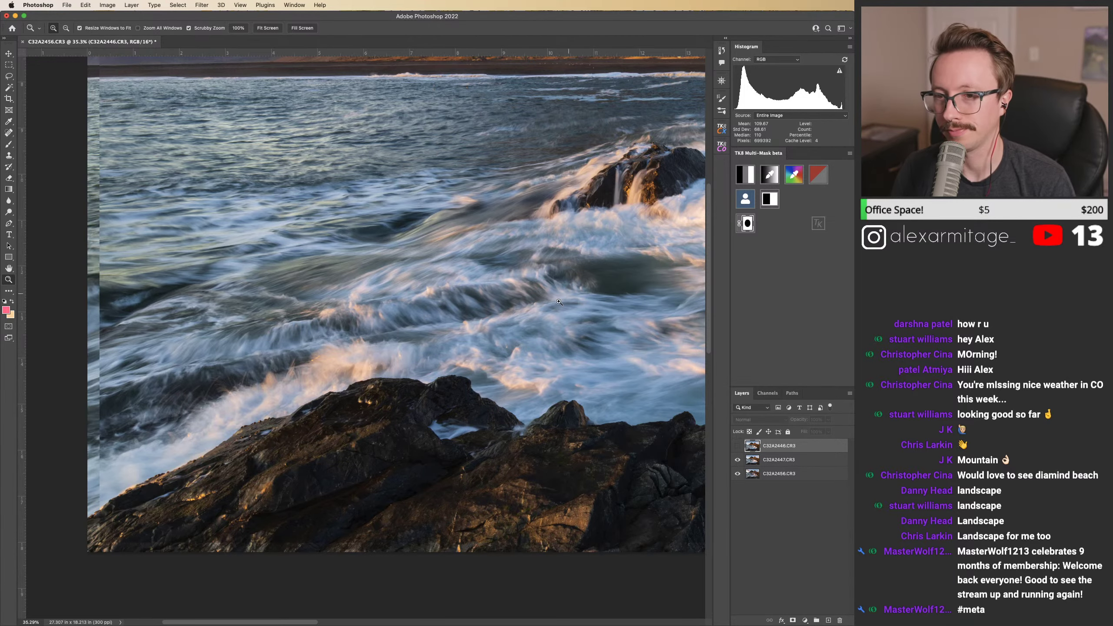
Step: Compare the large splash against the rocky shore in C32A2446 and C32A2447 by toggling the upper layer
left_click_drag(415, 393, 462, 356)
key("super+comma")
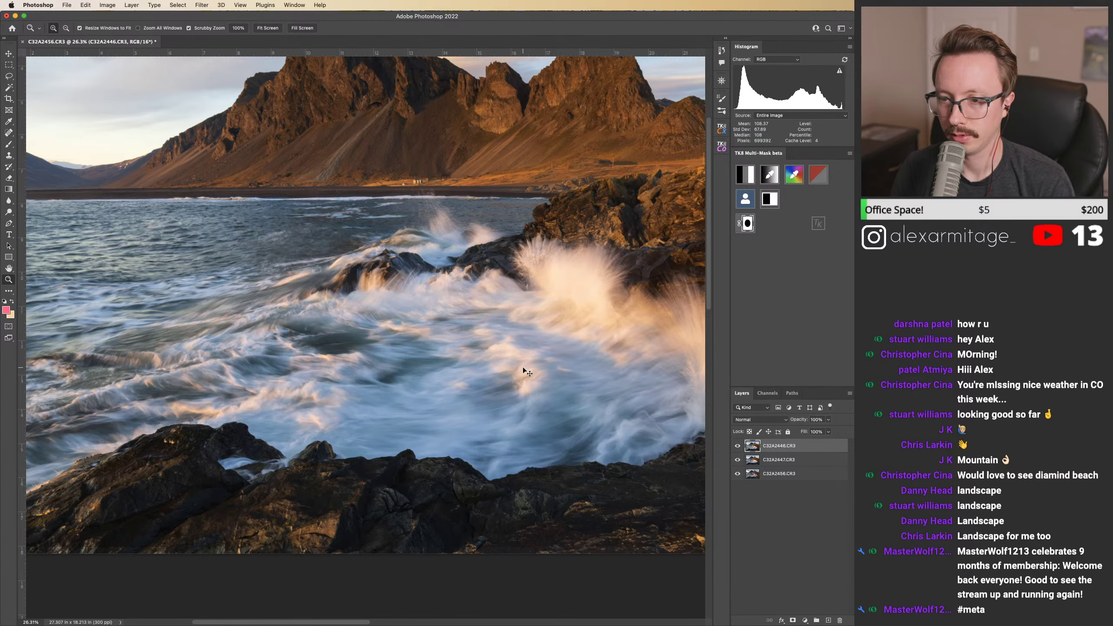
key("XF86AudioMute")
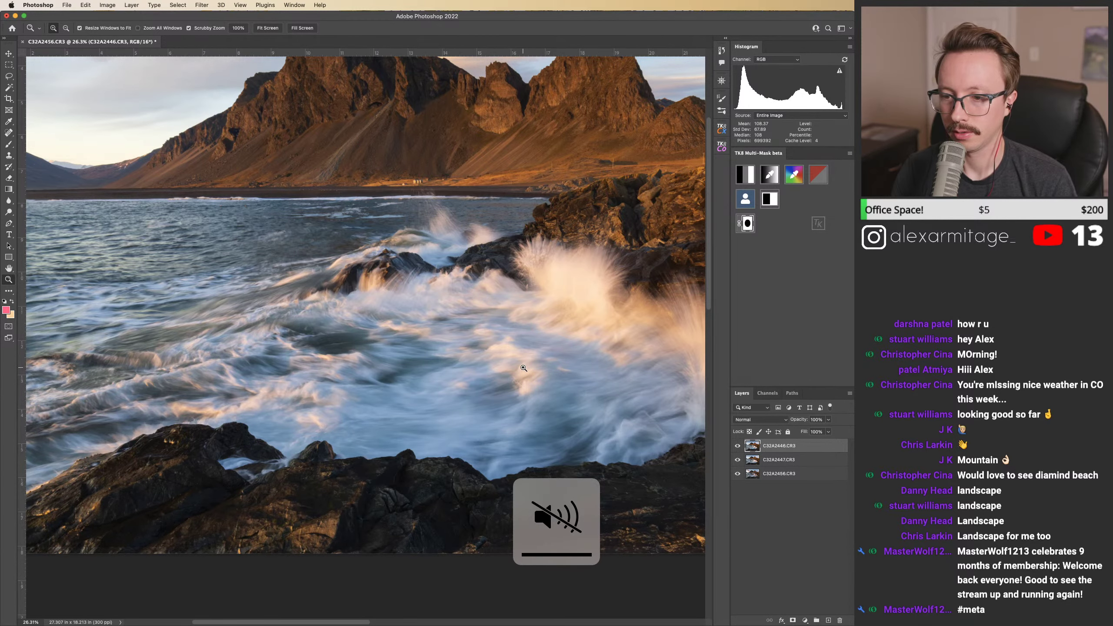
key("XF86AudioRaiseVolume")
key("super+comma")
key("super+comma")
key("super+comma")
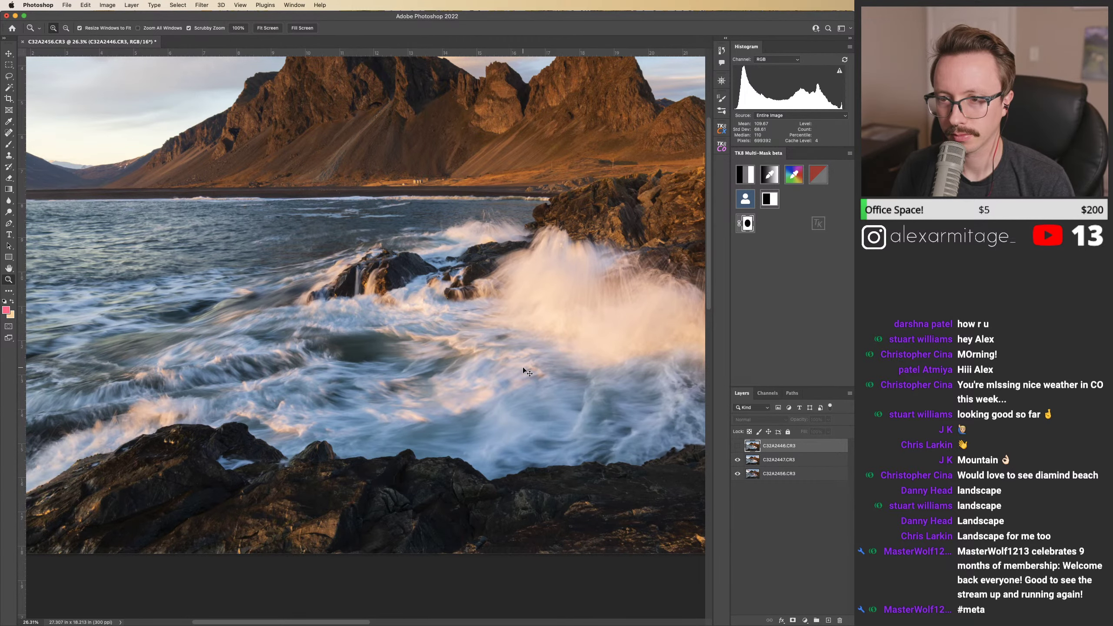
key("super+comma")
scroll(503, 359, "right", 5)
key("super+comma")
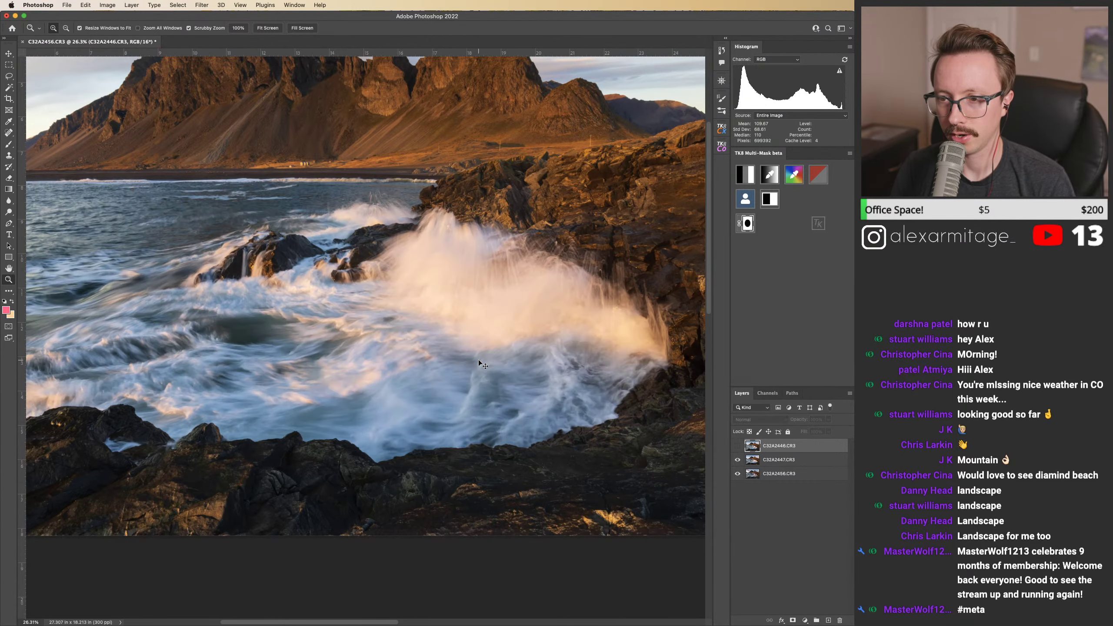
key("super+comma")
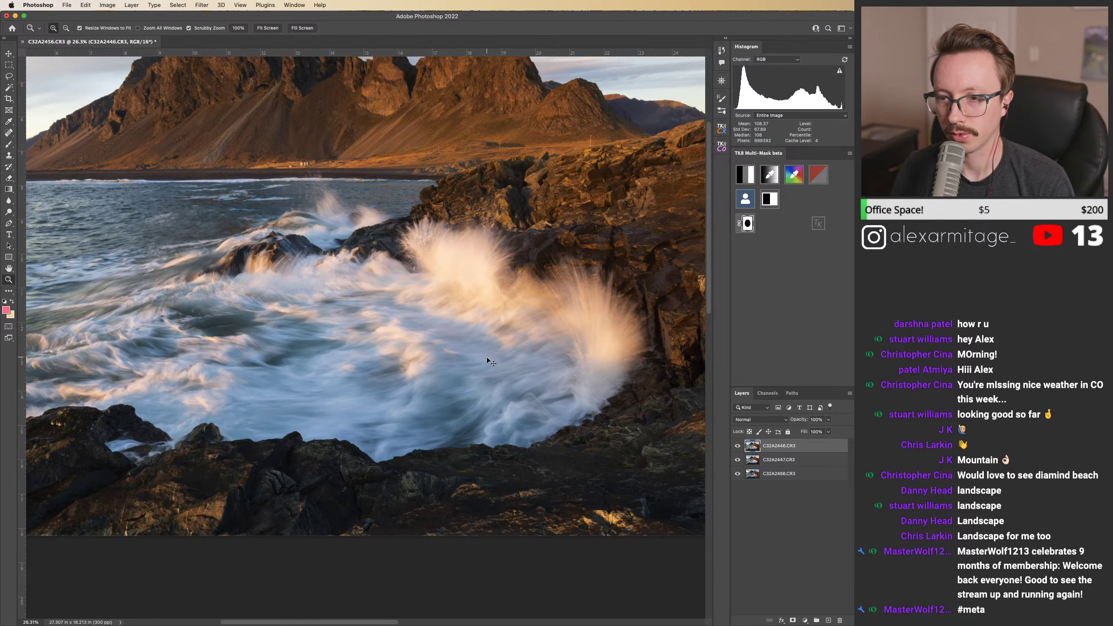
Step: Compare the foreground waves and the water around the mid-water rock with C32A2446 shown and hidden
left_click_drag(375, 336, 587, 324)
key("super+comma")
key("super+comma")
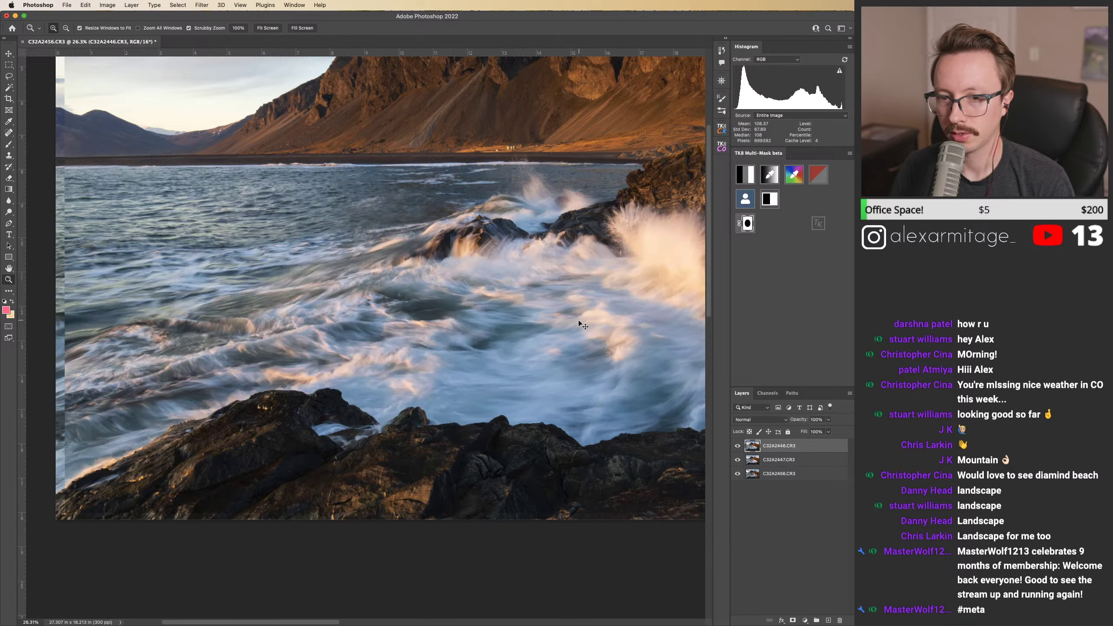
key("super+comma")
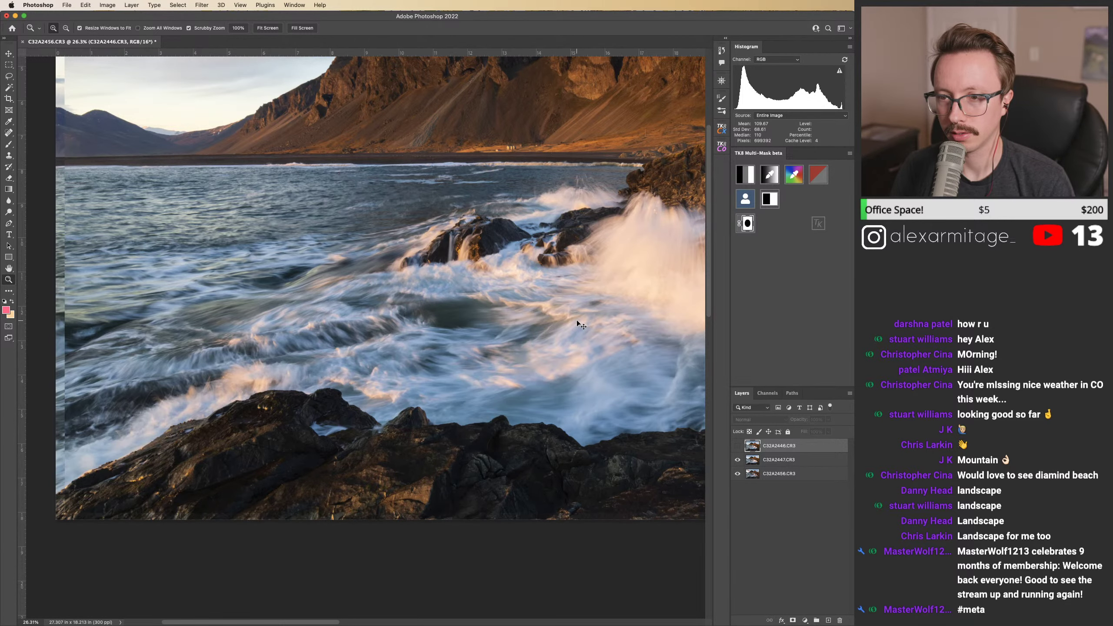
key("super+comma")
left_click_drag(576, 320, 464, 336)
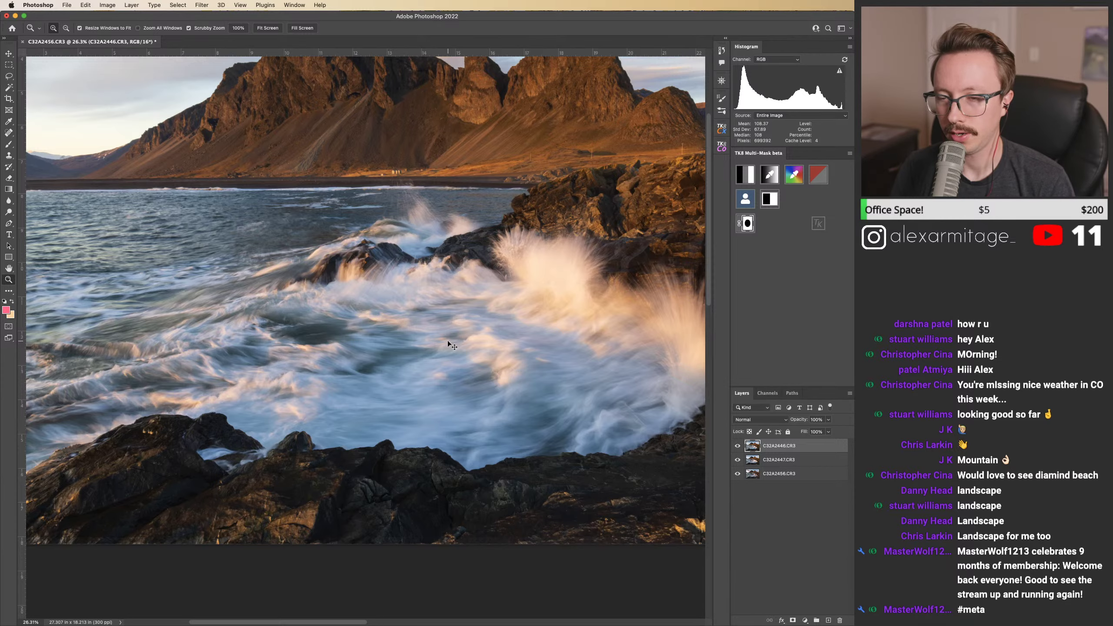
key("super+comma")
key("super+comma")
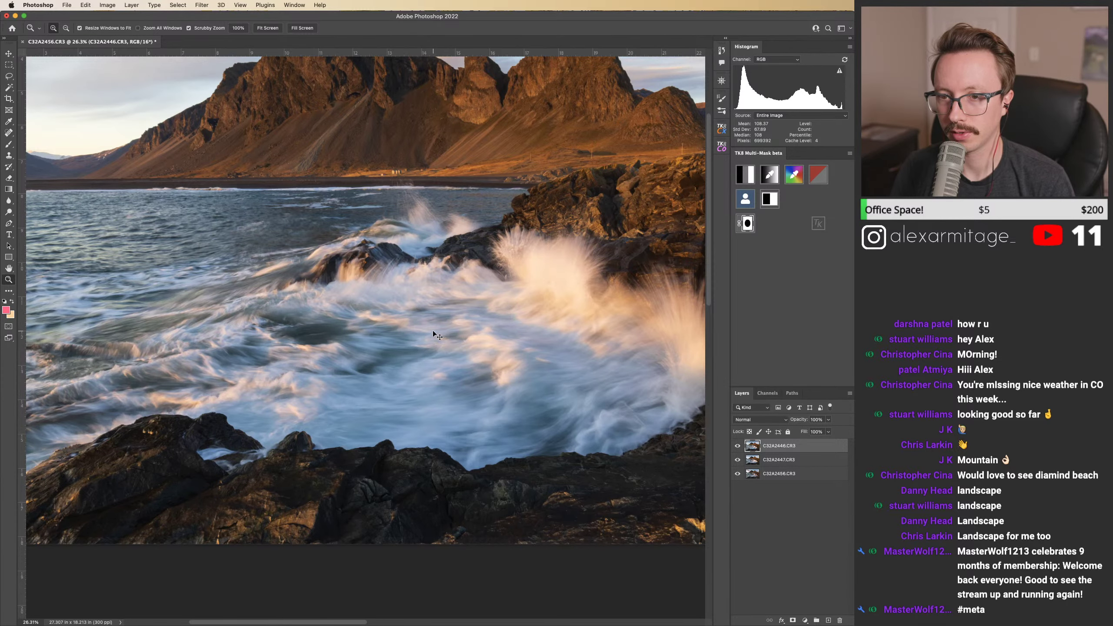
key("super+comma")
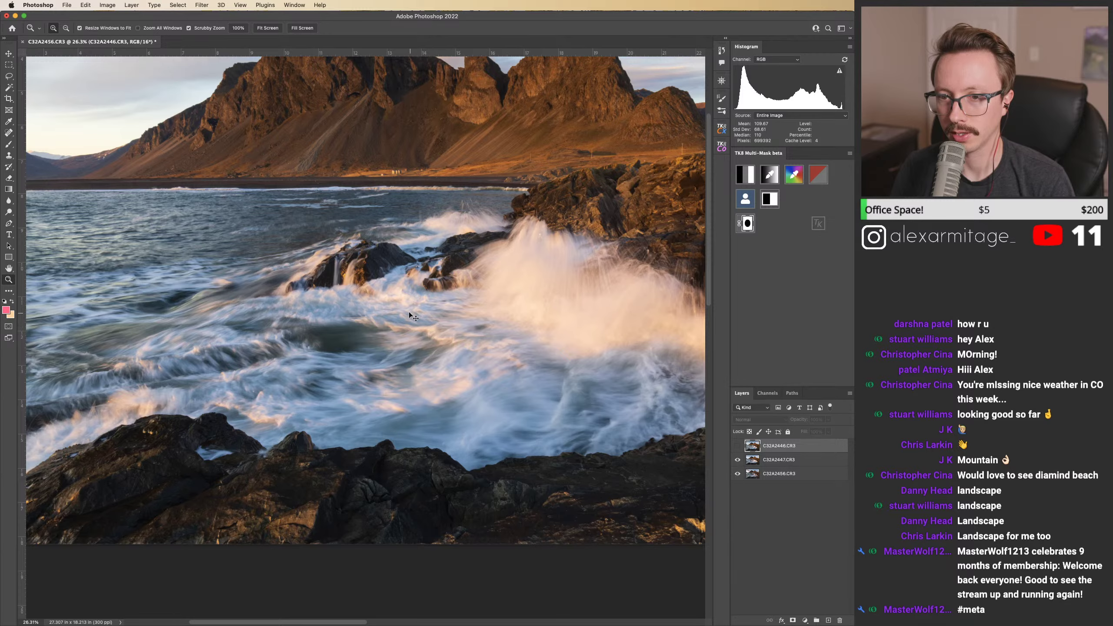
key("super+comma")
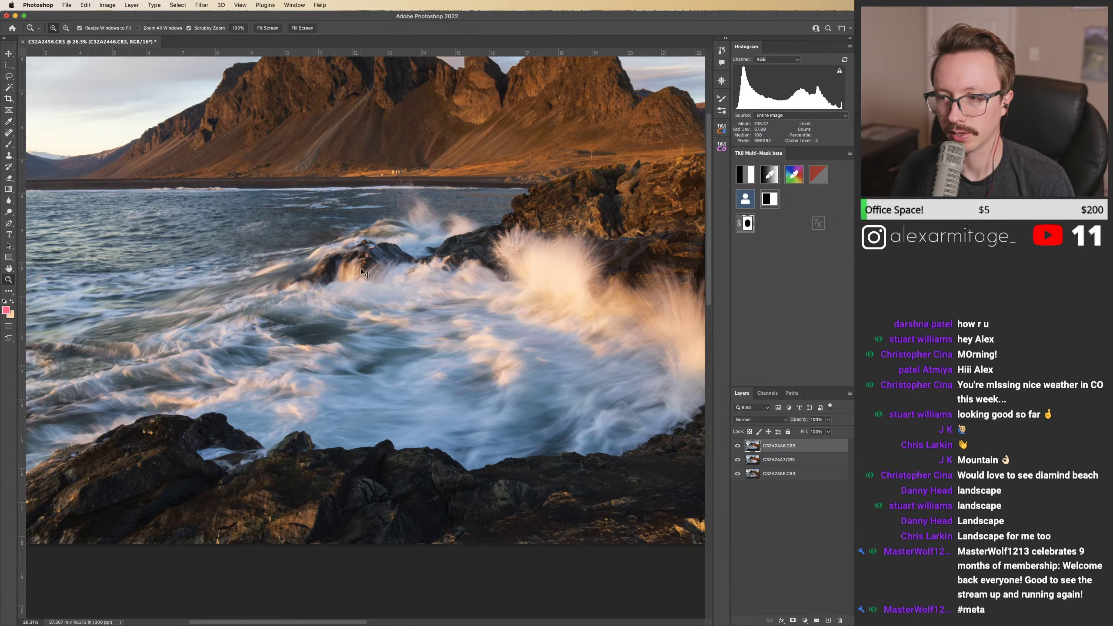
scroll(360, 268, "up", 3)
scroll(455, 288, "up", 3)
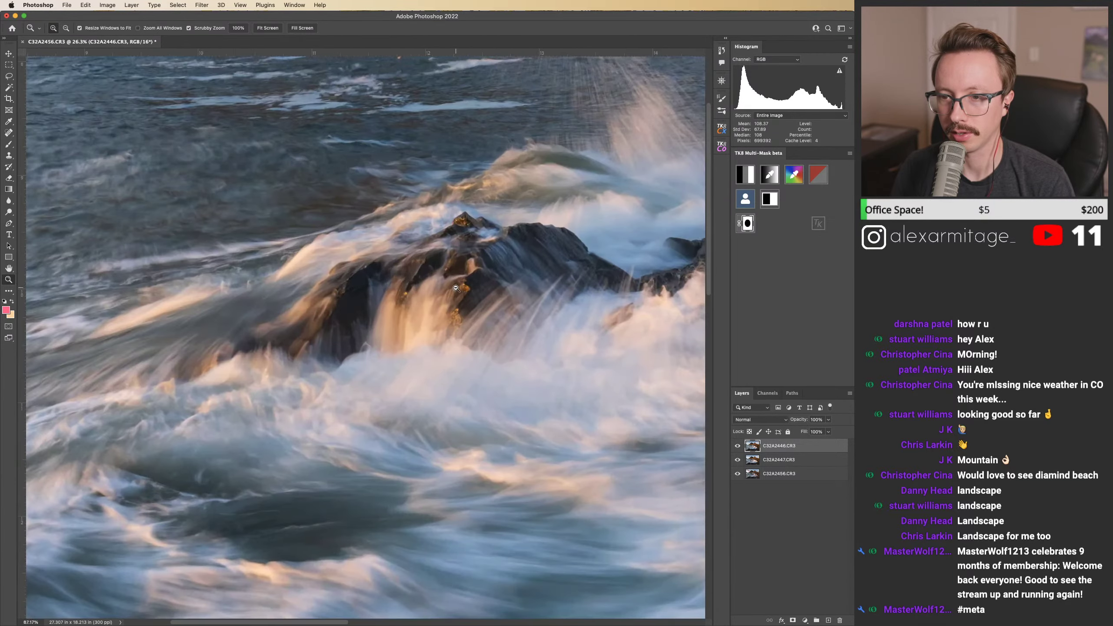
Step: Add a white layer mask to the top layer, C32A2446
scroll(455, 289, "down", 2)
left_click(804, 535)
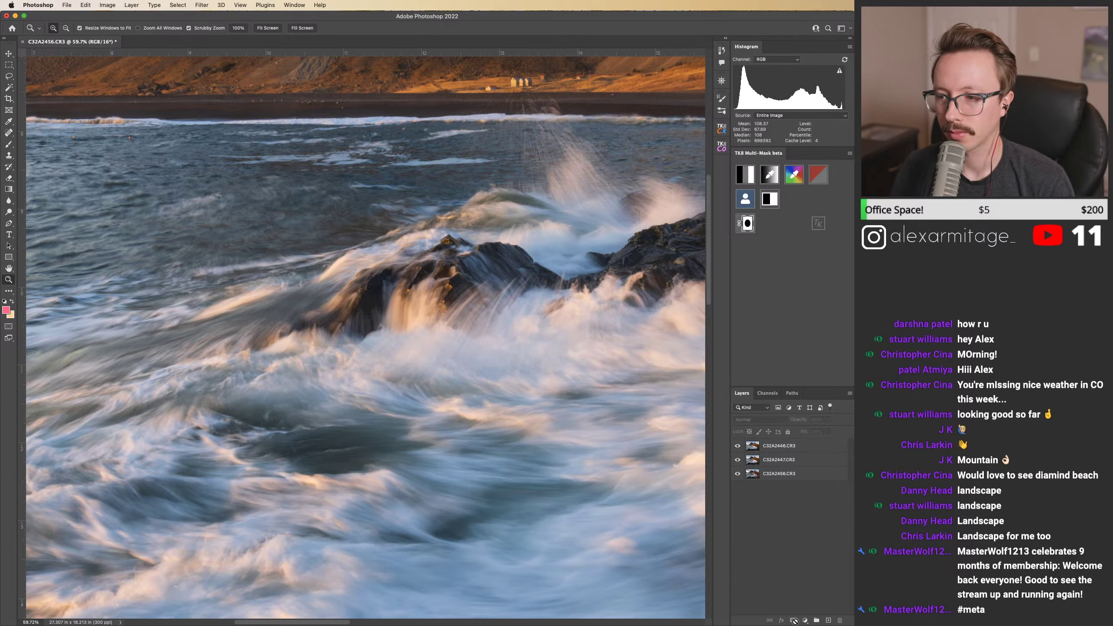
left_click(789, 446)
left_click(792, 621)
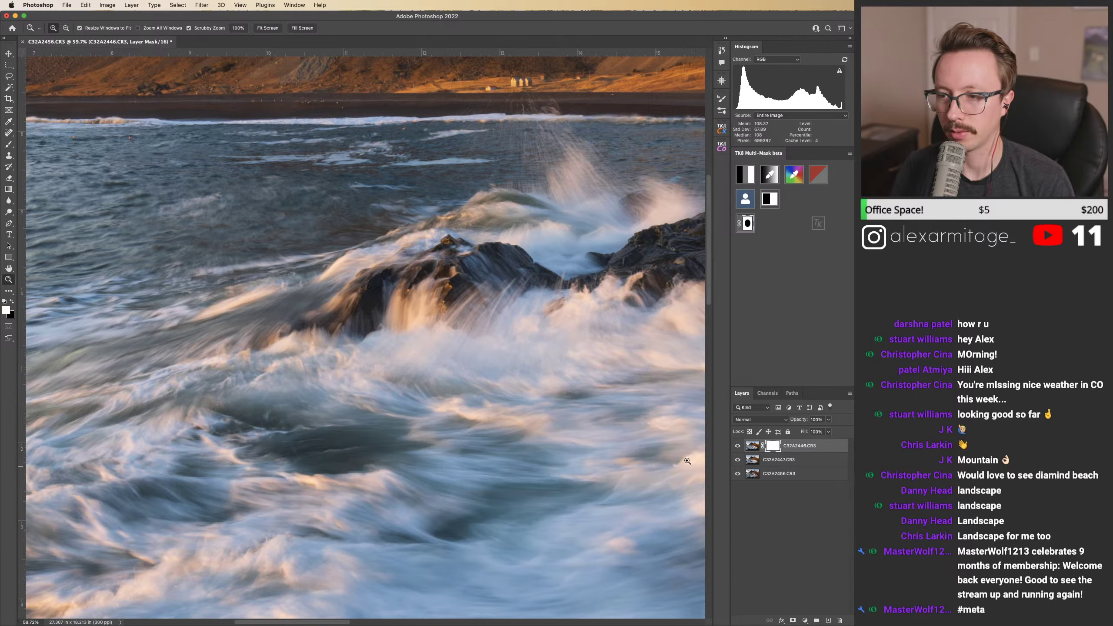
Step: Set up a 300 px Soft Round brush from the General Brushes with black as the painting colour
key("b")
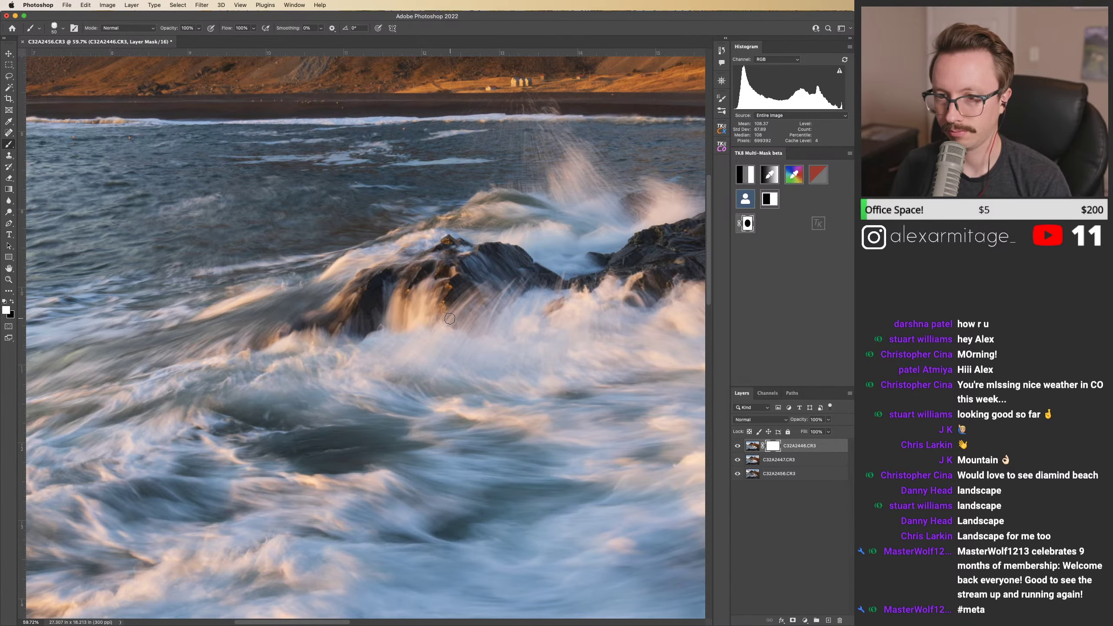
key("bracketright")
key("bracketright")
key("bracketright")
key("bracketright")
key("bracketright")
key("bracketright")
key("bracketright")
key("bracketright")
key("bracketright")
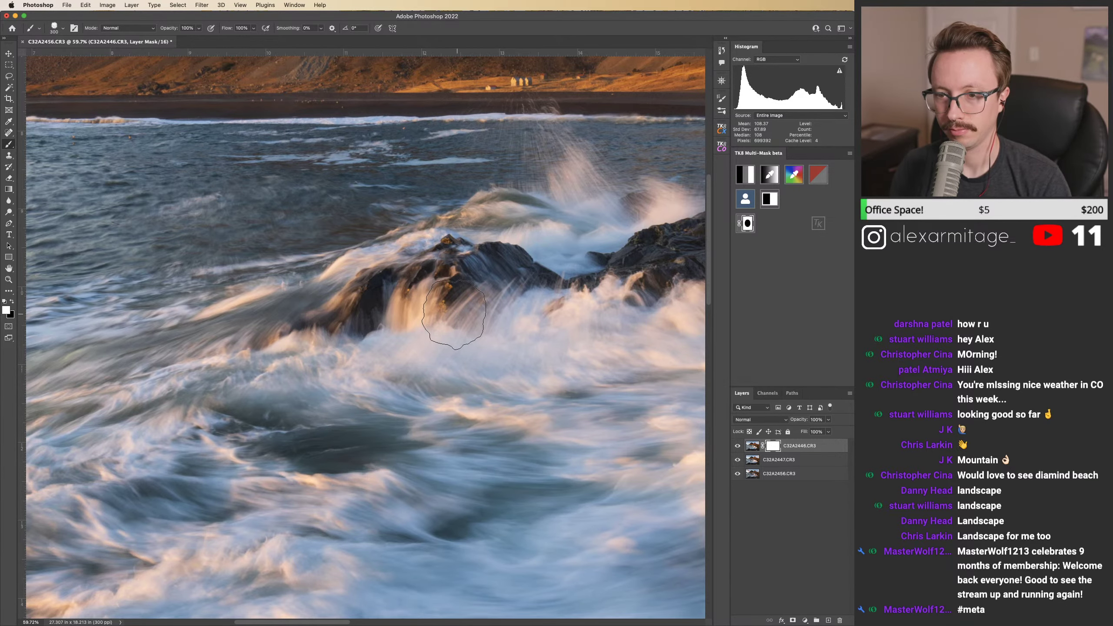
left_click(63, 31)
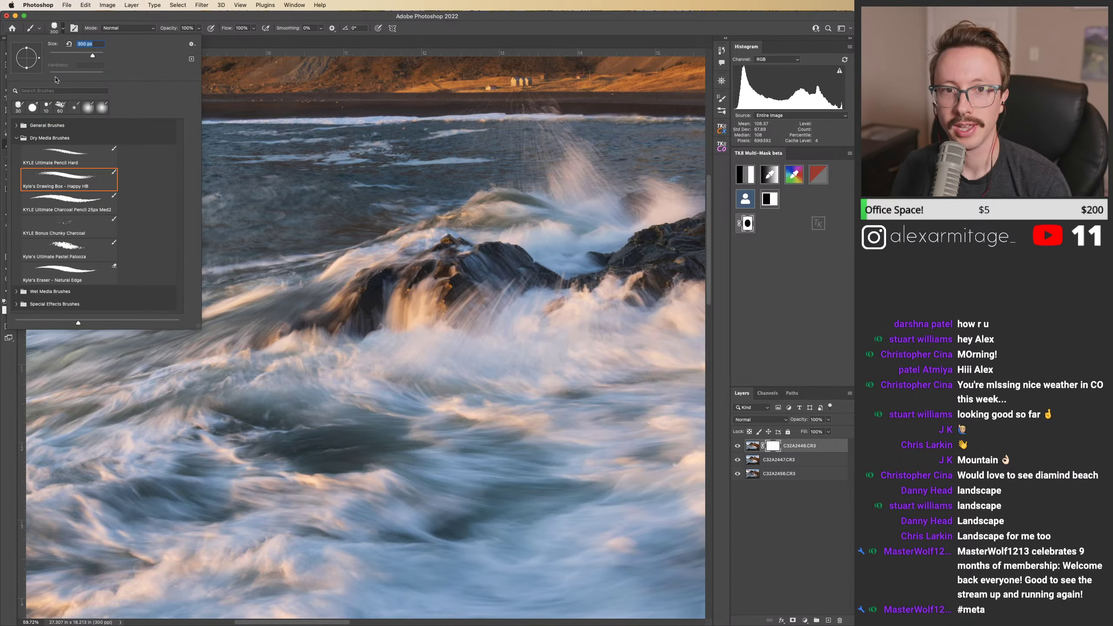
left_click(17, 126)
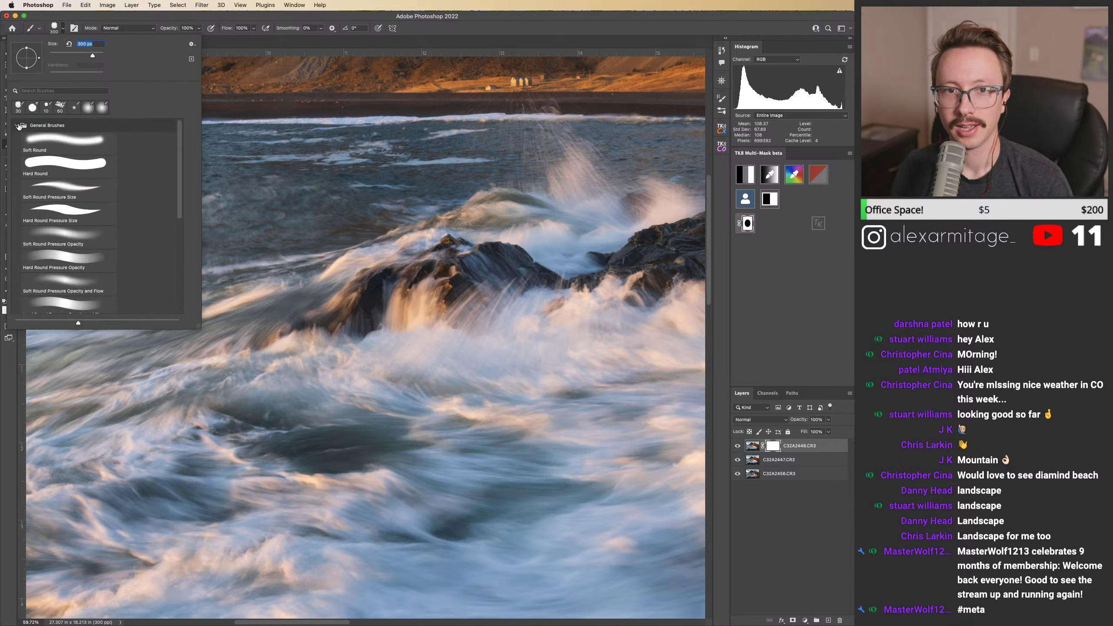
left_click(52, 142)
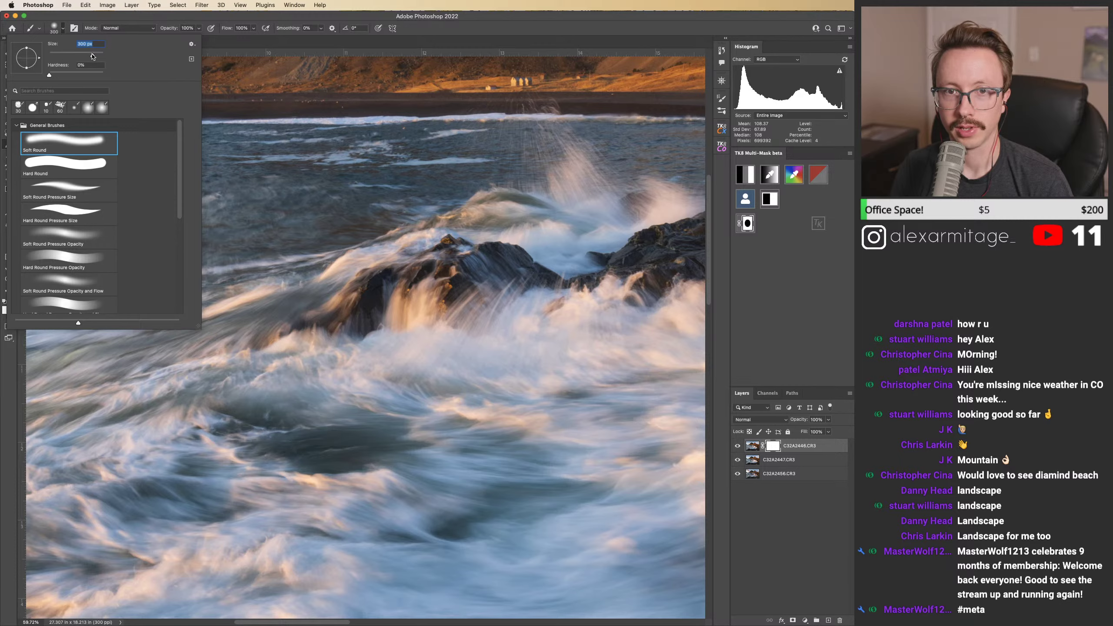
left_click(63, 32)
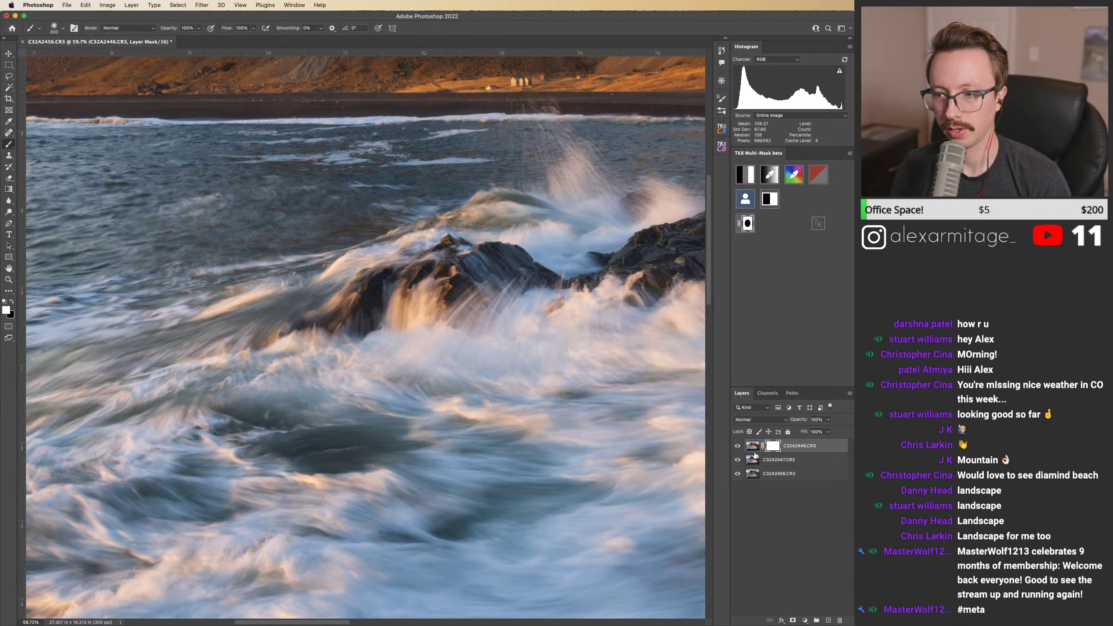
key("x")
Step: Try painting black on C32A2446's mask over the mid-water rocks to reveal C32A2447, and undo the strokes
mouse_move(386, 307)
left_mouse_down()
mouse_move(417, 298)
mouse_move(437, 329)
mouse_move(463, 338)
mouse_move(348, 323)
mouse_move(447, 285)
mouse_move(400, 285)
mouse_move(416, 278)
mouse_move(545, 285)
mouse_move(514, 294)
mouse_move(570, 306)
mouse_move(566, 320)
mouse_move(489, 339)
mouse_move(458, 361)
mouse_move(489, 372)
mouse_move(352, 354)
left_mouse_up()
left_click_drag(483, 322, 441, 340)
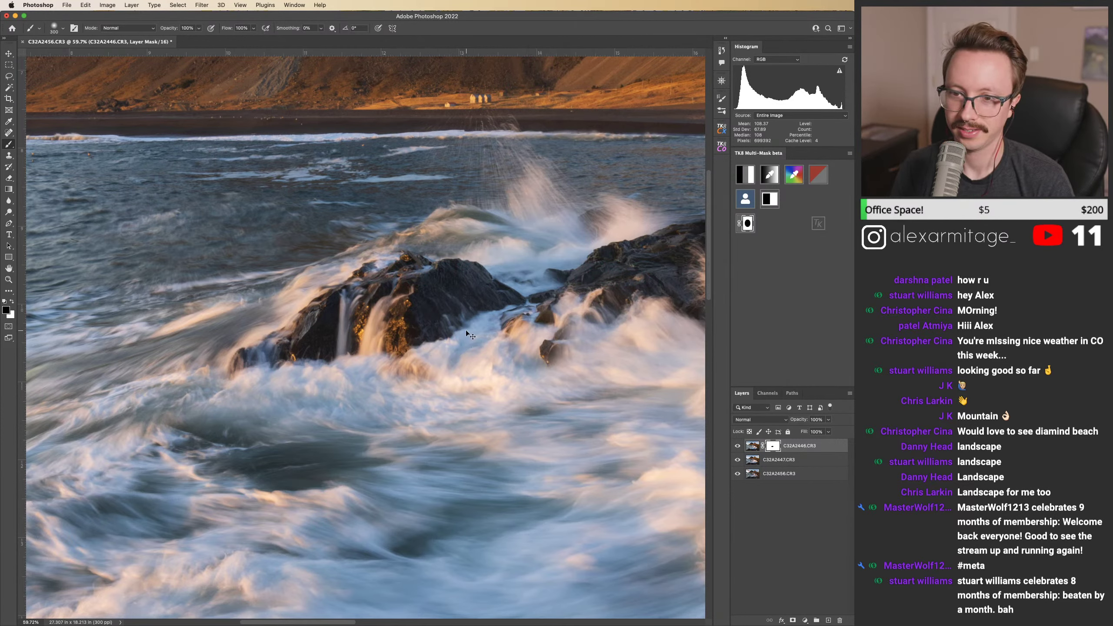
key("super+z")
mouse_move(429, 333)
left_mouse_down()
mouse_move(543, 329)
mouse_move(526, 346)
mouse_move(556, 373)
mouse_move(565, 348)
mouse_move(382, 324)
mouse_move(416, 271)
mouse_move(346, 307)
mouse_move(340, 333)
mouse_move(206, 368)
mouse_move(307, 382)
left_mouse_up()
mouse_move(330, 332)
left_mouse_down()
mouse_move(476, 300)
mouse_move(426, 288)
left_mouse_up()
mouse_move(433, 320)
left_mouse_down()
mouse_move(456, 337)
mouse_move(420, 360)
mouse_move(532, 376)
mouse_move(454, 339)
left_mouse_up()
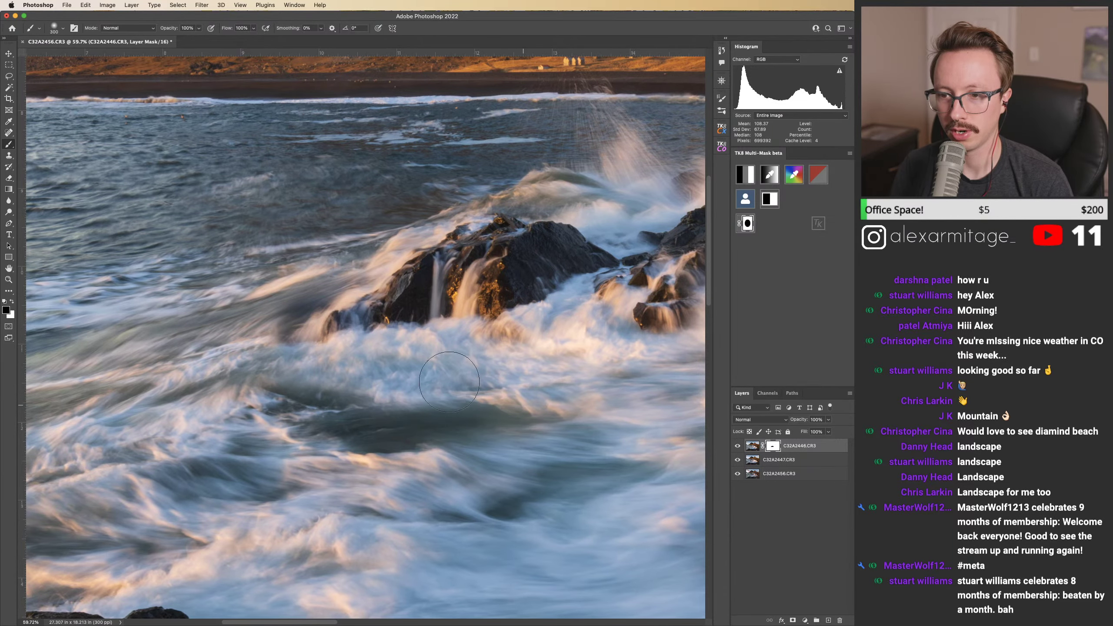
key("super+z")
key("super+z")
key("super+z")
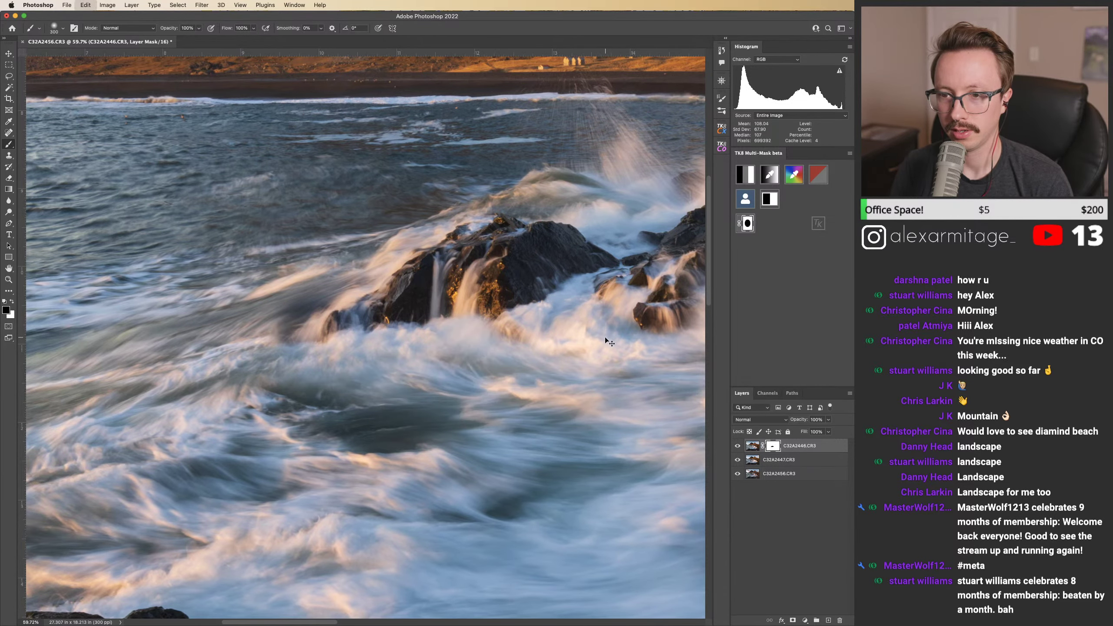
Step: Compare the mid-water rocks and surrounding splashes with C32A2446 shown and hidden
left_click(736, 447)
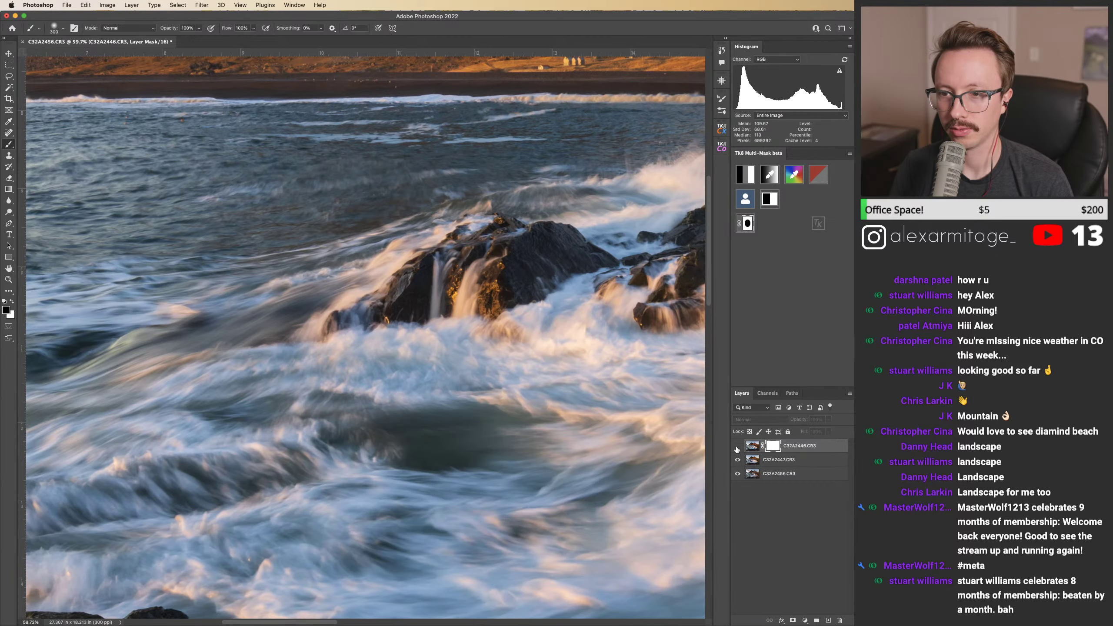
left_click_drag(605, 361, 451, 376)
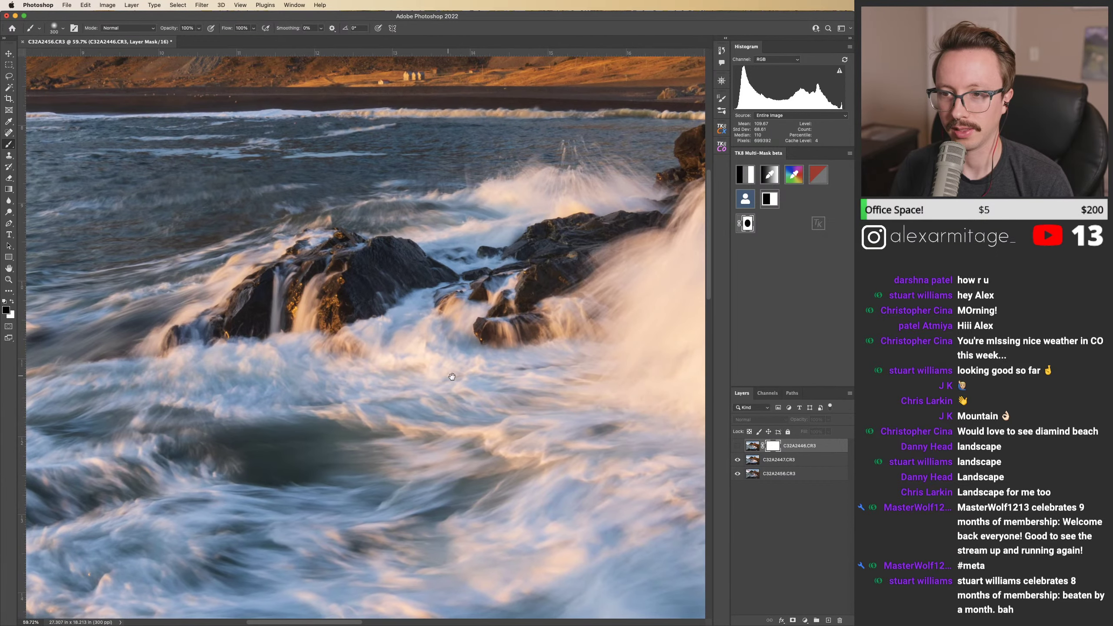
left_click(737, 446)
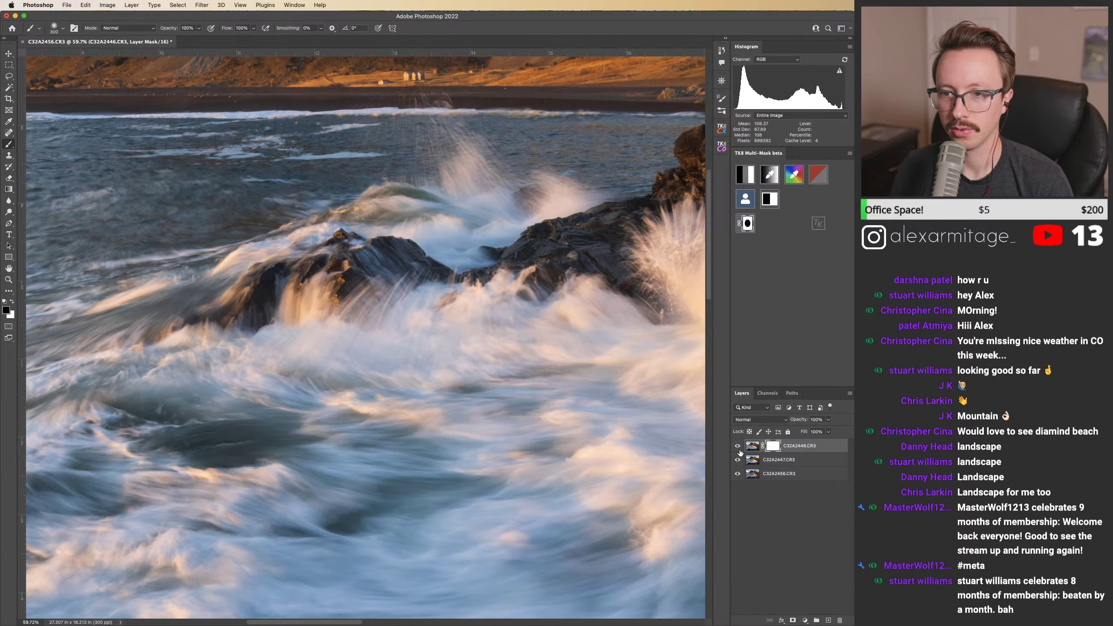
left_click(738, 450)
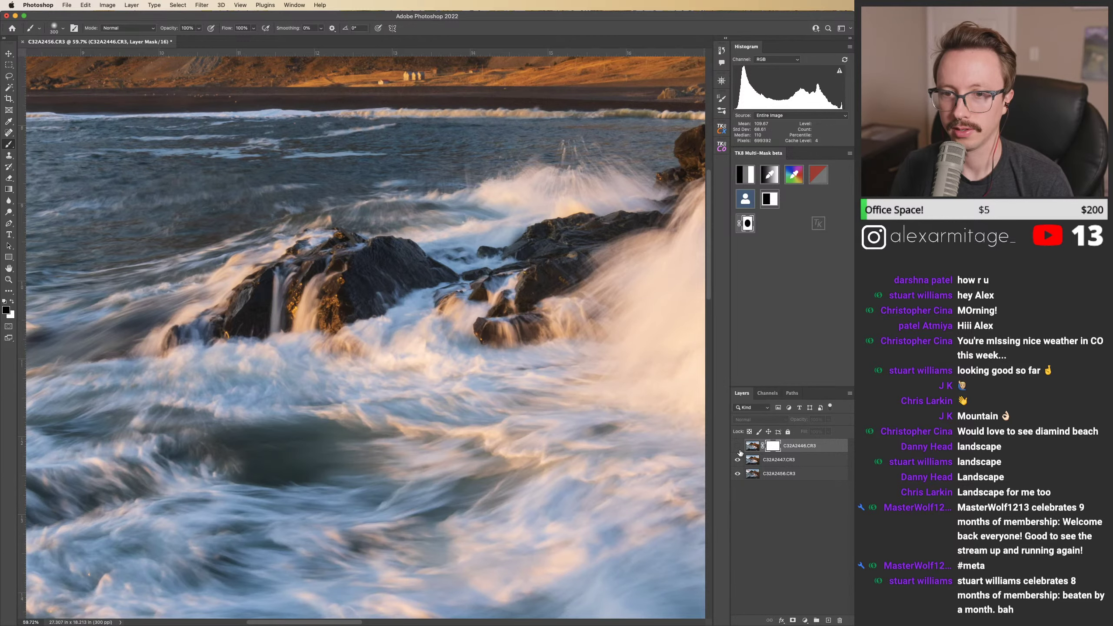
left_click(738, 446)
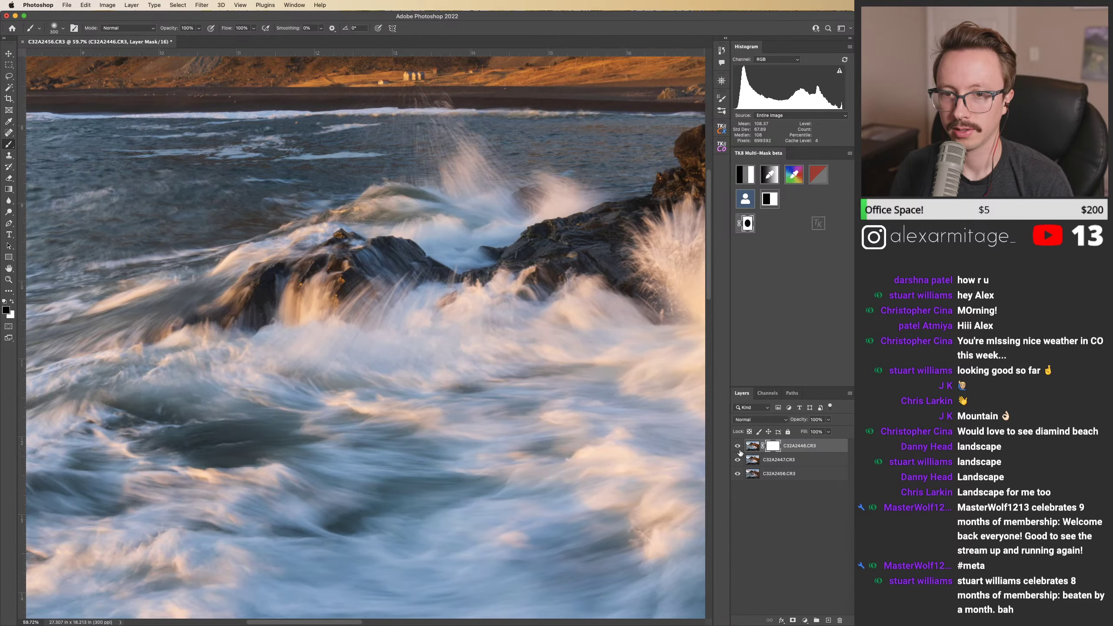
left_click(737, 446)
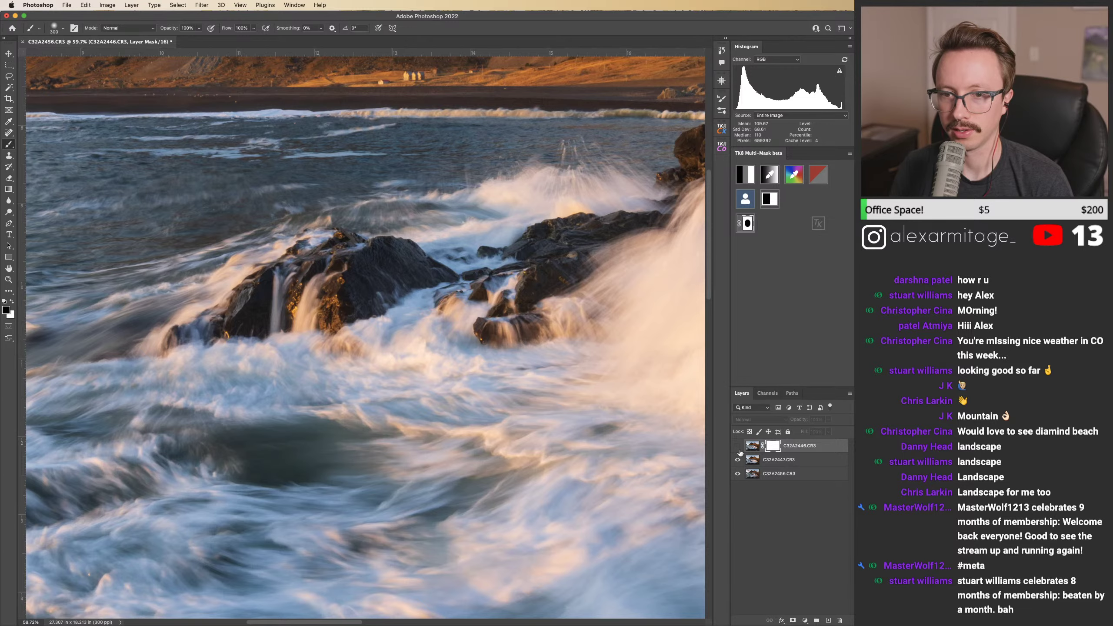
left_click(739, 449)
Step: Paint black on C32A2446's mask over the mid-water rocks to reveal C32A2447's rocks and runoff, toggling the layer to check
left_click_drag(334, 291, 439, 290)
scroll(439, 290, "up", 2)
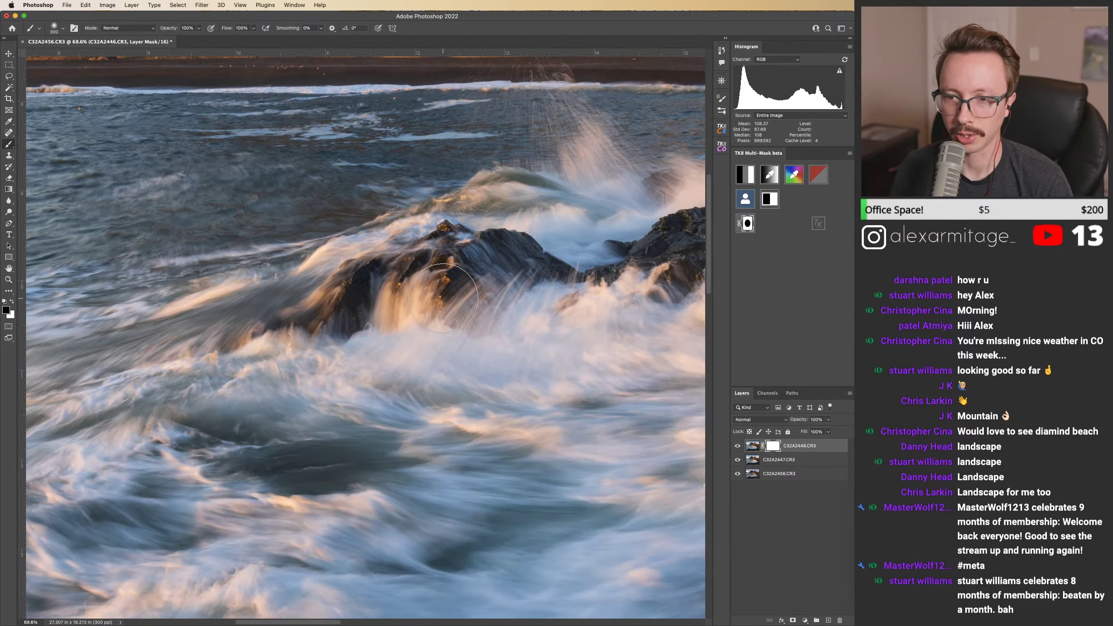
mouse_move(442, 298)
left_mouse_down()
mouse_move(497, 291)
mouse_move(457, 320)
mouse_move(493, 282)
mouse_move(463, 264)
mouse_move(475, 260)
mouse_move(333, 288)
mouse_move(247, 330)
mouse_move(271, 342)
mouse_move(246, 353)
mouse_move(554, 379)
left_mouse_up()
scroll(554, 379, "right", 3)
mouse_move(514, 323)
left_mouse_down()
mouse_move(478, 317)
mouse_move(526, 317)
left_mouse_up()
key("ctrl+alt+g")
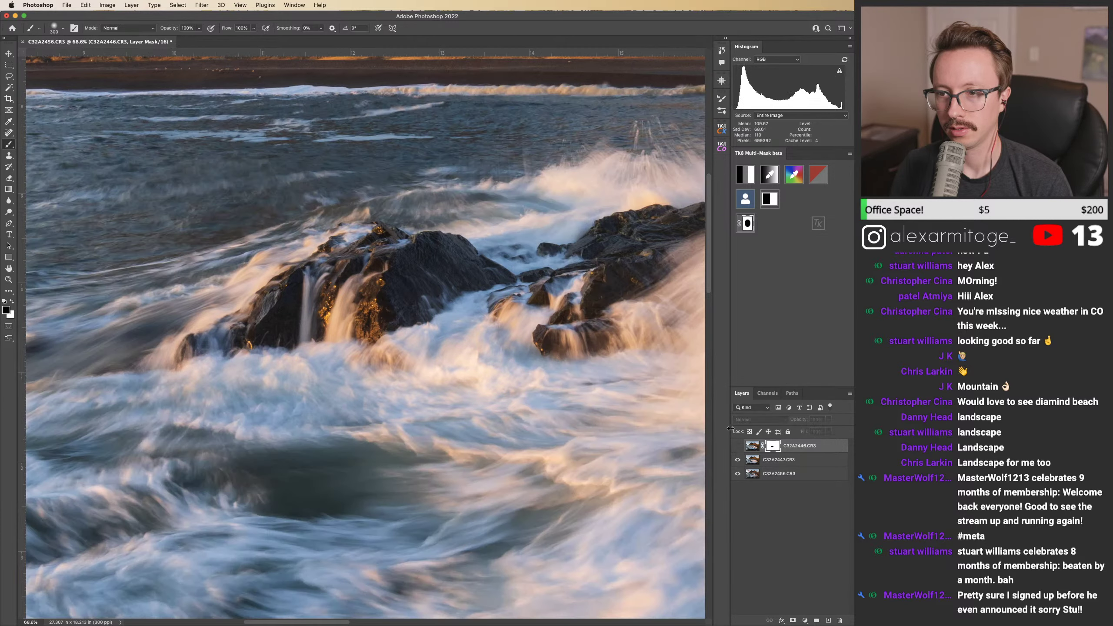
key("ctrl+alt+g")
mouse_move(613, 316)
left_mouse_down()
mouse_move(583, 281)
mouse_move(504, 307)
mouse_move(521, 258)
left_mouse_up()
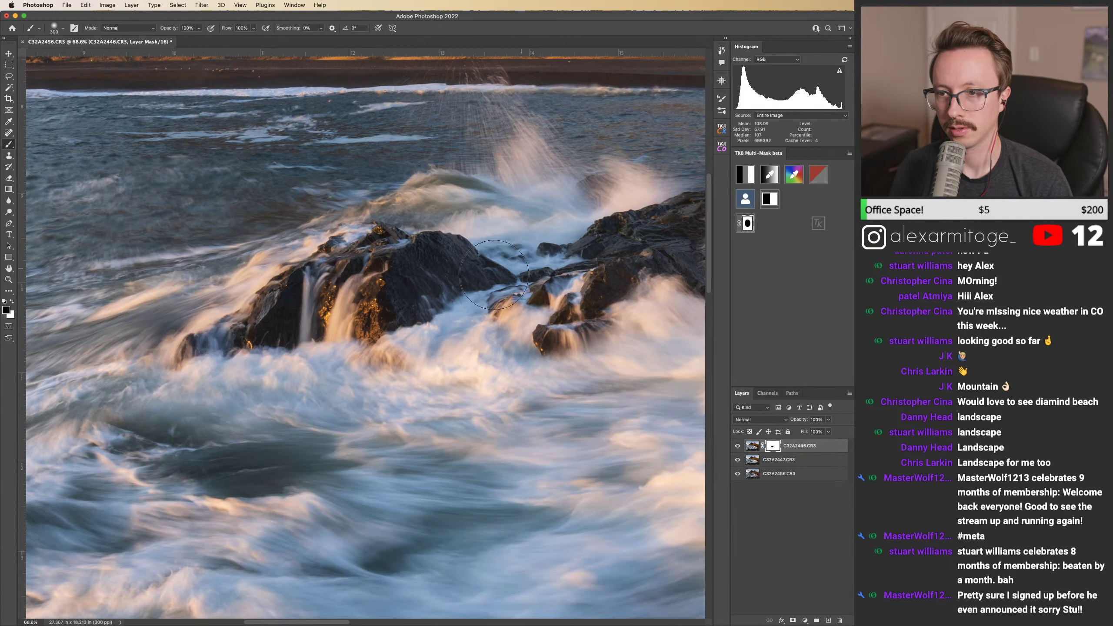
key("ctrl+alt+g")
key("ctrl+alt+g")
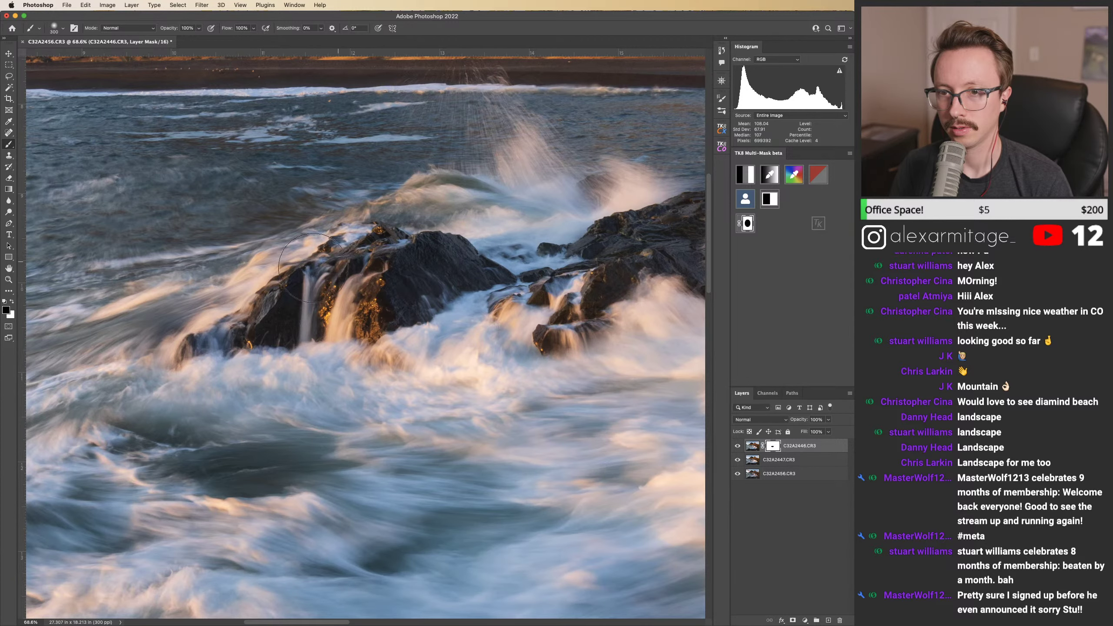
Step: Refine C32A2446's mask in the white water around the base of the mid-water rocks, checking the blend with the layer toggled
left_click_drag(442, 327, 494, 325)
key("super+comma")
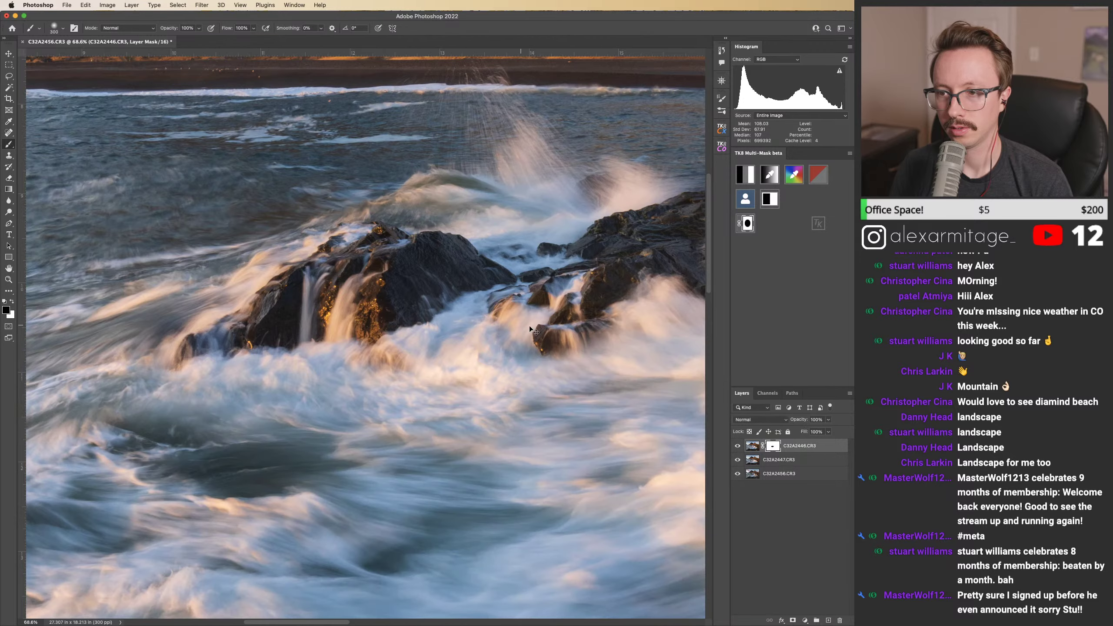
left_click_drag(559, 323, 454, 321)
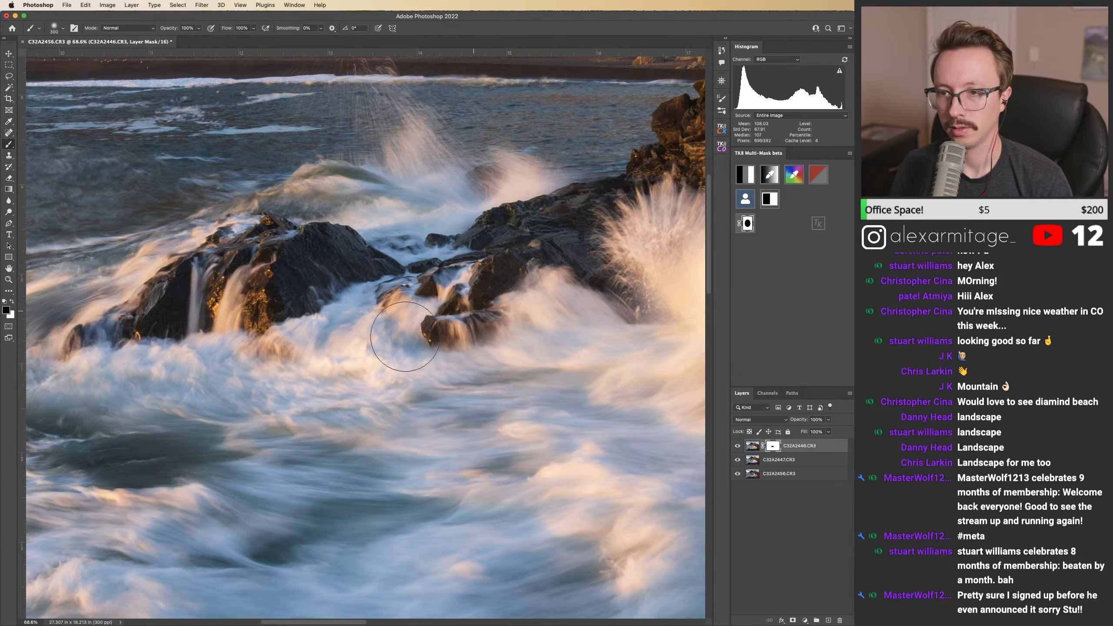
key("super+comma")
key("super+comma")
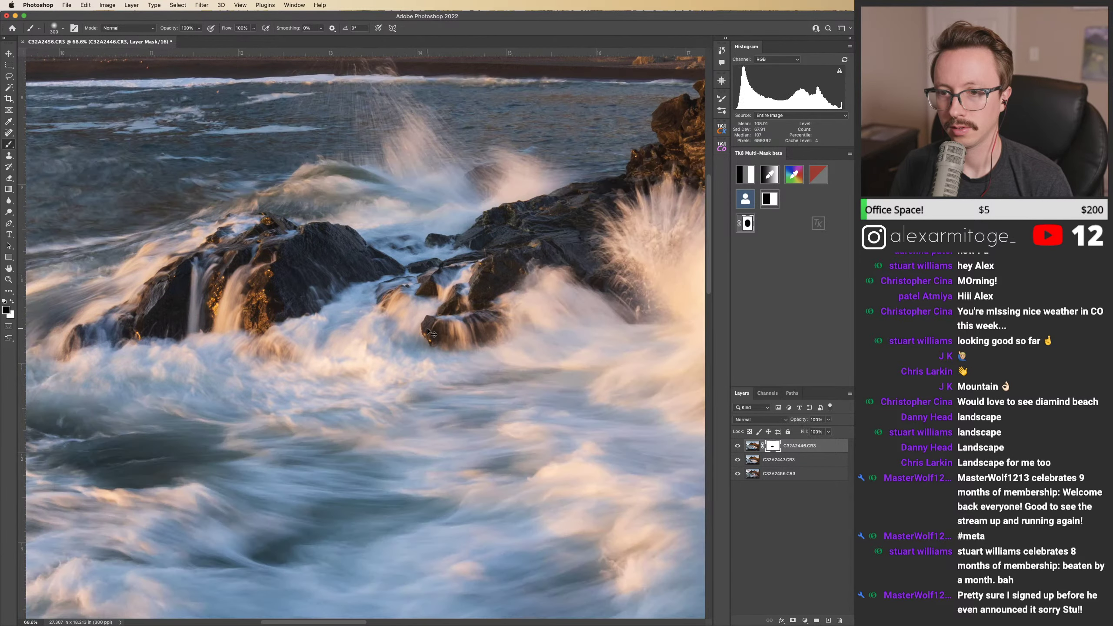
left_click_drag(317, 331, 605, 318)
key("super+comma")
key("super+comma")
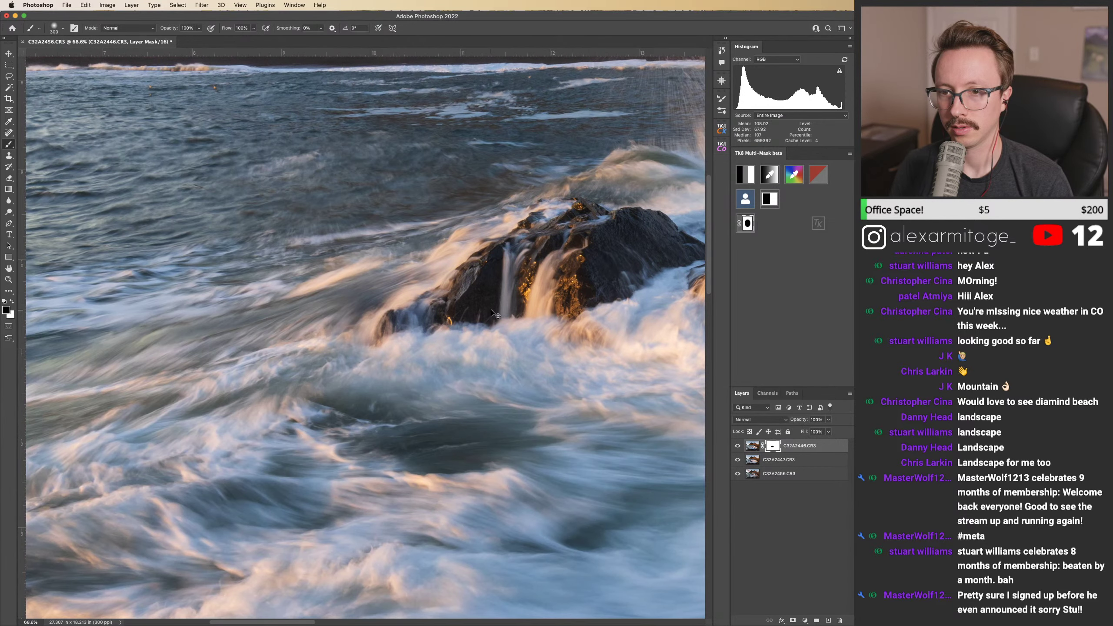
key("super+comma")
key("super+comma")
mouse_move(394, 276)
left_mouse_down()
mouse_move(333, 320)
mouse_move(205, 364)
left_mouse_up()
Step: Enlarge the brush to 700 px and mask out C32A2446's water to the left of the mid-water rock
scroll(382, 300, "down", 5)
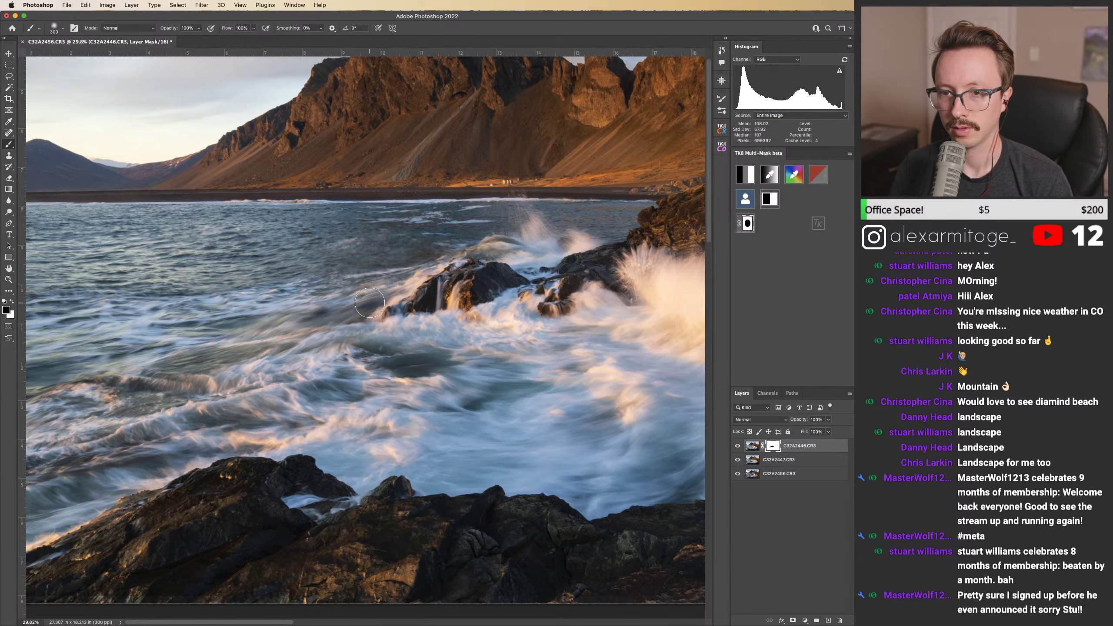
key("bracketright")
key("bracketright")
key("bracketright")
key("bracketright")
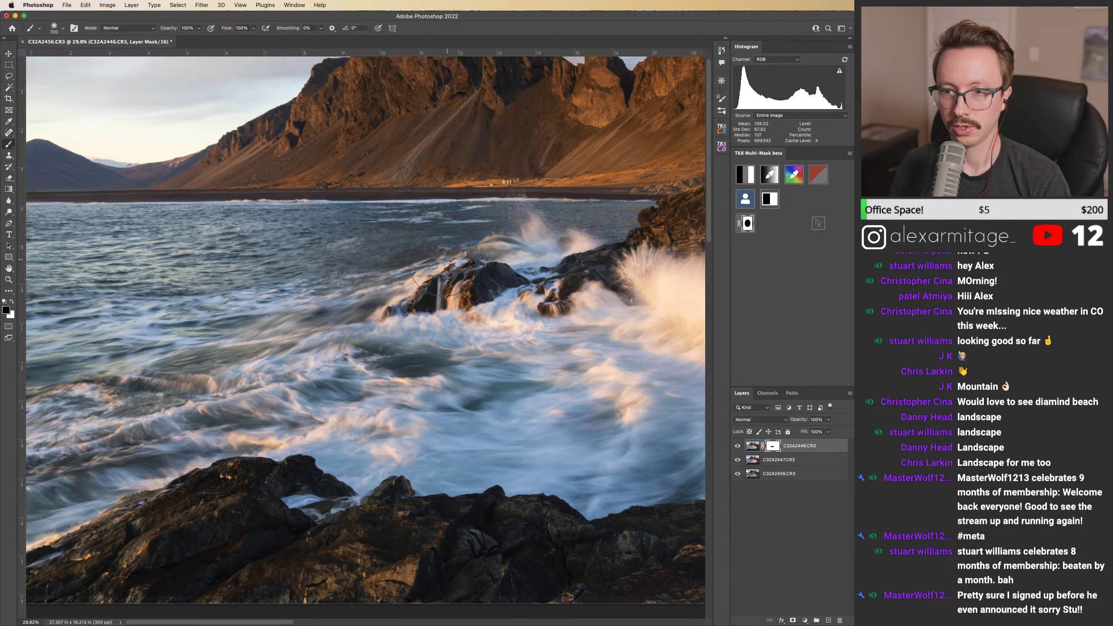
mouse_move(322, 287)
left_mouse_down()
mouse_move(132, 325)
mouse_move(260, 289)
left_mouse_up()
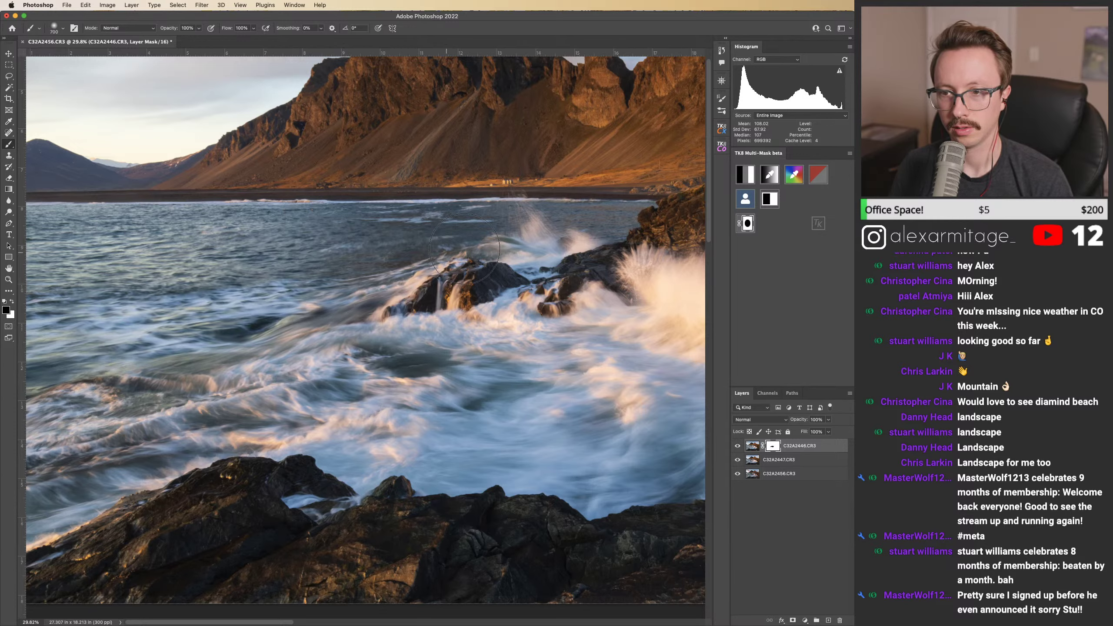
Step: Compare C32A2446 shown and hidden, and mask out its background splash behind the rocks to reveal C32A2447's
key("super+comma")
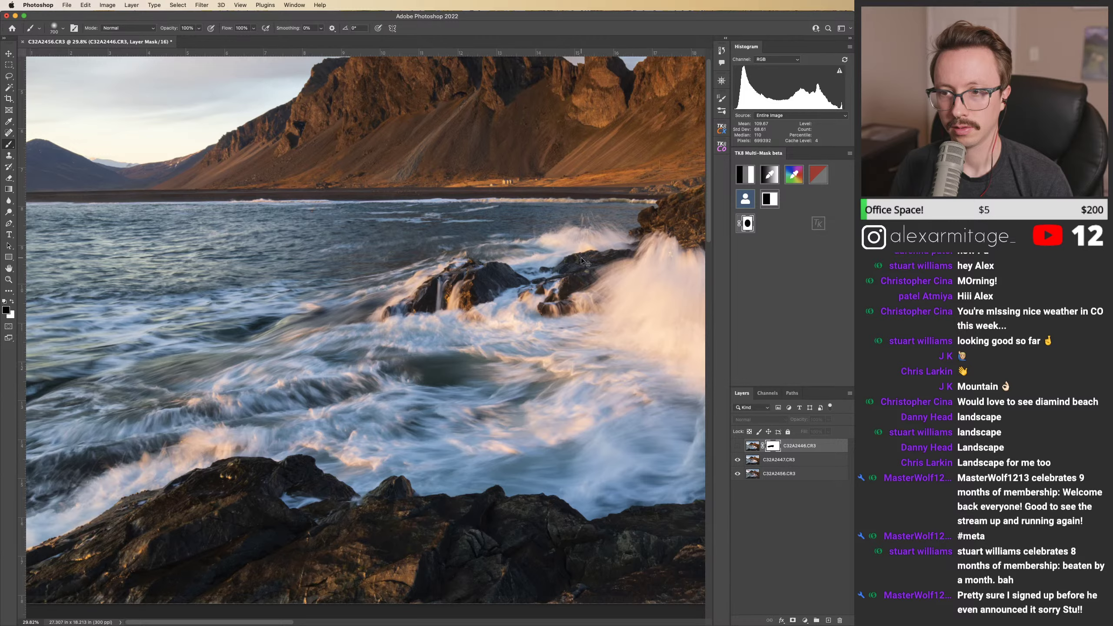
key("super+comma")
key("super+comma")
key("super+comma")
key("super+comma")
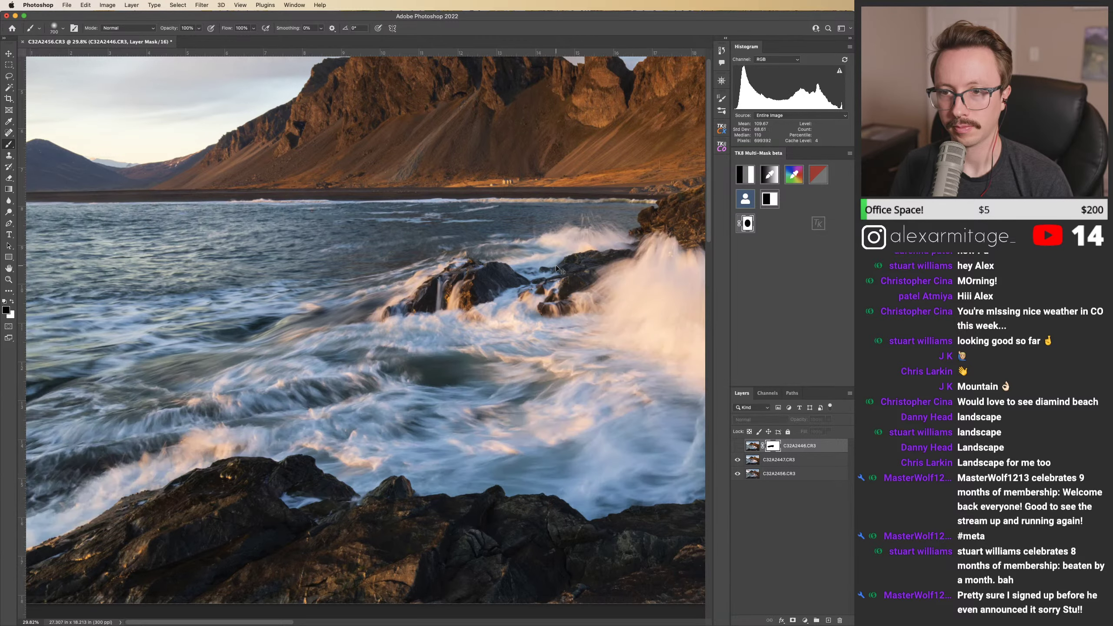
key("super+comma")
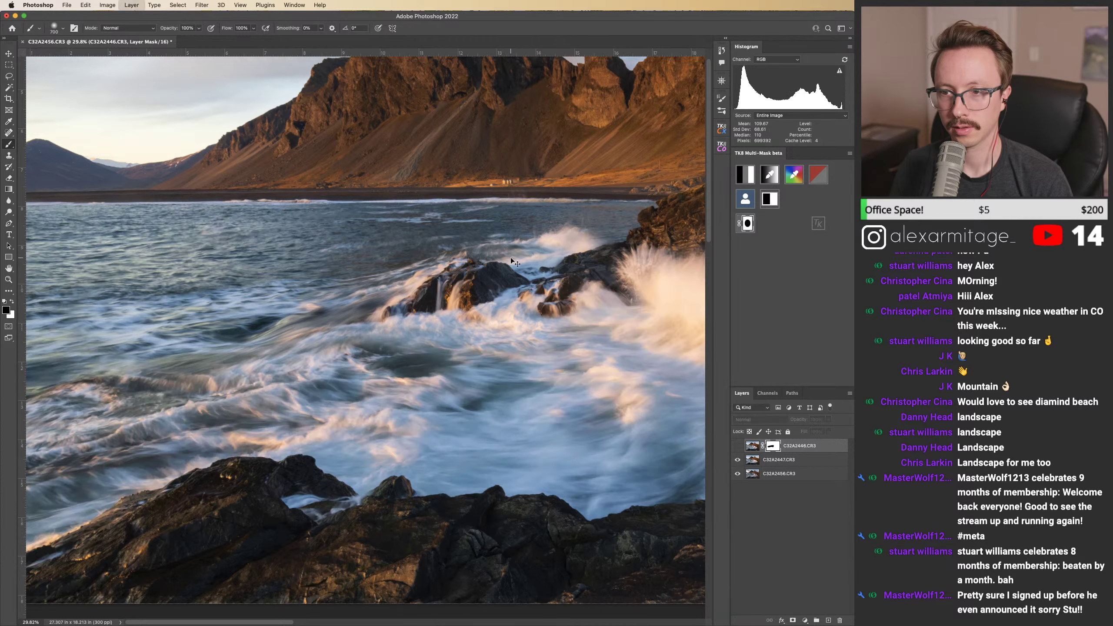
key("super+comma")
key("super+comma")
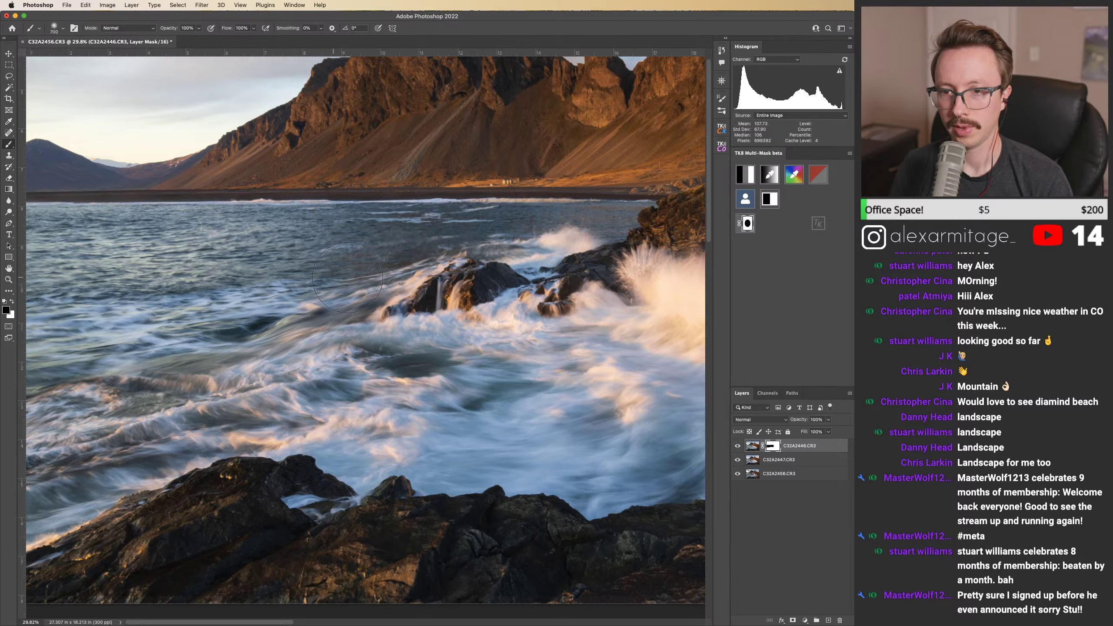
Step: Mask out C32A2446's open water toward the left edge of the photo and compare it with the layer toggled
key("z")
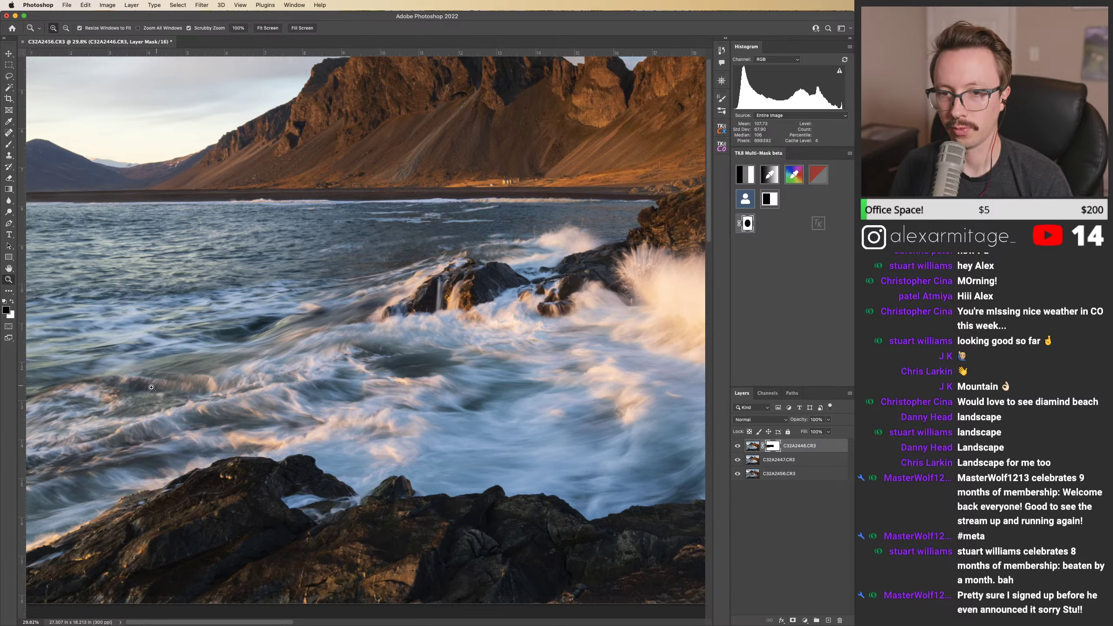
key("b")
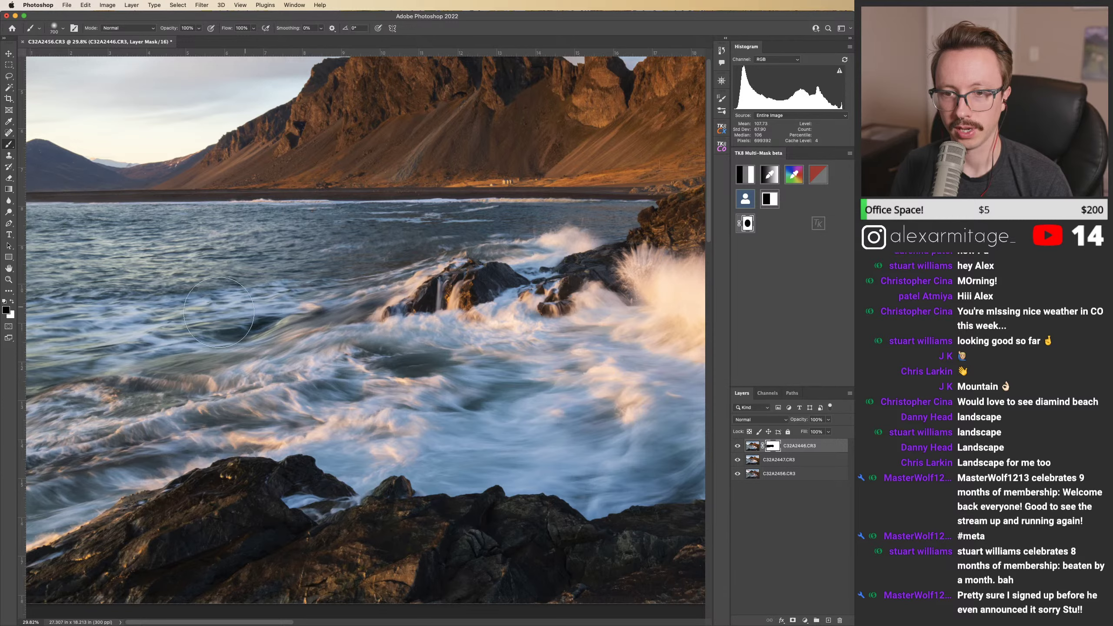
left_click_drag(219, 312, 73, 343)
key("super+comma")
key("super+comma")
key("super+comma")
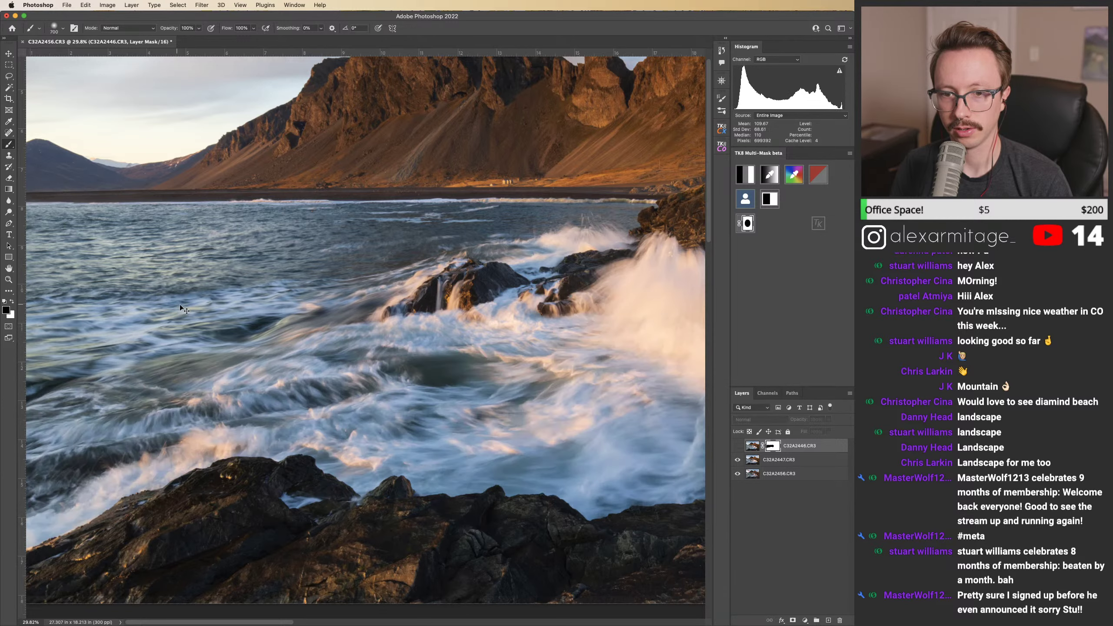
Step: Compare the open water and foreground waves with C32A2446 shown and hidden, and with its mask enabled and disabled
key("super+comma")
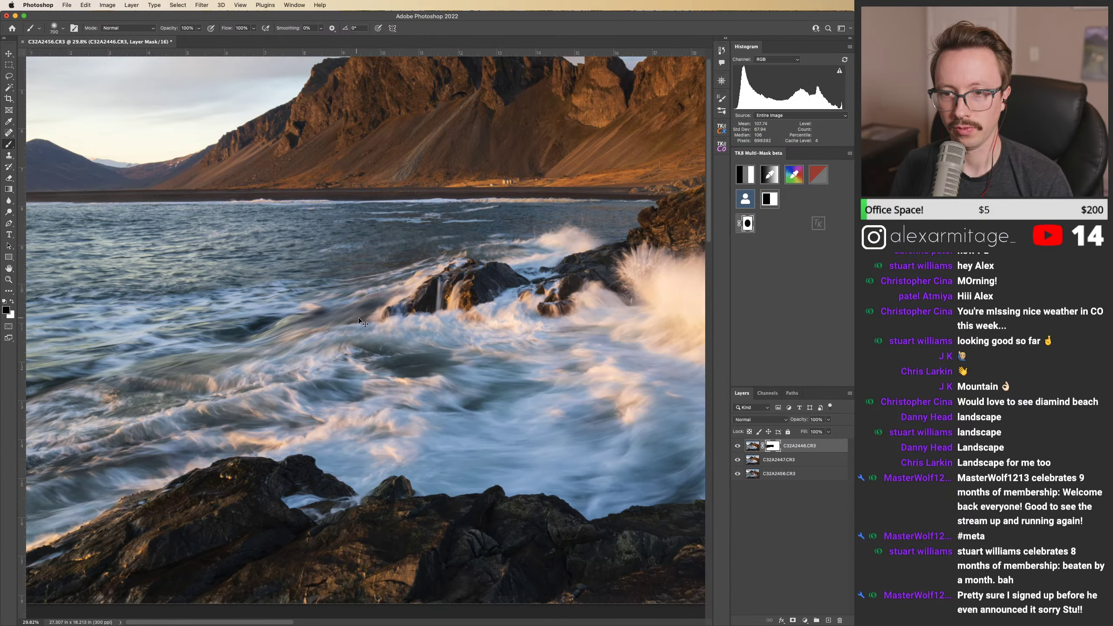
key("shift+backslash")
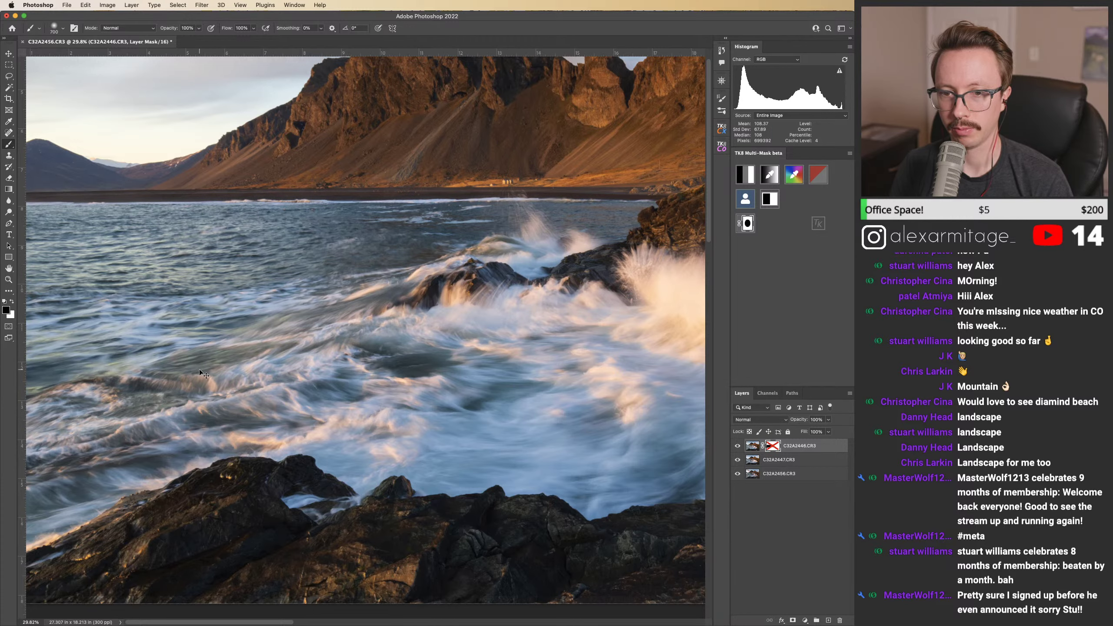
key("super+comma")
key("super+comma")
key("shift+backslash")
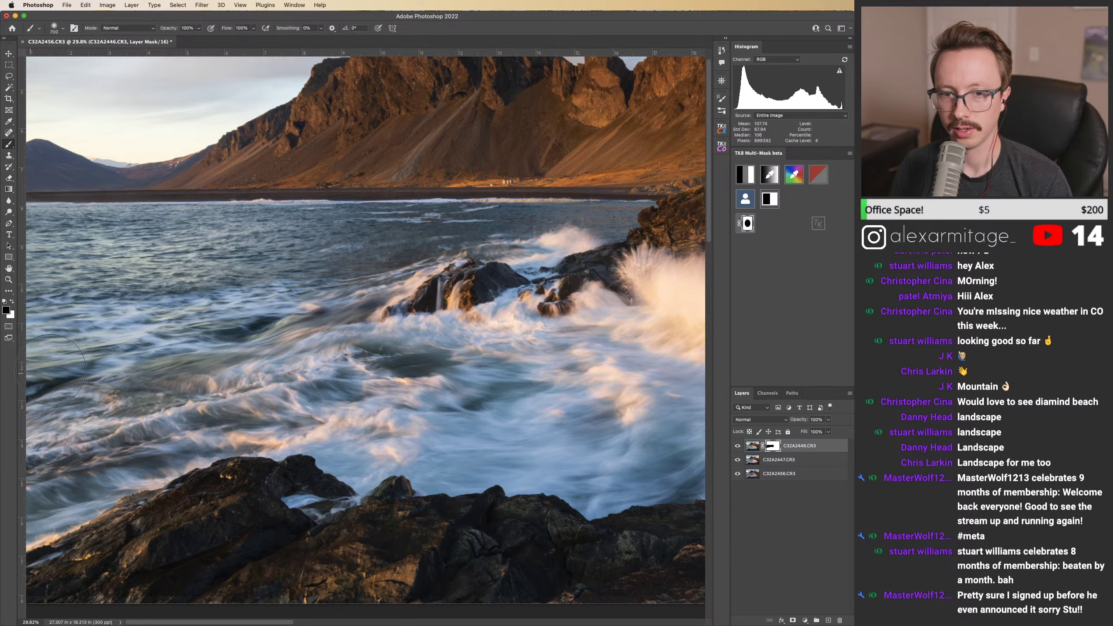
key("shift+backslash")
key("shift+backslash")
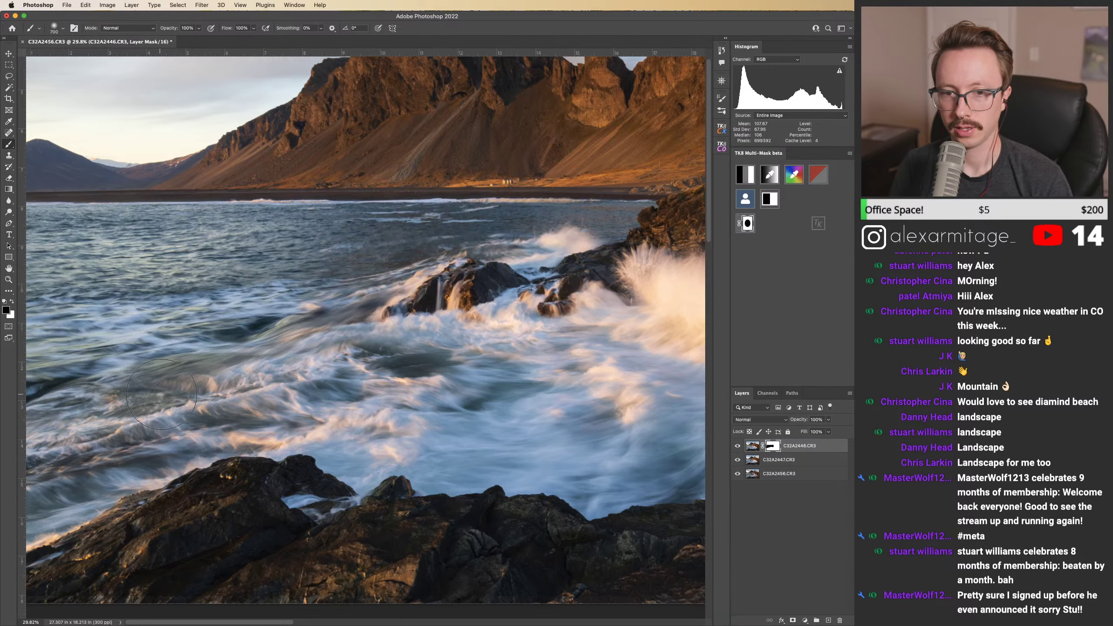
Step: Paint white on C32A2446's mask to restore its cresting wave above the foreground rocks near the photo's left edge
key("z")
left_click_drag(147, 384, 461, 331)
scroll(467, 336, "down", 2)
key("b")
key("x")
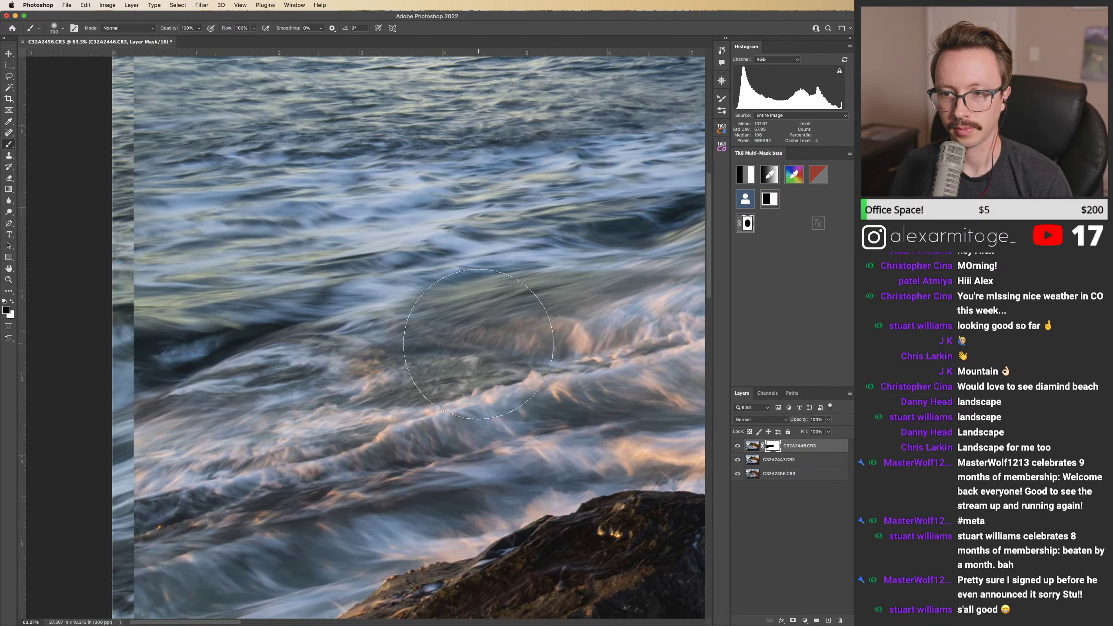
mouse_move(414, 373)
left_mouse_down()
mouse_move(333, 362)
mouse_move(219, 376)
left_mouse_up()
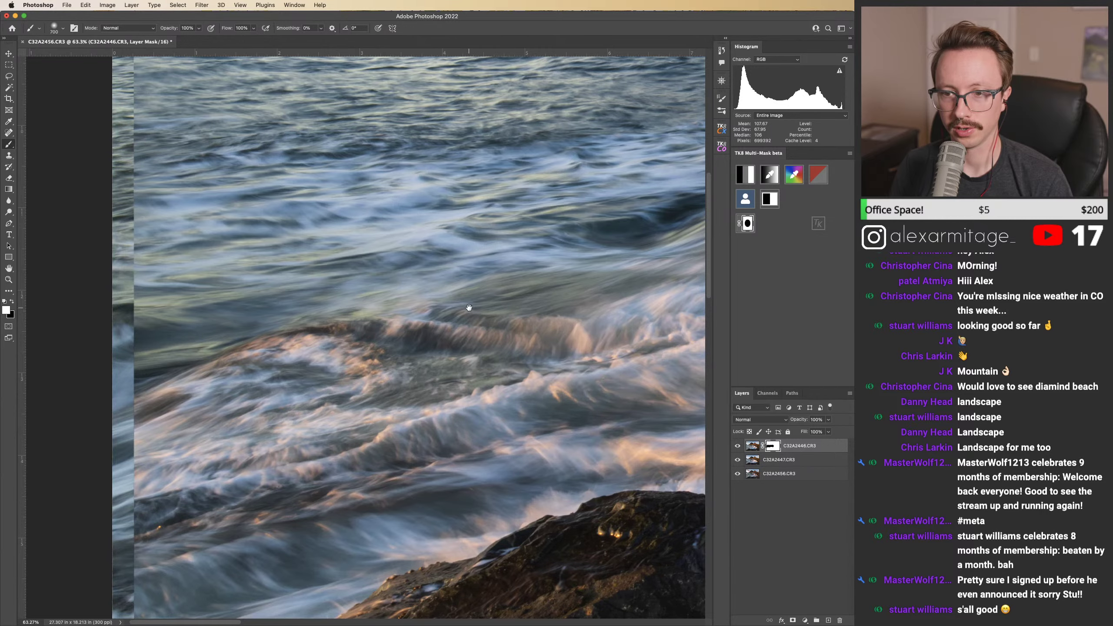
Step: Hide C32A2446 and inspect its mask coverage over the sea and mid-water rocks with the red mask overlay
left_click_drag(504, 367, 290, 383)
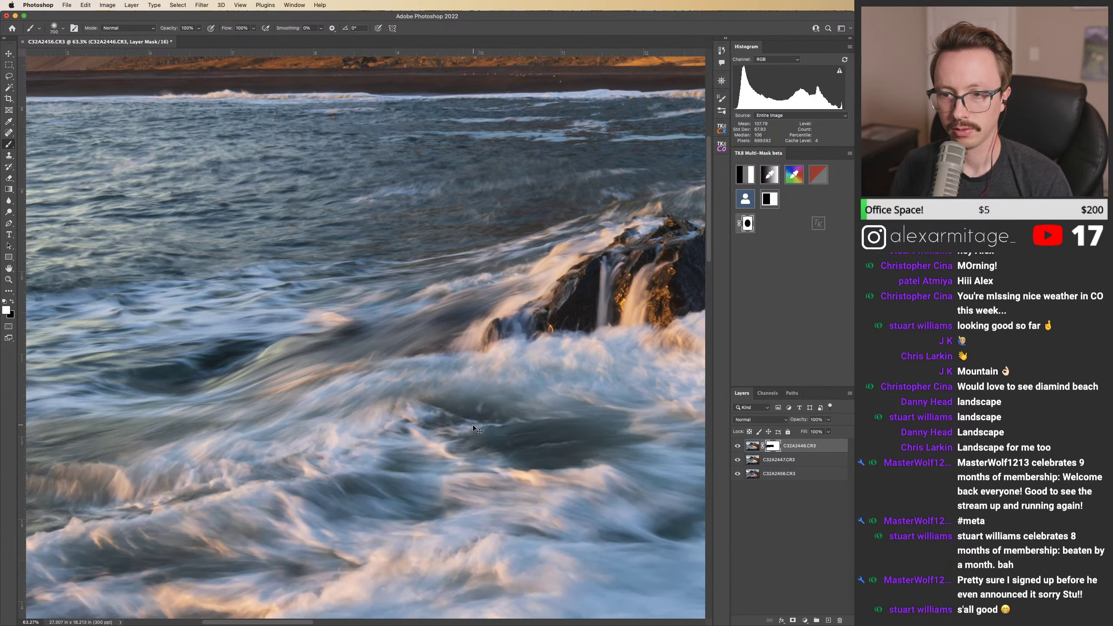
key("super+comma")
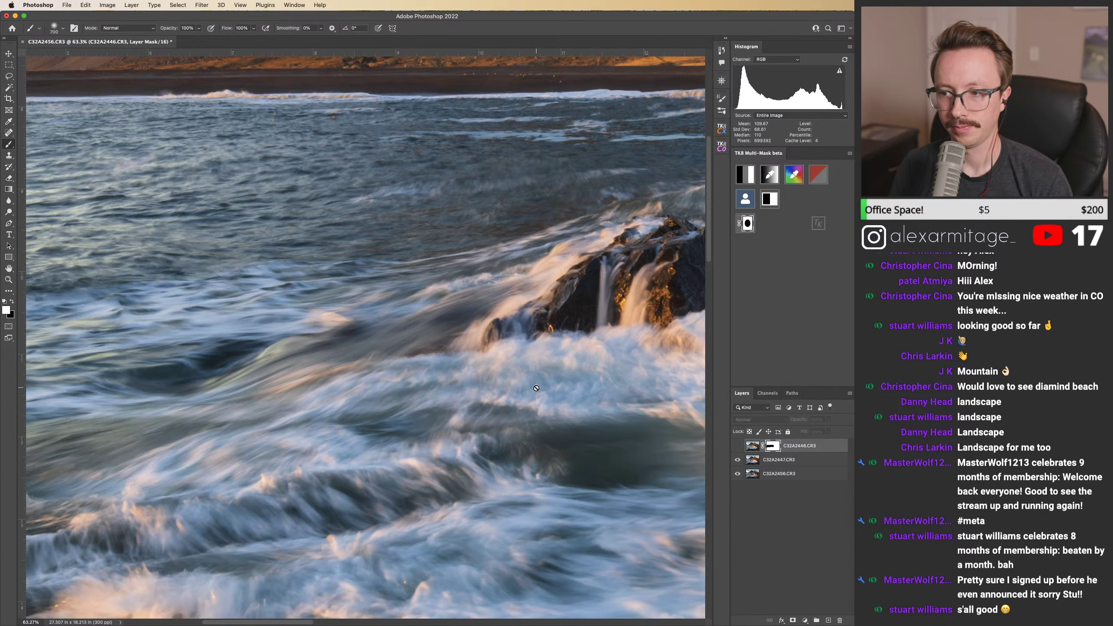
key("backslash")
key("x")
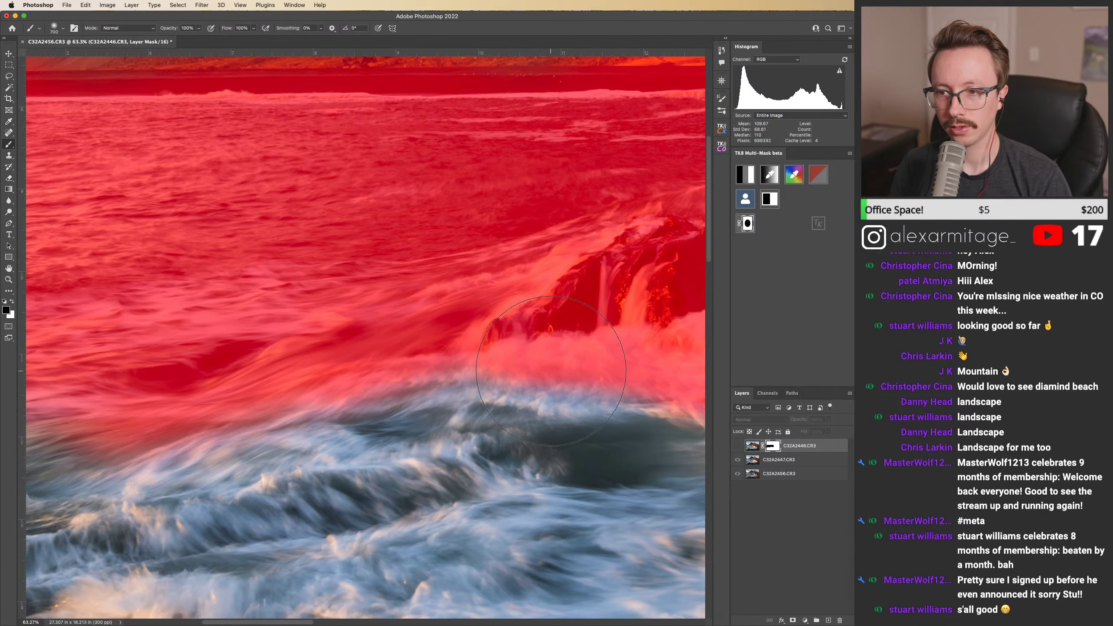
key("z")
scroll(569, 360, "down", 5)
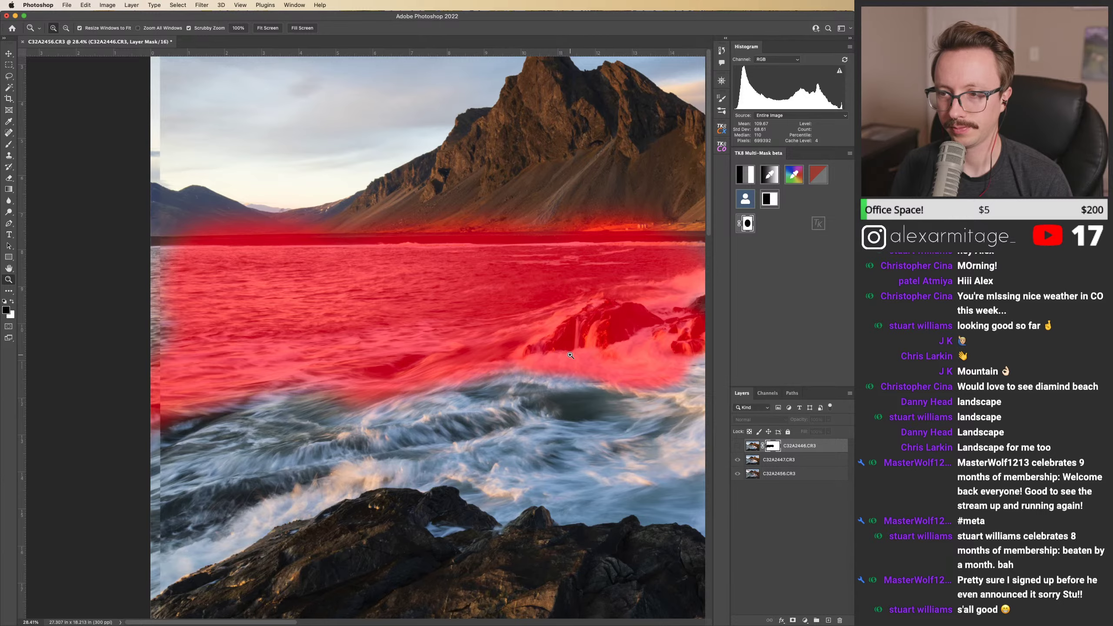
left_click_drag(570, 355, 438, 380)
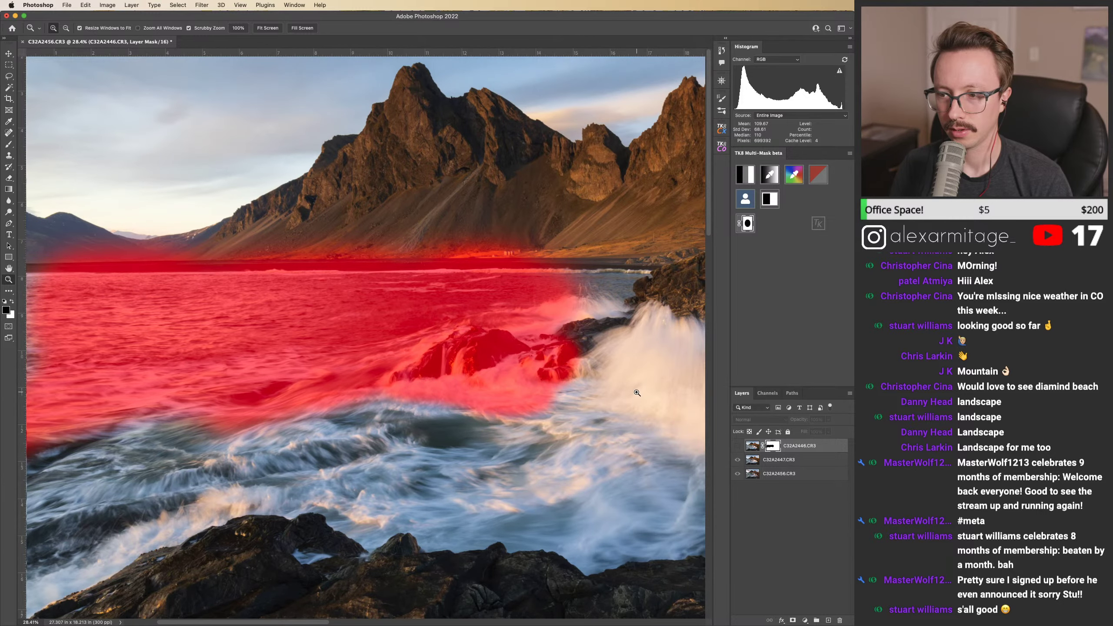
key("backslash")
key("x")
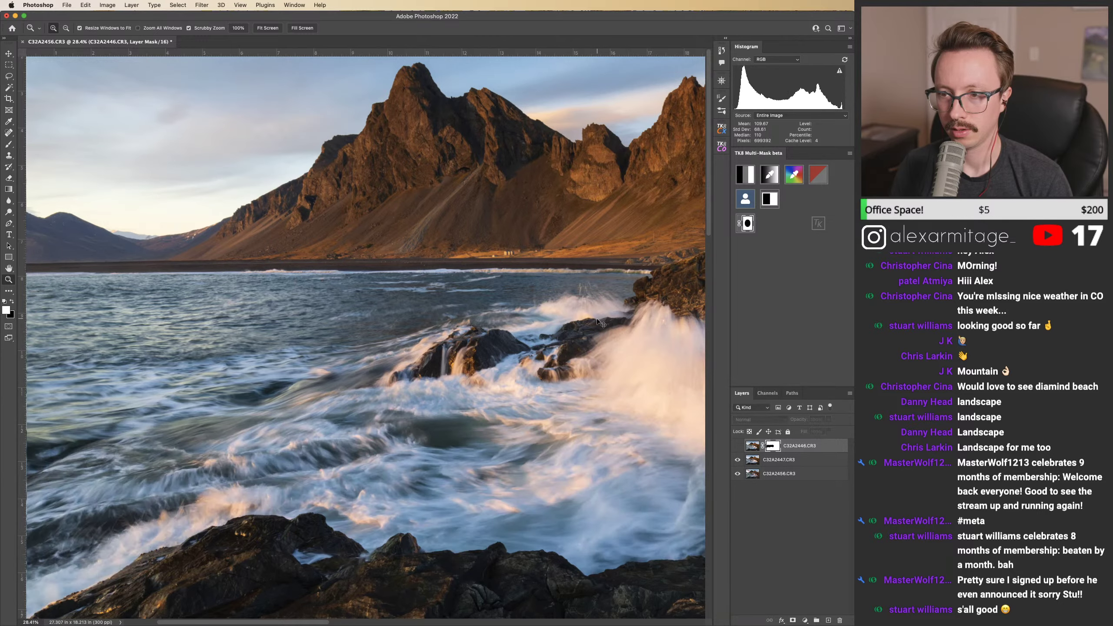
Step: With a smaller brush, mask out C32A2446's water beside the background splash and compare it with the mask enabled and disabled
mouse_move(601, 309)
left_mouse_down()
mouse_move(649, 311)
mouse_move(556, 327)
mouse_move(550, 298)
left_mouse_up()
key("b")
key("bracketleft")
key("bracketleft")
key("bracketleft")
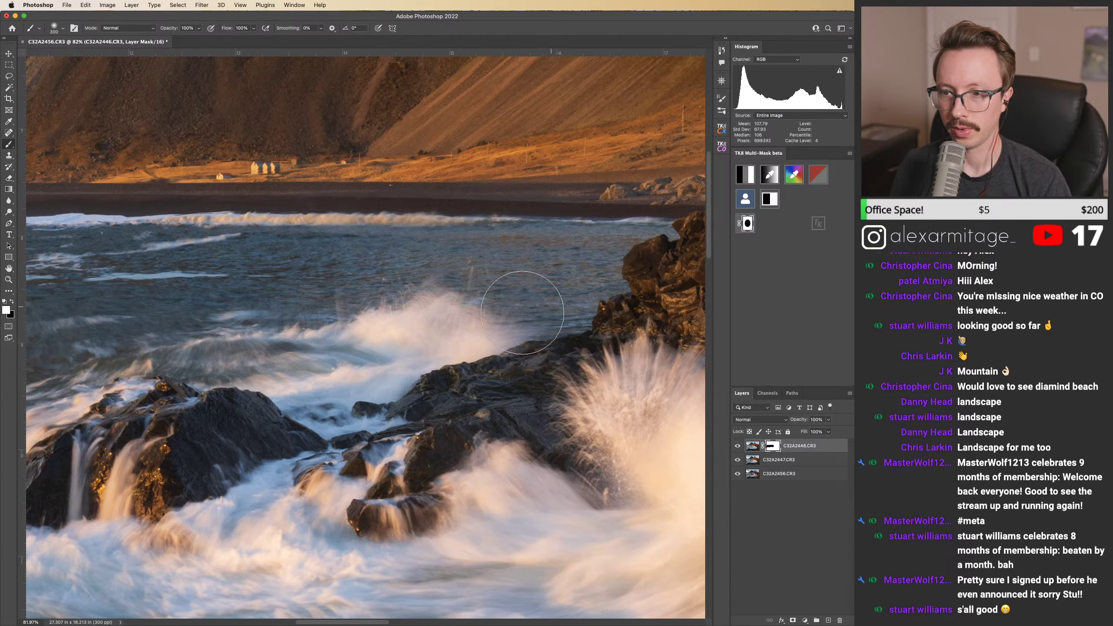
key("x")
mouse_move(565, 315)
left_mouse_down()
mouse_move(491, 328)
mouse_move(510, 311)
mouse_move(450, 308)
mouse_move(538, 294)
mouse_move(416, 300)
mouse_move(565, 285)
mouse_move(382, 303)
mouse_move(511, 313)
left_mouse_up()
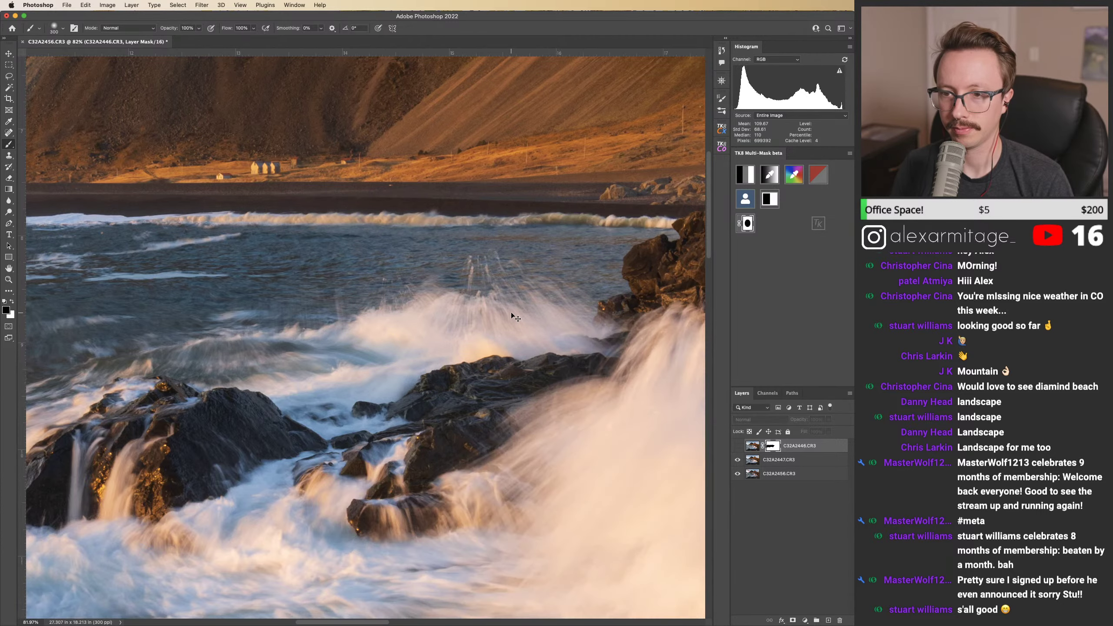
key("shift+backslash")
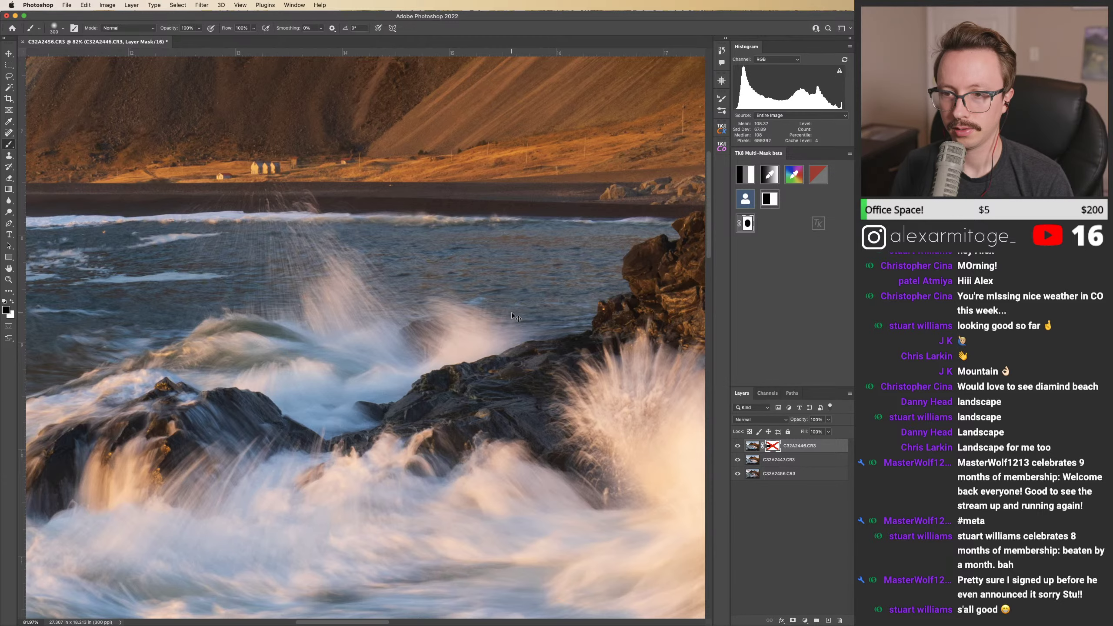
key("z")
left_click_drag(511, 310, 488, 315)
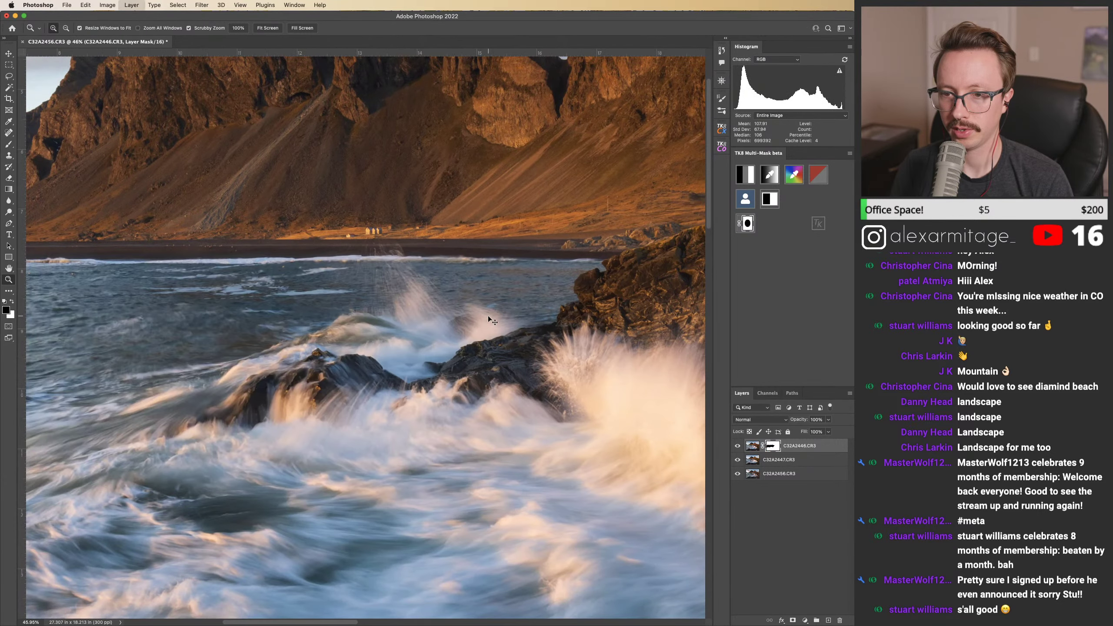
key("shift+backslash")
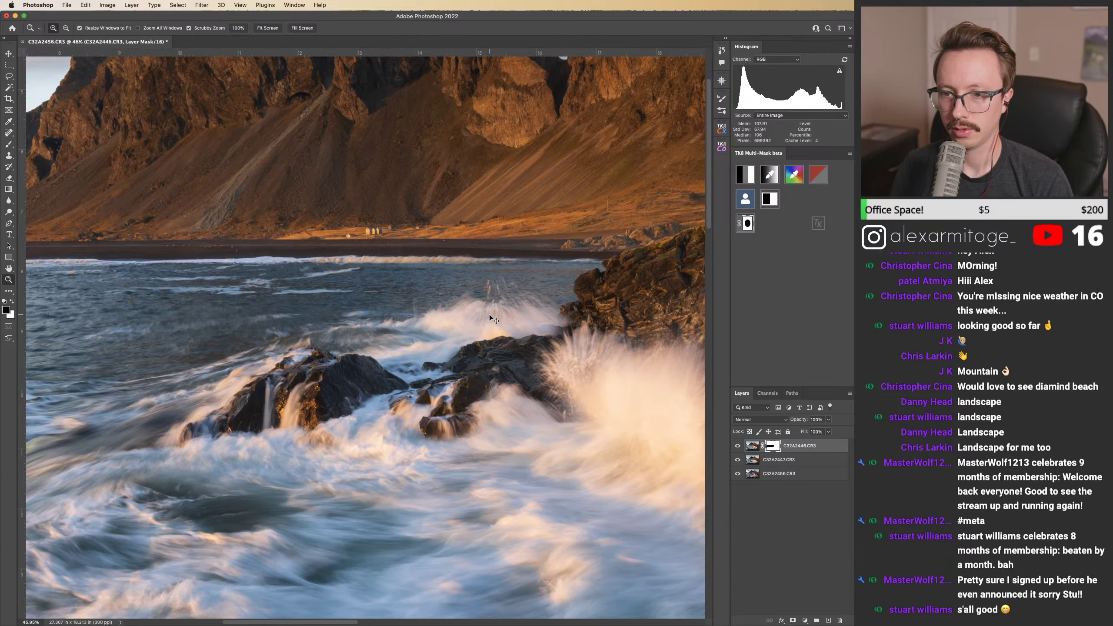
key("shift+backslash")
key("shift+backslash")
Step: Compare the white water below the mid-water rocks in C32A2446 and C32A2447 by toggling C32A2446's visibility
left_click_drag(426, 380, 518, 296)
key("super+comma")
key("super+comma")
key("super+comma")
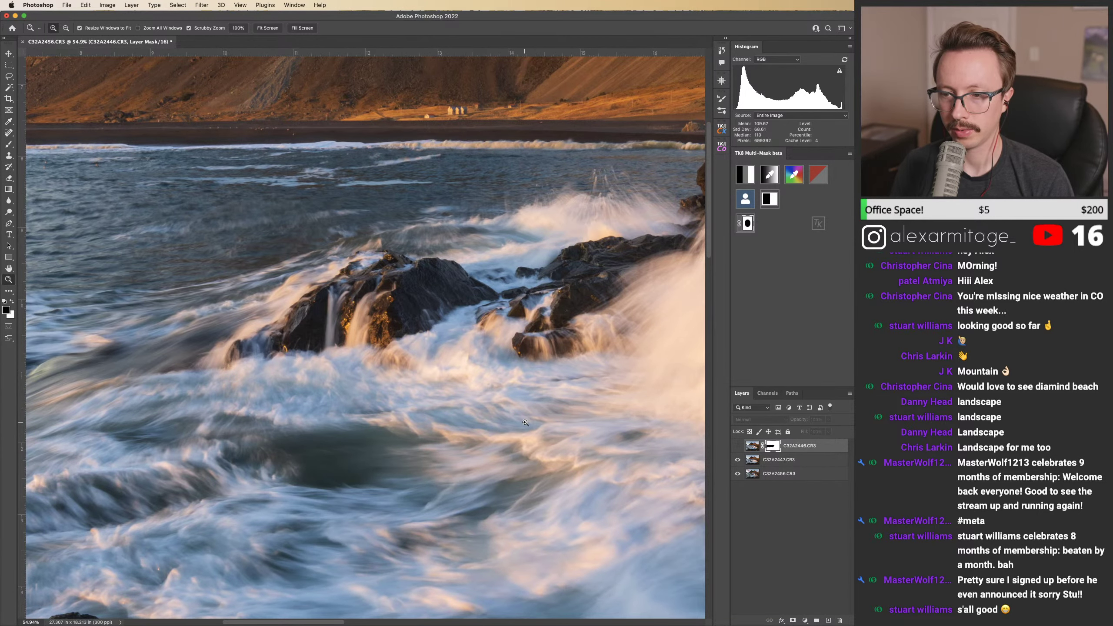
key("super+comma")
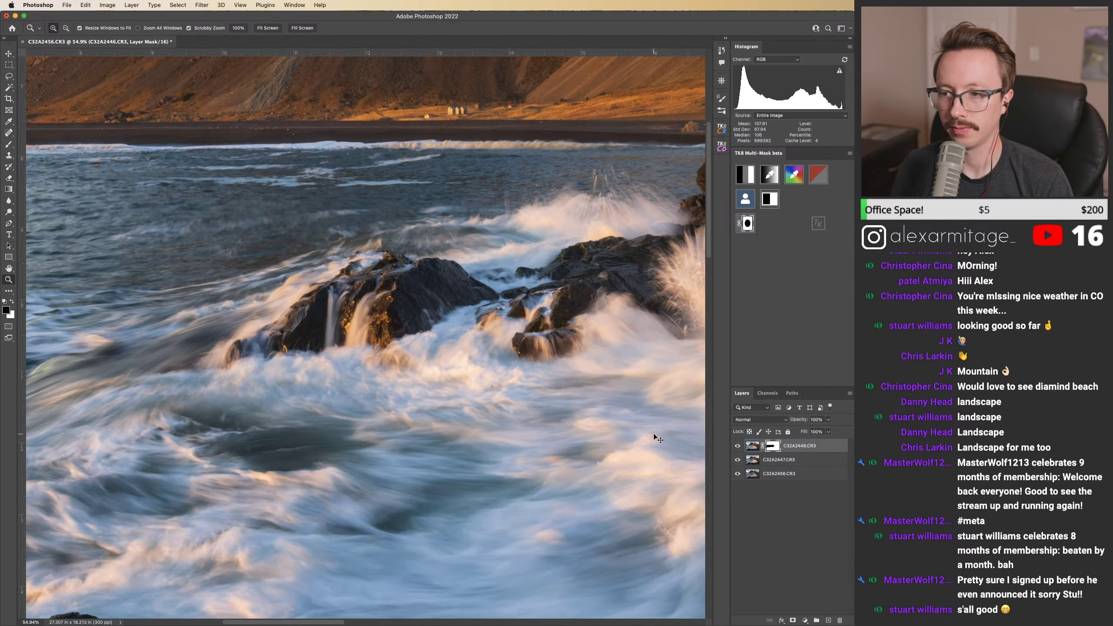
key("super+comma")
key("super+comma")
key("super+comma")
key("super+comma")
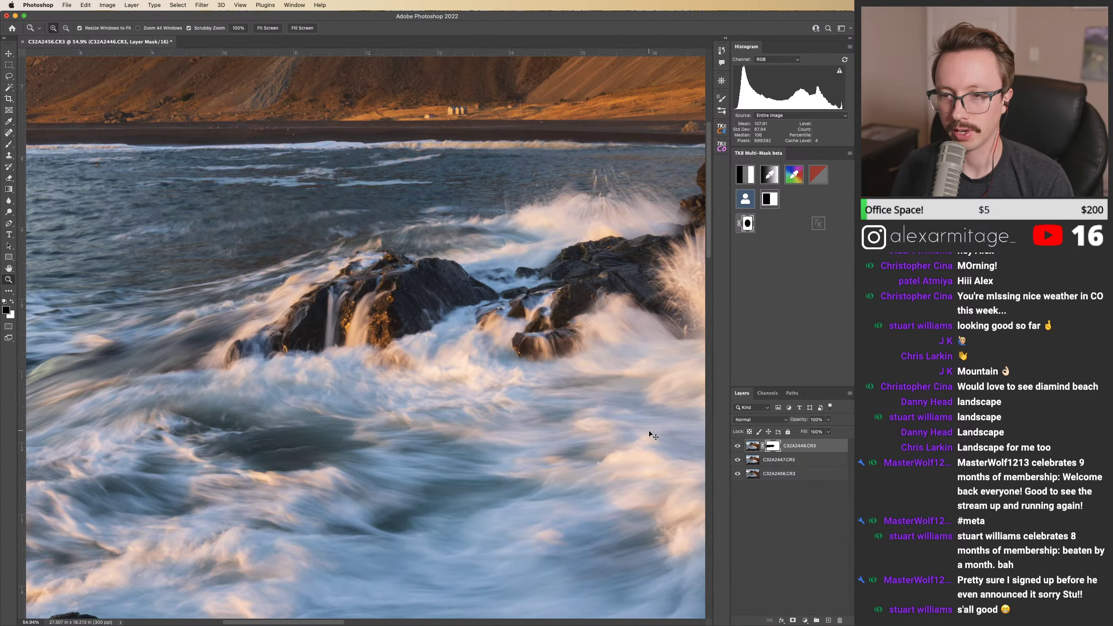
key("super+comma")
key("super+comma")
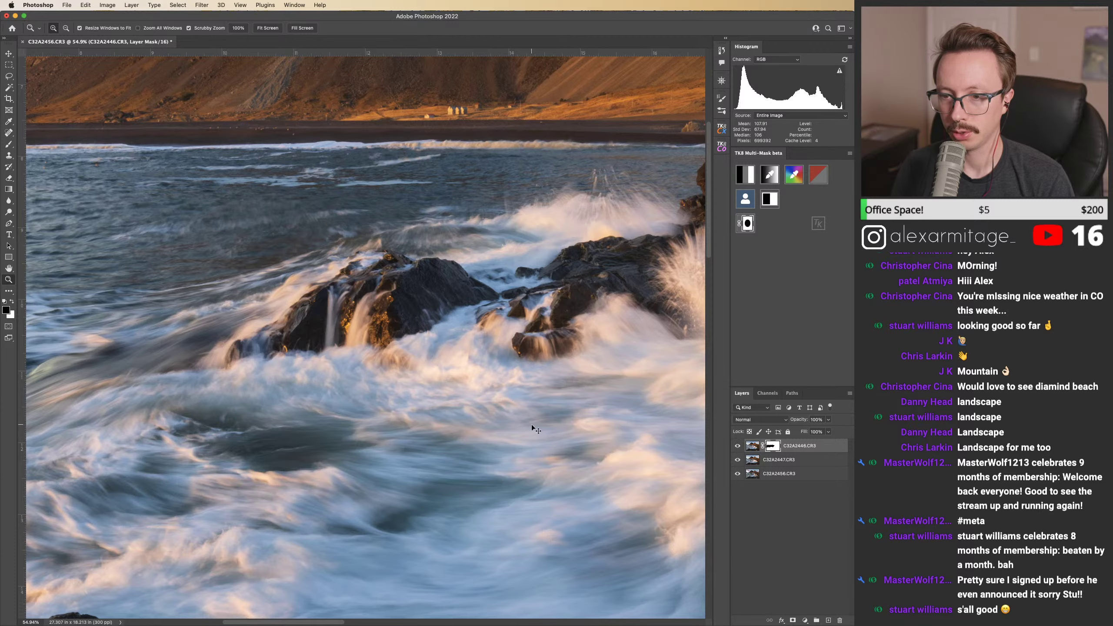
key("super+comma")
key("super+comma")
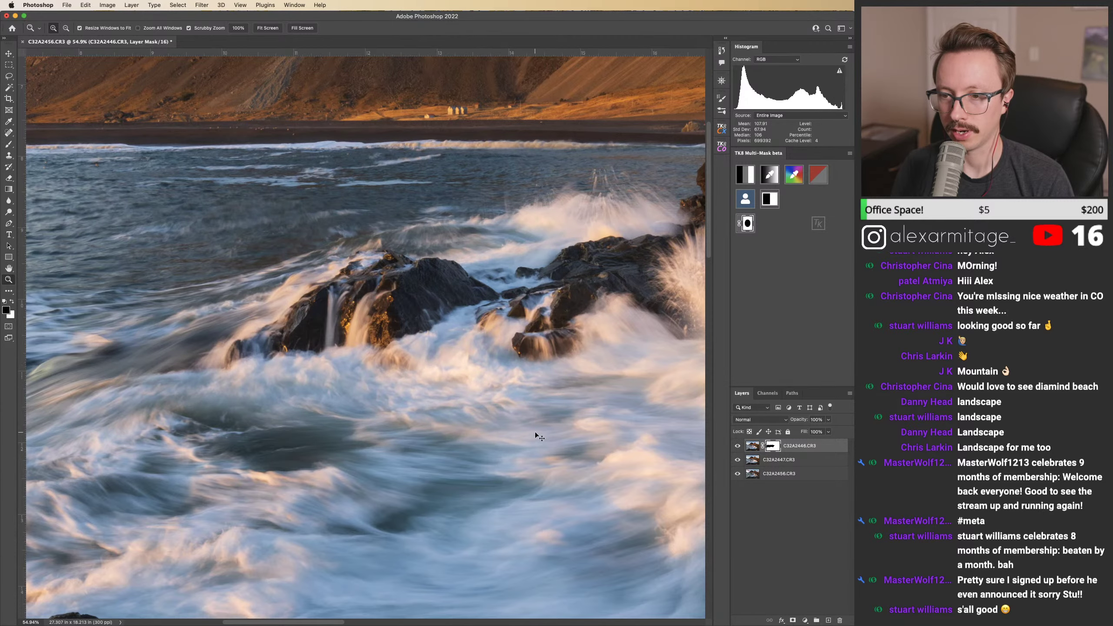
Step: Set the brush to 50% opacity and compare the water between the mid-water and foreground rocks with C32A2446 shown and hidden
scroll(557, 412, "up", 3)
key("b")
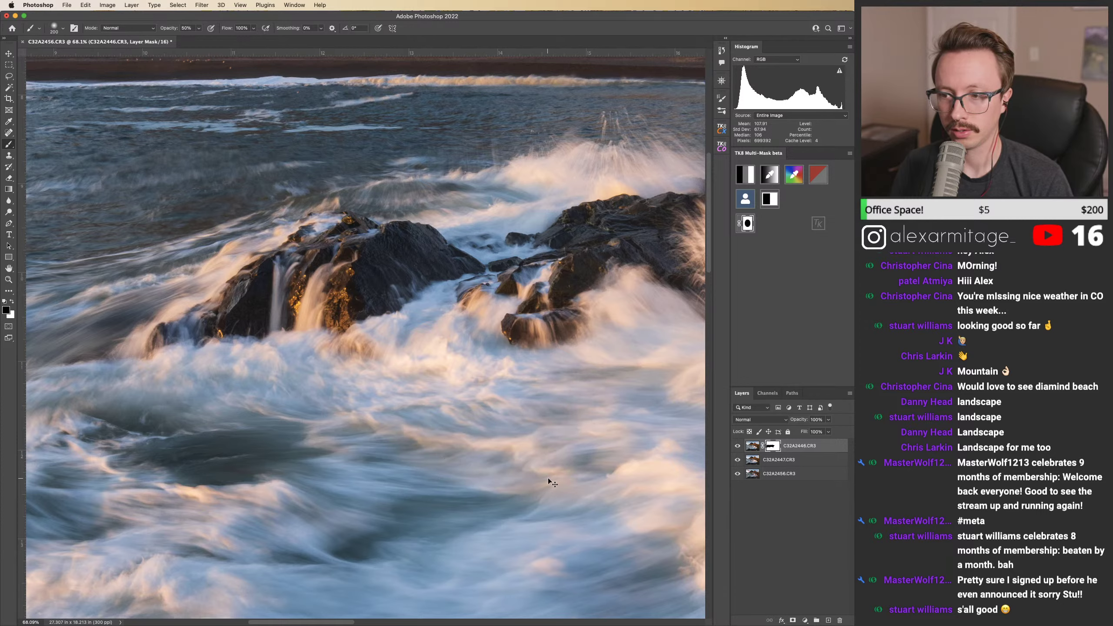
key("super+comma")
key("super+comma")
scroll(556, 478, "down", 5)
scroll(556, 478, "right", 3)
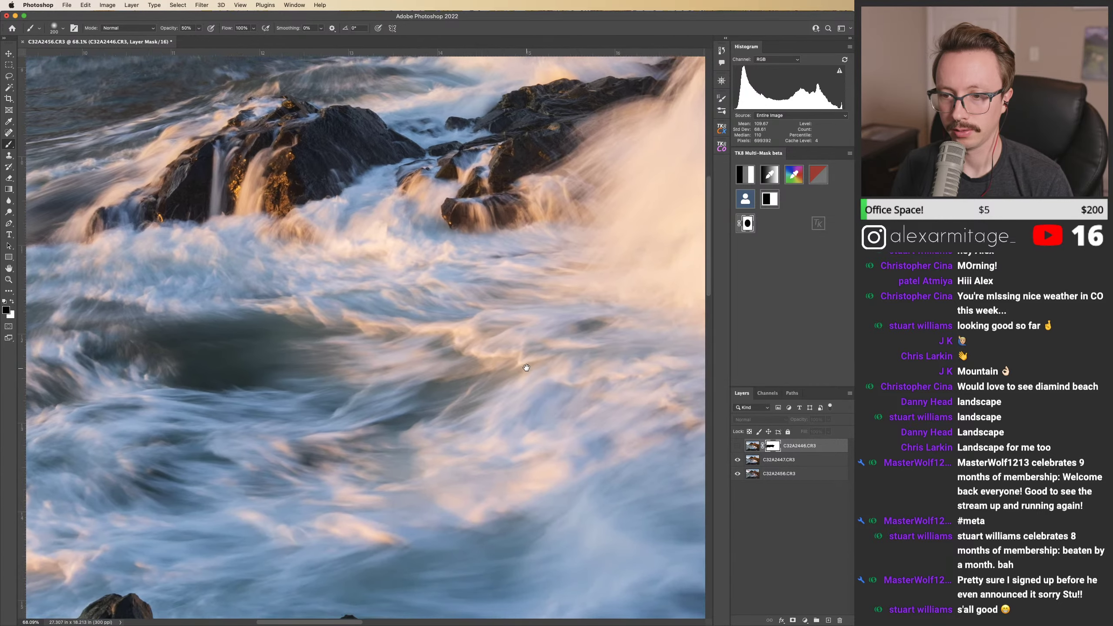
key("super+comma")
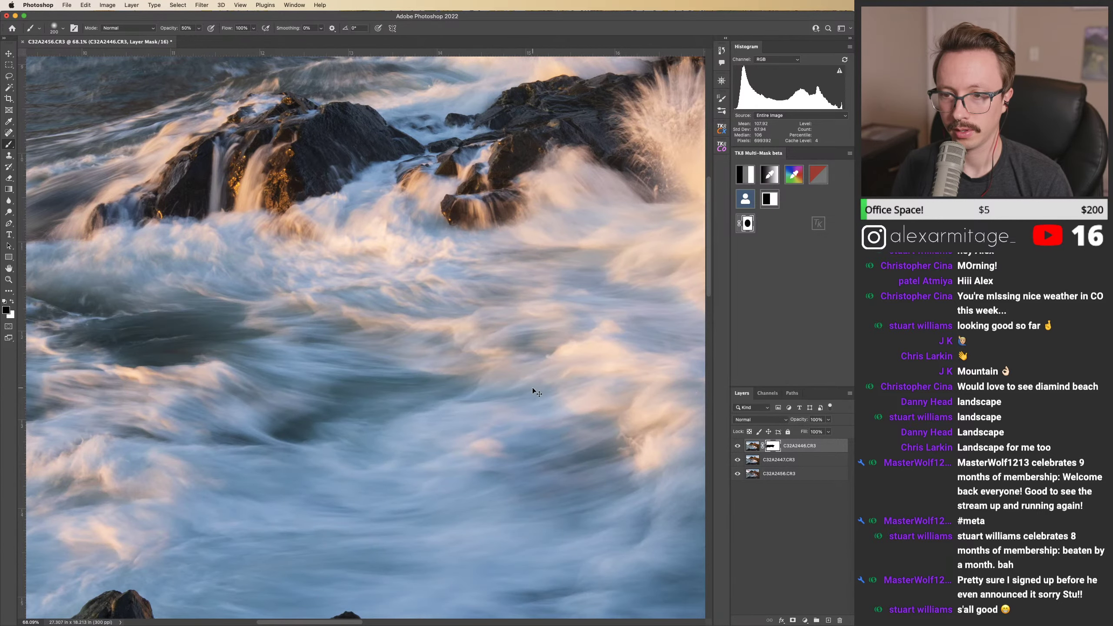
key("super+comma")
key("super+comma")
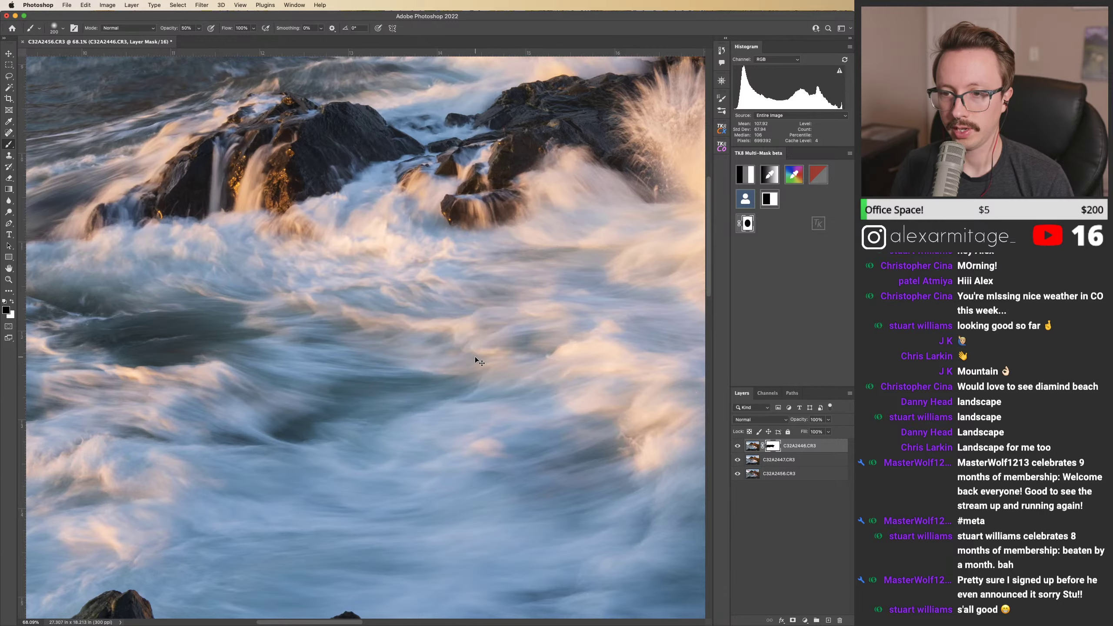
Step: Examine the overall blend of rocks, large splash and water with C32A2446 and its mask toggled
key("super+comma")
key("z")
scroll(535, 375, "down", 3)
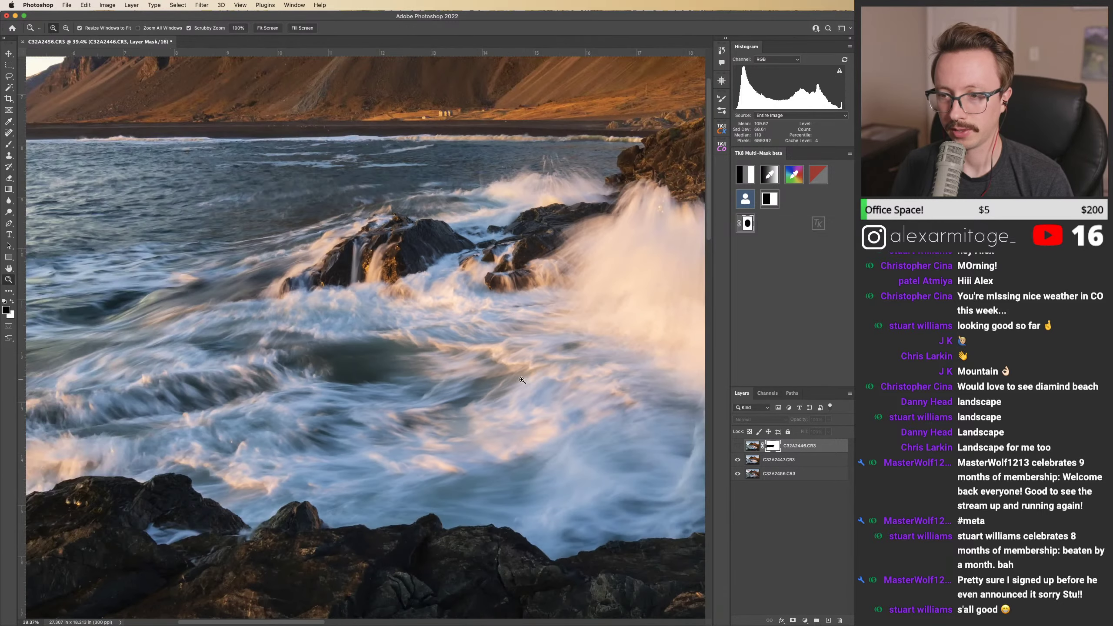
left_click_drag(536, 376, 495, 385)
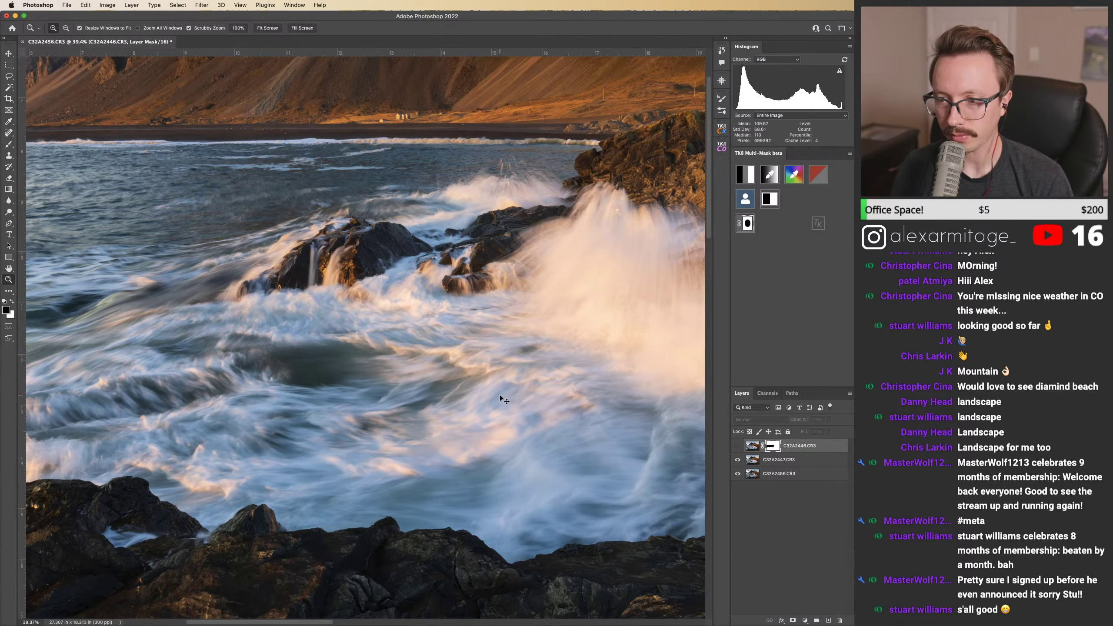
key("super+comma")
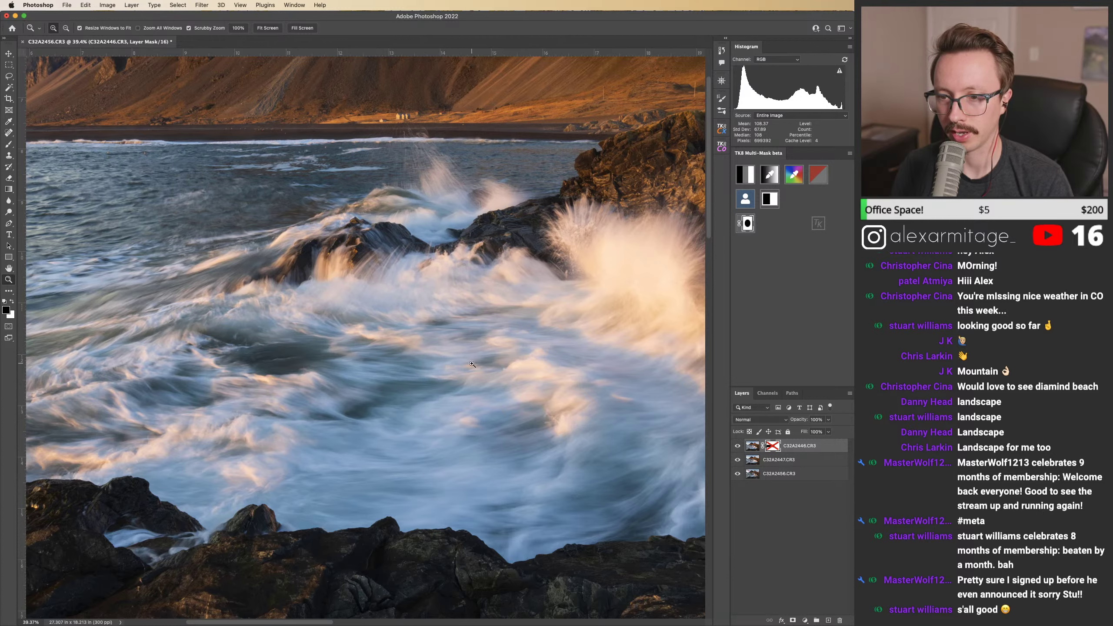
key("super+comma")
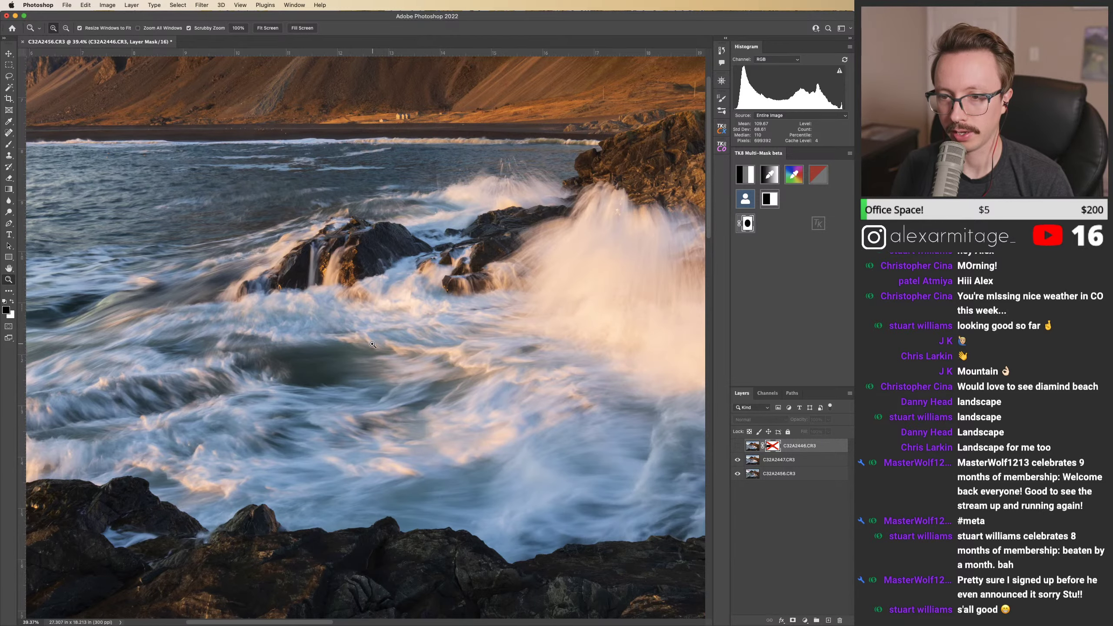
key("super+comma")
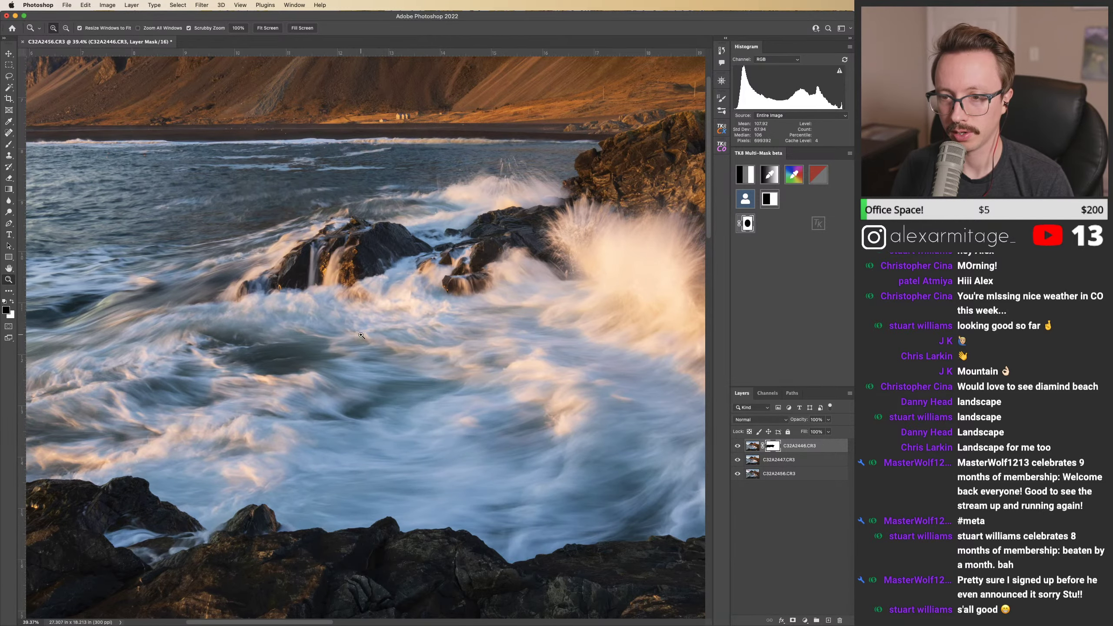
Step: Compare the water just below the mid-water rocks with C32A2446's mask enabled and disabled
key("b")
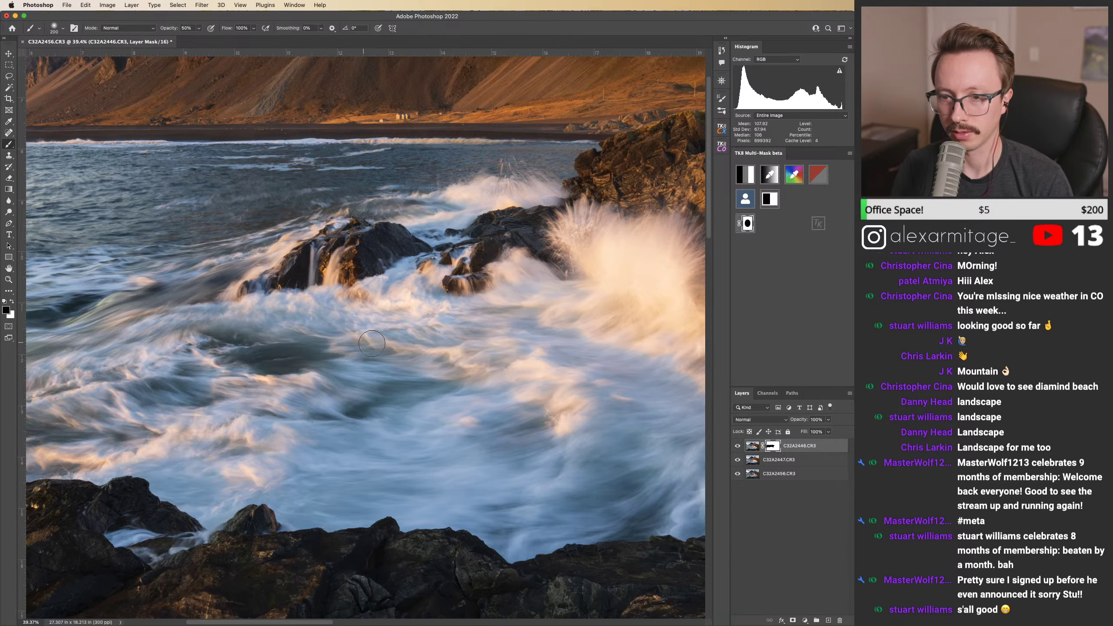
left_click_drag(395, 348, 475, 353)
key("b")
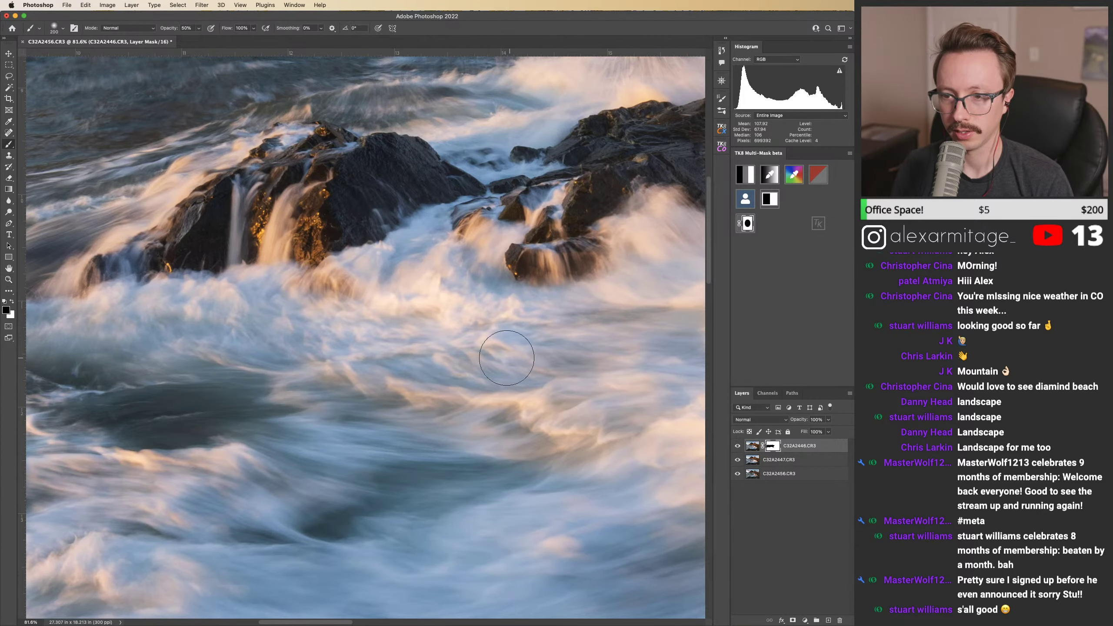
key("shift+backslash")
key("shift+backslash")
key("shift+backslash")
key("shift+backslash")
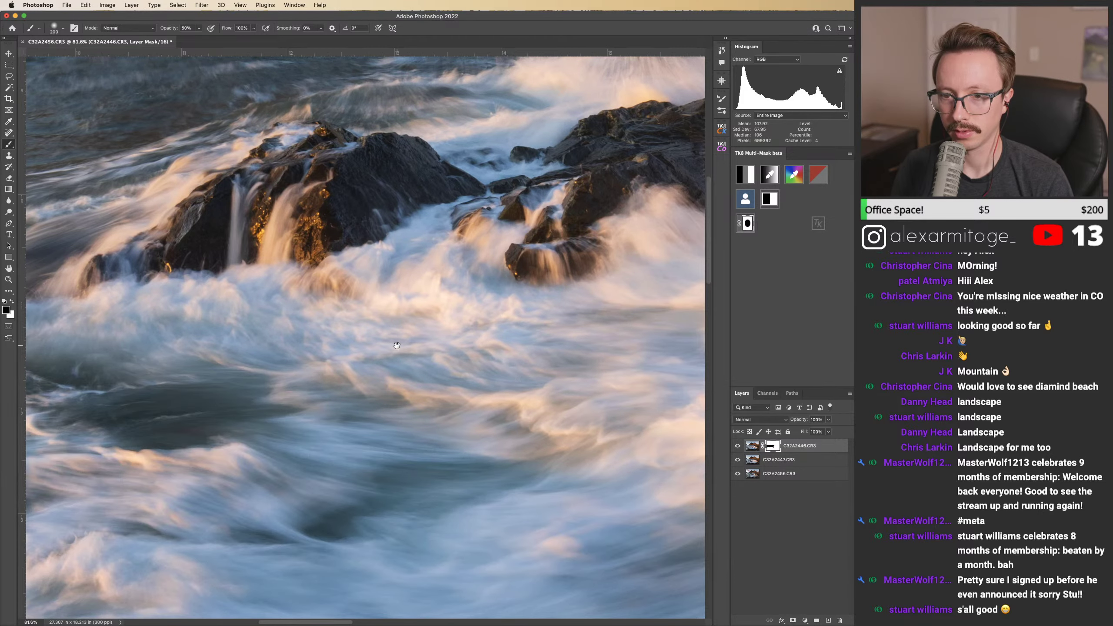
scroll(535, 368, "left", 5)
key("shift+backslash")
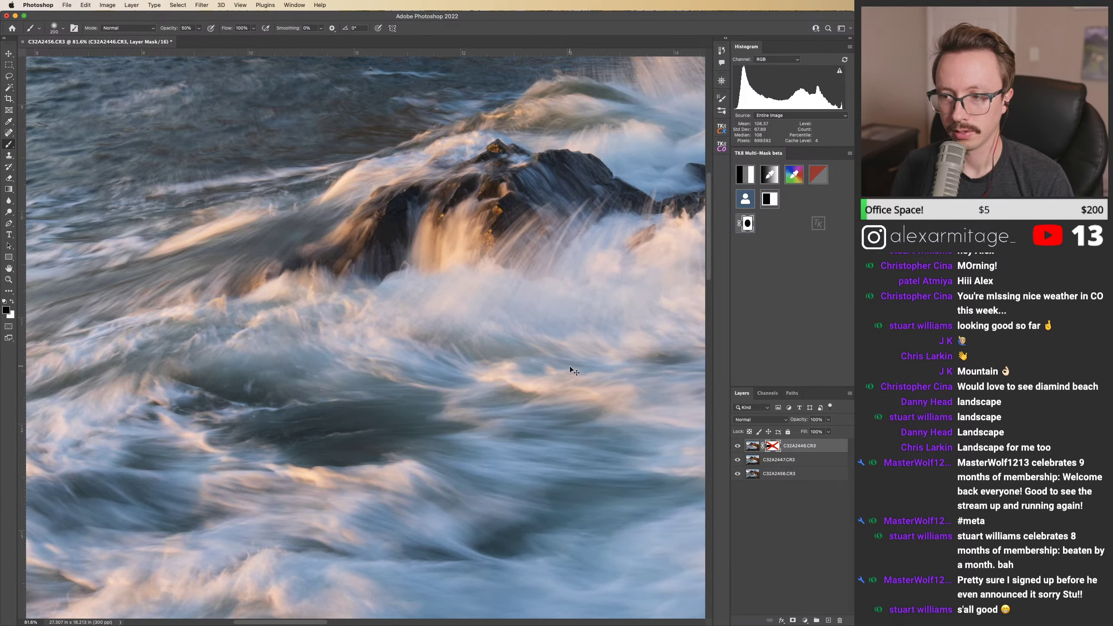
key("shift+backslash")
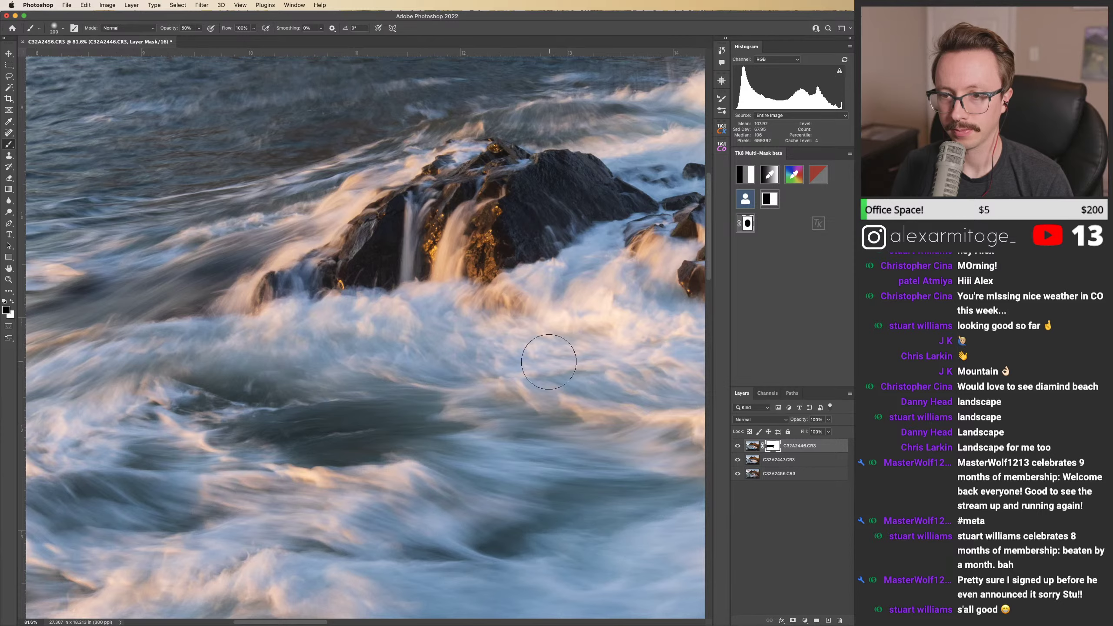
Step: Paint black at 50% opacity on C32A2446's mask over the foamy water below the left mid-water rock, and compare the masked result
left_click_drag(521, 344, 624, 354)
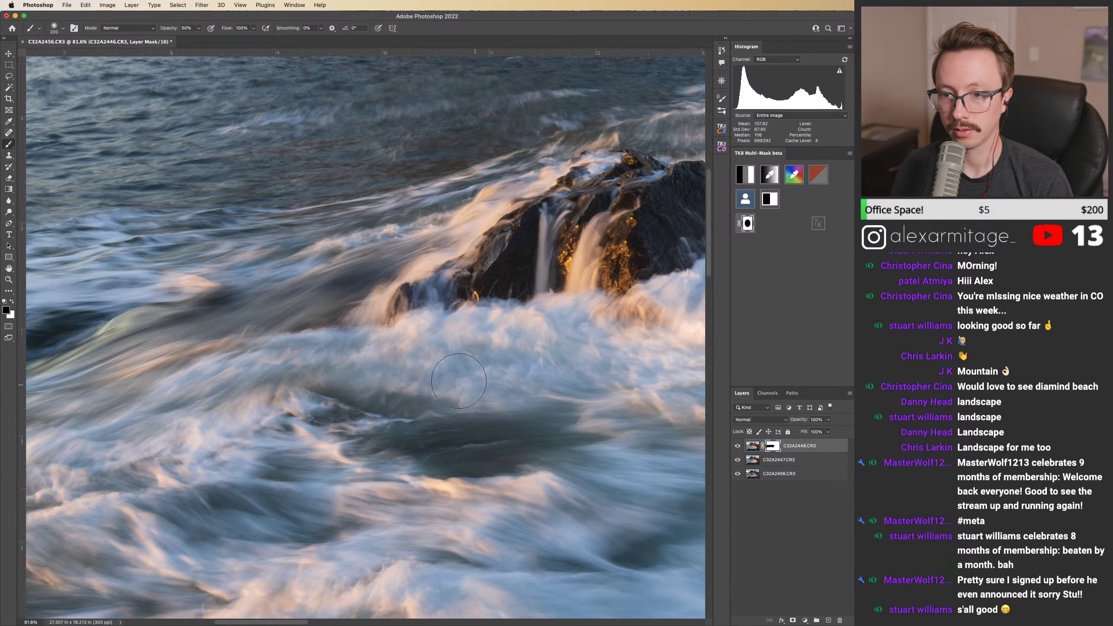
mouse_move(460, 382)
left_mouse_down()
mouse_move(420, 374)
mouse_move(561, 381)
mouse_move(379, 374)
mouse_move(554, 385)
mouse_move(374, 386)
mouse_move(497, 382)
mouse_move(339, 365)
mouse_move(512, 392)
mouse_move(529, 435)
left_mouse_up()
key("x")
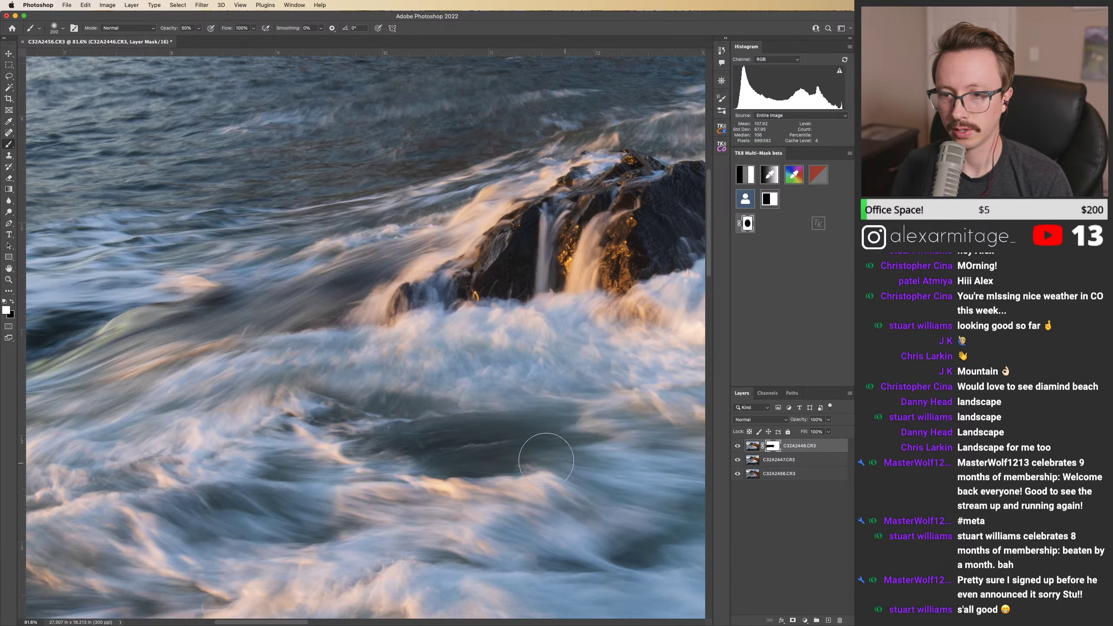
scroll(543, 438, "left", 6)
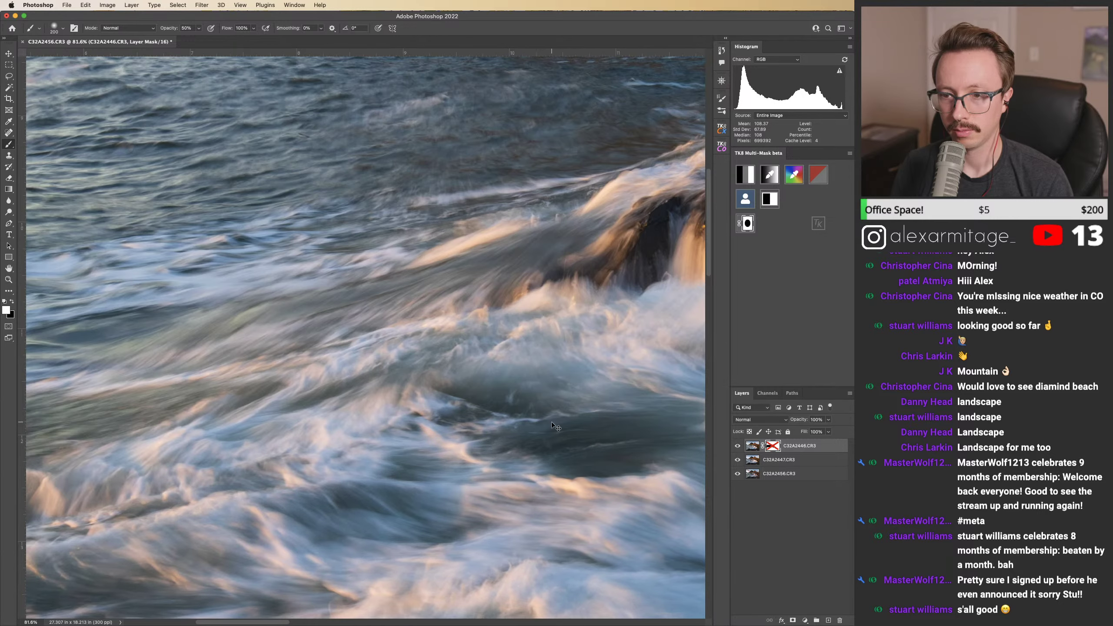
key("super+z")
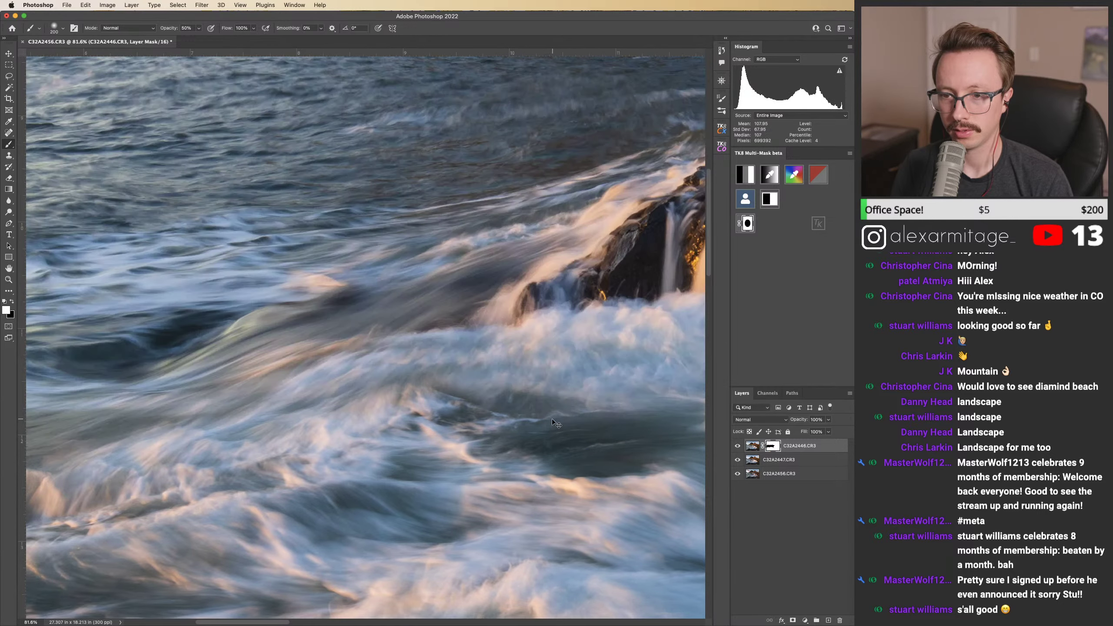
key("super+comma")
key("super+comma")
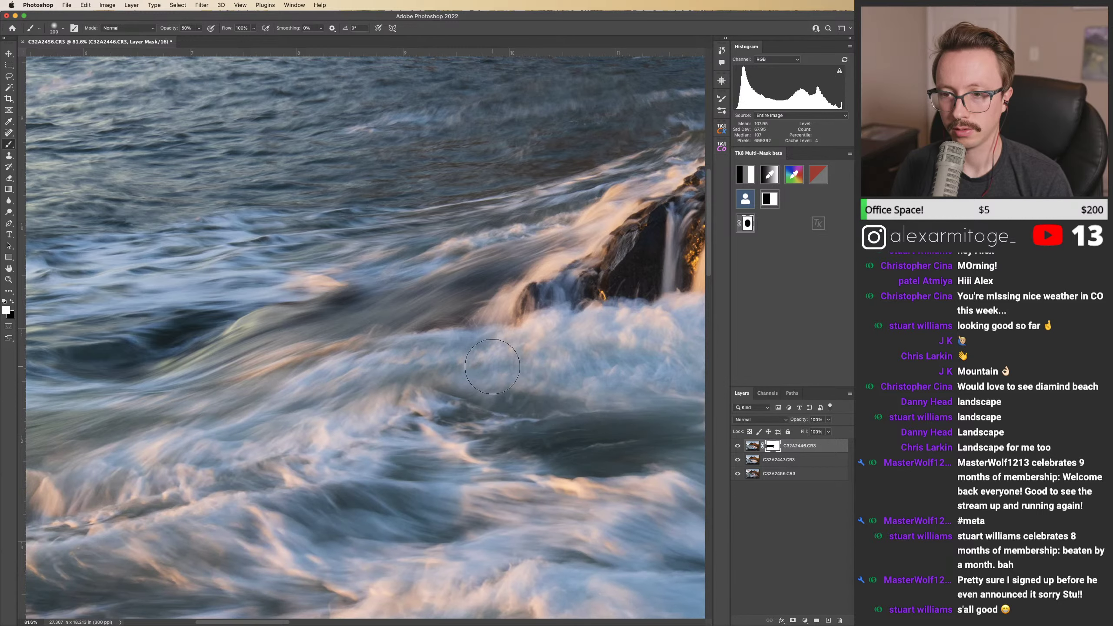
Step: Touch up C32A2446's mask in white at 50% opacity over the water beside the left mid-water rock, and check it with the mask toggled
mouse_move(493, 364)
left_mouse_down()
mouse_move(394, 370)
mouse_move(319, 401)
mouse_move(491, 364)
left_mouse_up()
key("x")
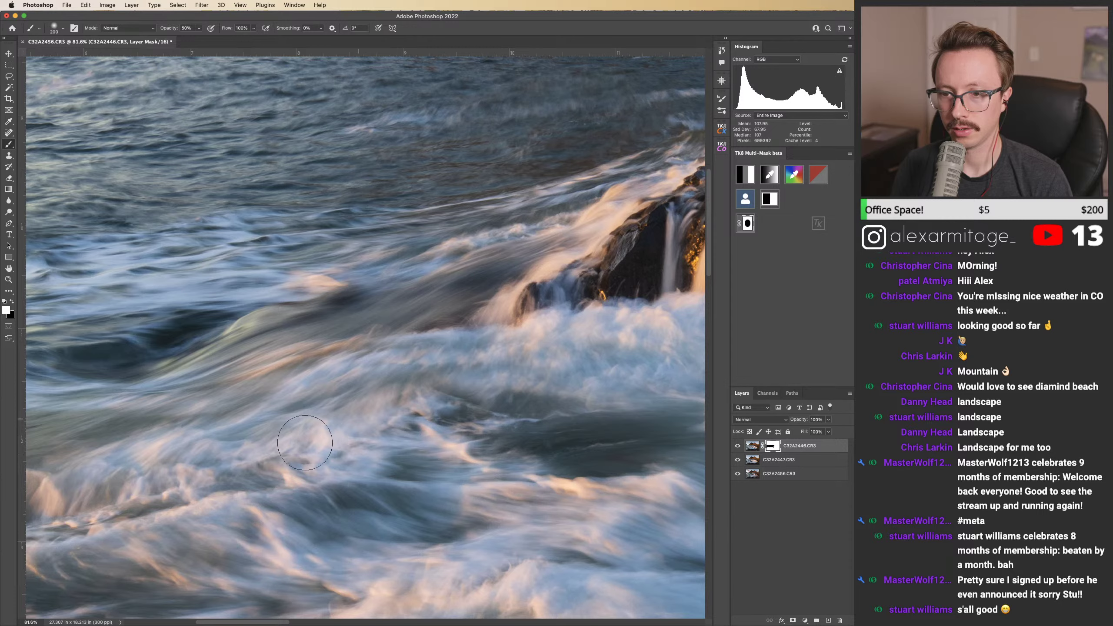
key("x")
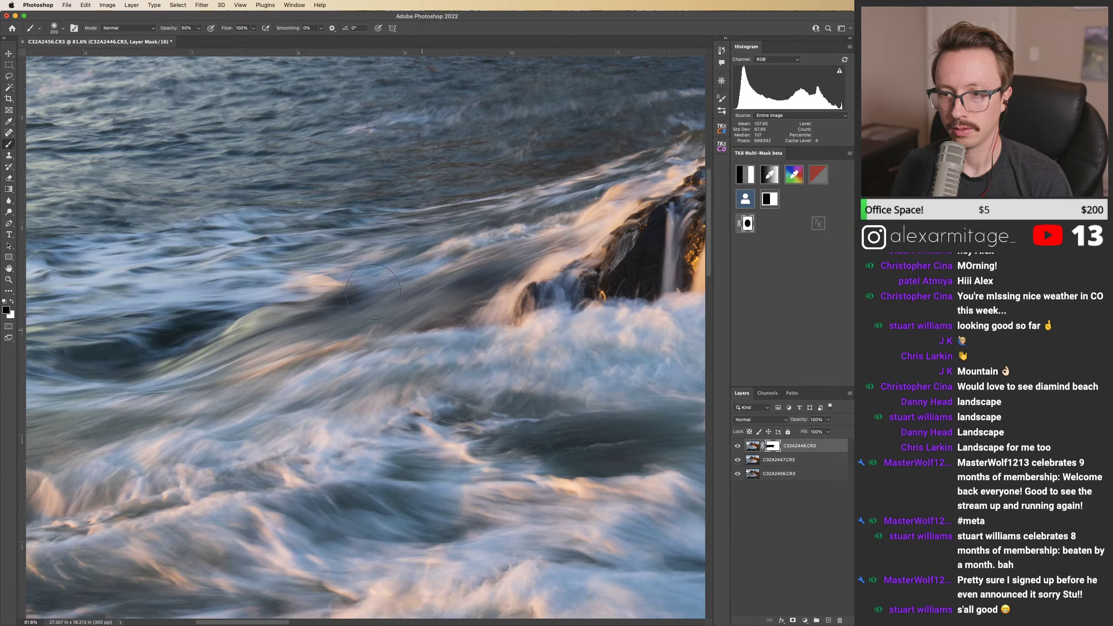
left_click(63, 29)
left_click(63, 29)
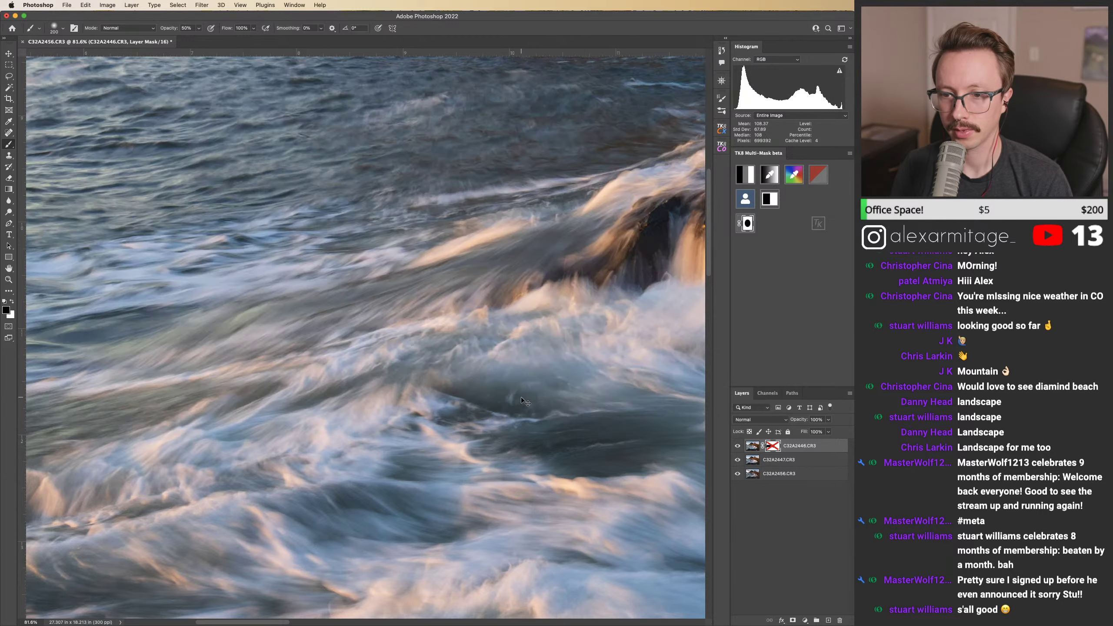
Step: Inspect the mid-water rocks and the neighbouring splash up close with C32A2446 shown and hidden
left_click_drag(562, 385, 387, 439)
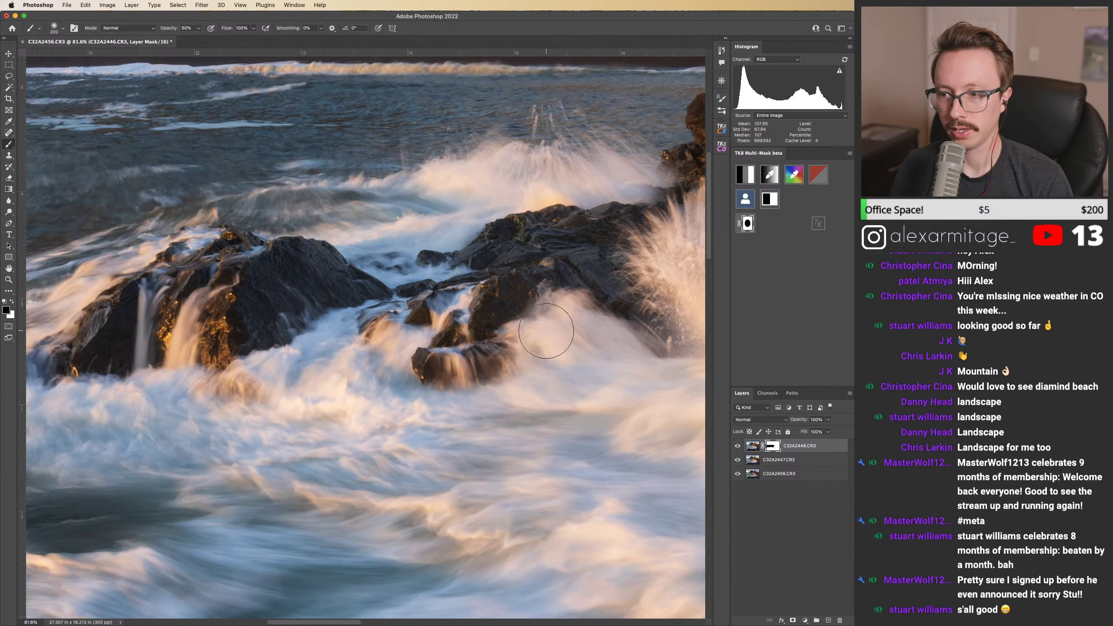
left_click_drag(540, 335, 460, 353)
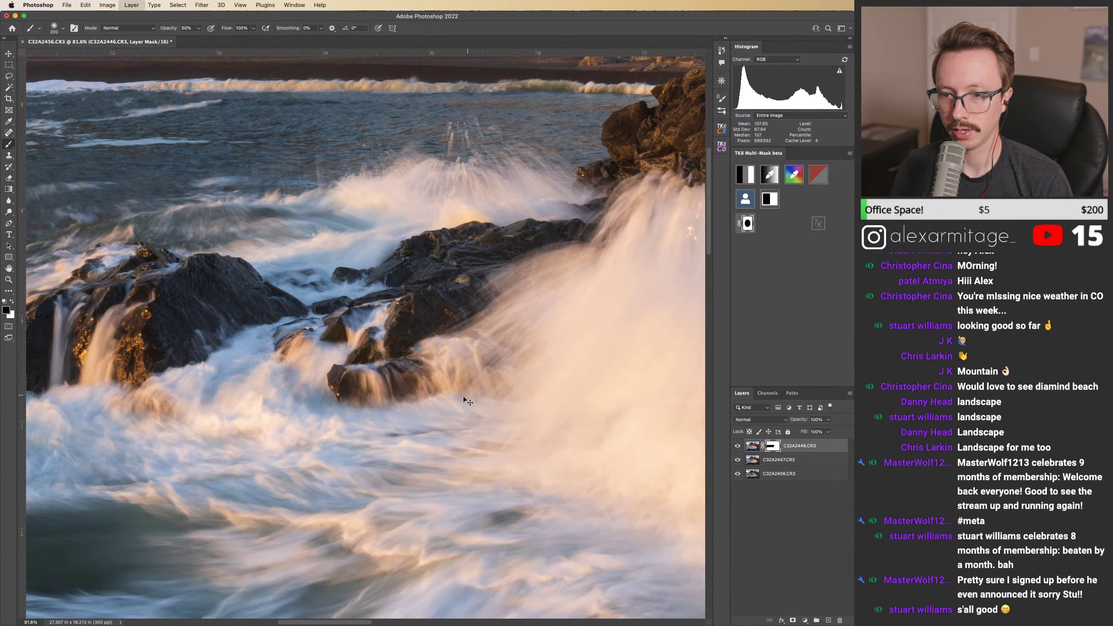
left_click_drag(422, 438, 519, 347)
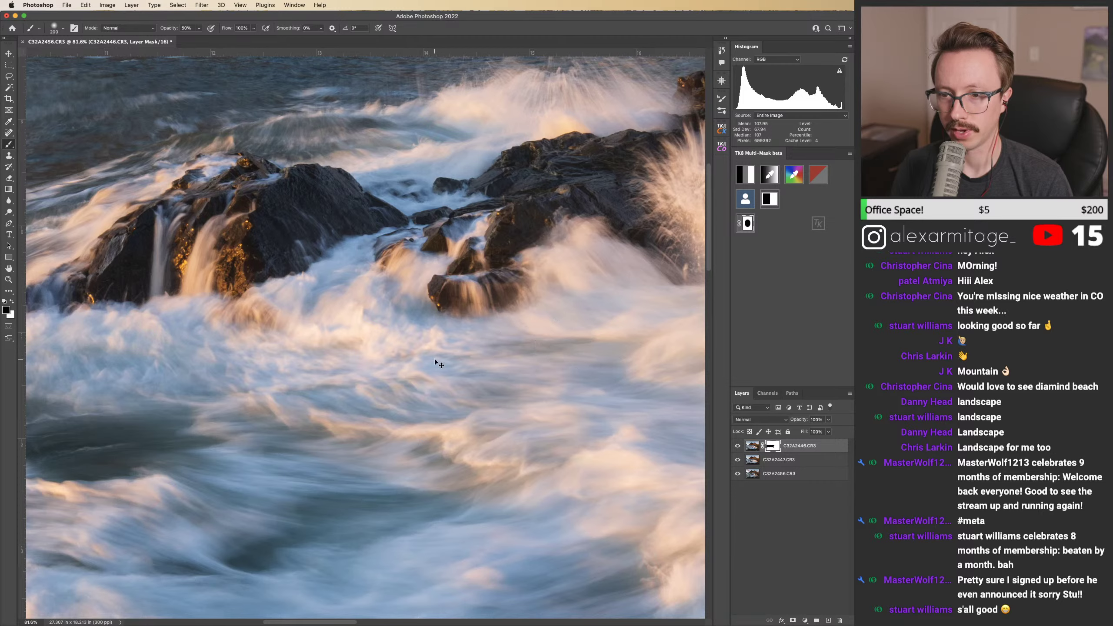
left_click_drag(556, 387, 509, 274)
key("z")
Step: Examine the blend across the wider scene, from the open water to the foreground rocks, with C32A2446 and its mask toggled
key("super+0")
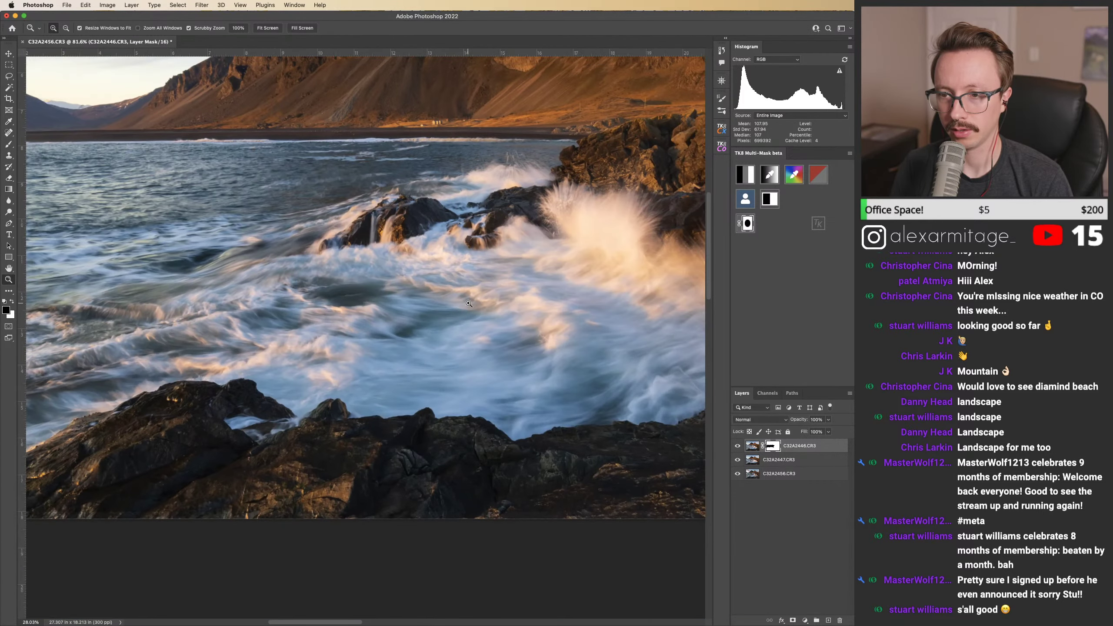
key("super+comma")
key("super+comma")
key("super+comma")
key("super+comma")
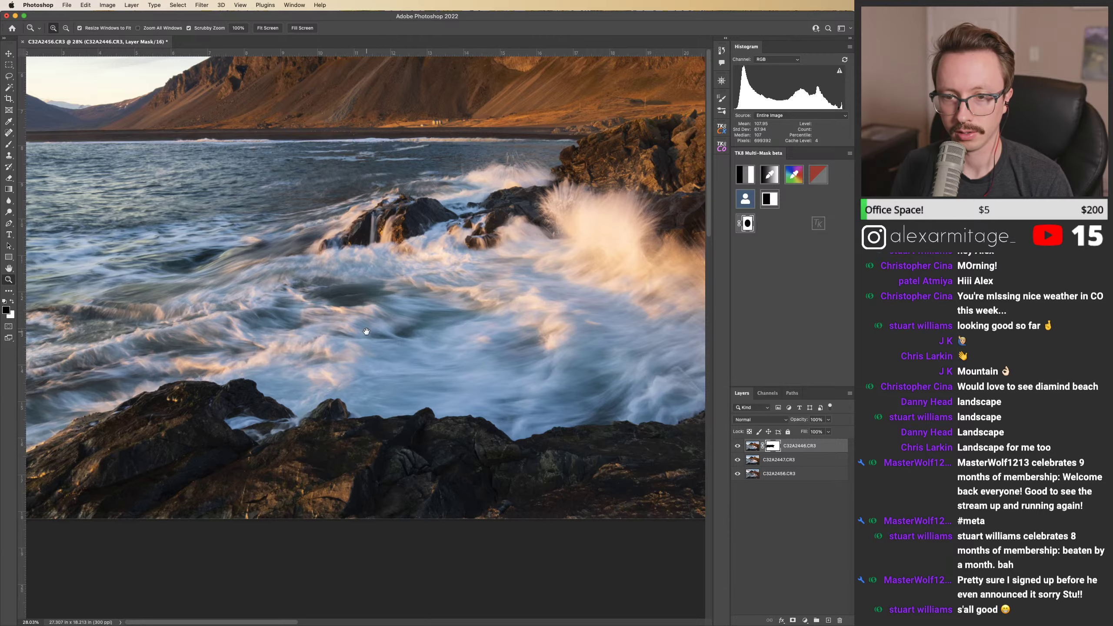
scroll(447, 296, "left", 5)
key("super+backslash")
key("super+backslash")
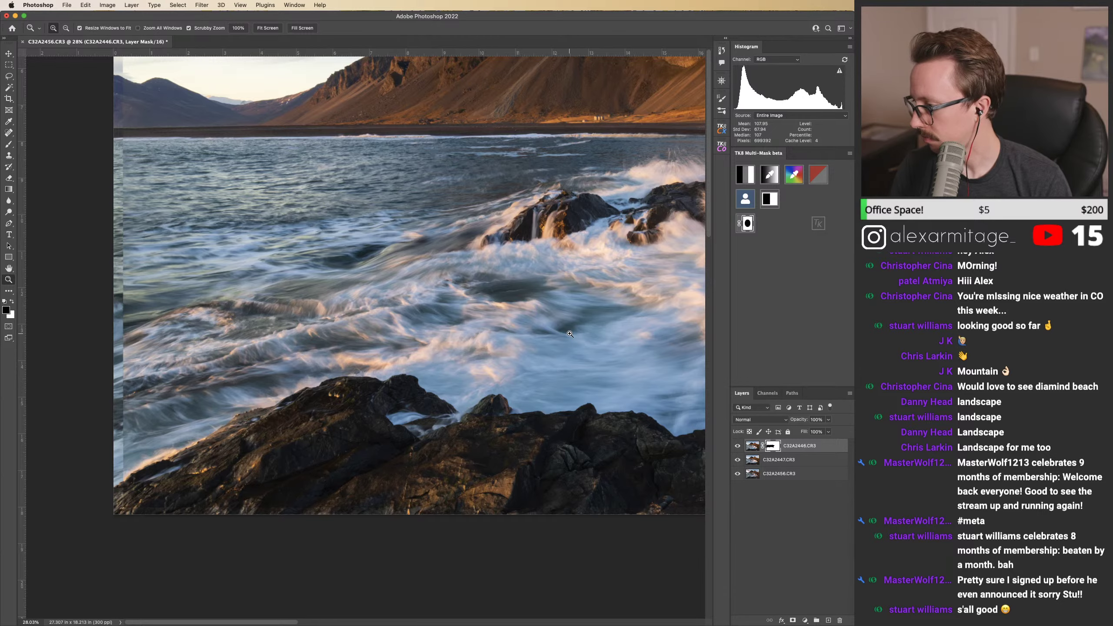
left_click_drag(618, 324, 462, 387)
key("super+backslash")
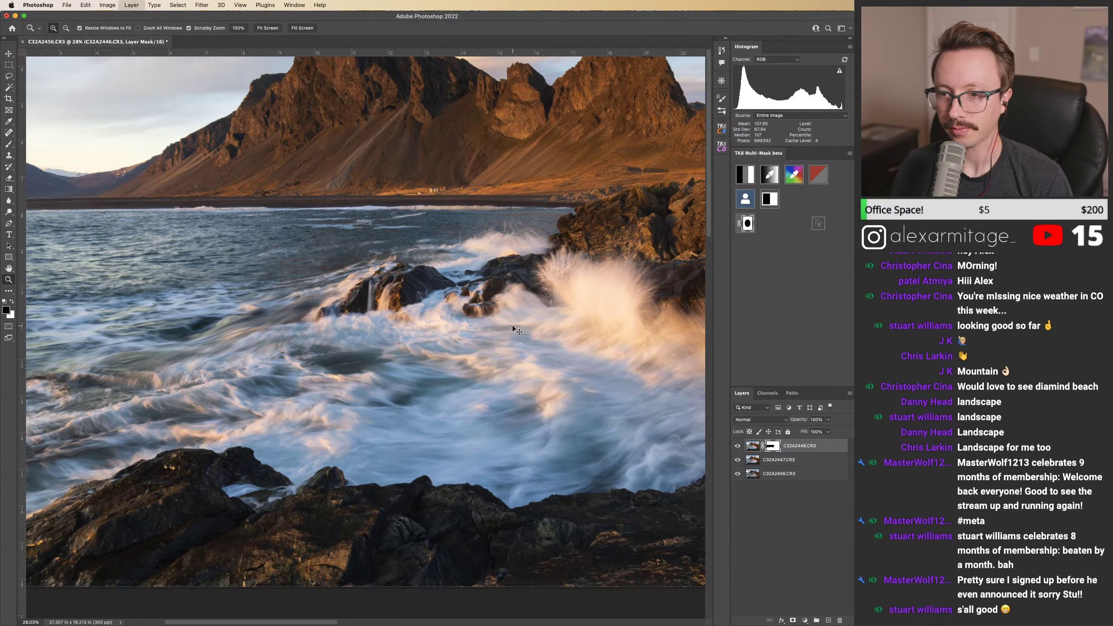
key("super+backslash")
Step: Compare the mid-water rocks and the foam around them at closer range with C32A2446's mask enabled and disabled
left_click_drag(489, 290, 531, 301)
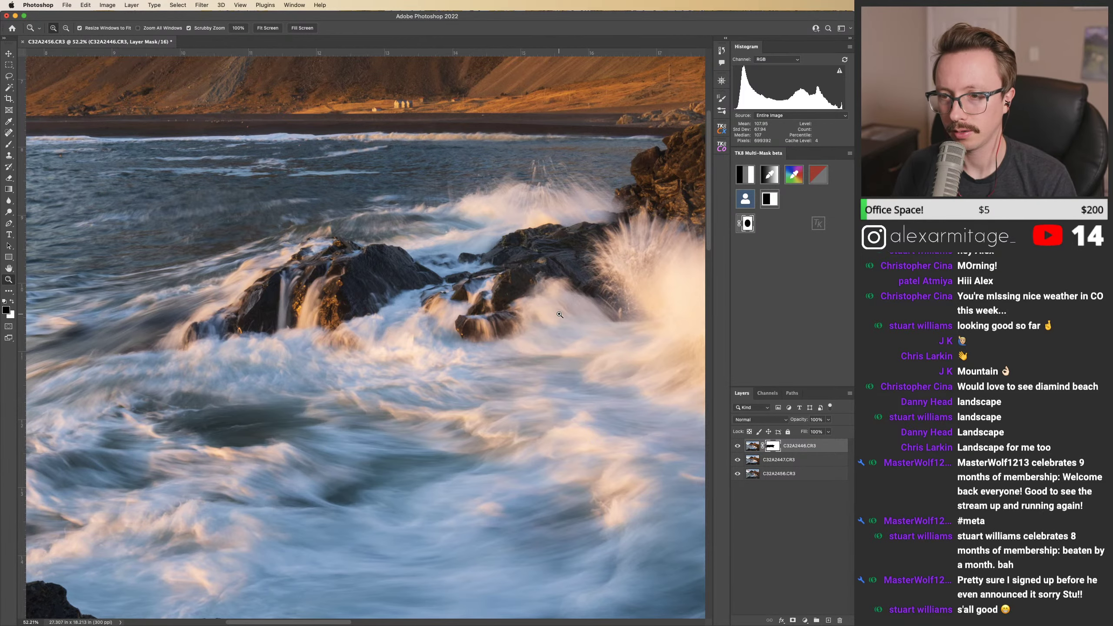
left_click_drag(545, 313, 528, 412)
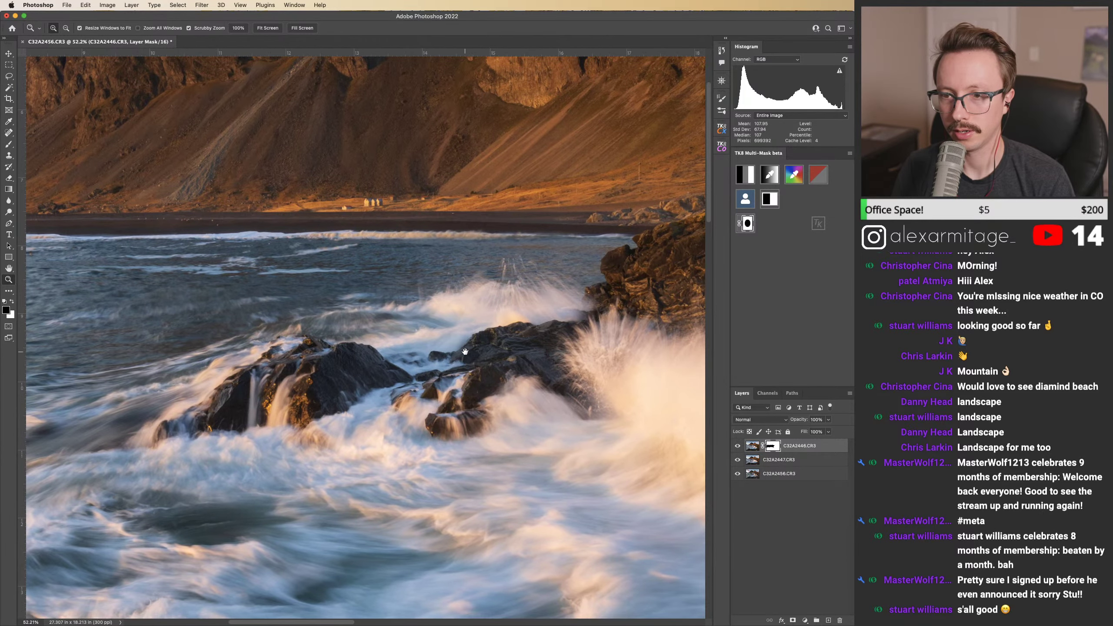
left_click_drag(446, 330, 573, 286)
key("ctrl+z")
key("ctrl+shift+z")
key("ctrl+z")
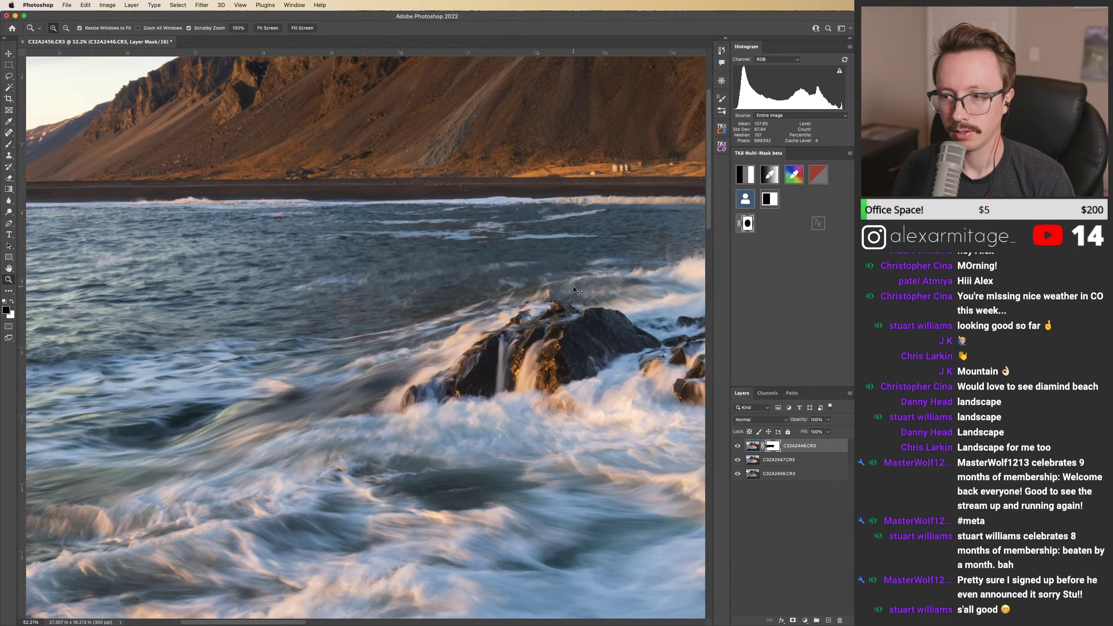
key("ctrl+shift+z")
key("ctrl+z")
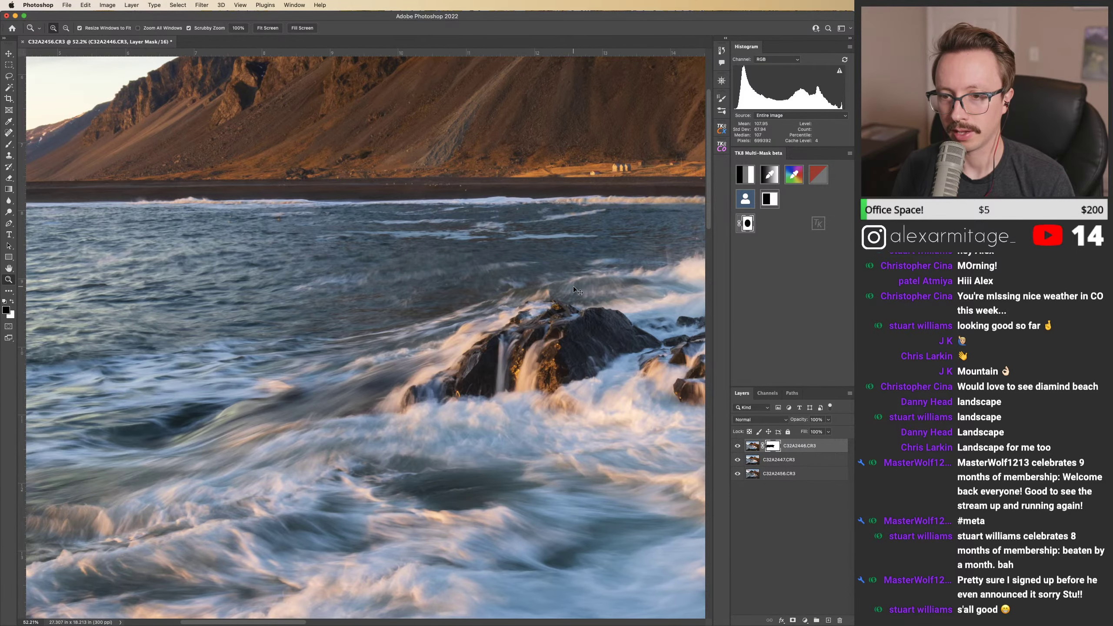
left_click_drag(560, 319, 453, 221)
key("ctrl+z")
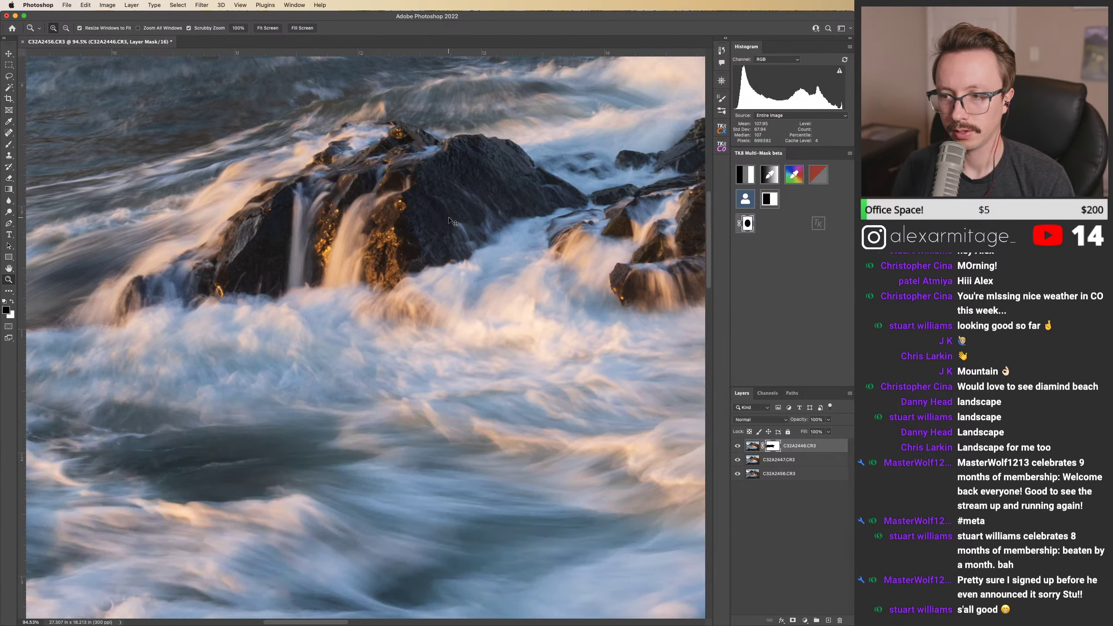
key("ctrl+shift+z")
key("ctrl+z")
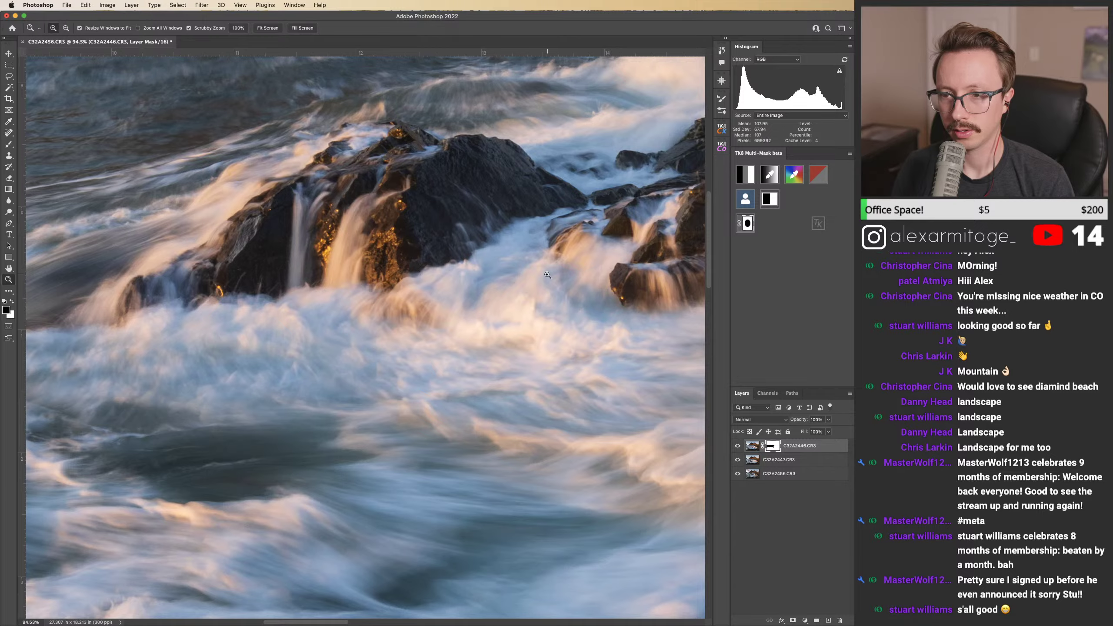
Step: Compare the rocks and the water toward the image's left edge at a wider view with C32A2446's mask on and off
scroll(548, 276, "down", 5)
scroll(511, 277, "right", 3)
scroll(512, 277, "up", 1)
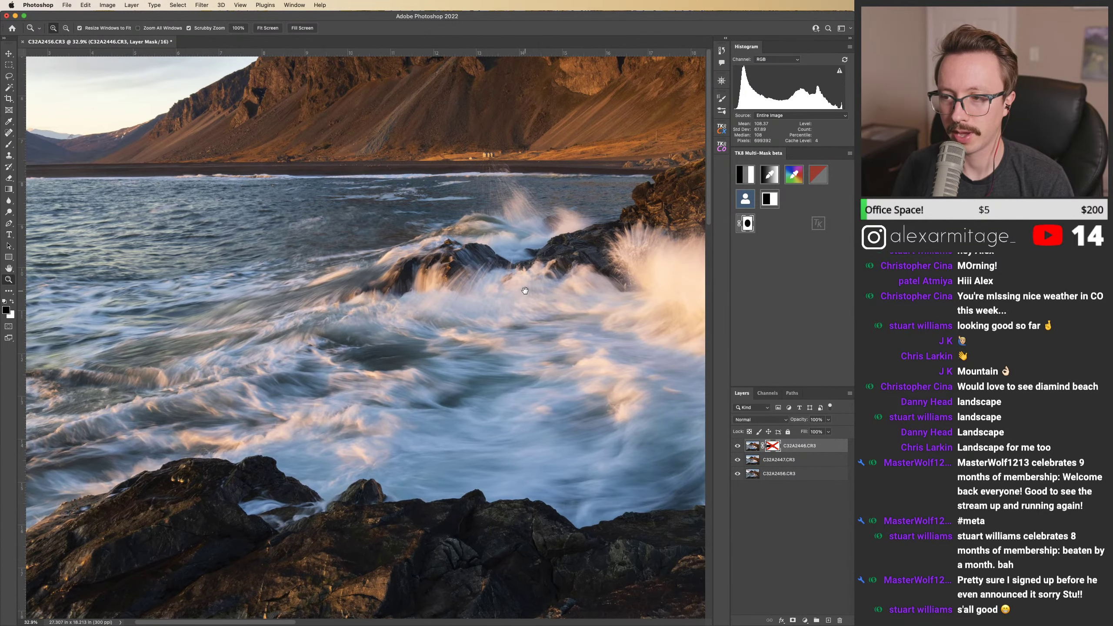
key("ctrl+shift+z")
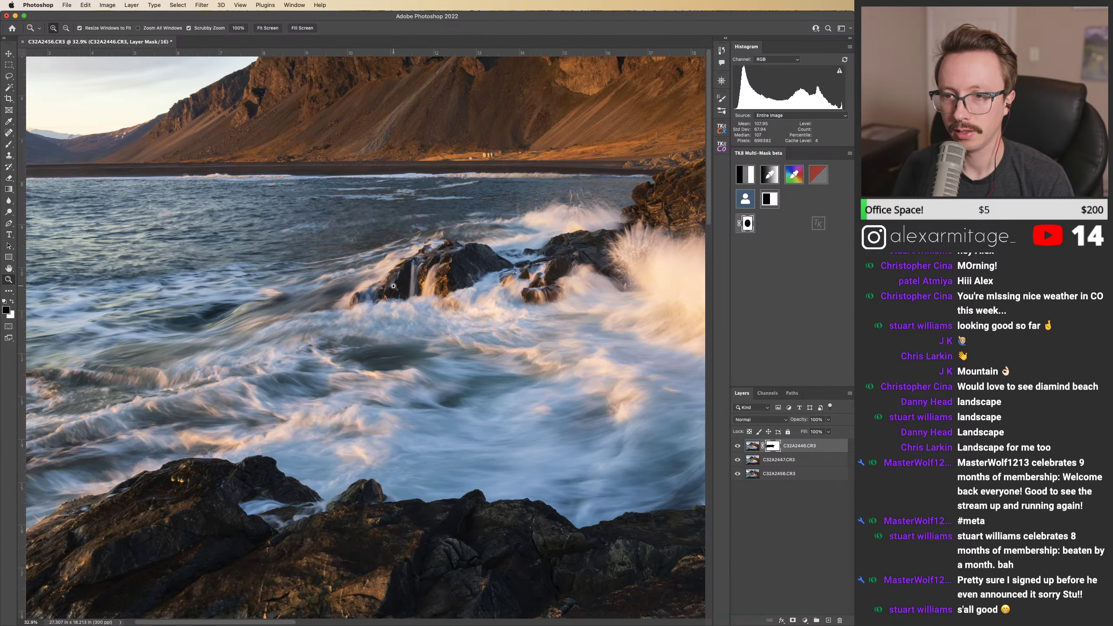
key("ctrl+z")
key("ctrl+shift+z")
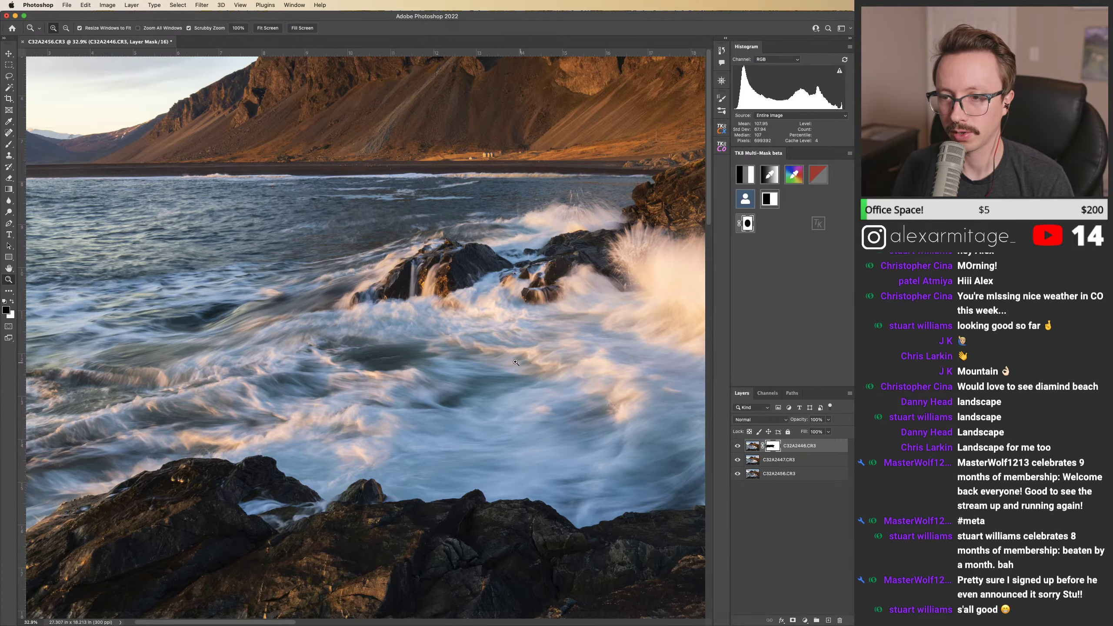
scroll(515, 362, "left", 5)
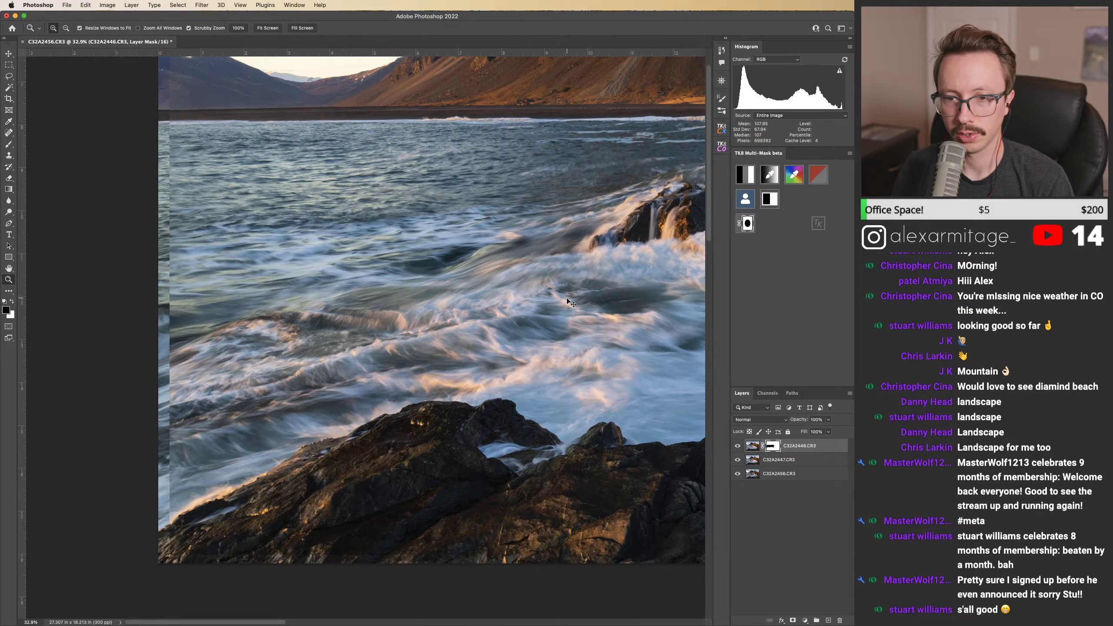
key("ctrl+z")
key("ctrl+shift+z")
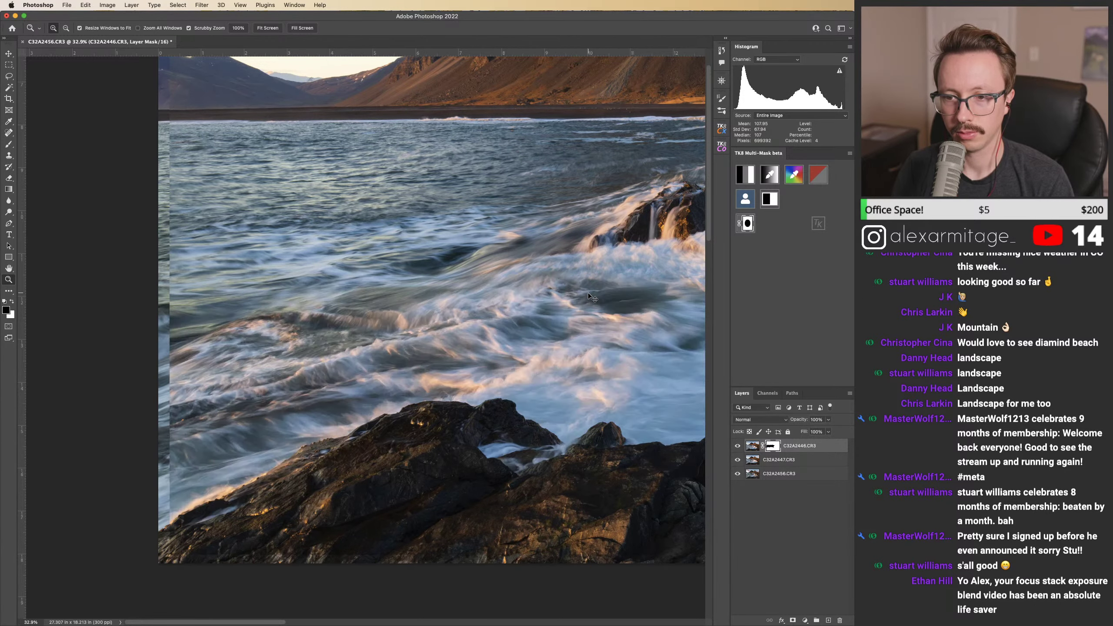
key("ctrl+z")
key("ctrl+shift+z")
Step: Compare the large splash against the right-hand cliff with C32A2446 shown and hidden
left_click_drag(587, 292, 449, 273)
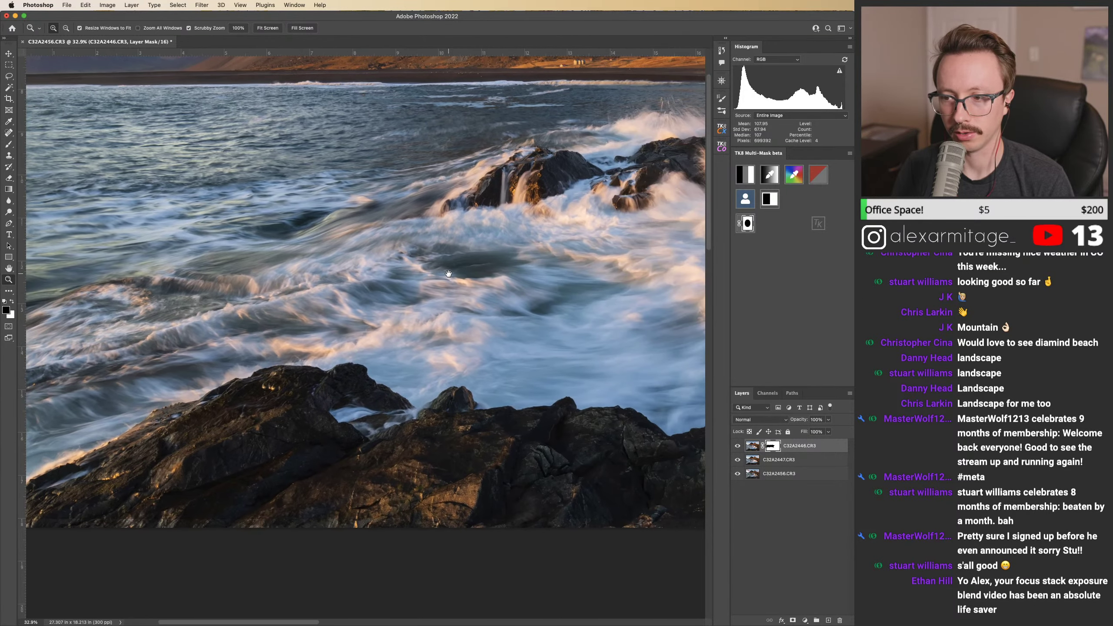
scroll(559, 314, "right", 8)
scroll(559, 313, "up", 3)
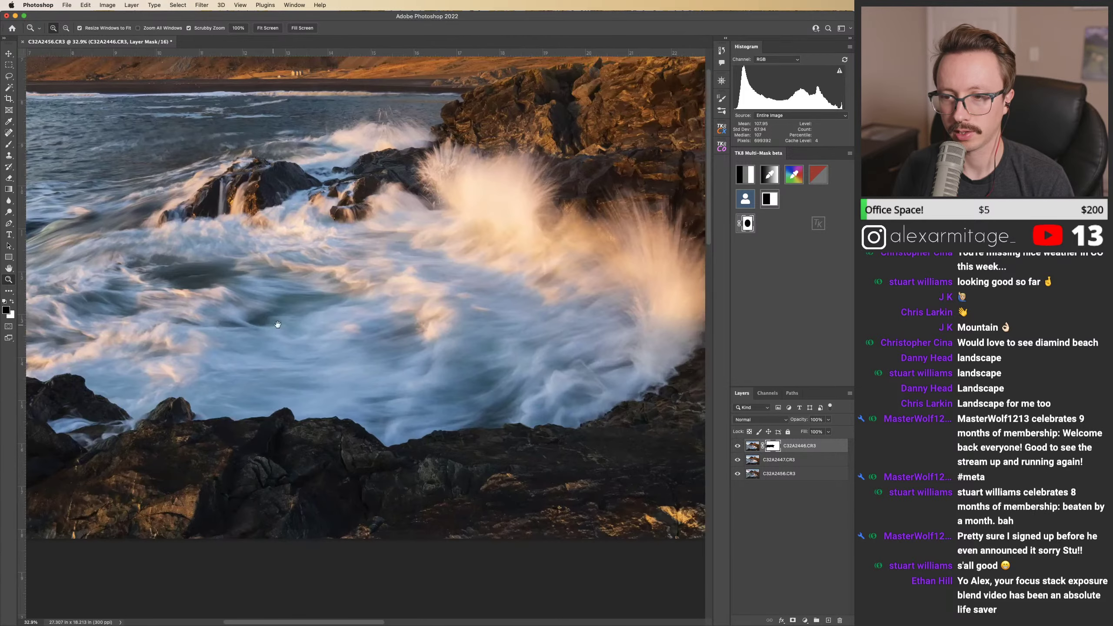
key("ctrl+comma")
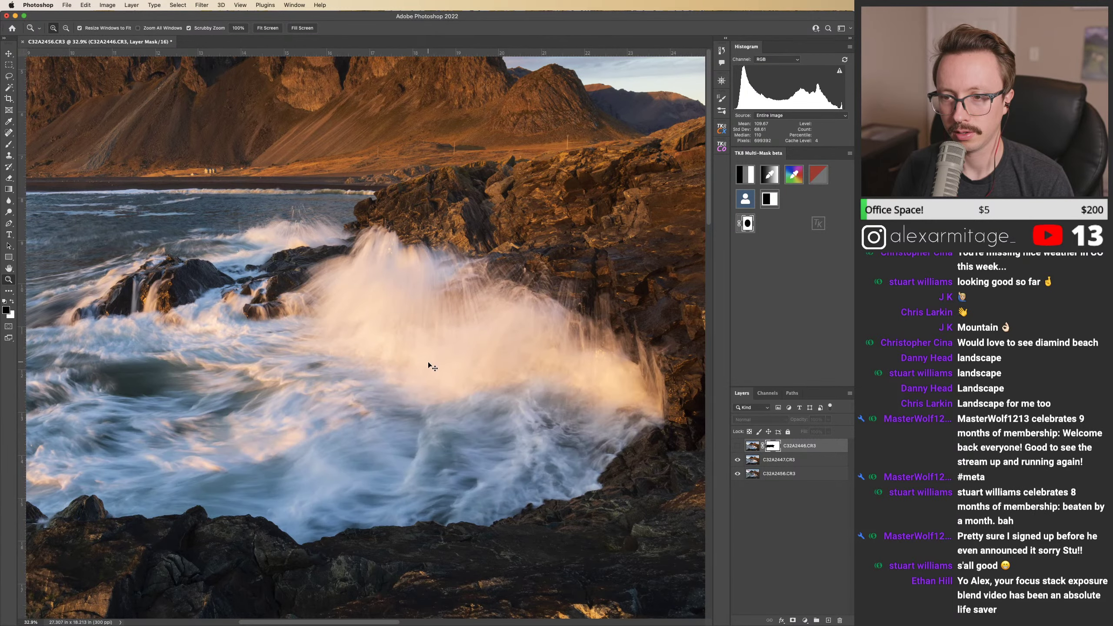
key("ctrl+comma")
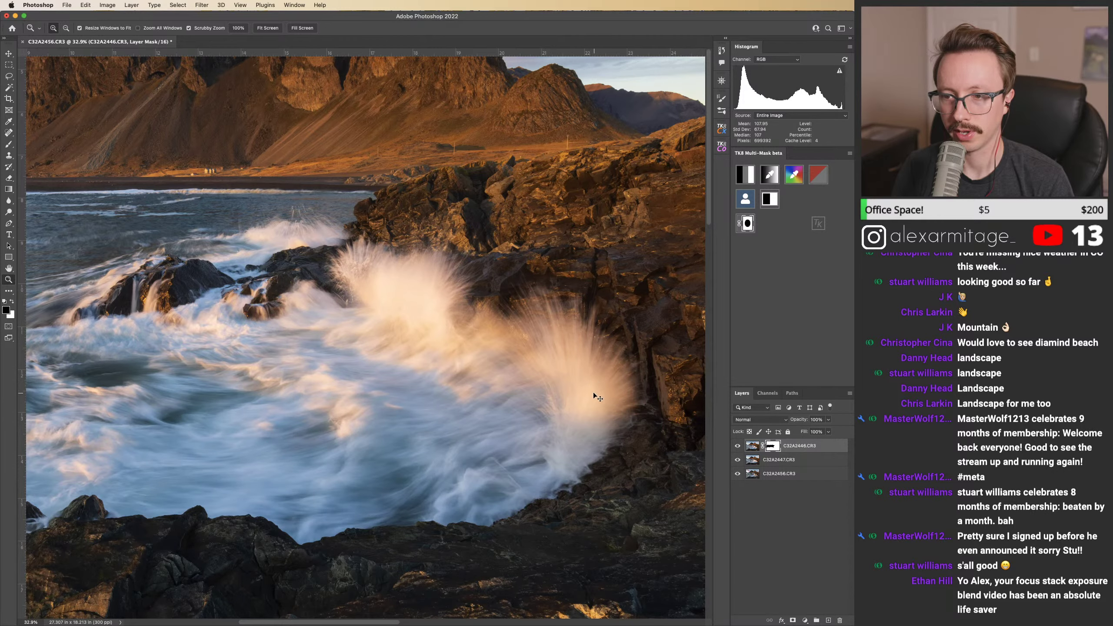
Step: Compare the splash beside the cliff and the surf behind it at close range with C32A2446 hidden and shown
key("ctrl+comma")
key("ctrl+comma")
key("ctrl+comma")
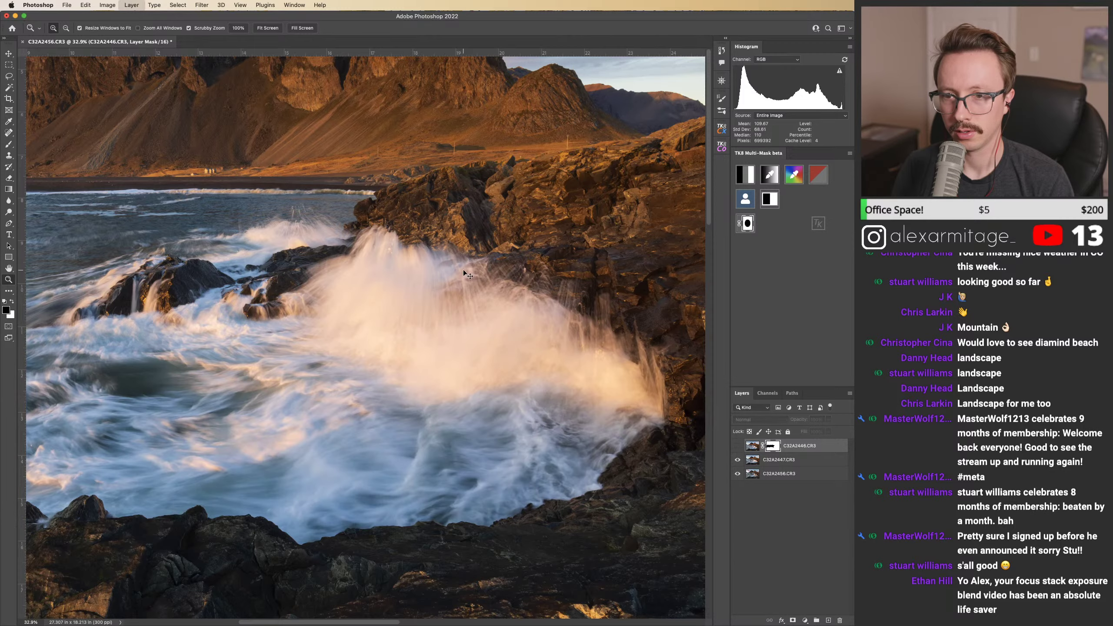
left_click_drag(343, 188, 388, 194)
scroll(388, 194, "left", 5)
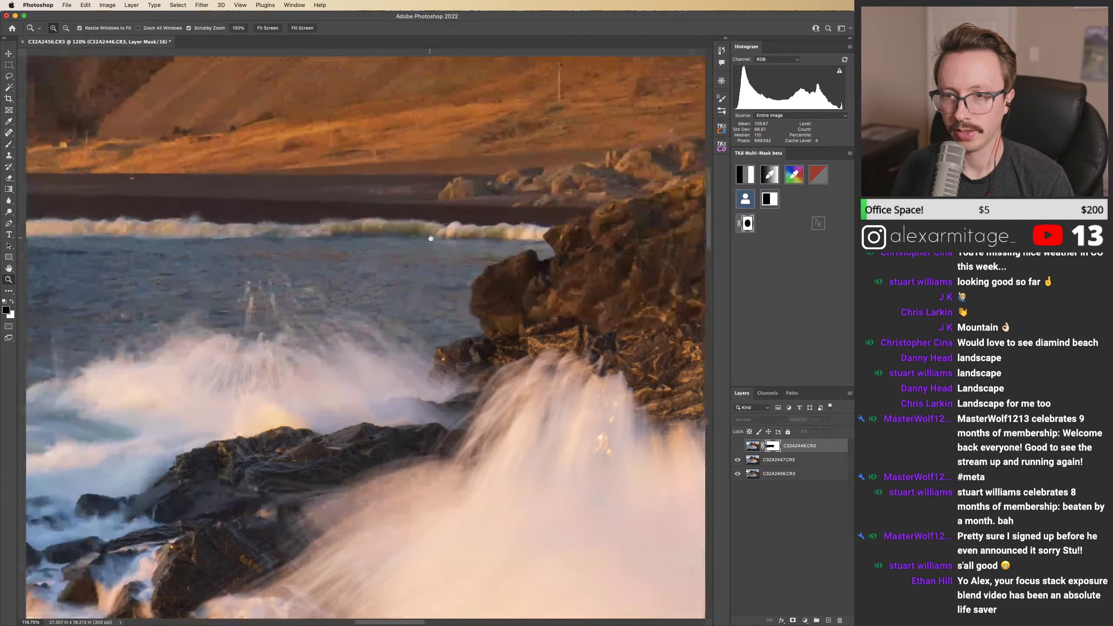
key("b")
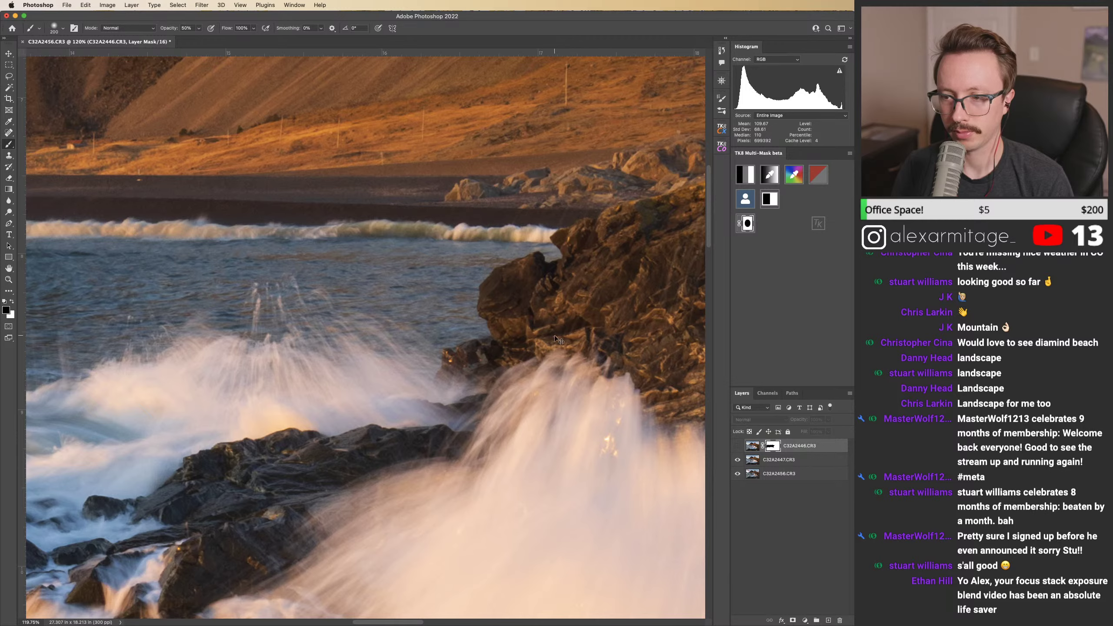
key("ctrl+comma")
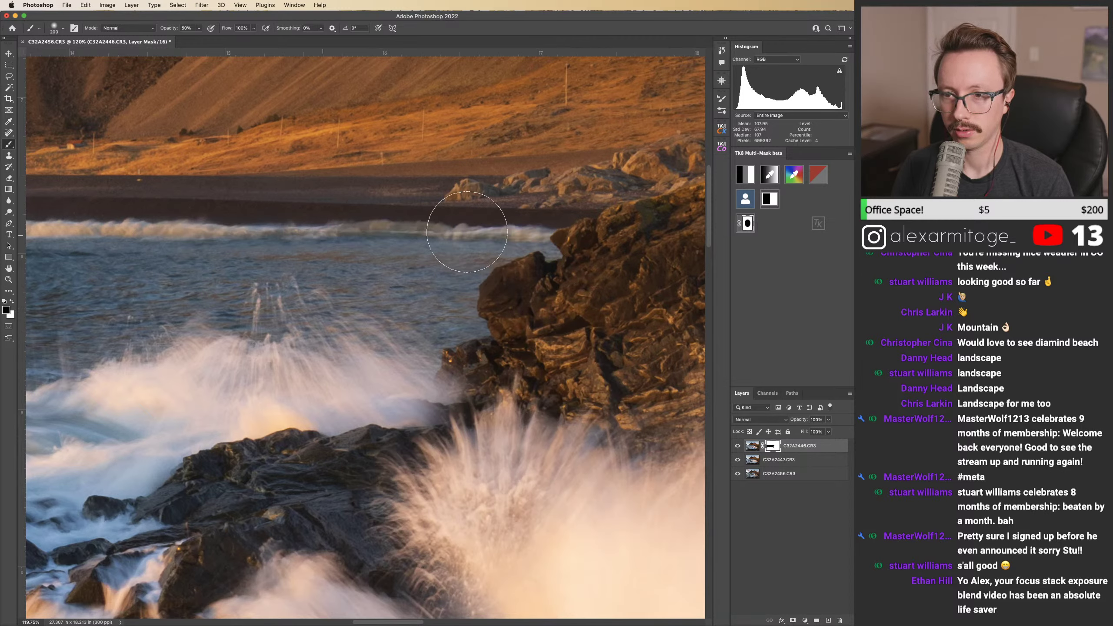
Step: Set the brush opacity to 100% and inspect the distant shoreline, open water and mid-water rocks of the blend
left_click_drag(167, 29, 172, 30)
mouse_move(291, 167)
left_mouse_down()
mouse_move(349, 220)
mouse_move(534, 225)
mouse_move(276, 236)
mouse_move(549, 233)
mouse_move(224, 238)
mouse_move(460, 217)
left_mouse_up()
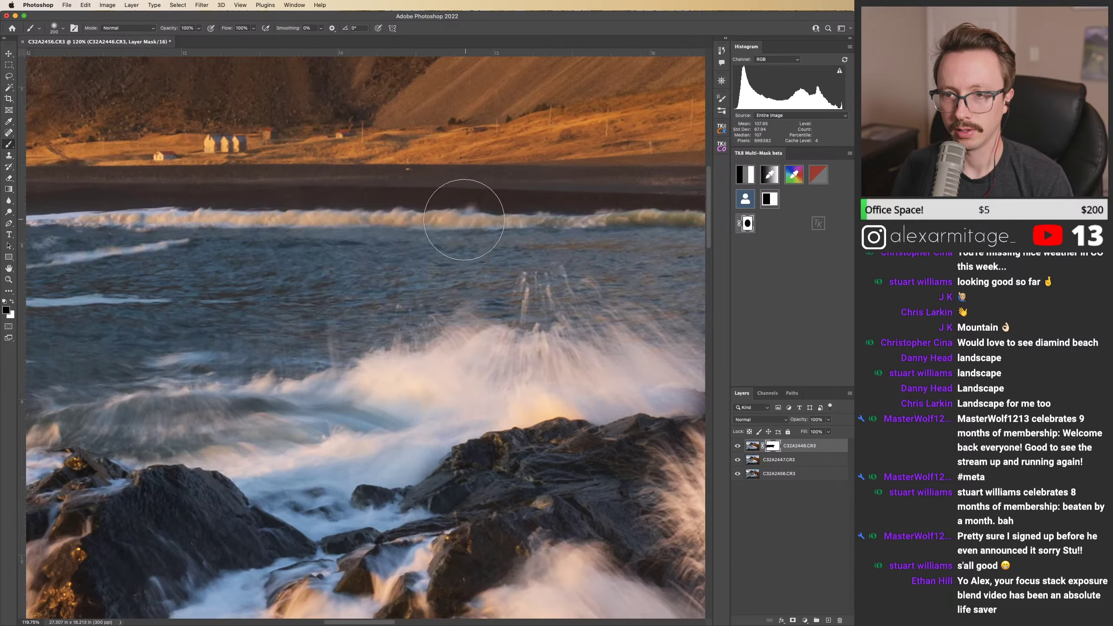
left_click_drag(560, 215, 277, 232)
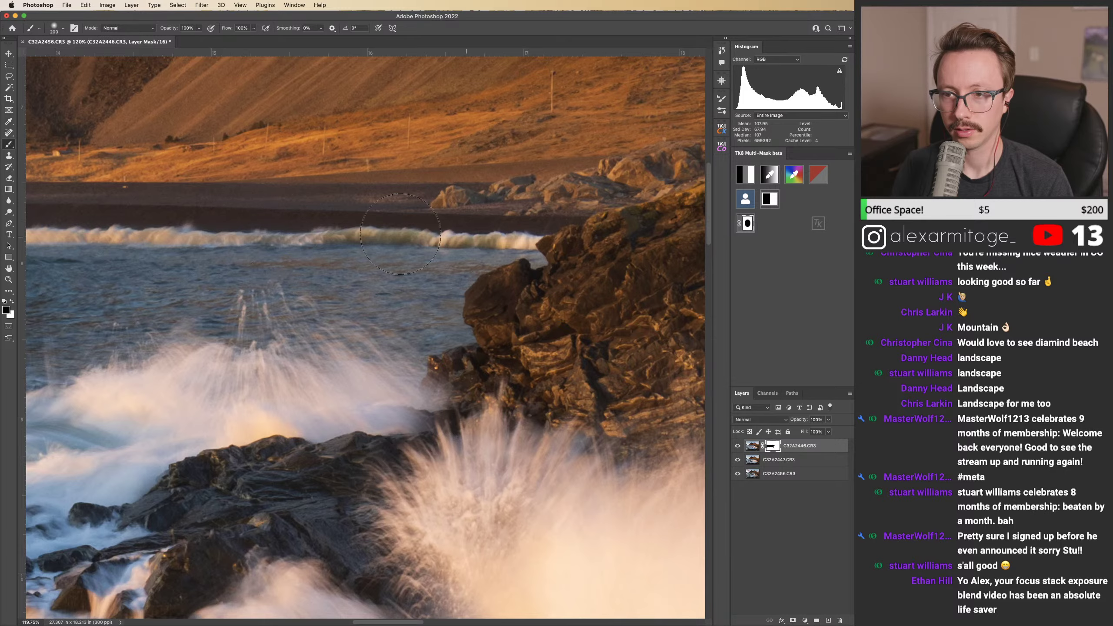
key("z")
scroll(411, 247, "down", 5)
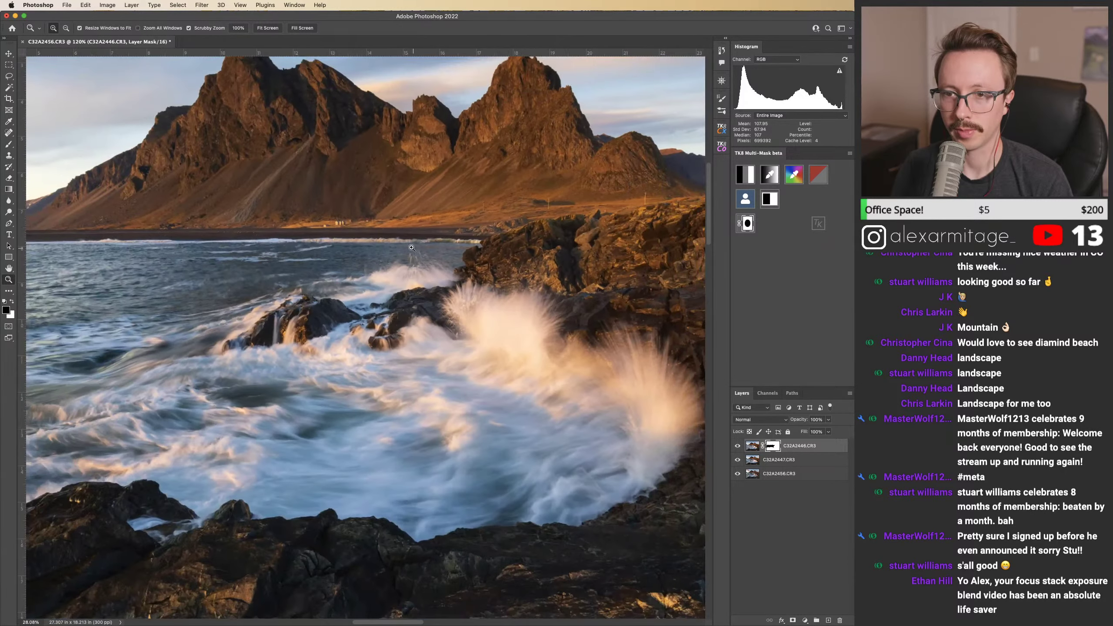
scroll(411, 247, "down", 4)
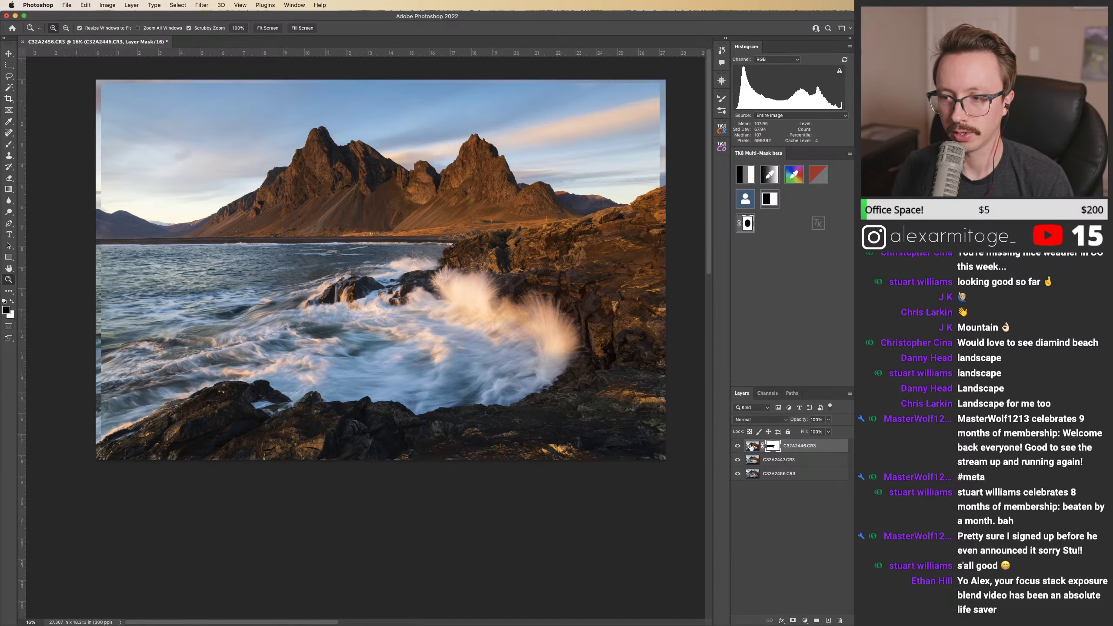
Step: Check the image with C32A2446 hidden and shown, and group the C32A2446 and C32A2447 layers
left_click(737, 446)
left_click(737, 446)
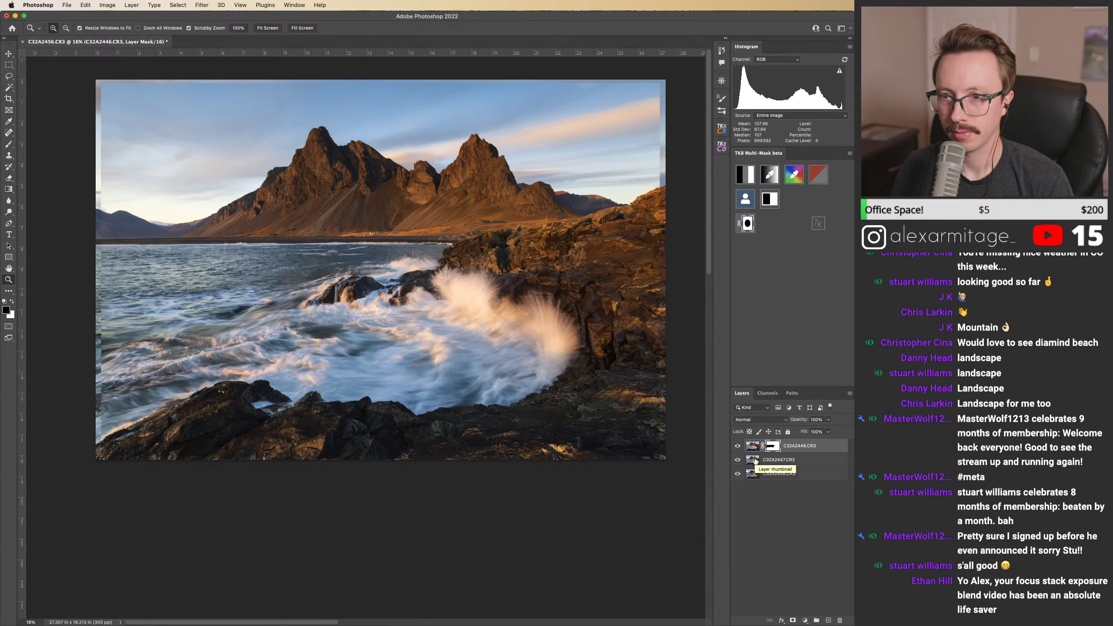
left_click(755, 462, "shift")
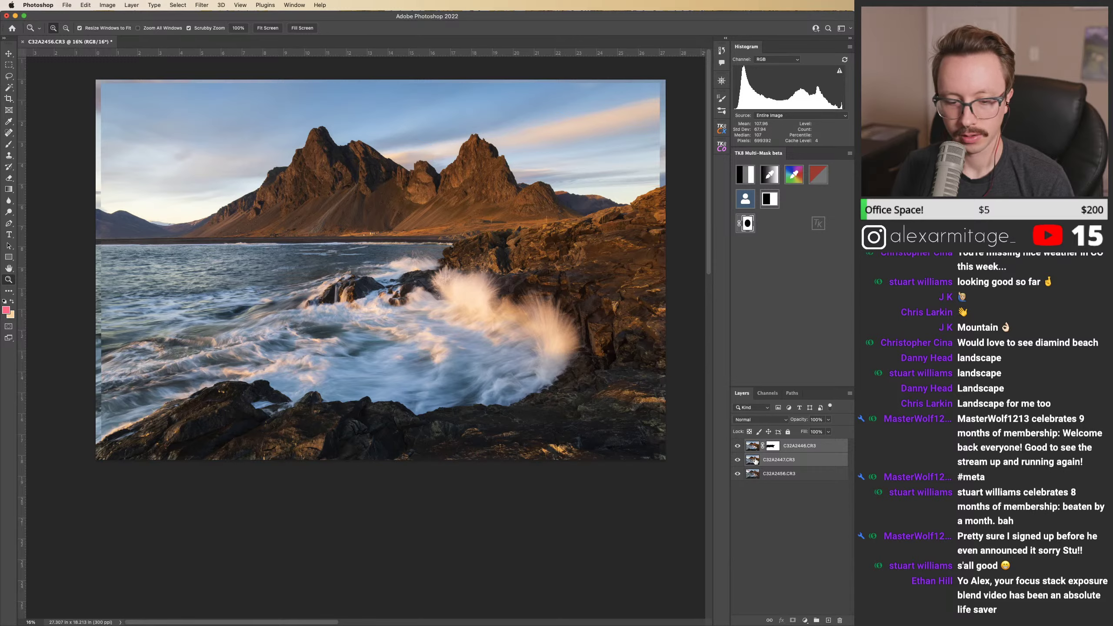
key("super+g")
Step: Compare the grouped blend with the C32A2456 base shot by toggling Group 1's visibility
left_click(738, 446)
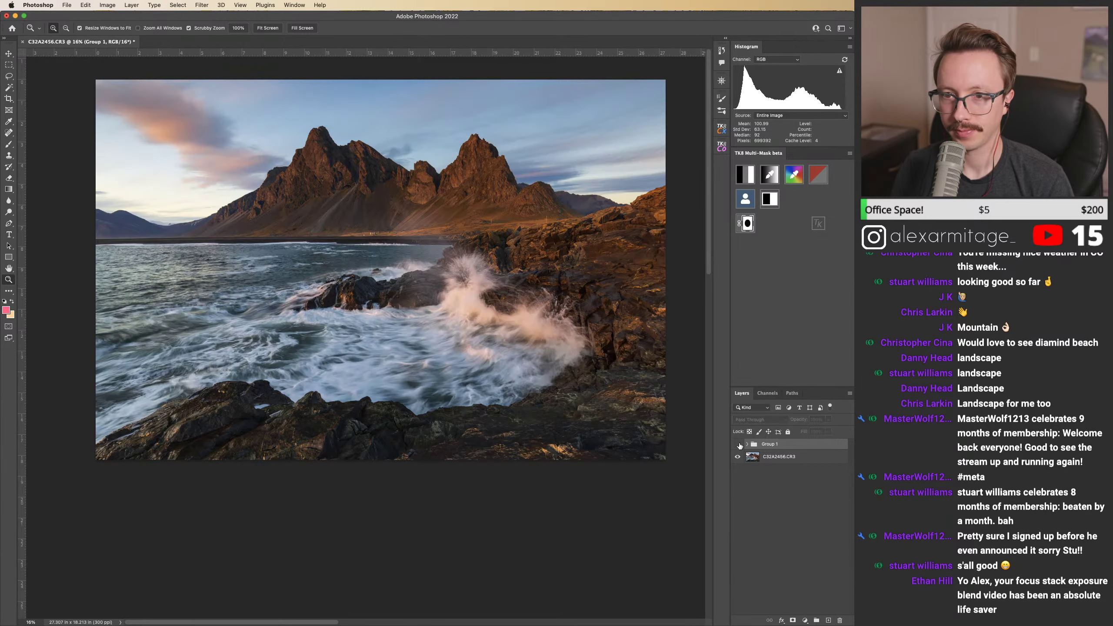
left_click(737, 445)
left_click(737, 444)
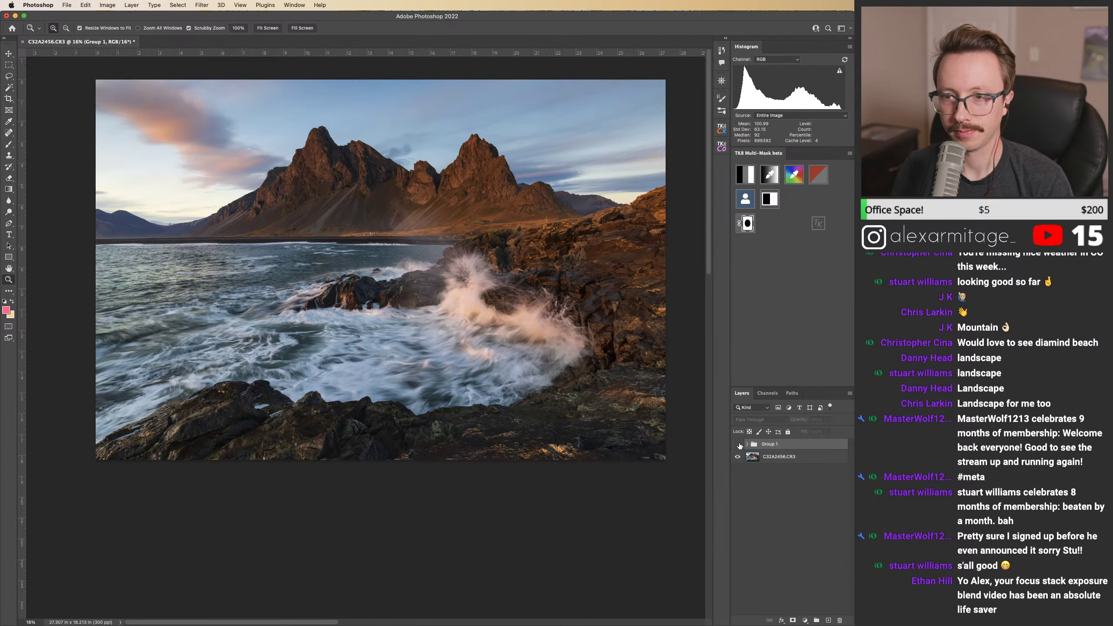
left_click(738, 445)
left_click(738, 445)
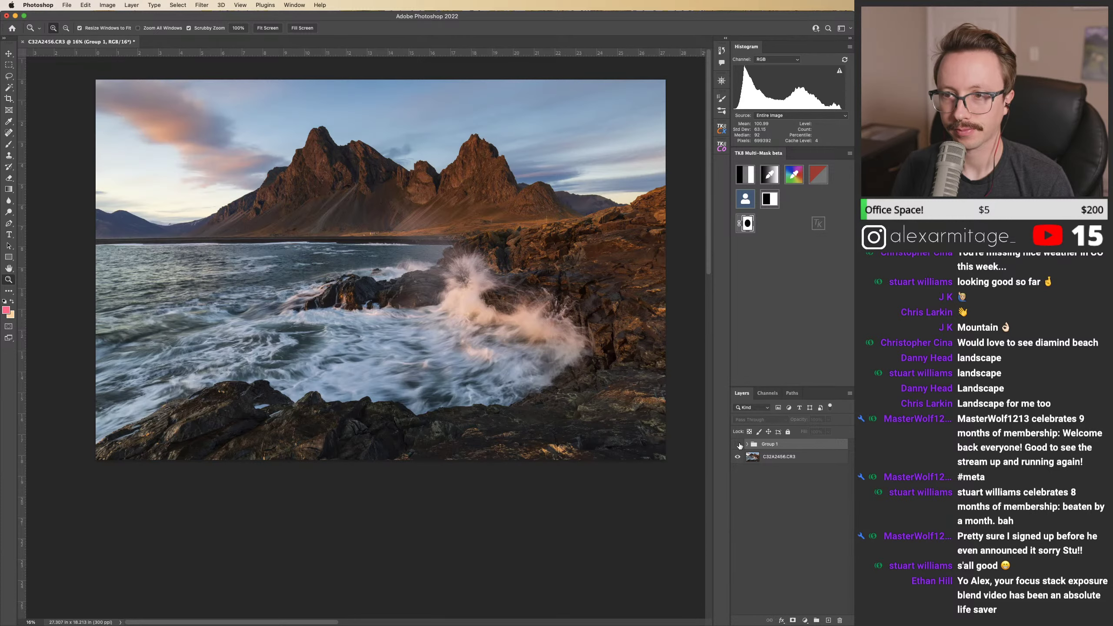
left_click(738, 445)
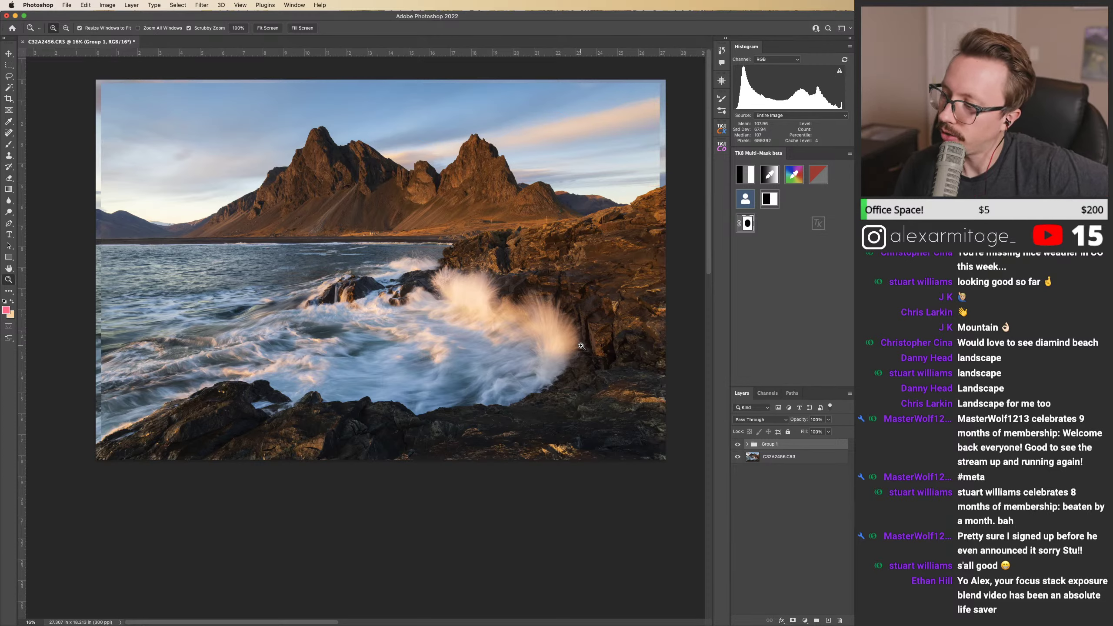
left_click(85, 4)
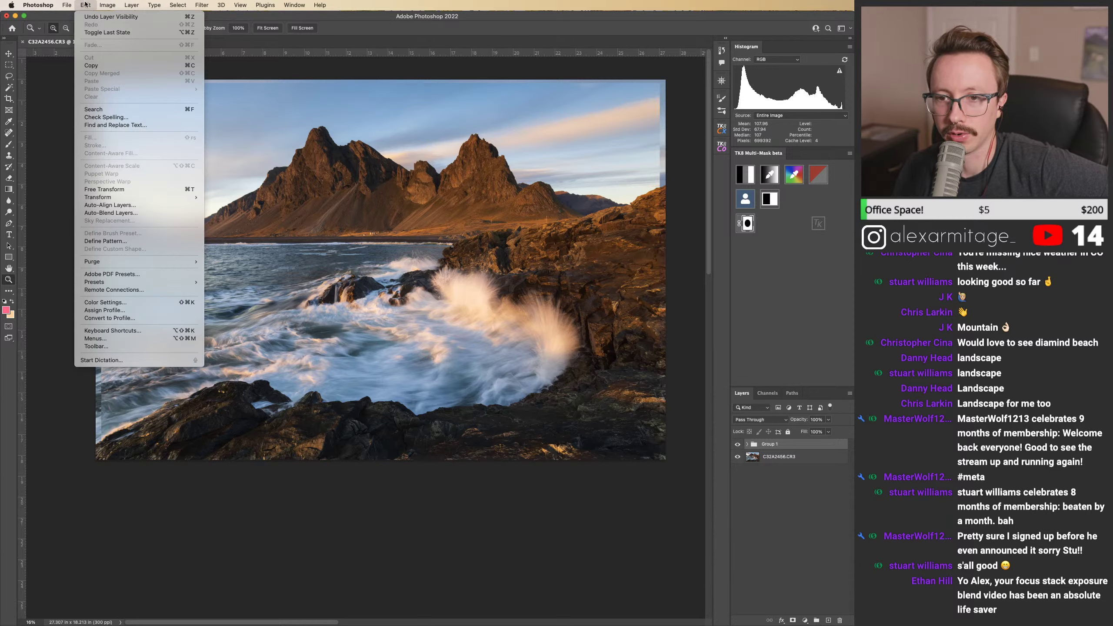
left_click(85, 4)
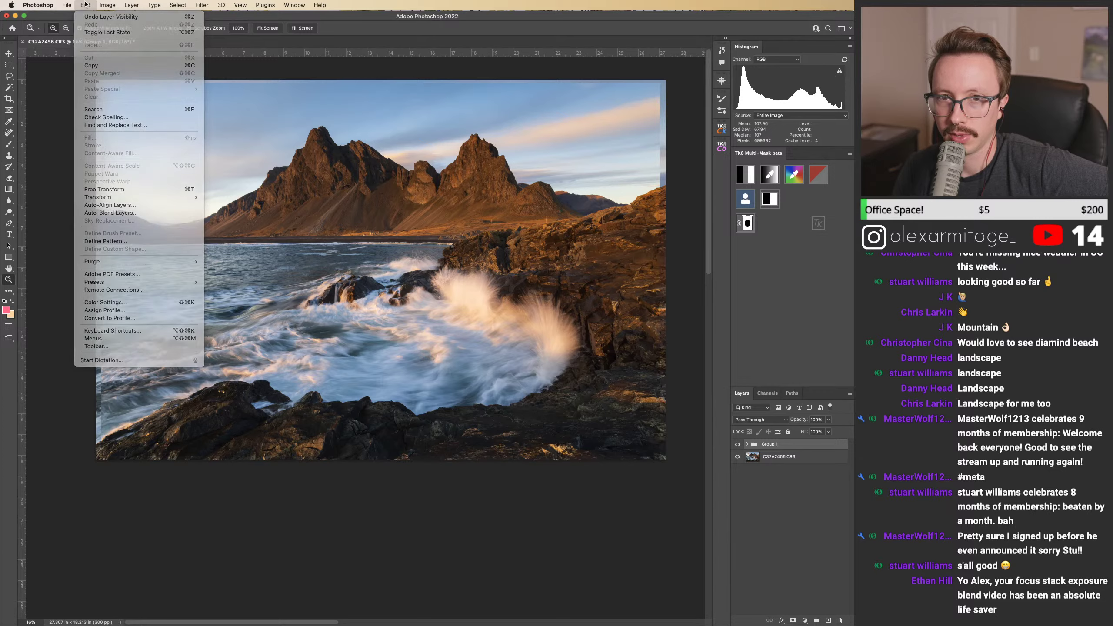
left_click(788, 458)
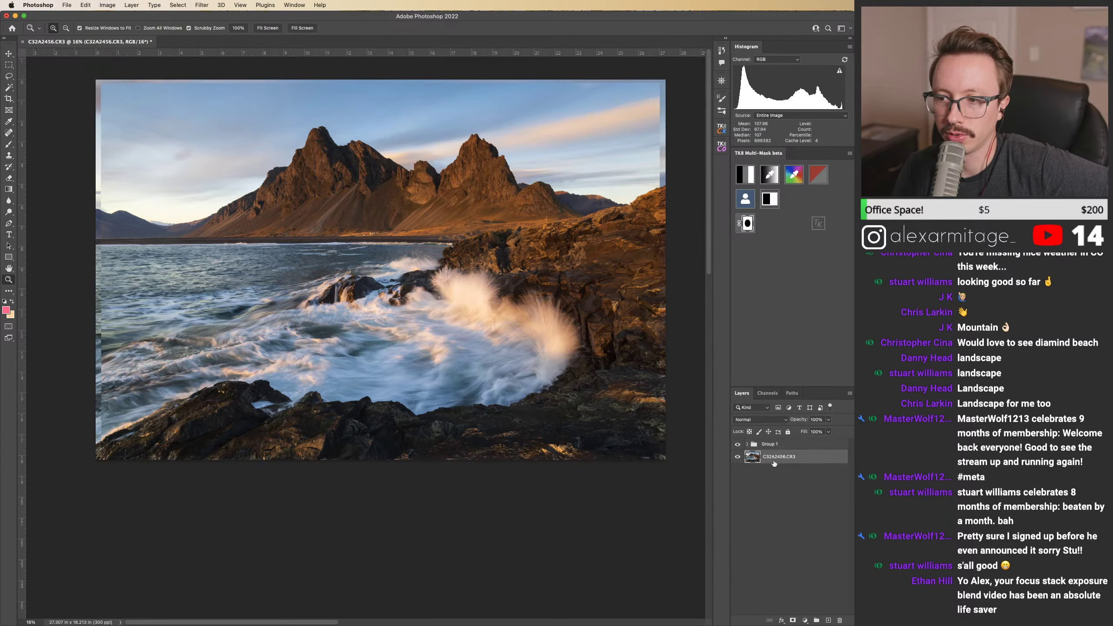
left_click(85, 4)
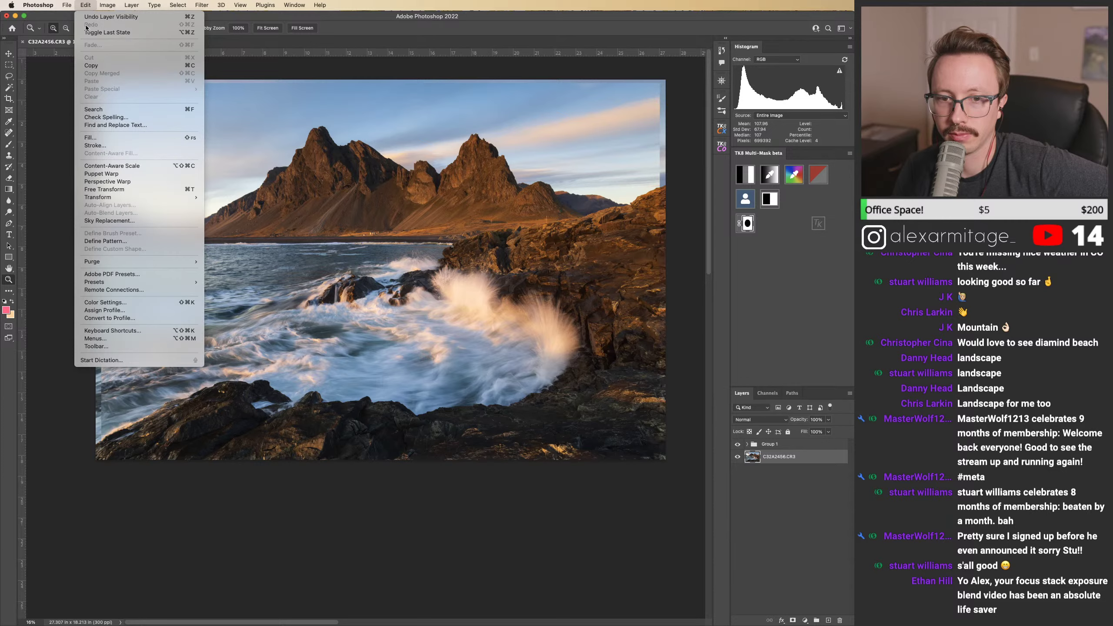
left_click(79, 3)
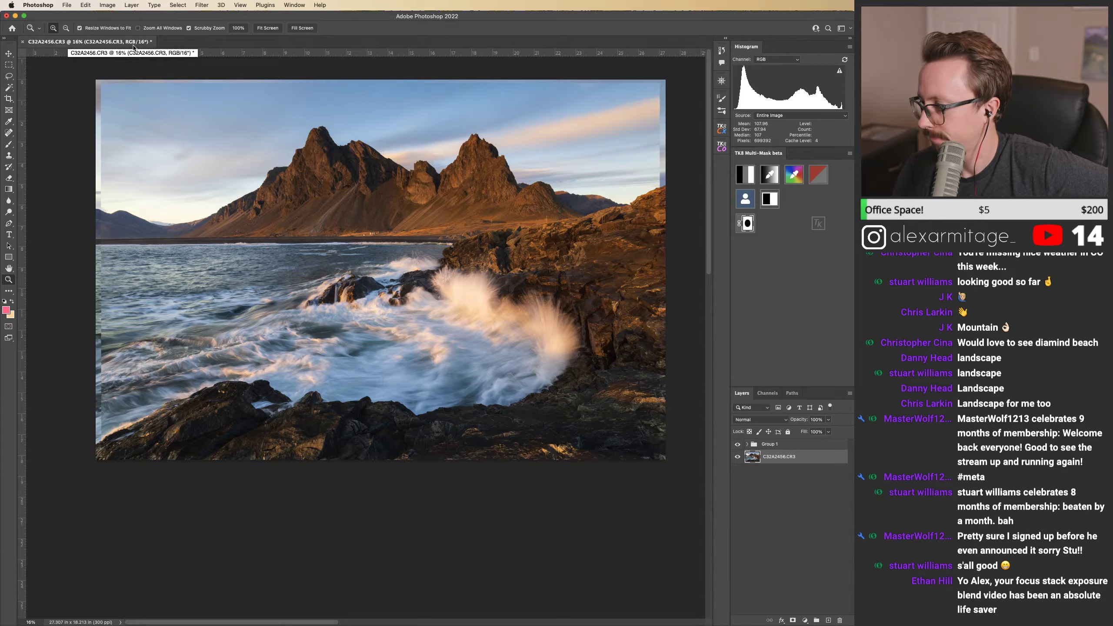
left_click(758, 440)
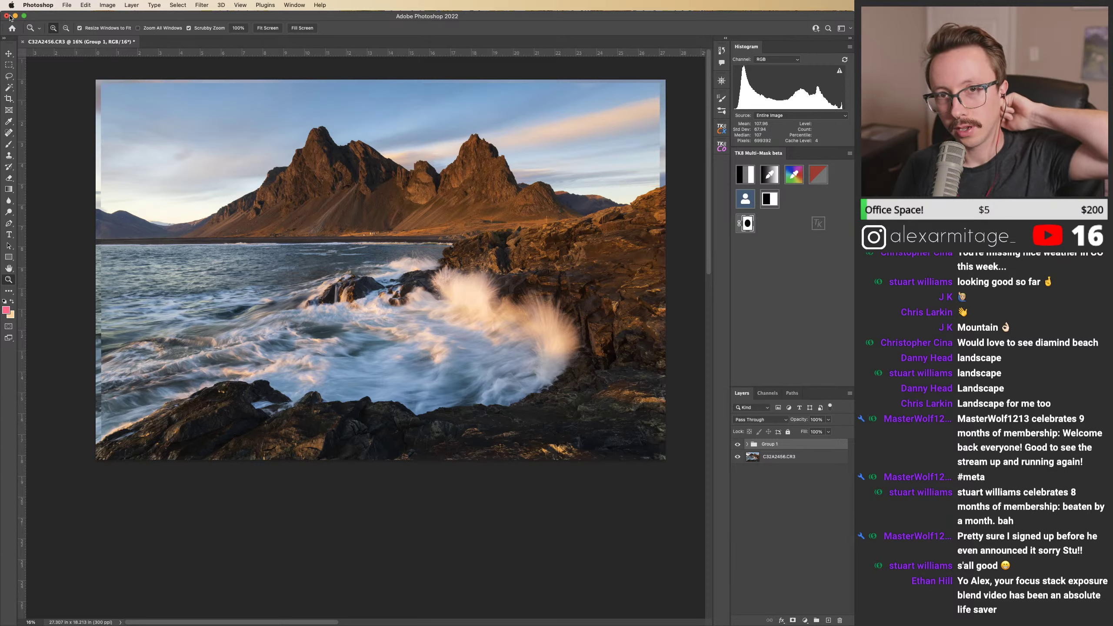
left_click(91, 7)
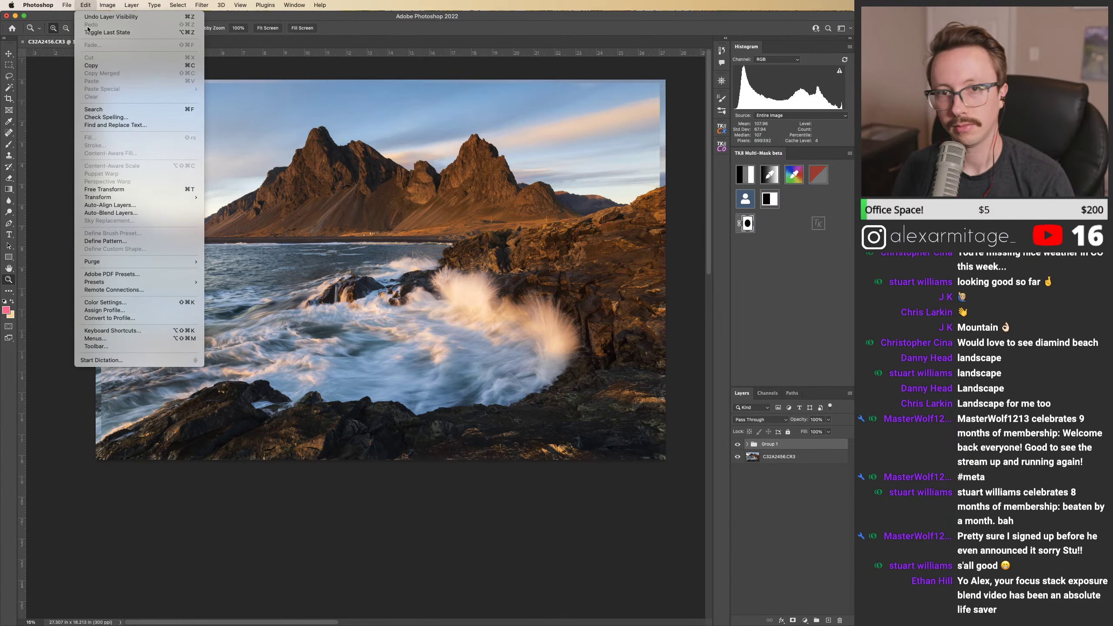
left_click(302, 24)
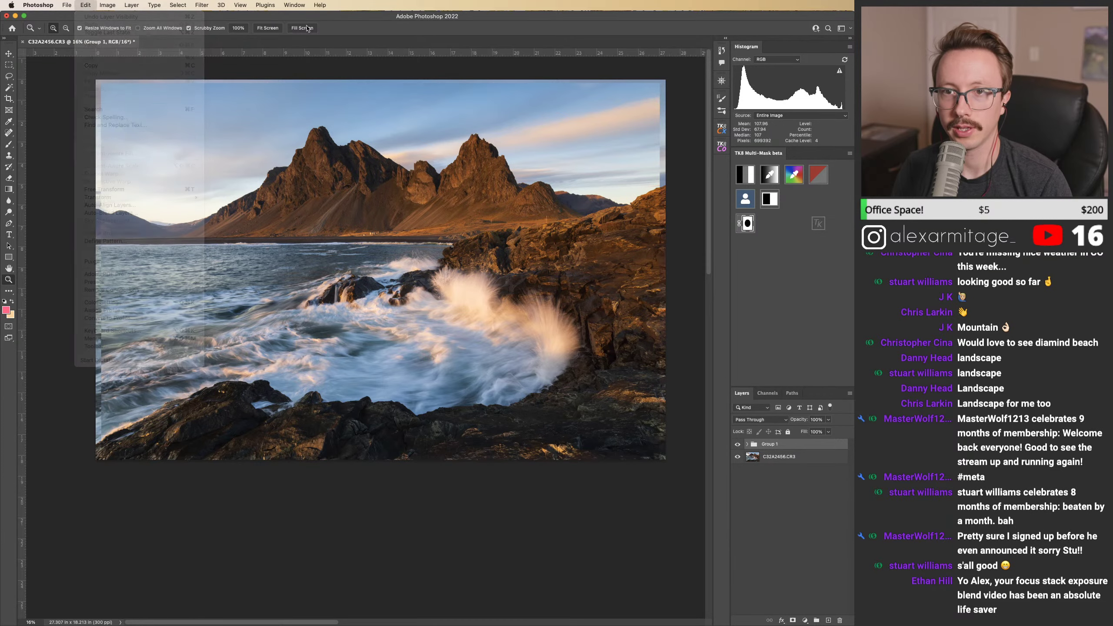
Step: Add a layer mask to Group 1 and paint the sky black with a much larger brush to reveal C32A2456's clouds
left_click(793, 619)
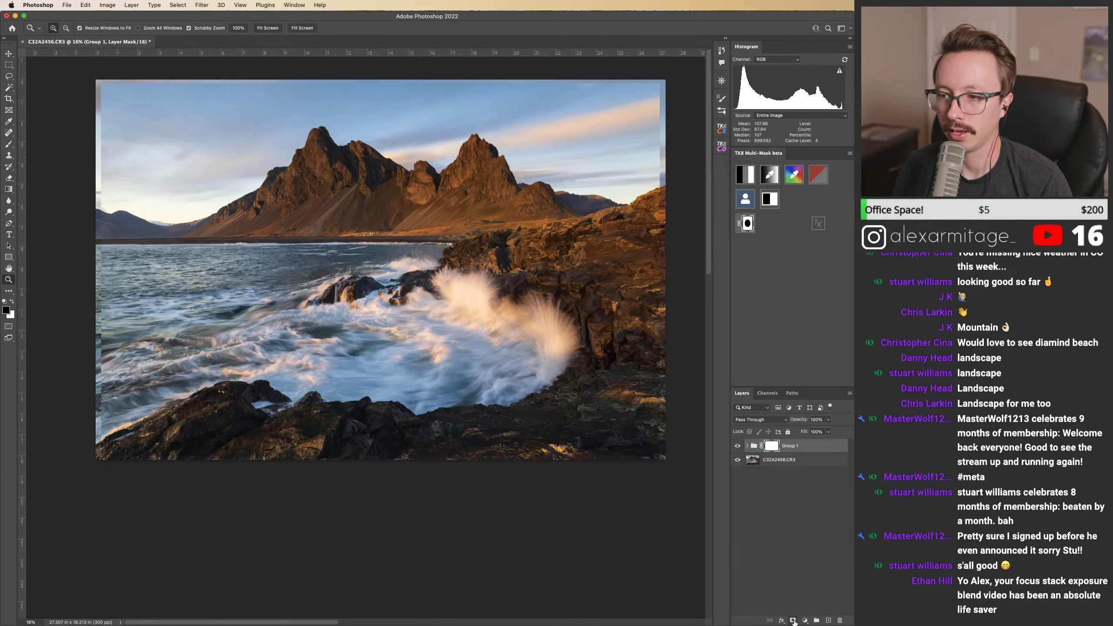
key("b")
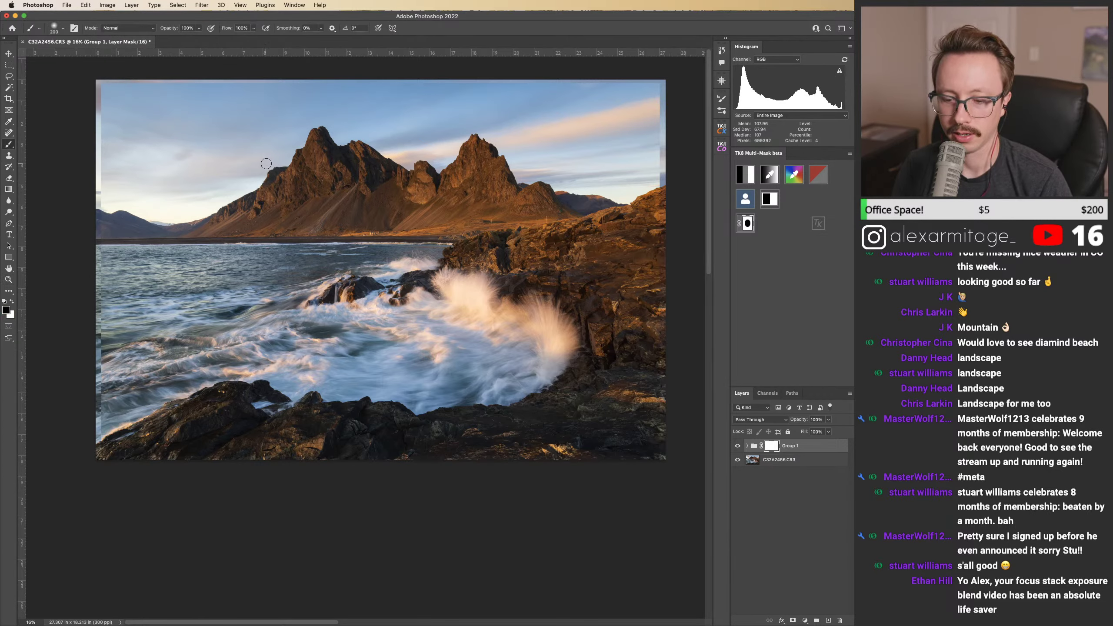
key("bracketright")
key("bracketright")
key("bracketright")
key("bracketright")
key("bracketright")
key("bracketright")
key("bracketright")
key("bracketright")
key("bracketright")
key("bracketright")
key("bracketright")
key("bracketright")
key("bracketright")
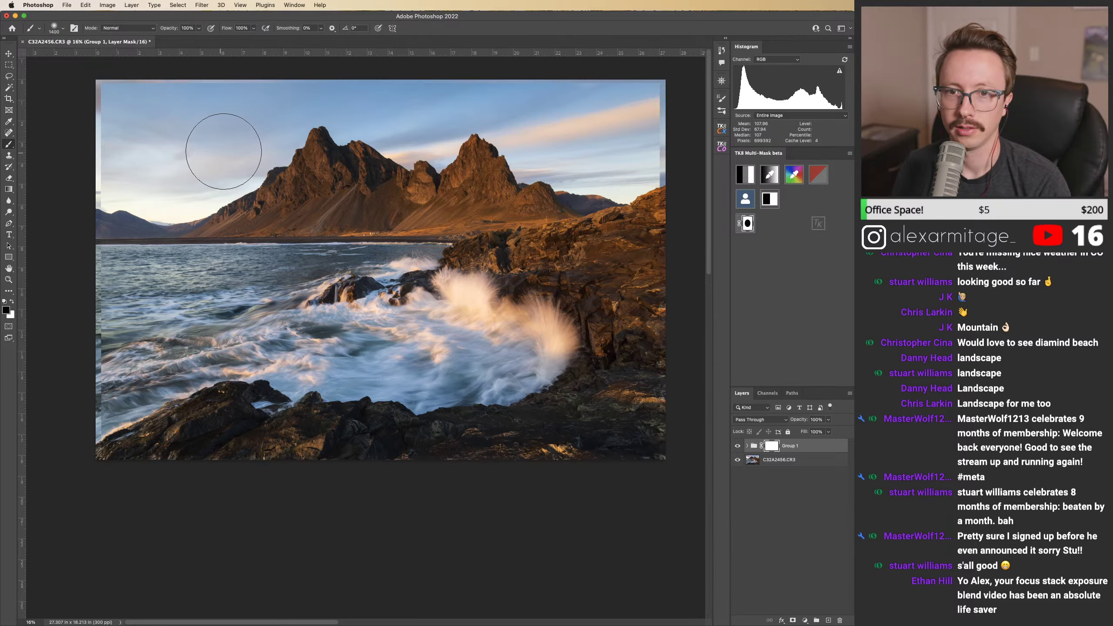
mouse_move(223, 151)
left_mouse_down()
mouse_move(191, 178)
mouse_move(228, 141)
mouse_move(267, 125)
mouse_move(179, 132)
mouse_move(102, 107)
left_mouse_up()
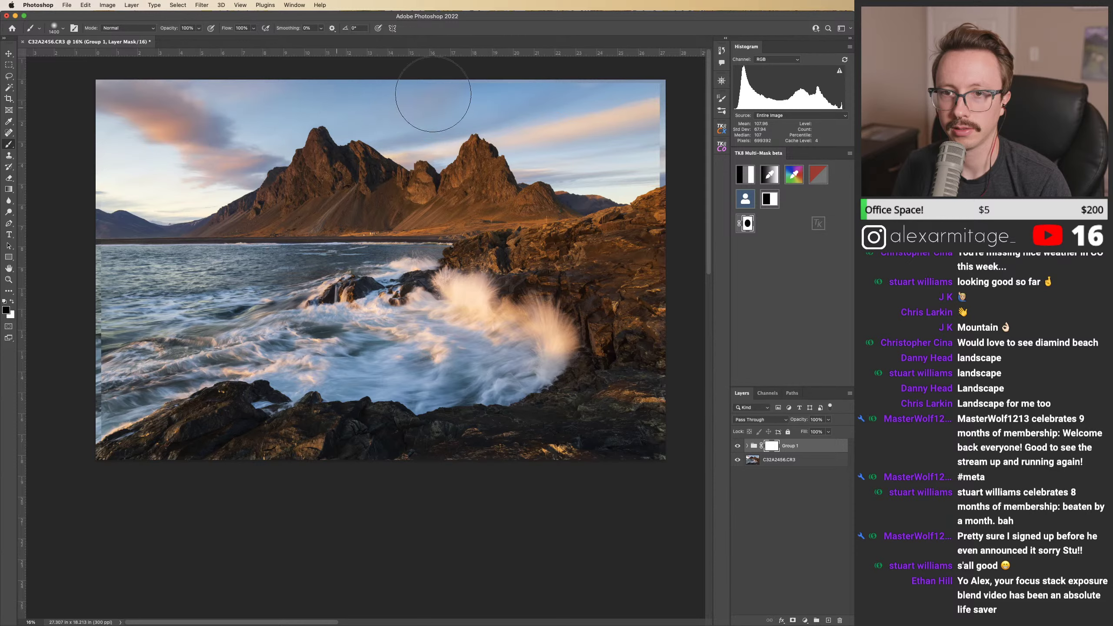
mouse_move(433, 94)
left_mouse_down()
mouse_move(629, 115)
mouse_move(686, 160)
mouse_move(640, 164)
mouse_move(571, 141)
left_mouse_up()
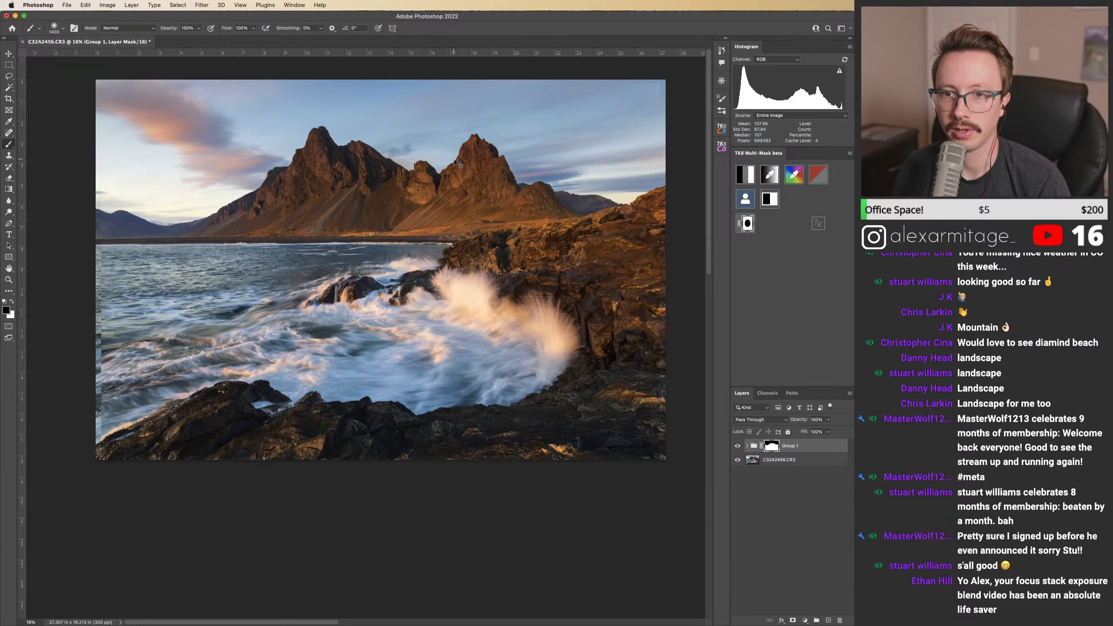
Step: Compare the sky and mountains across the whole image with Group 1's mask enabled and disabled
key("super+shift+m")
key("super+shift+m")
key("super+shift+m")
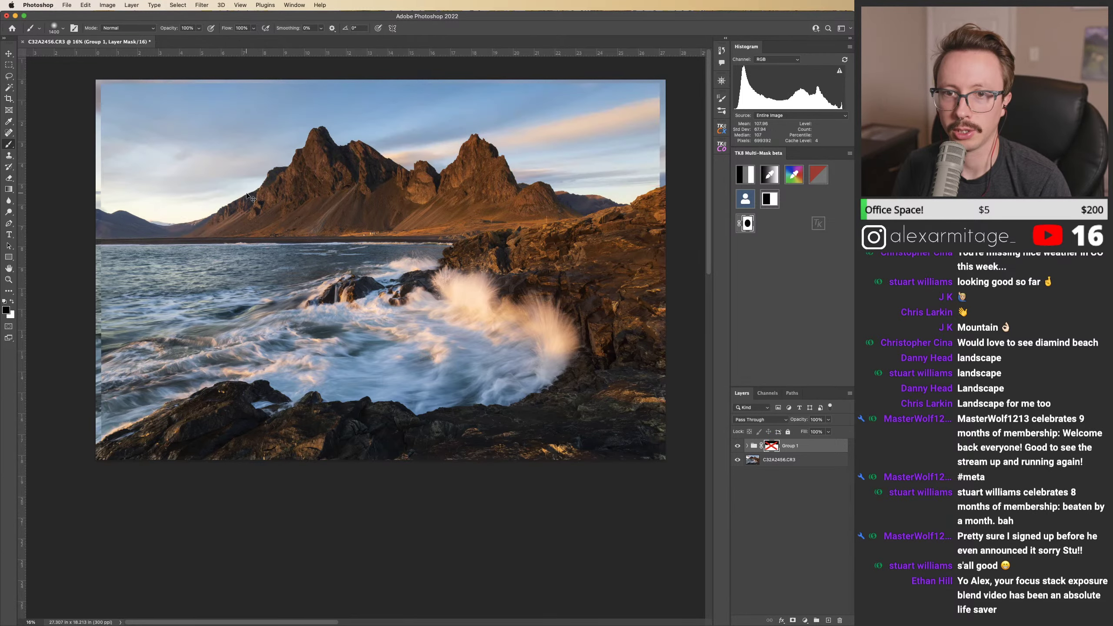
key("super+shift+m")
key("super+shift+m")
Step: Examine the left mountain ridge against the sky at close range with Group 1's mask on and off
key("z")
left_click_drag(270, 176, 384, 165)
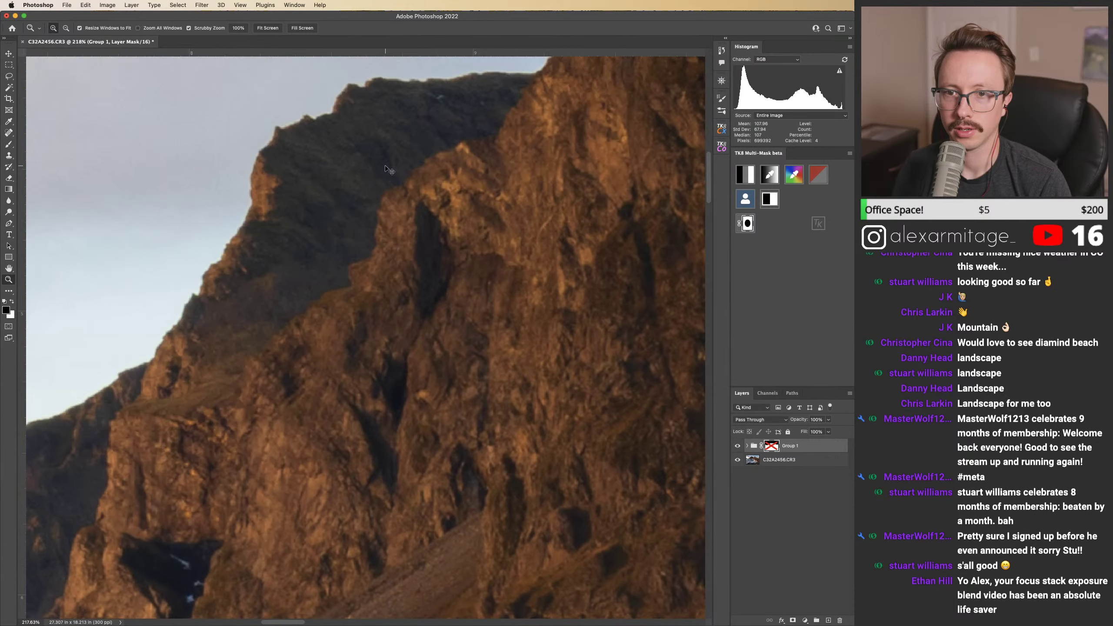
key("super+shift+m")
key("super+shift+m")
key("super+shift+m")
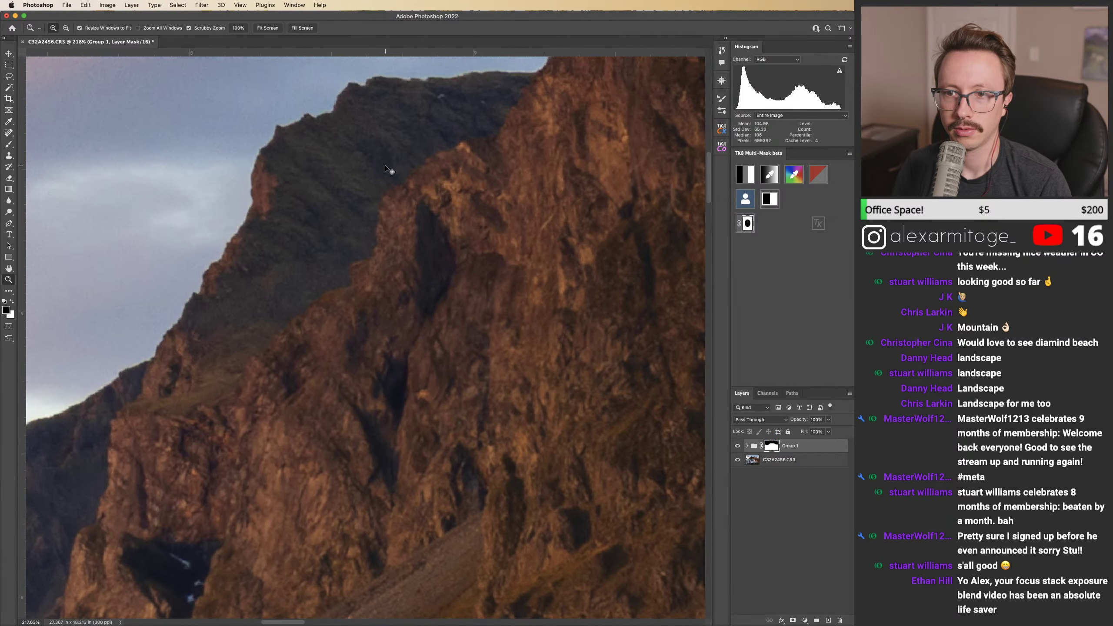
Step: Compare the clouds and the light on both peaks at a wide view with Group 1's mask disabled and enabled
left_click_drag(441, 176, 341, 184)
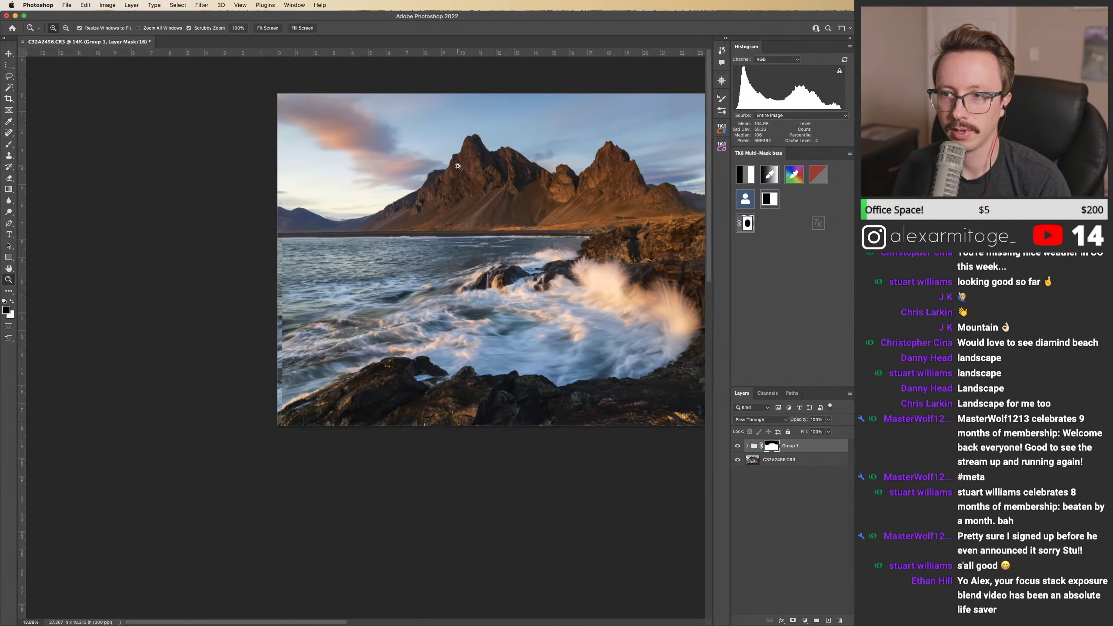
key("super+shift+m")
key("super+shift+m")
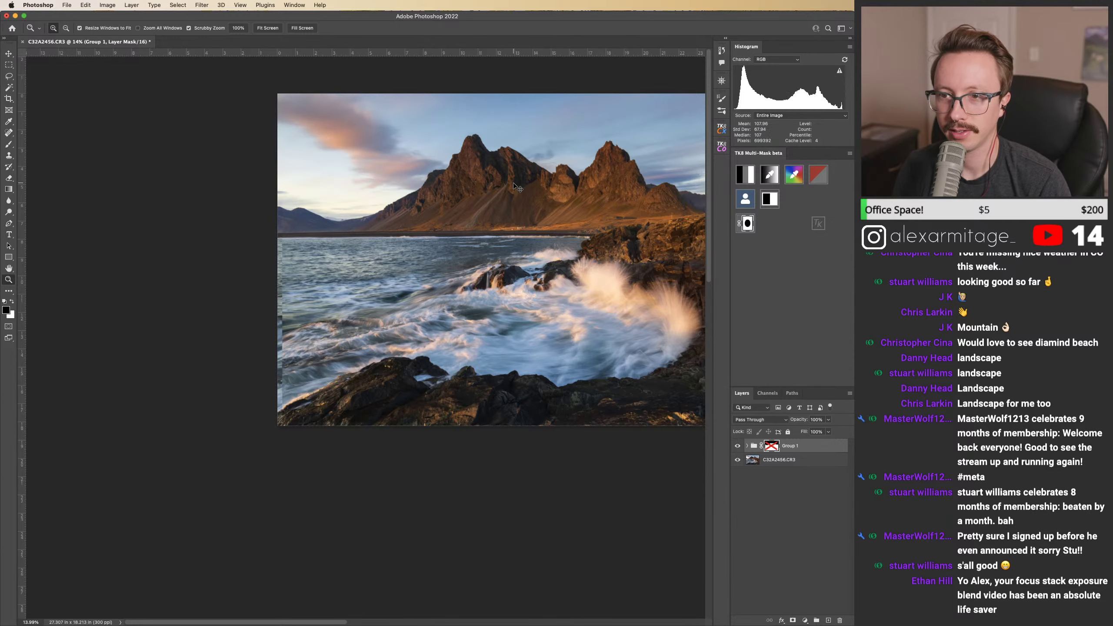
key("super+shift+m")
key("super+shift+m")
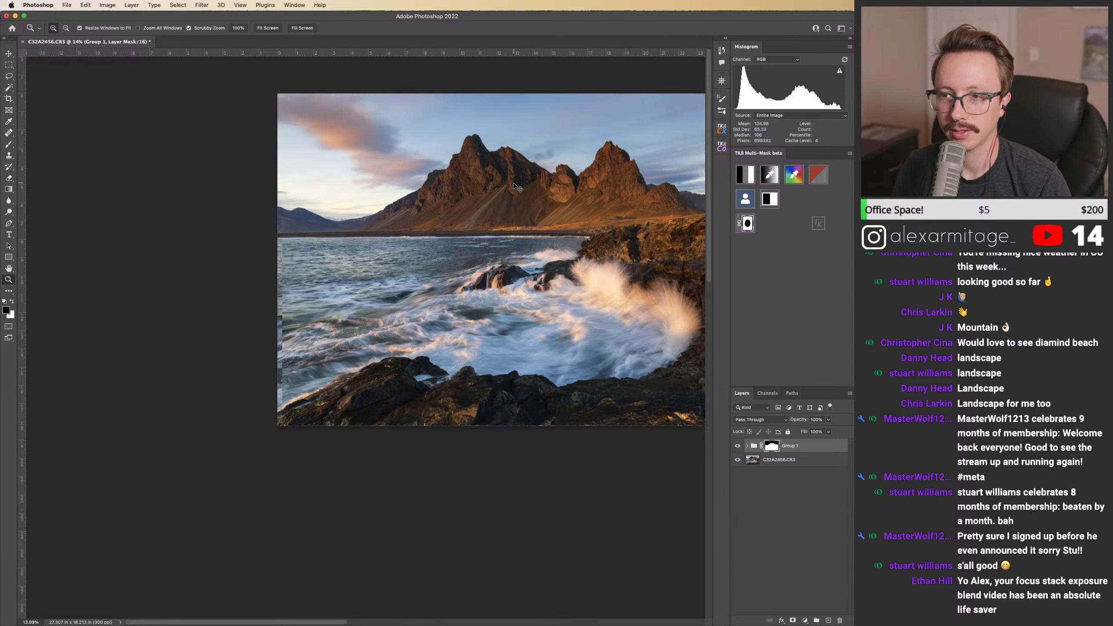
key("super+shift+m")
key("super+shift+m")
left_click_drag(587, 183, 464, 202)
key("super+shift+m")
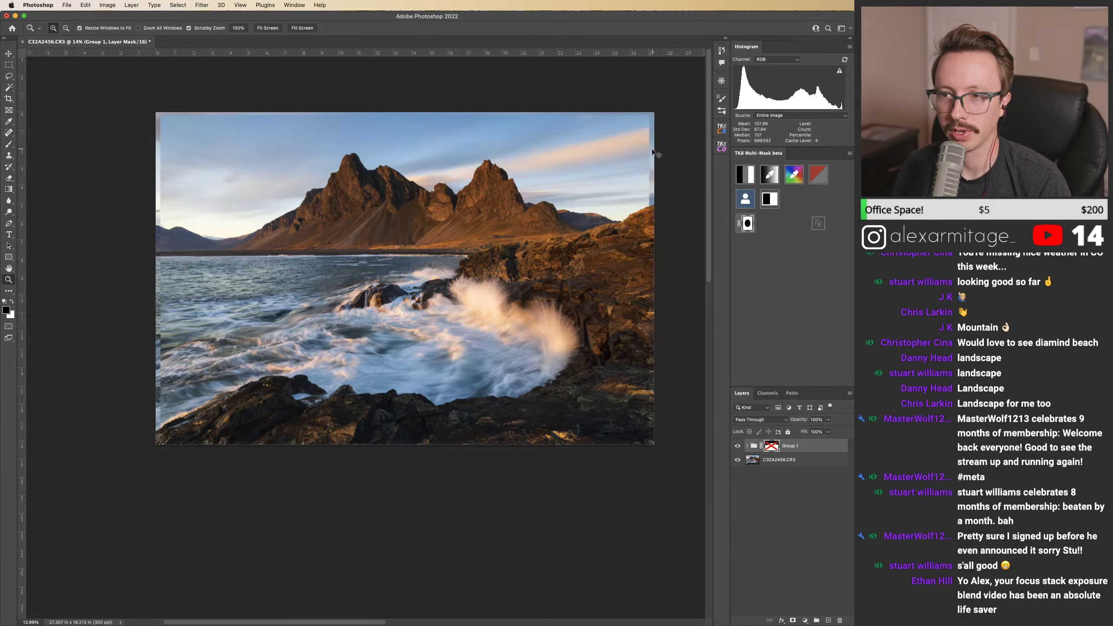
key("super+shift+m")
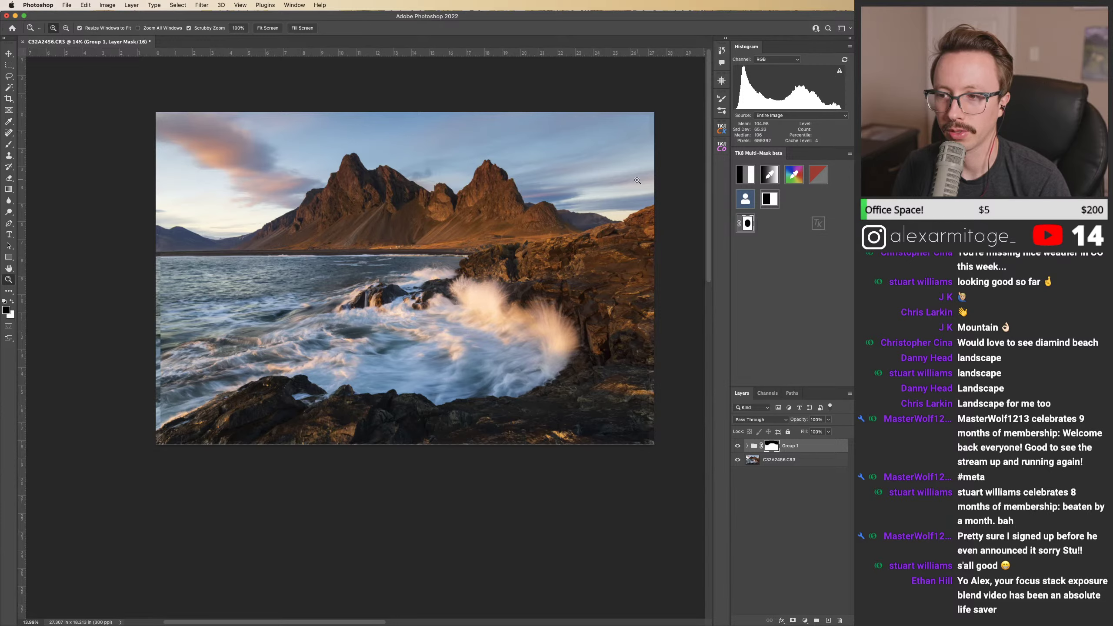
Step: Paint white on Group 1's mask with a large brush over the sky and peak on the right to restore the group's streaked clouds
key("b")
key("x")
mouse_move(467, 159)
left_mouse_down()
mouse_move(578, 149)
mouse_move(613, 185)
mouse_move(642, 155)
mouse_move(522, 153)
left_mouse_up()
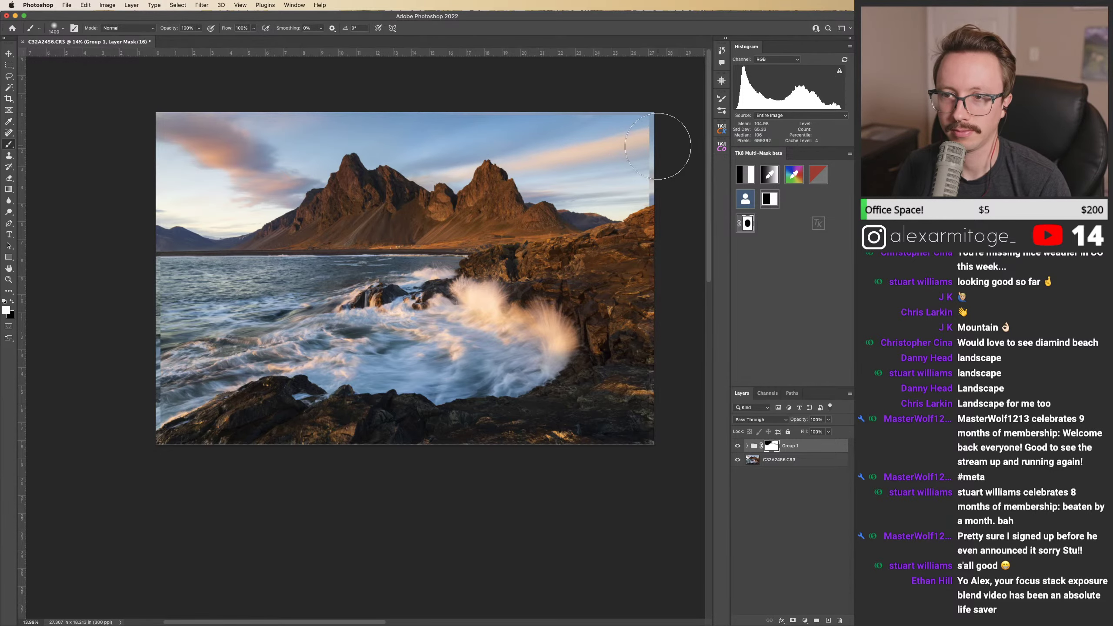
scroll(658, 145, "left", 6)
left_click_drag(607, 149, 293, 214)
left_click_drag(494, 371, 563, 385)
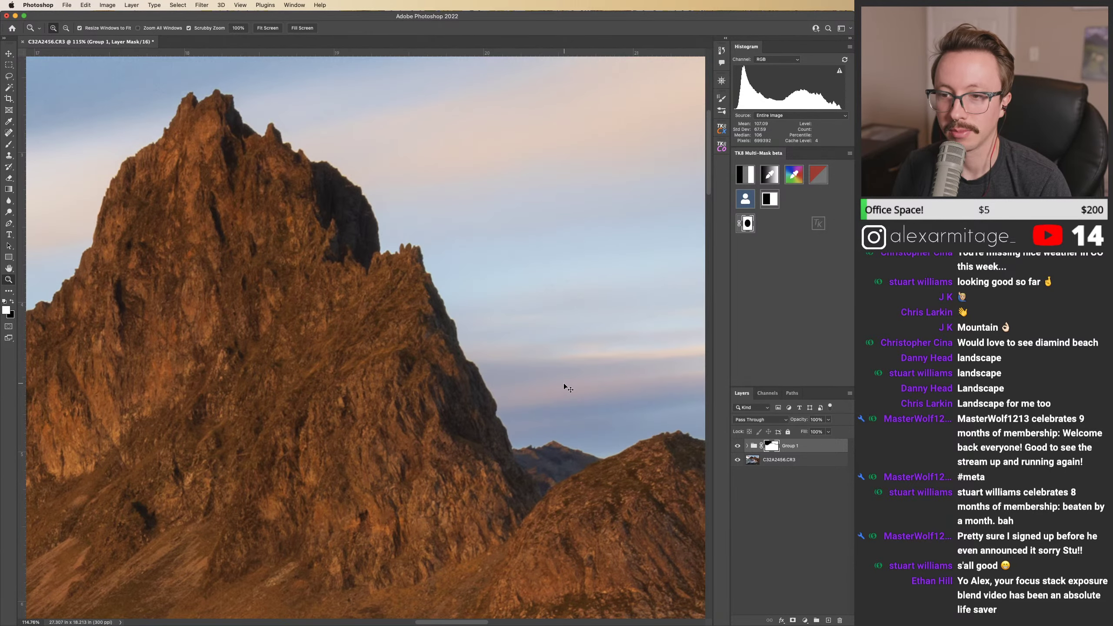
left_click_drag(569, 375, 512, 365)
key("b")
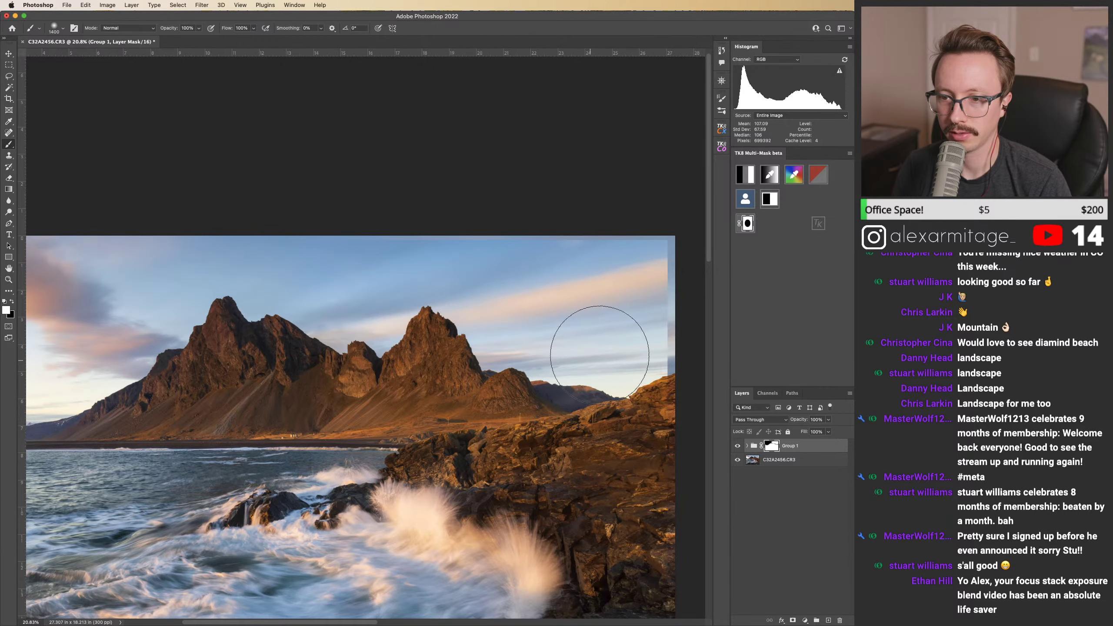
Step: Check Group 1's mask as a red overlay and refine it with white in the sky between the two peaks
key("x")
key("backslash")
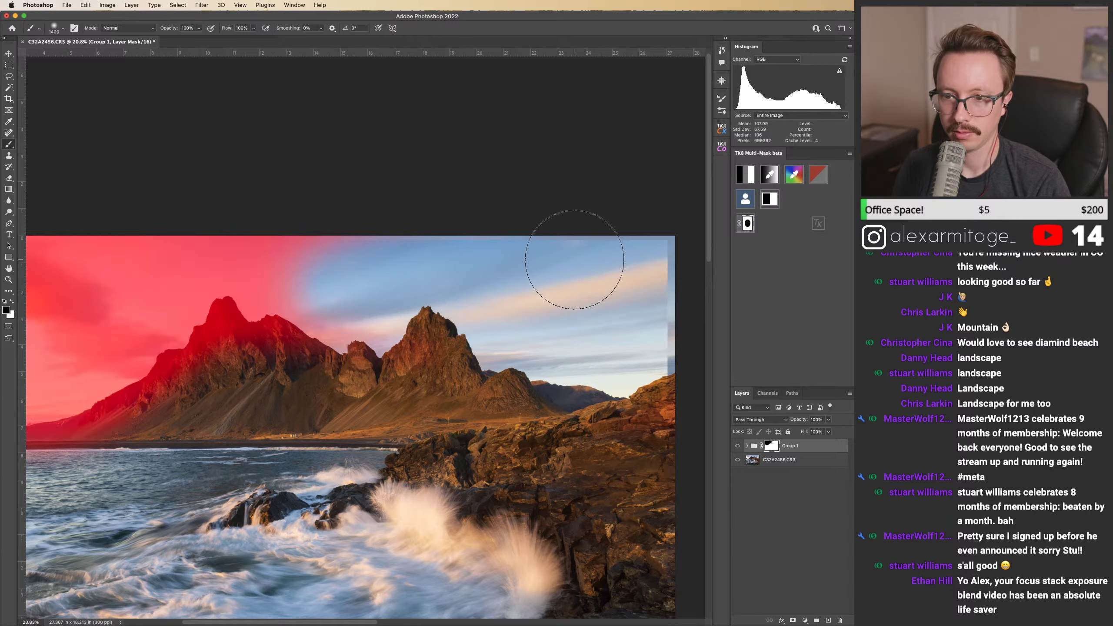
key("backslash")
key("x")
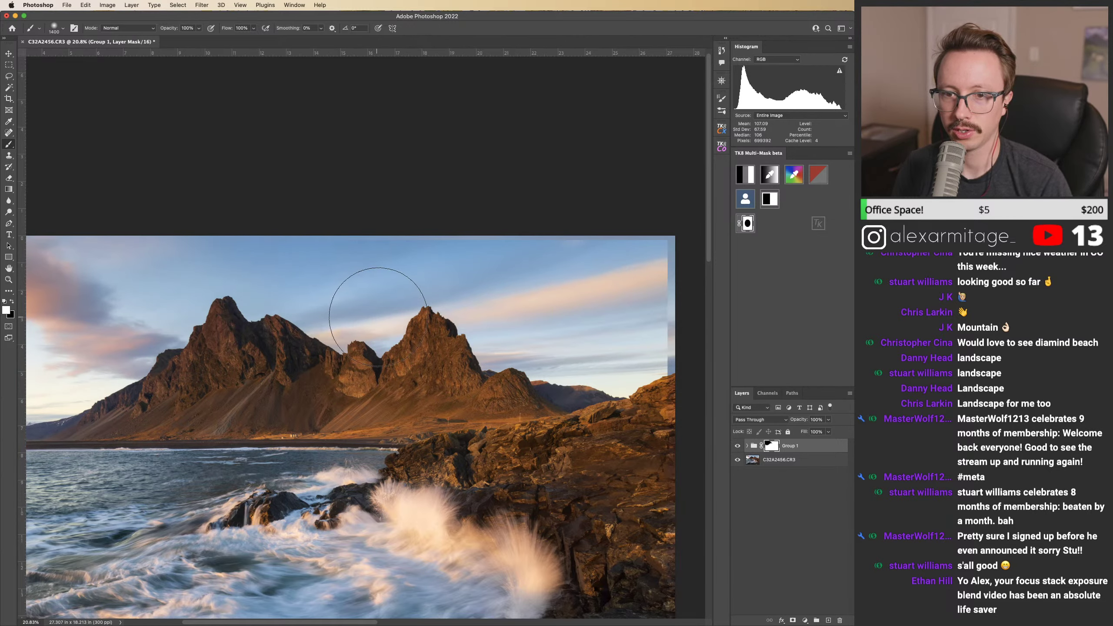
key("shift+backslash")
key("shift+backslash")
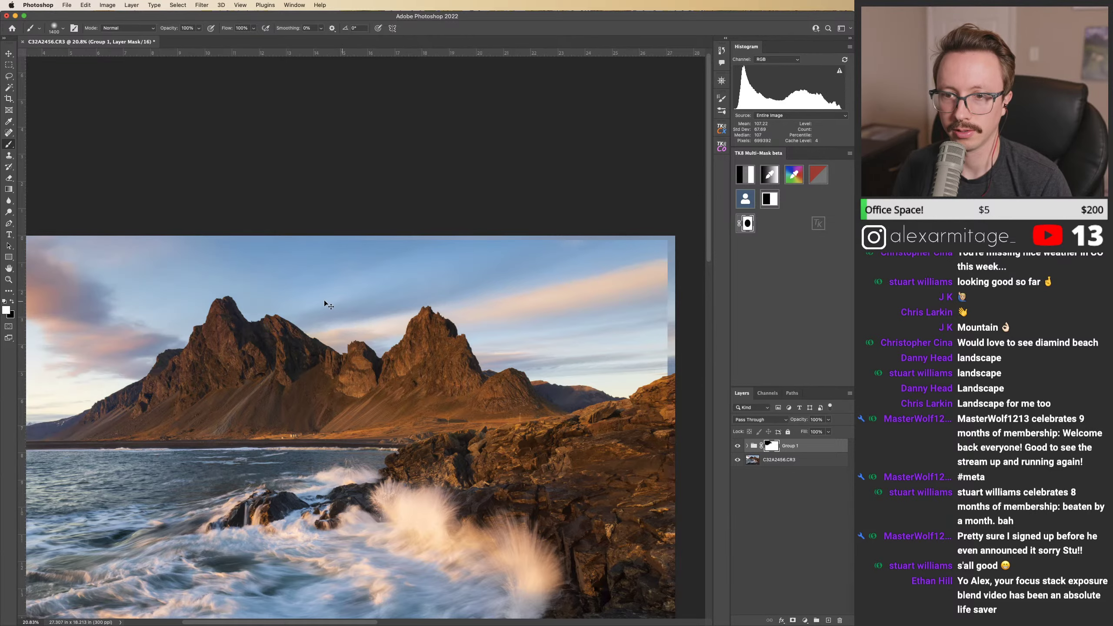
left_click_drag(298, 298, 378, 287)
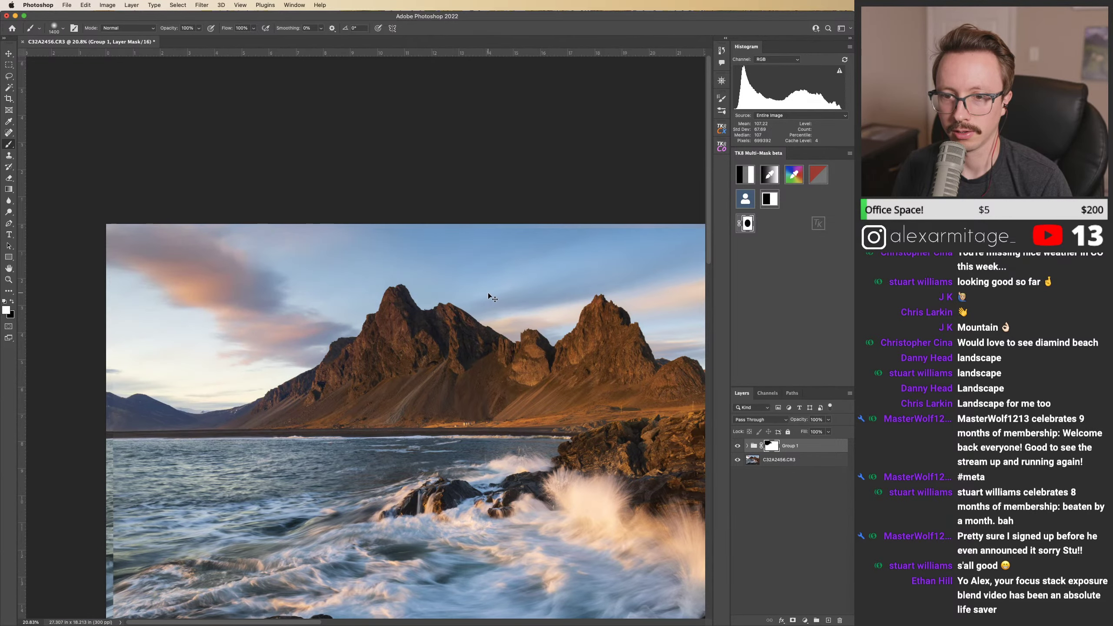
Step: Compare the whole image with Group 1's mask disabled and enabled, focusing on the cloud at the upper left
key("z")
left_click_drag(297, 310, 284, 319)
key("shift+backslash")
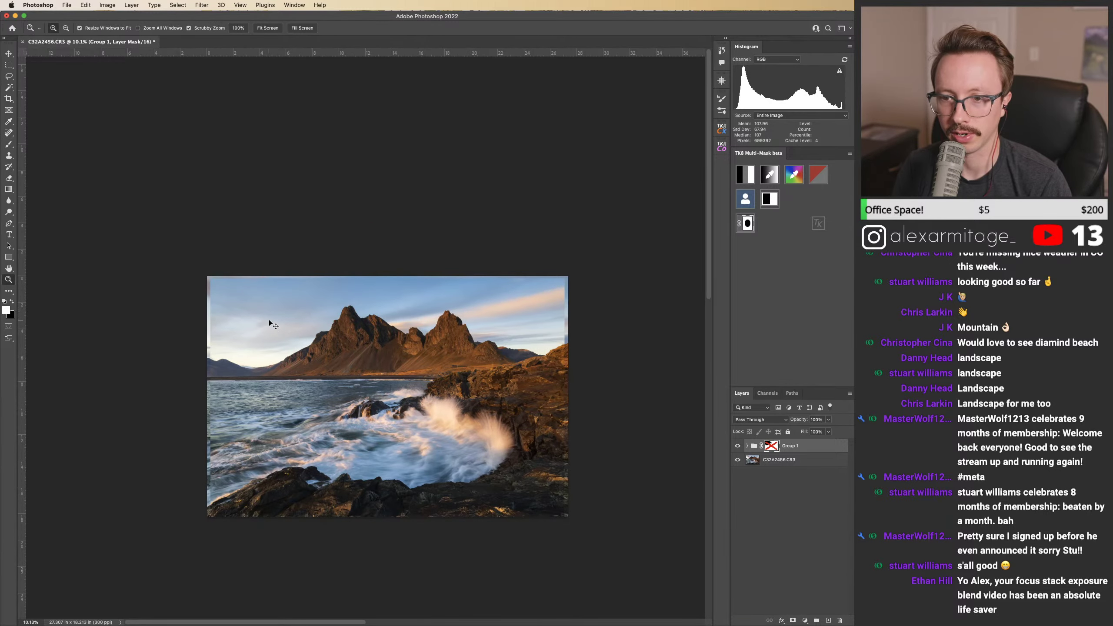
key("shift+backslash")
key("shift+backslash")
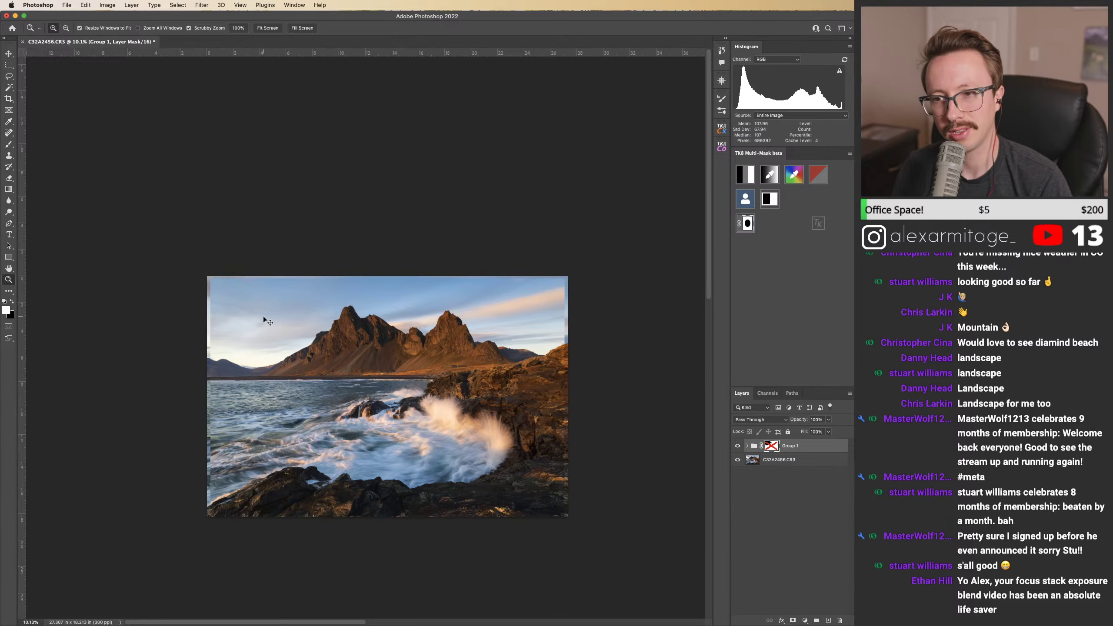
key("shift+backslash")
Step: Examine the left mountain's slope, dark ridge and summit against the sky at close range for blending flaws
left_click_drag(257, 337, 305, 341)
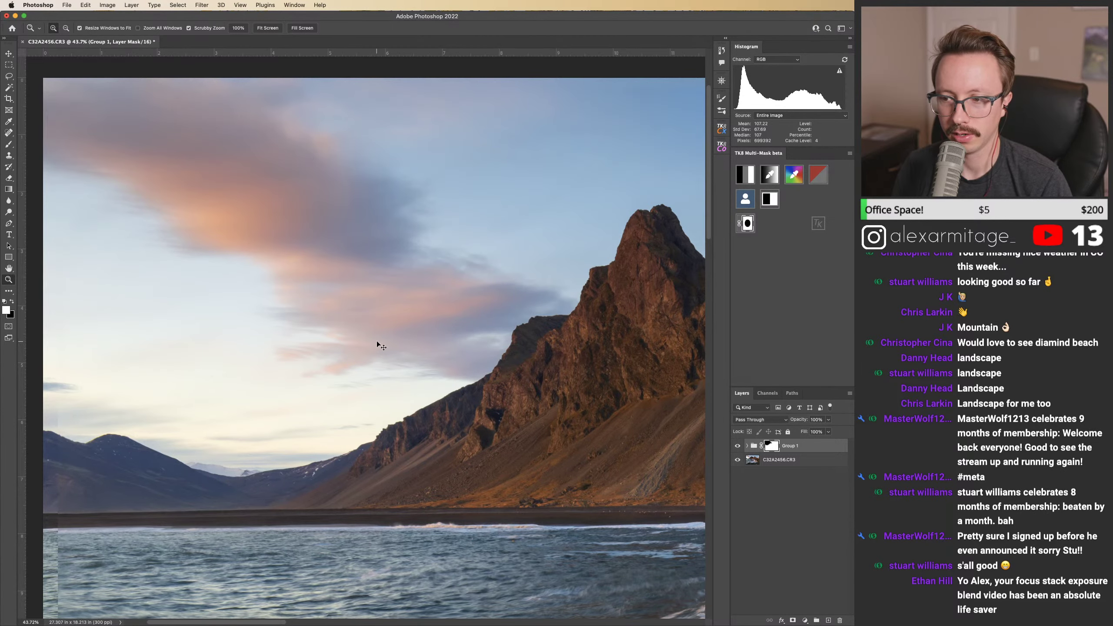
scroll(377, 344, "right", 5)
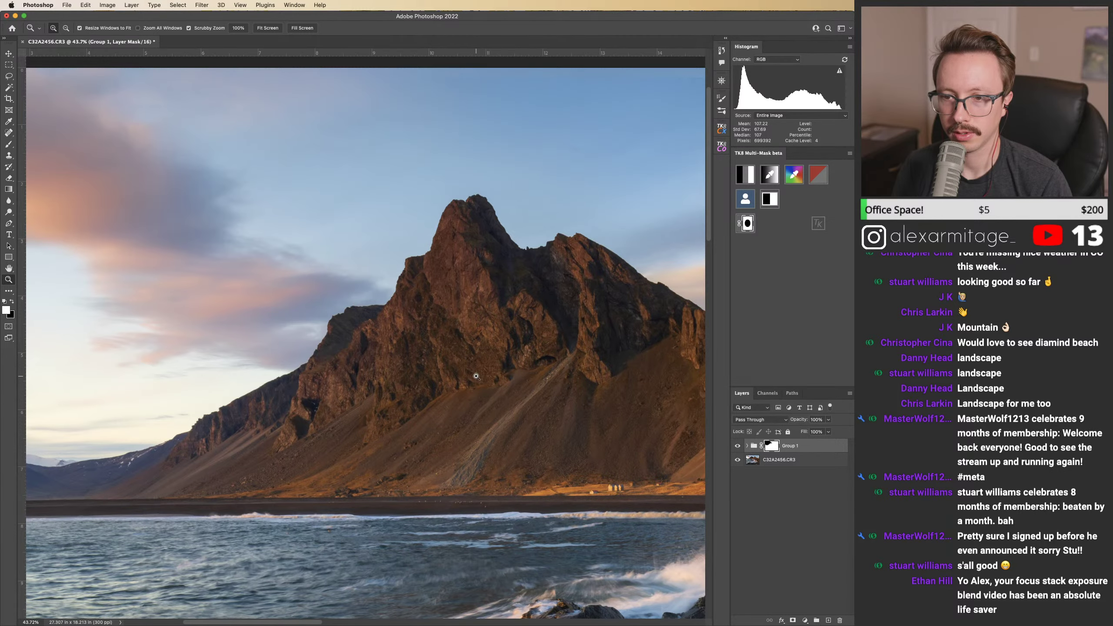
scroll(373, 353, "up", 10)
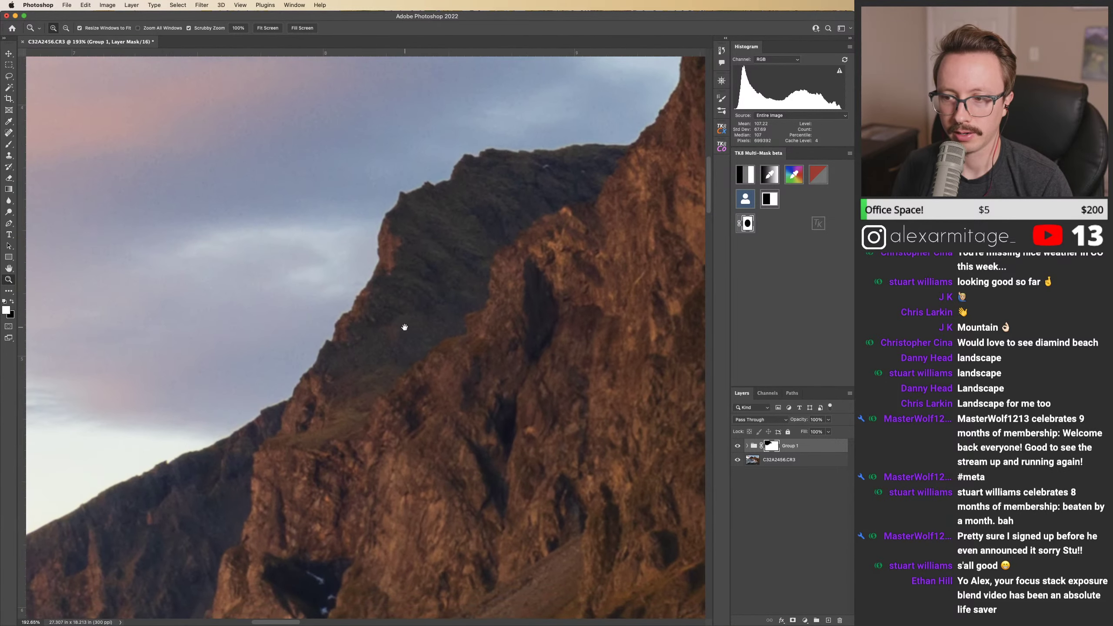
key("super+z")
scroll(402, 342, "right", 10)
scroll(402, 342, "up", 5)
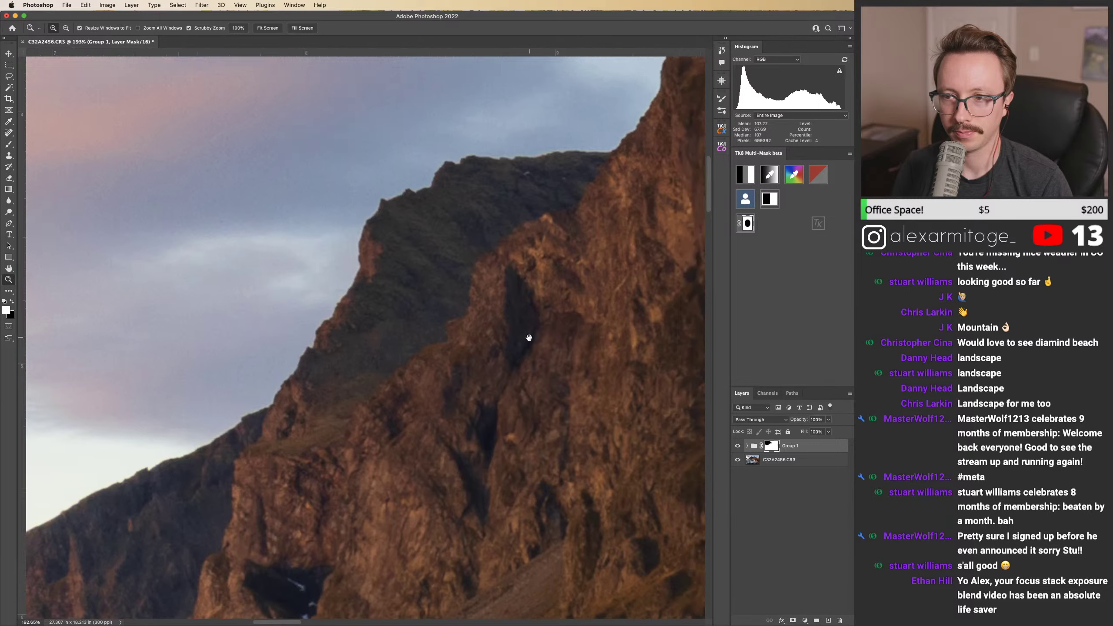
scroll(413, 358, "right", 15)
scroll(413, 359, "up", 15)
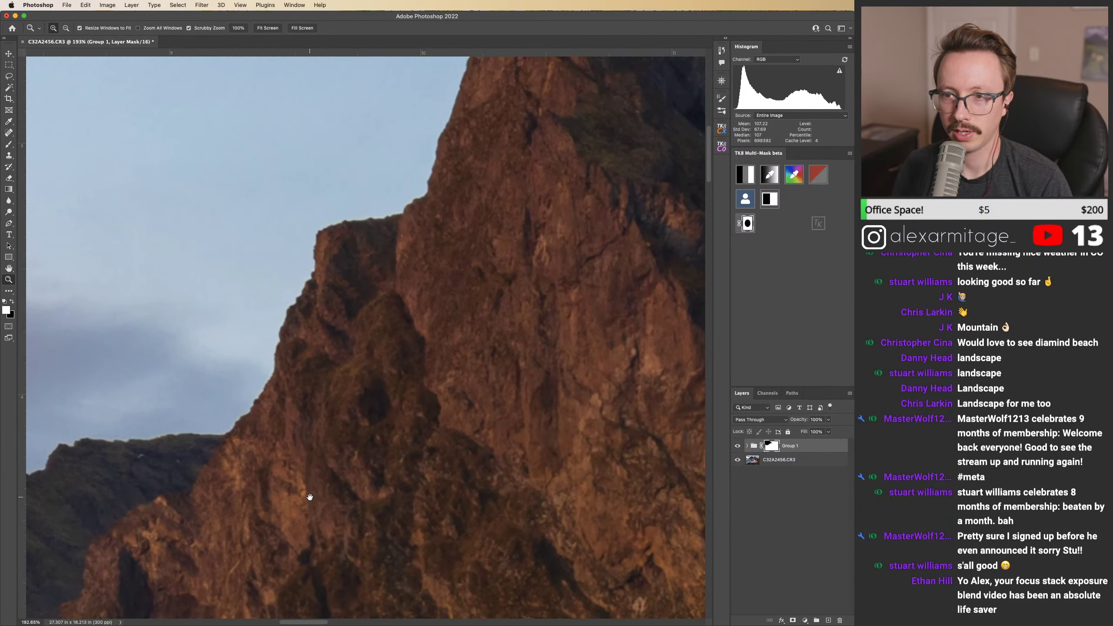
scroll(293, 514, "down", 10)
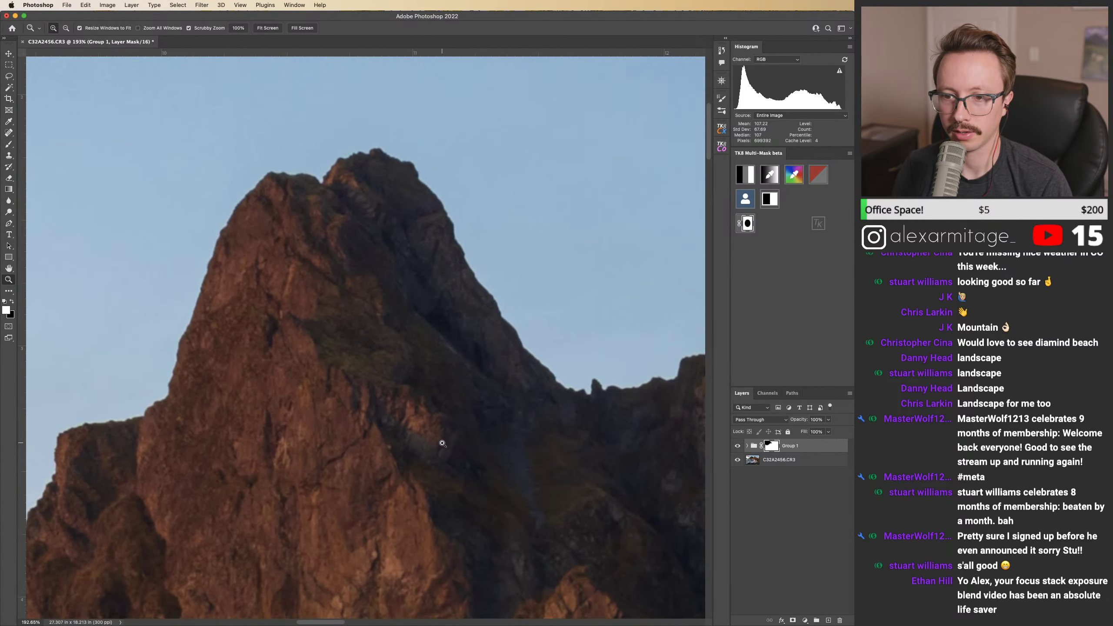
scroll(365, 337, "down", 5)
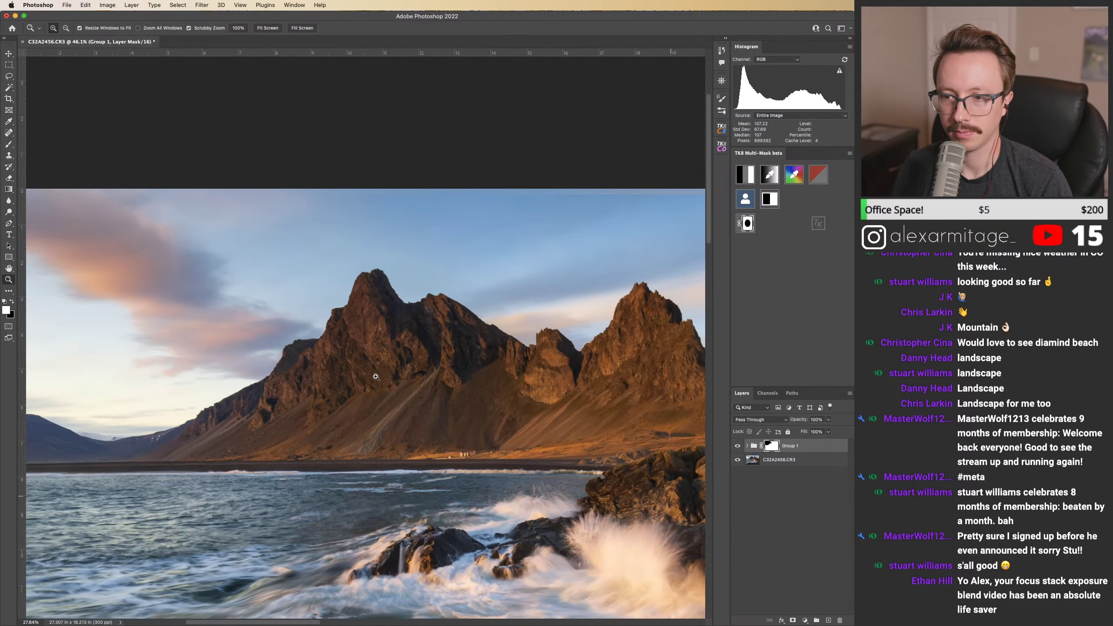
Step: Compare the blend with Group 1's mask disabled and enabled, and review the layers inside Group 1
key("super+comma")
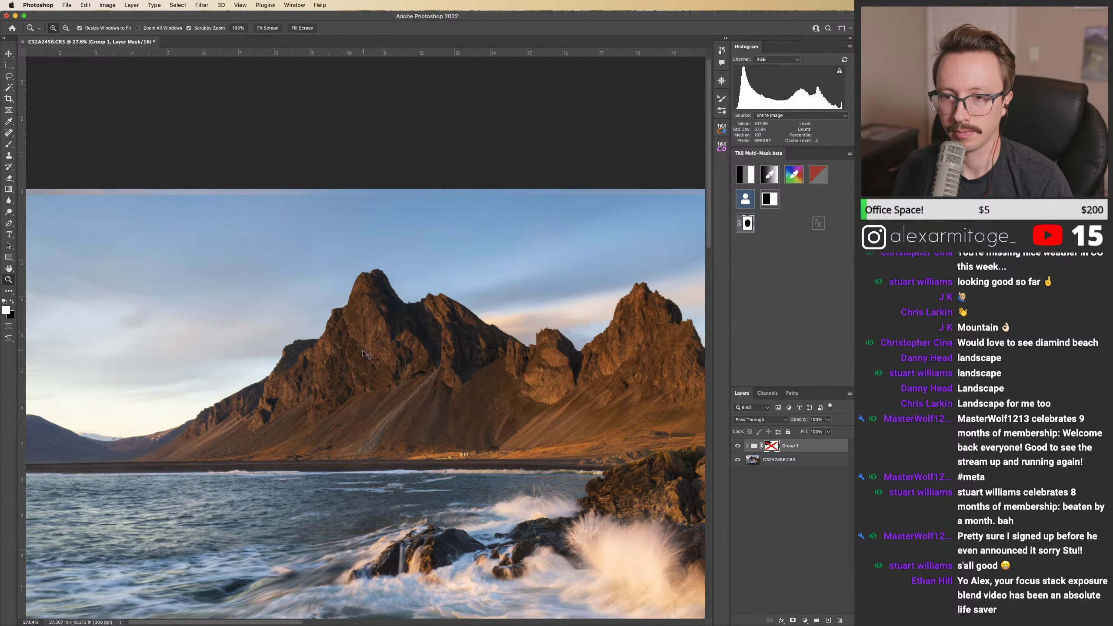
key("super+comma")
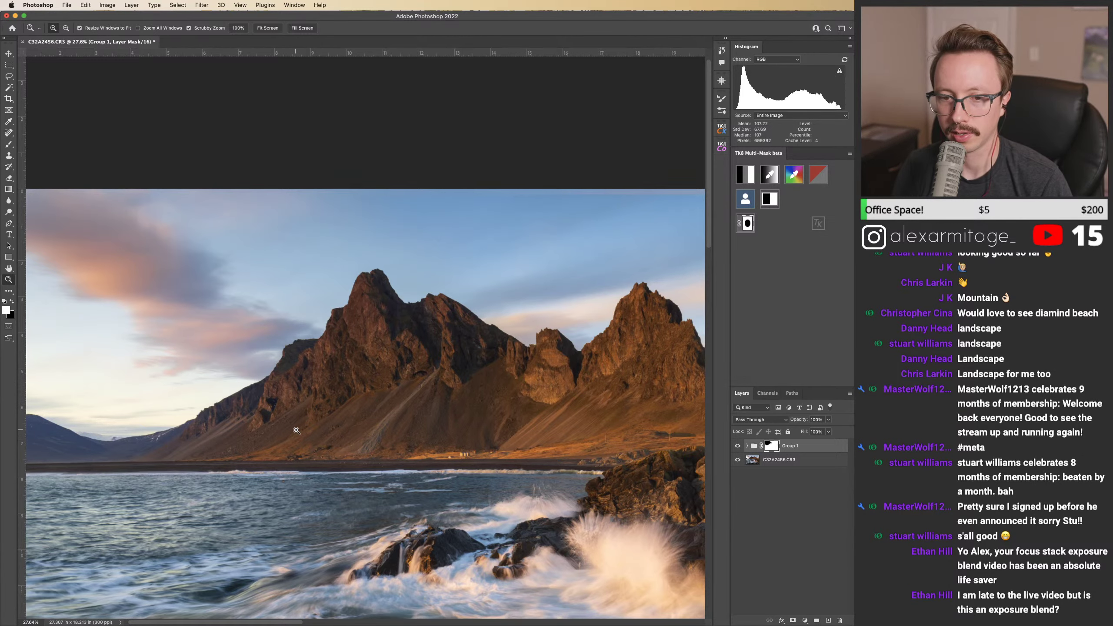
scroll(296, 430, "down", 5)
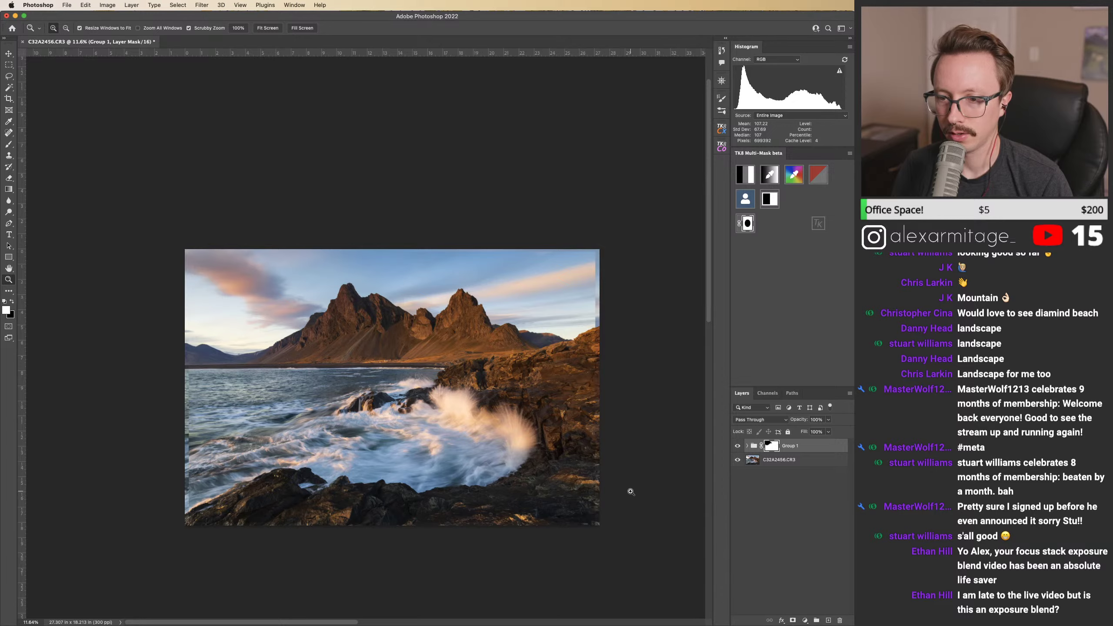
mouse_move(598, 509)
left_mouse_down()
mouse_move(640, 510)
mouse_move(608, 516)
left_mouse_up()
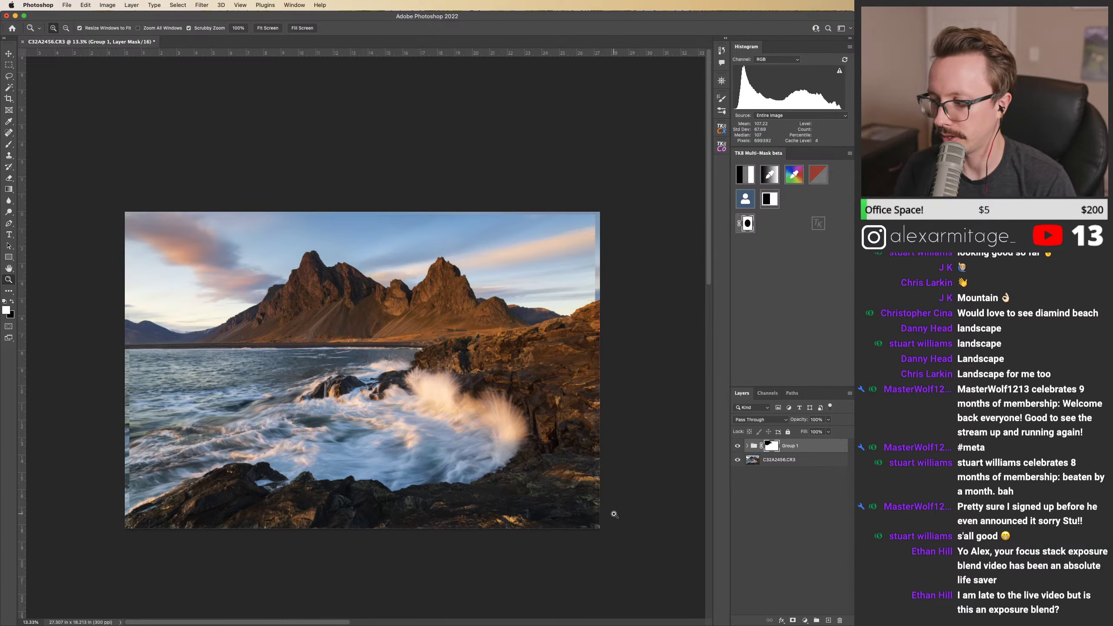
left_click(747, 446)
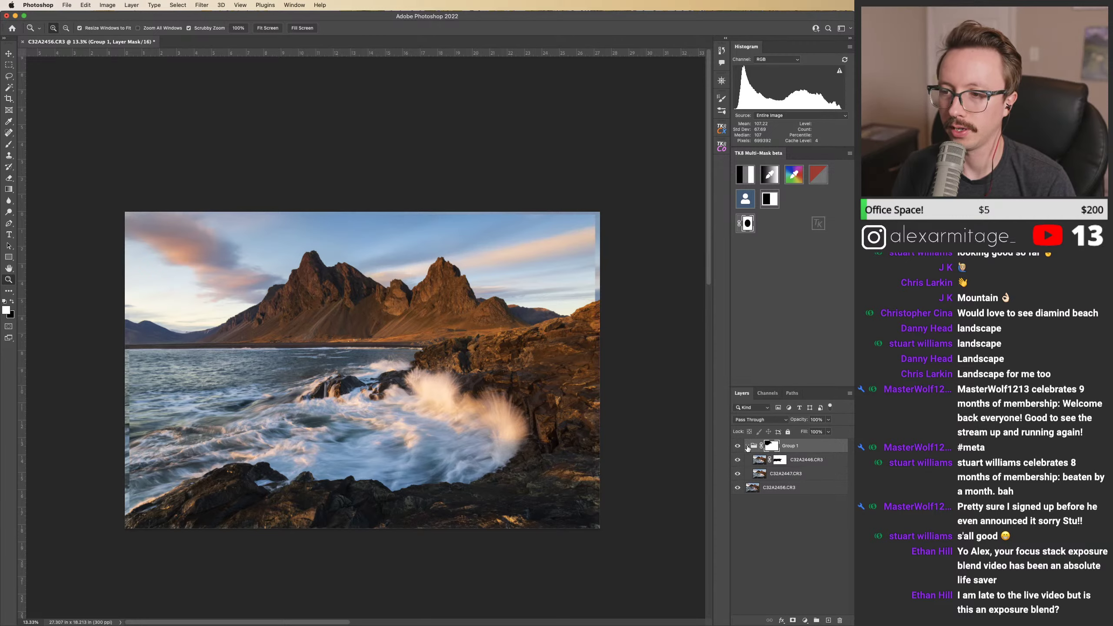
left_click(746, 446)
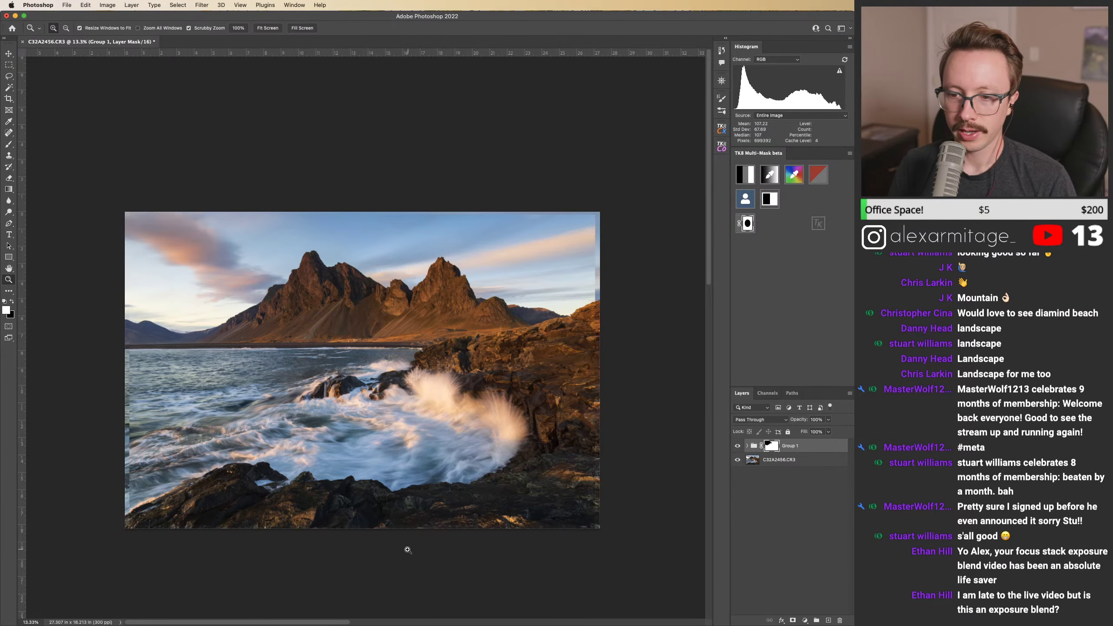
Step: Start a crop with the 16:9 ratio cleared and extend the frame up to just inside the image's top edge
left_click_drag(405, 547, 555, 511)
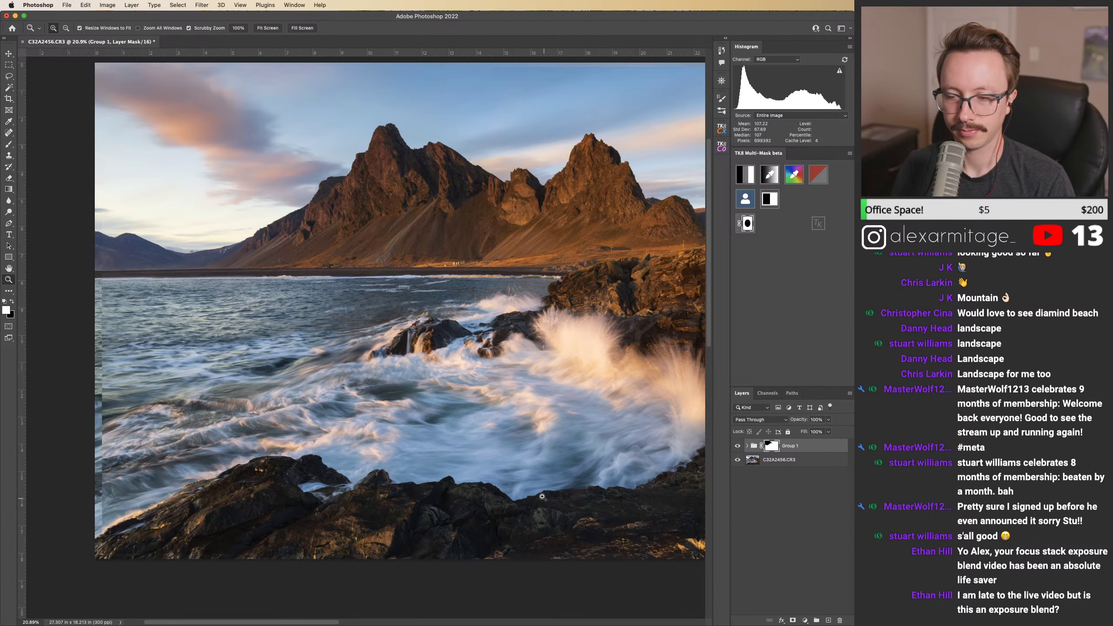
key("c")
left_click(85, 28)
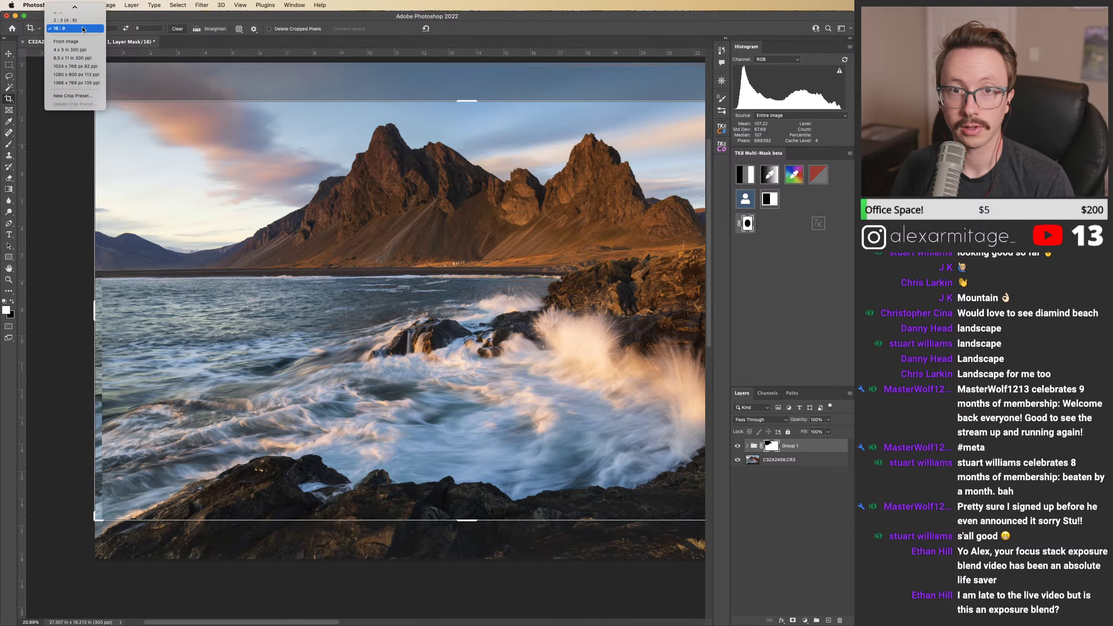
left_click(74, 10)
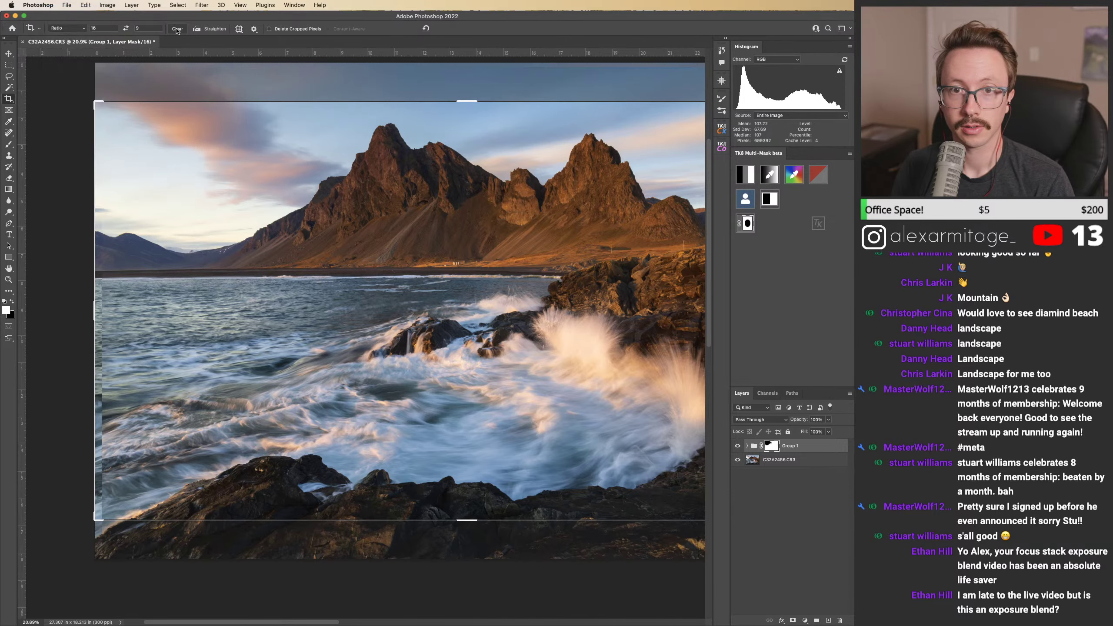
left_click(177, 30)
left_click_drag(443, 179, 433, 259)
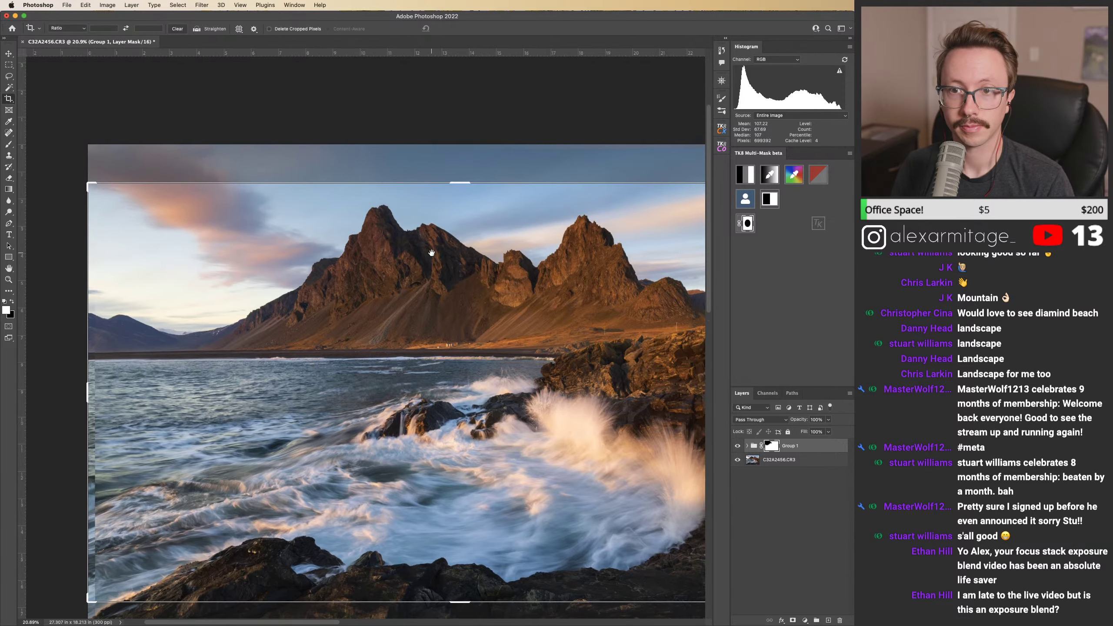
left_click_drag(459, 182, 461, 161)
left_click_drag(472, 357, 294, 299)
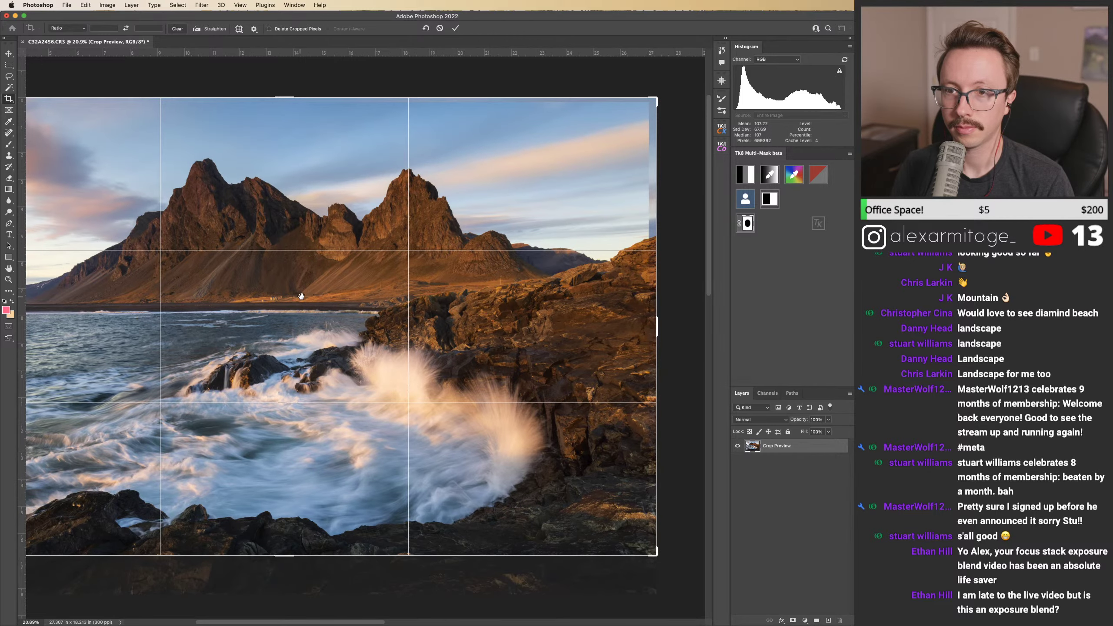
Step: Trim the misaligned right and left edges, extend the frame down over the foreground rocks, and apply the crop at about 26.8 by 17.8 in
left_click_drag(657, 327, 649, 328)
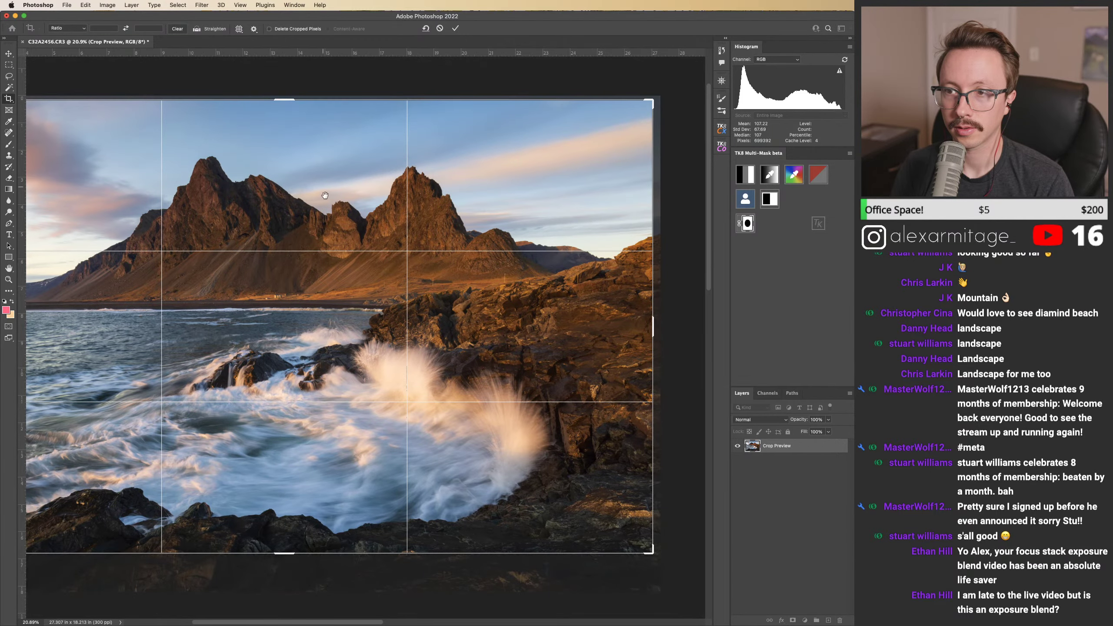
left_click_drag(285, 276, 447, 118)
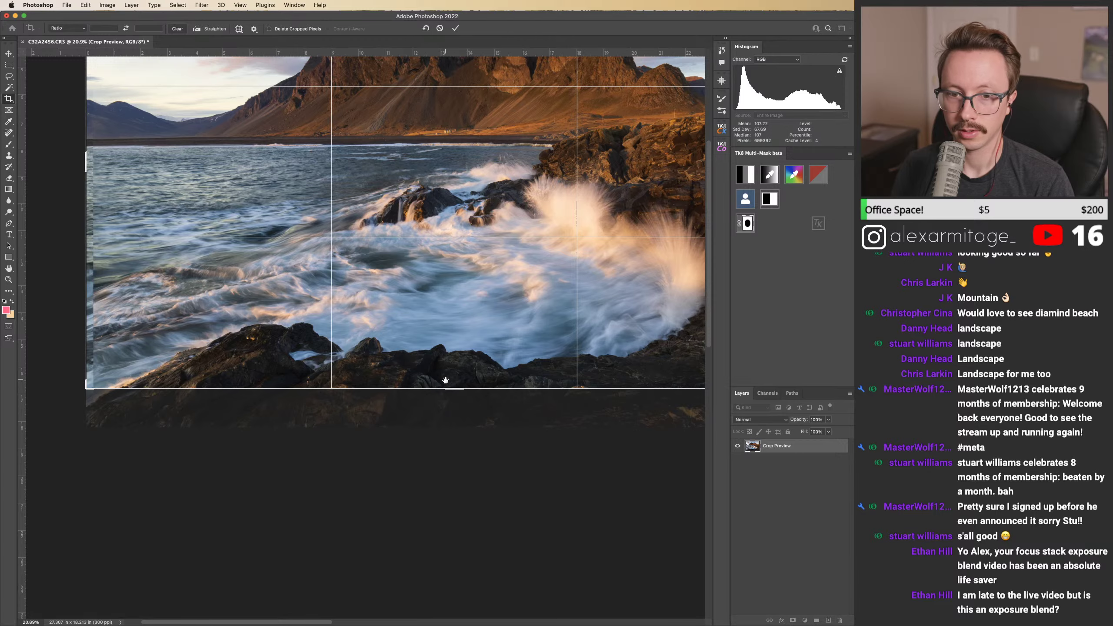
left_click_drag(84, 230, 89, 230)
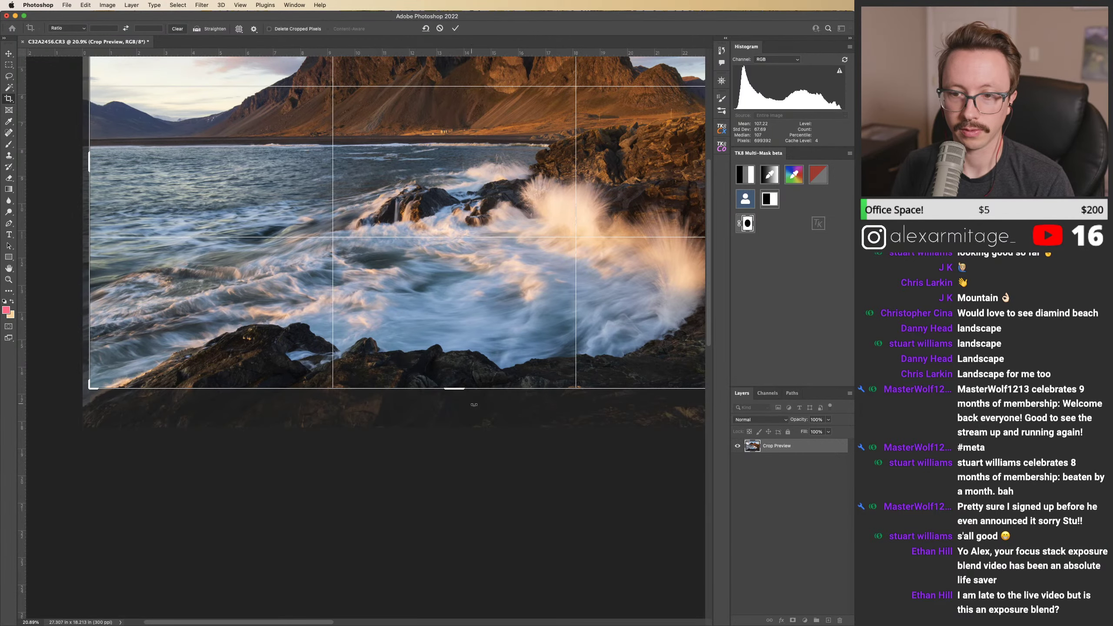
left_click_drag(454, 388, 454, 405)
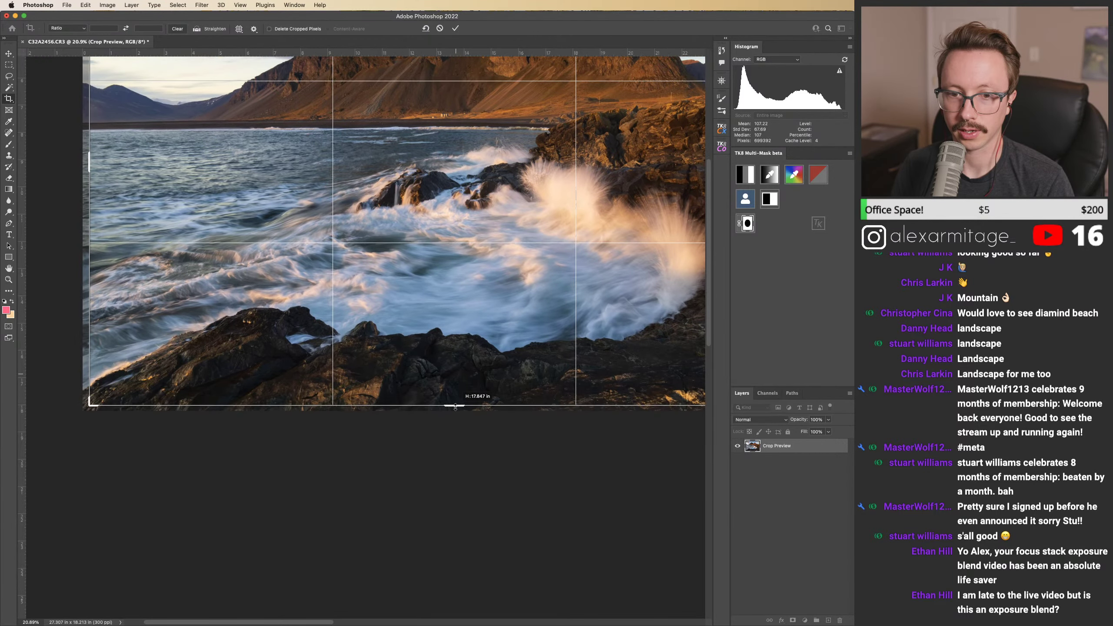
left_click_drag(540, 440, 290, 499)
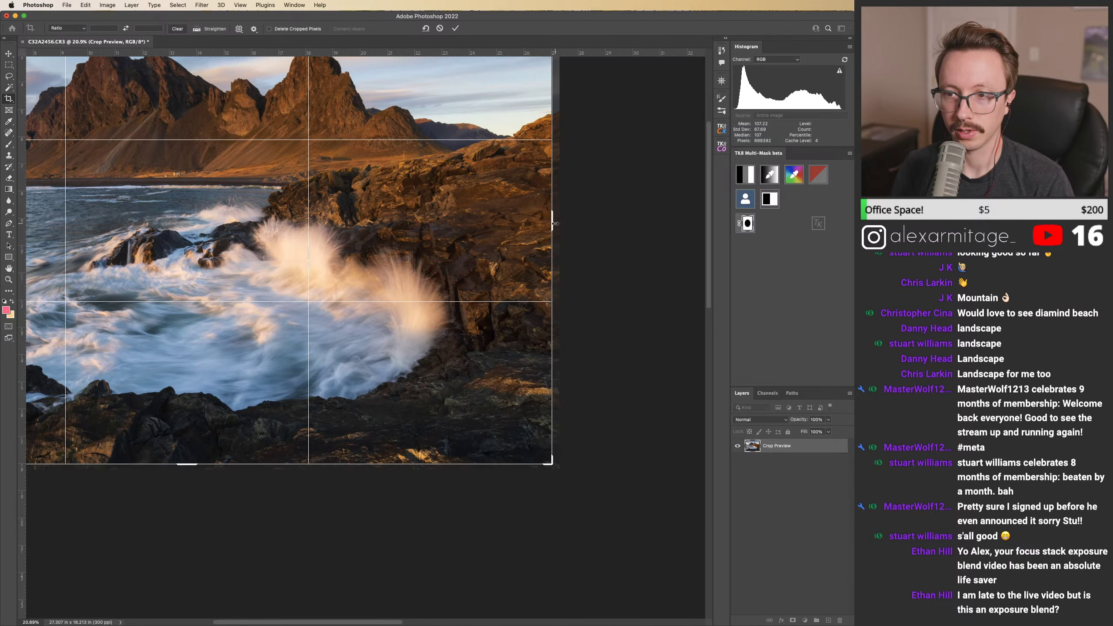
left_click(456, 29)
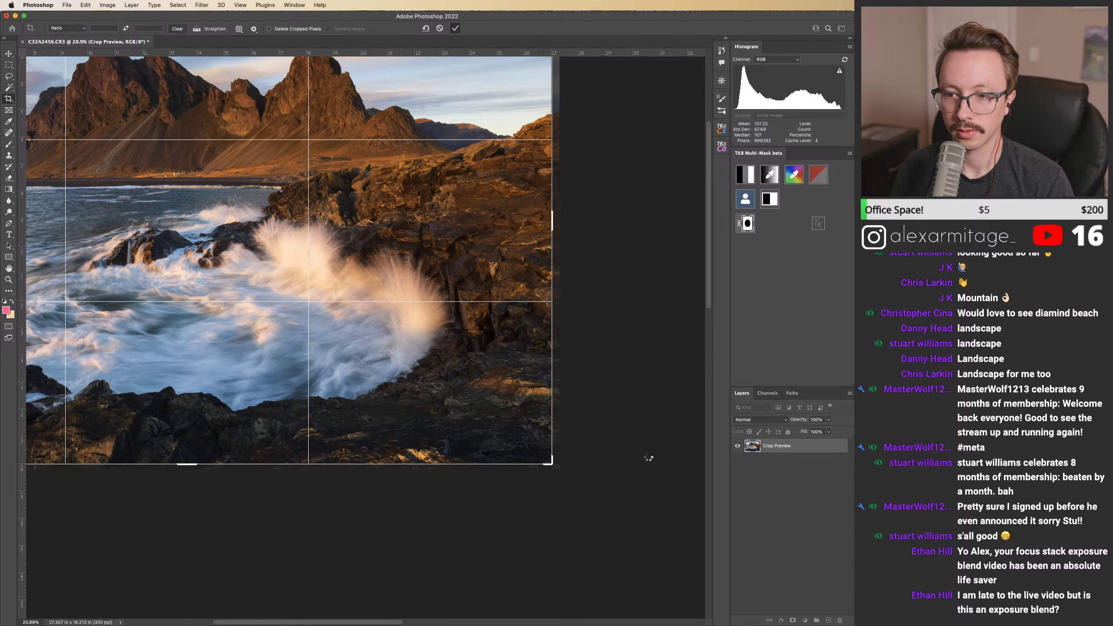
Step: Crop slightly further inward at the image's lower-right corner, working at close range, and apply it
key("z")
mouse_move(565, 476)
left_mouse_down()
mouse_move(567, 460)
mouse_move(649, 470)
mouse_move(640, 457)
left_mouse_up()
key("c")
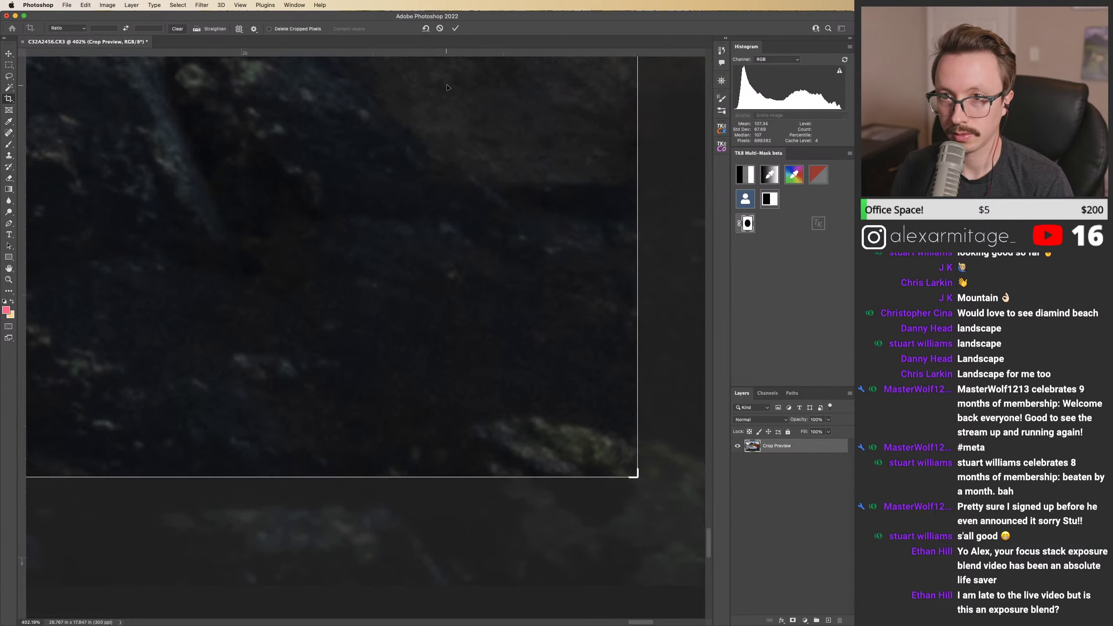
key("z")
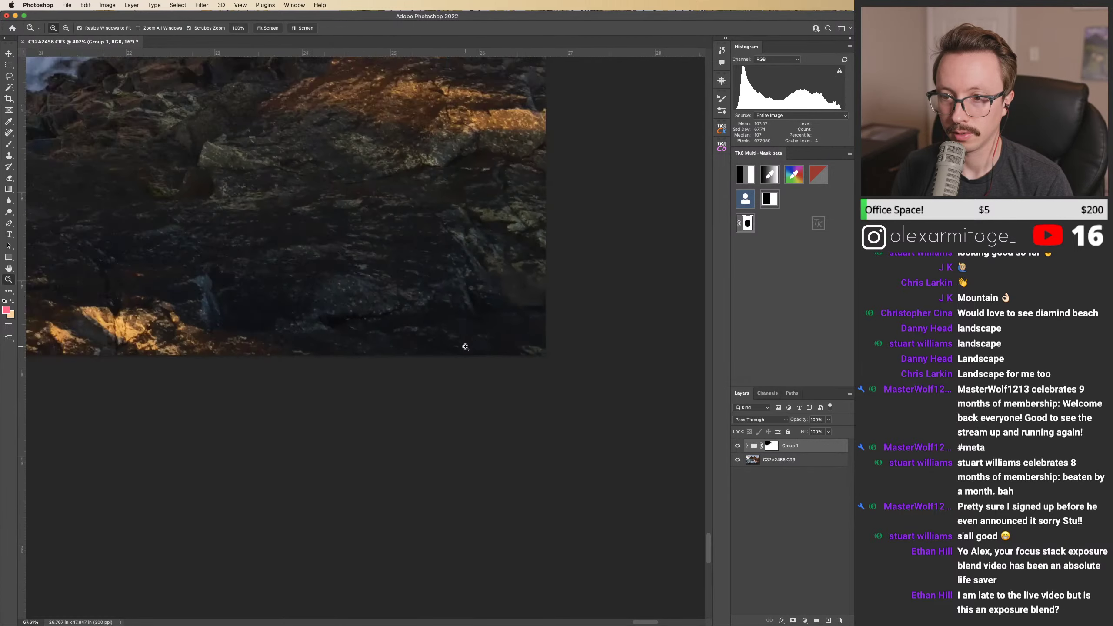
Step: Crop slightly further inward at the image's lower-left corner, working at close range, apply it, and check the left edge
left_click_drag(464, 340, 365, 378)
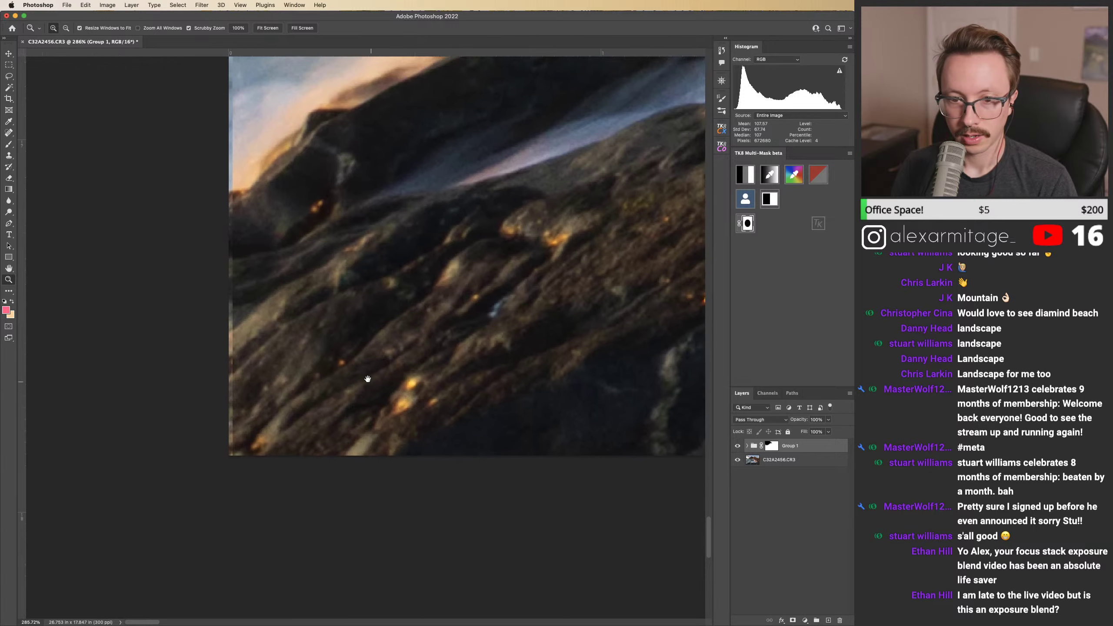
key("c")
left_click_drag(229, 385, 235, 387)
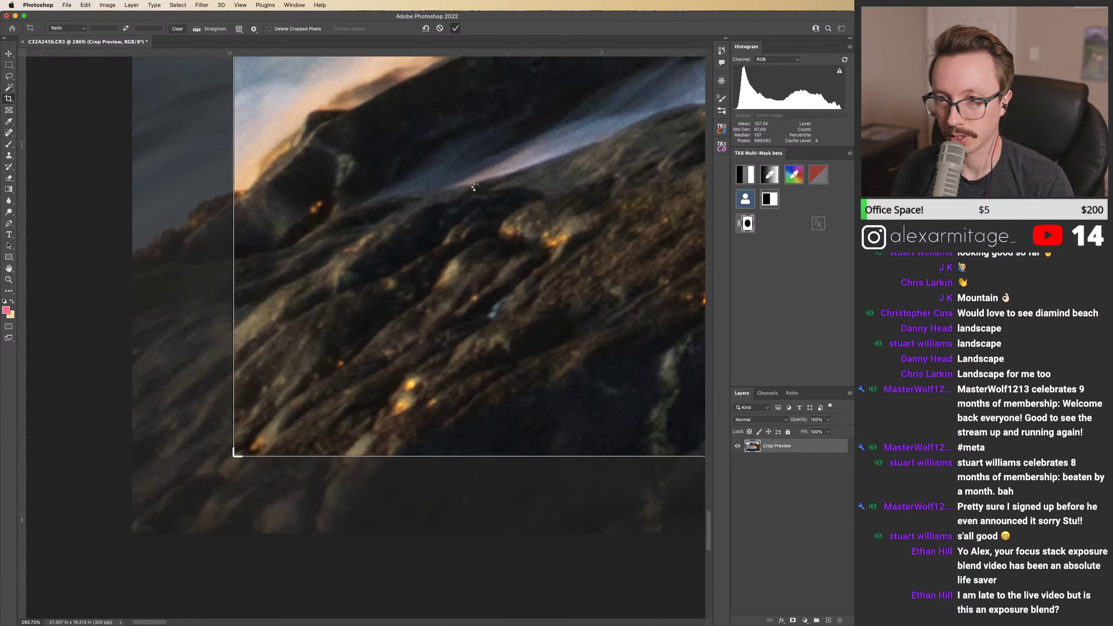
key("Return")
key("z")
left_click(471, 195, "alt")
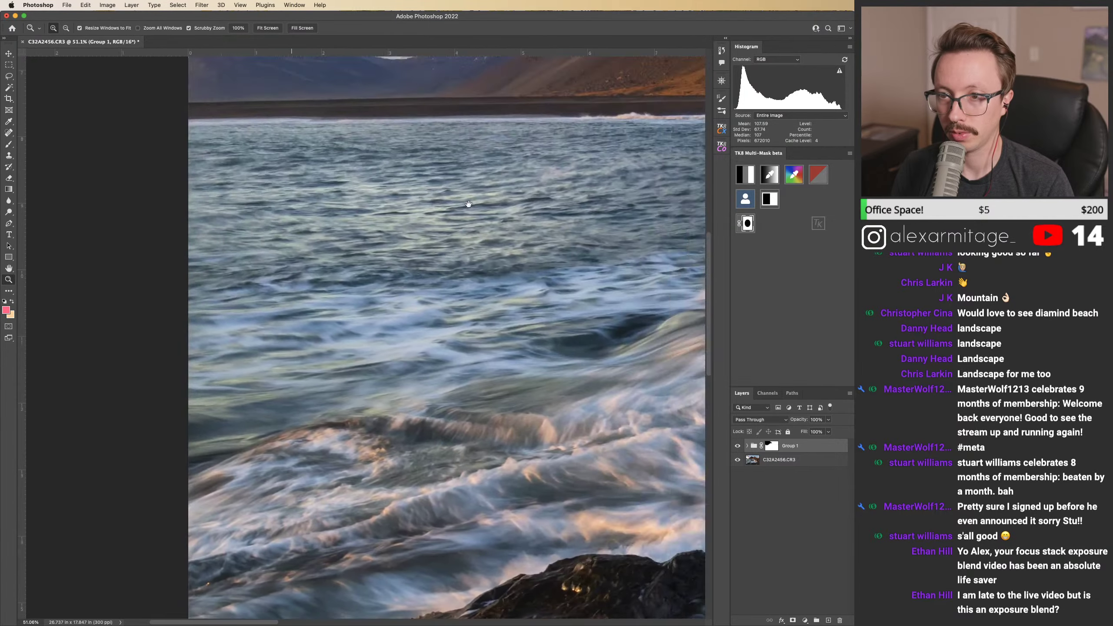
left_click_drag(468, 203, 455, 288)
left_click_drag(63, 389, 175, 368)
left_click_drag(394, 285, 443, 311)
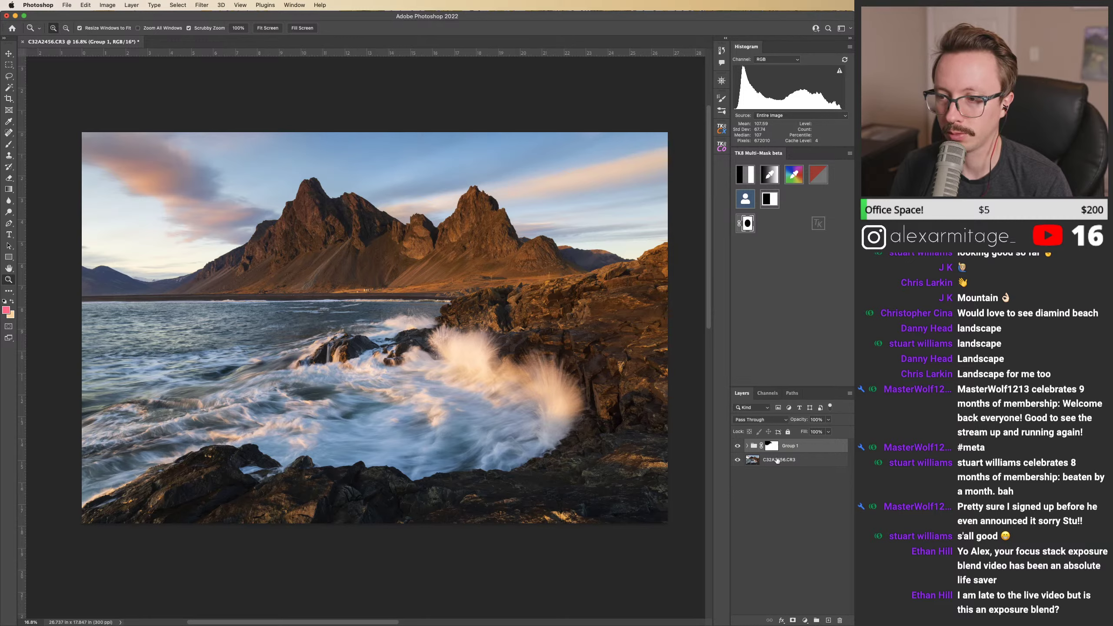
left_click(771, 484)
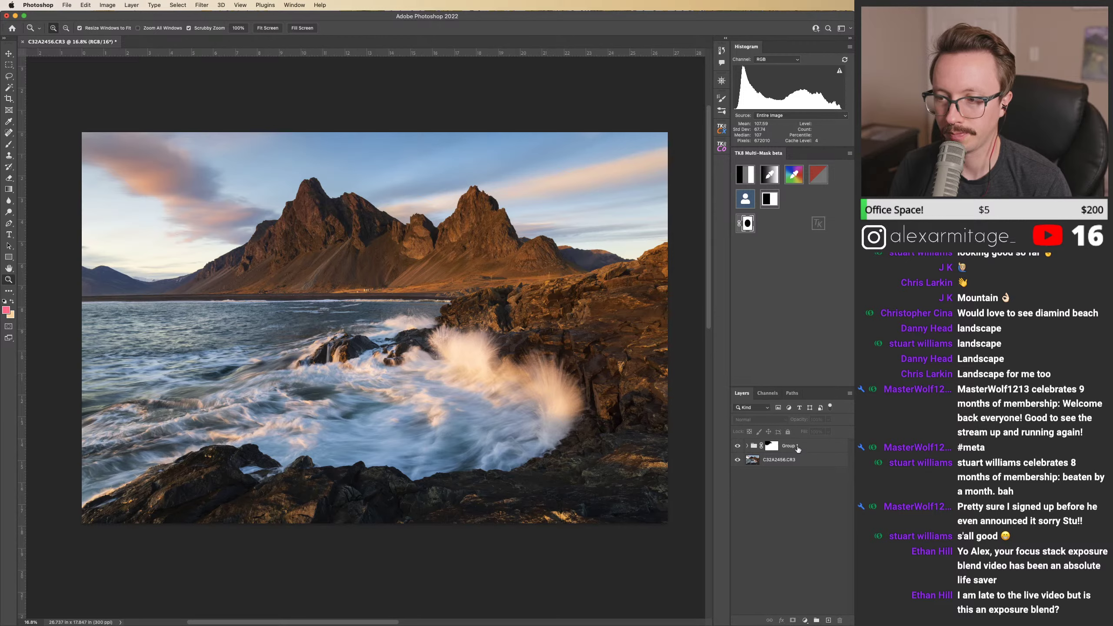
left_click(772, 446)
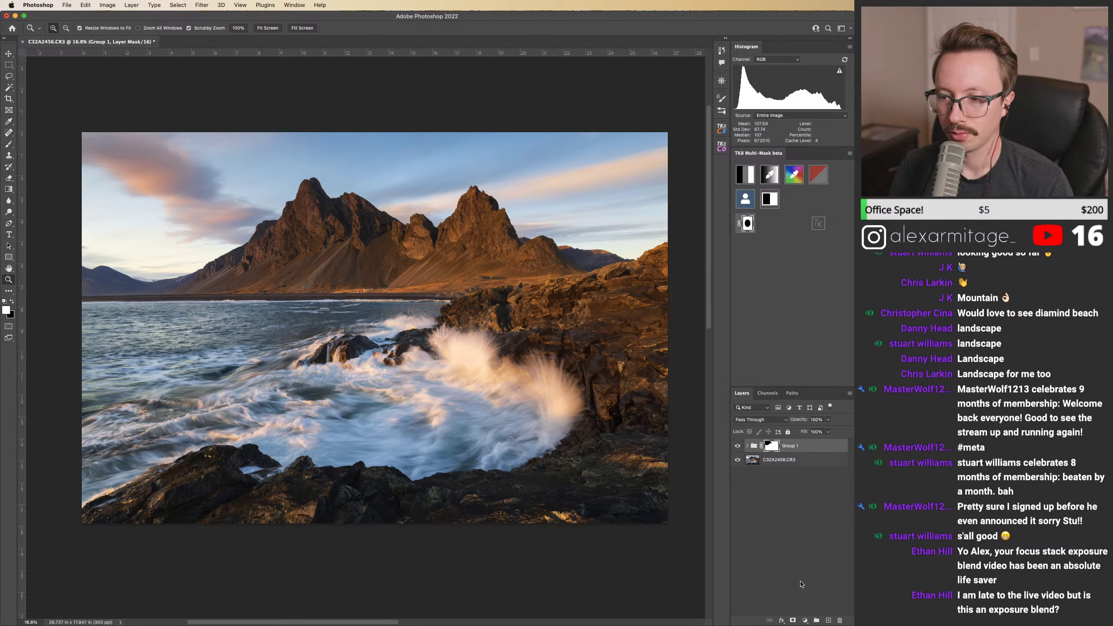
left_click(792, 620)
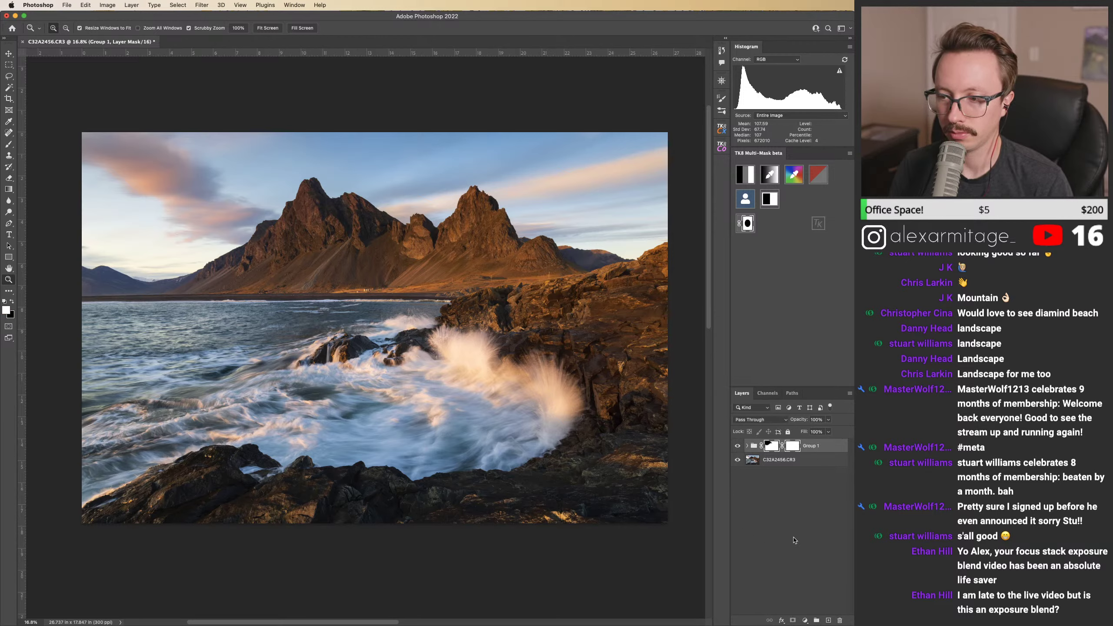
key("super+z")
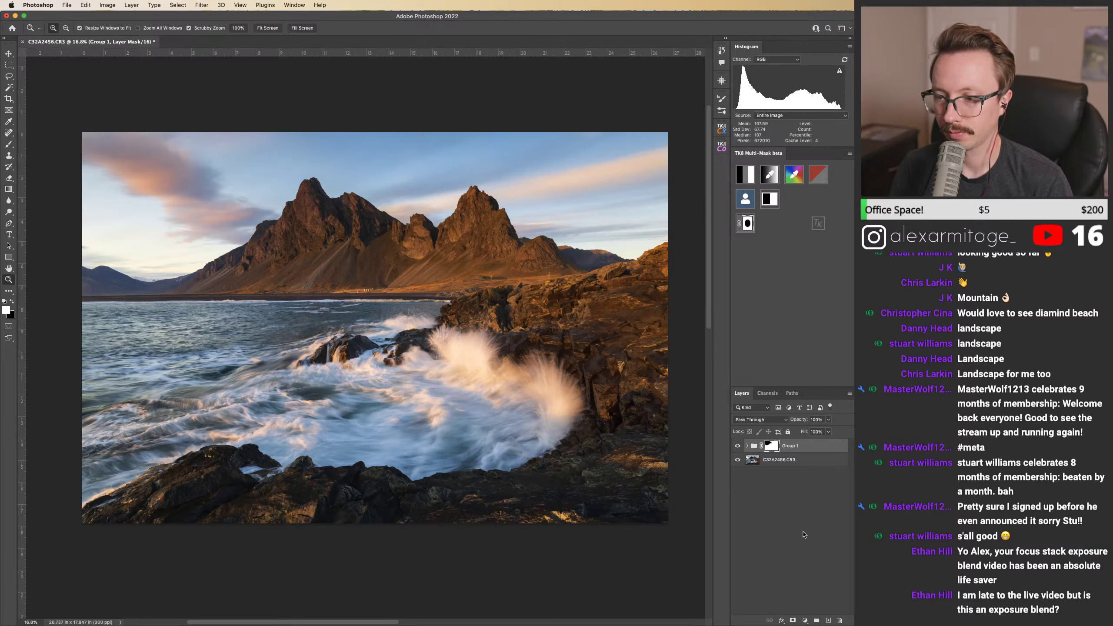
Step: Add a Curves adjustment layer above Group 1 and pull the RGB curve's midpoint down to darken the whole image
left_click(805, 620)
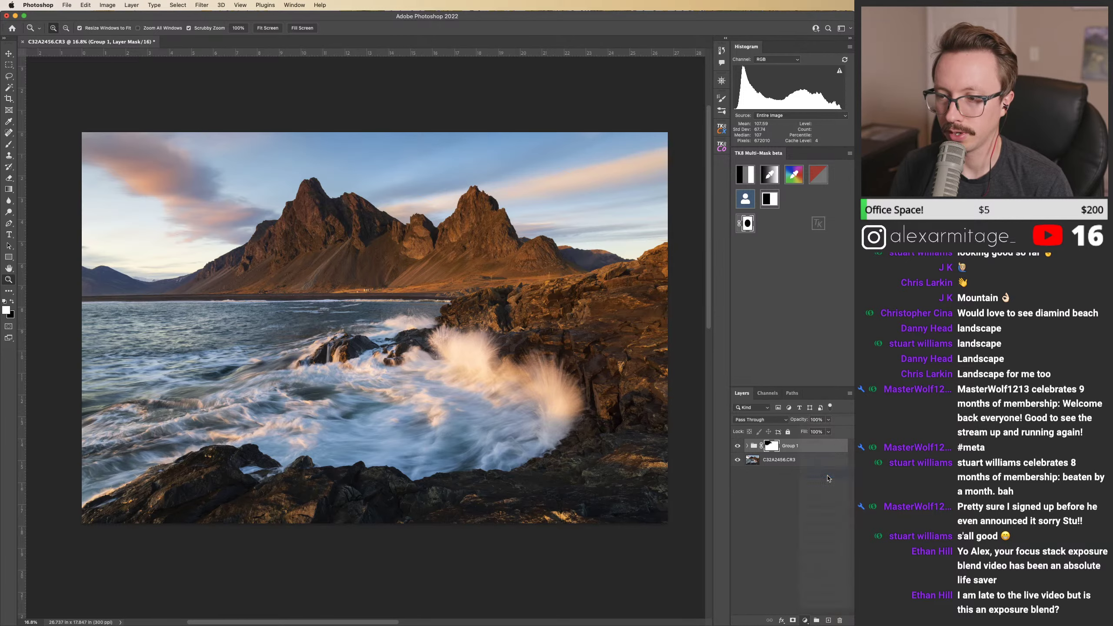
left_click(810, 474)
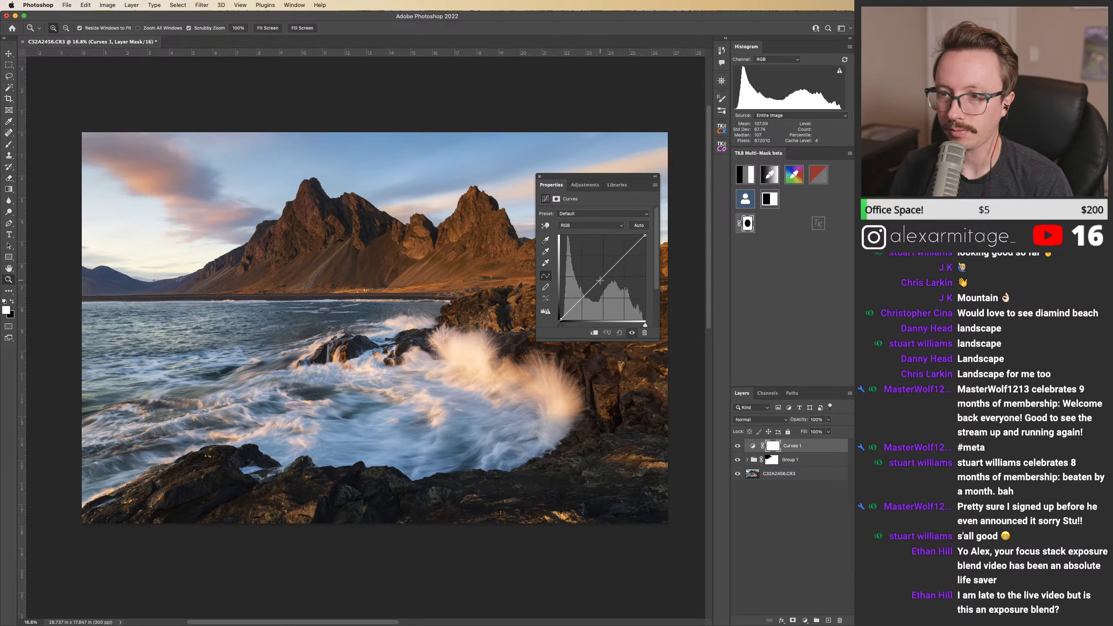
left_click_drag(600, 281, 608, 288)
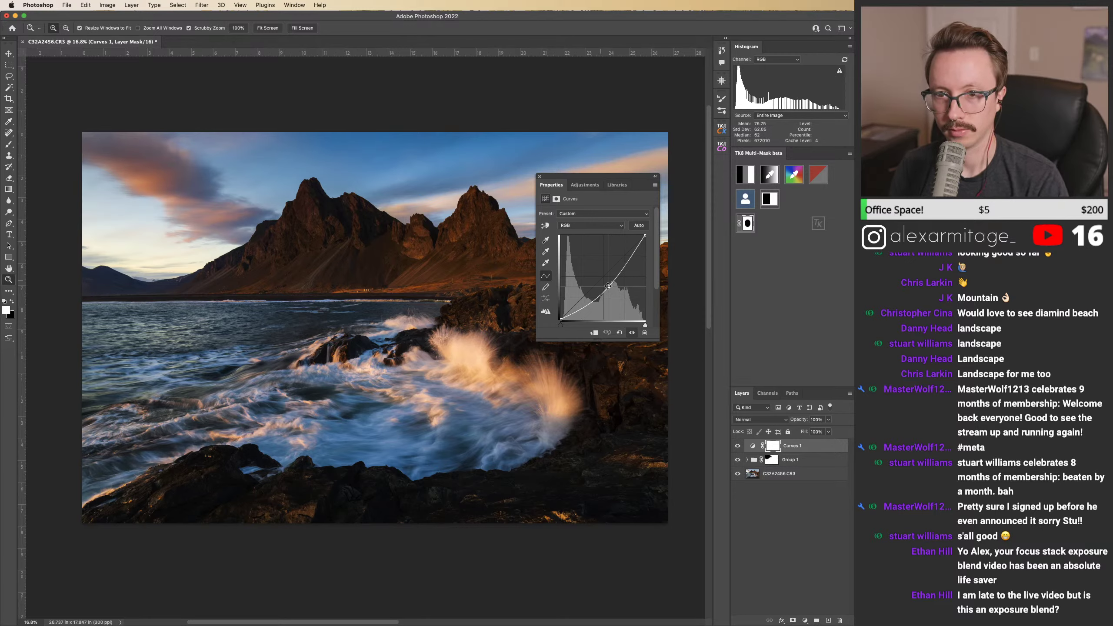
left_click_drag(608, 286, 606, 286)
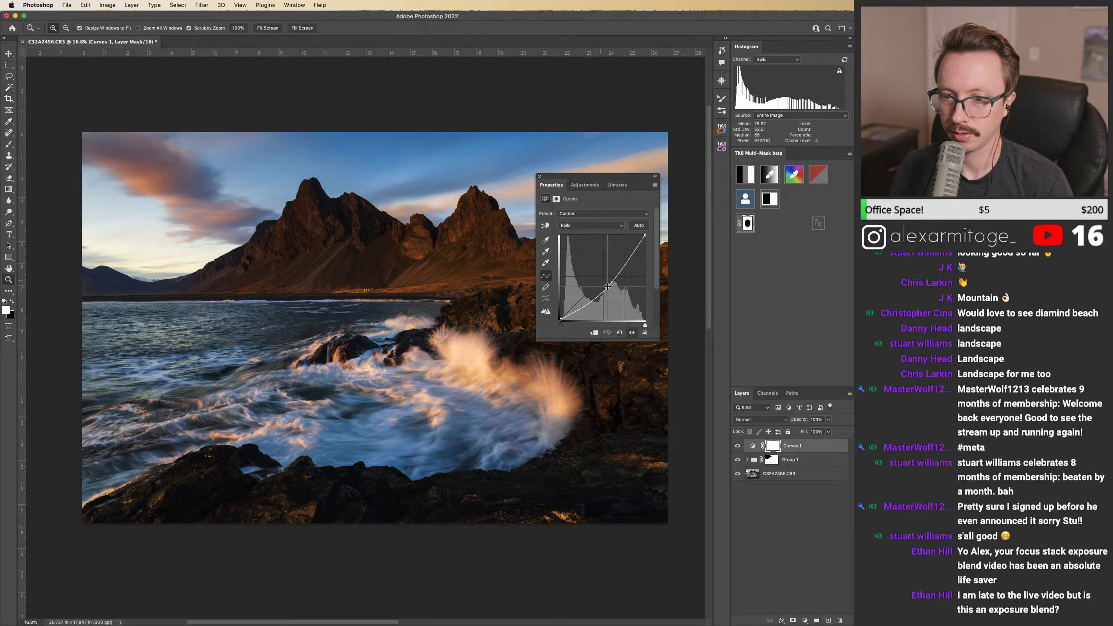
left_click_drag(607, 286, 608, 287)
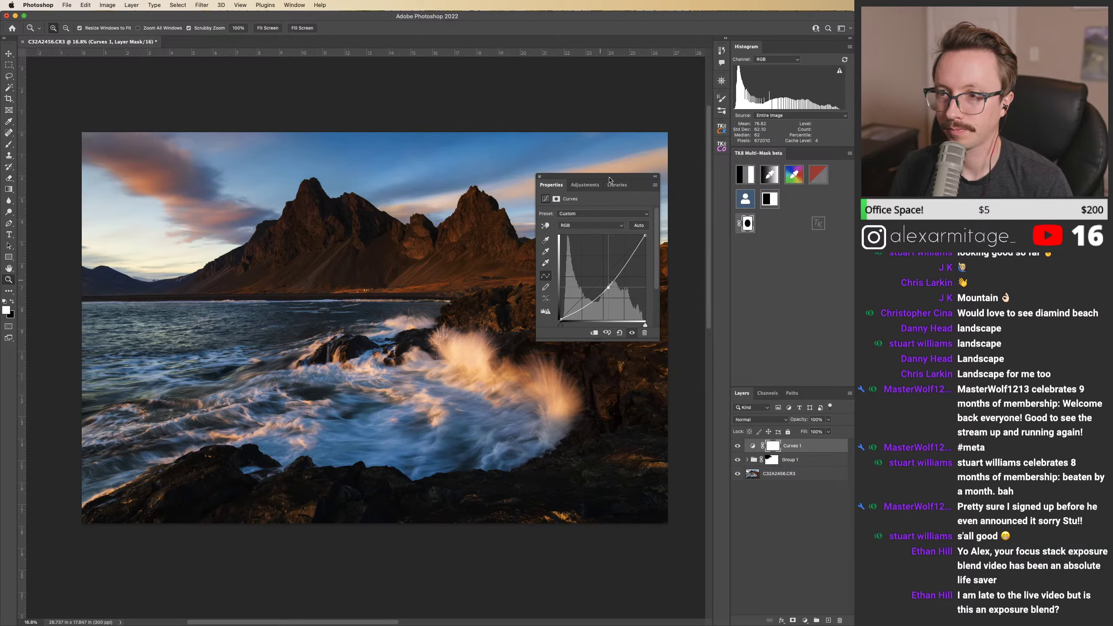
left_click_drag(609, 179, 664, 177)
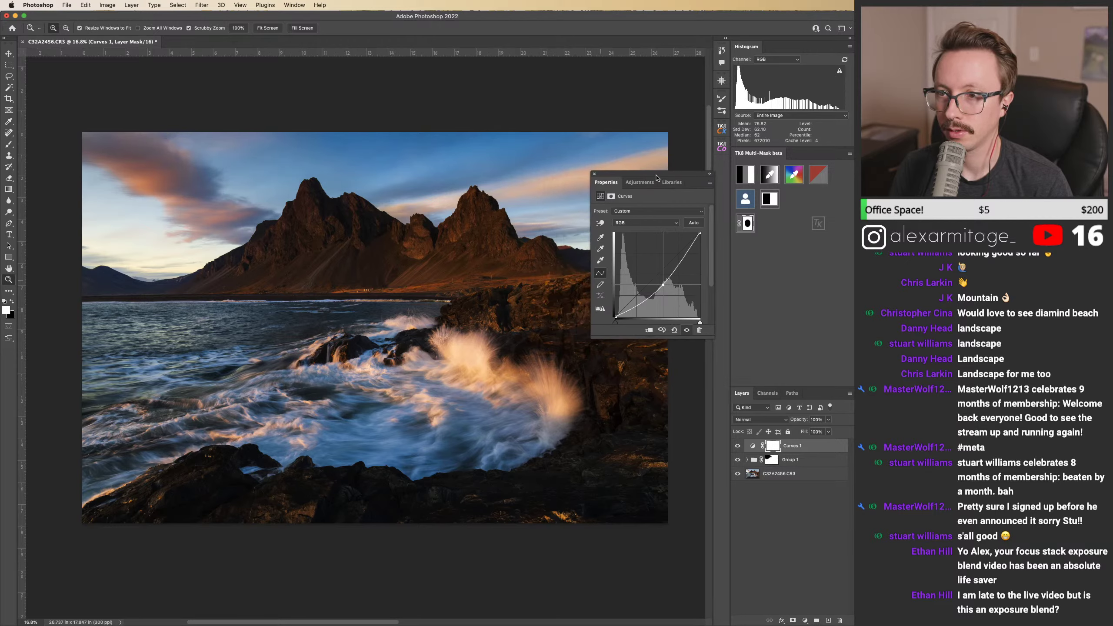
left_click(594, 176)
Step: Hide Curves 1, generate a Lights 2 luminosity mask from the RGB image, and load it as an active selection
left_click(741, 178)
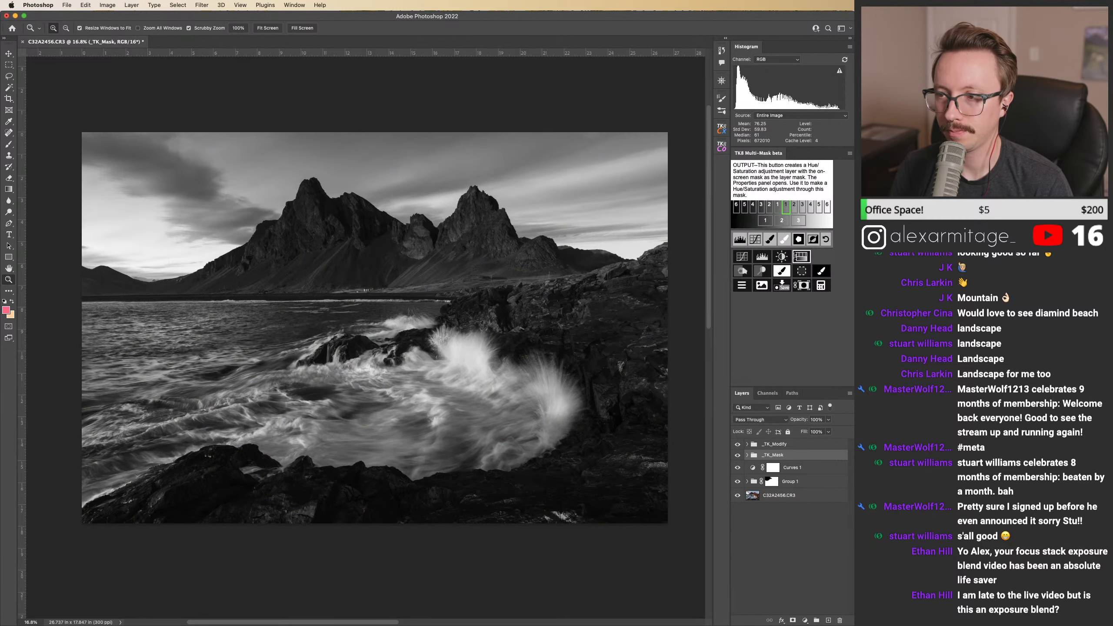
left_click(814, 168)
left_click(738, 446)
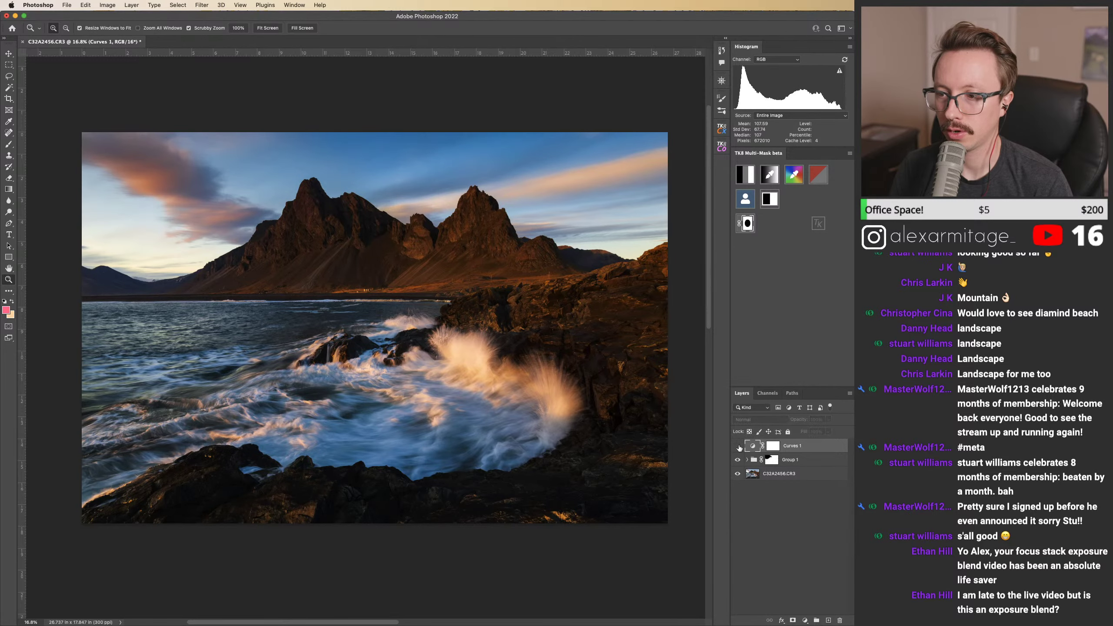
left_click(777, 204)
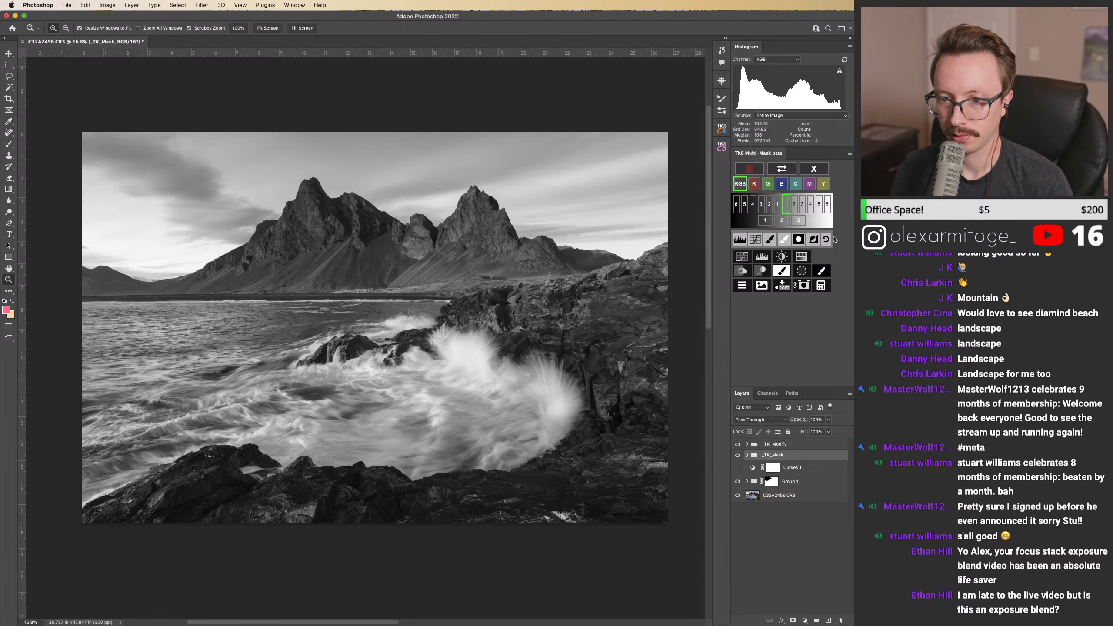
left_click(794, 204)
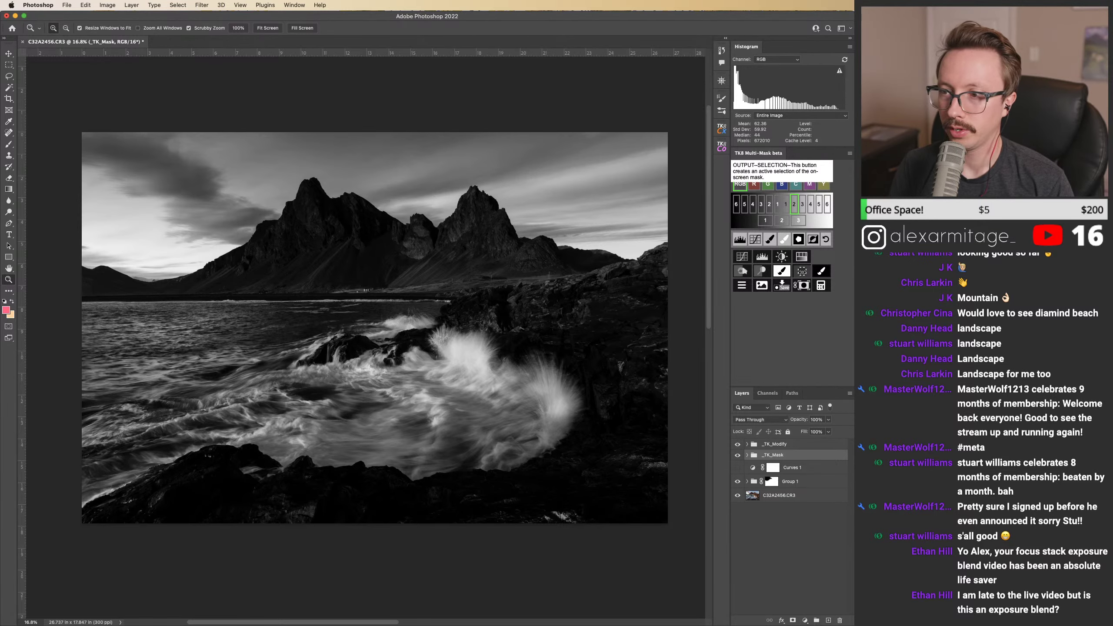
left_click(801, 272)
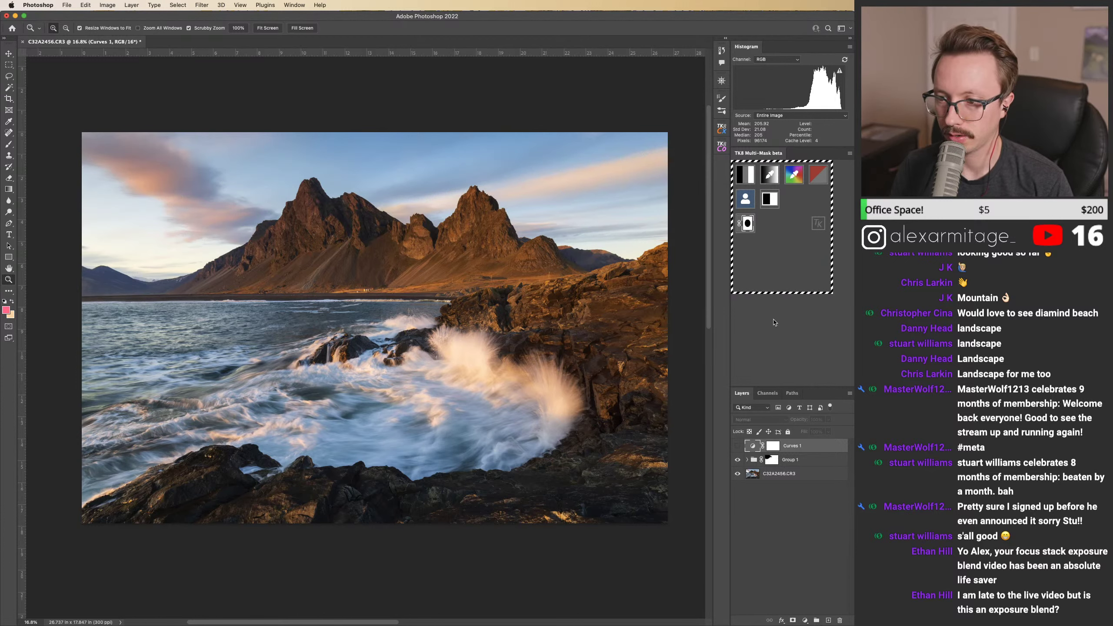
Step: Show Curves 1 and paint black at 42% brush opacity on its mask through the selection, lightening the foreground waves
left_click(737, 445)
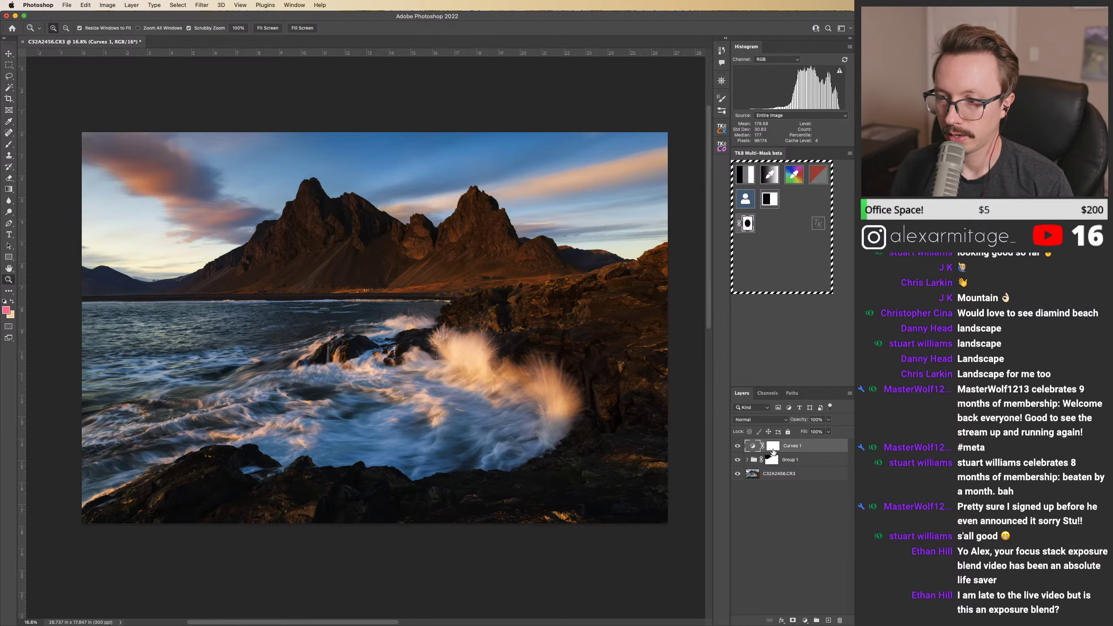
left_click(772, 448)
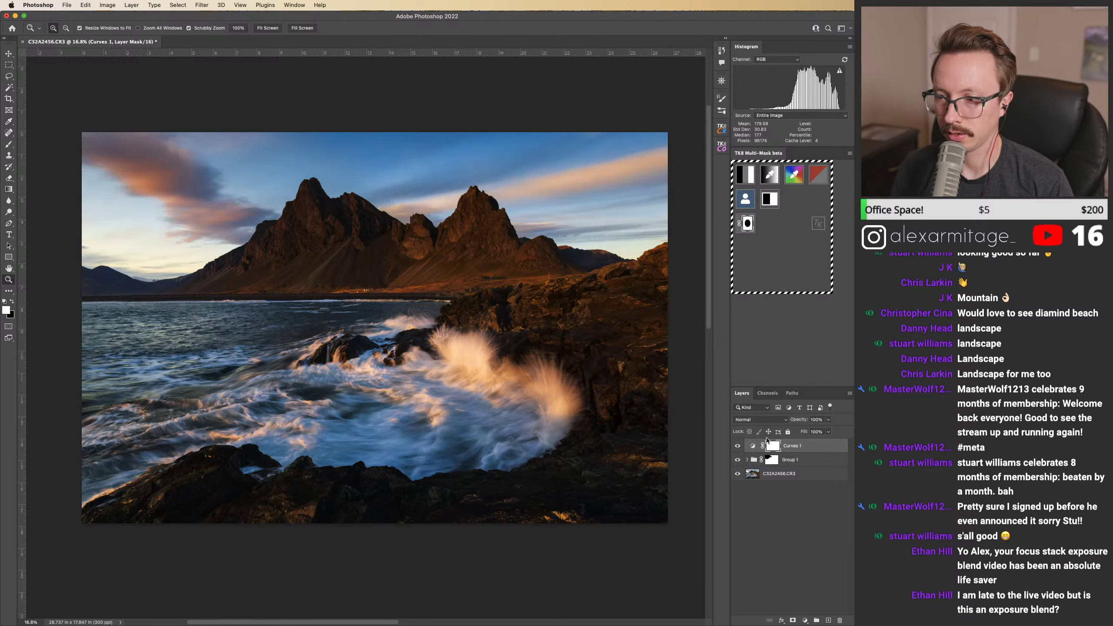
key("b")
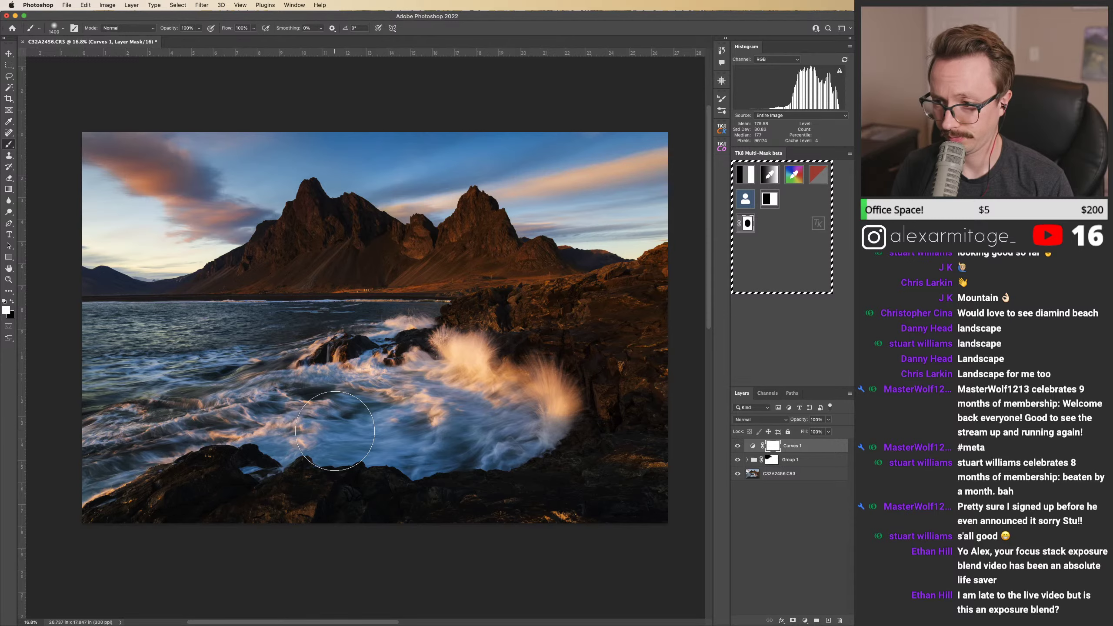
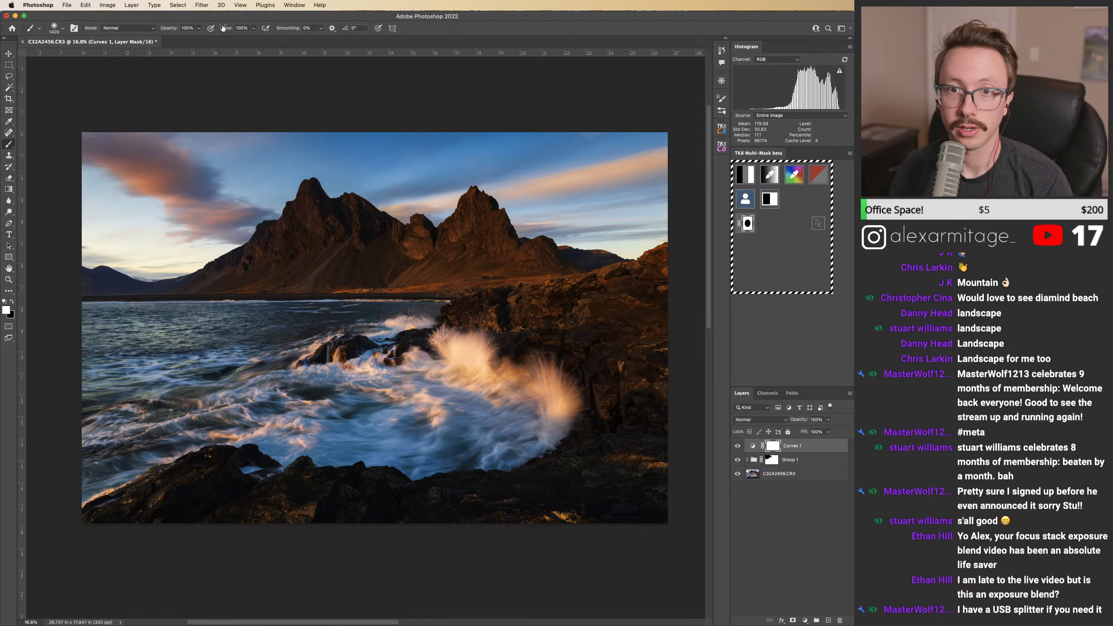
left_click_drag(171, 34, 146, 32)
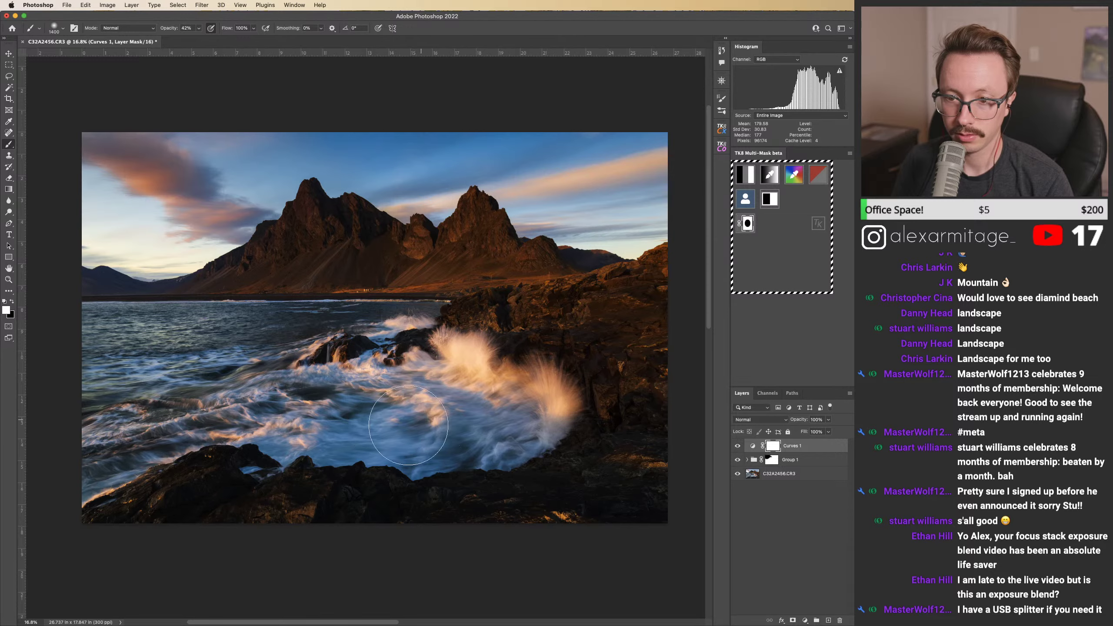
key("x")
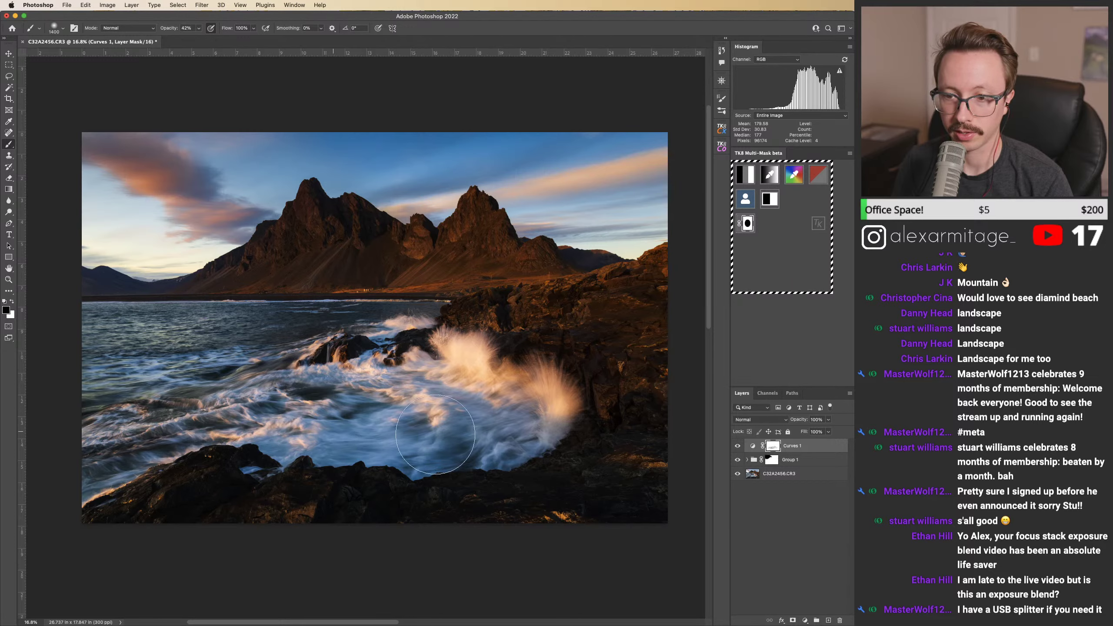
Step: Compare the waves with Curves 1's mask disabled and enabled, and look over the rest of the image
key("shift+backslash")
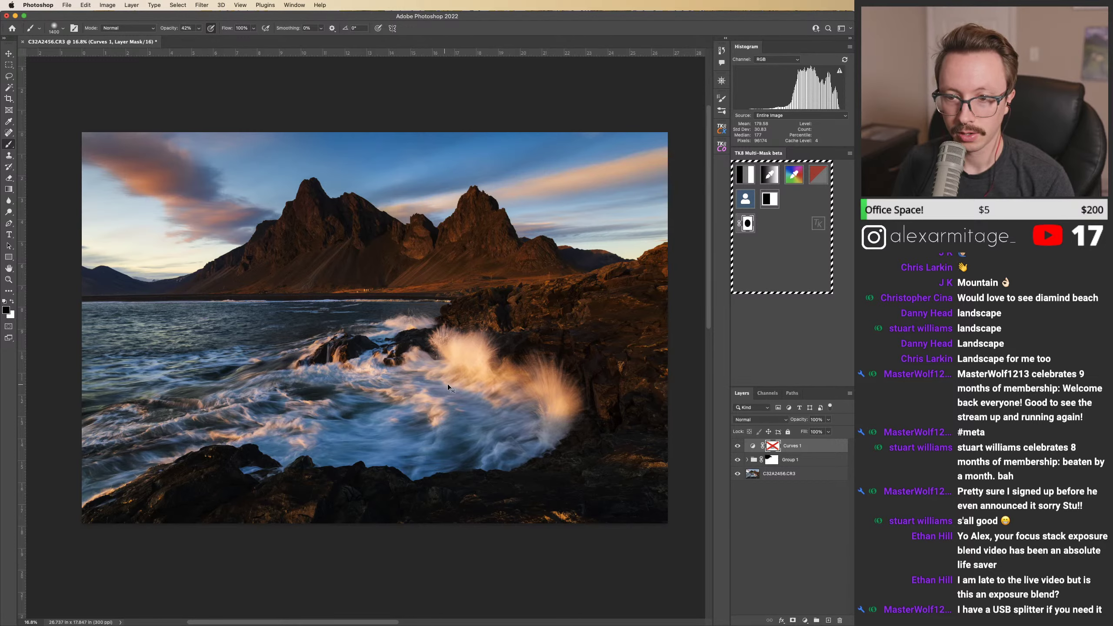
key("shift+backslash")
key("z")
mouse_move(326, 409)
left_mouse_down()
mouse_move(355, 407)
mouse_move(330, 404)
left_mouse_up()
key("shift+backslash")
key("shift+backslash")
key("shift+backslash")
key("shift+backslash")
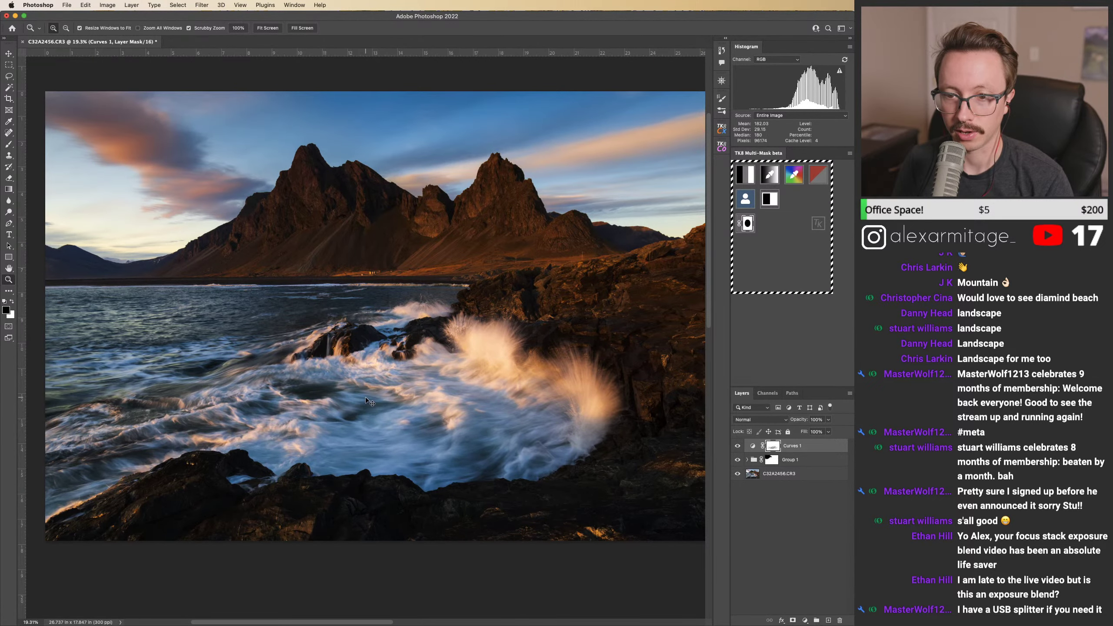
key("b")
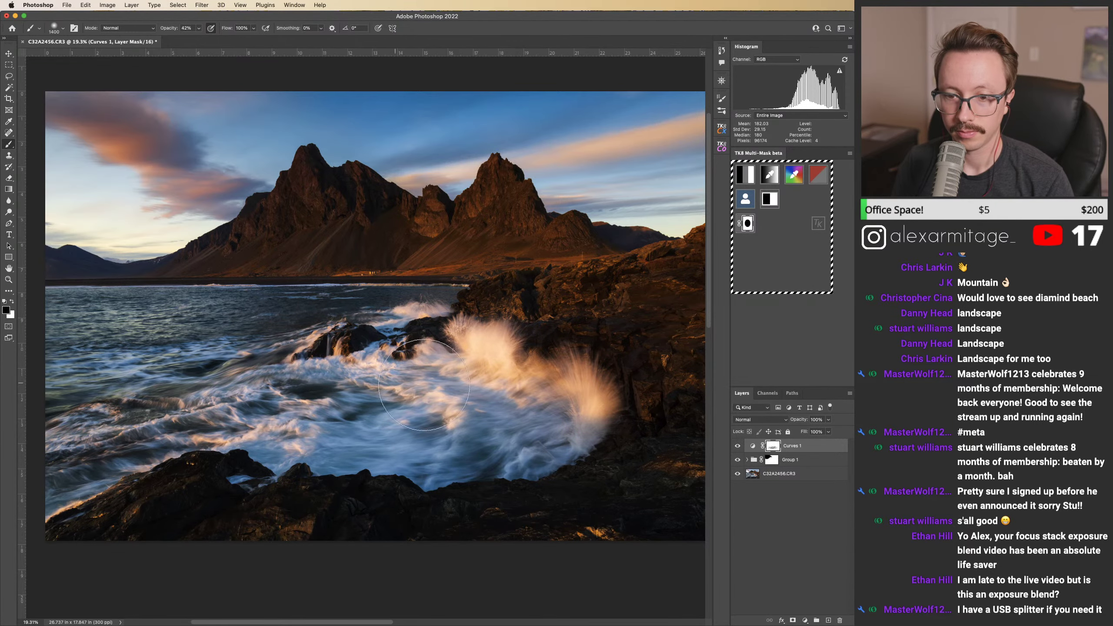
scroll(424, 385, "right", 5)
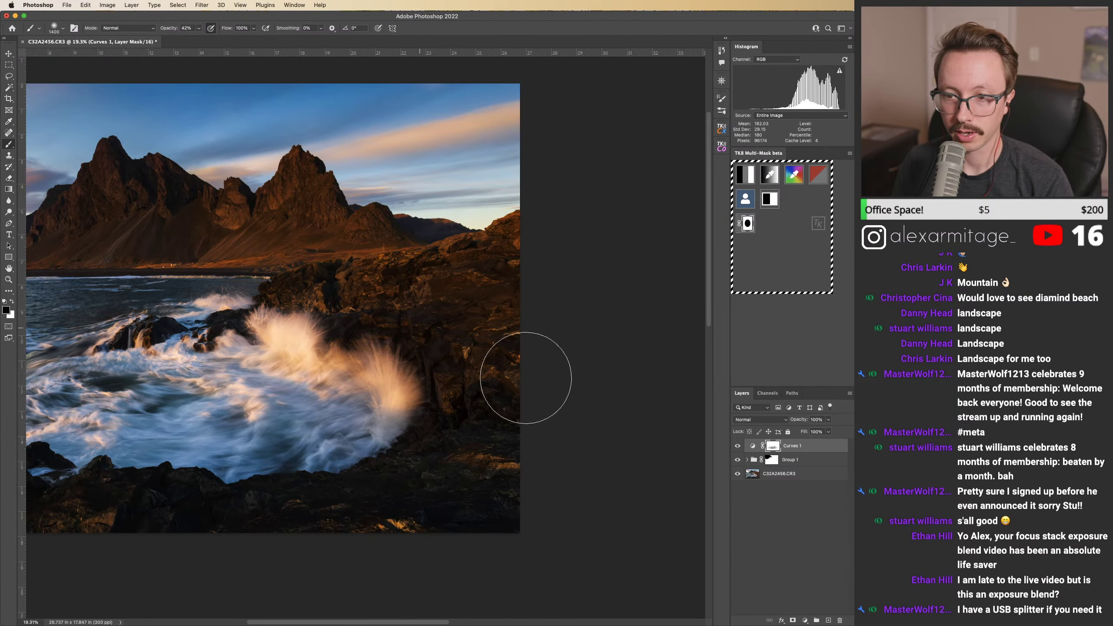
scroll(497, 373, "left", 7)
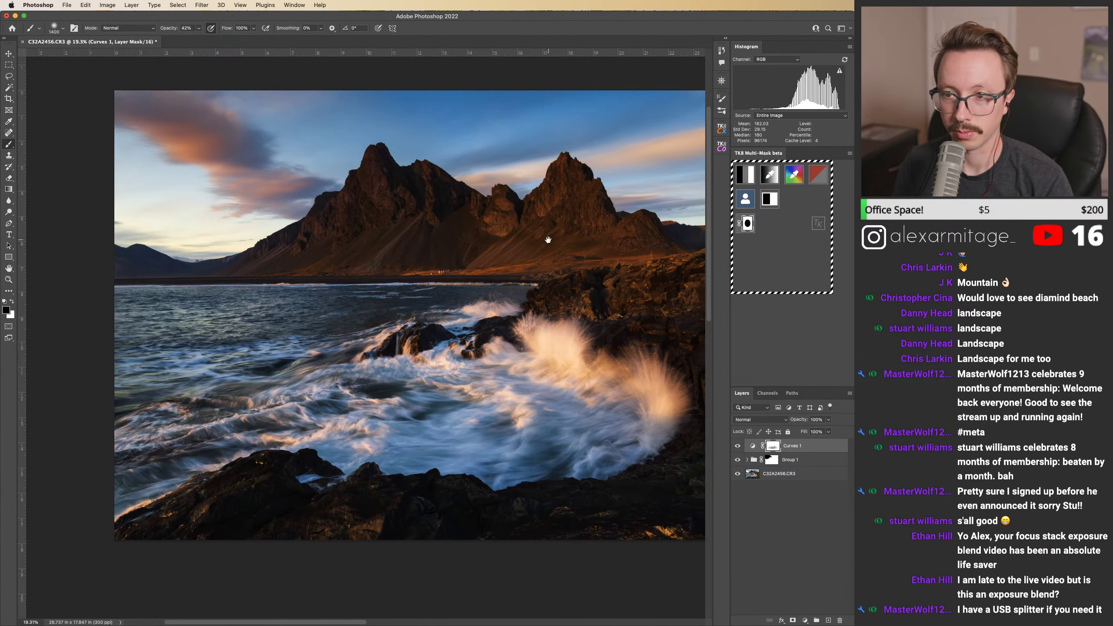
left_click_drag(548, 240, 518, 292)
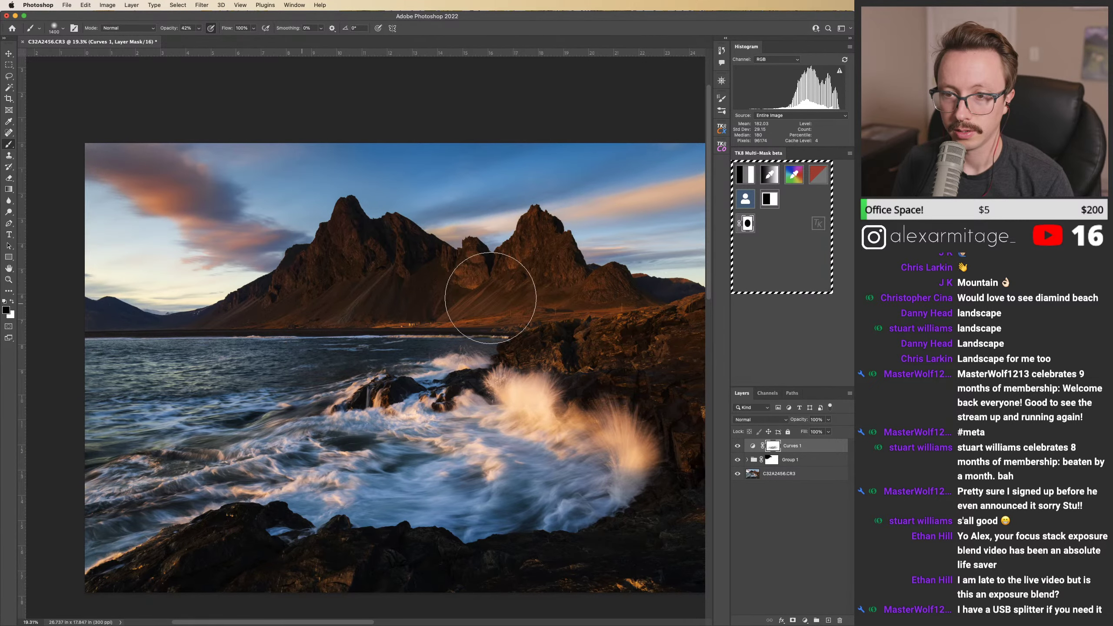
Step: Paint black at 42% opacity on the Curves 1 layer mask over the swirling water in the middle of the bay
scroll(318, 332, "down", 3)
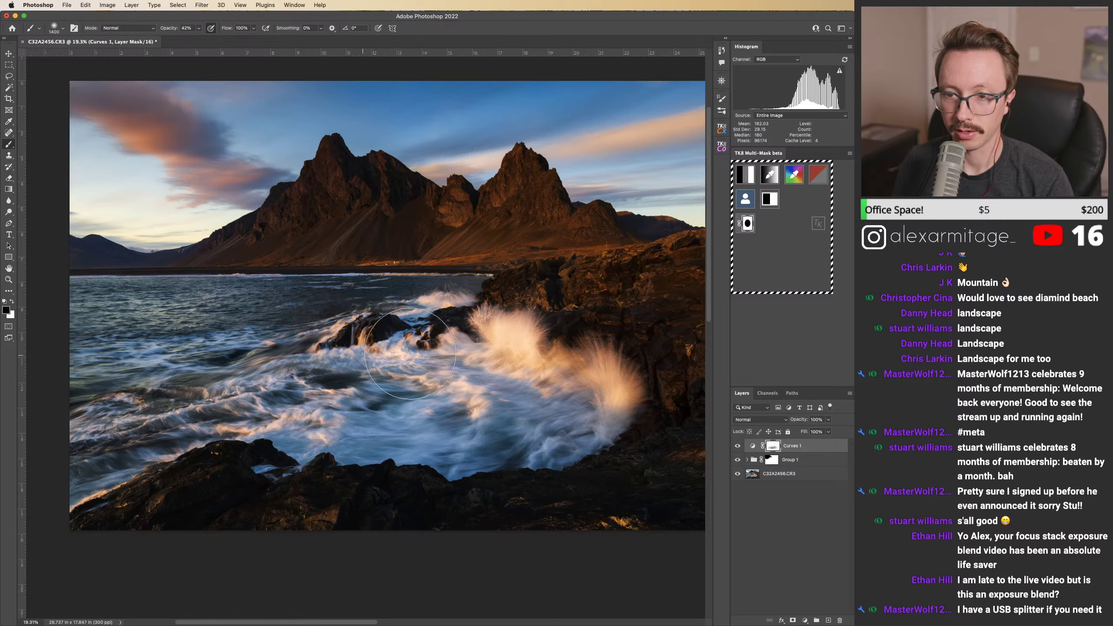
left_click_drag(410, 352, 431, 356)
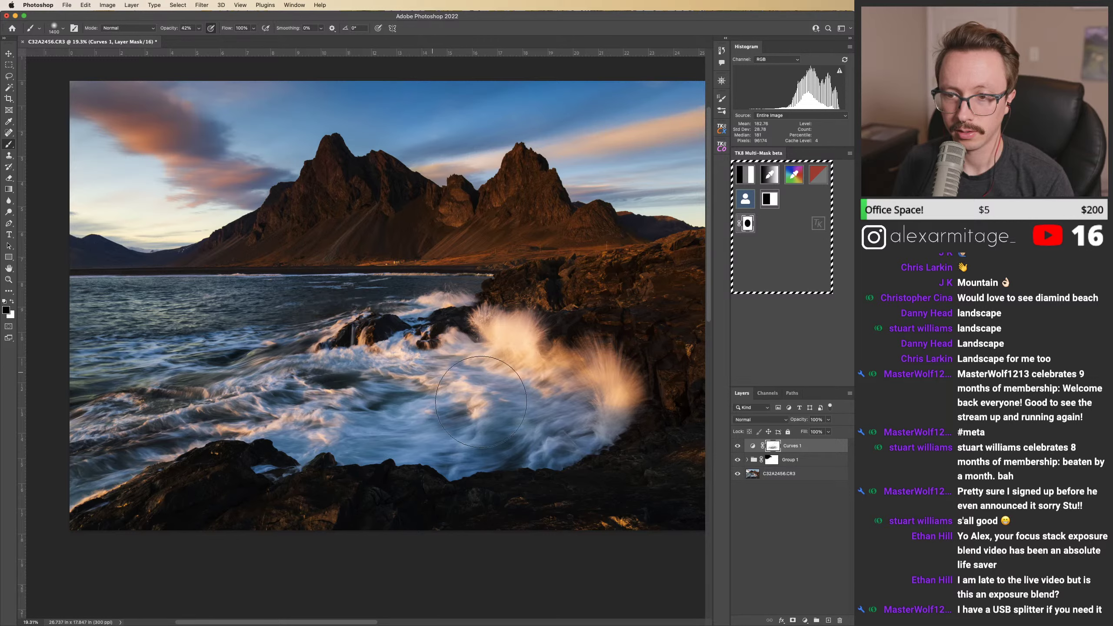
Step: Compare the image with the Curves 1 layer mask disabled and enabled
key("super+shift+m")
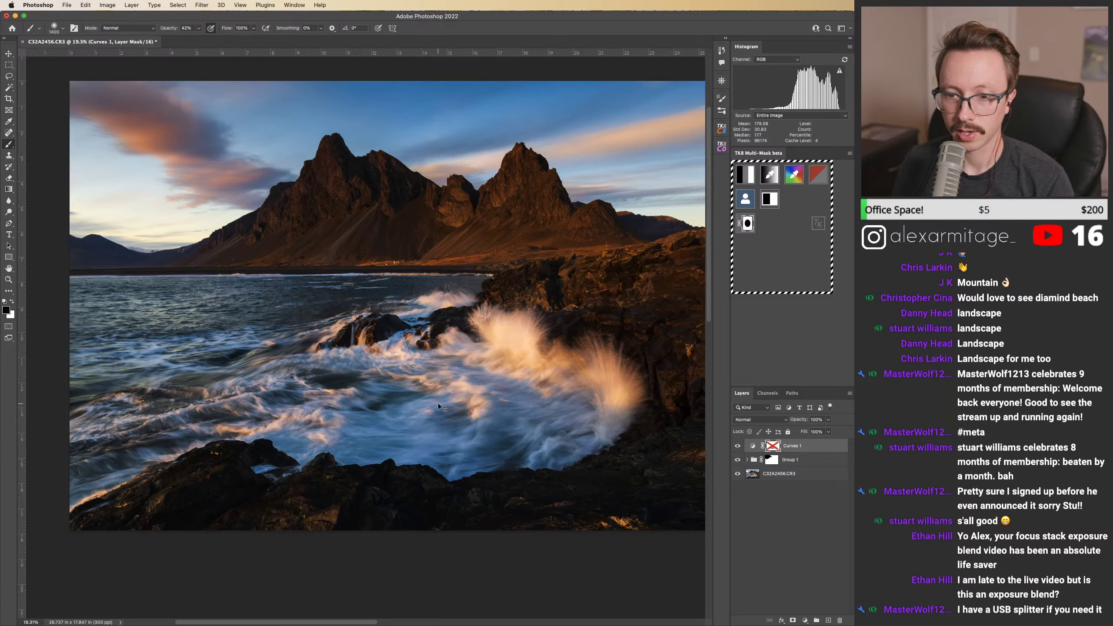
key("super+shift+m")
key("super+shift+m")
key("super+shift+m")
key("super+shift+m")
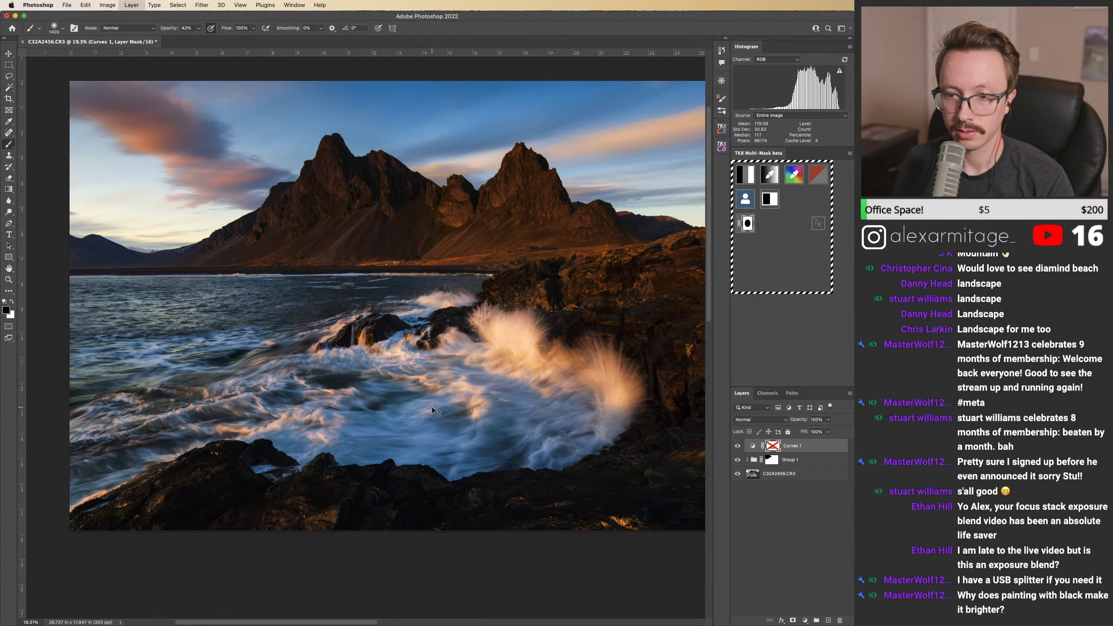
key("super+shift+m")
key("super+shift+m")
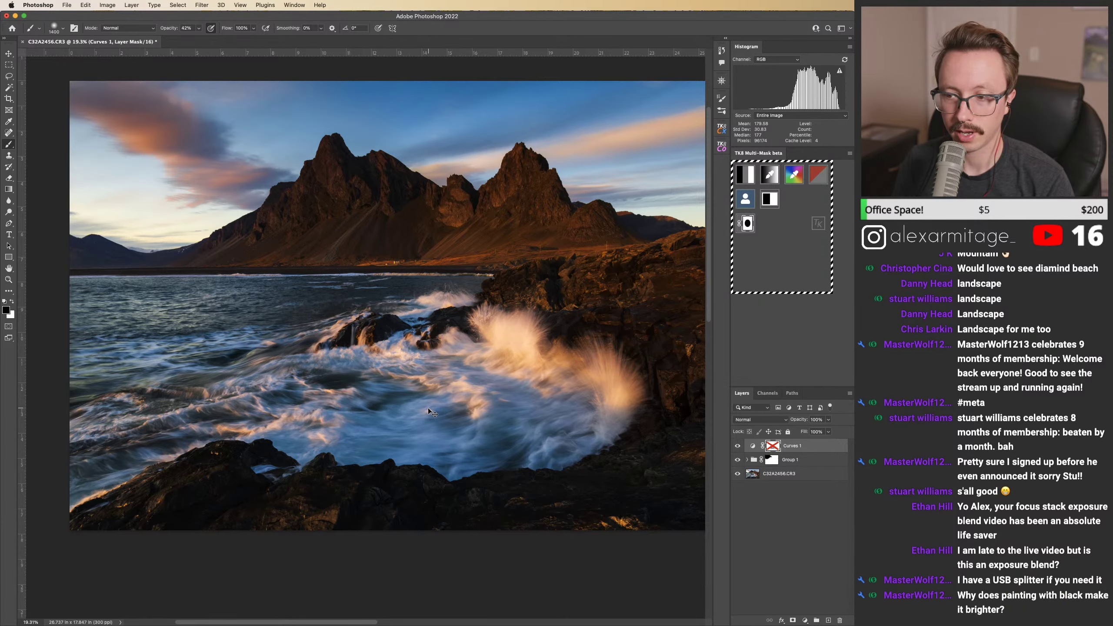
key("super+shift+m")
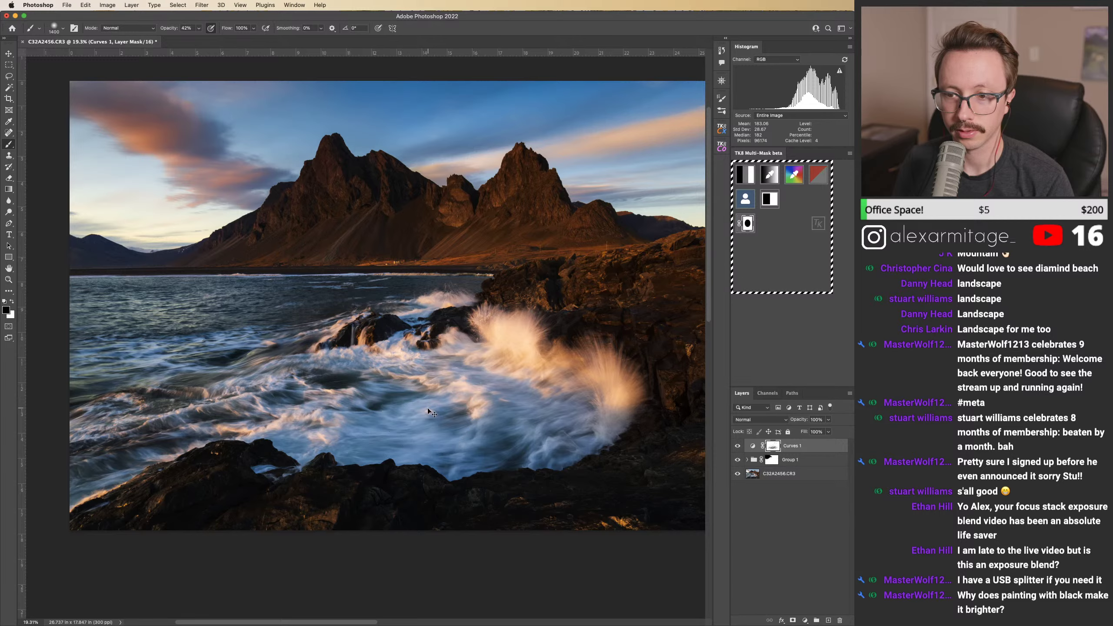
key("super+shift+m")
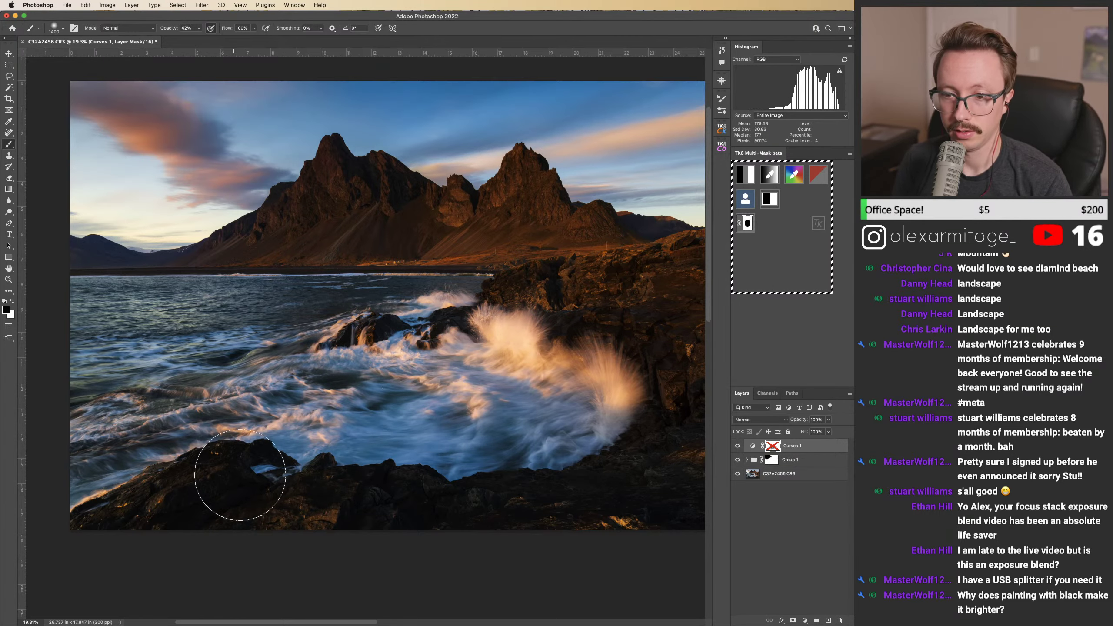
key("super+shift+m")
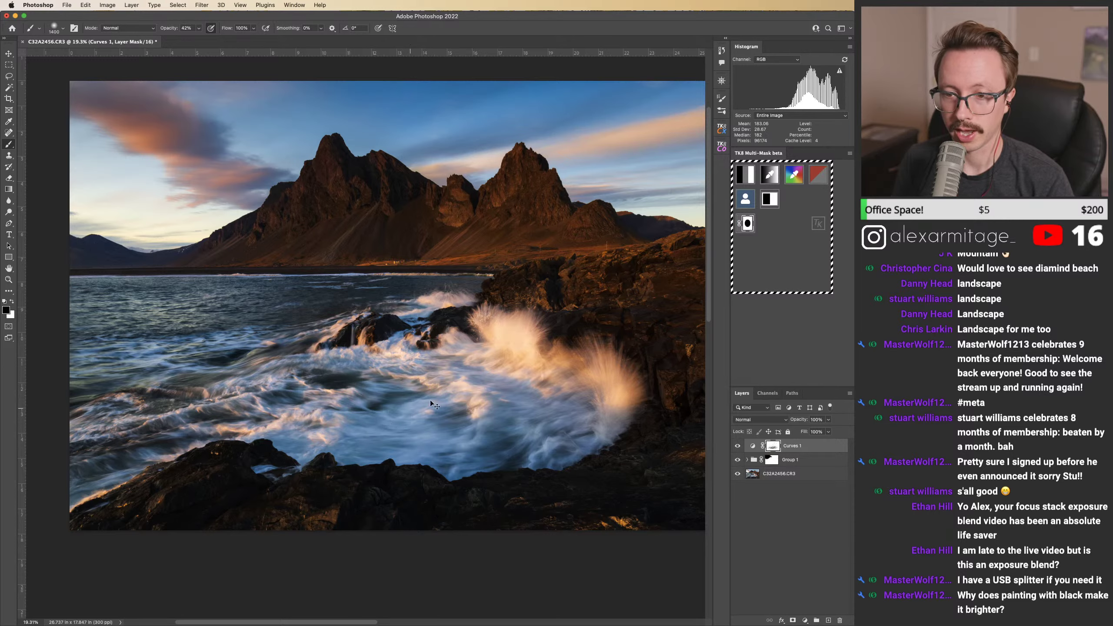
key("super+shift+m")
key("super+shift+m")
key("super+shift+m")
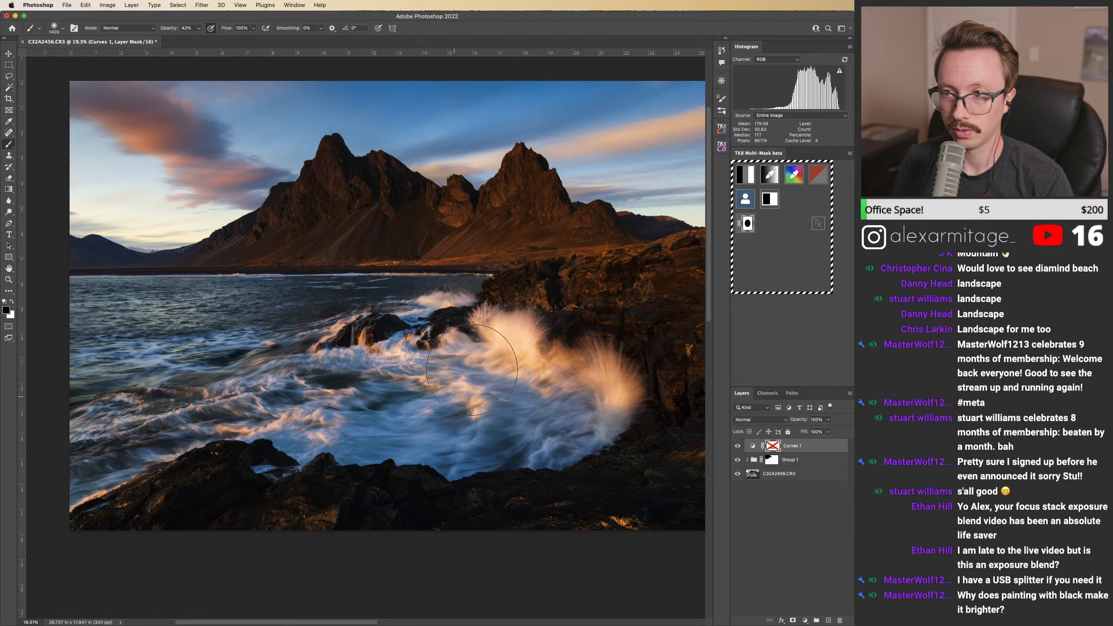
Step: Revert the history to the Layer Visibility state that precedes the brush strokes on the Curves 1 mask
left_click(720, 51)
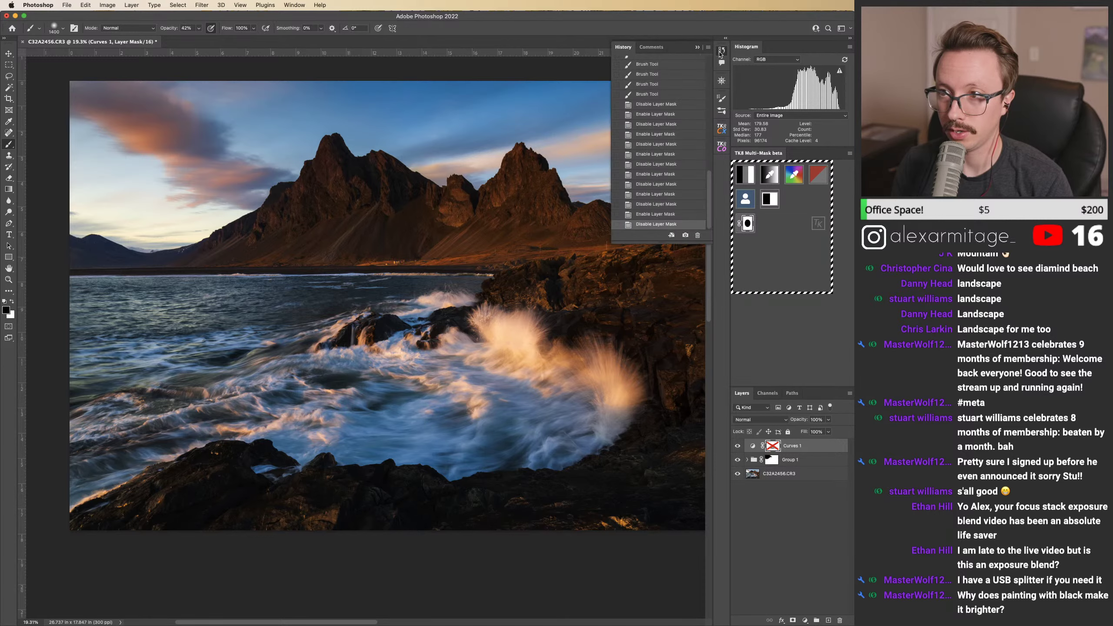
left_click(649, 94)
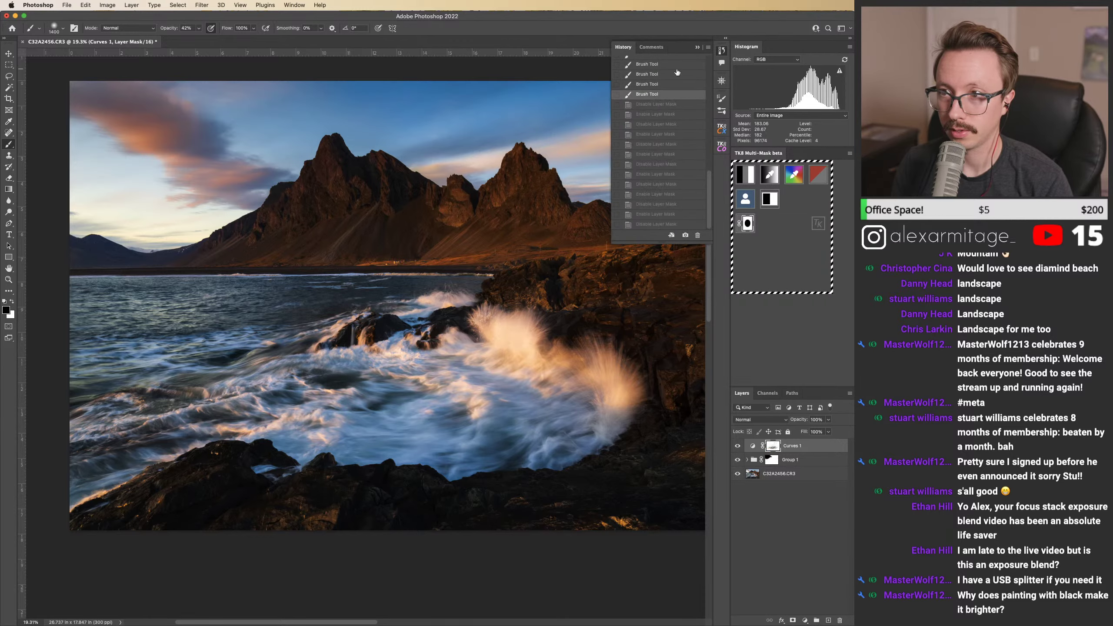
scroll(663, 117, "up", 6)
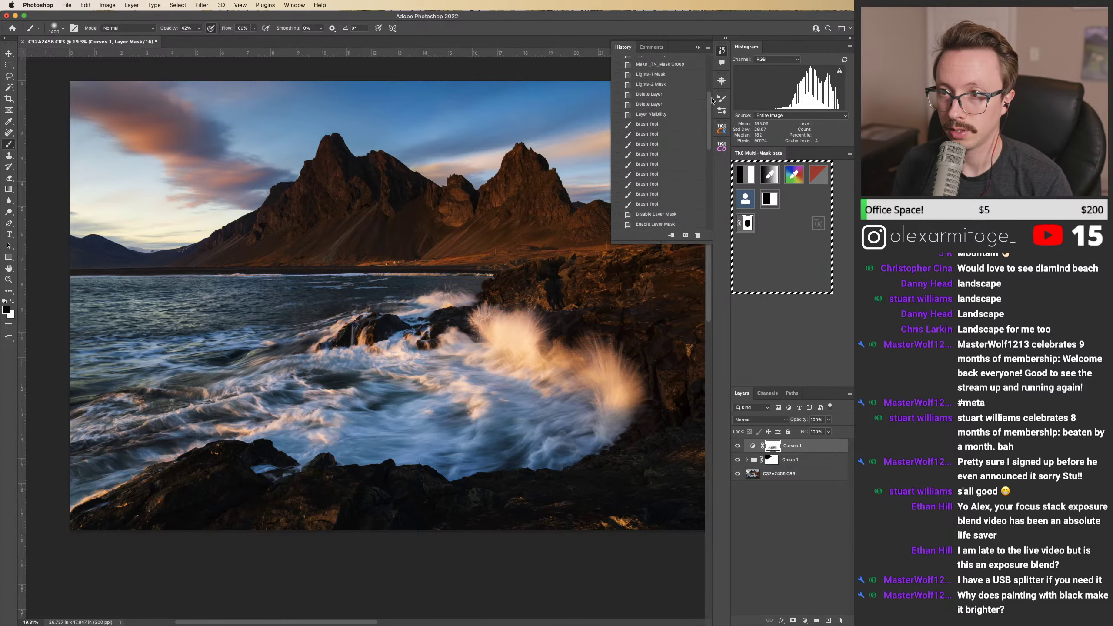
left_click(653, 163)
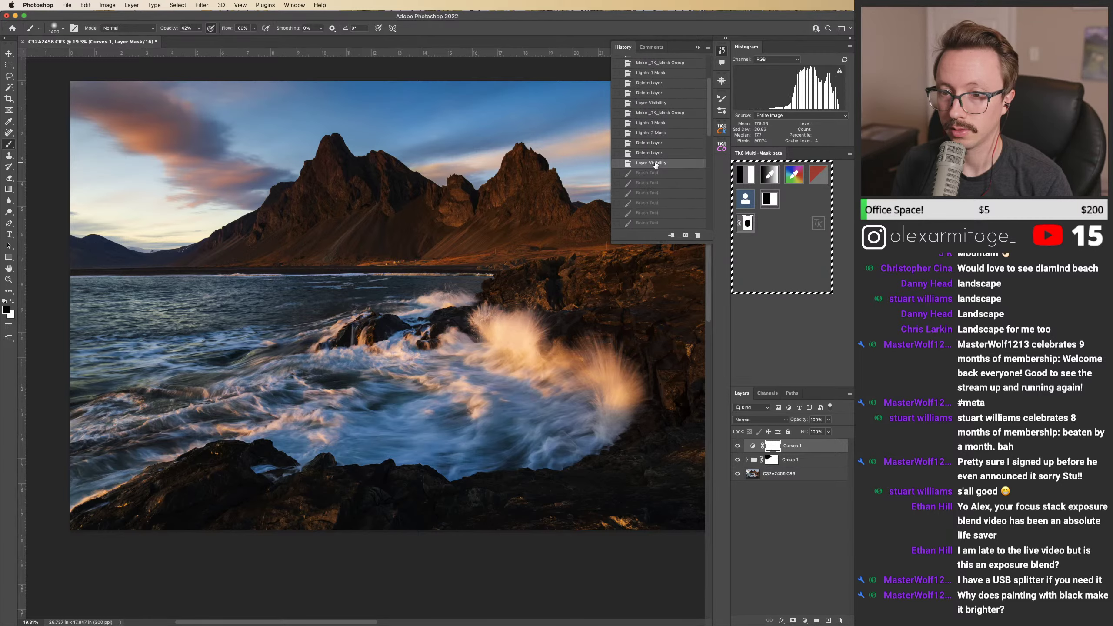
left_click(722, 51)
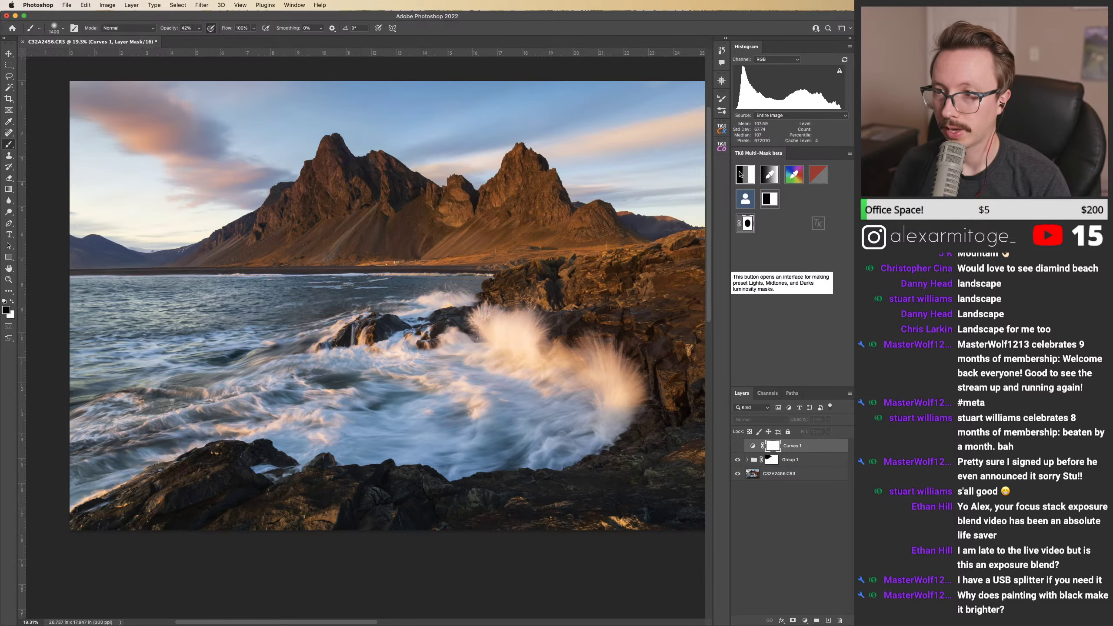
Step: Preview the Darks-1 and Darks-2 luminosity masks generated from the image
left_click(747, 224)
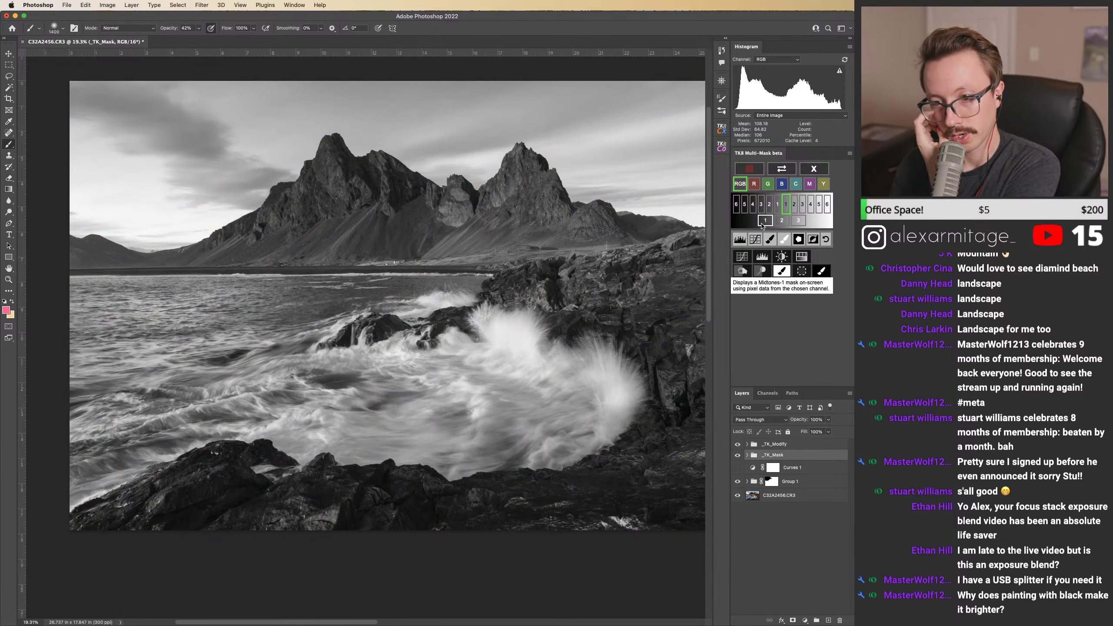
left_click(776, 205)
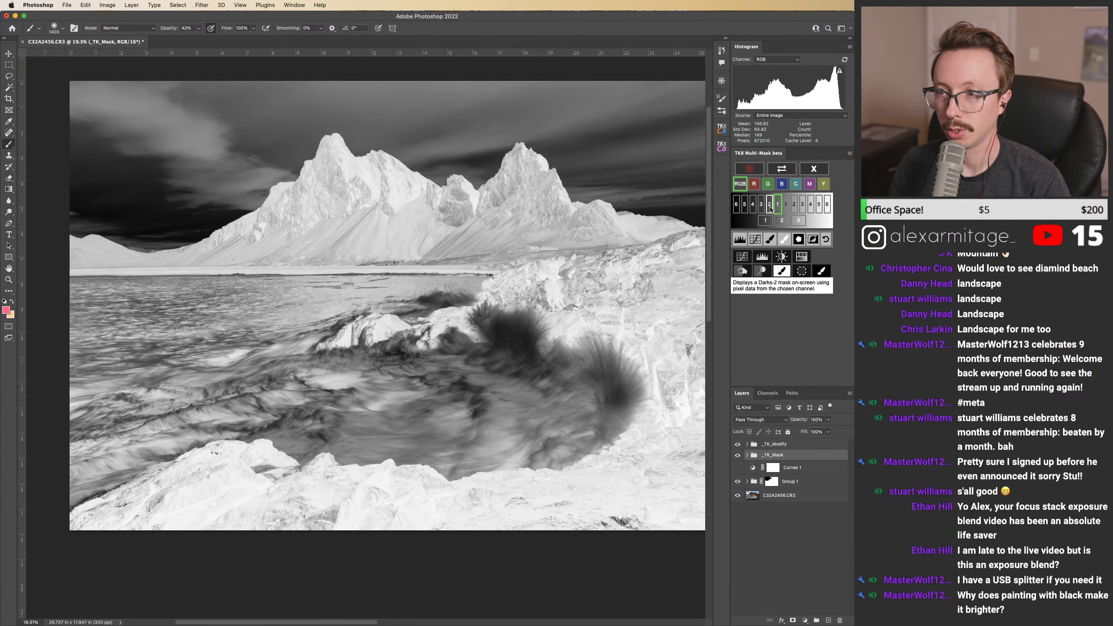
left_click(770, 205)
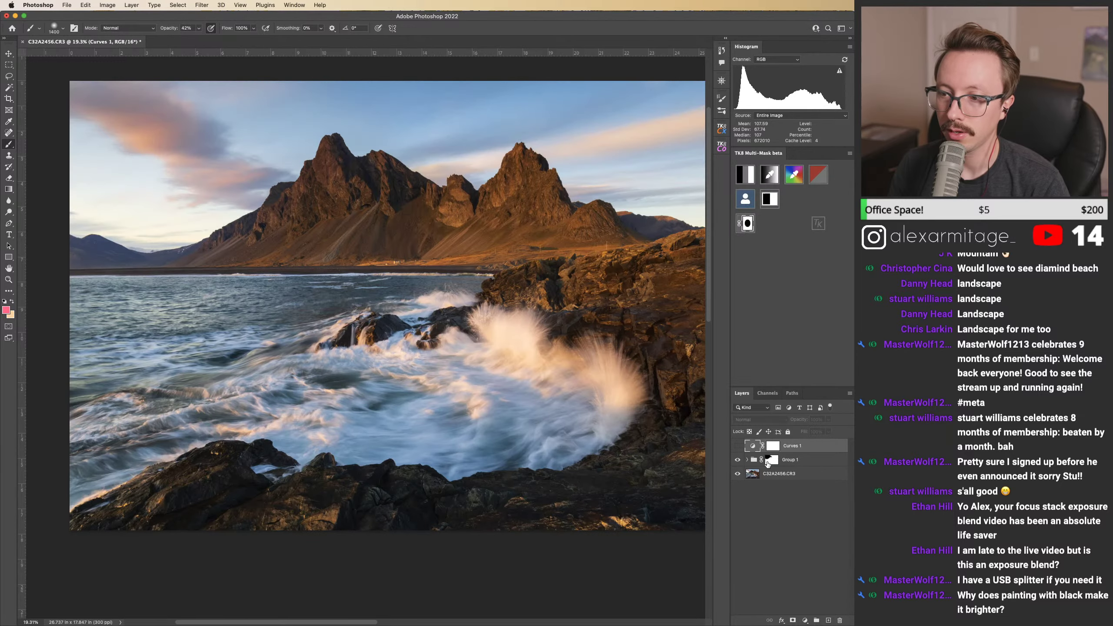
Step: Examine the areas hidden by the Group 1 layer mask using its red overlay, and turn the overlay off again
left_click(774, 462)
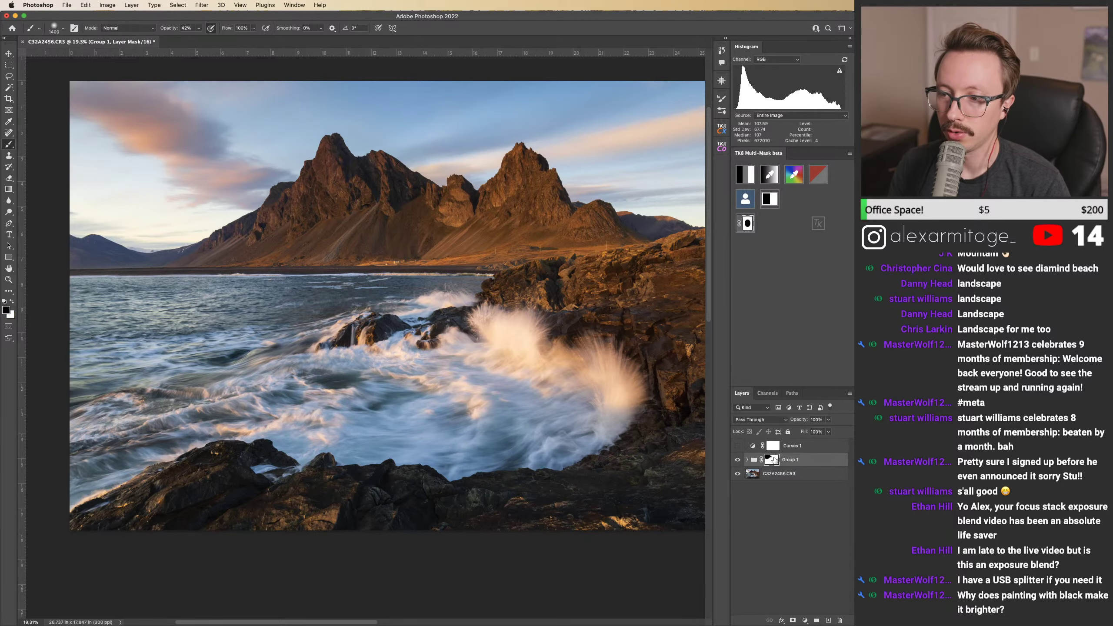
key("backslash")
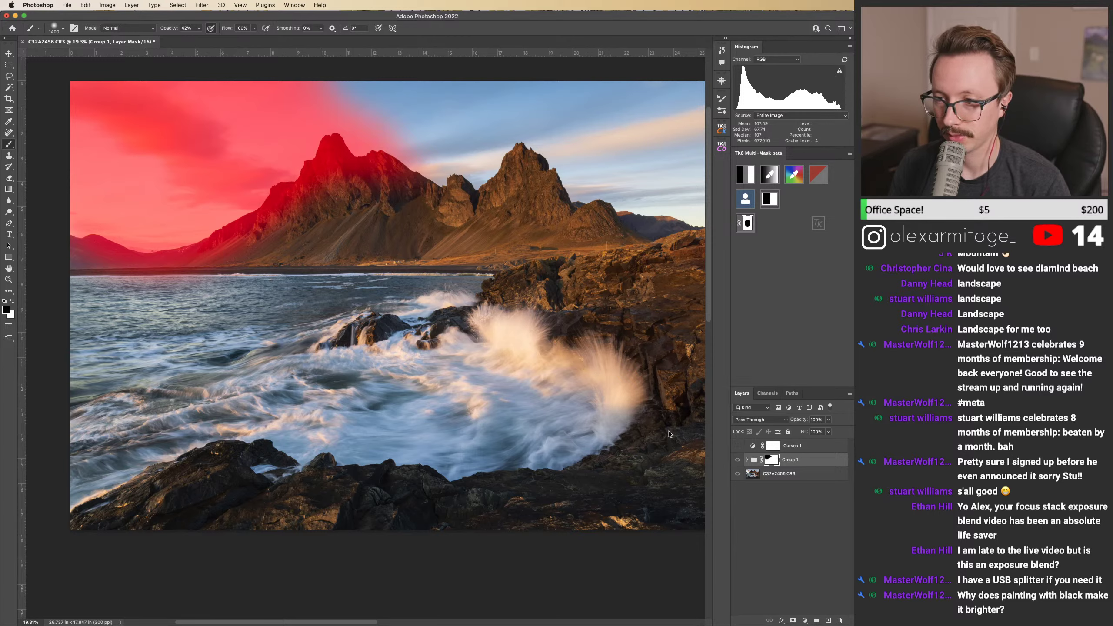
key("backslash")
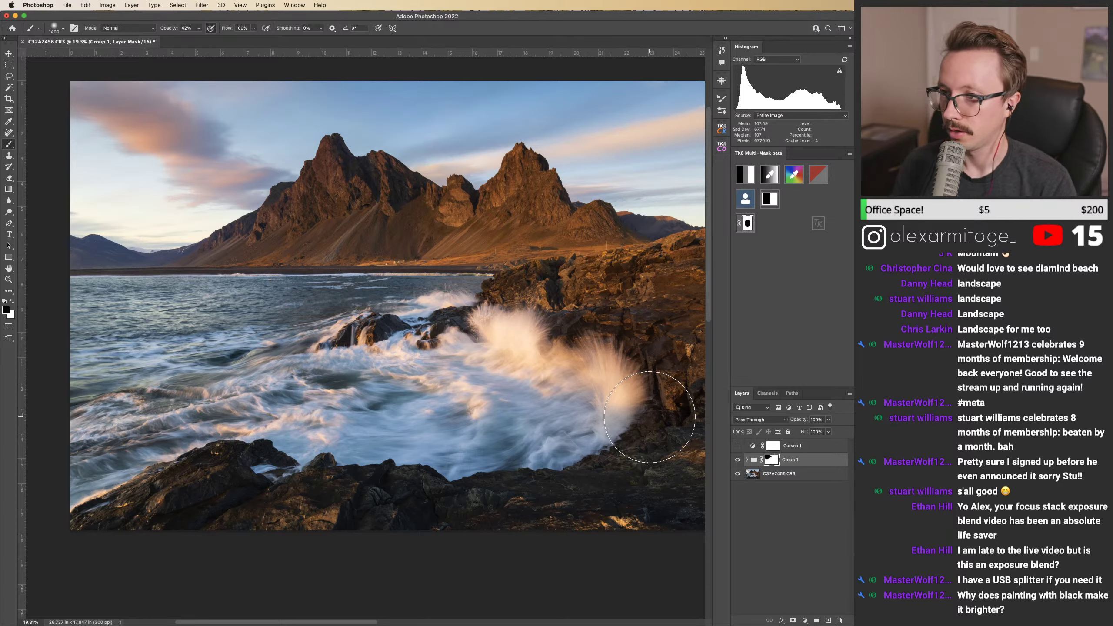
Step: Generate luminosity masks, compare Darks-1 through Darks-3, and load Darks-2 as a selection with the Curves 1 layer shown
left_click(745, 173)
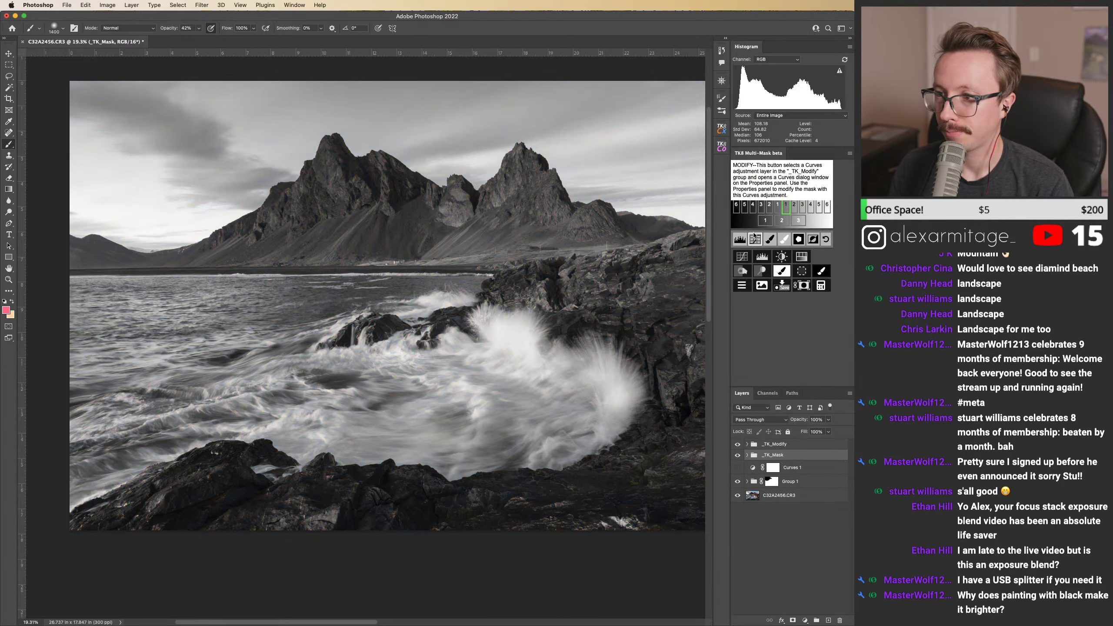
left_click(778, 204)
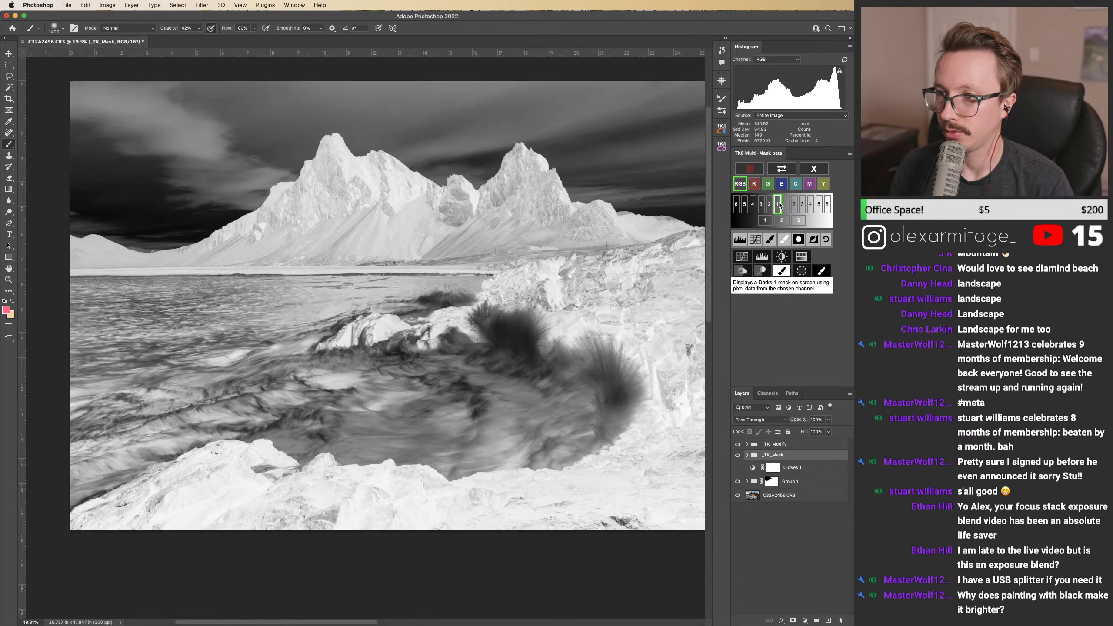
left_click(769, 204)
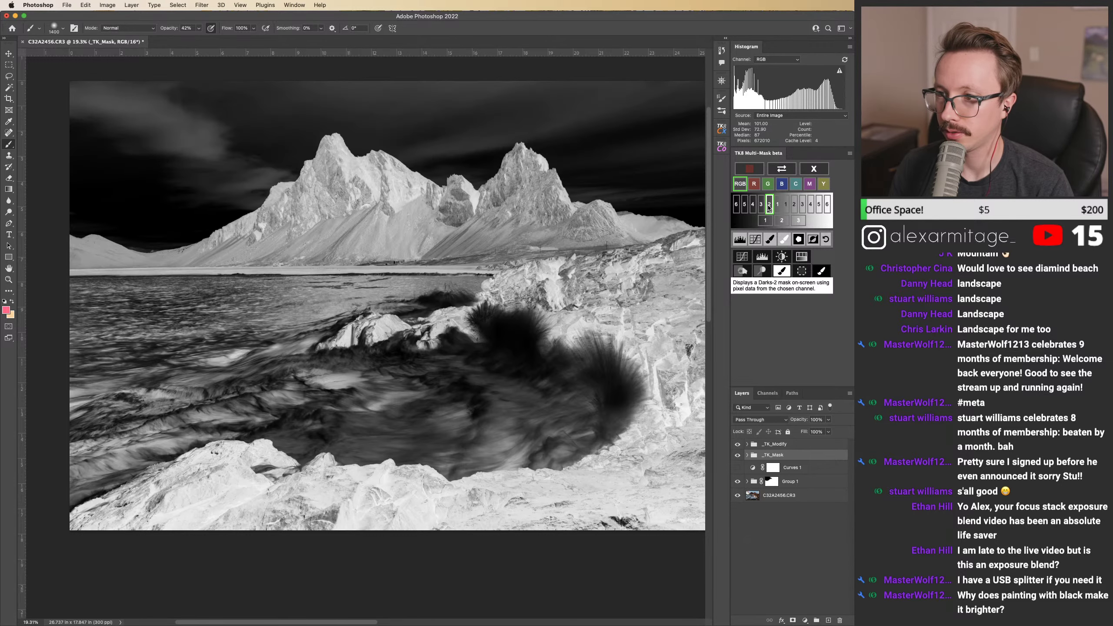
left_click(761, 206)
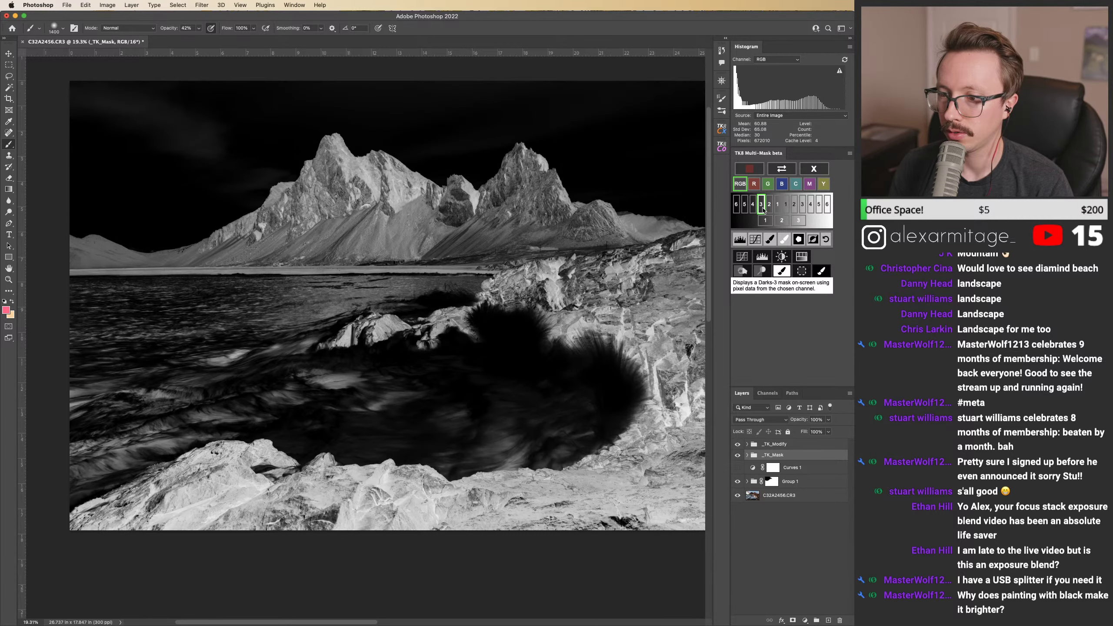
left_click(770, 205)
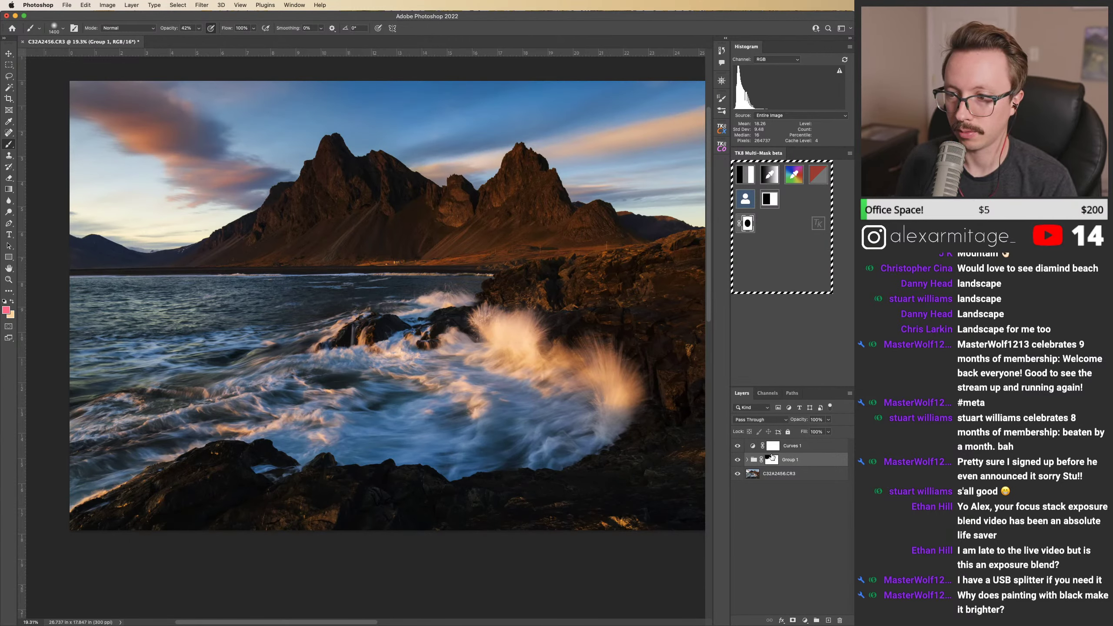
Step: Paint black at 52% opacity on the Curves 1 mask over the foreground and headland rocks, adjusting the brush size between 2000 and 1200
left_click(767, 449)
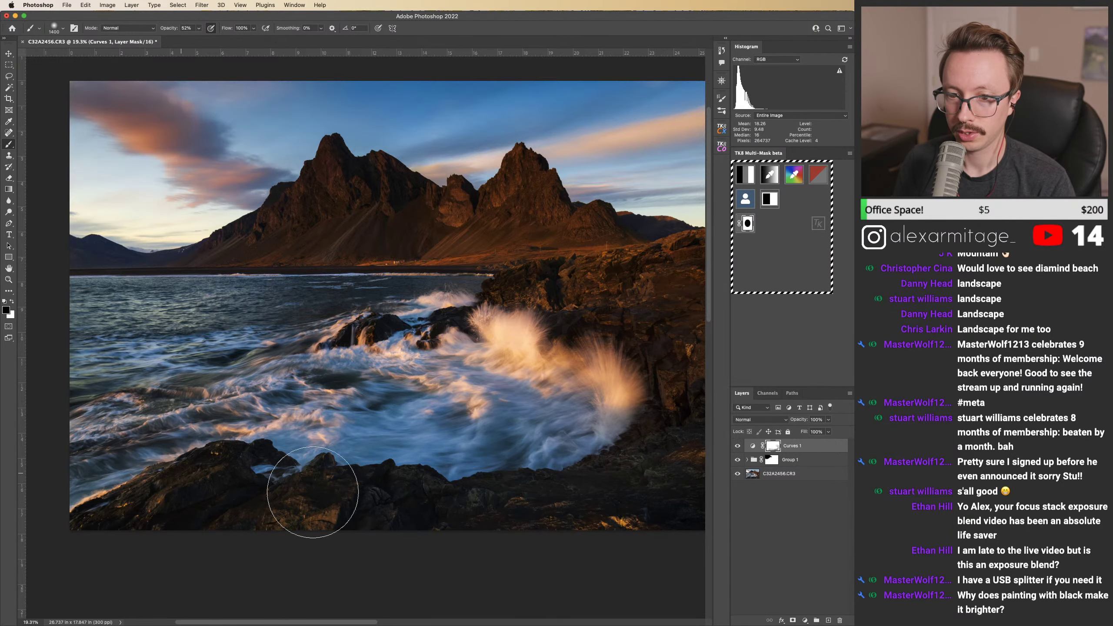
key("bracketright")
key("bracketright")
key("bracketright")
key("bracketright")
key("bracketright")
key("bracketright")
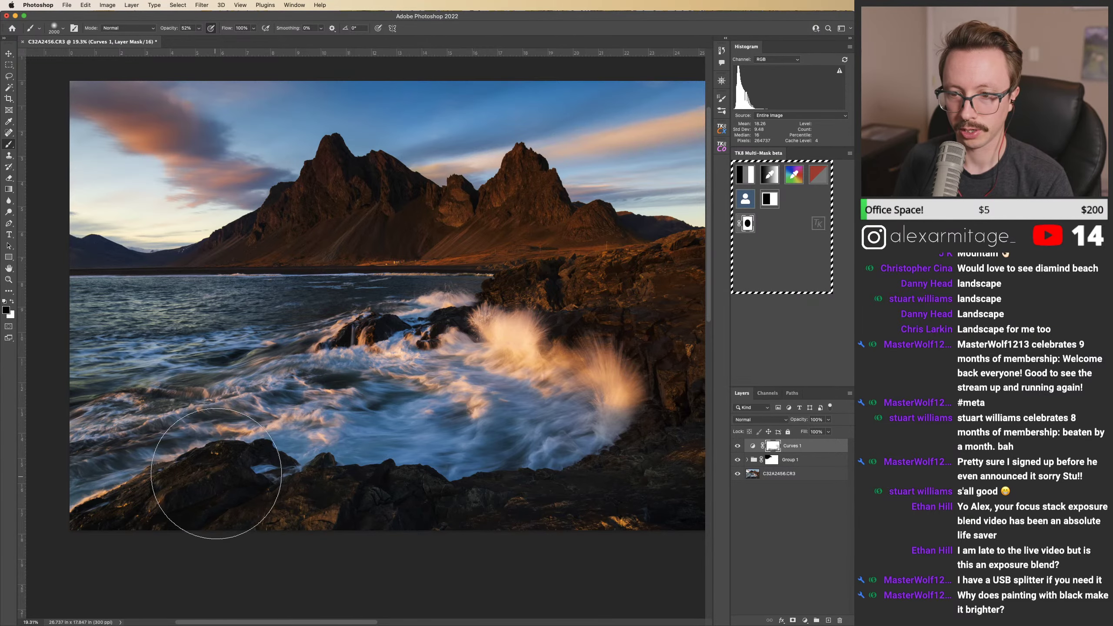
key("bracketleft")
key("bracketleft")
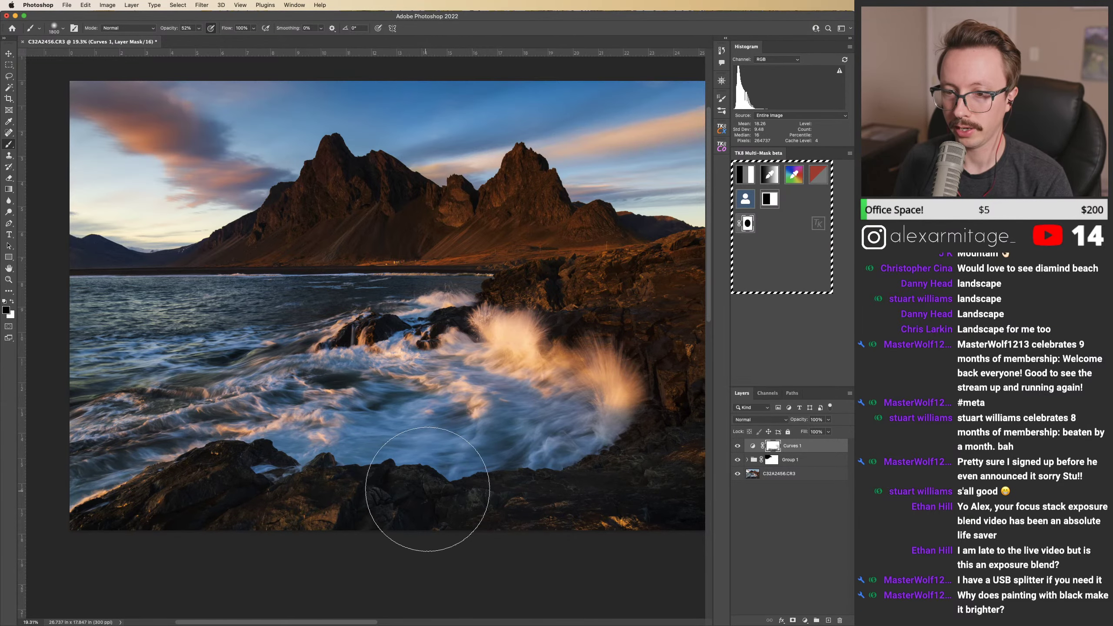
key("bracketleft")
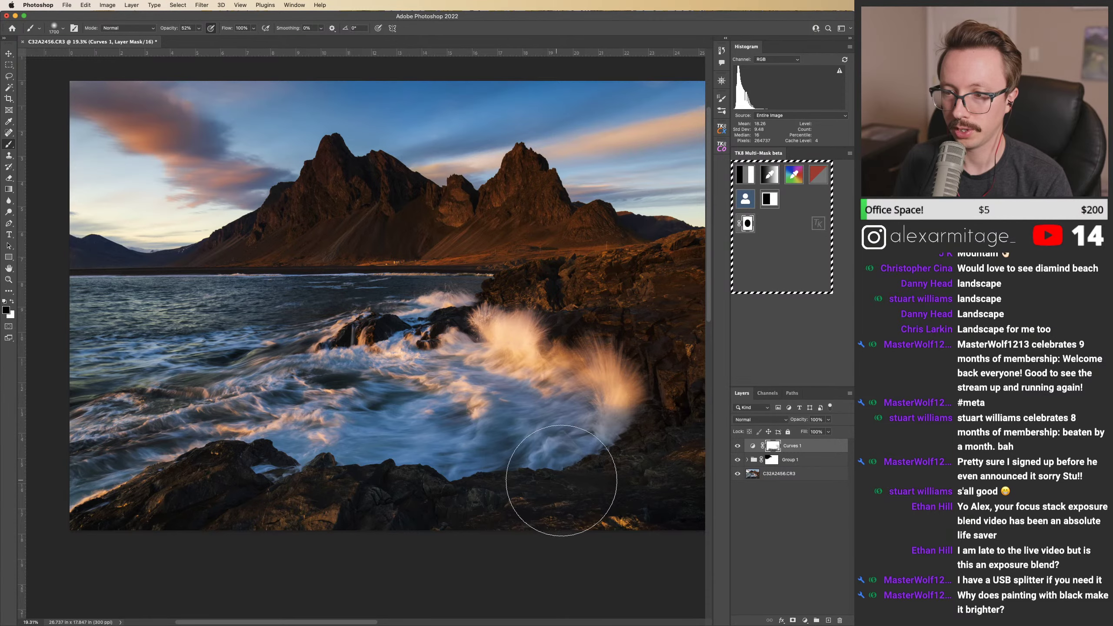
key("bracketleft")
key("bracketleft")
key("bracketleft")
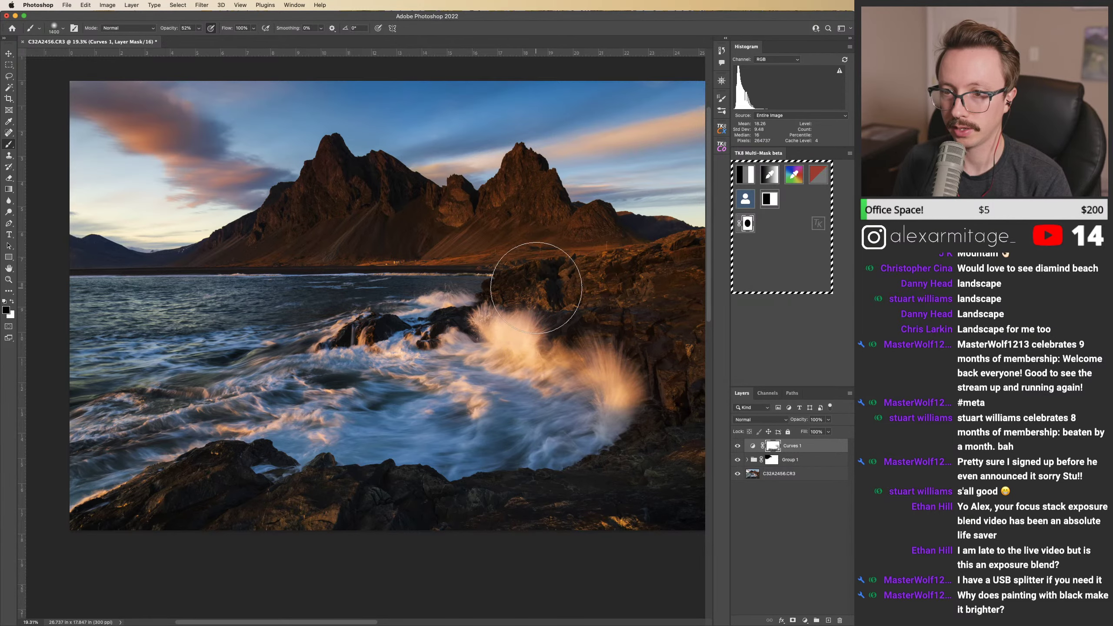
key("bracketleft")
key("bracketleft")
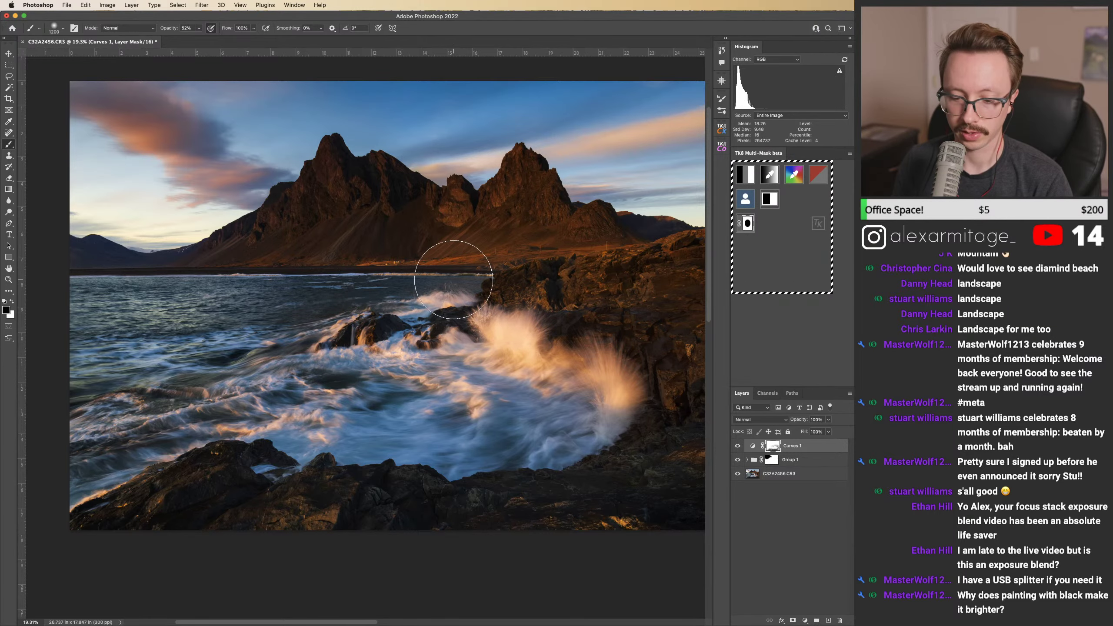
Step: Paint black through the darks selection on the Curves 1 mask over the mountains, enlarging the brush to about 1900
key("bracketright")
key("bracketright")
key("bracketright")
key("bracketright")
key("bracketright")
key("bracketright")
key("bracketright")
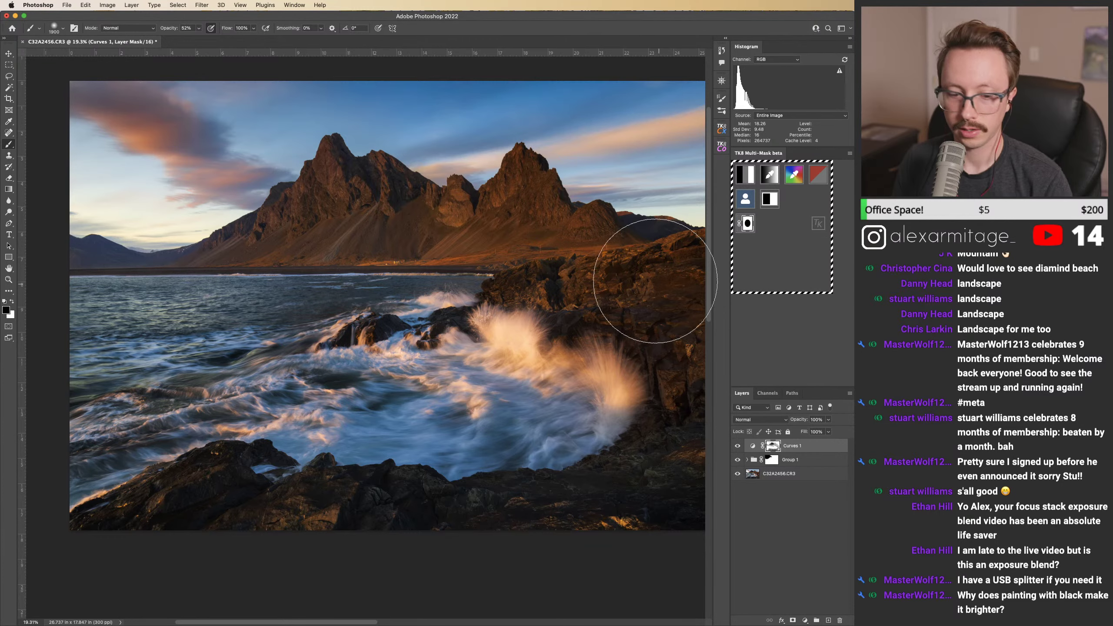
Step: Examine the painted dark rocks beside the breaking wave up close
key("super+i")
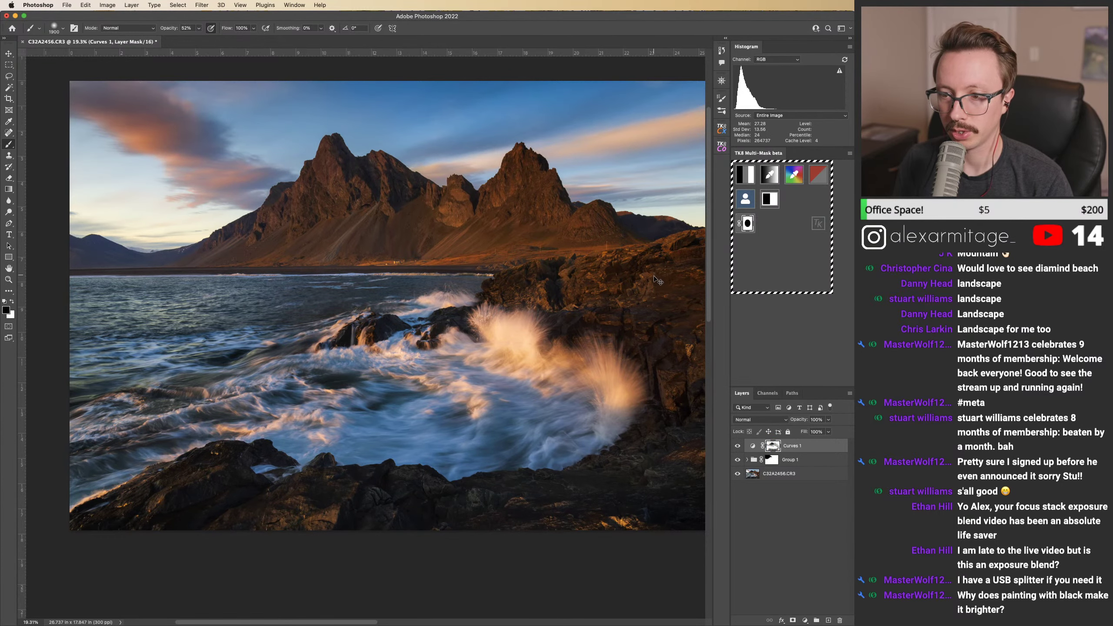
key("super+i")
key("super+i")
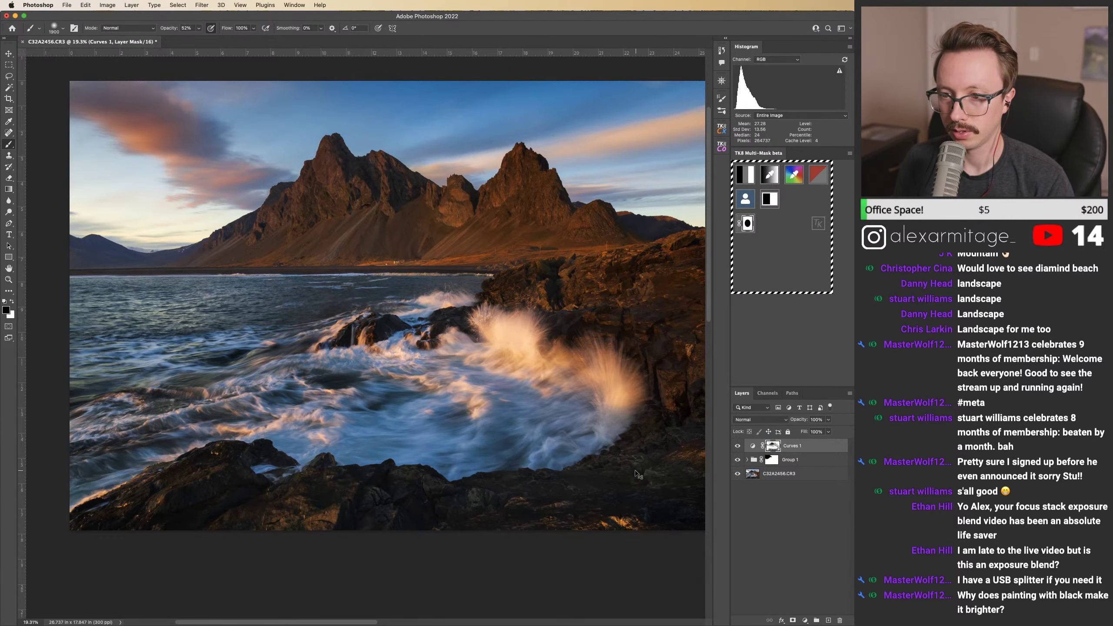
key("z")
left_click_drag(632, 456, 542, 327)
scroll(565, 317, "left", 15)
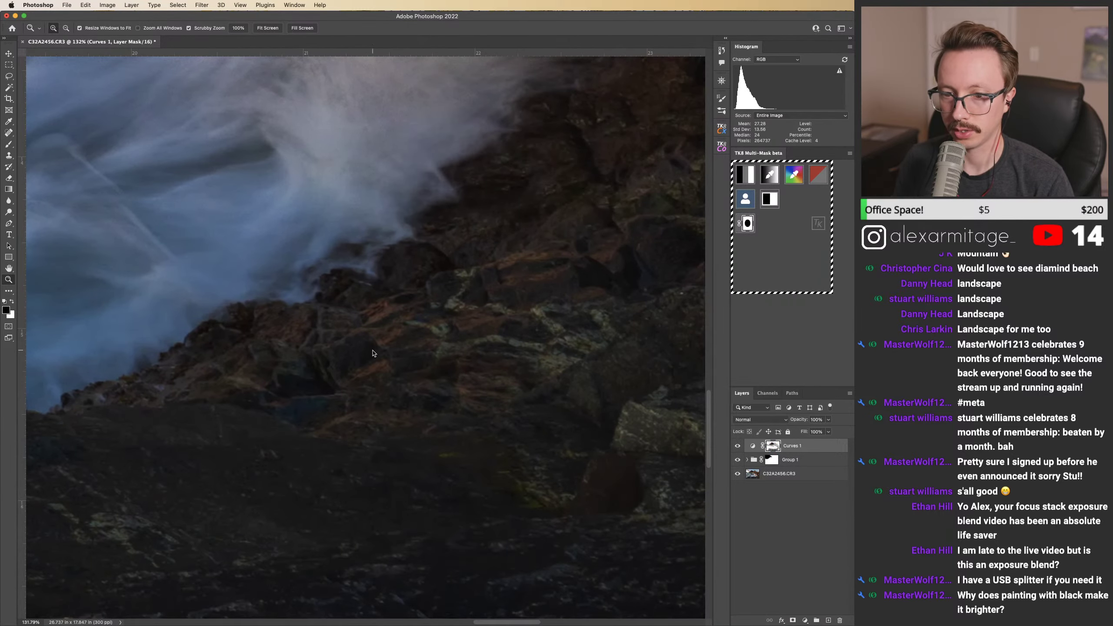
Step: Examine the brightened foreground rocks along the shoreline up close
scroll(689, 315, "left", 9)
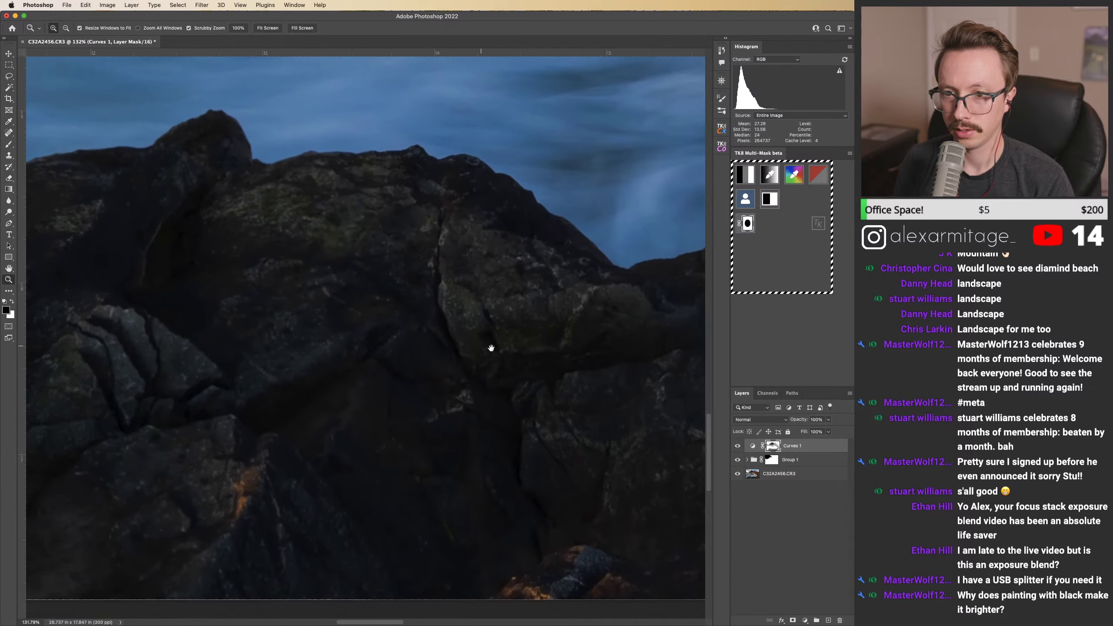
left_click_drag(411, 355, 683, 396)
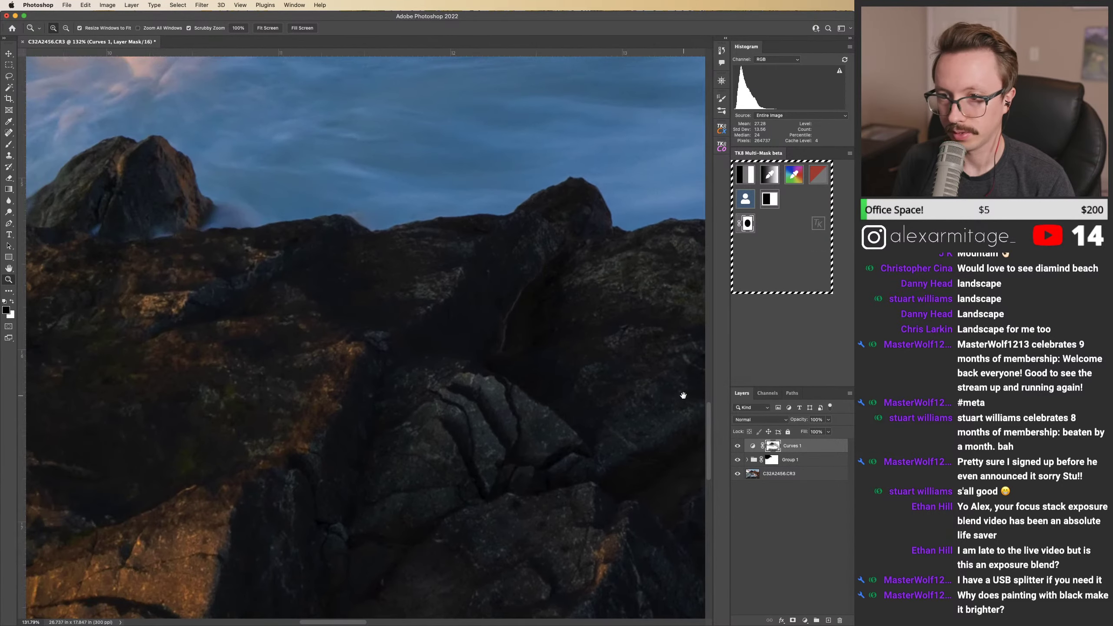
left_click_drag(508, 359, 468, 385)
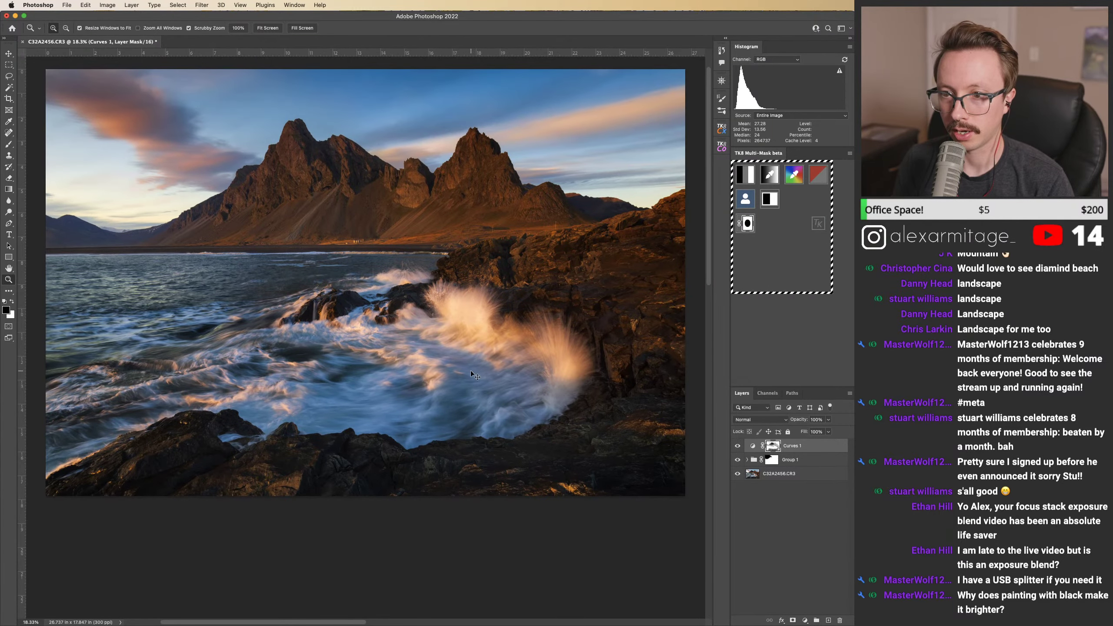
Step: Compare the image with the Curves 1 layer mask disabled and enabled, leaving the mask enabled
key("super+backslash")
key("super+backslash")
key("super+backslash")
key("super+backslash")
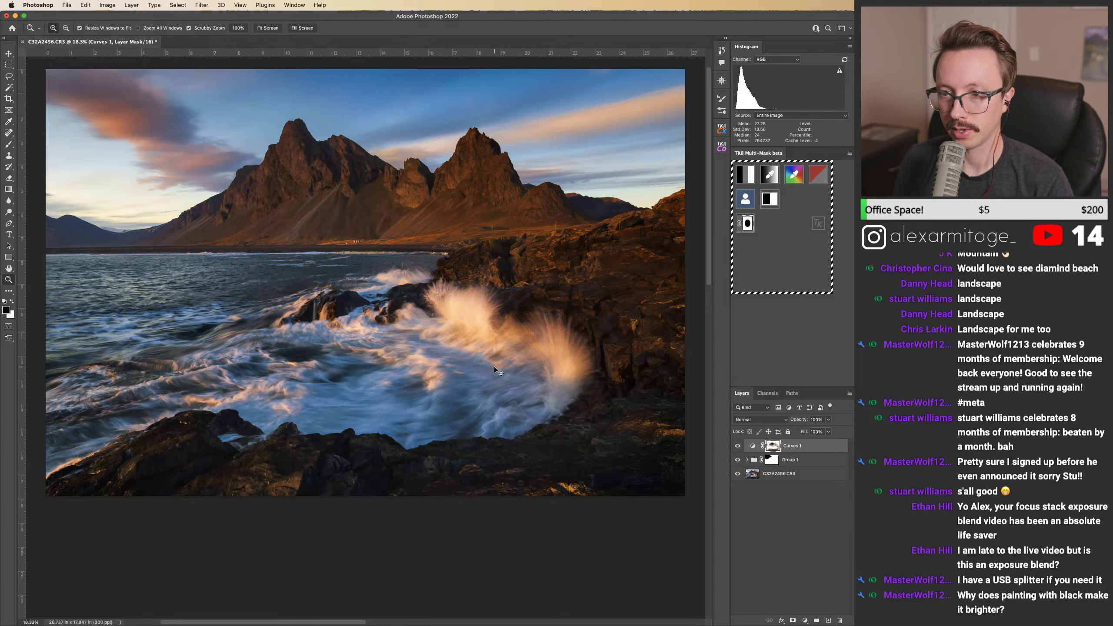
key("super+backslash")
key("super+backslash")
key("super+backslash")
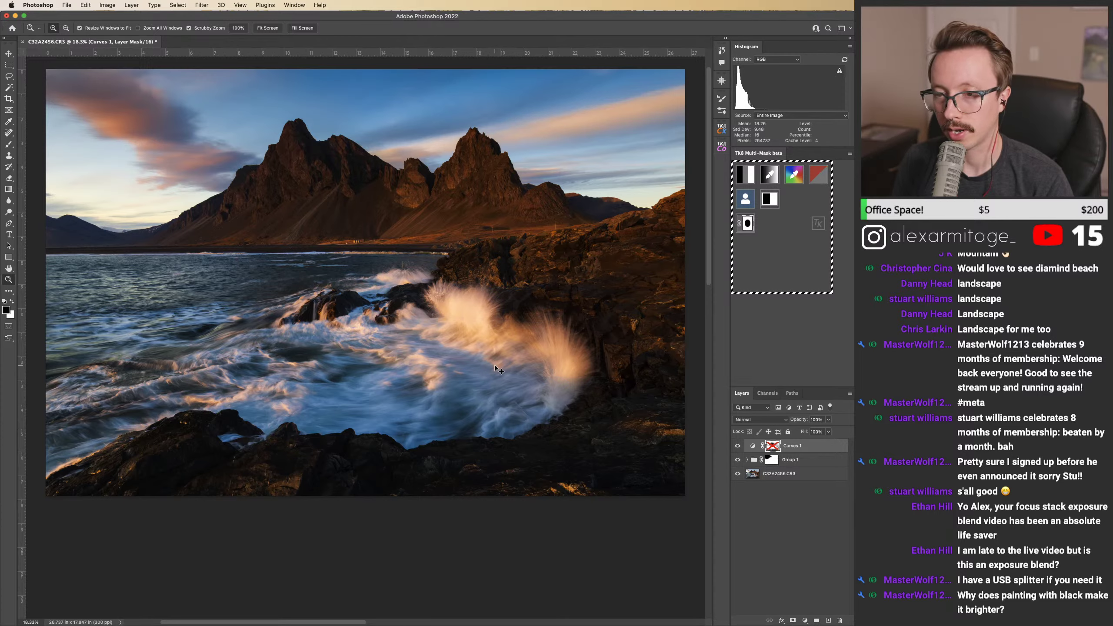
key("super+backslash")
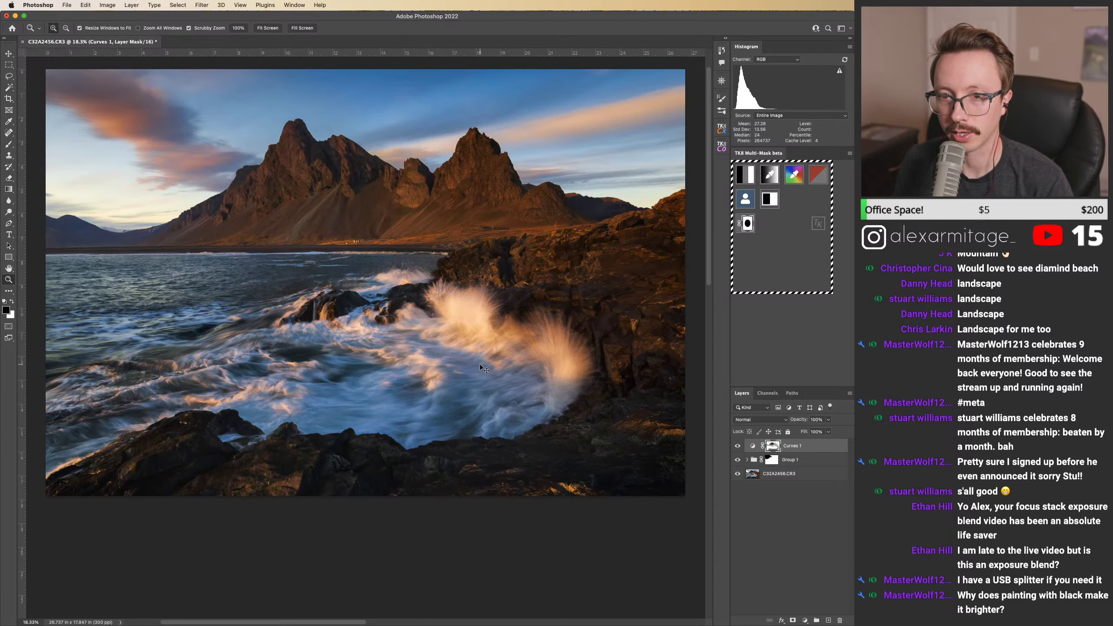
key("super+backslash")
key("super+backslash")
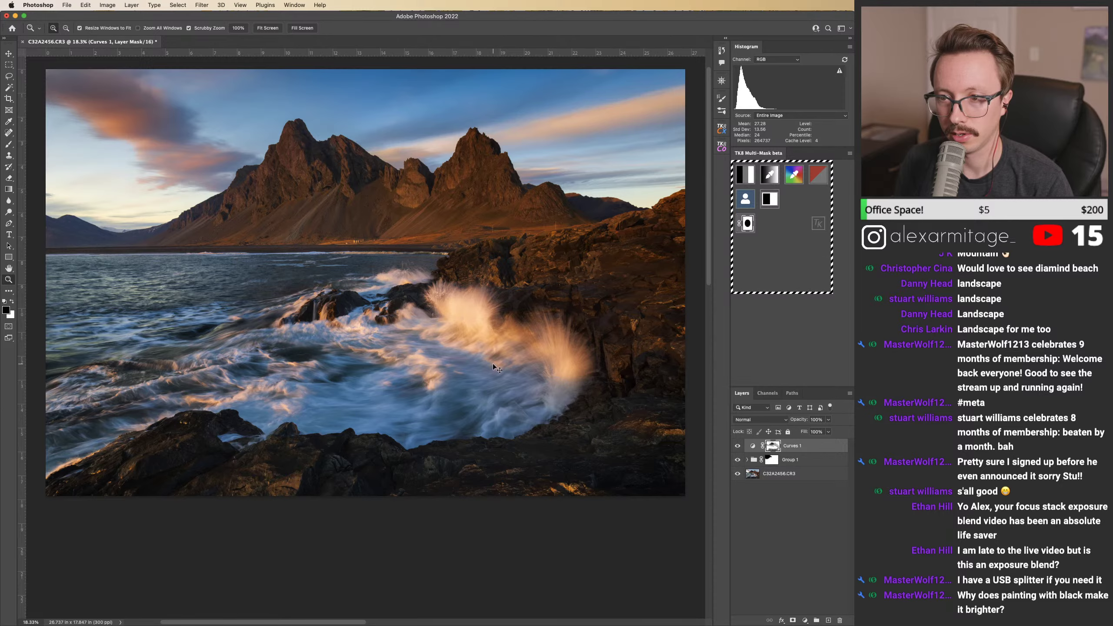
key("super+backslash")
key("super+backslash")
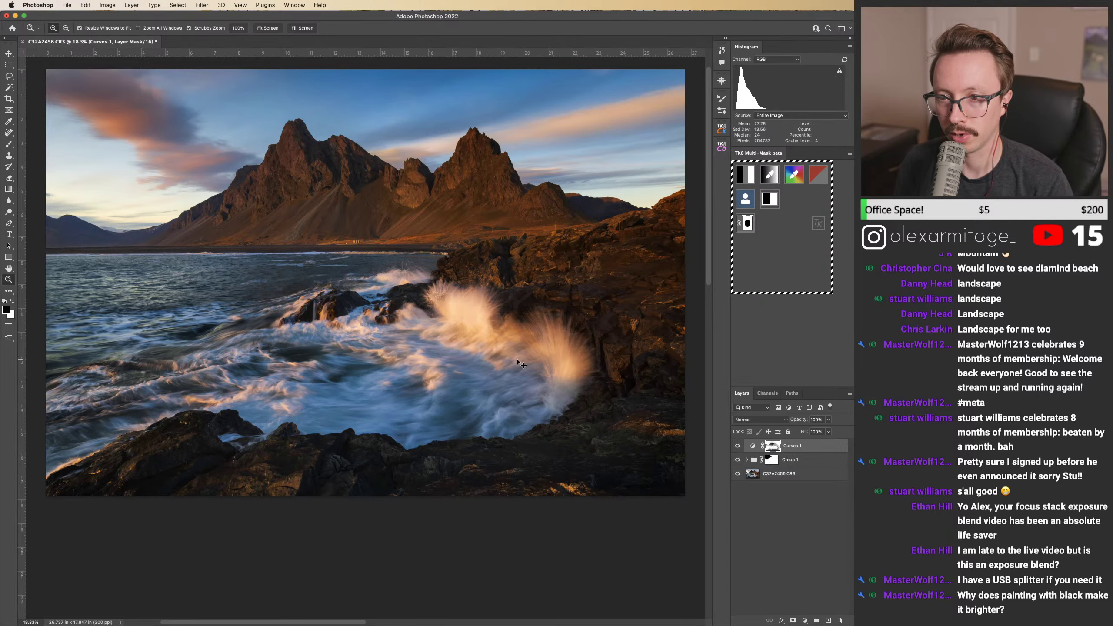
key("super+backslash")
mouse_move(520, 255)
left_mouse_down()
mouse_move(561, 255)
mouse_move(549, 275)
mouse_move(397, 281)
left_mouse_up()
key("super+backslash")
Step: Paint black at 52% opacity on the Curves 1 mask over the headland rocks behind the splash, with the brush reduced to about 1100
key("b")
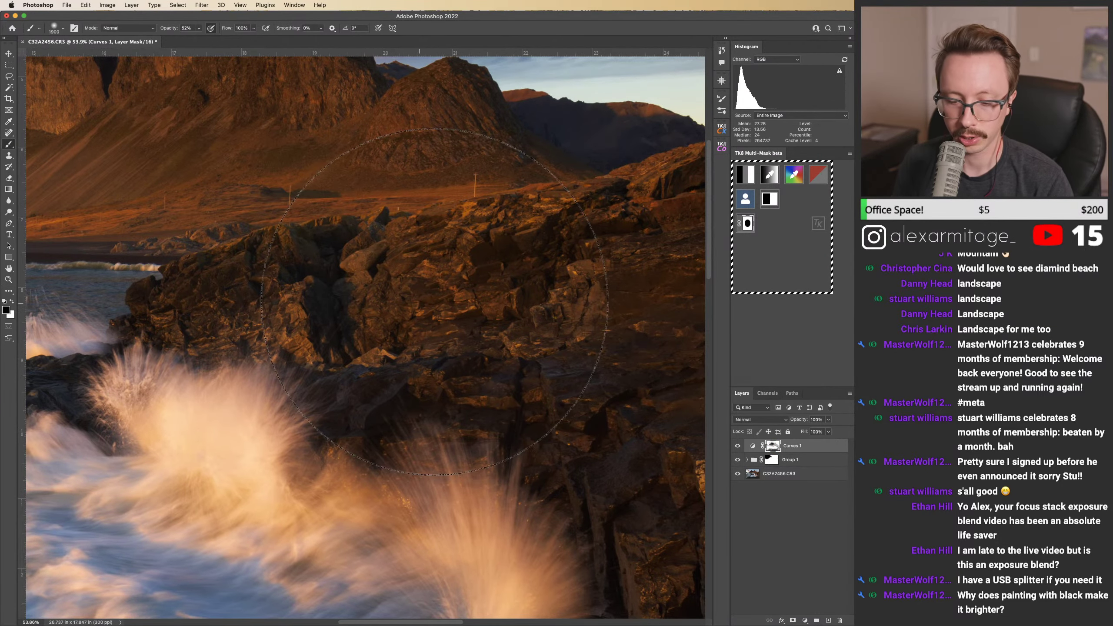
key("bracketleft")
key("bracketleft")
key("bracketleft")
key("bracketleft")
key("bracketleft")
key("bracketleft")
key("bracketleft")
key("bracketleft")
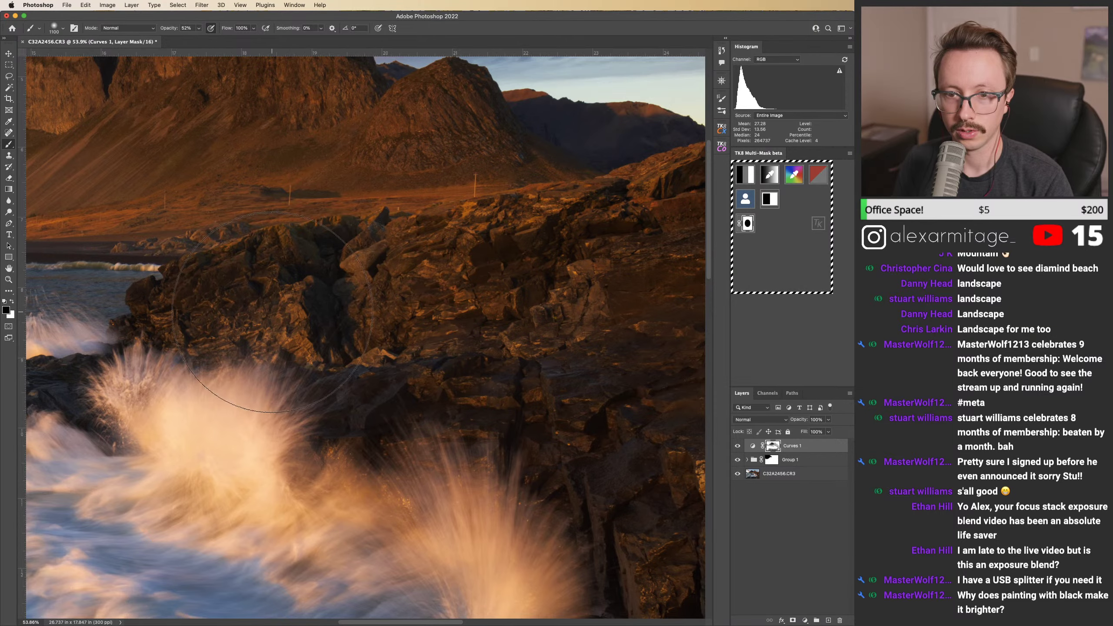
Step: Enlarge the brush to about 1800 and paint black on the Curves 1 mask over the rocks in the photo's lower right corner
scroll(272, 312, "down", 8)
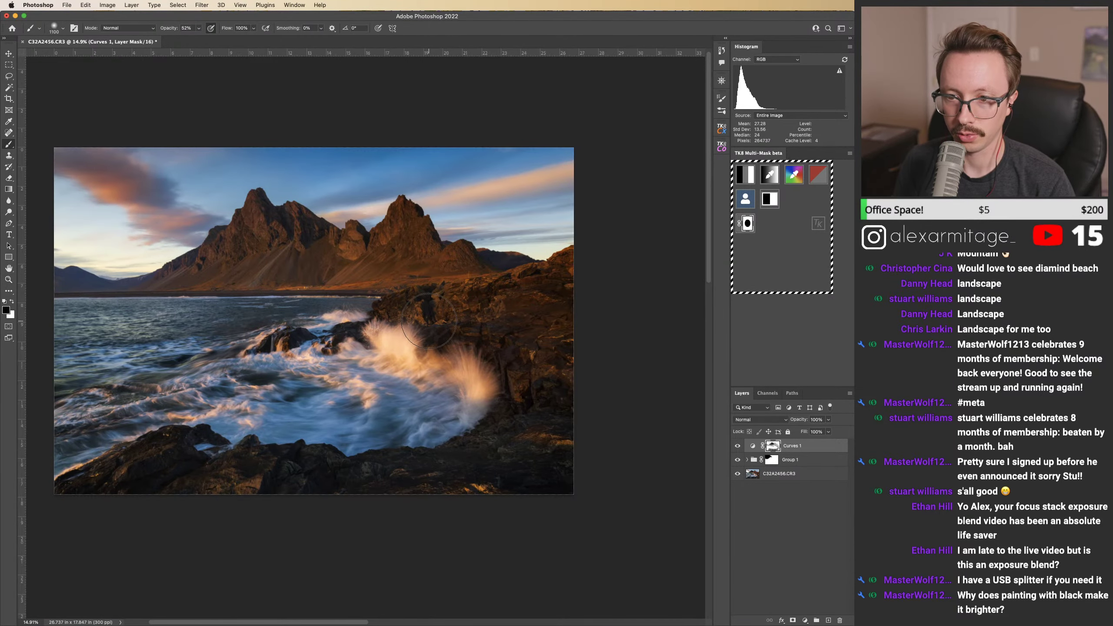
key("bracketright")
key("bracketright")
key("bracketright")
key("bracketright")
key("bracketright")
key("bracketright")
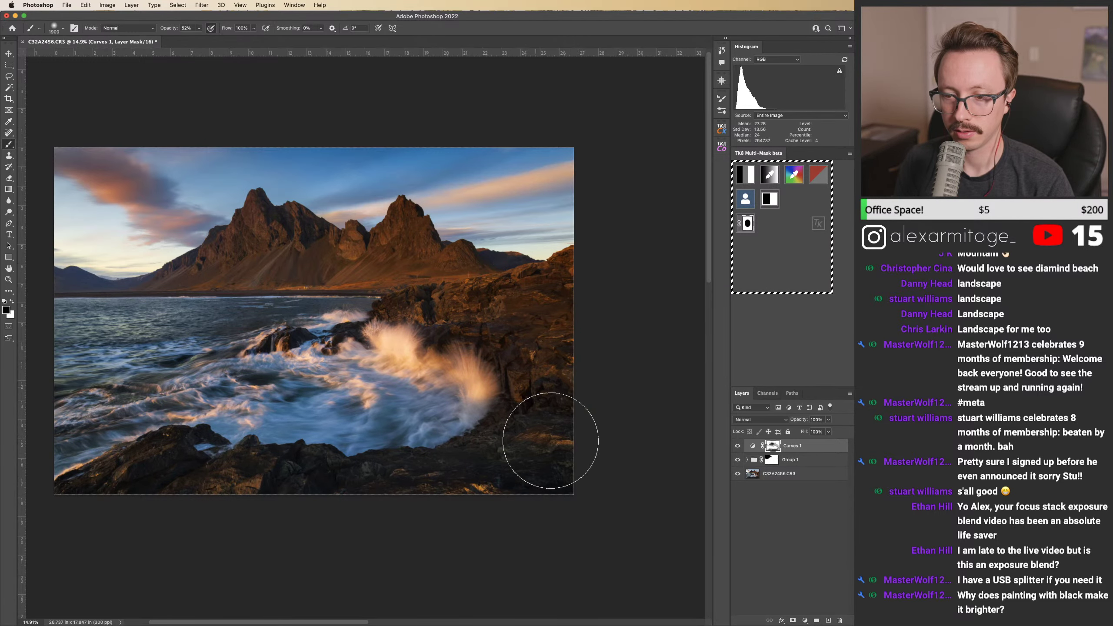
Step: Paint white on the Curves 1 mask over the dark crevices of the headland above the splash, reducing the brush to 600 and then 400
key("z")
mouse_move(523, 331)
left_mouse_down()
mouse_move(641, 330)
mouse_move(433, 324)
left_mouse_up()
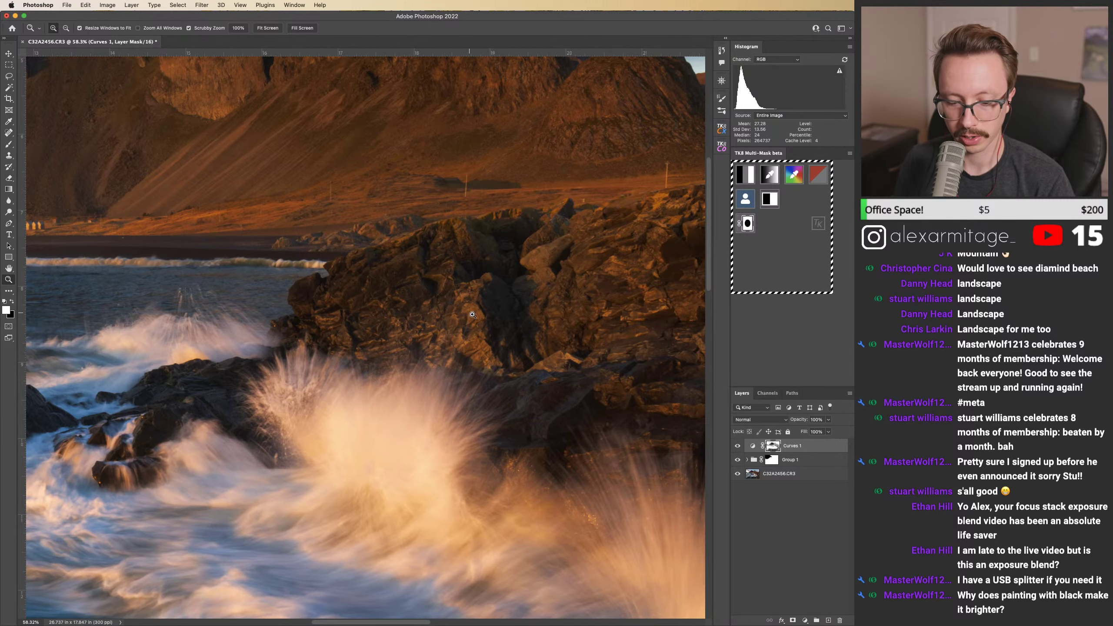
key("b")
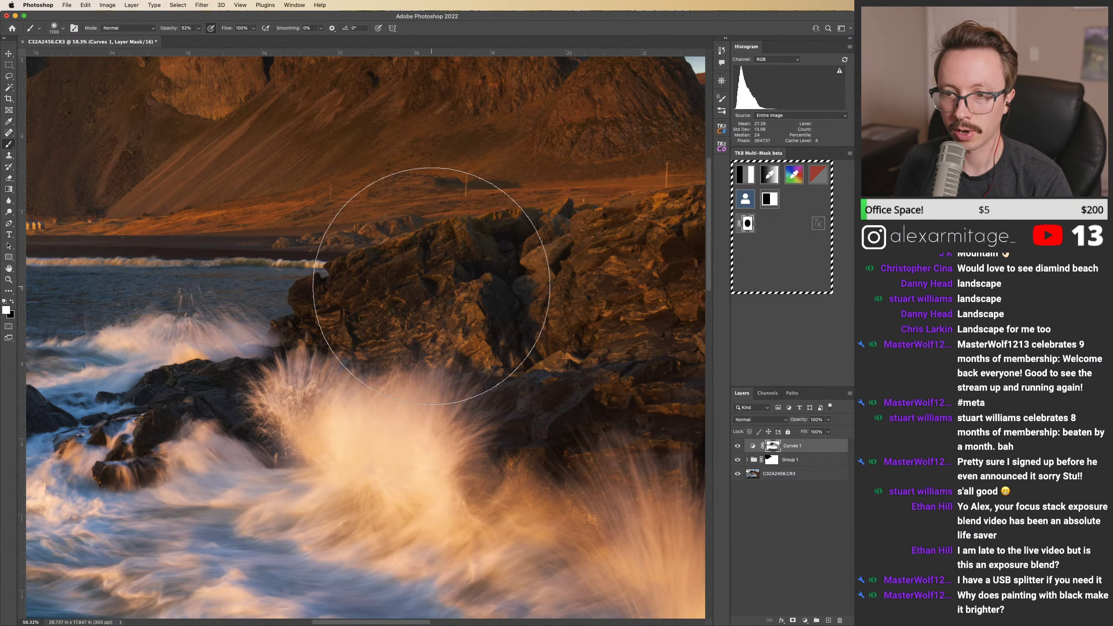
key("bracketleft")
key("bracketleft")
key("bracketleft")
key("bracketleft")
key("bracketleft")
key("bracketleft")
key("bracketleft")
key("bracketleft")
key("bracketleft")
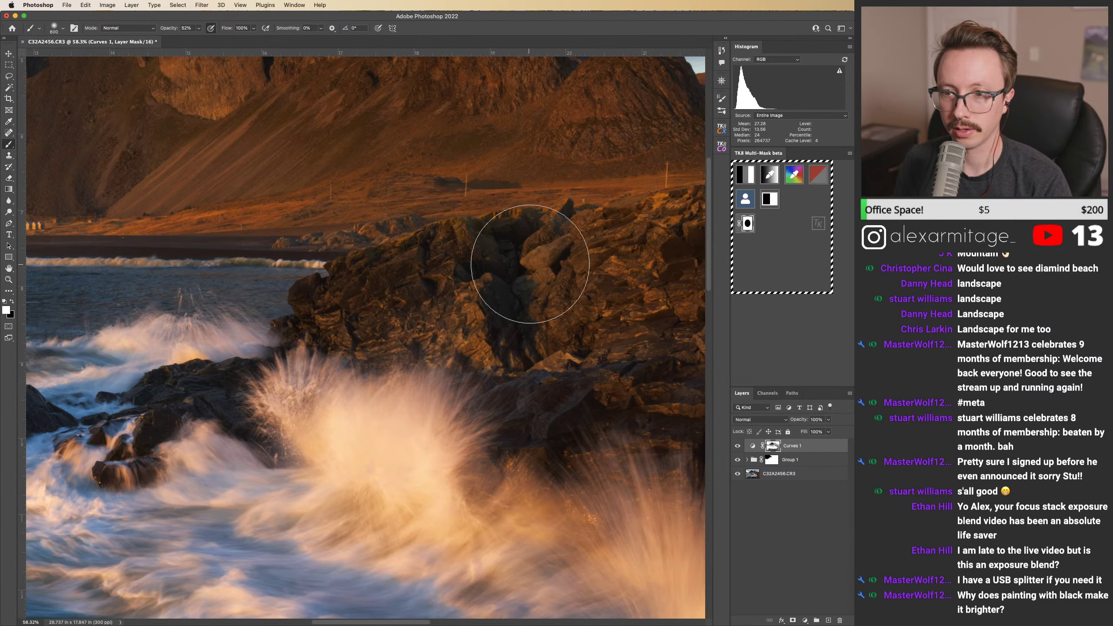
key("bracketleft")
key("bracketleft")
key("bracketleft")
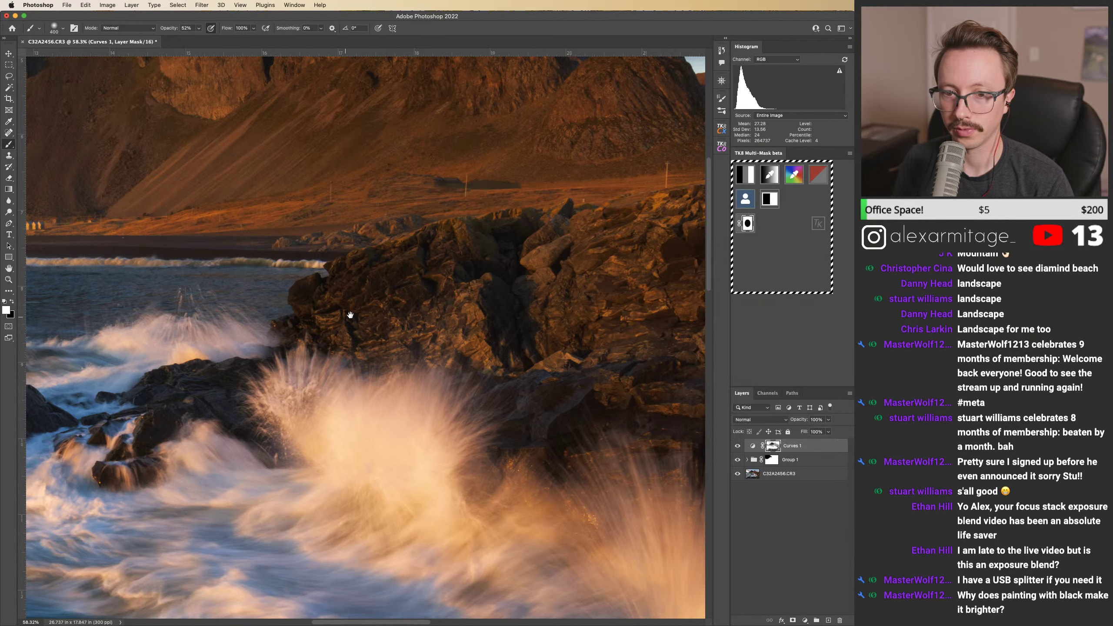
Step: Paint black at 52% opacity on the Curves 1 mask over the dark rocks in the surf with the 400 brush
left_click_drag(350, 315, 710, 266)
key("x")
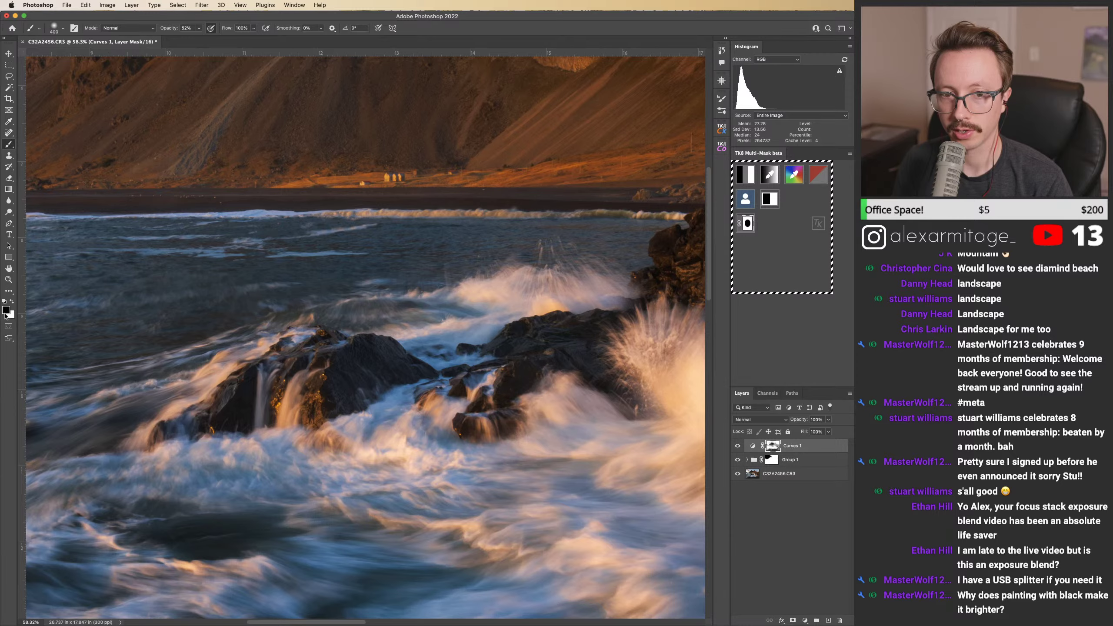
mouse_move(189, 316)
left_mouse_down()
mouse_move(307, 381)
mouse_move(418, 379)
left_mouse_up()
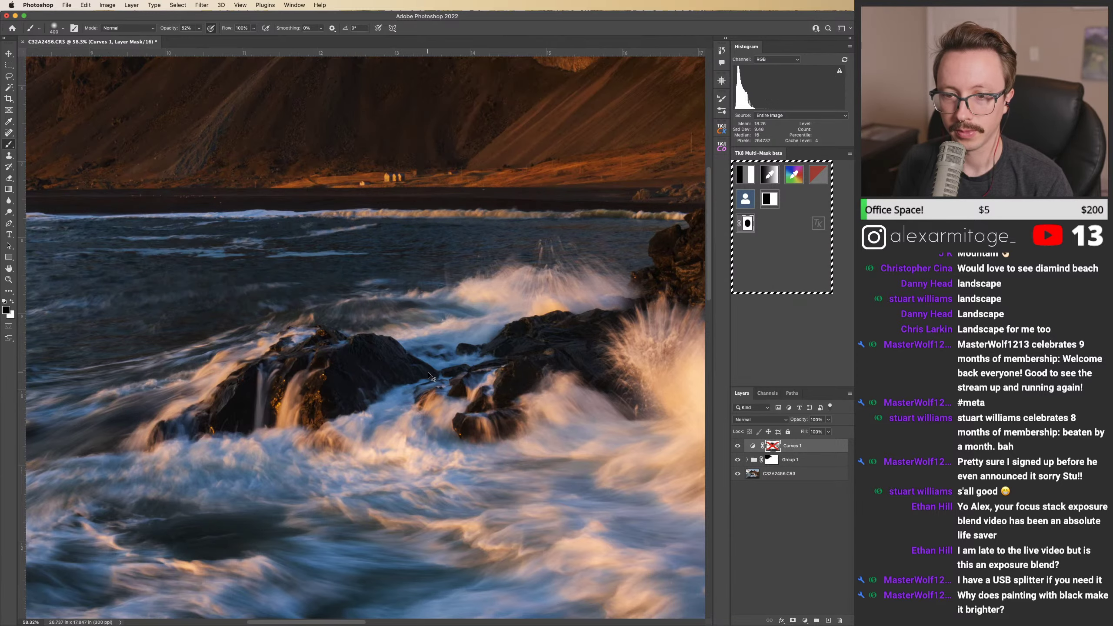
scroll(329, 383, "right", 5)
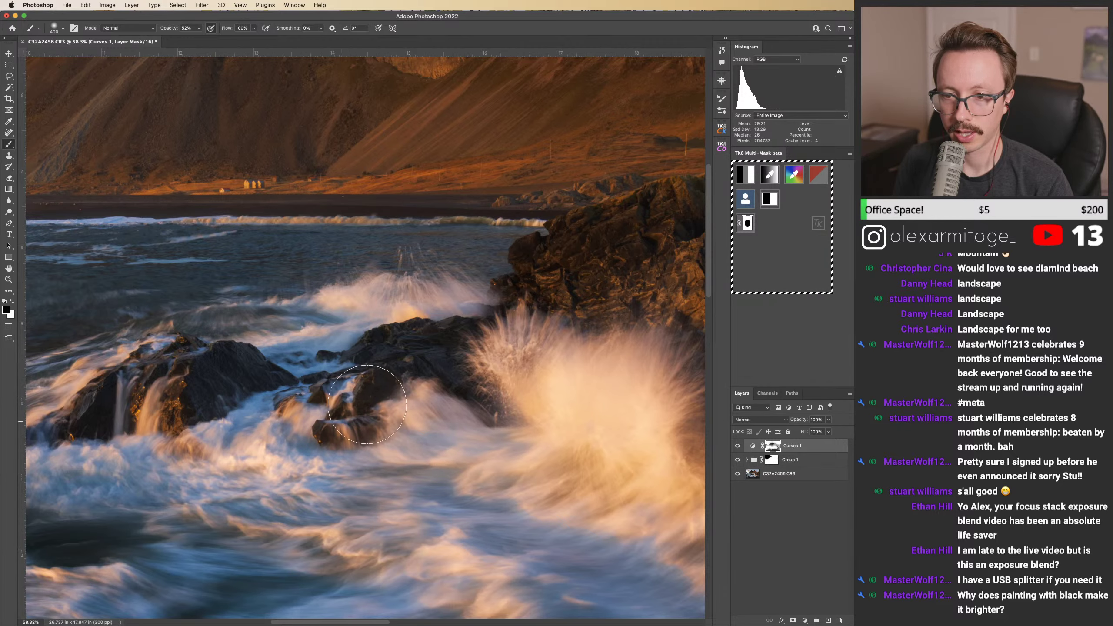
scroll(367, 404, "right", 4)
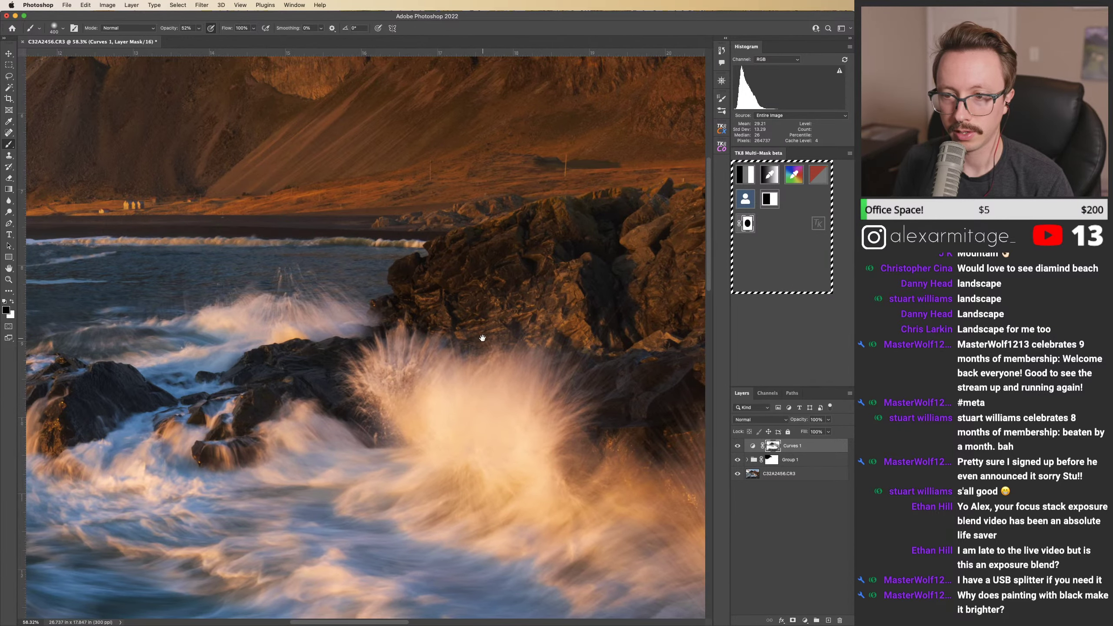
Step: Paint white on the Curves 1 mask over the shadowed rocks between the two wave splashes with the 400 brush
scroll(482, 338, "right", 5)
key("x")
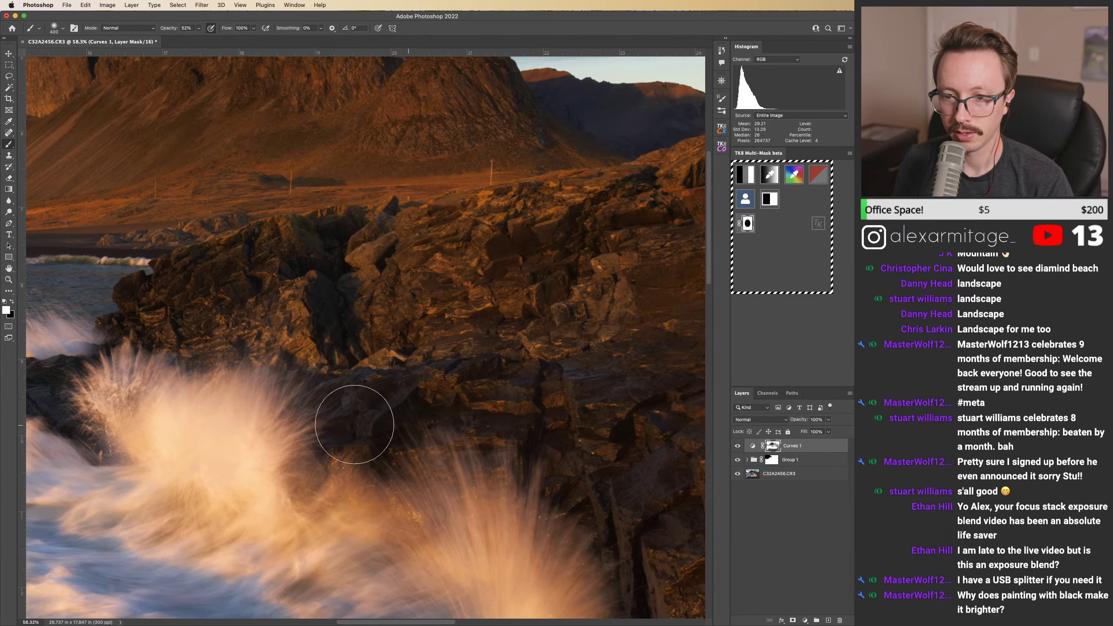
scroll(346, 395, "right", 3)
scroll(346, 395, "down", 2)
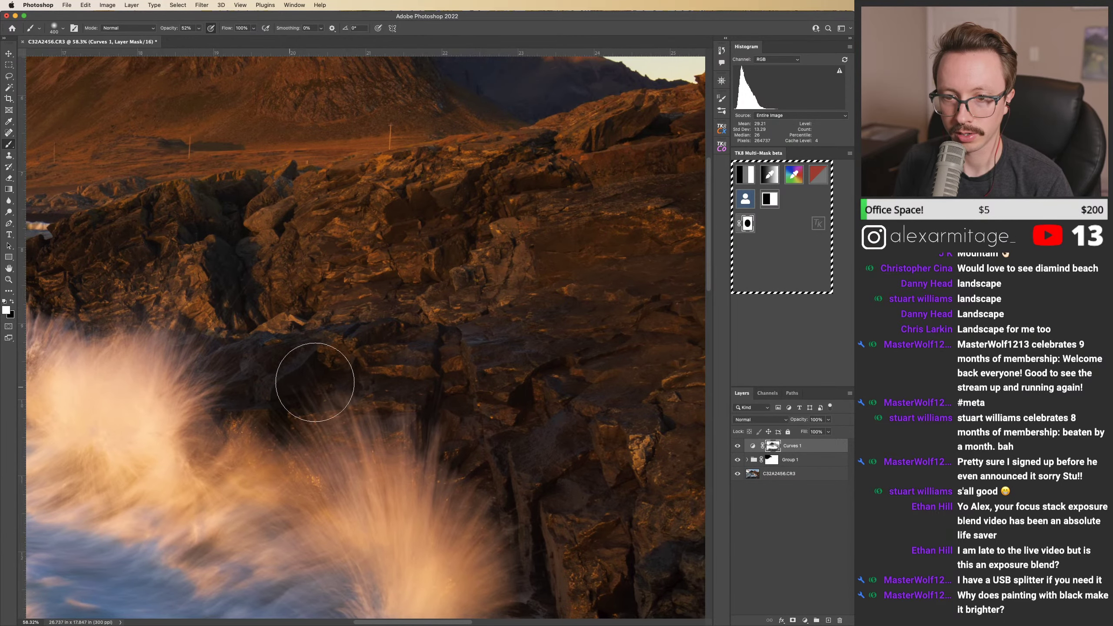
mouse_move(399, 369)
left_mouse_down()
mouse_move(297, 330)
mouse_move(391, 416)
left_mouse_up()
key("x")
key("x")
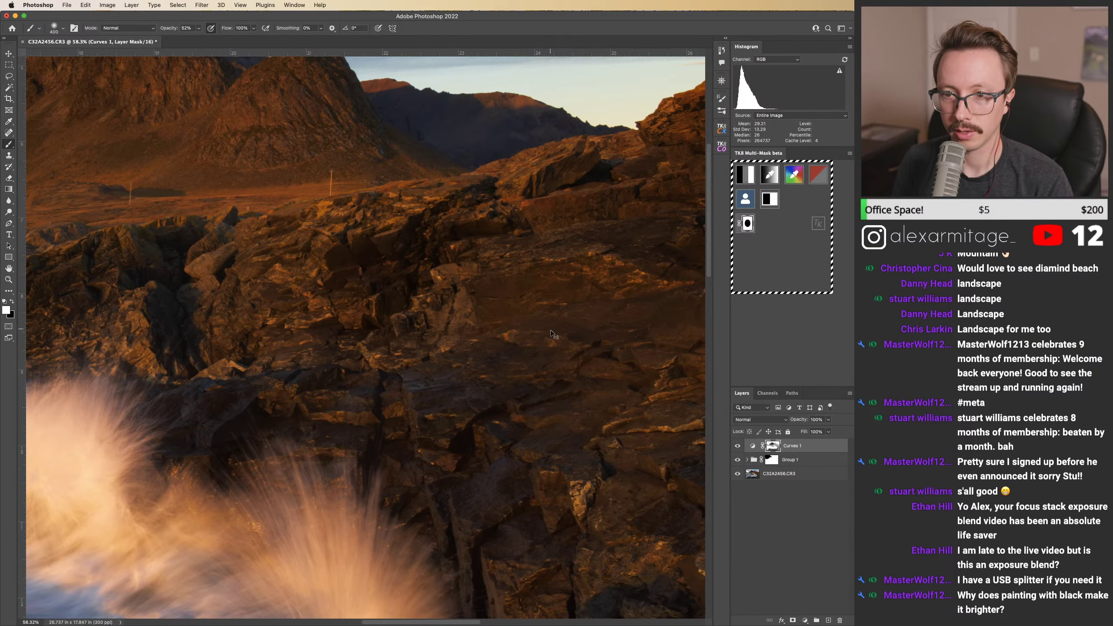
Step: Paint white at 52% opacity on the Curves 1 mask across the headland's right side, with the brush enlarged to 1200
mouse_move(509, 318)
left_mouse_down()
mouse_move(412, 322)
mouse_move(655, 329)
left_mouse_up()
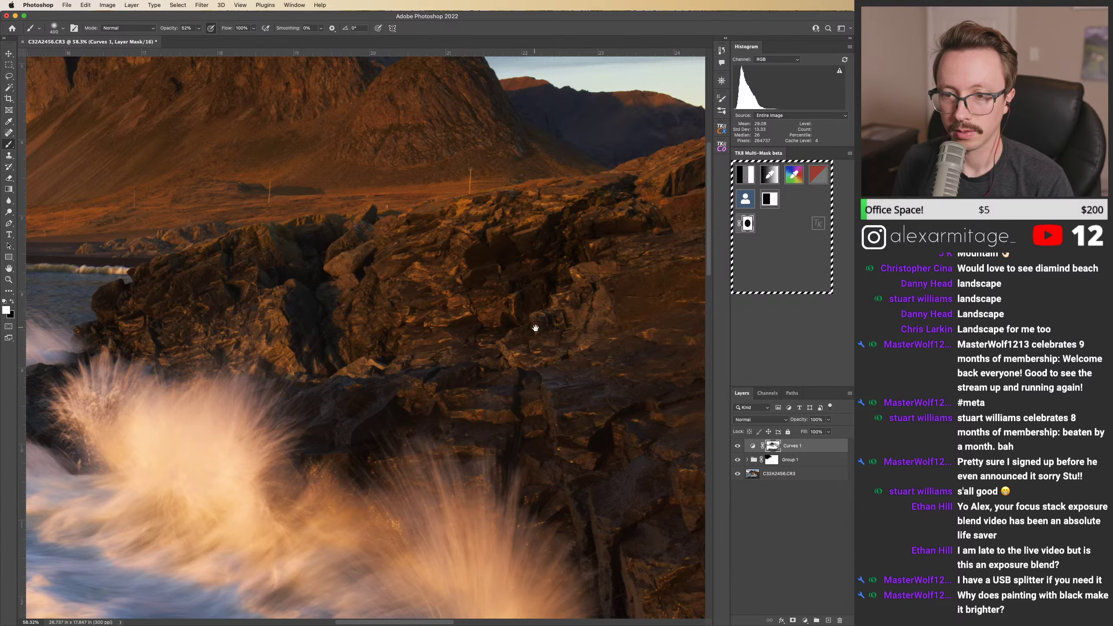
left_click_drag(535, 328, 281, 248)
left_click_drag(456, 251, 363, 282)
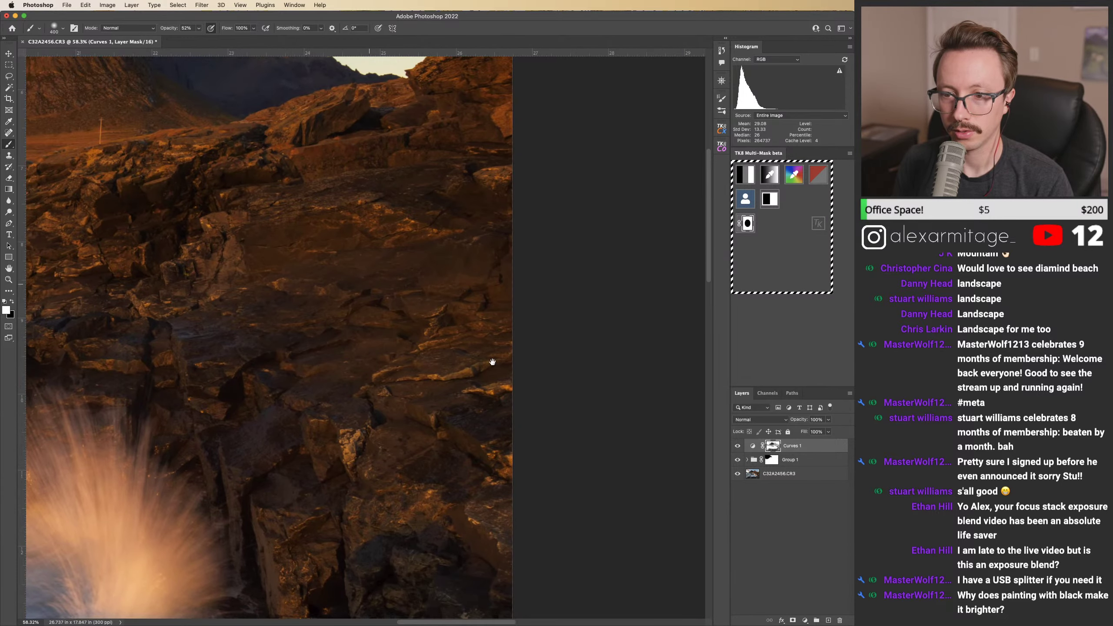
left_click_drag(410, 402, 413, 336)
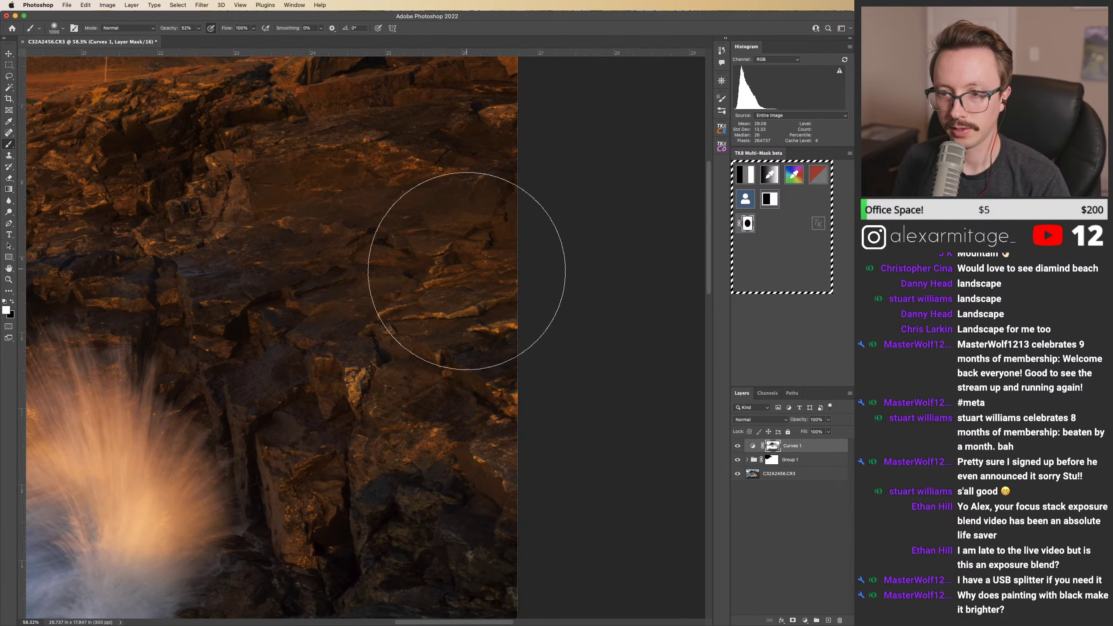
key("bracketright")
key("bracketright")
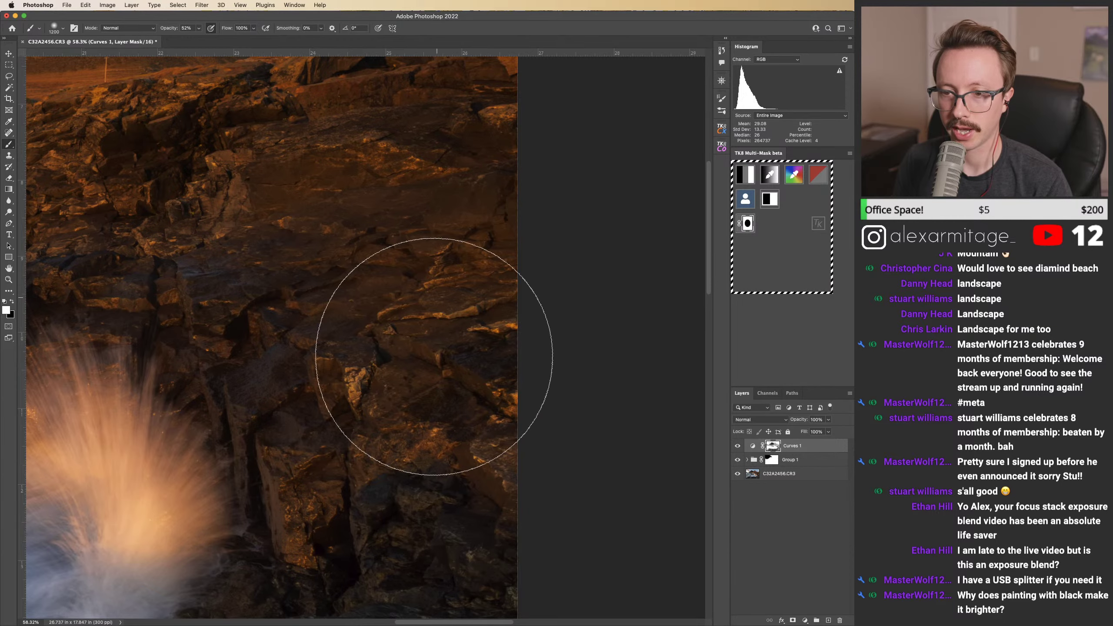
left_click_drag(377, 280, 417, 249)
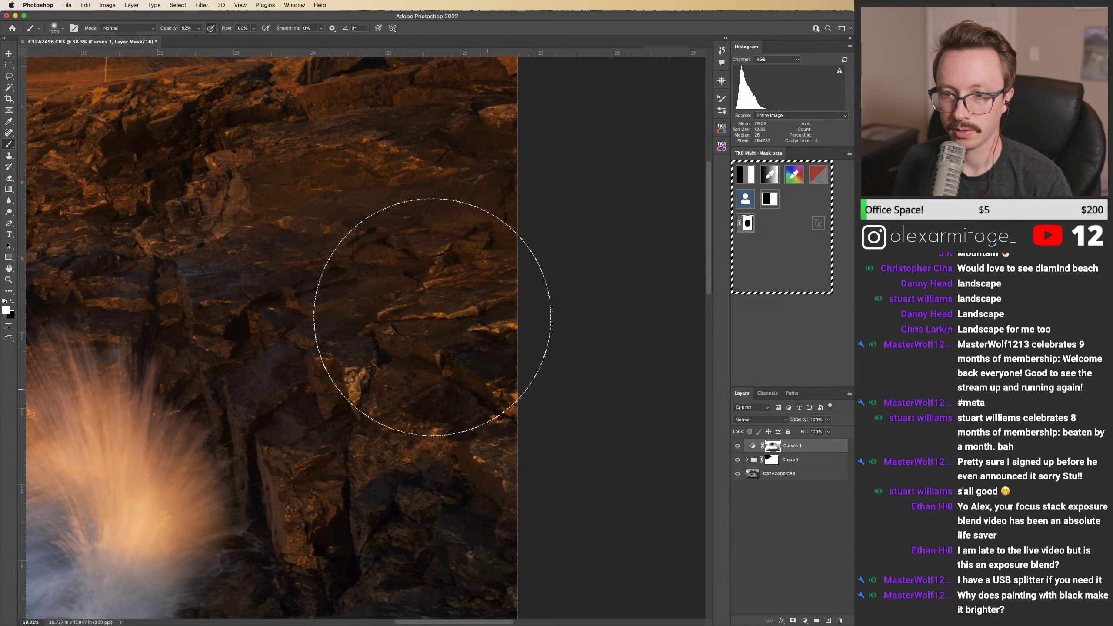
left_click_drag(409, 323, 521, 403)
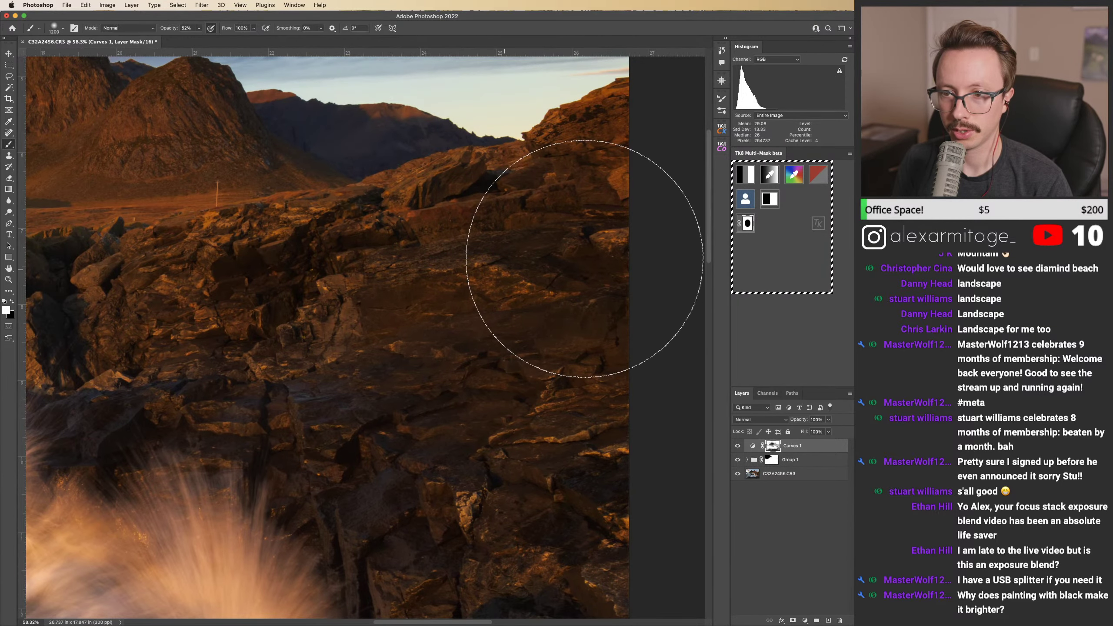
left_click_drag(576, 263, 486, 297)
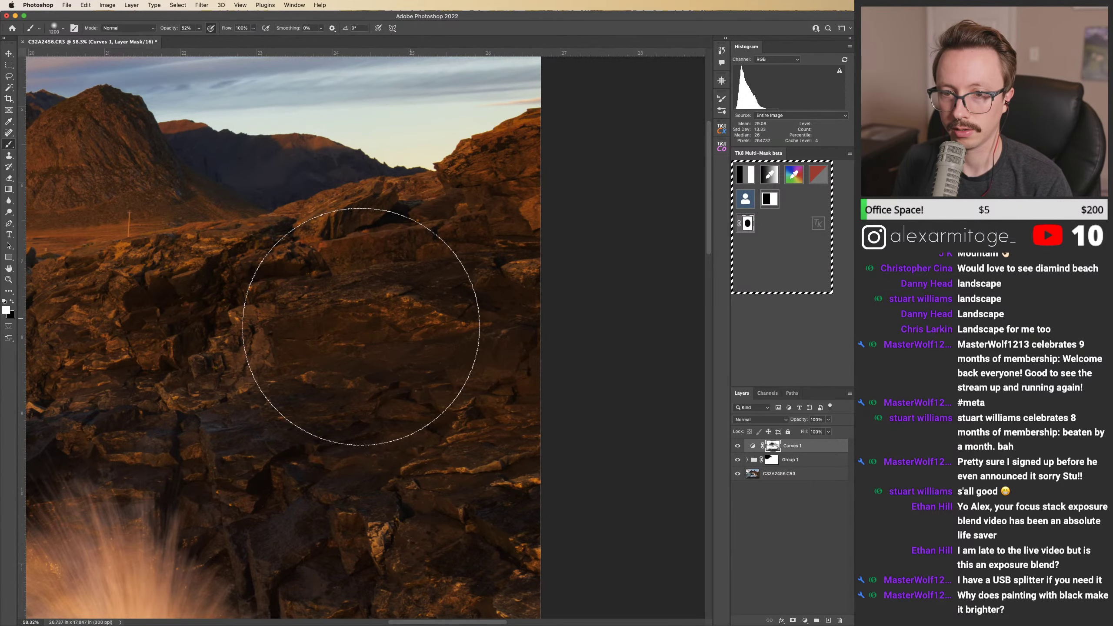
mouse_move(372, 341)
left_mouse_down()
mouse_move(574, 274)
mouse_move(435, 297)
mouse_move(427, 367)
mouse_move(462, 229)
mouse_move(423, 229)
mouse_move(423, 174)
mouse_move(435, 280)
left_mouse_up()
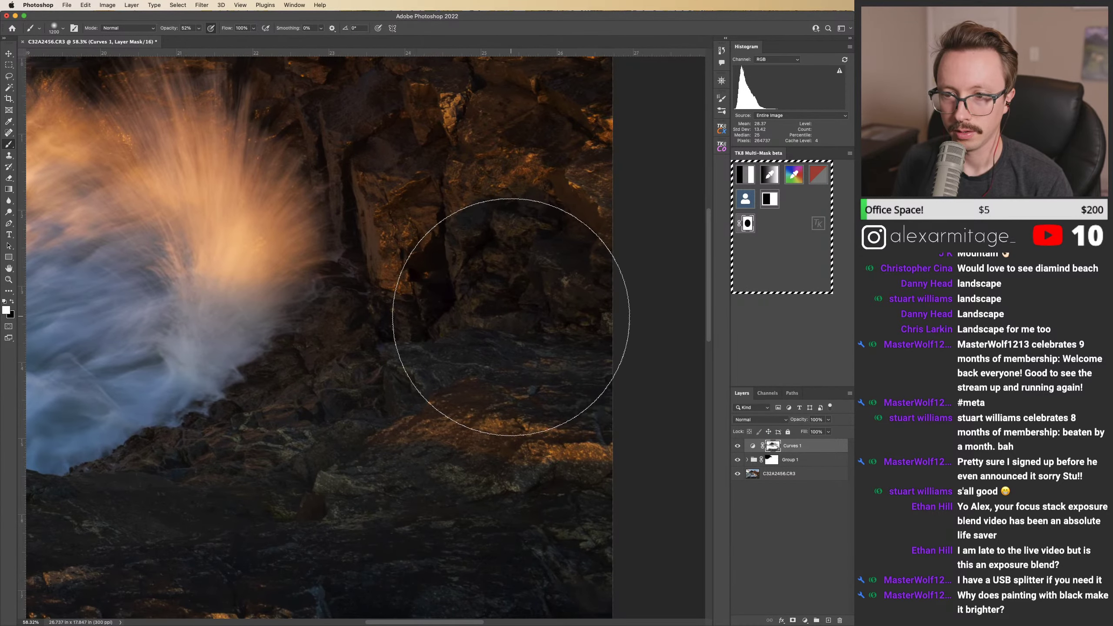
Step: Reduce the brush to 600 and paint white and black on the Curves 1 mask over the headland's right side and sunlit ledge
key("bracketleft")
key("bracketleft")
key("bracketleft")
key("bracketleft")
key("bracketleft")
key("bracketleft")
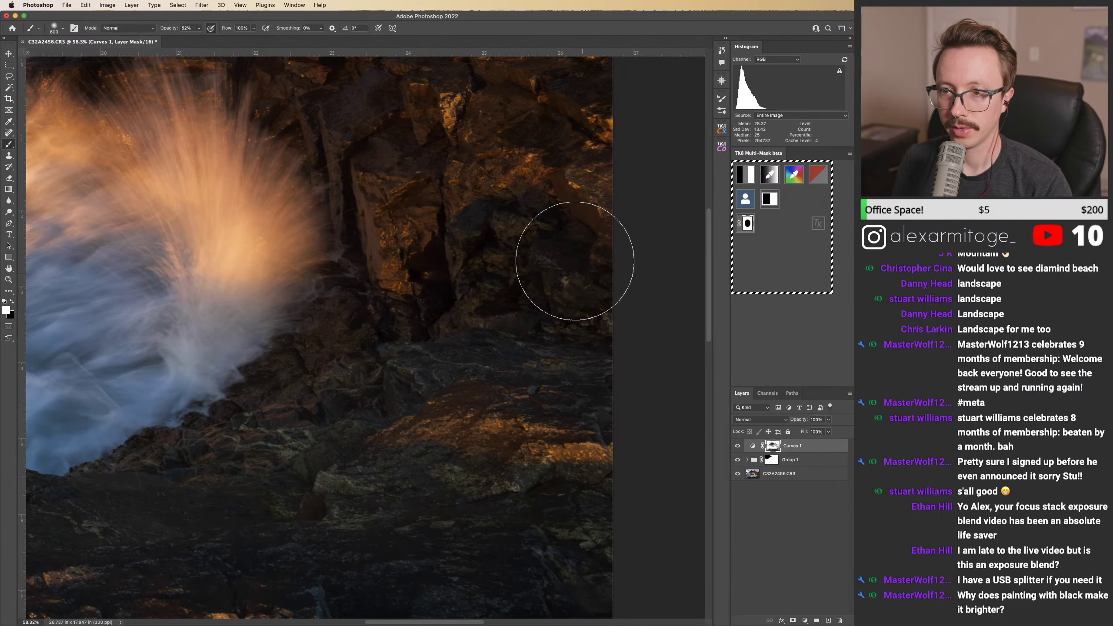
key("x")
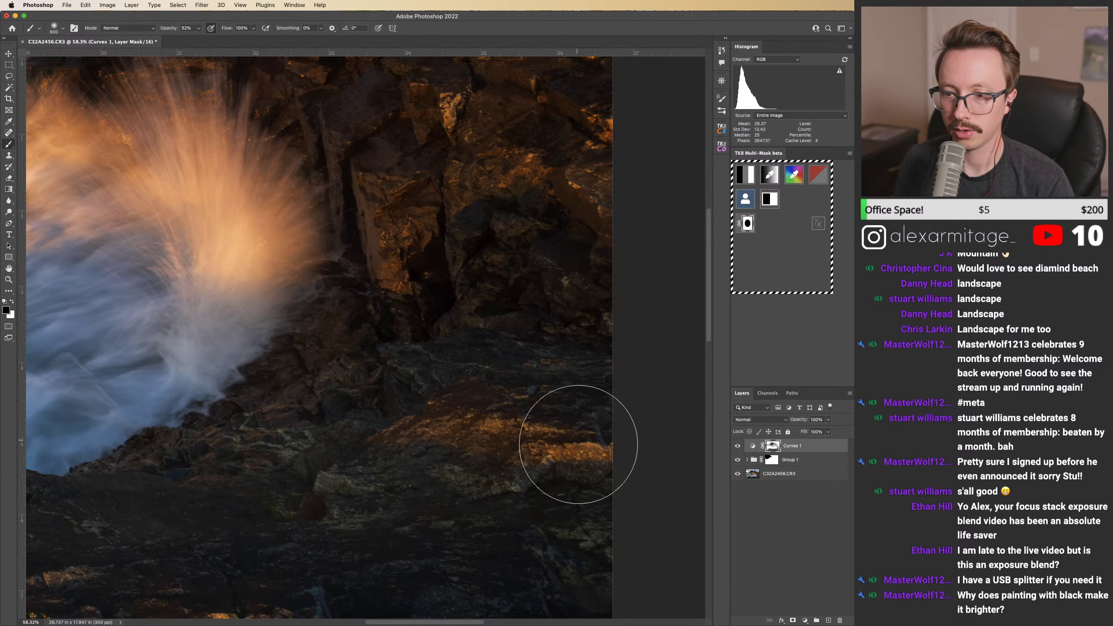
key("x")
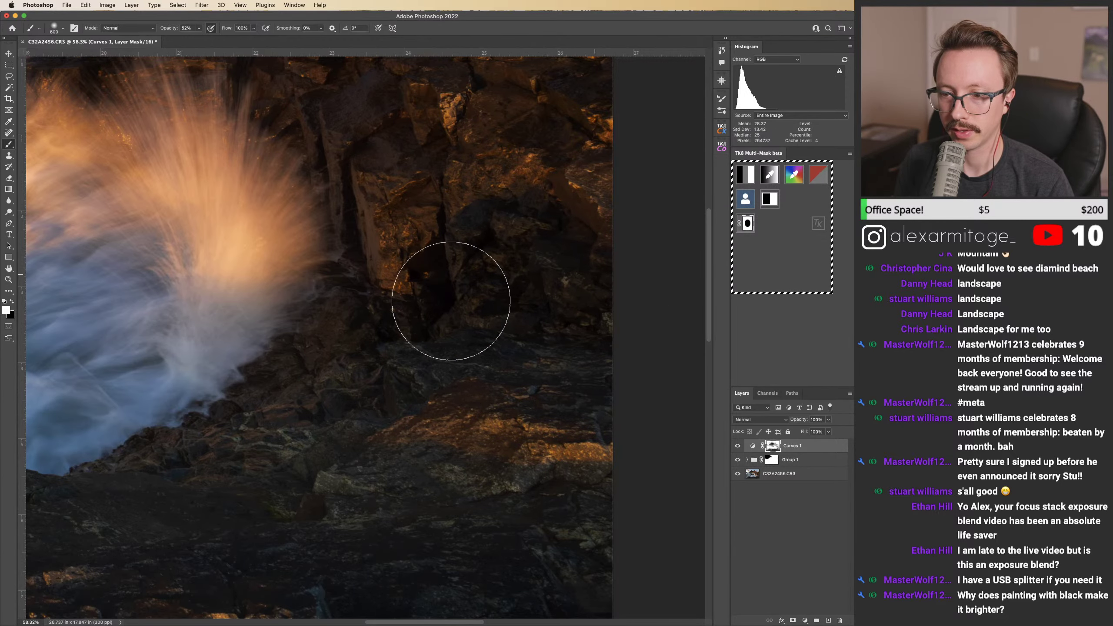
Step: Paint white at 52% opacity on the Curves 1 mask over the shadowed rocks at the headland's foot beside the right splash
scroll(464, 290, "left", 3)
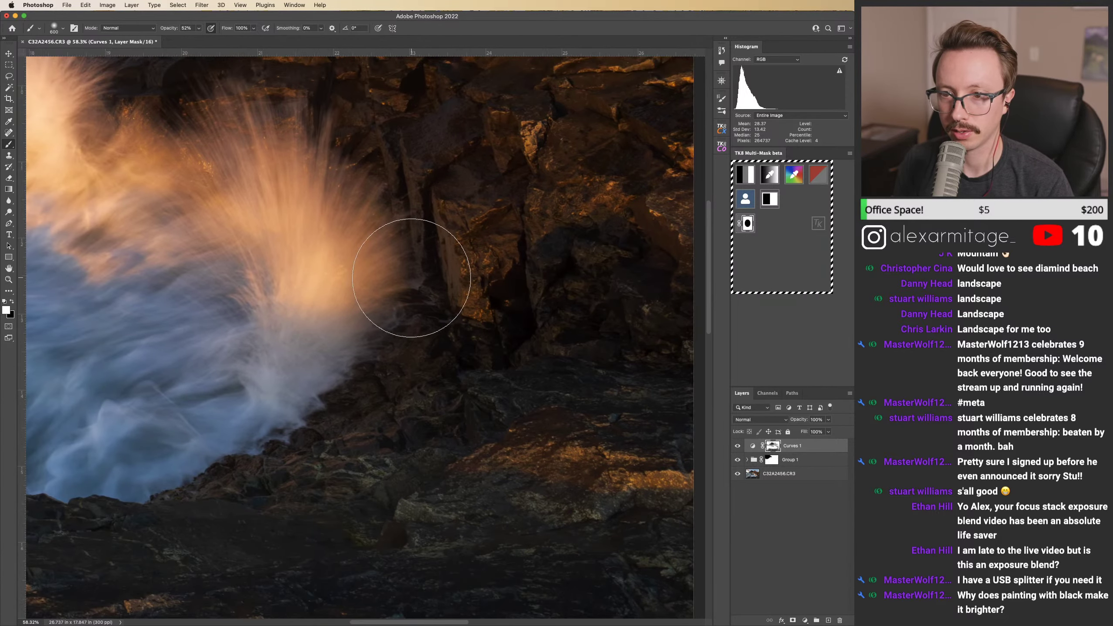
scroll(404, 398, "right", 5)
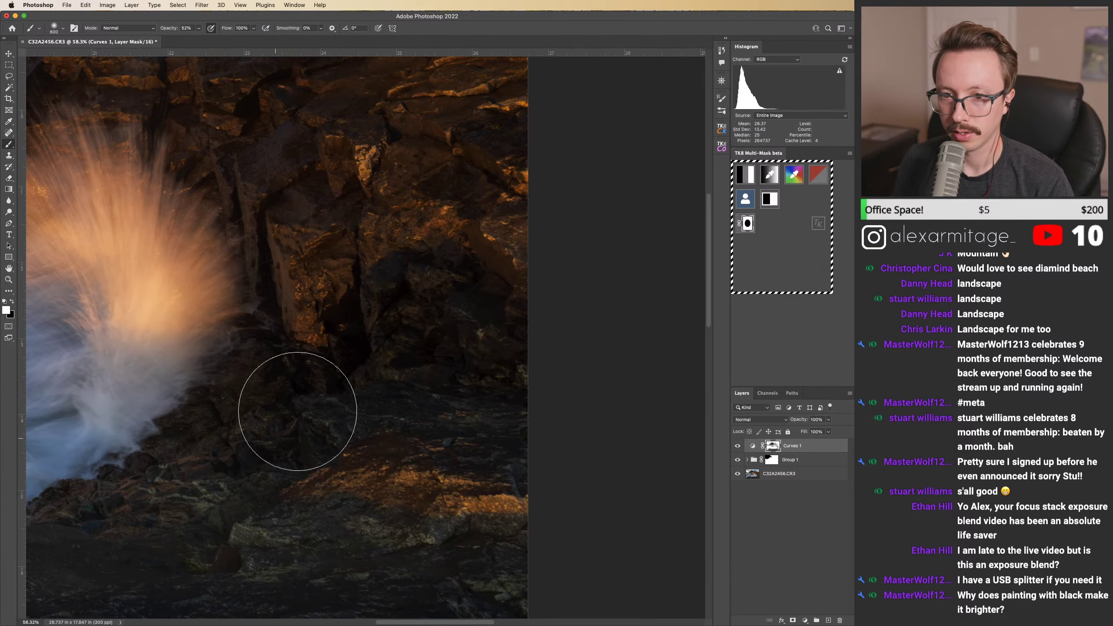
mouse_move(313, 405)
left_mouse_down()
mouse_move(479, 412)
mouse_move(473, 395)
left_mouse_up()
Step: Paint black on the Curves 1 mask over the headland's rock faces above and to the right of the splash with the 600 brush
scroll(409, 330, "up", 5)
scroll(409, 330, "left", 2)
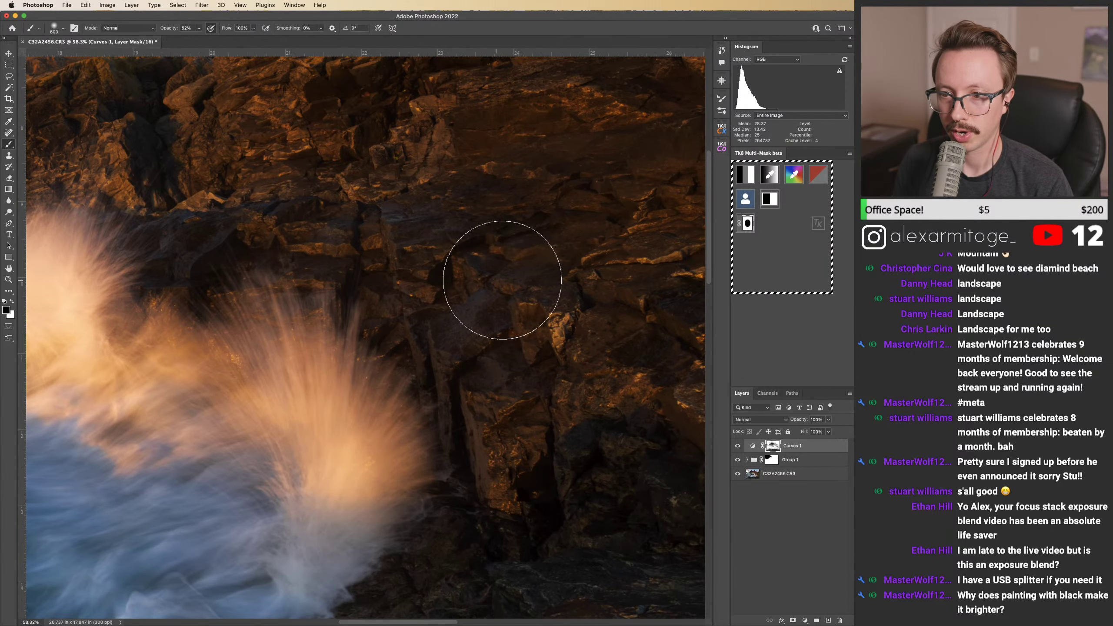
scroll(383, 337, "down", 5)
scroll(383, 338, "right", 3)
key("x")
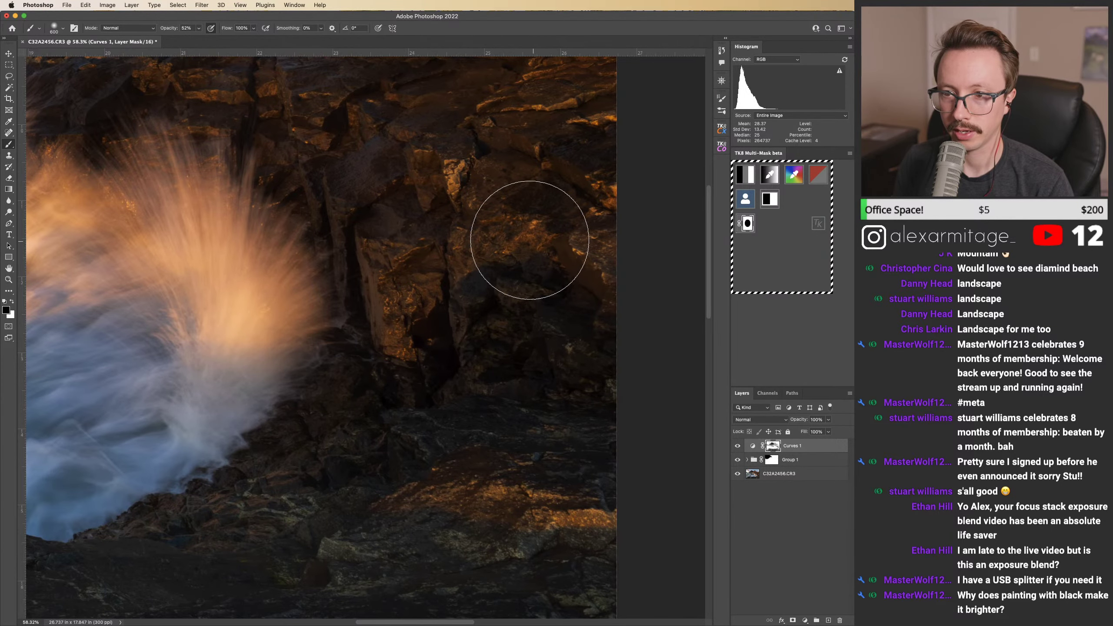
left_click_drag(497, 232, 512, 297)
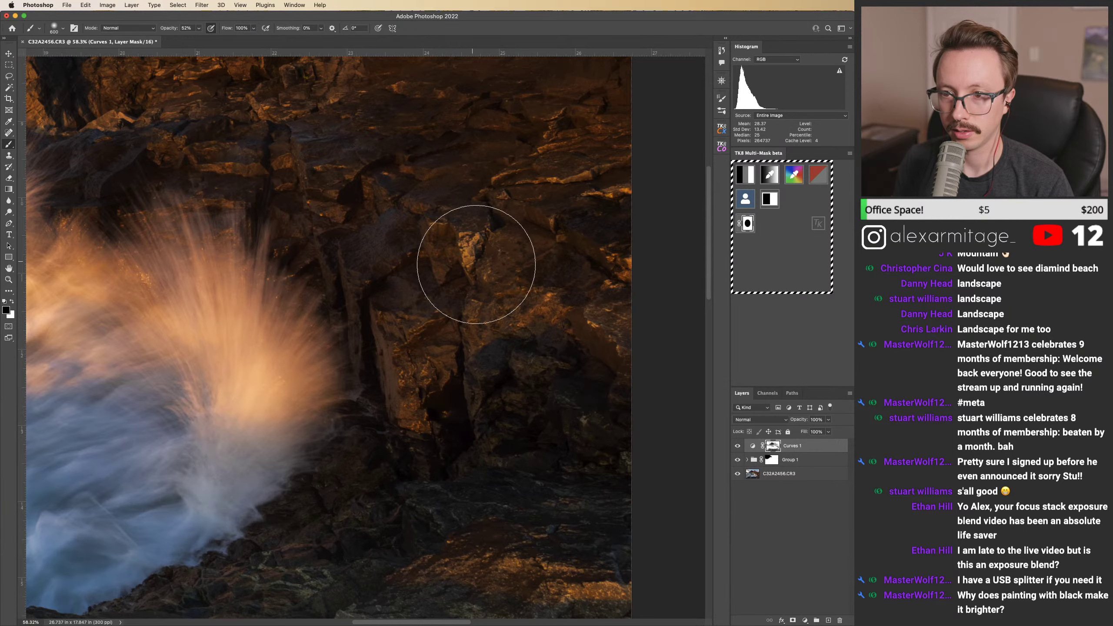
left_click_drag(513, 378, 541, 236)
Step: Paint white on the Curves 1 mask along the dark foreground rocks, working from the splash's base towards the image's left side
key("x")
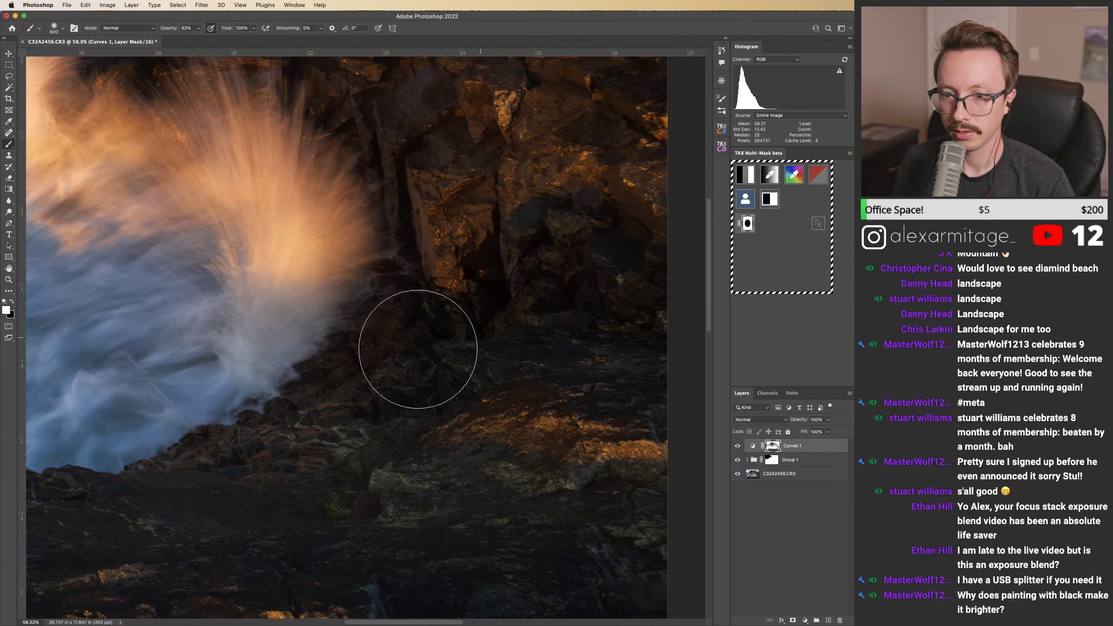
scroll(380, 330, "right", 3)
scroll(337, 390, "down", 2)
scroll(337, 390, "left", 1)
left_click_drag(337, 390, 492, 341)
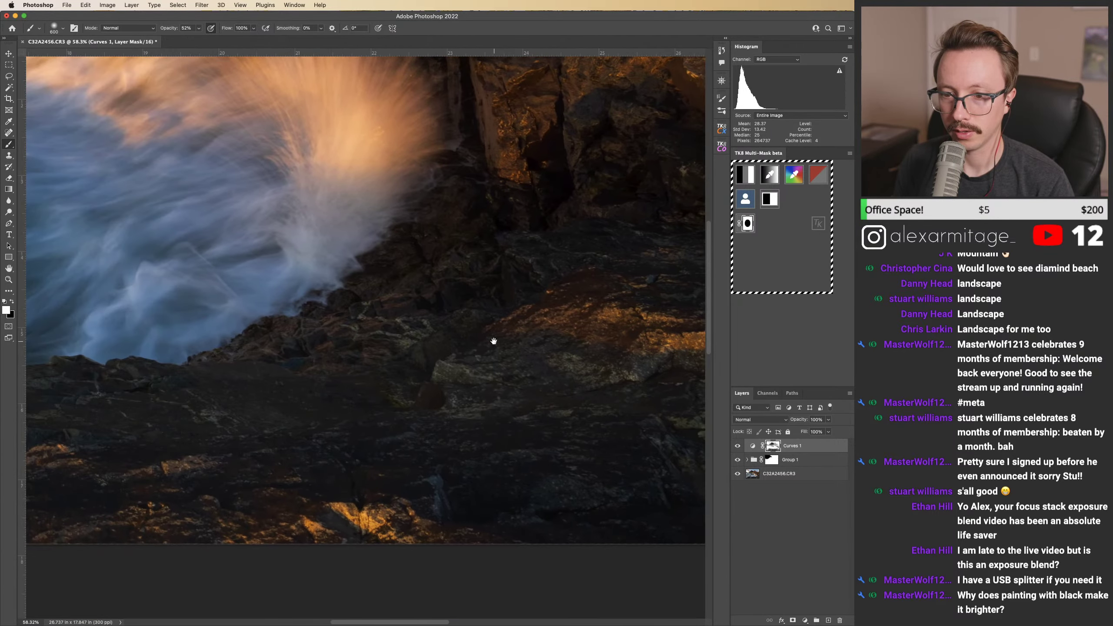
left_click_drag(266, 365, 554, 333)
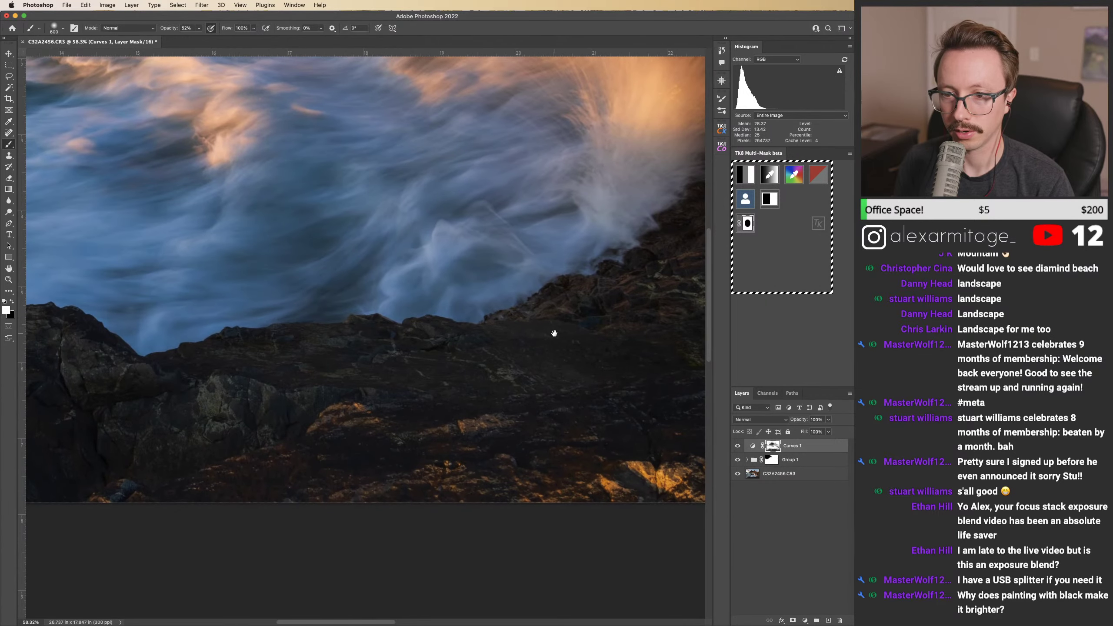
left_click_drag(412, 360, 618, 329)
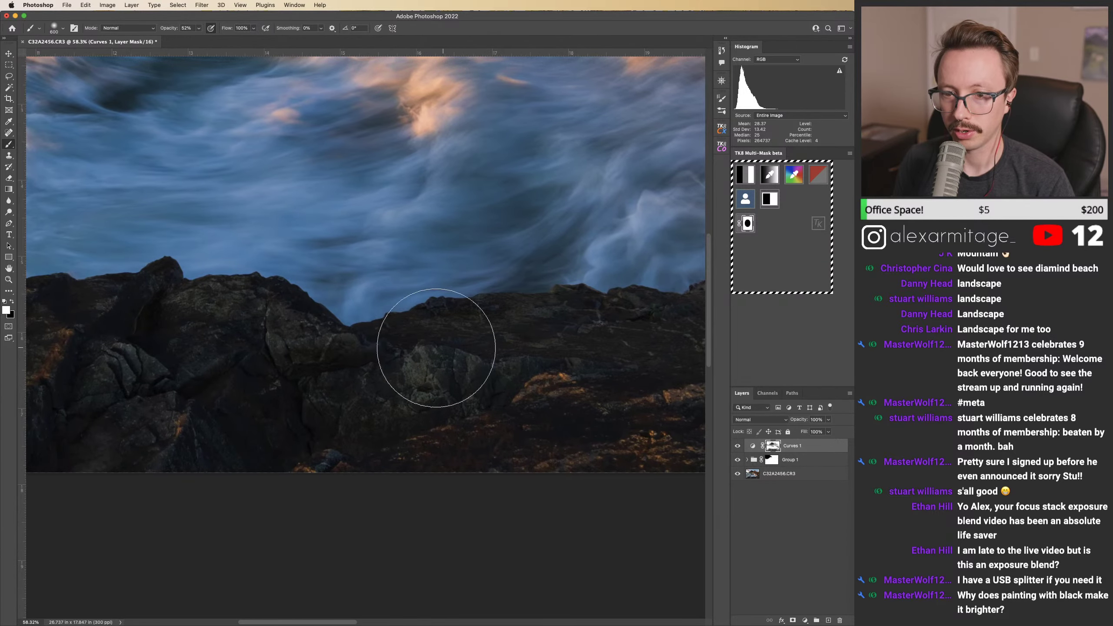
left_click_drag(436, 347, 561, 324)
key("z")
left_click_drag(534, 376, 482, 365)
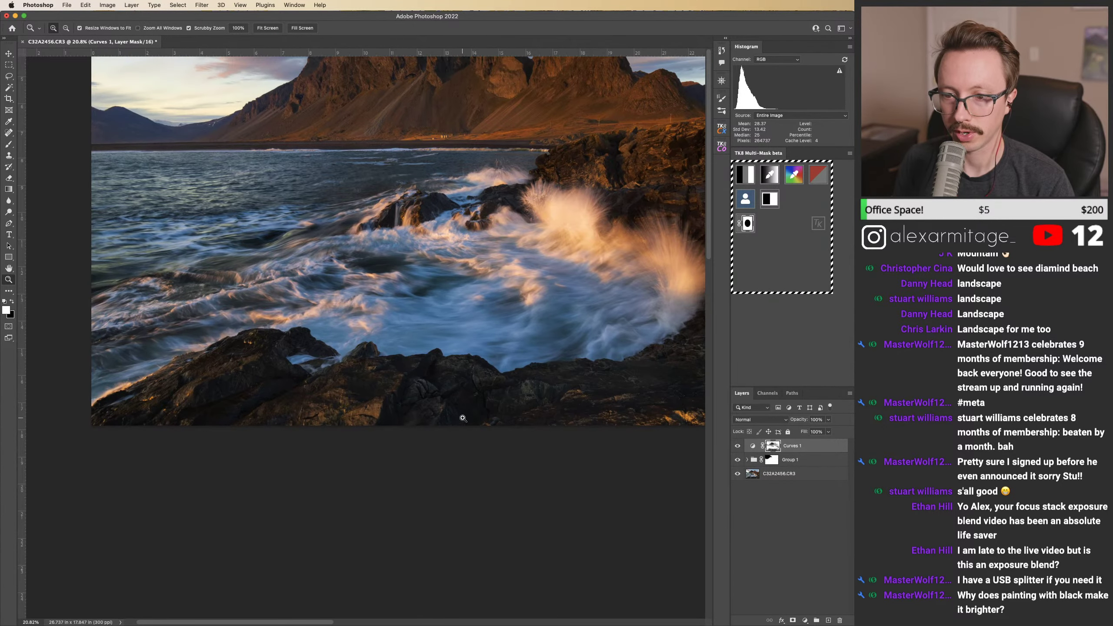
Step: Paint black at 52% opacity on the Curves 1 mask over the foreground rocks at the lower left with a brush of 1100
key("b")
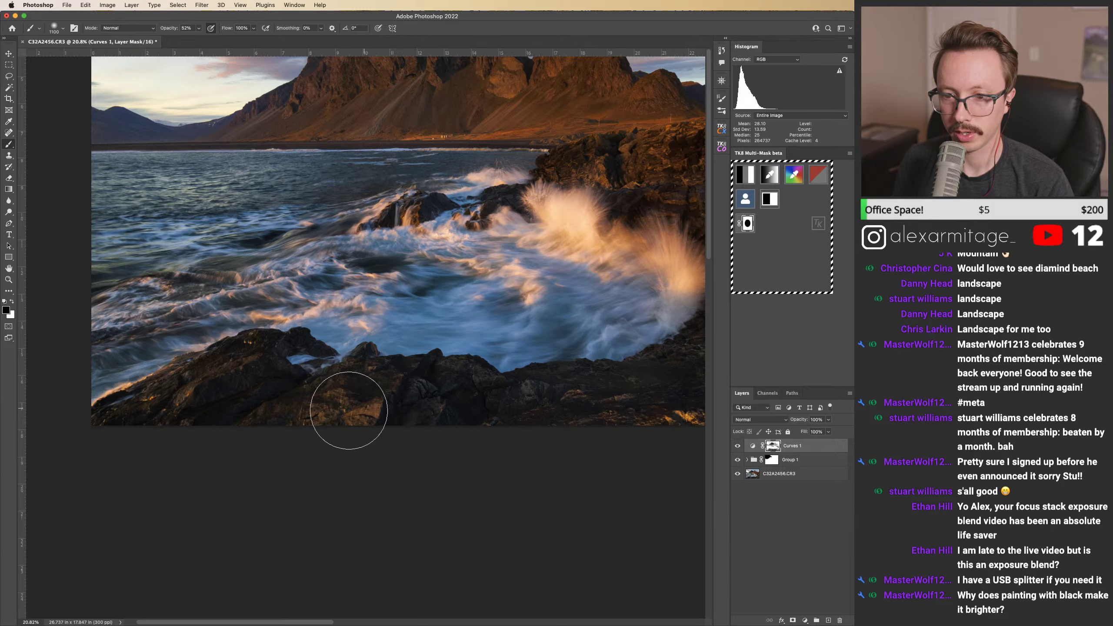
scroll(192, 368, "up", 5)
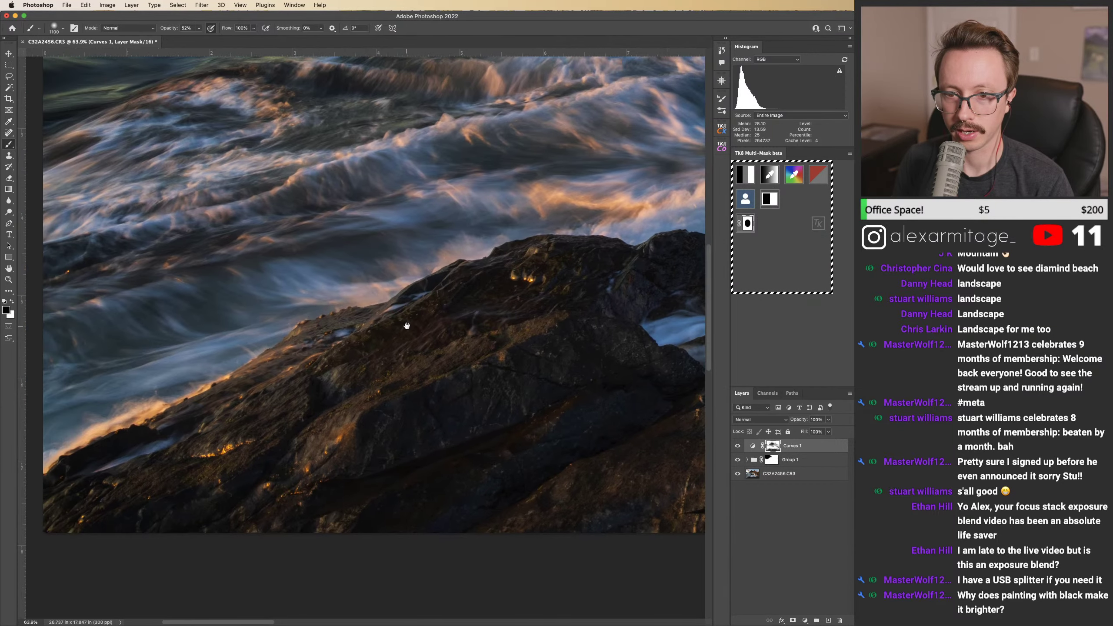
scroll(442, 341, "left", 3)
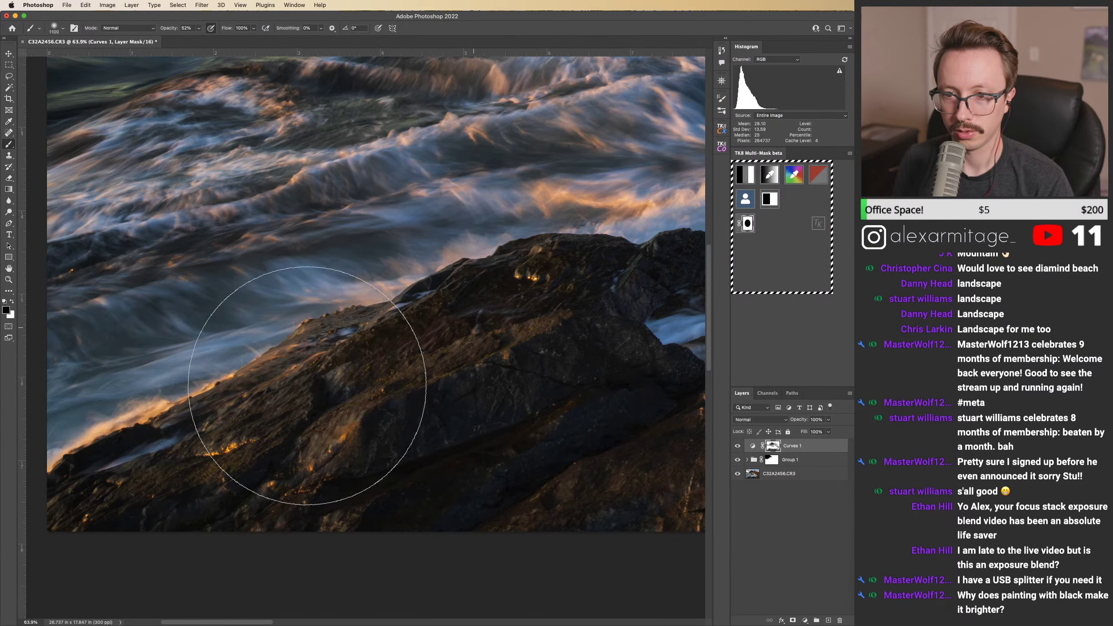
scroll(285, 381, "right", 8)
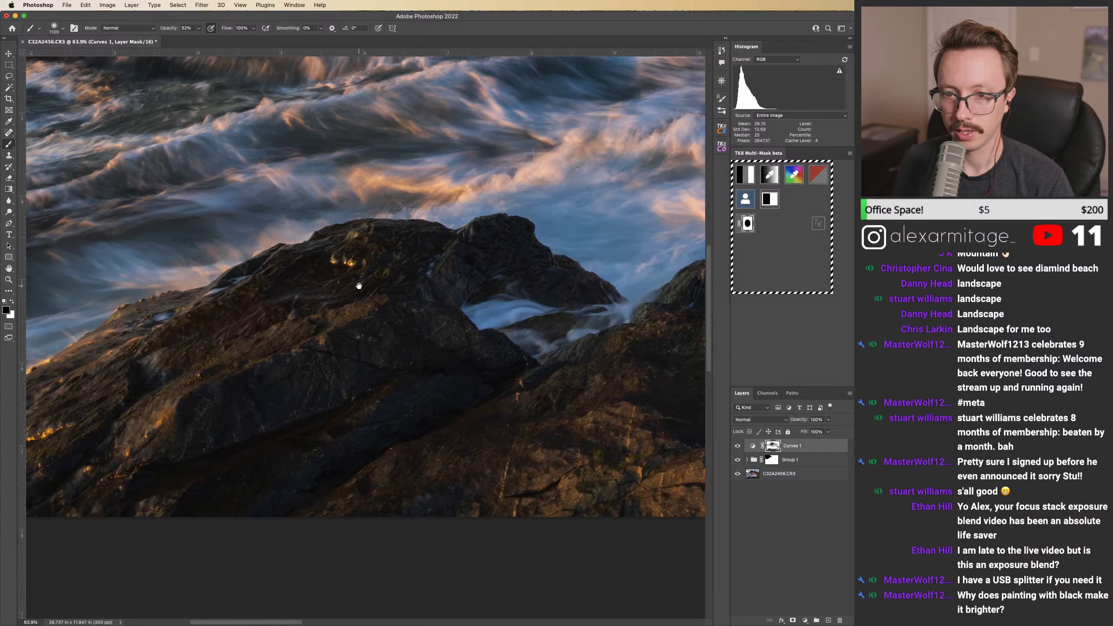
left_click_drag(358, 285, 489, 259)
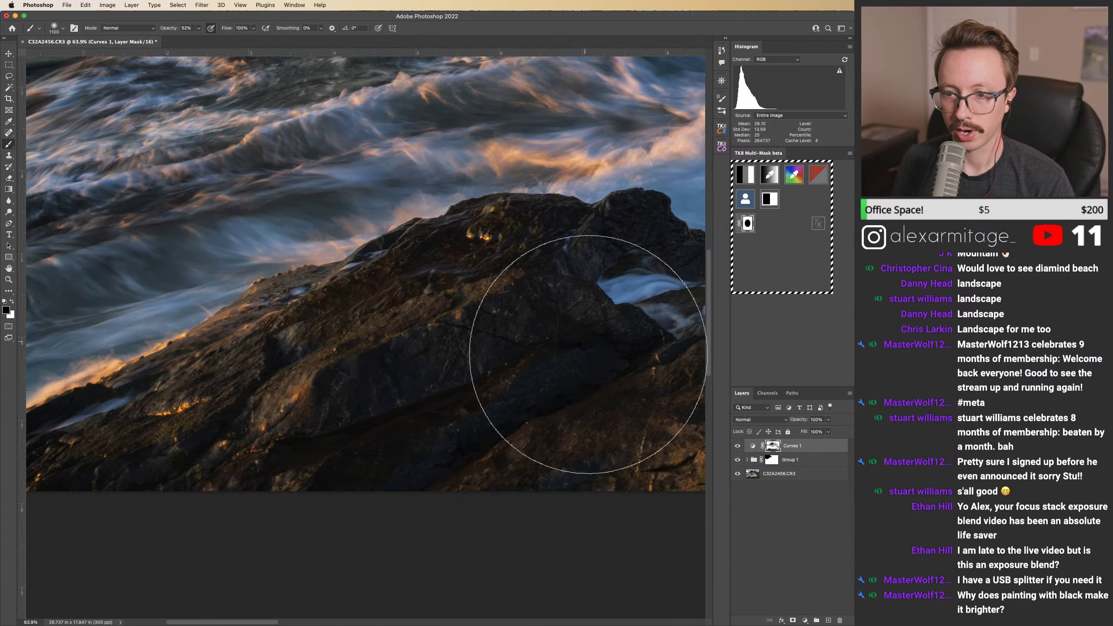
key("x")
key("x")
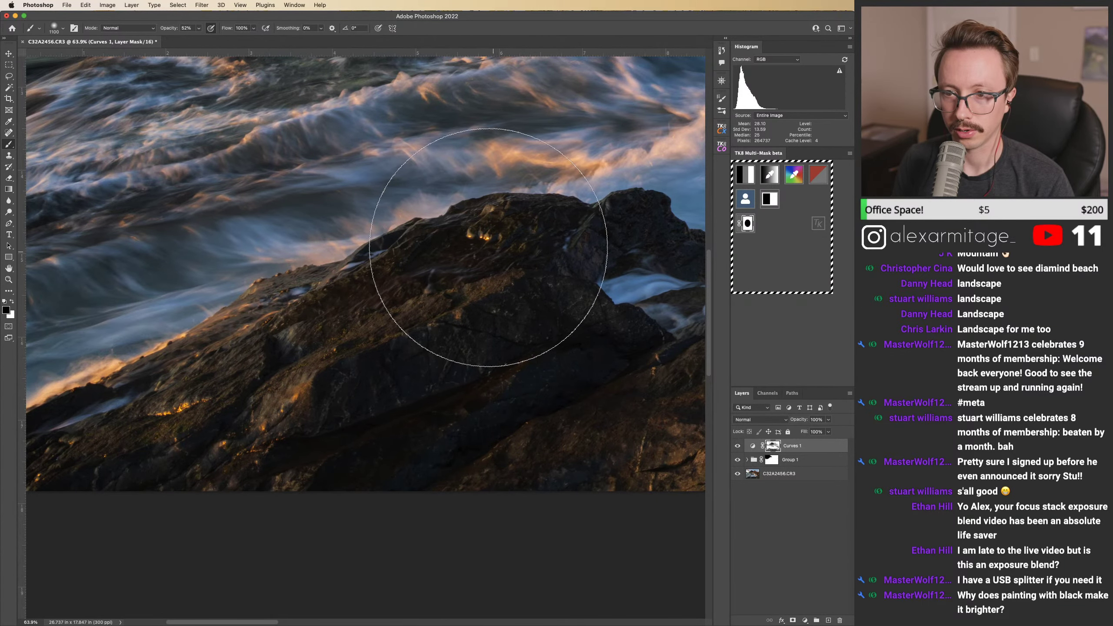
mouse_move(528, 257)
left_mouse_down()
mouse_move(238, 341)
mouse_move(258, 345)
left_mouse_up()
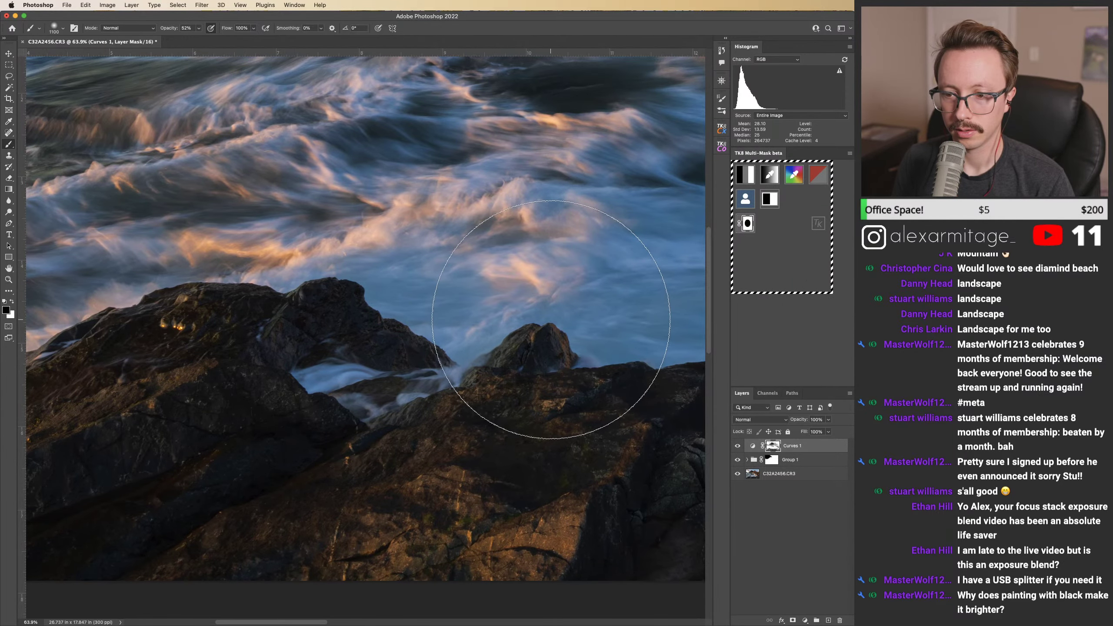
Step: Paint white on the Curves 1 mask over the distant hills and dark beach at the left horizon with the 1100 brush
key("z")
scroll(470, 306, "down", 6)
scroll(470, 306, "down", 4)
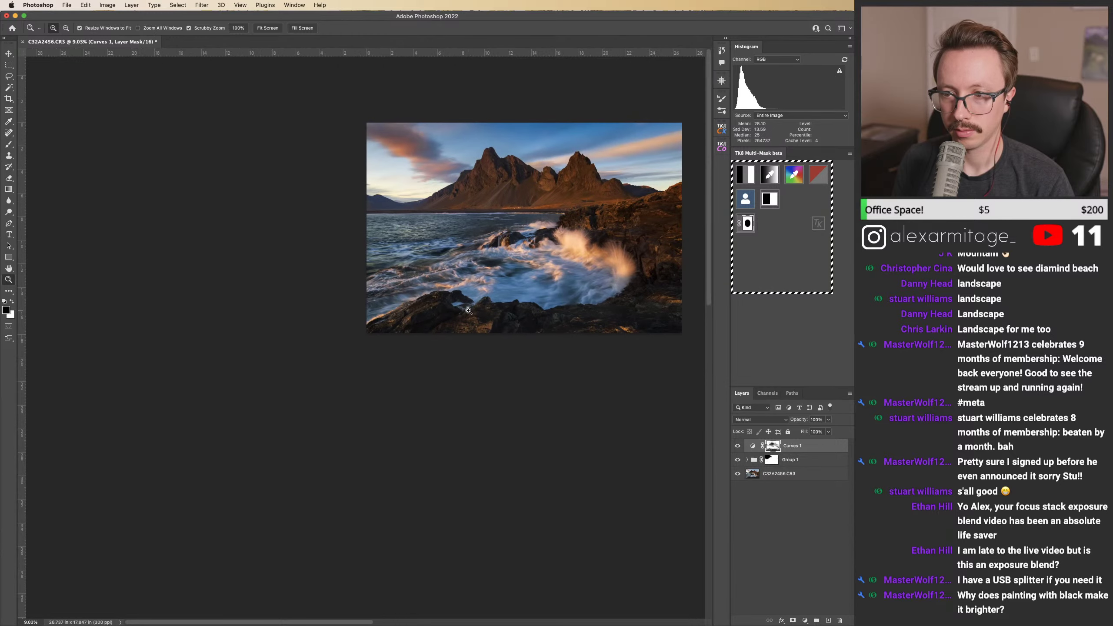
scroll(615, 293, "up", 3)
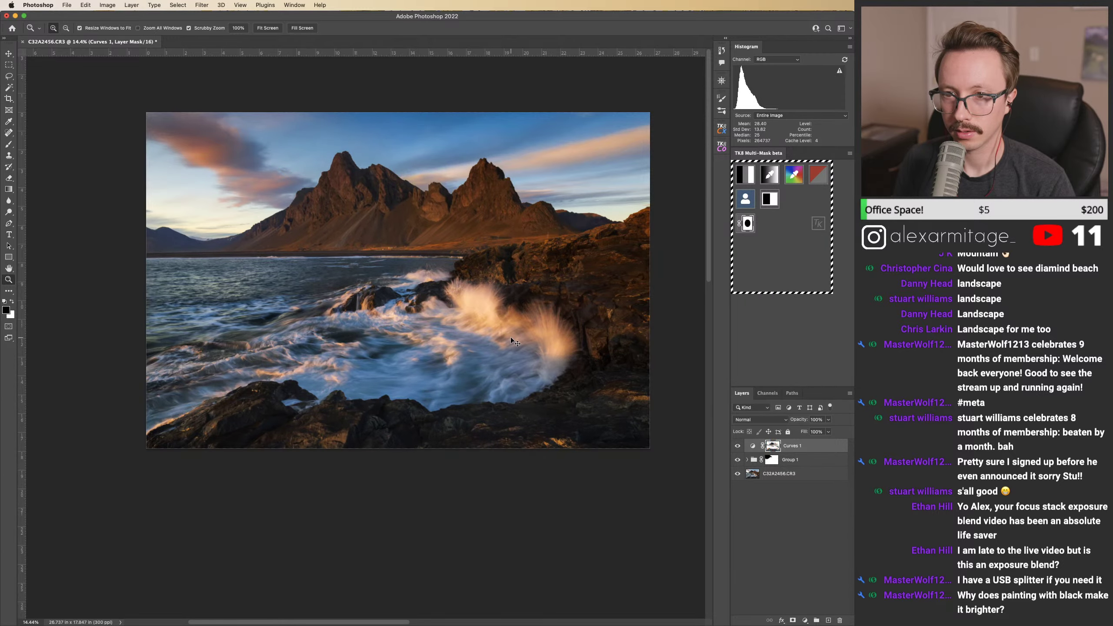
left_click_drag(163, 250, 231, 249)
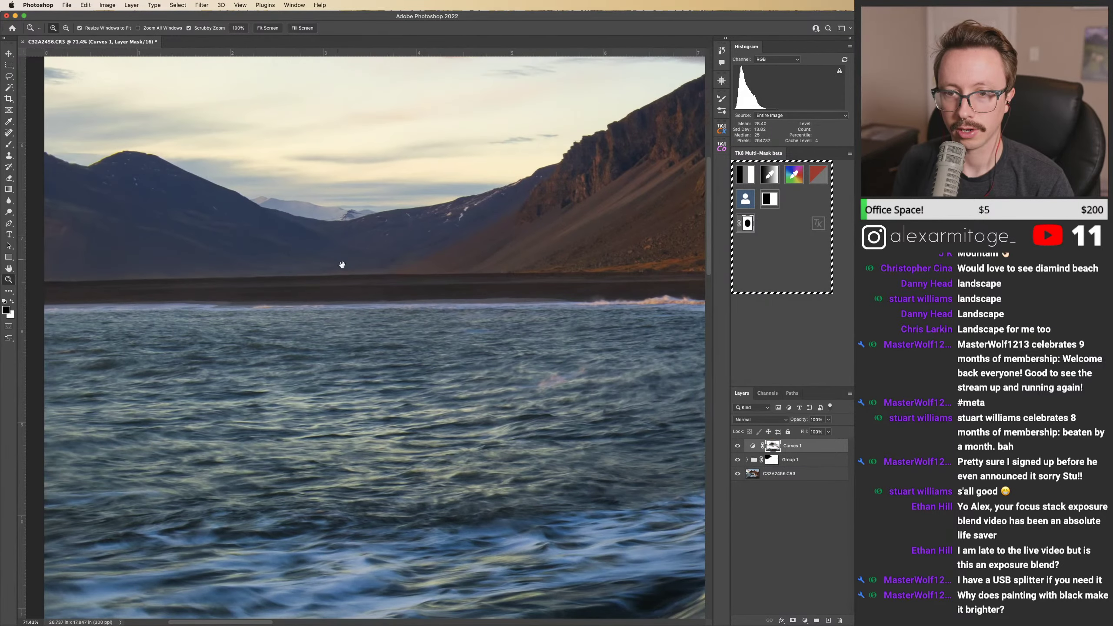
scroll(425, 311, "down", 3)
key("b")
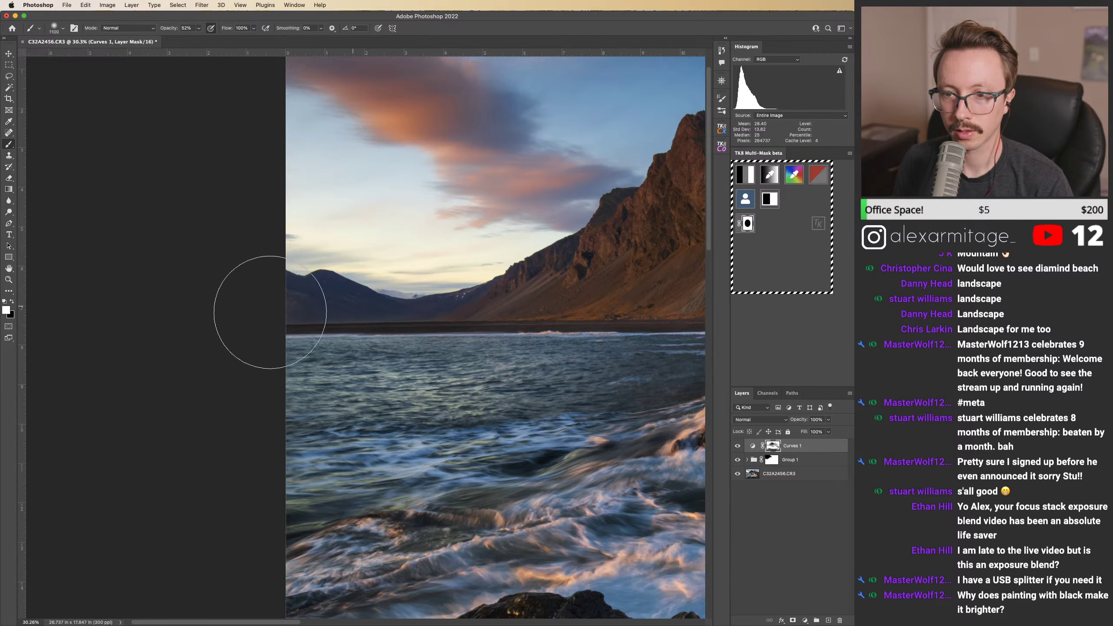
key("z")
scroll(394, 312, "up", 3)
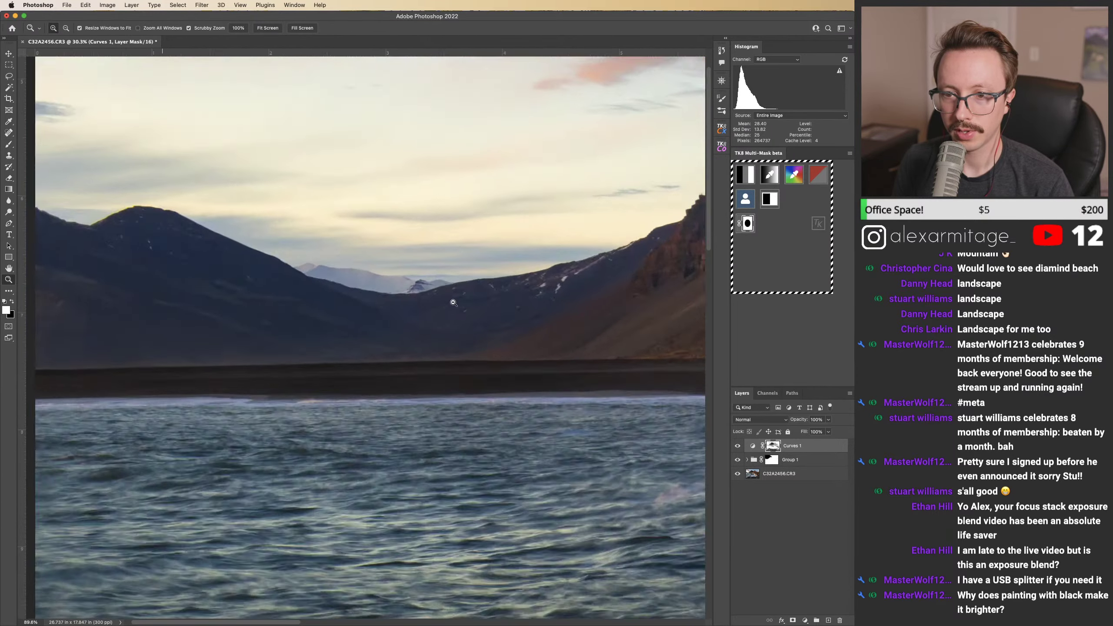
scroll(426, 310, "down", 3)
scroll(426, 310, "down", 1)
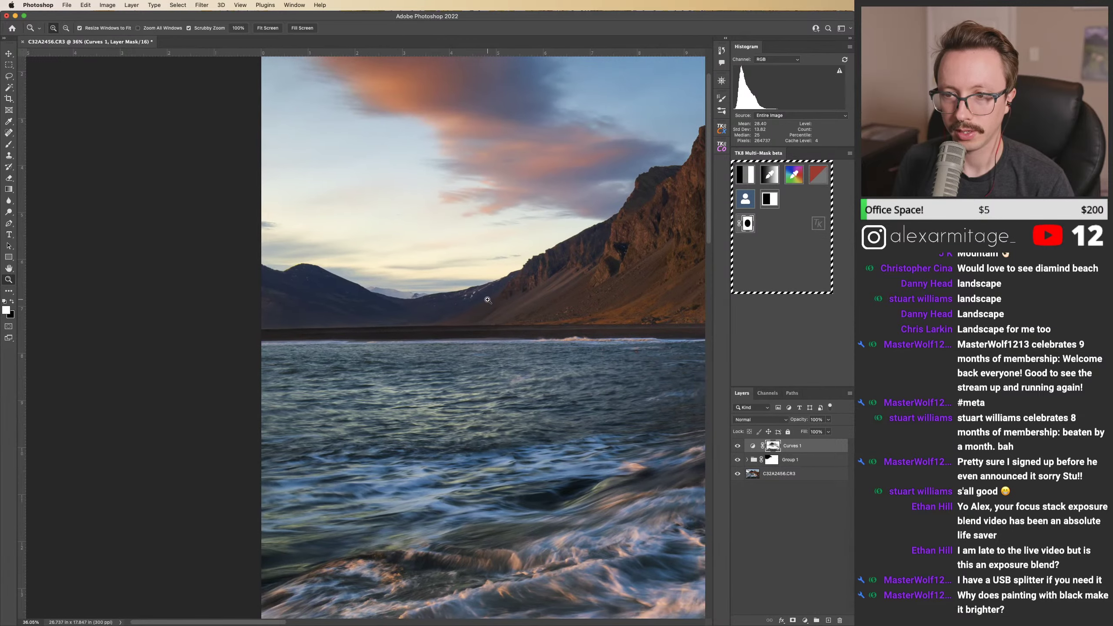
key("b")
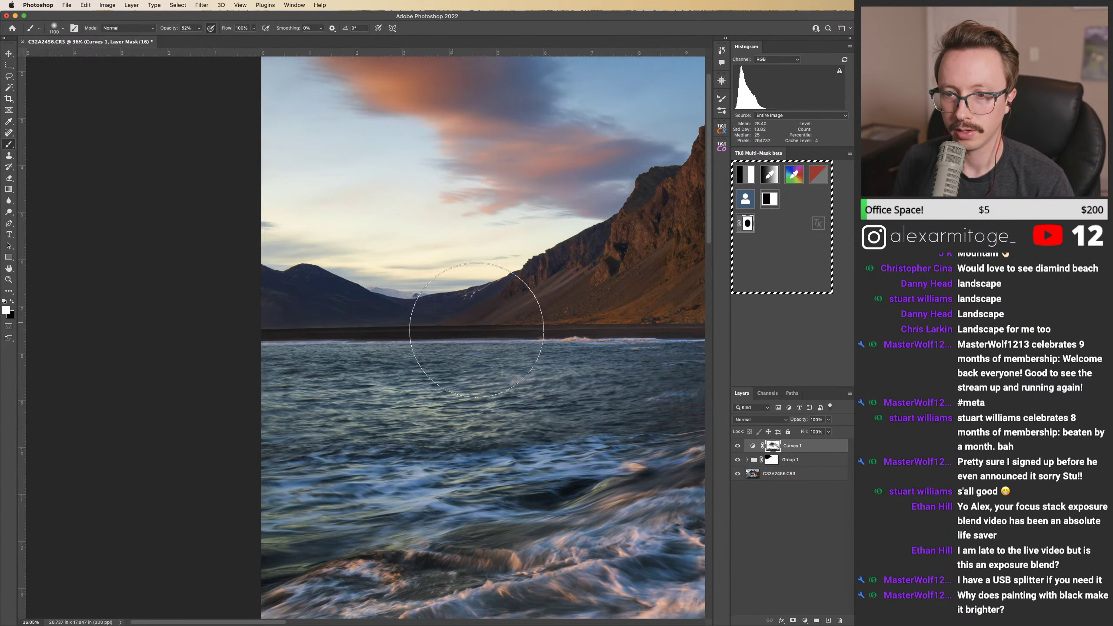
scroll(438, 330, "down", 5)
Step: Touch up the distant valley hills on the Curves 1 mask in black and white, reducing the brush to 600
key("z")
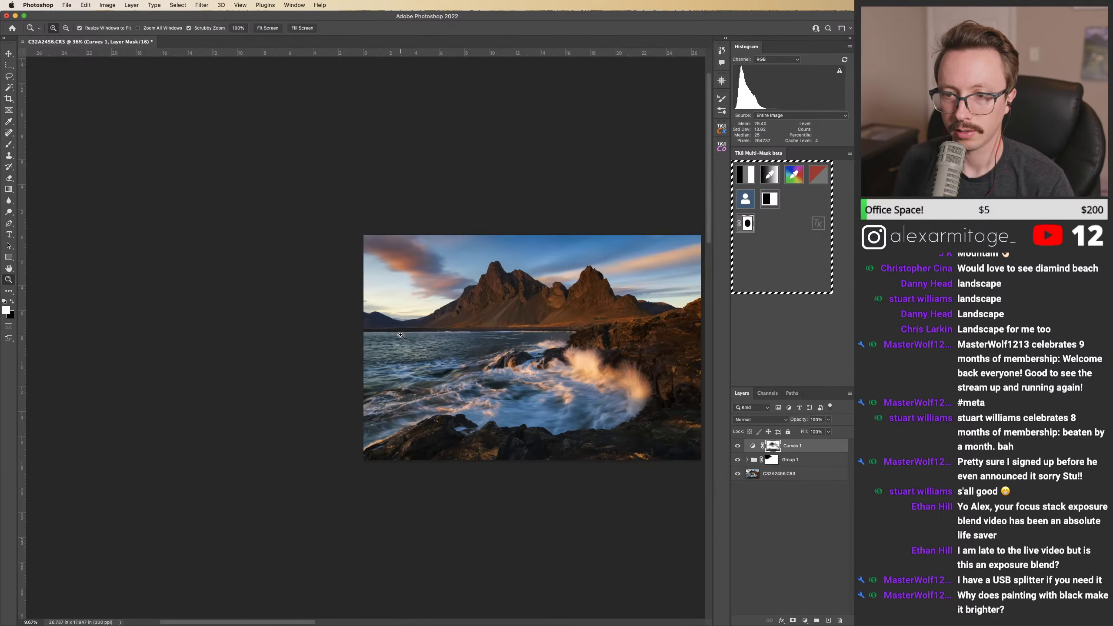
scroll(401, 335, "up", 5)
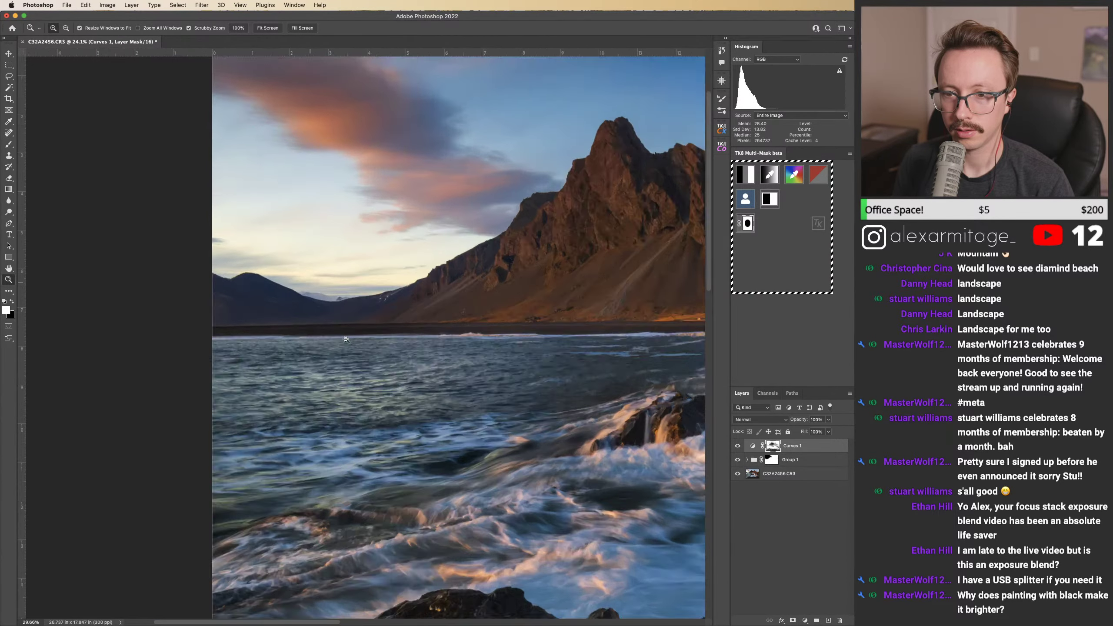
scroll(346, 340, "up", 3)
key("b")
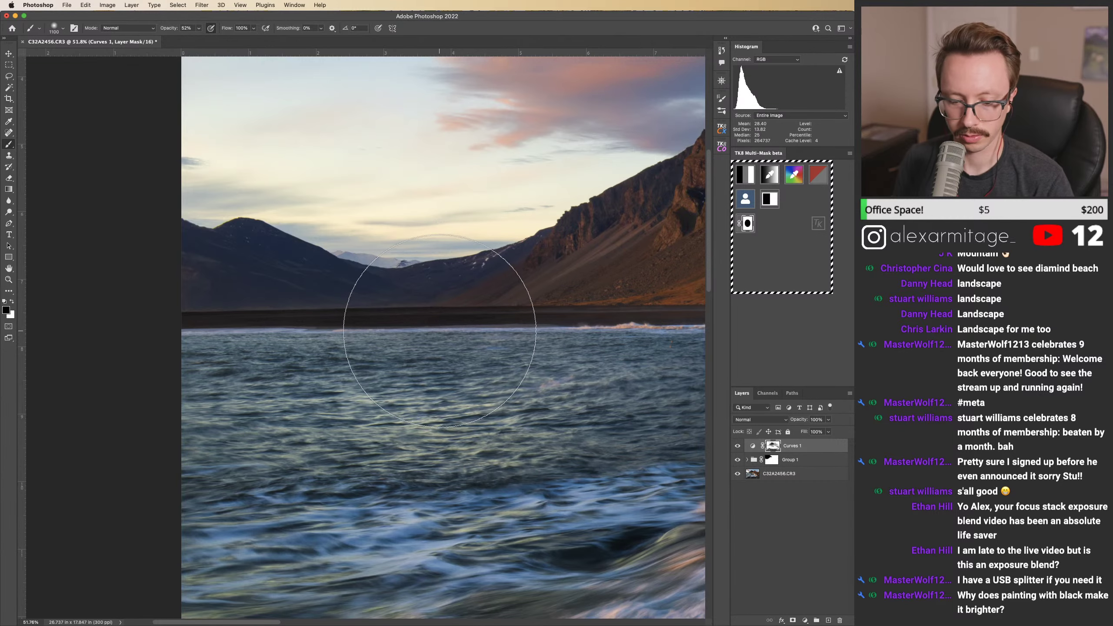
key("bracketleft")
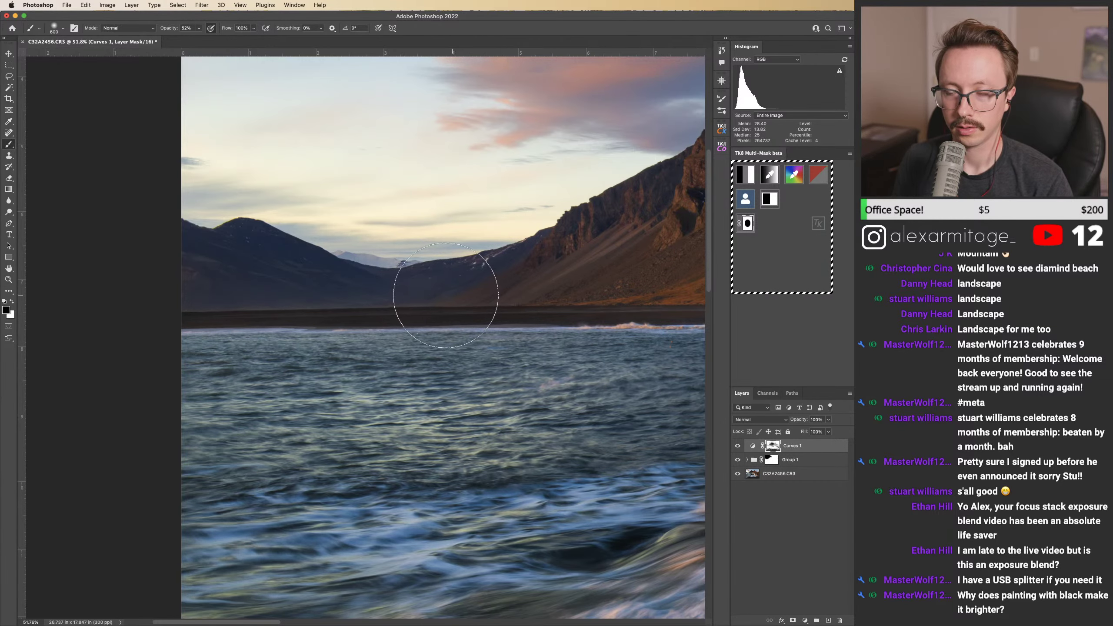
key("x")
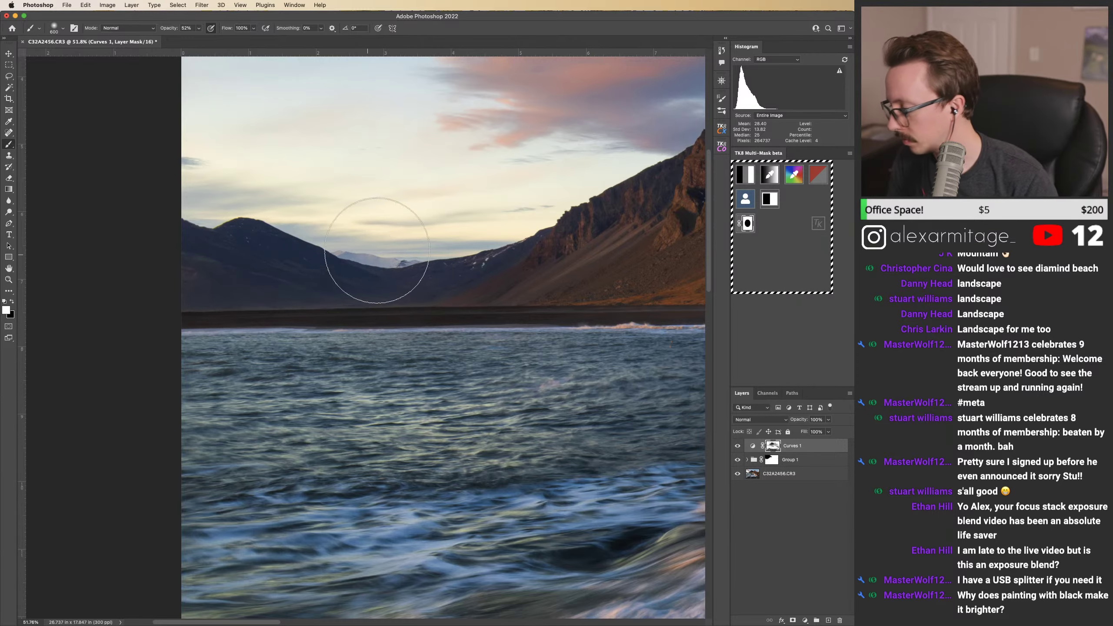
Step: Clear the Darks selection, target the Curves 1 adjustment instead of its mask, and load a Lights luminosity selection from the RGB channel
key("z")
left_click_drag(563, 290, 237, 318)
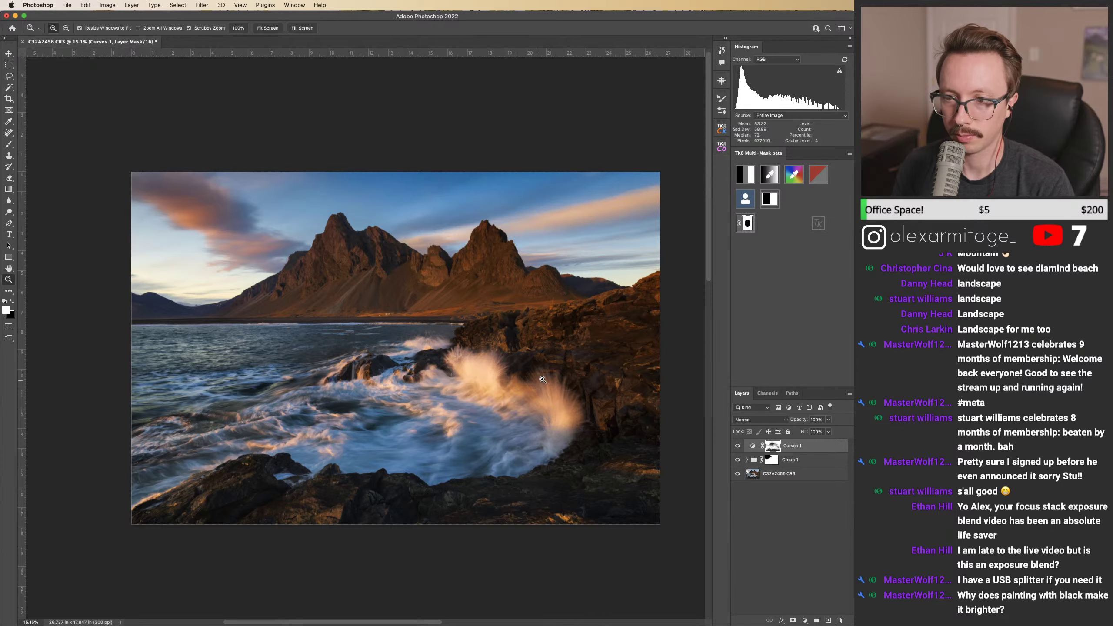
left_click(741, 447)
left_click(741, 180)
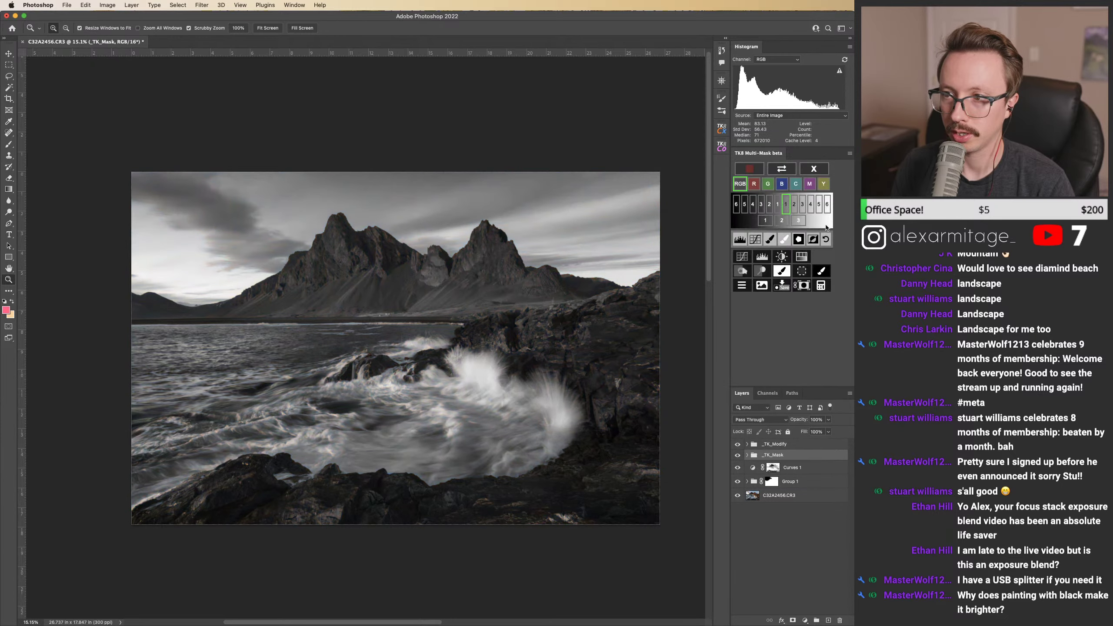
left_click(795, 212)
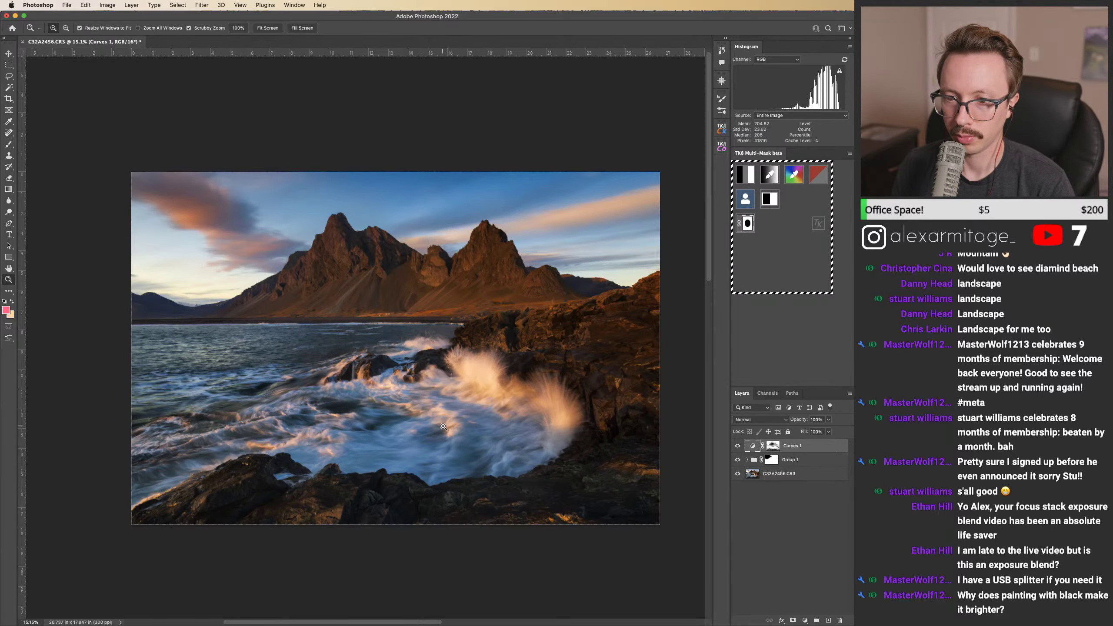
Step: Set the brush to black, size 300, 39% opacity, and paint the sunlit foam along the lower-left foreground rock on the Curves 1 mask
left_click_drag(443, 426, 480, 430)
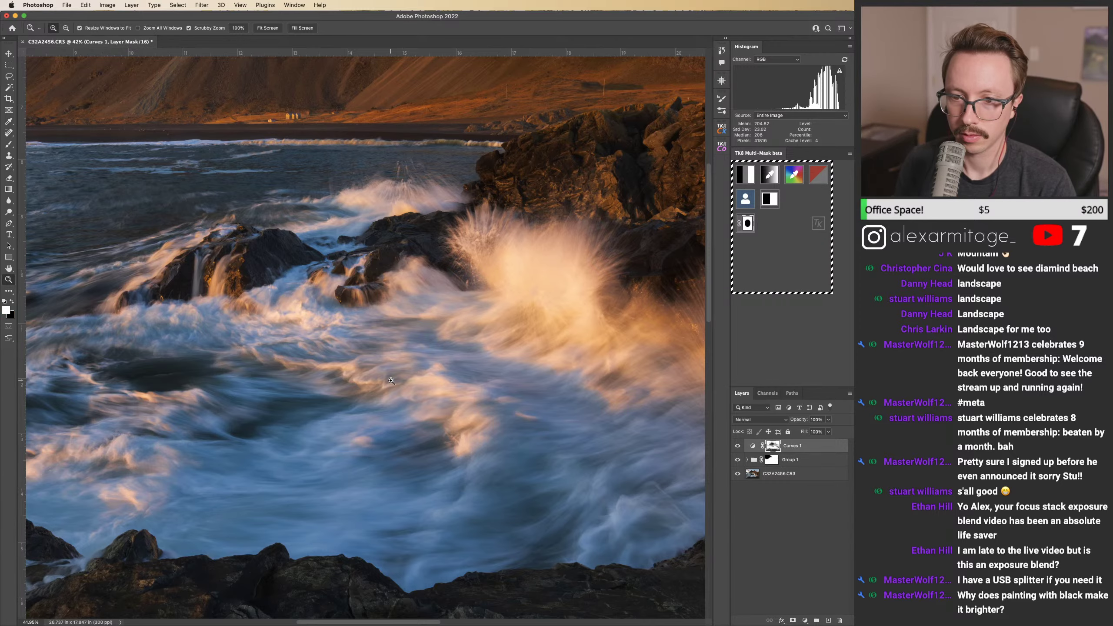
left_click_drag(127, 435, 612, 336)
scroll(377, 376, "up", 1)
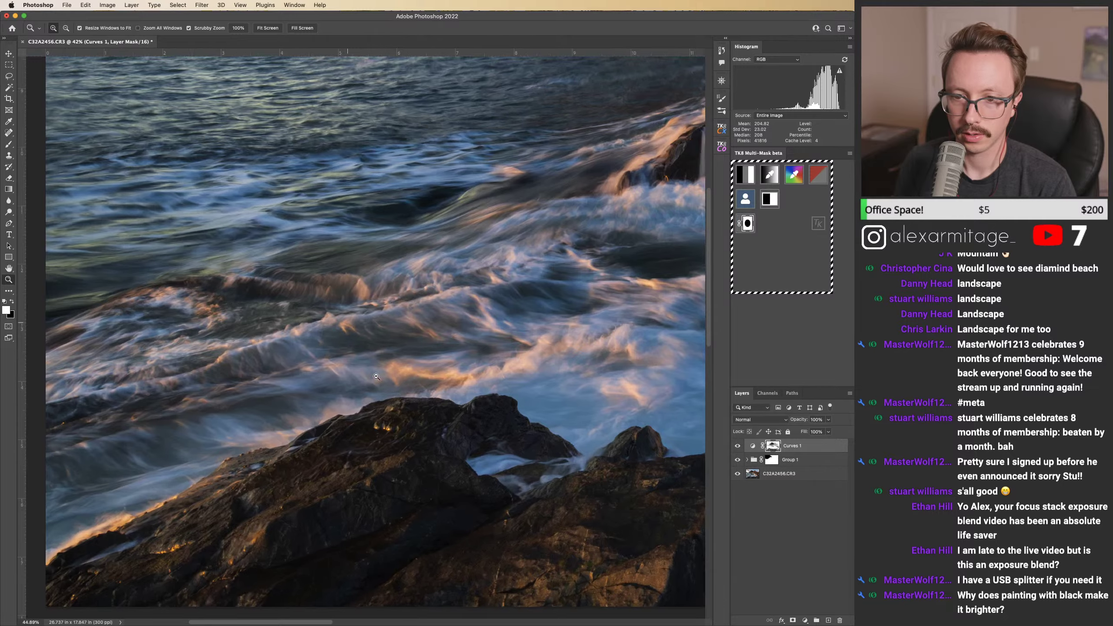
scroll(376, 377, "up", 6)
key("b")
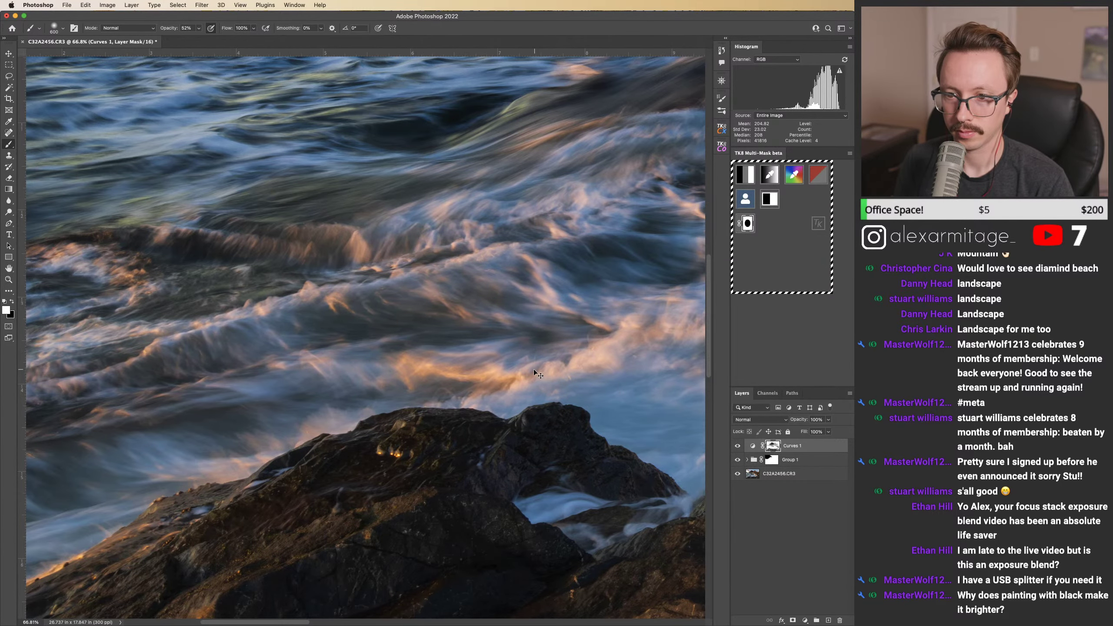
scroll(542, 360, "right", 5)
scroll(542, 359, "up", 1)
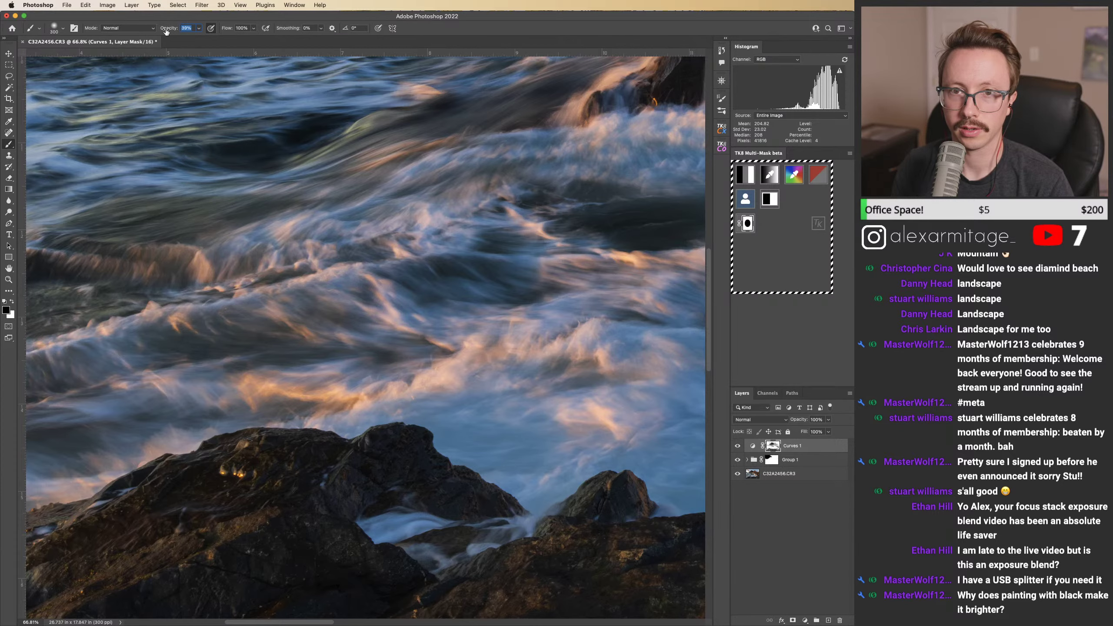
left_click_drag(230, 407, 437, 361)
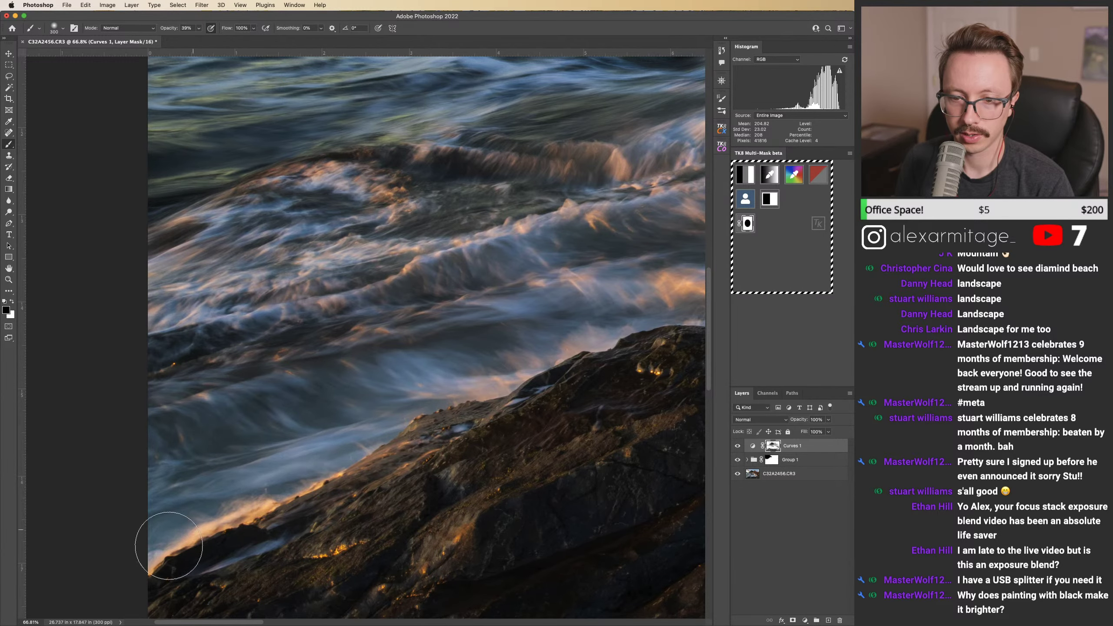
left_click_drag(576, 331, 175, 430)
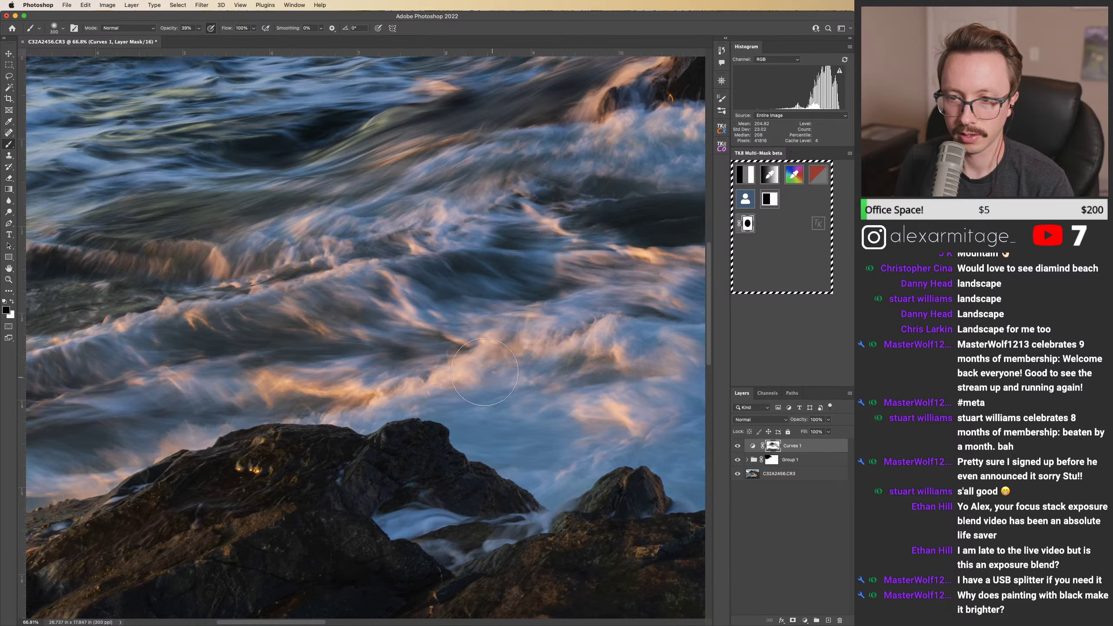
Step: Paint black on the Curves 1 mask over the warm wave streaks just behind the foreground rocks with the 300 brush
left_click_drag(484, 371, 428, 390)
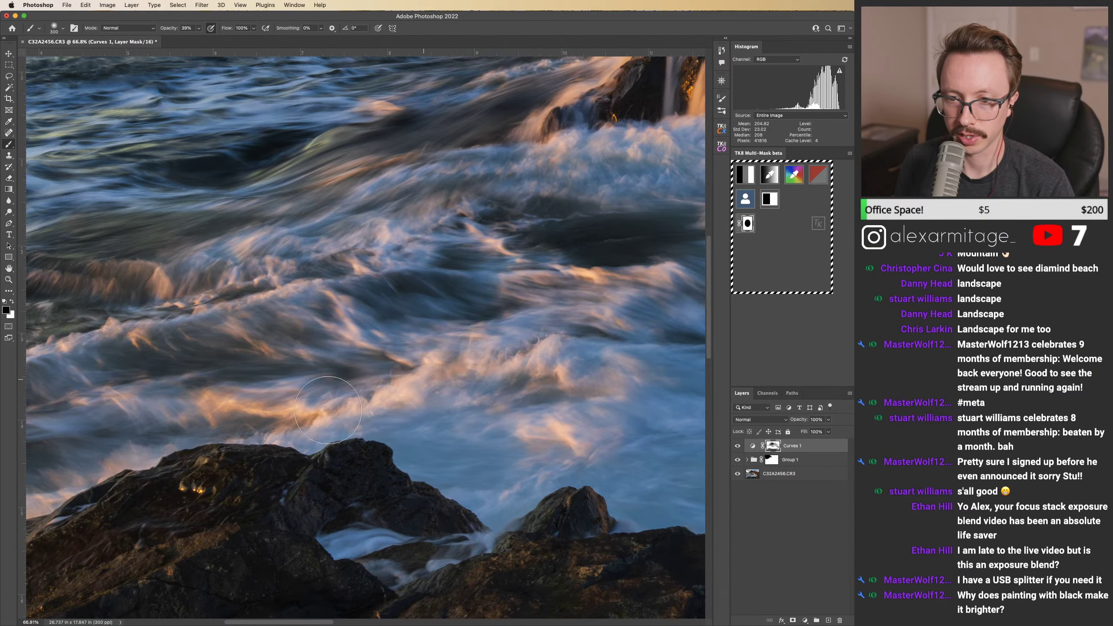
left_click_drag(328, 409, 153, 423)
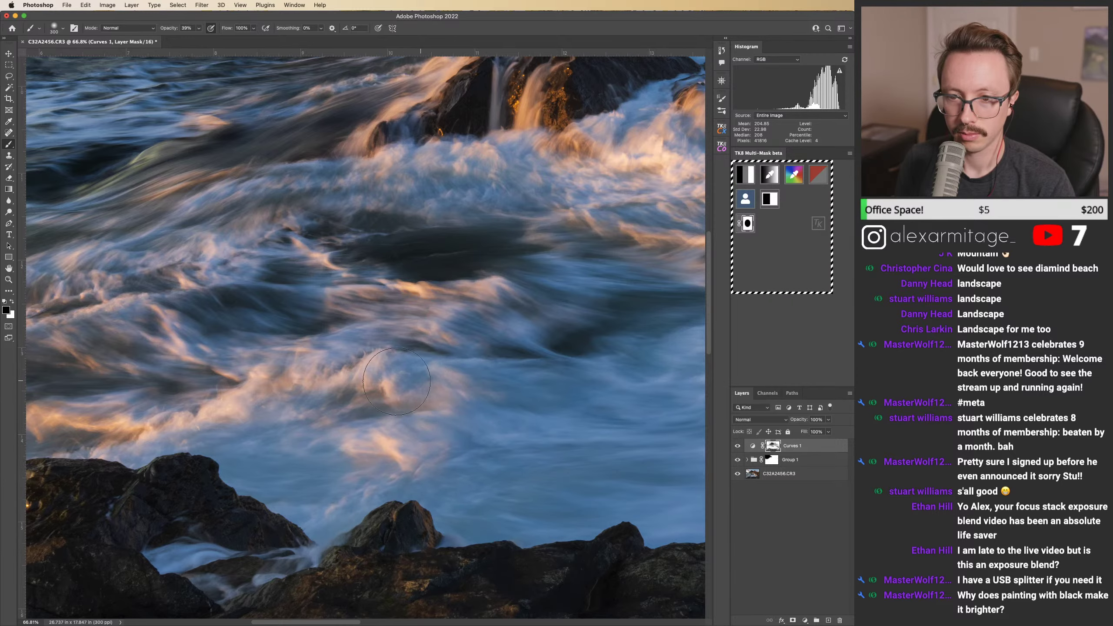
left_click_drag(330, 453, 343, 398)
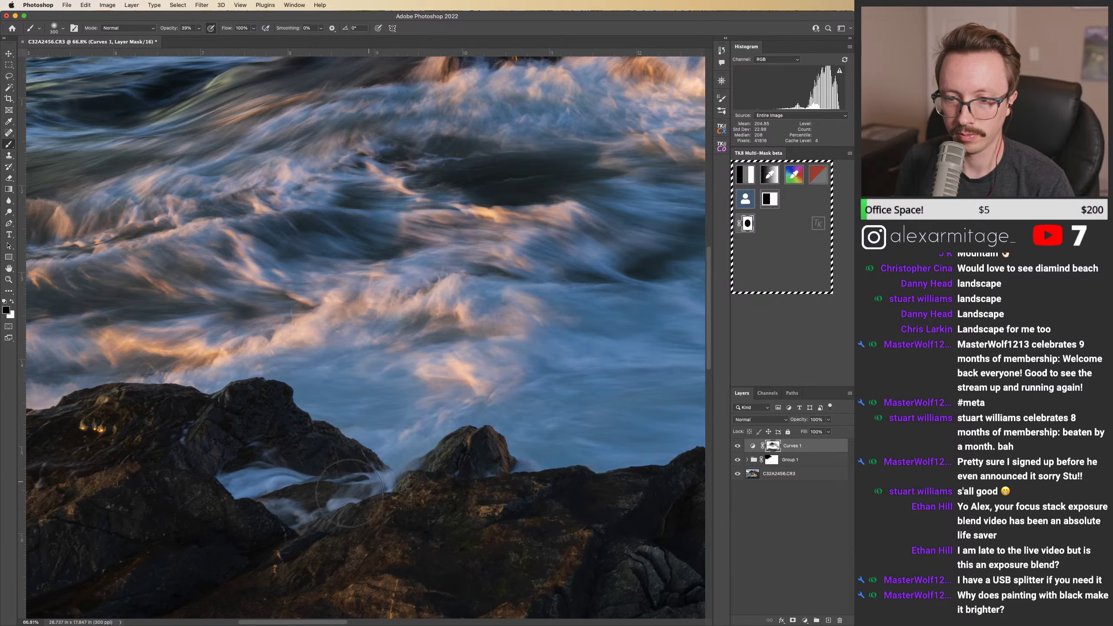
scroll(464, 375, "up", 8)
scroll(464, 375, "right", 5)
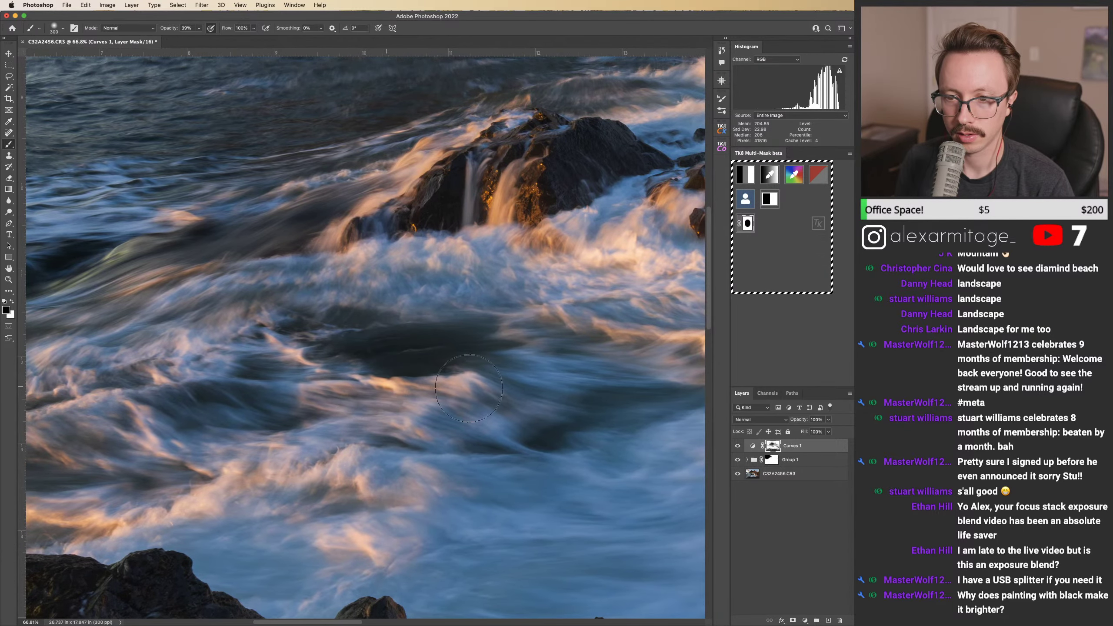
Step: Paint black on the Curves 1 mask over the central water swirls with a brush of 700, checking with the mask disabled and enabled
left_click_drag(555, 381, 298, 331)
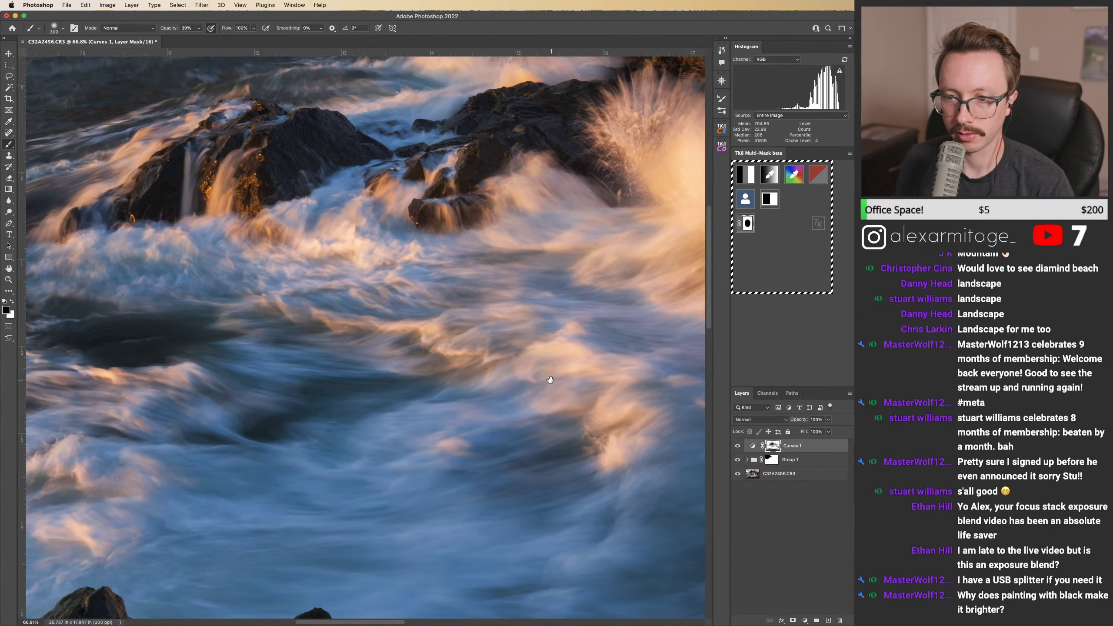
left_click_drag(544, 378, 329, 353)
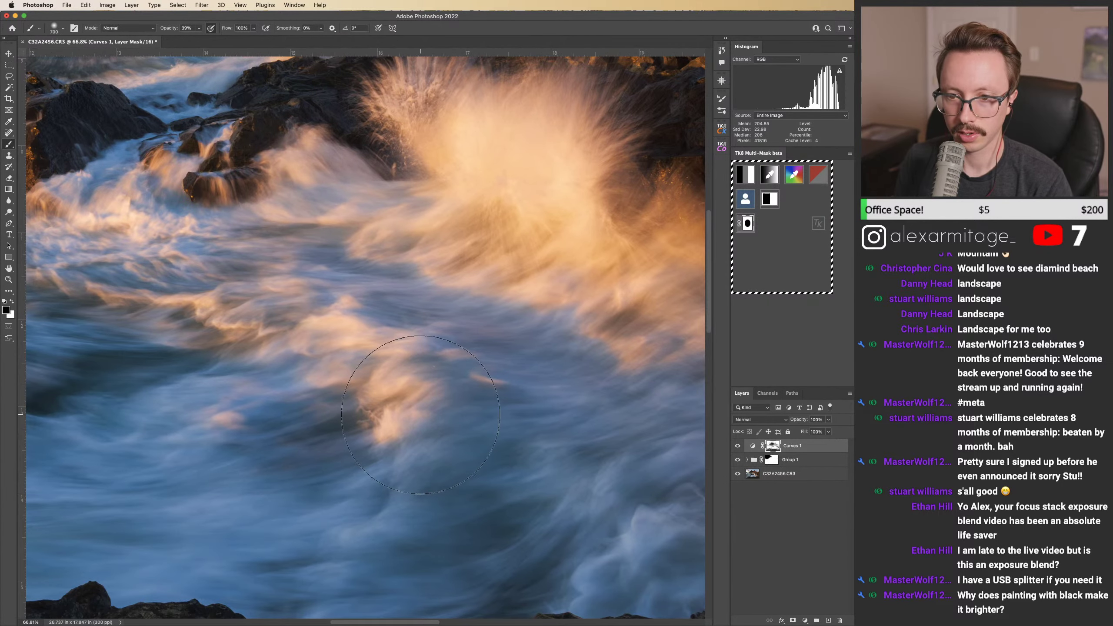
left_click_drag(411, 373, 416, 373)
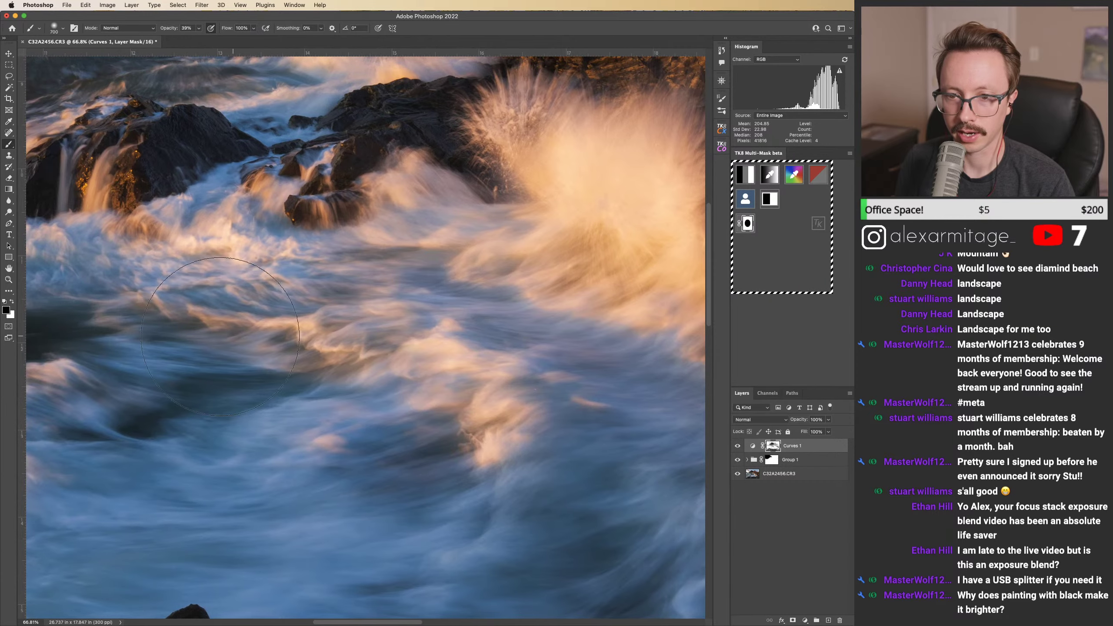
key("ctrl+alt+m")
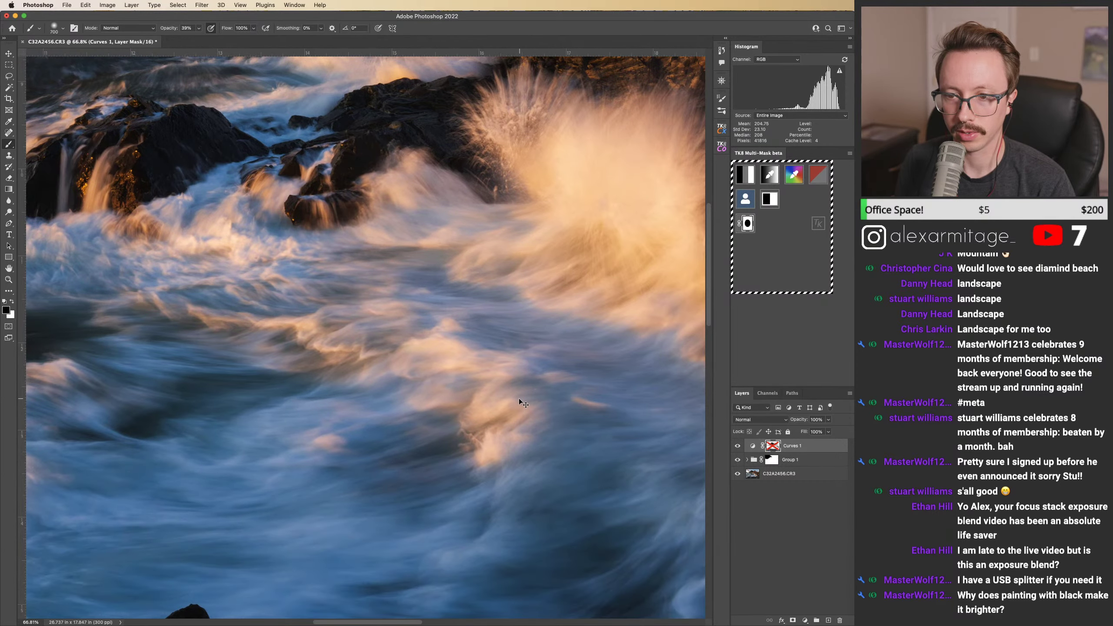
key("ctrl+alt+m")
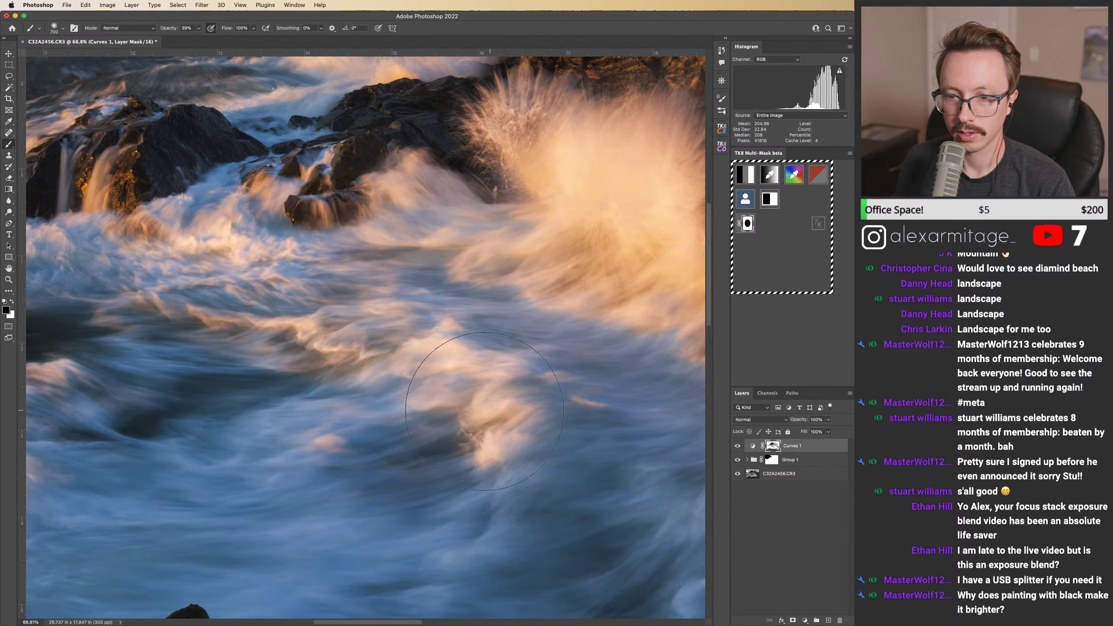
Step: Paint black on the Curves 1 mask over the cascades and foam around the mid-water rocks with a brush of 400
scroll(291, 449, "up", 5)
scroll(292, 449, "left", 8)
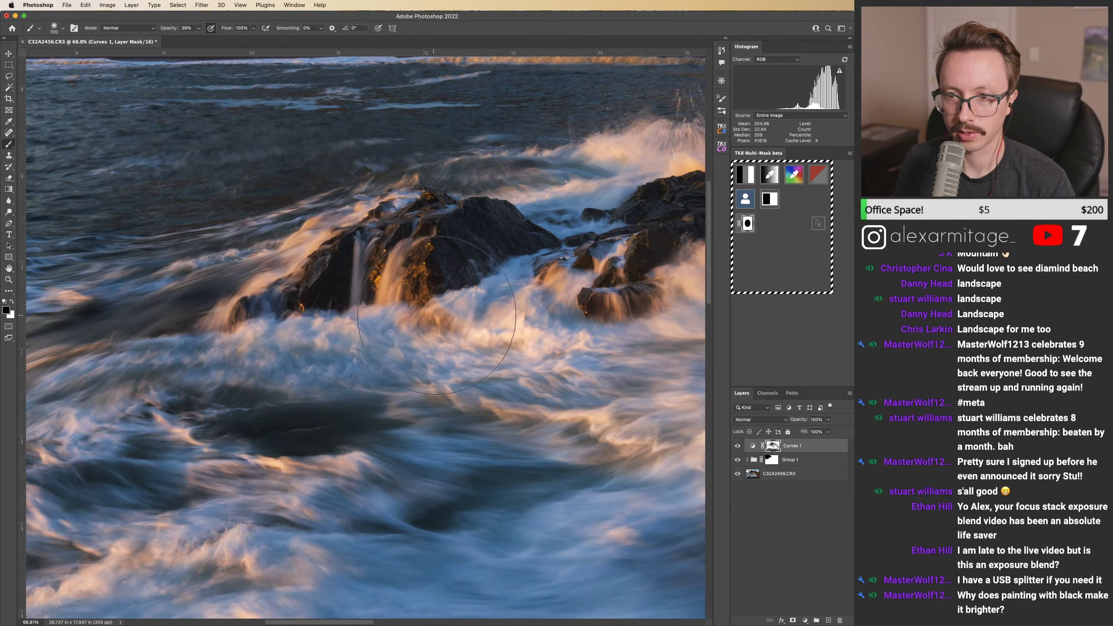
key("bracketleft")
scroll(413, 290, "up", 3)
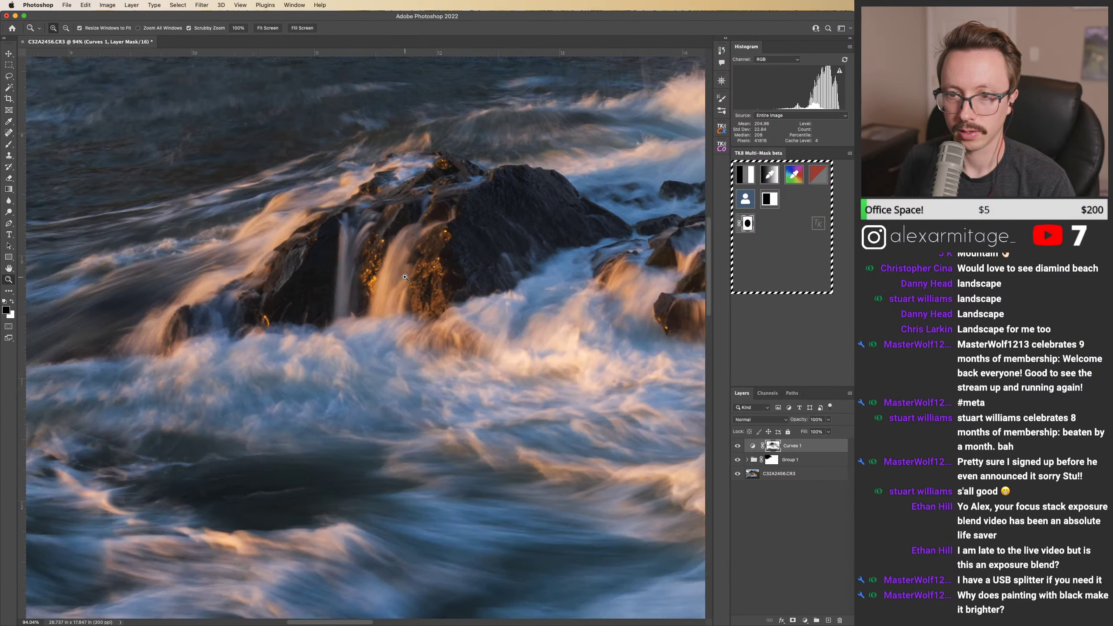
key("bracketleft")
key("bracketleft")
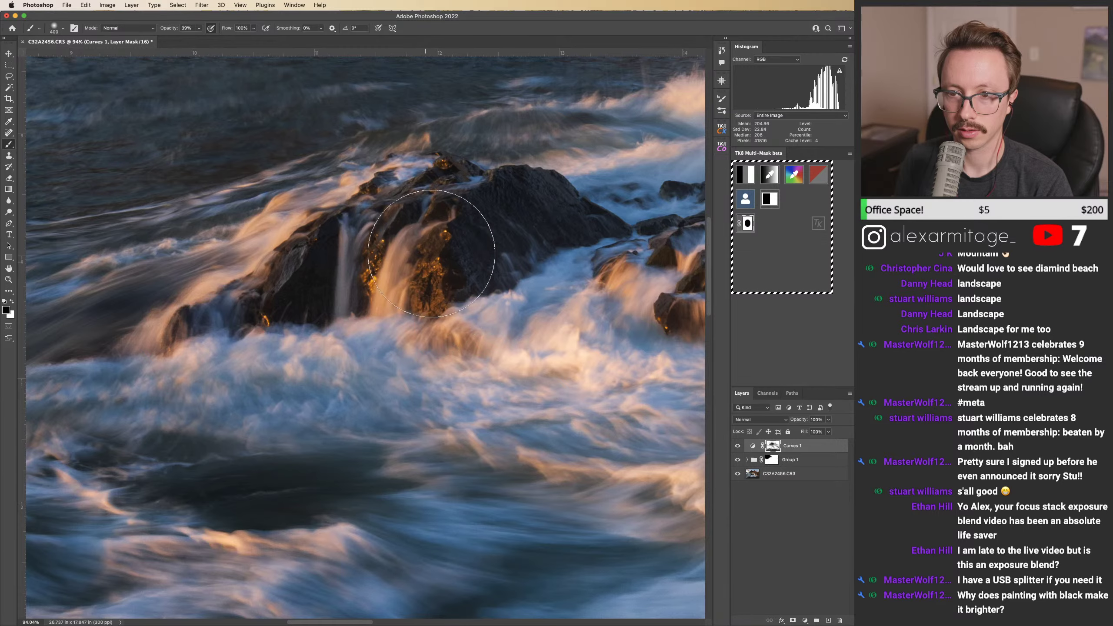
left_click_drag(327, 327, 482, 347)
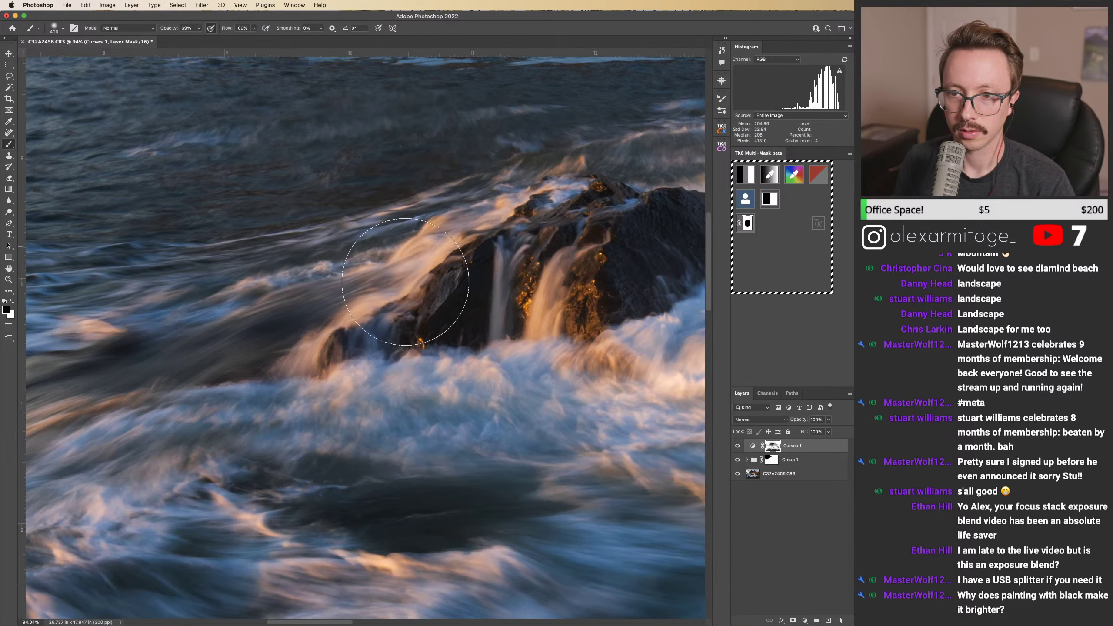
scroll(520, 294, "right", 10)
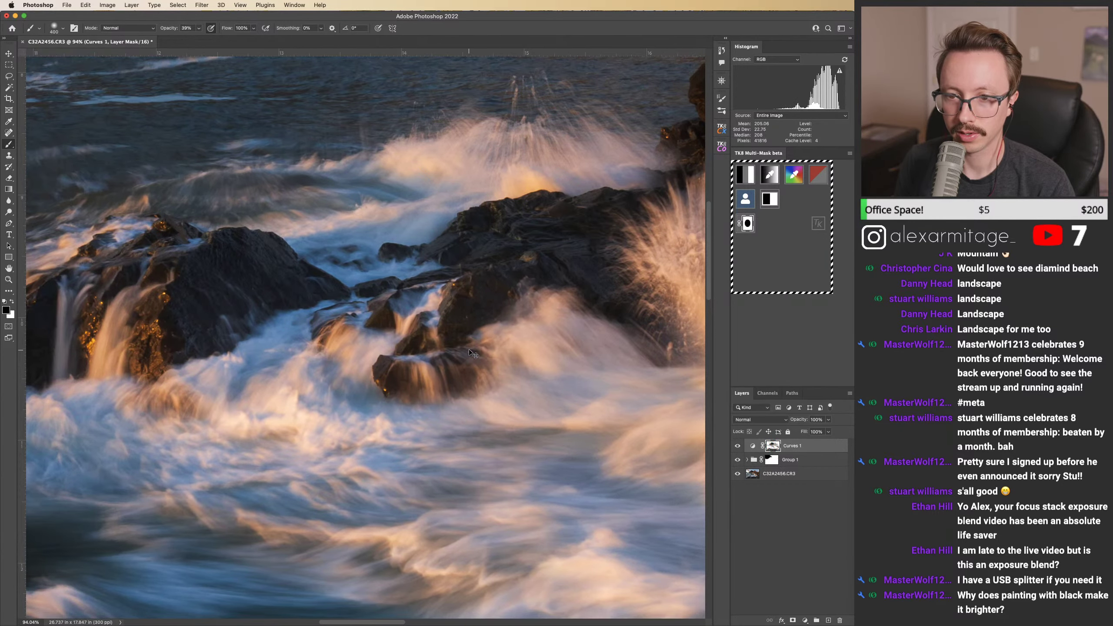
mouse_move(374, 333)
left_mouse_down()
mouse_move(361, 312)
mouse_move(413, 321)
left_mouse_up()
key("x")
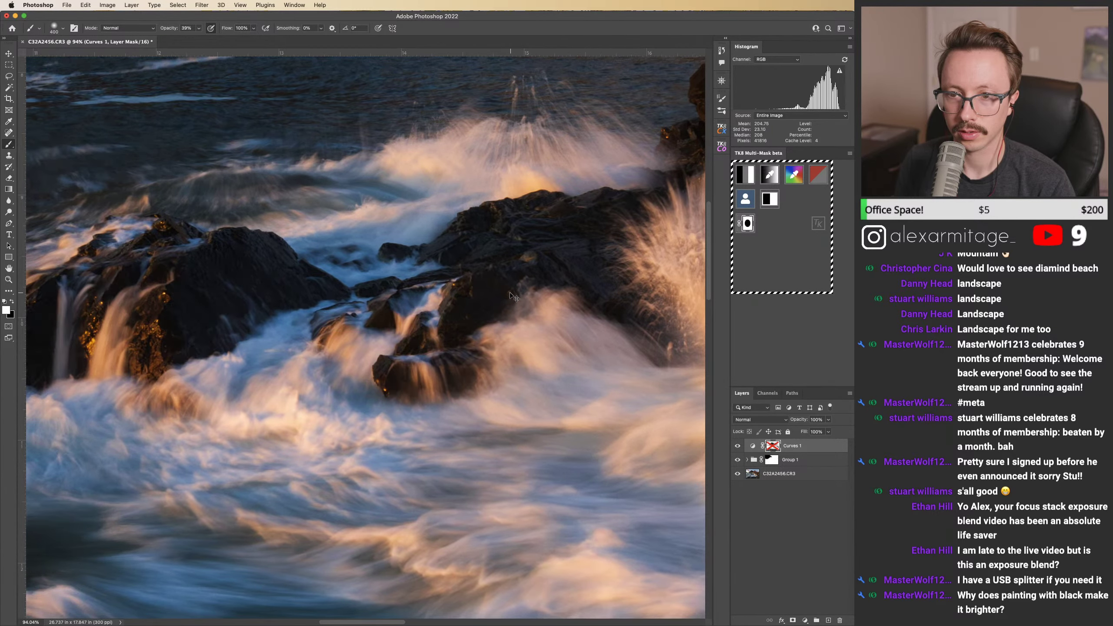
Step: Touch up the large golden wave splash on the Curves 1 mask in white and black with a brush of 1000
scroll(483, 336, "right", 10)
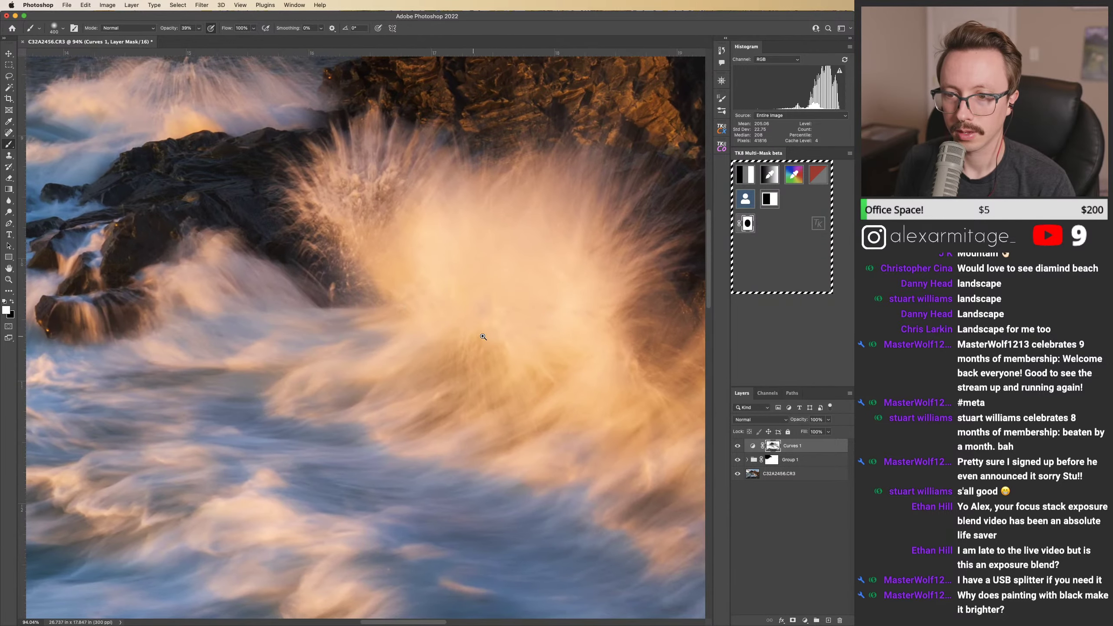
scroll(483, 336, "down", 6)
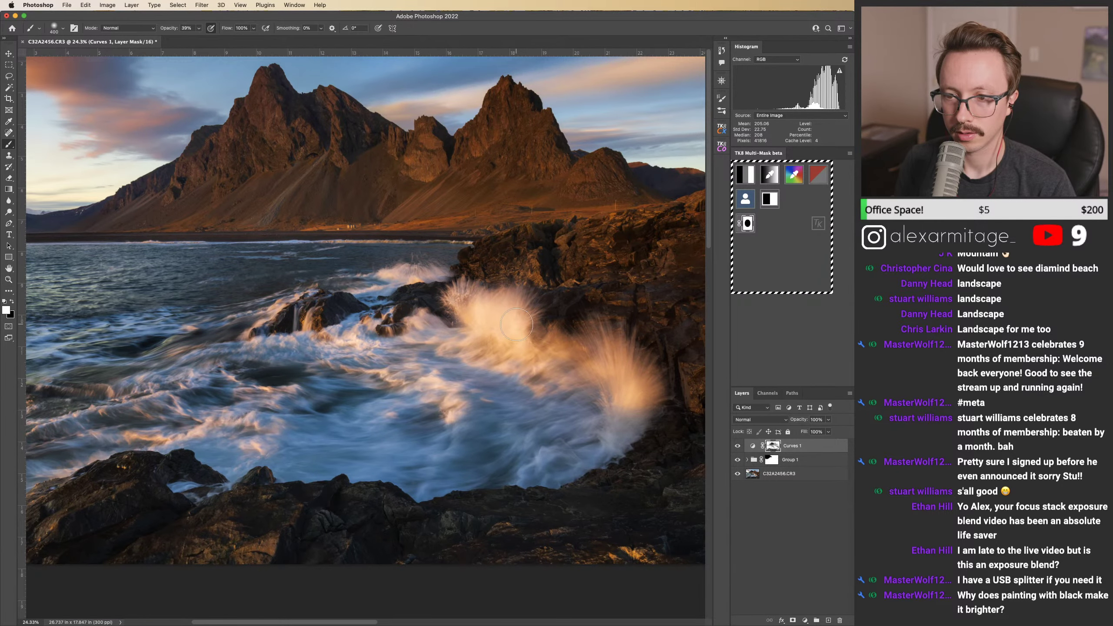
key("bracketright")
key("bracketright")
key("bracketright")
key("bracketright")
key("bracketright")
key("bracketright")
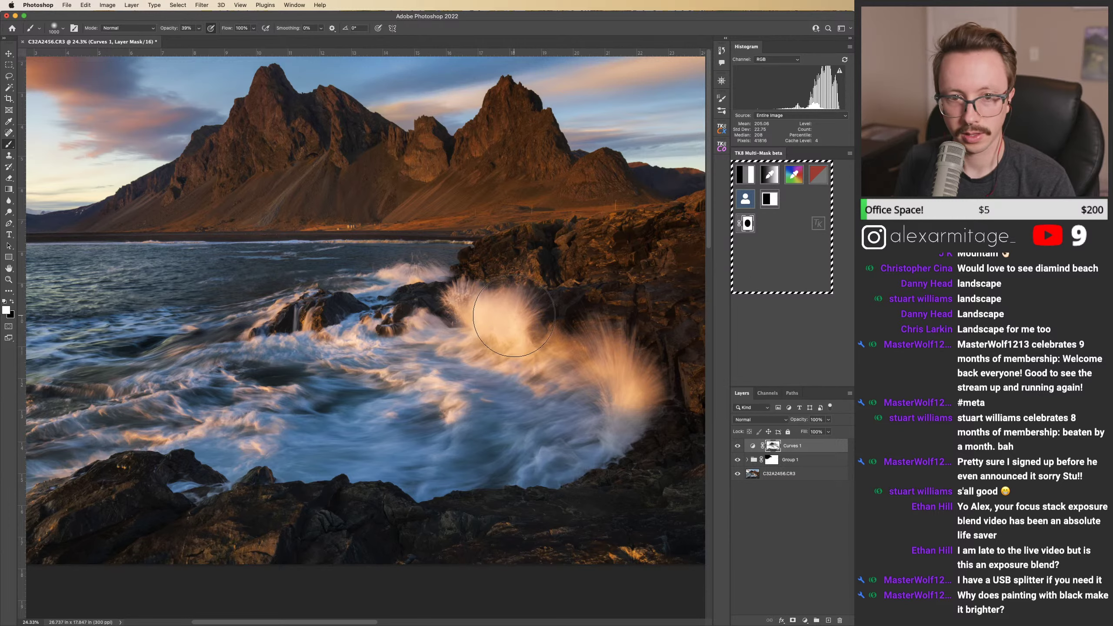
key("x")
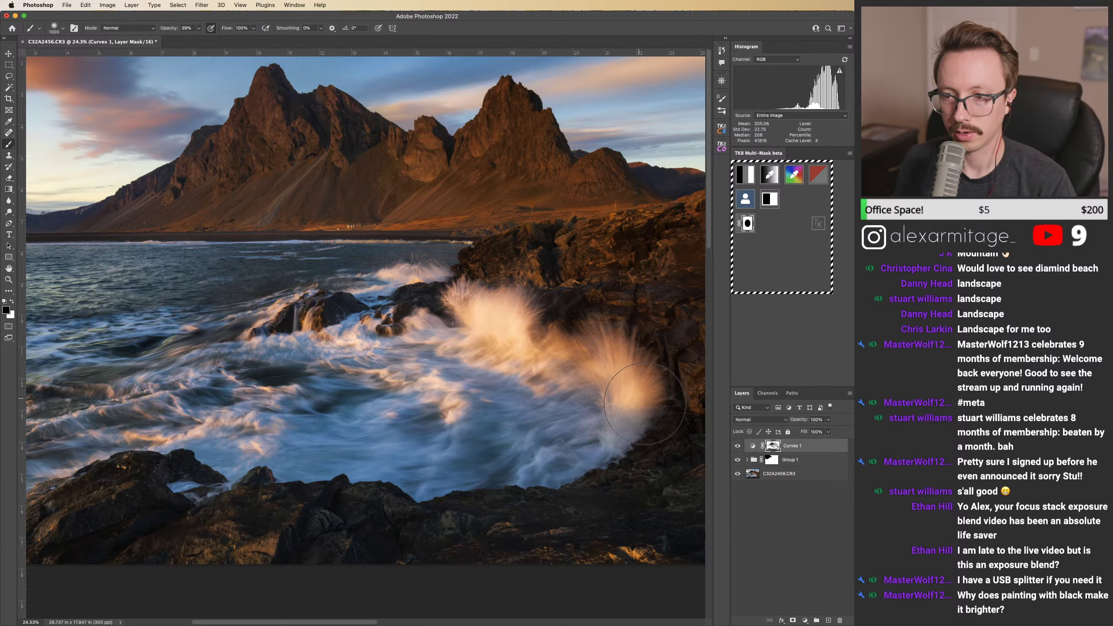
key("x")
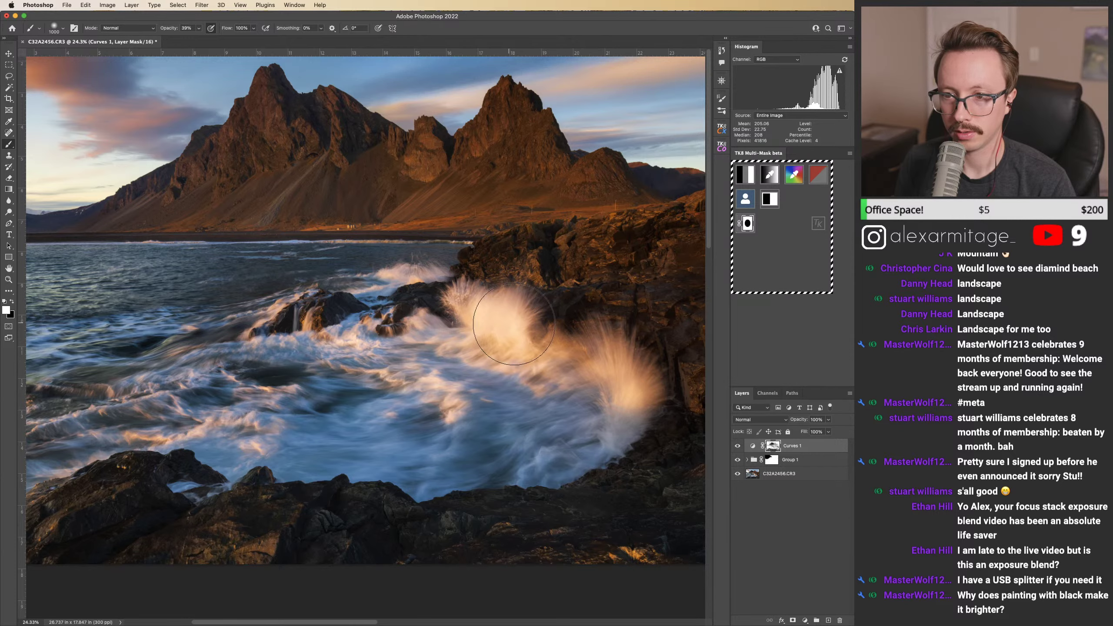
key("x")
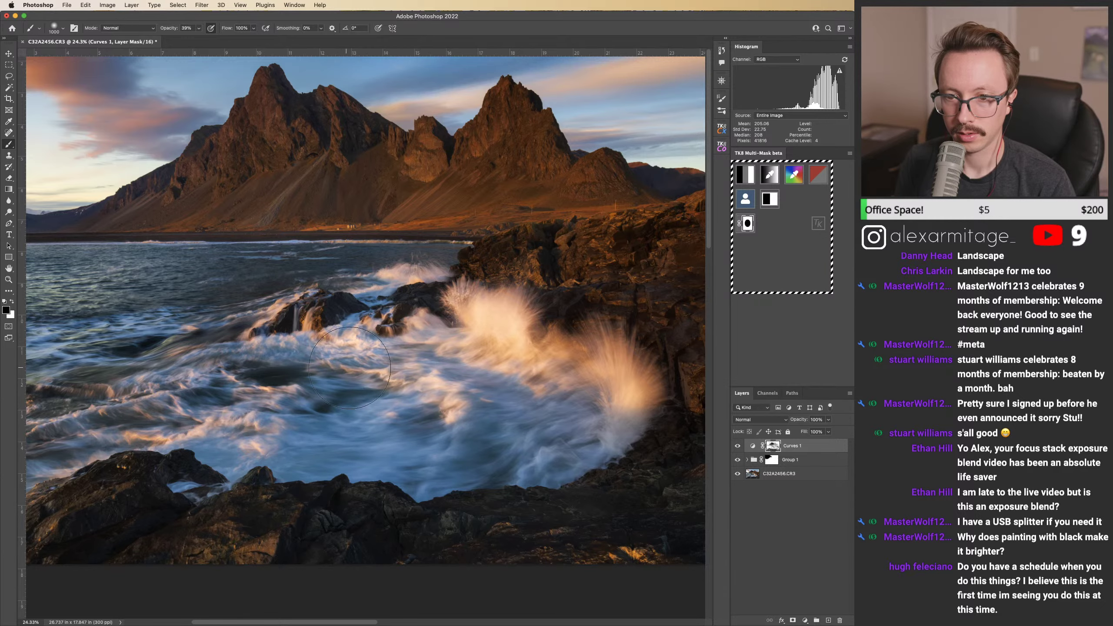
Step: Paint black on the Curves 1 mask across the open swirling water in front of the splash with the 1000 brush
scroll(396, 365, "left", 5)
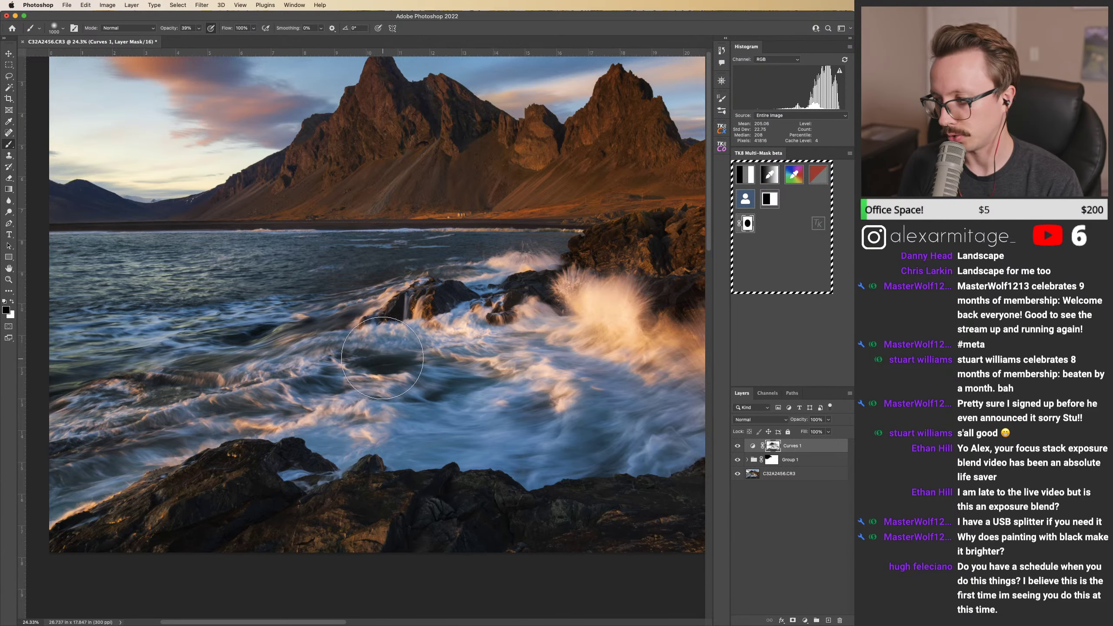
left_click_drag(552, 346, 426, 338)
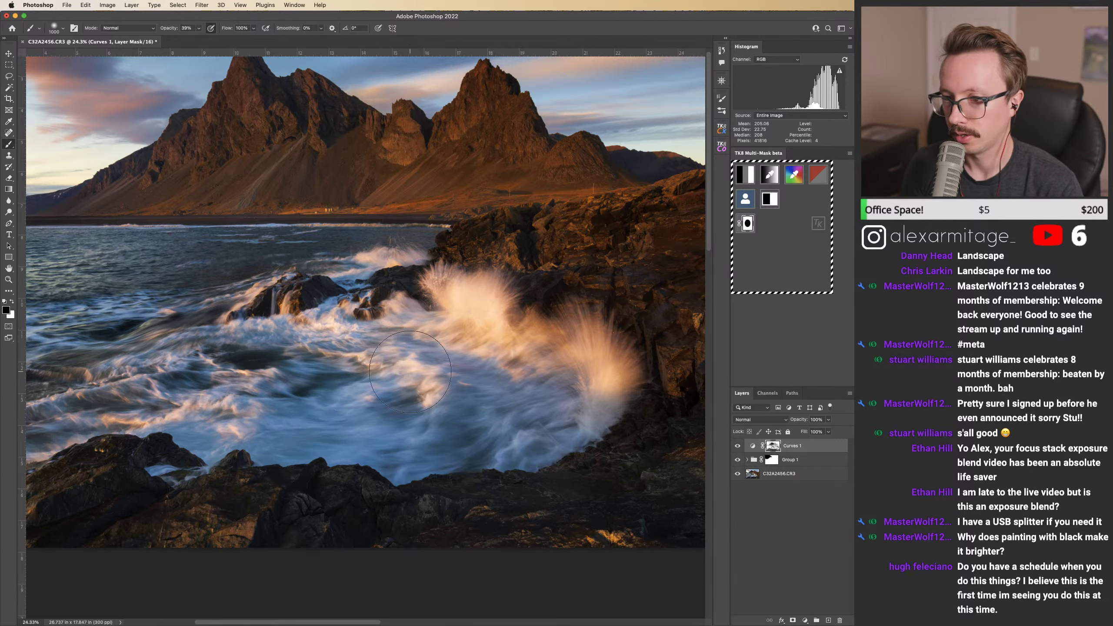
left_click_drag(517, 363, 369, 388)
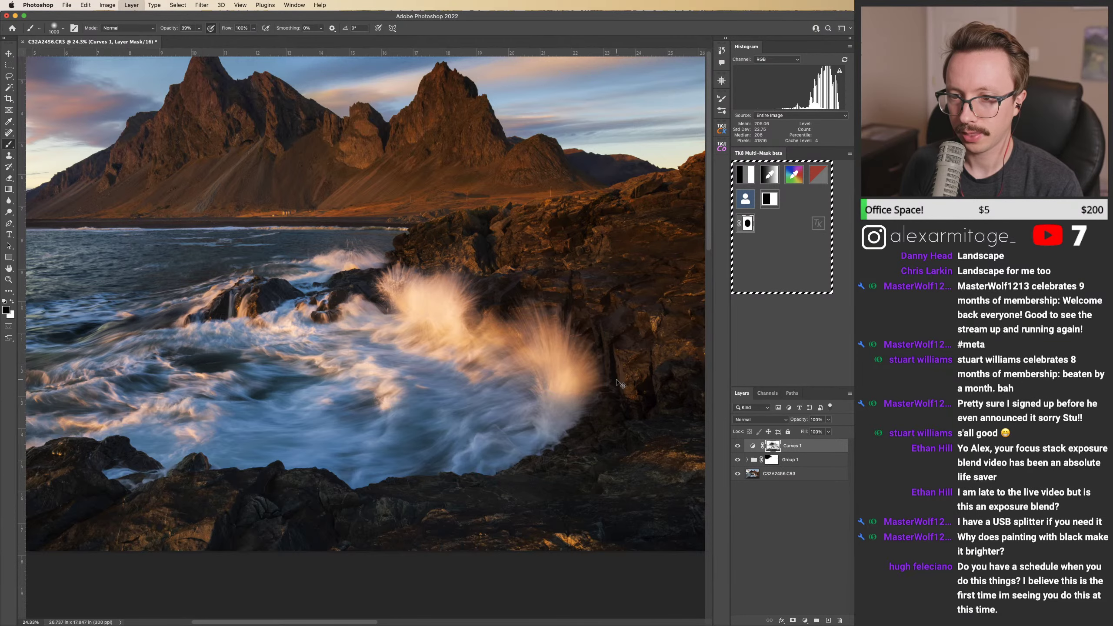
Step: Compare the photo with the Curves 1 mask disabled and enabled, and review the whole image
key("shift+backslash")
key("shift+backslash")
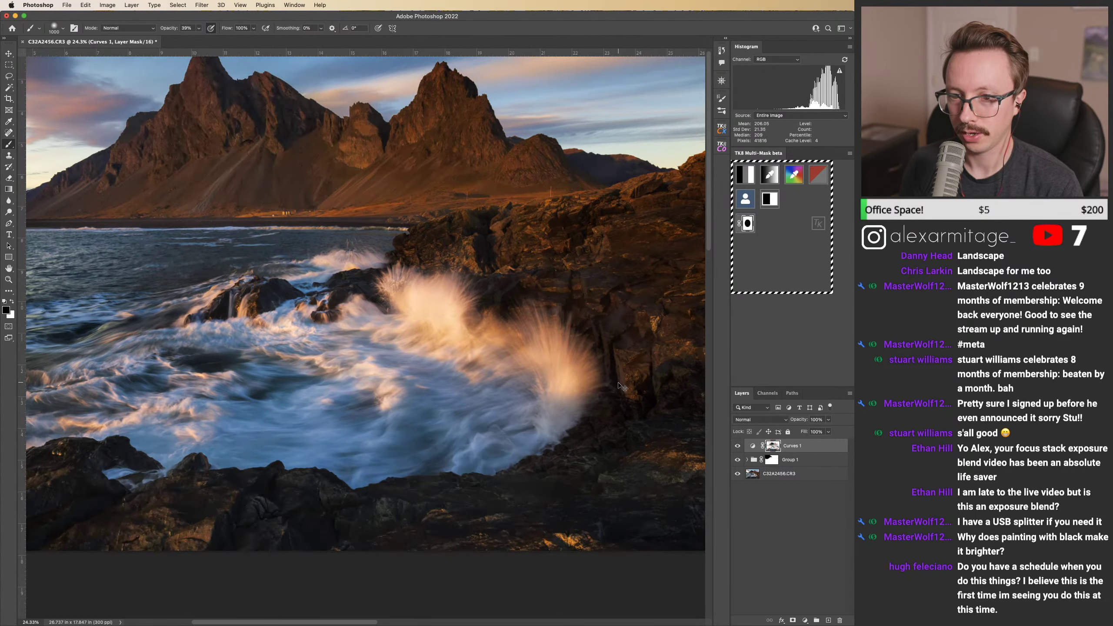
key("shift+backslash")
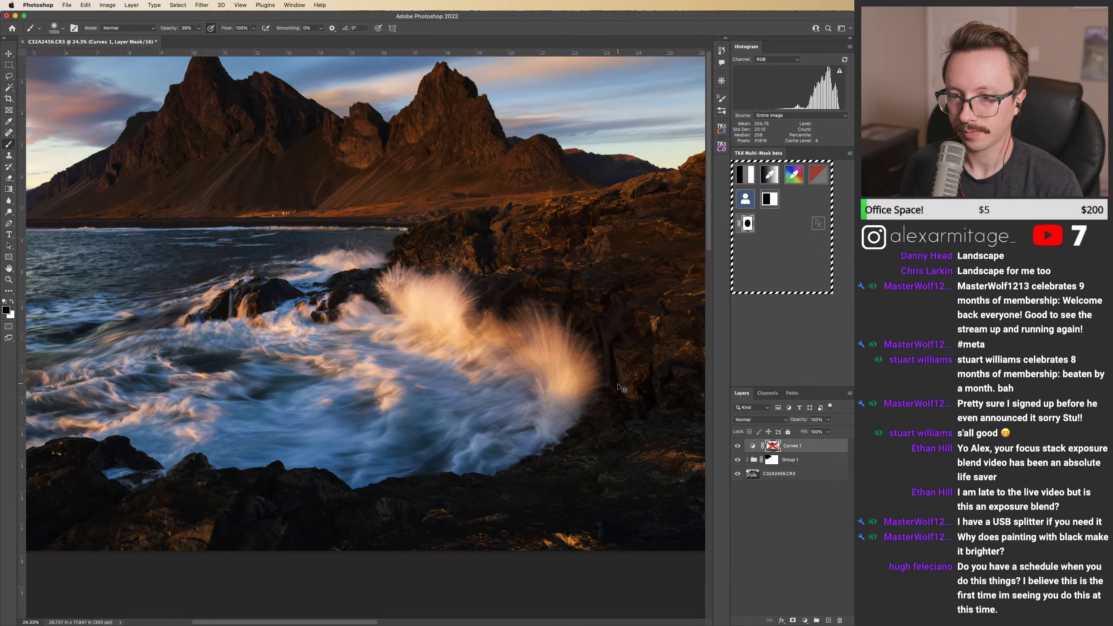
key("shift+backslash")
key("shift+backslash")
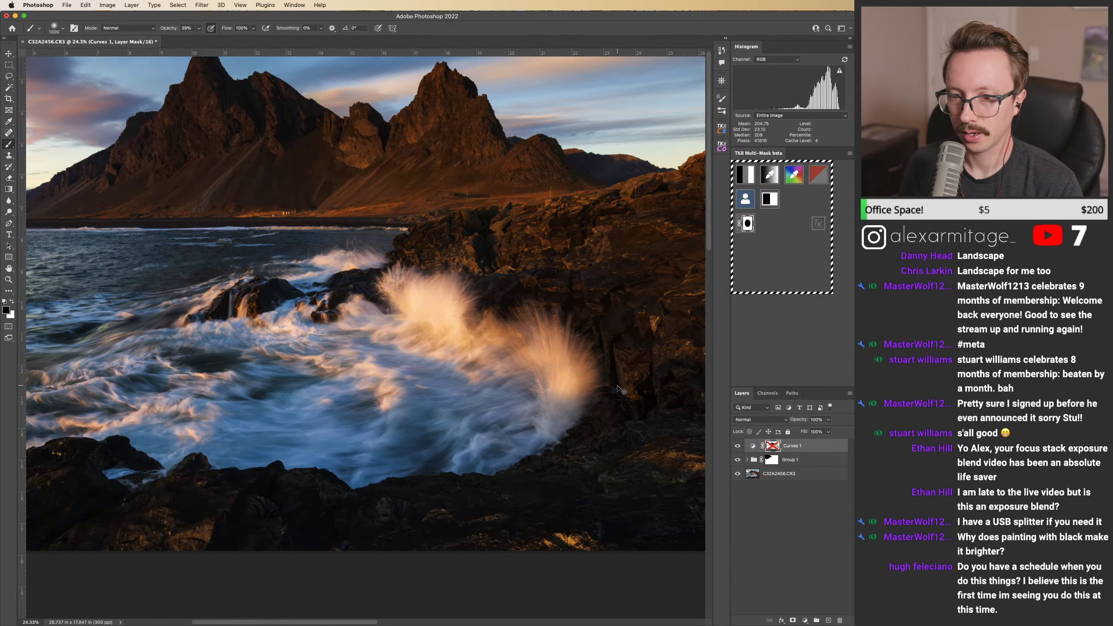
key("shift+backslash")
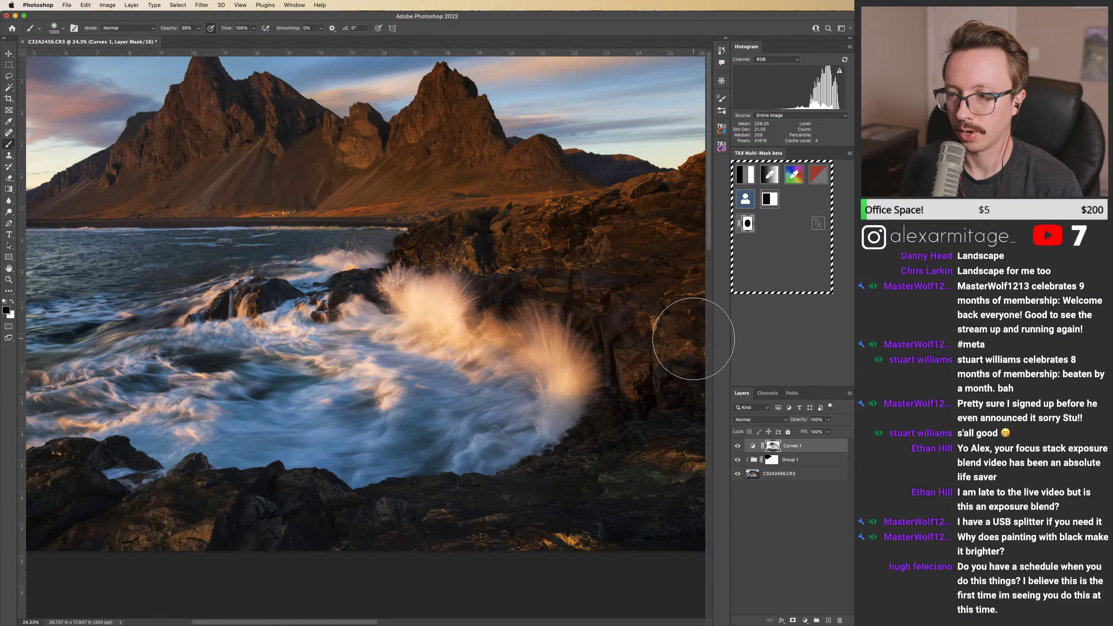
left_click_drag(311, 407, 368, 392)
key("z")
left_click_drag(433, 367, 412, 374)
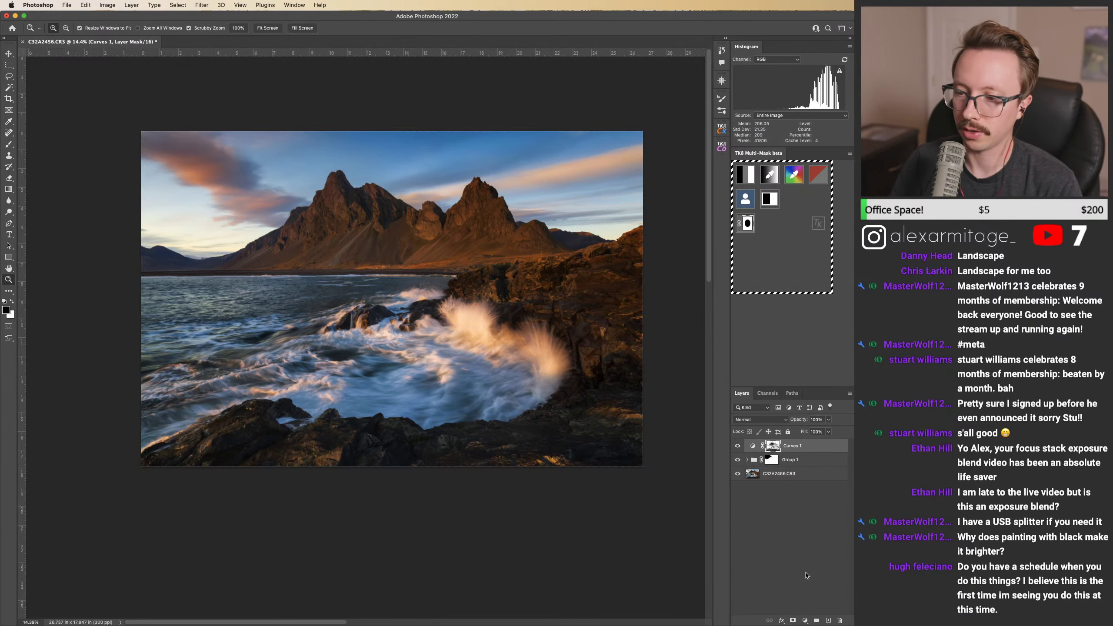
Step: Clear the selection, add a Curves adjustment layer with a raised midtone curve, and invert its mask to black
key("super+d")
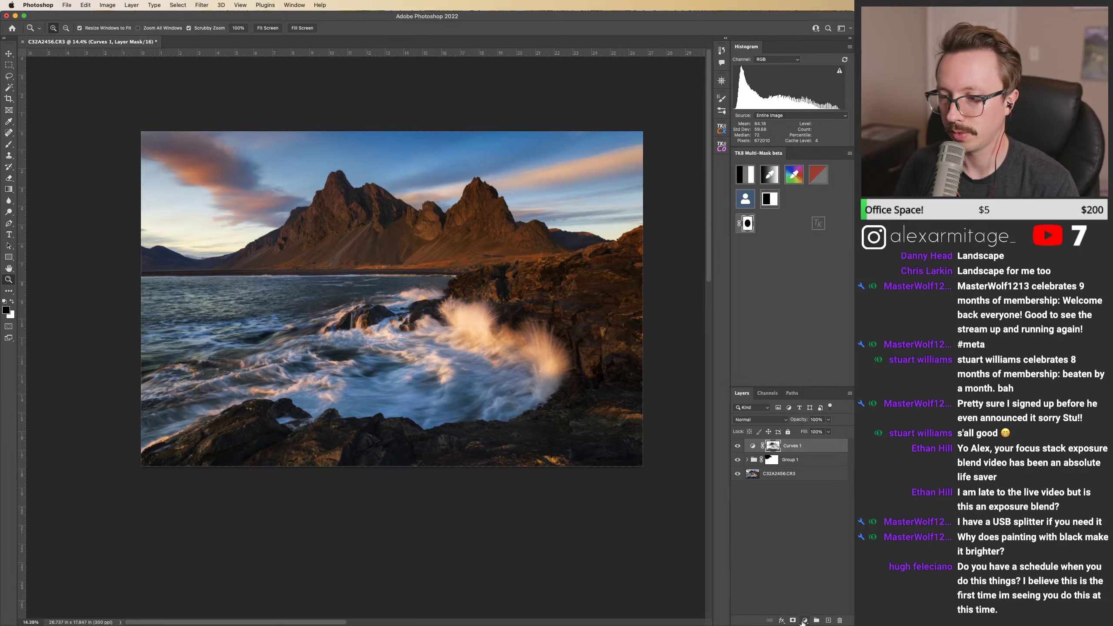
left_click(803, 621)
left_click(811, 474)
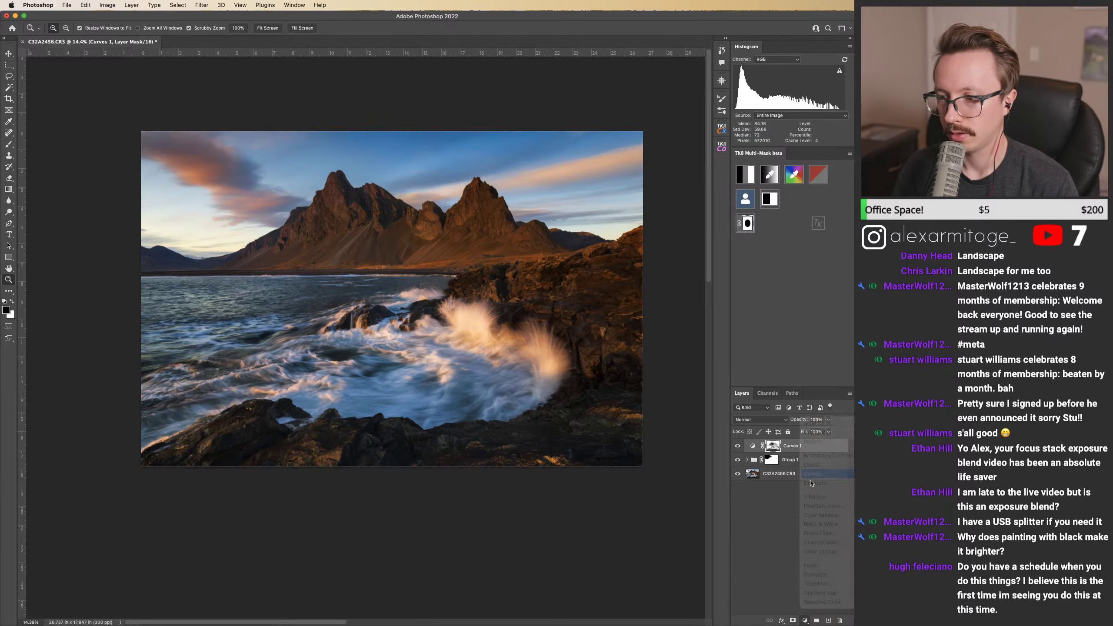
left_click_drag(659, 277, 666, 250)
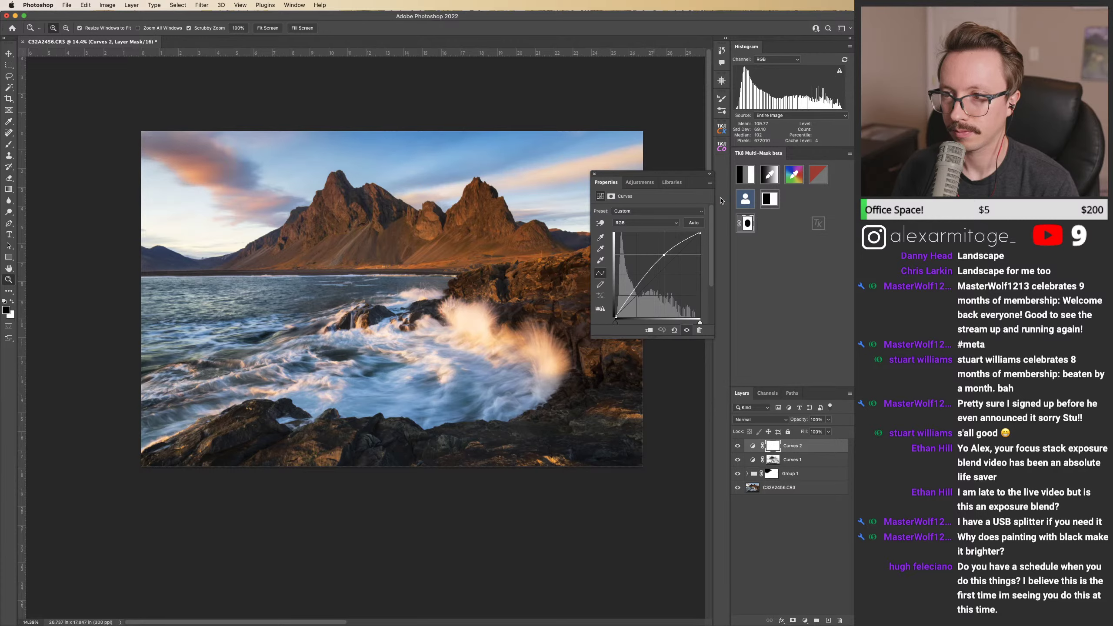
left_click(595, 174)
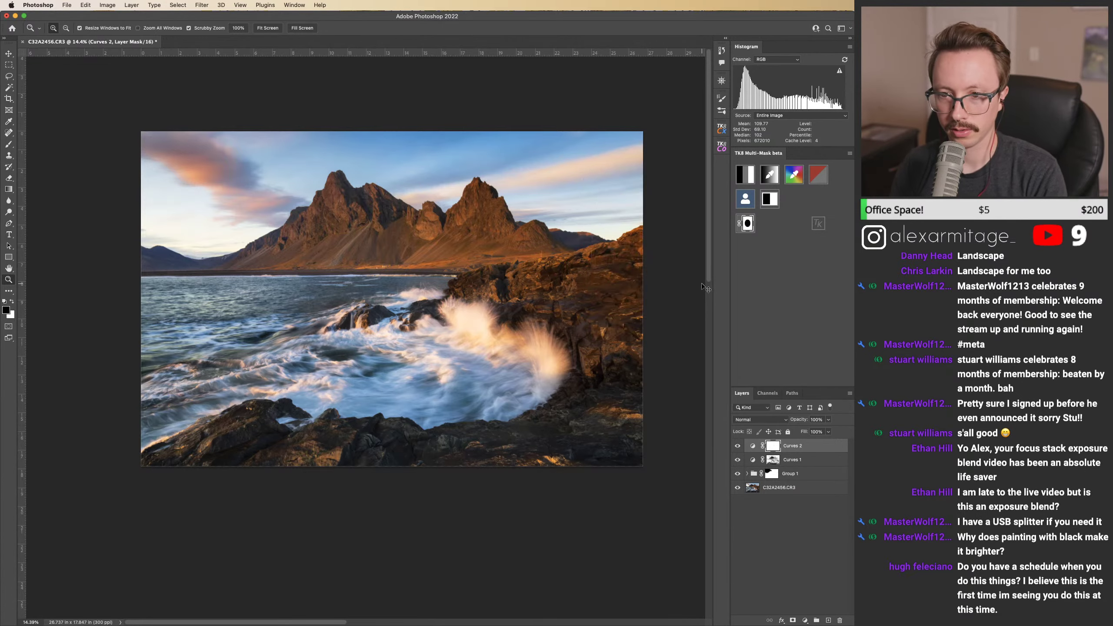
key("super+i")
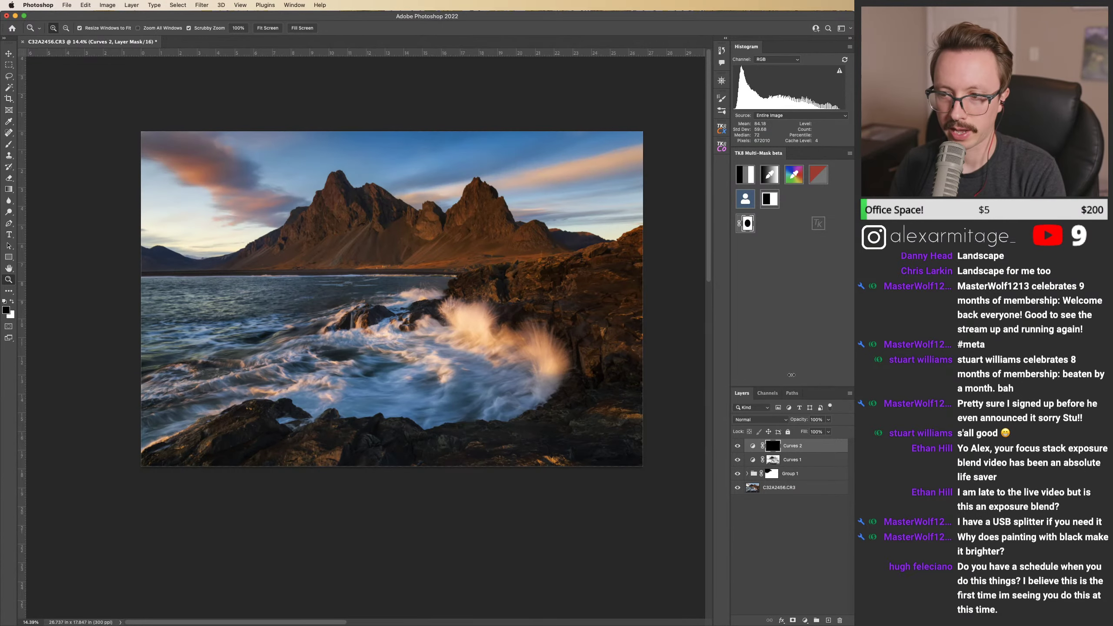
Step: Generate a Lights 1 luminosity mask from the RGB channel, load it as a selection, and target the Curves 2 layer
left_click(745, 174)
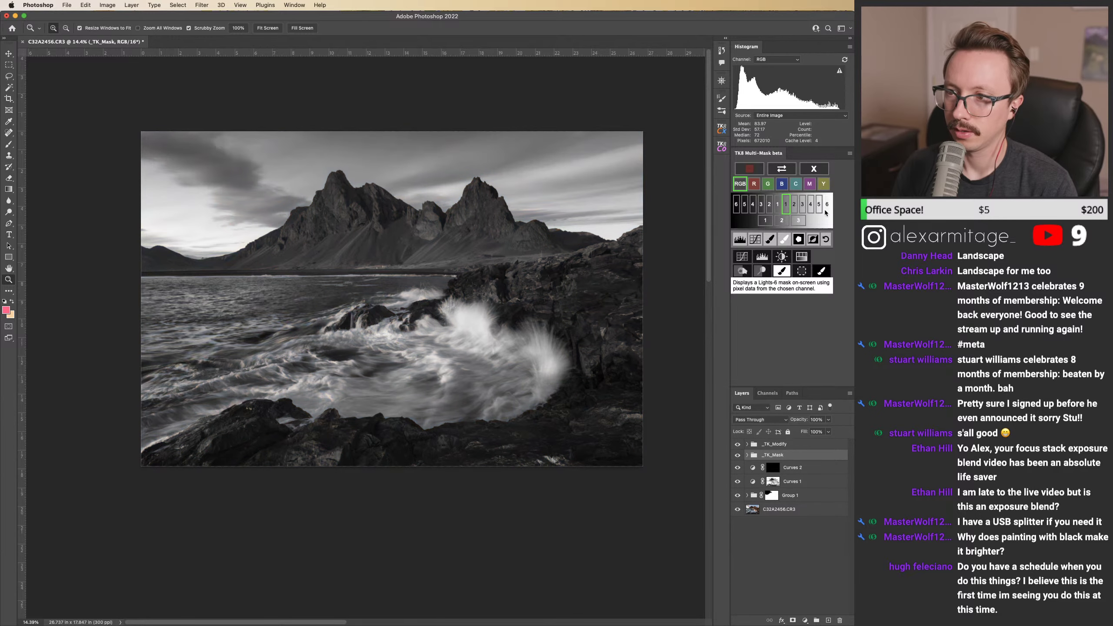
left_click(795, 207)
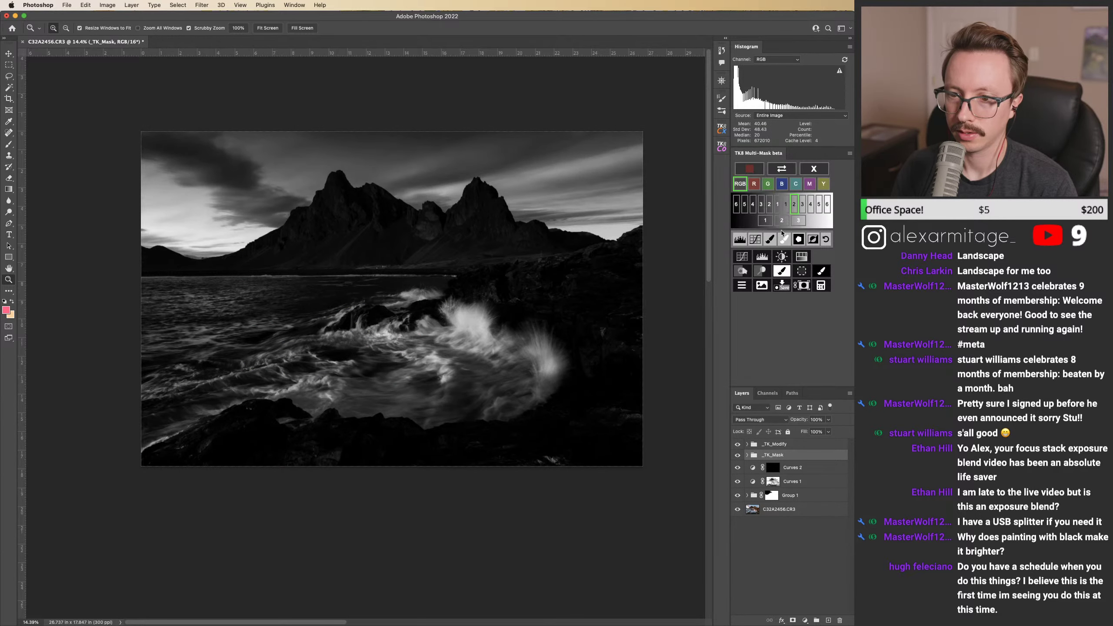
left_click(756, 237)
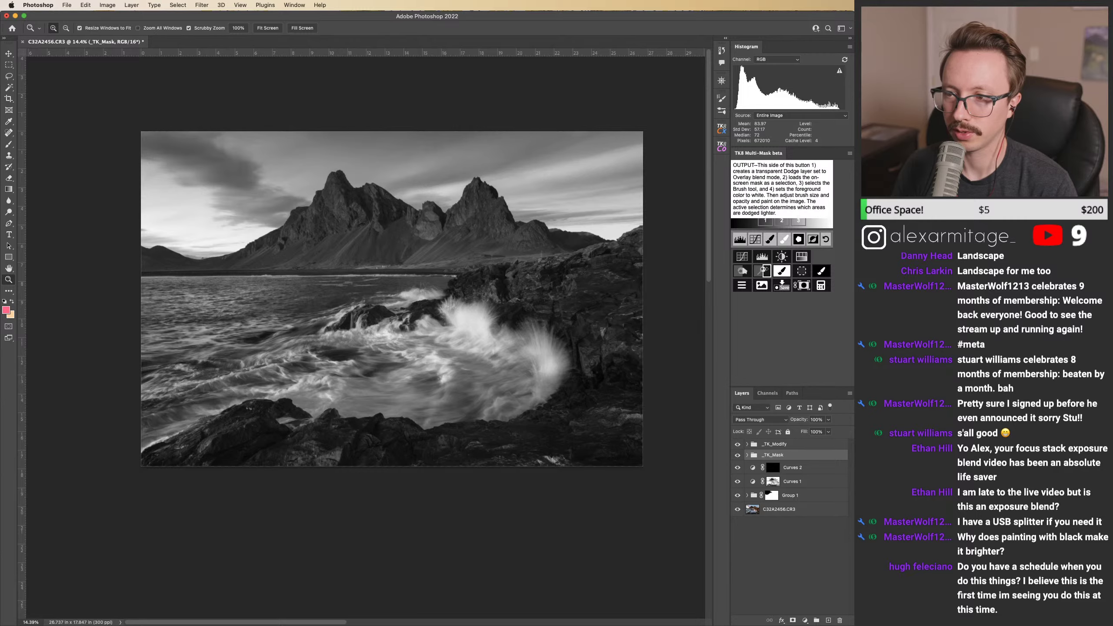
left_click(788, 468)
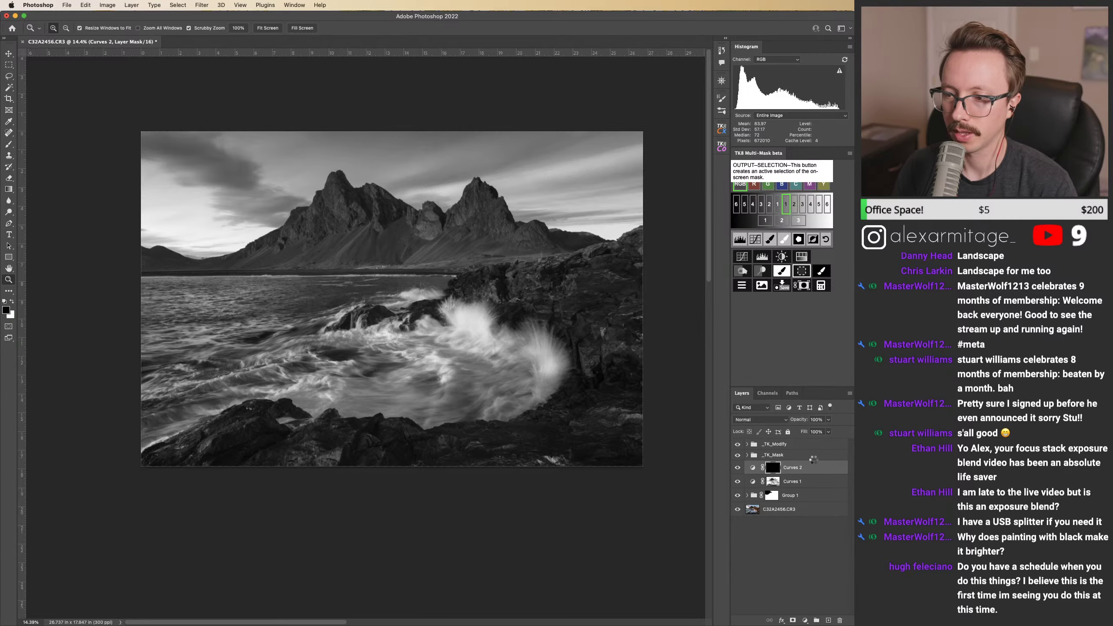
Step: Paint white on the Curves 2 mask over the water pooled between the foreground rocks with a 500 brush at 22% opacity
left_click_drag(397, 401, 428, 398)
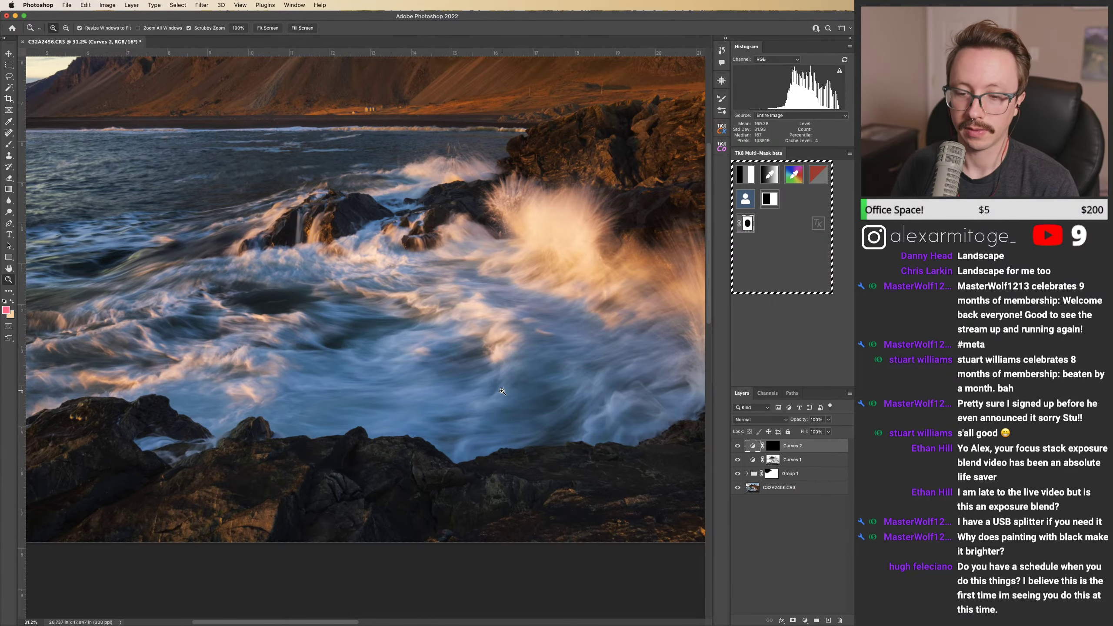
key("b")
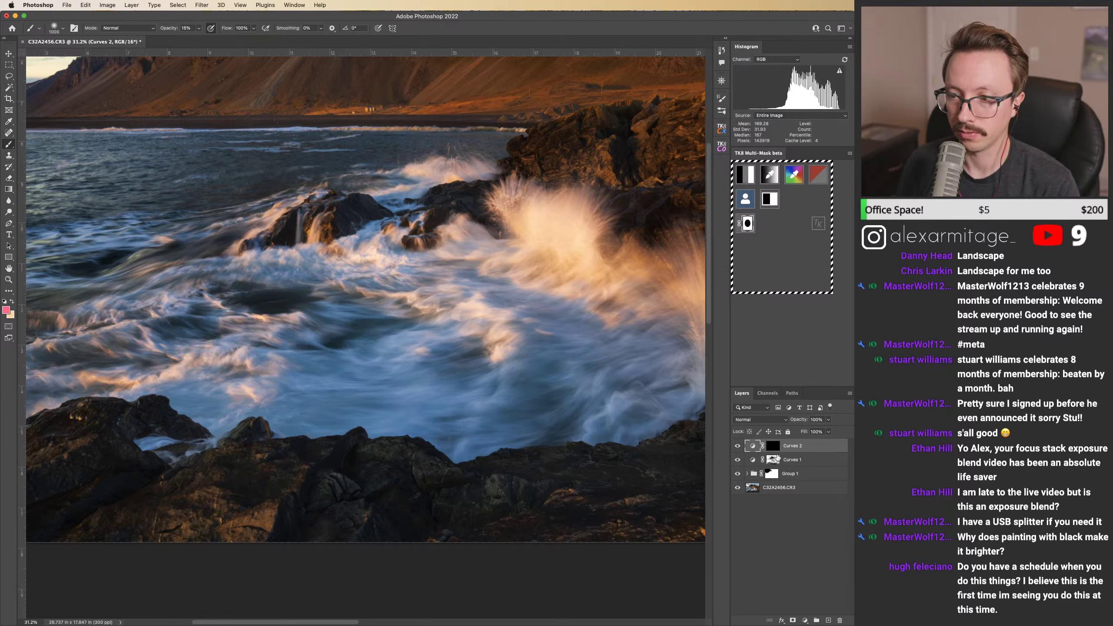
left_click(772, 446)
key("d")
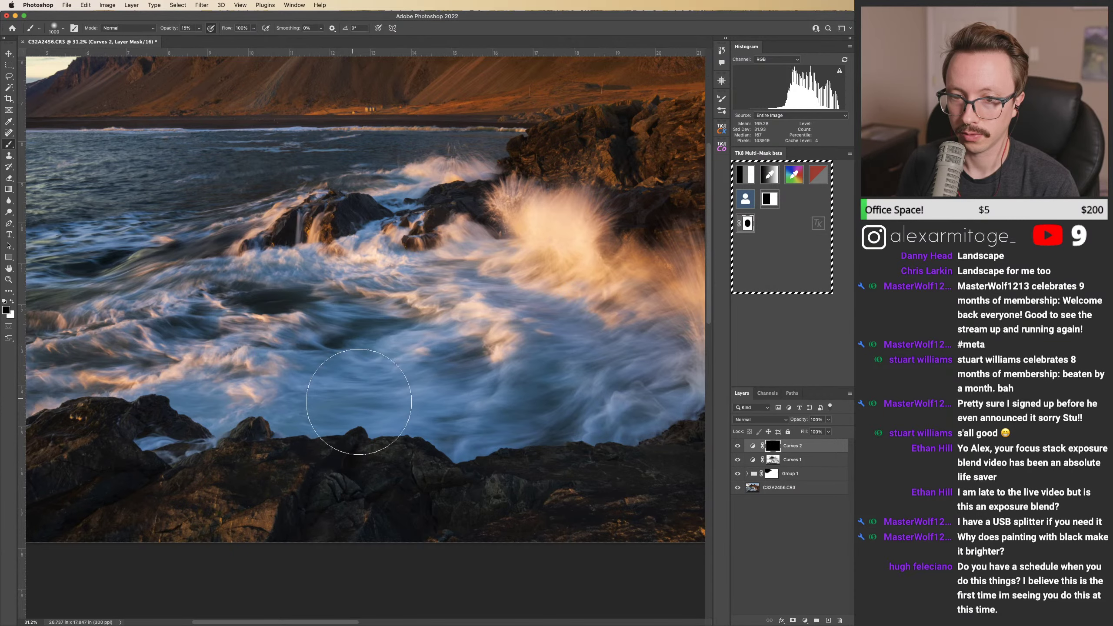
key("x")
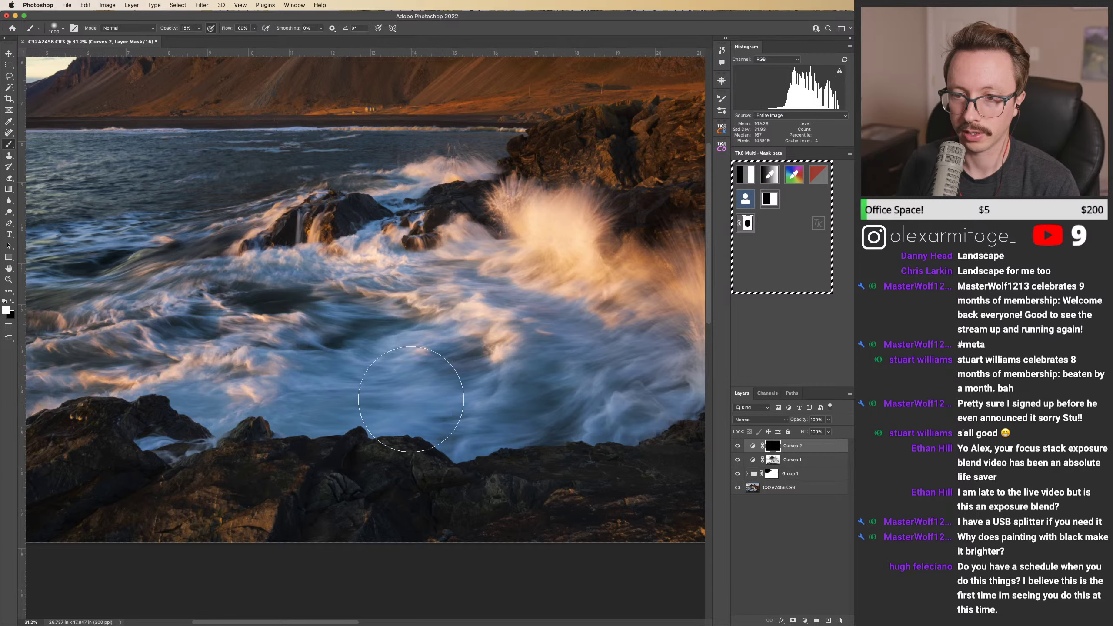
scroll(416, 386, "down", 2)
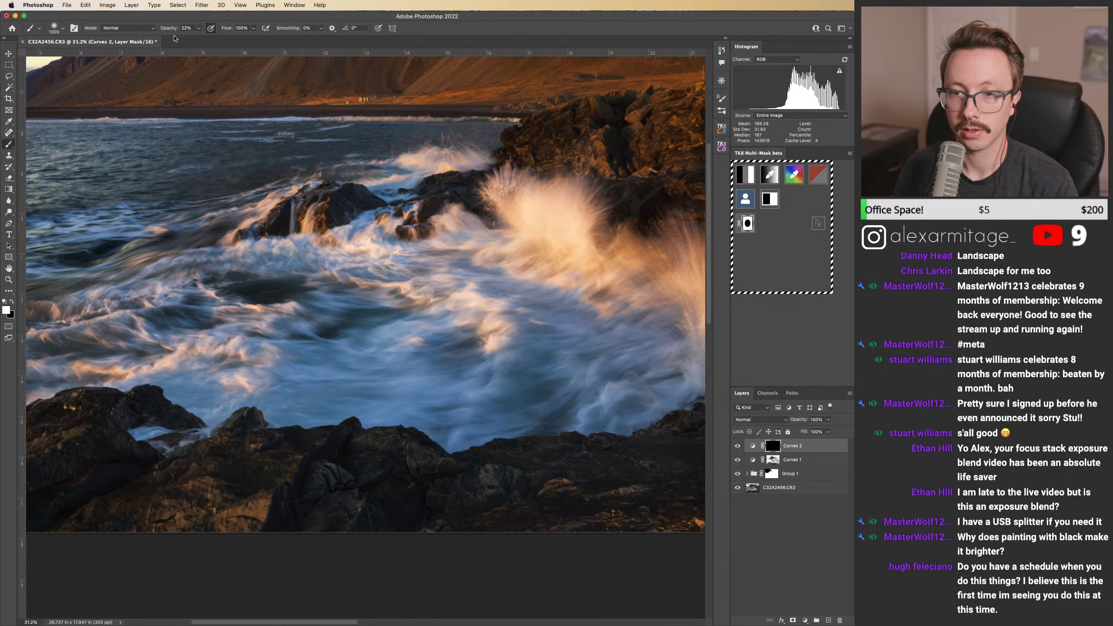
scroll(551, 397, "right", 4)
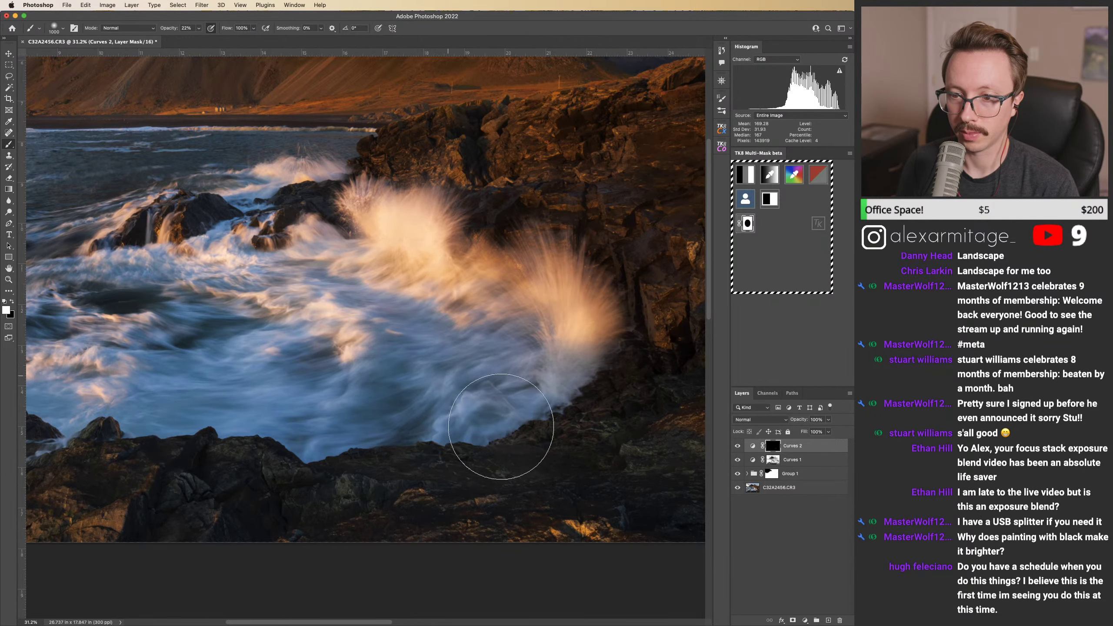
scroll(501, 426, "left", 3)
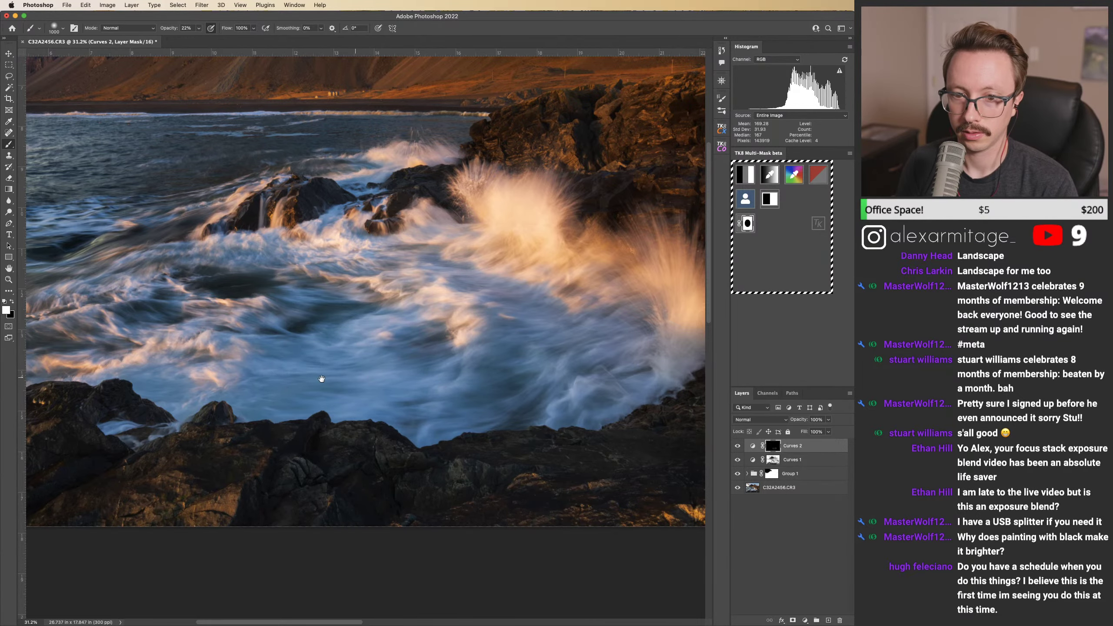
key("z")
left_click_drag(368, 373, 433, 400)
key("b")
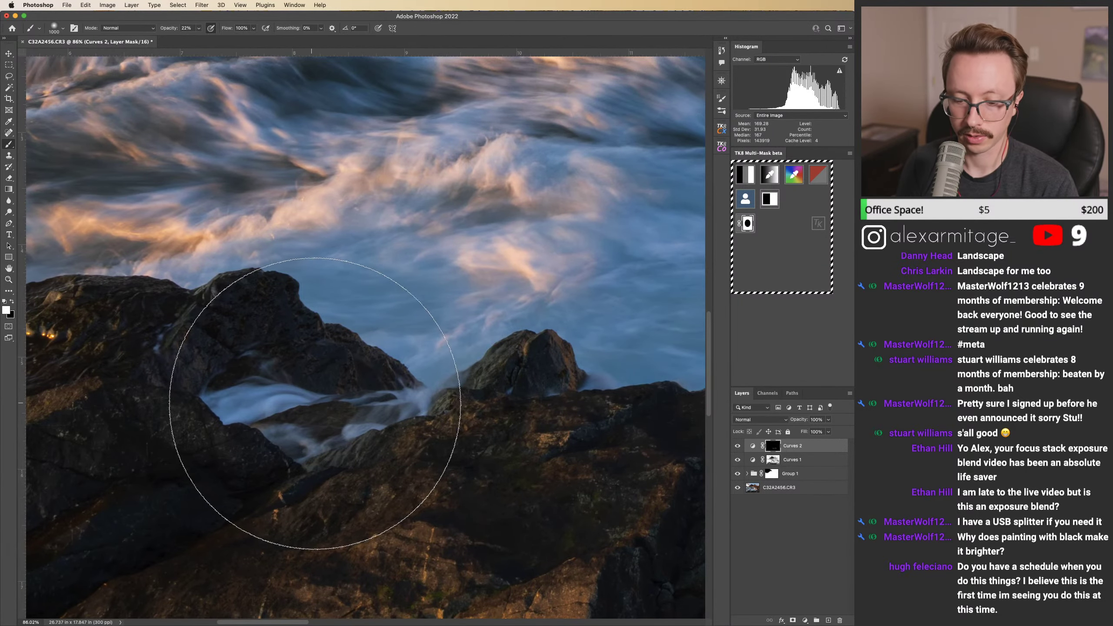
mouse_move(298, 385)
left_mouse_down()
mouse_move(246, 399)
mouse_move(320, 412)
mouse_move(295, 419)
mouse_move(339, 391)
mouse_move(331, 394)
mouse_move(404, 395)
mouse_move(237, 411)
mouse_move(384, 402)
mouse_move(243, 409)
mouse_move(323, 404)
mouse_move(423, 375)
mouse_move(451, 345)
mouse_move(297, 407)
mouse_move(455, 424)
left_mouse_up()
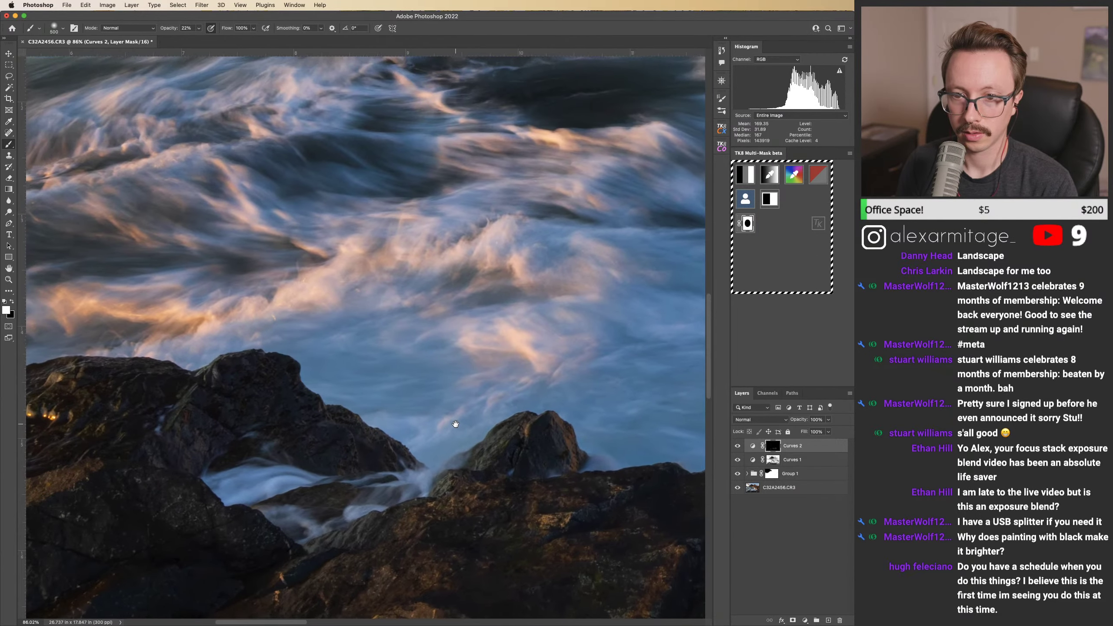
Step: Paint white on the Curves 2 mask across the swirling water in front of the golden splash with a brush of 1000
scroll(455, 423, "left", 8)
scroll(456, 424, "up", 3)
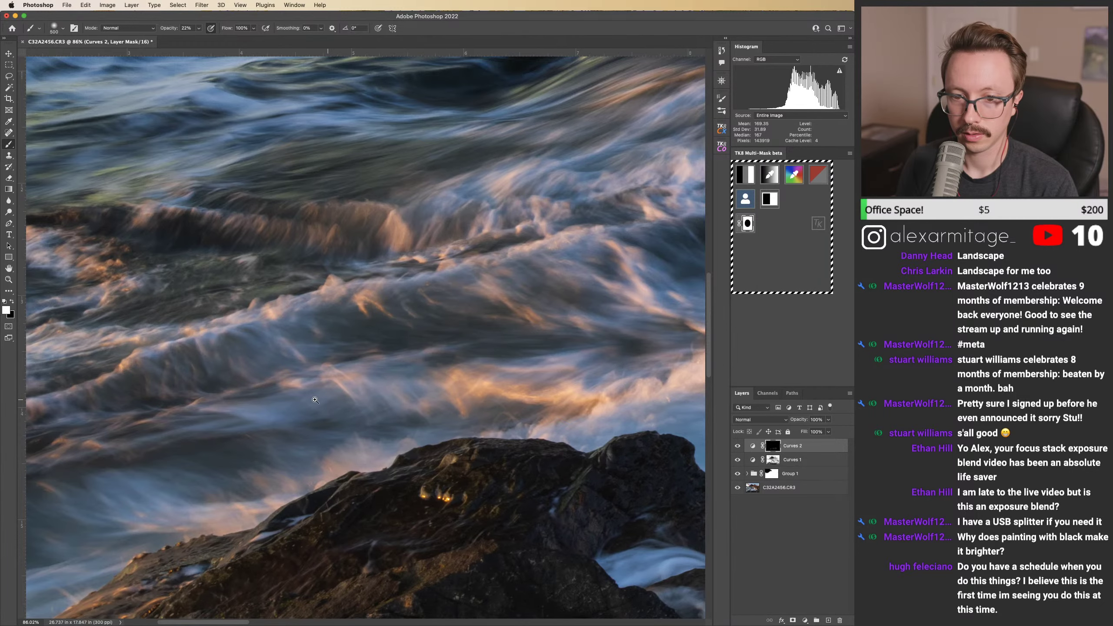
key("z")
left_click_drag(338, 406, 298, 408)
key("b")
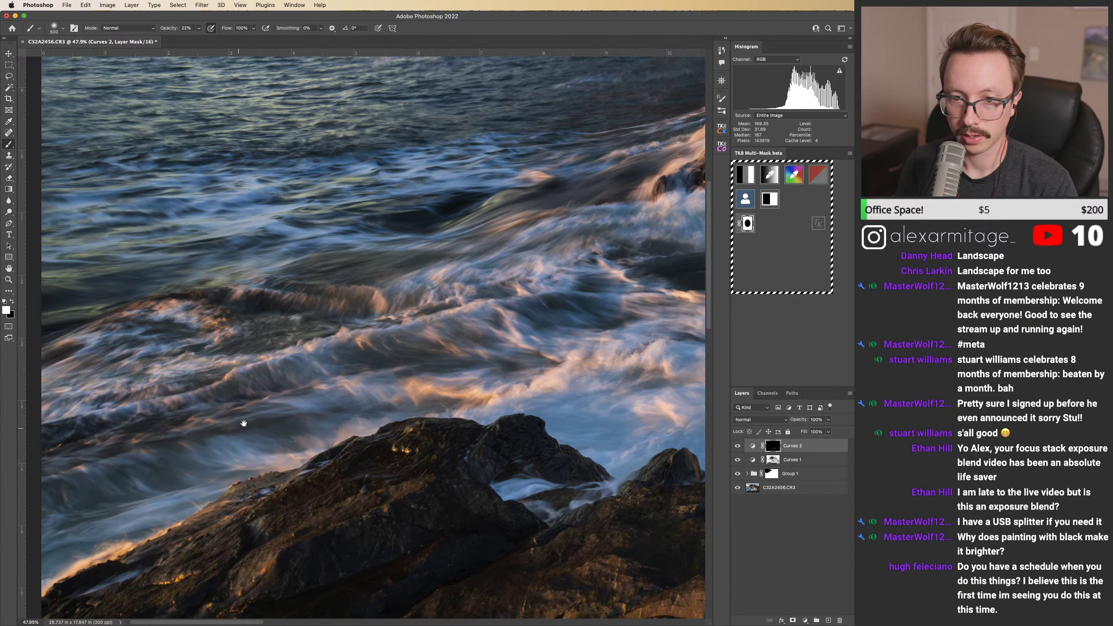
scroll(244, 423, "right", 8)
scroll(243, 423, "up", 3)
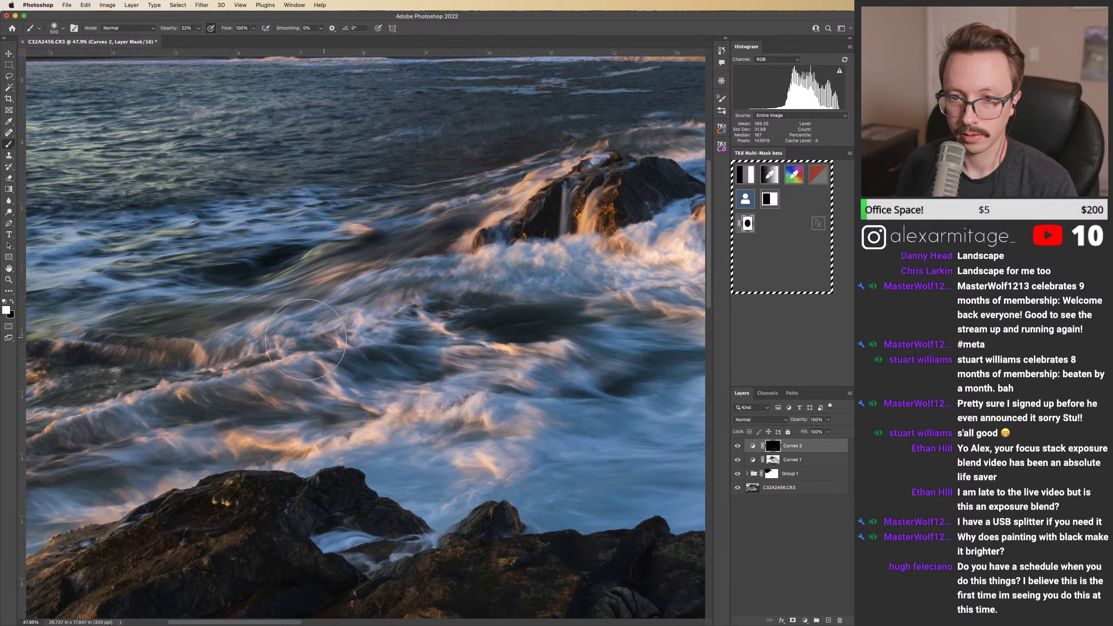
scroll(459, 364, "right", 11)
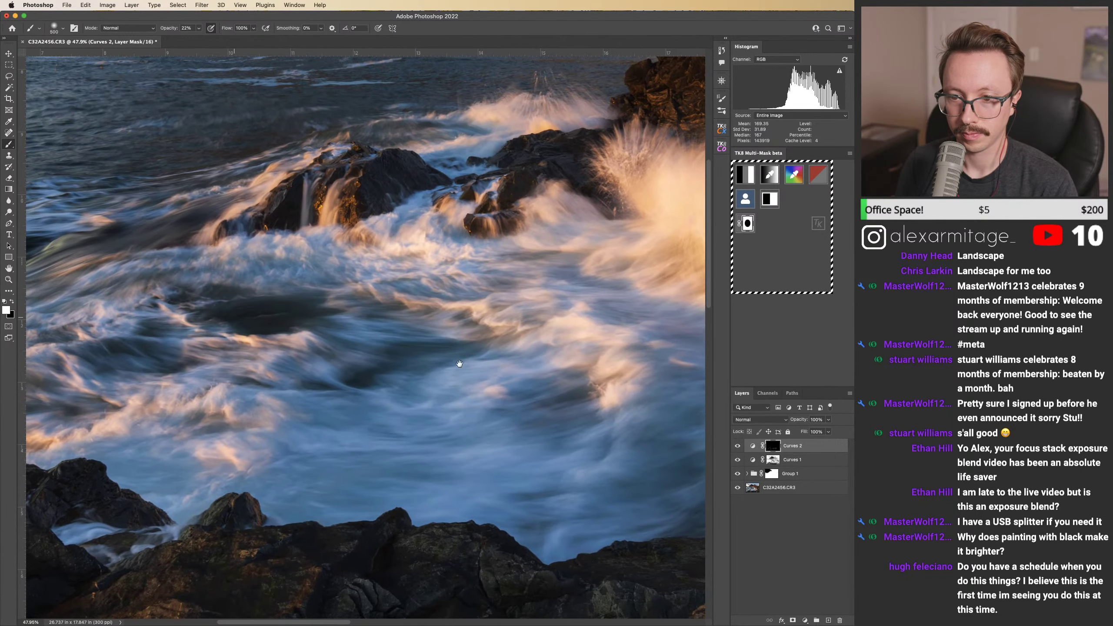
scroll(472, 404, "down", 5)
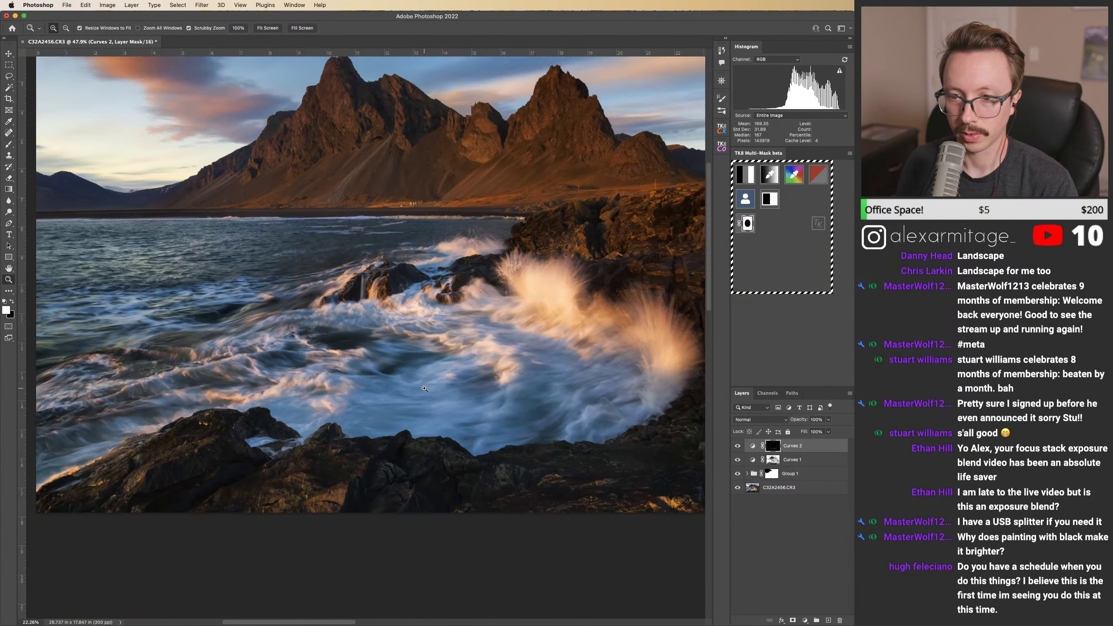
key("bracketright")
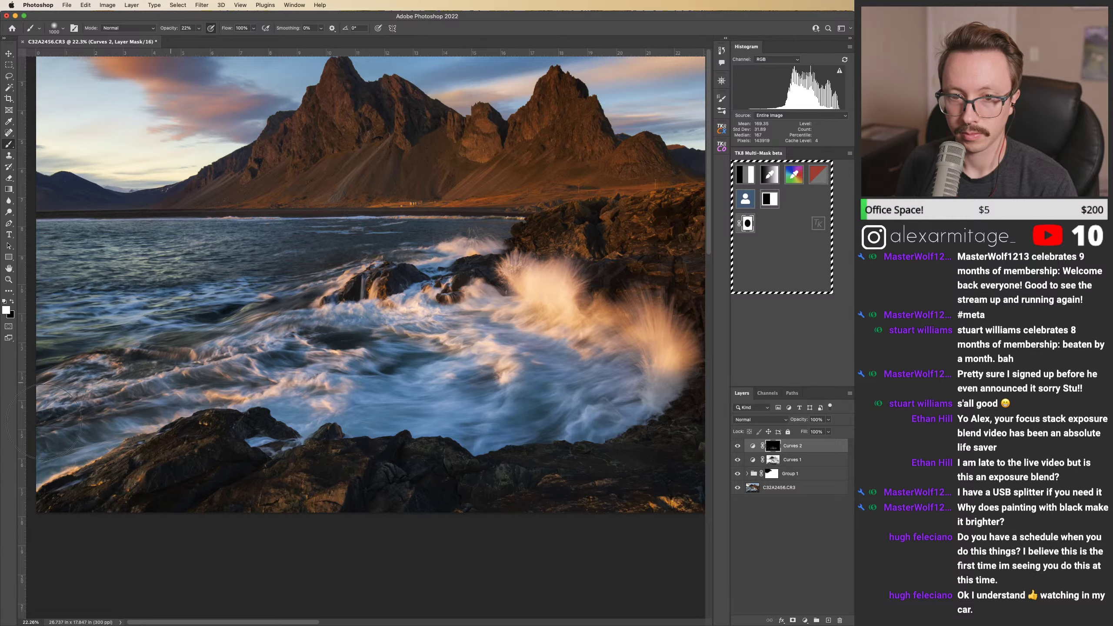
mouse_move(434, 346)
left_mouse_down()
mouse_move(428, 380)
mouse_move(525, 375)
left_mouse_up()
left_click_drag(499, 364, 456, 376)
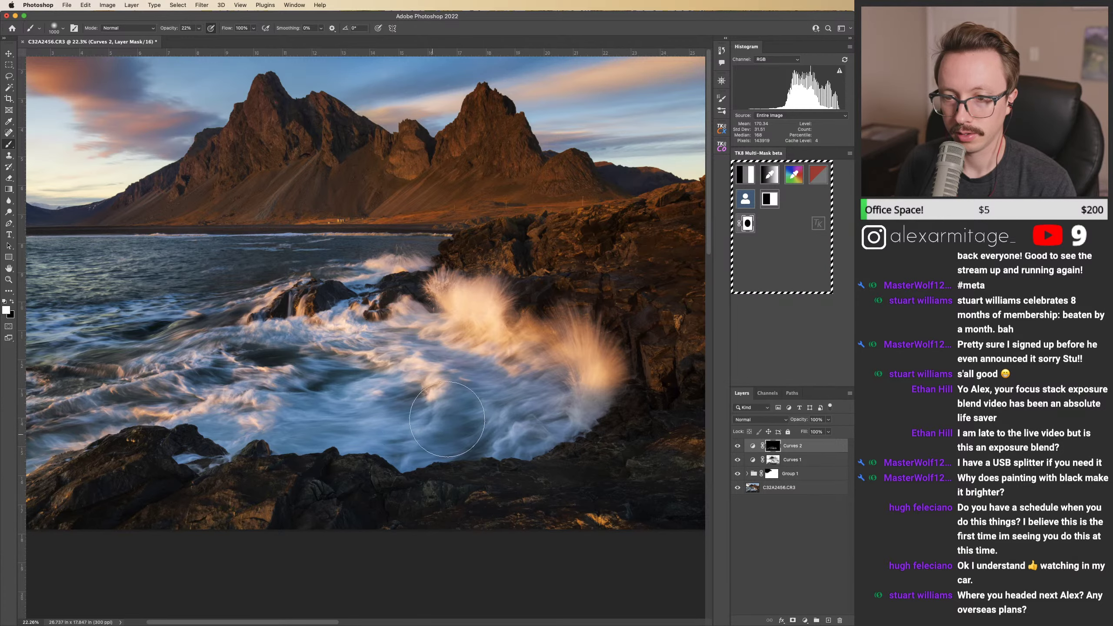
Step: Extend the white on the Curves 2 mask over the splash and the water along the foreground rocks with brushes of 1000 and 1300
scroll(434, 416, "left", 5)
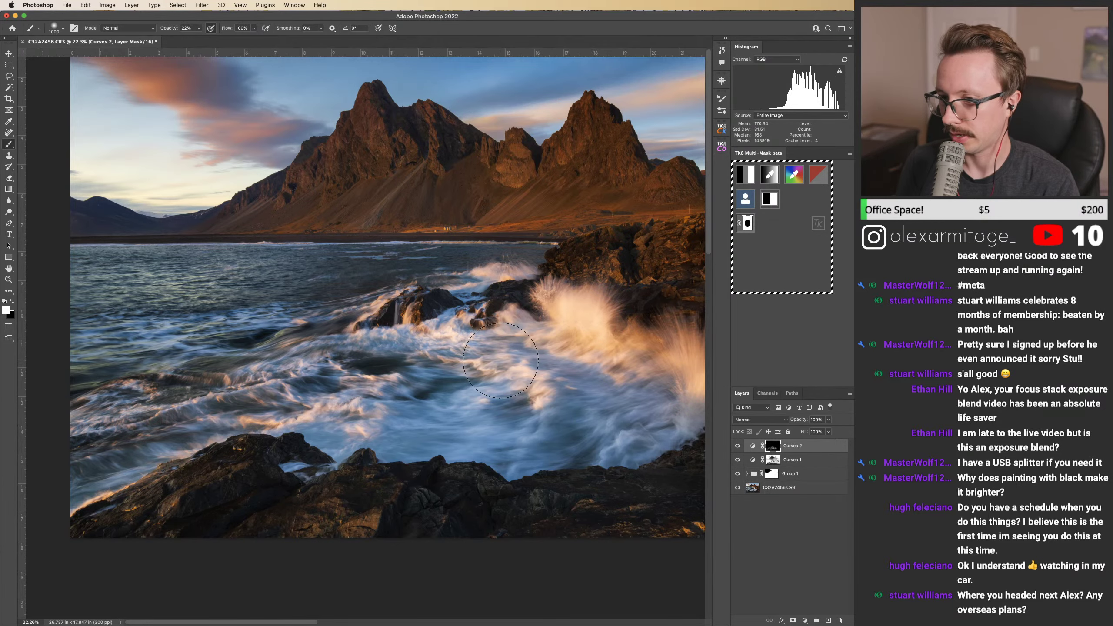
left_click_drag(510, 414, 443, 398)
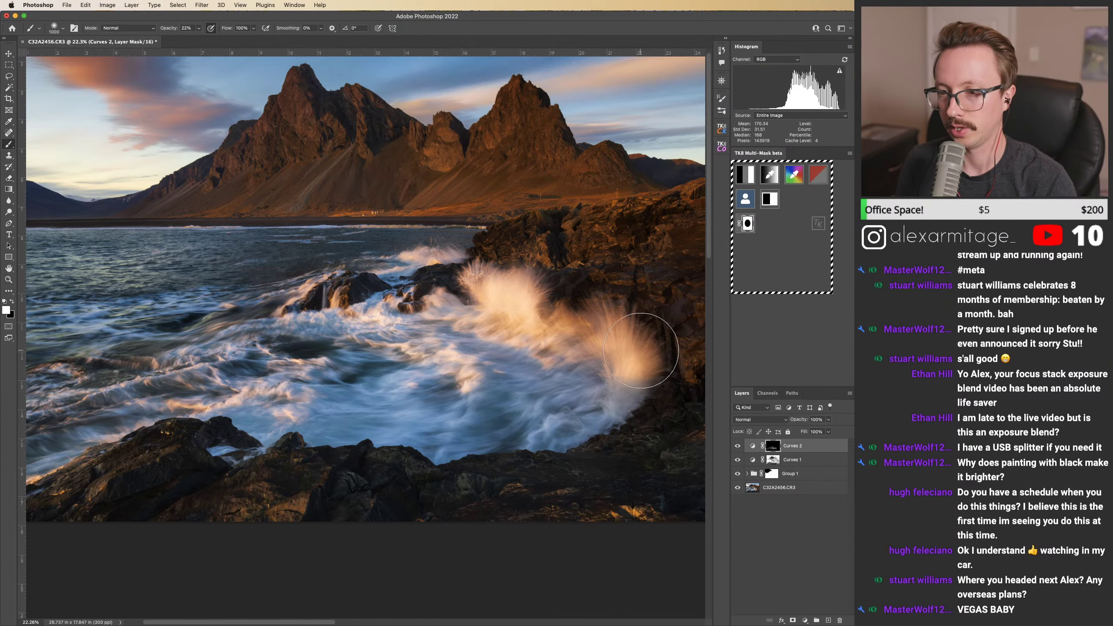
scroll(499, 372, "right", 2)
scroll(499, 372, "down", 1)
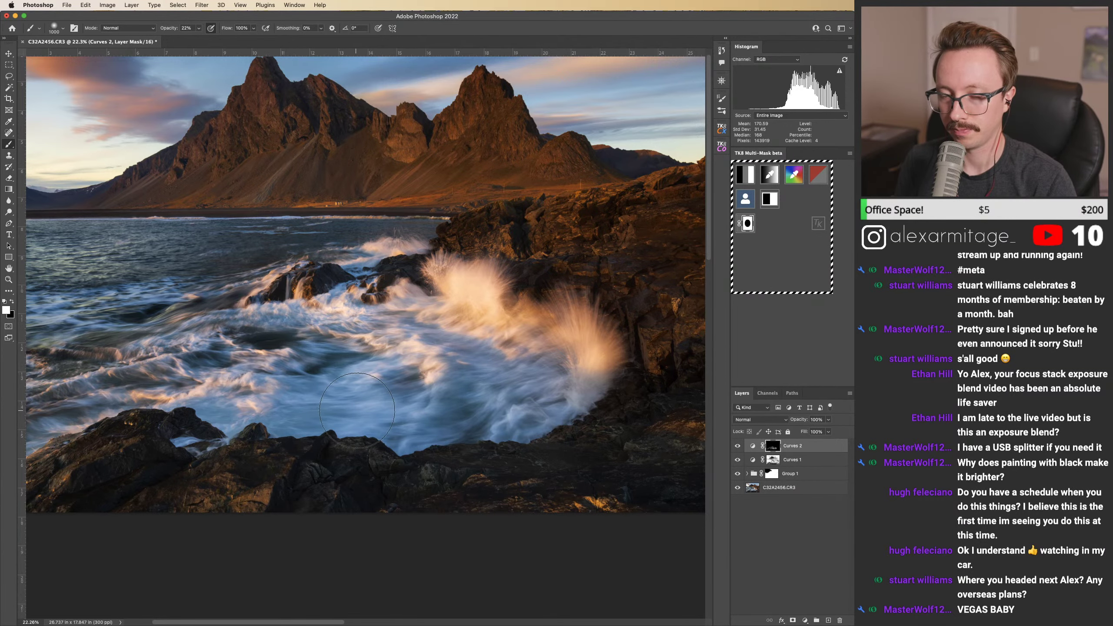
mouse_move(364, 400)
left_mouse_down()
mouse_move(257, 415)
mouse_move(381, 383)
left_mouse_up()
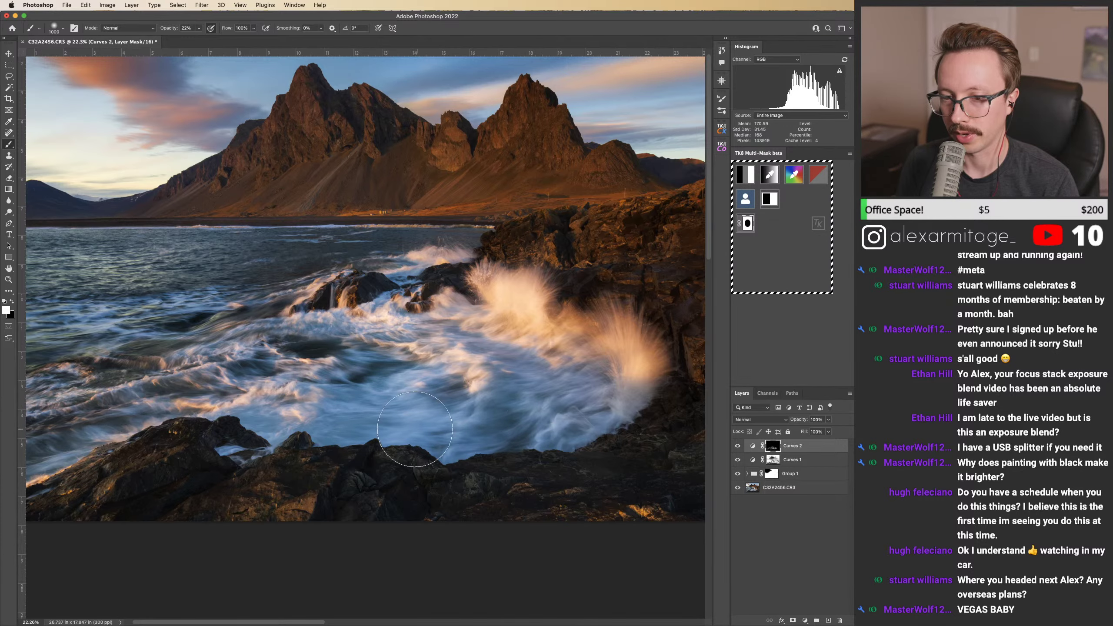
left_click_drag(282, 430, 357, 440)
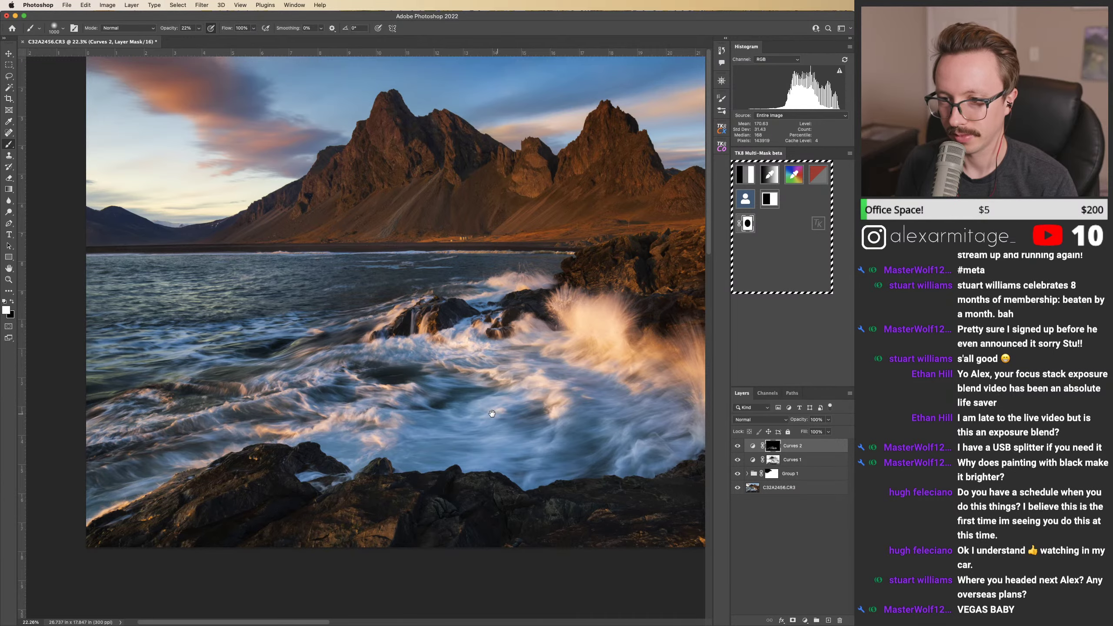
left_click_drag(492, 413, 463, 394)
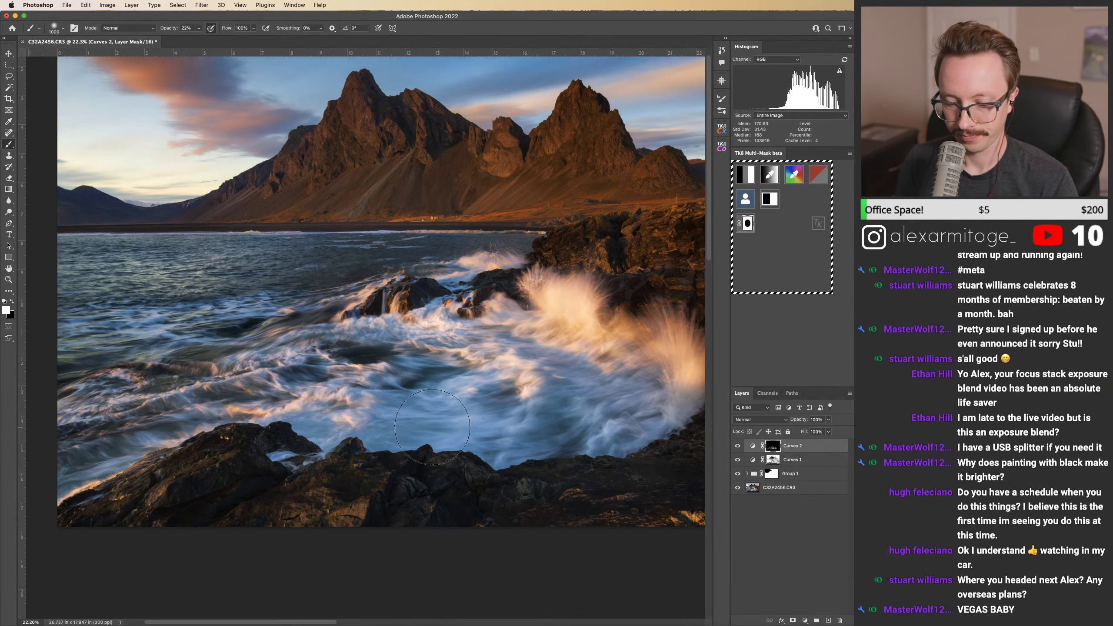
key("bracketright")
key("bracketright")
key("bracketright")
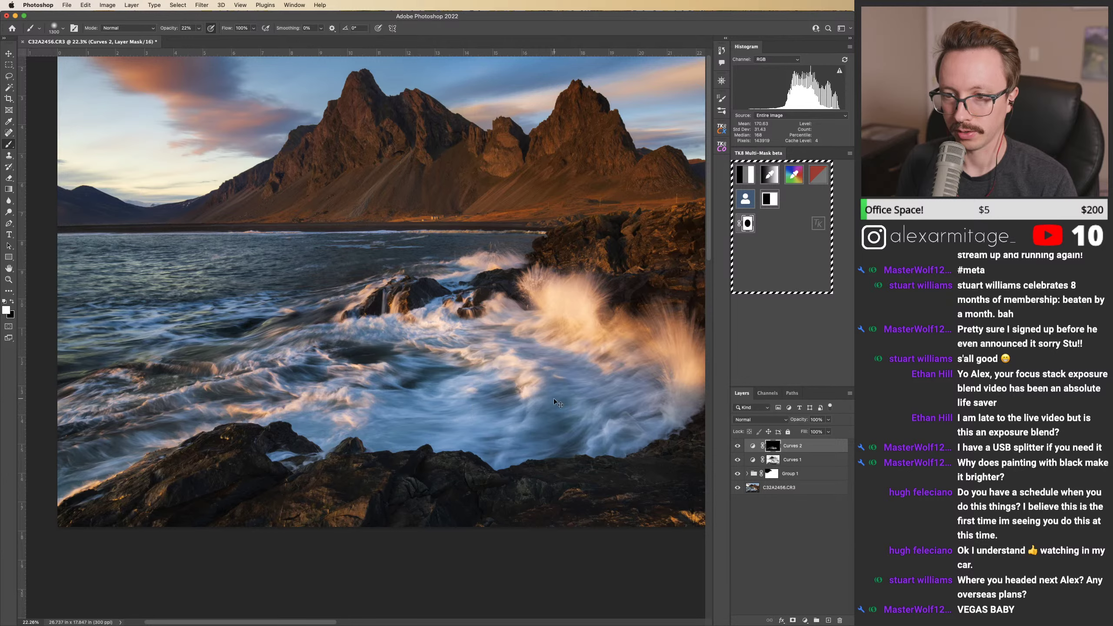
Step: Compare the photo with the Curves 2 layer repeatedly hidden and shown
key("super+comma")
key("super+comma")
key("super+comma")
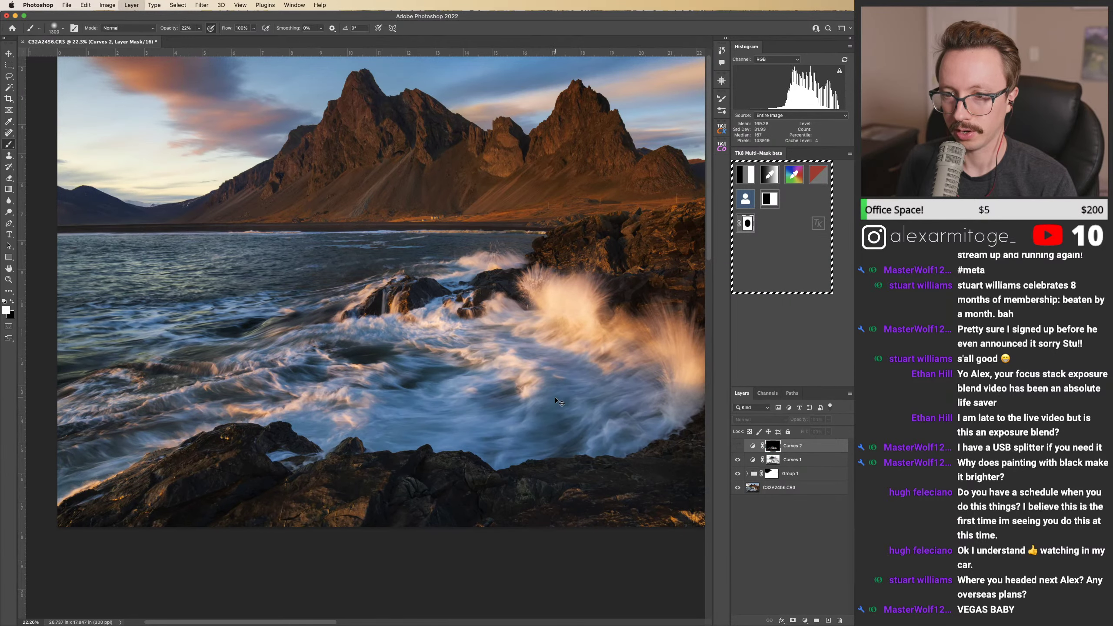
key("super+comma")
key("super+comma")
key("super+comma")
key("super+comma")
key("super+comma")
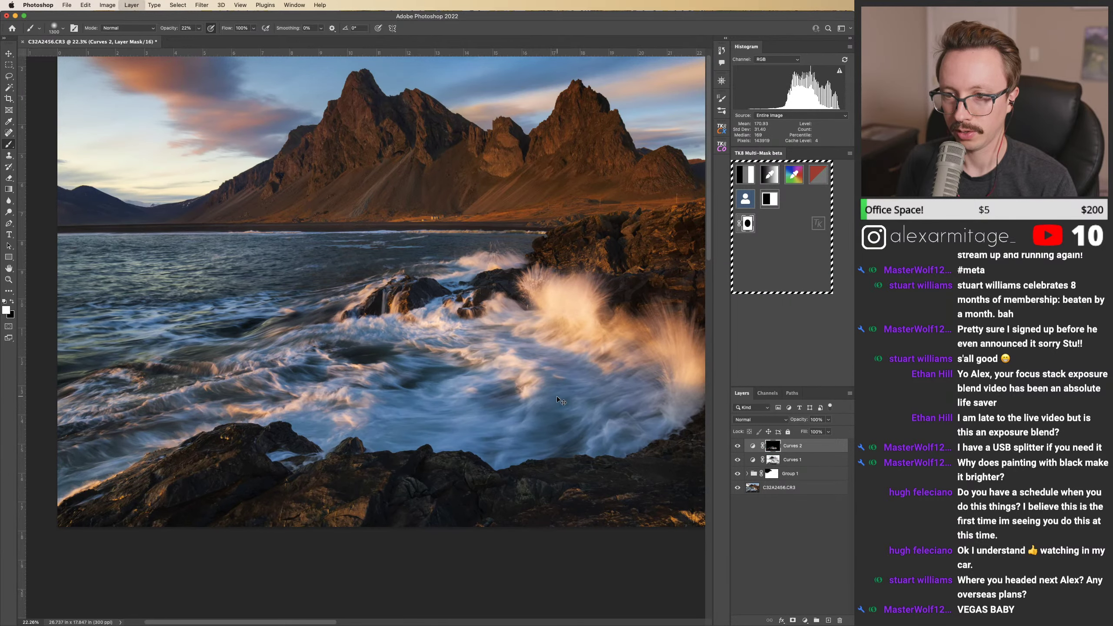
key("super+comma")
key("super+comma")
key("super+comma")
key("super+comma")
key("super+comma")
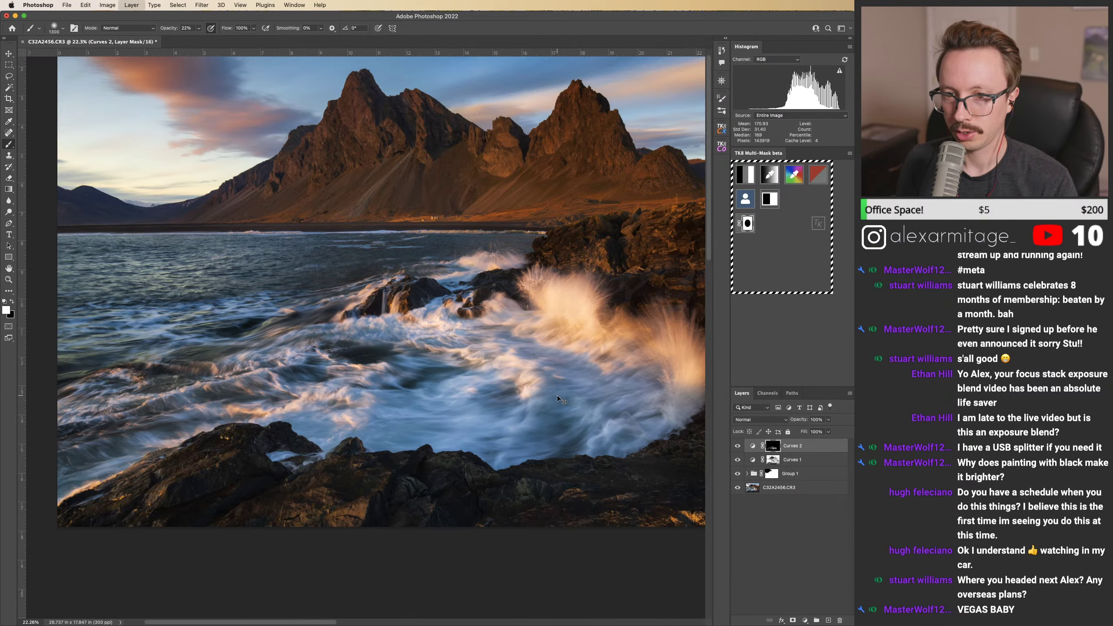
Step: Check the Curves 2 layer's effect by hiding and showing it, both close up and with the whole photo in view
key("super+comma")
key("super+comma")
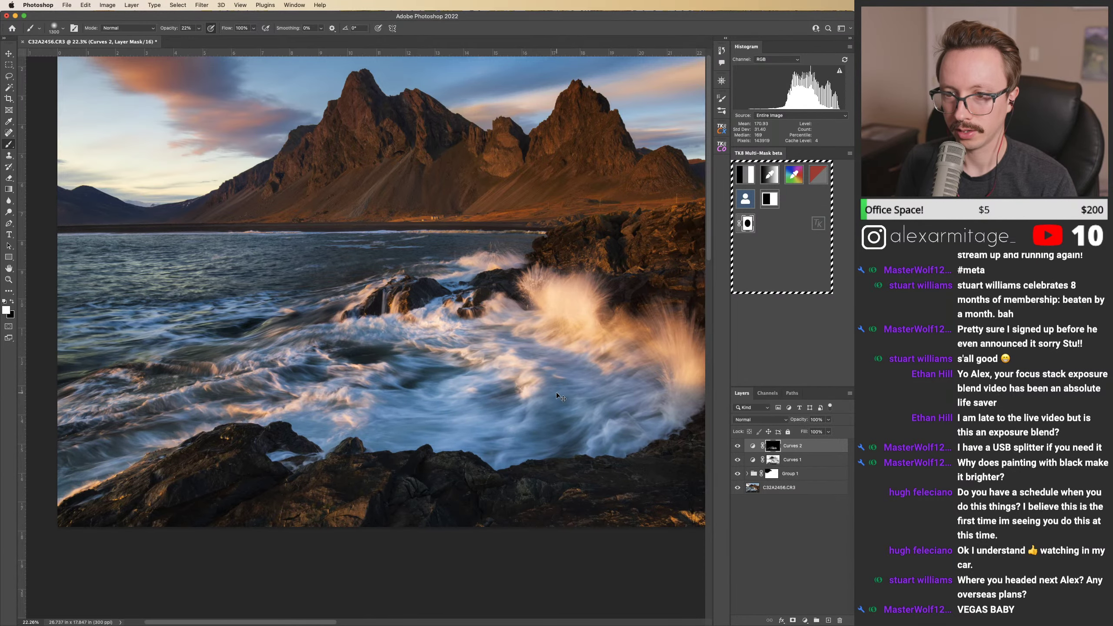
left_click_drag(497, 347, 505, 389)
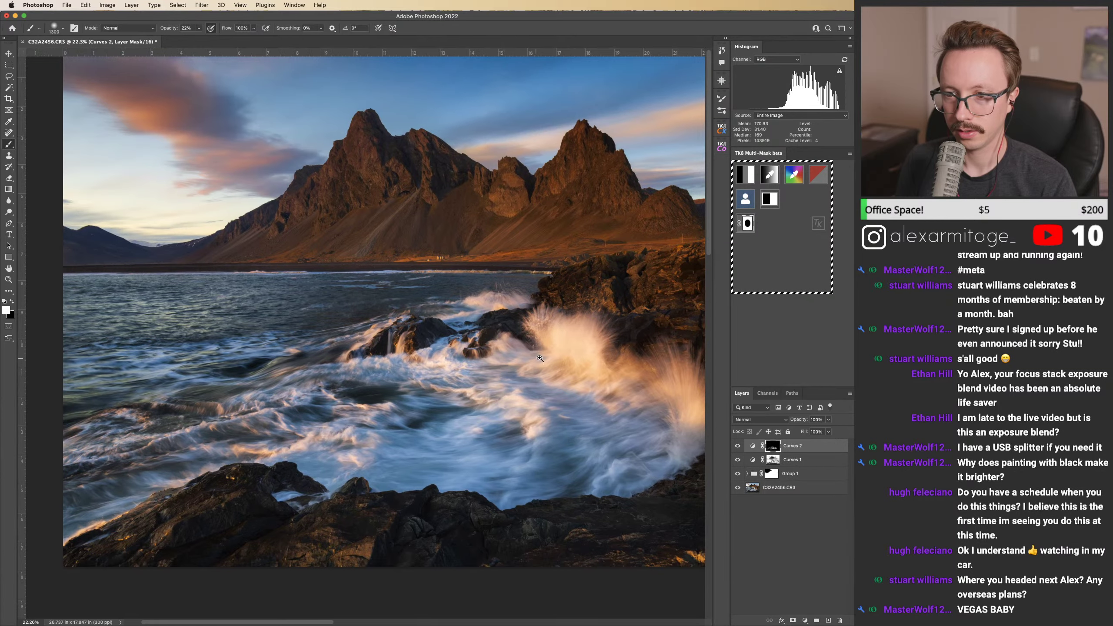
key("z")
scroll(534, 358, "down", 5)
scroll(548, 356, "right", 5)
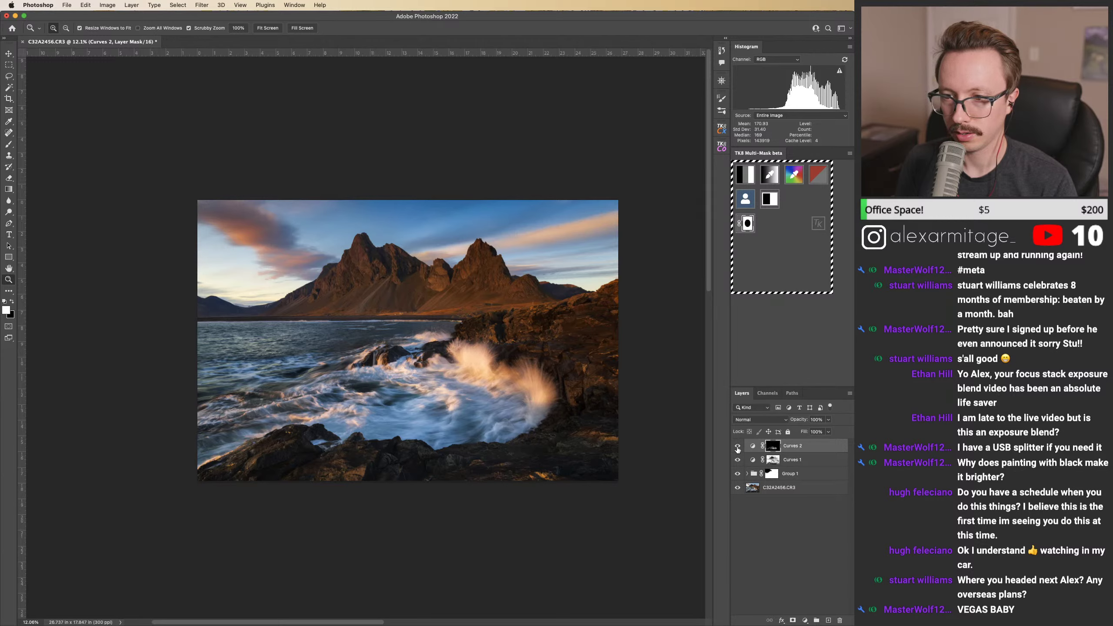
left_click_drag(443, 399, 467, 409)
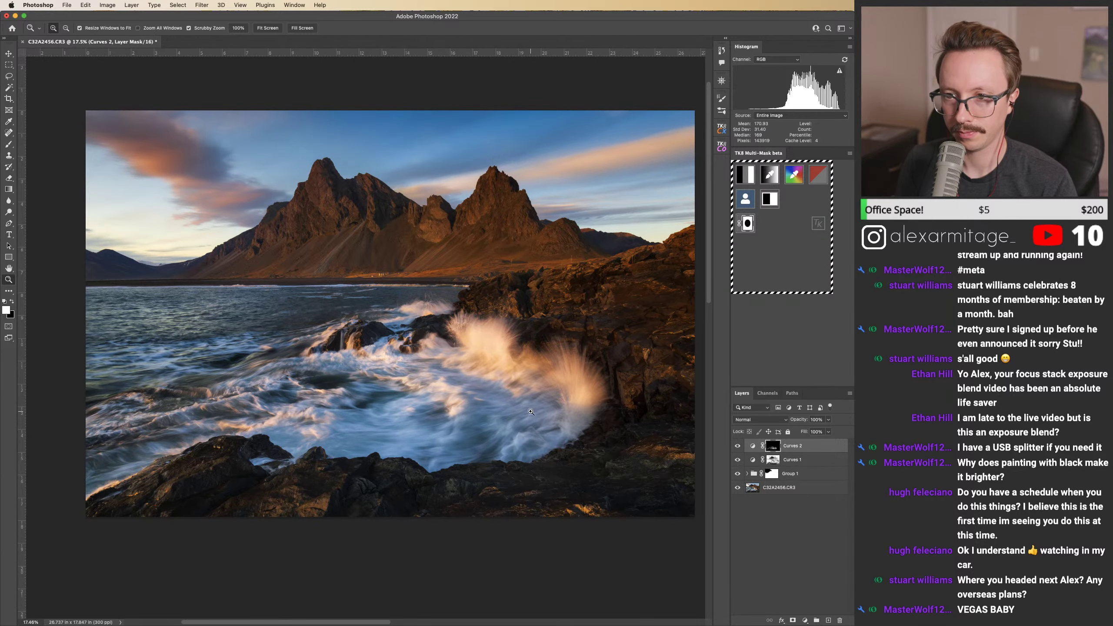
left_click(737, 447)
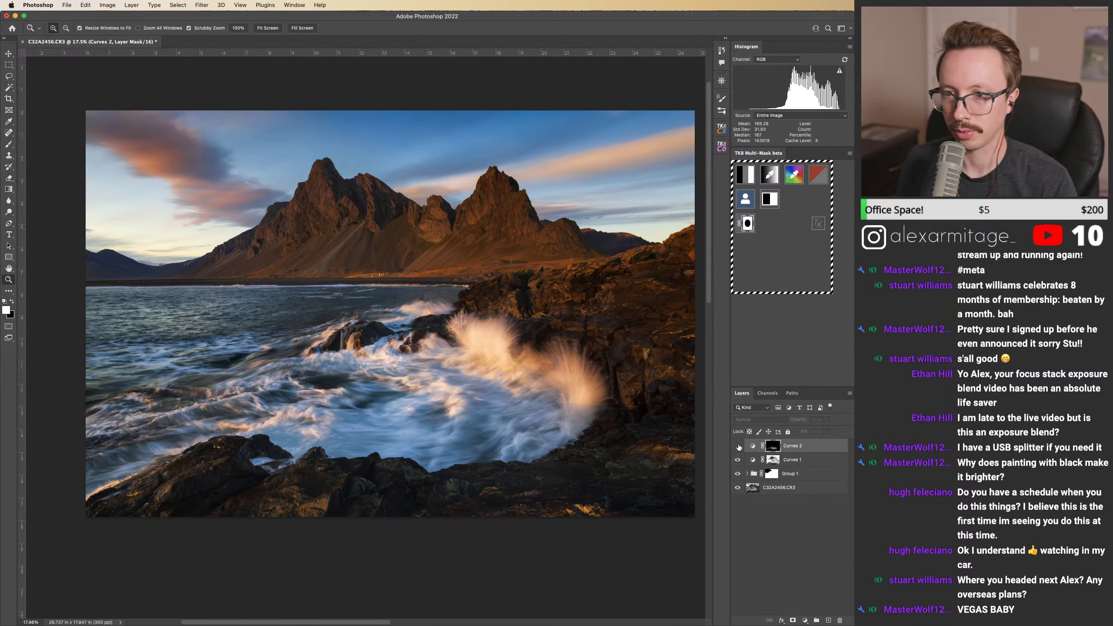
left_click(737, 447)
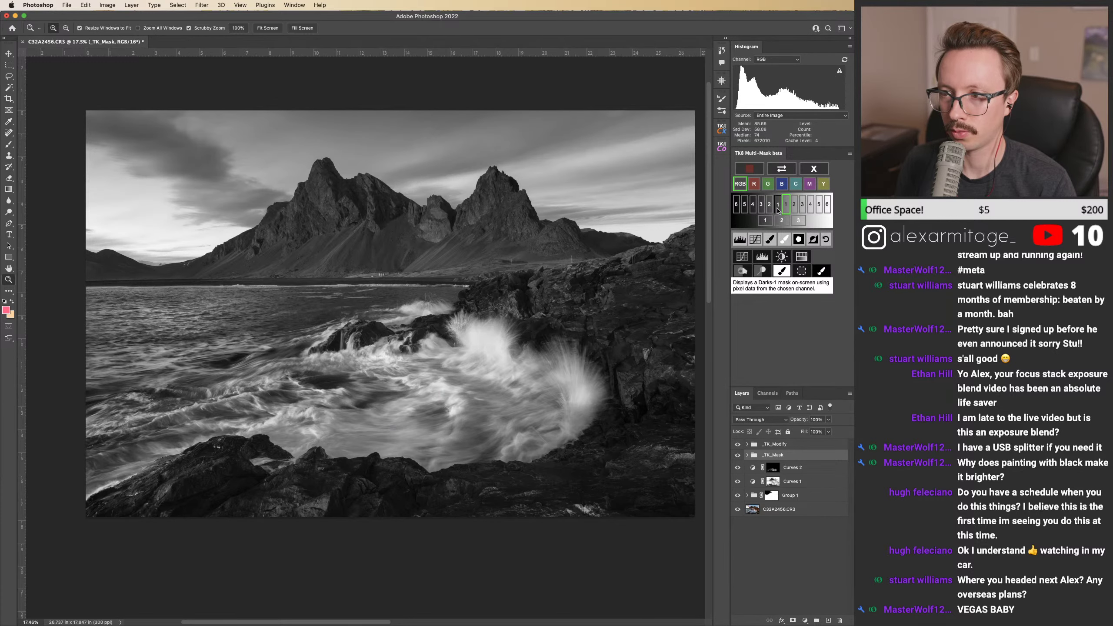
Step: Generate a Darks-1 luminosity mask of the photo and load it as a selection for painting on the Curves 2 mask
left_click(774, 212)
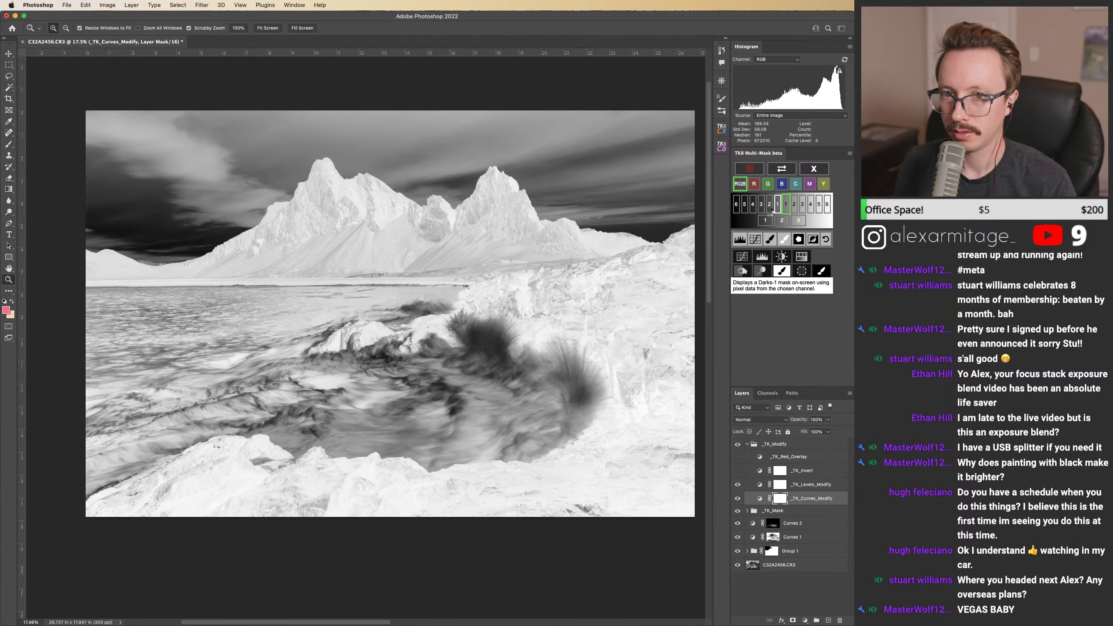
left_click(794, 212)
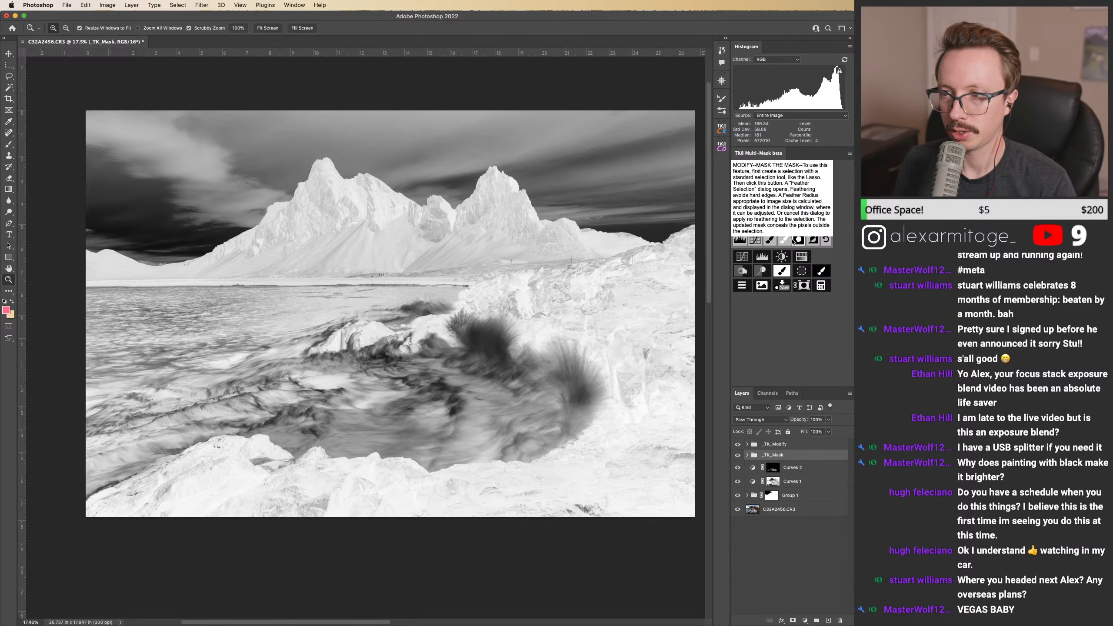
left_click(781, 282)
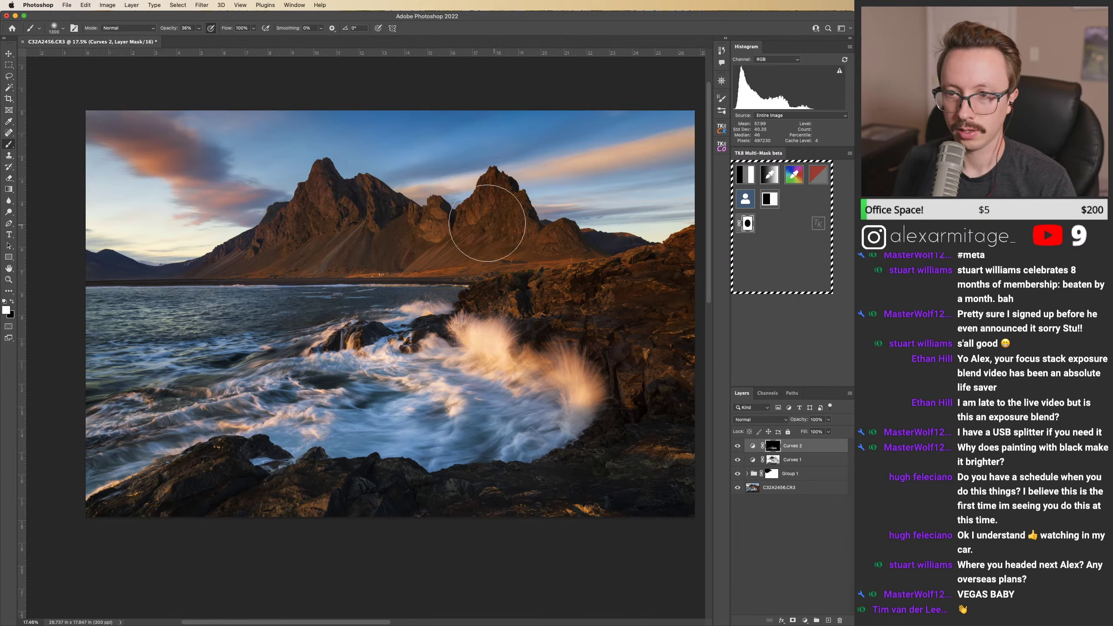
Step: Paint white on the Curves 2 mask across the mountains through the darks selection with a 2200 brush
key("bracketright")
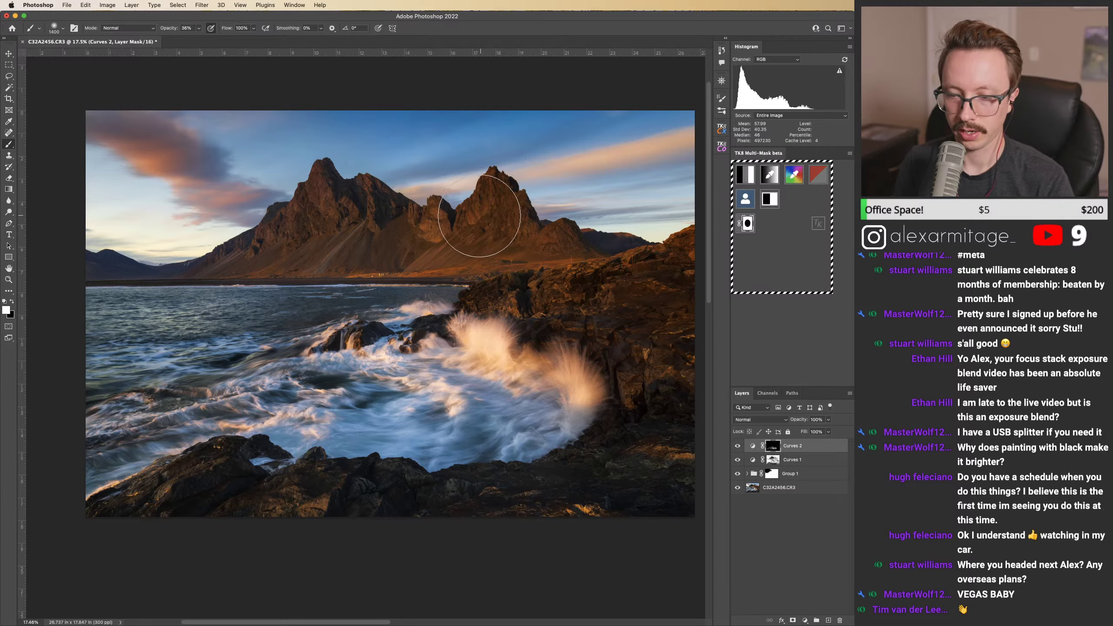
key("bracketright")
key("bracketright")
key("bracketright")
key("bracketright")
key("bracketright")
key("bracketright")
key("bracketright")
key("bracketright")
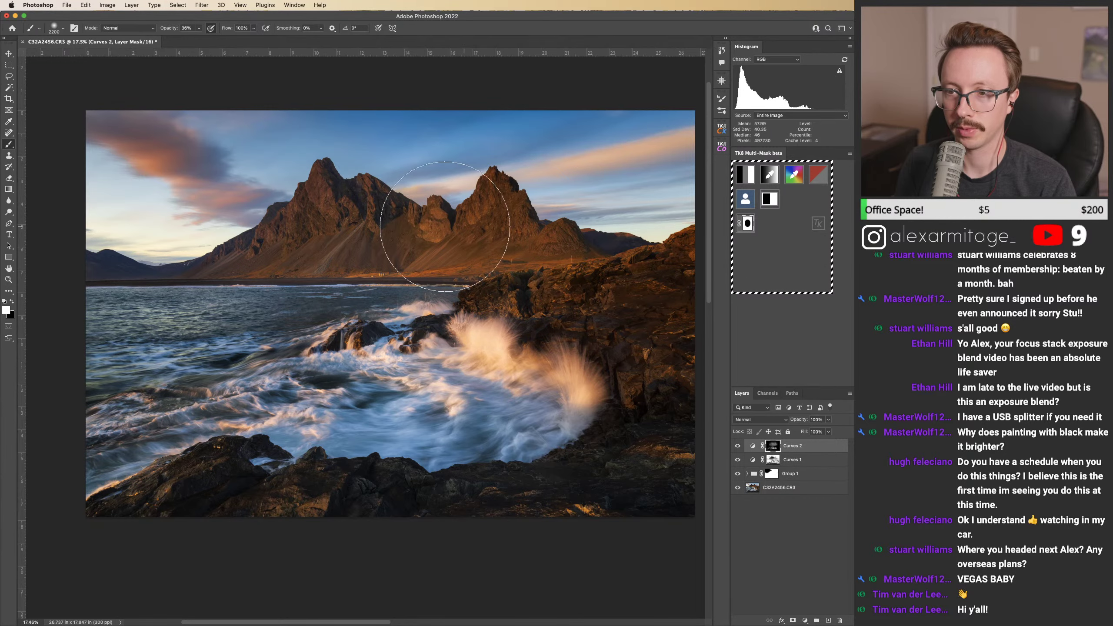
mouse_move(445, 227)
left_mouse_down()
mouse_move(578, 228)
mouse_move(579, 216)
left_mouse_up()
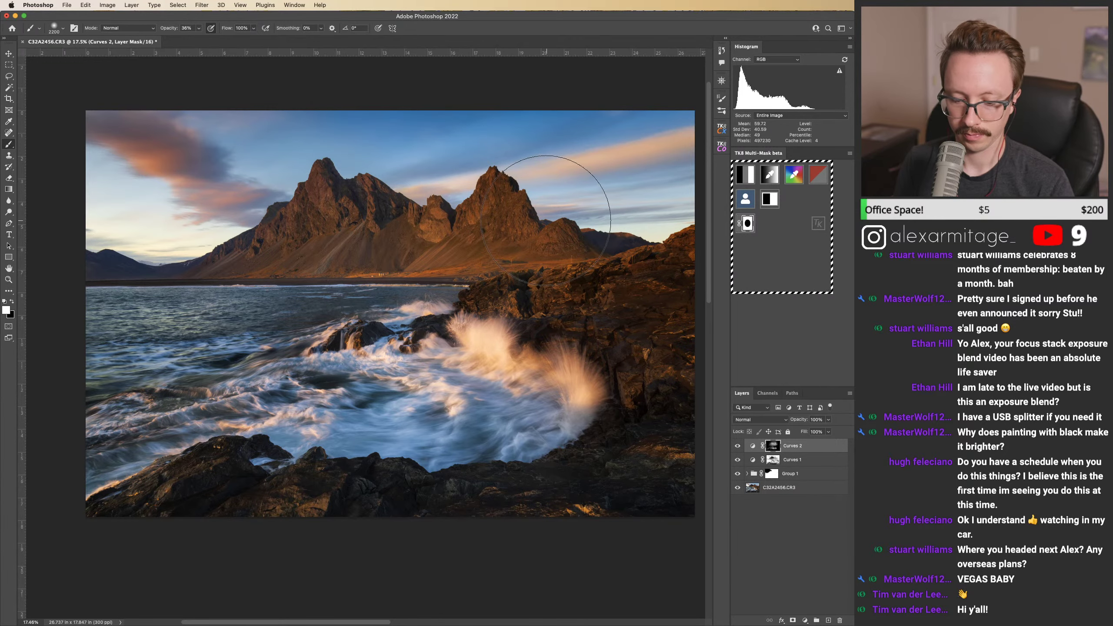
Step: Add more white on the Curves 2 mask over the mountains with the brush reduced to 700, and compare the layer hidden and shown
key("bracketleft")
key("bracketleft")
key("bracketleft")
key("bracketleft")
key("bracketleft")
key("bracketleft")
key("bracketleft")
key("bracketleft")
key("bracketleft")
key("bracketleft")
key("bracketleft")
key("bracketleft")
key("bracketleft")
key("bracketleft")
key("bracketleft")
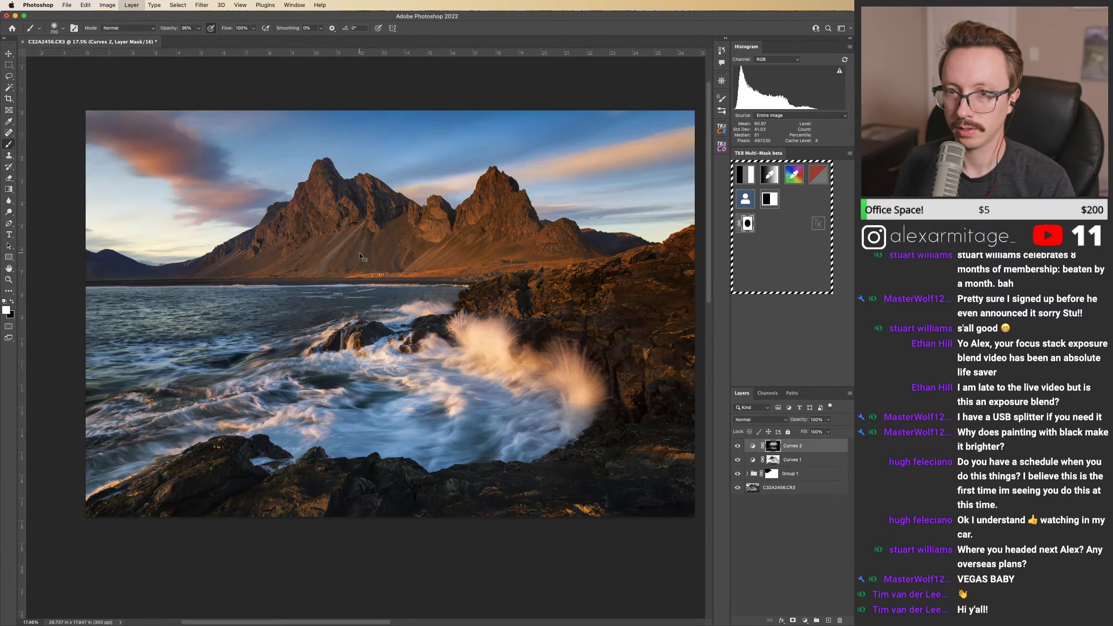
key("super+comma")
key("super+comma")
key("super+comma")
key("super+comma")
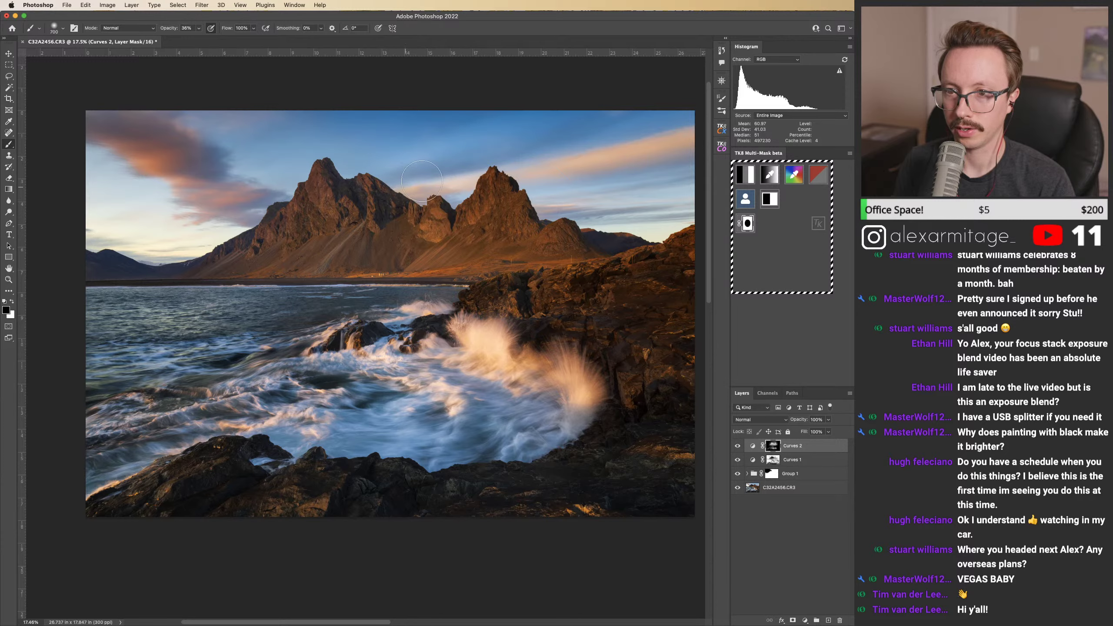
Step: Touch up the mountains' lower slopes in white on the Curves 2 mask with the 700 brush, and inspect the peaks up close
key("x")
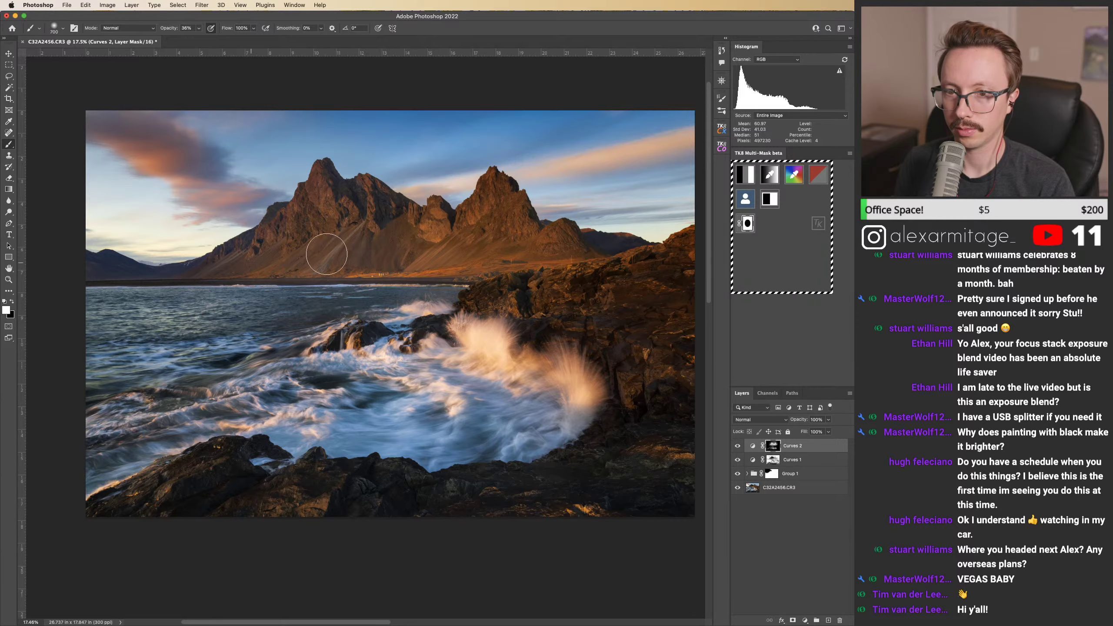
left_click(505, 260)
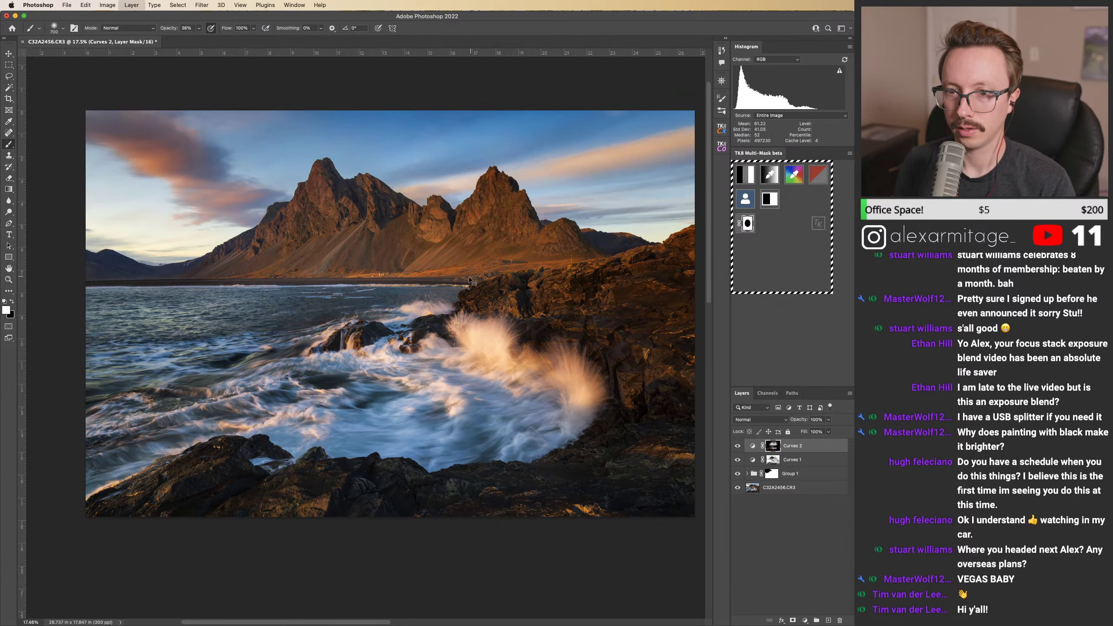
left_click_drag(474, 292, 378, 303)
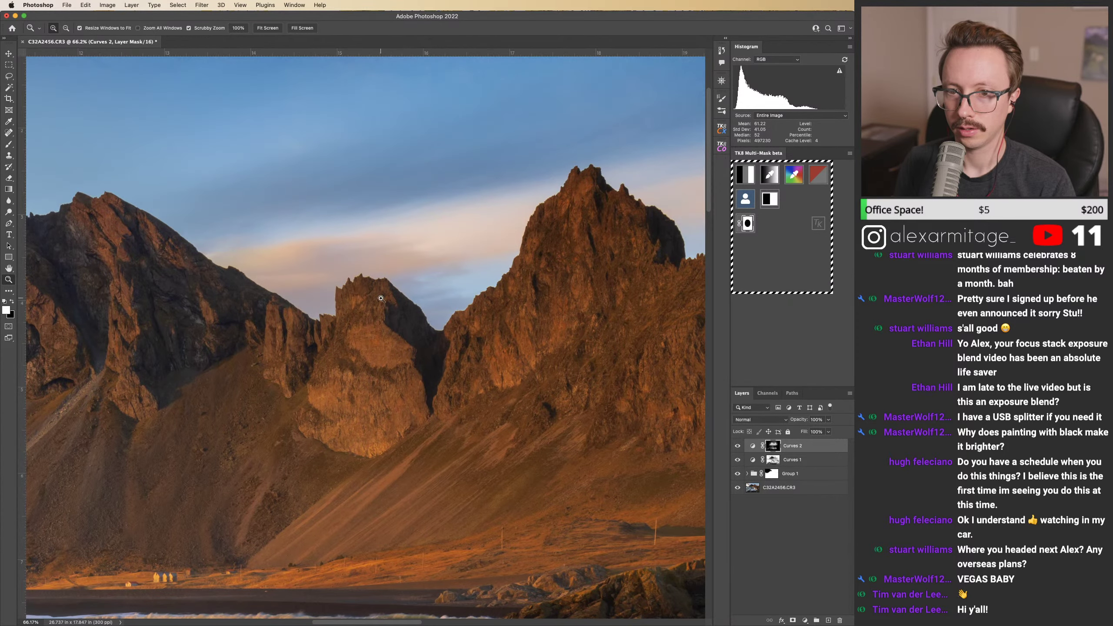
left_click_drag(380, 302, 403, 248)
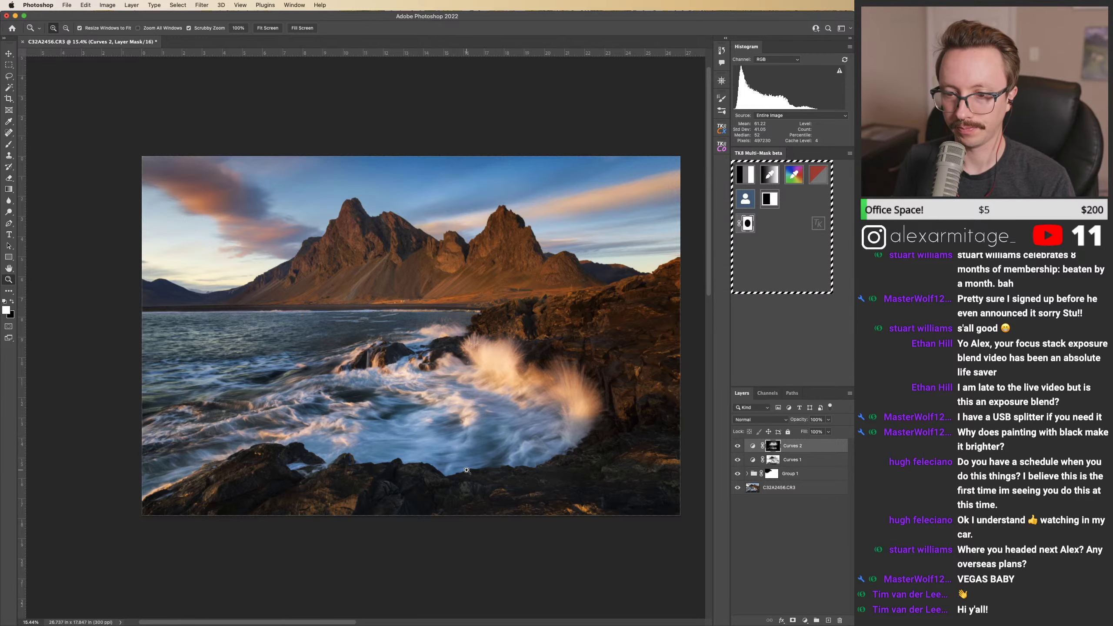
left_click_drag(467, 470, 505, 472)
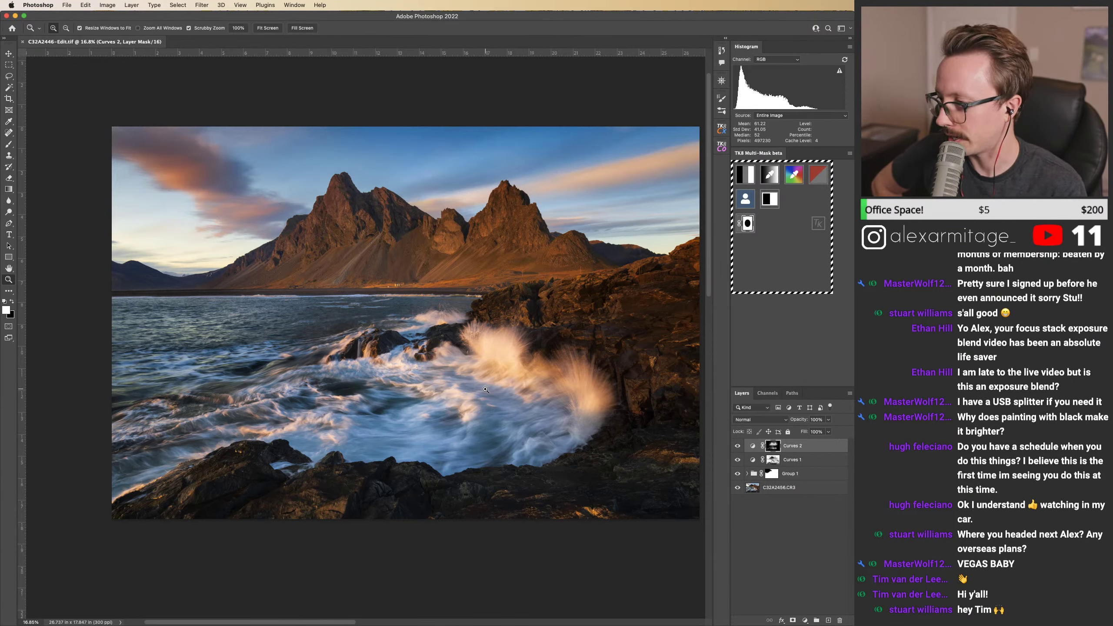
Step: Switch to Lightroom Classic and apply the Medium Contrast point curve to C32A2446-Edit.tif
key("super+Tab")
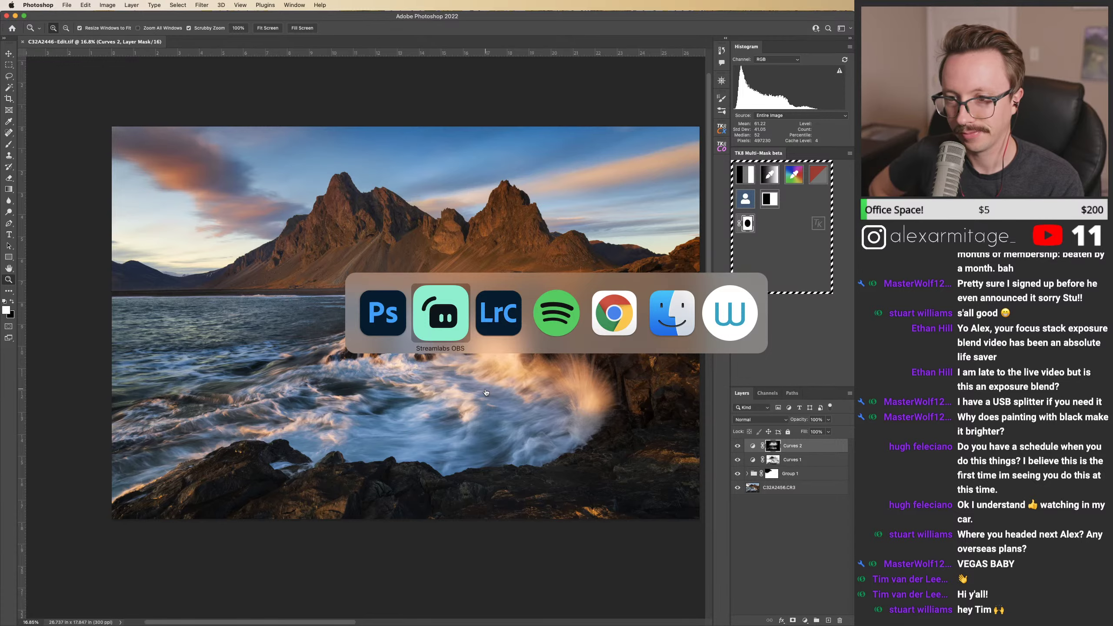
key("super+Tab")
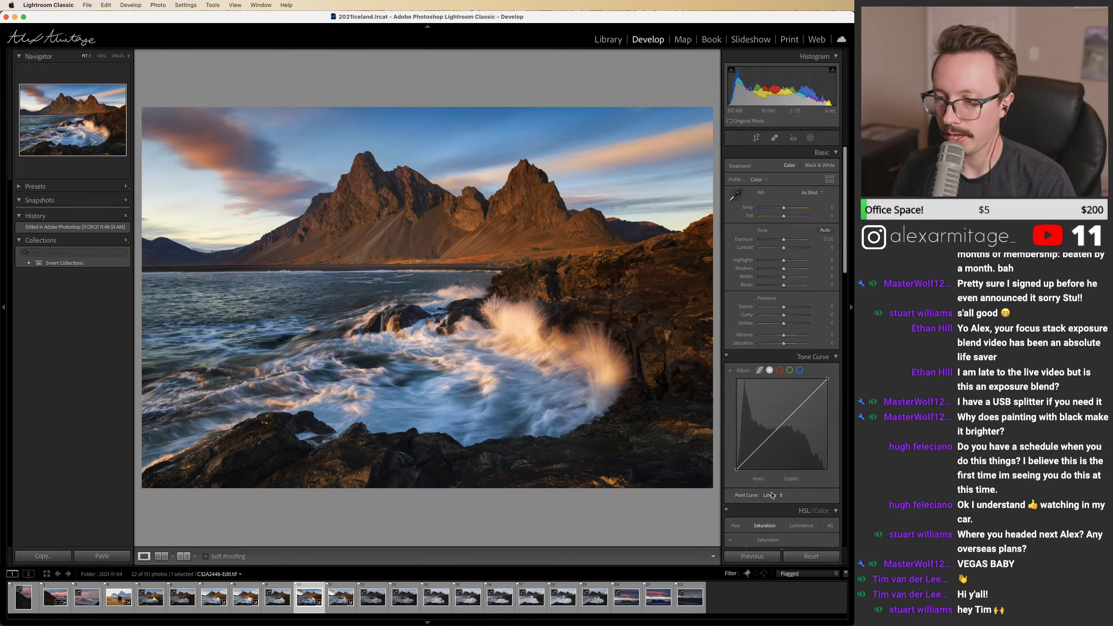
left_click(772, 494)
left_click(777, 505)
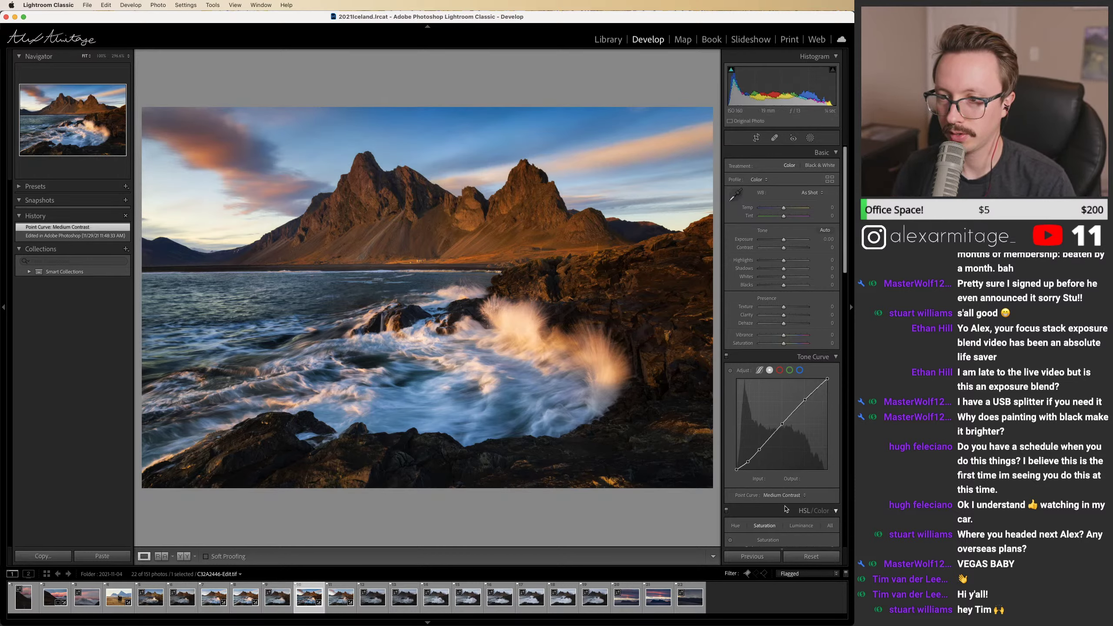
Step: Raise the photo's Shadows to +21
left_click_drag(783, 268, 788, 272)
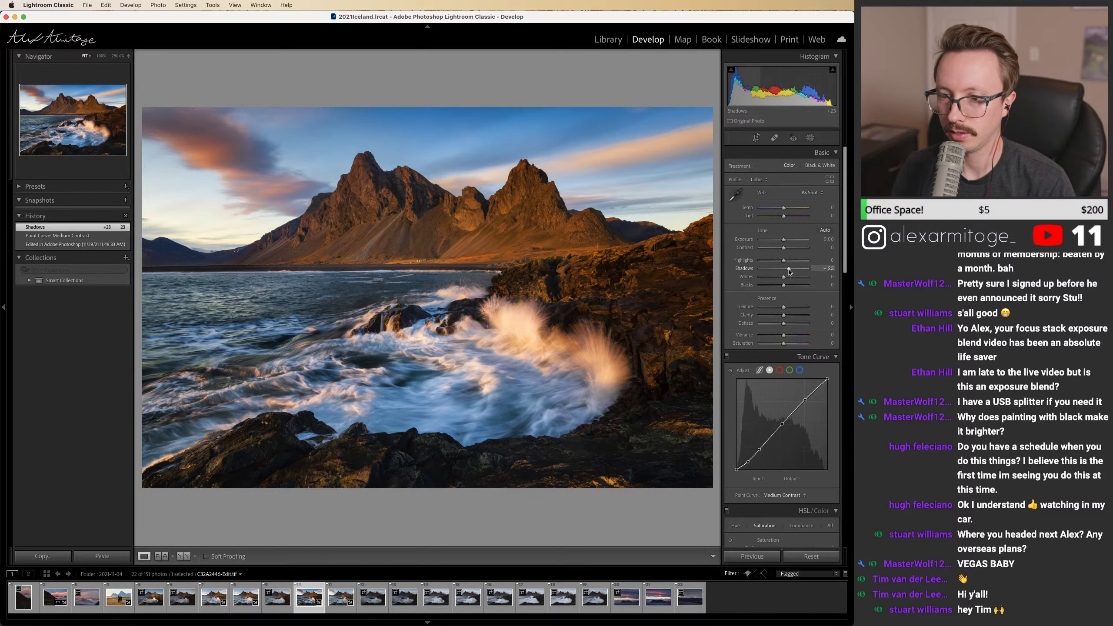
double_click(788, 269)
left_click_drag(788, 272, 790, 272)
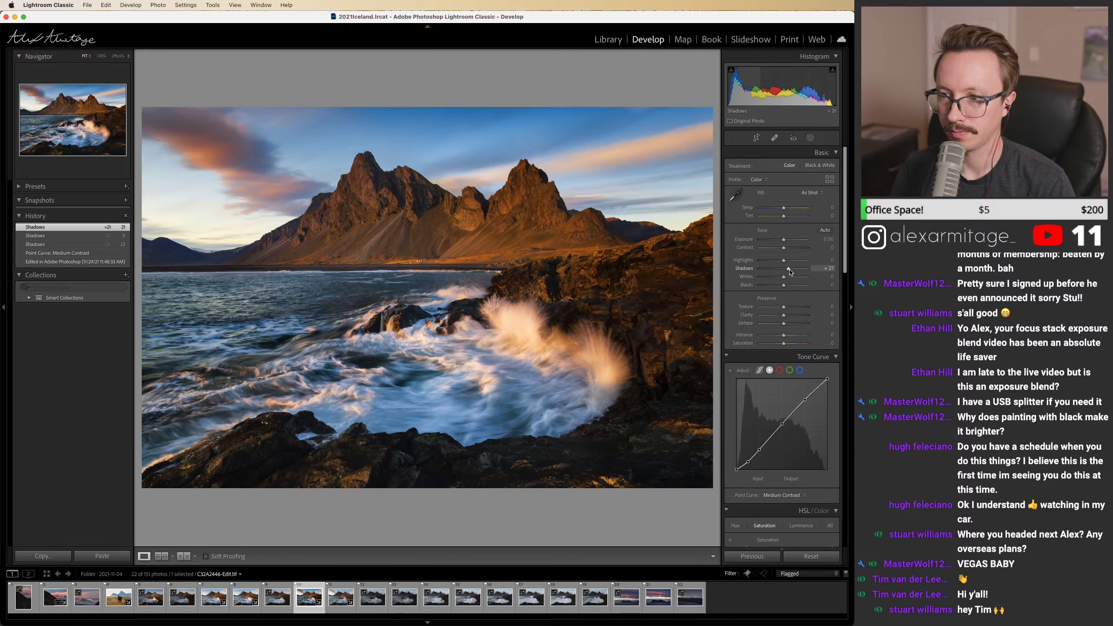
Step: Set Dehaze to +11, and try pulling the Highlights down before resetting them to 0
left_click_drag(784, 325, 787, 326)
double_click(788, 326)
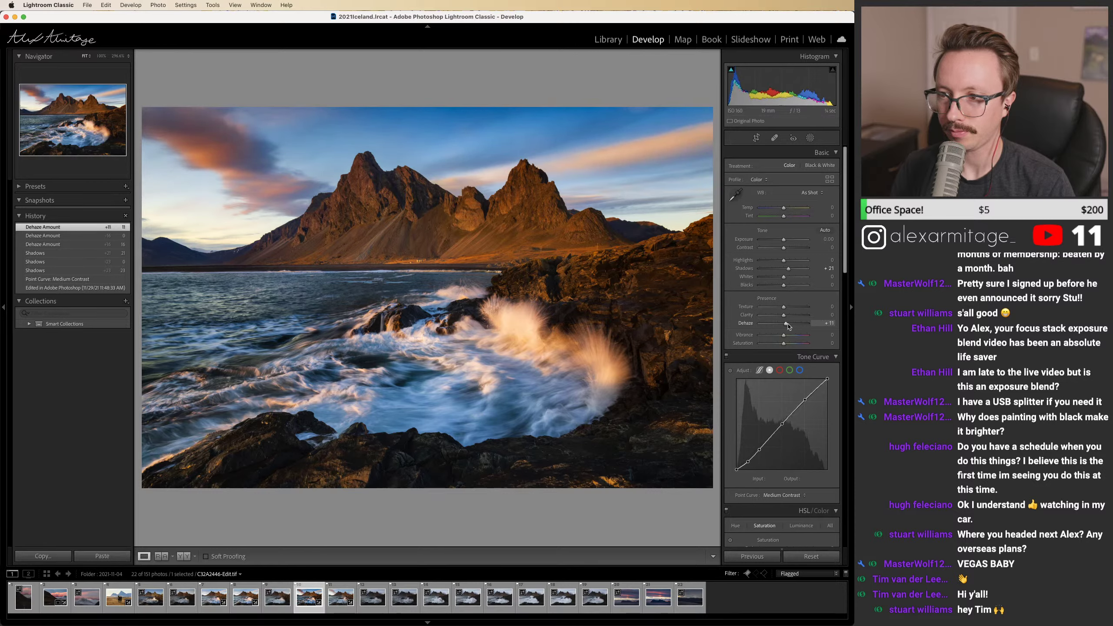
left_click_drag(778, 262, 773, 262)
double_click(772, 260)
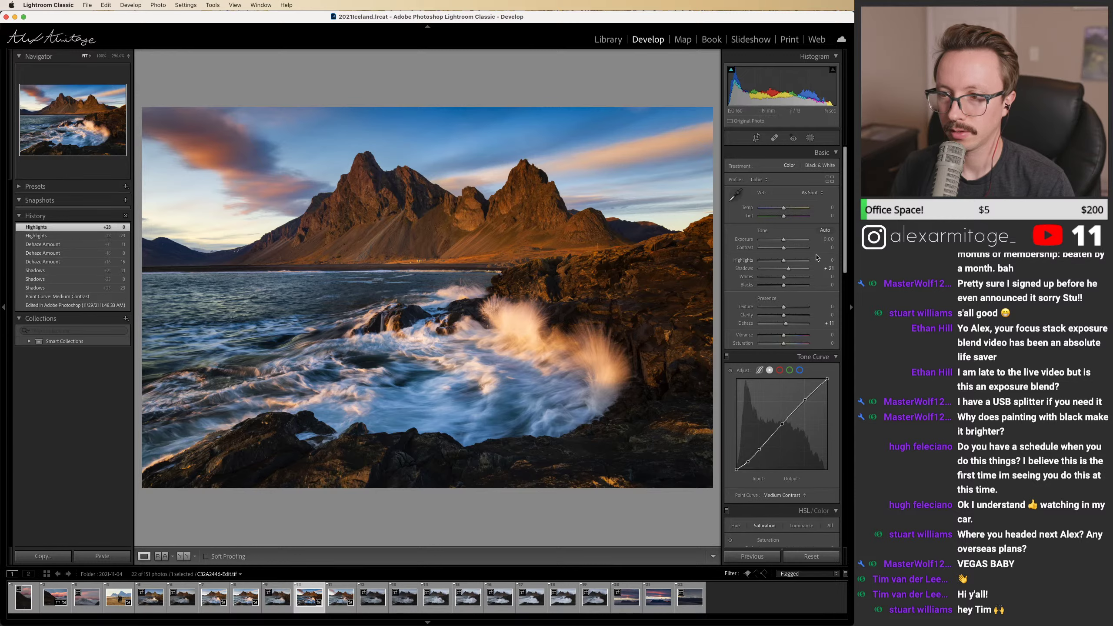
Step: Reduce the Blue saturation to -22
scroll(789, 296, "down", 10)
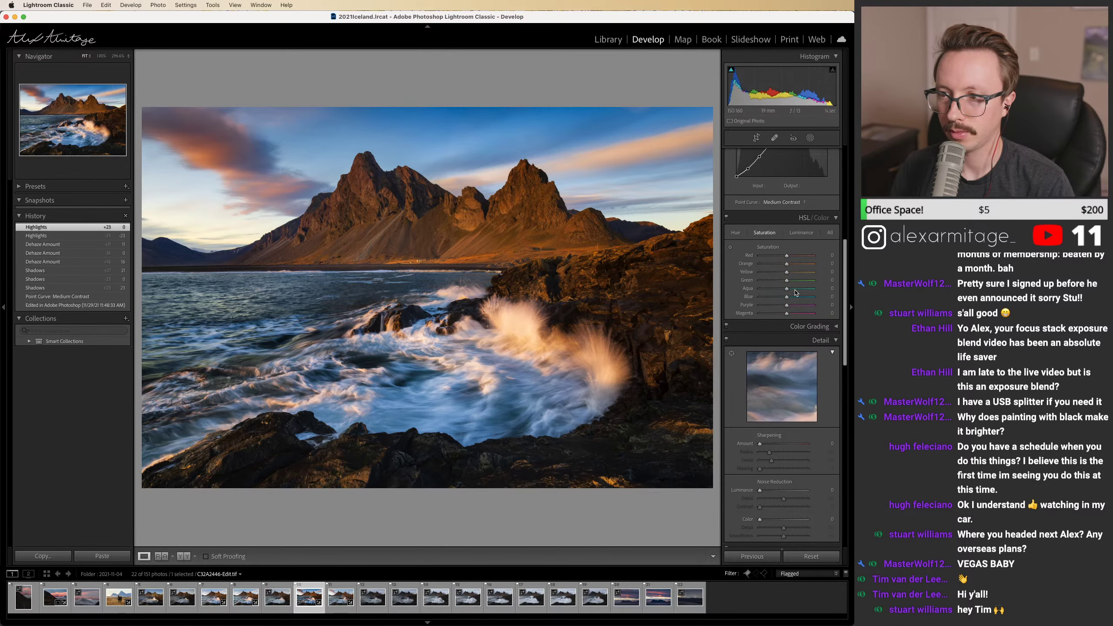
left_click_drag(787, 297, 784, 300)
double_click(785, 301)
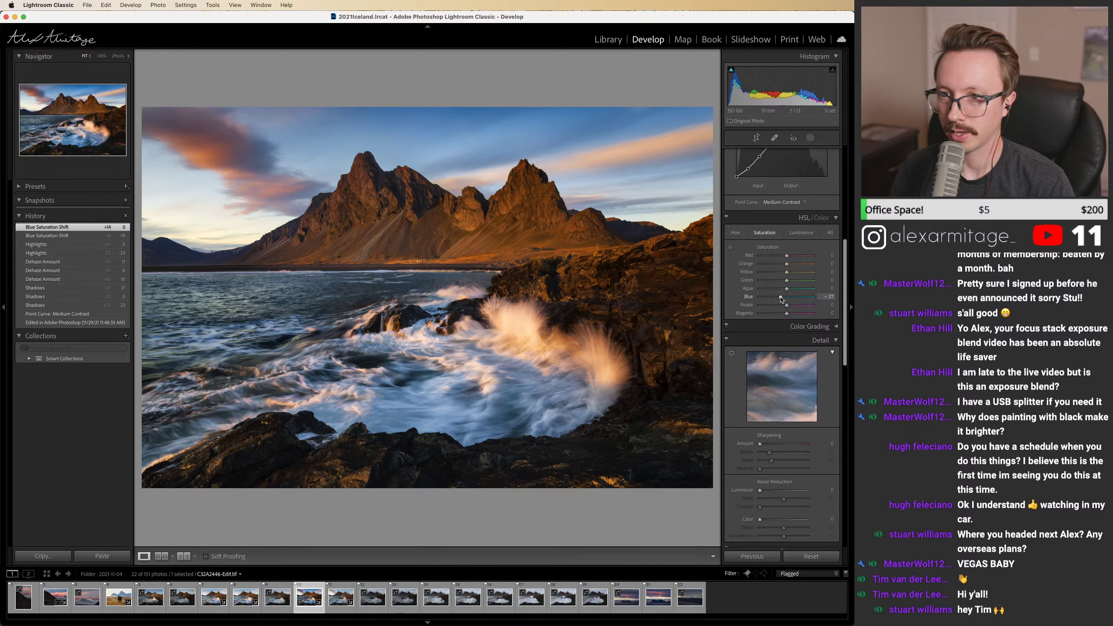
left_click_drag(780, 299, 780, 298)
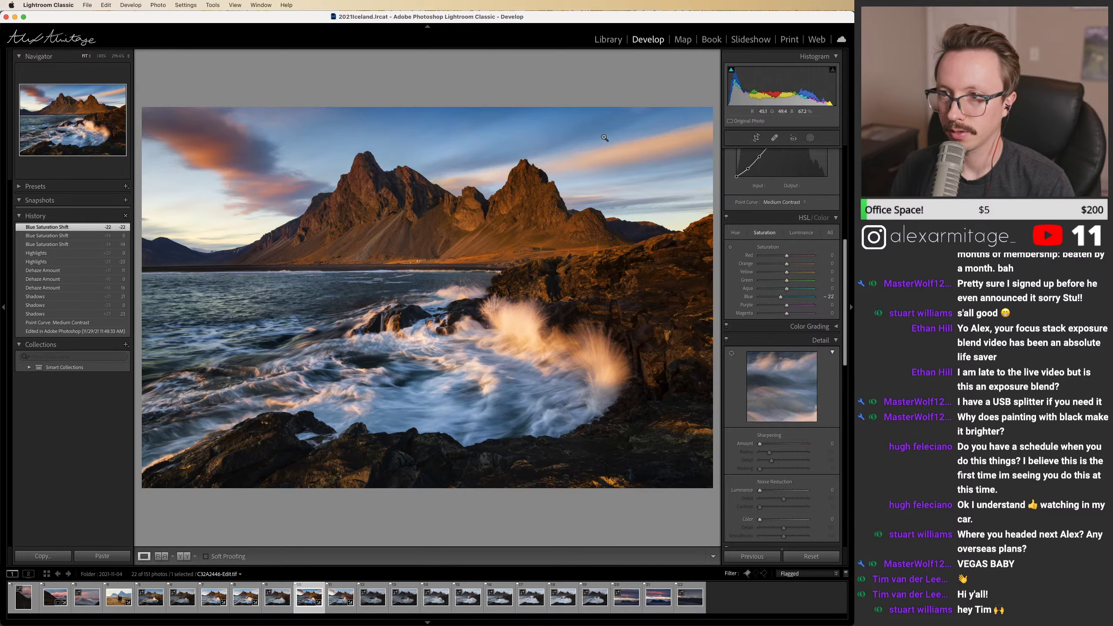
Step: Sharpen the photo with an amount of 64 and masking of 20, comparing the detail settings off and on at full size
left_click(773, 444)
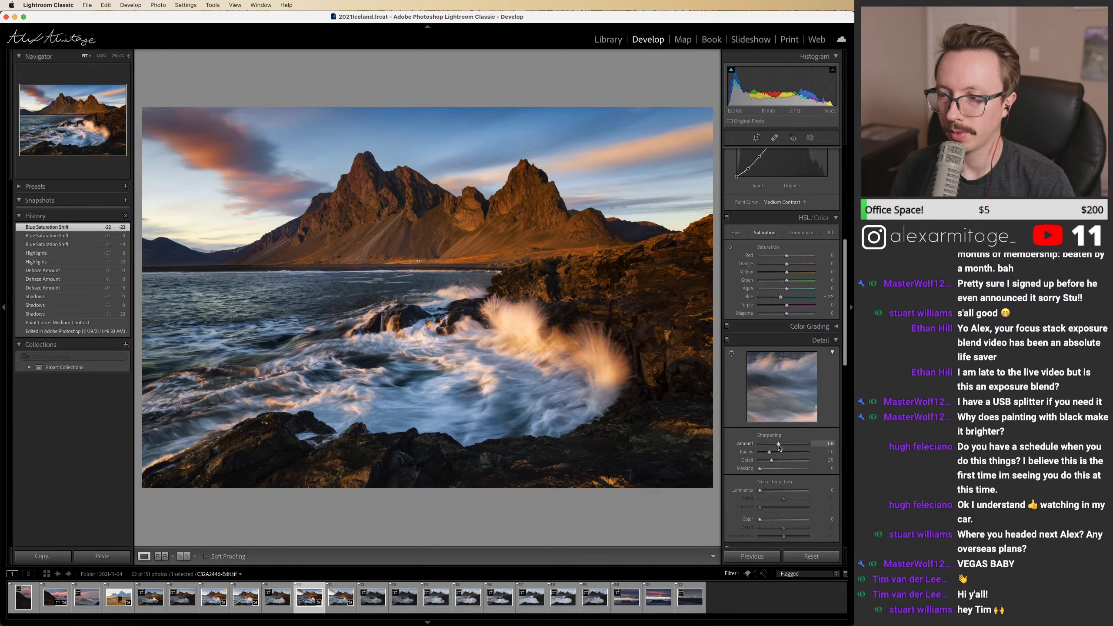
left_click_drag(780, 446, 766, 472)
key("z")
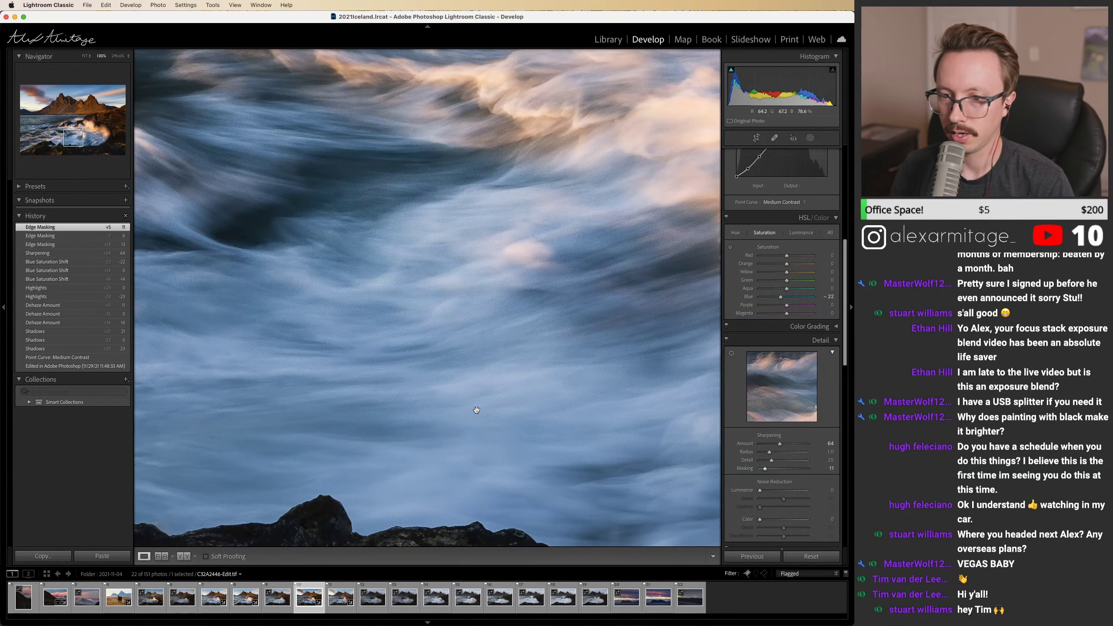
left_click(726, 340)
left_click(726, 340)
left_click_drag(765, 473, 769, 472)
left_click(592, 356)
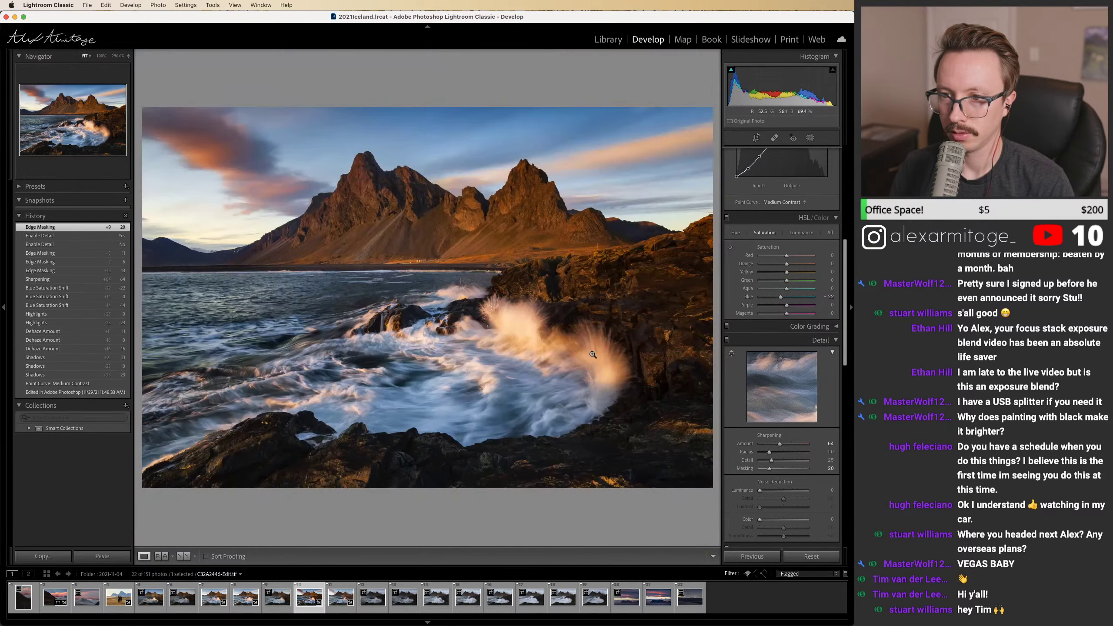
left_click(478, 293)
left_click(477, 294)
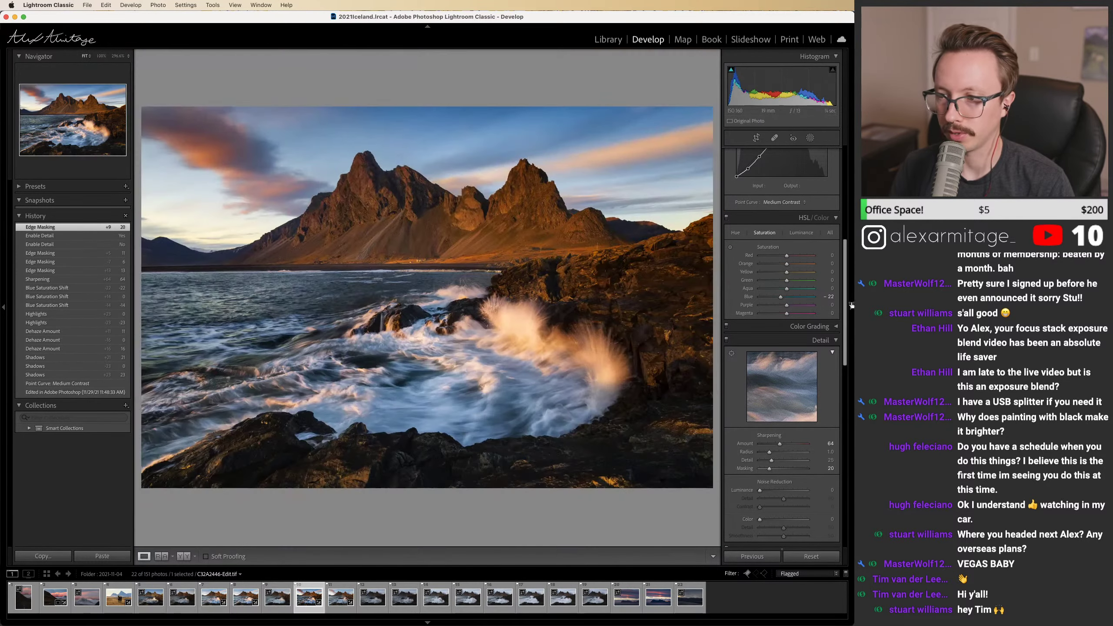
Step: Try negative Clarity values of -10 and -12 on the photo, resetting Clarity to 0 after each
left_click_drag(847, 280, 846, 198)
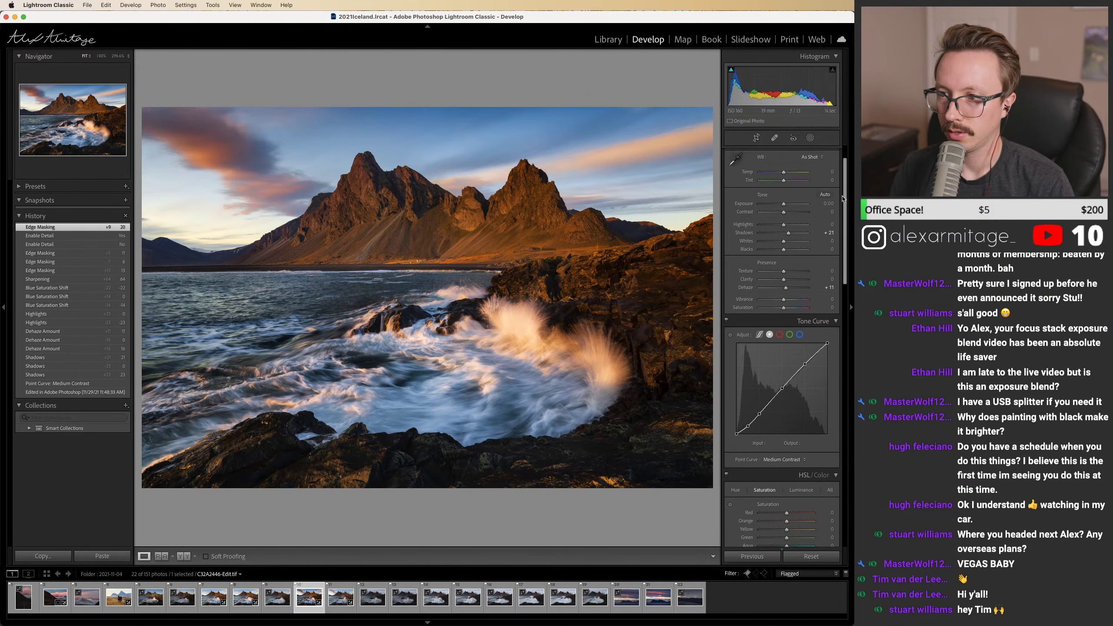
left_click_drag(779, 282, 782, 281)
double_click(777, 281)
double_click(782, 281)
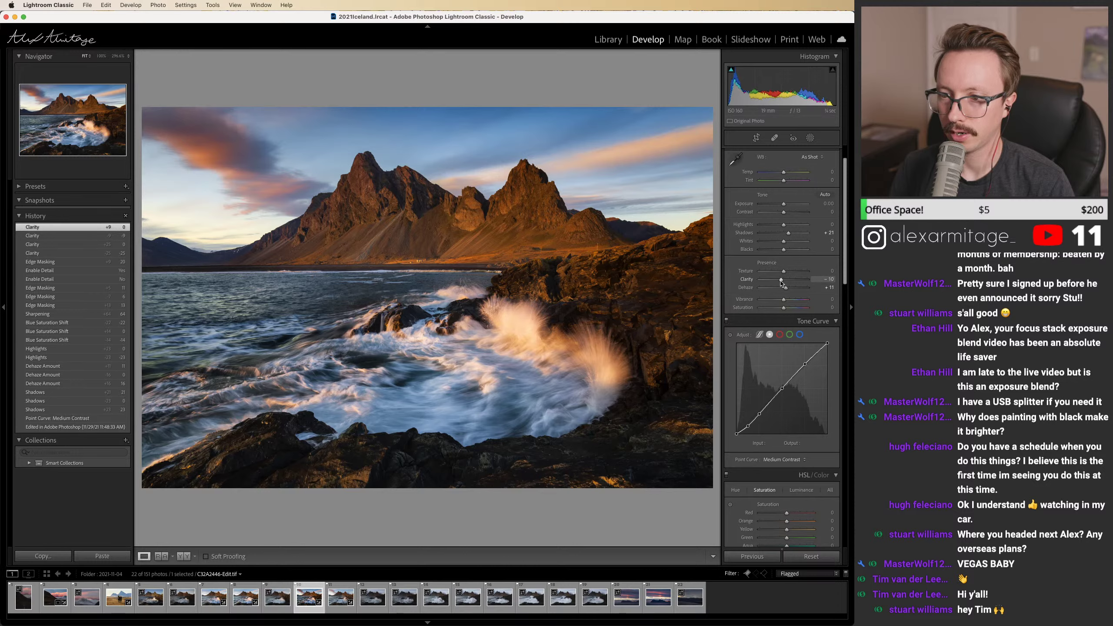
left_click_drag(781, 282, 781, 282)
double_click(782, 282)
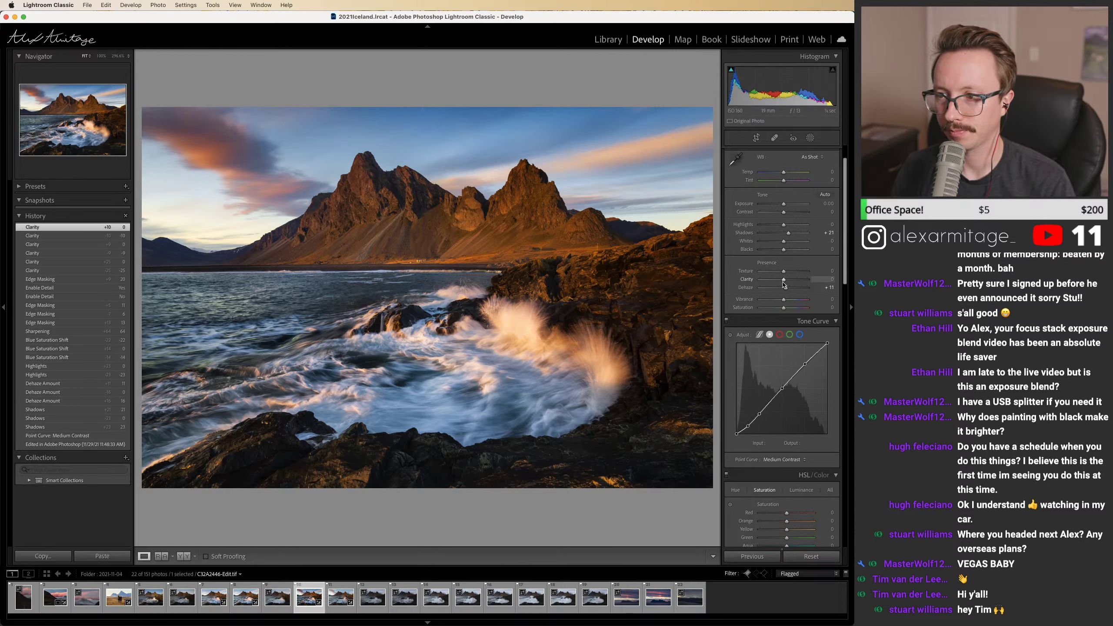
left_click_drag(783, 284, 781, 283)
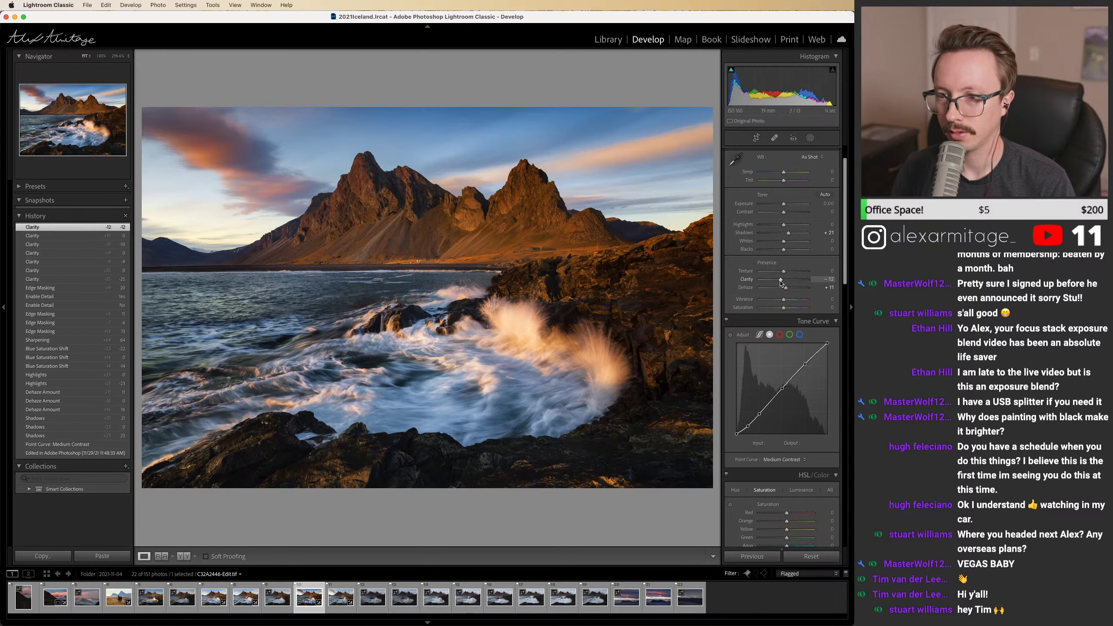
double_click(781, 283)
Step: Lower Clarity to -5 and inspect the water and the crashing wave at full size
left_click_drag(784, 282, 782, 281)
left_click(453, 360)
left_click_drag(469, 307, 605, 347)
left_click(524, 324)
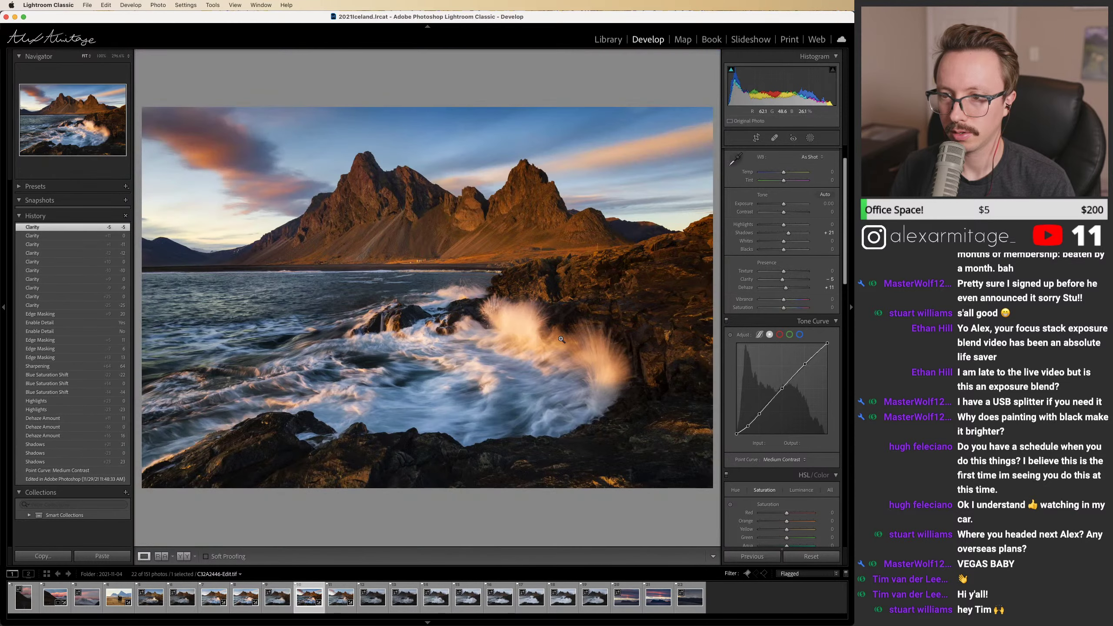
Step: Crop the dark rocks off the photo's right edge and straighten it with an angle of 0.58
left_click(756, 138)
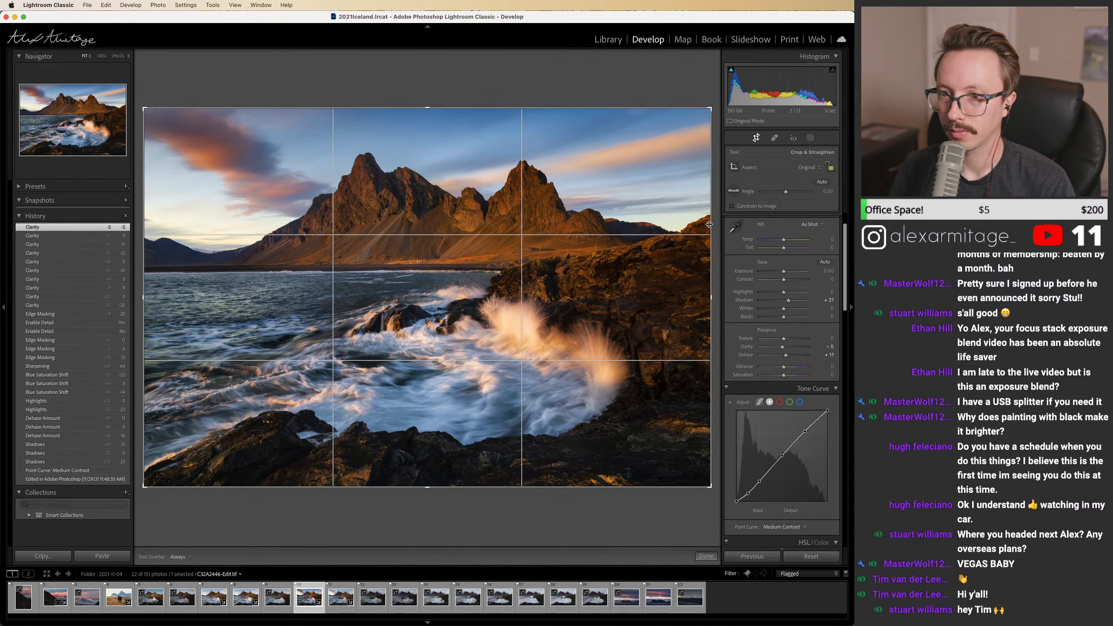
left_click_drag(709, 225, 696, 293)
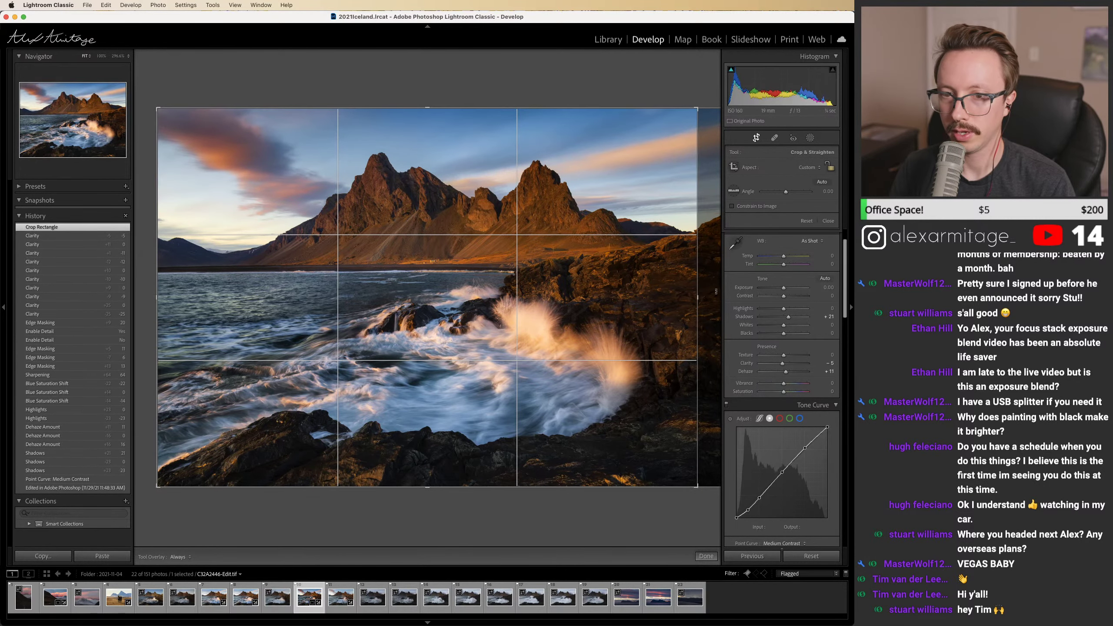
left_click_drag(721, 283, 715, 279)
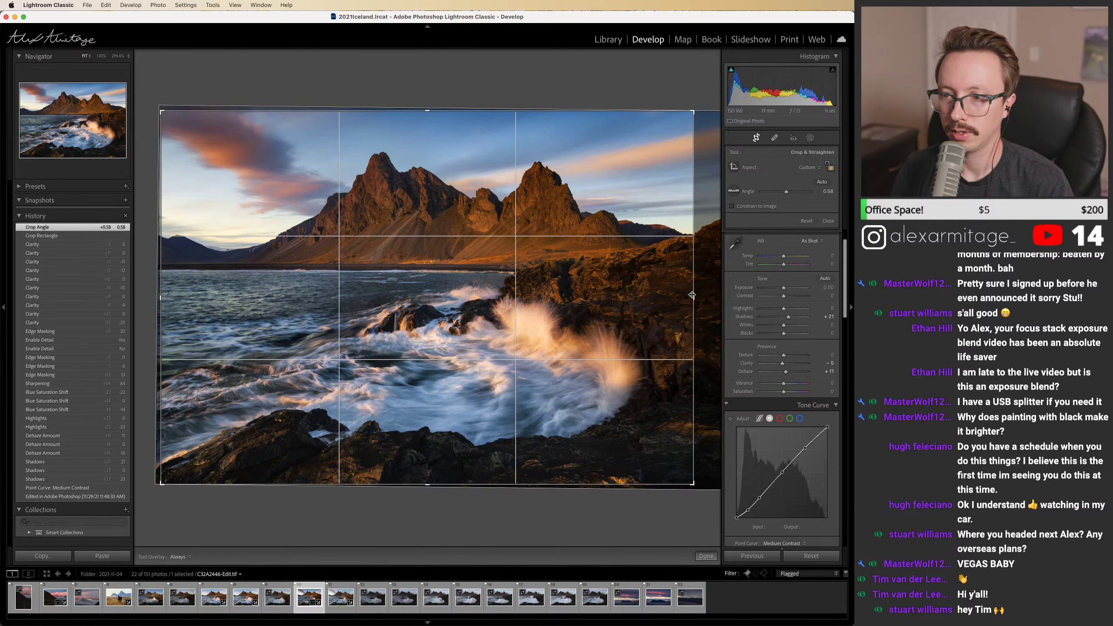
left_click_drag(442, 107, 442, 115)
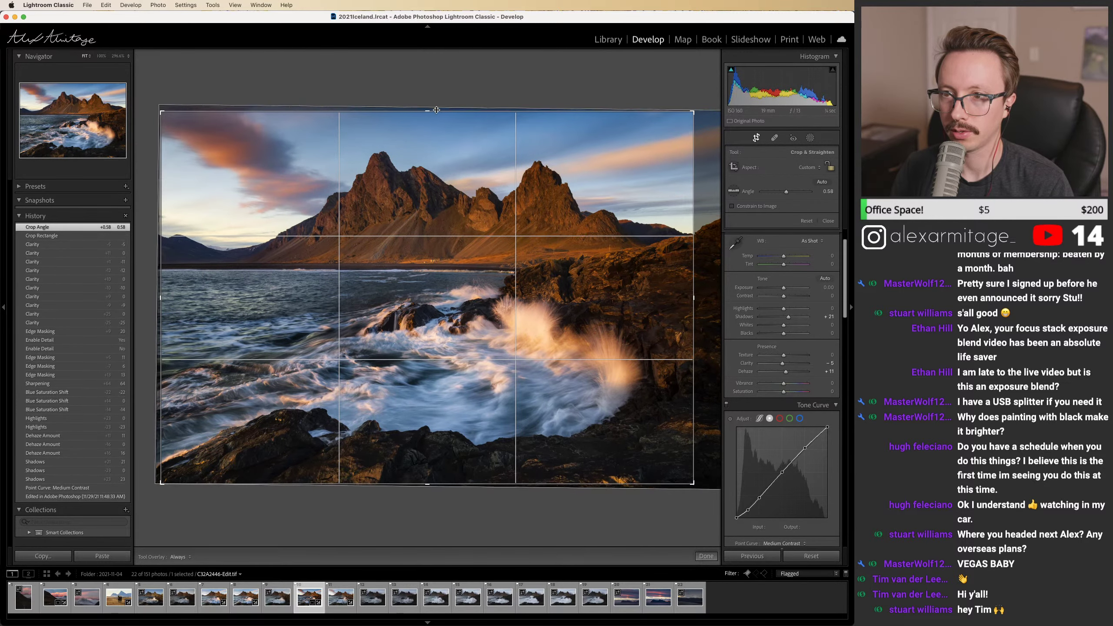
left_click_drag(703, 304, 679, 302)
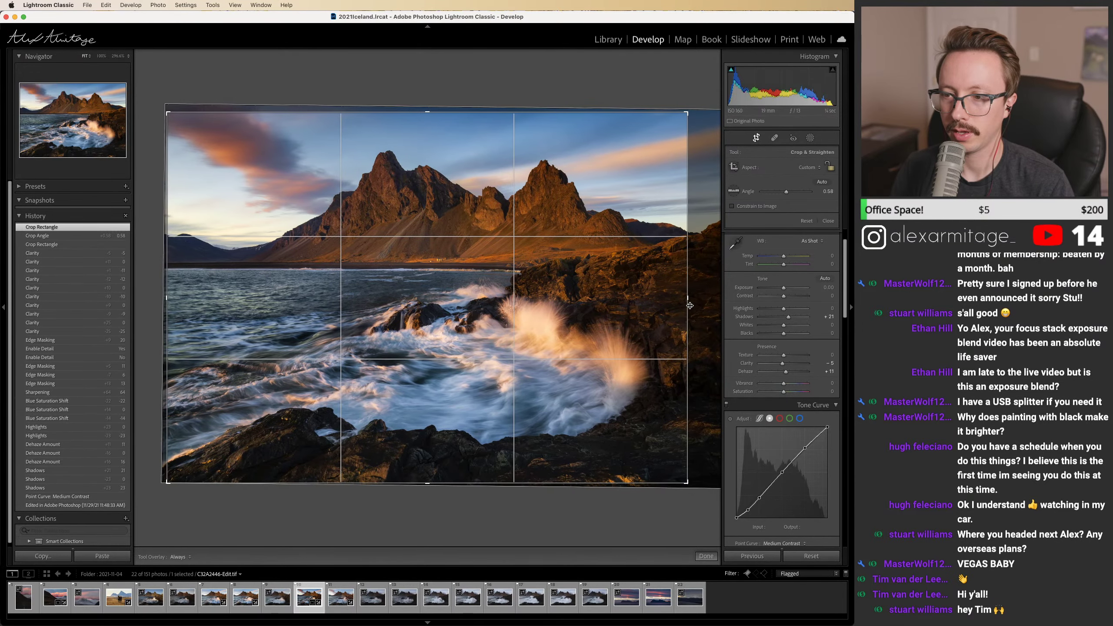
key("r")
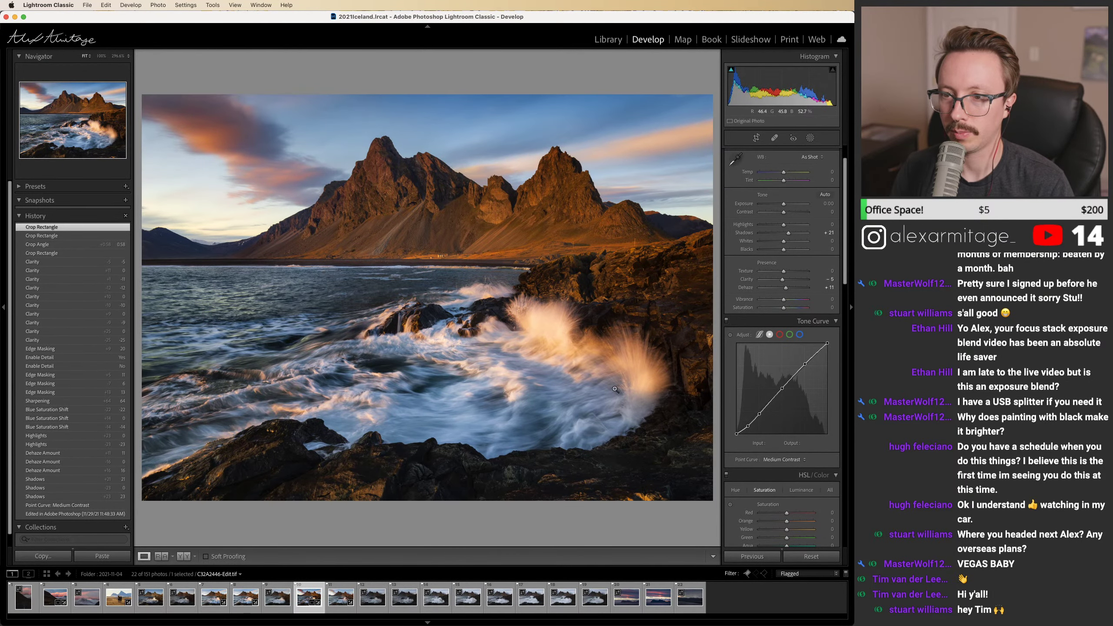
Step: Try a tighter crop on the left side of the seascape and preview it
left_click(756, 137)
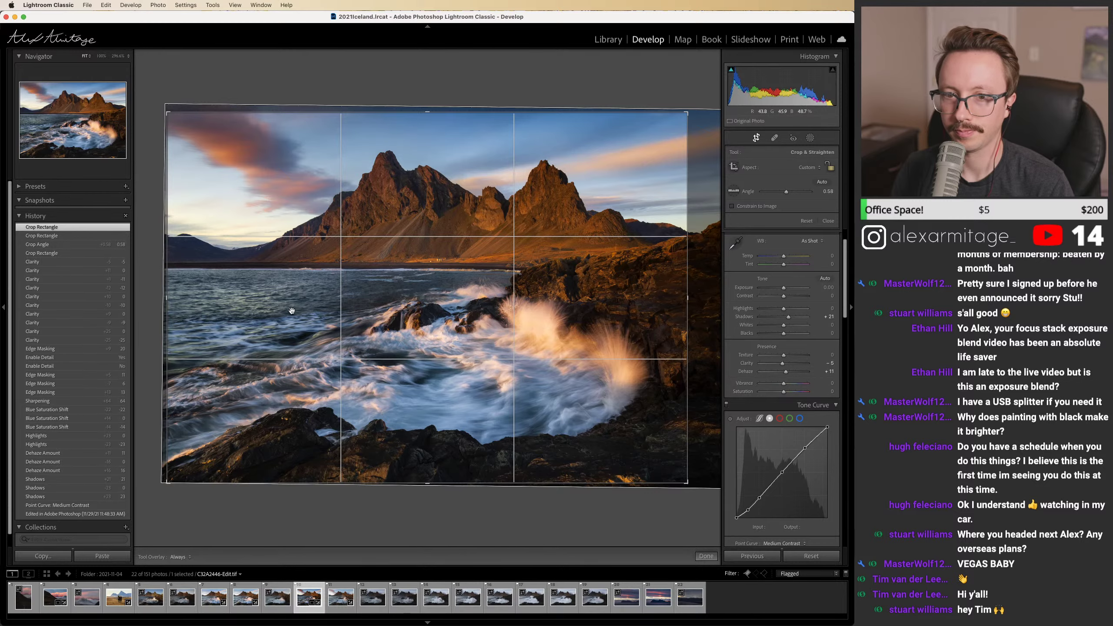
left_click_drag(169, 299, 203, 302)
left_click(755, 138)
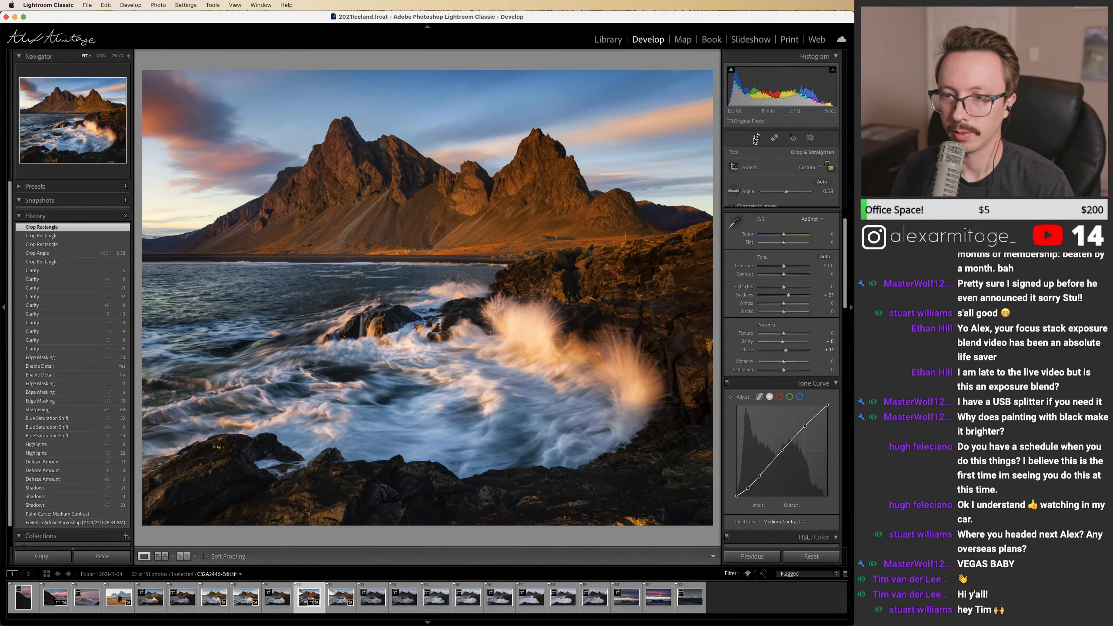
Step: Widen the crop on both sides to nearly the full image width, and apply it
left_click(756, 139)
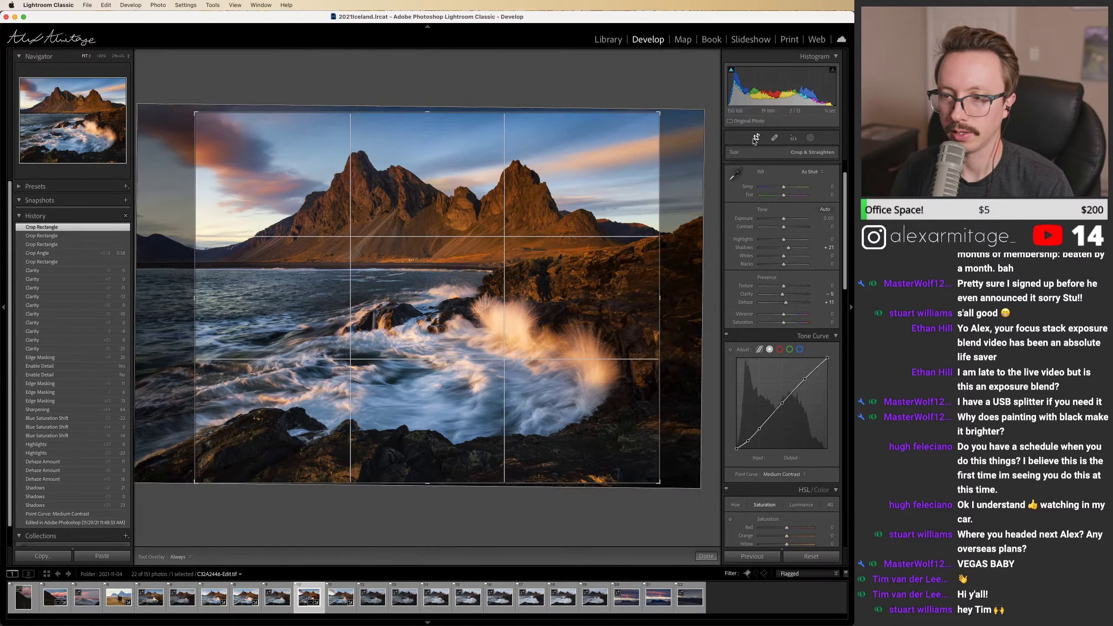
mouse_move(660, 303)
left_mouse_down()
mouse_move(697, 303)
mouse_move(670, 303)
left_mouse_up()
left_click_drag(188, 297, 156, 299)
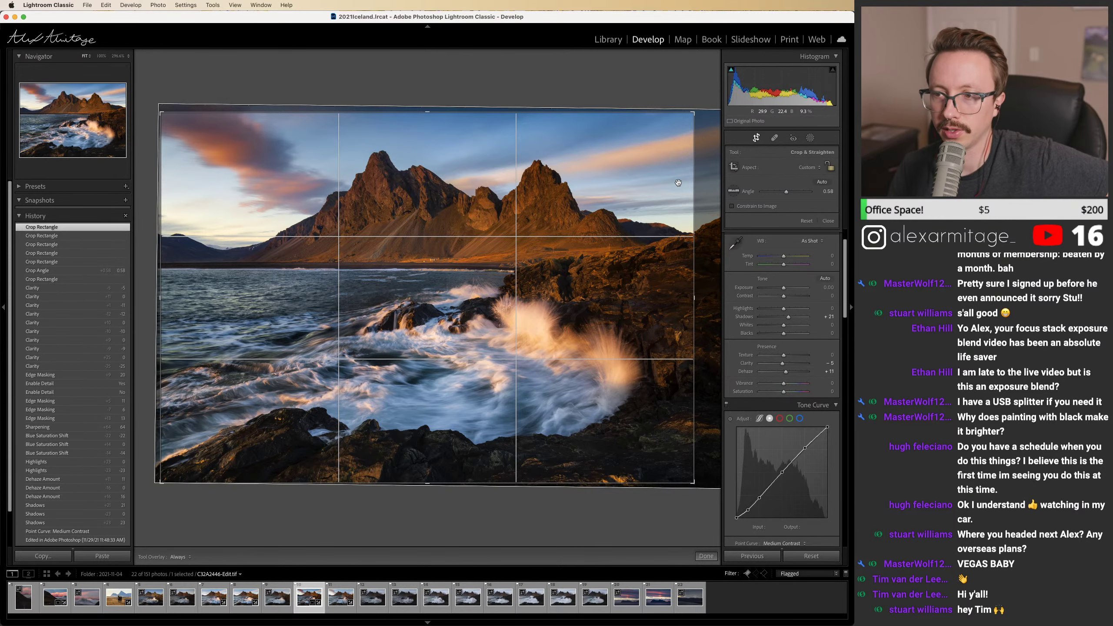
mouse_move(694, 298)
left_mouse_down()
mouse_move(711, 298)
mouse_move(695, 299)
left_mouse_up()
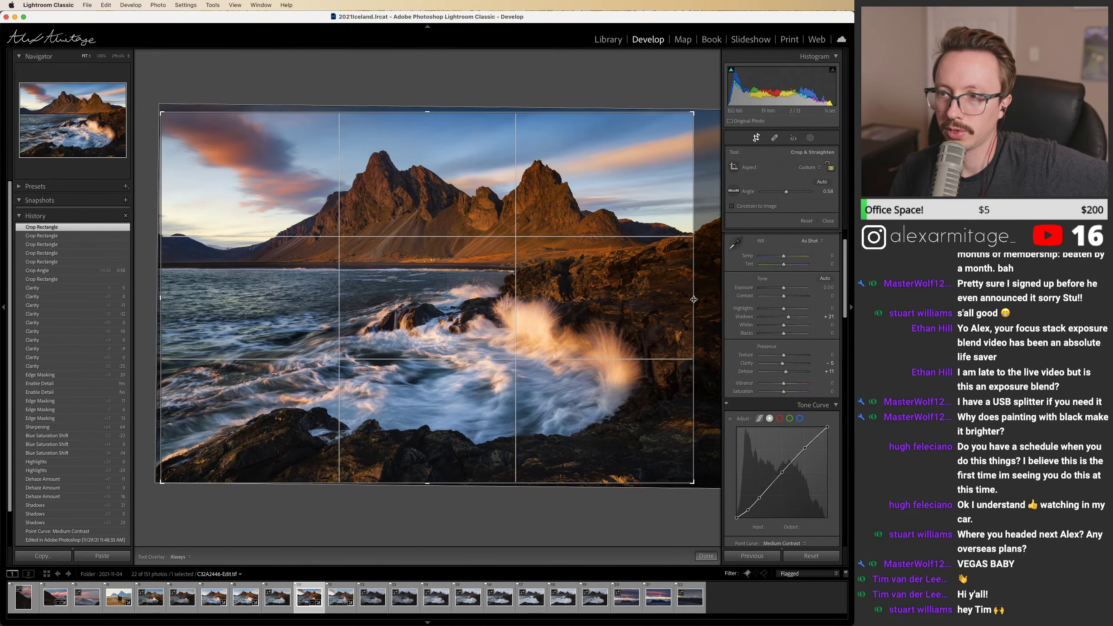
left_click_drag(694, 300, 700, 300)
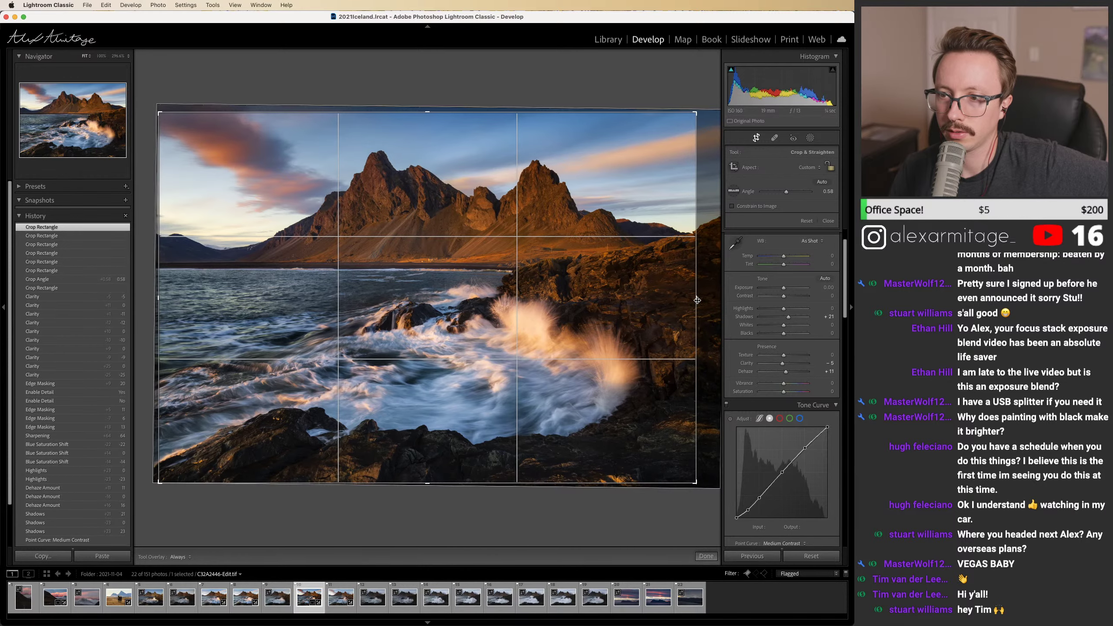
left_click(754, 144)
left_click(755, 140)
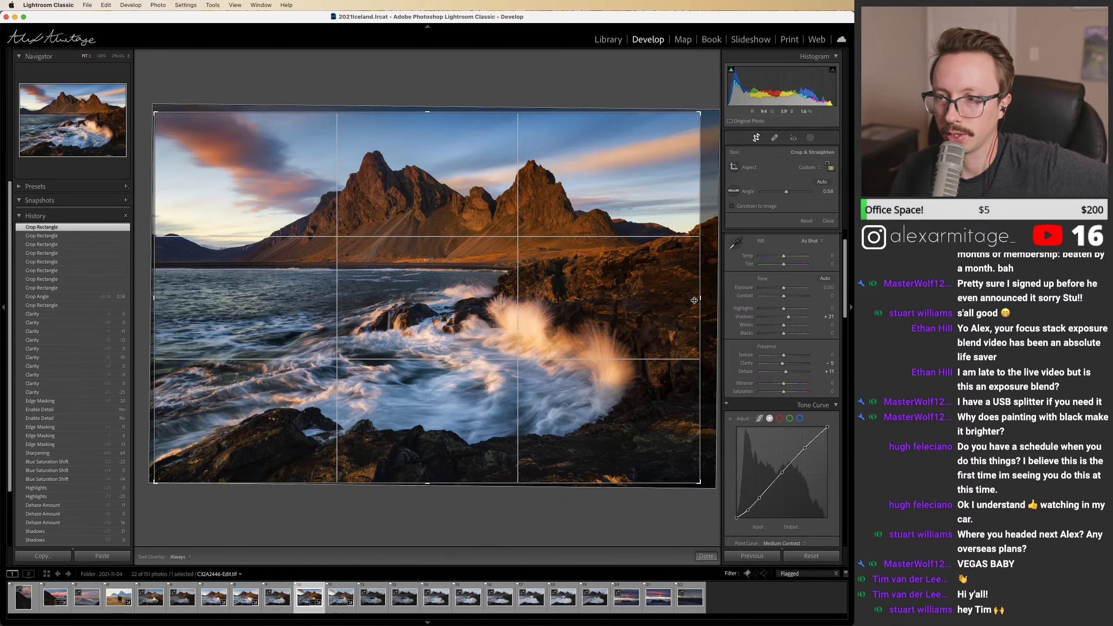
left_click_drag(699, 297, 650, 297)
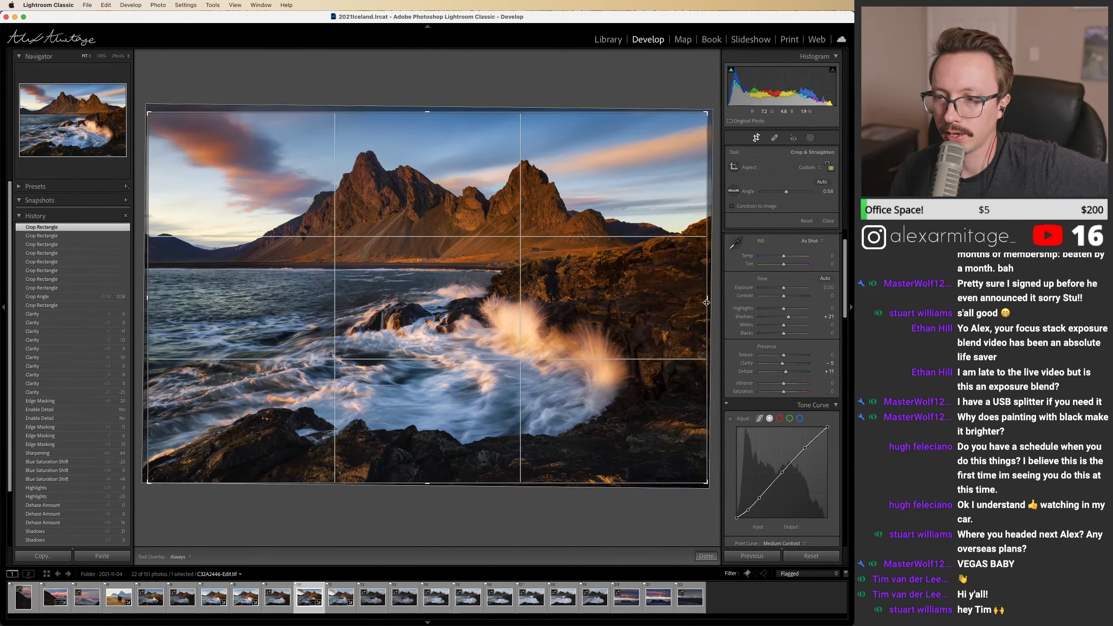
left_click(757, 137)
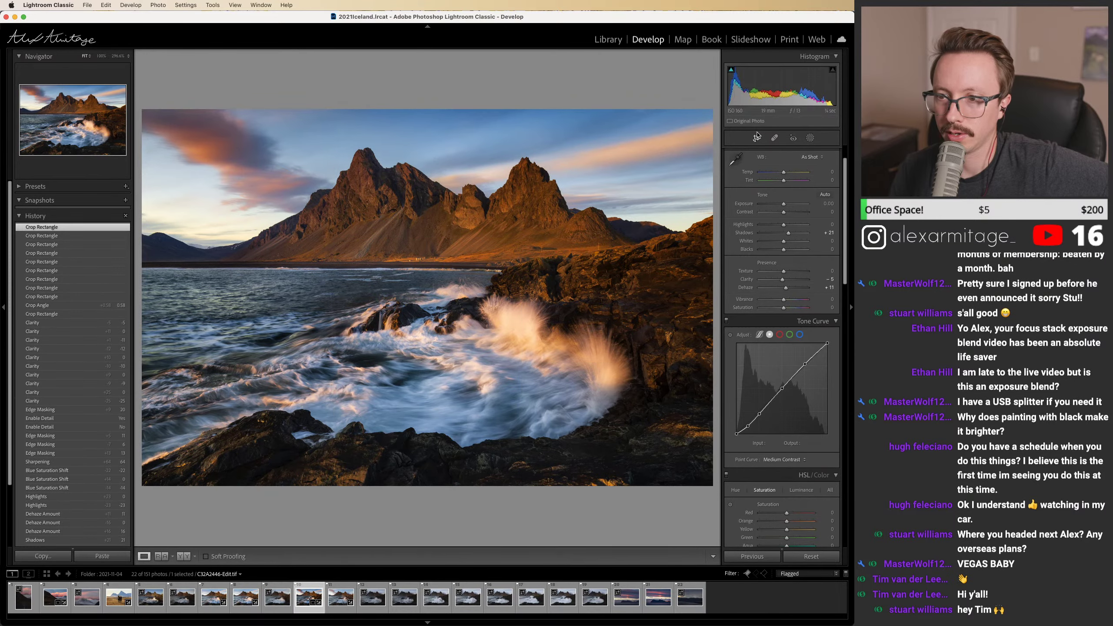
Step: Tighten the crop slightly along its bottom, right and left edges, previewing the result
left_click(756, 138)
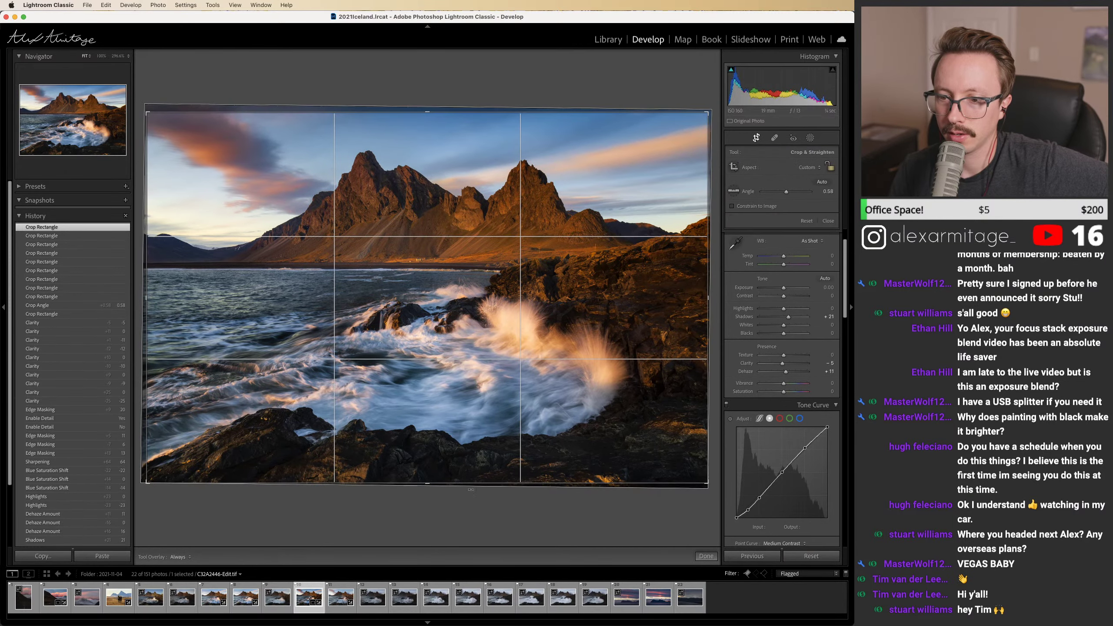
left_click_drag(428, 479, 428, 474)
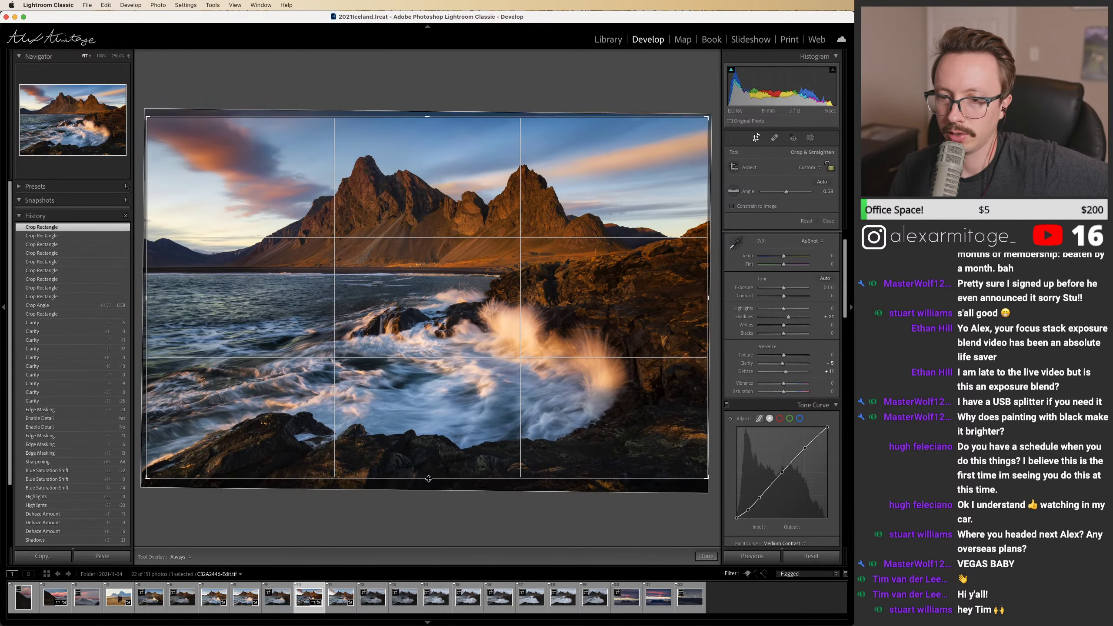
left_click_drag(708, 297, 700, 297)
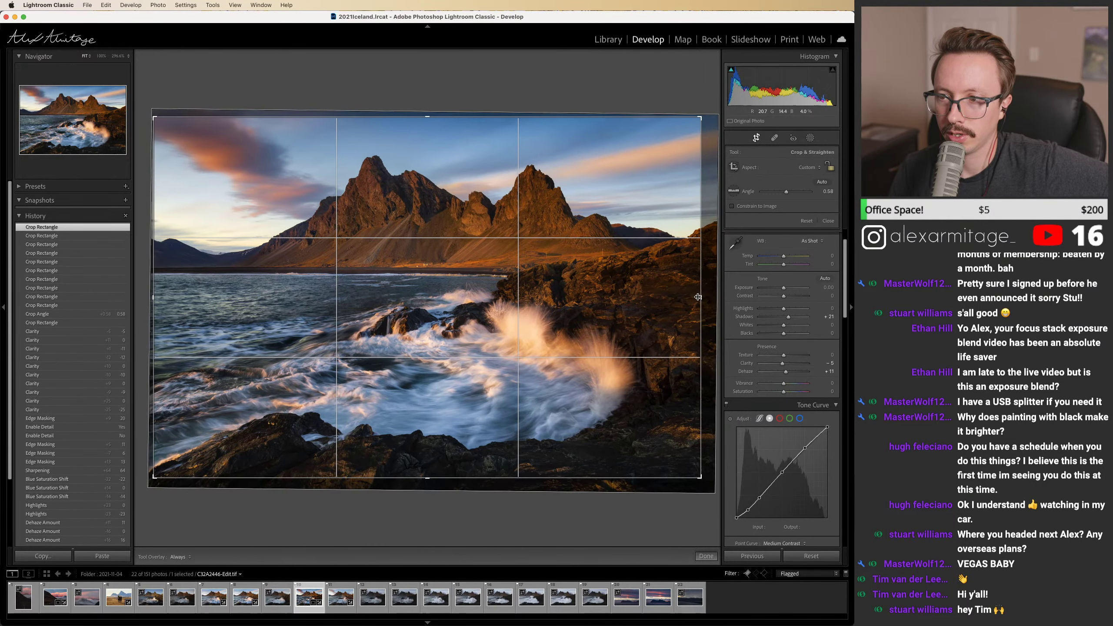
left_click(756, 138)
left_click(758, 138)
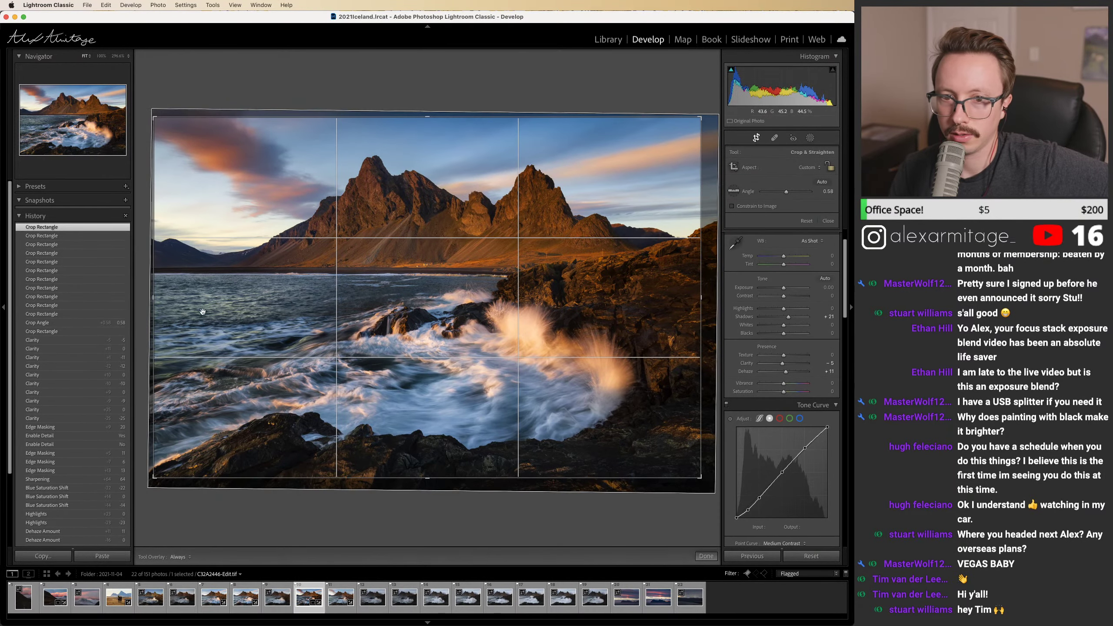
left_click_drag(155, 298, 149, 299)
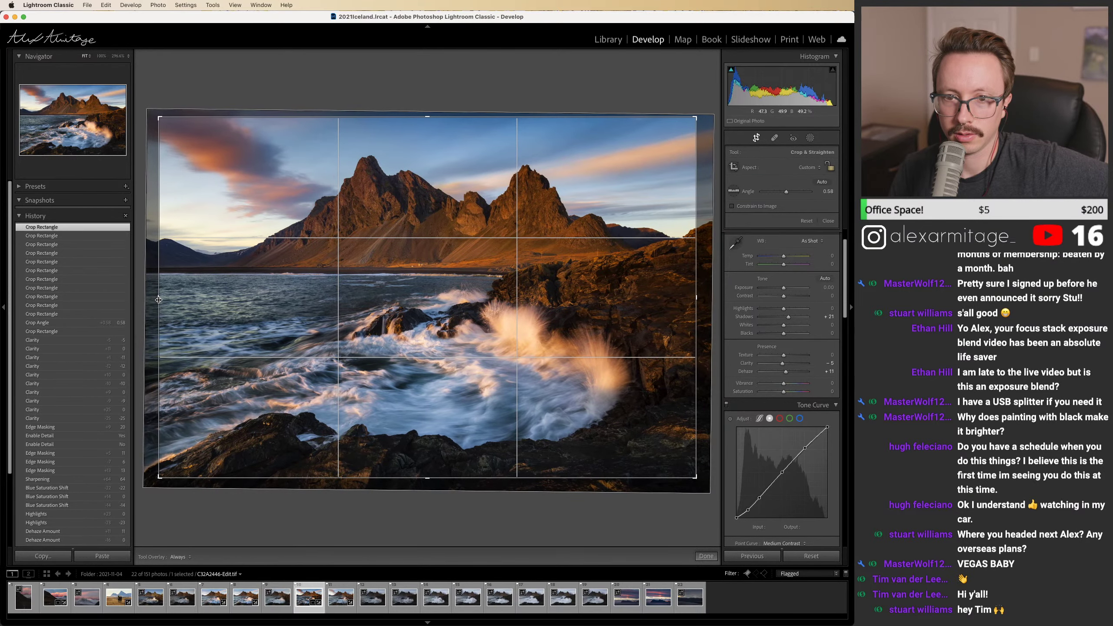
key("r")
key("r")
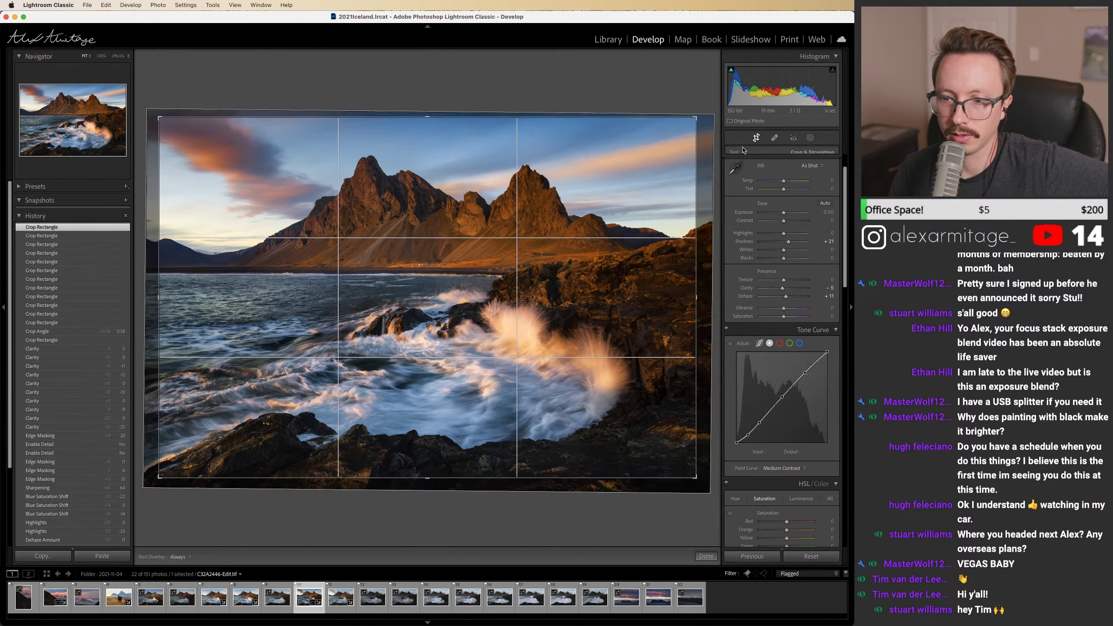
Step: Extend the bottom edge of the crop back down to include more foreground rock, and apply the crop
left_click_drag(422, 481, 421, 485)
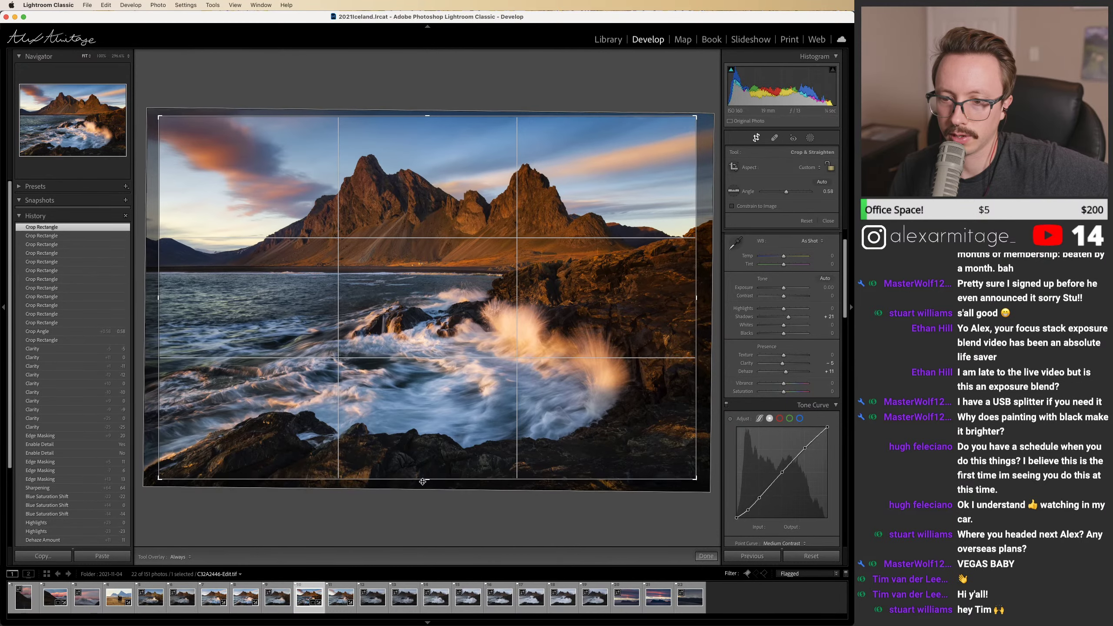
left_click(756, 139)
left_click(756, 138)
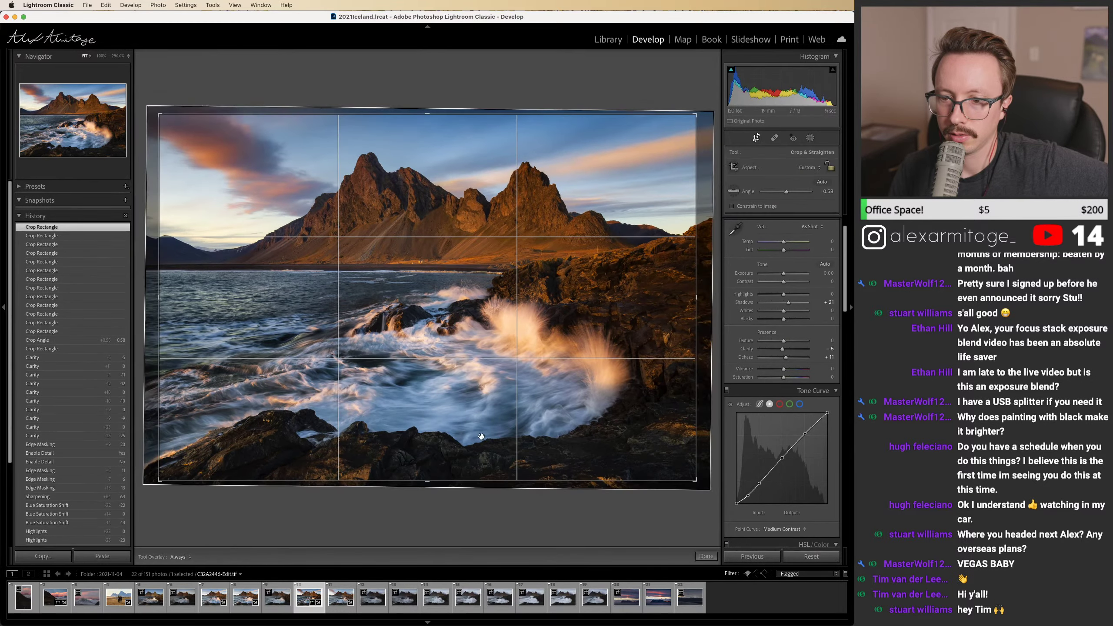
left_click(756, 139)
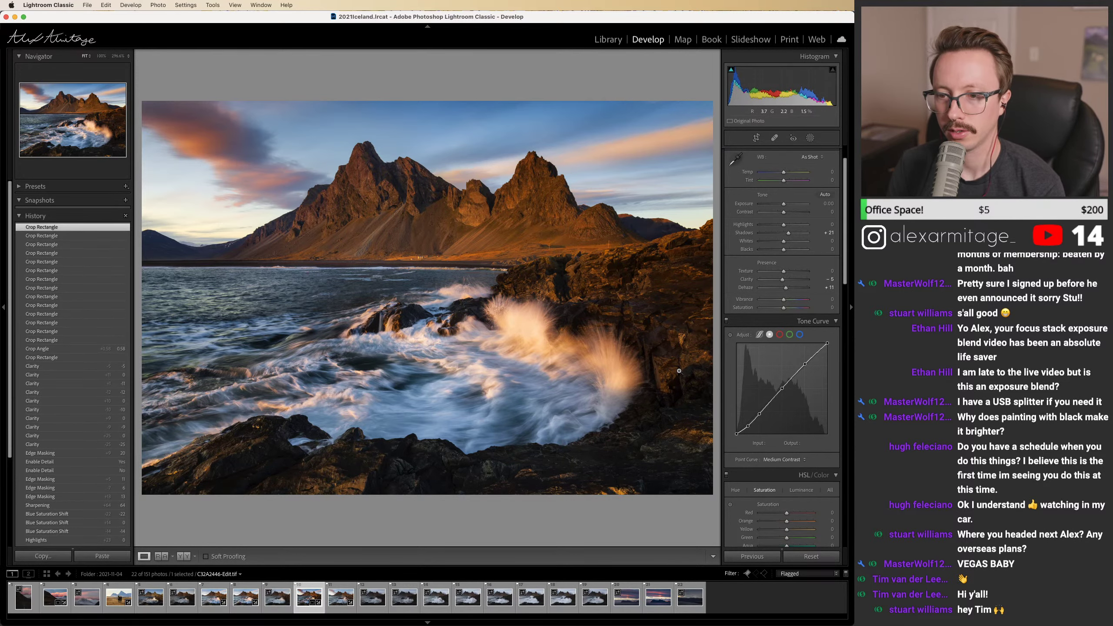
left_click(756, 138)
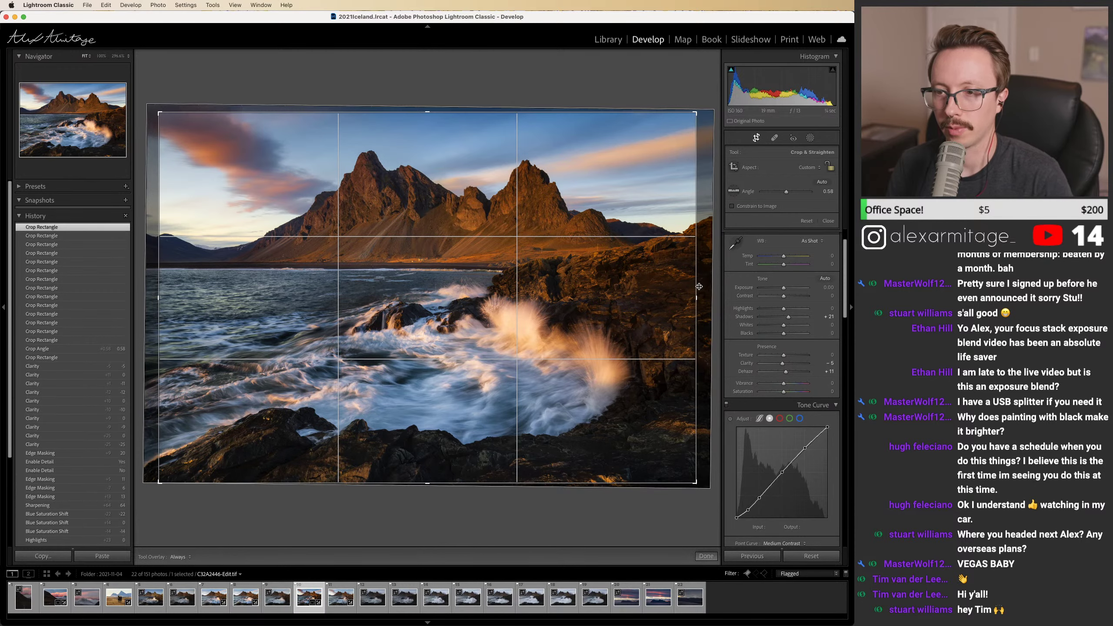
left_click(756, 137)
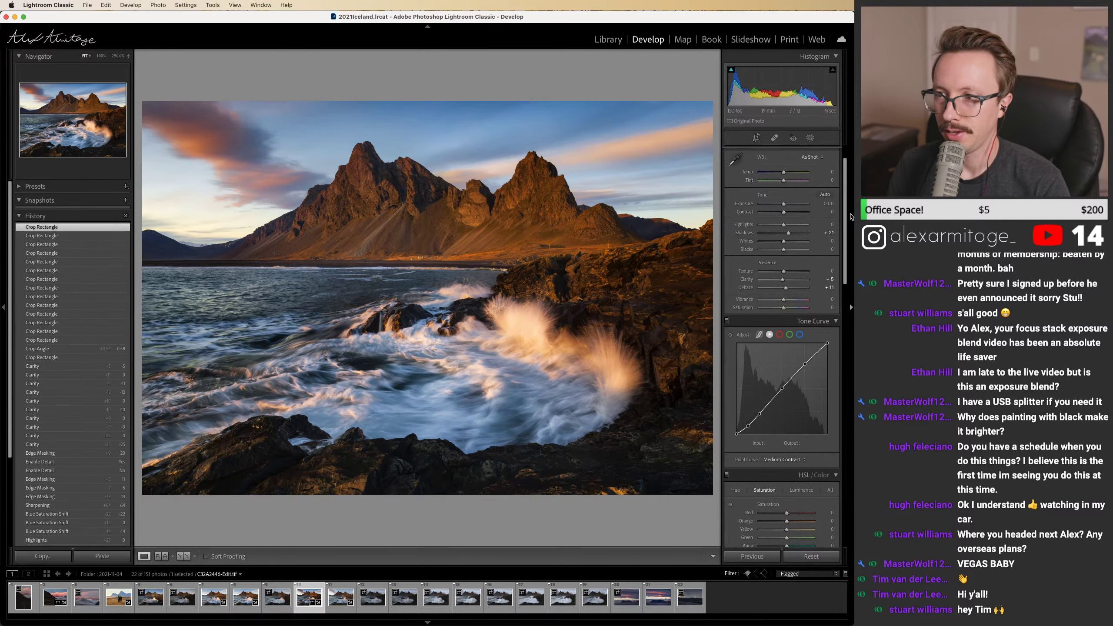
Step: Try the Auto white balance on the photo, and undo it
scroll(815, 198, "up", 2)
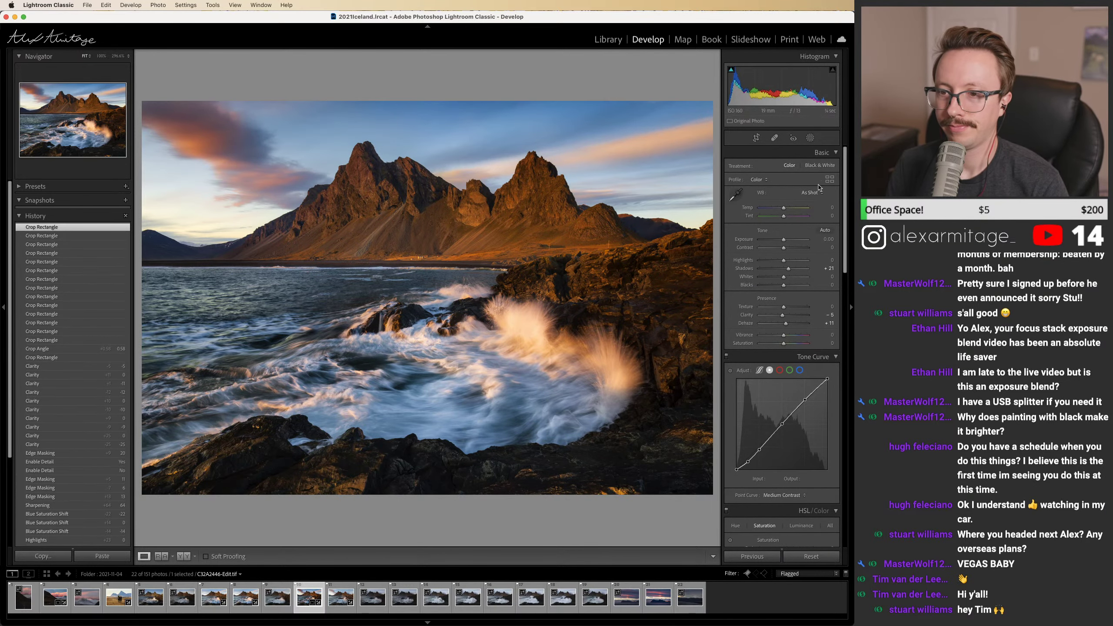
left_click(808, 194)
left_click(809, 202)
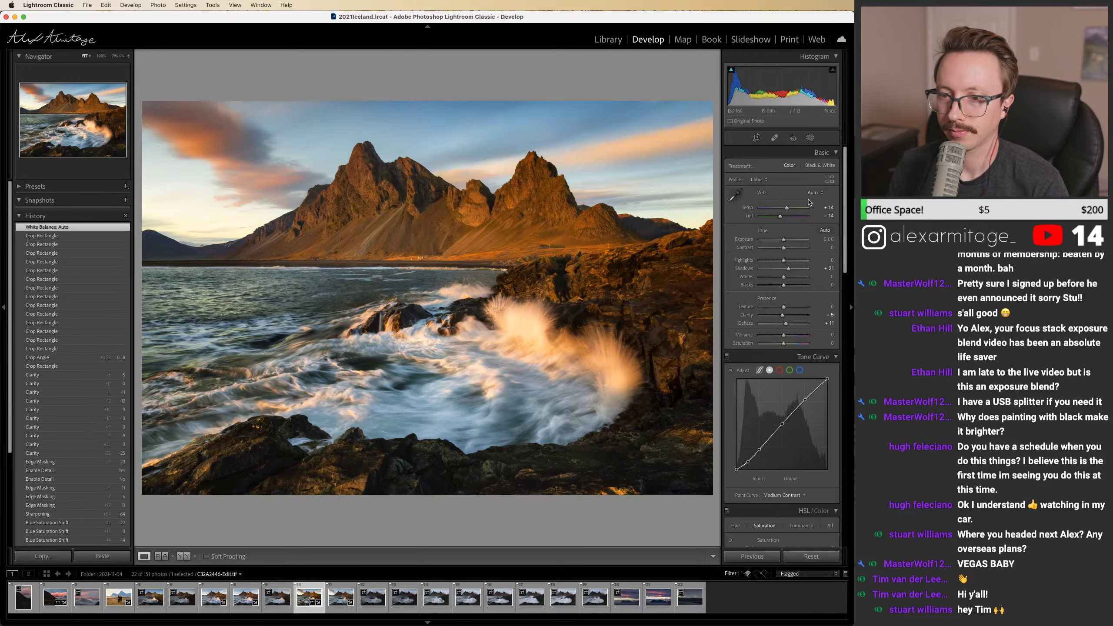
key("super+z")
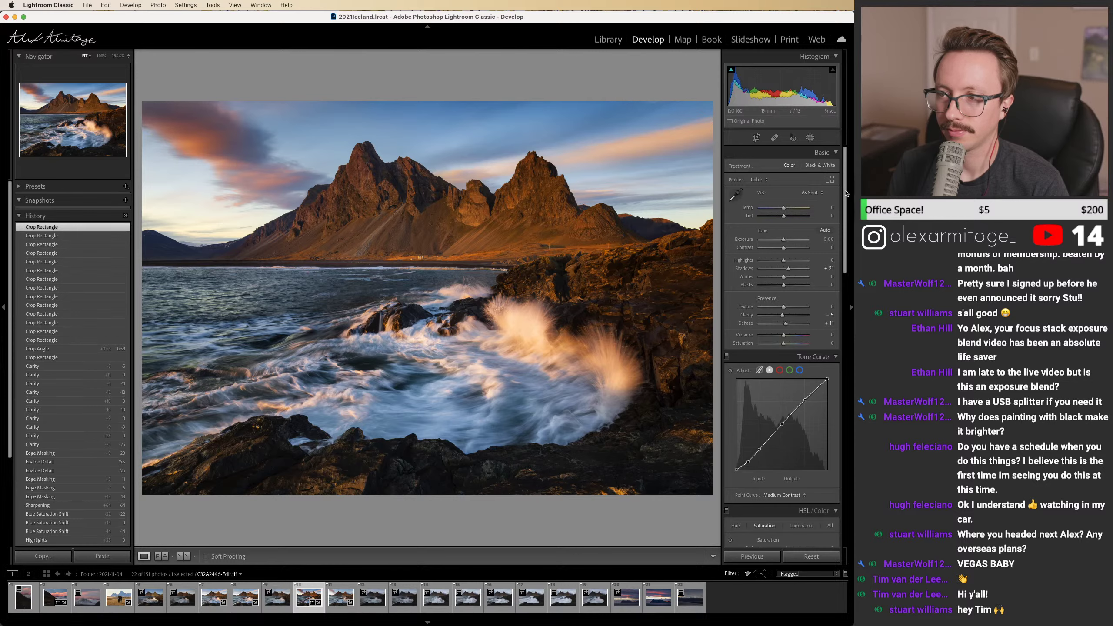
left_click_drag(841, 190, 833, 284)
scroll(834, 284, "up", 10)
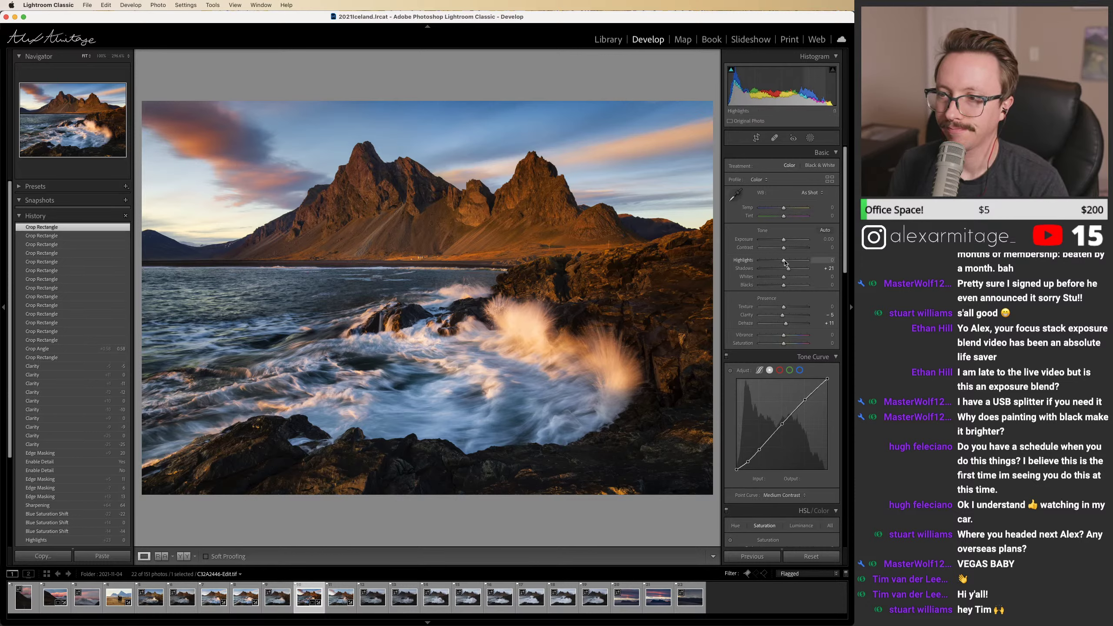
Step: Try lowering the photo's overall Highlights to -38, and reset them to 0
left_click_drag(783, 260, 774, 261)
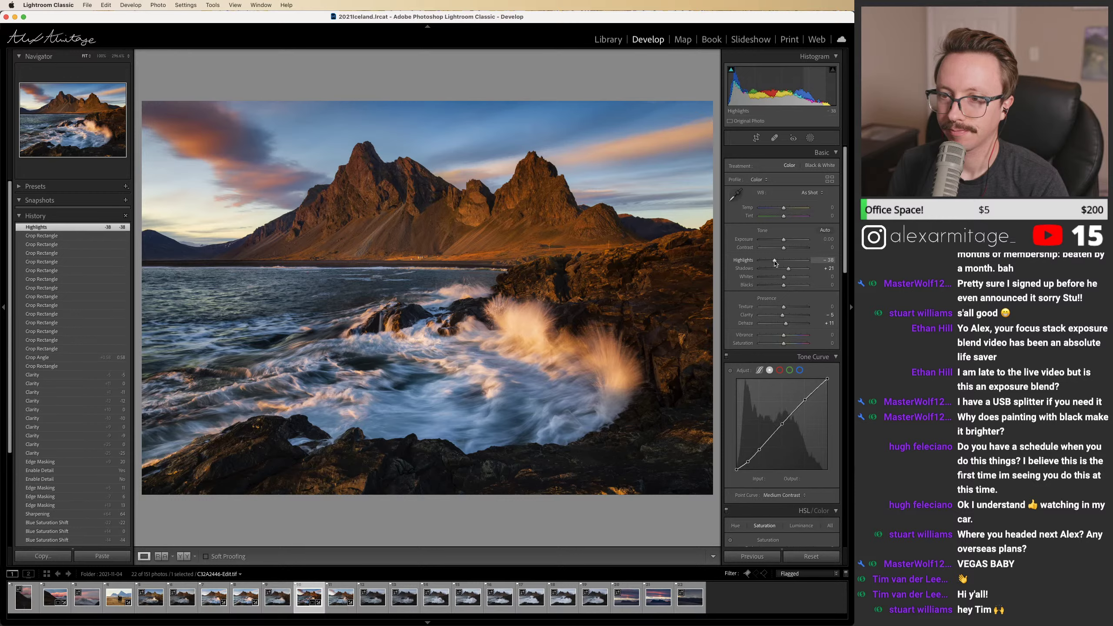
double_click(774, 261)
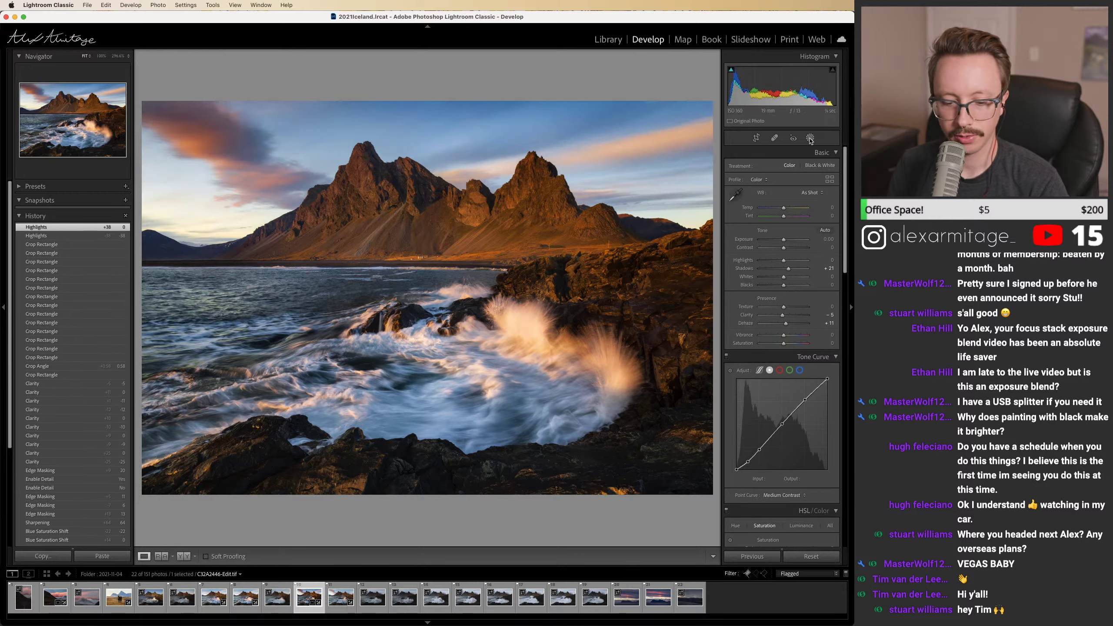
Step: Create a Select Sky mask and check its coverage by toggling the mask overlay on and off
left_click(810, 138)
left_click(665, 68)
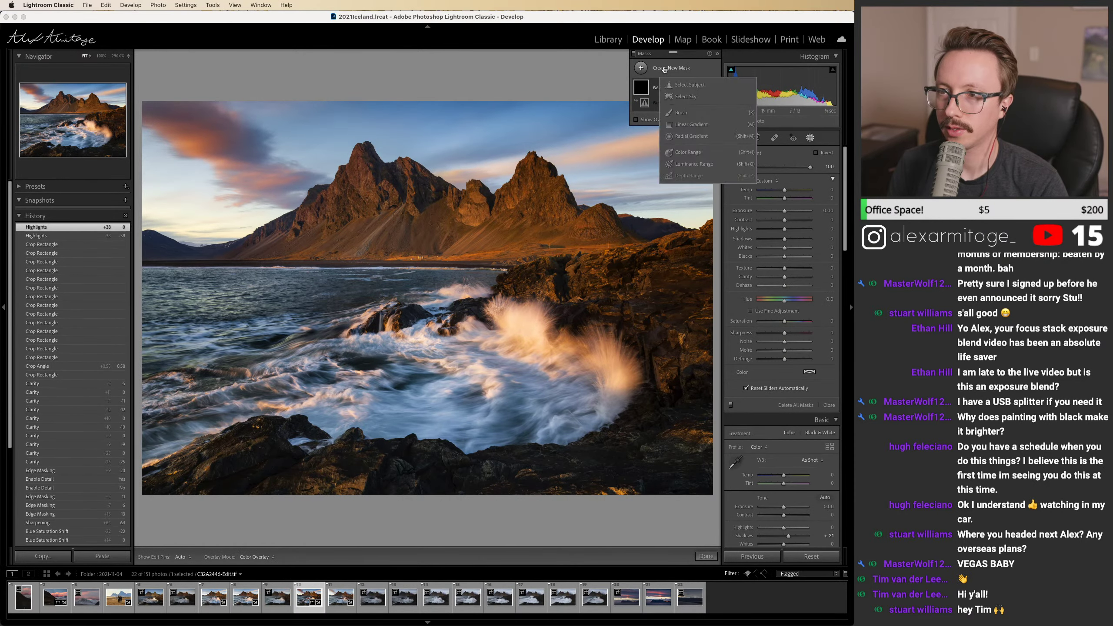
left_click(686, 97)
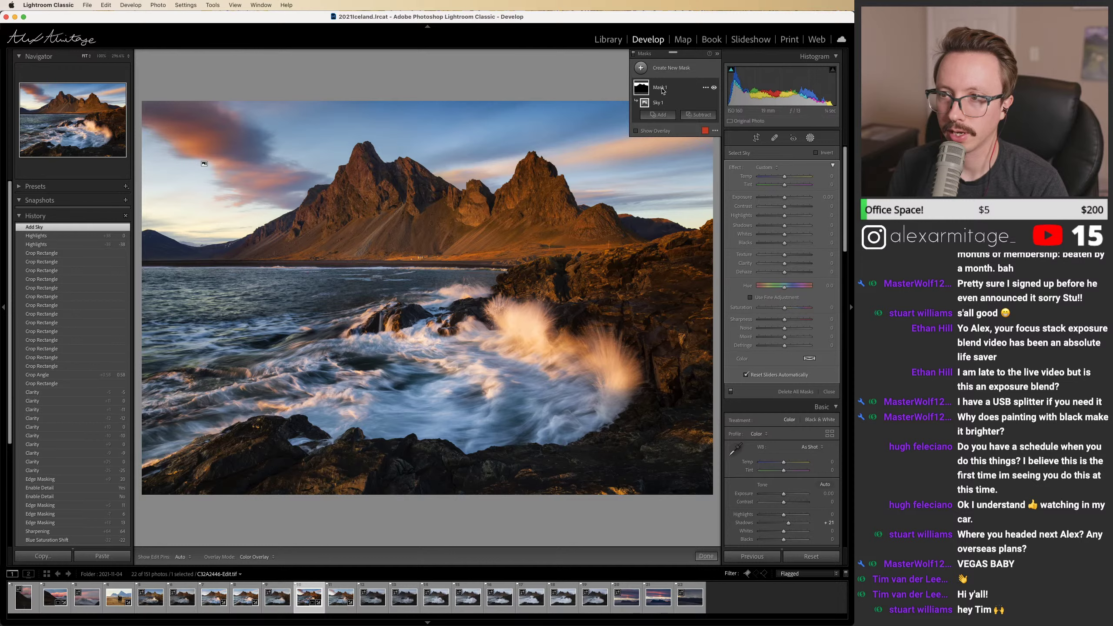
left_click(636, 131)
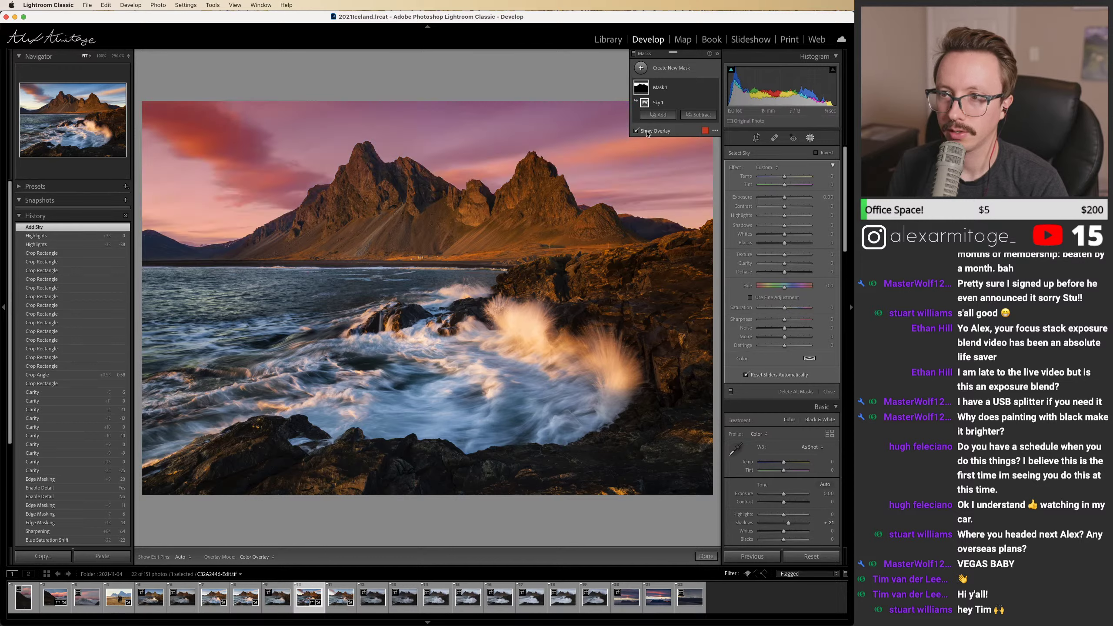
left_click(647, 131)
left_click(646, 131)
left_click(646, 131)
Step: Set the sky mask's Dehaze to 10 and lower its Highlights to about -16
left_click_drag(784, 216, 780, 219)
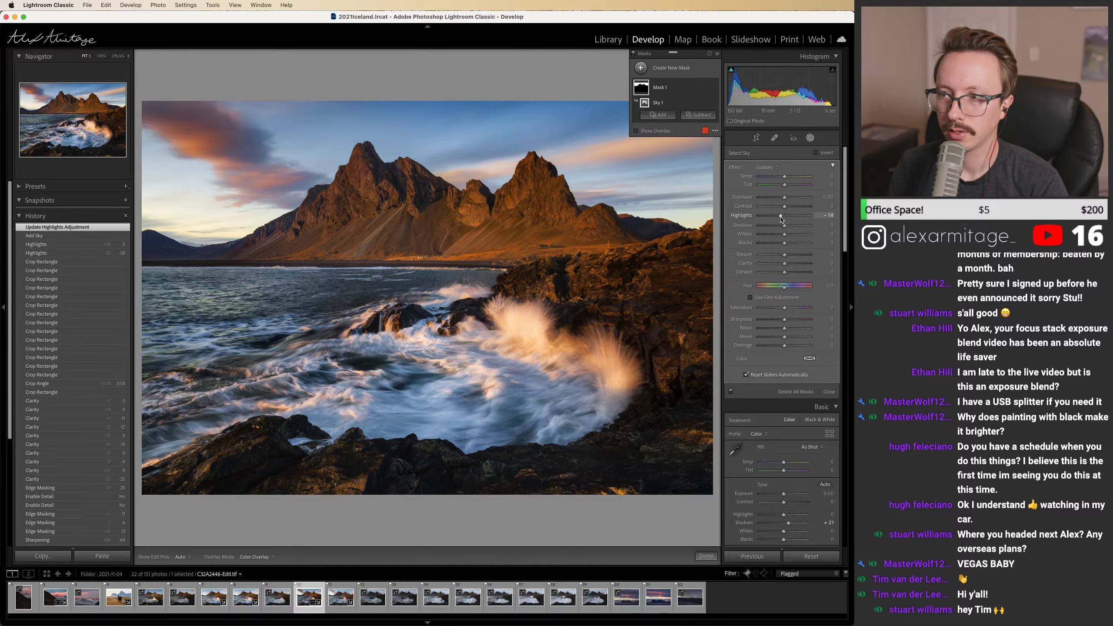
double_click(780, 216)
left_click_drag(785, 273, 789, 274)
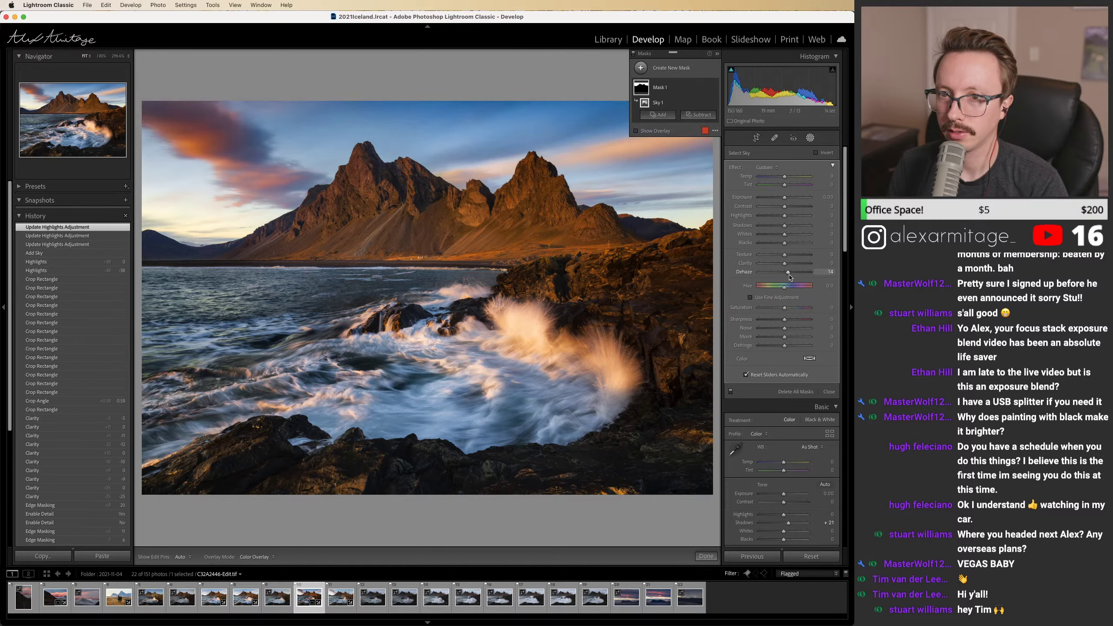
left_click_drag(789, 276, 788, 277)
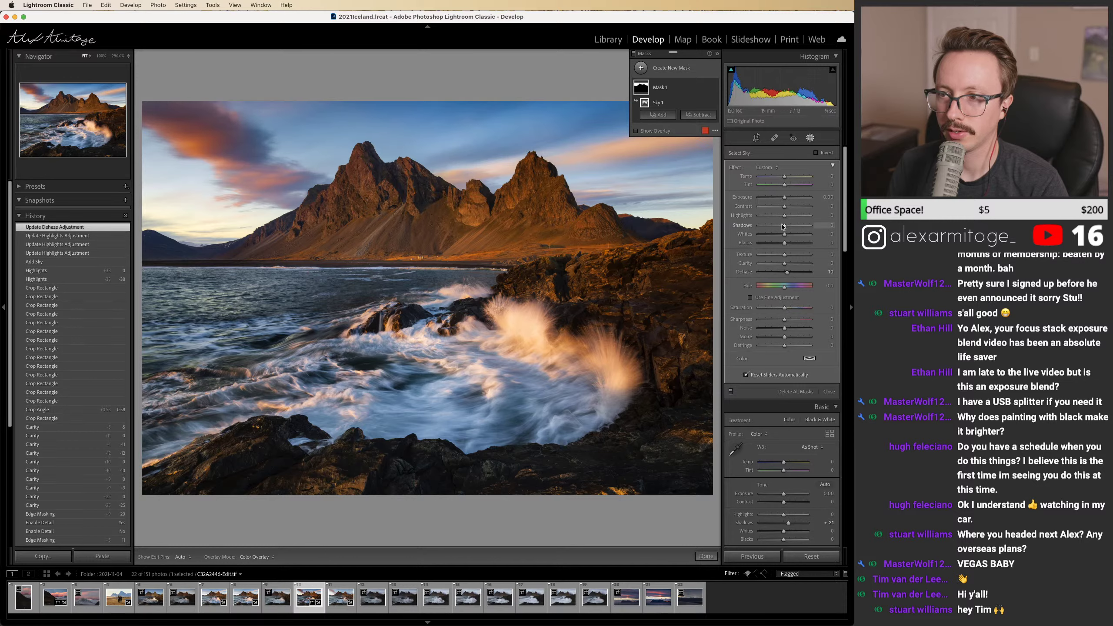
left_click_drag(784, 217, 779, 217)
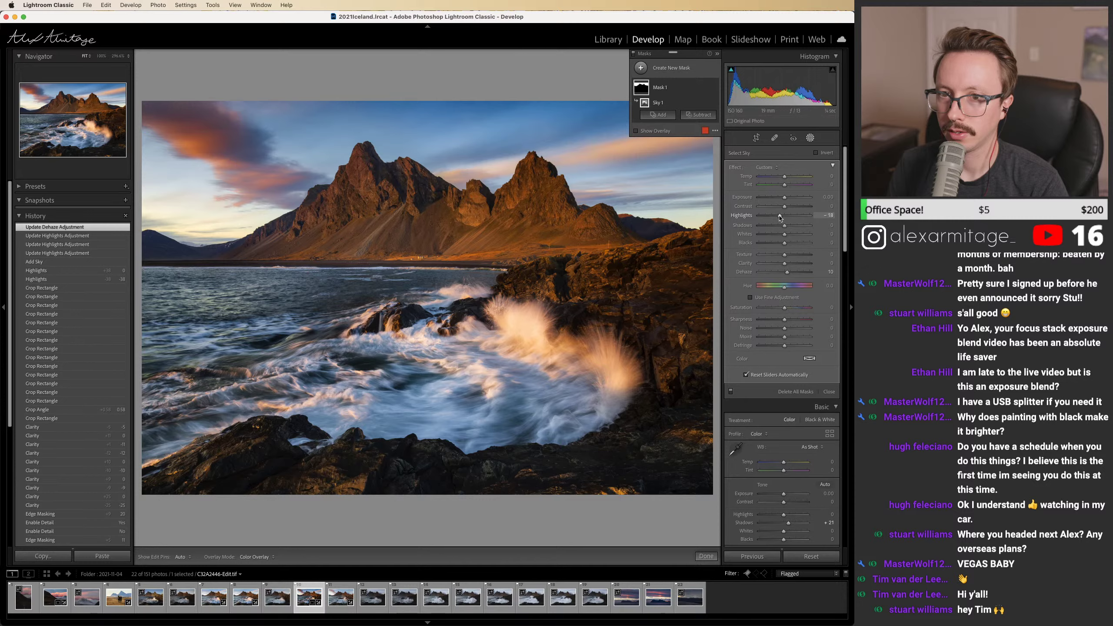
left_click_drag(780, 217, 779, 217)
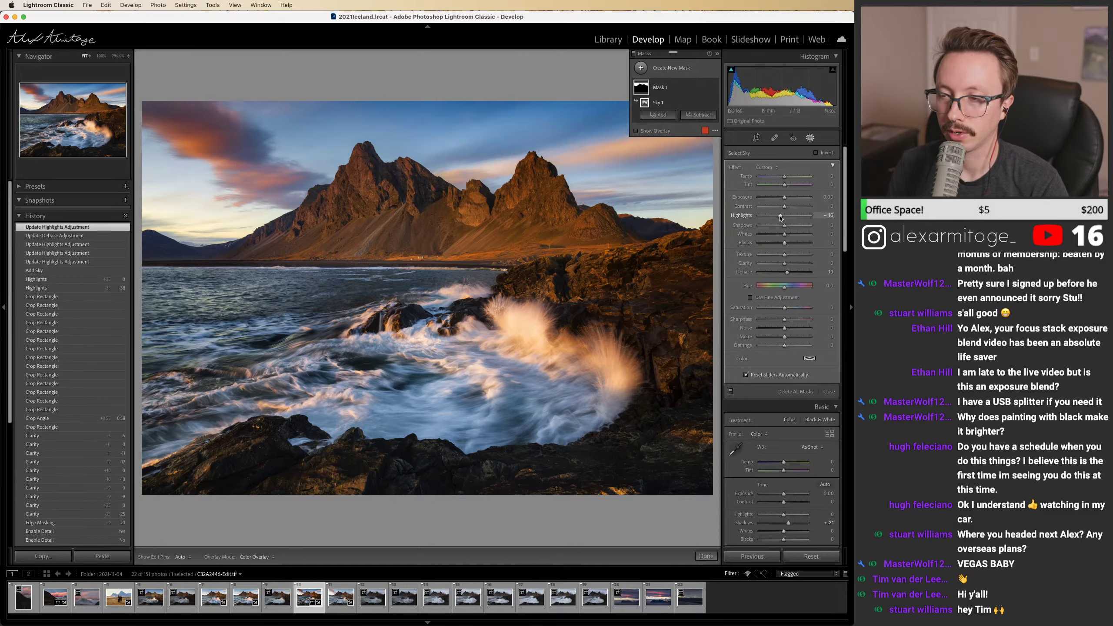
Step: Warm the sky mask's colour temperature slightly, and close masking
left_click_drag(784, 176, 785, 179)
double_click(789, 180)
double_click(785, 180)
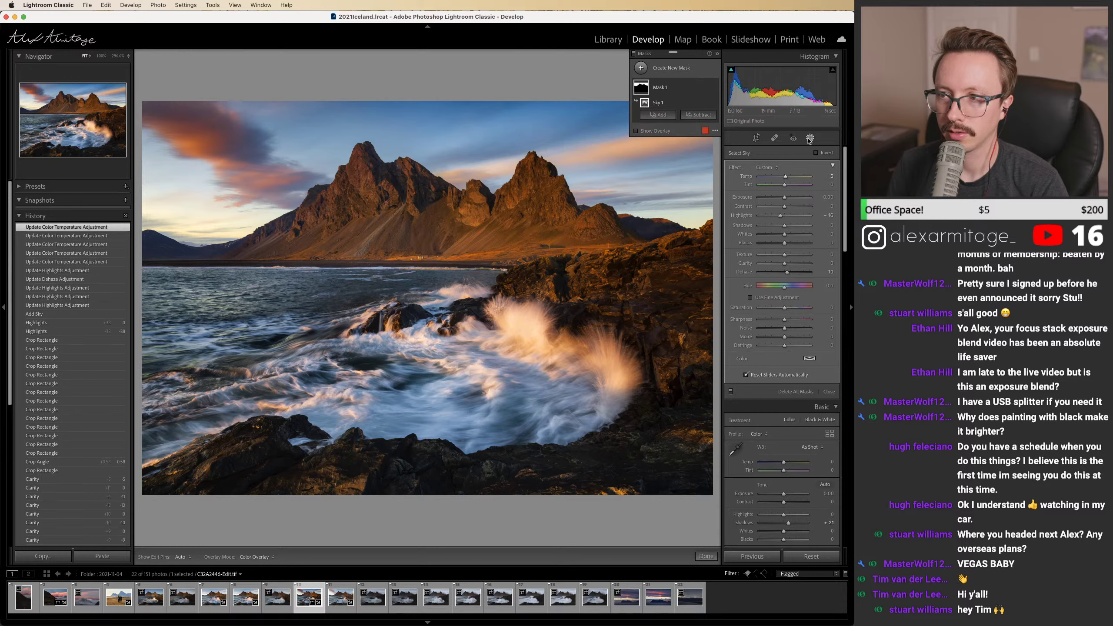
key("shift+w")
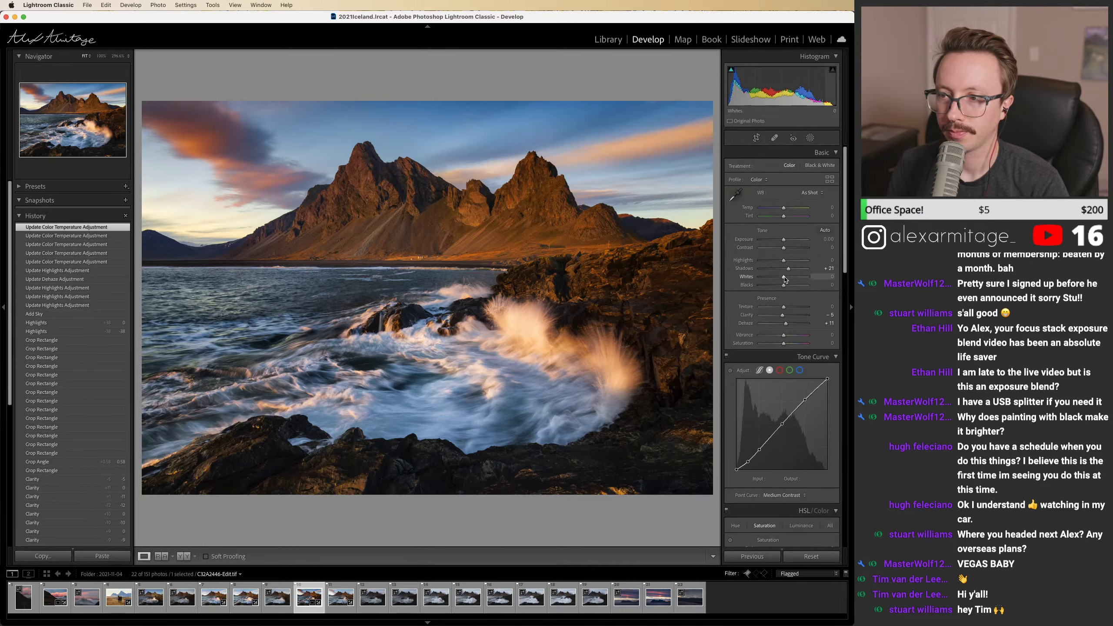
Step: Set the photo's overall Shadows to +26 and check the image full screen
left_click_drag(787, 268, 792, 272)
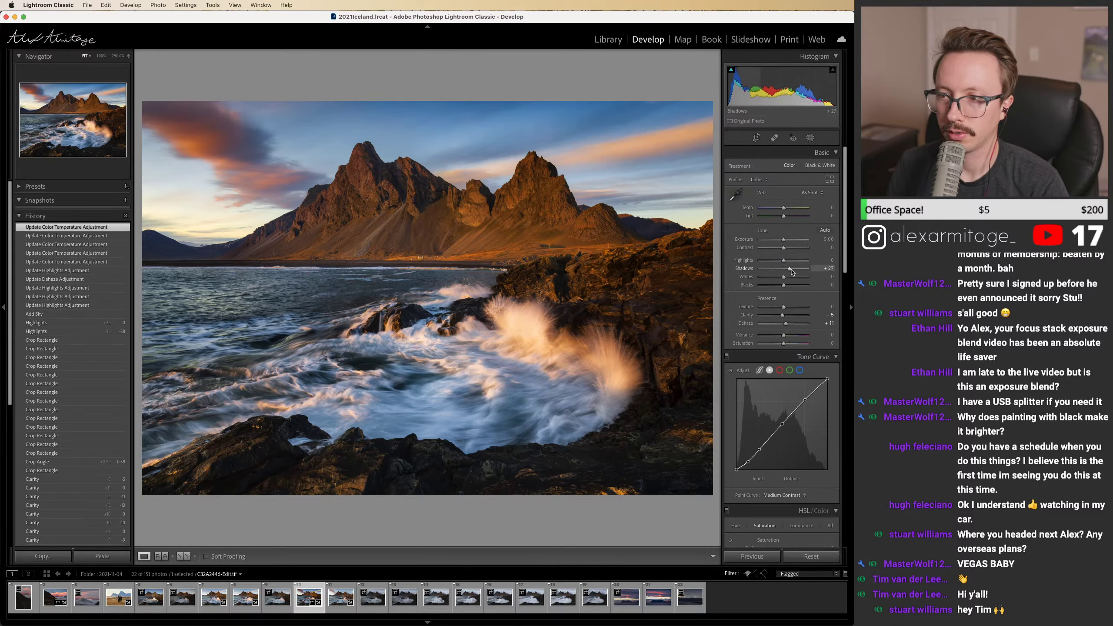
left_click_drag(792, 272, 791, 272)
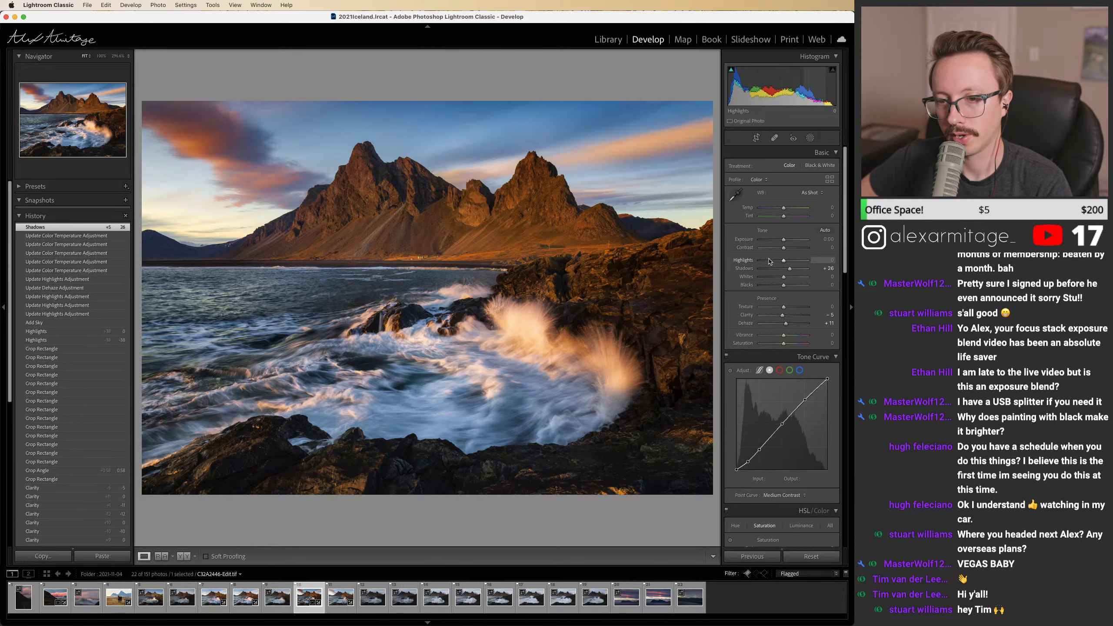
key("f")
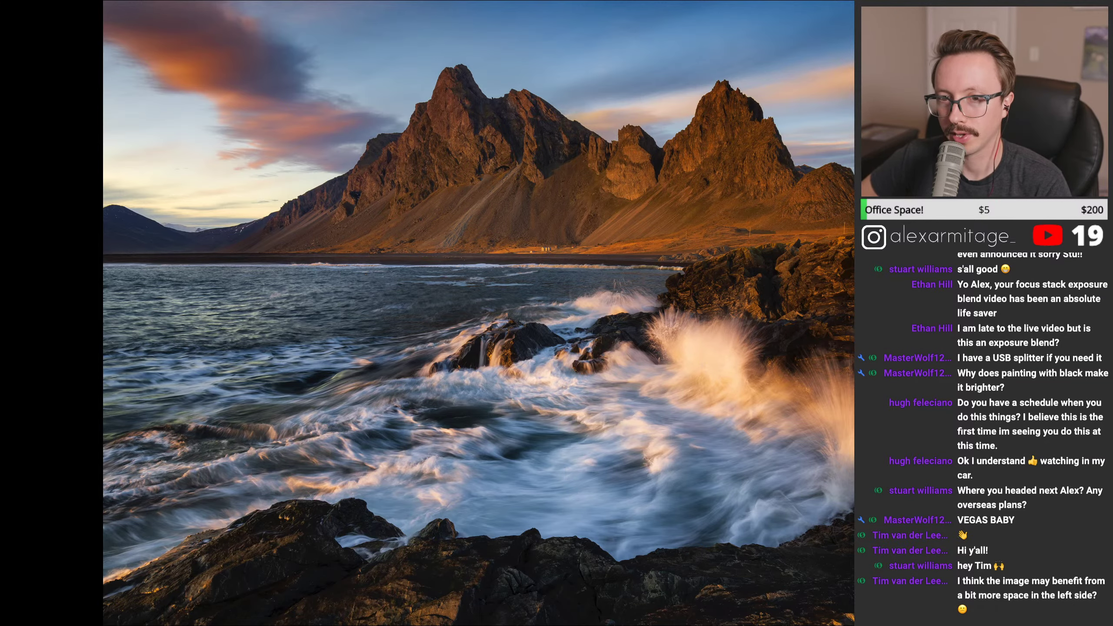
key("f")
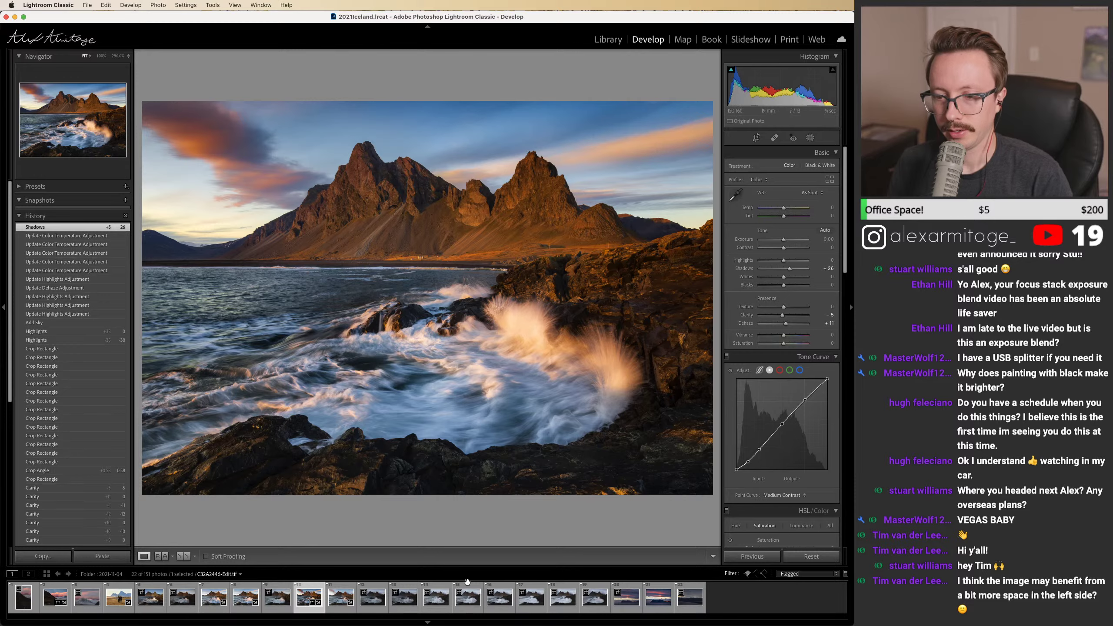
Step: Browse the unedited wave frames from the same shoot to compare their compositions, and return to C32A2446-Edit.tif
left_click(468, 605)
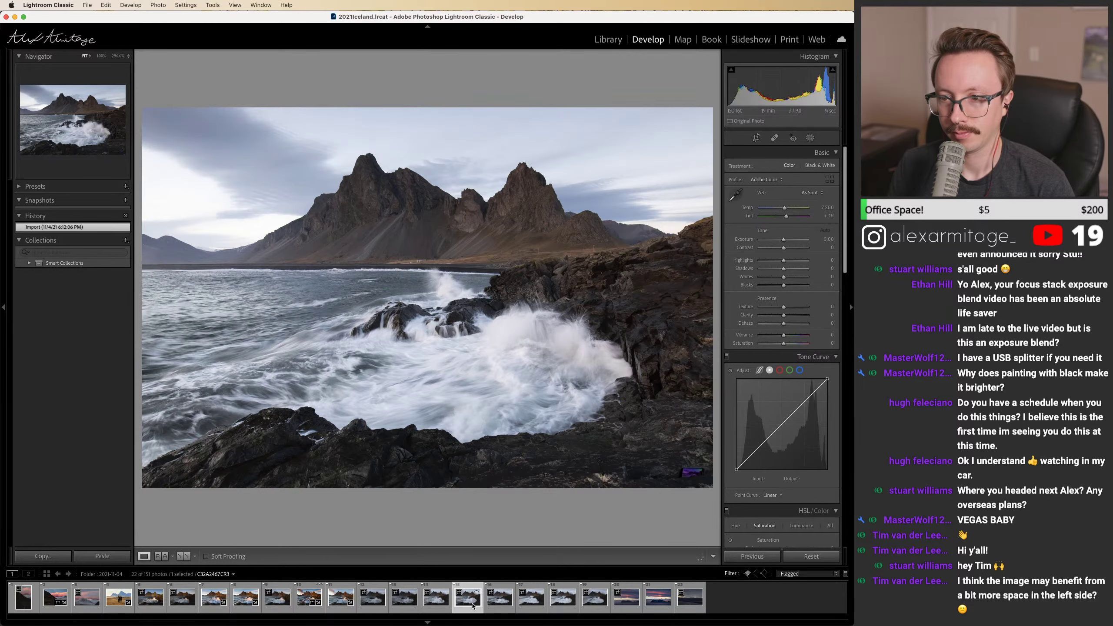
left_click(527, 609)
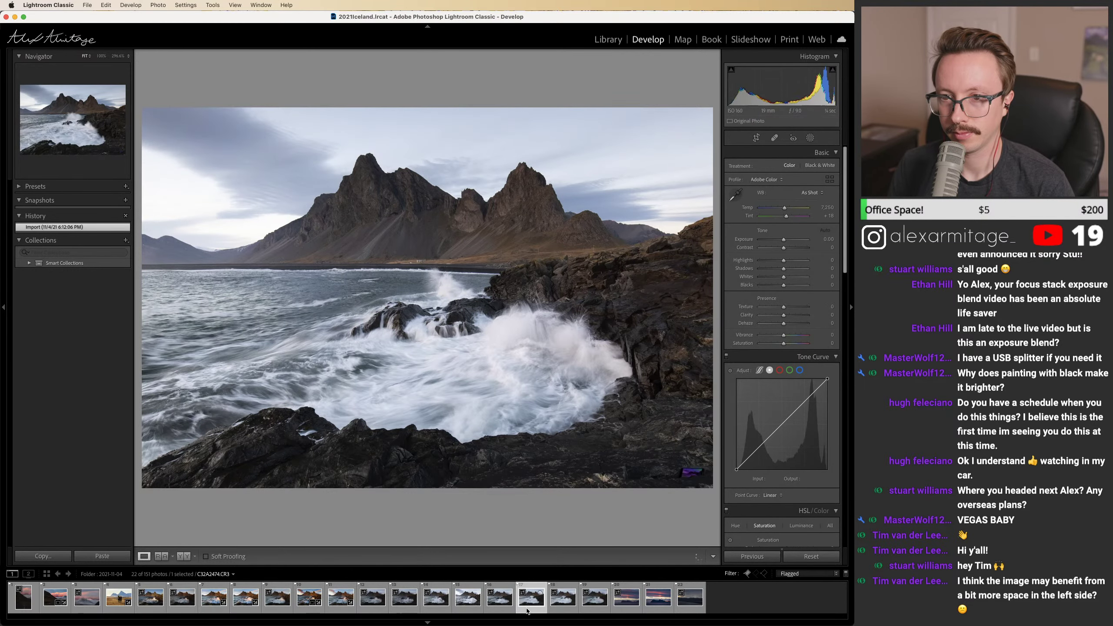
left_click(436, 605)
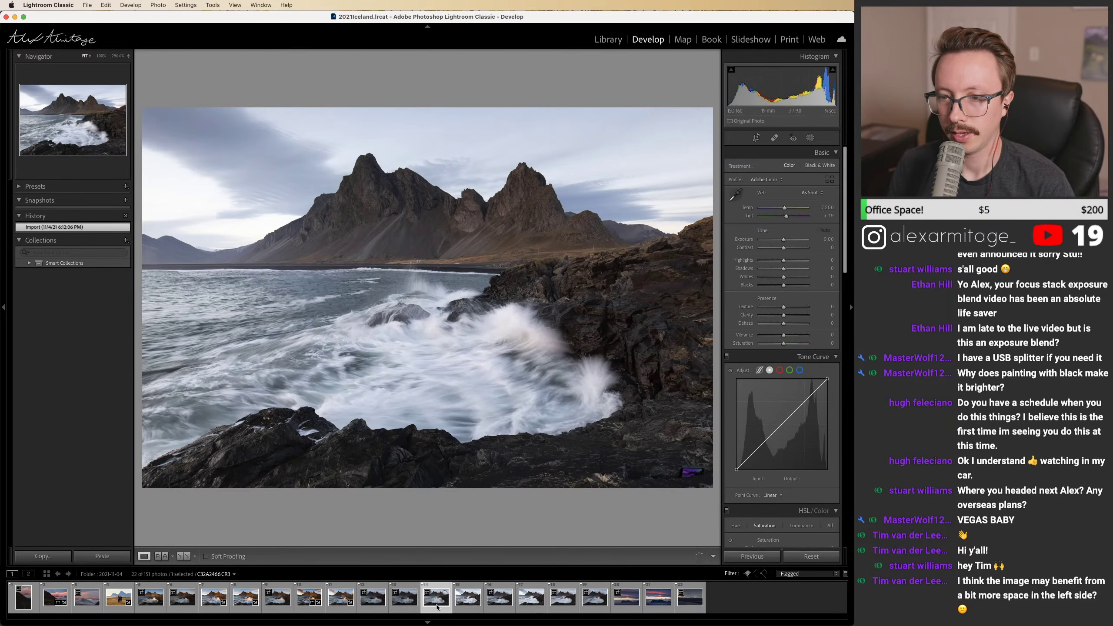
left_click(479, 607)
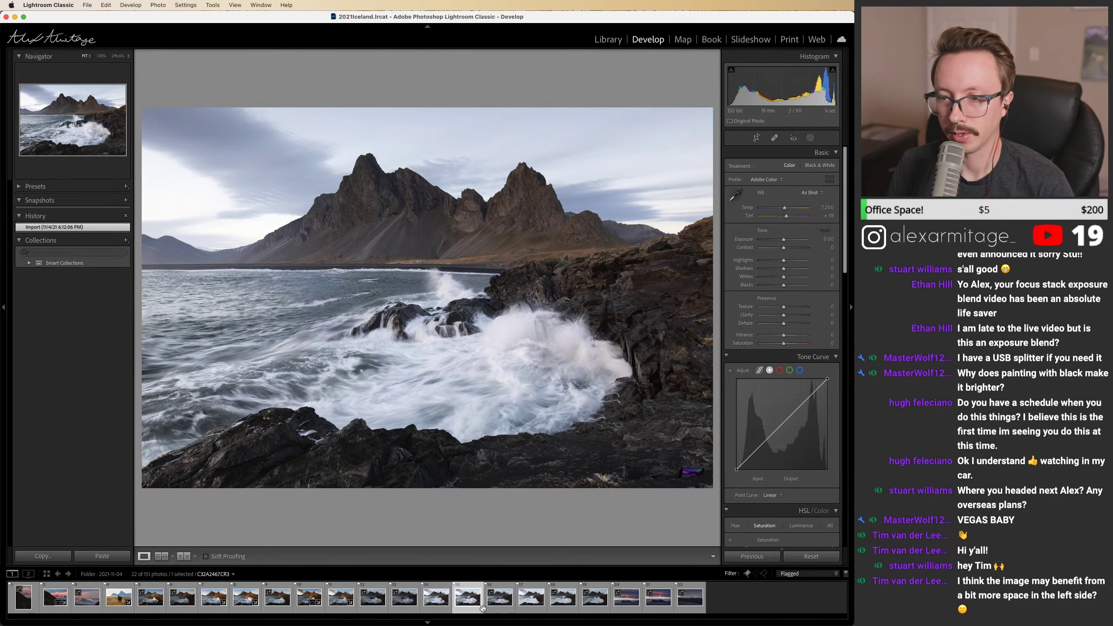
left_click(590, 608)
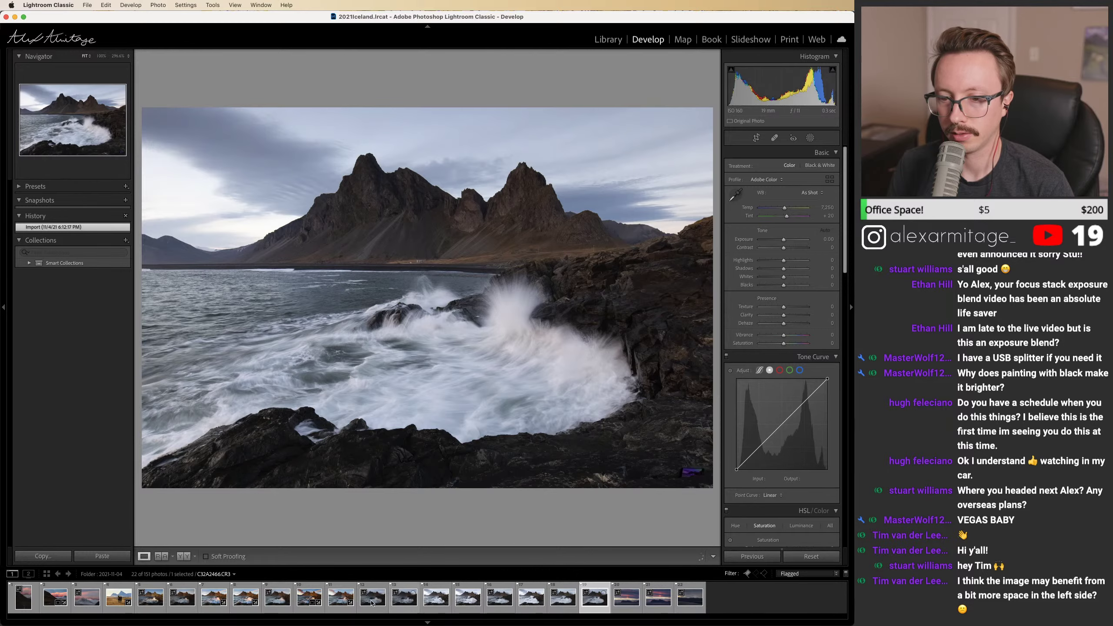
left_click(308, 609)
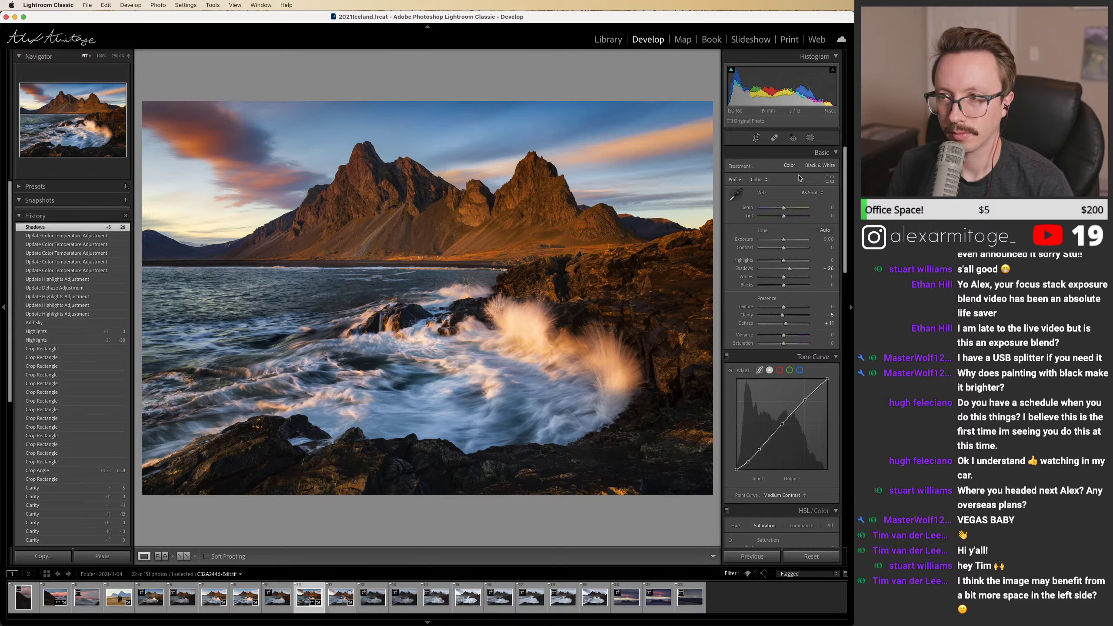
Step: Try the black and white treatment on the photo, and switch it back to colour
left_click(816, 169)
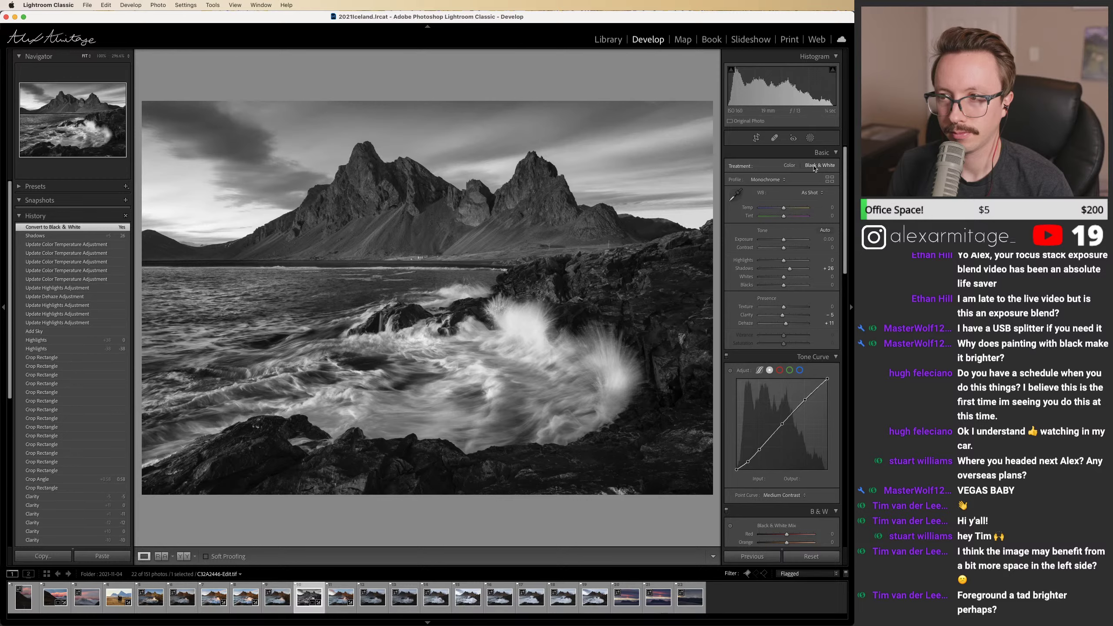
left_click(790, 166)
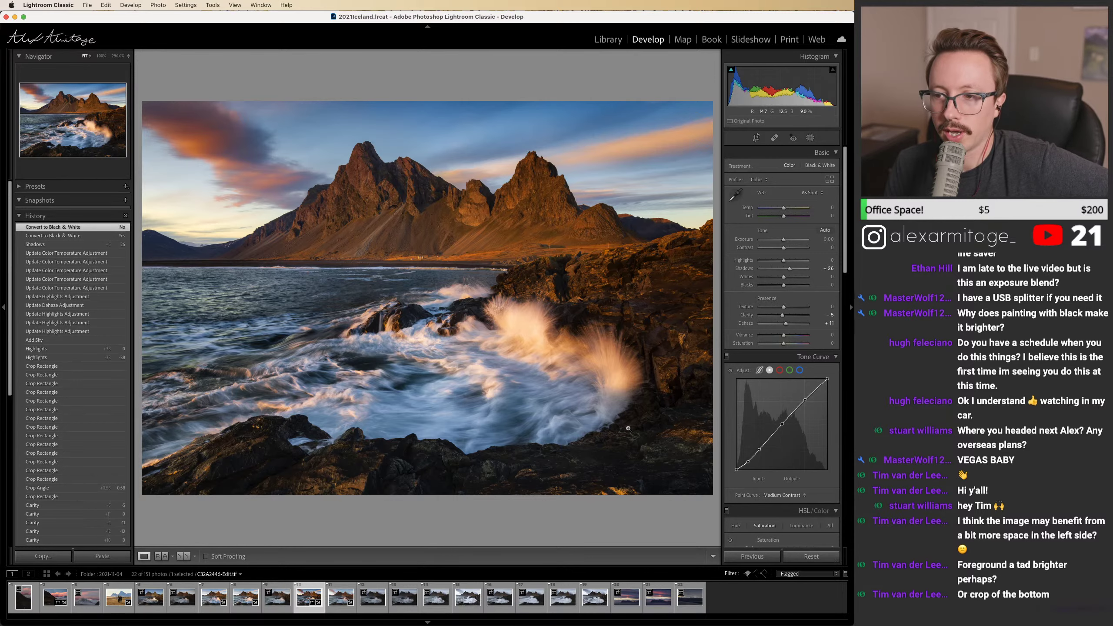
Step: Raise the overall Shadows to +46 and inspect the dark foreground rocks up close
left_click_drag(790, 269, 794, 271)
double_click(795, 271)
left_click(620, 452)
left_click_drag(621, 452, 520, 380)
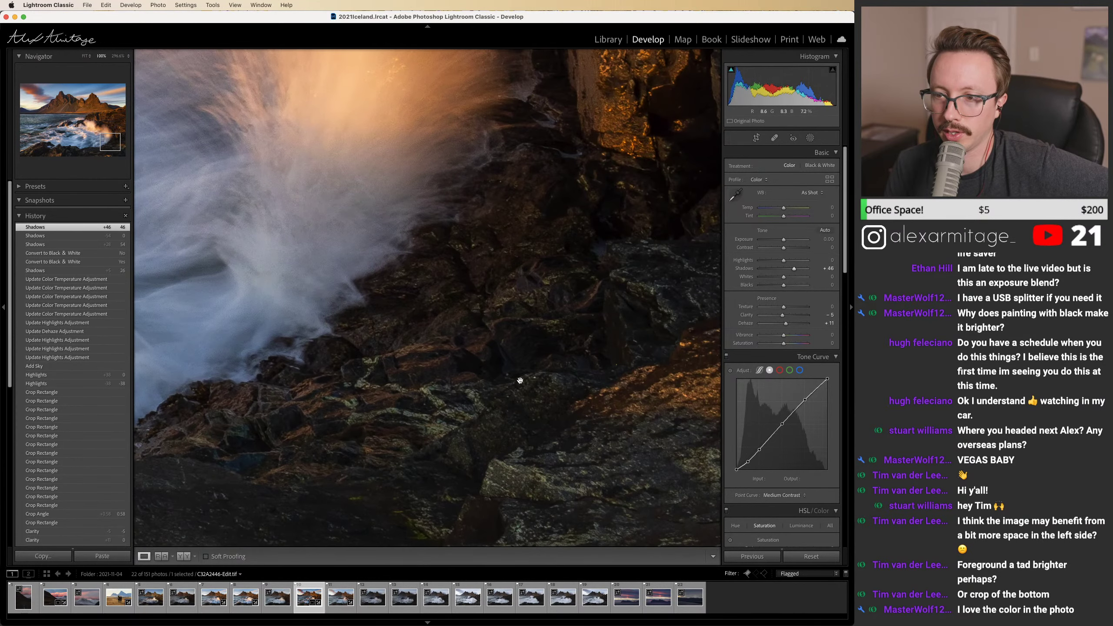
left_click(563, 316)
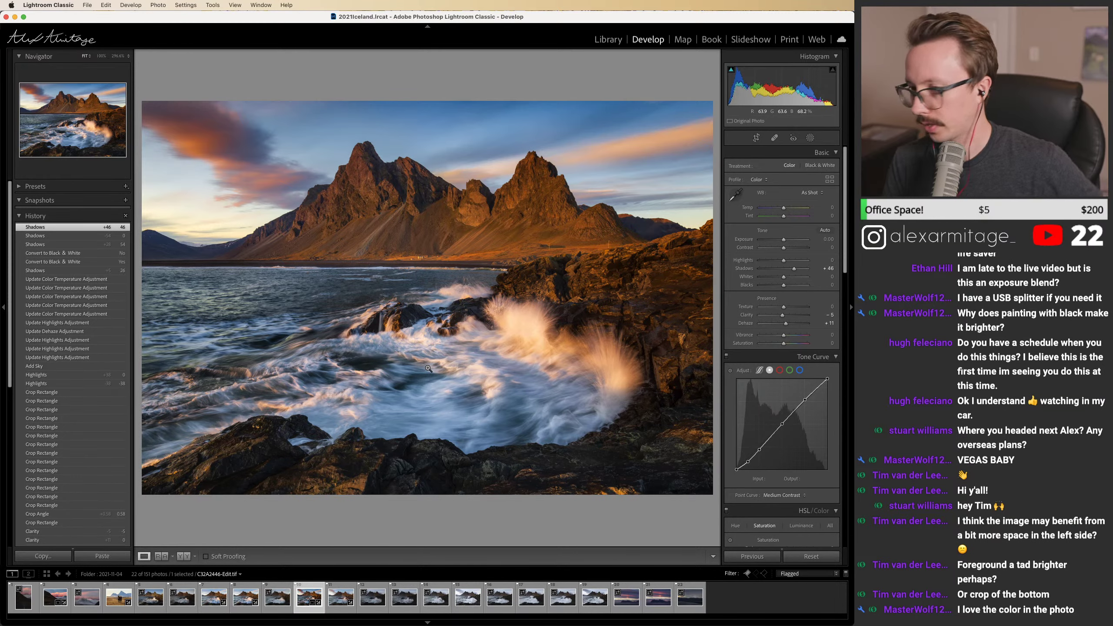
Step: Switch to the Library module, close the DJI_0168-Edit.jpg preview in Finder, and return to Lightroom Classic
left_click(607, 42)
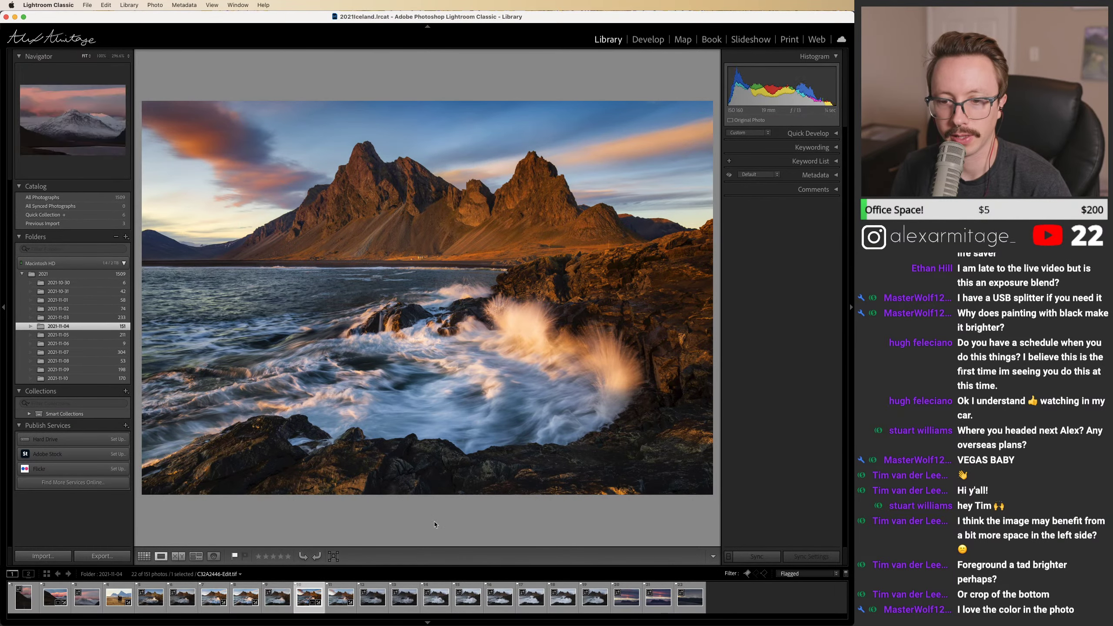
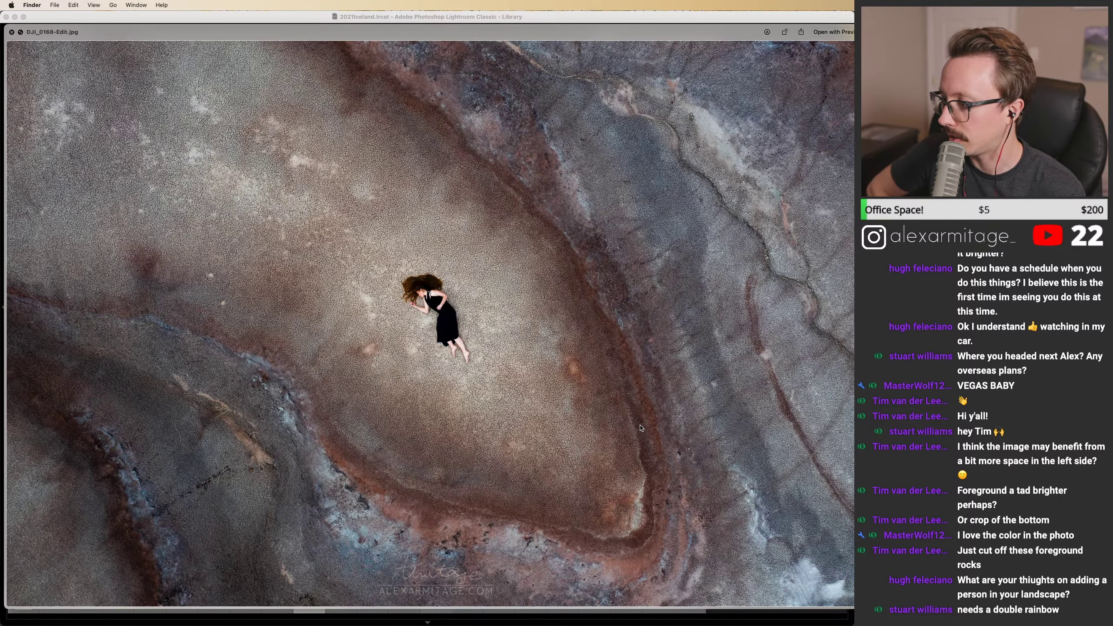
key("space")
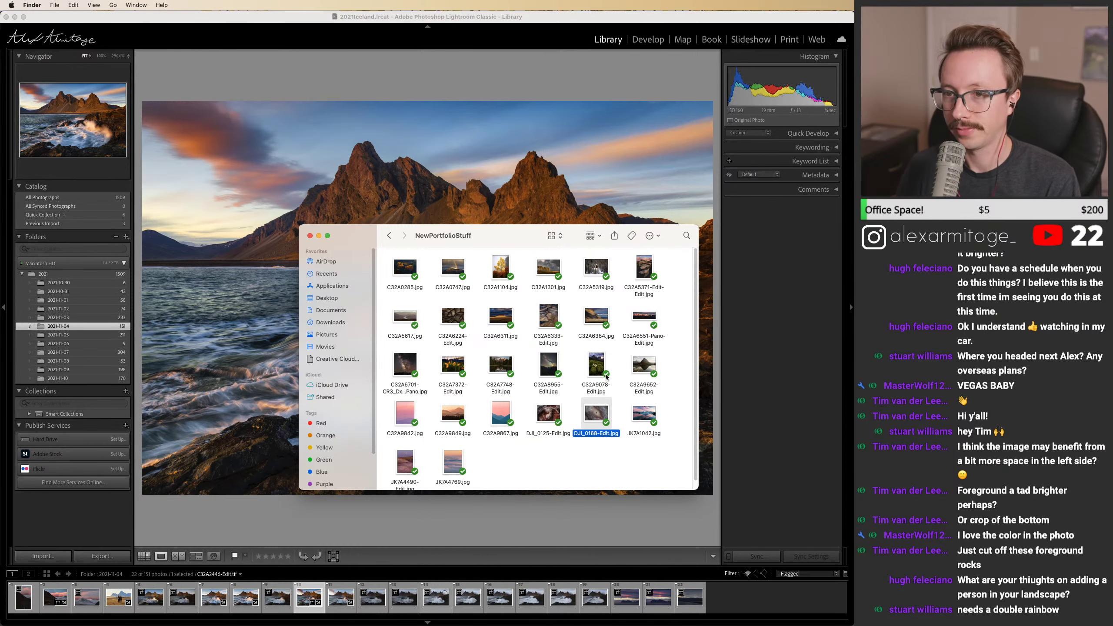
left_click(344, 18)
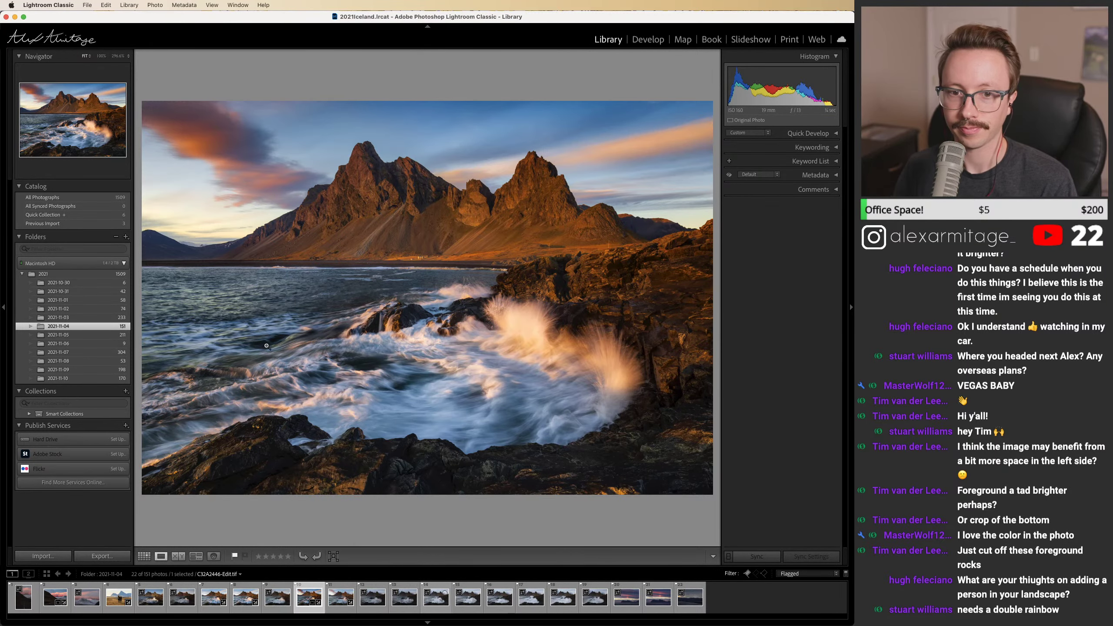
Step: Open the 2021-11-07 folder and view the ice photos C32A2902.CR3 and C32A2938.CR3
left_click(88, 352)
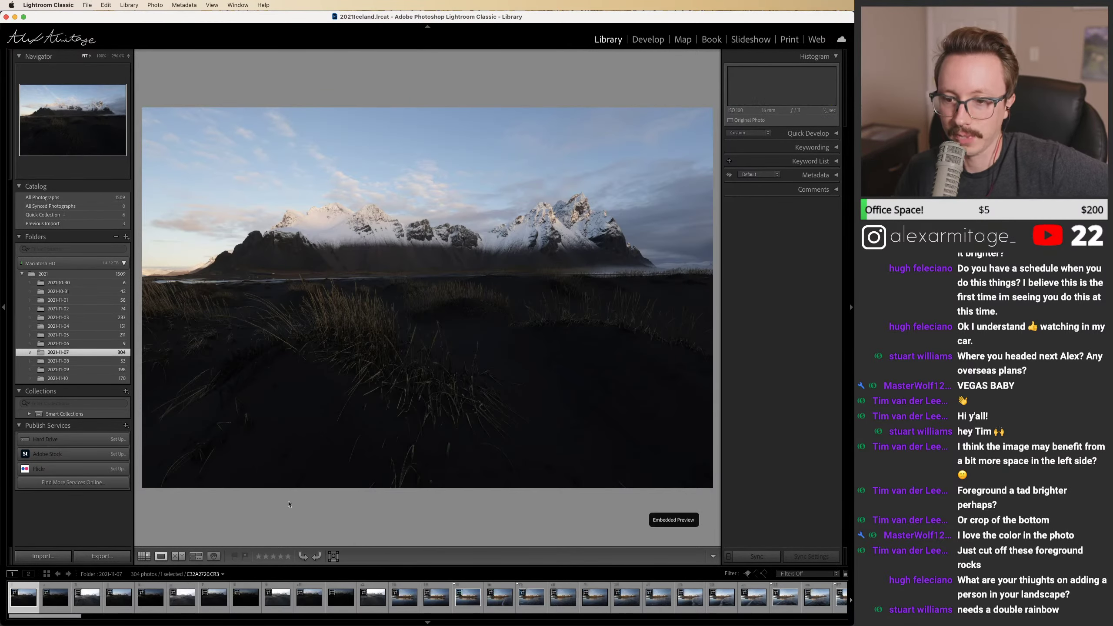
left_click_drag(80, 617, 547, 625)
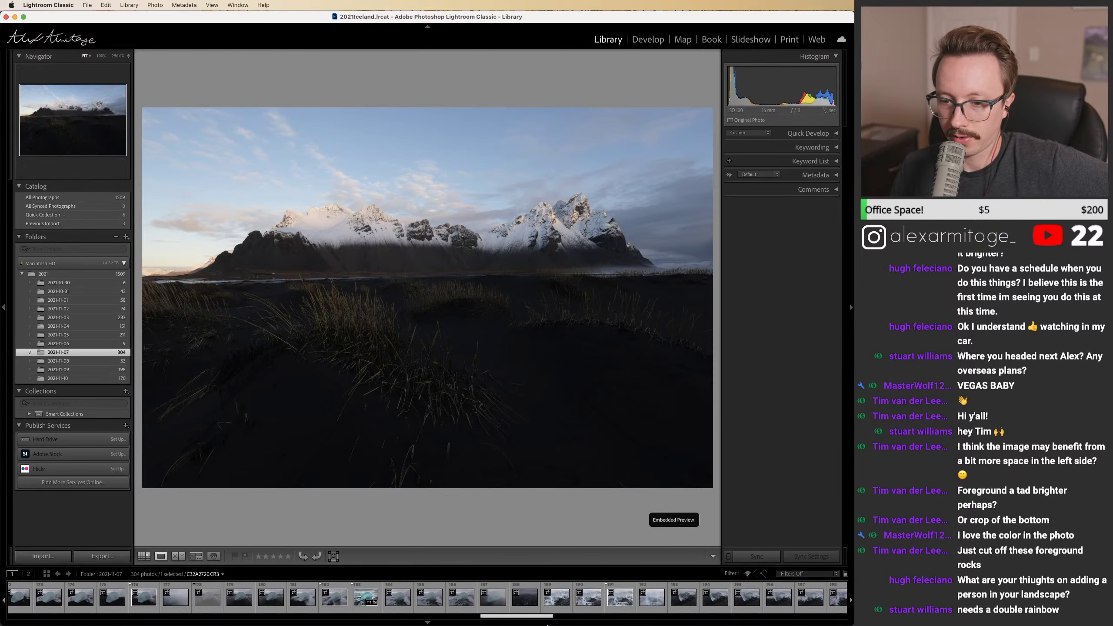
left_click(363, 608)
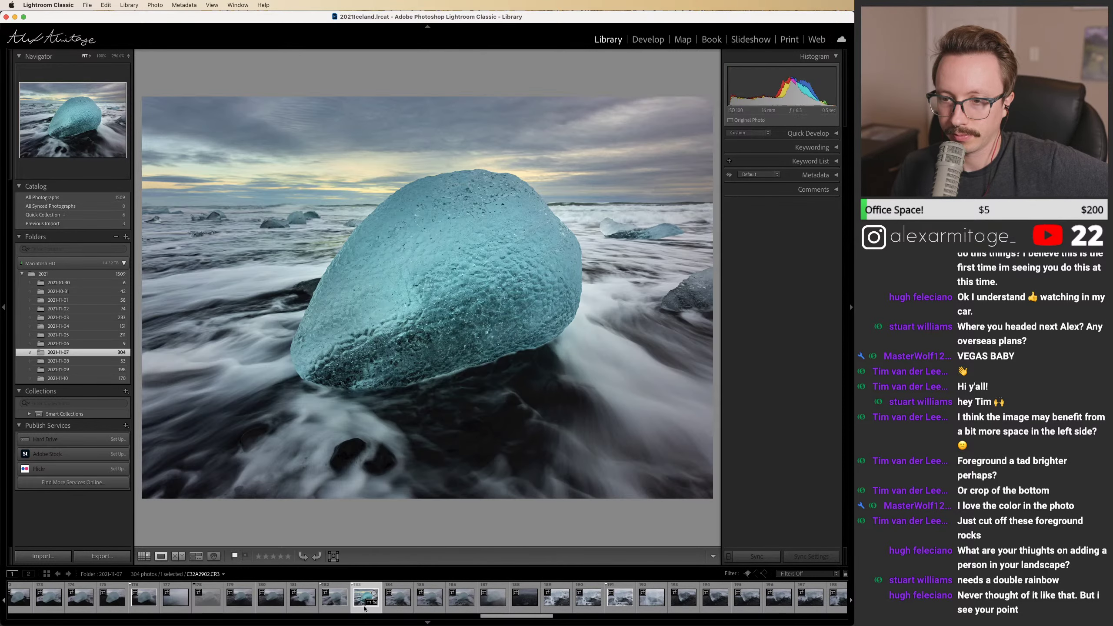
left_click_drag(517, 618, 608, 620)
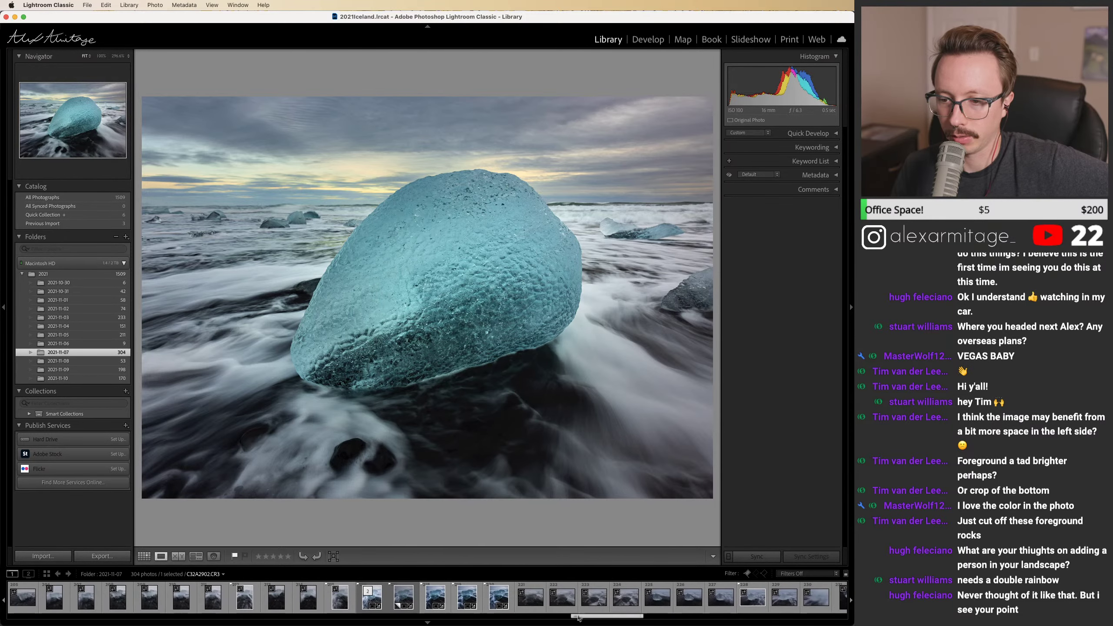
left_click(498, 600)
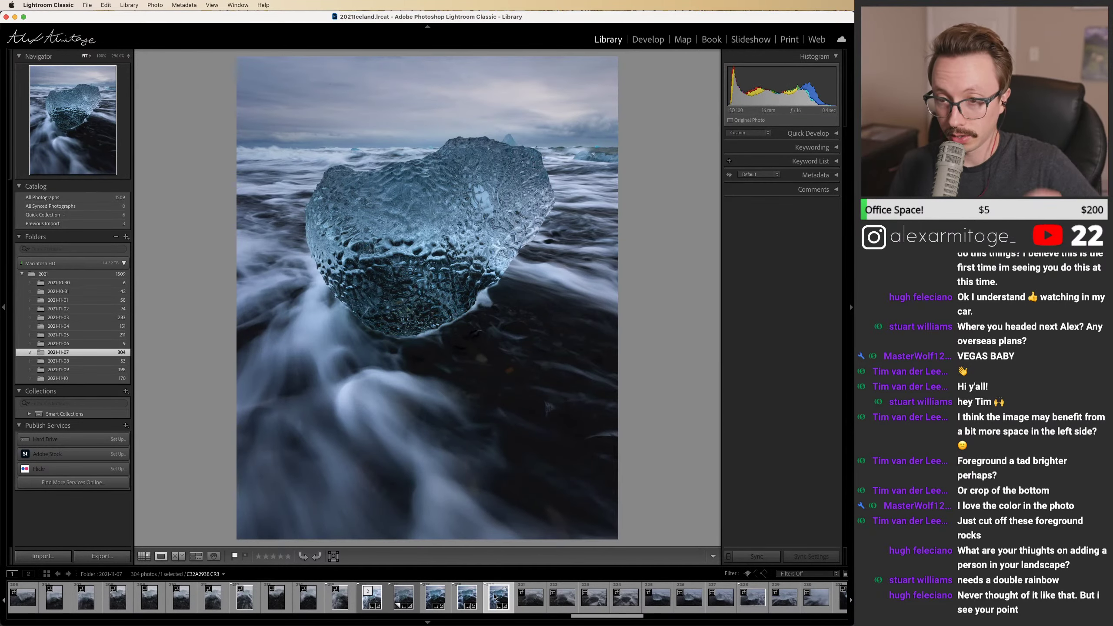
Step: Compare the ice block photos C32A2935.CR3, its virtual copy, C32A2936.CR3, C32A2937.CR3 and C32A2938.CR3
left_click(456, 599)
left_click(421, 594)
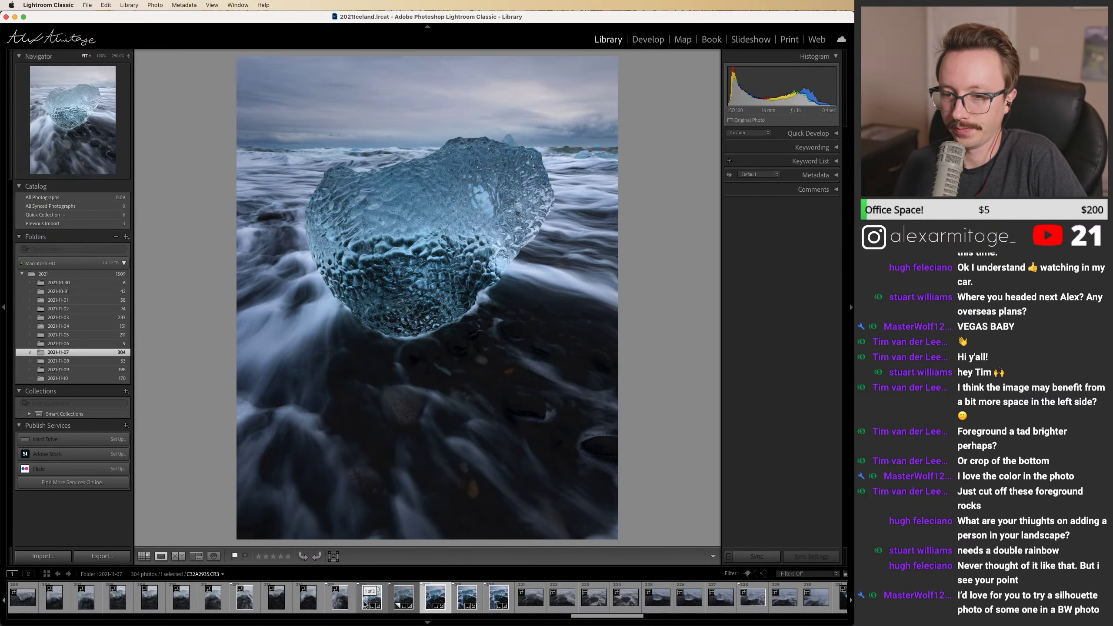
left_click(365, 604)
left_click(396, 605)
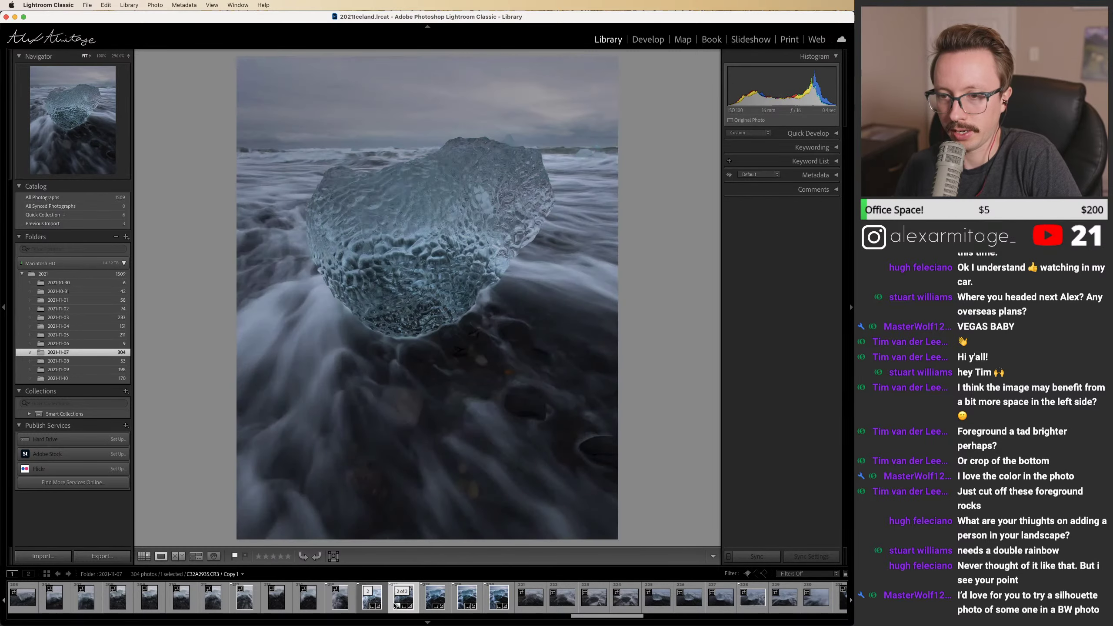
key("Left")
key("Right")
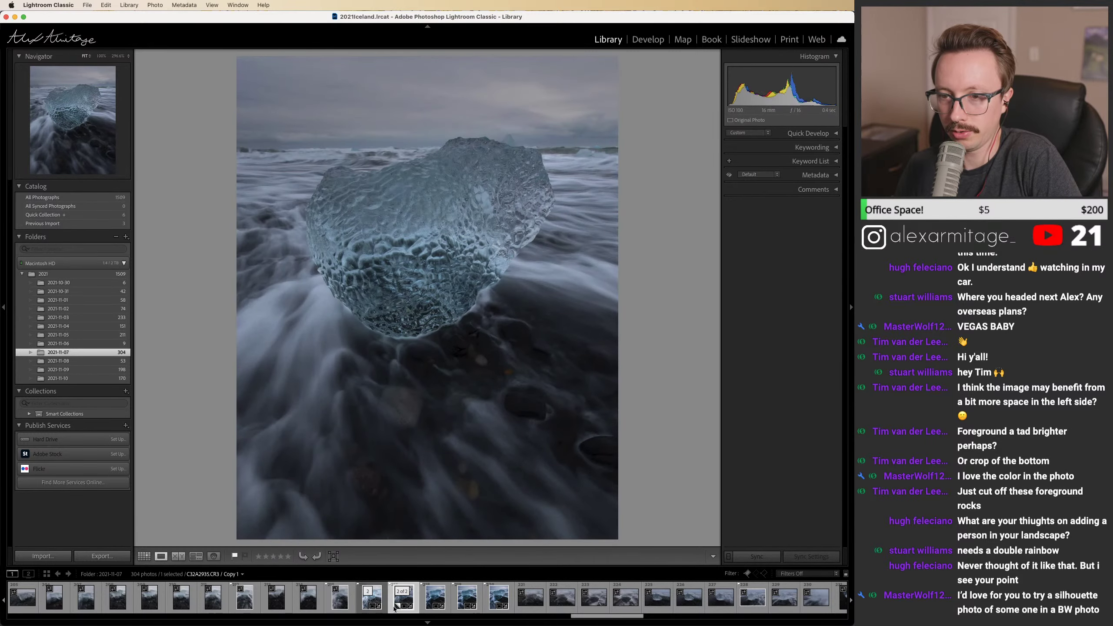
left_click(363, 605)
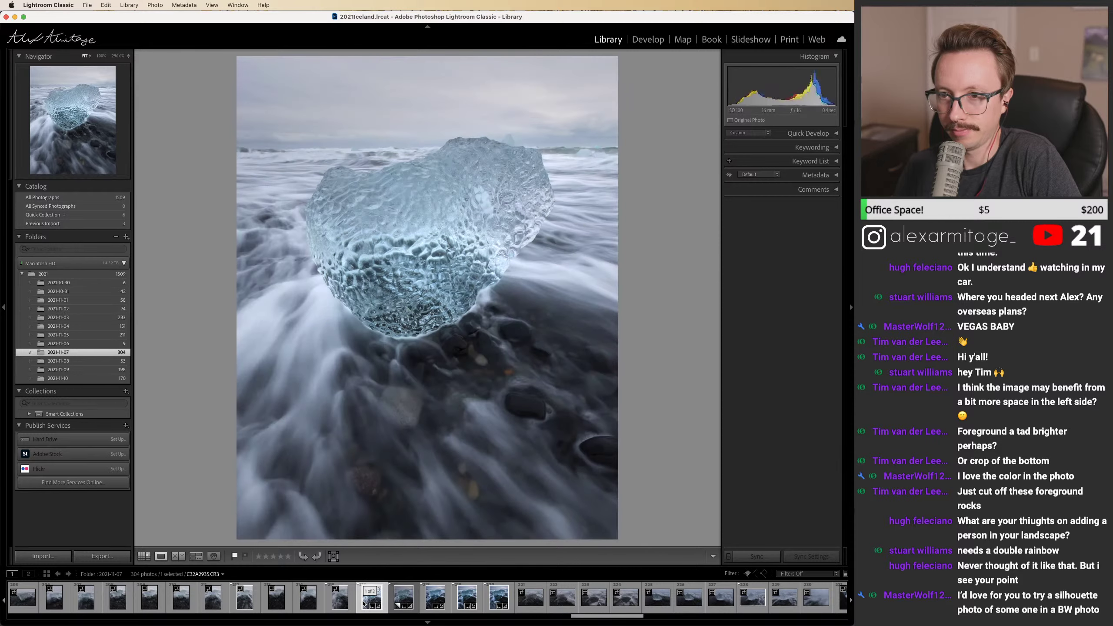
key("Right")
key("Right")
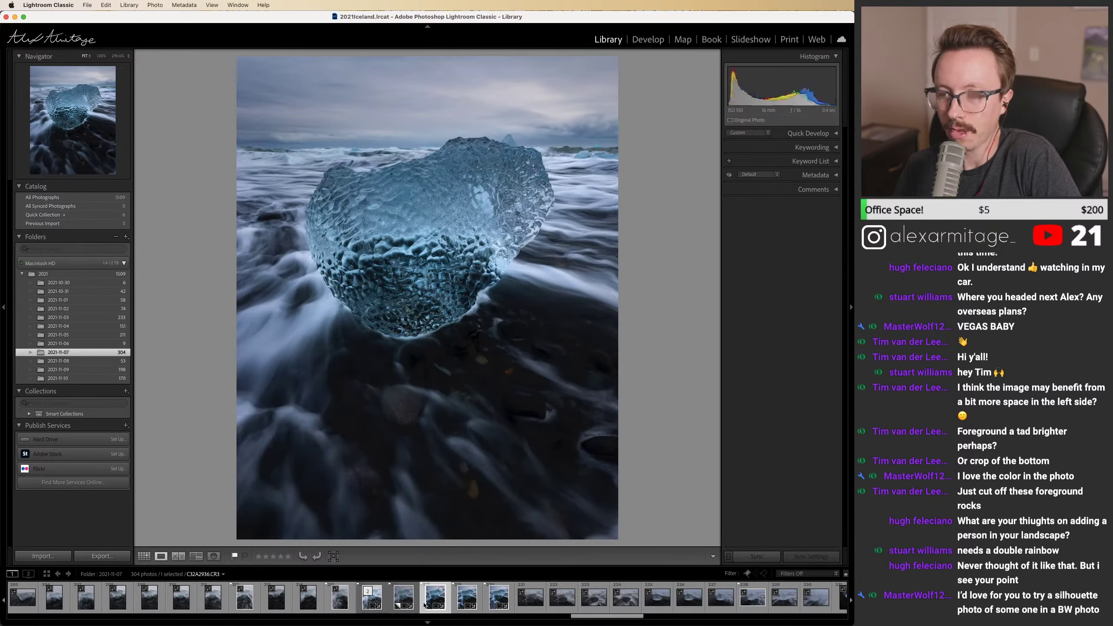
left_click(457, 607)
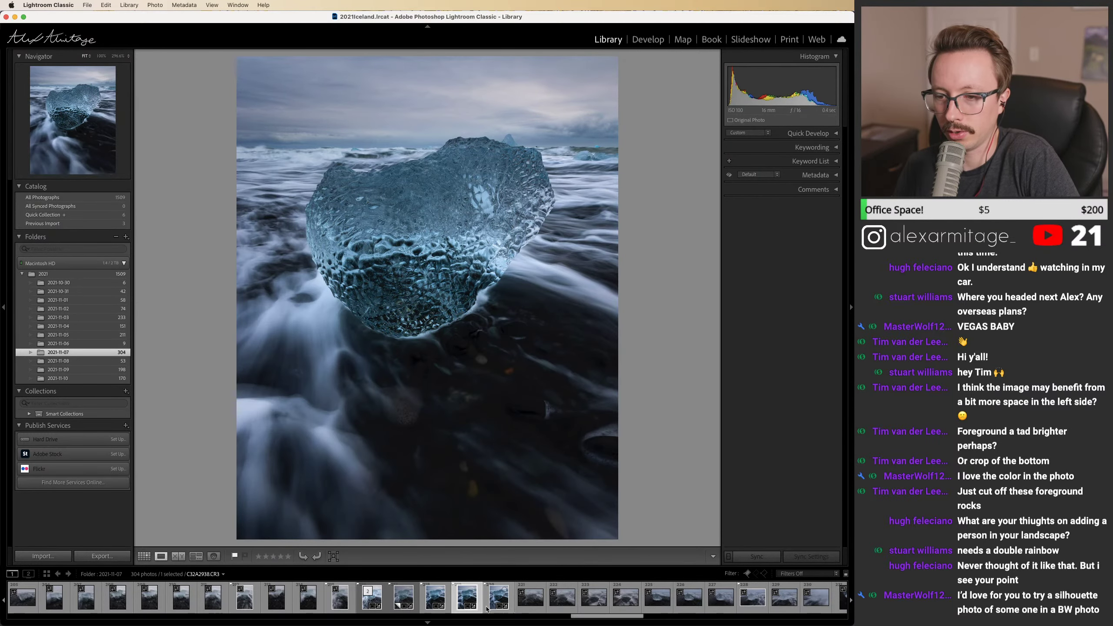
left_click(466, 606)
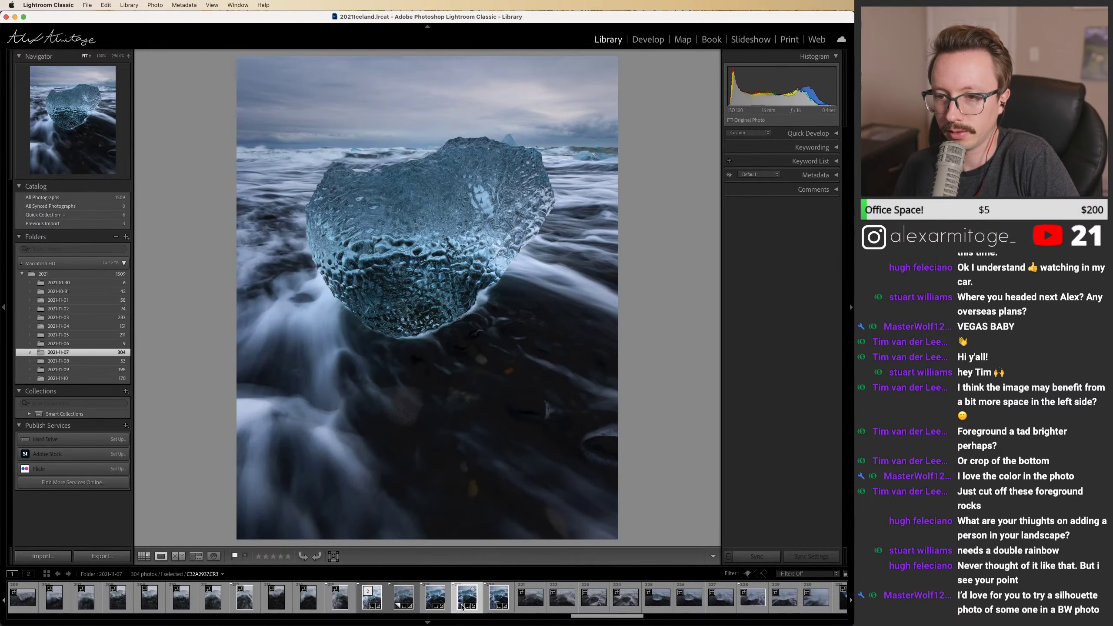
left_click(435, 606)
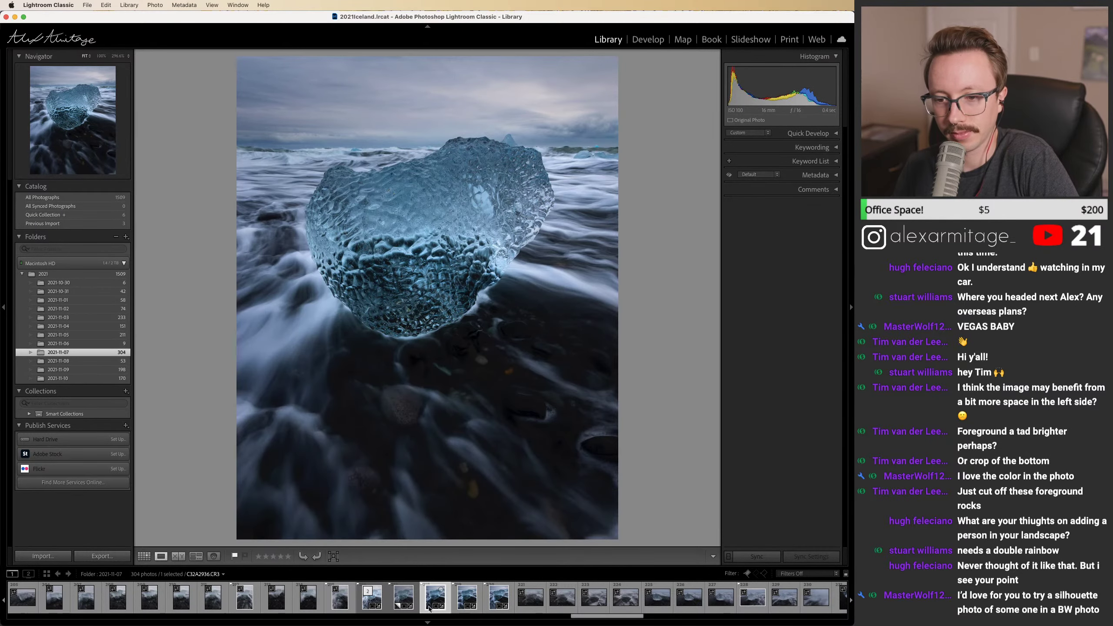
left_click(394, 601)
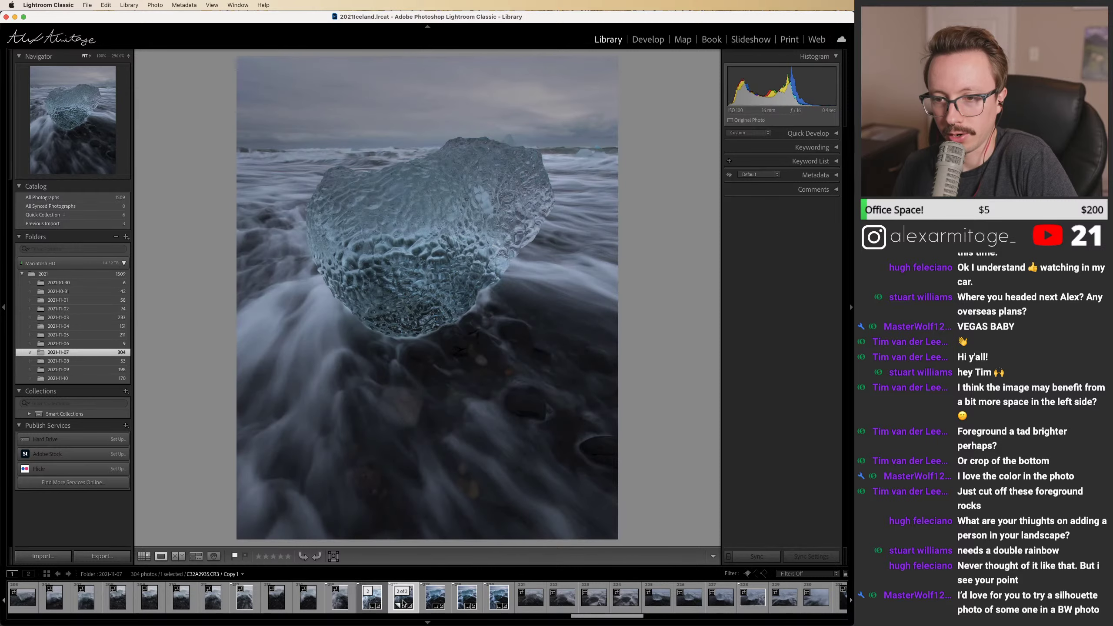
left_click(461, 600)
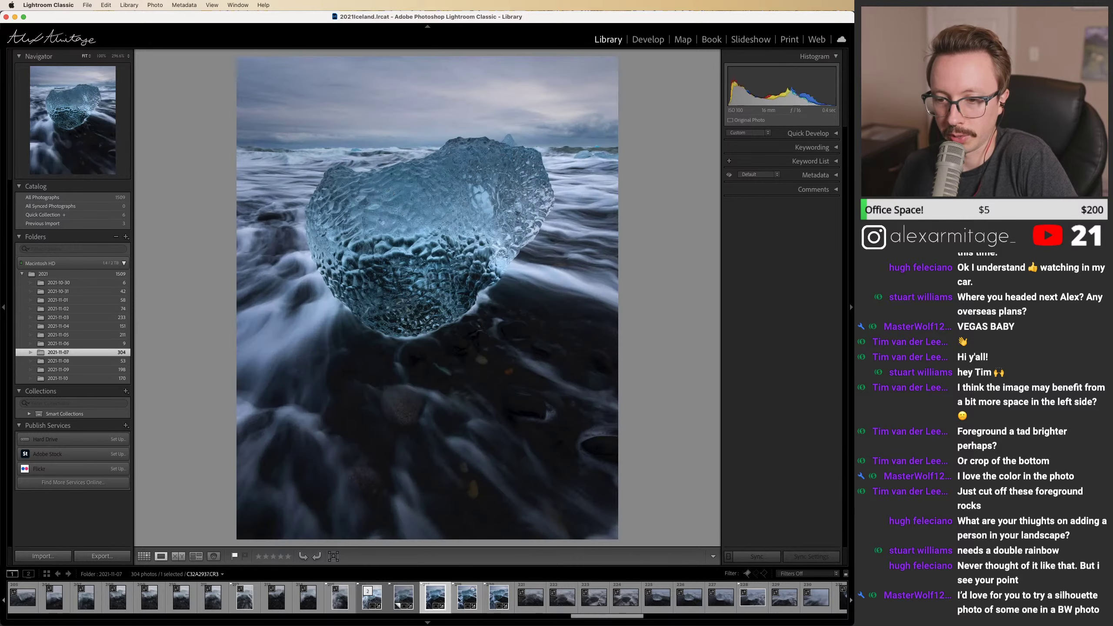
key("Right")
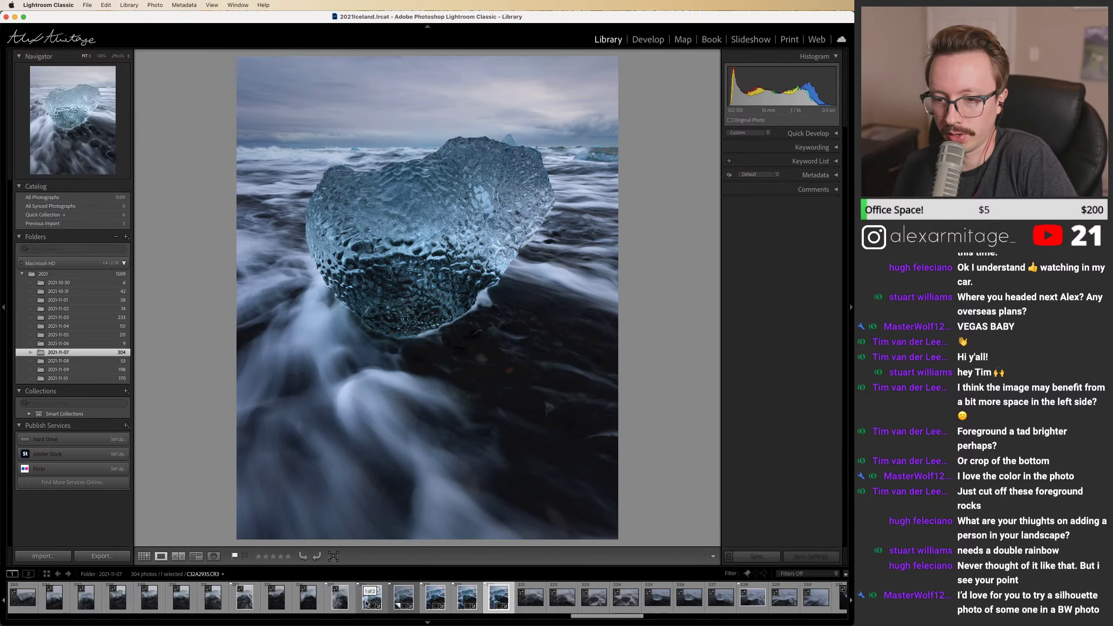
Step: Open C32A2935.CR3 and its virtual copy together as layers in Photoshop, and close the C32A2446-Edit.tif document
left_click(365, 603)
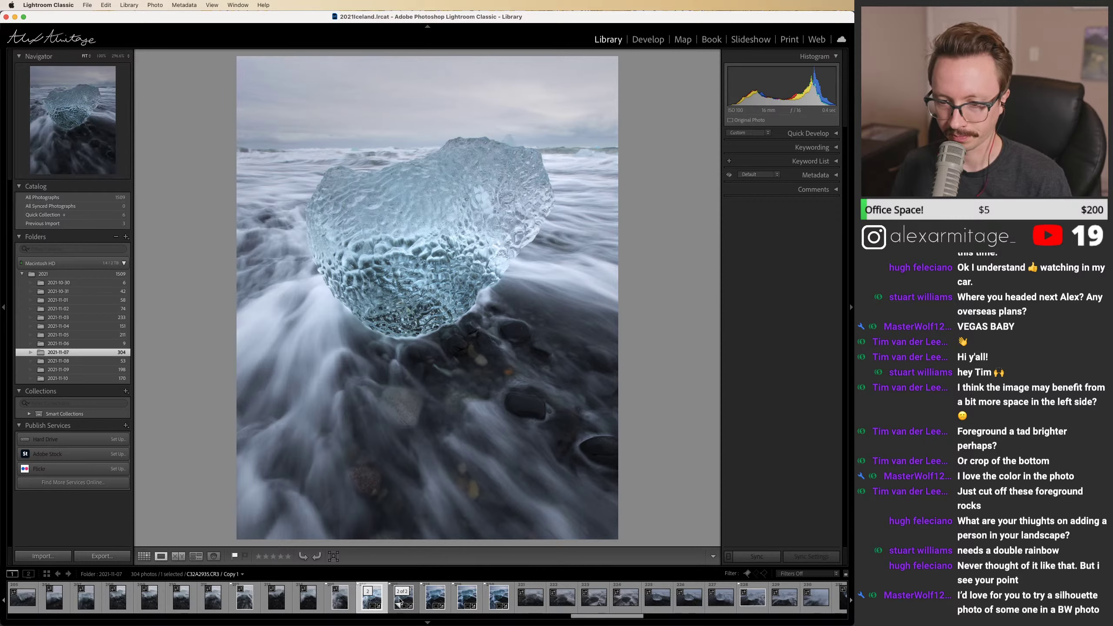
left_click(403, 597, "super")
right_click(380, 333)
mouse_move(427, 401)
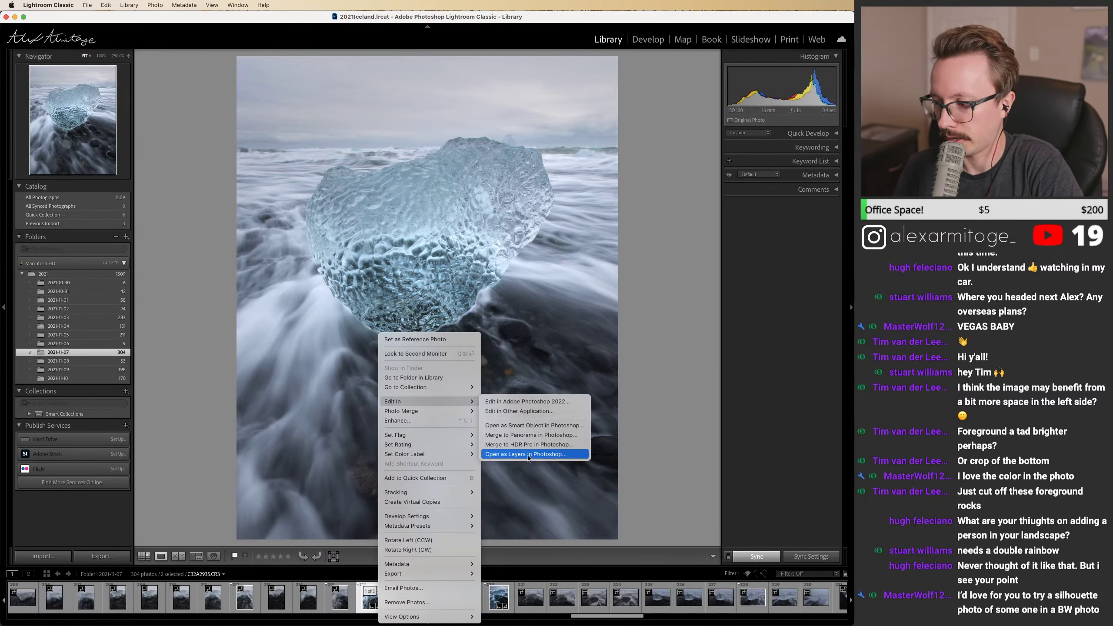
left_click(528, 454)
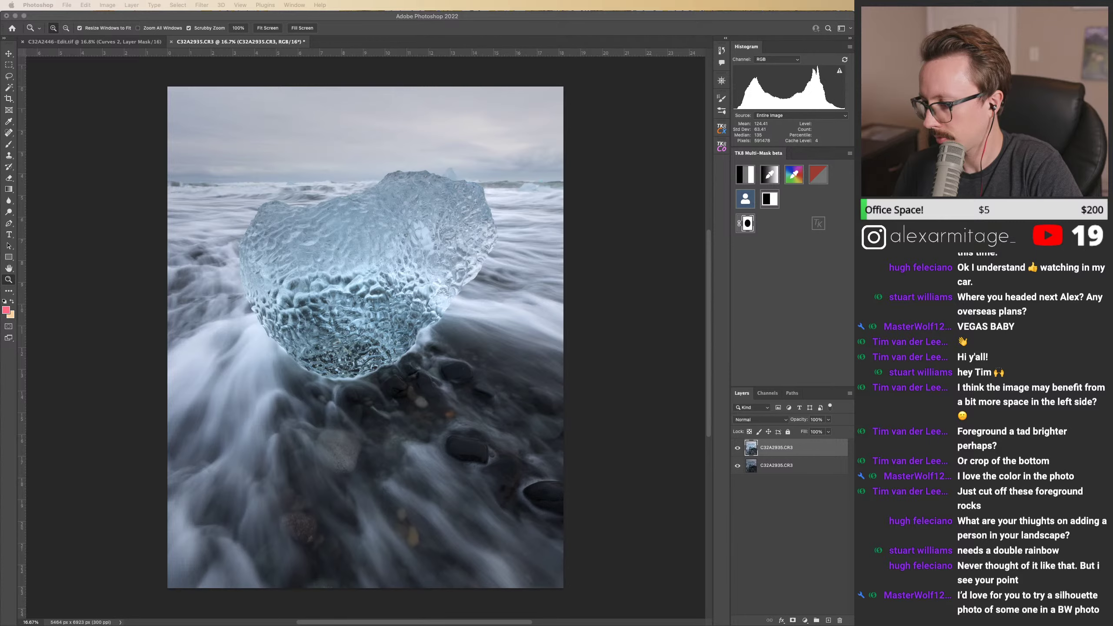
left_click(22, 42)
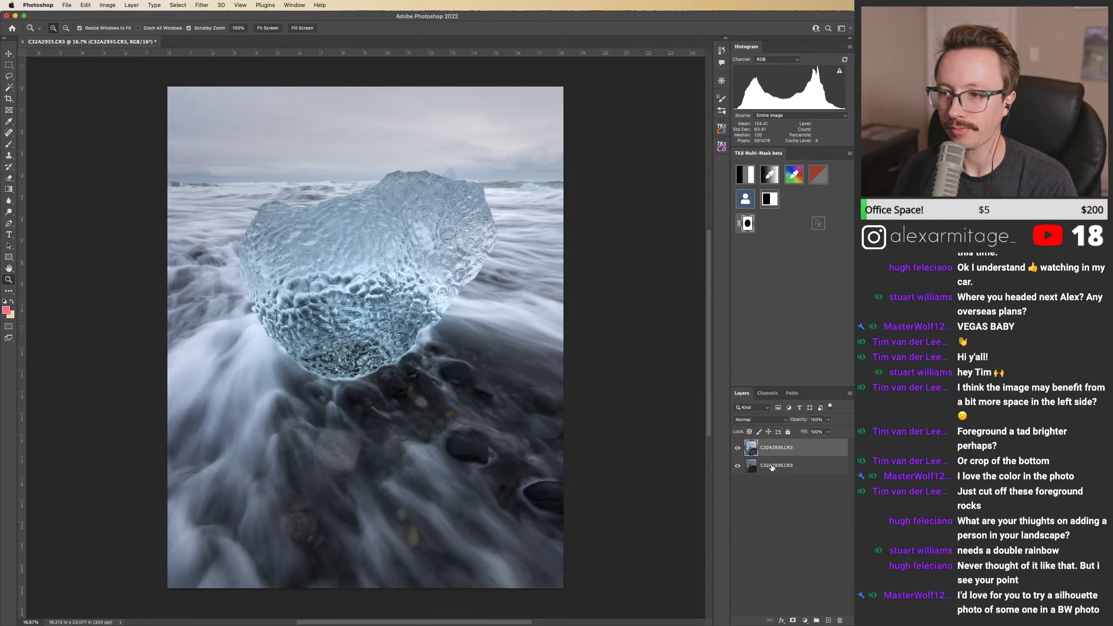
Step: Move the darker C32A2935.CR3 layer above the brighter one and give it a white layer mask
left_click_drag(772, 468, 776, 458)
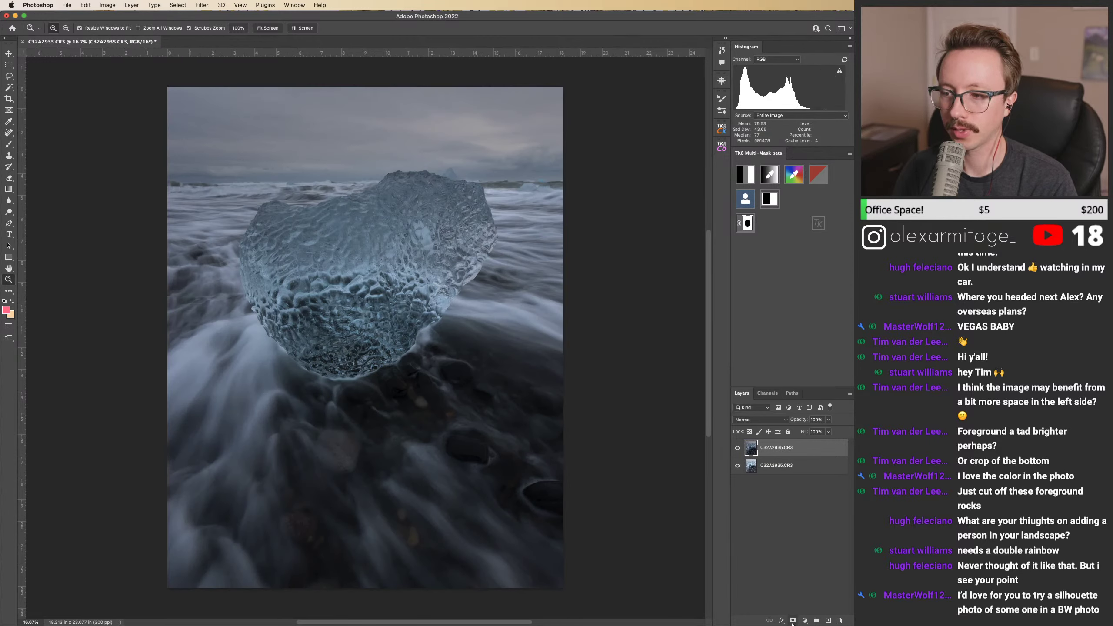
left_click(792, 621)
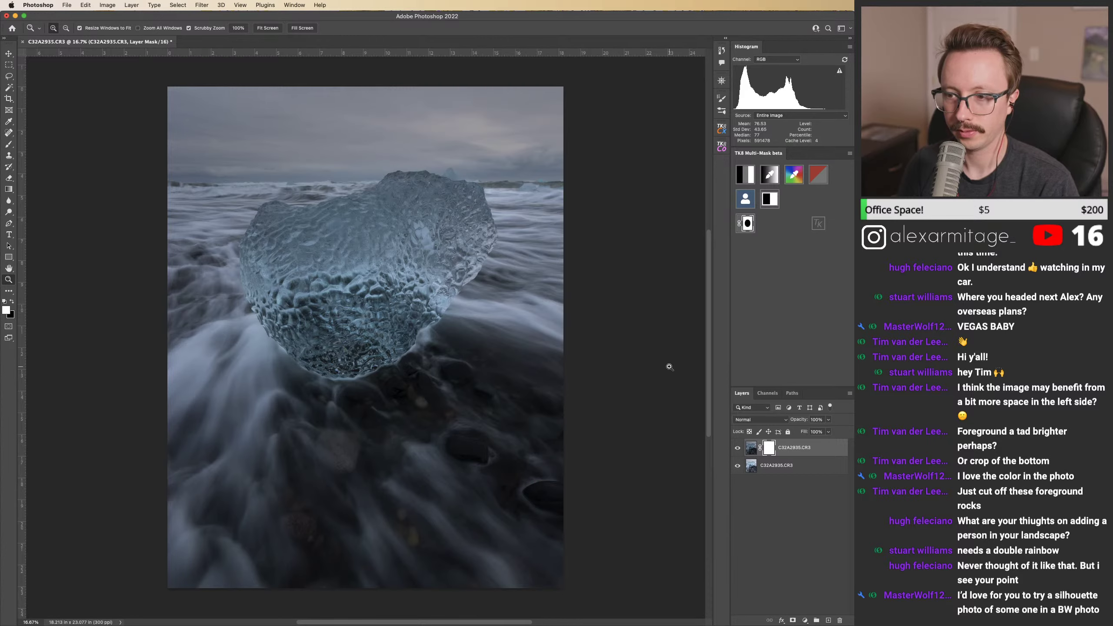
Step: Toggle the masked dark layer's visibility to compare it with the brighter exposure beneath
left_click(745, 451)
left_click(735, 451)
left_click(735, 453)
left_click(733, 454)
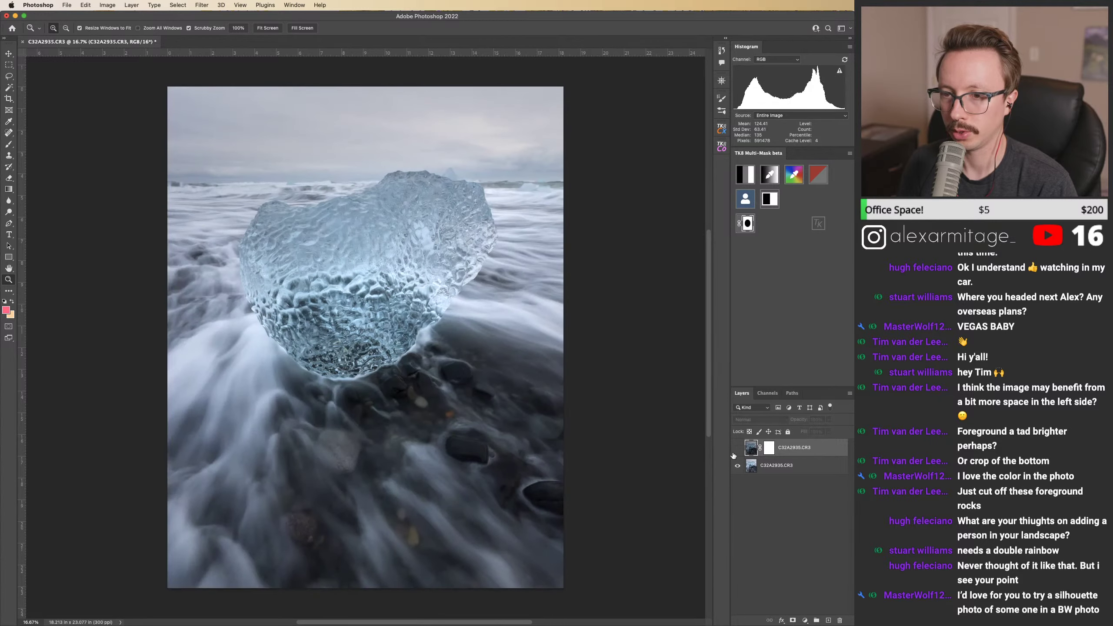
left_click(732, 452)
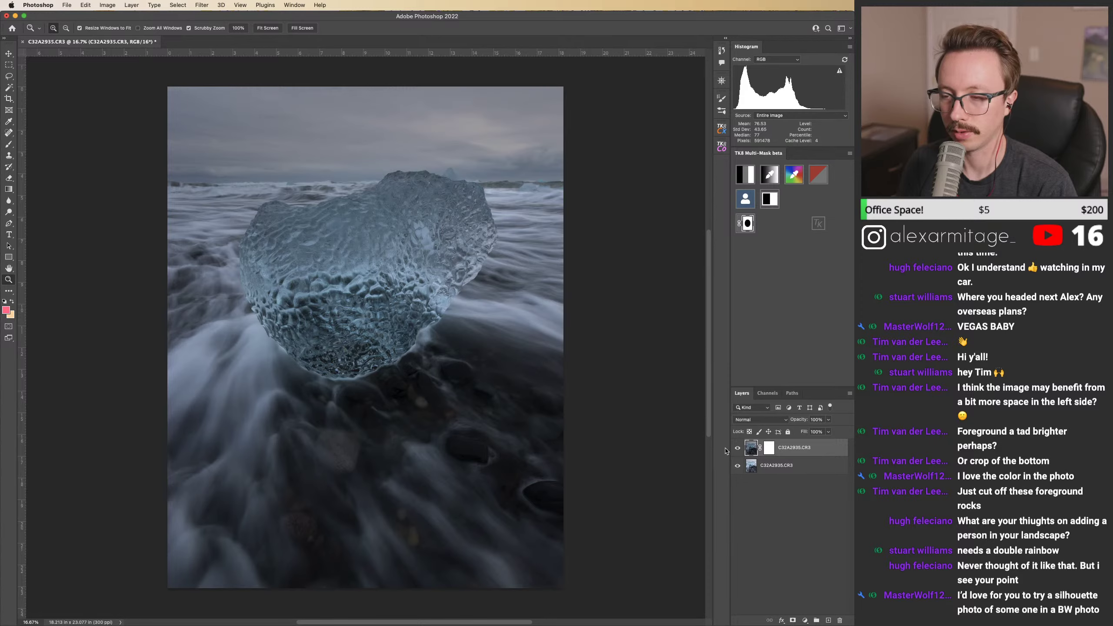
left_click(737, 451)
left_click(736, 452)
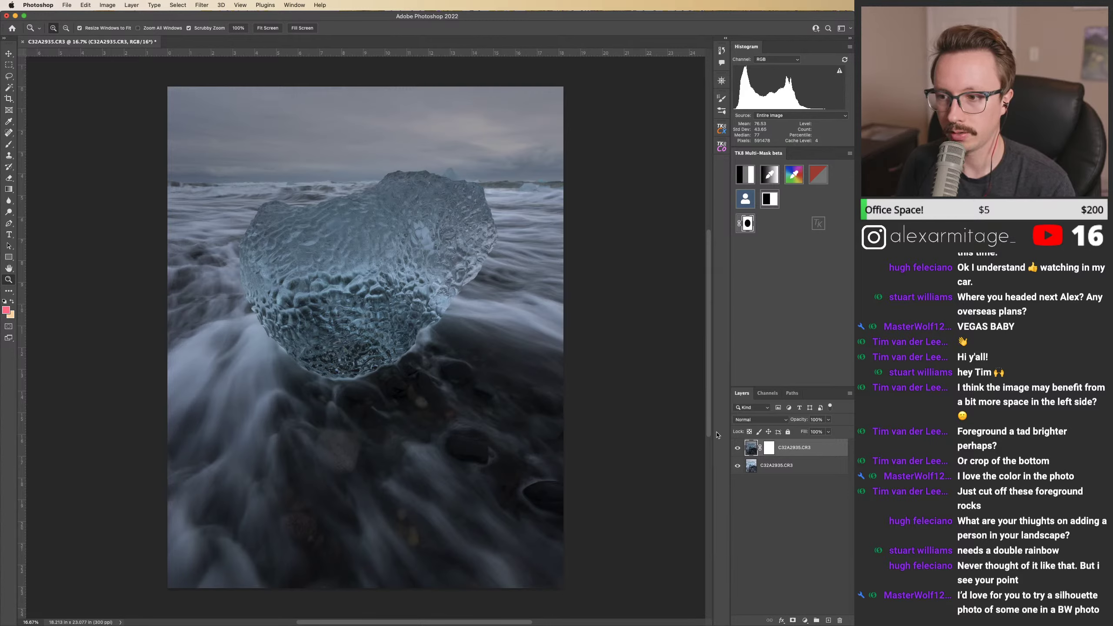
Step: With the dark layer hidden, load a Lights-1 luminosity selection of the brighter exposure using TK8 Multi-Mask
left_click(745, 175)
left_click(792, 204)
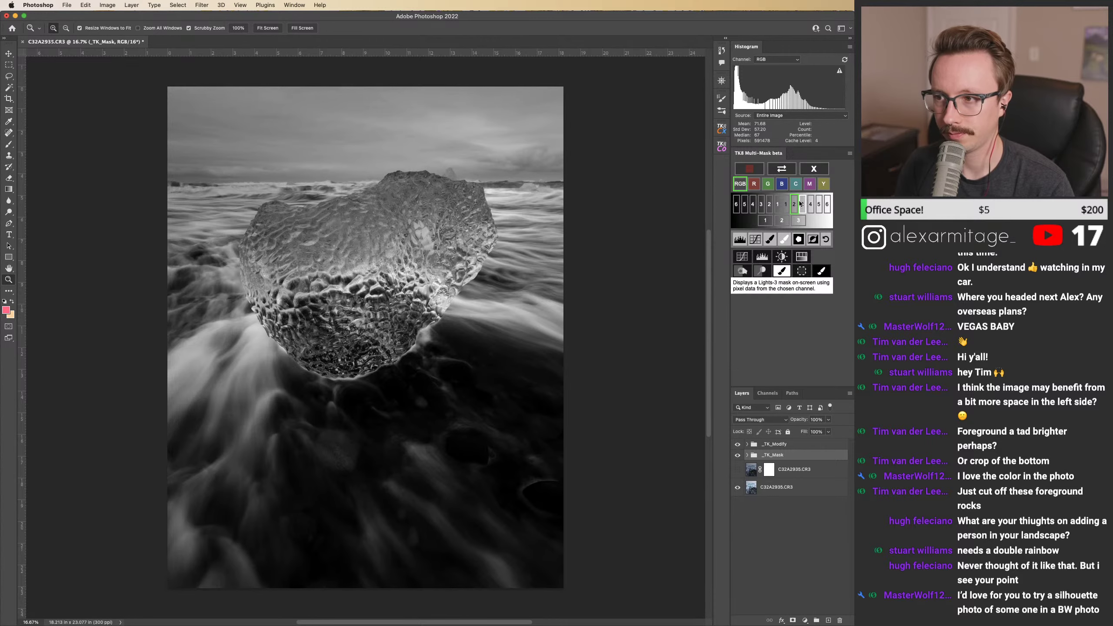
left_click(777, 204)
left_click(787, 206)
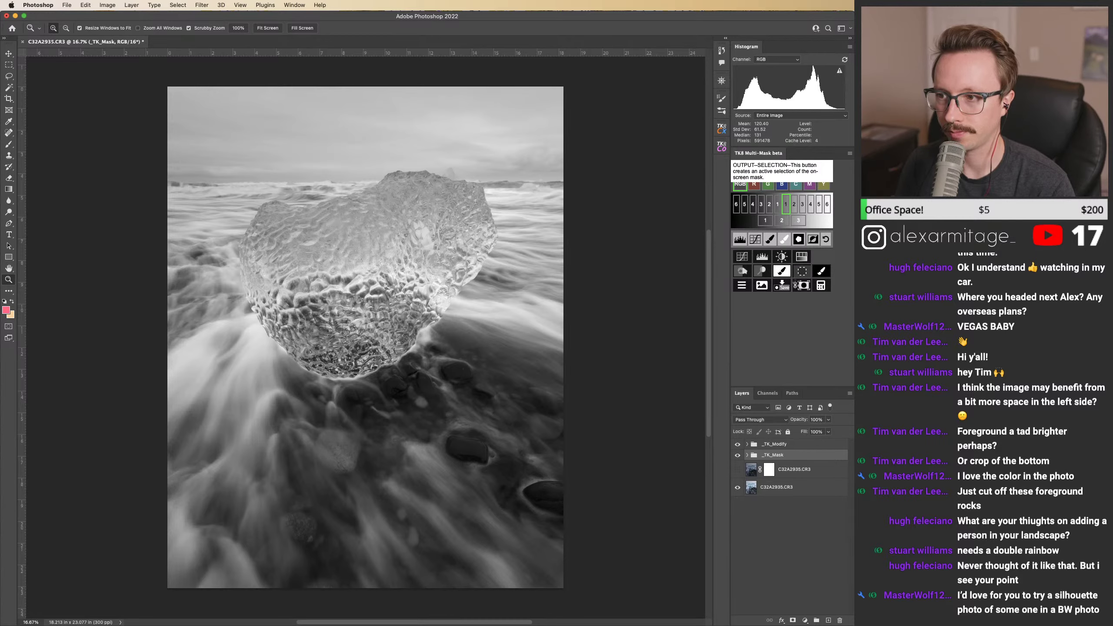
key("Delete")
key("Delete")
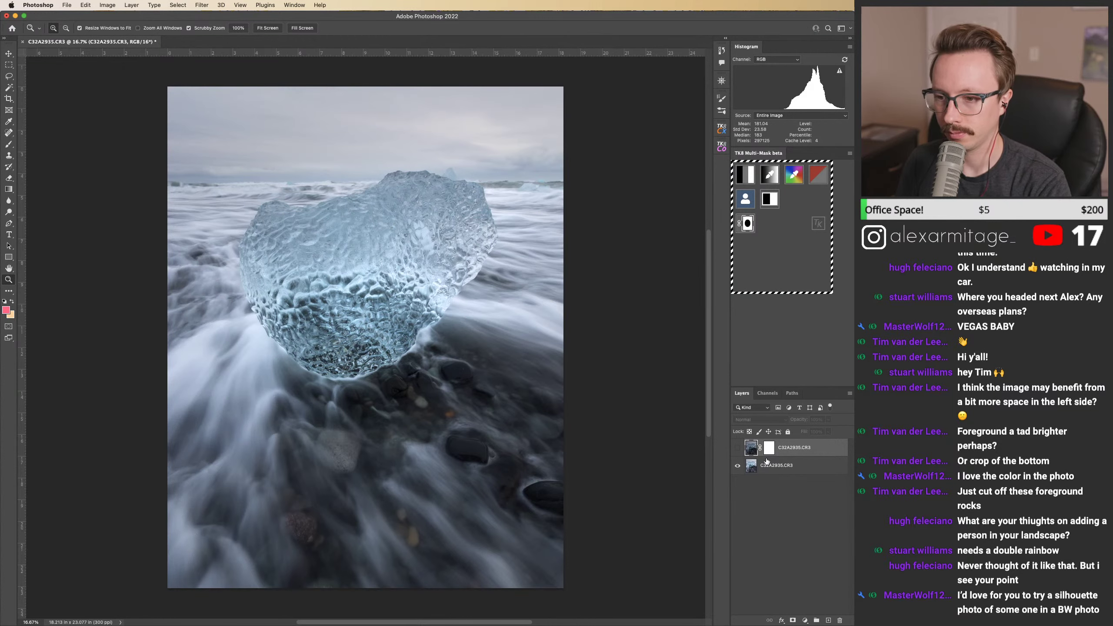
key("XF86AudioLowerVolume")
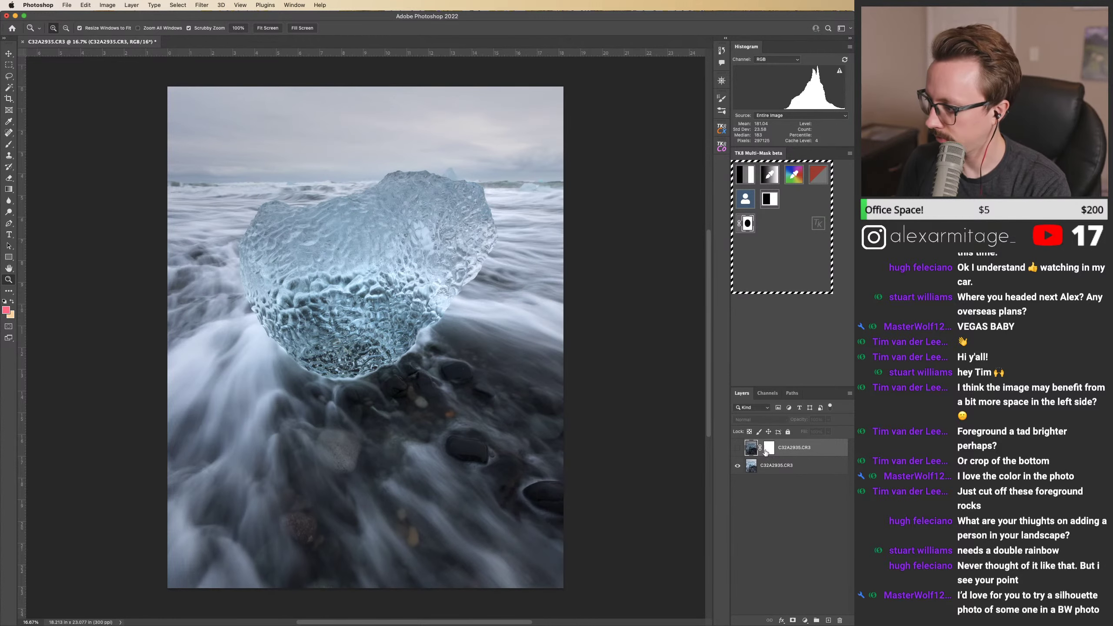
Step: Show the dark layer and paint black at 23% opacity on its mask over the flowing water, enlarging the soft brush to 2100
left_click(737, 448)
left_click(770, 447)
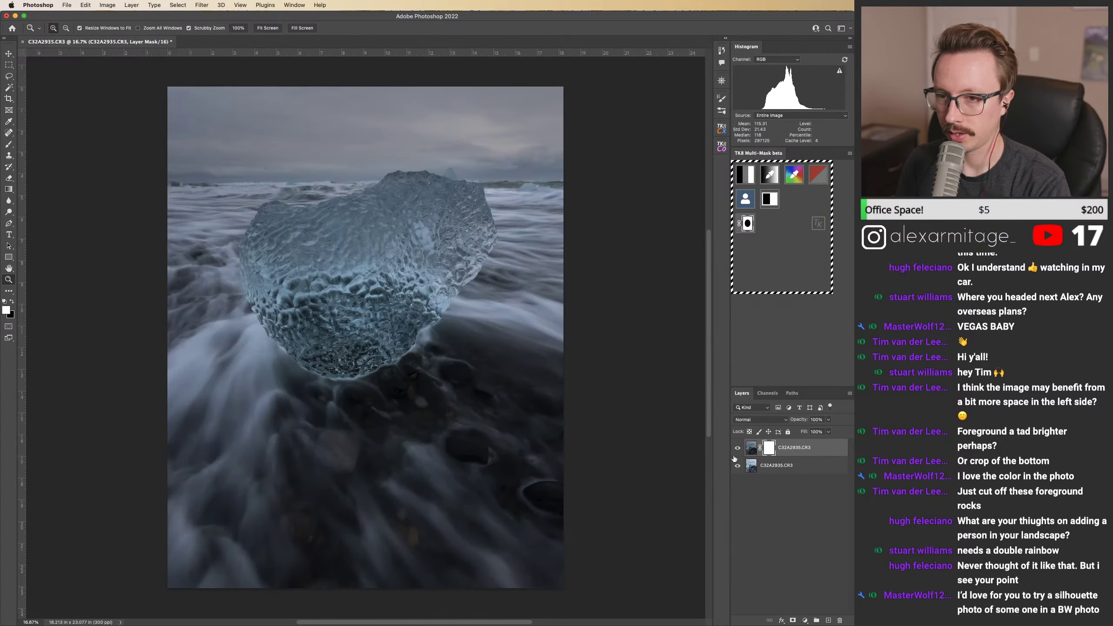
key("b")
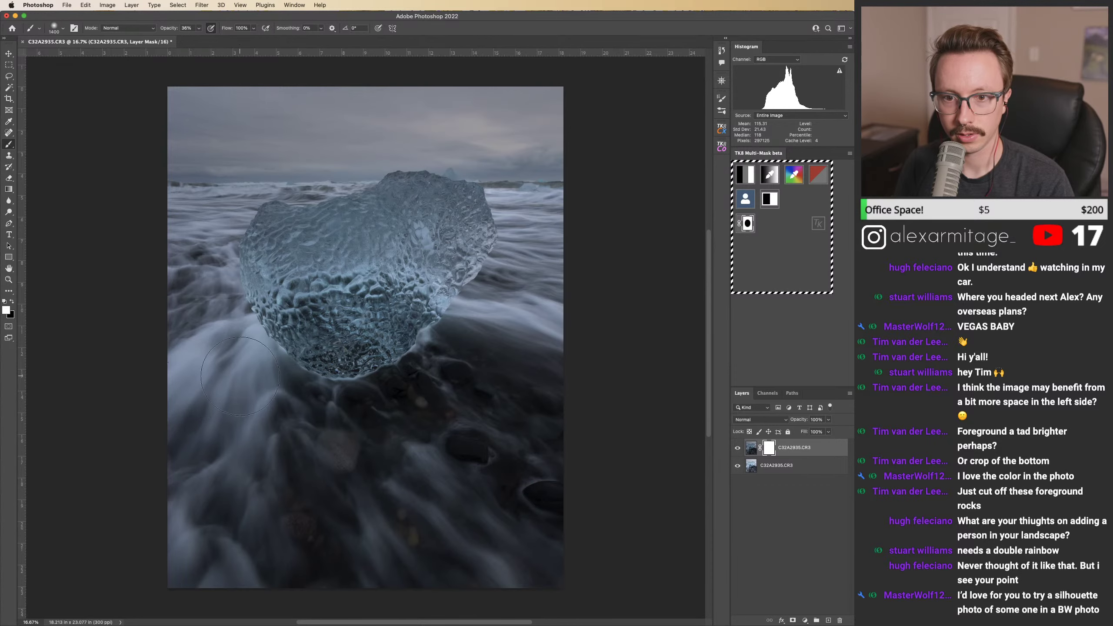
key("x")
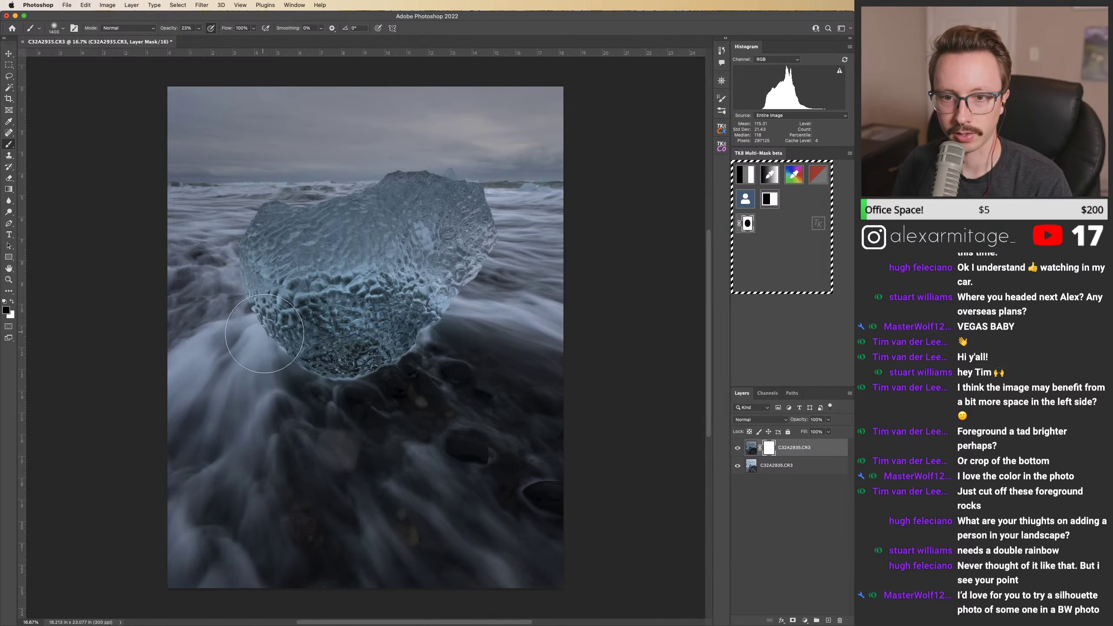
key("bracketright")
key("bracketright")
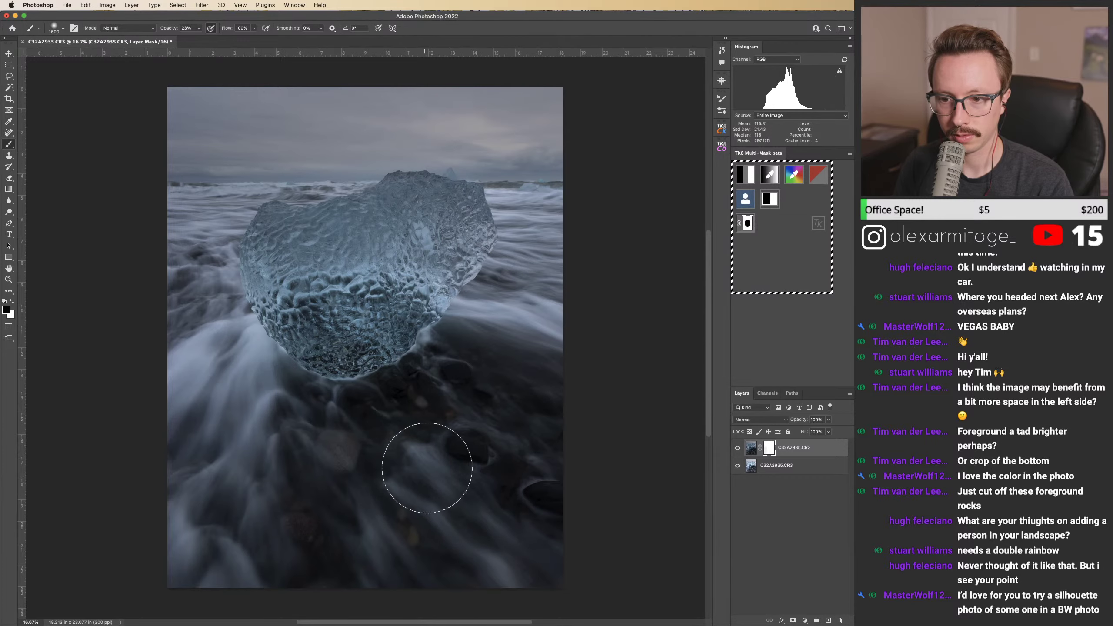
key("bracketright")
key("bracketright")
key("bracketright")
key("bracketright")
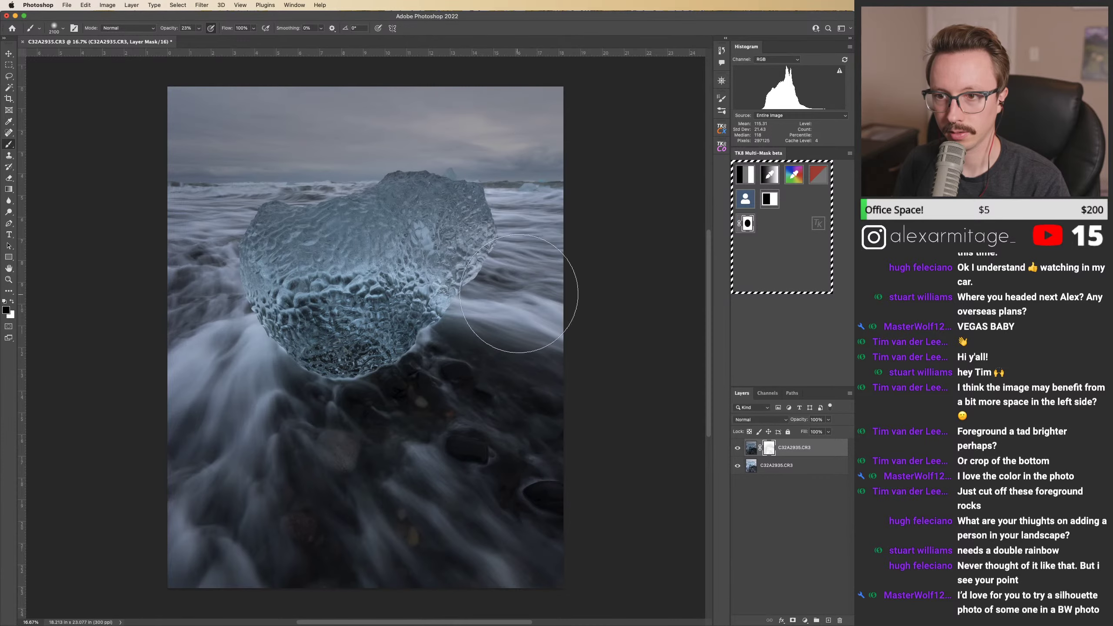
Step: Enlarge the brush to 2300 and brighten the water around the base of the ice through the dark layer's mask
key("bracketright")
key("bracketright")
key("bracketright")
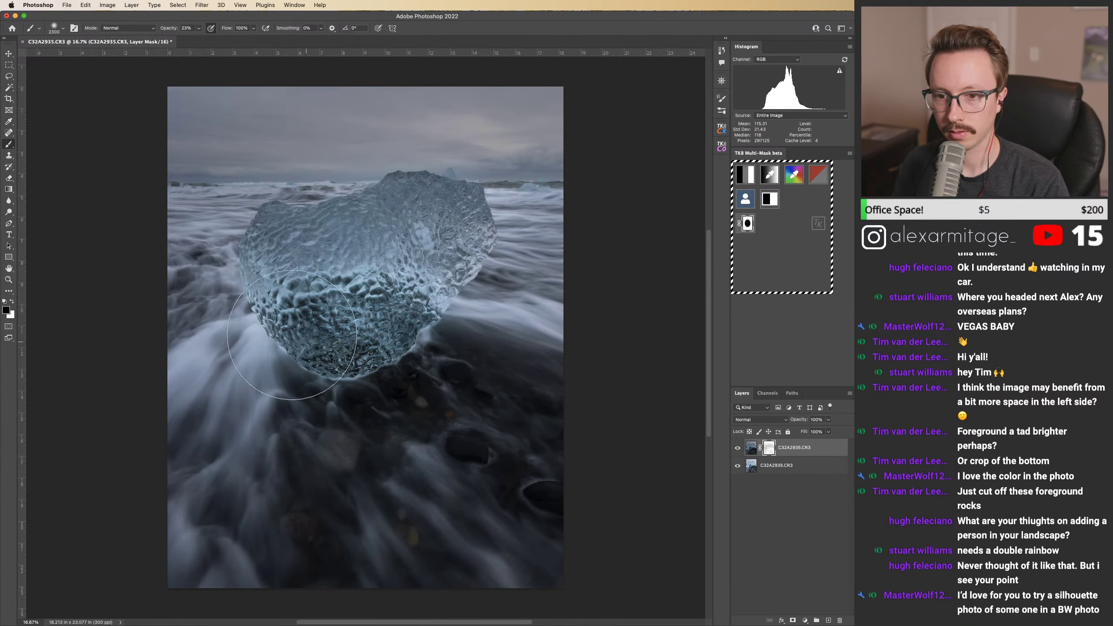
key("super+alt+z")
key("super+alt+z")
key("super+alt+z")
key("super+alt+z")
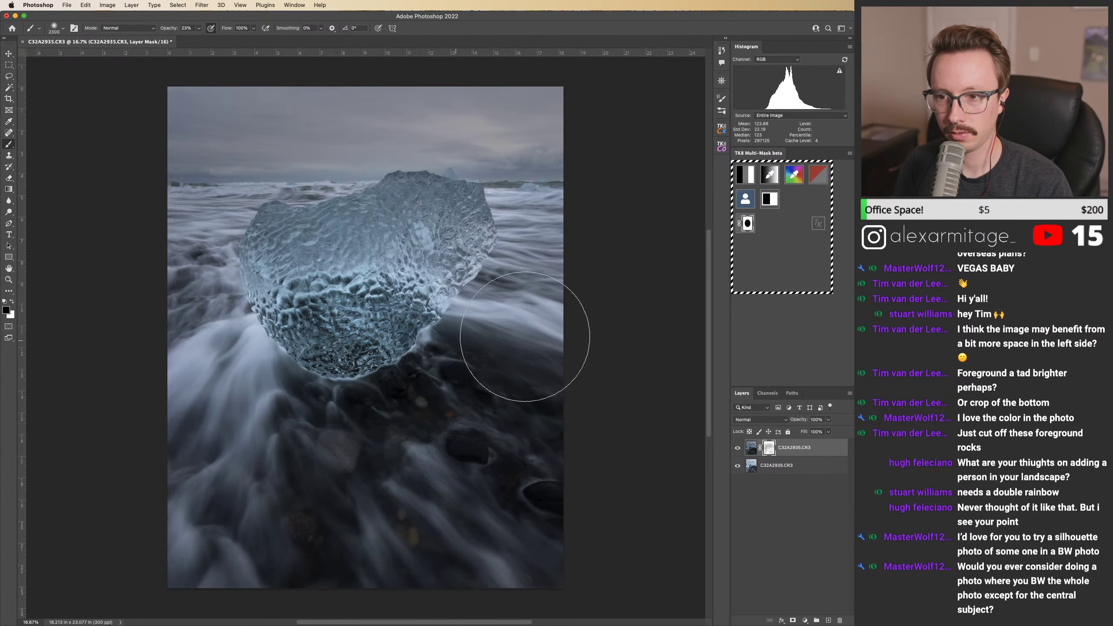
Step: Paint black on the mask over the ice block, and paint white over the water beside its base
left_click(419, 254)
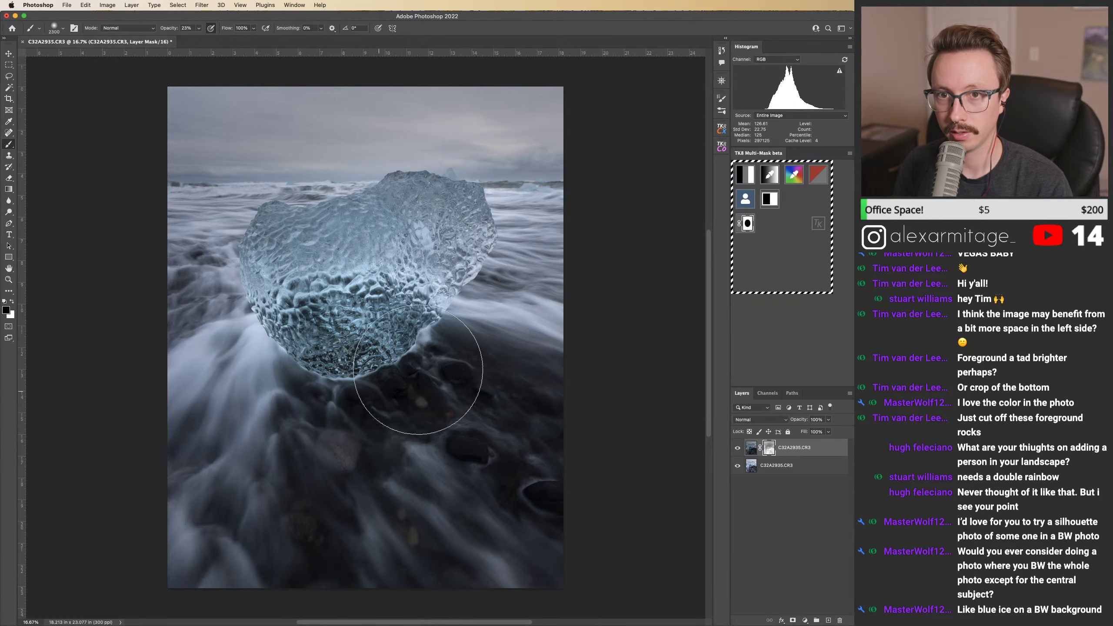
key("x")
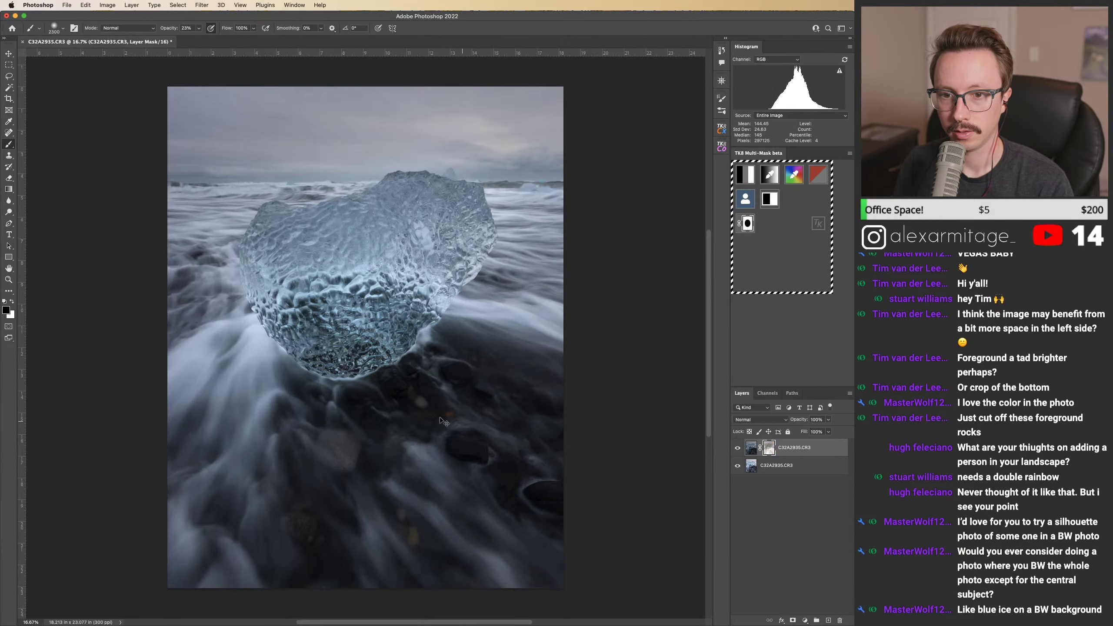
mouse_move(249, 391)
left_mouse_down()
mouse_move(227, 353)
mouse_move(190, 376)
left_mouse_up()
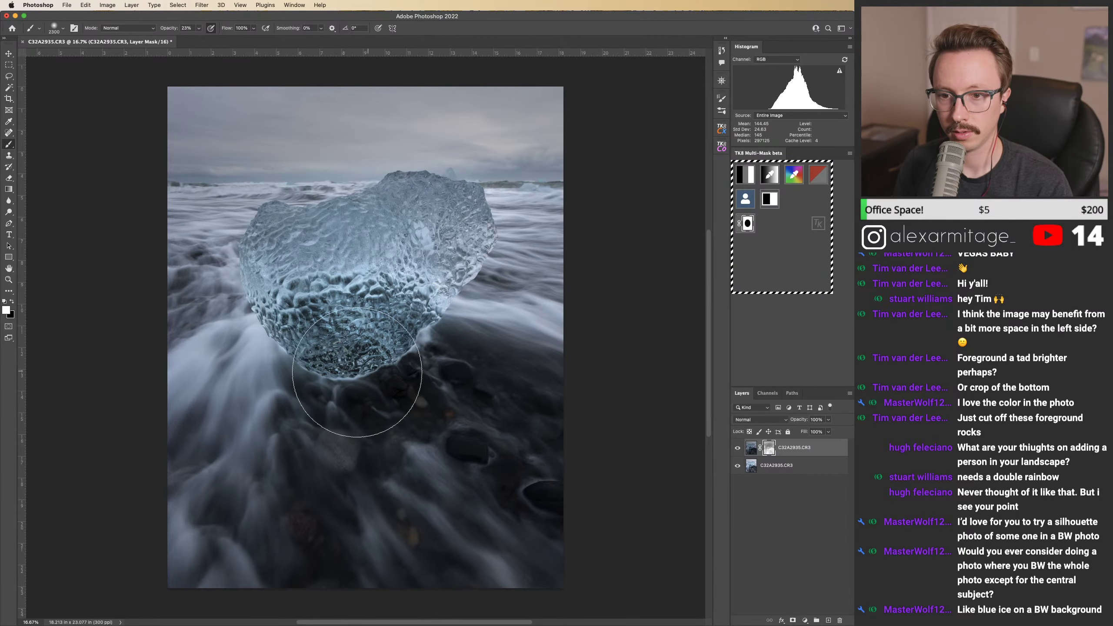
key("w")
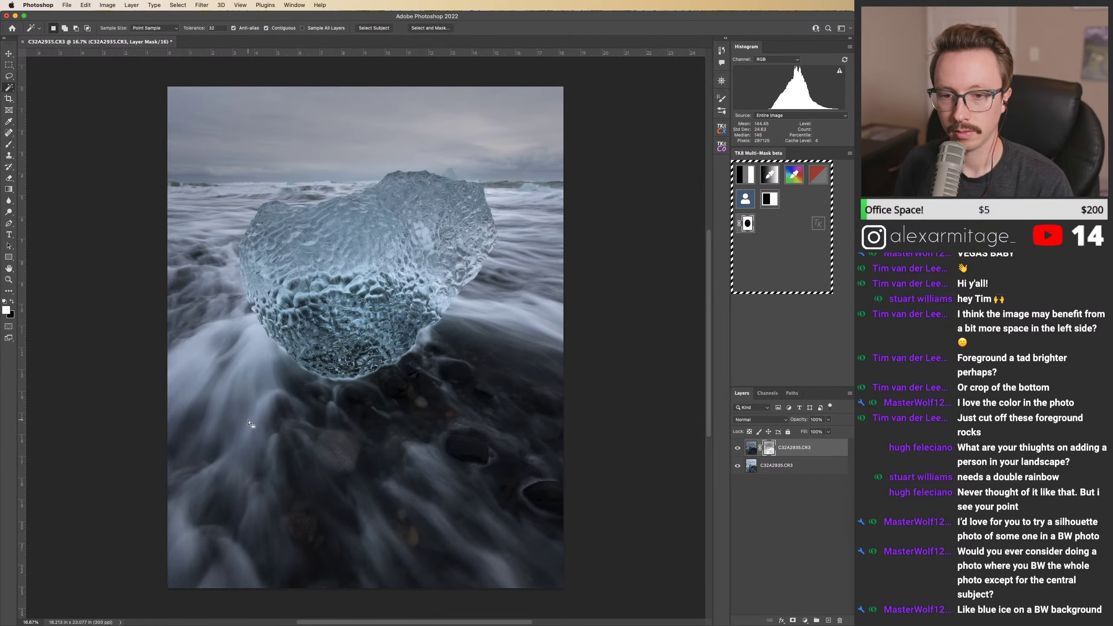
Step: Paint black at 23% opacity on the dark layer's mask over the foreground water, and compare the image with the mask disabled
key("b")
key("x")
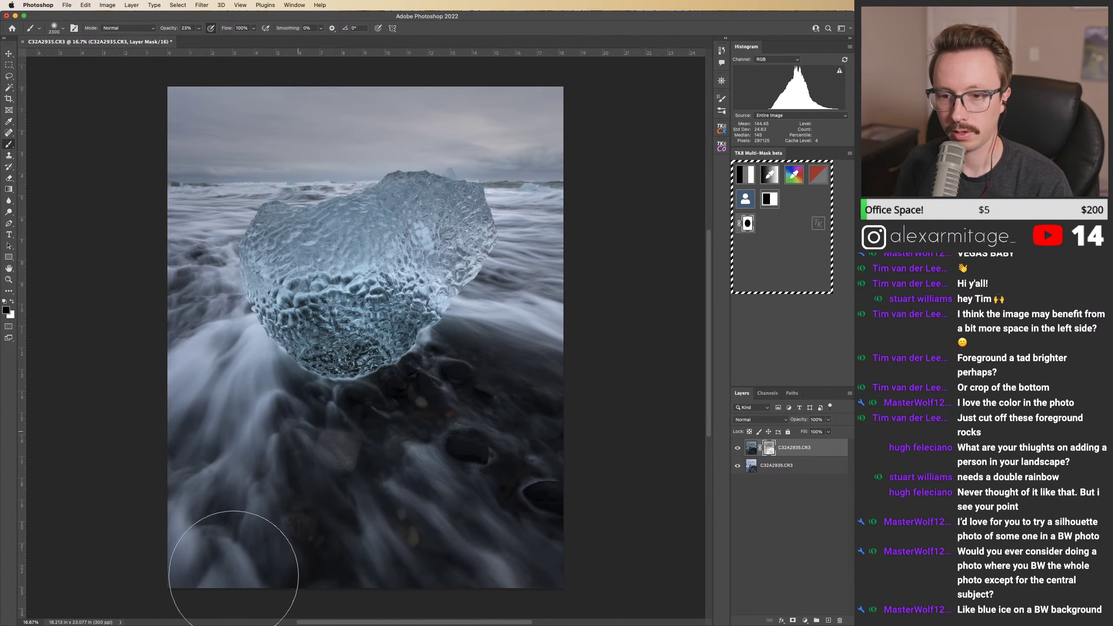
left_click_drag(433, 451, 421, 454)
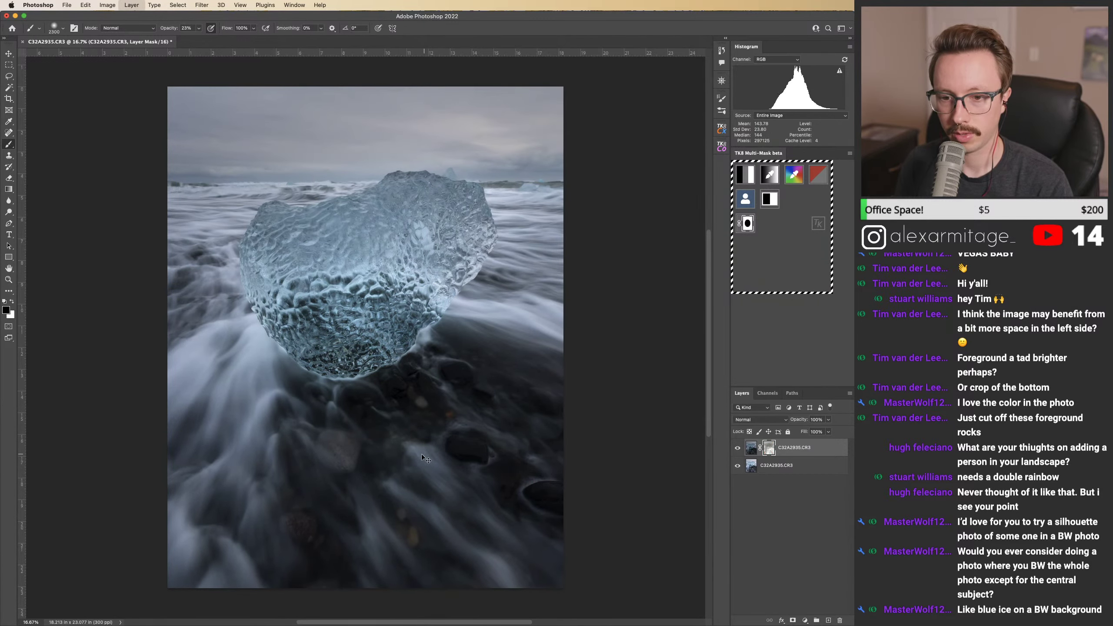
key("super+z")
key("super+shift+z")
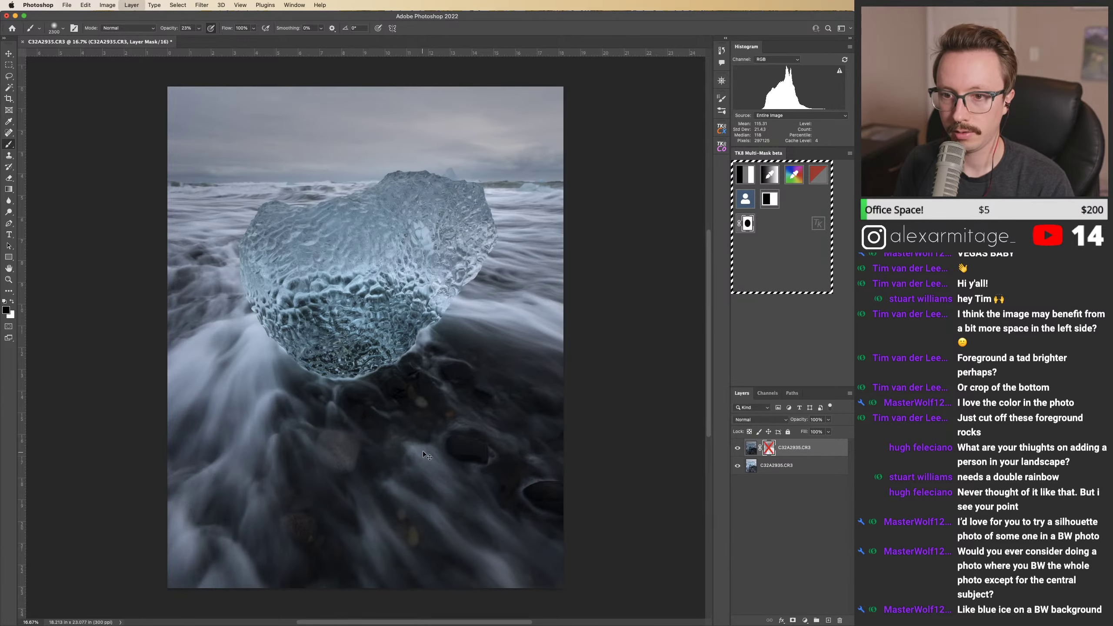
key("super+z")
key("super+shift+z")
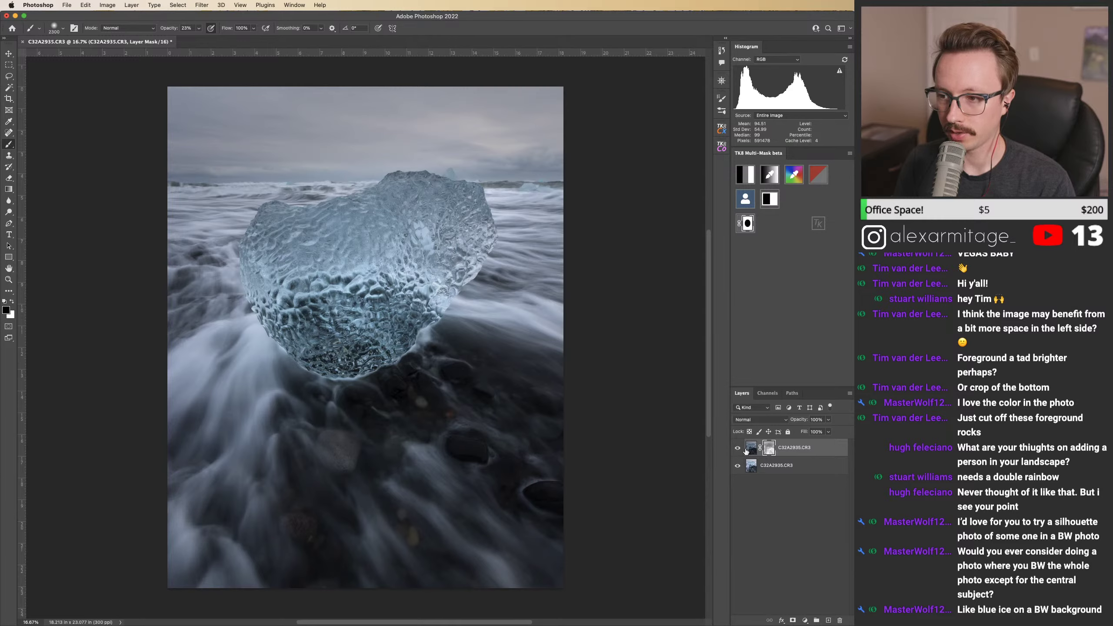
Step: With the dark layer hidden, load a Lights-2 luminosity selection, then show the dark layer and target its mask
left_click(737, 448)
left_click(745, 176)
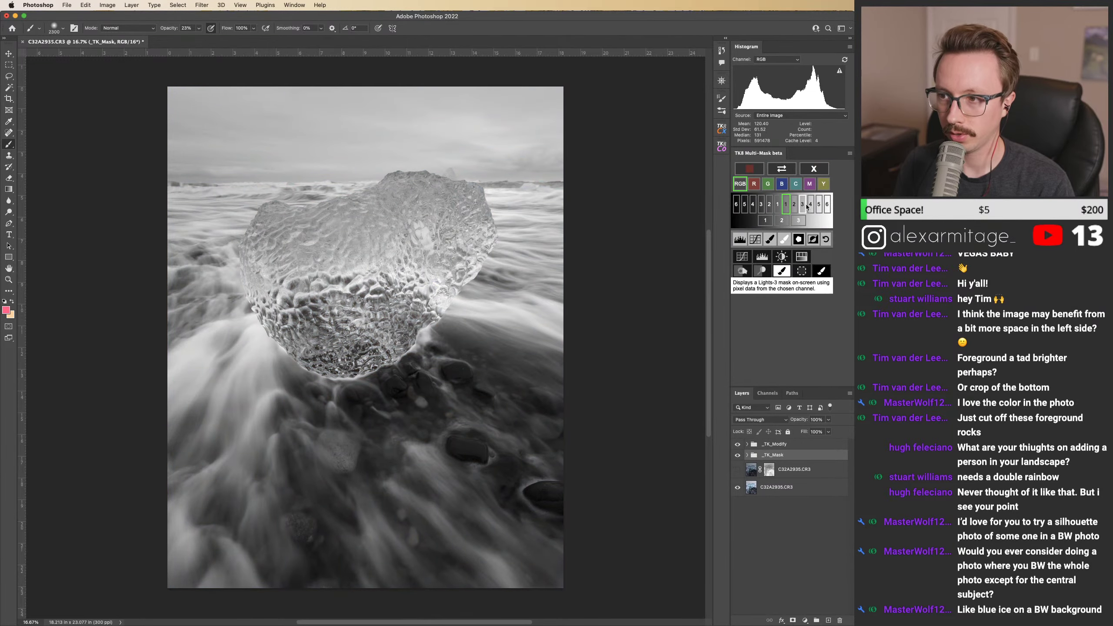
left_click(793, 206)
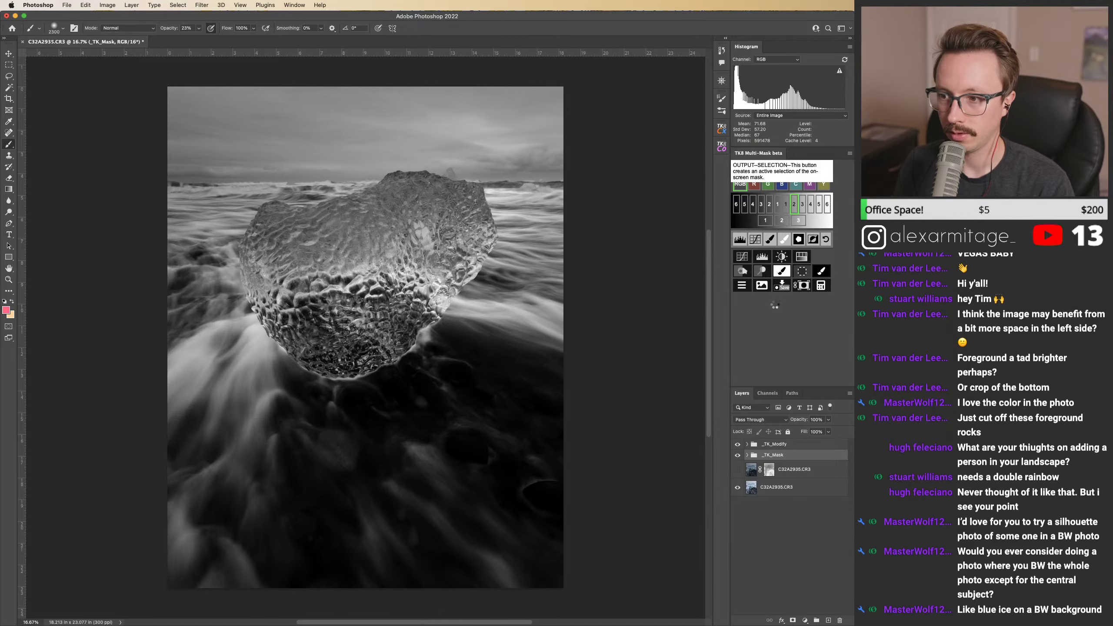
left_click(825, 239)
left_click(737, 448)
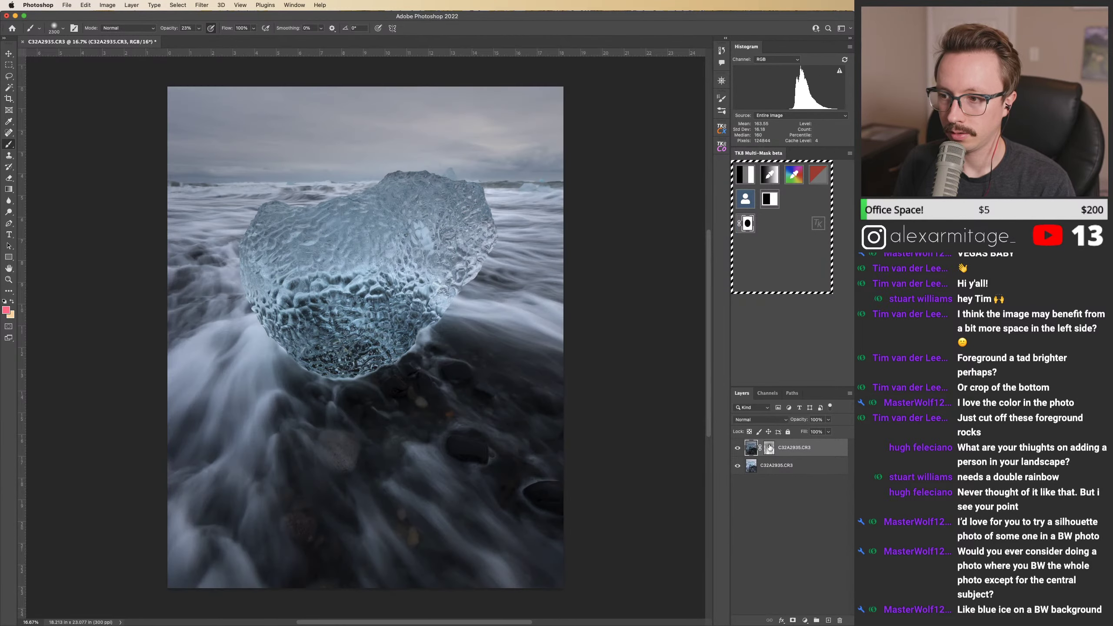
left_click(770, 448)
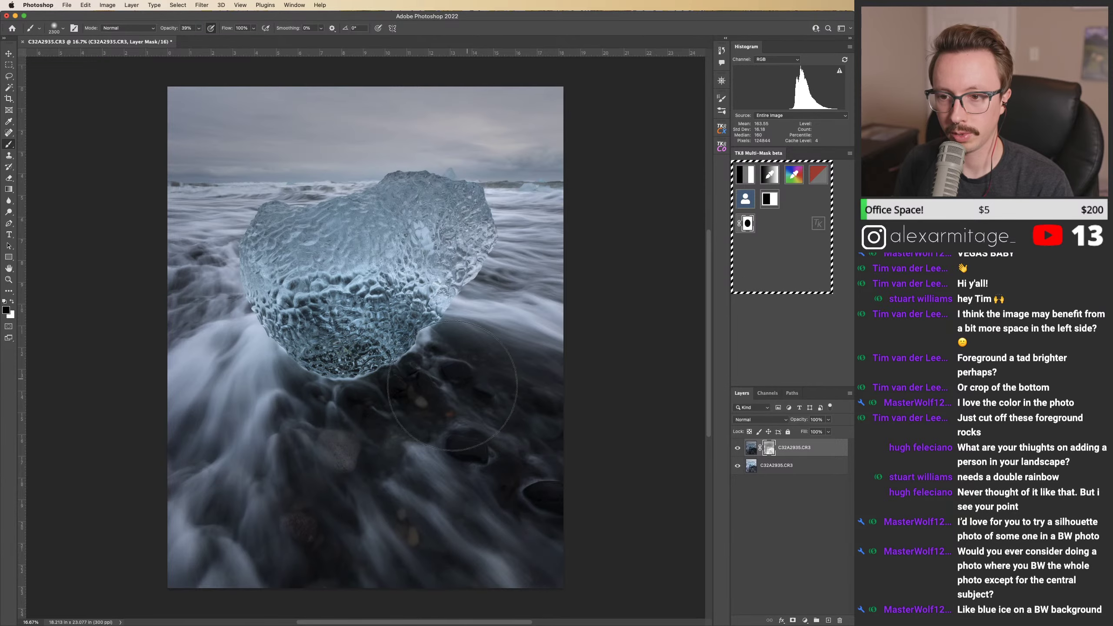
Step: Shrink the brush and paint black at 39% opacity on the dark layer's mask over the bright parts of the ice block
key("z")
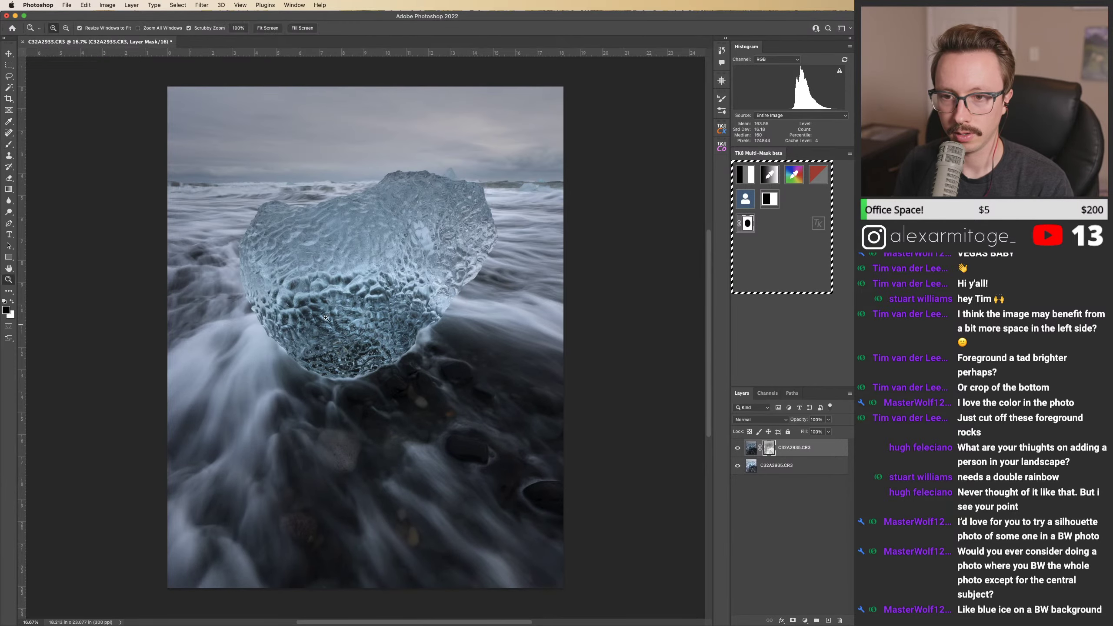
mouse_move(307, 393)
left_mouse_down()
mouse_move(416, 393)
mouse_move(354, 392)
mouse_move(297, 418)
left_mouse_up()
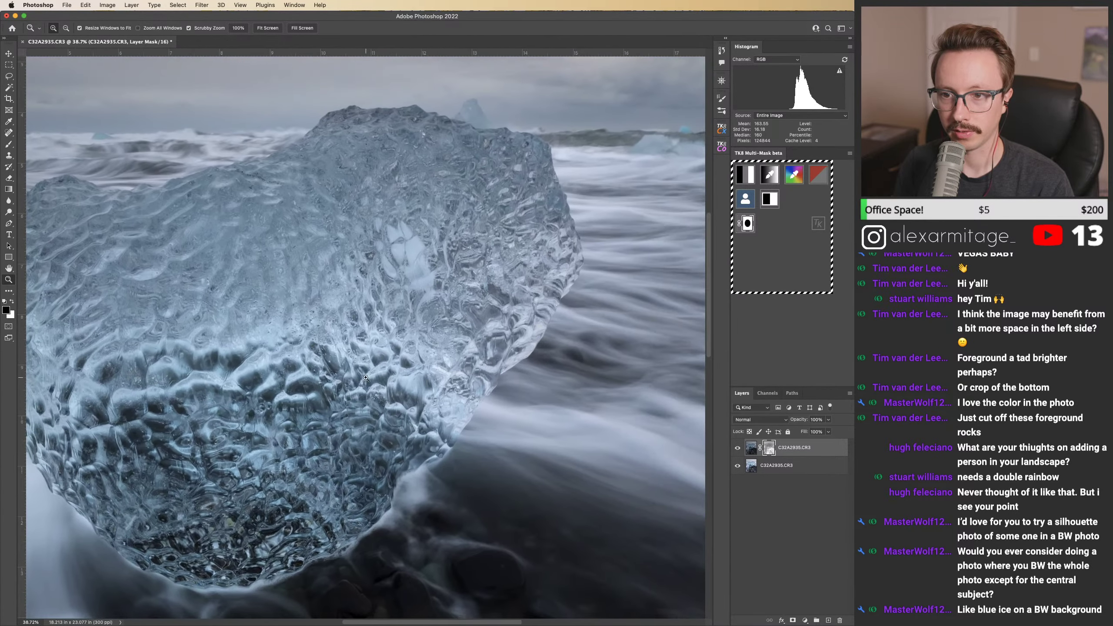
key("b")
key("bracketleft")
key("bracketleft")
key("bracketleft")
key("bracketleft")
key("bracketleft")
key("bracketleft")
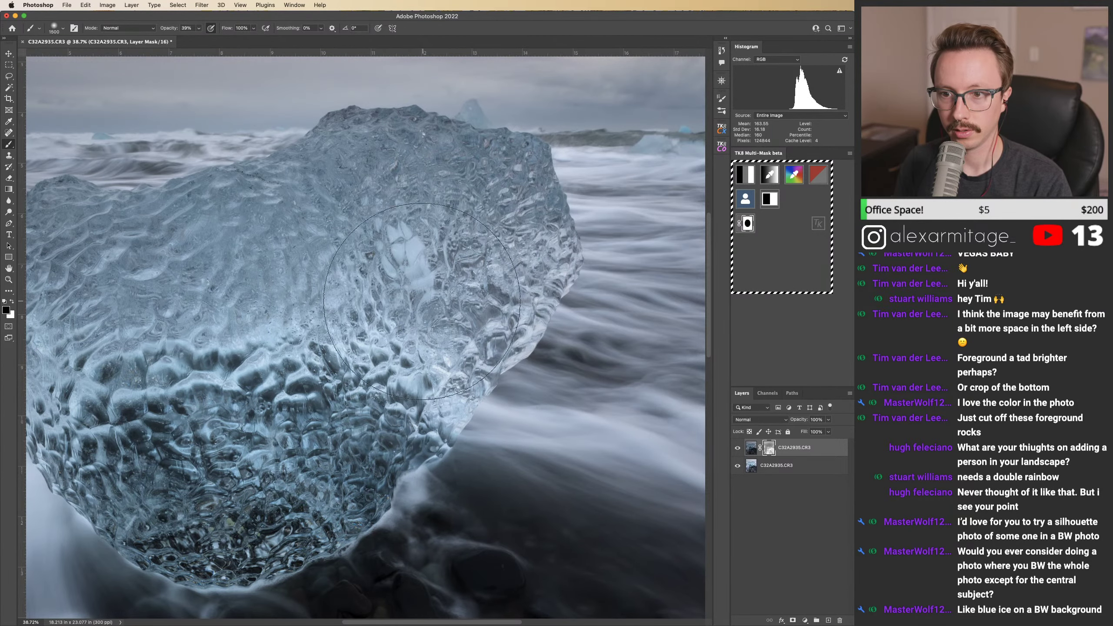
left_click_drag(321, 293, 499, 270)
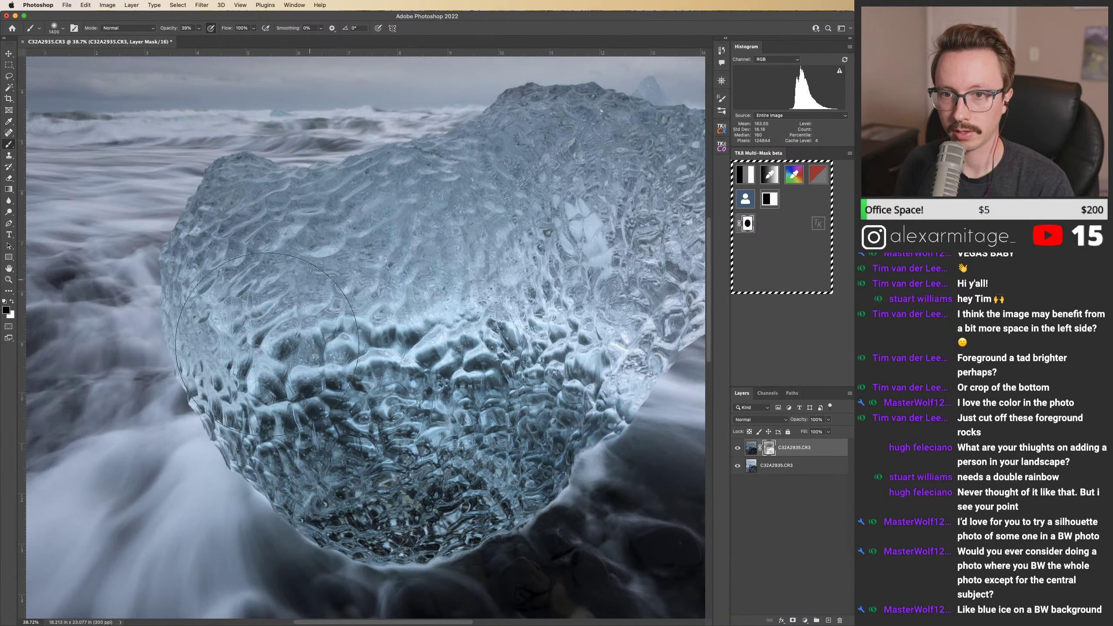
left_click_drag(362, 285, 297, 211)
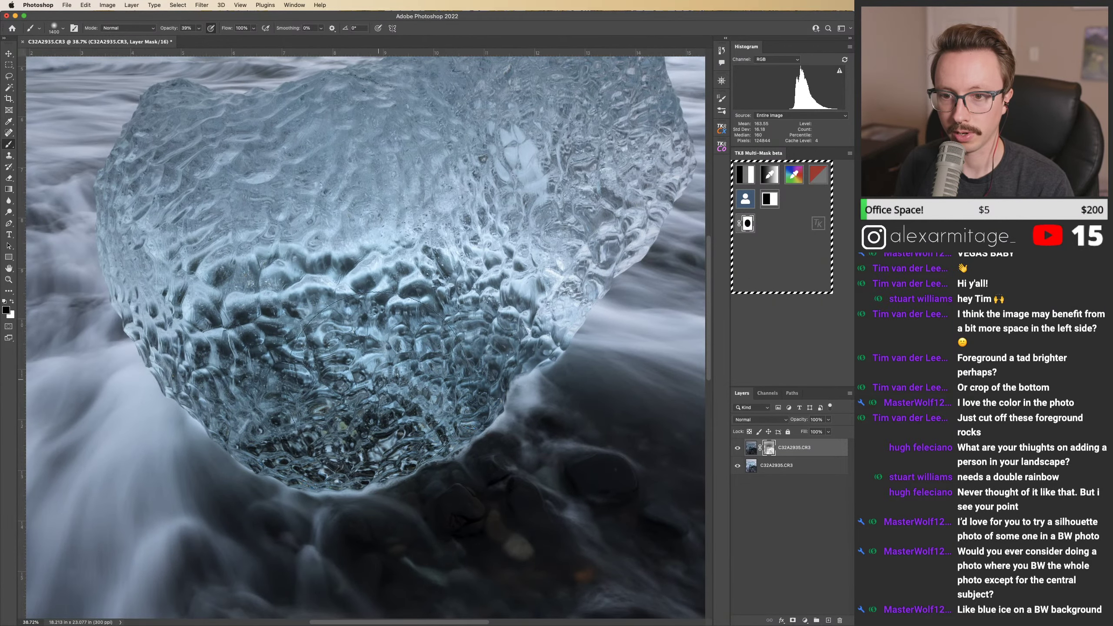
scroll(451, 307, "down", 5)
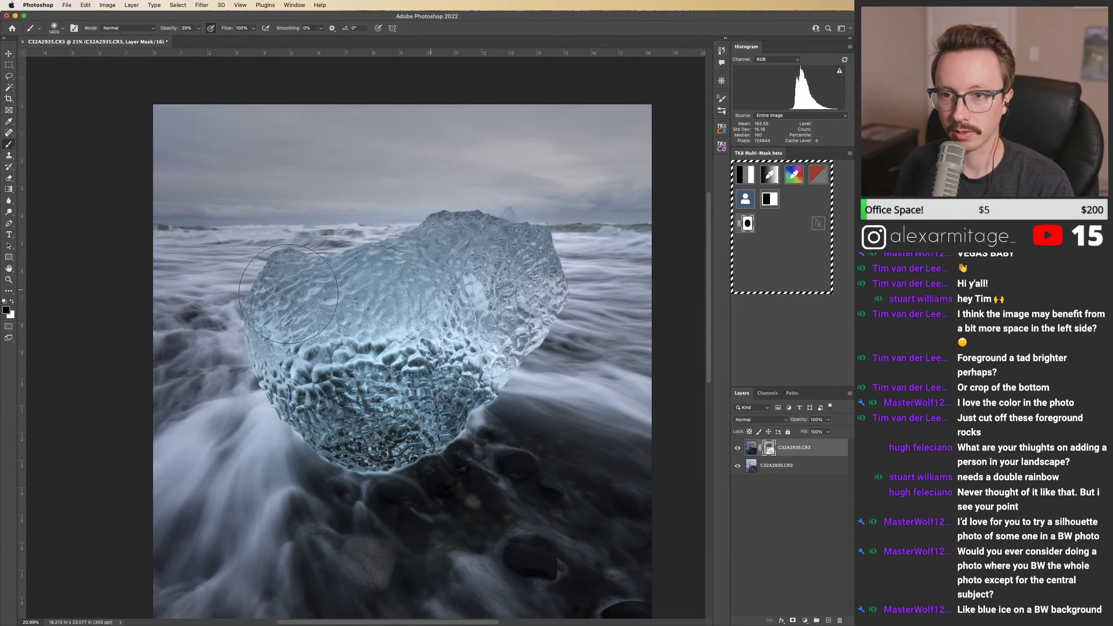
left_click_drag(442, 319, 385, 308)
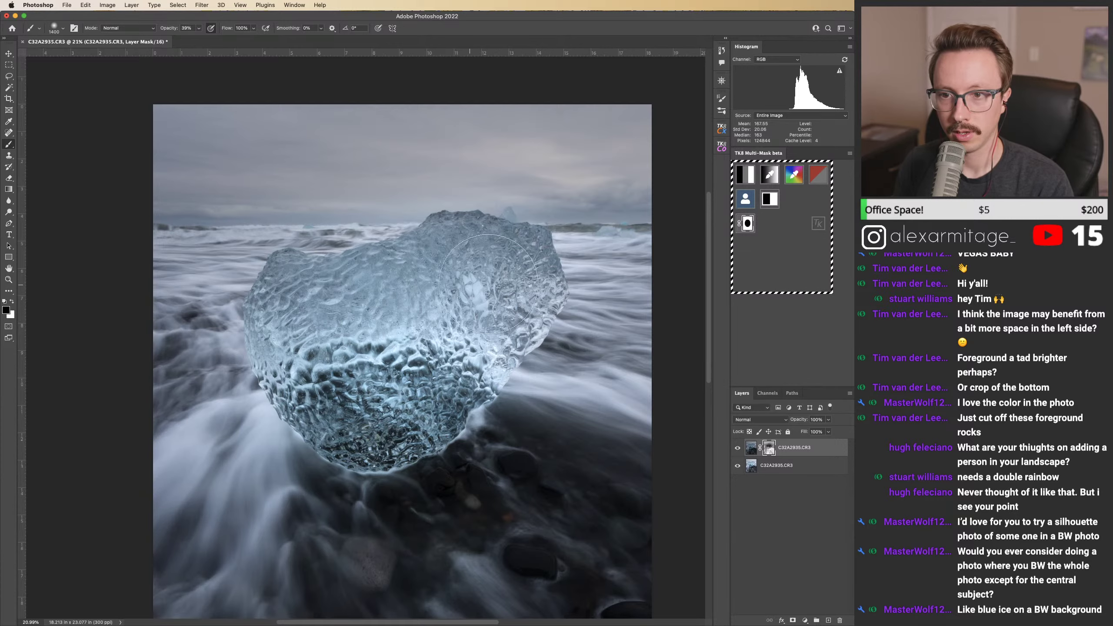
key("z")
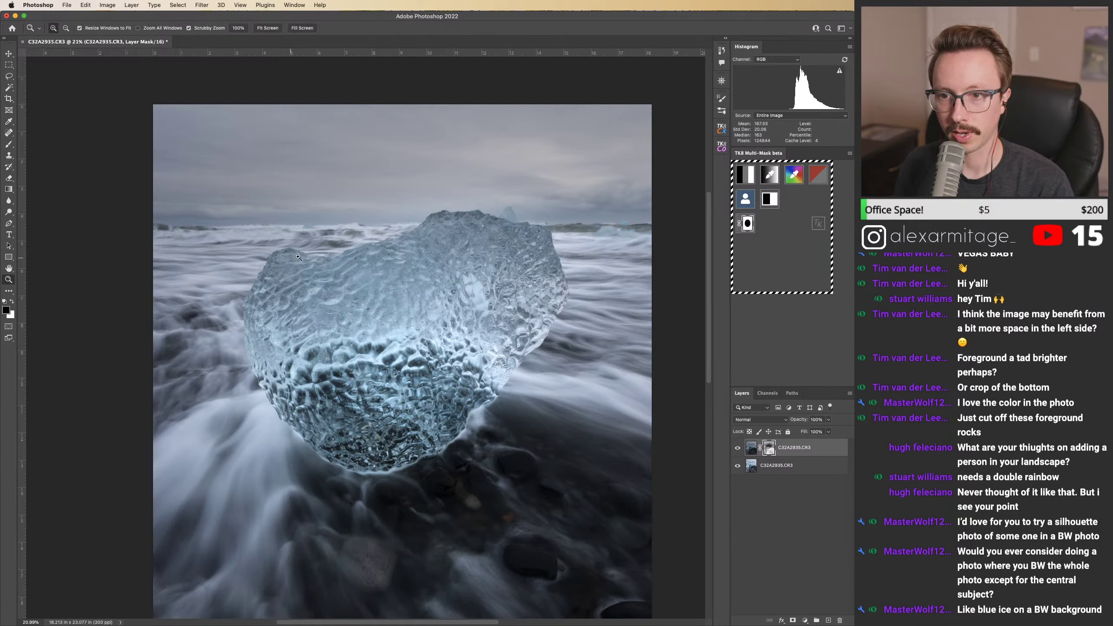
key("b")
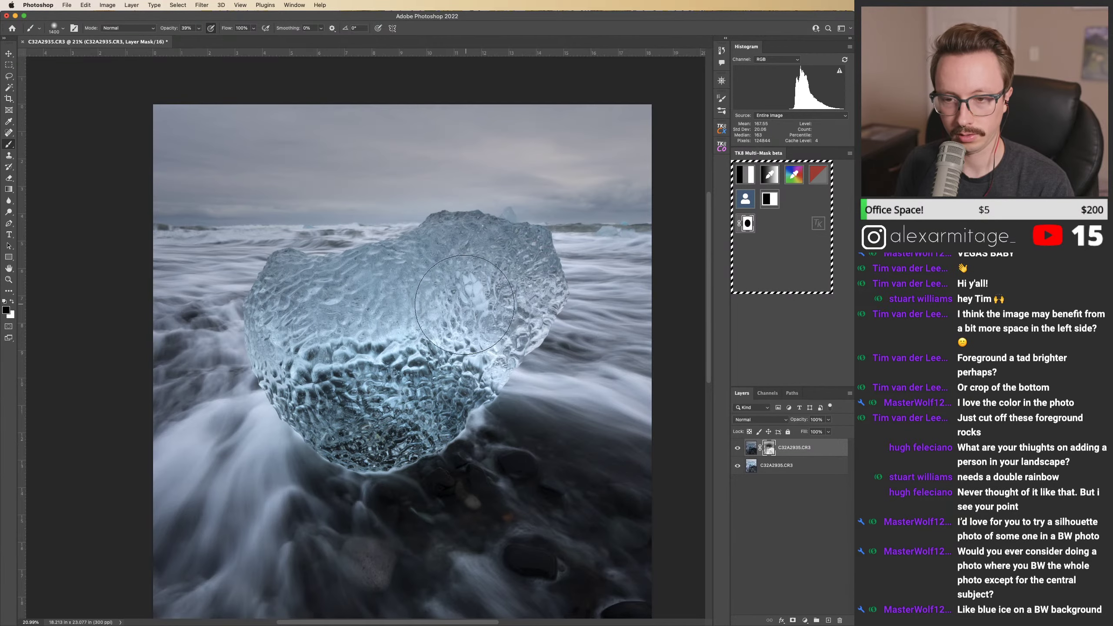
left_click_drag(451, 341, 446, 352)
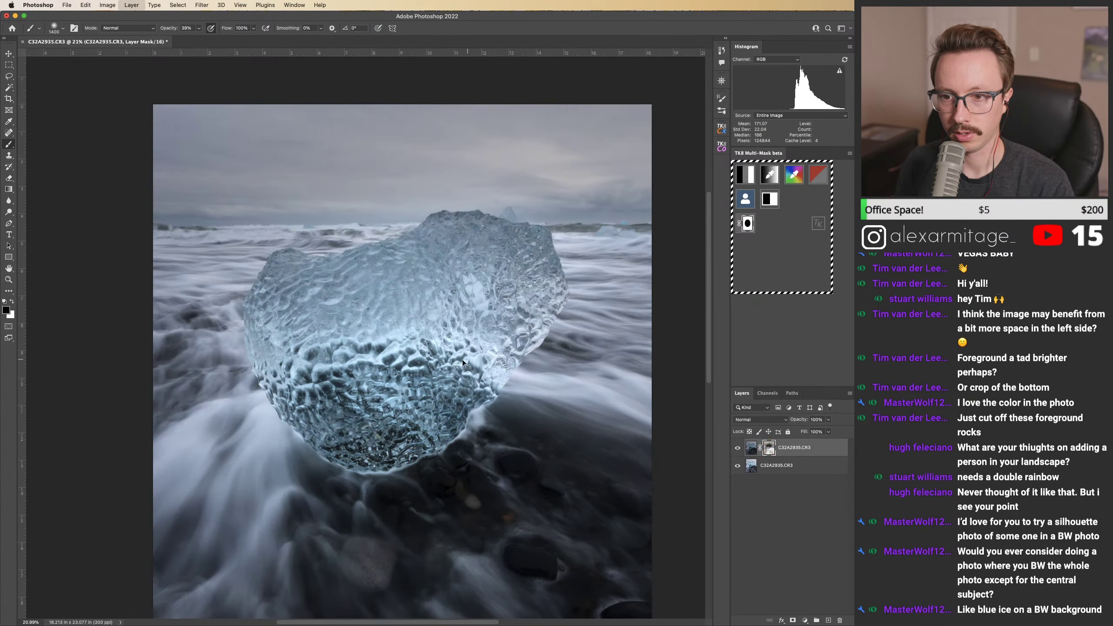
Step: Compare the ice block and surrounding water with the dark layer hidden and shown
scroll(413, 342, "down", 5)
scroll(413, 342, "right", 2)
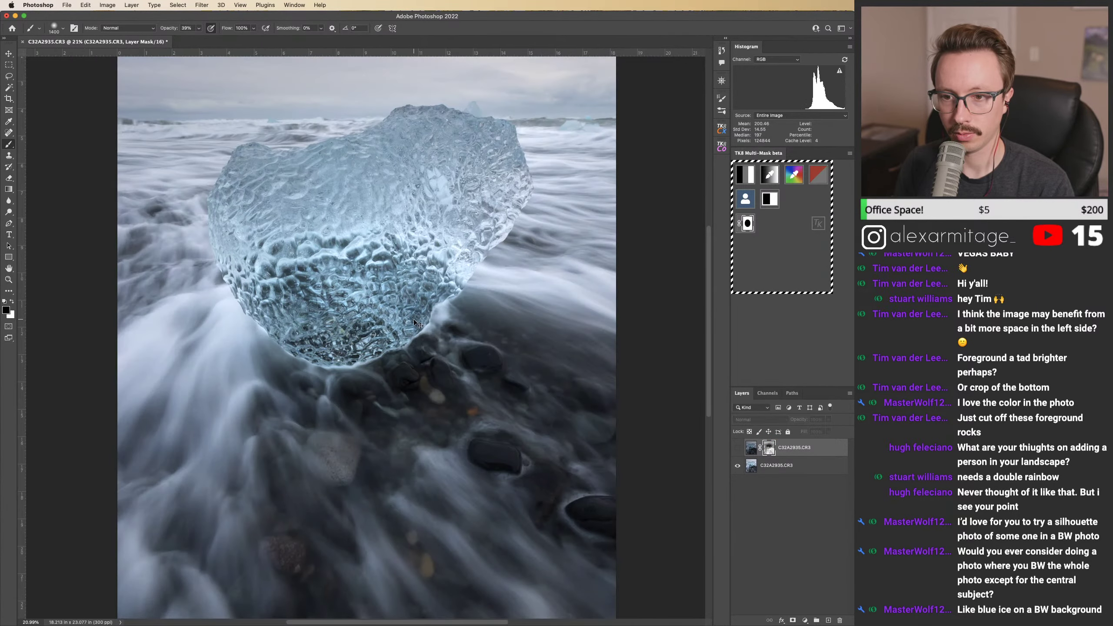
scroll(413, 319, "up", 3)
scroll(412, 319, "left", 6)
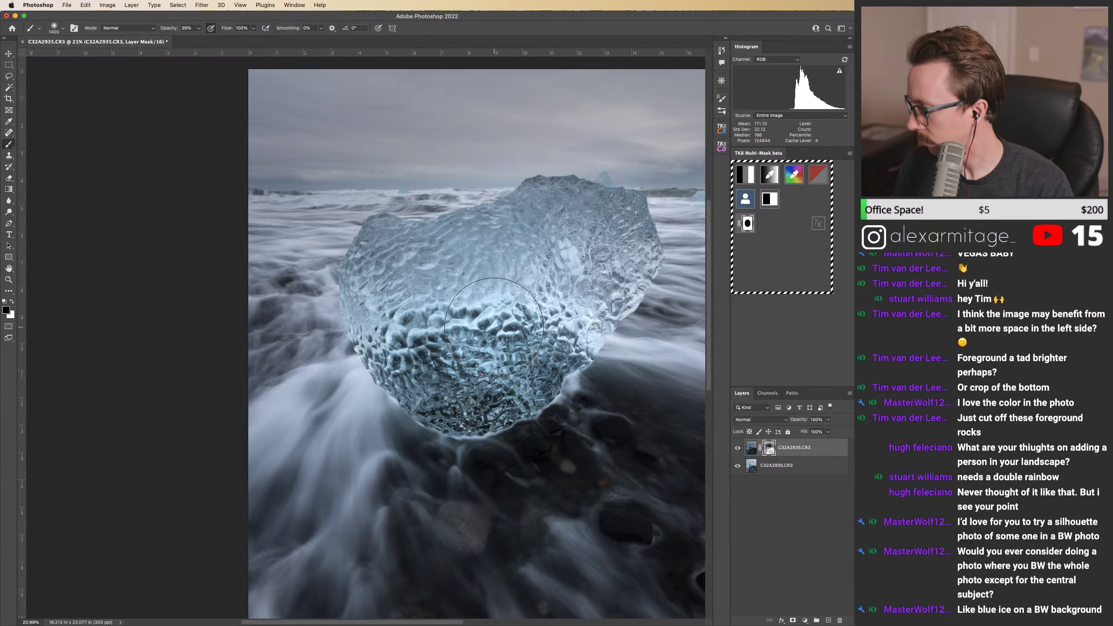
scroll(486, 311, "right", 5)
scroll(486, 311, "up", 1)
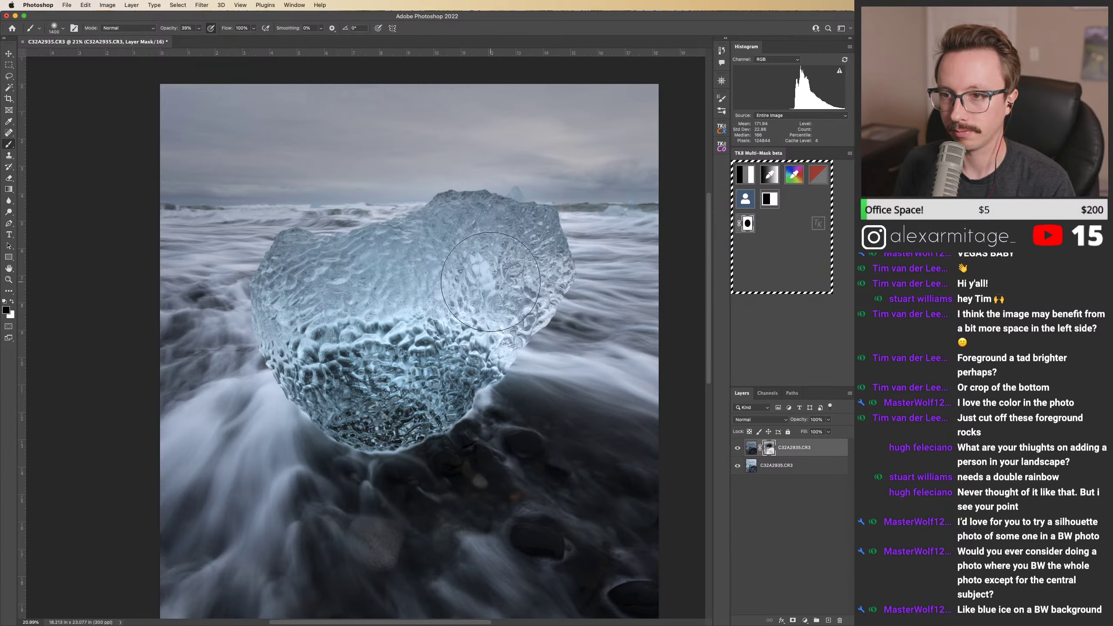
key("super+comma")
key("super+comma")
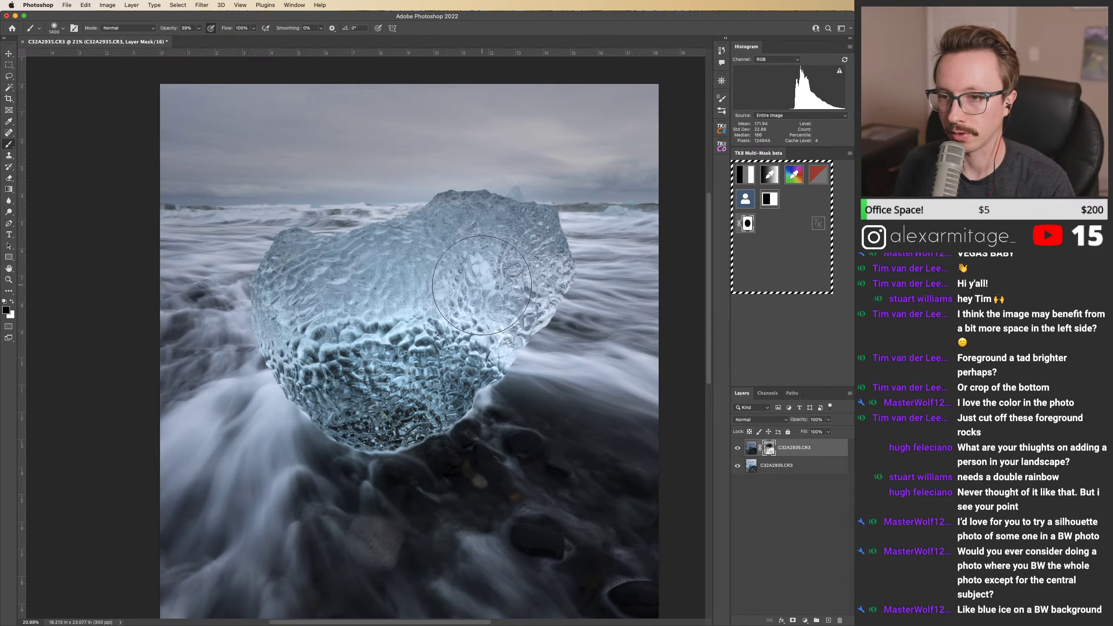
scroll(475, 286, "left", 5)
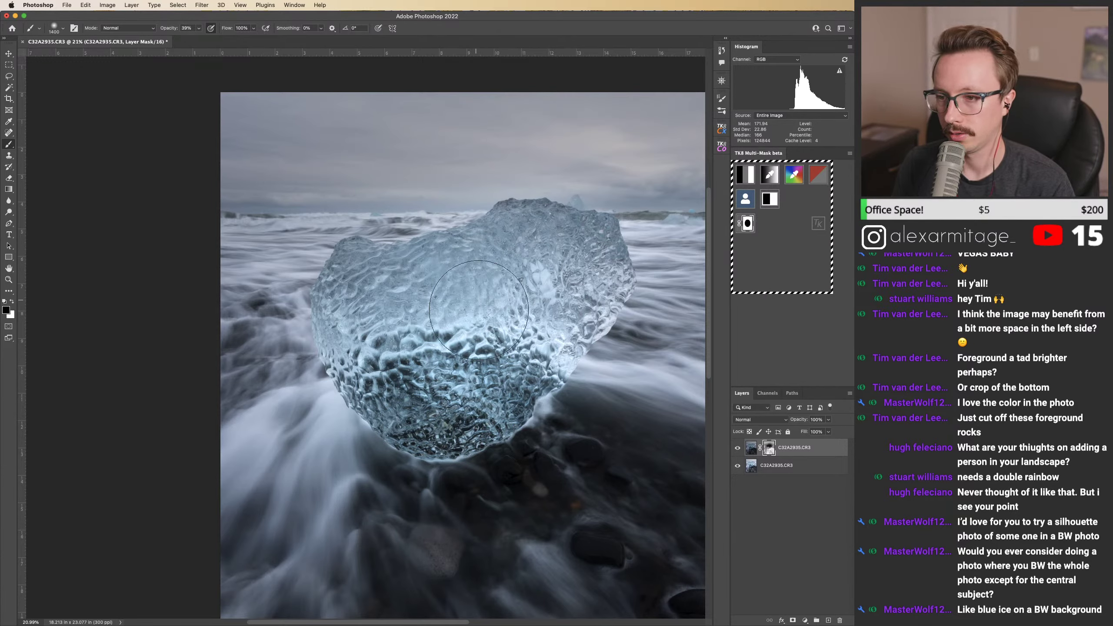
Step: Examine the whole photo at a reduced size, repeatedly hiding and showing the dark layer to judge the overall blend
key("z")
left_click_drag(495, 308, 465, 310)
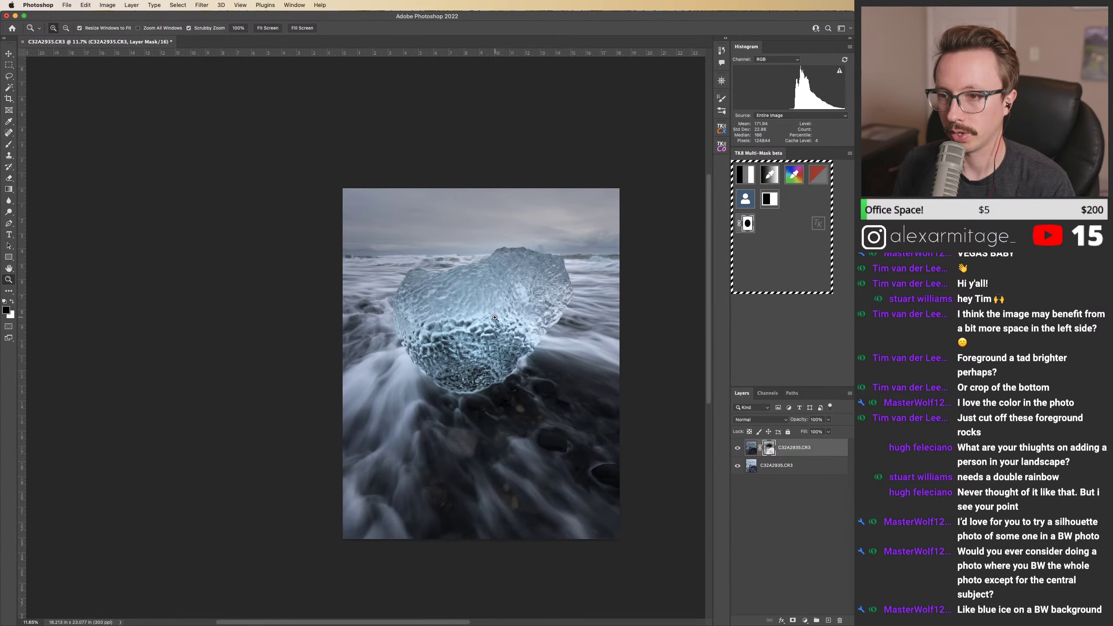
key("b")
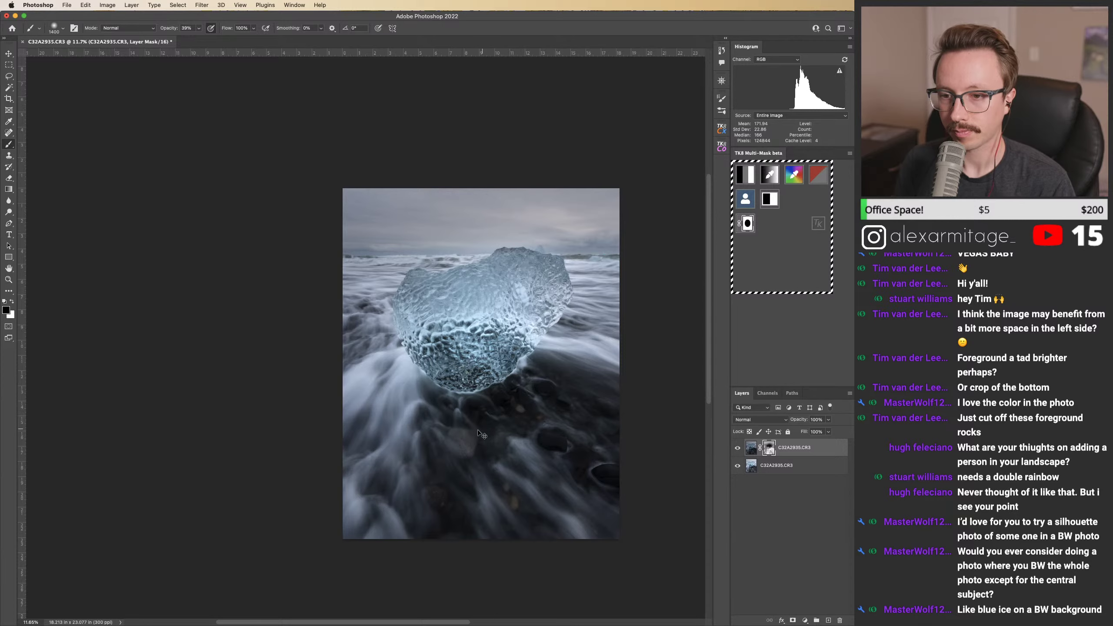
key("super+comma")
key("super+comma")
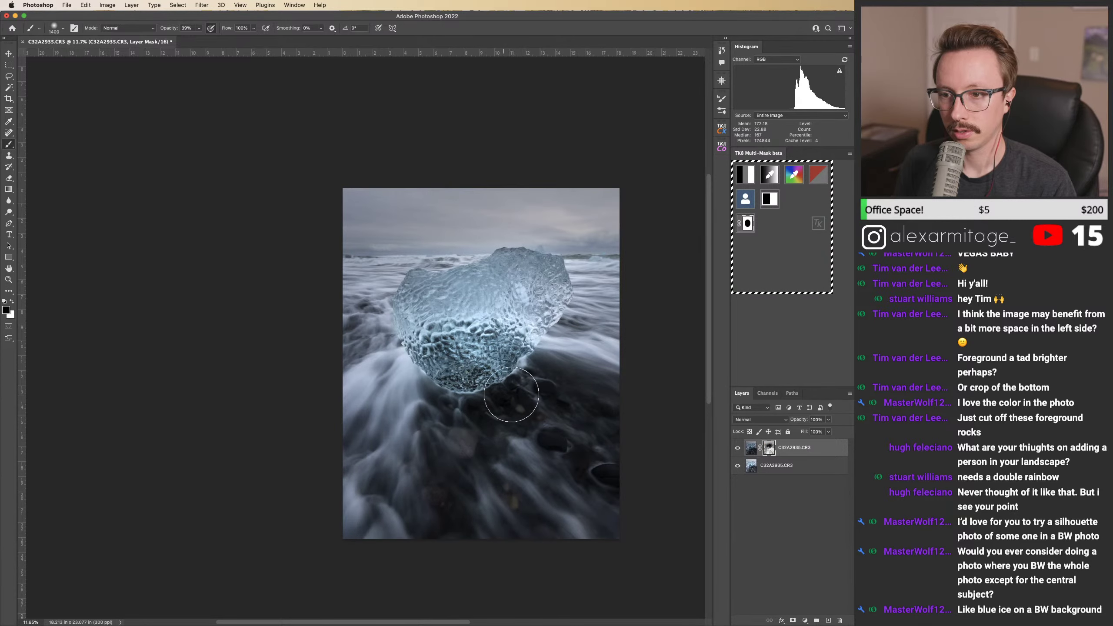
key("super+comma")
key("super+comma")
key("super+comma")
key("super+comma")
key("super+comma")
key("super+comma")
key("super+comma")
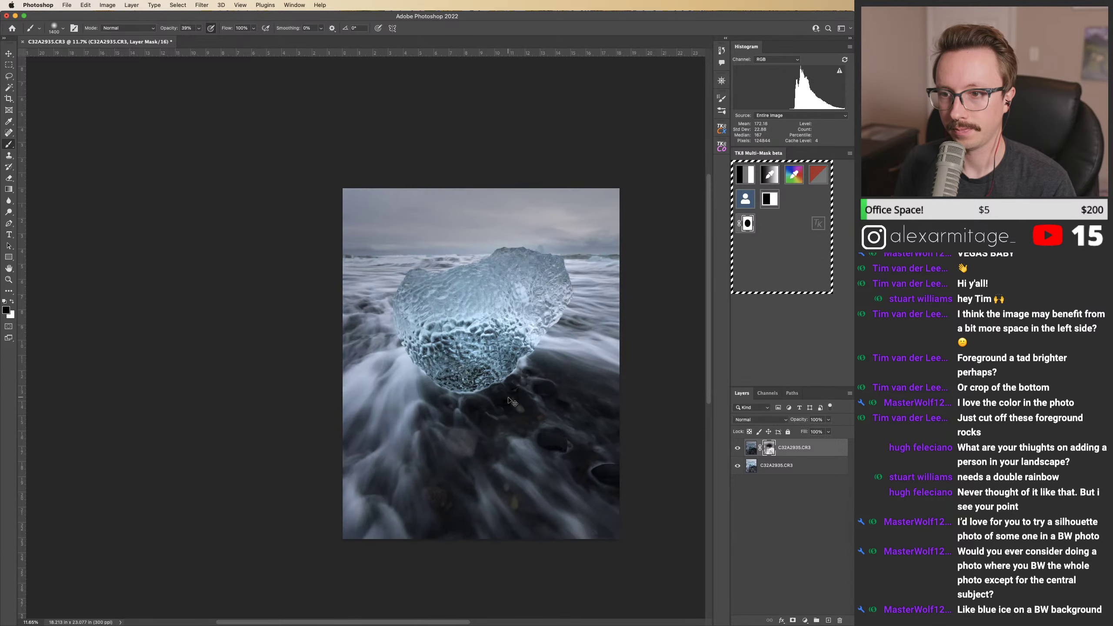
key("super+comma")
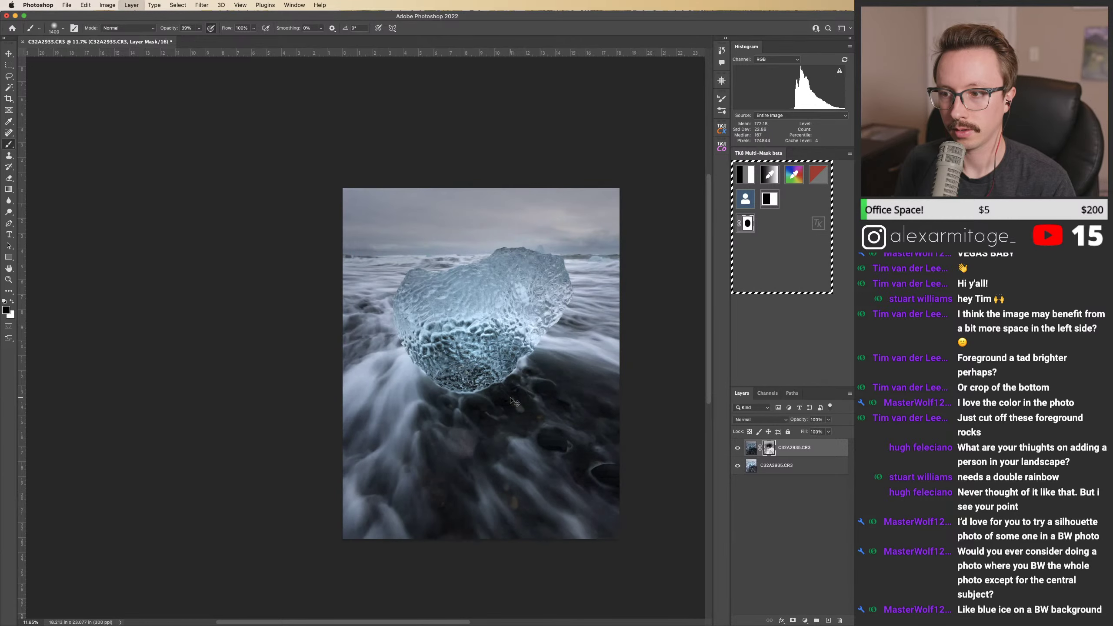
key("super+comma")
key("super+comma")
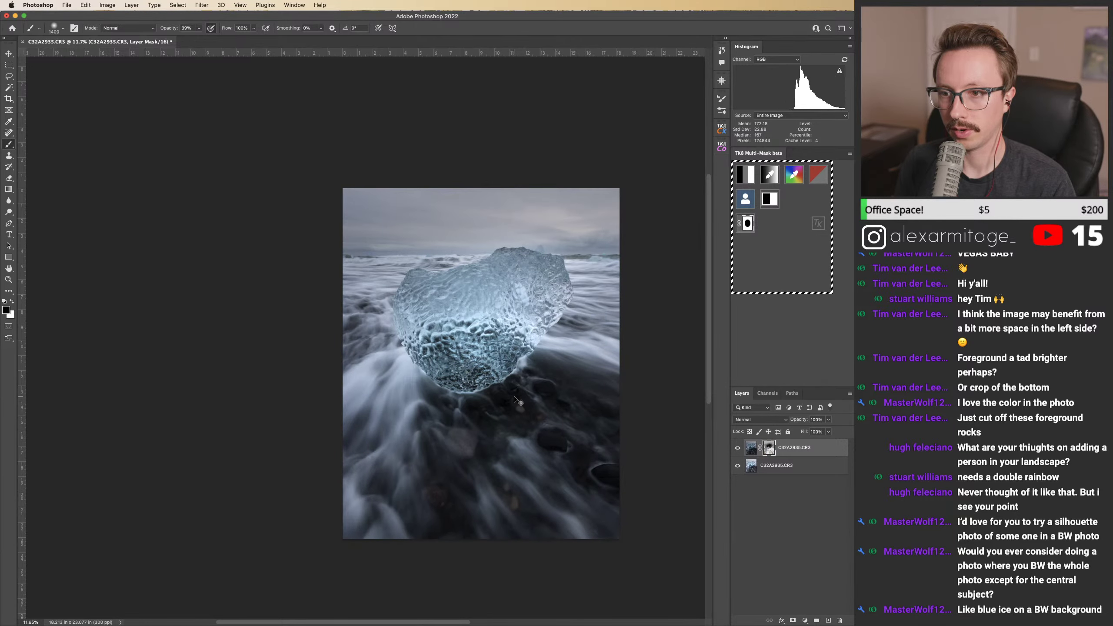
key("super+comma")
key("super+comma")
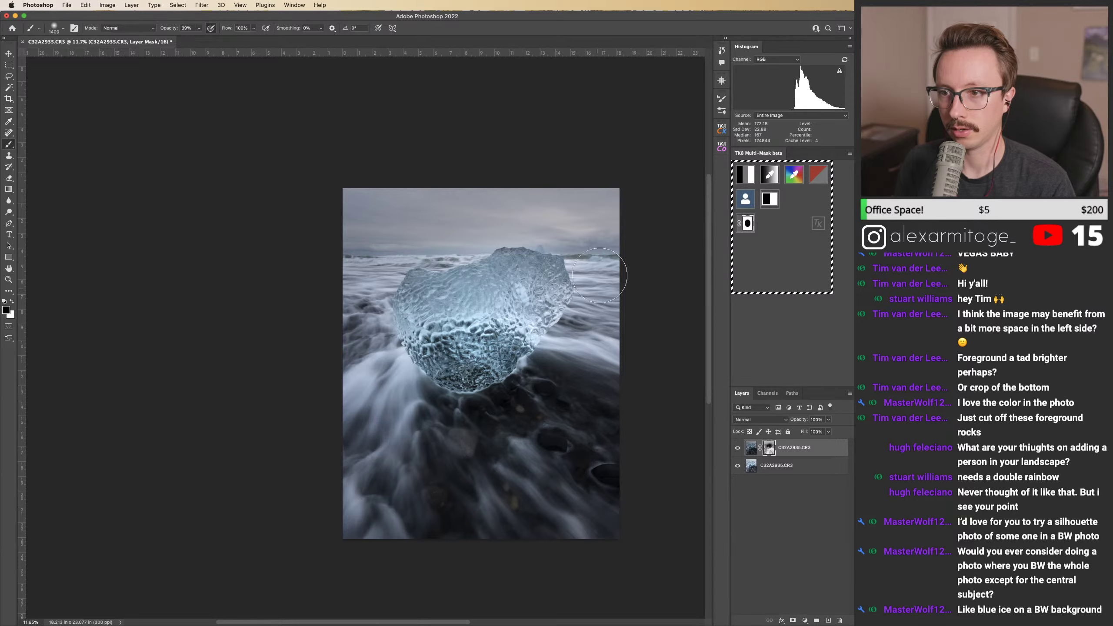
Step: Compare the ice and horizon up close with the dark layer hidden and shown, and clear the luminosity selection
key("z")
mouse_move(600, 275)
left_mouse_down()
mouse_move(628, 259)
mouse_move(597, 265)
left_mouse_up()
key("super+comma")
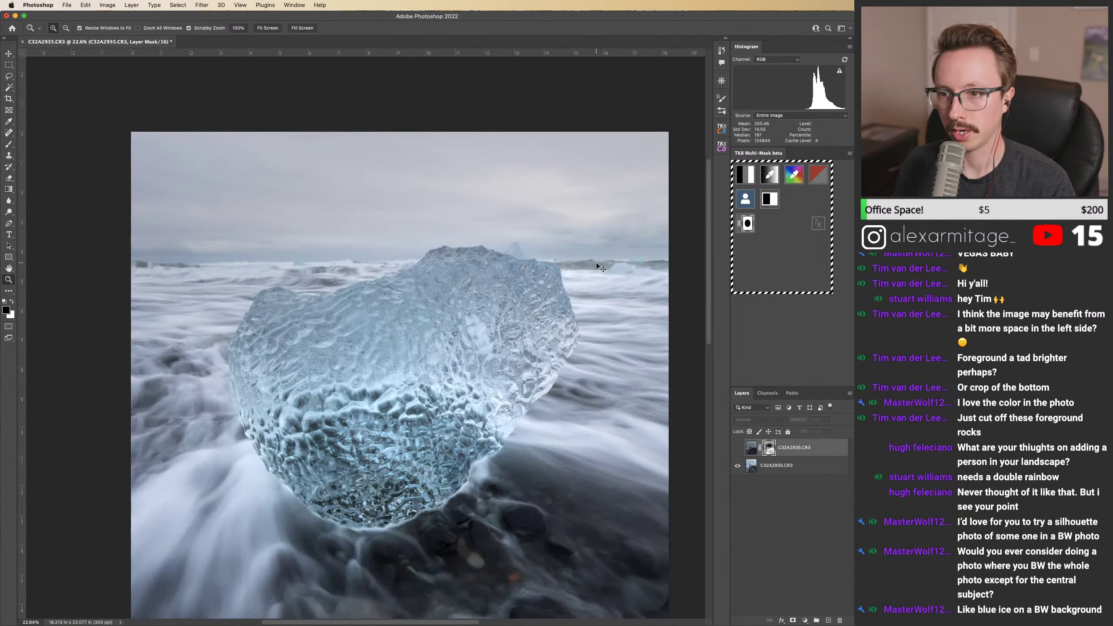
key("super+comma")
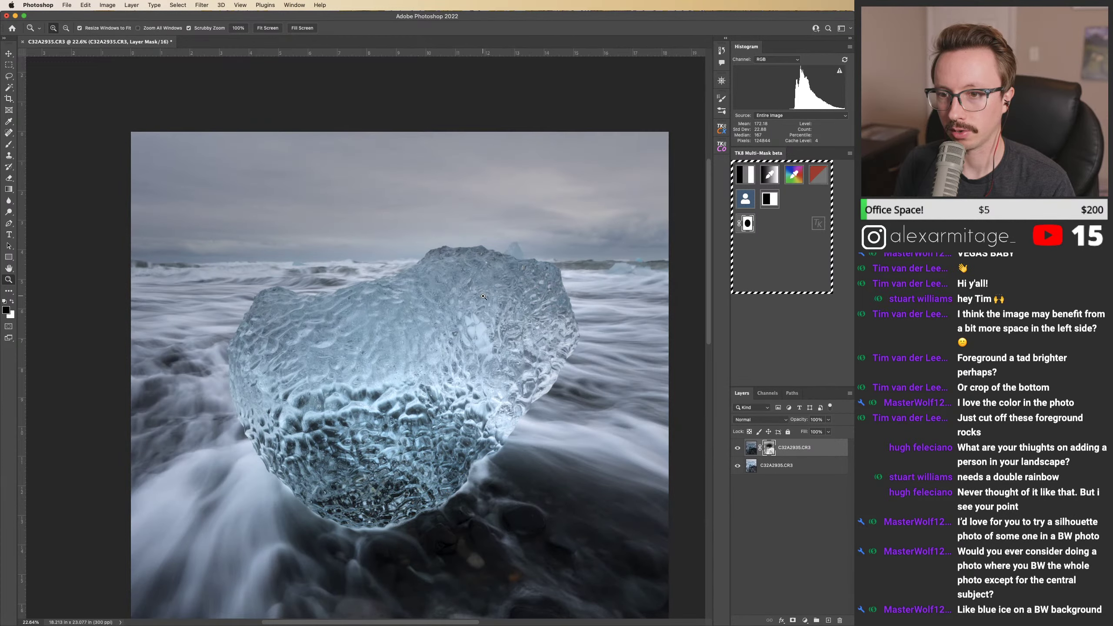
key("b")
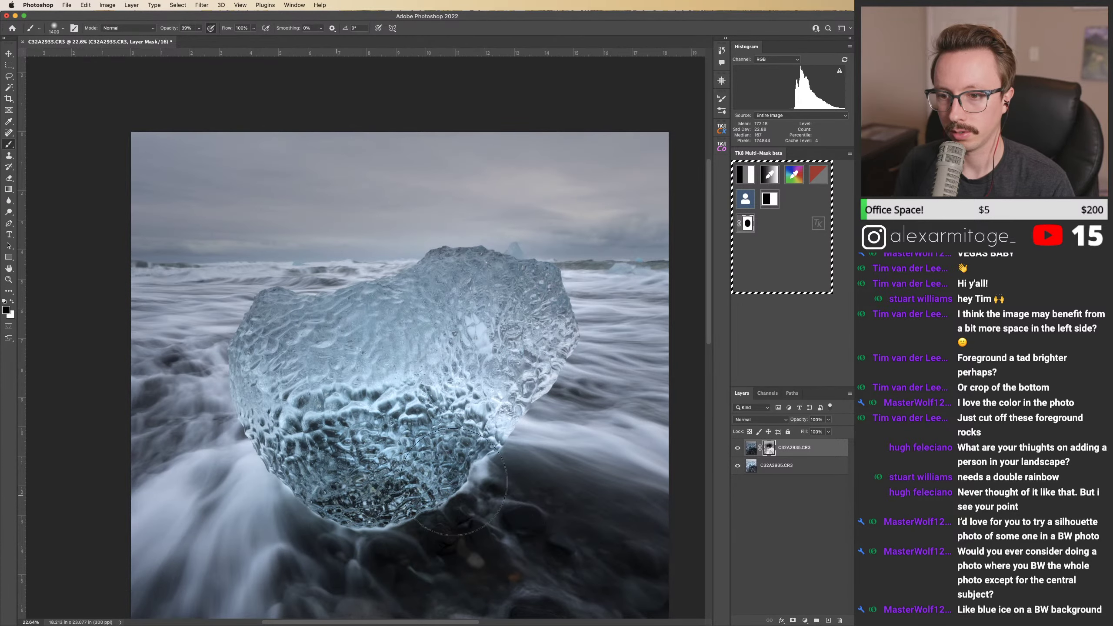
key("super+comma")
key("super+comma")
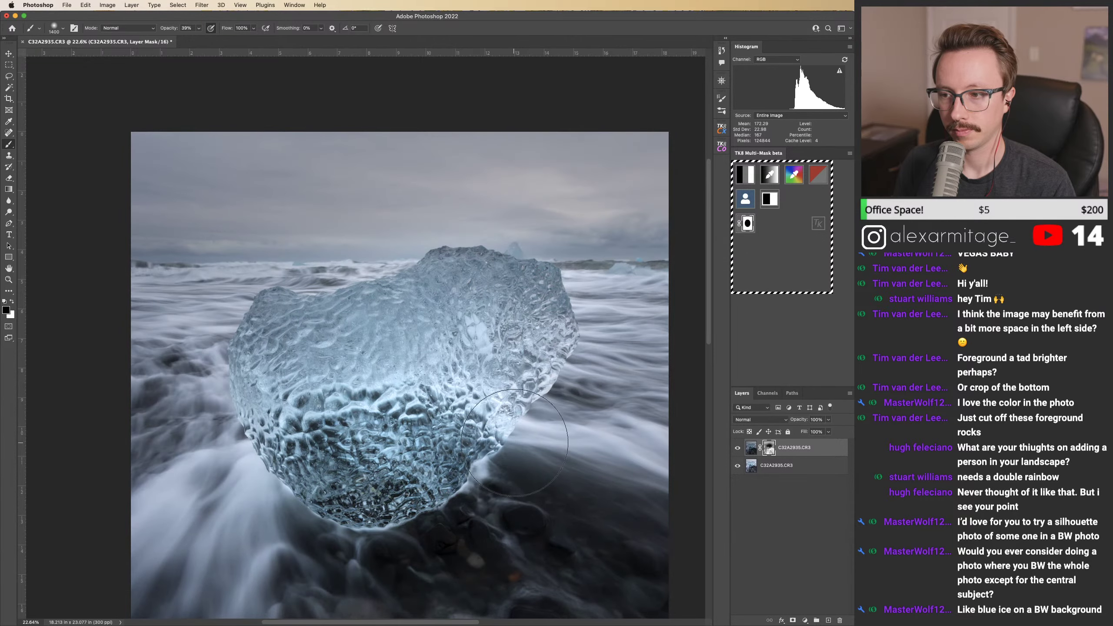
key("super+d")
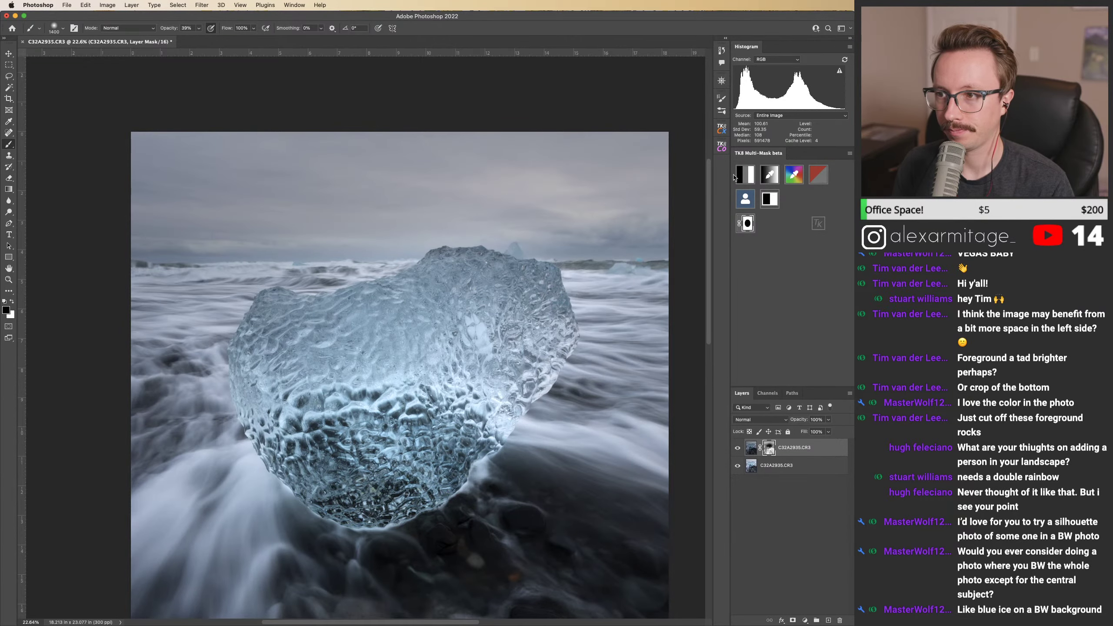
Step: With the dark layer's mask disabled, preview several Darks and Midtones luminosity masks and load Darks-1 as a selection
left_click(738, 448)
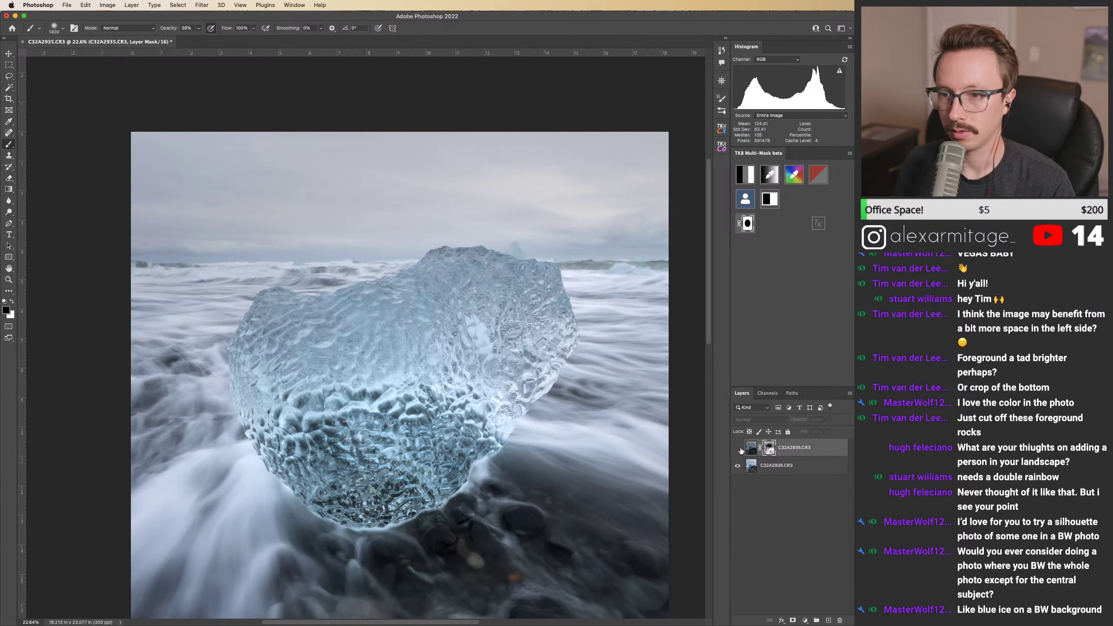
left_click(737, 448)
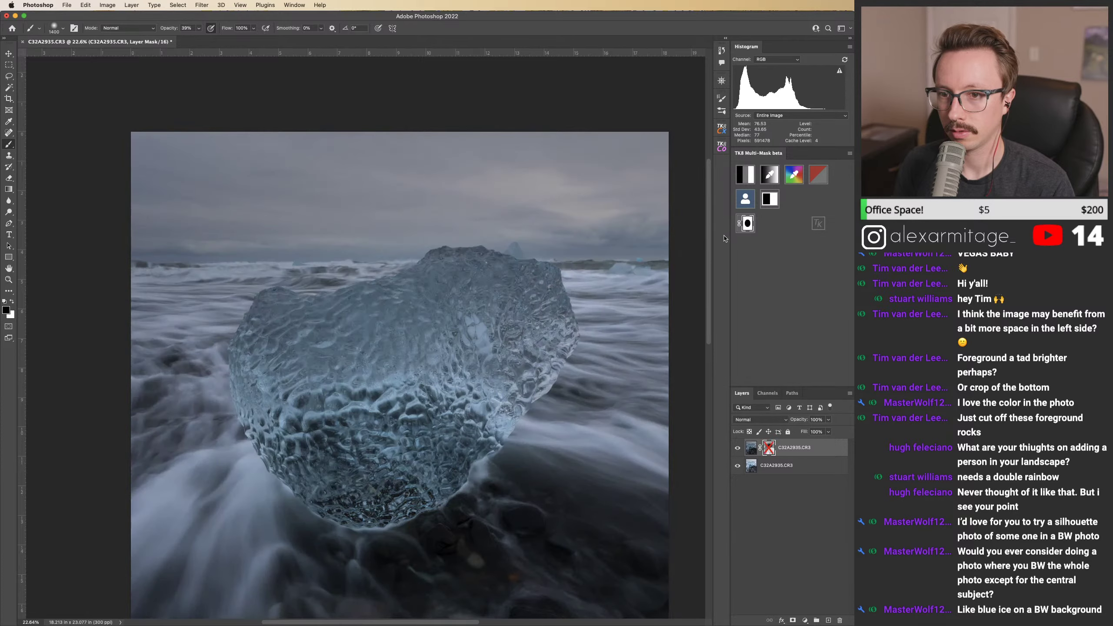
left_click(741, 201)
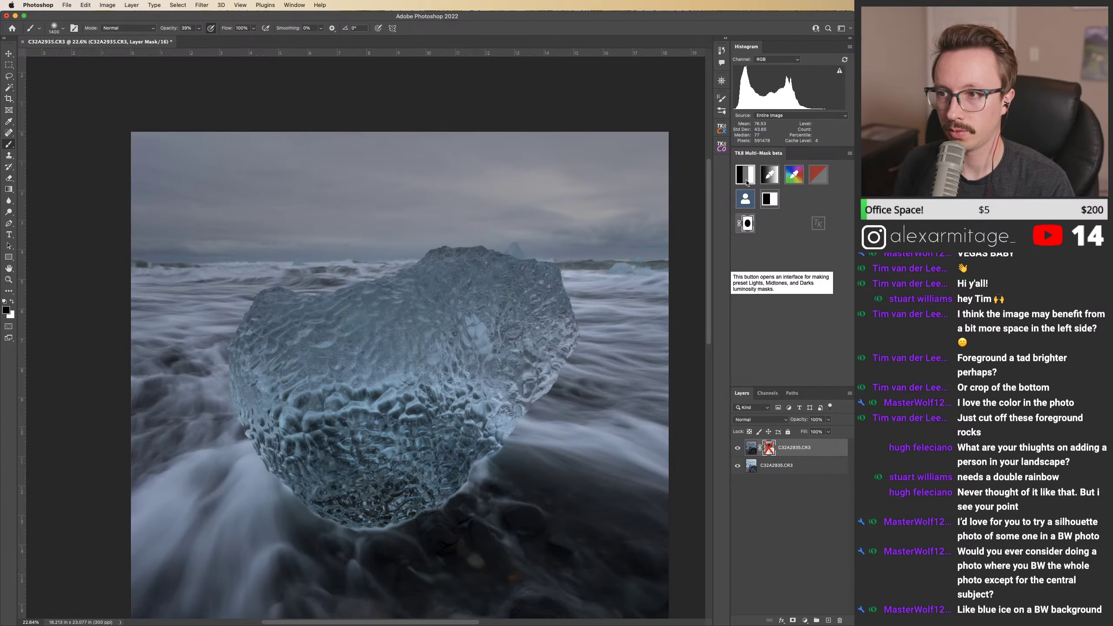
left_click(785, 205)
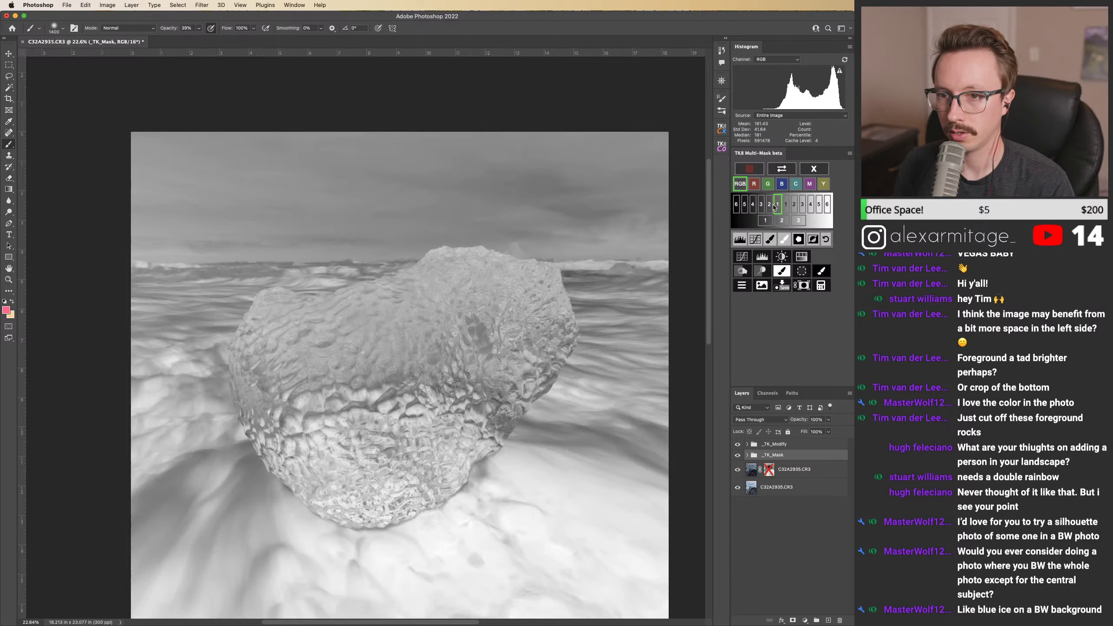
left_click(770, 206)
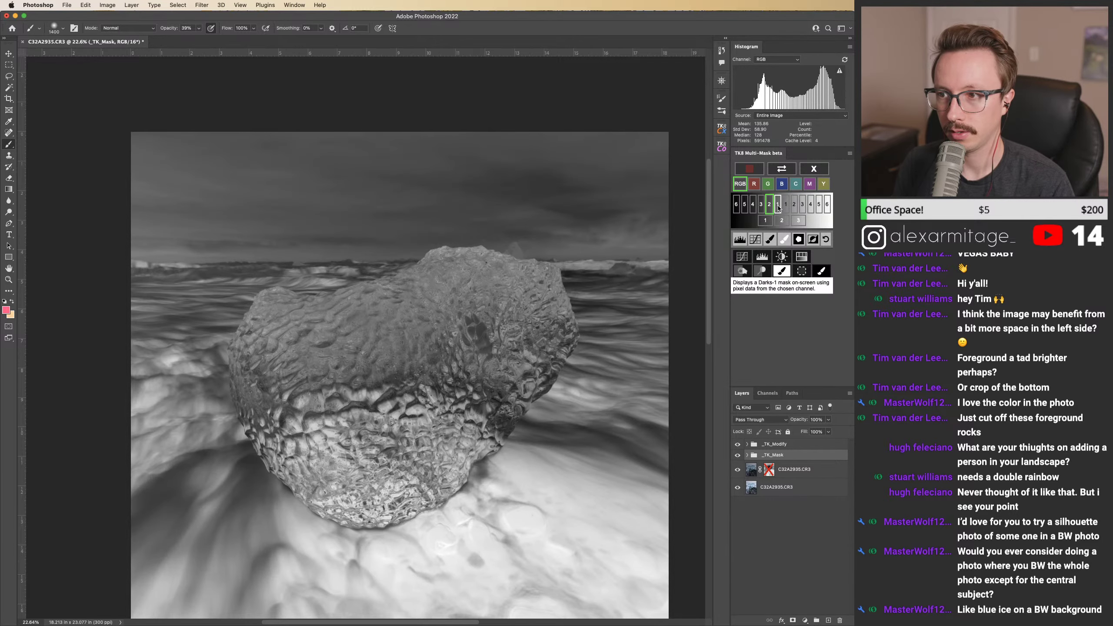
left_click(778, 206)
left_click(766, 221)
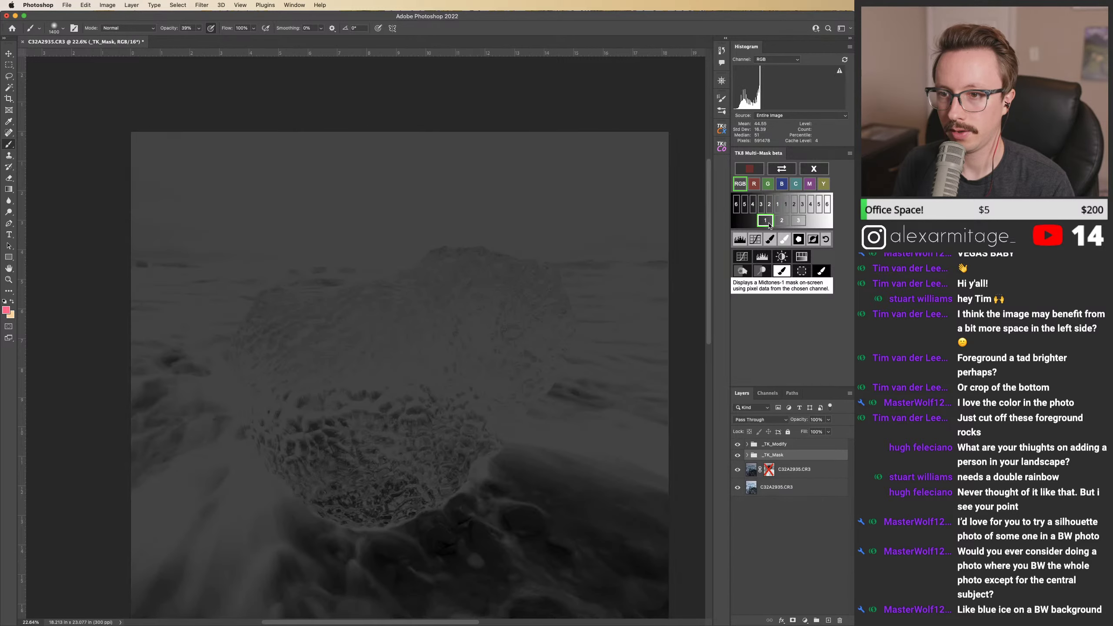
left_click(782, 221)
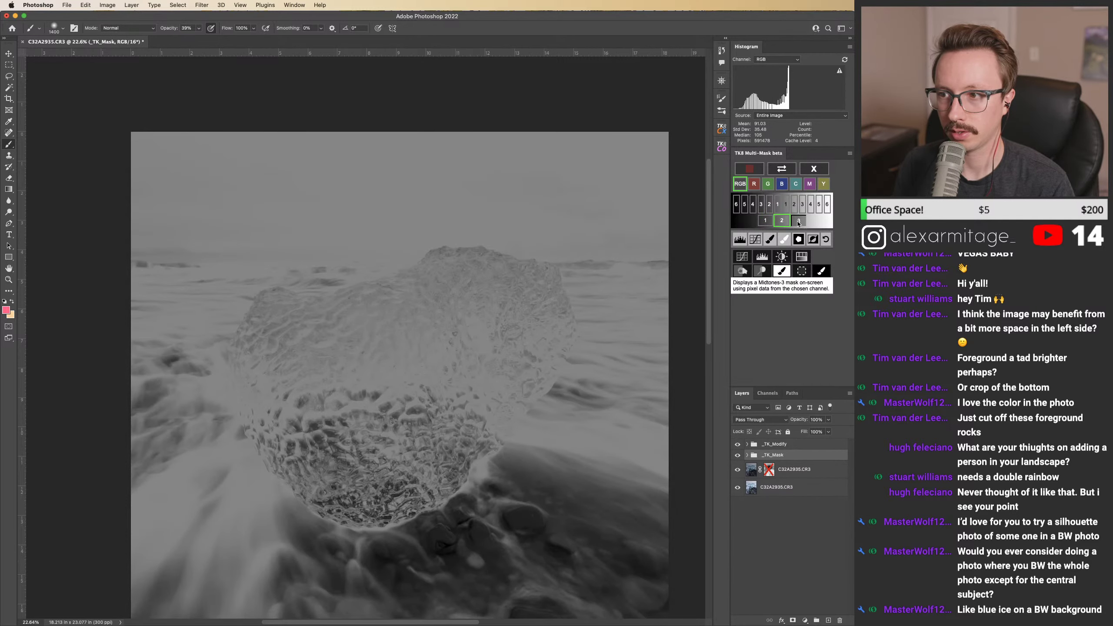
left_click(797, 221)
left_click(782, 206)
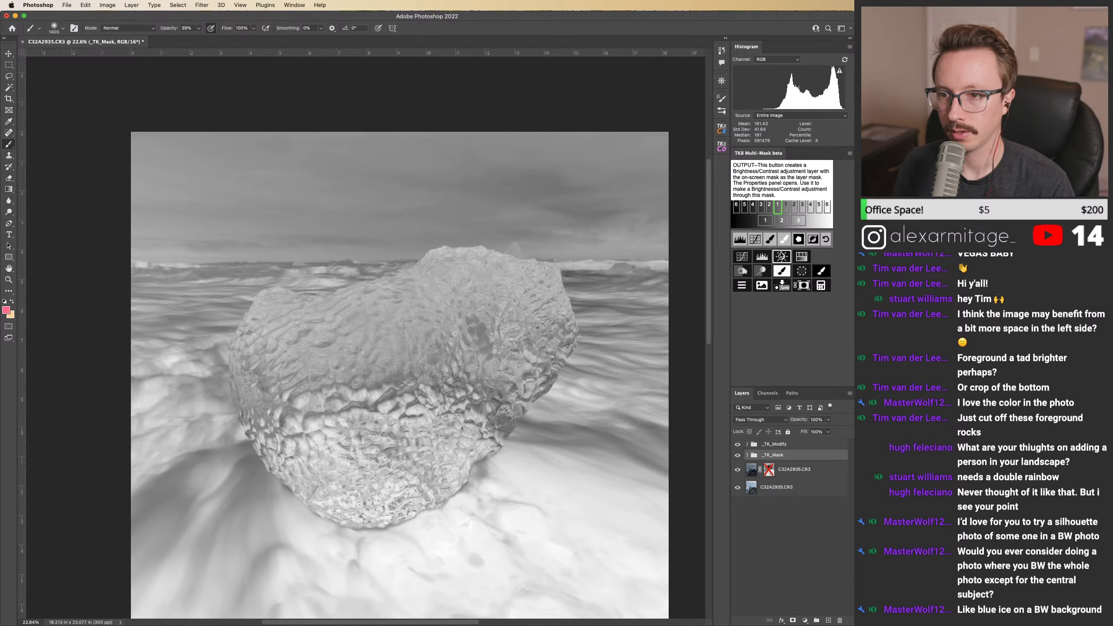
left_click(801, 270)
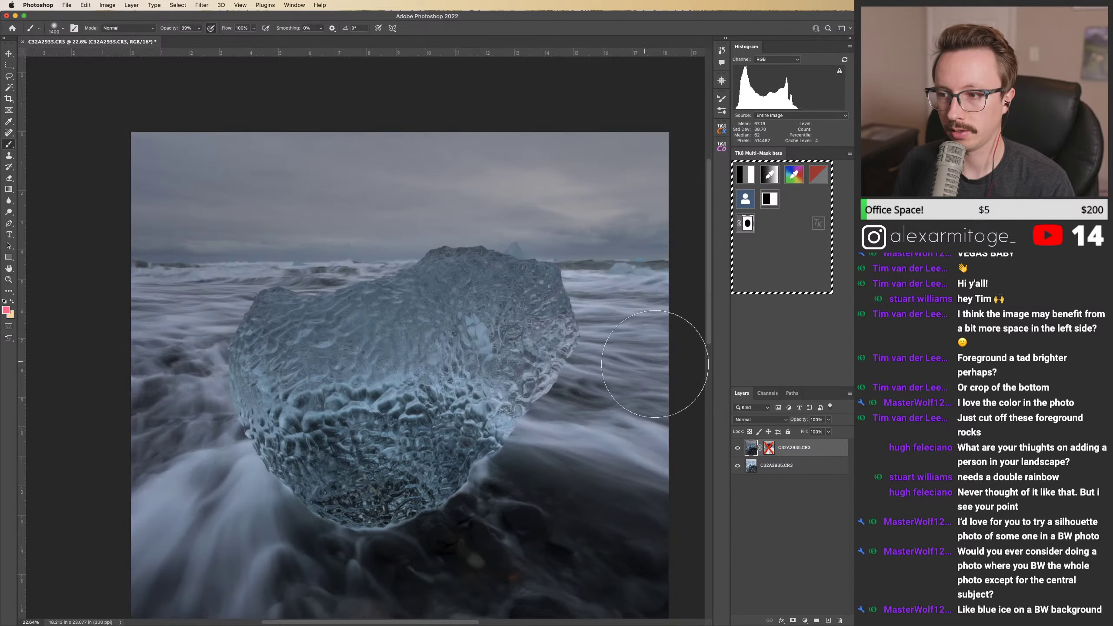
Step: Re-enable the dark layer's mask and paint black at 39% opacity over the ice block through the Darks-1 selection
left_click(769, 448, "shift")
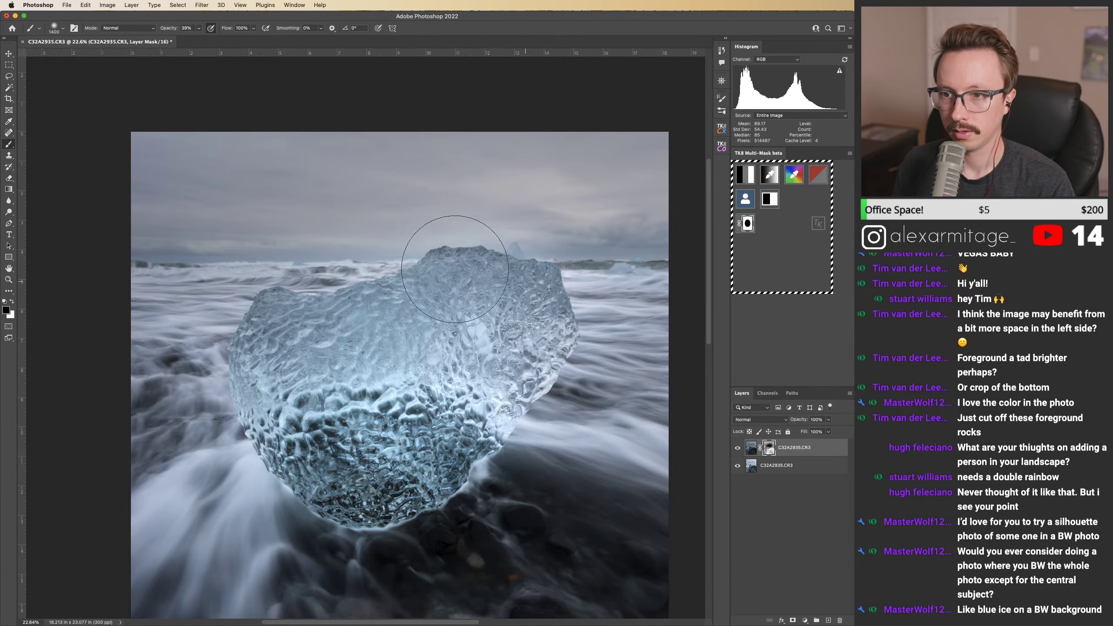
key("ctrl+z")
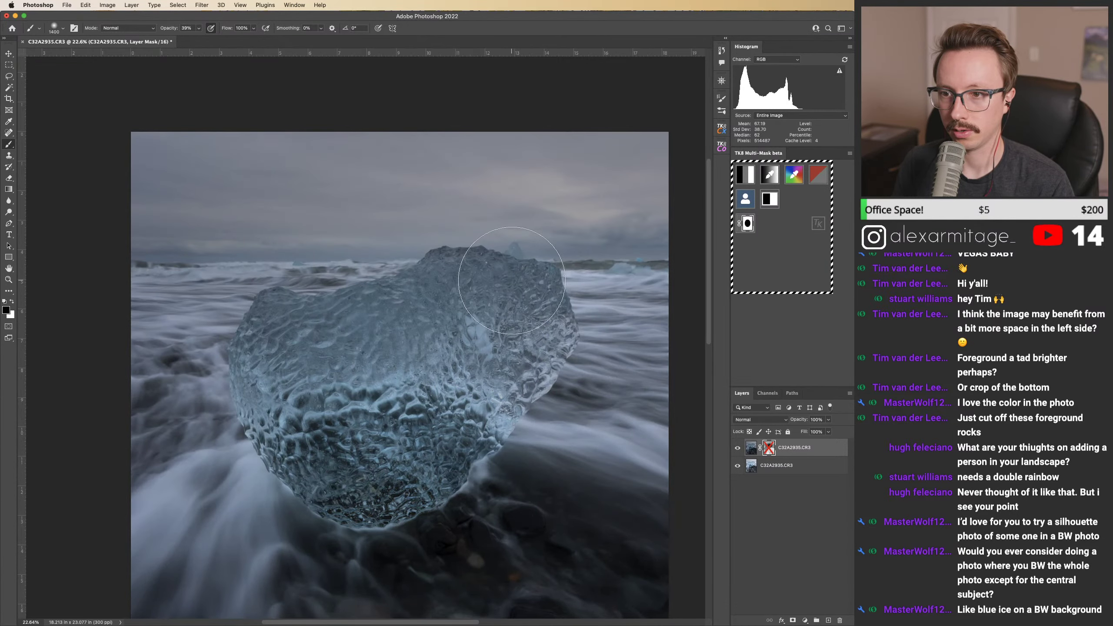
key("ctrl+shift+z")
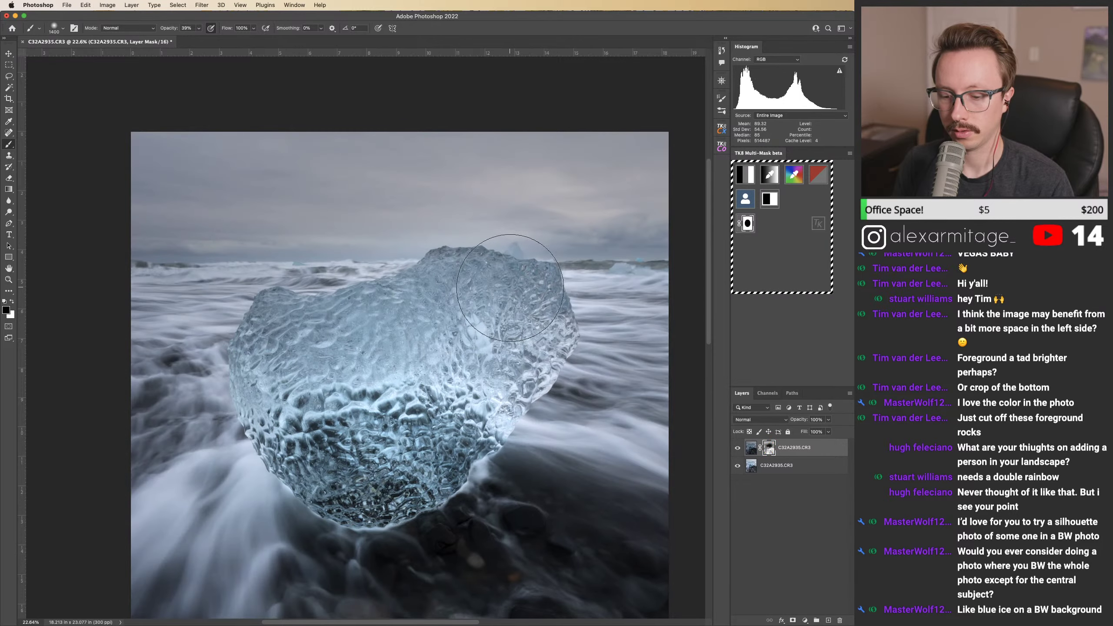
key("bracketleft")
key("bracketleft")
key("bracketleft")
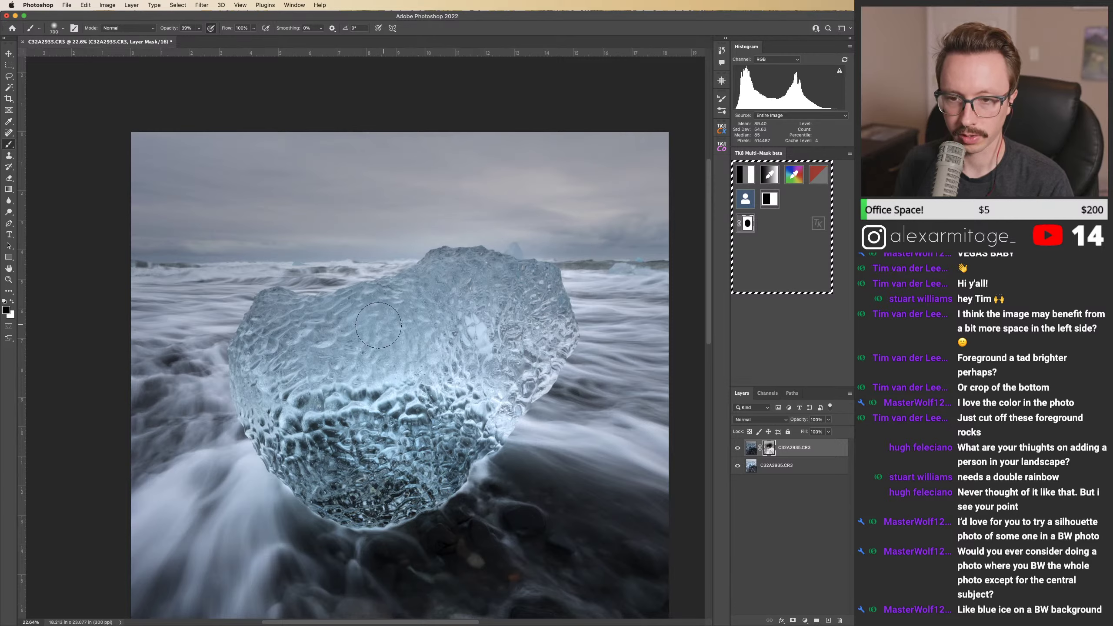
key("bracketright")
key("bracketright")
key("bracketright")
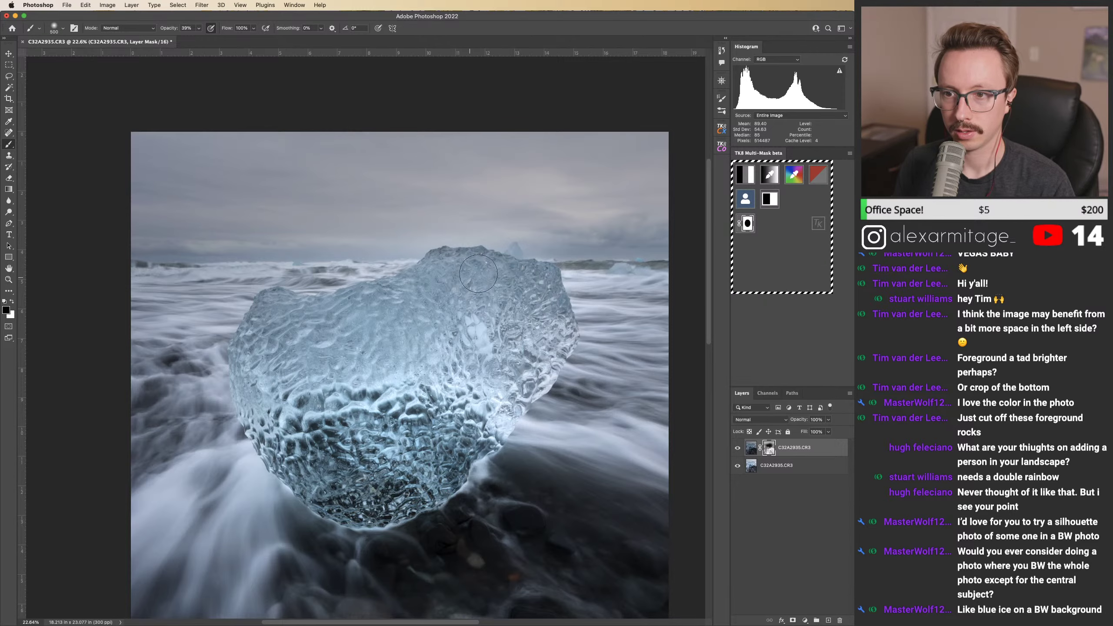
Step: Shrink the brush and paint black at 39% opacity on the dark layer's mask along the upper part of the ice
scroll(478, 274, "up", 5)
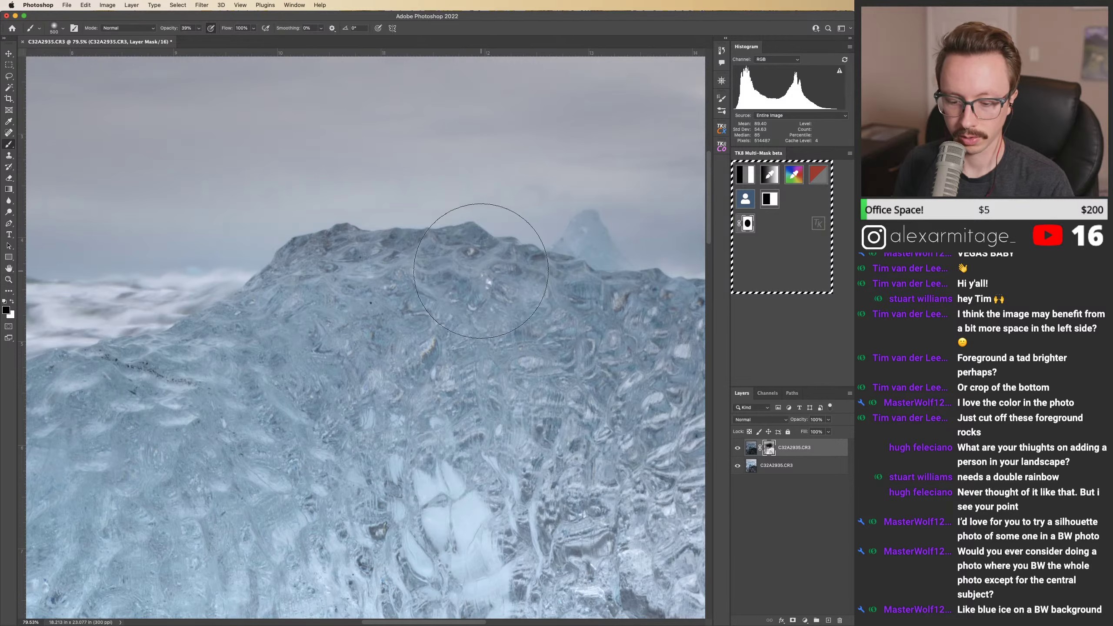
key("bracketleft")
key("bracketleft")
key("bracketleft")
key("bracketleft")
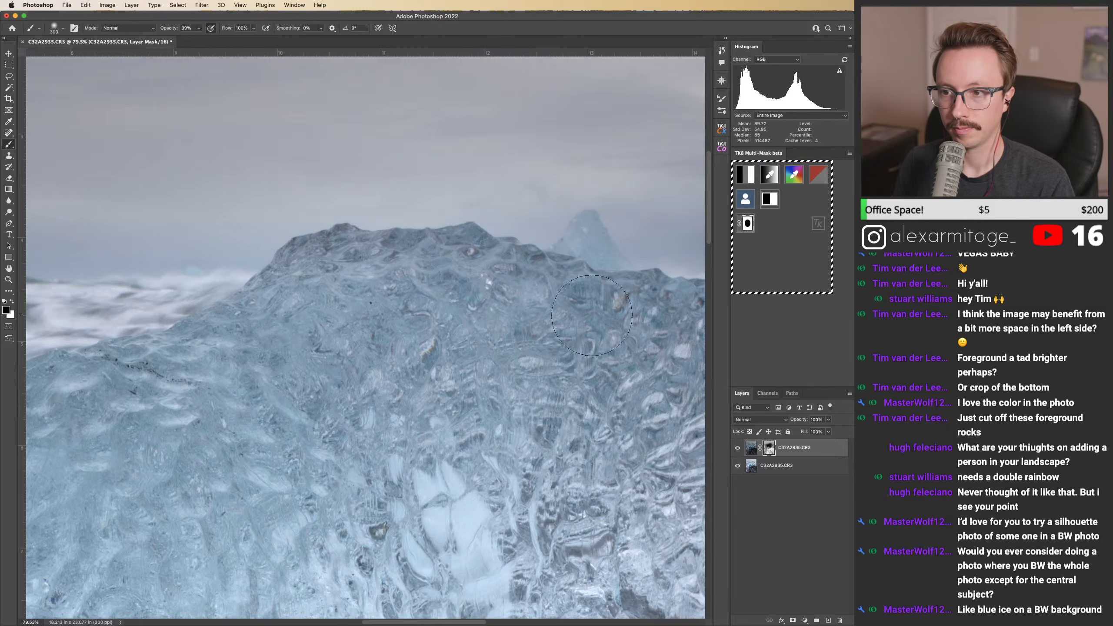
scroll(501, 315, "right", 5)
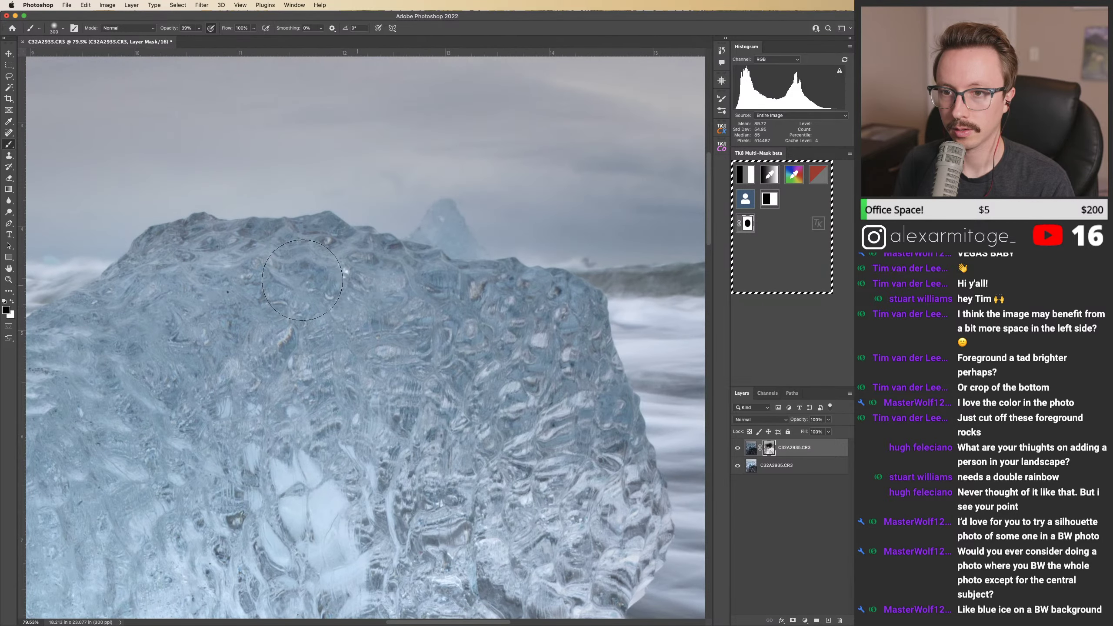
left_click_drag(264, 332, 376, 328)
scroll(375, 327, "left", 2)
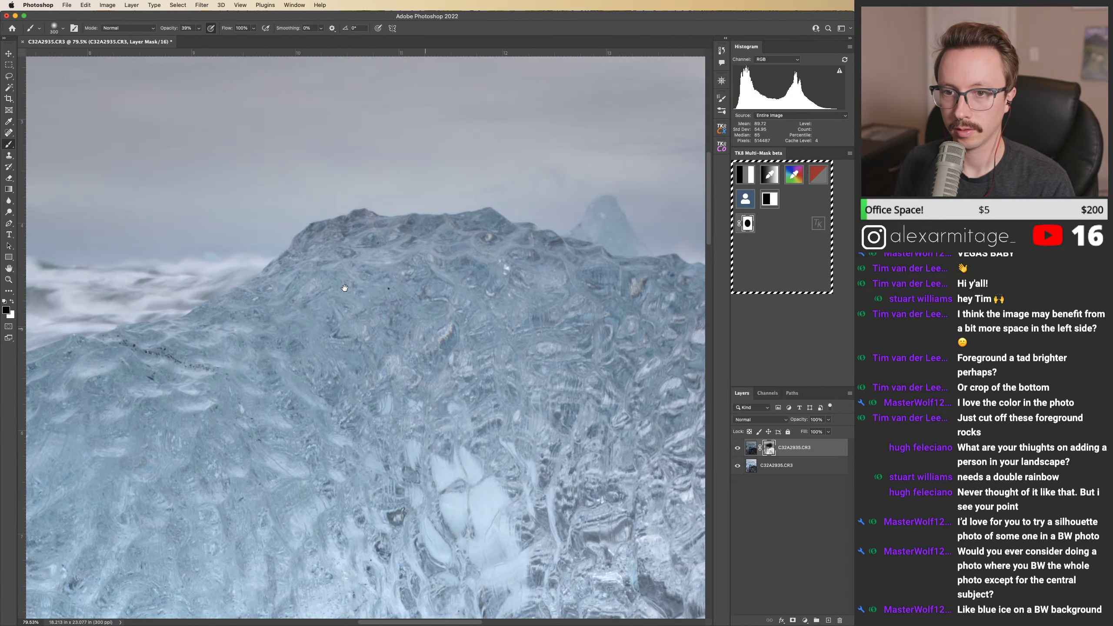
Step: Enlarge the brush considerably and paint black at 39% opacity on the dark layer's mask over the foreground water and rocks
scroll(344, 302, "down", 10)
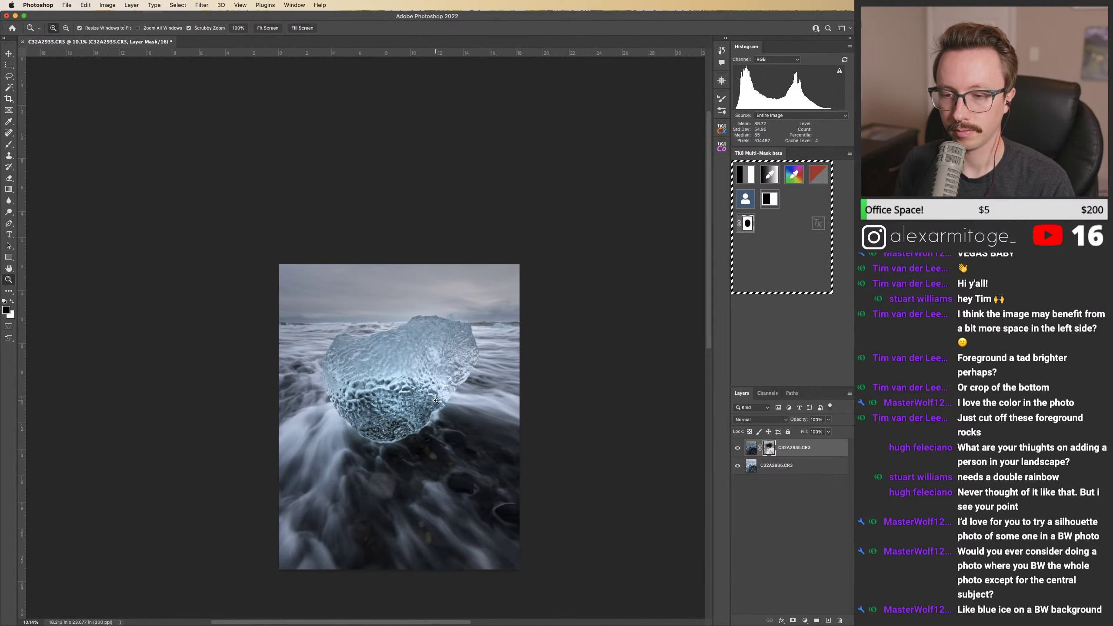
key("bracketright")
key("bracketright")
key("bracketright")
key("bracketright")
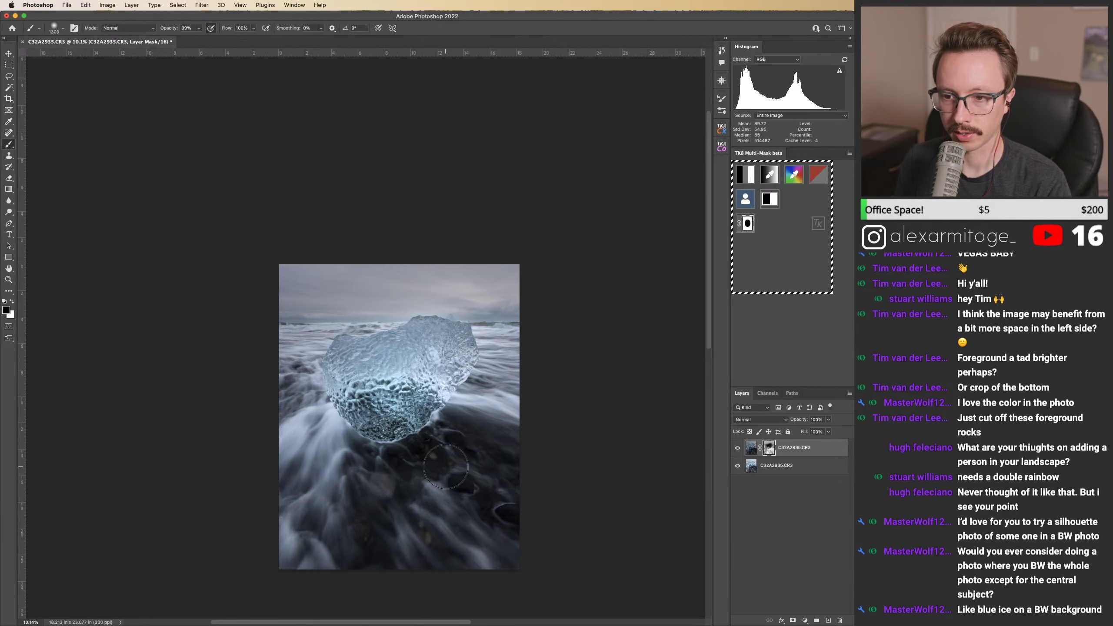
key("bracketright")
key("bracketright")
key("bracketright")
key("bracketright")
key("bracketright")
key("bracketright")
key("bracketright")
key("bracketright")
key("bracketright")
key("bracketright")
key("bracketright")
key("bracketright")
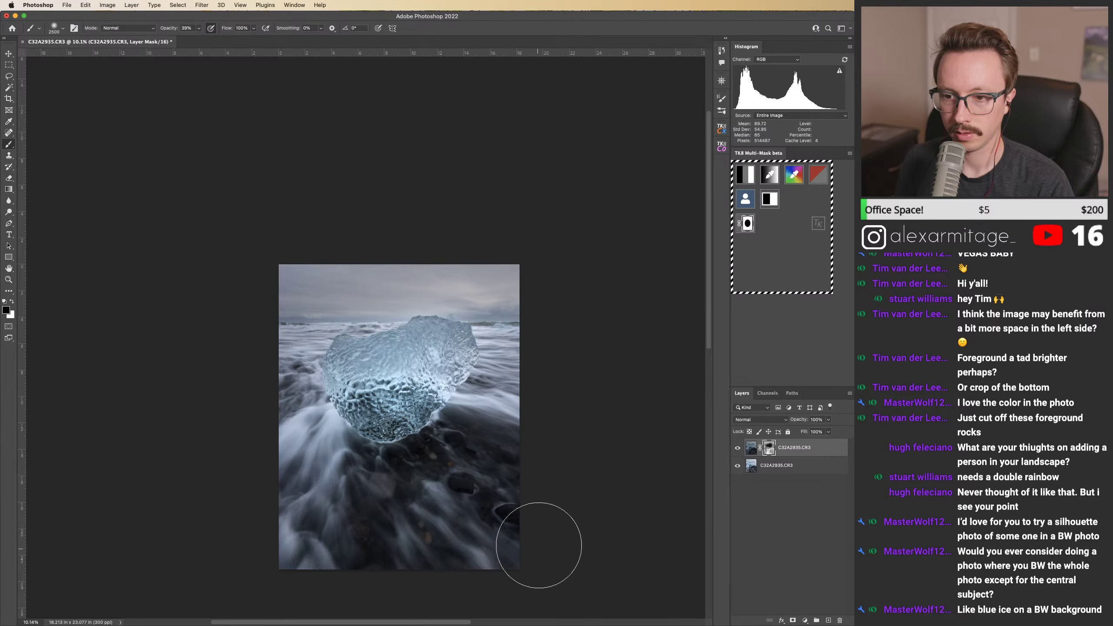
scroll(504, 434, "up", 1)
key("z")
scroll(458, 428, "up", 5)
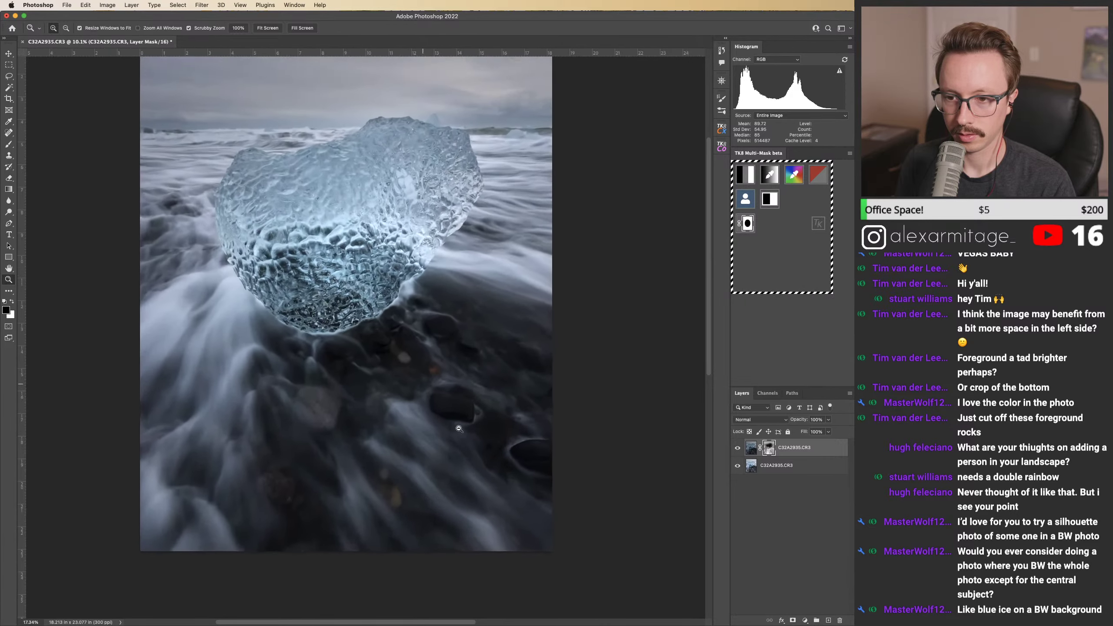
scroll(458, 428, "up", 2)
key("b")
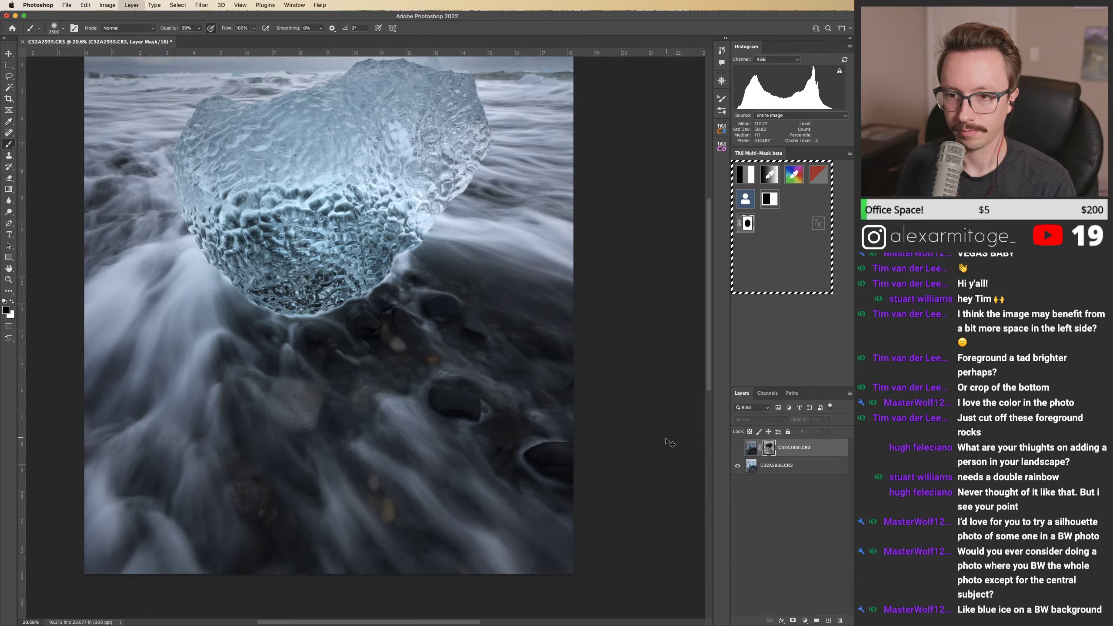
Step: Compare the whole photo and the ice up close with the dark layer's mask disabled and enabled
key("z")
left_click_drag(503, 402, 538, 377)
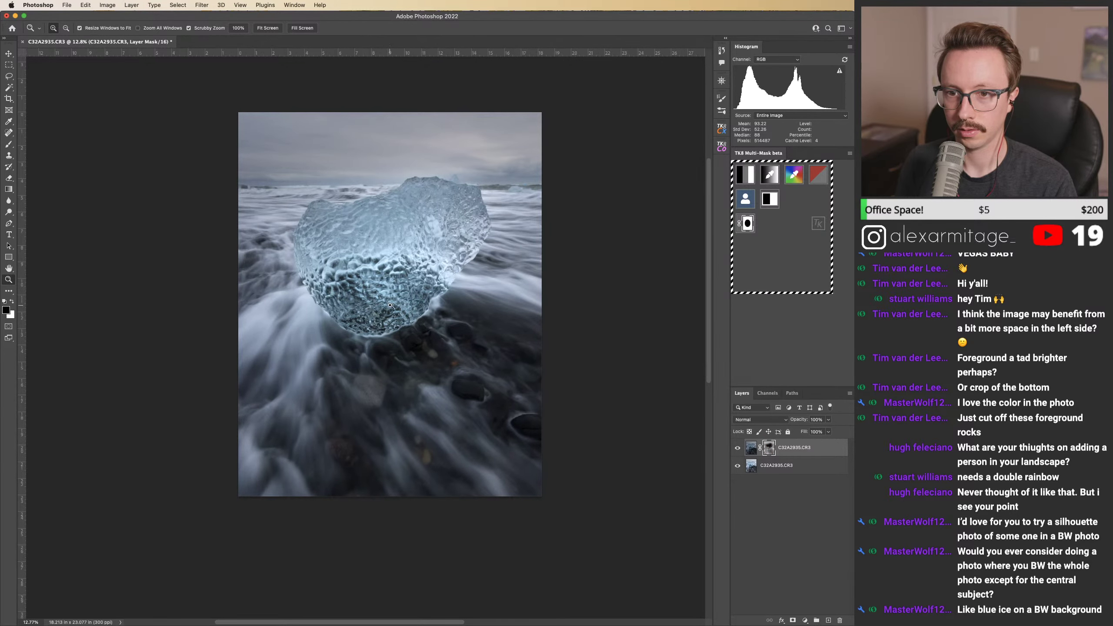
key("shift+backslash")
key("shift+backslash")
key("shift+backslash")
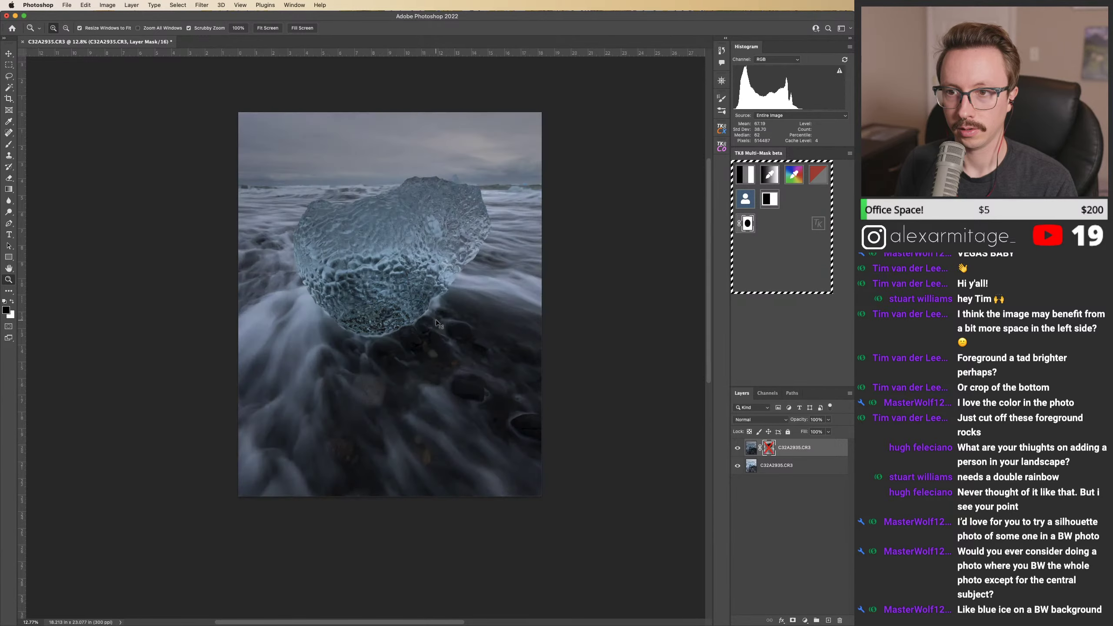
key("shift+backslash")
left_click_drag(436, 176, 473, 310)
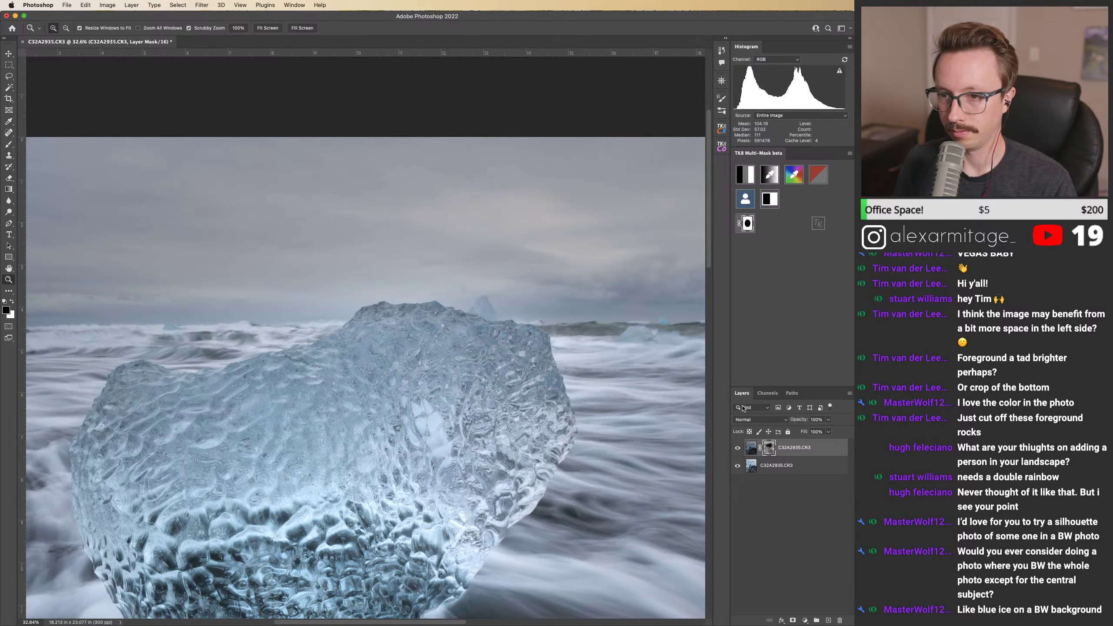
key("backslash")
key("backslash")
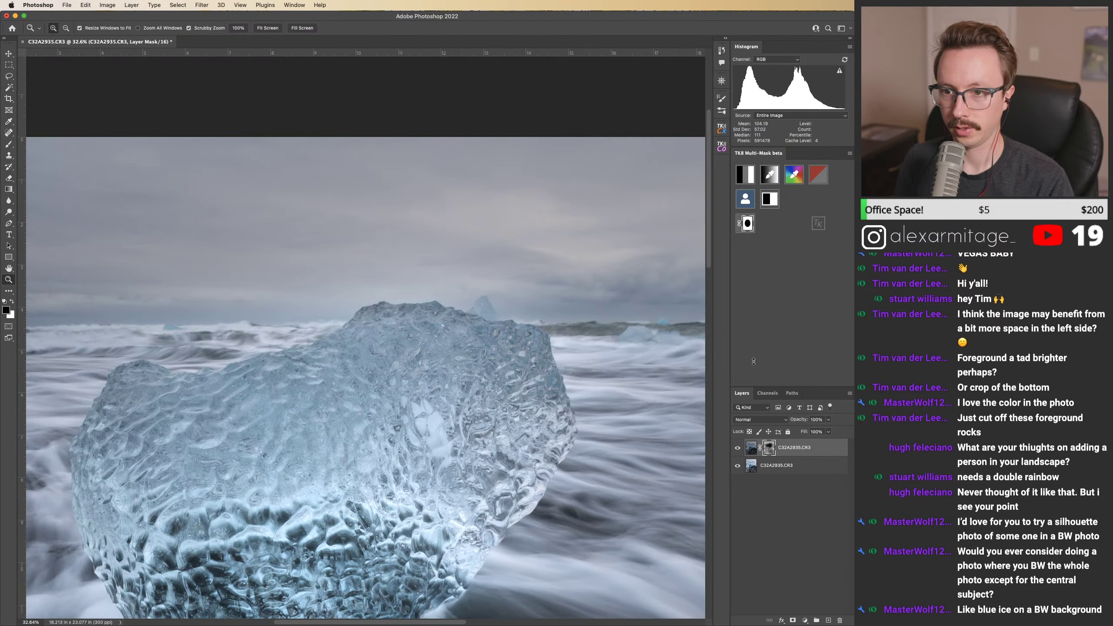
Step: Generate a luminosity mask from the RGB channel in TK8 Multi-Mask and choose the Lights-1 mask
left_click(749, 175)
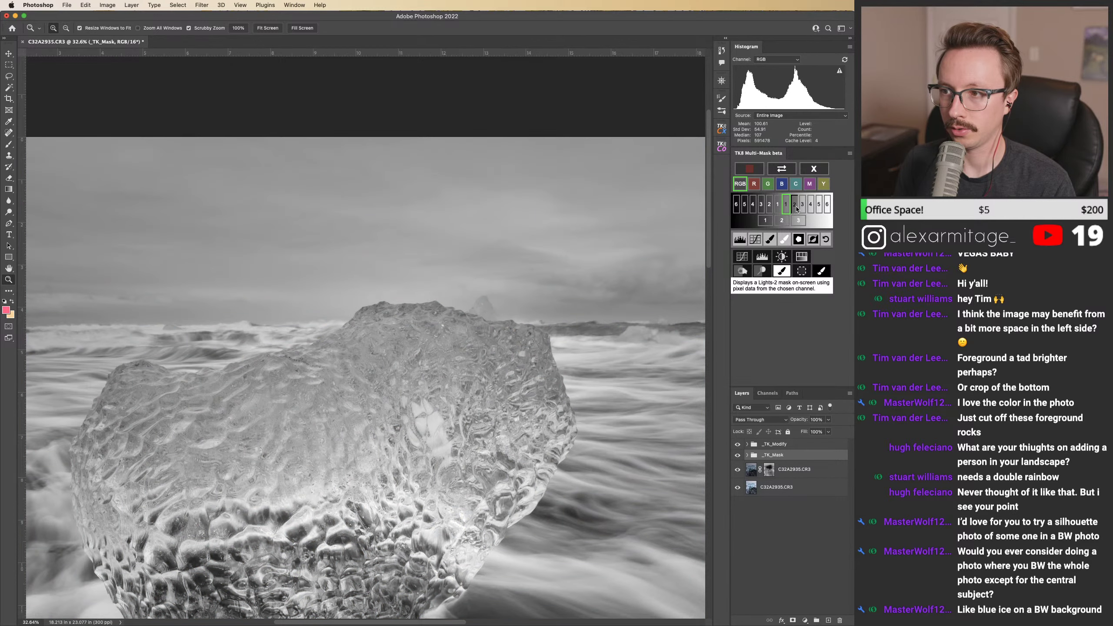
left_click(794, 205)
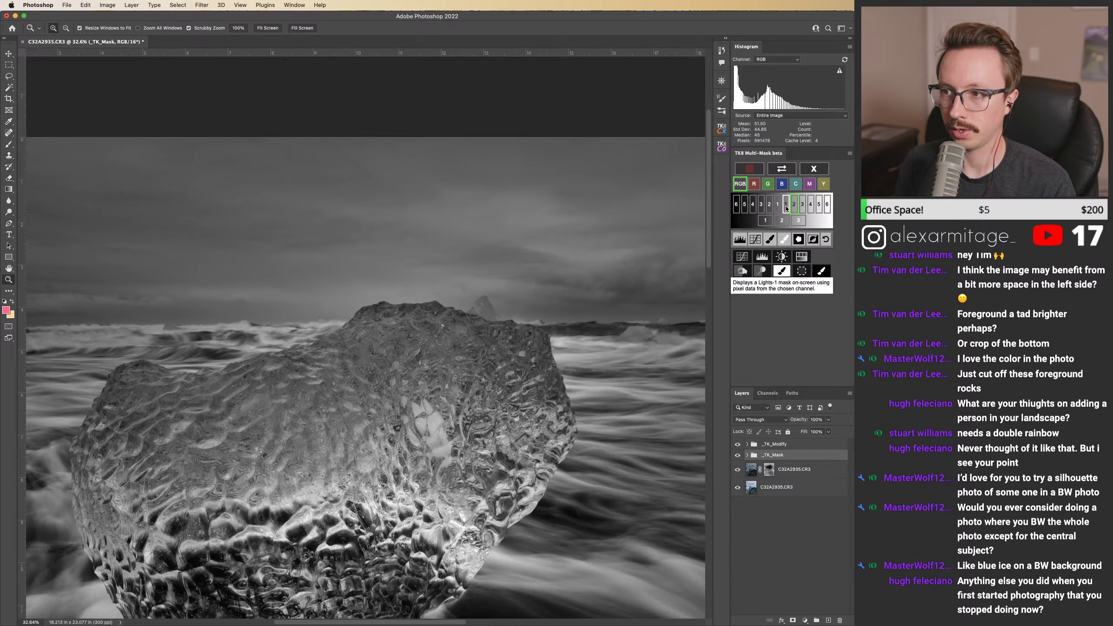
left_click(784, 205)
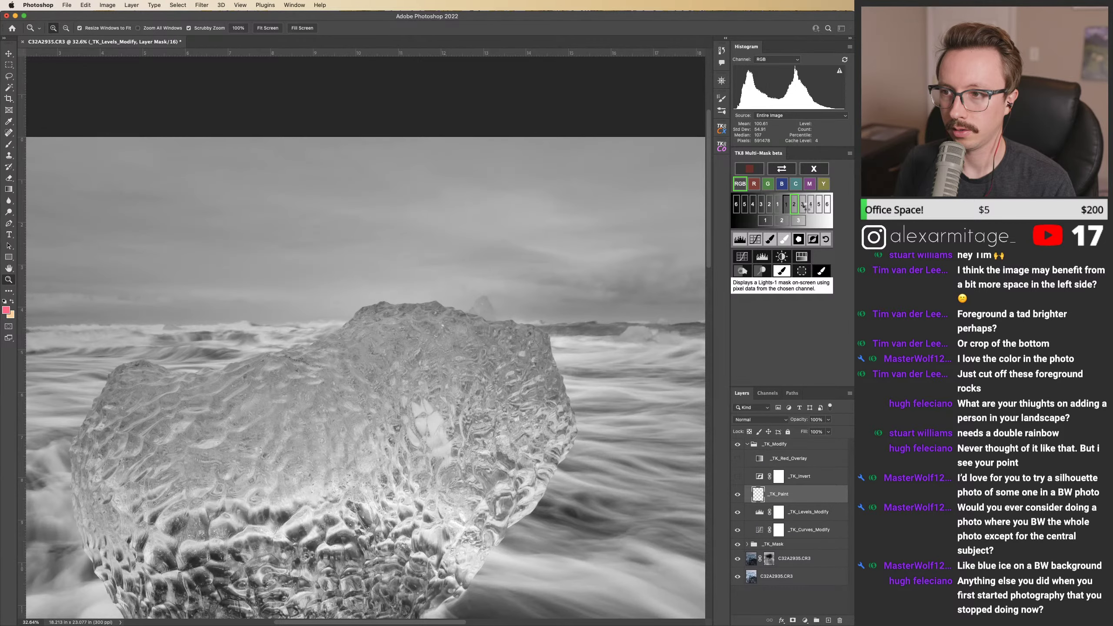
Step: Tighten the luminosity mask with Levels inputs of 102 for black and 194 for white, and load it as a selection
left_click(746, 257)
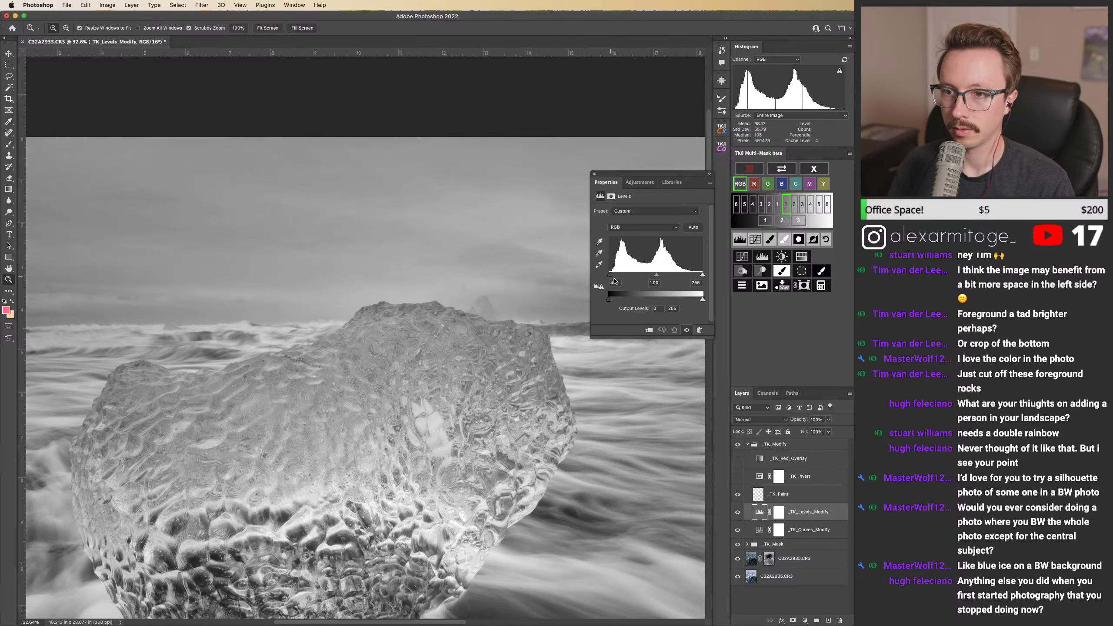
left_click_drag(609, 274, 658, 278)
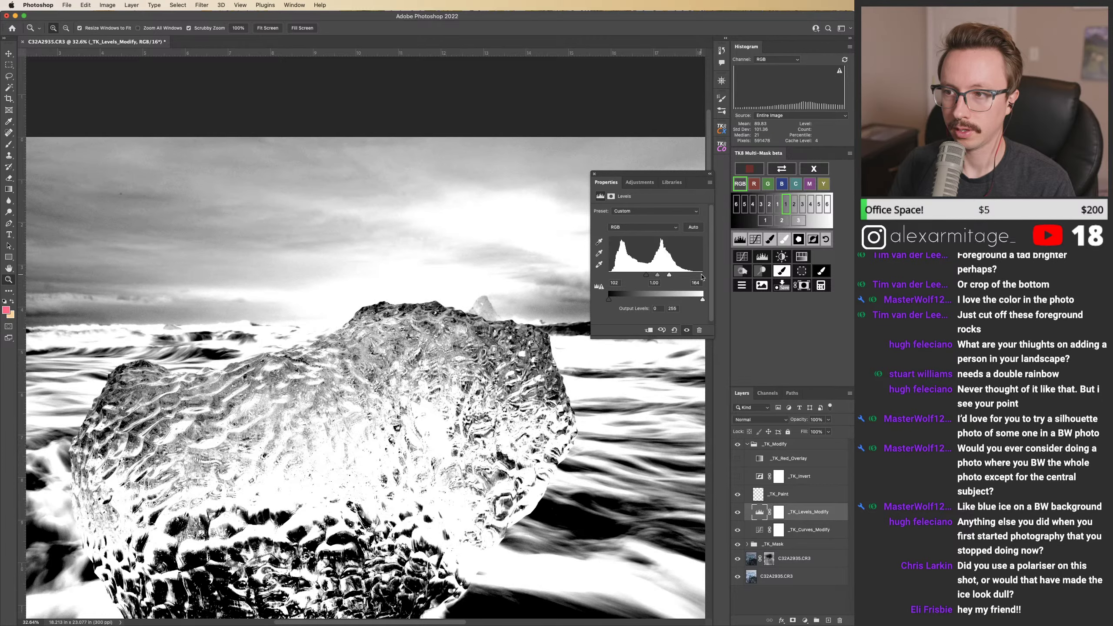
left_click(801, 271)
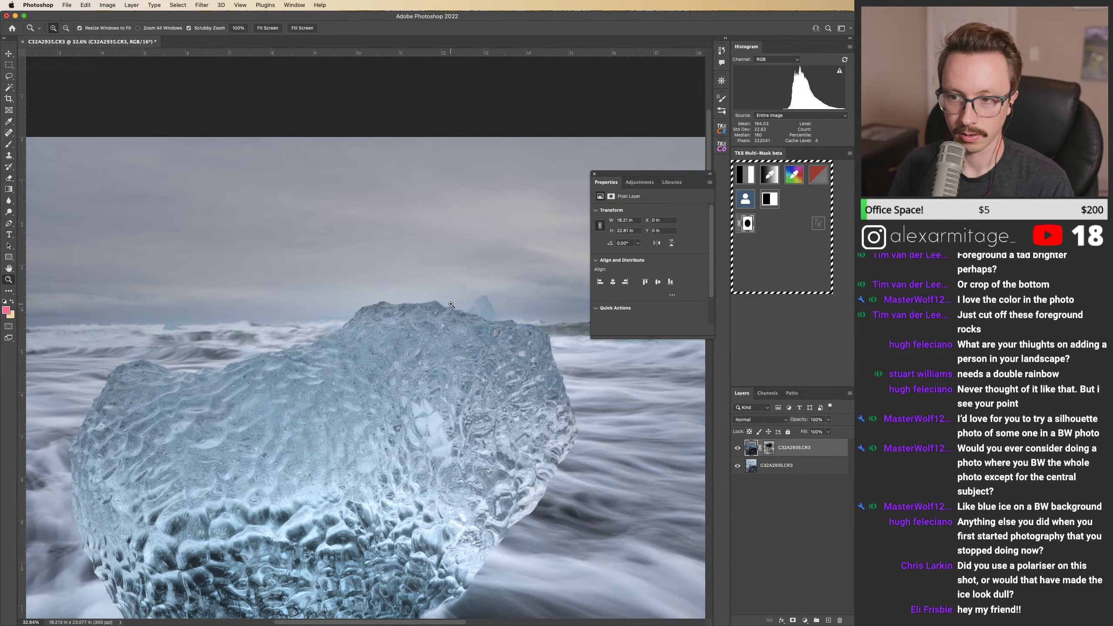
Step: Prepare the Brush at about 800 px and 48% opacity, and target the top layer's mask with default colours
key("b")
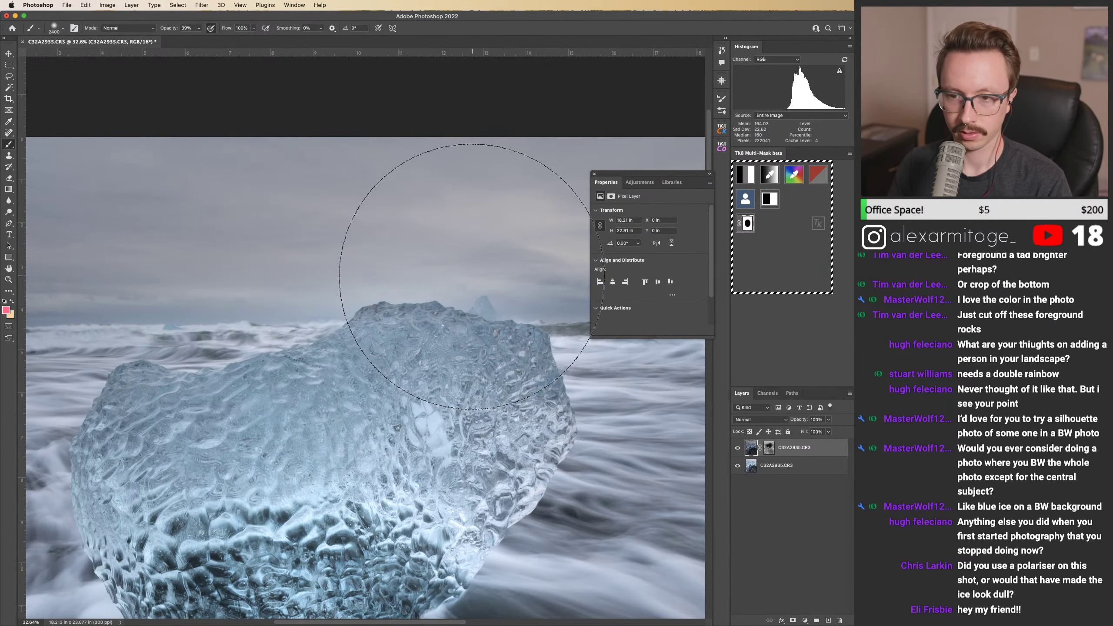
key("bracketleft")
key("bracketleft")
key("bracketleft")
key("bracketleft")
key("bracketleft")
key("bracketleft")
key("bracketleft")
key("bracketleft")
key("bracketleft")
key("bracketleft")
key("bracketleft")
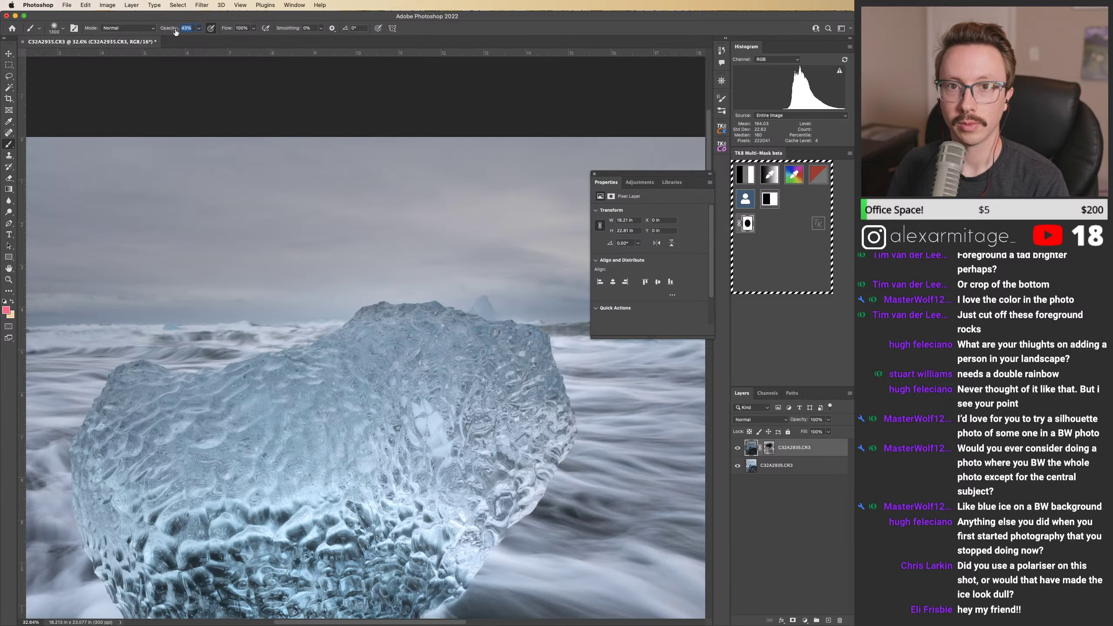
key("bracketleft")
key("bracketleft")
key("bracketleft")
key("bracketleft")
key("bracketleft")
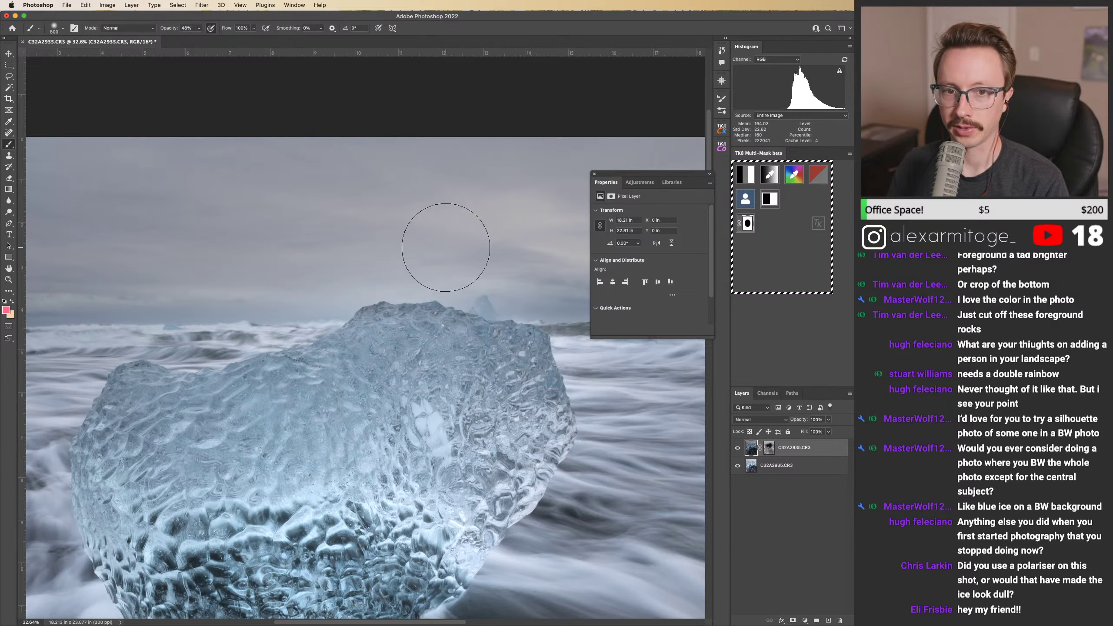
left_click(770, 447)
key("d")
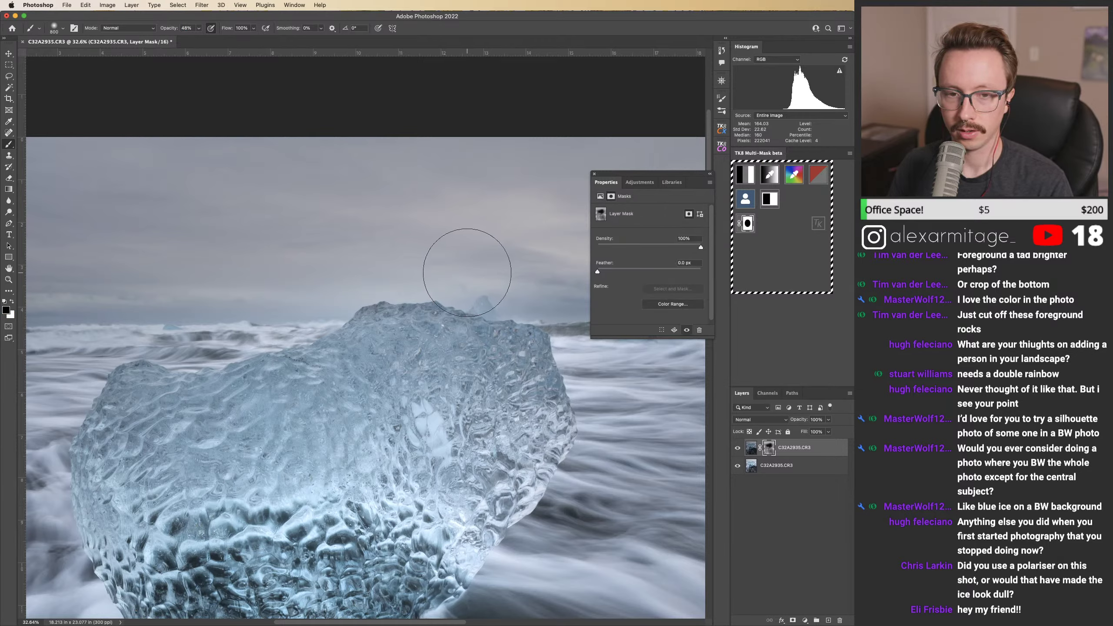
Step: Try painting the sky just above the iceberg on the top layer's mask at 48% opacity and undo the strokes
mouse_move(393, 263)
left_mouse_down()
mouse_move(467, 264)
mouse_move(444, 260)
mouse_move(549, 266)
left_mouse_up()
key("super+z")
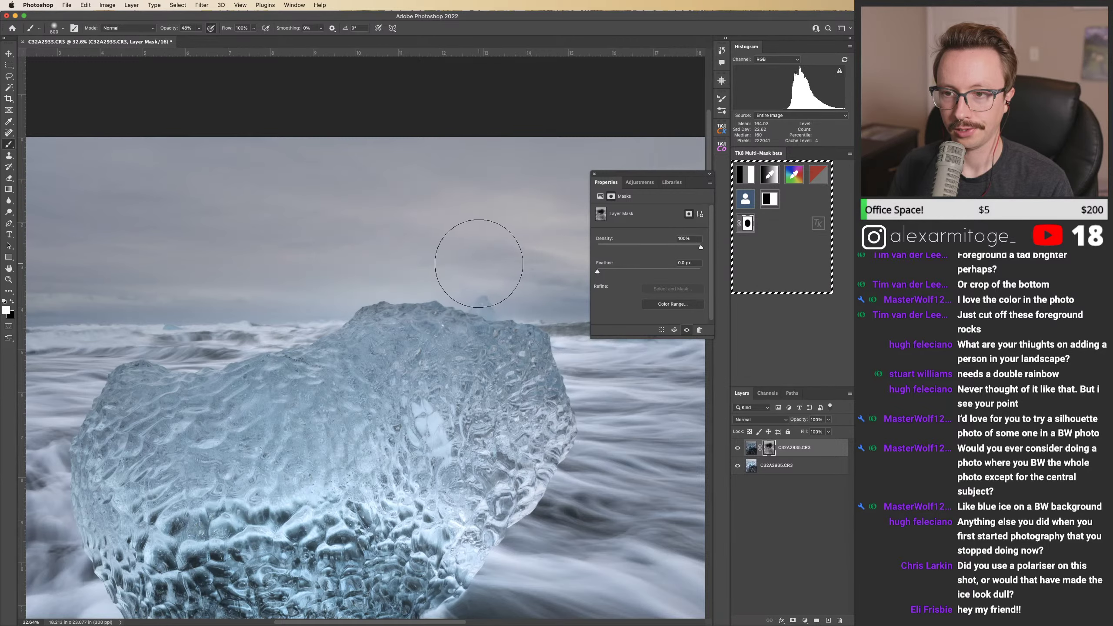
left_click_drag(471, 256, 496, 256)
key("super+z")
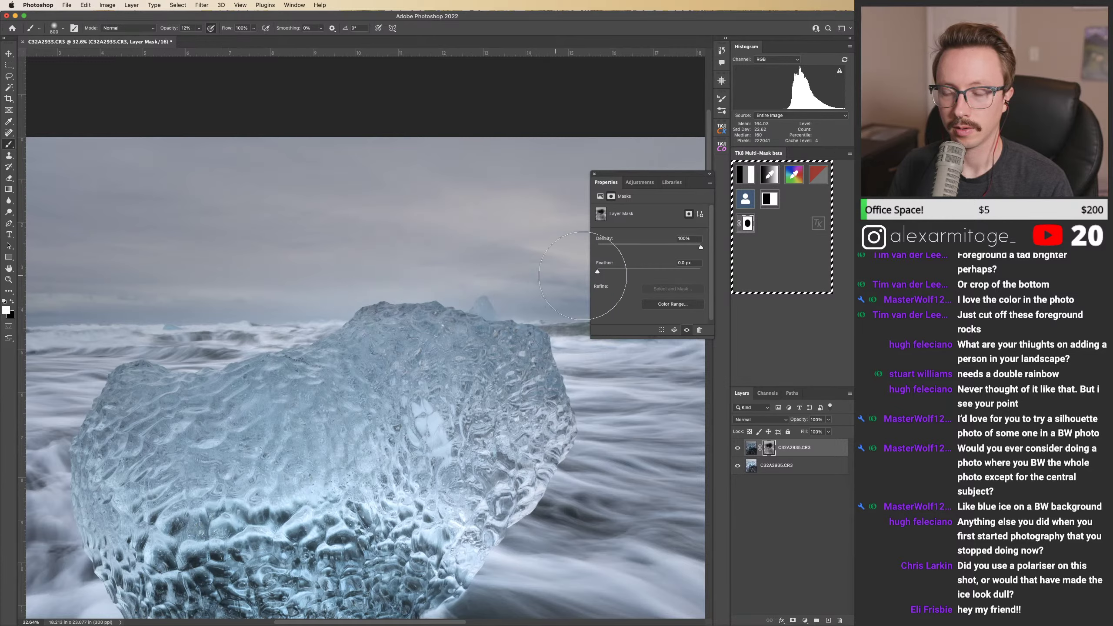
Step: Paint white at 12% brush opacity on the top layer's mask over the sky near the iceberg's peak
key("bracketleft")
key("bracketleft")
key("bracketleft")
key("bracketleft")
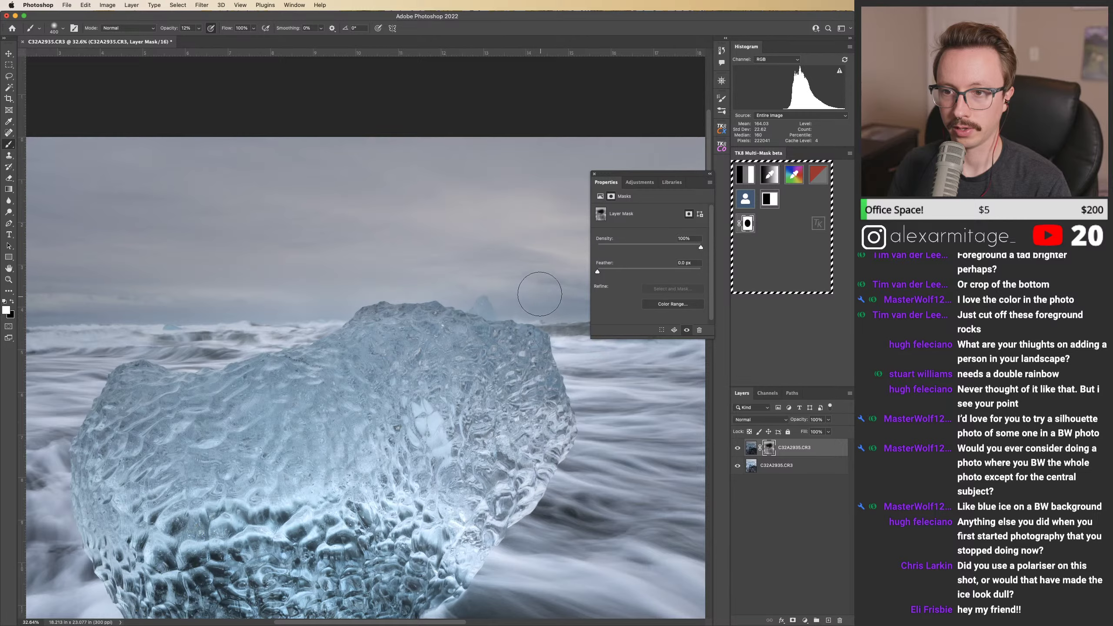
key("z")
mouse_move(497, 274)
left_mouse_down()
mouse_move(460, 286)
mouse_move(486, 291)
left_mouse_up()
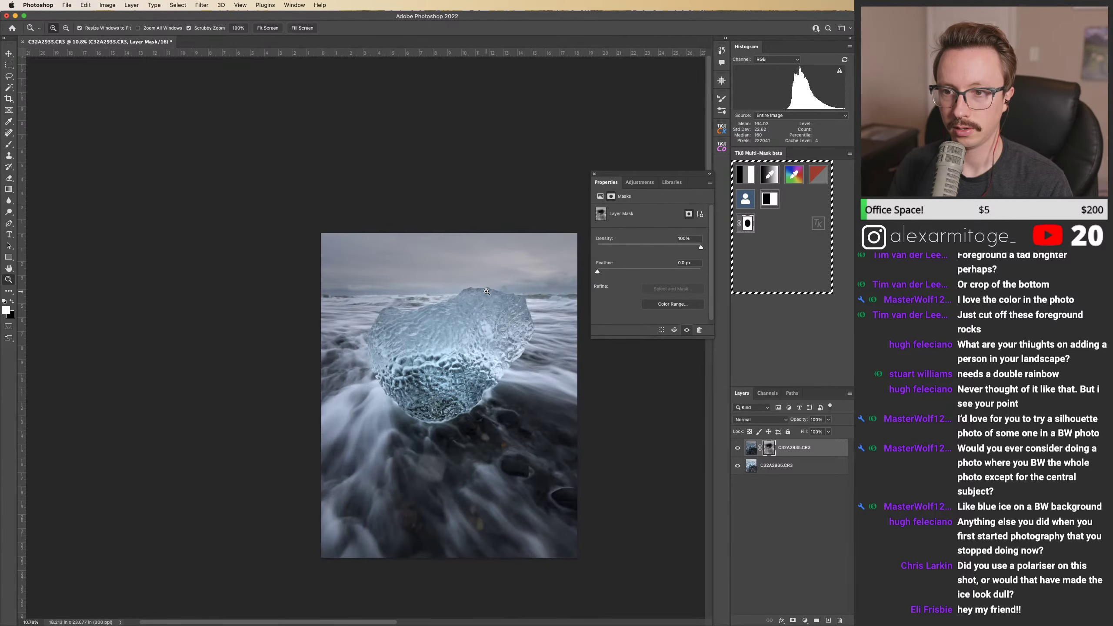
key("b")
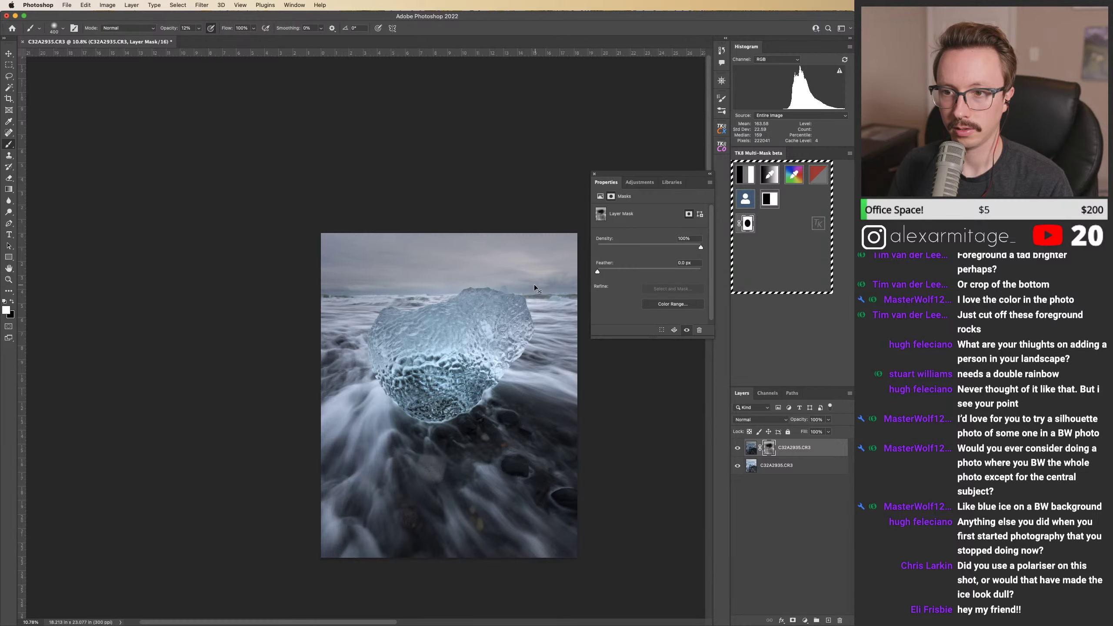
key("z")
left_click_drag(508, 283, 527, 285)
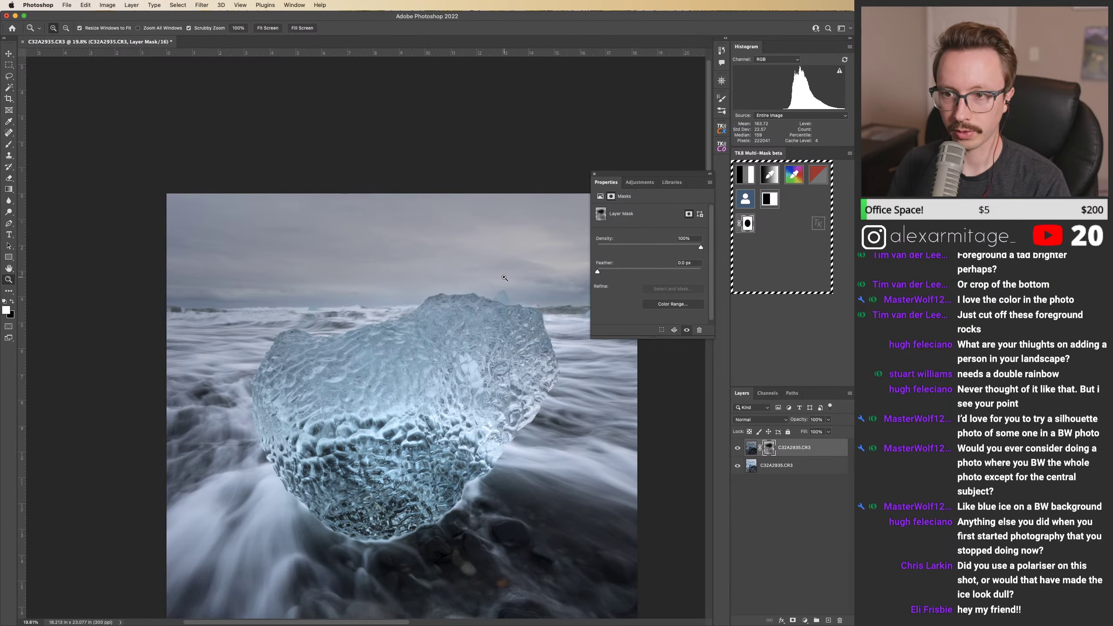
key("b")
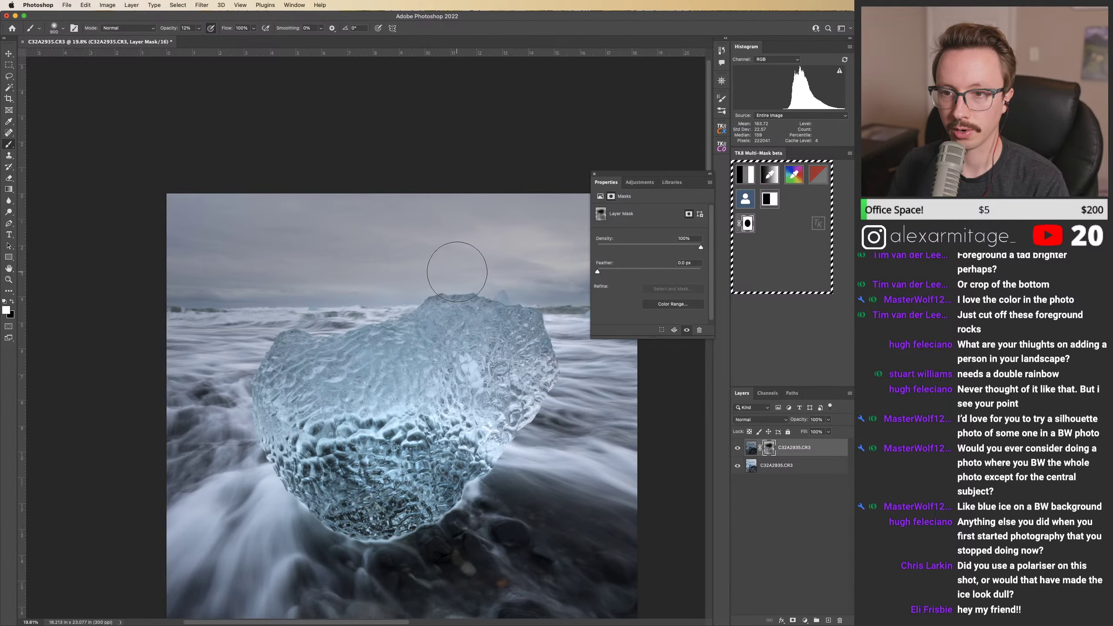
Step: Enlarge the brush to 1200 px and extend the white mask painting across the sky above the iceberg
key("bracketright")
key("bracketright")
key("bracketright")
left_click_drag(483, 252, 412, 260)
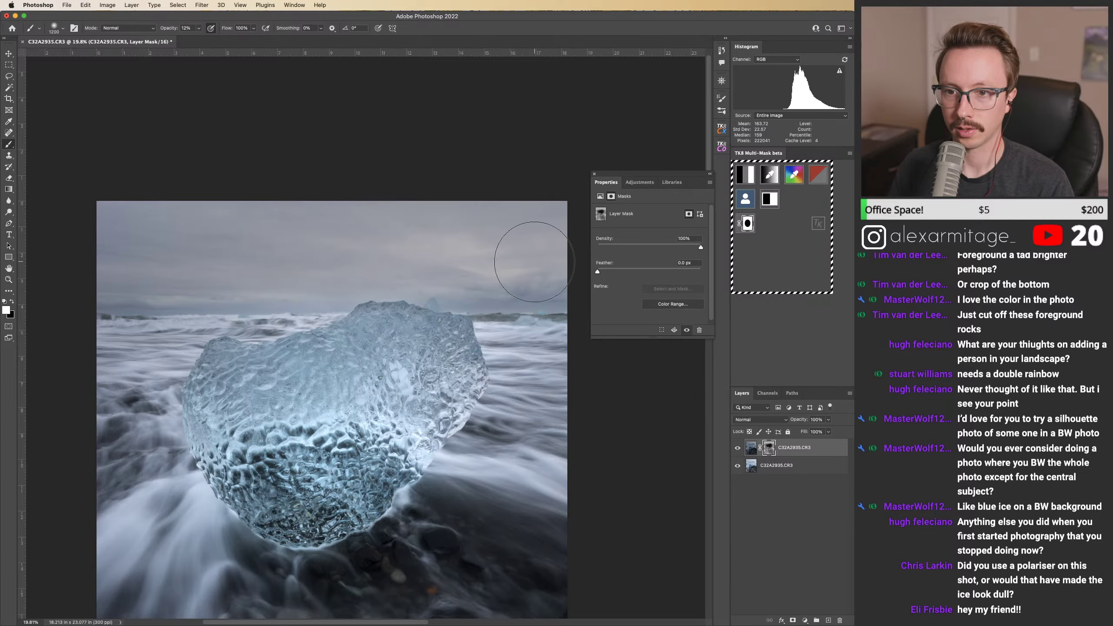
key("z")
mouse_move(399, 285)
left_mouse_down()
mouse_move(473, 286)
mouse_move(378, 292)
mouse_move(464, 294)
mouse_move(418, 295)
mouse_move(443, 302)
mouse_move(424, 304)
left_mouse_up()
key("b")
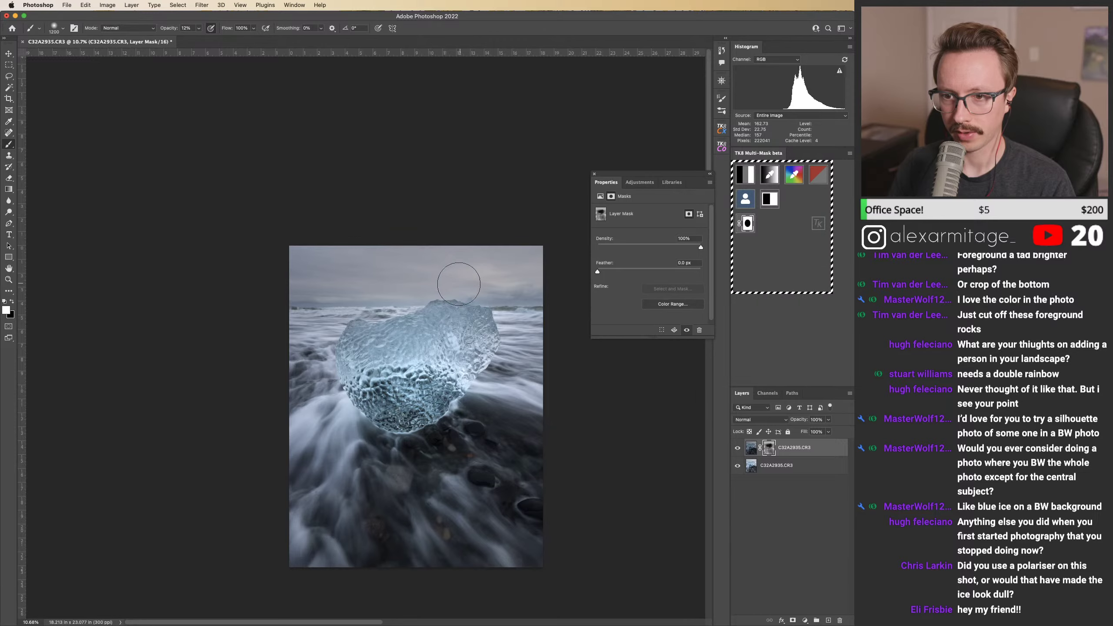
left_click_drag(450, 276, 500, 285)
Step: Reduce the brush to 900 px and refine the mask in the sky around the distant peak, ending with the selection cleared
key("bracketleft")
key("bracketleft")
key("bracketleft")
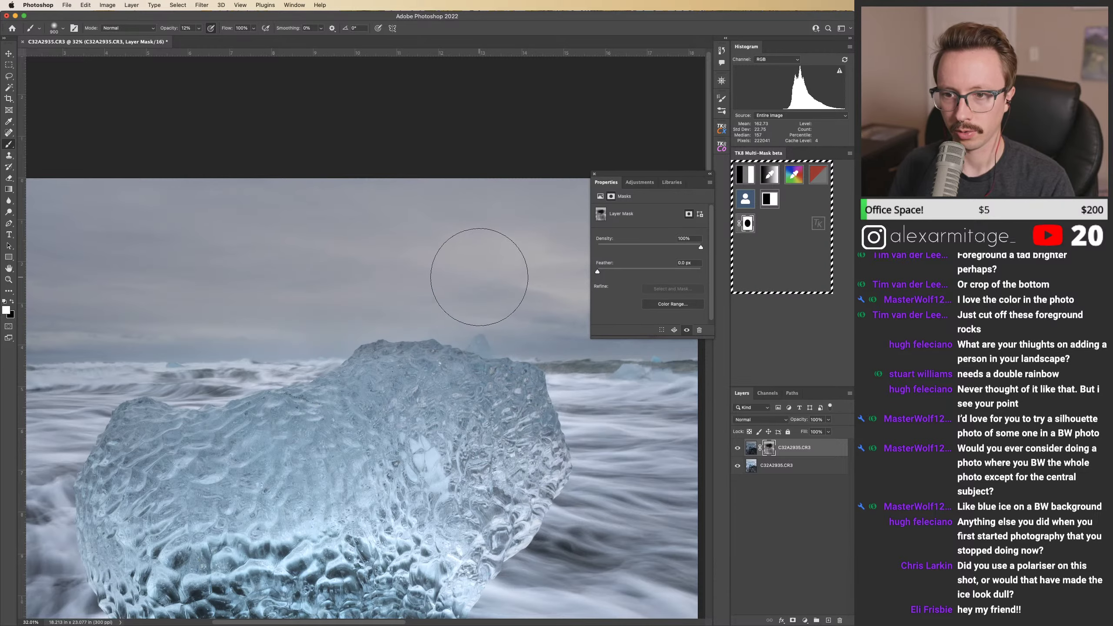
left_click_drag(477, 279, 451, 292)
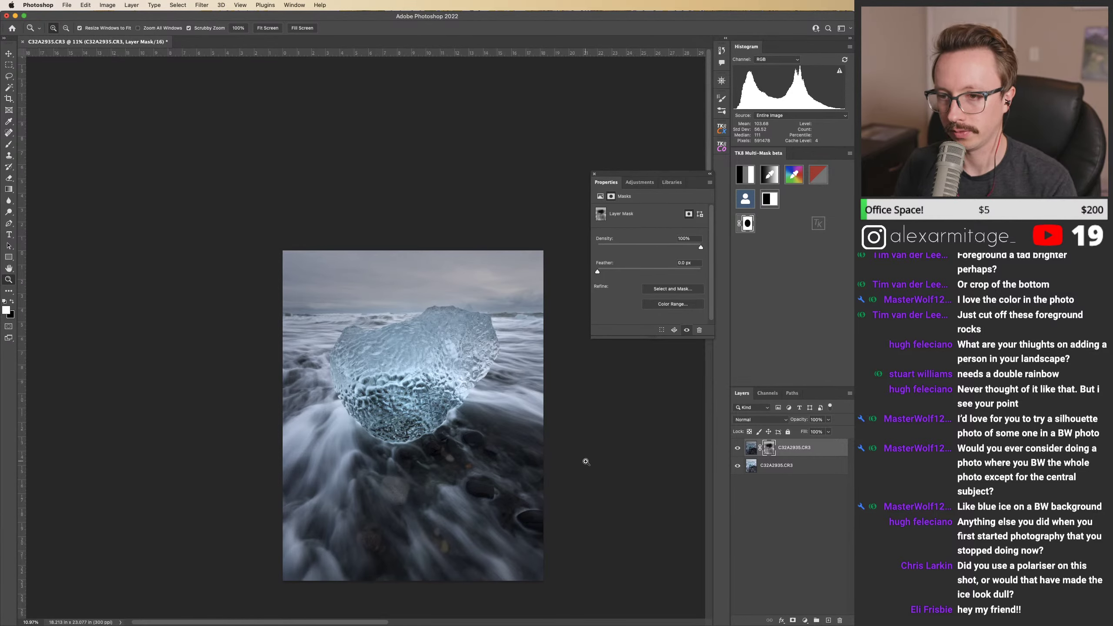
Step: Save the edited photo and open C32A2935-Edit.tif in Lightroom Classic's Develop module
key("super+s")
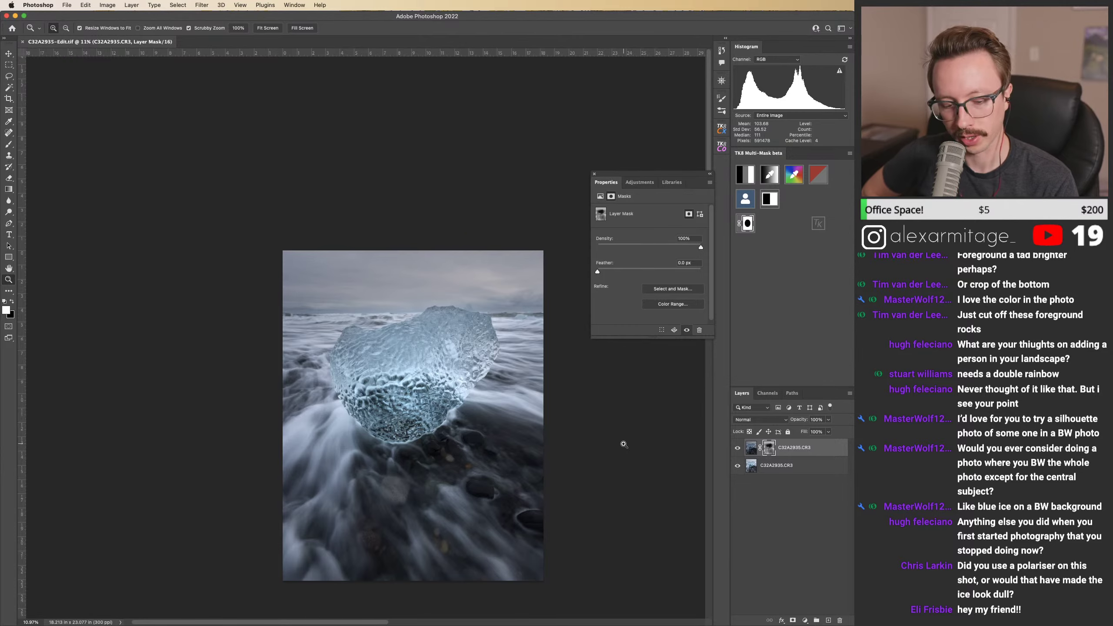
key("super+Tab")
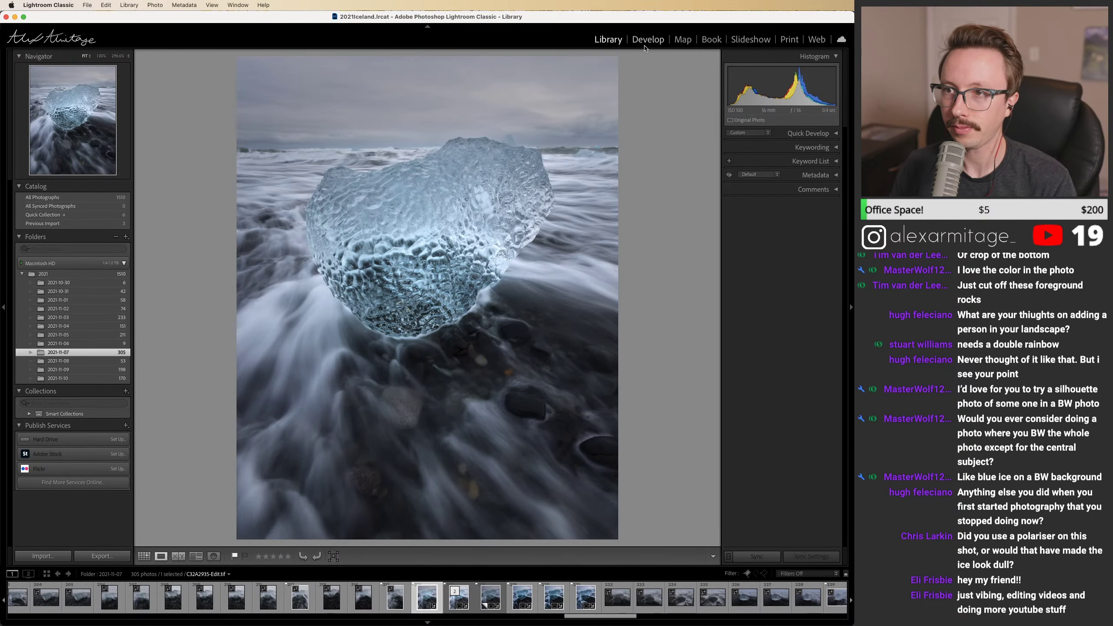
key("d")
Step: Apply the Strong Contrast point curve to the photo
scroll(774, 423, "down", 2)
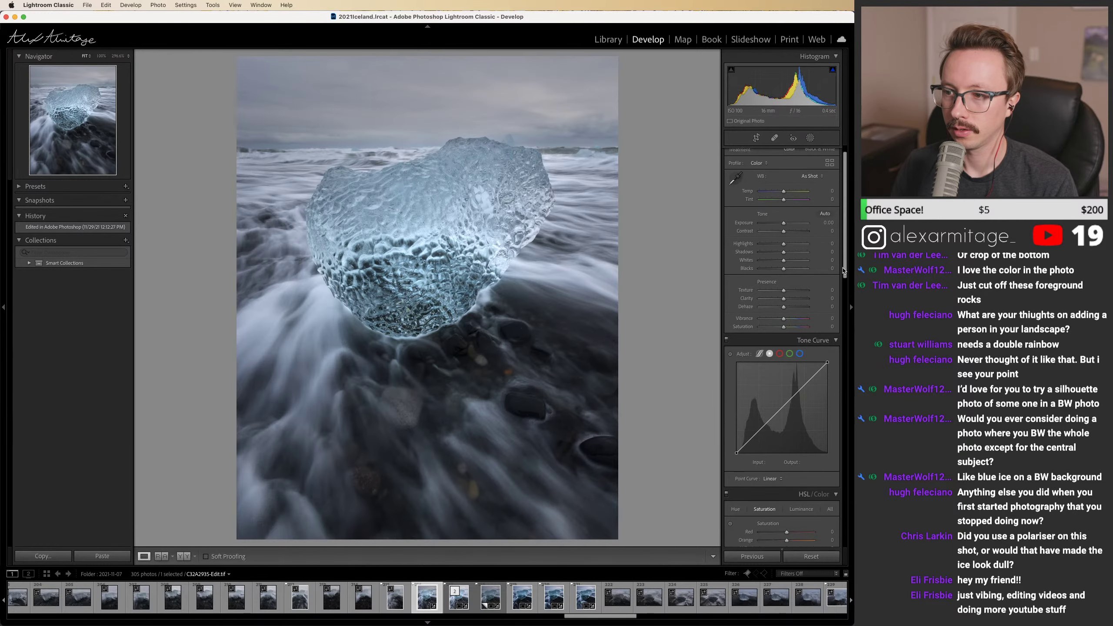
left_click(771, 456)
left_click(789, 476)
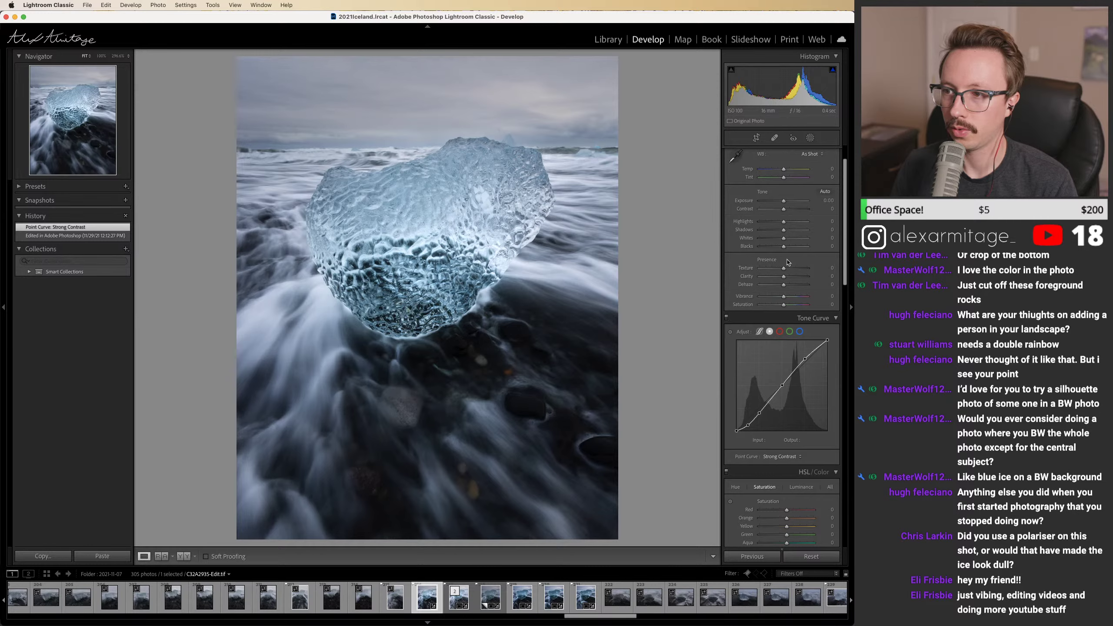
Step: Try Dehaze amounts of +26 and +60 on the photo and reset Dehaze to 0
left_click_drag(787, 284, 791, 289)
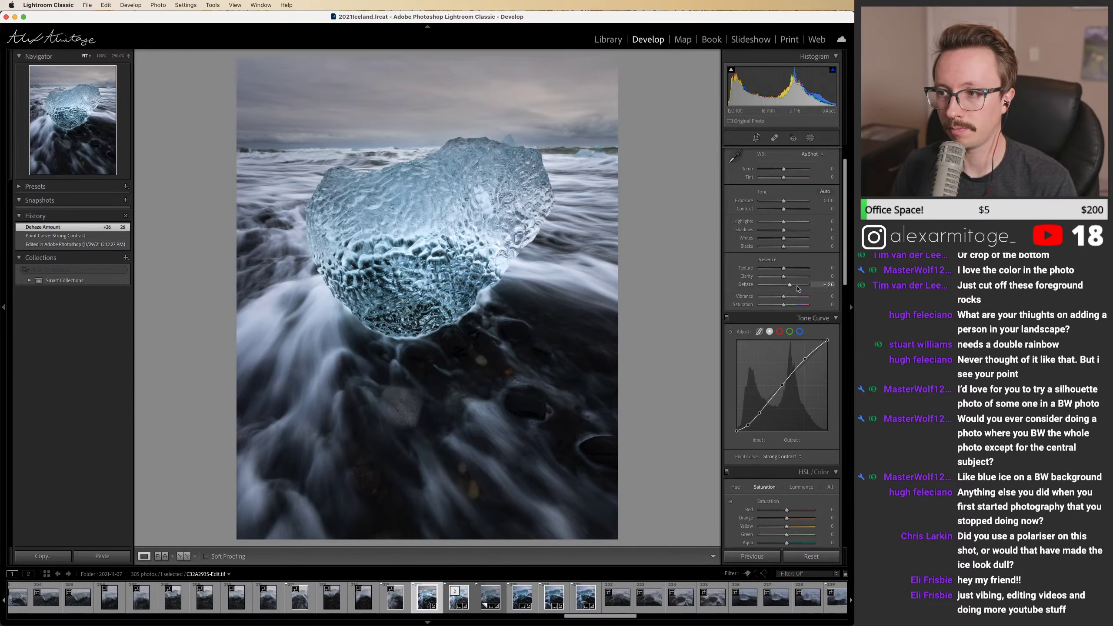
left_click(797, 286)
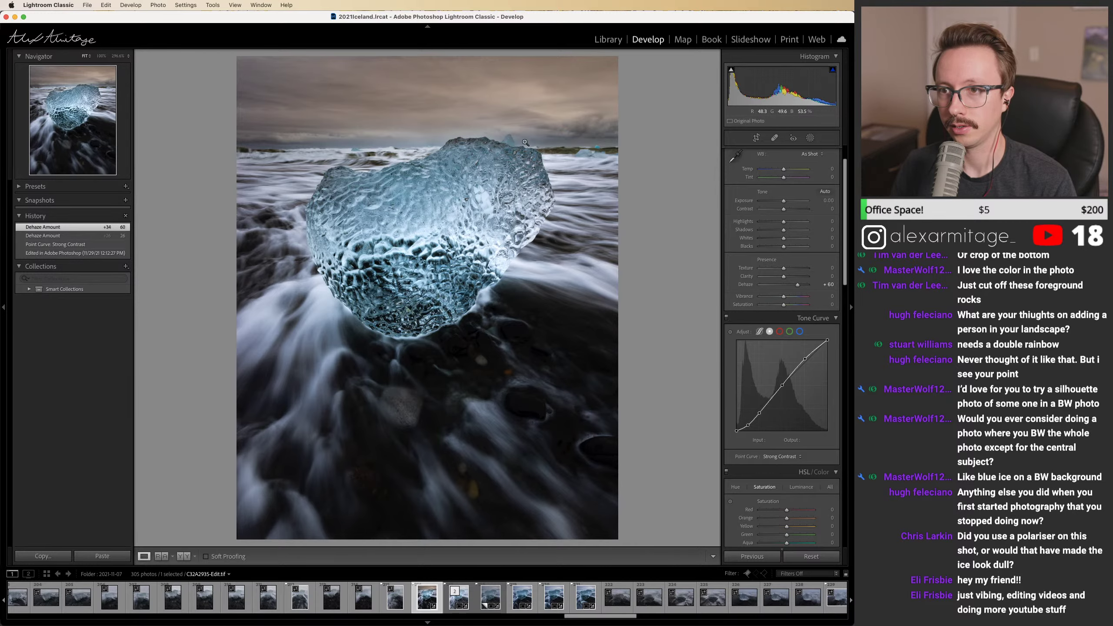
mouse_move(452, 141)
left_mouse_down()
mouse_move(479, 119)
mouse_move(460, 121)
mouse_move(454, 159)
left_mouse_up()
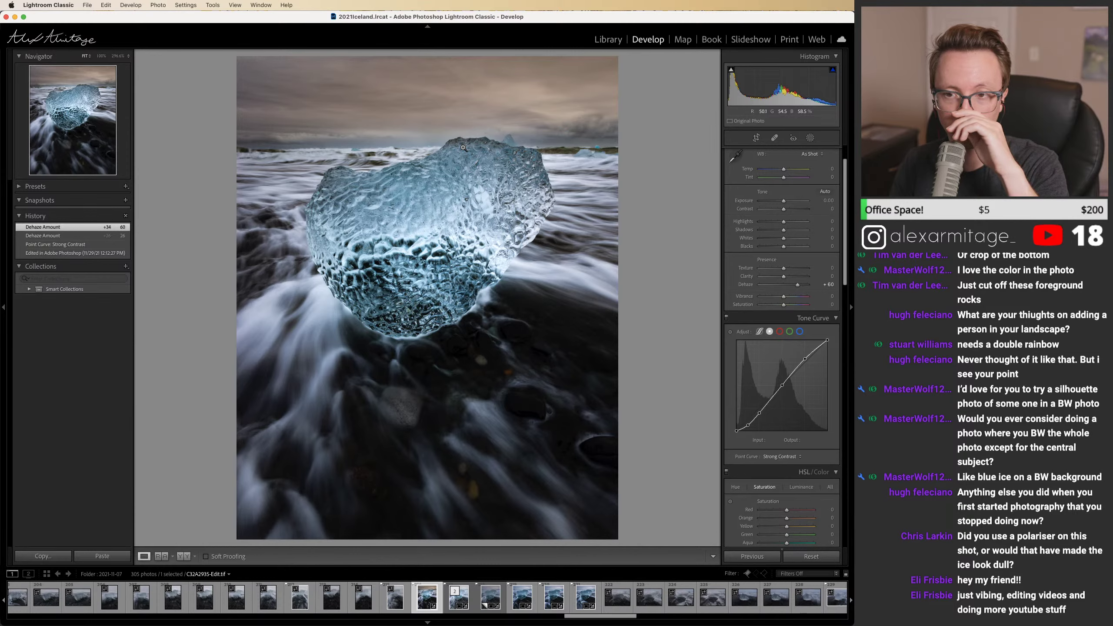
double_click(796, 285)
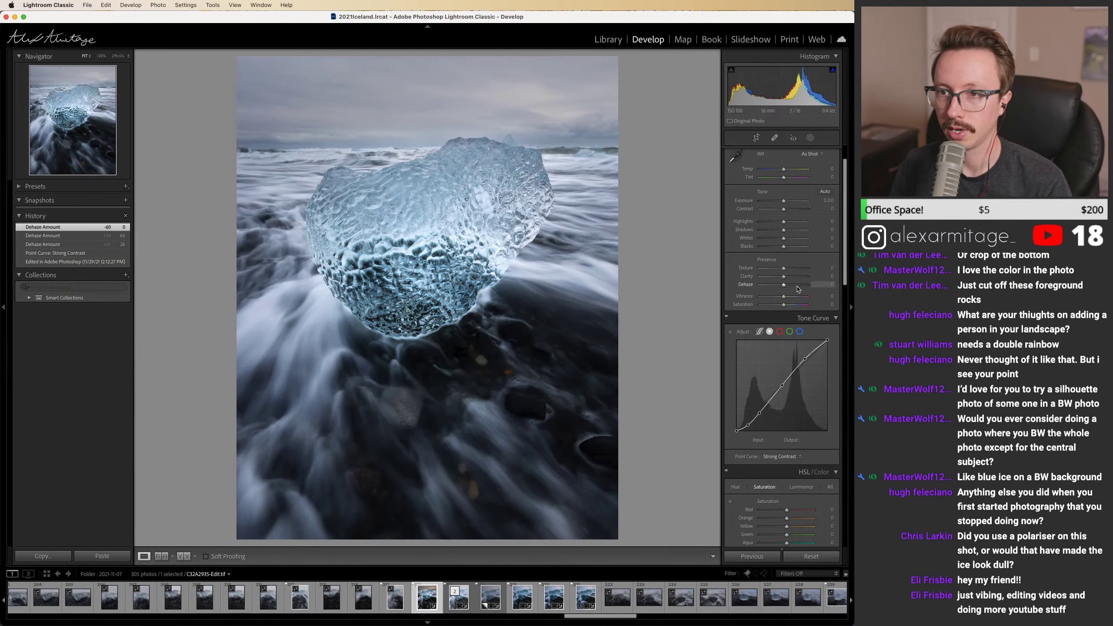
Step: Compare subtle Dehaze amounts around +20 and set Dehaze to +19
left_click_drag(784, 285, 787, 290)
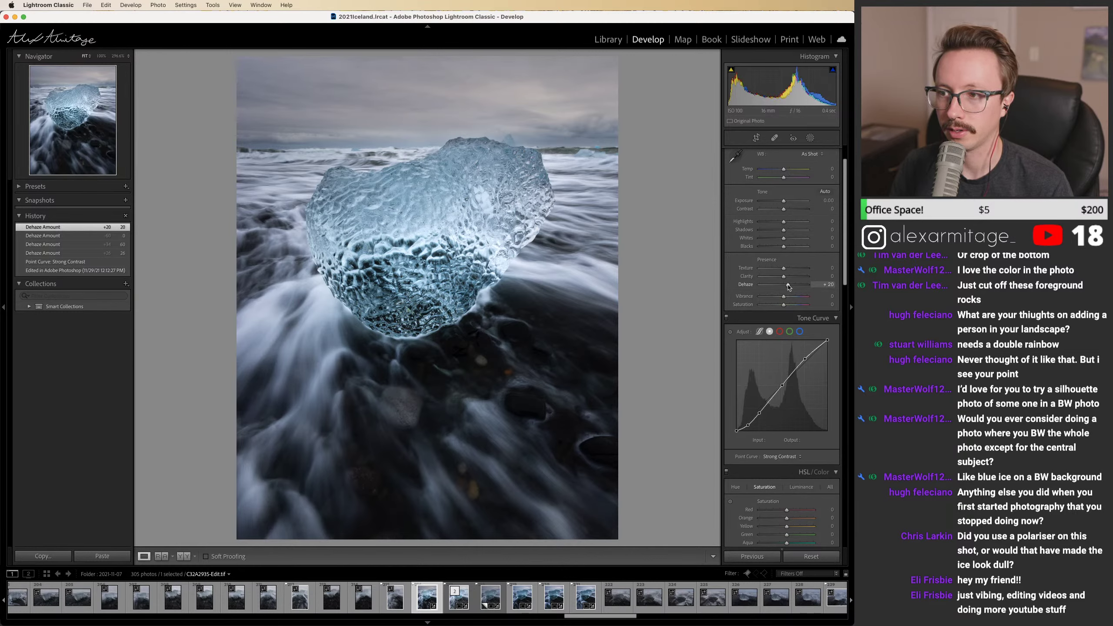
left_click_drag(787, 284, 792, 281)
double_click(787, 285)
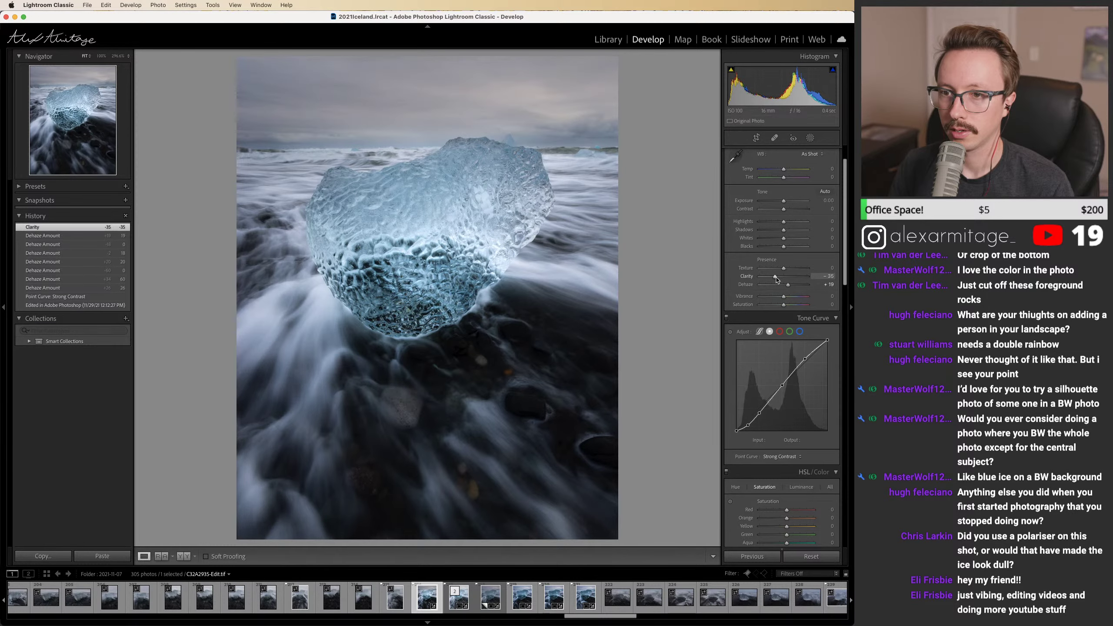
Step: Try Clarity at -35 and in positive values, and Texture at +18, resetting both to 0
double_click(779, 281)
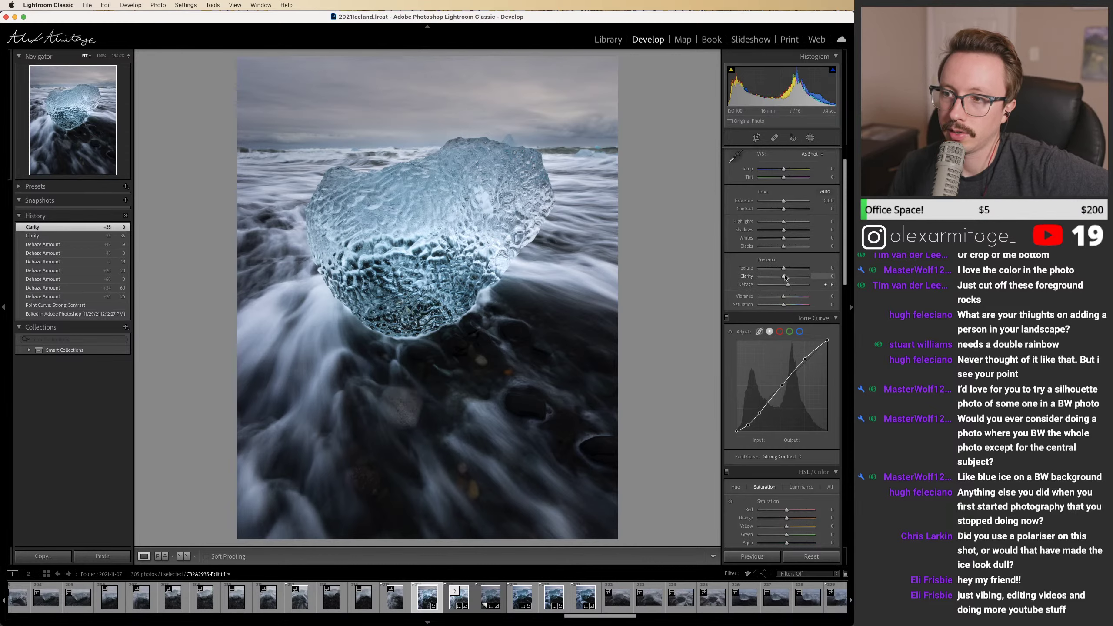
left_click_drag(783, 279, 788, 270)
double_click(787, 279)
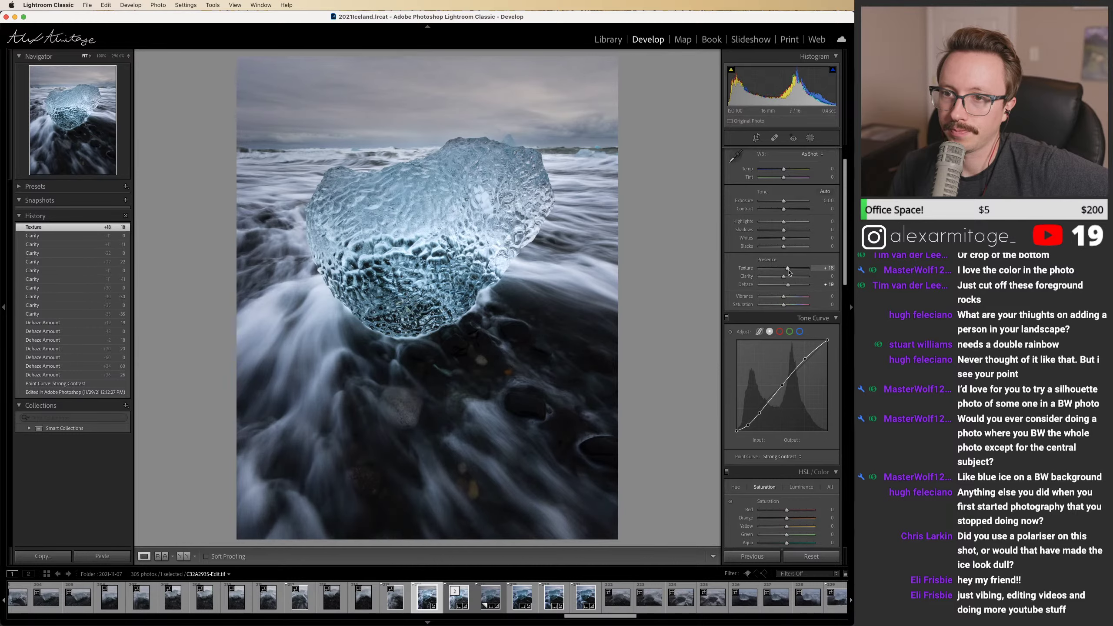
double_click(788, 270)
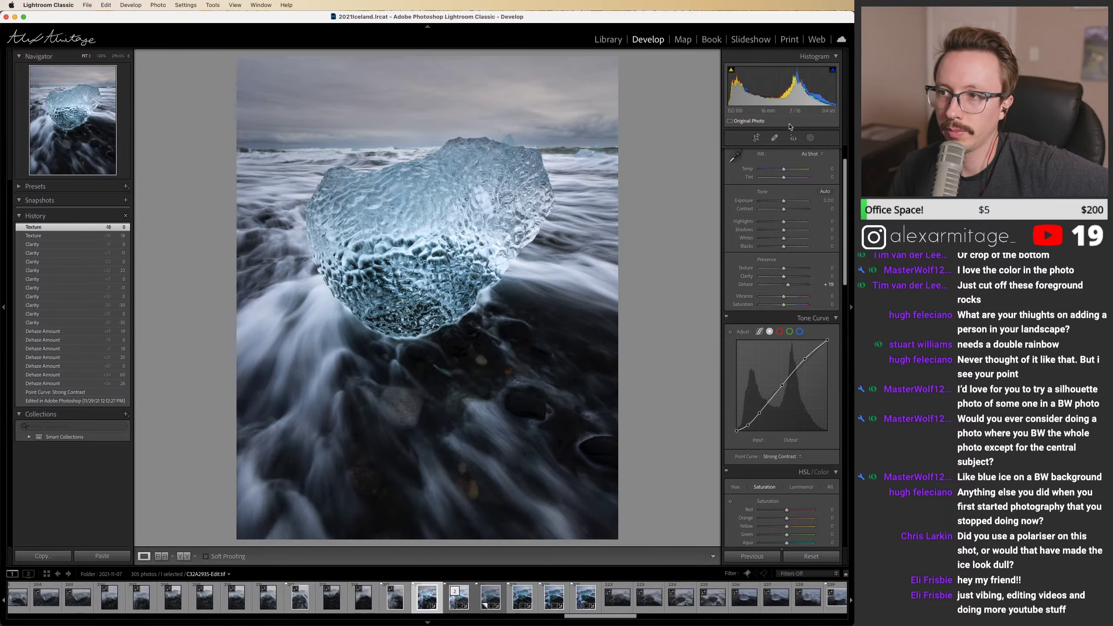
Step: Add a large radial gradient mask around the iceberg, tilting it diagonally along the ice and centring it on the block
key("shift+m")
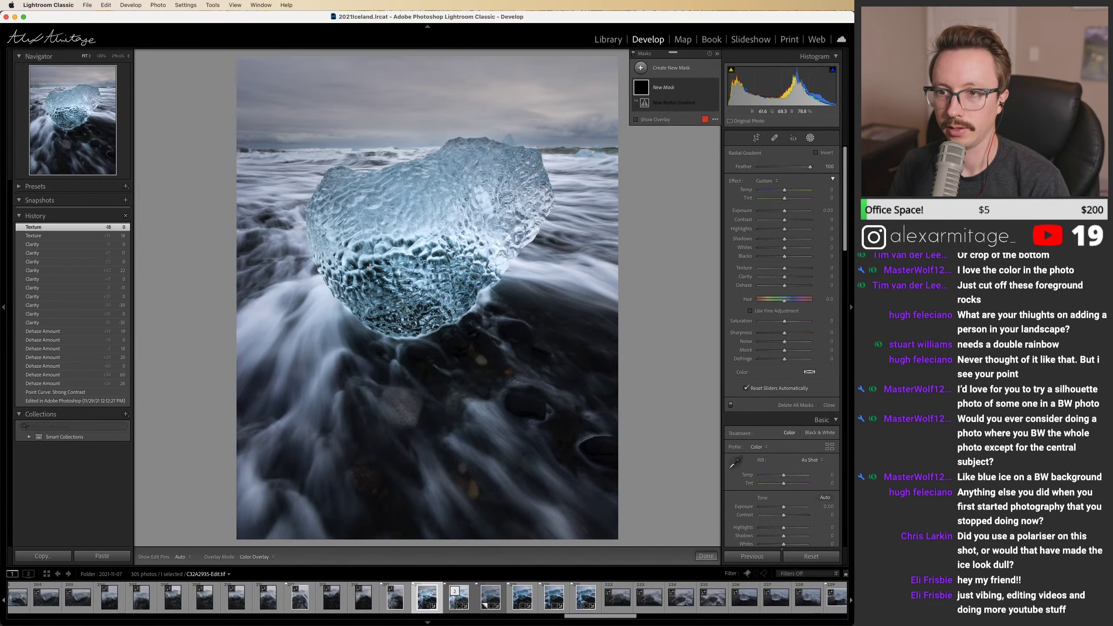
left_click_drag(356, 219, 639, 383)
left_click_drag(565, 326, 580, 247)
left_click_drag(356, 219, 425, 238)
left_click_drag(532, 367, 339, 405)
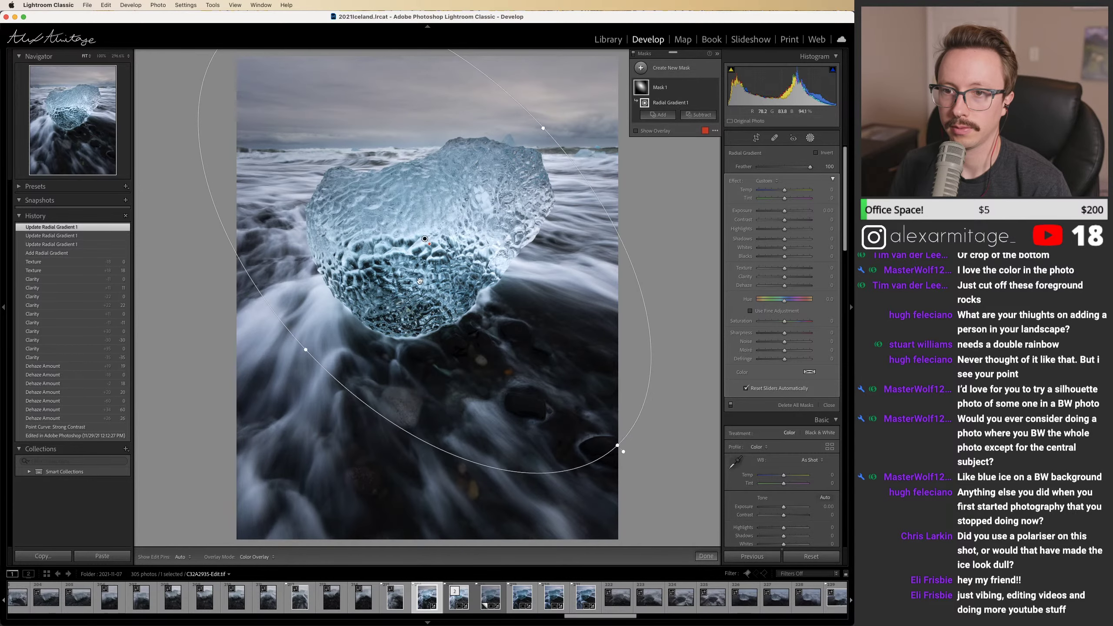
left_click_drag(424, 241, 429, 270)
left_click_drag(429, 478, 497, 276)
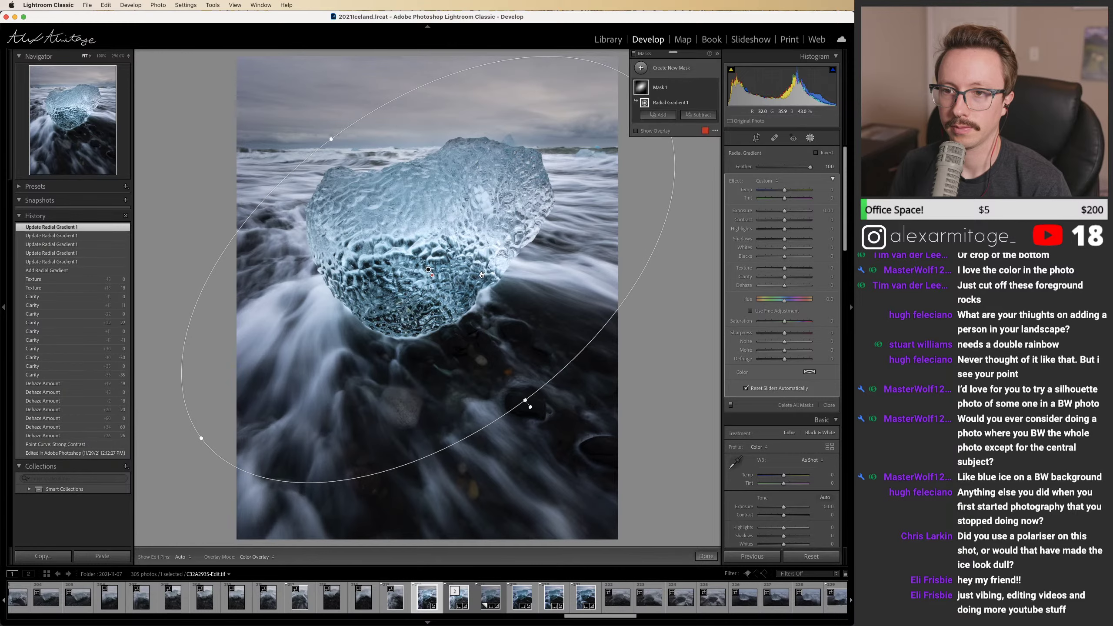
left_click_drag(428, 269, 428, 246)
Step: Try brighter Whites in the radial mask, reset them to 0, and set the whole photo's Exposure to -0.20
left_click_drag(784, 248, 793, 249)
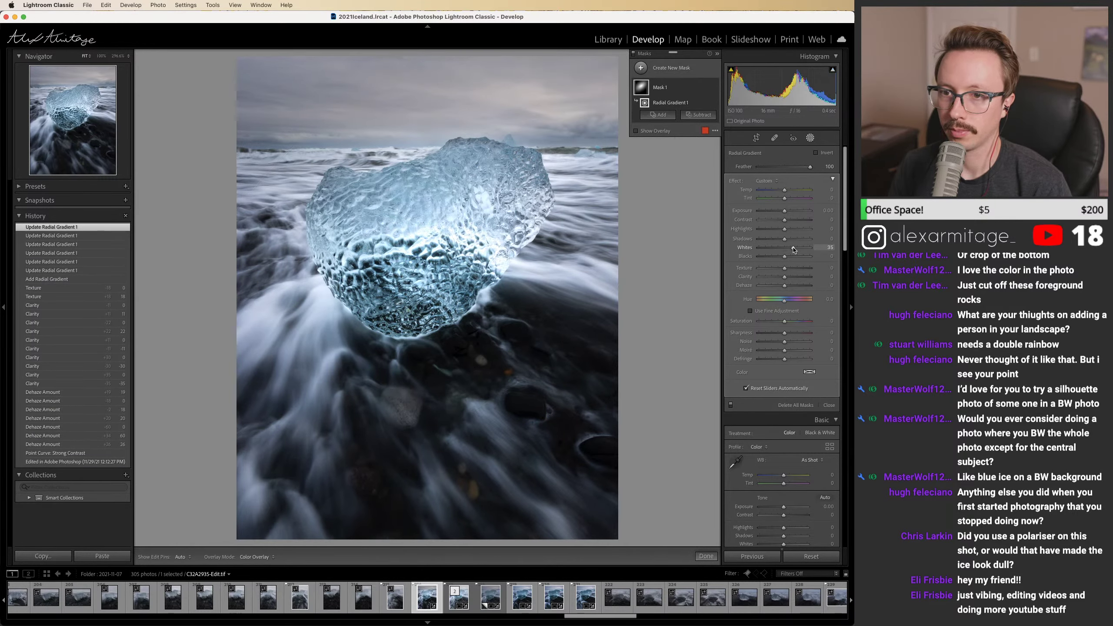
double_click(793, 248)
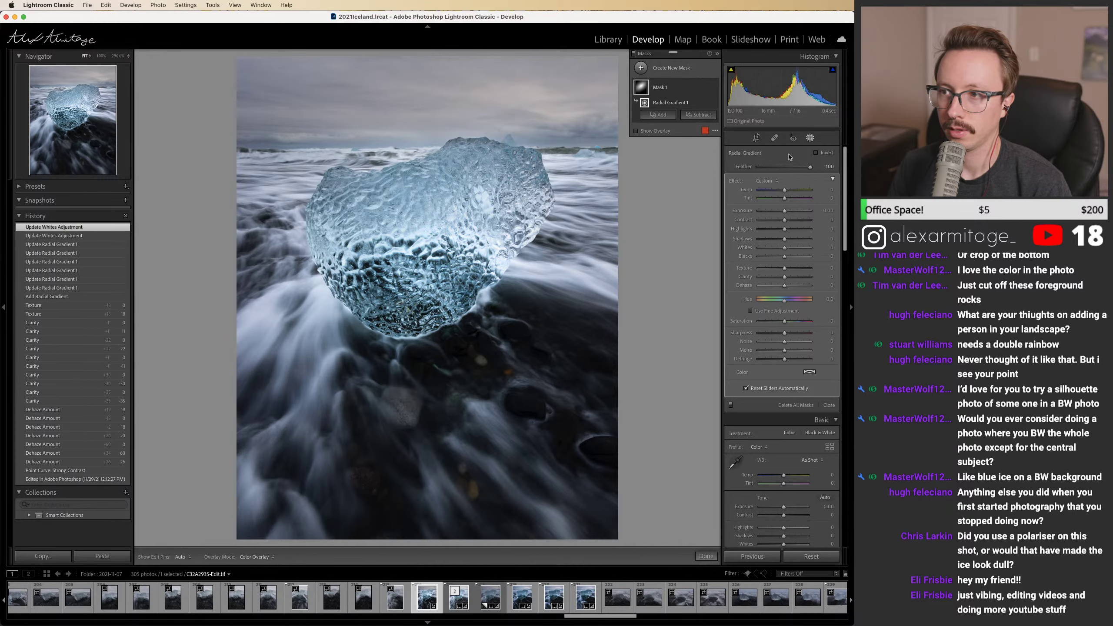
left_click(811, 138)
left_click_drag(784, 239, 782, 241)
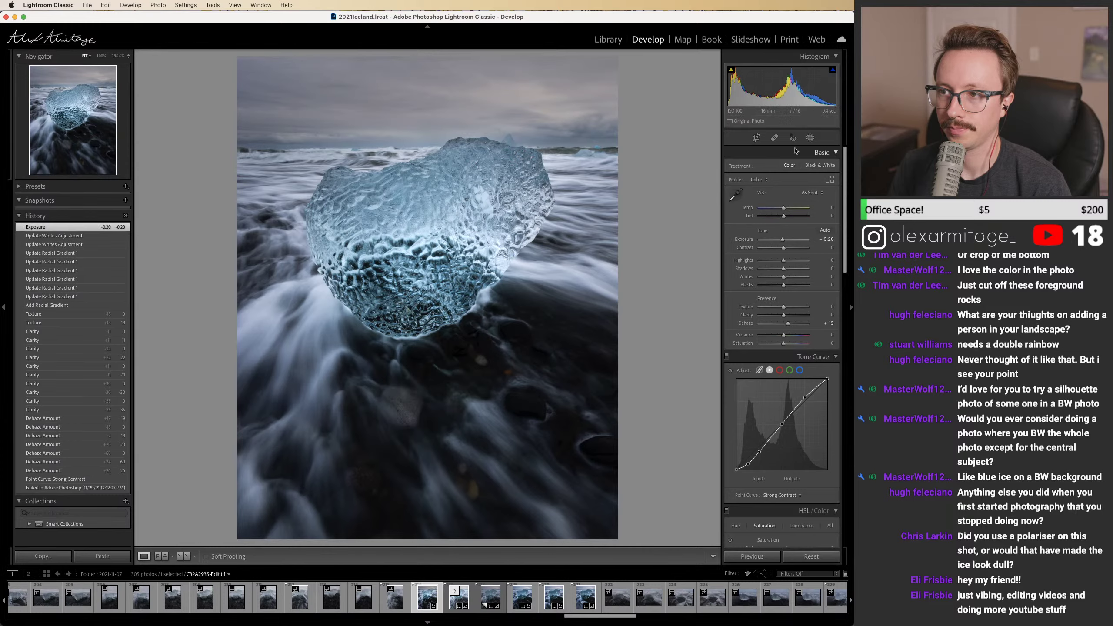
Step: Reopen the iceberg's radial mask and set its Whites to 14 and Clarity to 22
left_click(810, 138)
left_click(664, 83)
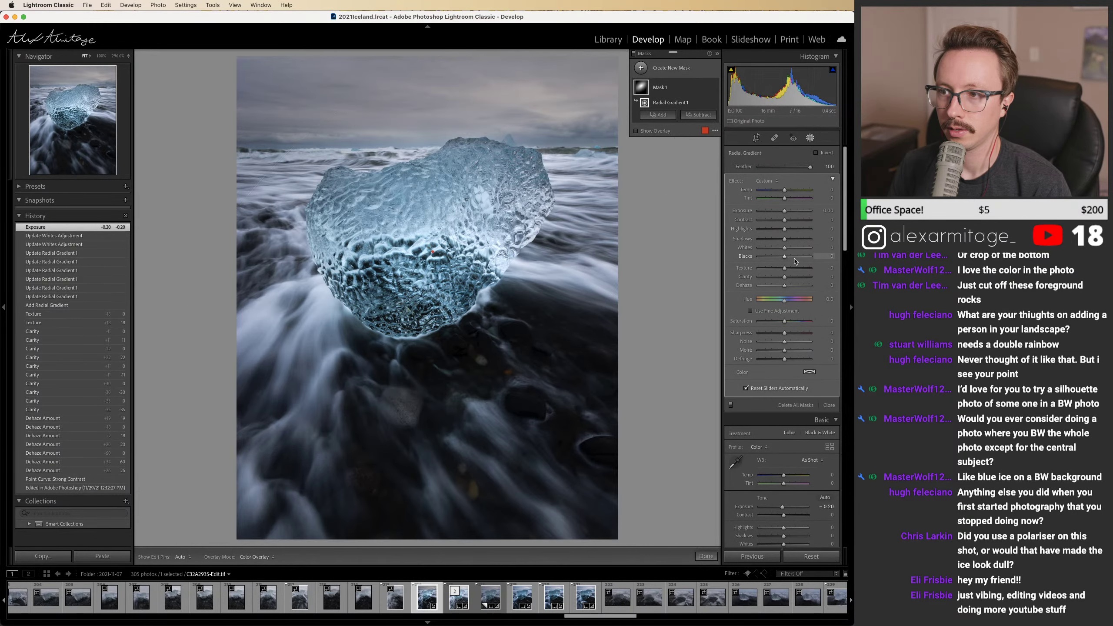
left_click_drag(785, 248, 790, 279)
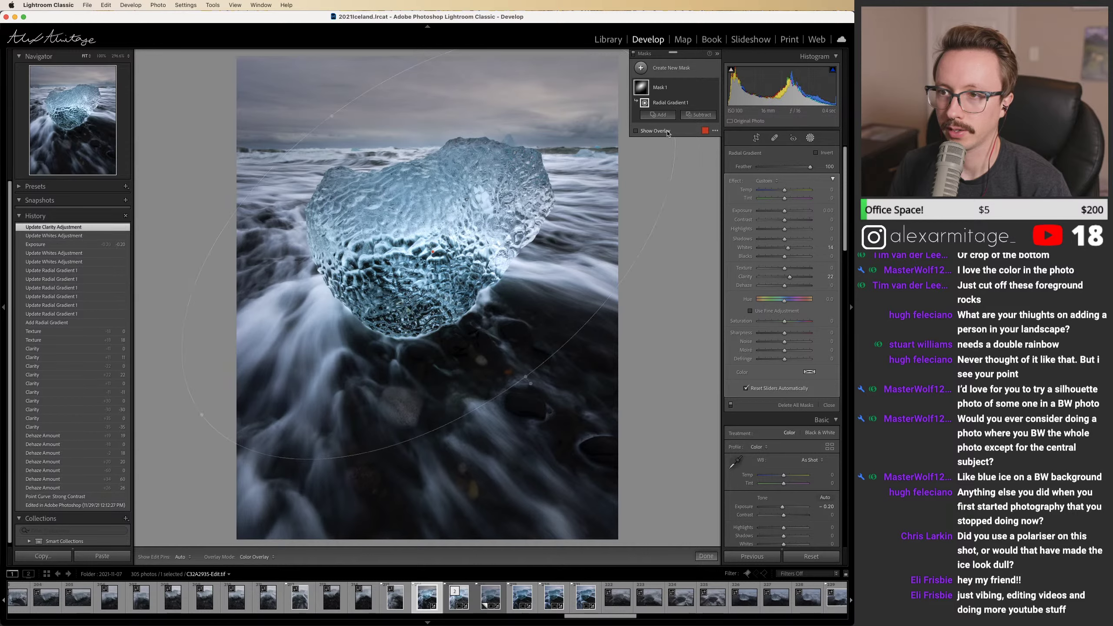
Step: Check the radial mask's overlay, enlarge the gradient slightly, and move it a little higher over the iceberg
left_click(662, 131)
left_click(662, 131)
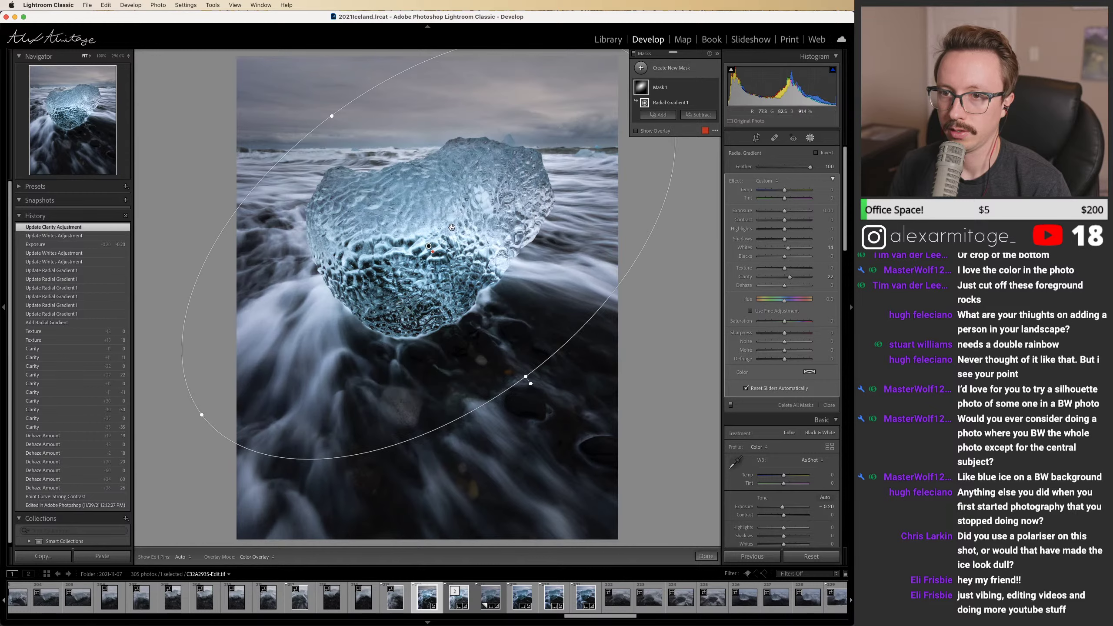
left_click_drag(332, 116, 324, 105)
left_click_drag(429, 242, 429, 236)
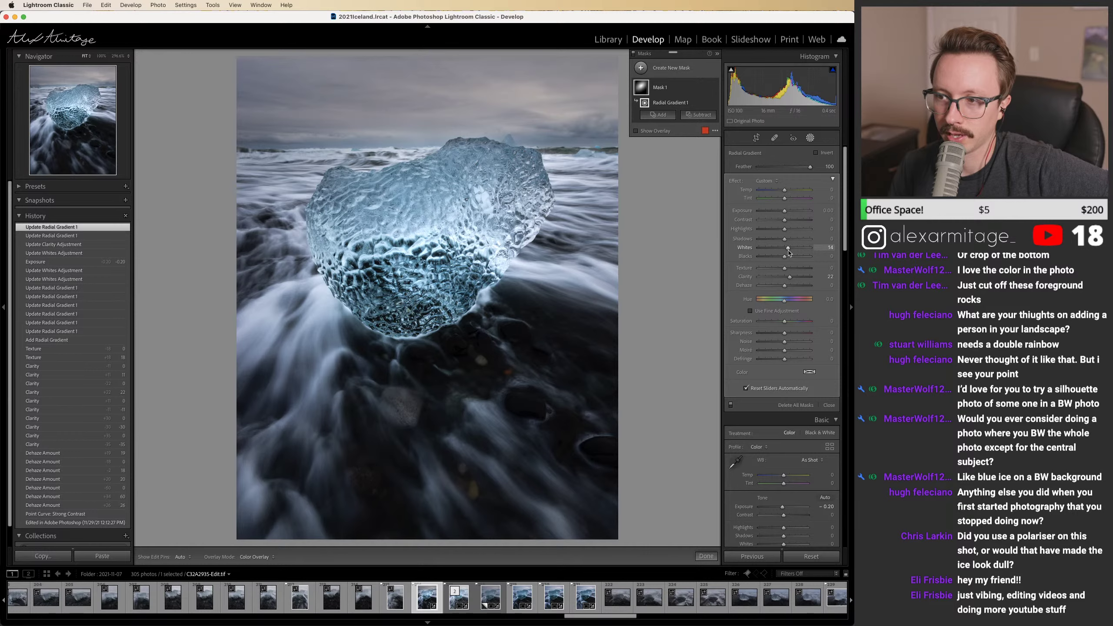
Step: Try Whites at 24 in the radial mask, settle on about 18, and close the masking tools
double_click(787, 249)
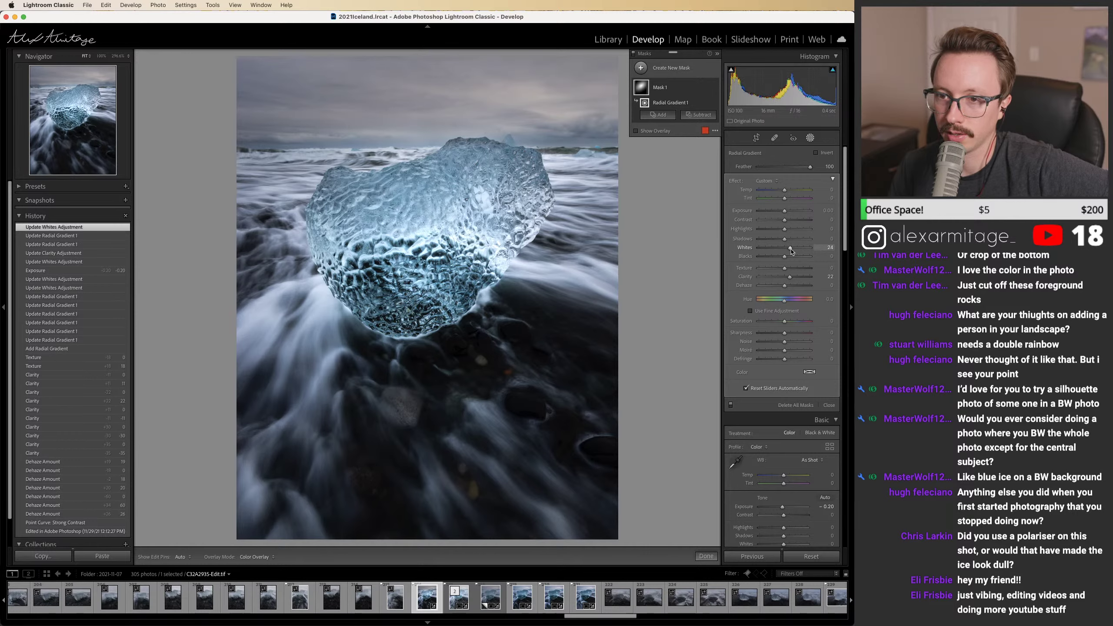
left_click(790, 252)
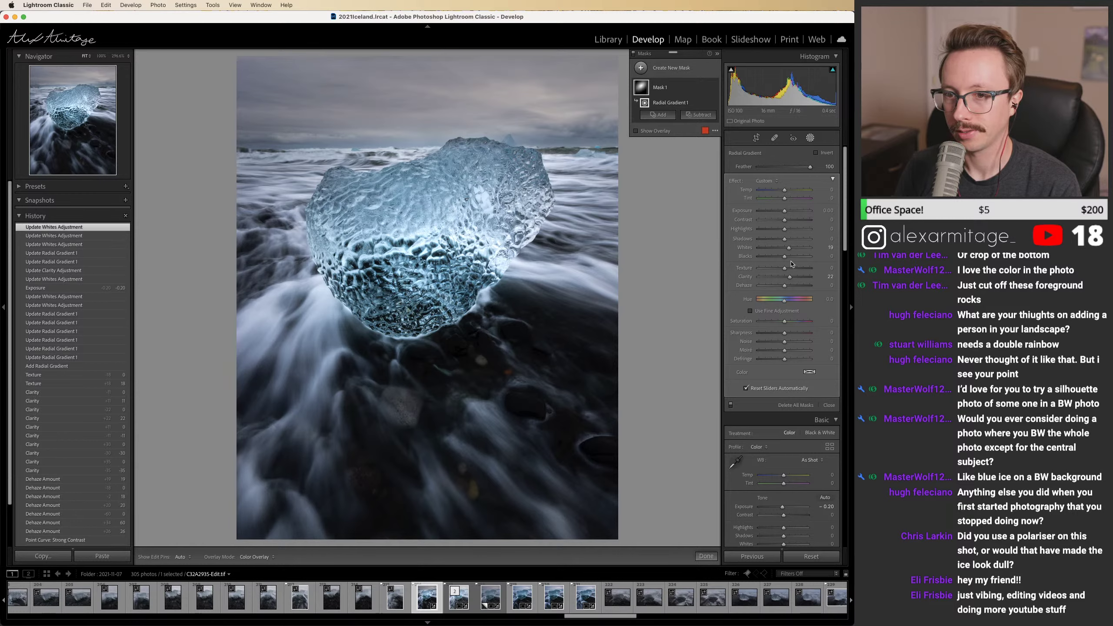
mouse_move(602, 225)
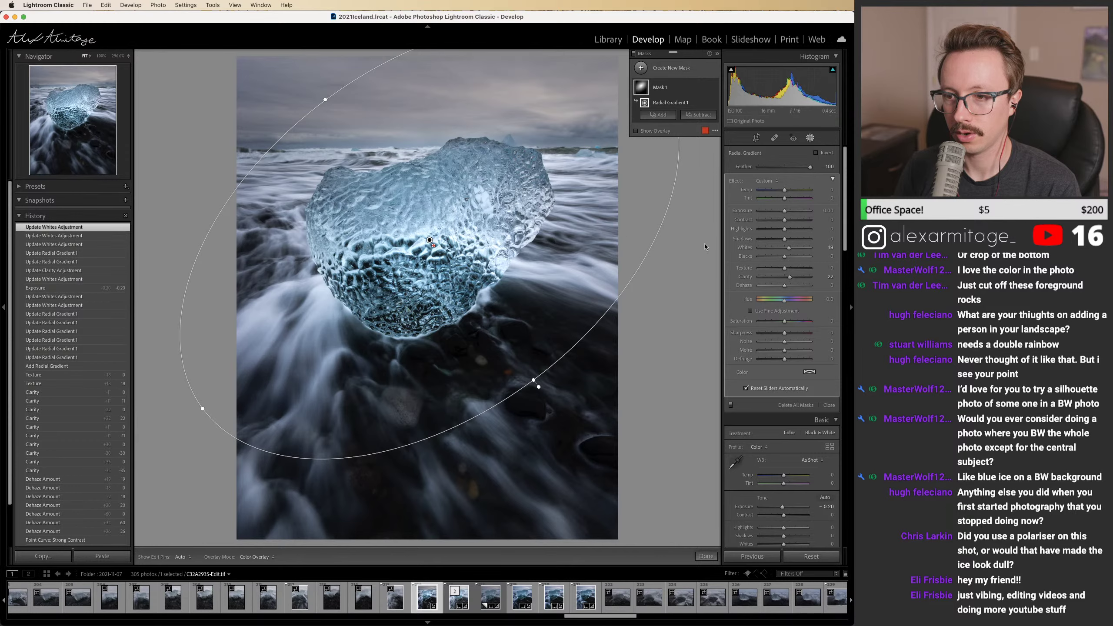
mouse_move(507, 147)
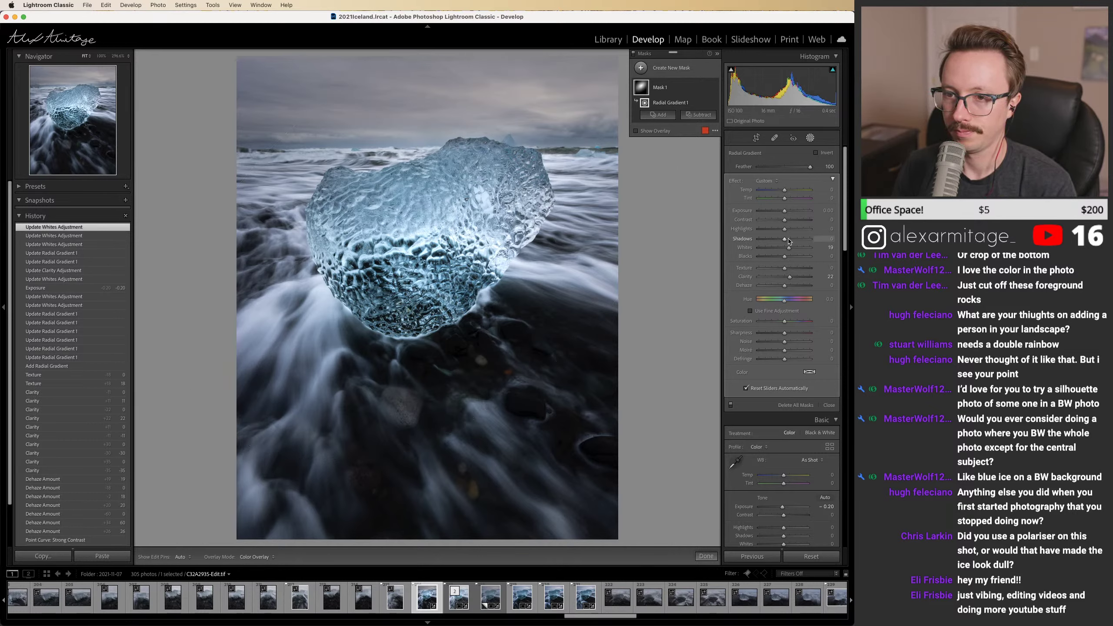
left_click(810, 139)
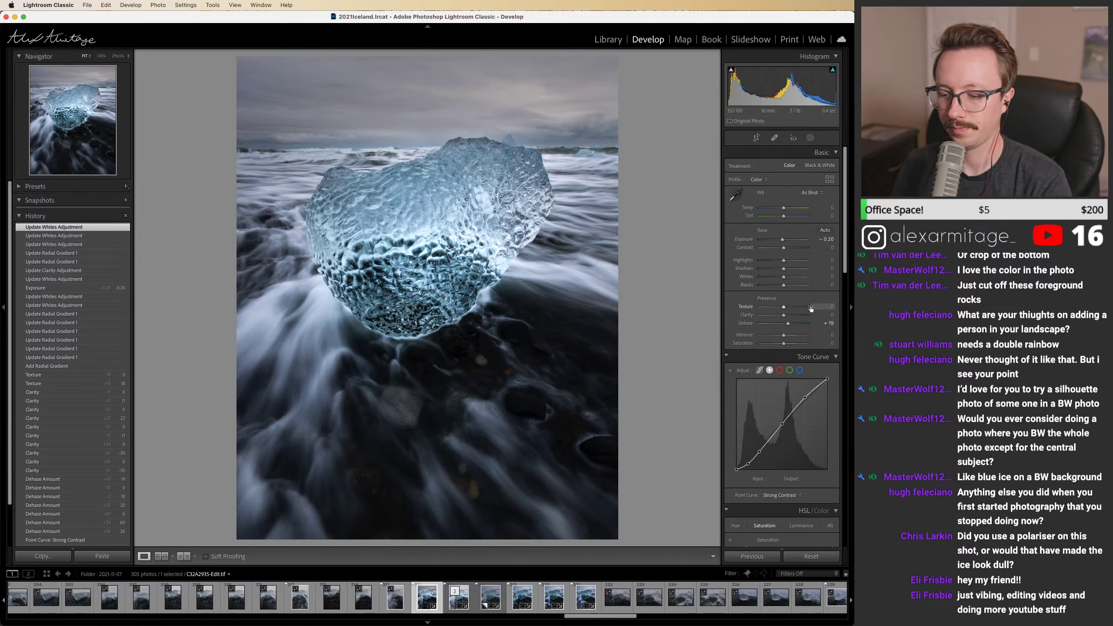
Step: Try the Auto white balance on the photo and undo it
key("XF86AudioLowerVolume")
left_click(810, 193)
left_click(812, 203)
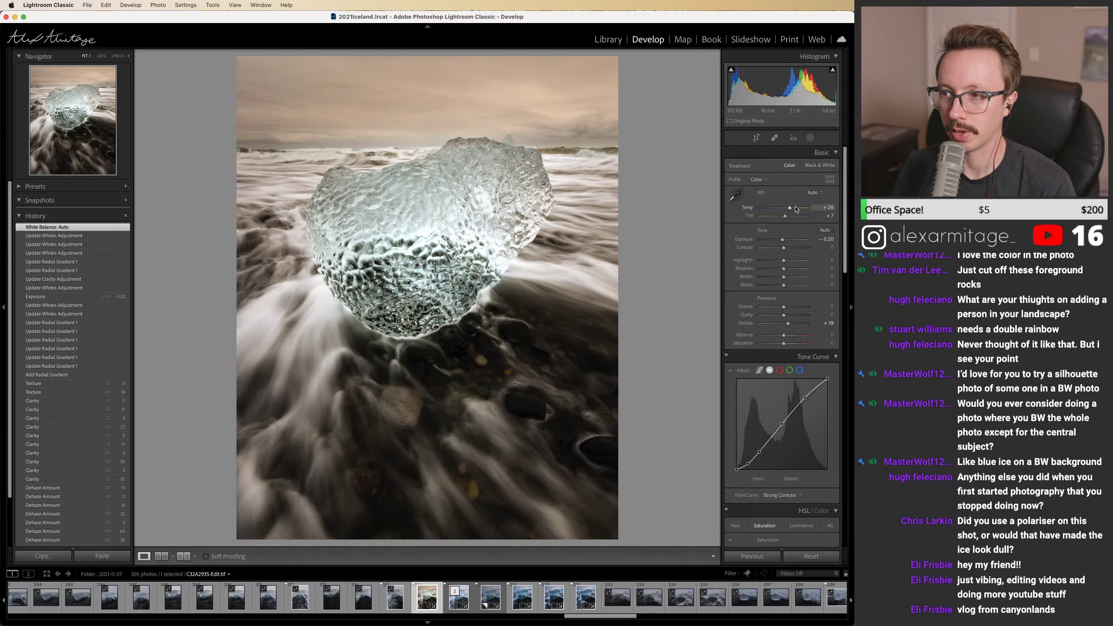
key("super+z")
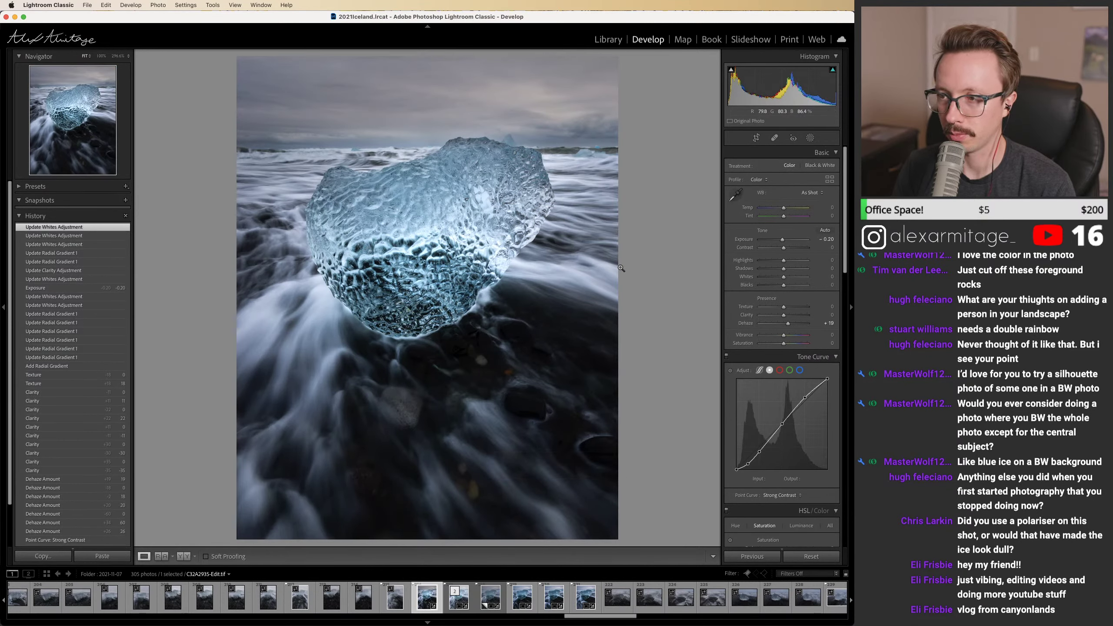
Step: Set the edited TIFF's Sharpening Amount to 67 and Masking to 10, previewing the edge mask
scroll(846, 252, "down", 1)
scroll(833, 285, "down", 15)
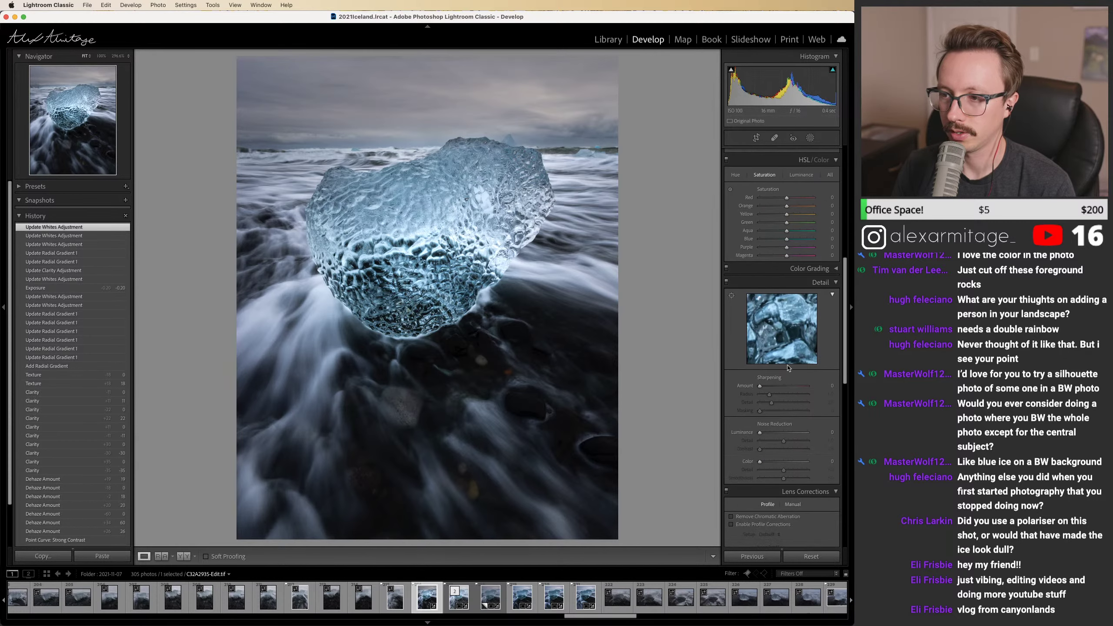
left_click(453, 605)
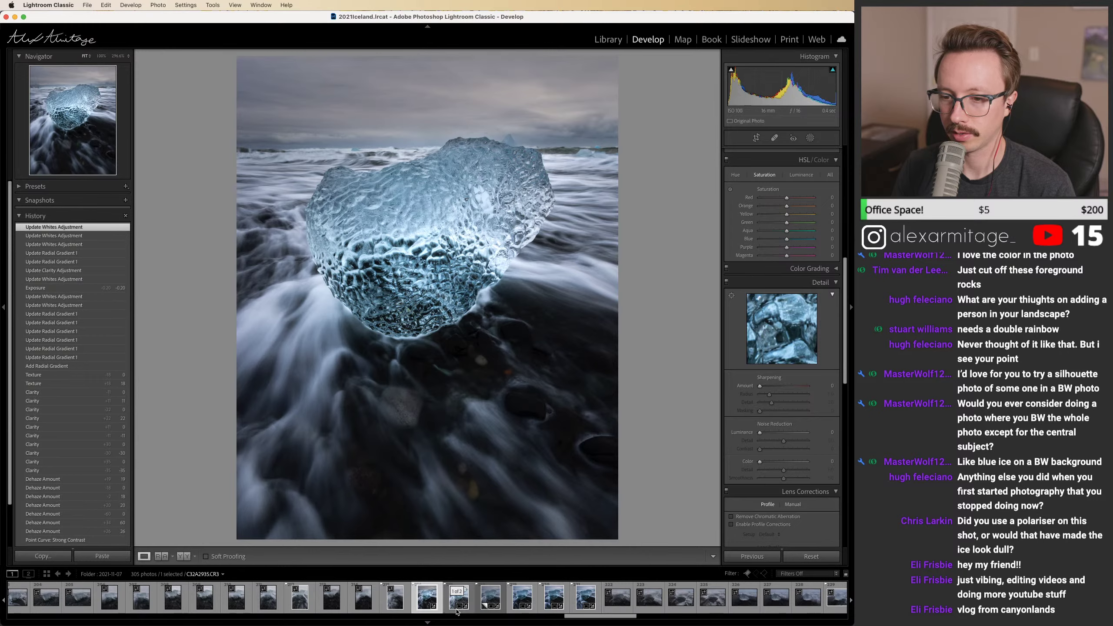
left_click(416, 607)
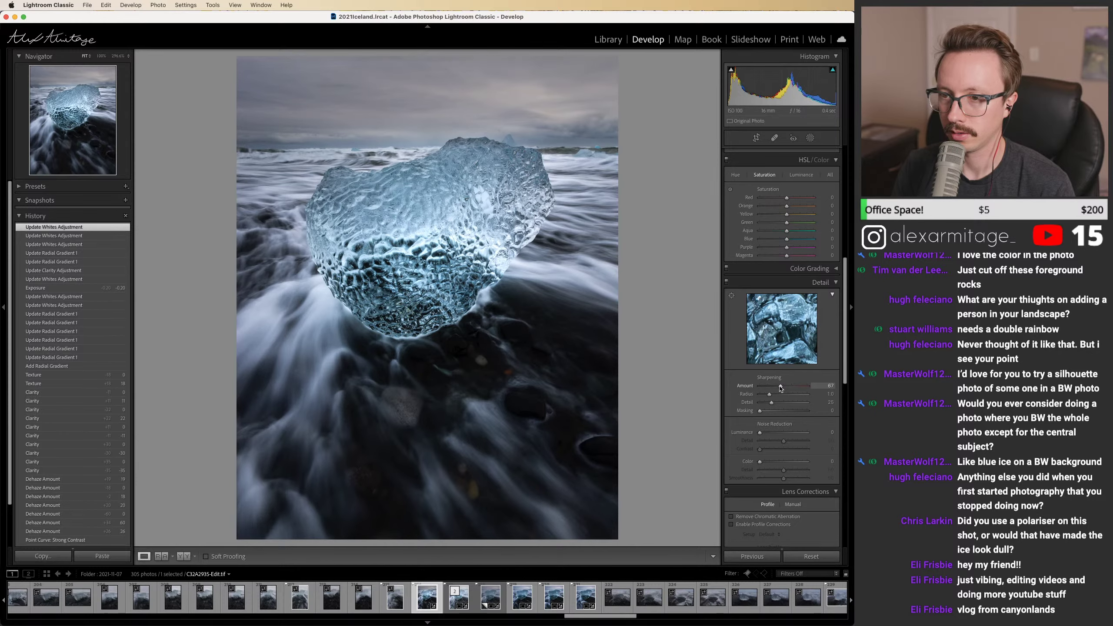
left_click_drag(760, 411, 764, 412)
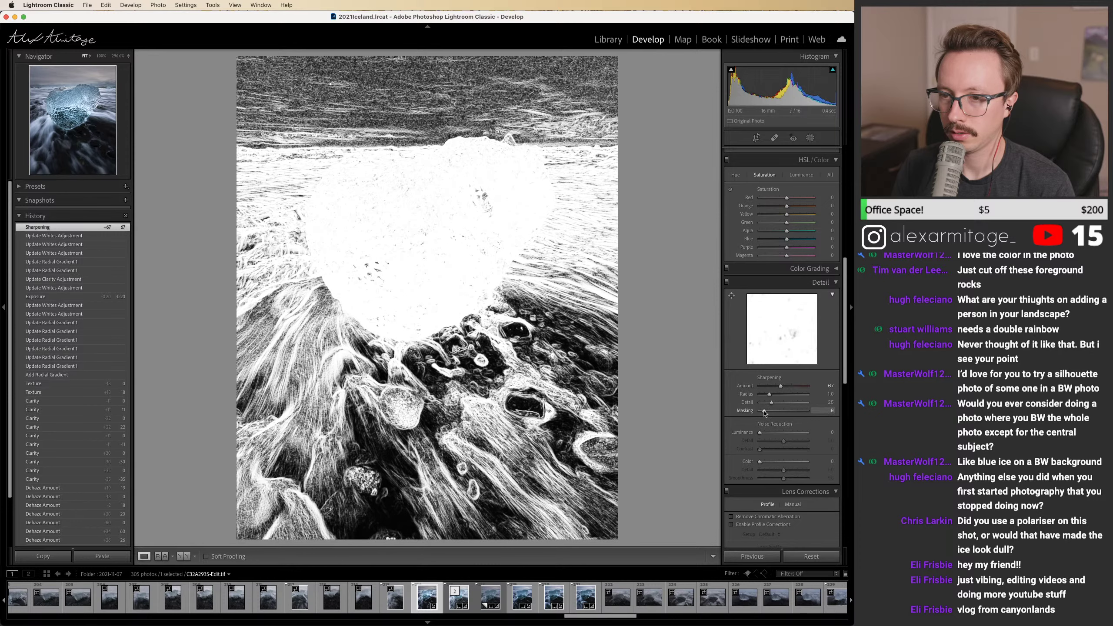
left_click_drag(764, 412, 765, 412)
Step: Try Whites at +35 on the whole photo, reset them to 0, and set Shadows to +26
left_click_drag(849, 304, 846, 217)
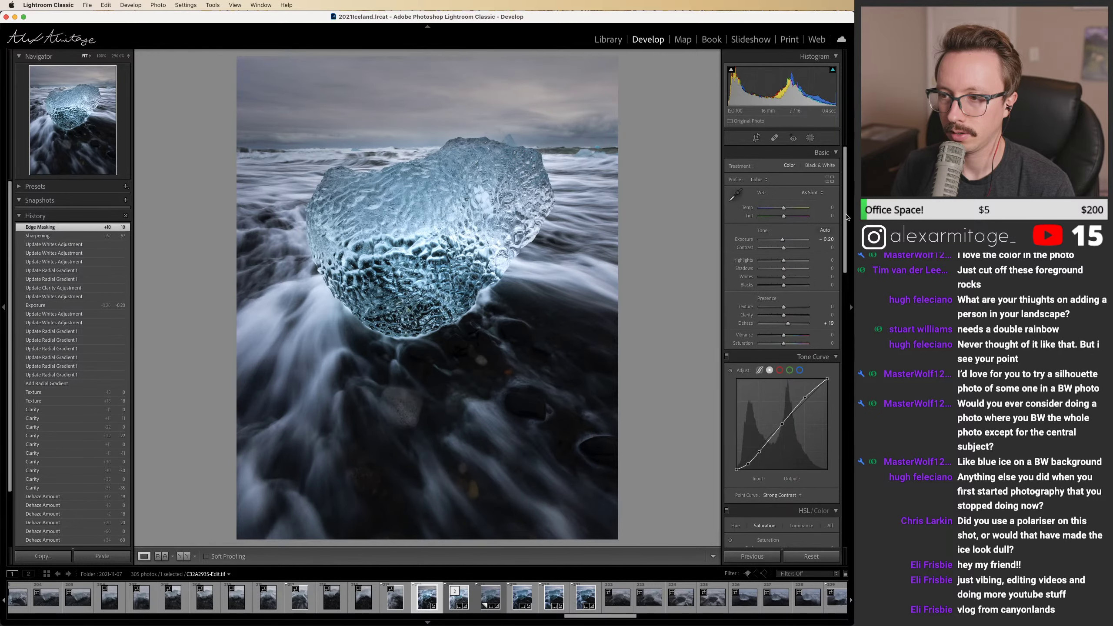
left_click(792, 276)
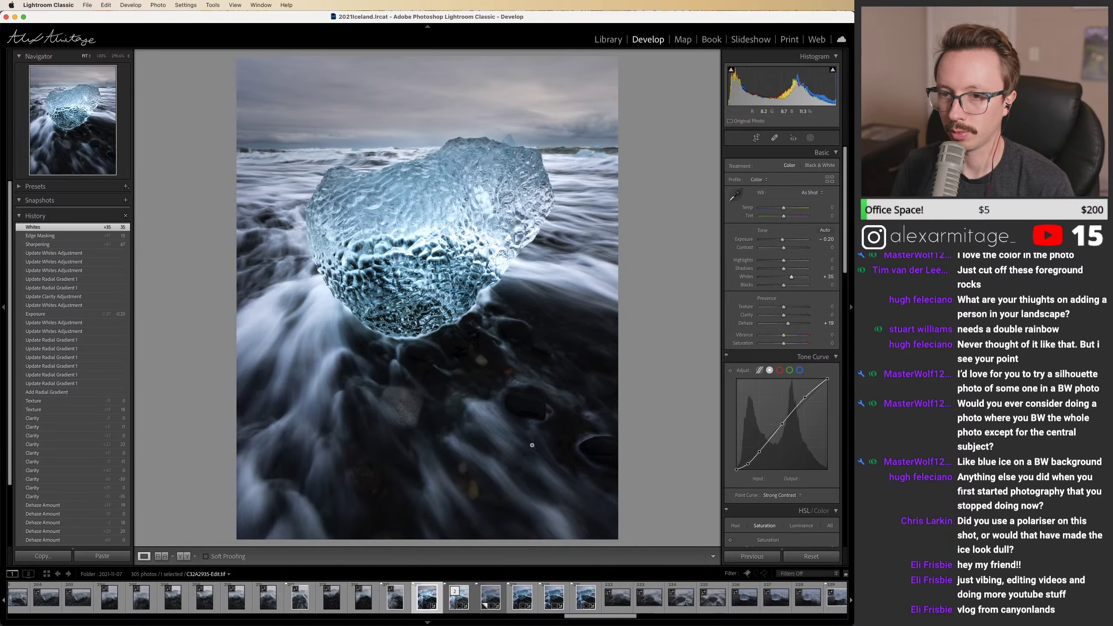
double_click(792, 276)
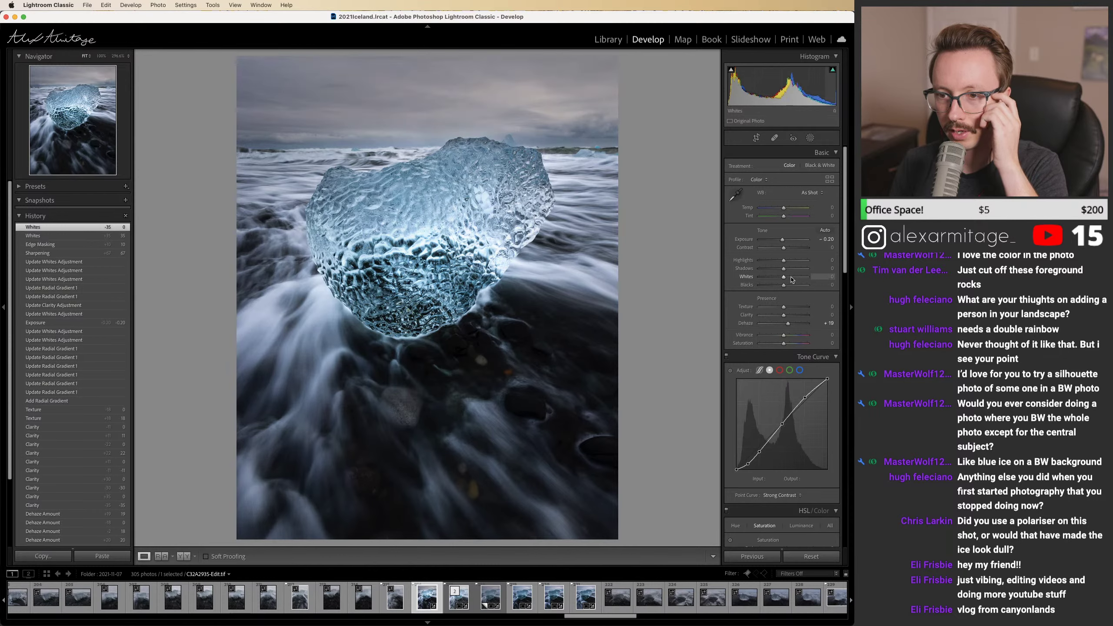
left_click(789, 269)
left_click_drag(791, 270, 789, 271)
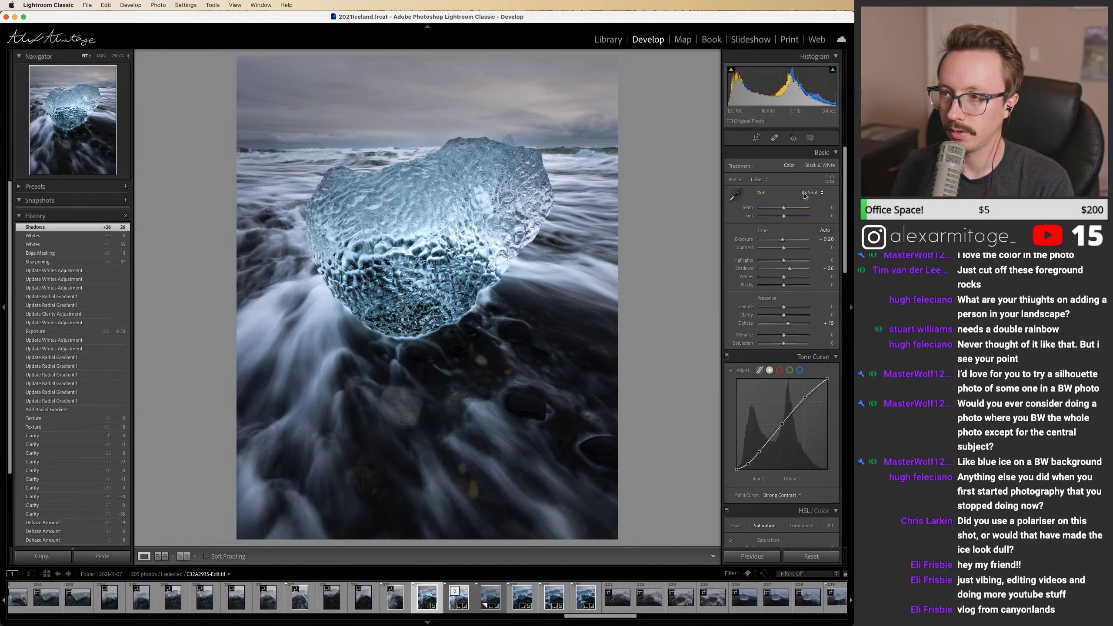
Step: Try the Black & White treatment on the photo and switch back to Color
left_click(816, 169)
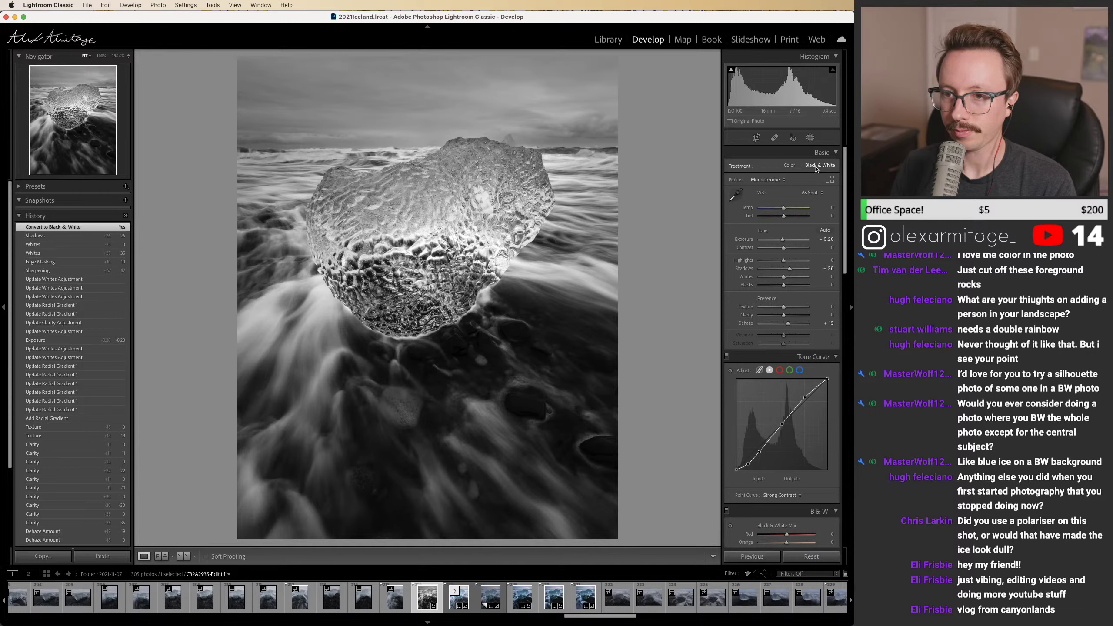
left_click(791, 167)
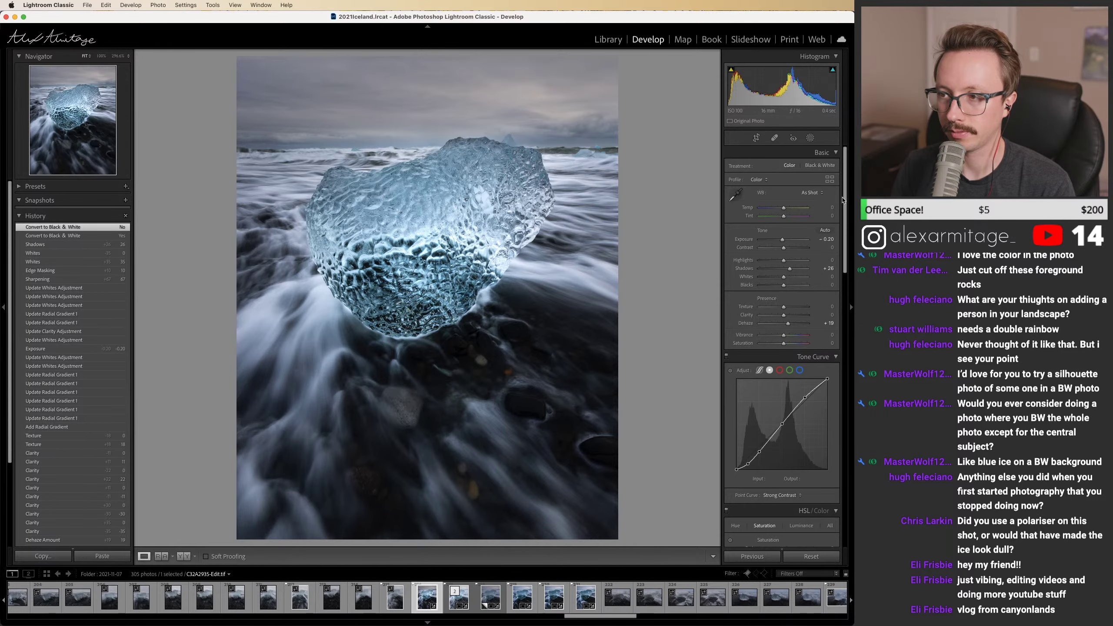
scroll(846, 208, "down", 1)
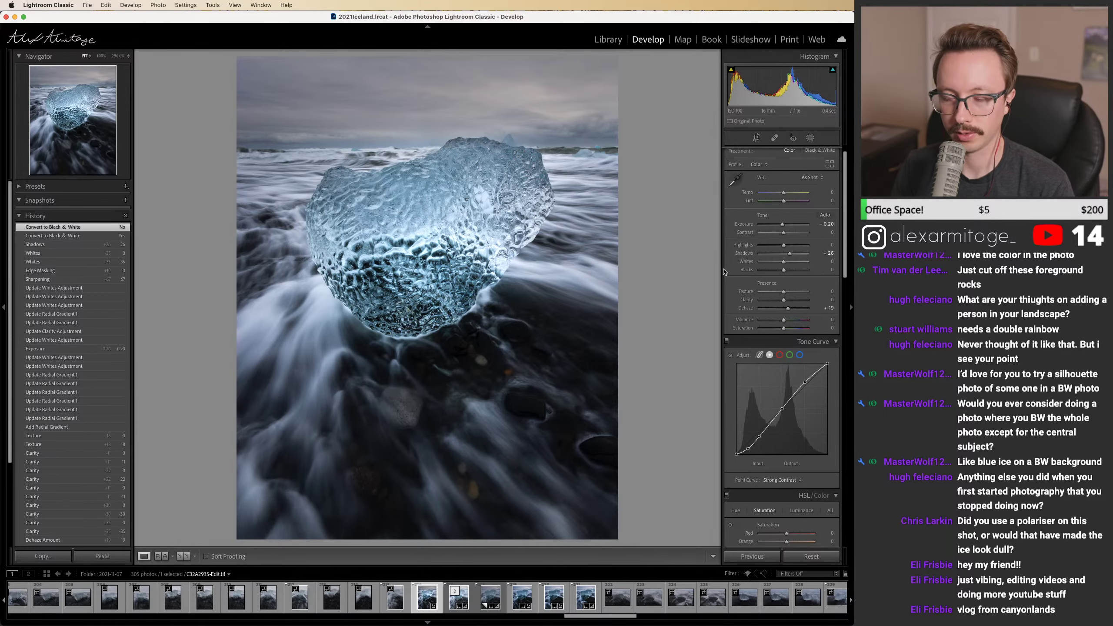
Step: Switch to Photoshop, compare the iceberg with the masked top layer hidden and shown, and close the floating Properties panel
key("super+Tab")
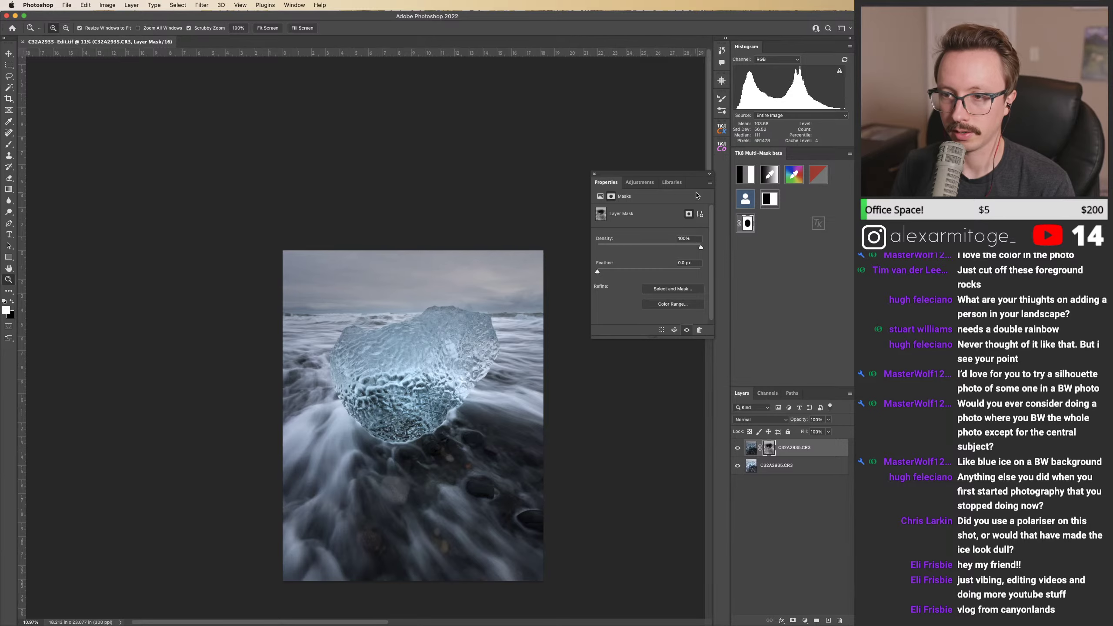
left_click_drag(440, 313, 529, 337)
left_click(737, 448)
left_click(736, 447)
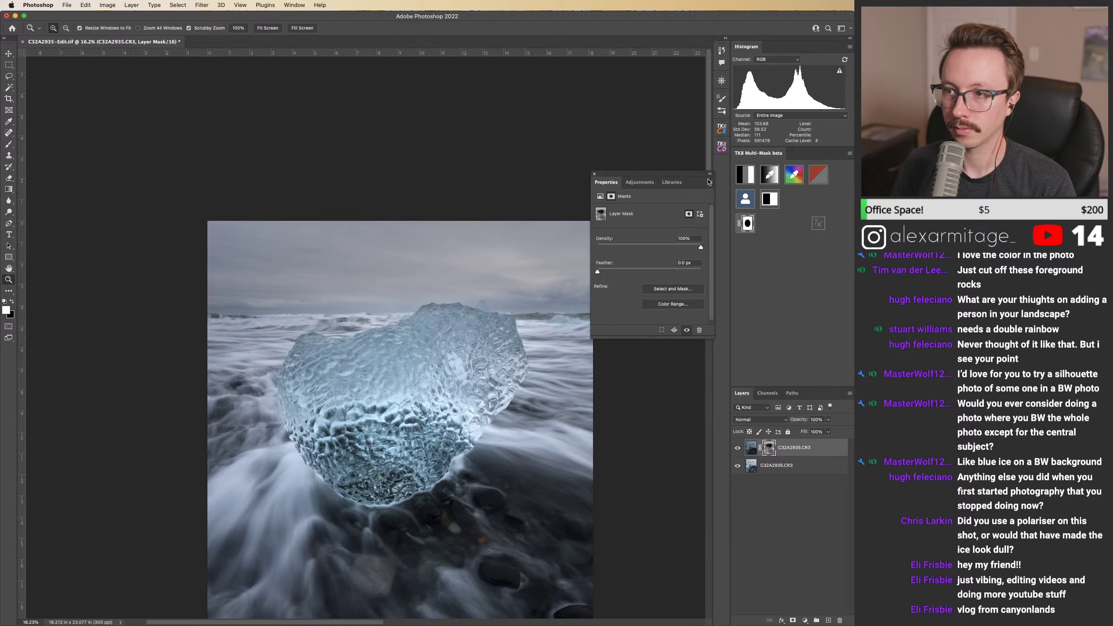
left_click(595, 174)
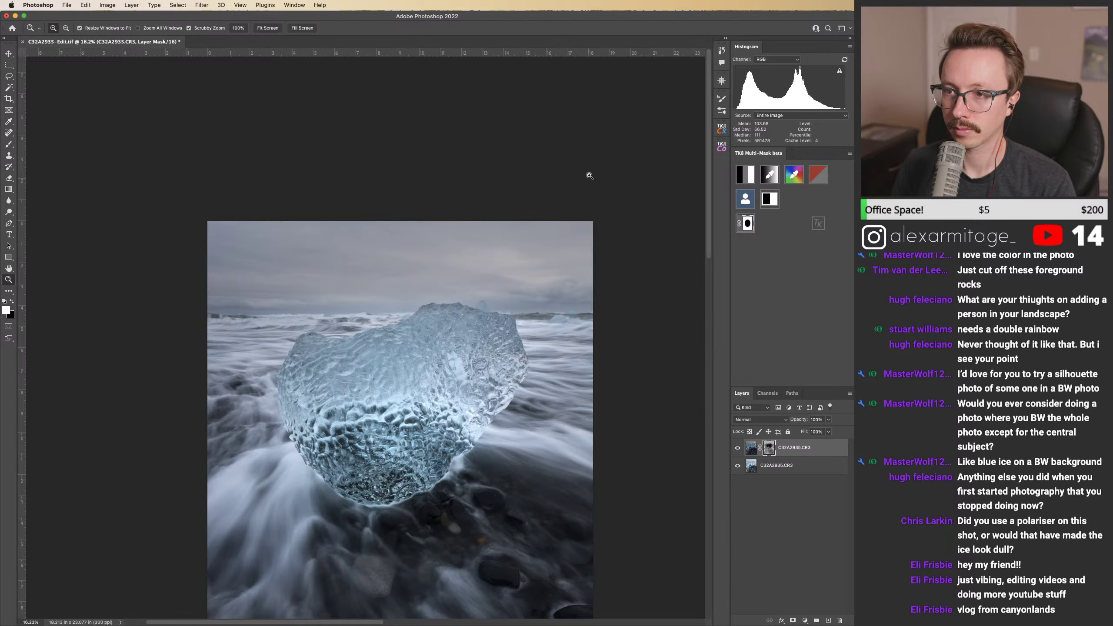
Step: Inspect the top layer's mask as a red overlay and return to the normal image view
key("x")
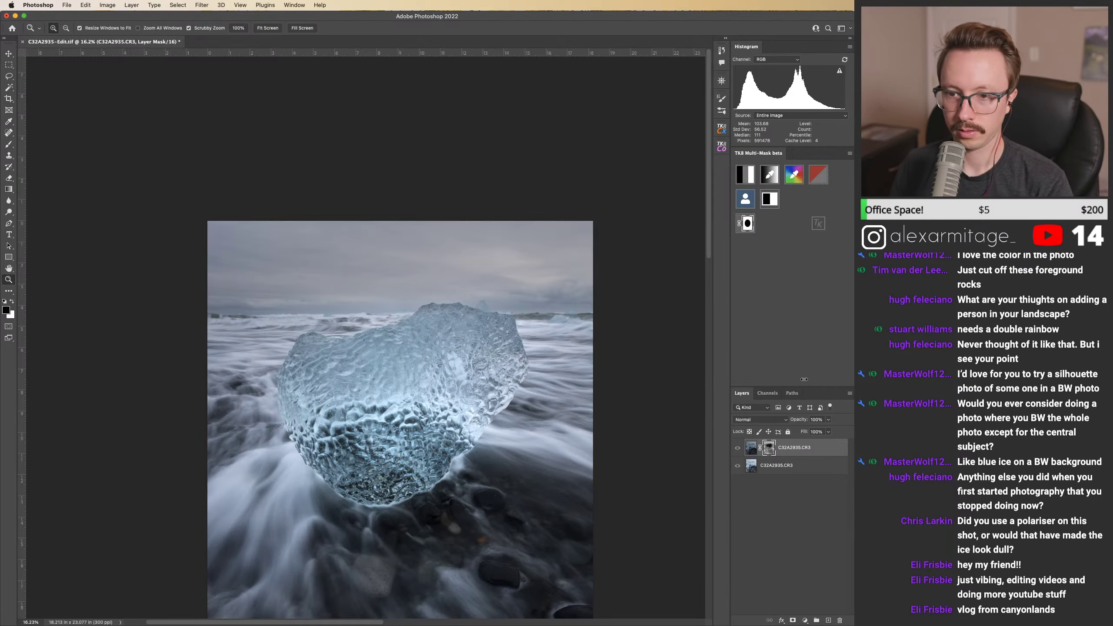
key("backslash")
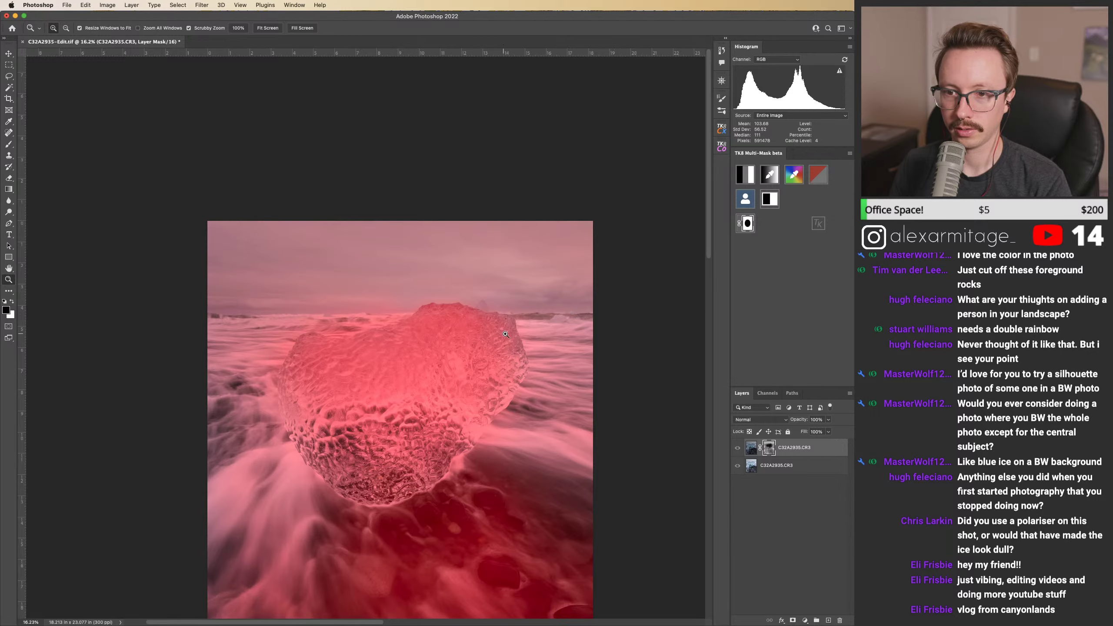
key("backslash")
Step: Paint white at 15% brush opacity with a 700-size brush on the top layer's mask, around the horizon just above the iceberg
key("x")
key("b")
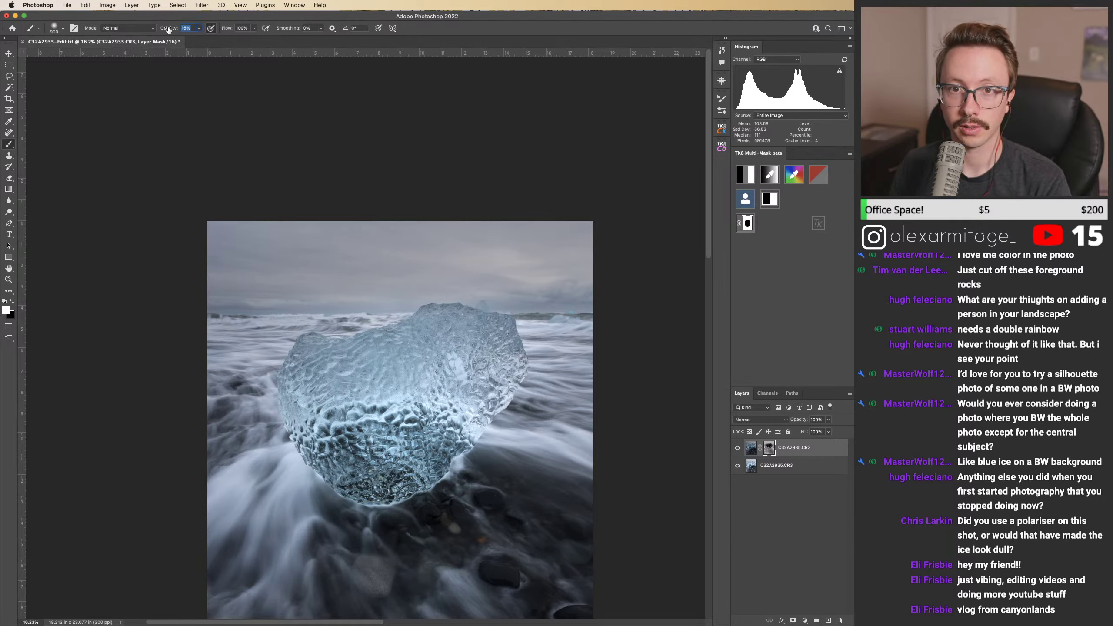
key("bracketleft")
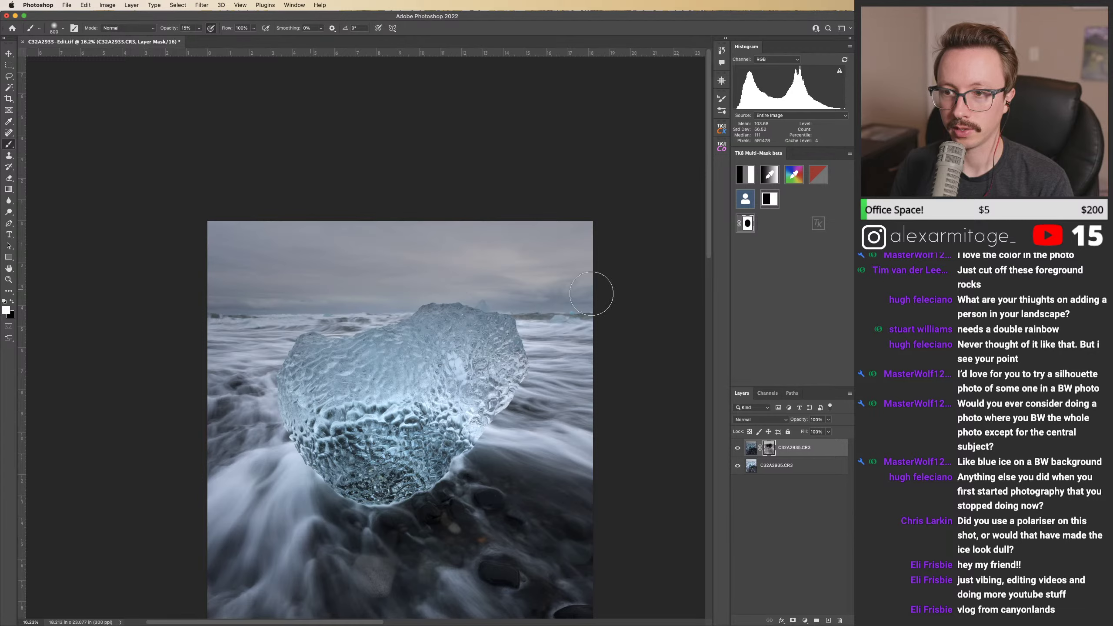
key("bracketleft")
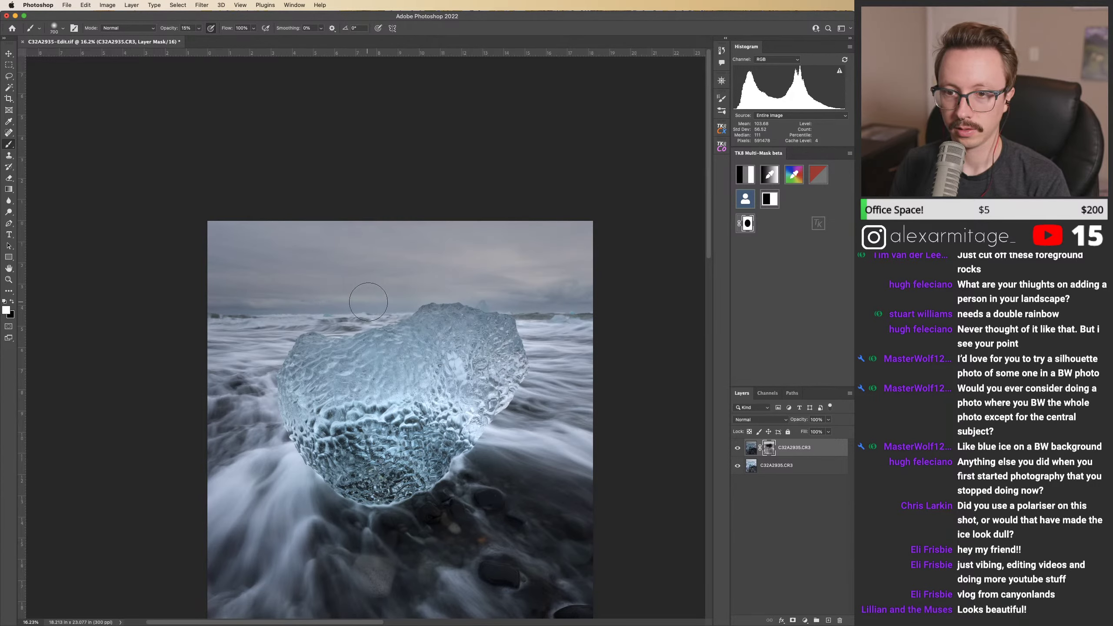
left_click(408, 284)
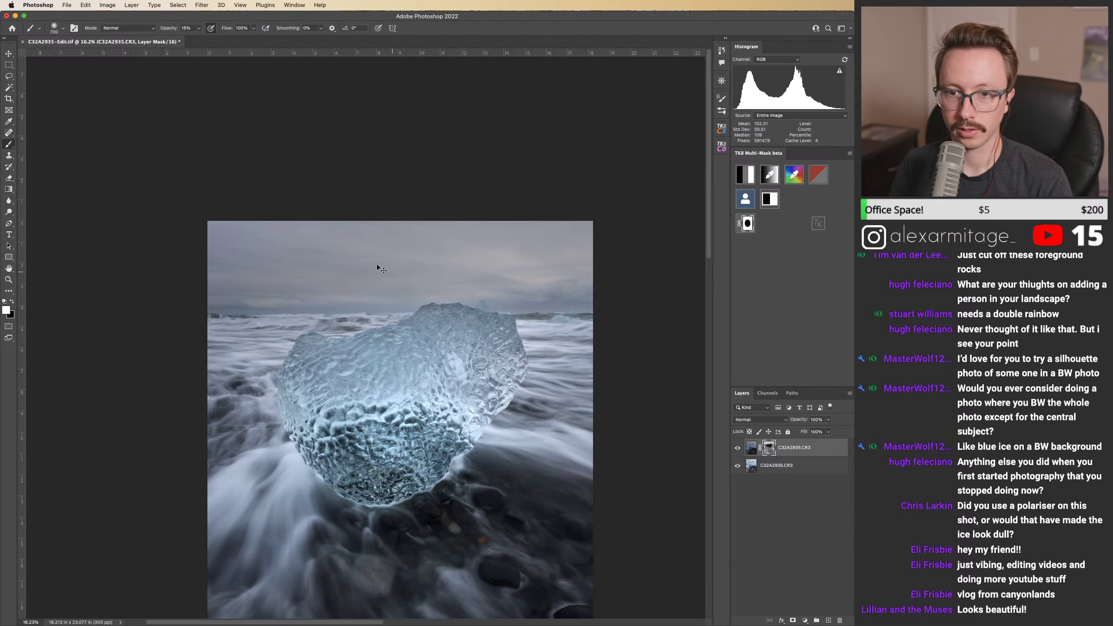
Step: Compare with the Lightroom version, inspect the iceberg's upper edge, and paint white at 10% brush opacity on the mask above the peak
left_click_drag(173, 30, 169, 30)
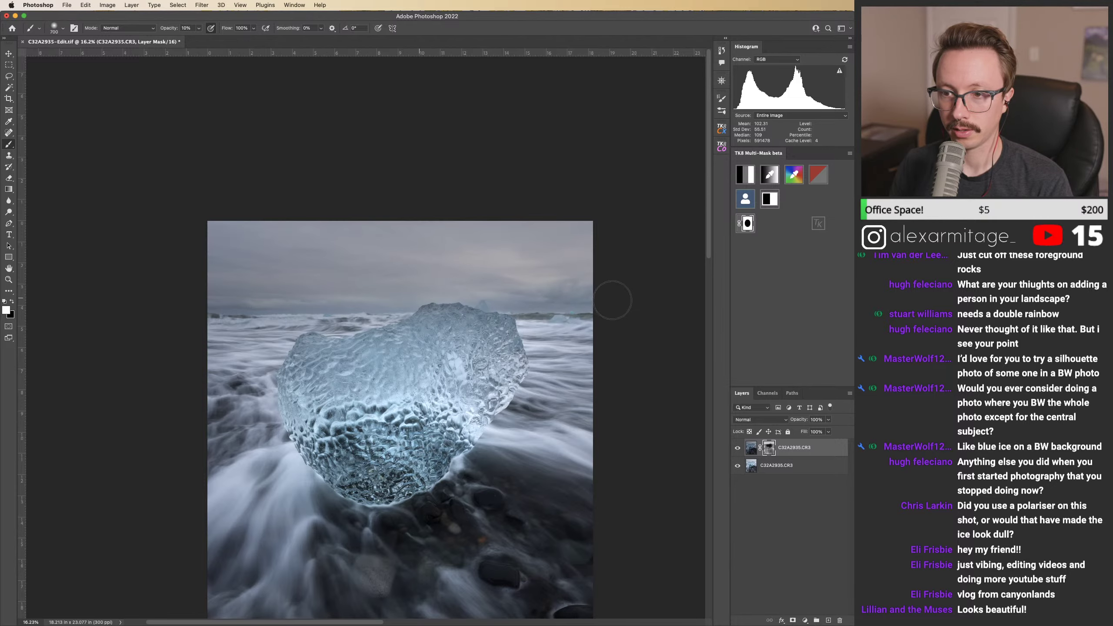
key("super+Tab")
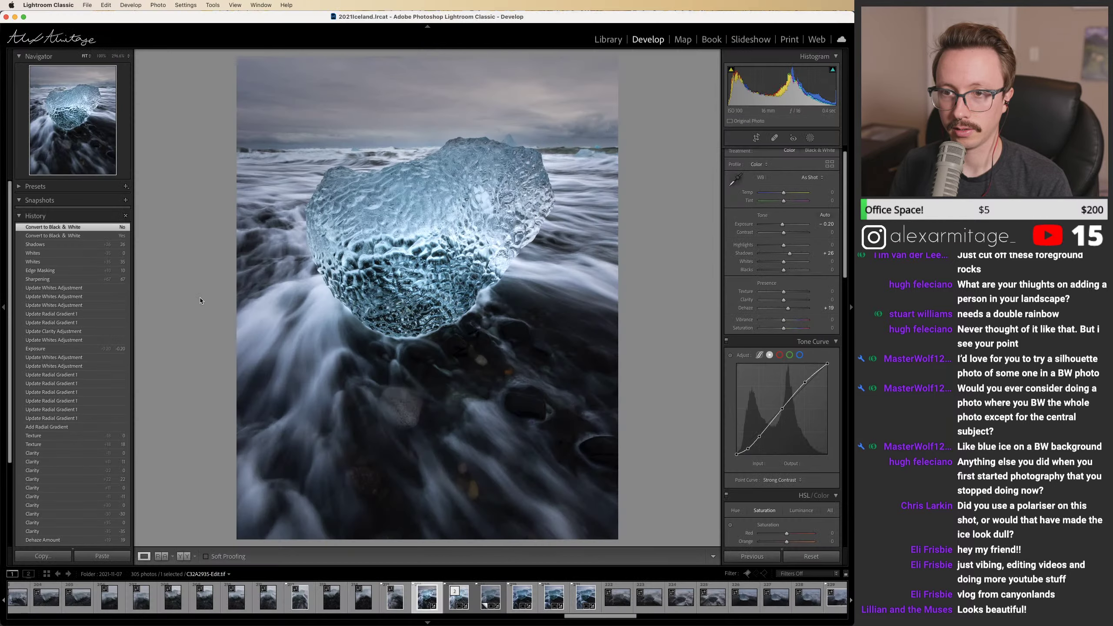
key("super+Tab")
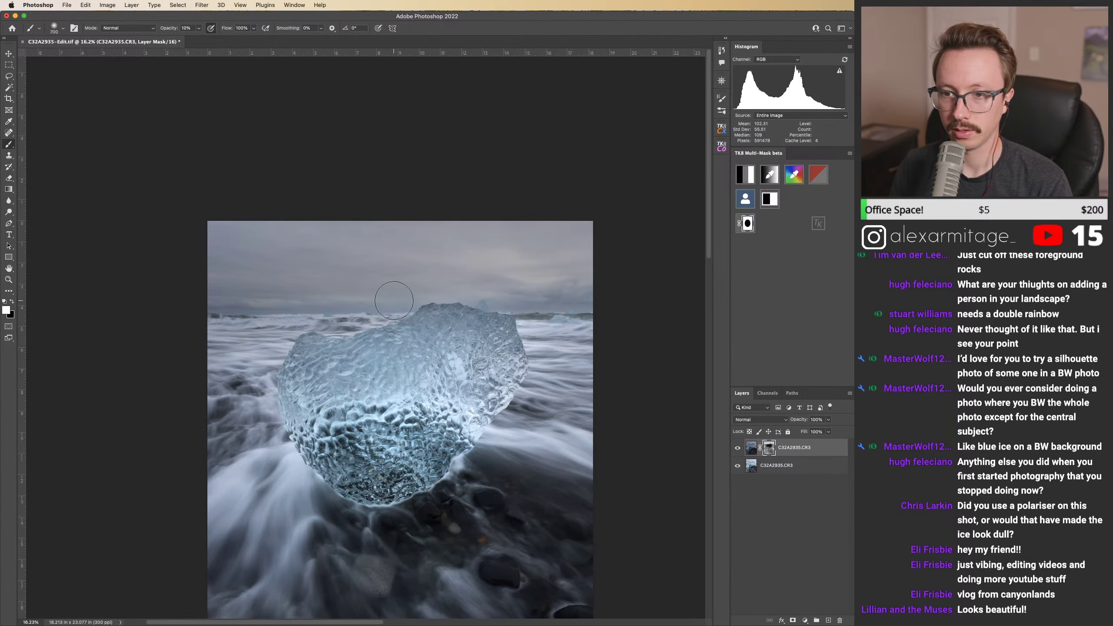
key("z")
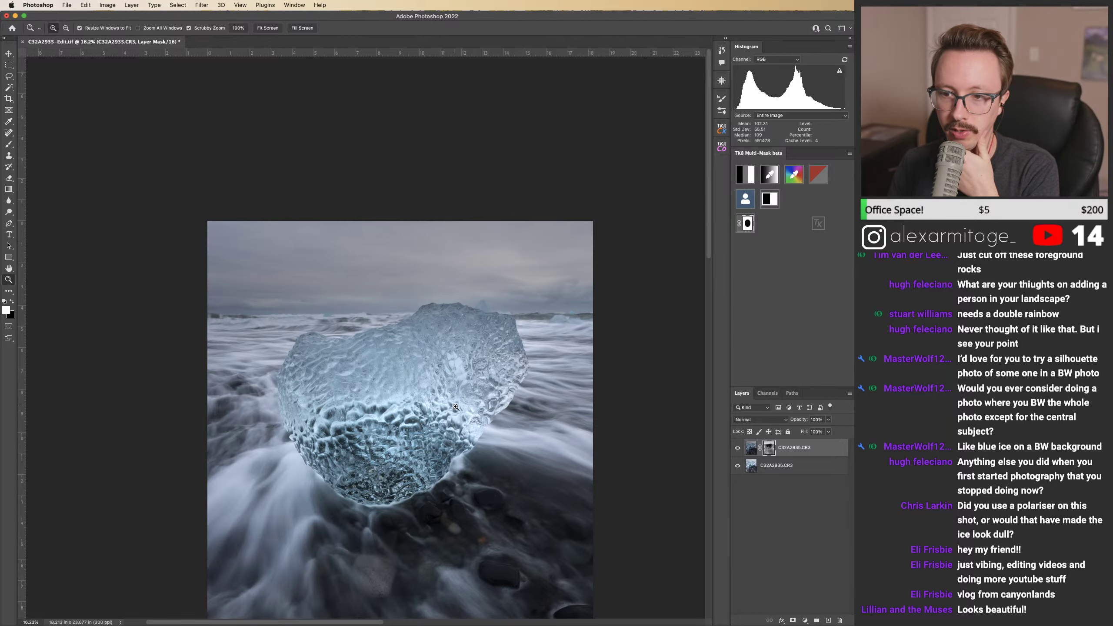
left_click_drag(457, 304, 421, 296)
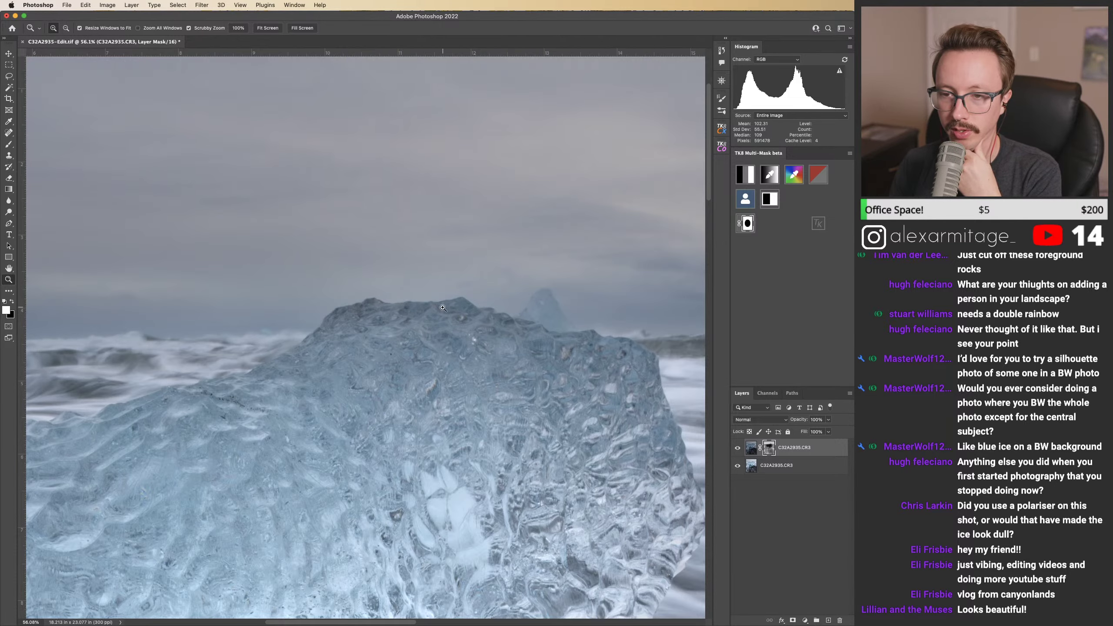
left_click_drag(443, 307, 430, 312)
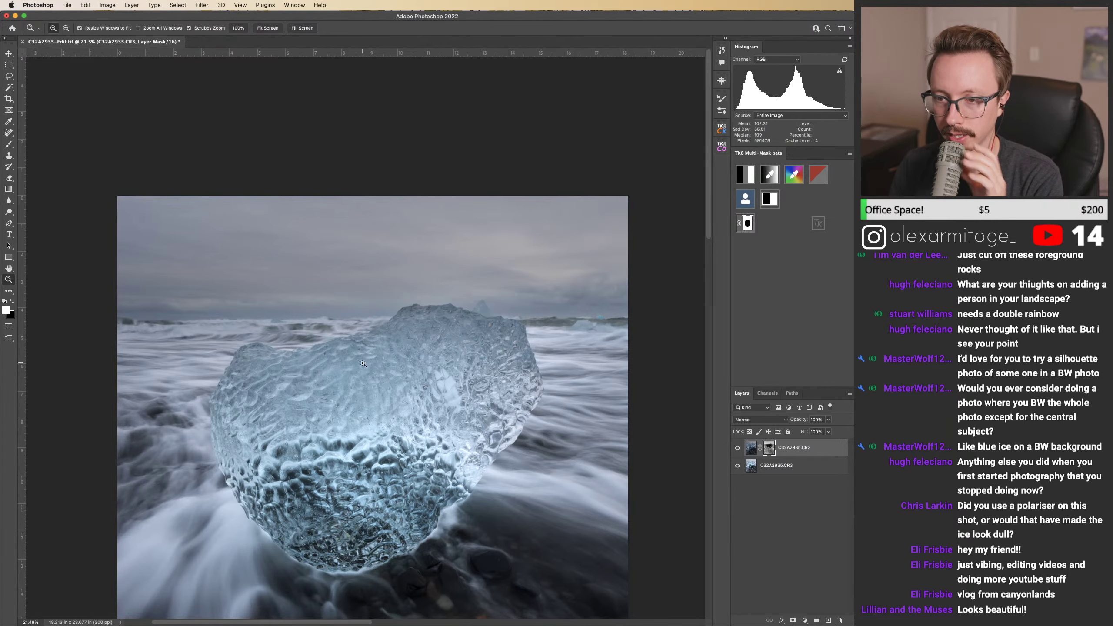
mouse_move(485, 315)
left_mouse_down()
mouse_move(466, 315)
mouse_move(453, 291)
left_mouse_up()
key("b")
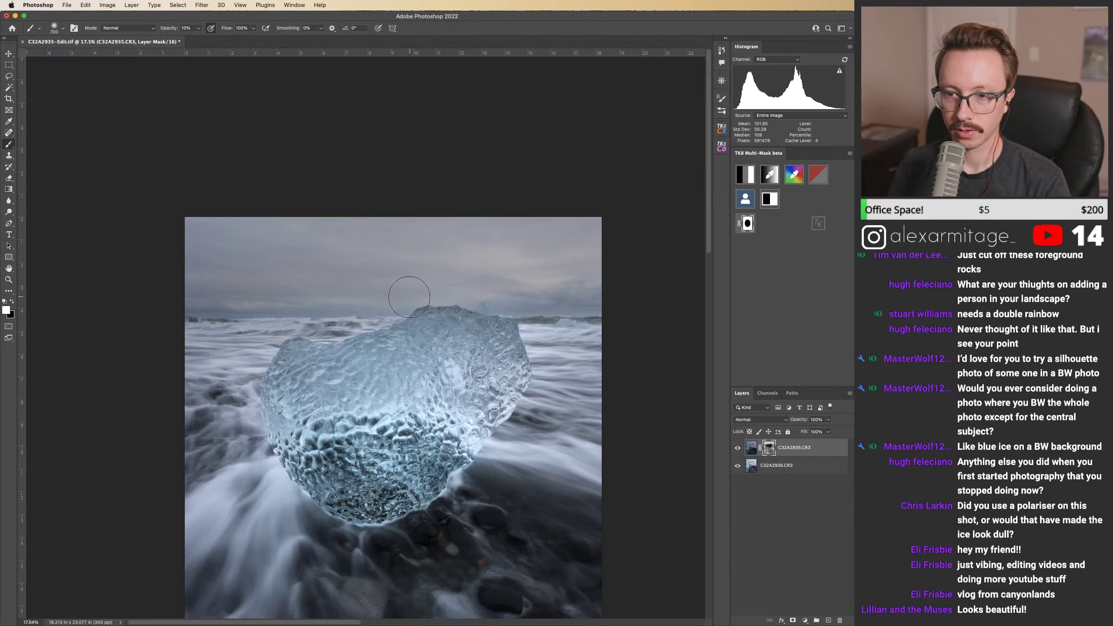
Step: Paint black at 10% opacity with a much larger brush on the top layer's mask over the foreground, comparing the layer hidden and shown
key("x")
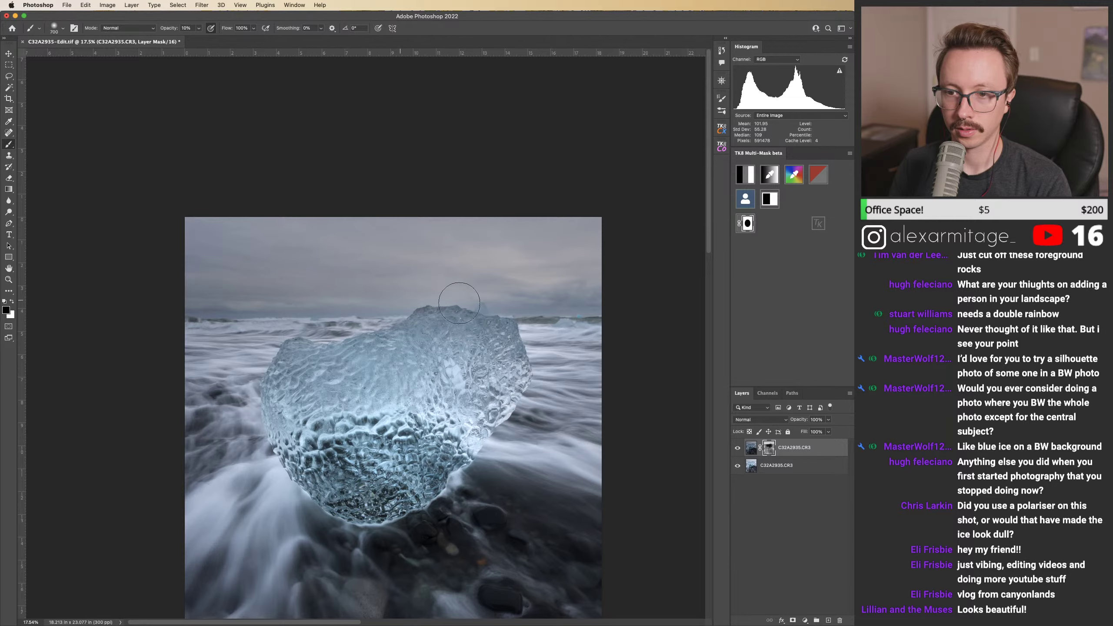
key("z")
left_click_drag(499, 281, 538, 323)
scroll(559, 433, "down", 3)
key("b")
key("bracketright")
key("bracketright")
key("bracketright")
key("bracketright")
key("bracketright")
key("bracketright")
key("bracketright")
key("bracketright")
key("bracketright")
key("bracketright")
key("bracketright")
key("bracketright")
key("bracketright")
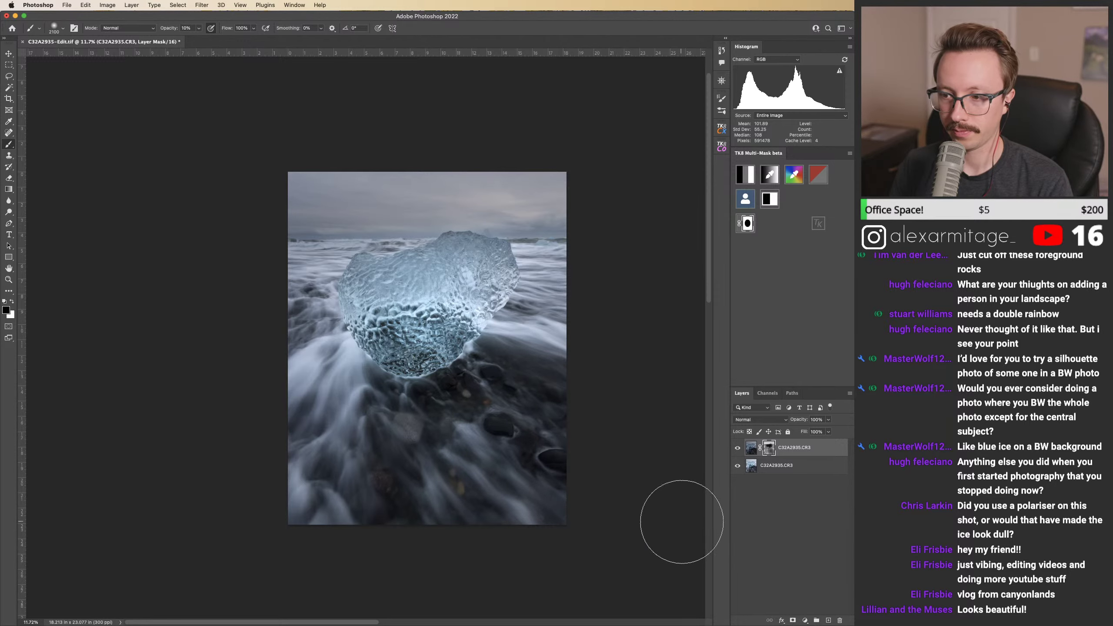
left_click(742, 449)
left_click(742, 449)
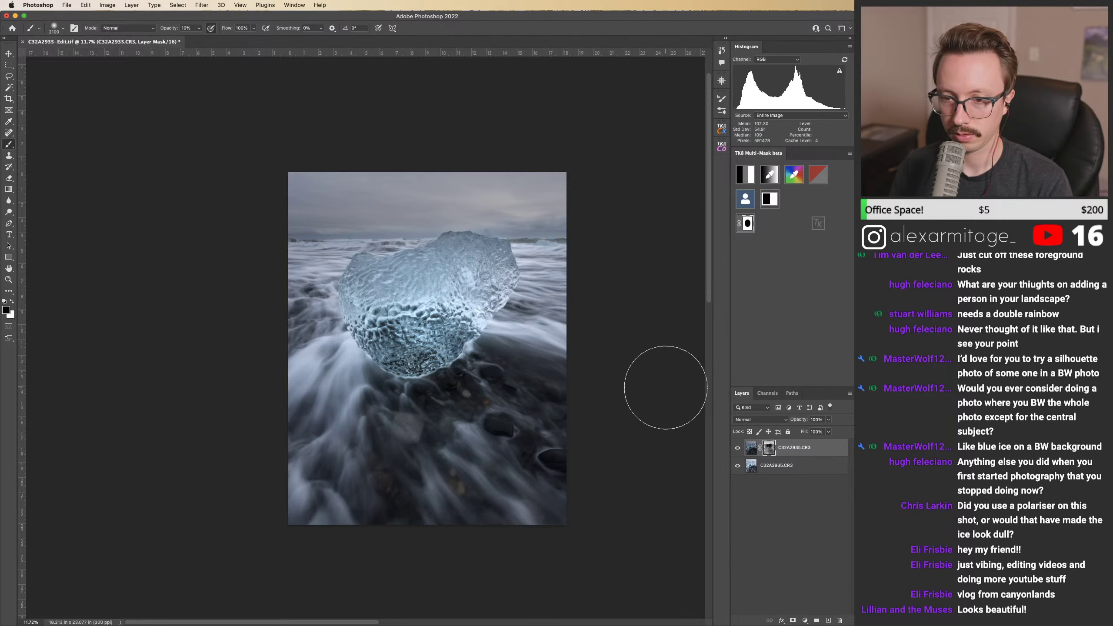
Step: Add a Curves adjustment layer above the masked photo and raise its midtones to brighten the image
left_click(804, 620)
left_click(828, 473)
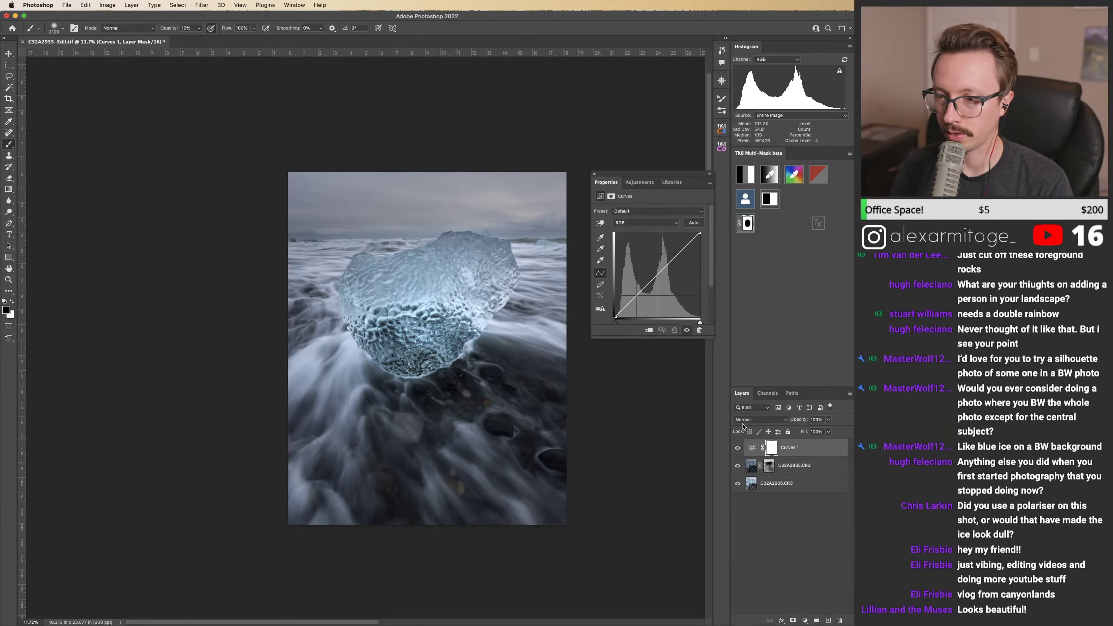
left_click_drag(649, 283, 648, 273)
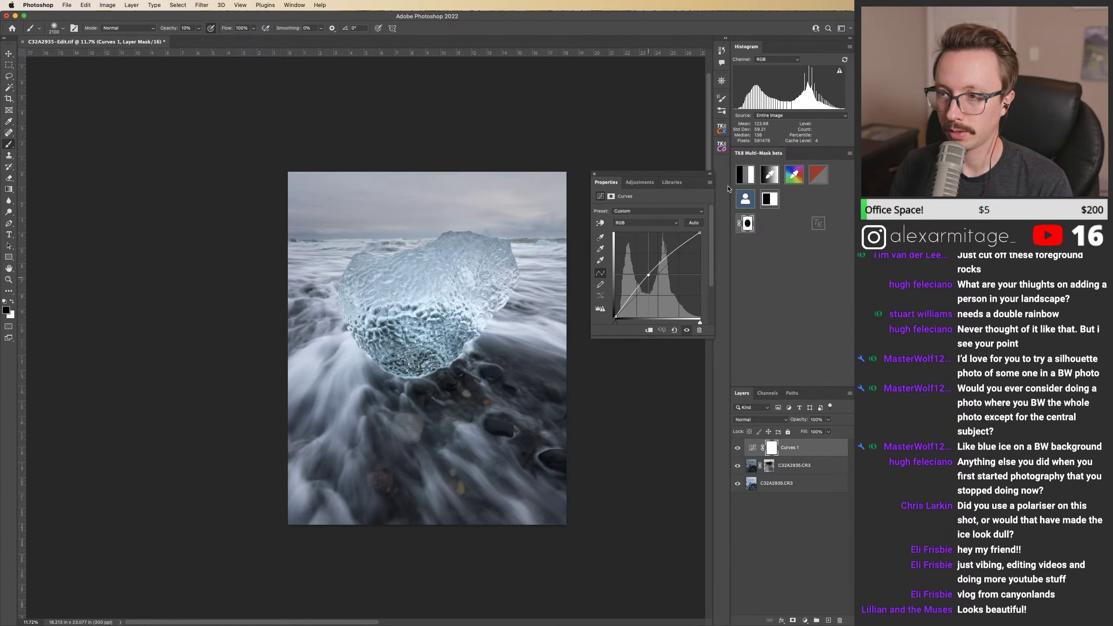
left_click(595, 175)
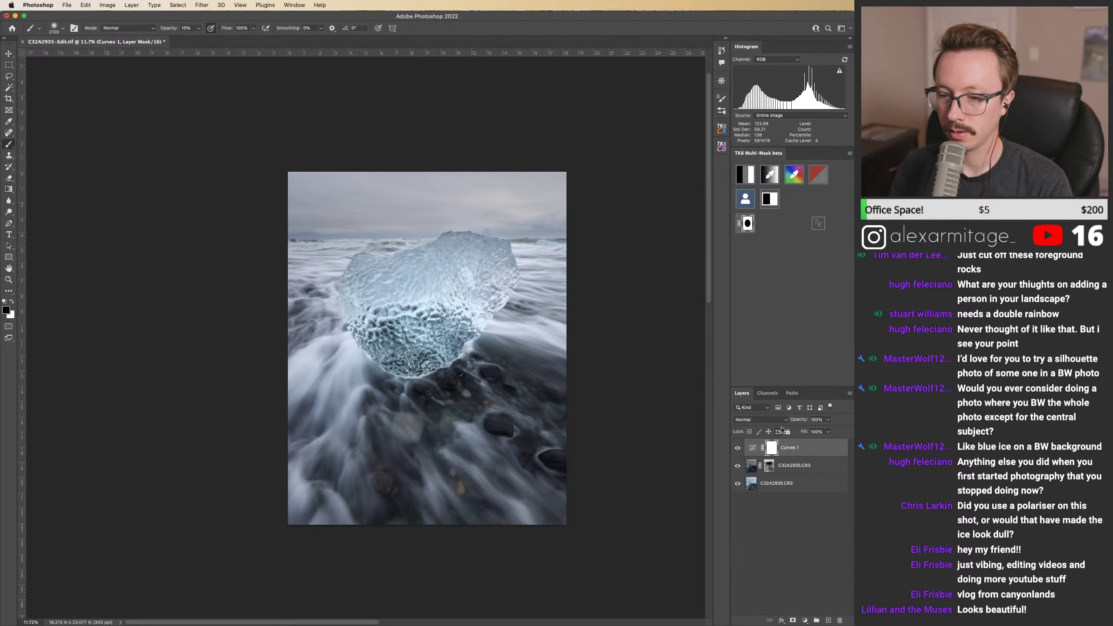
Step: Black out the Curves layer's mask, load a Lights-2 luminosity selection, and target the mask with default black and white colors
left_click(745, 199)
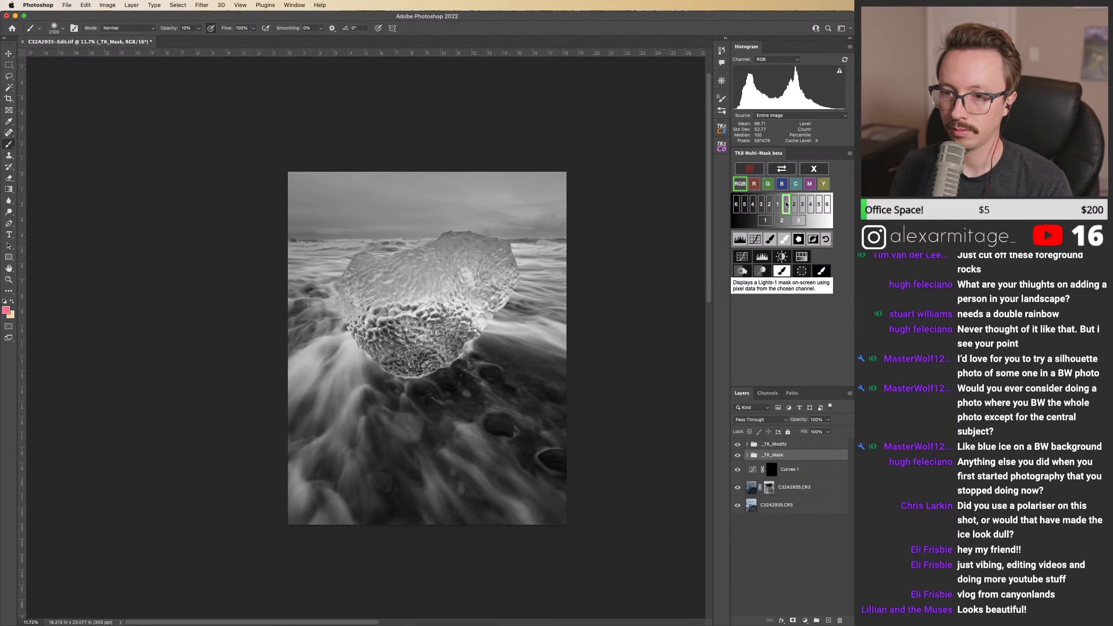
left_click(794, 205)
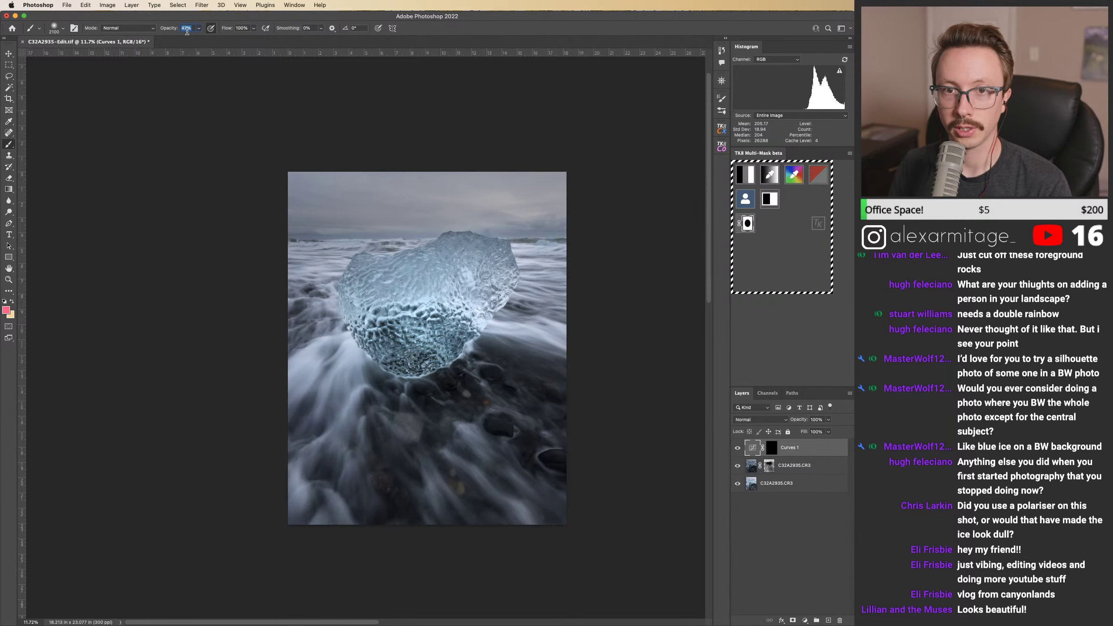
left_click(771, 447)
key("d")
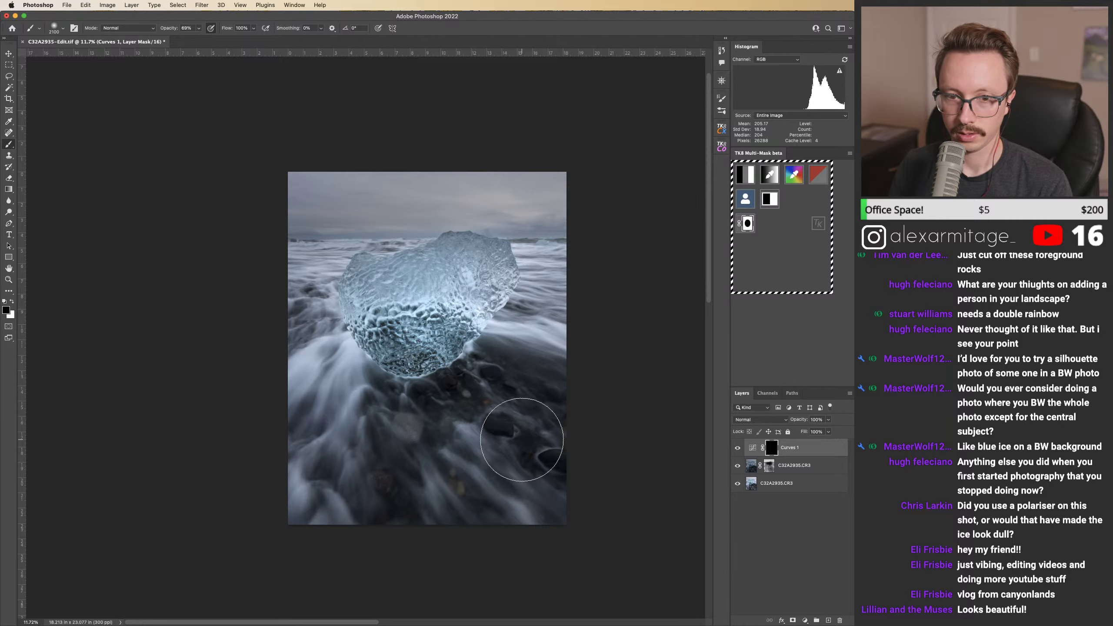
Step: Paint white at 69% opacity on the Curves mask through the luminosity selection to brighten the water streaks, comparing with the mask disabled
key("x")
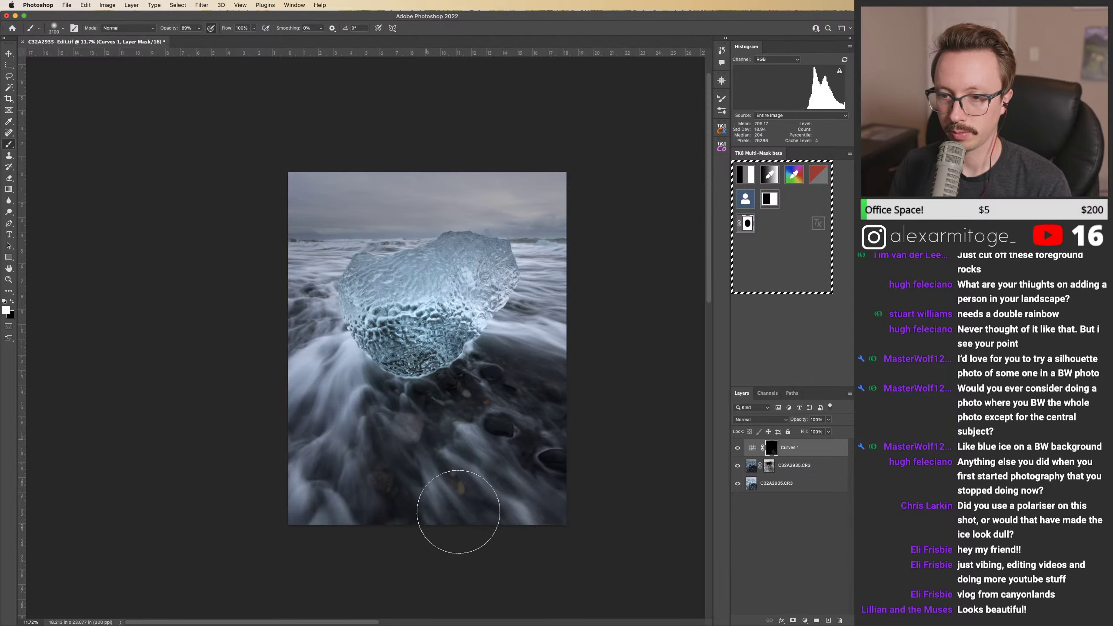
key("super+comma")
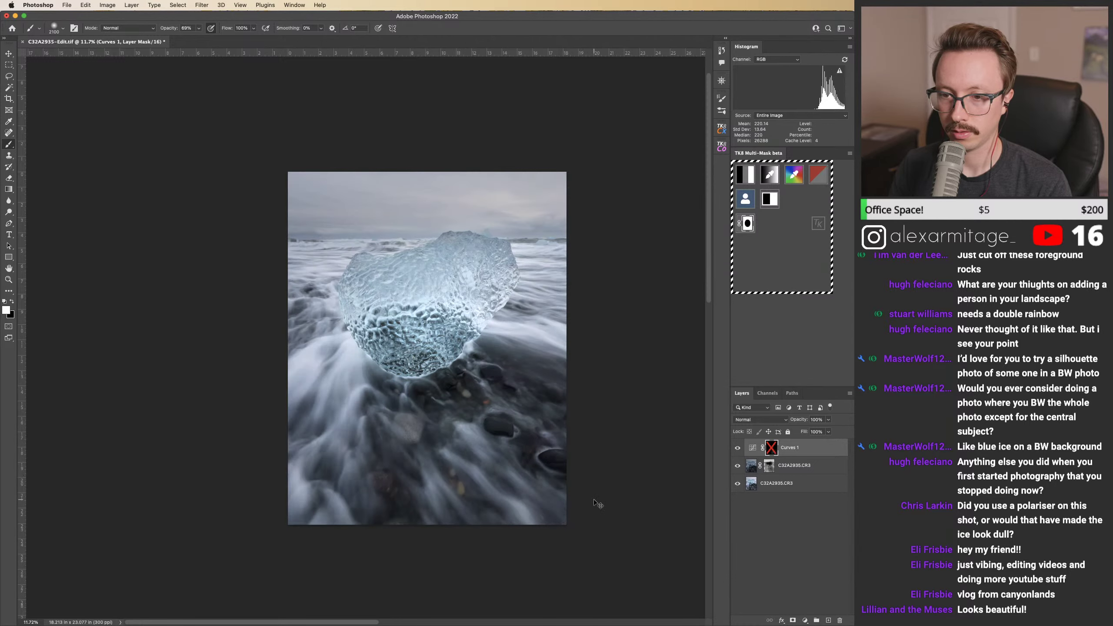
key("super+comma")
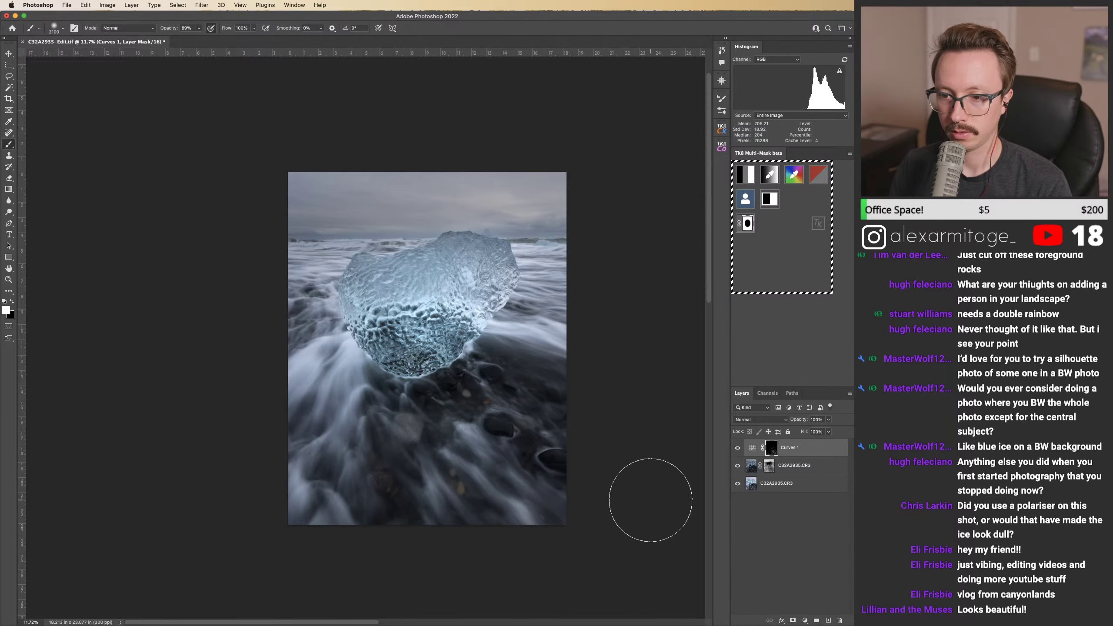
key("super+comma")
key("super+comma")
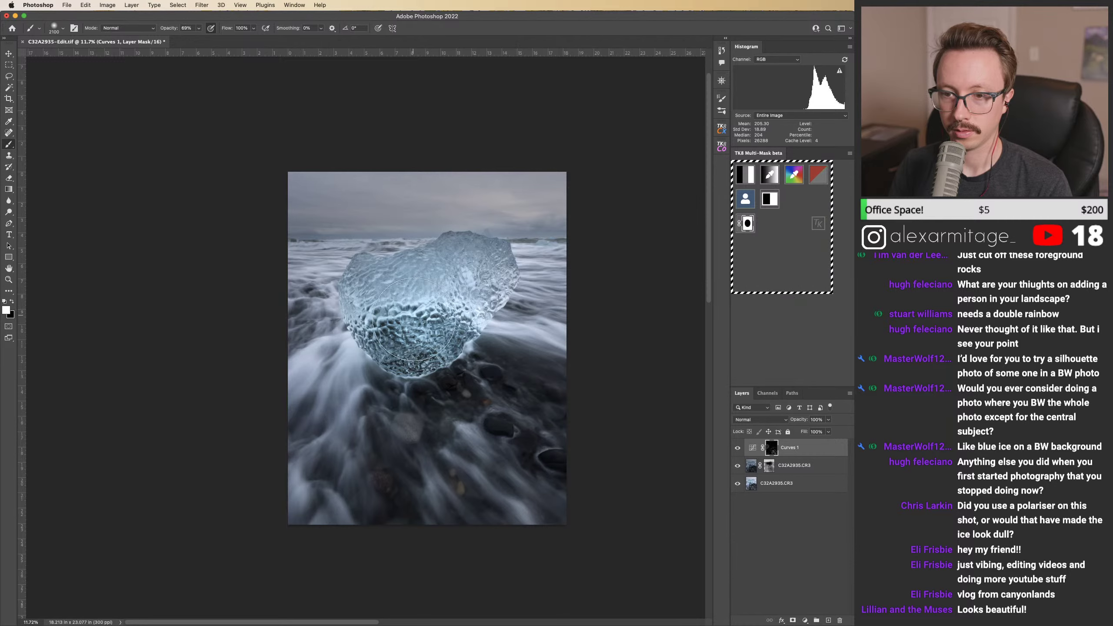
Step: Paint more white on the Curves mask over the water around the iceberg's base, compare with the mask disabled, and save the file
left_click(470, 440)
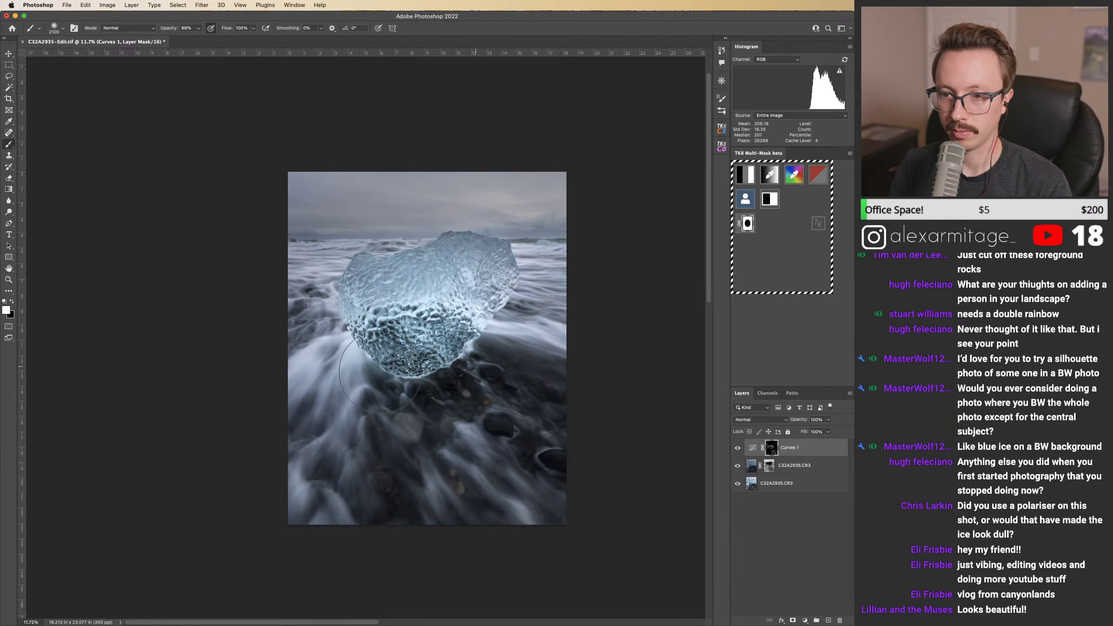
key("super+comma")
key("super+comma")
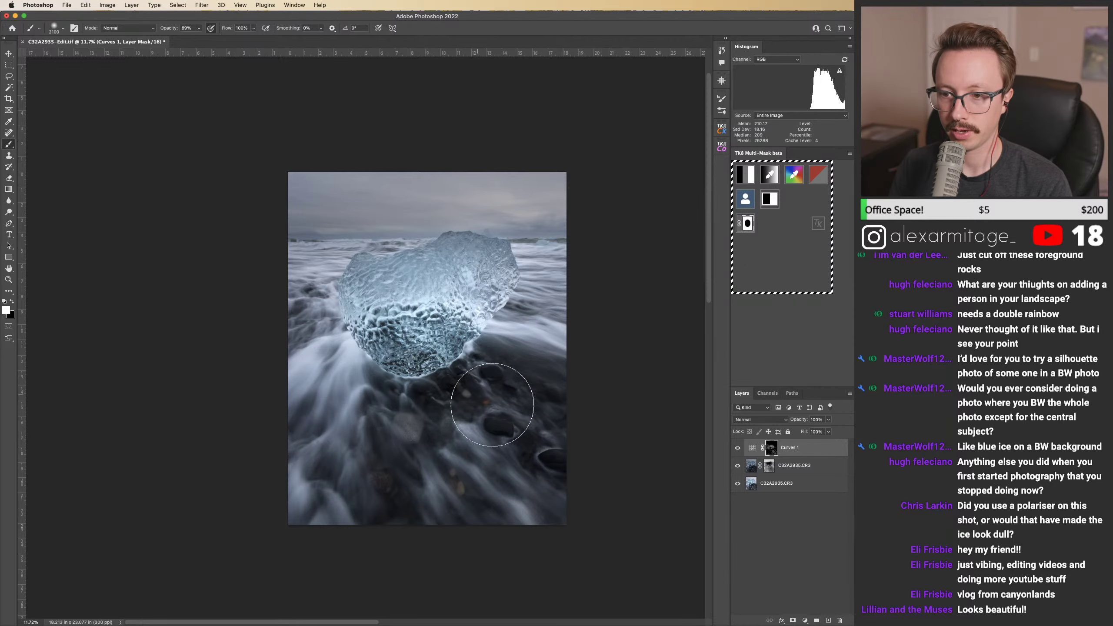
key("super+s")
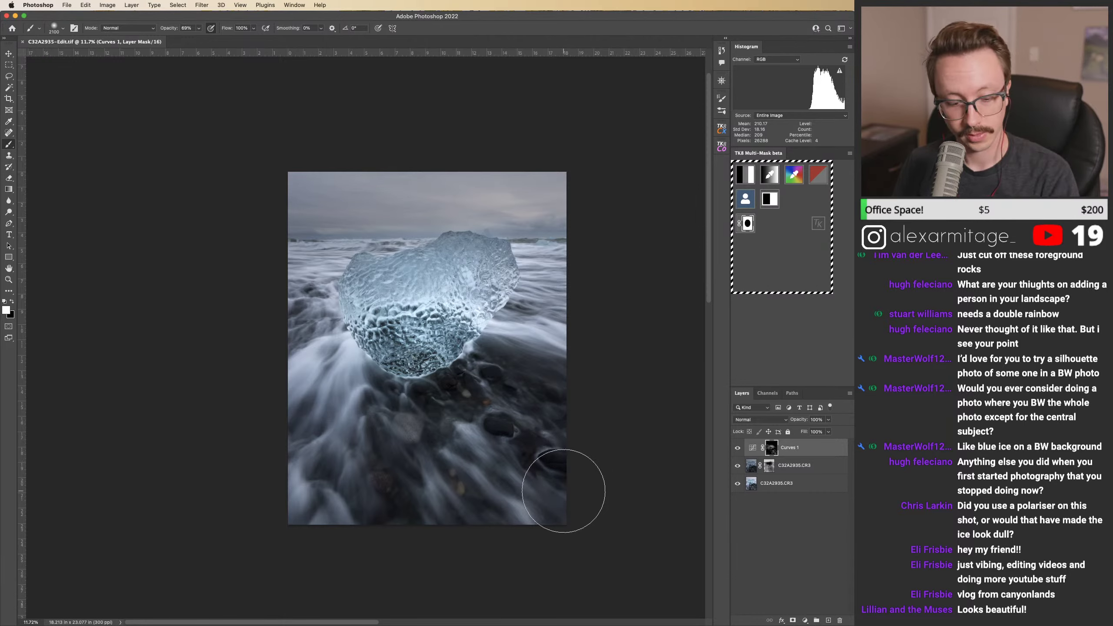
Step: Switch to Lightroom Classic, revert to the Shadows history state before the black-and-white test, set Shadows to +55, and check the result zoomed
key("super+Tab")
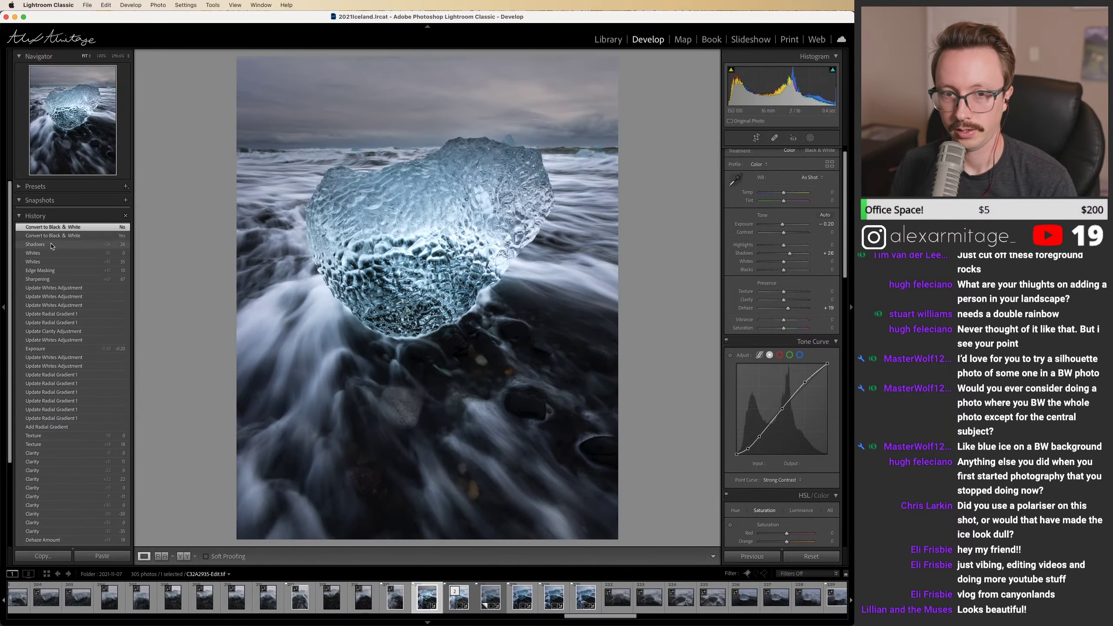
left_click(50, 246)
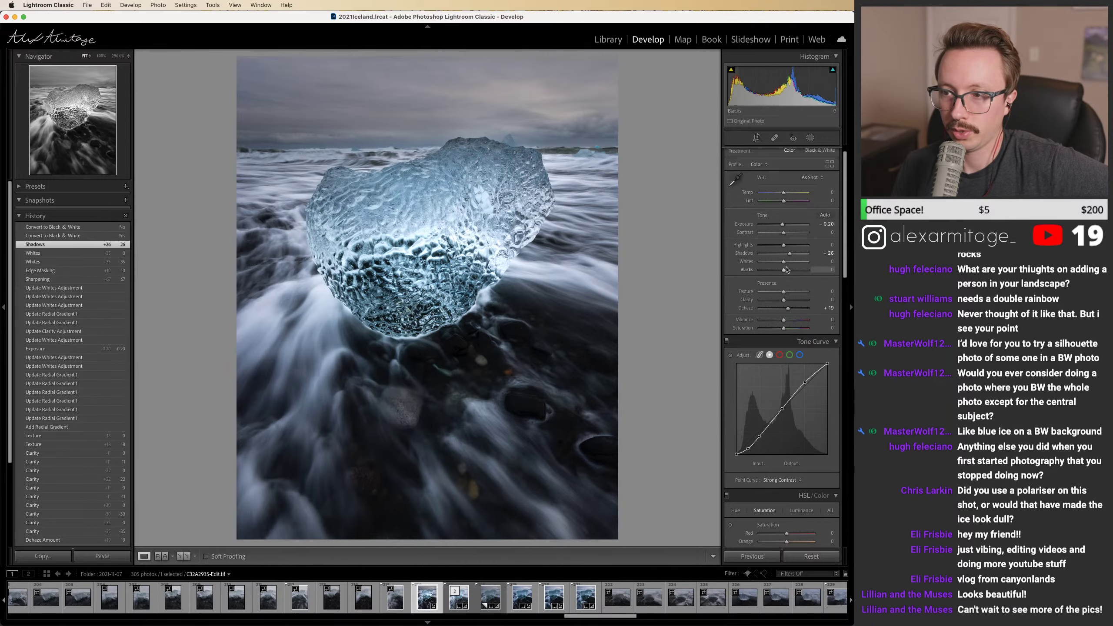
left_click_drag(794, 257, 797, 256)
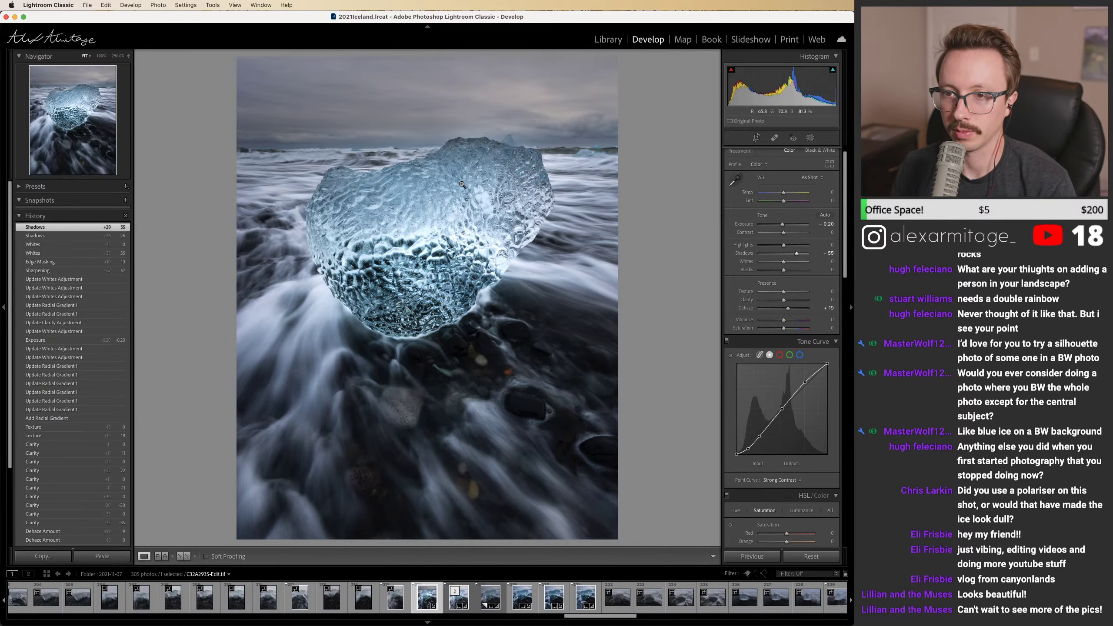
left_click(457, 143)
left_click(469, 146)
scroll(430, 154, "down", 5)
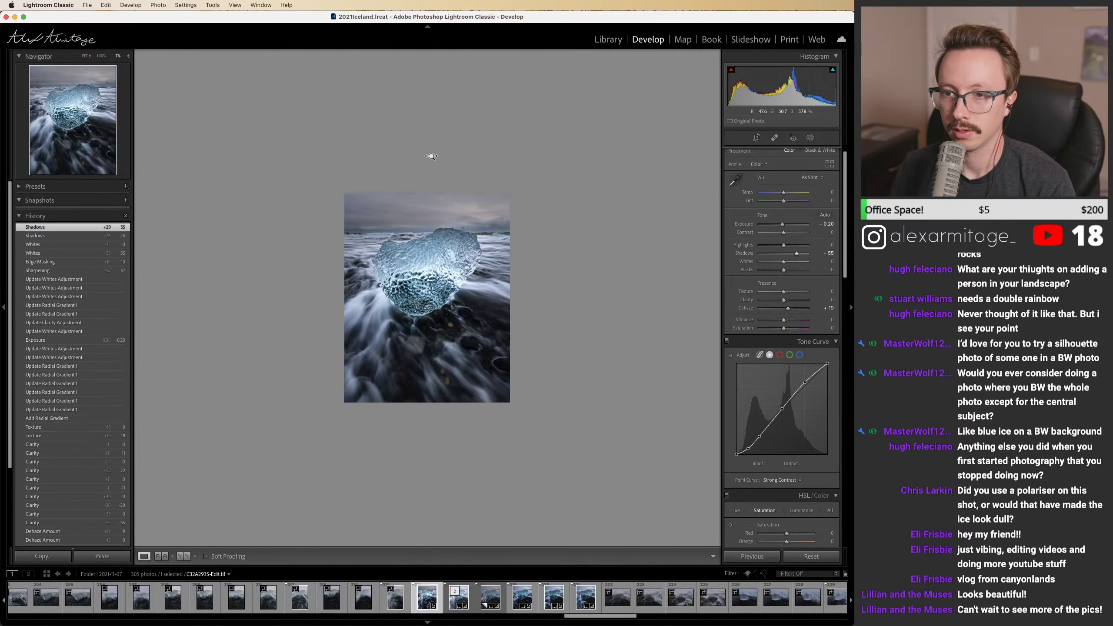
scroll(446, 185, "up", 5)
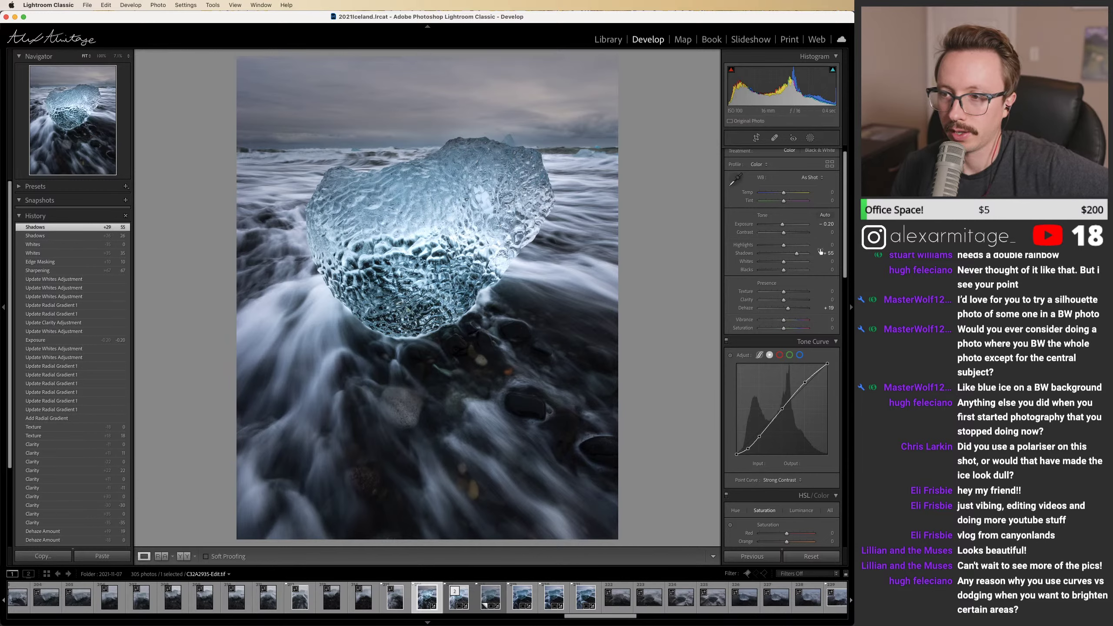
Step: Try Highlights at -16 on the whole photo and reset them to 0
left_click_drag(784, 245, 780, 246)
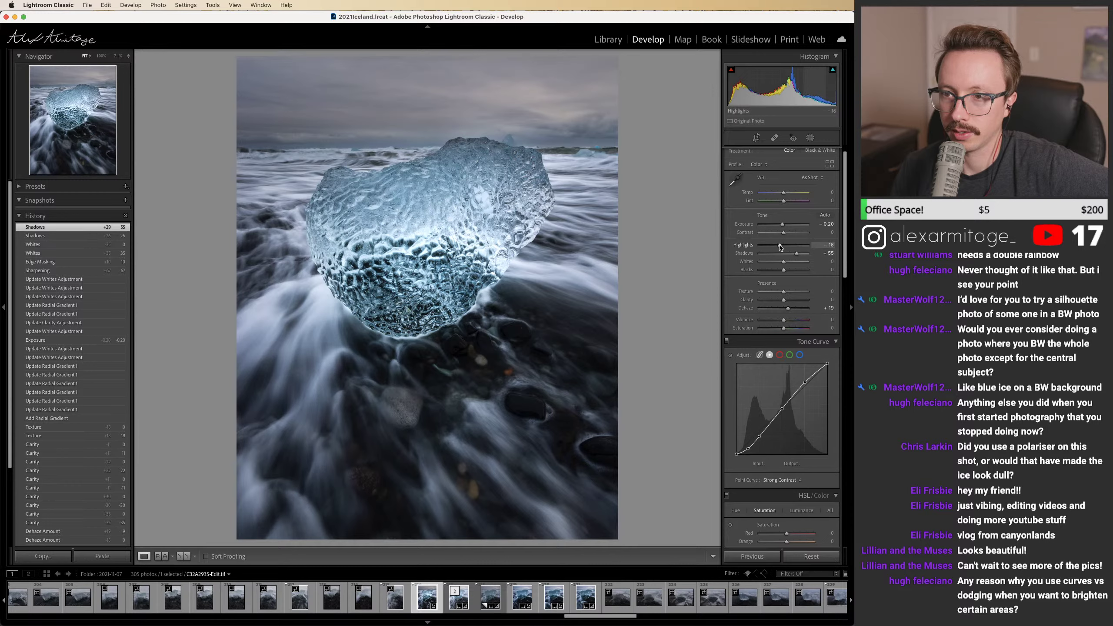
double_click(779, 245)
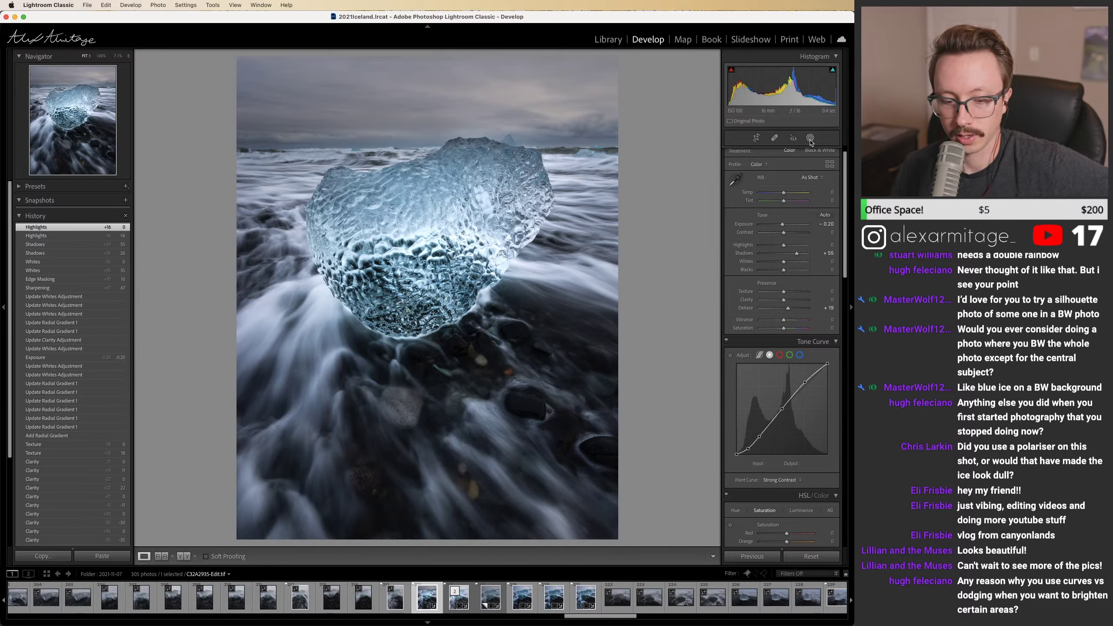
Step: Add a Select Sky mask to the photo and set its Shadows to 23 and Whites to 53
left_click(810, 138)
left_click(670, 67)
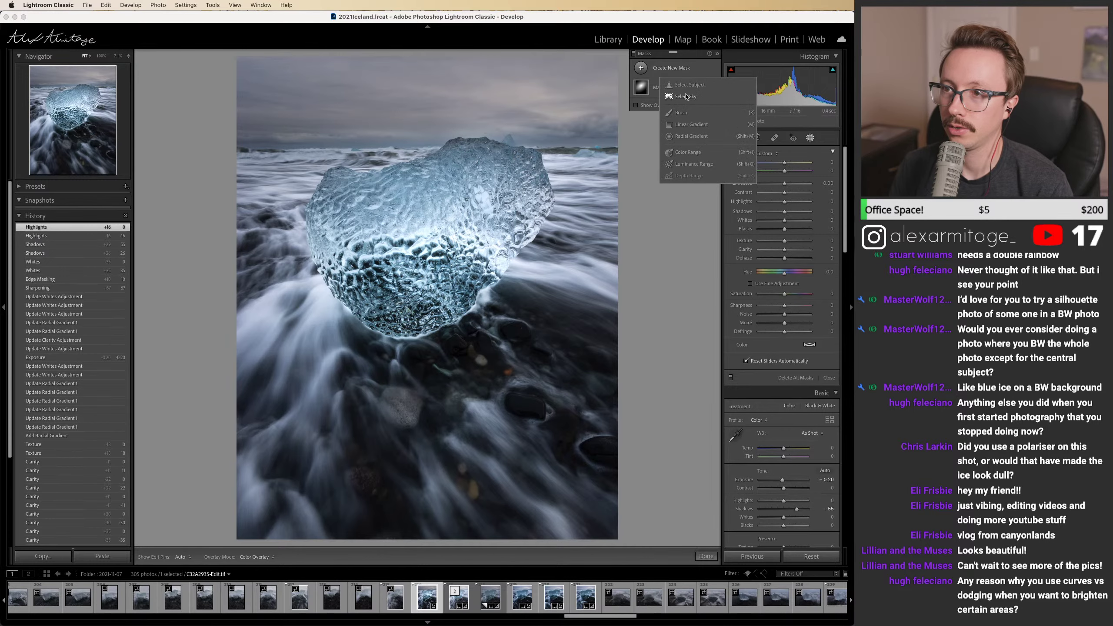
left_click(685, 96)
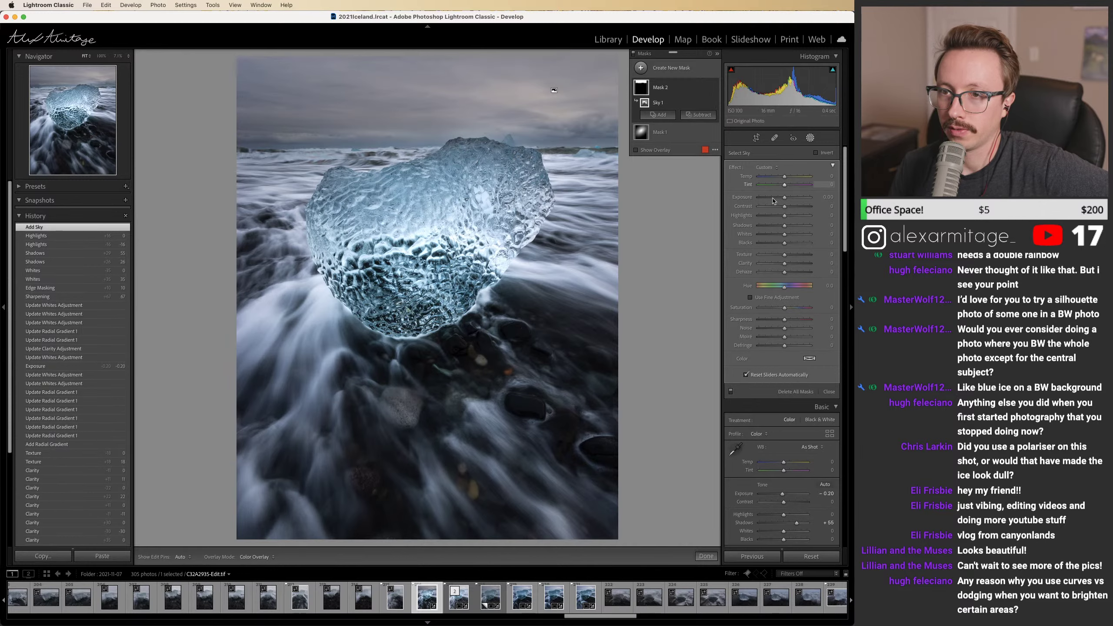
left_click(791, 226)
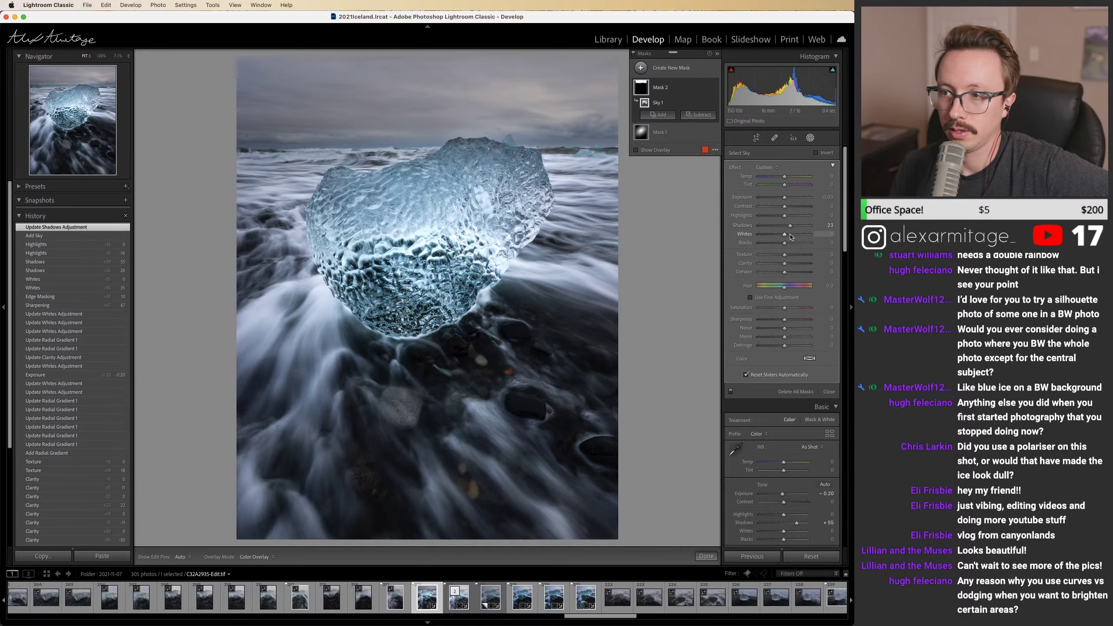
left_click(790, 234)
left_click_drag(791, 236, 792, 237)
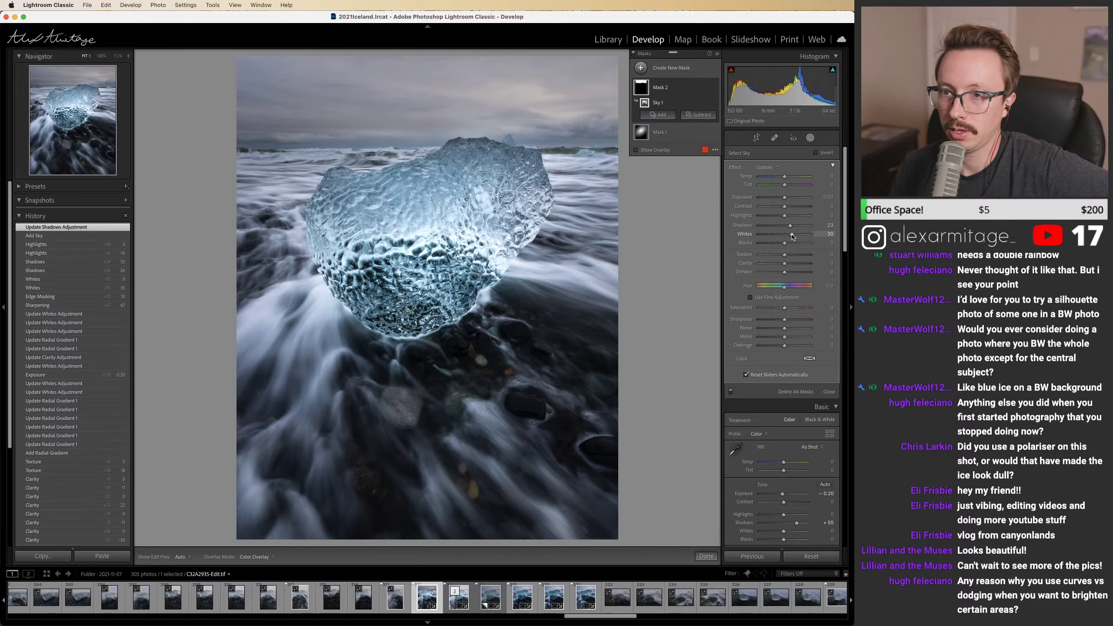
left_click_drag(792, 237, 797, 236)
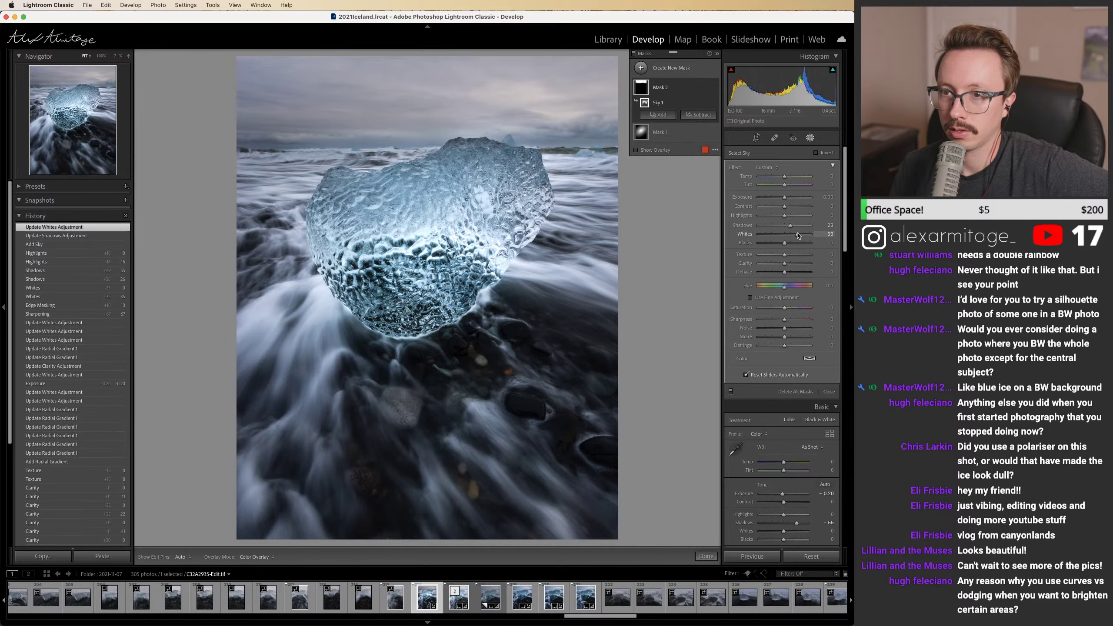
left_click(810, 138)
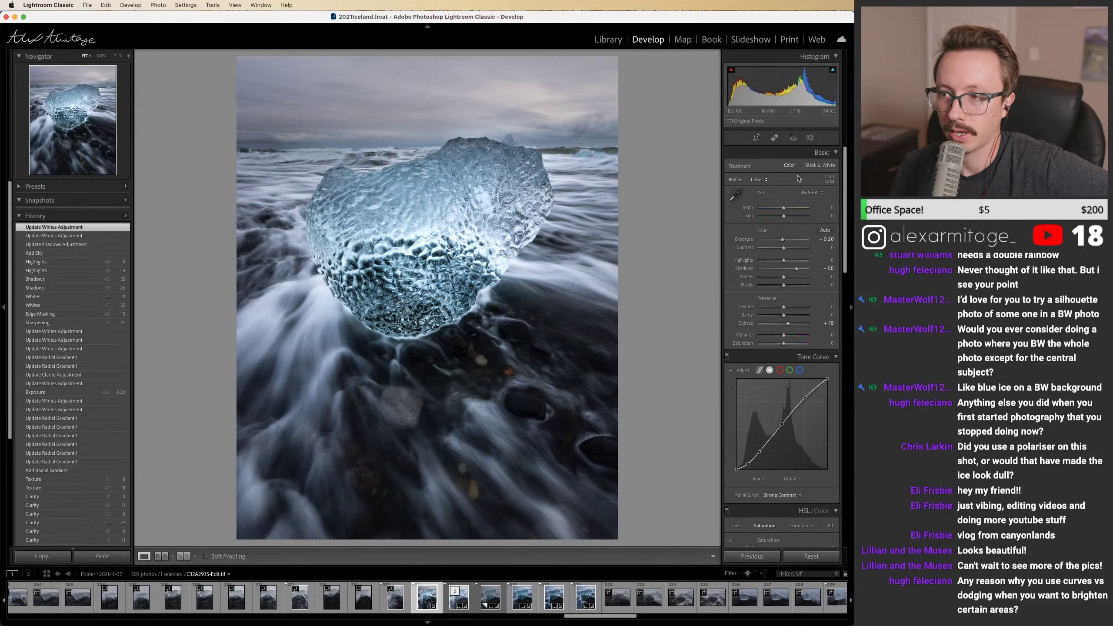
Step: Check the highlight clipping, try Highlights at -19 on the whole photo, and reset them to 0
mouse_move(834, 72)
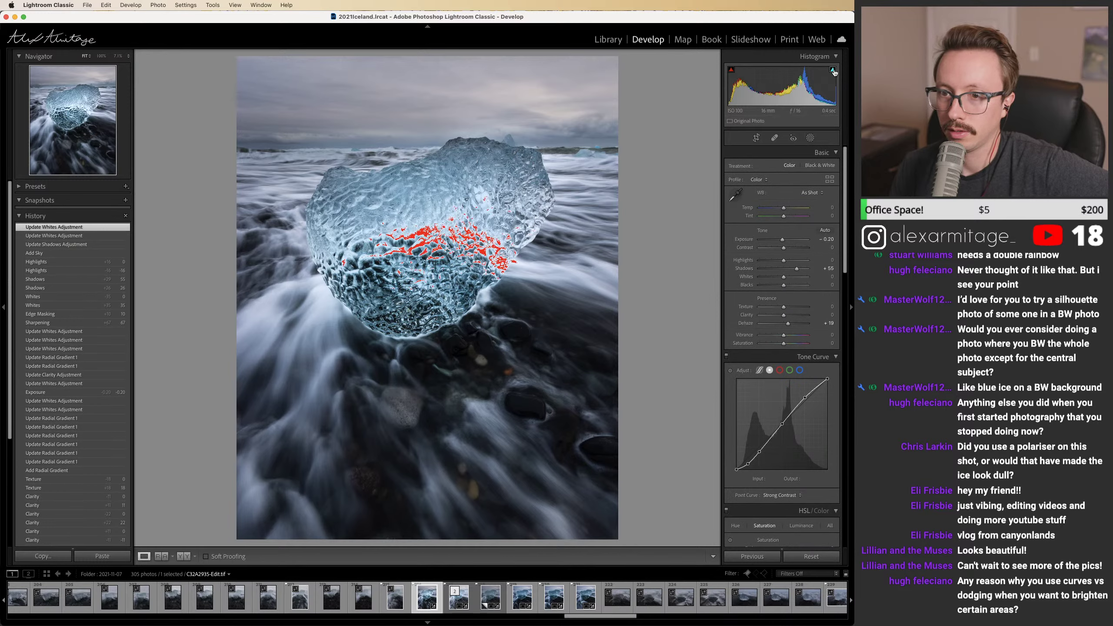
left_click_drag(781, 262, 780, 263)
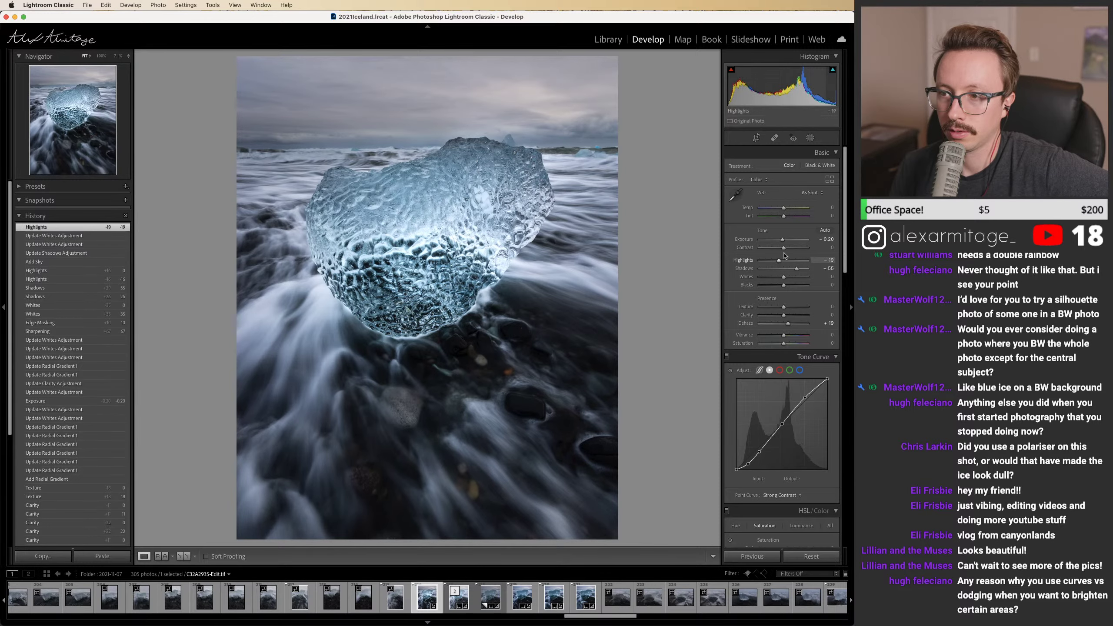
double_click(780, 262)
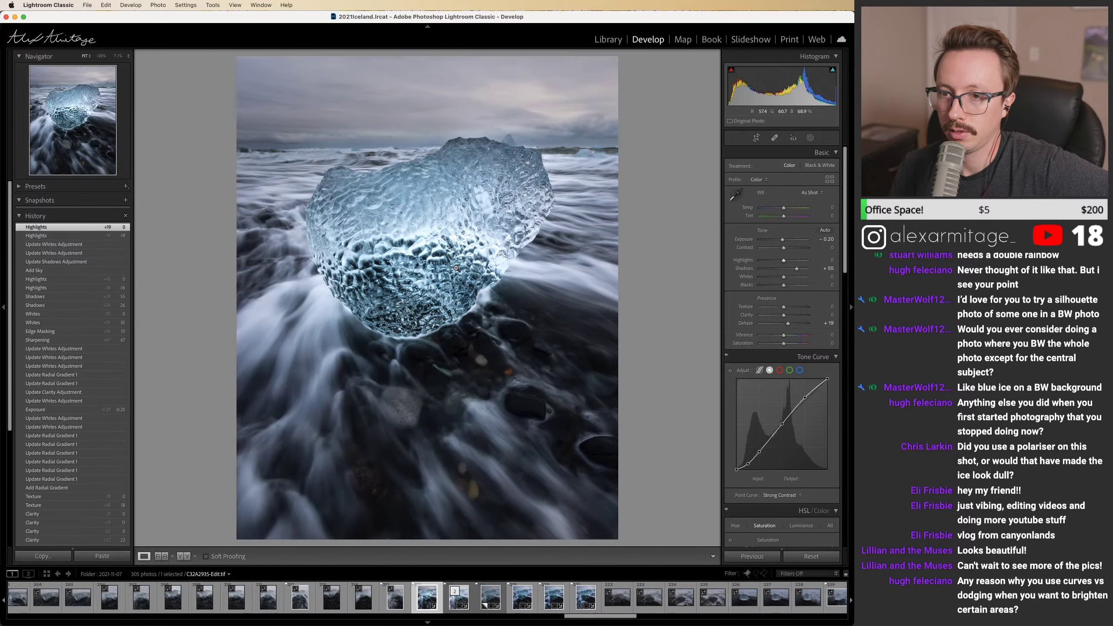
Step: Reset Whites to 0 in the iceberg's radial gradient mask, try Highlights at -32 and reset them, and check the ice zoomed in
left_click(810, 138)
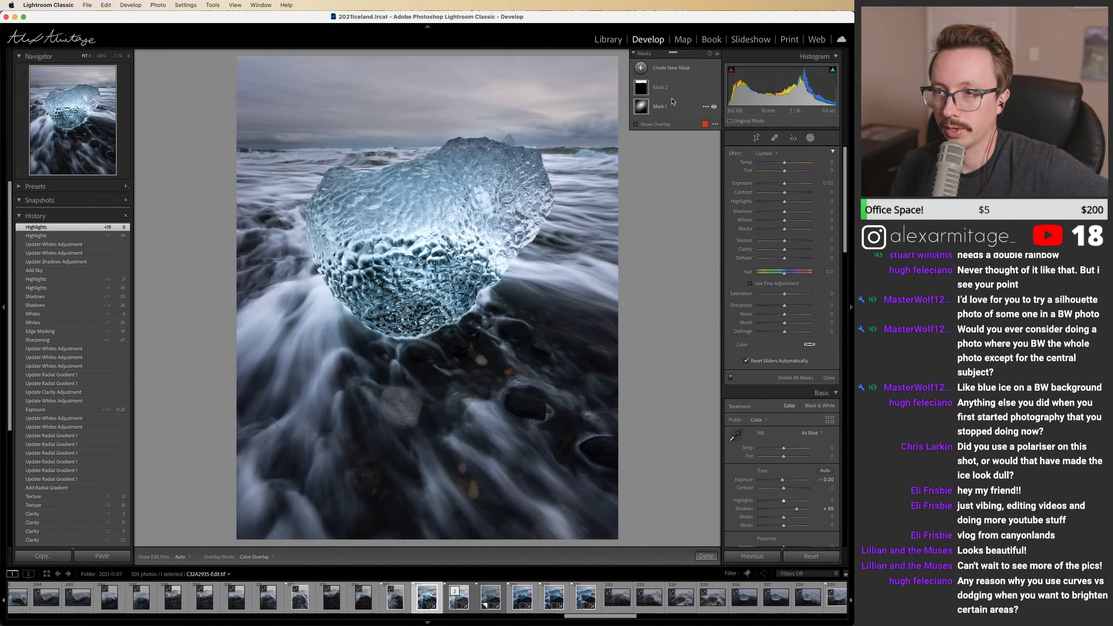
left_click(676, 103)
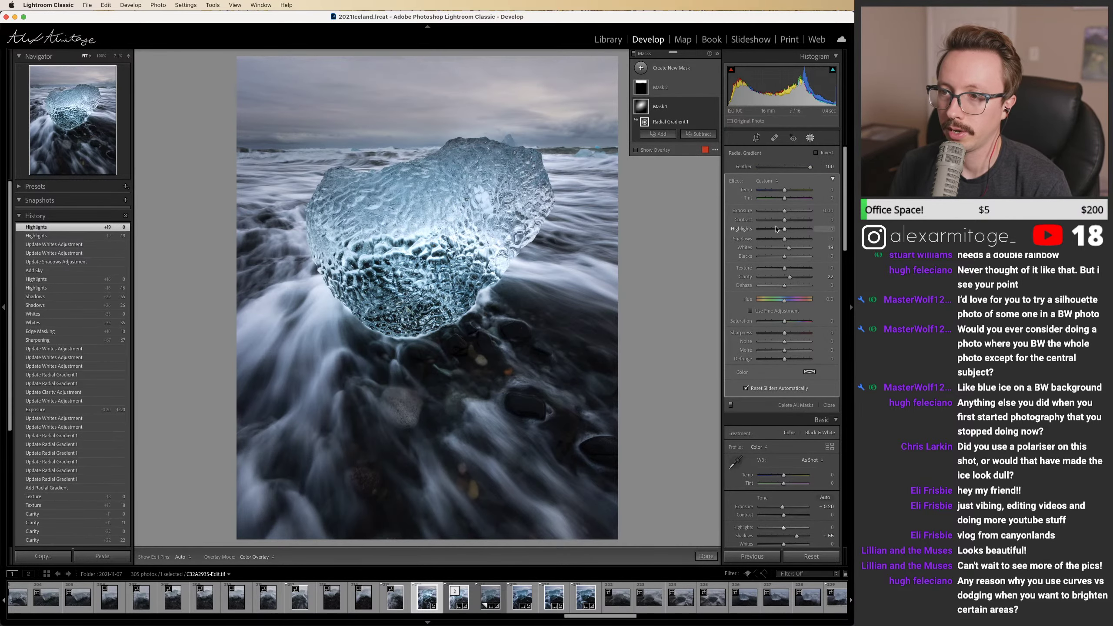
left_click_drag(784, 230, 777, 231)
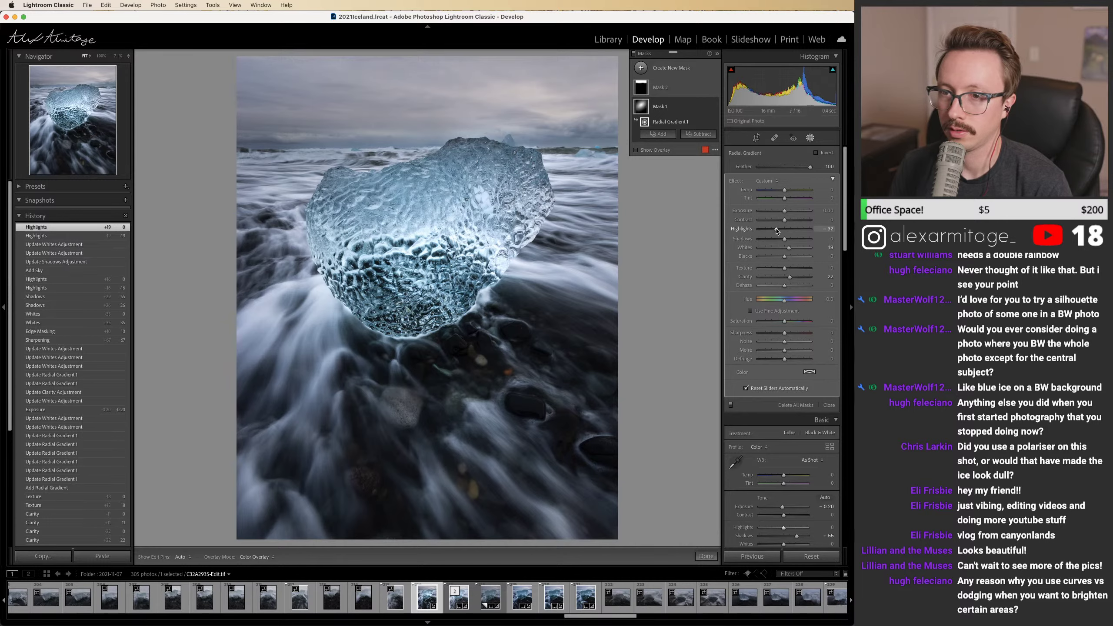
mouse_move(834, 71)
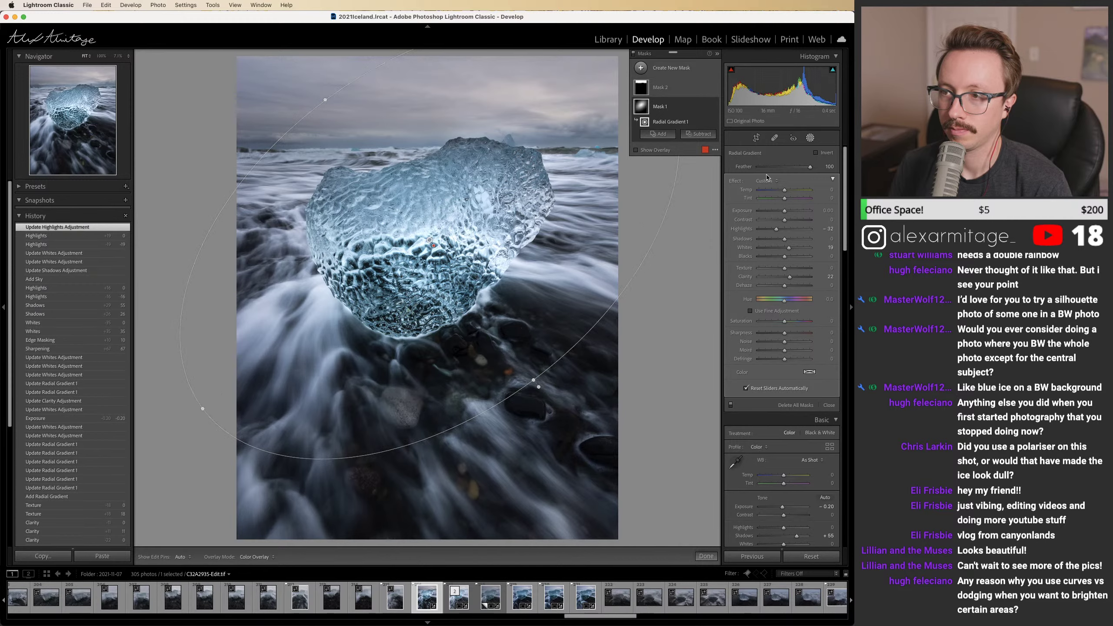
double_click(788, 248)
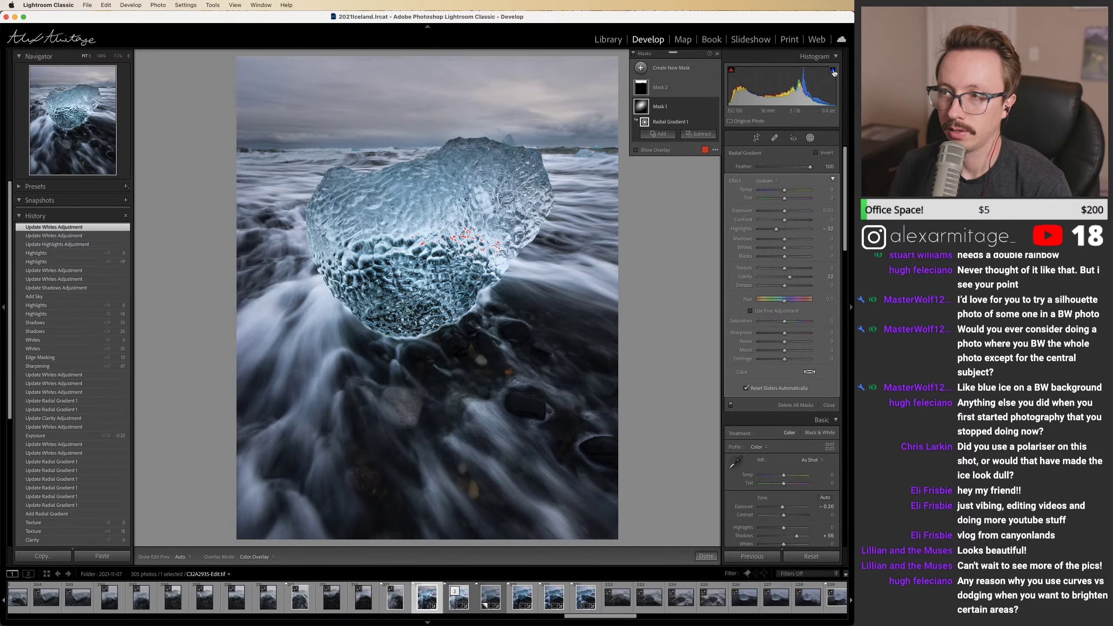
double_click(775, 229)
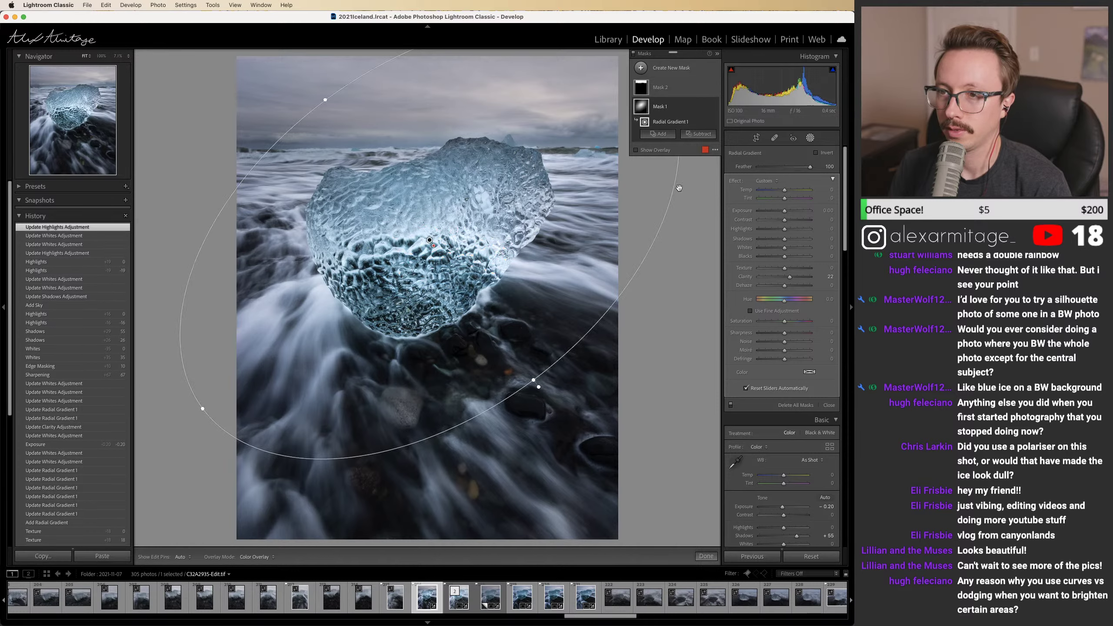
left_click(812, 139)
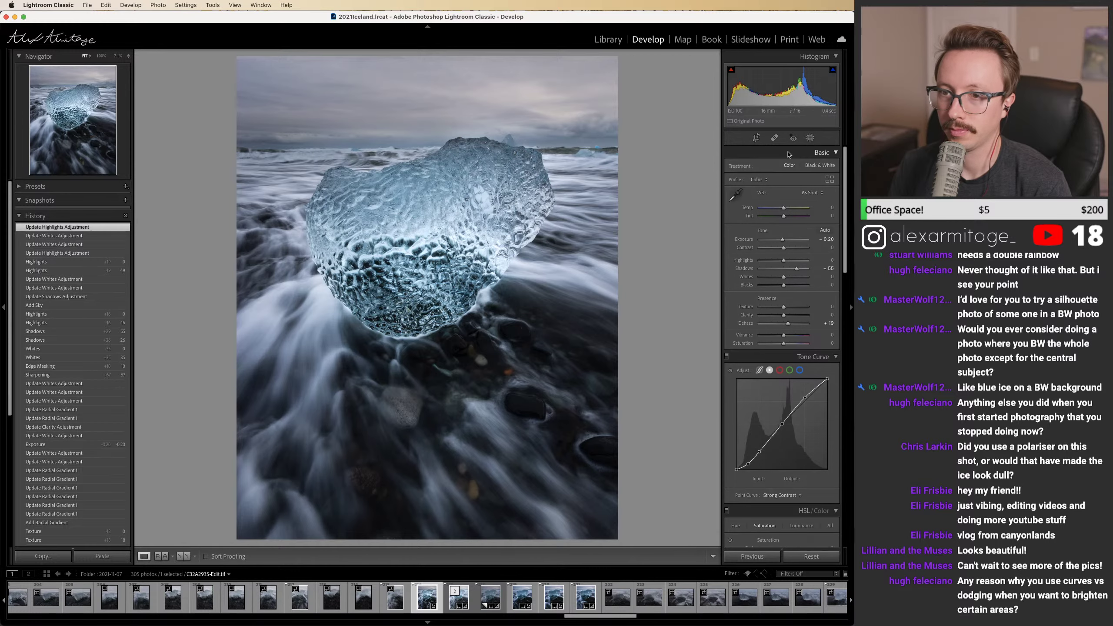
left_click(482, 250)
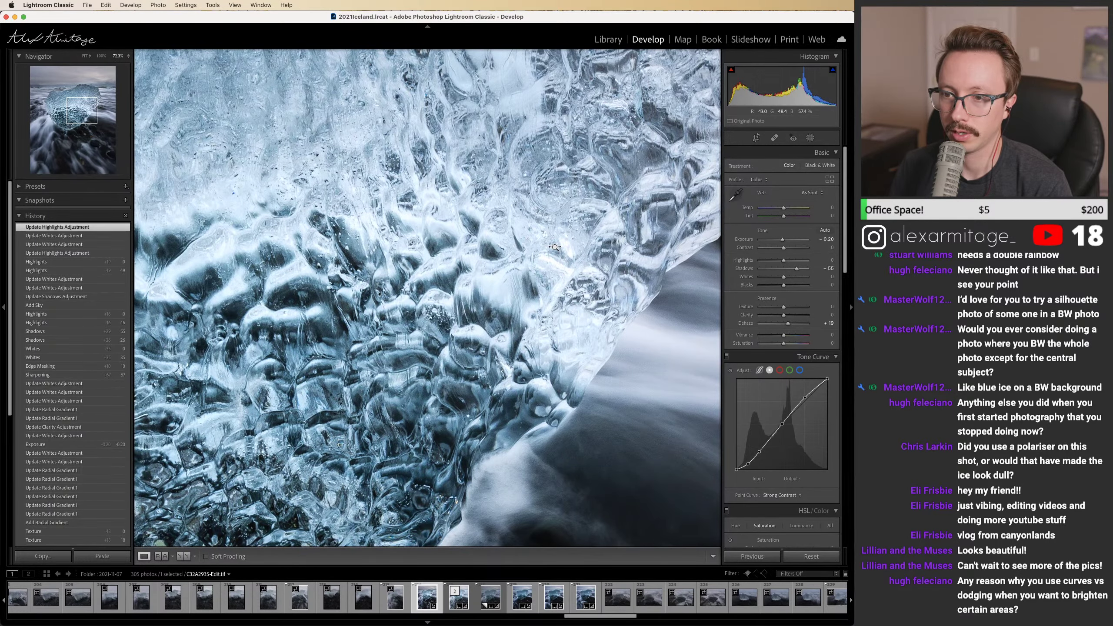
left_click(554, 248)
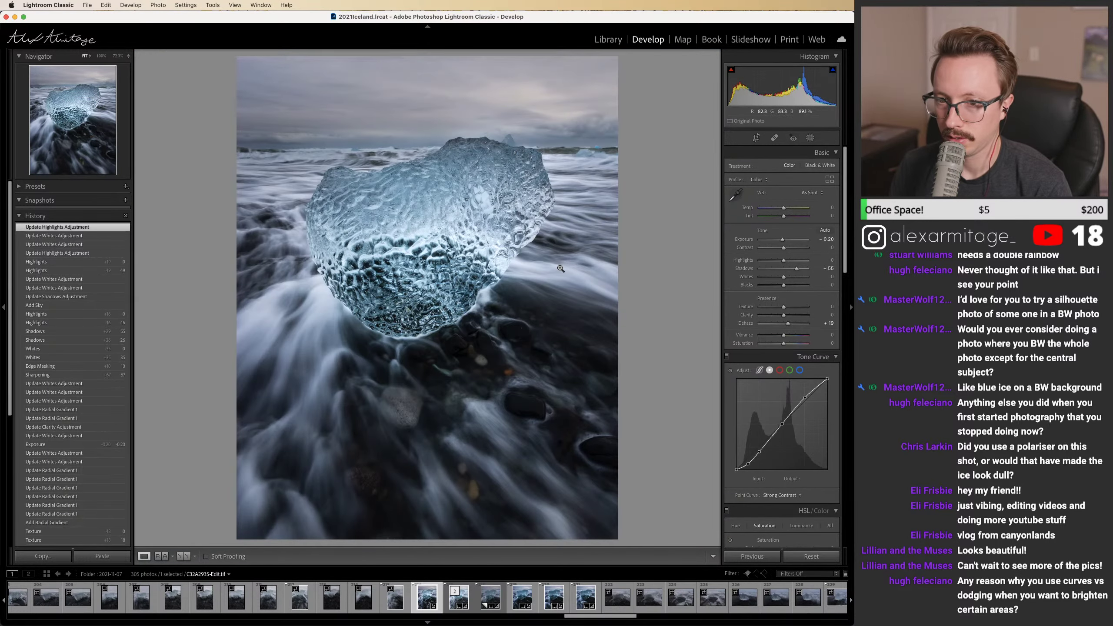
Step: Crop a thin strip of sky off the photo's upper edge, testing a tighter crop of the lower edge and restoring it
key("r")
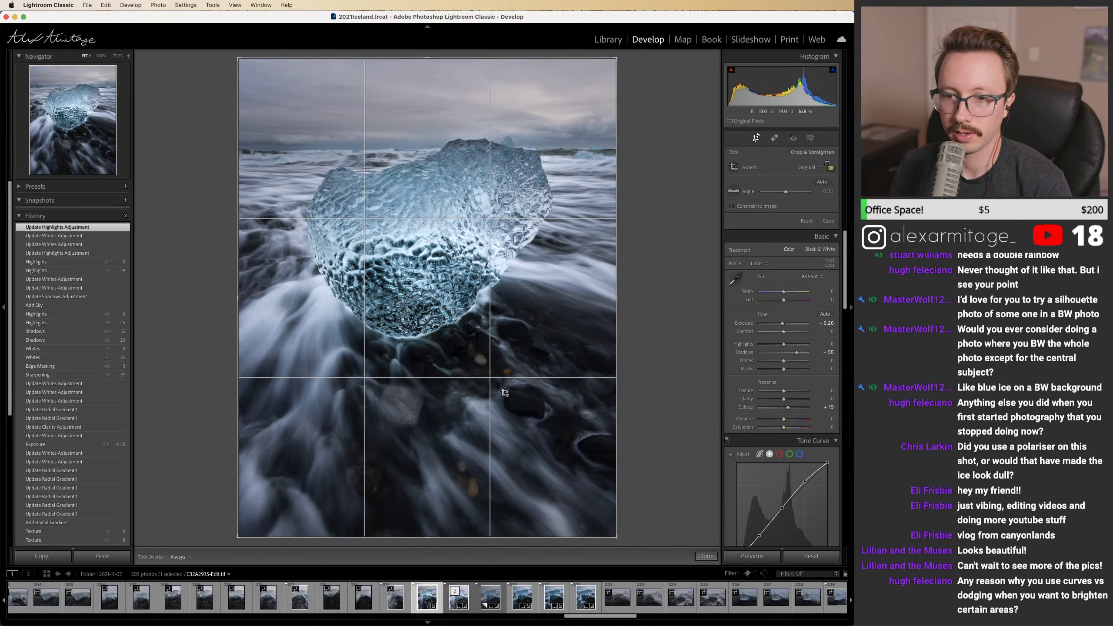
left_click_drag(428, 58, 429, 63)
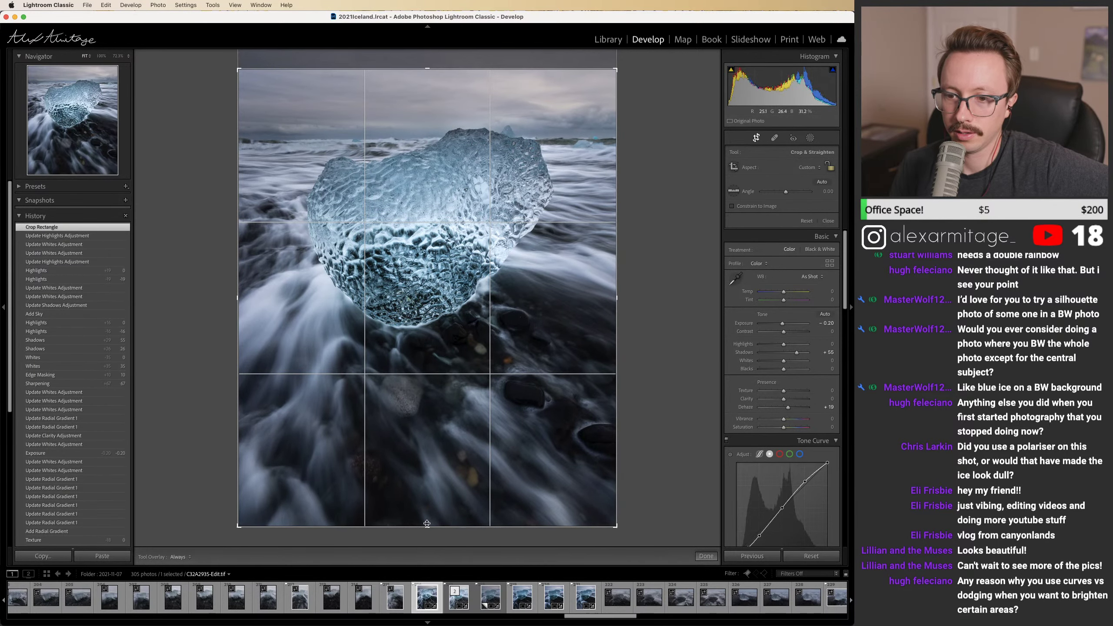
left_click_drag(427, 523, 427, 482)
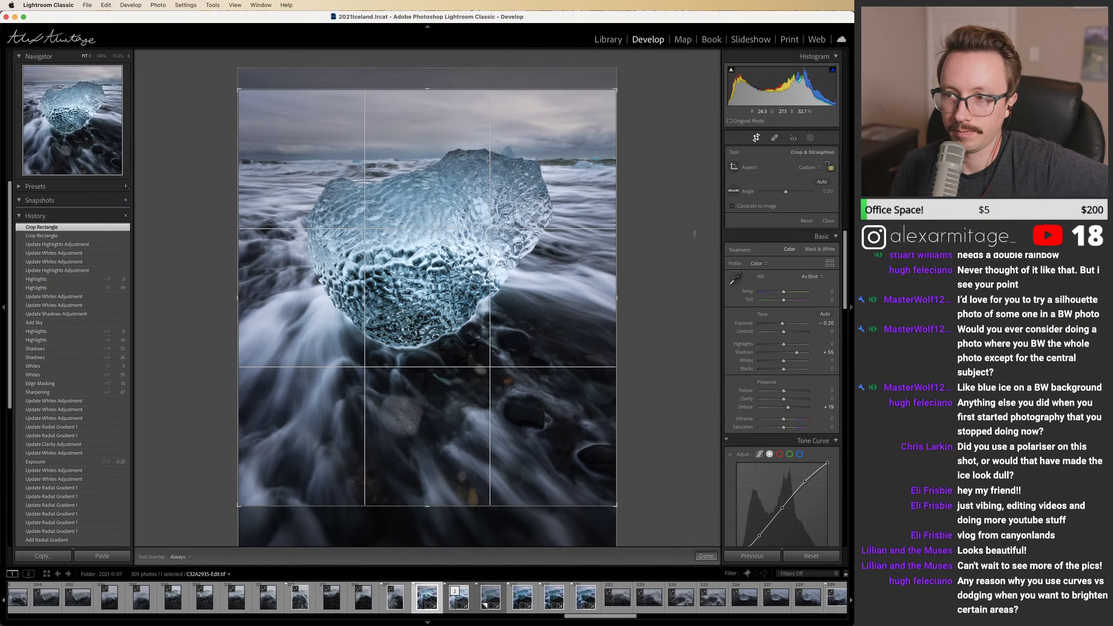
key("r")
key("r")
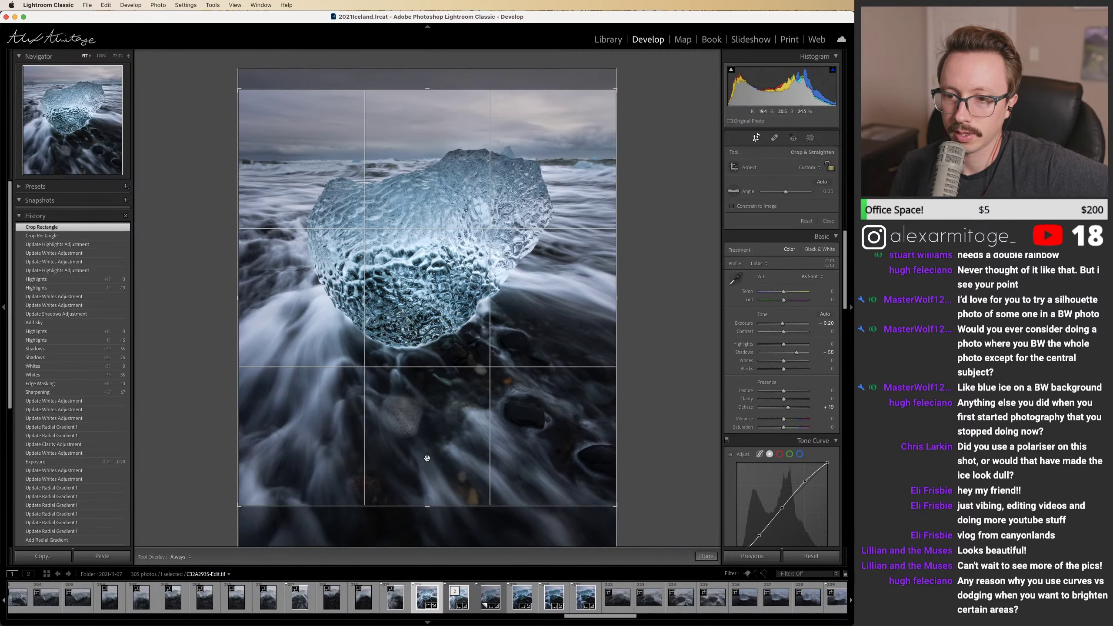
left_click_drag(428, 505, 428, 545)
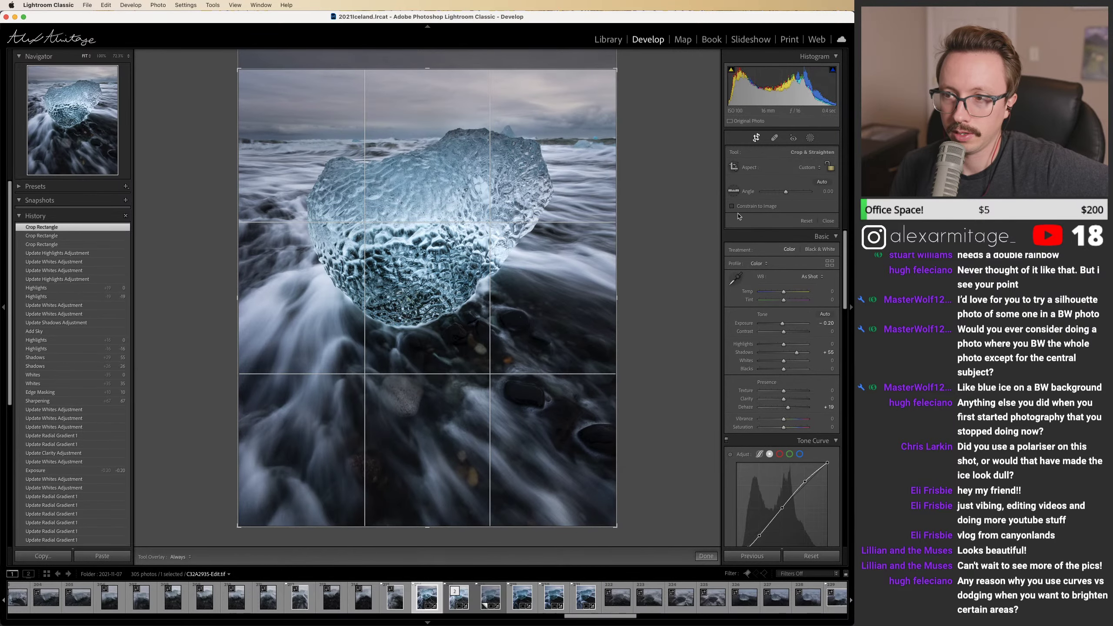
left_click_drag(427, 69, 430, 66)
left_click(756, 138)
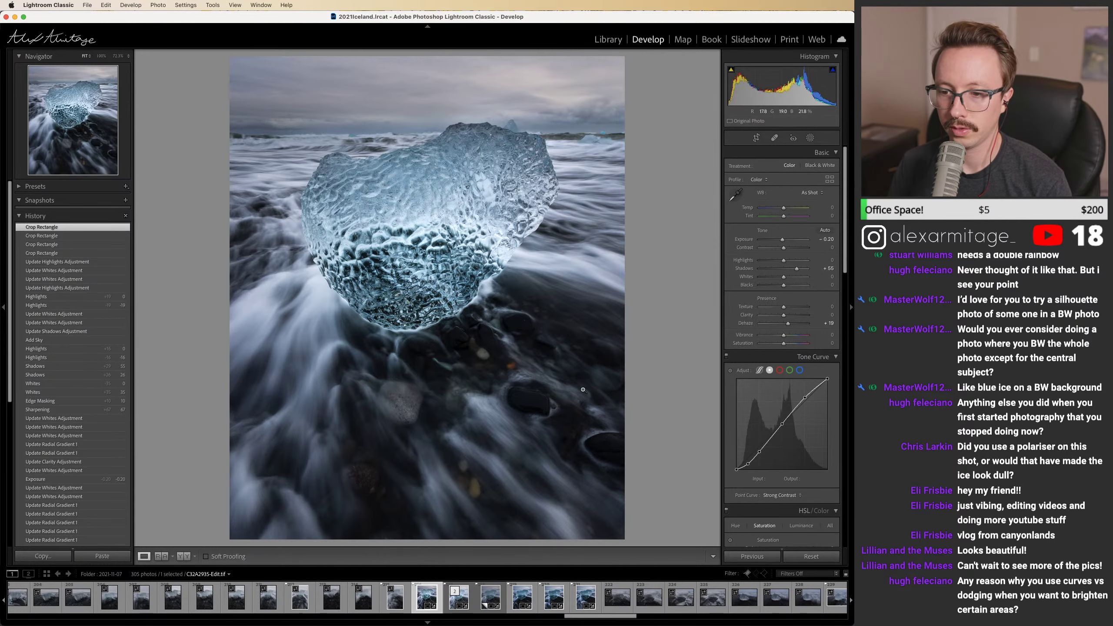
Step: Compare the edited TIFF with the other iceberg exposures in the filmstrip and return to the edited photo
left_click(521, 598)
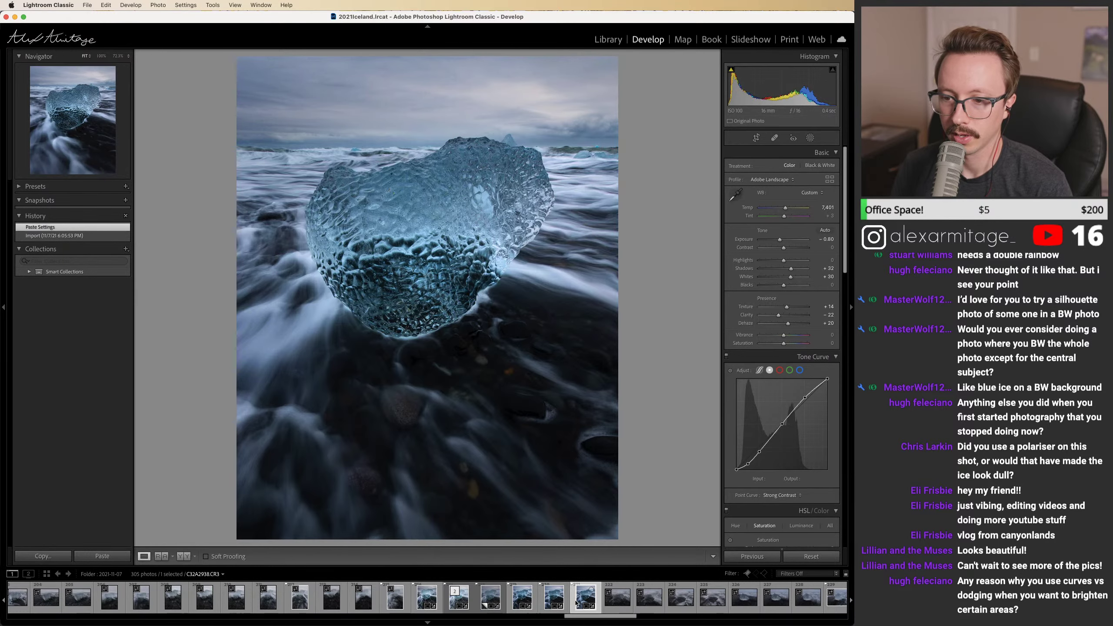
left_click(586, 597)
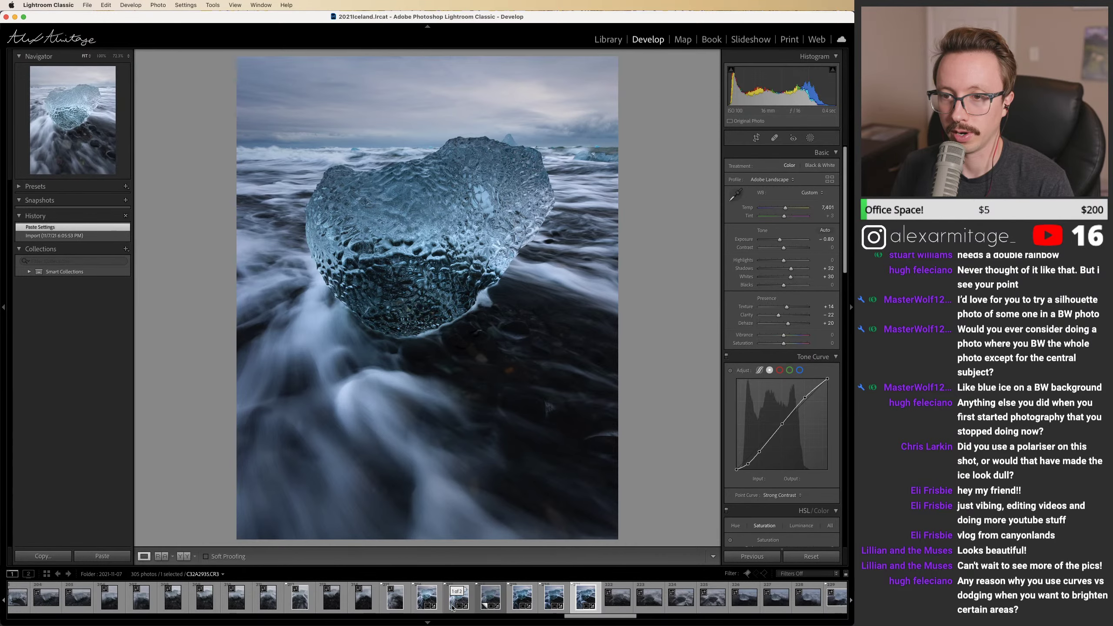
left_click(454, 606)
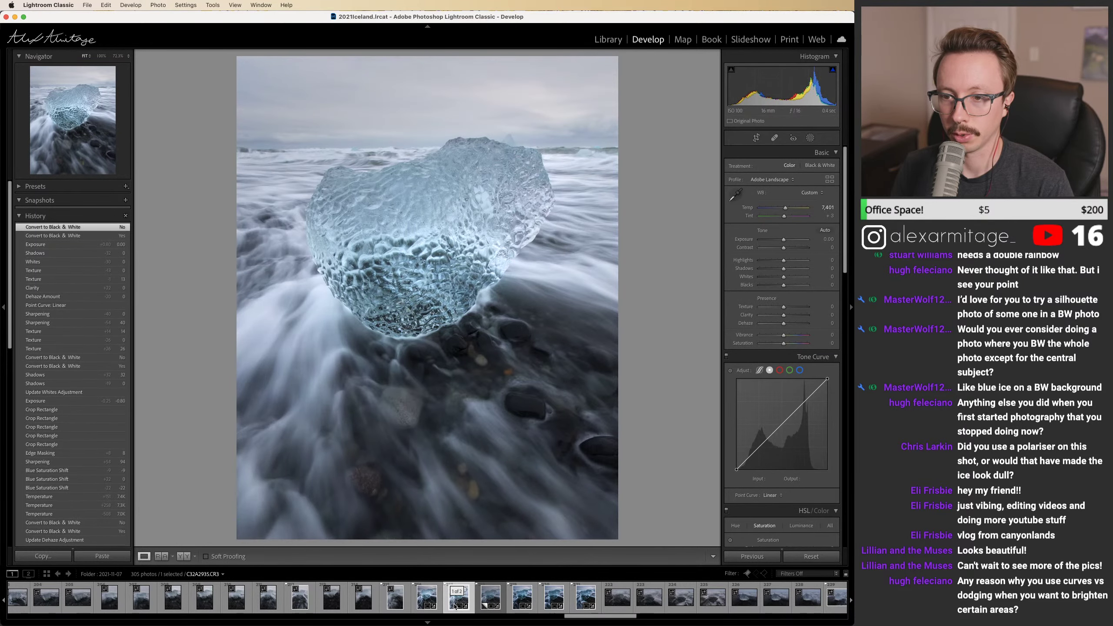
key("Left")
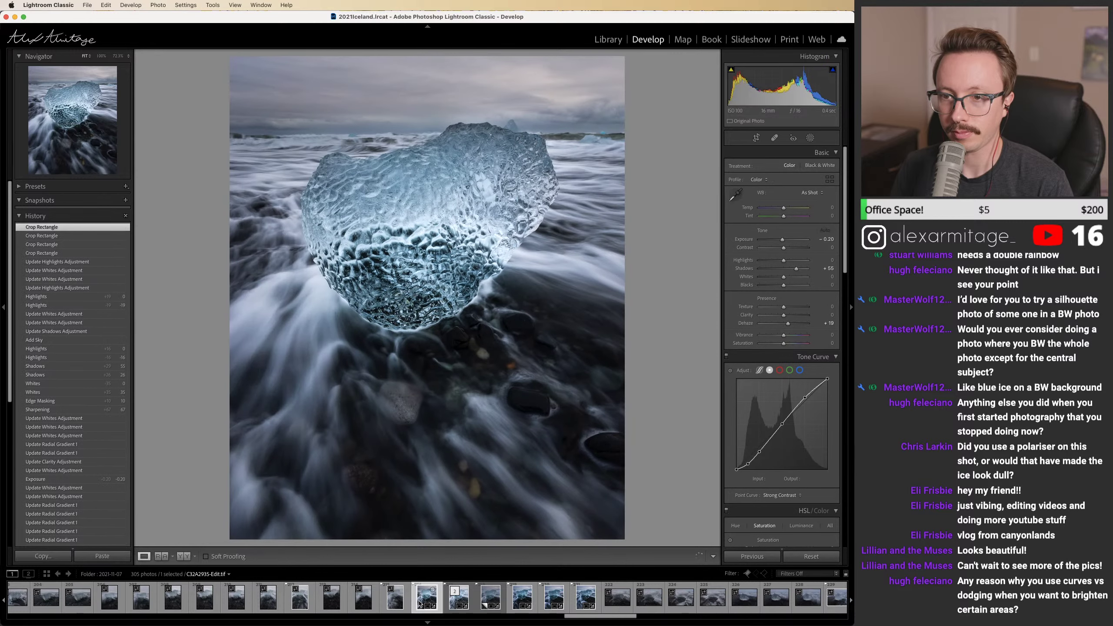
left_click(578, 601)
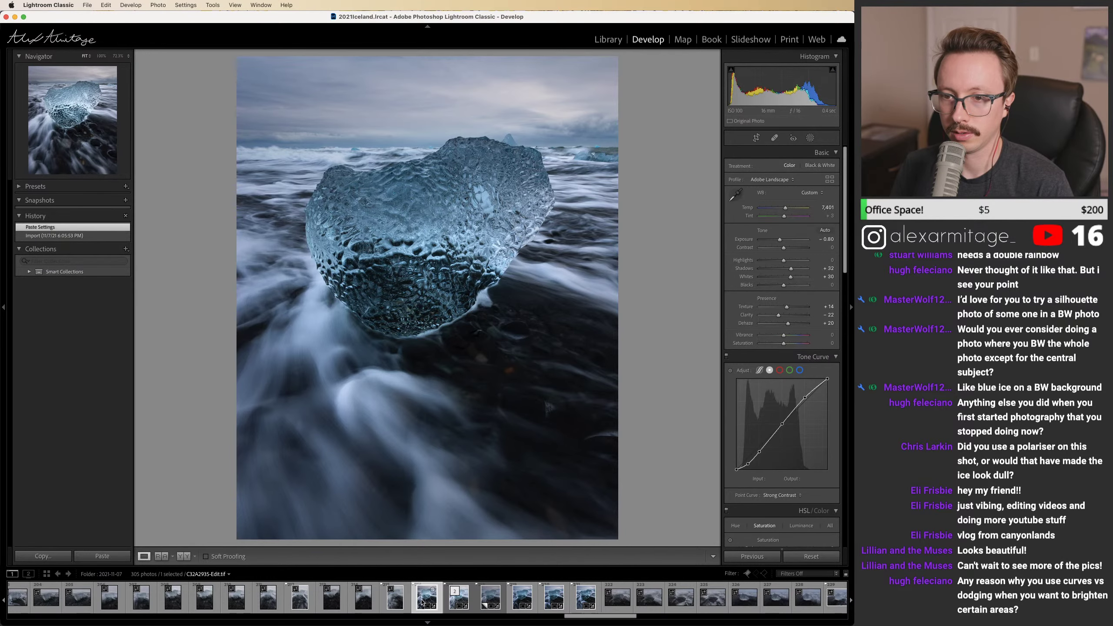
left_click(423, 601)
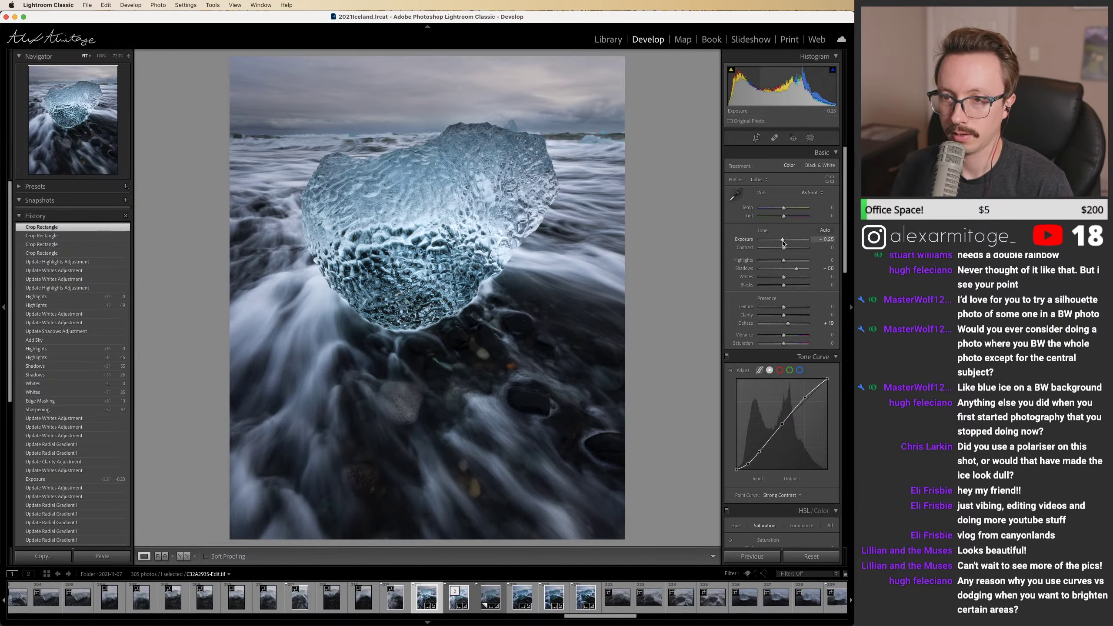
Step: Reset and readjust Clarity in the iceberg's radial gradient mask, and set Clarity to -22 on the whole photo
left_click_drag(783, 244, 784, 243)
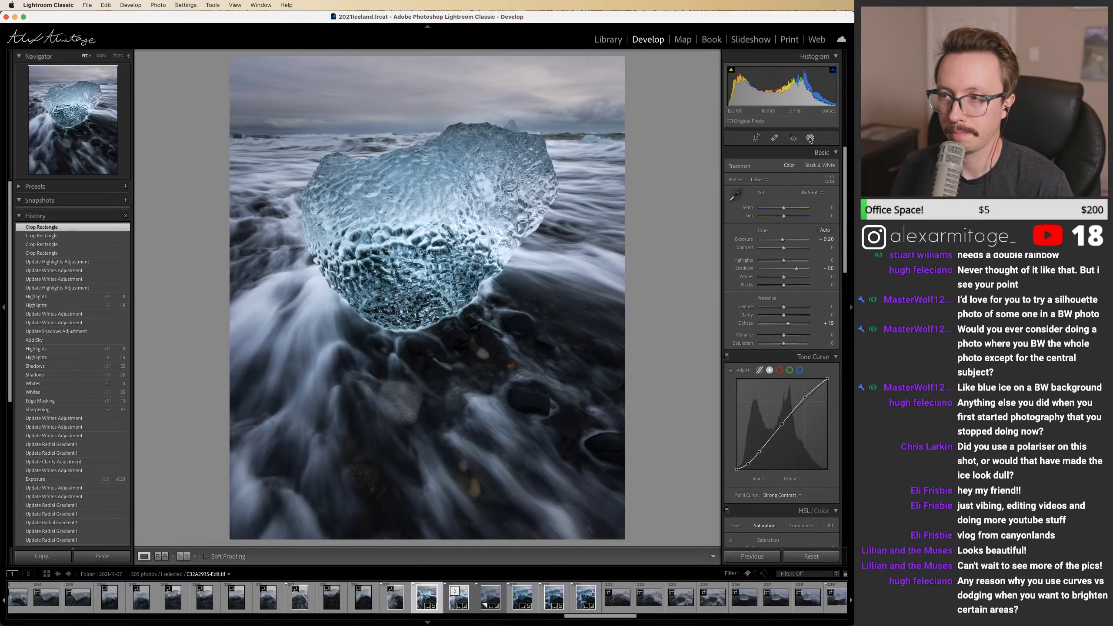
left_click(810, 137)
left_click(558, 73)
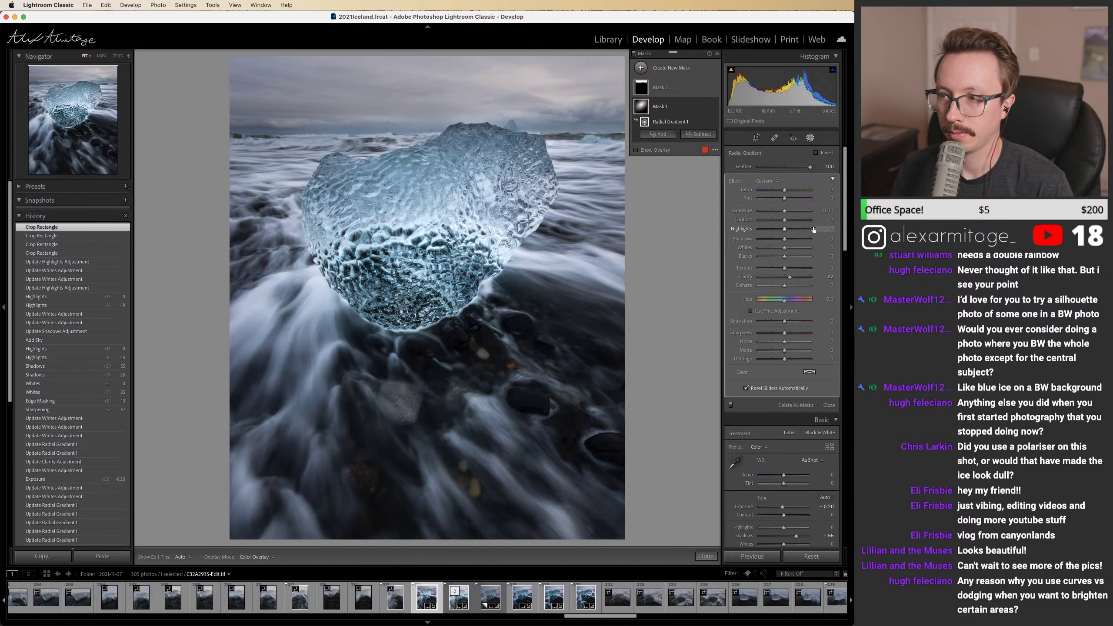
double_click(788, 280)
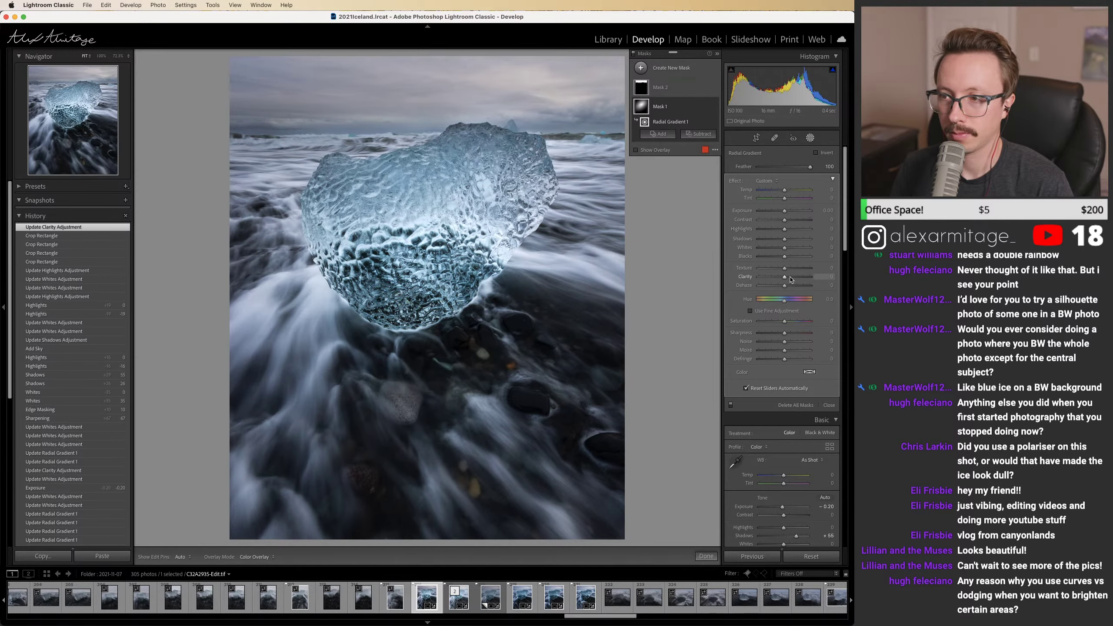
left_click(788, 279)
left_click(811, 138)
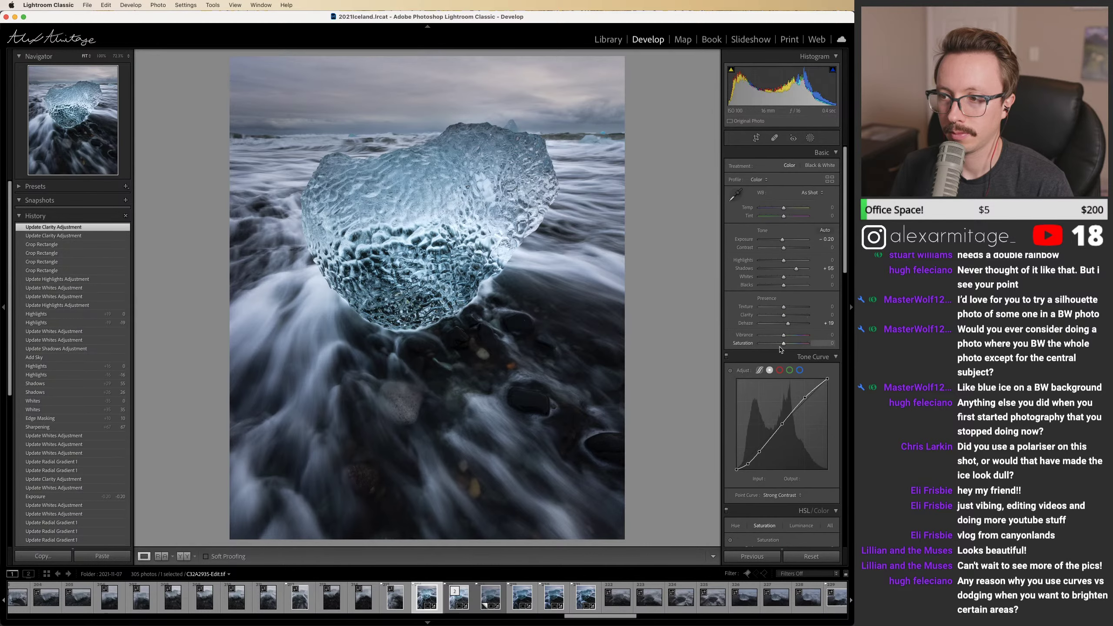
left_click_drag(783, 316, 777, 317)
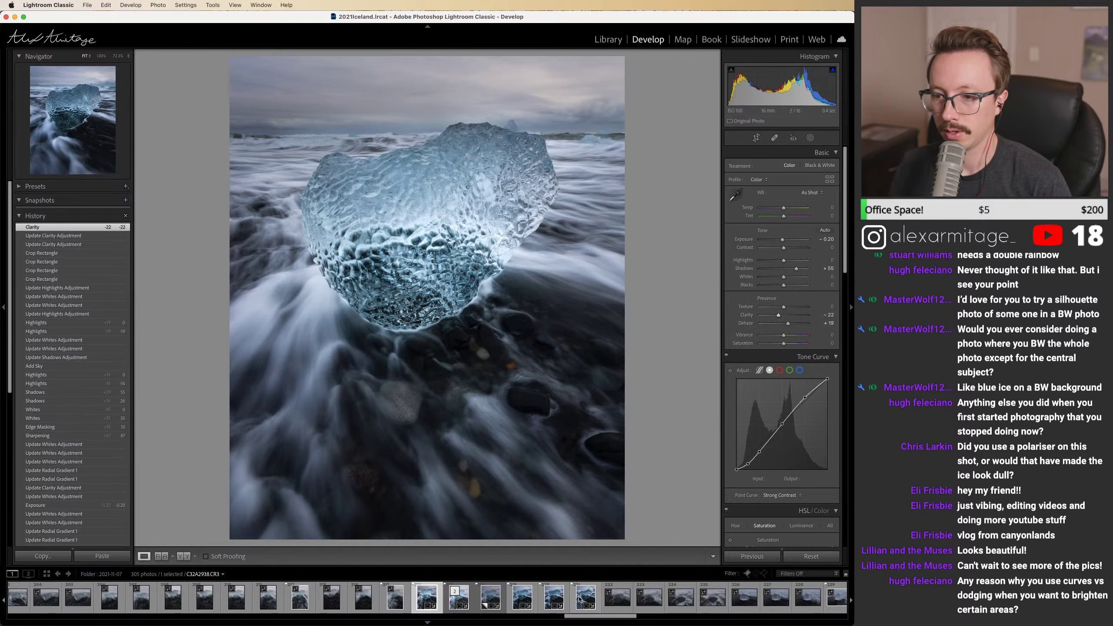
Step: Compare the edited TIFF with the raw iceberg exposures C32A2938, C32A2937 and C32A2936, and return to the edited photo
left_click(580, 598)
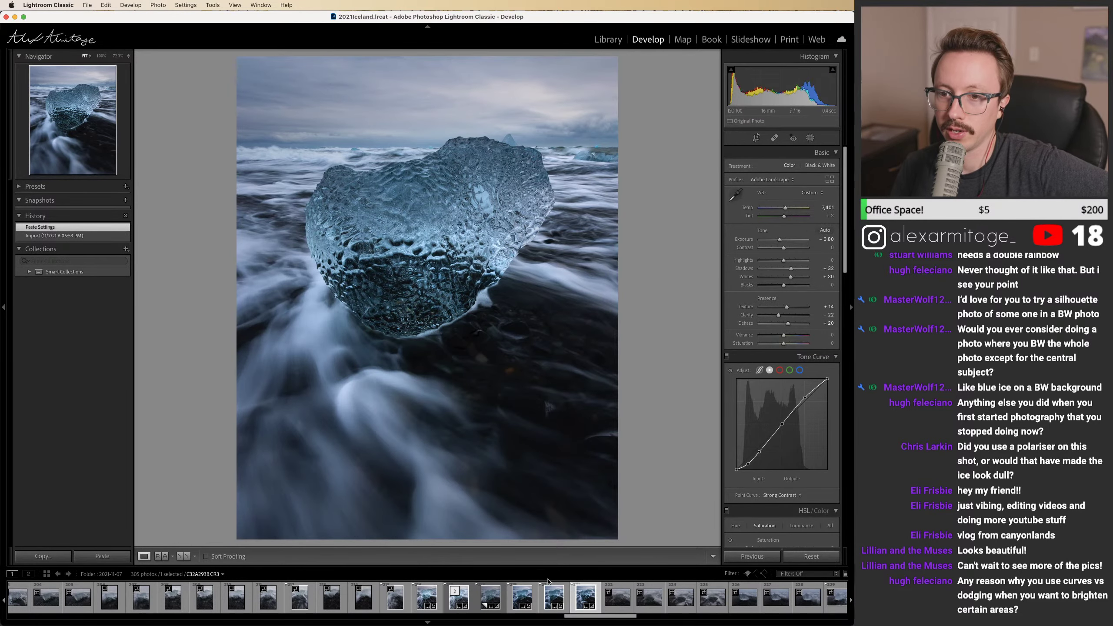
left_click(425, 599)
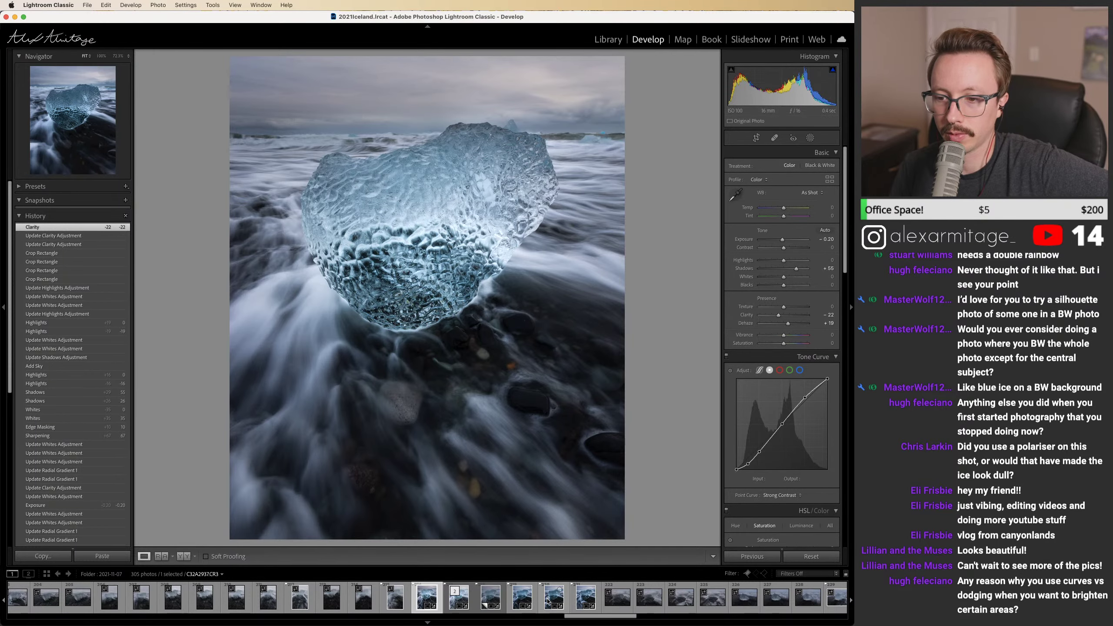
left_click(553, 597)
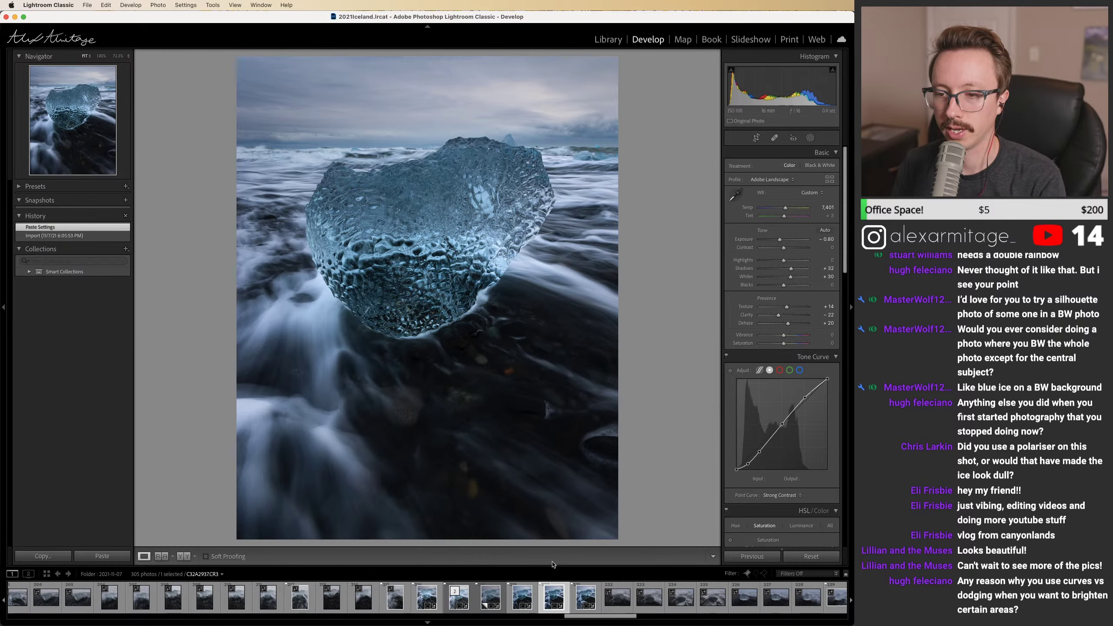
left_click(516, 599)
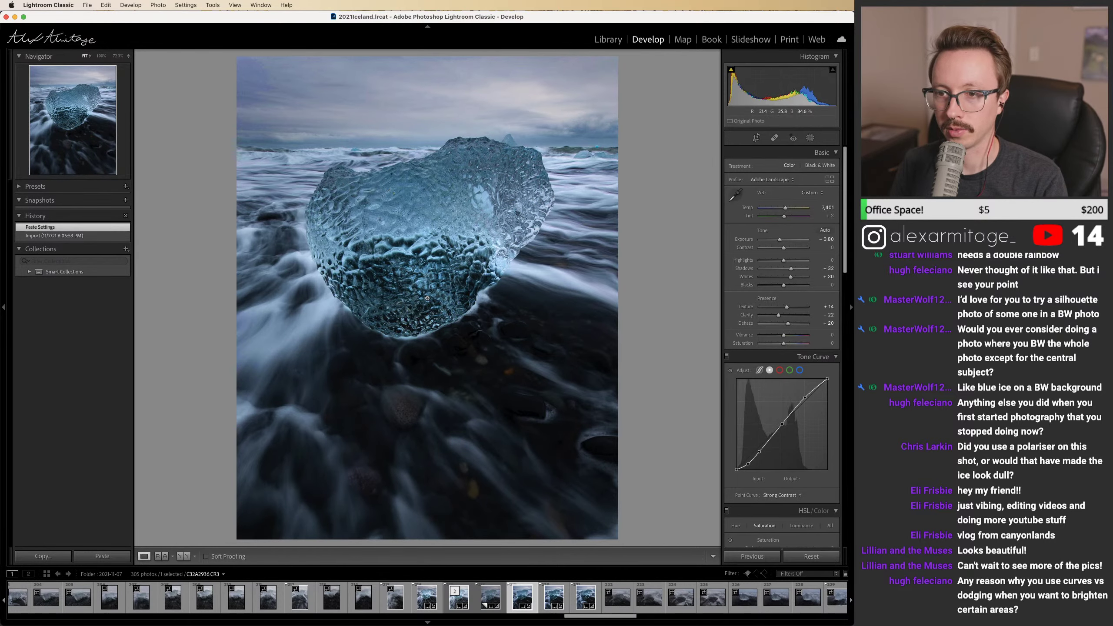
left_click(424, 602)
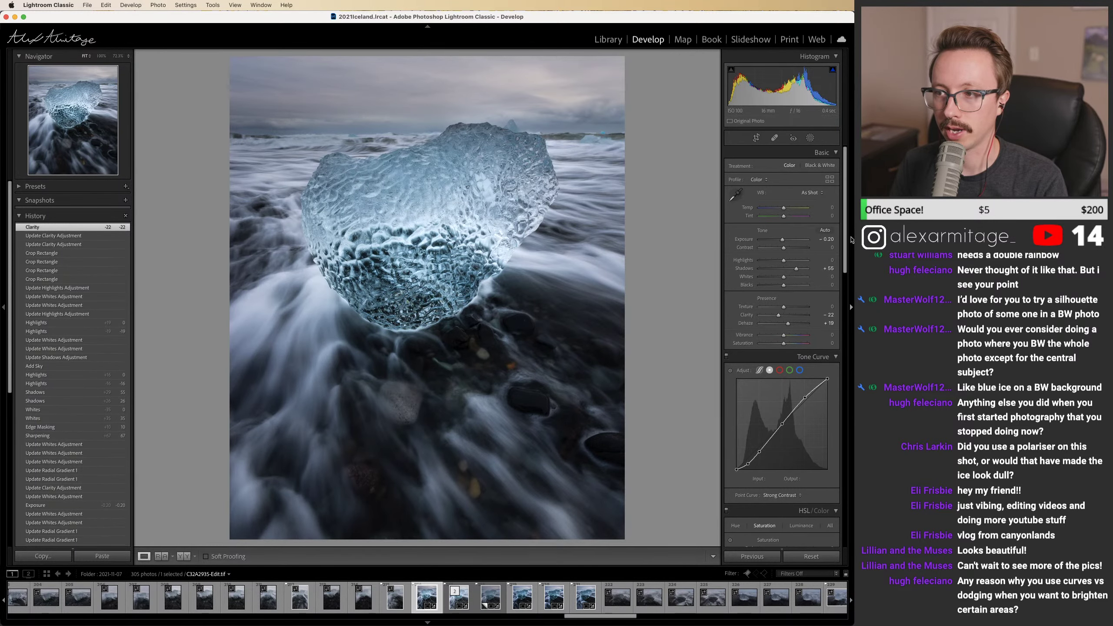
Step: Try a Blue Primary Saturation of +100 in the Calibration settings, and reset it to 0
scroll(809, 537, "down", 15)
left_click_drag(797, 542, 814, 543)
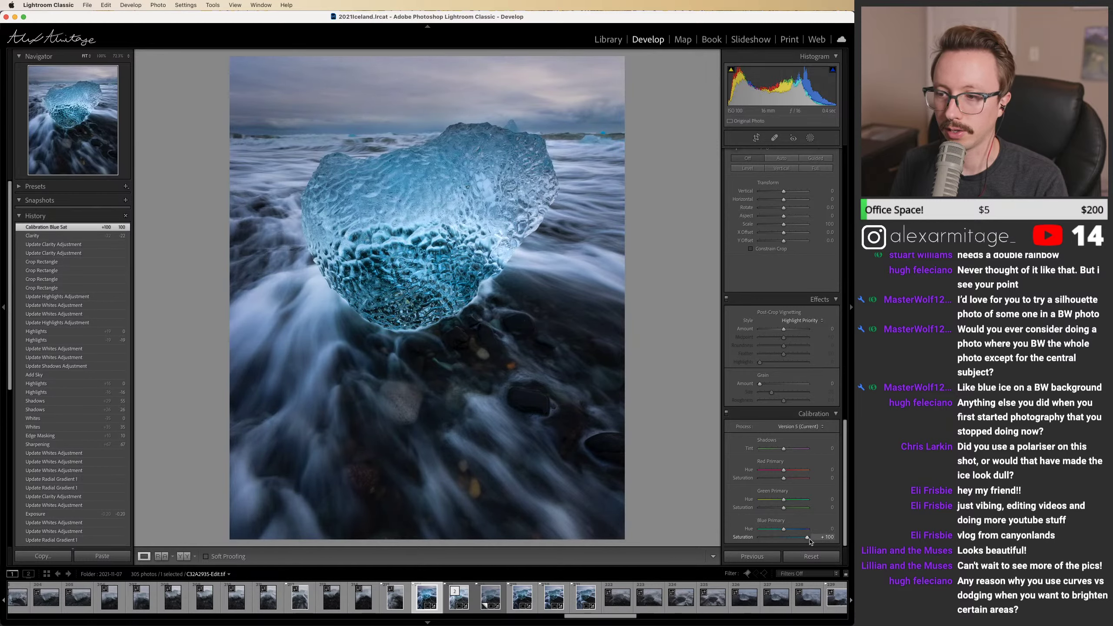
left_click_drag(809, 540, 806, 540)
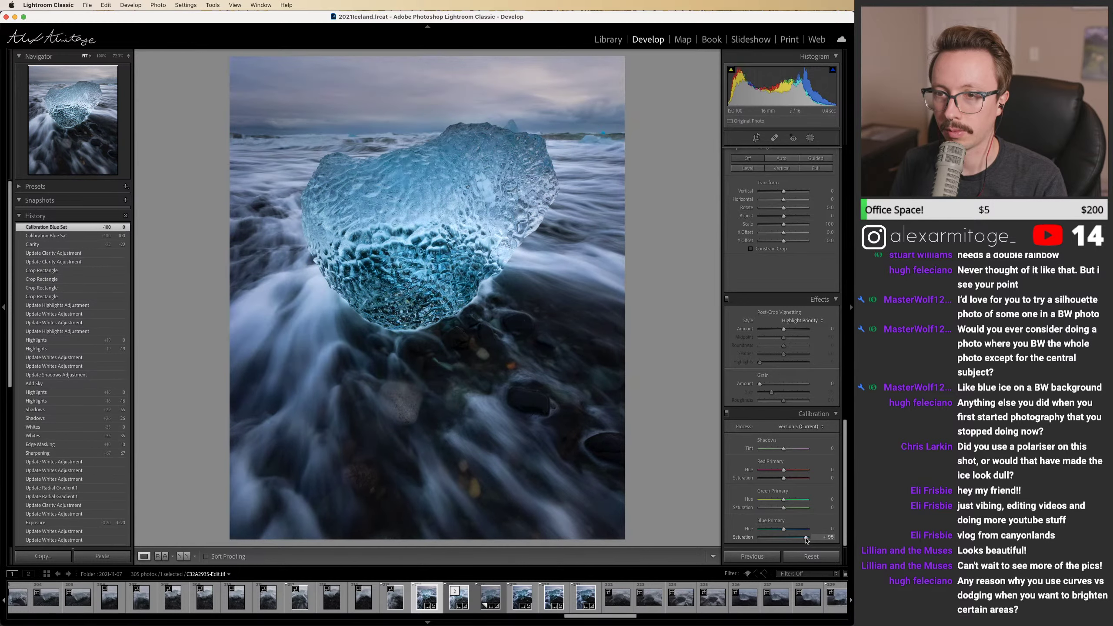
double_click(805, 541)
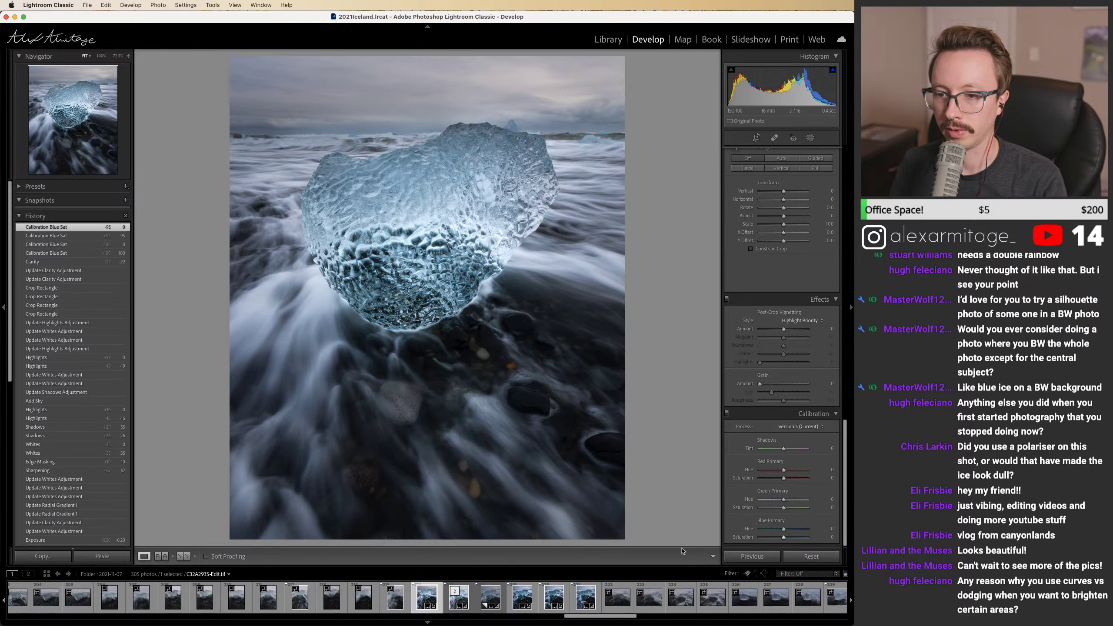
Step: Compare the edited TIFF with its brighter stacked version and the raw exposures C32A2938 and C32A2936, and return to it
left_click(472, 597)
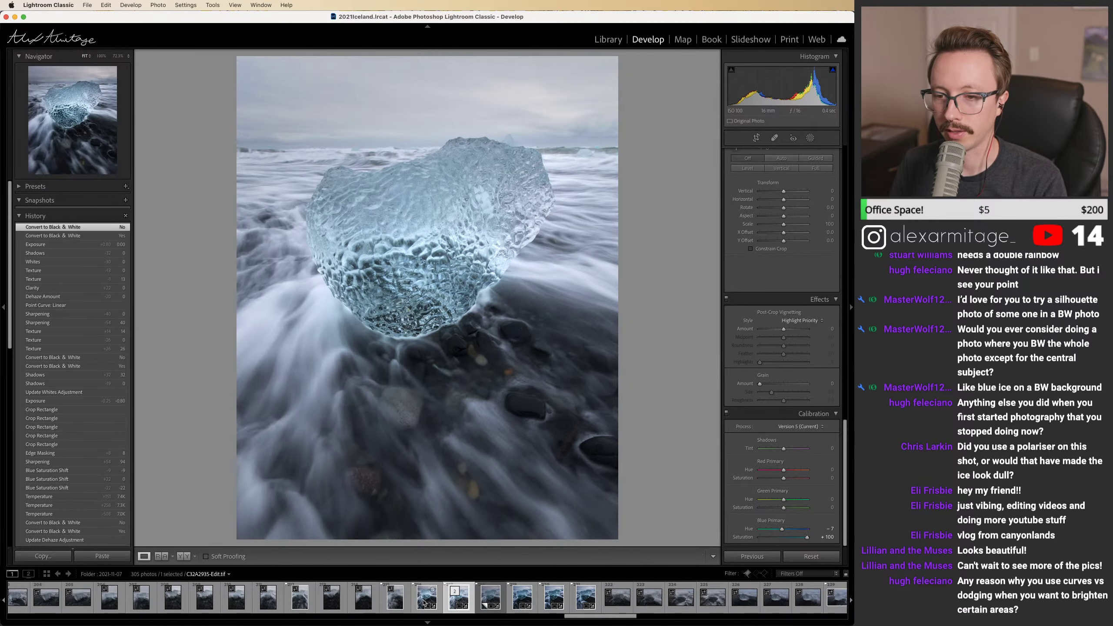
left_click(422, 602)
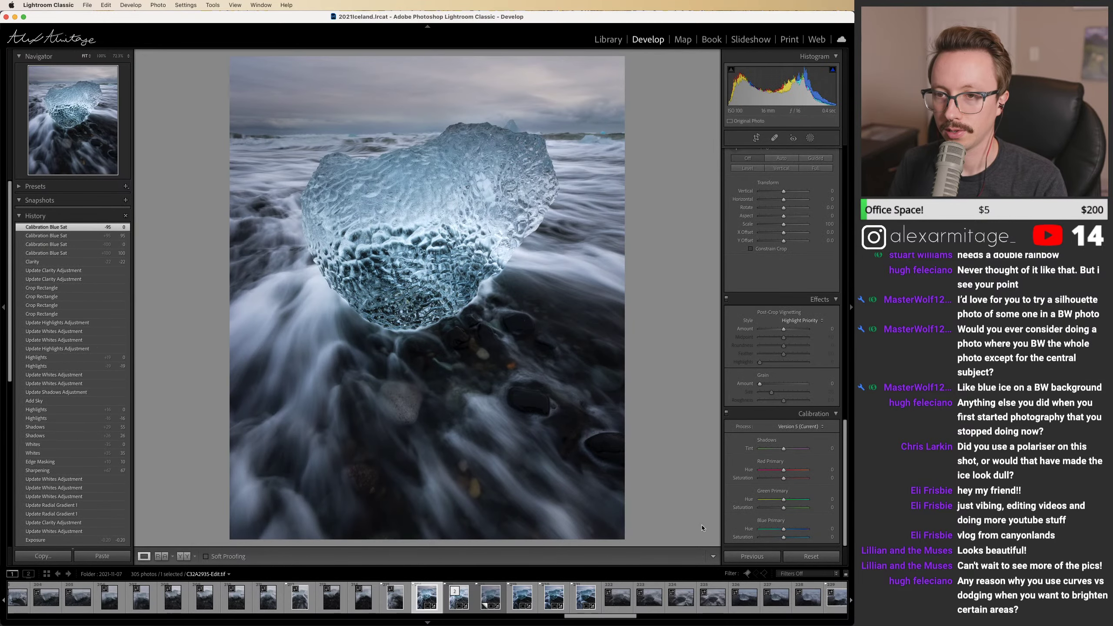
left_click_drag(842, 454, 852, 303)
left_click(582, 609)
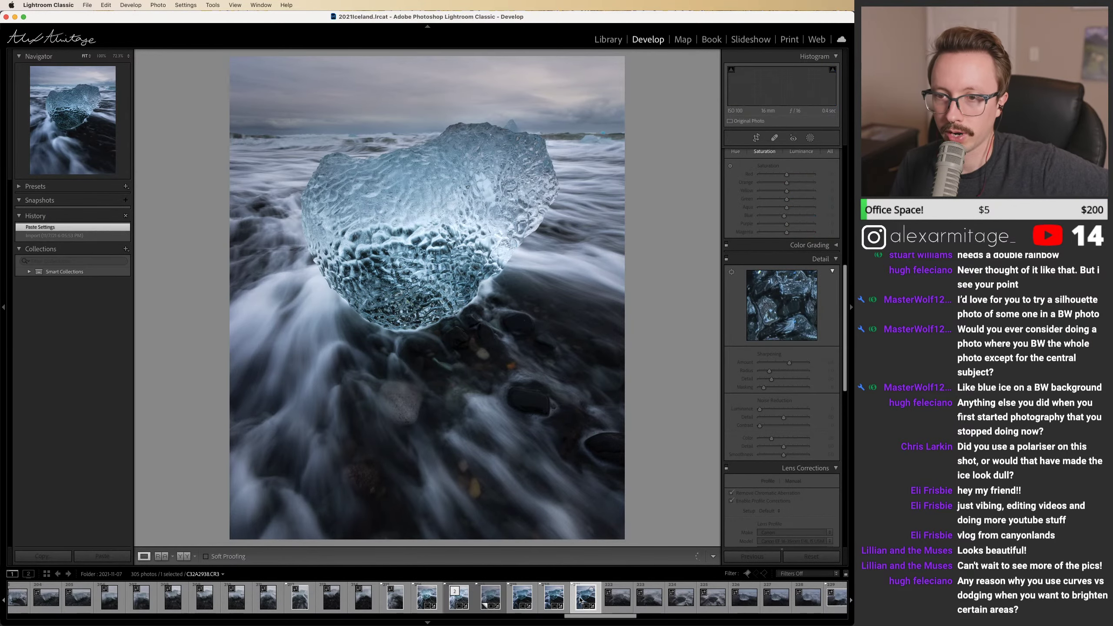
left_click(519, 603)
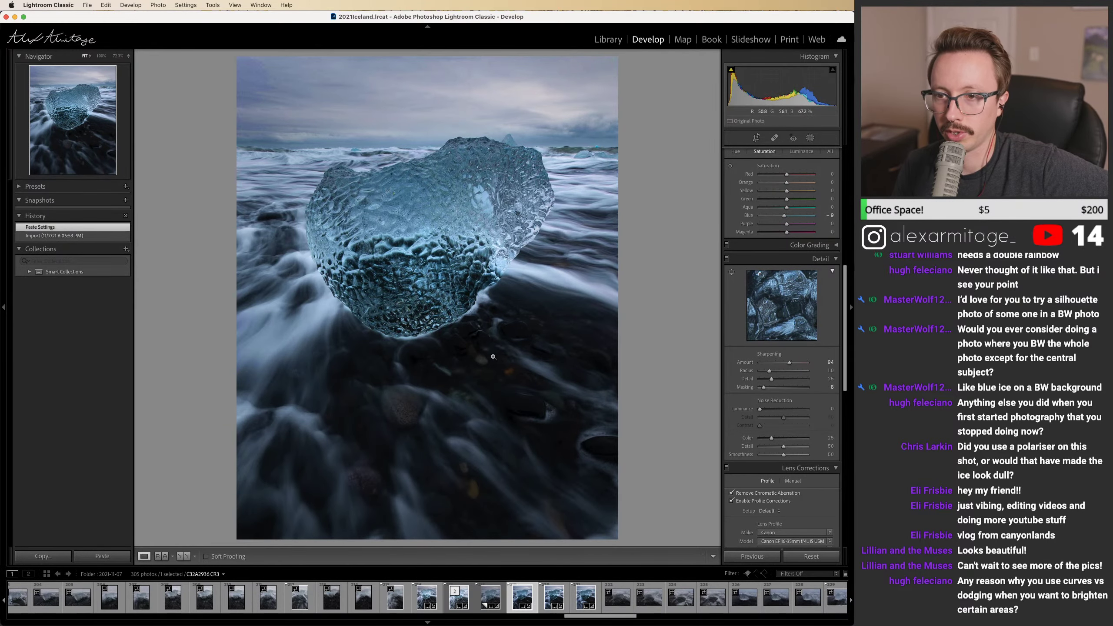
left_click(427, 598)
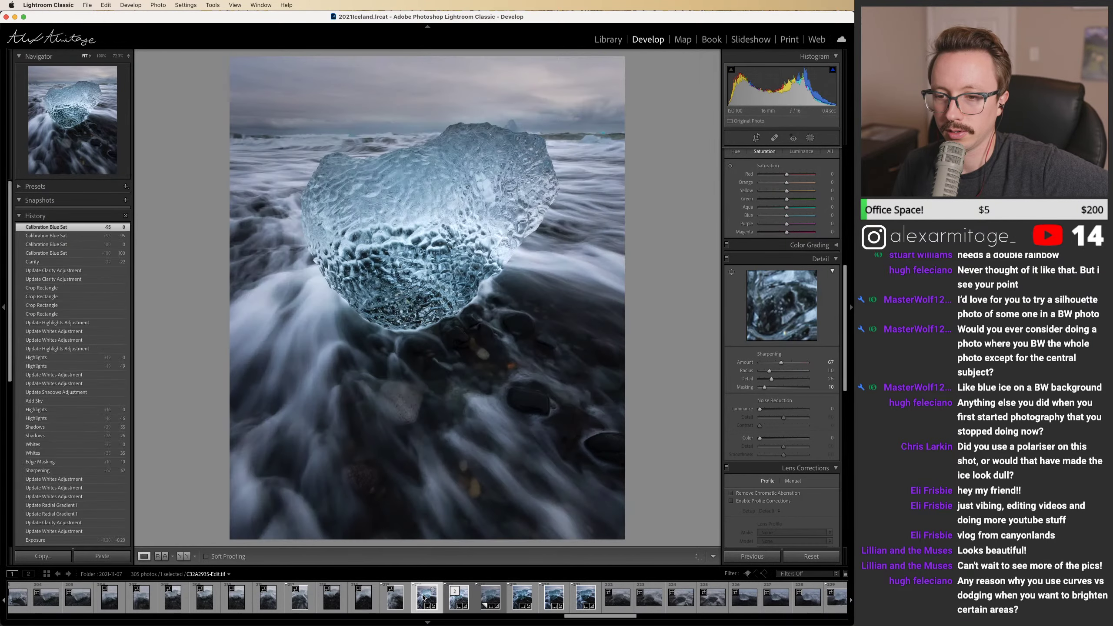
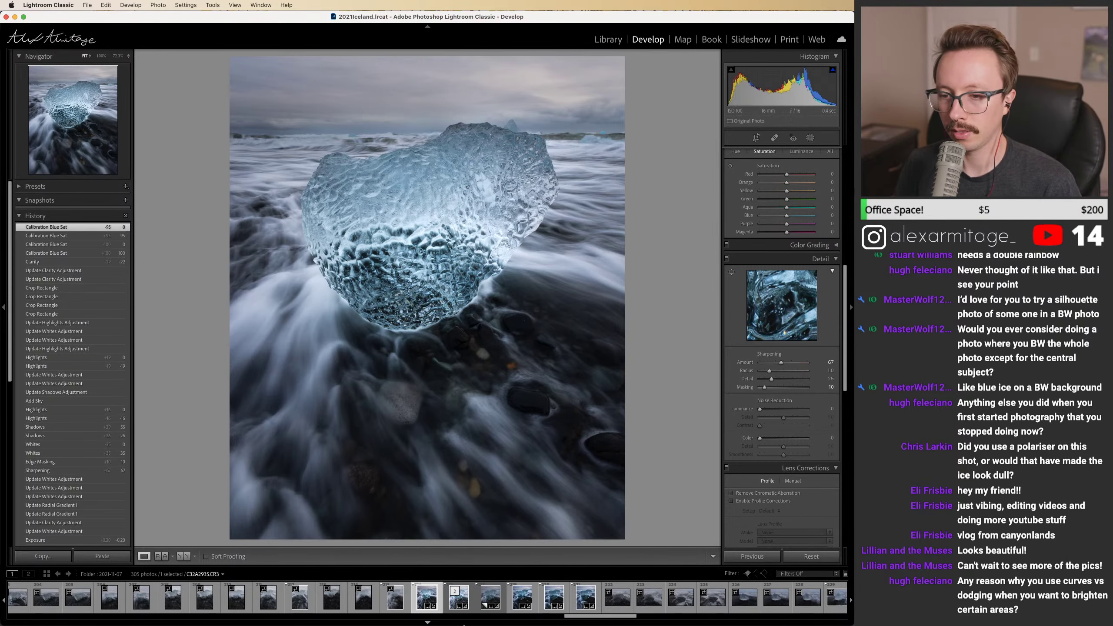
Step: Switch to Photoshop and nudge the midtone point of the Curves 1 adjustment, closing its properties
left_click(428, 609)
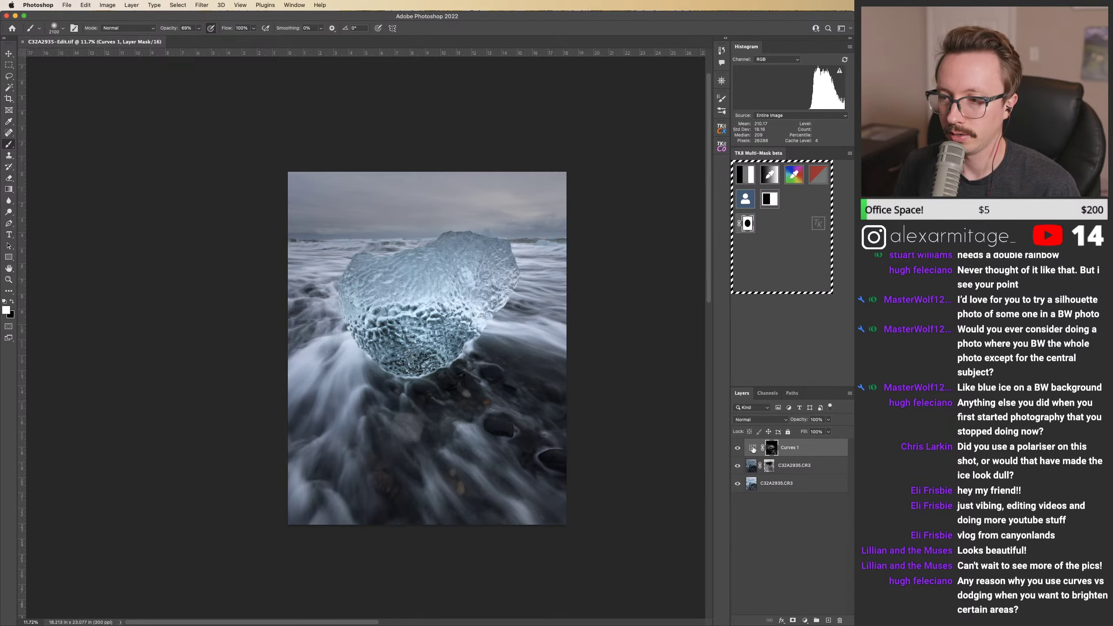
double_click(752, 448)
mouse_move(647, 265)
left_mouse_down()
mouse_move(634, 240)
mouse_move(653, 256)
left_mouse_up()
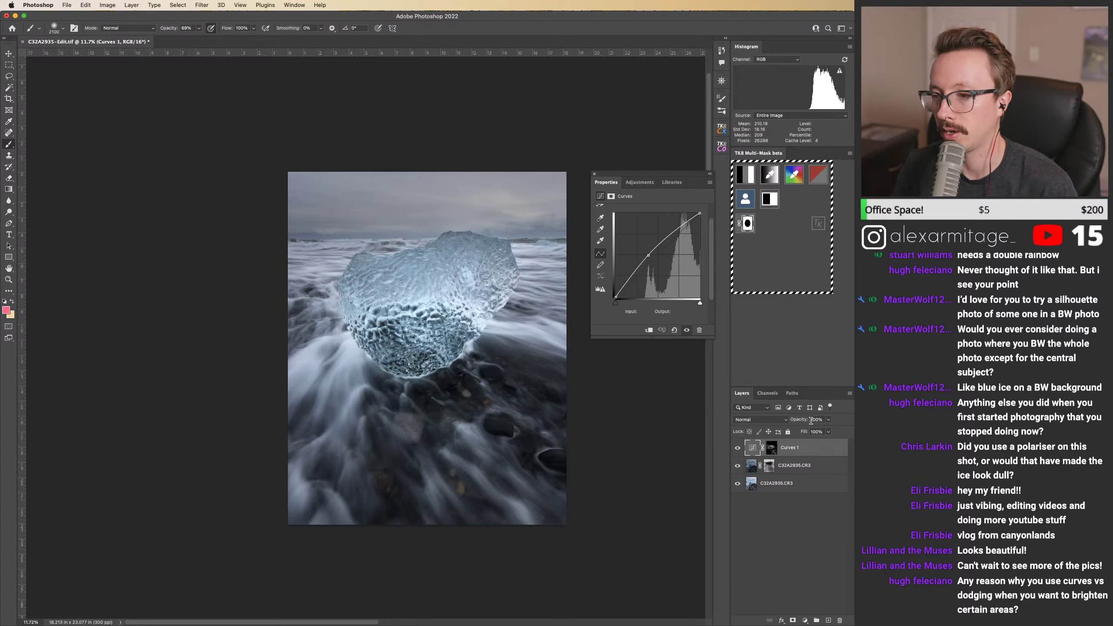
left_click(594, 174)
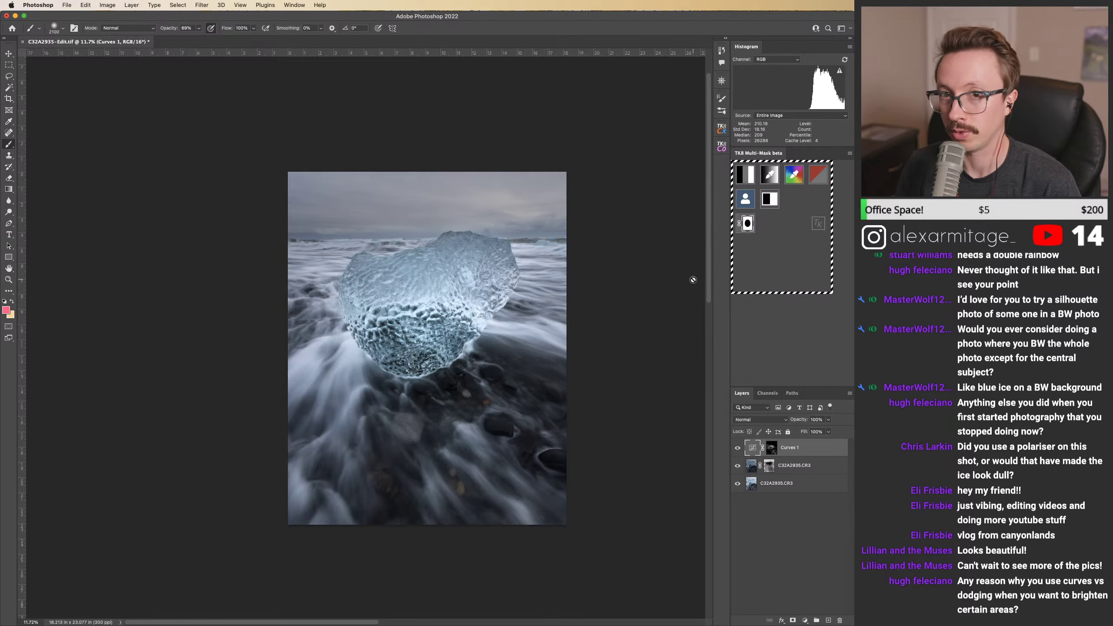
left_click(199, 5)
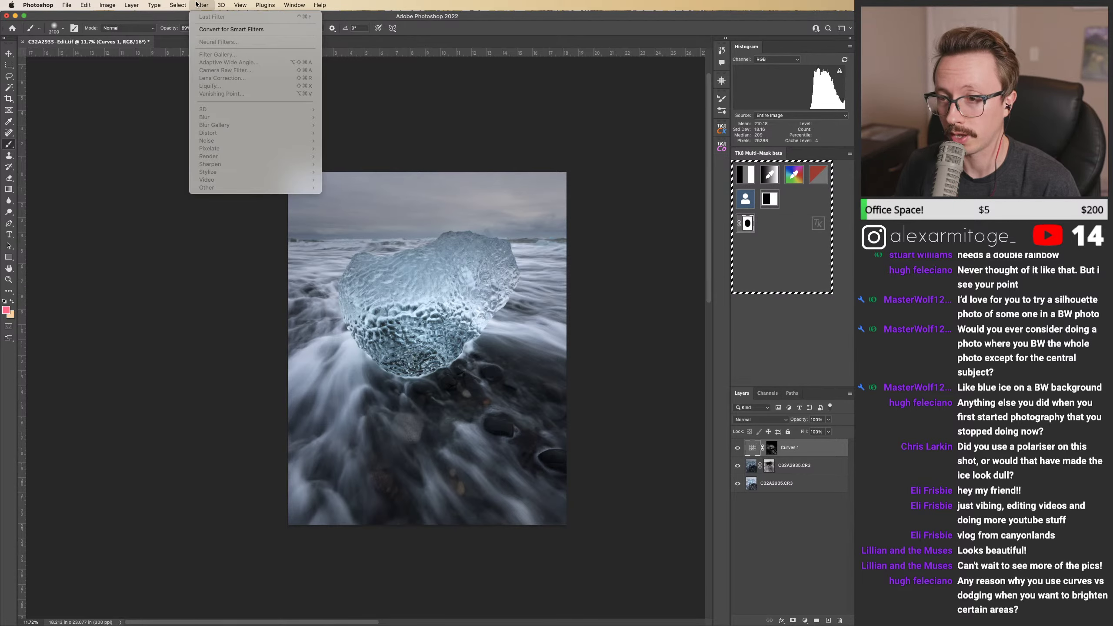
left_click(198, 4)
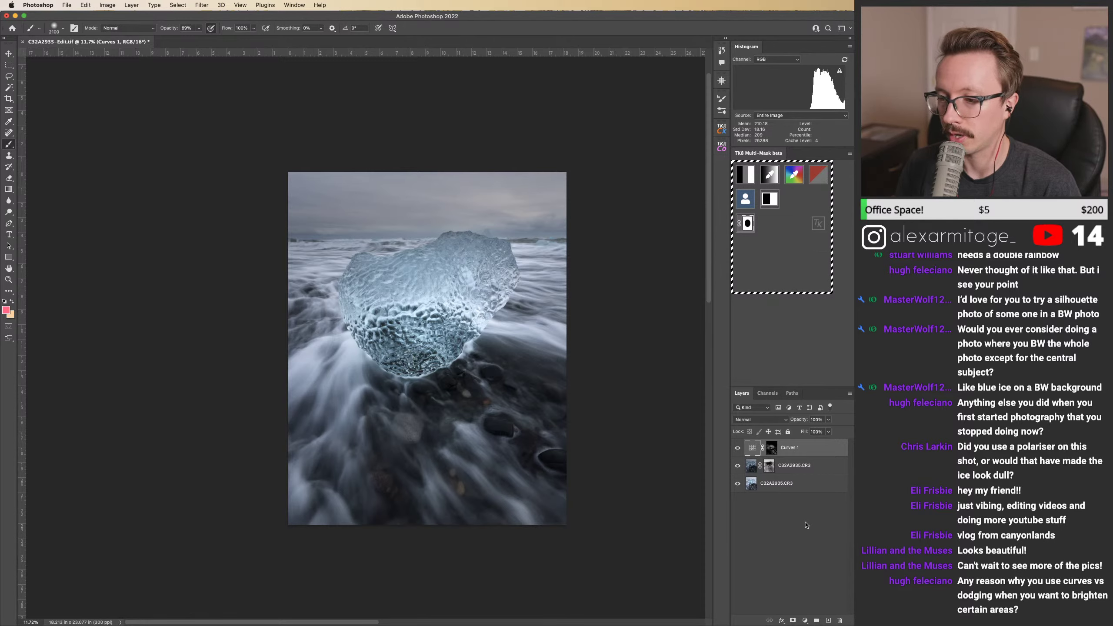
Step: Try brightening Curves 1 with a point at input 172, output 208, and toggle the layer's visibility to judge it
double_click(752, 453)
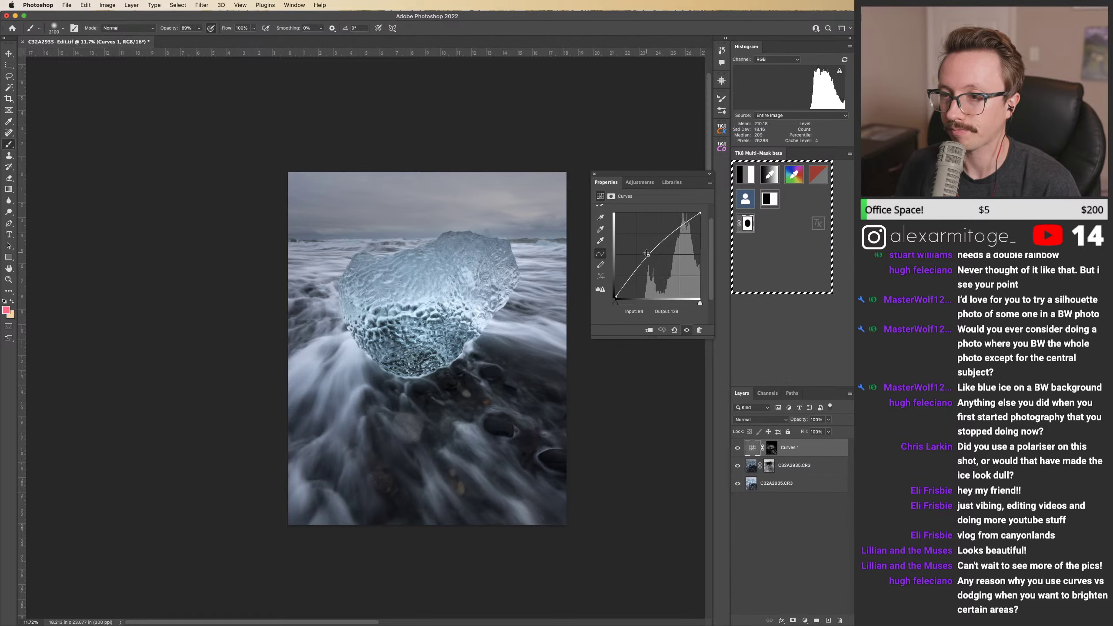
left_click_drag(647, 255, 657, 245)
left_click_drag(672, 229, 671, 229)
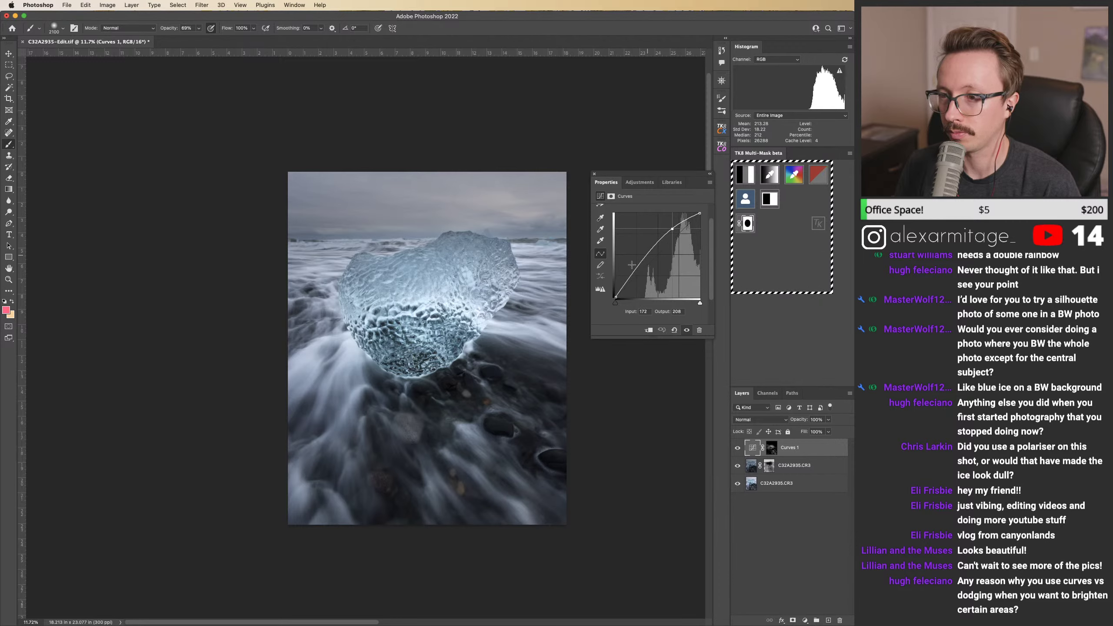
left_click_drag(644, 262, 643, 267)
left_click(739, 447)
left_click(738, 448)
left_click(739, 449)
Step: Set the Curves 1 point to input 118, output 143, and show the layer again with its mask selected
left_click_drag(644, 266, 551, 380)
left_click(653, 249)
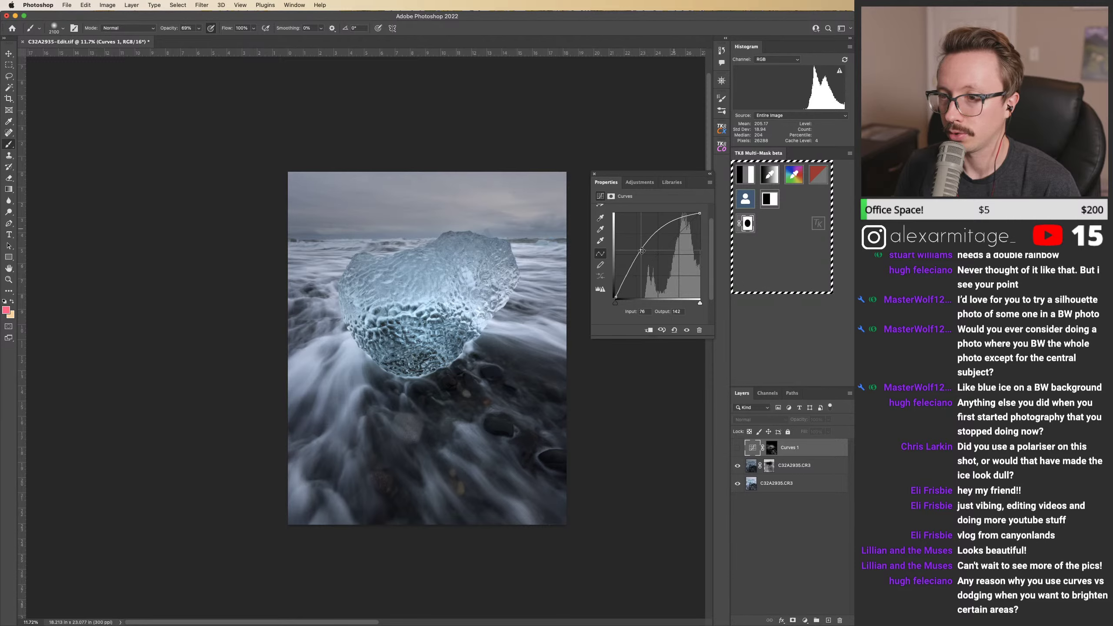
left_click_drag(653, 249, 655, 250)
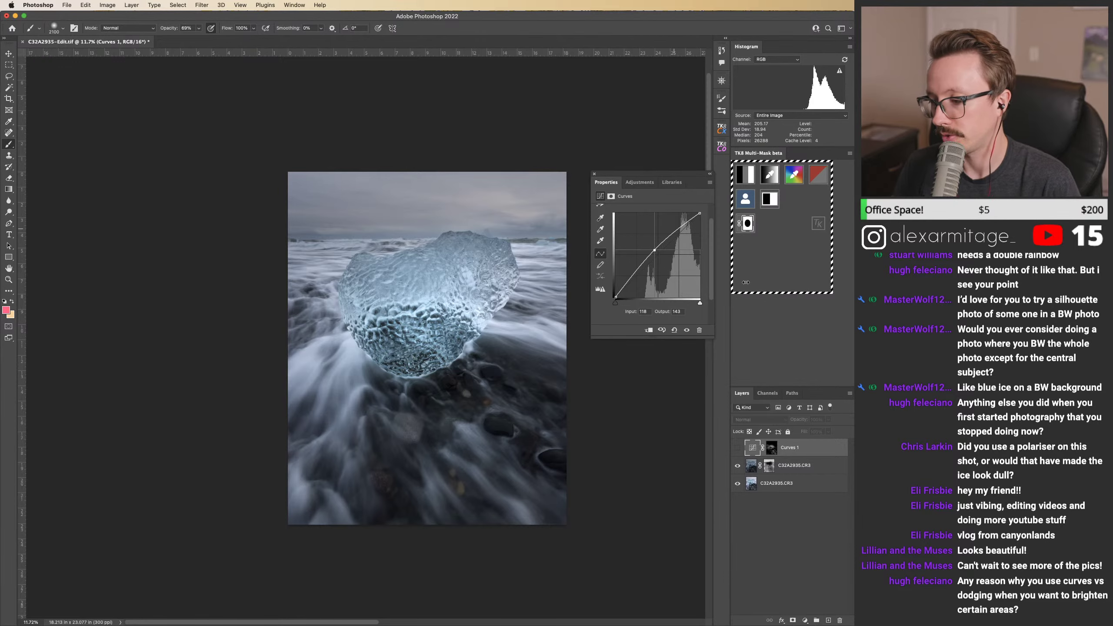
left_click(594, 173)
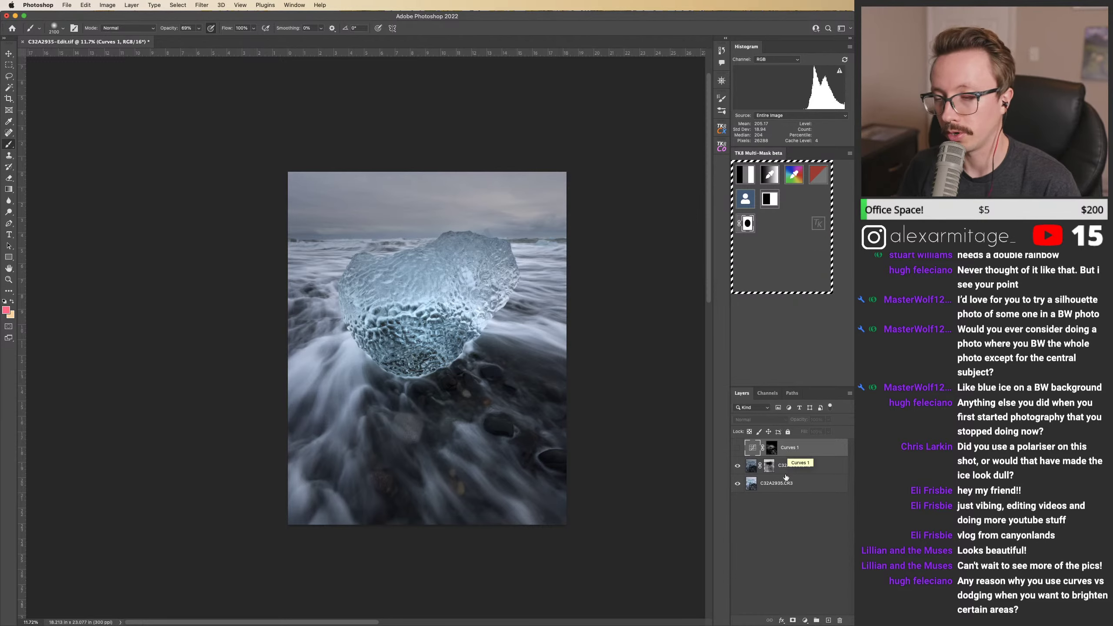
left_click(737, 448)
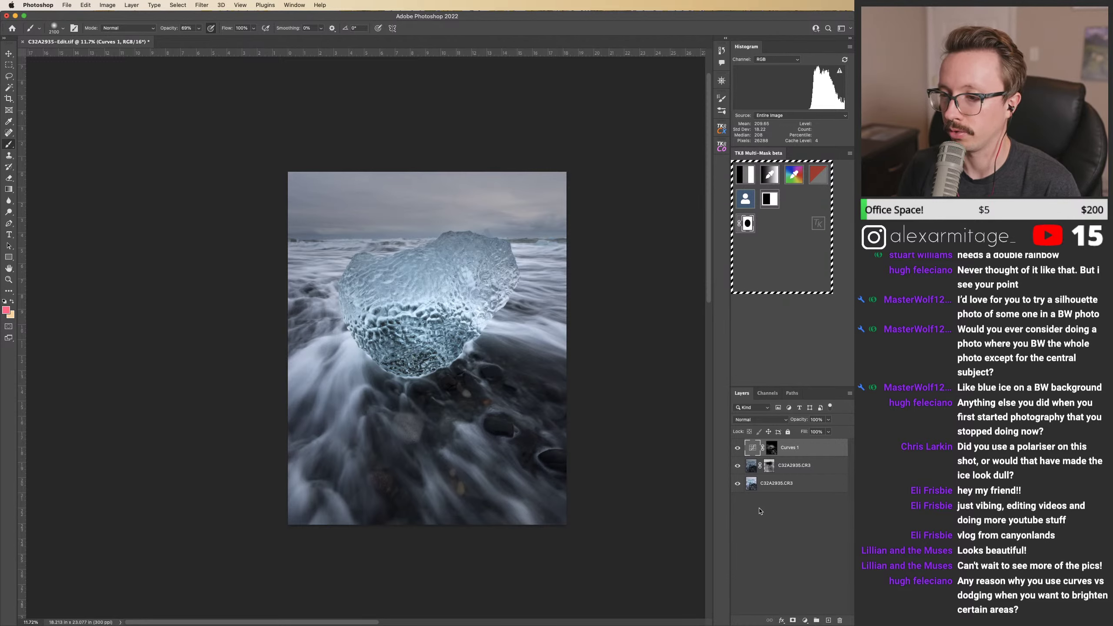
left_click(772, 448)
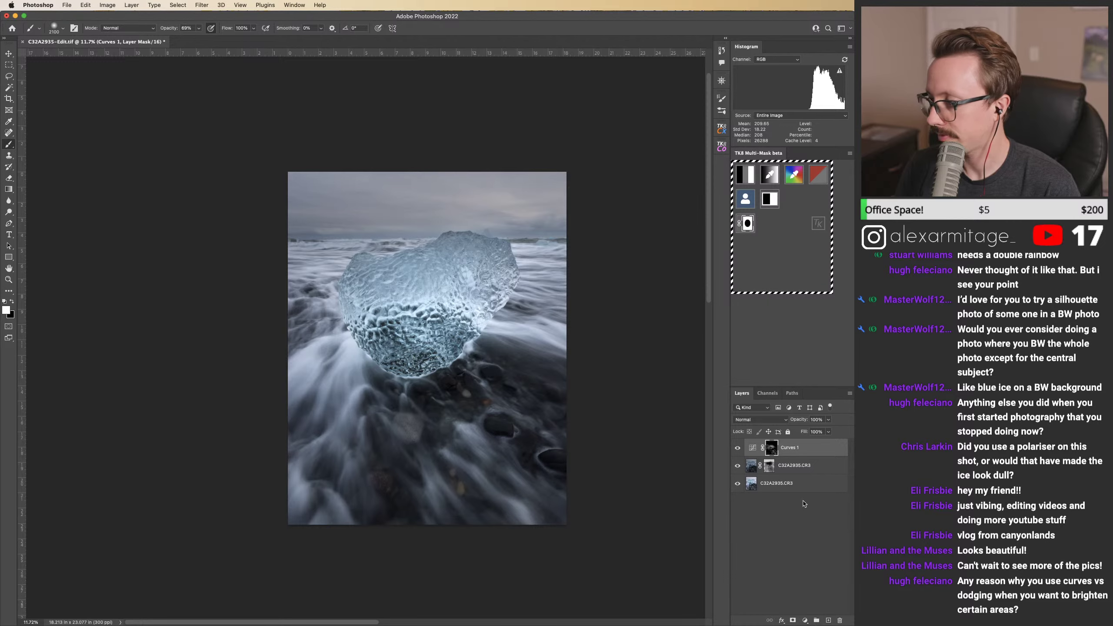
Step: Switch to Lightroom Classic and open the tall ice chunk photo C32A2980.CR3 from further along the filmstrip
mouse_move(405, 611)
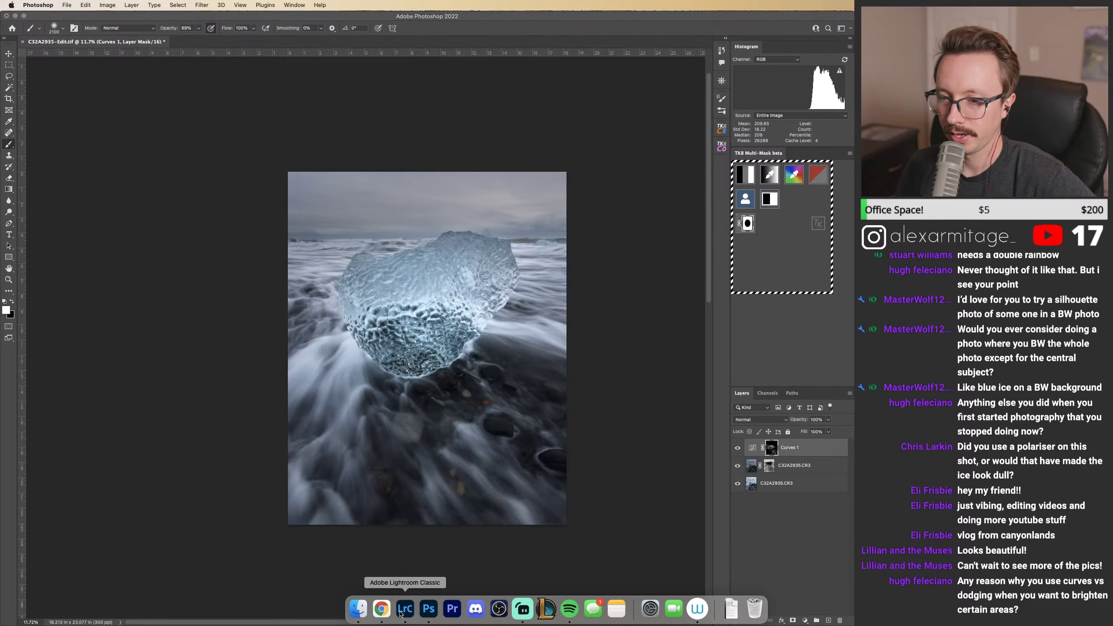
left_click(401, 614)
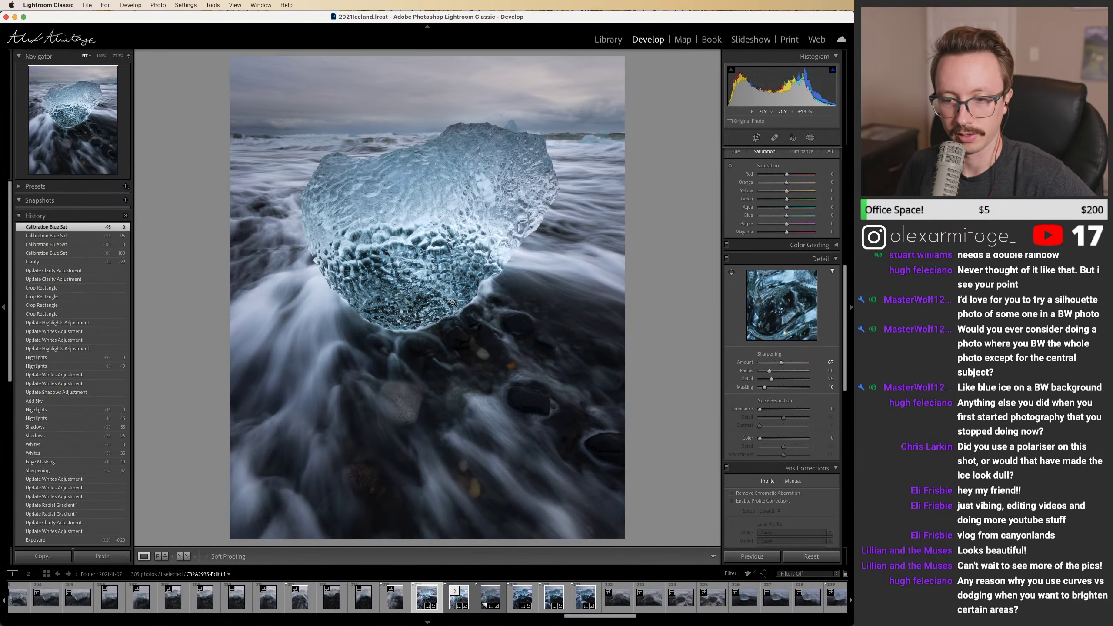
left_click(548, 598)
left_click_drag(591, 615, 720, 618)
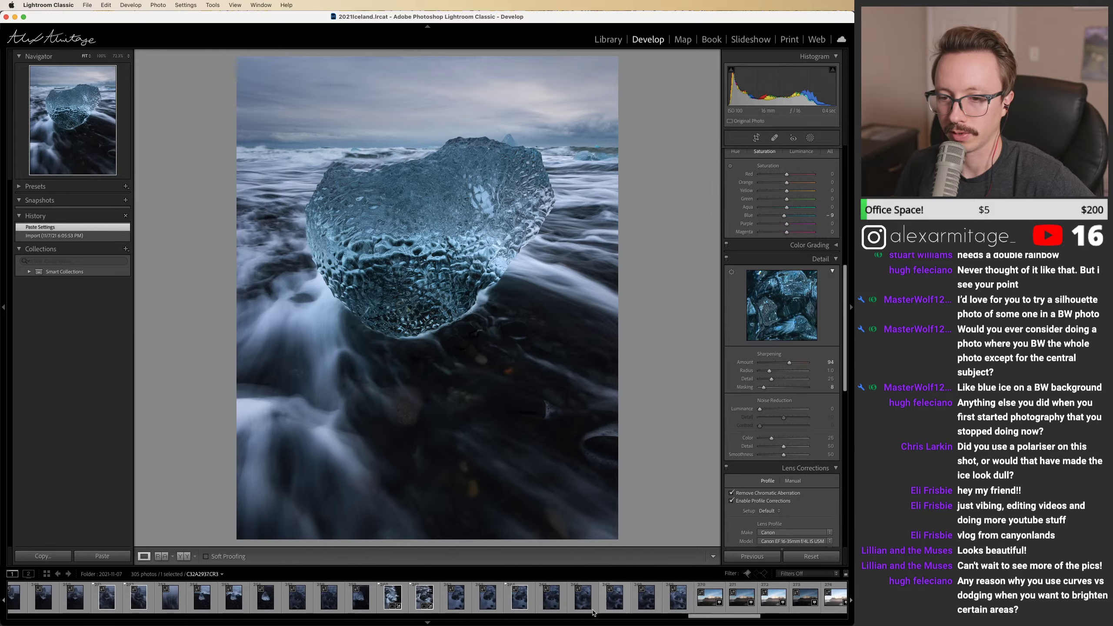
left_click(397, 603)
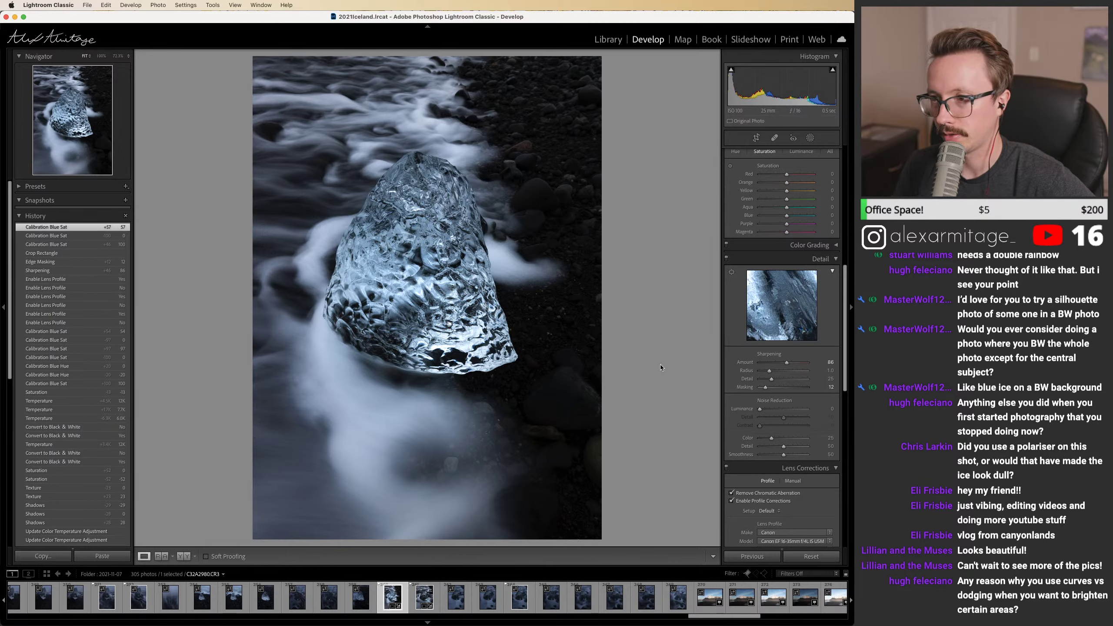
Step: Try the Black & White treatment on the tall ice chunk photo, compare it with the adjacent exposure, and restore Color
scroll(845, 331, "up", 10)
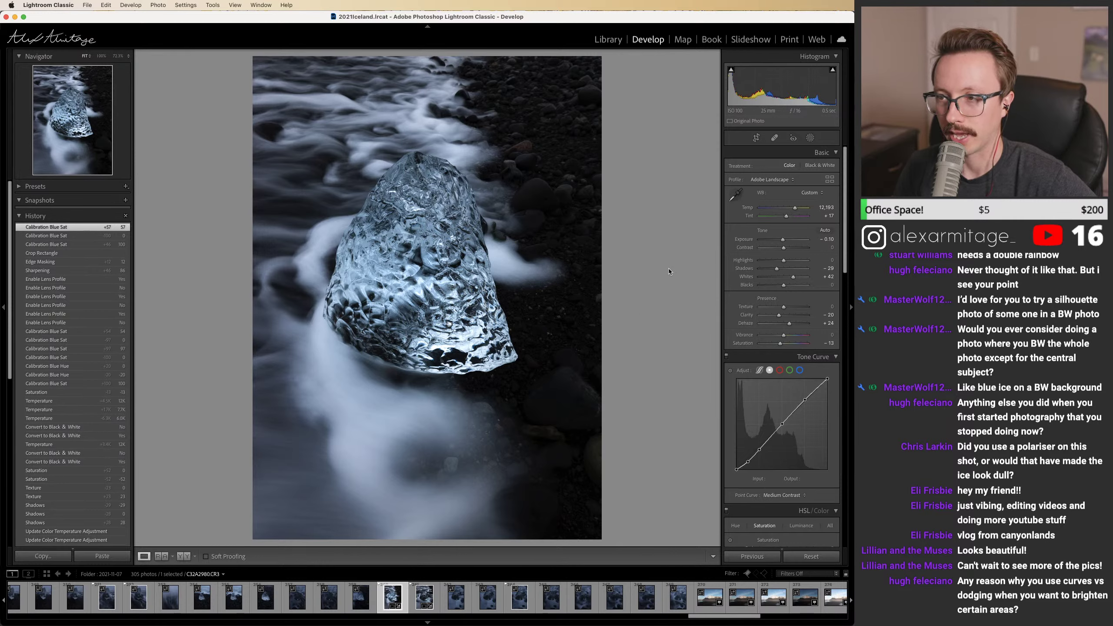
left_click(813, 166)
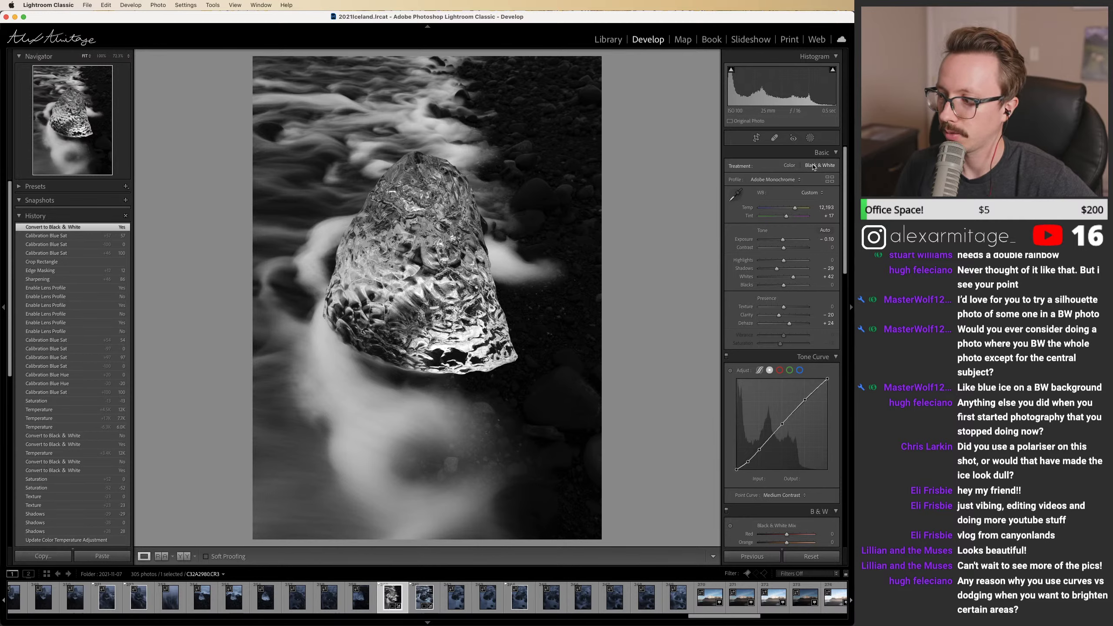
left_click(425, 596)
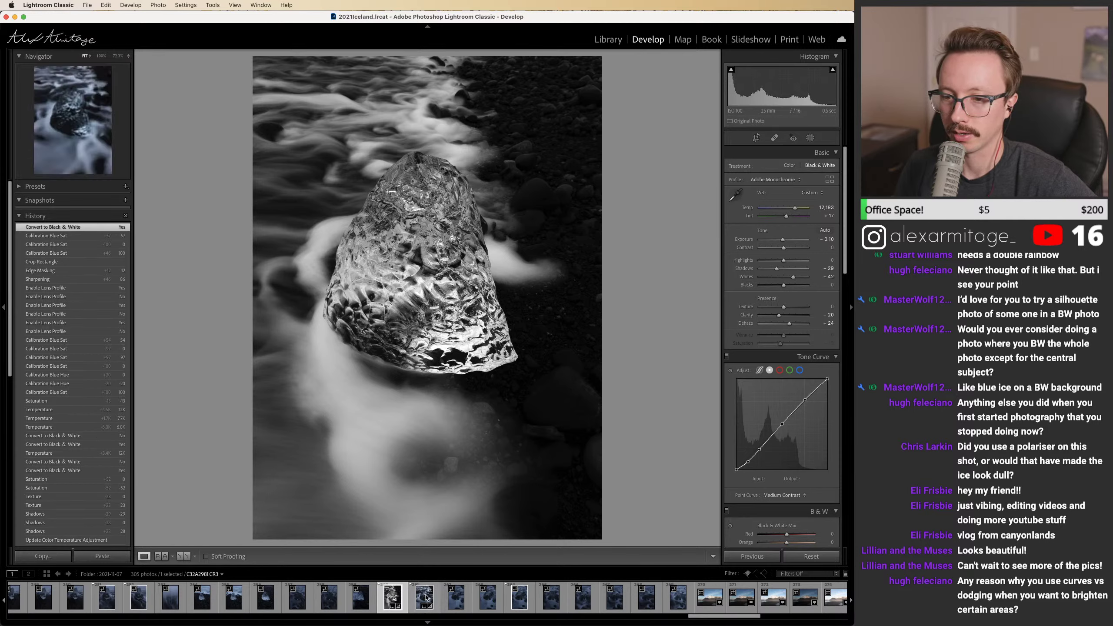
left_click(393, 597)
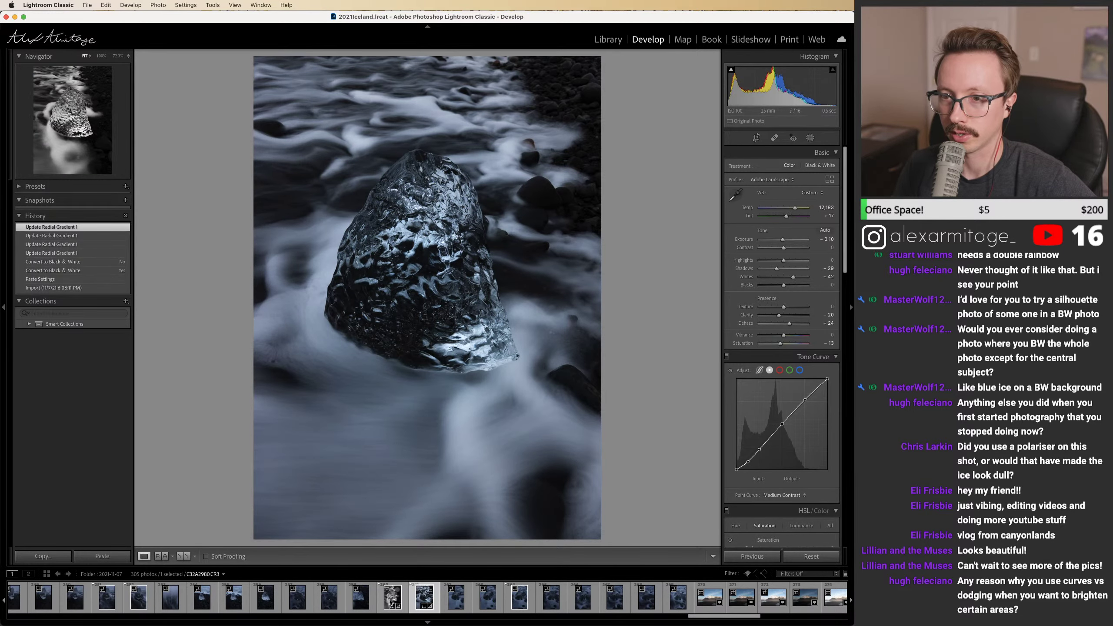
left_click(789, 165)
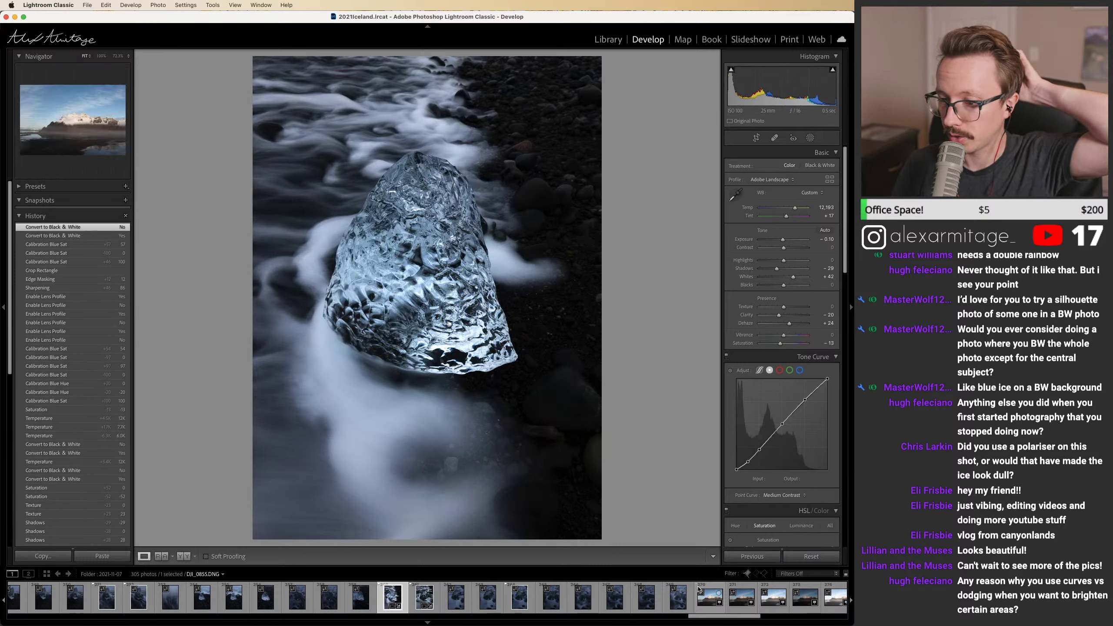
Step: Compare the tall ice chunk photo with a nearby exposure, browse earlier ice photos along the filmstrip, and open C32A2957.CR3
left_click(528, 605)
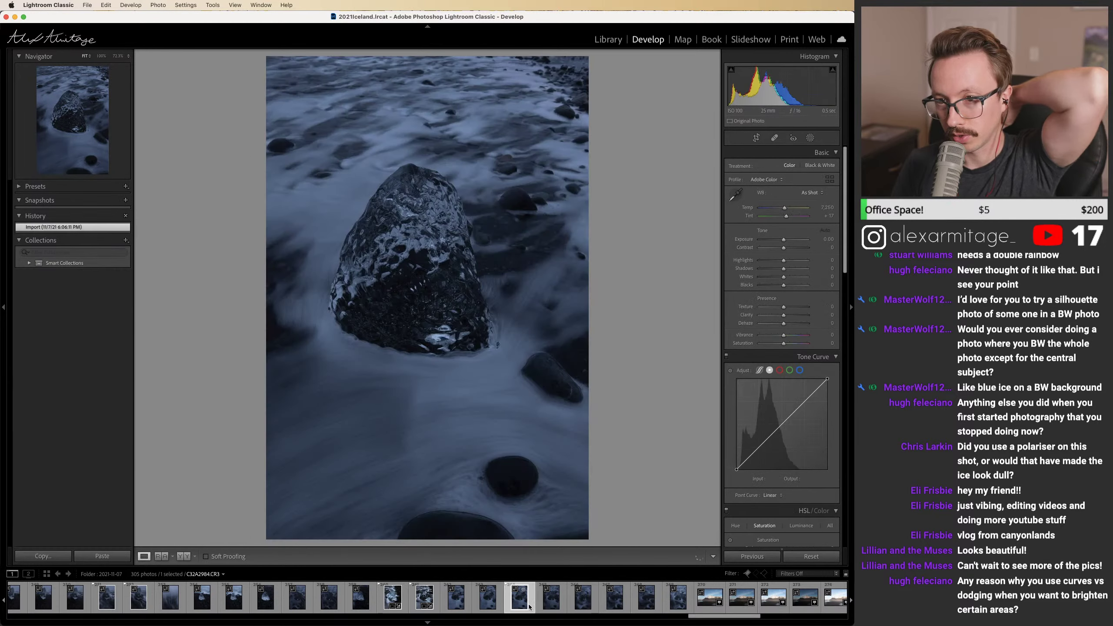
left_click(389, 596)
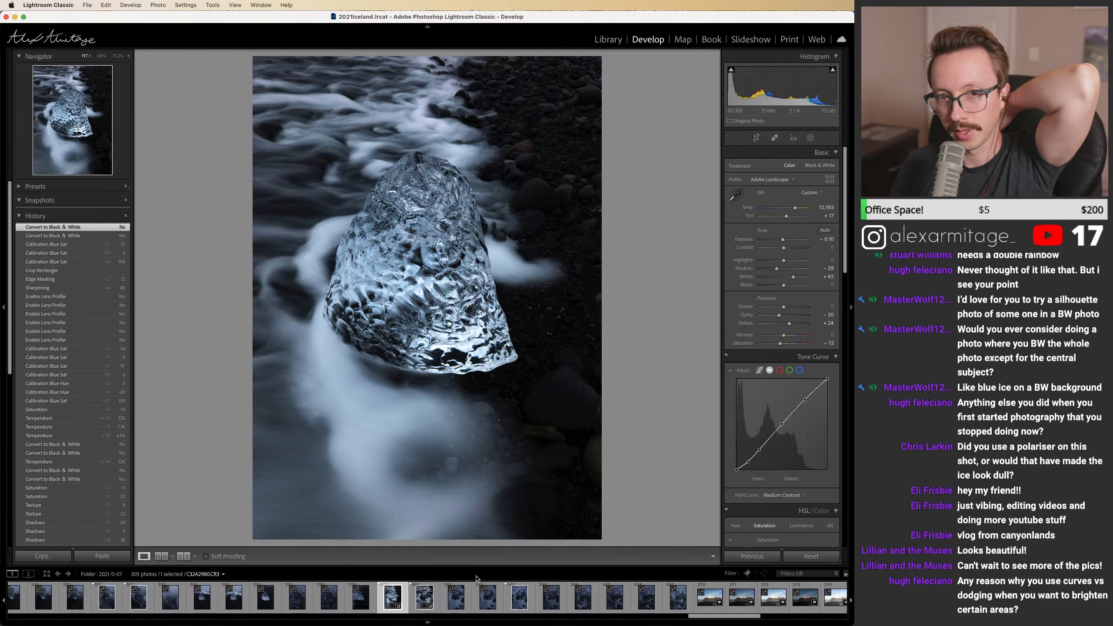
left_click_drag(728, 616, 691, 619)
left_click(534, 597)
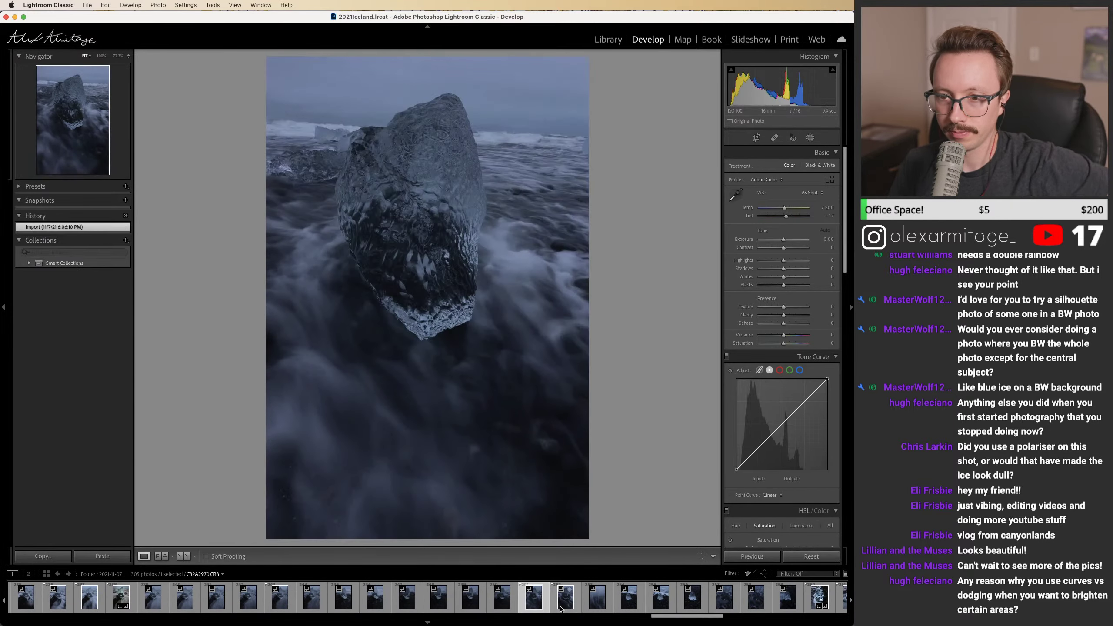
left_click_drag(667, 616, 625, 616)
left_click(611, 602)
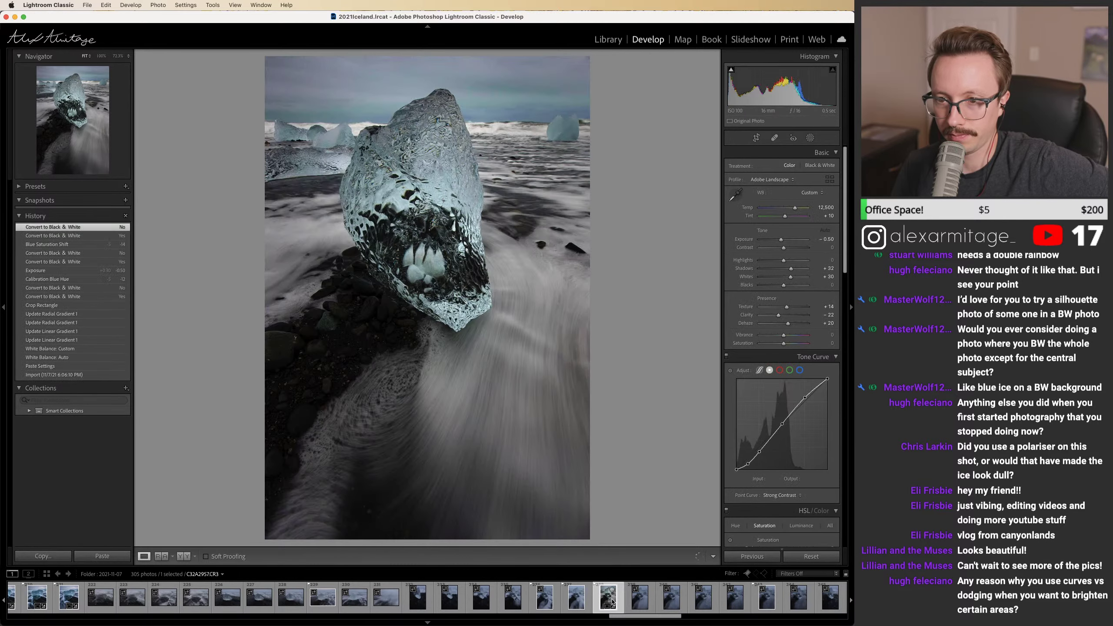
Step: Compare C32A2957.CR3 with C32A2955.CR3, reset all develop settings on C32A2957.CR3, and reopen C32A2955.CR3
left_click(549, 604)
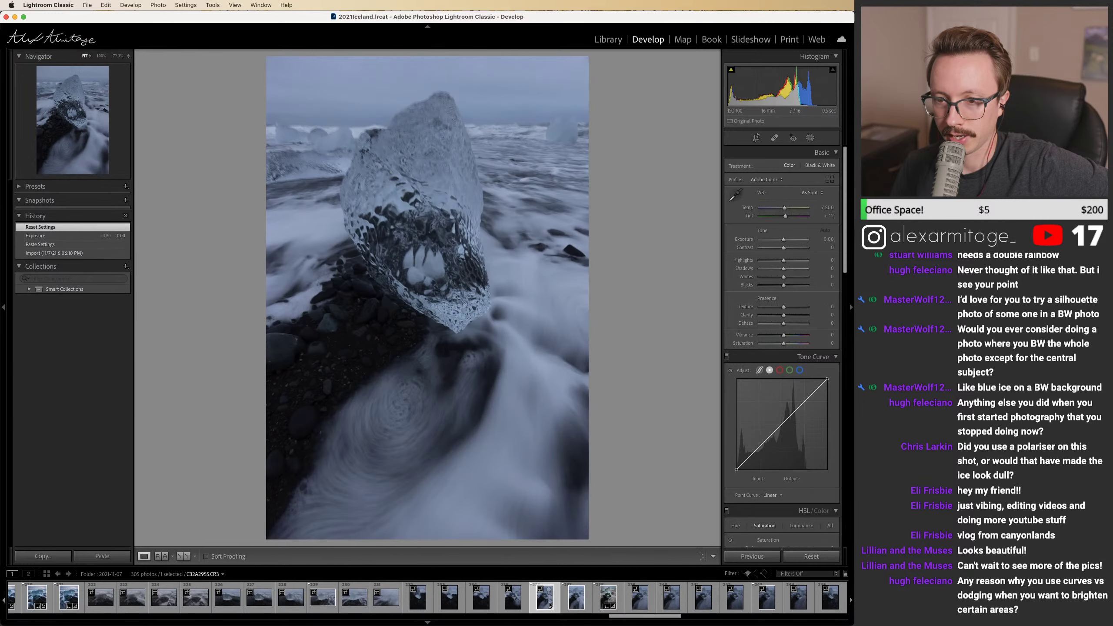
left_click(608, 602)
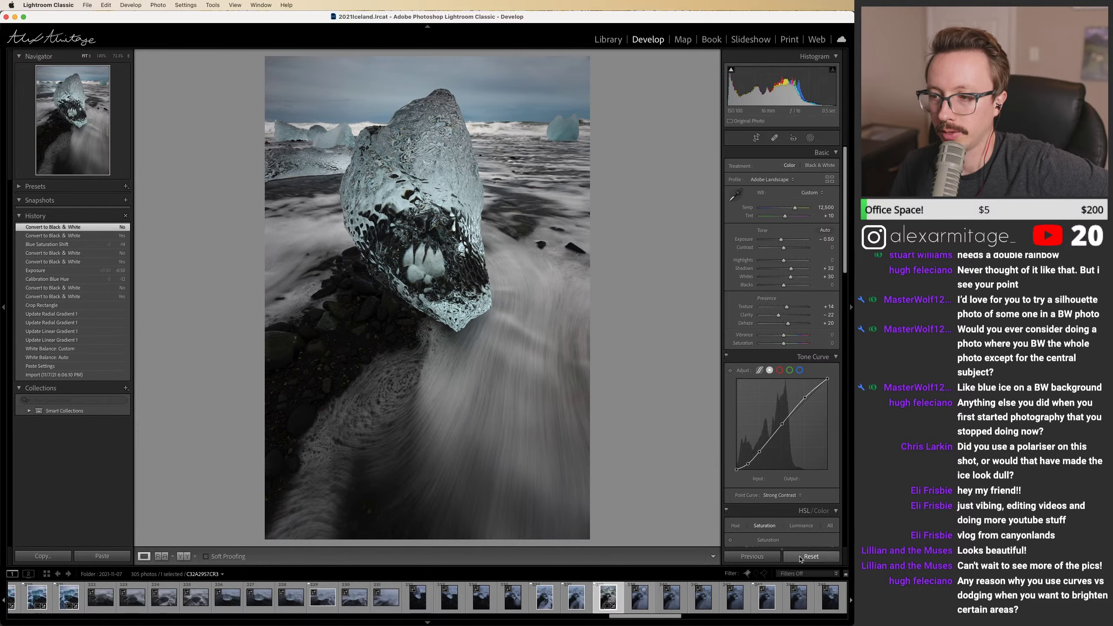
left_click(811, 556)
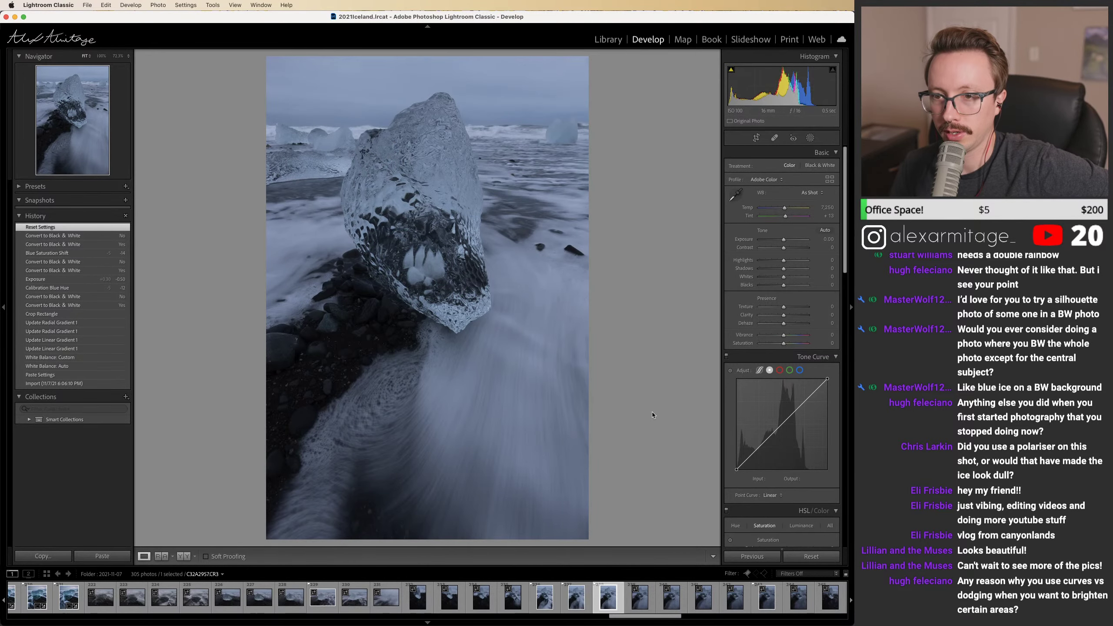
left_click(549, 605)
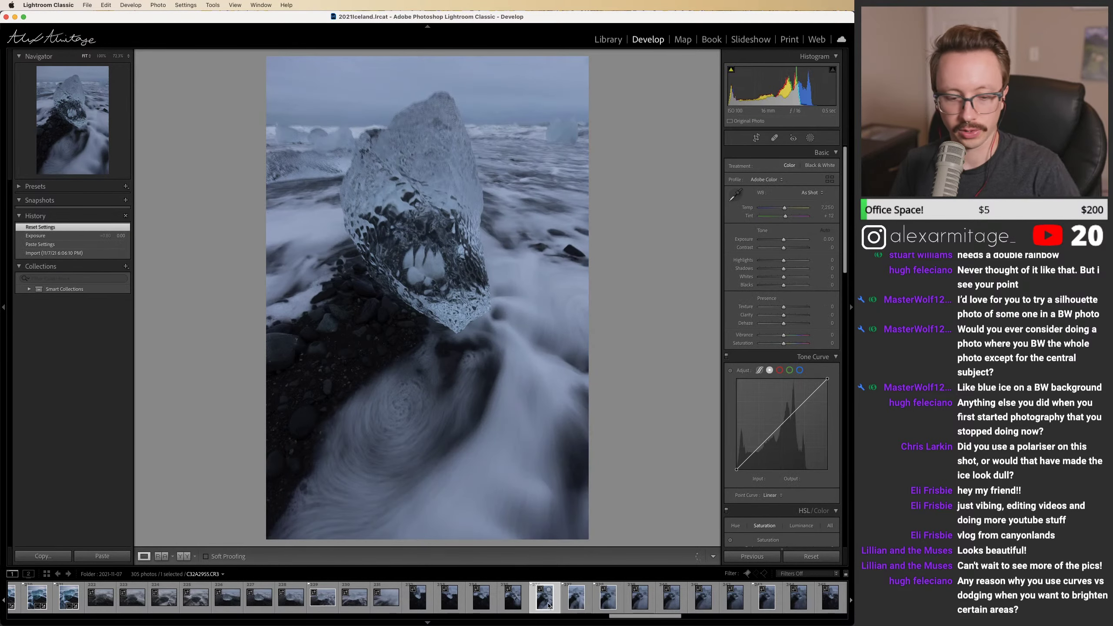
Step: Switch to Photoshop, save and close C32A2935-Edit.tif, and return to Lightroom Classic
key("super+Tab")
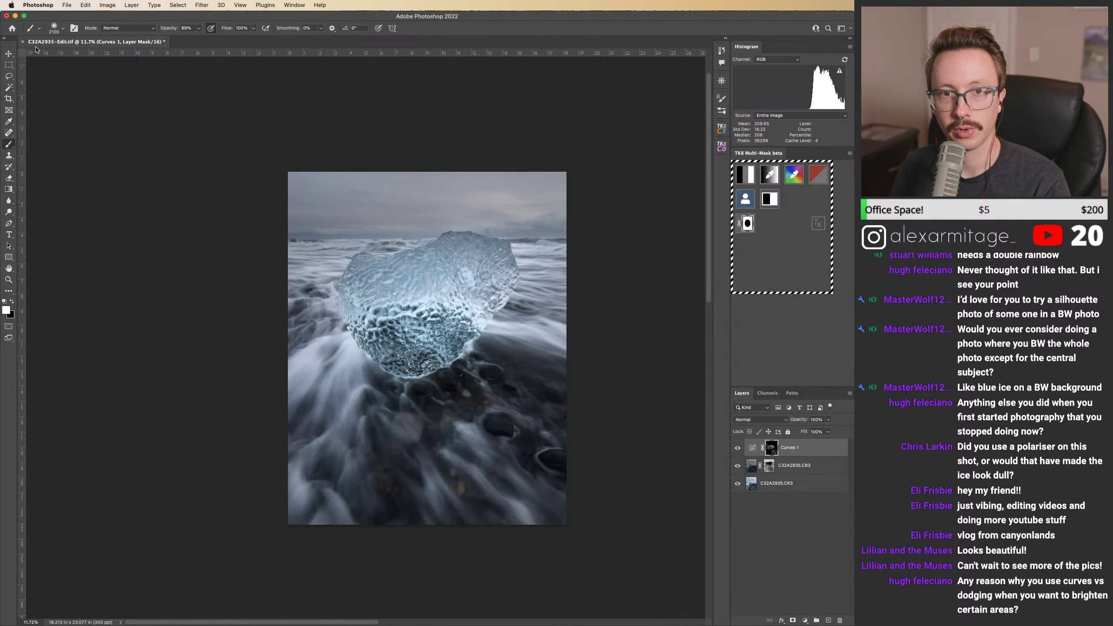
left_click(22, 42)
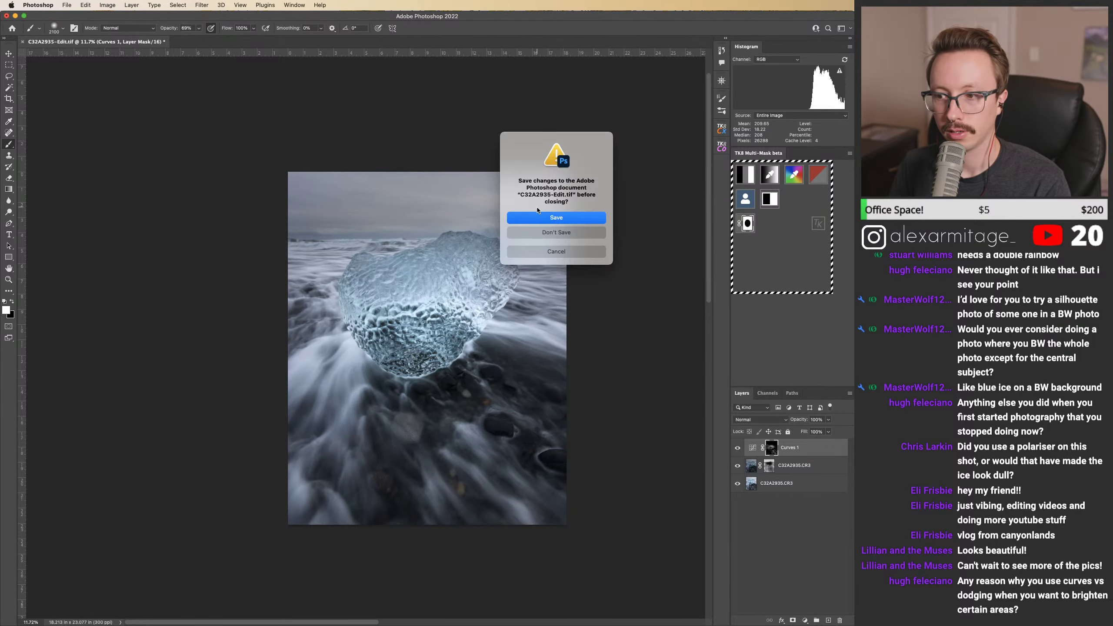
left_click(550, 218)
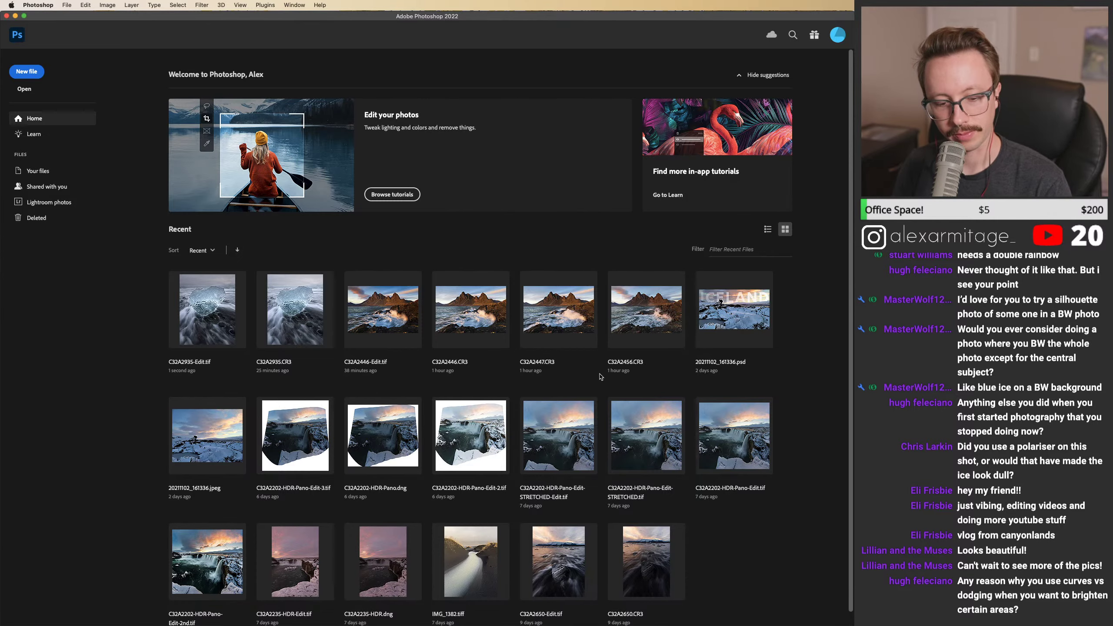
key("super+Tab")
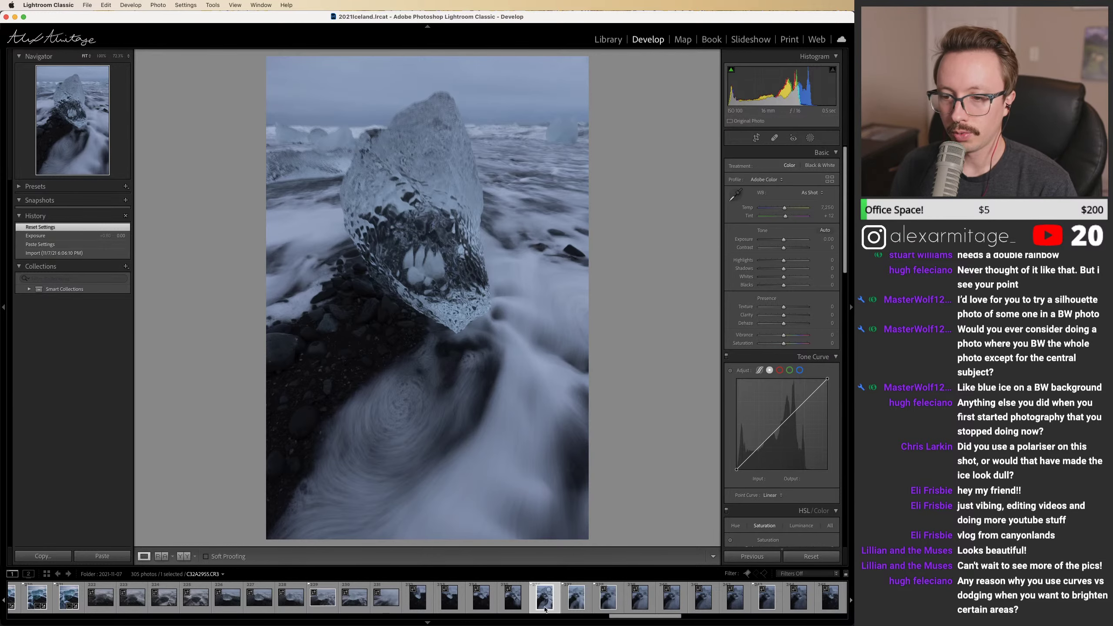
Step: Inspect the ice detail in C32A2955.CR3 up close and compare the photo with the other exposures of the same composition
left_click(427, 162)
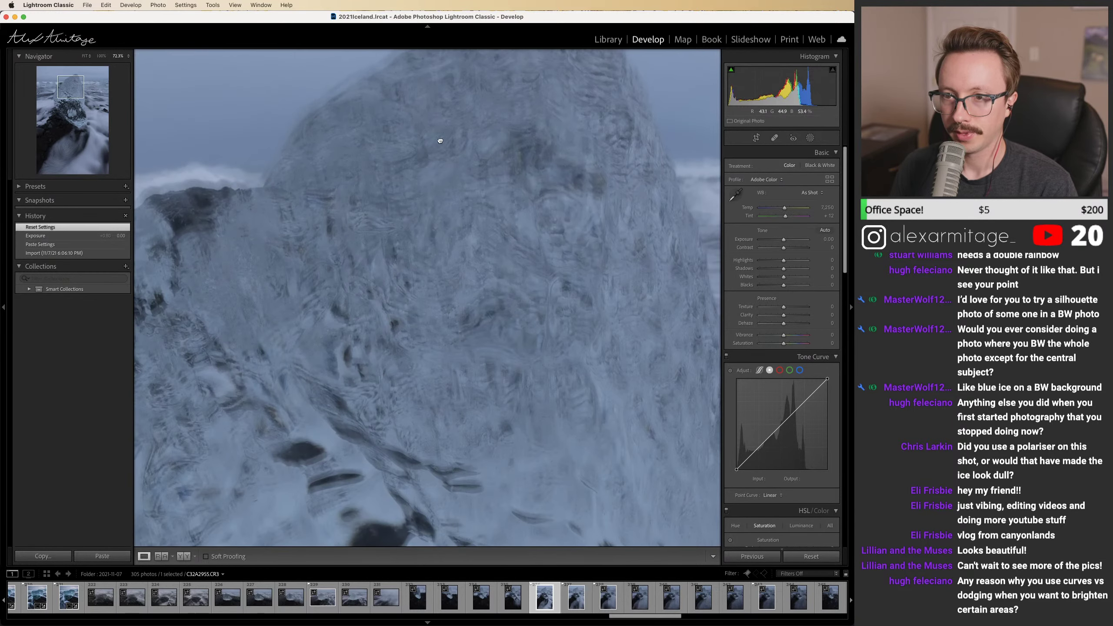
left_click_drag(440, 132, 517, 155)
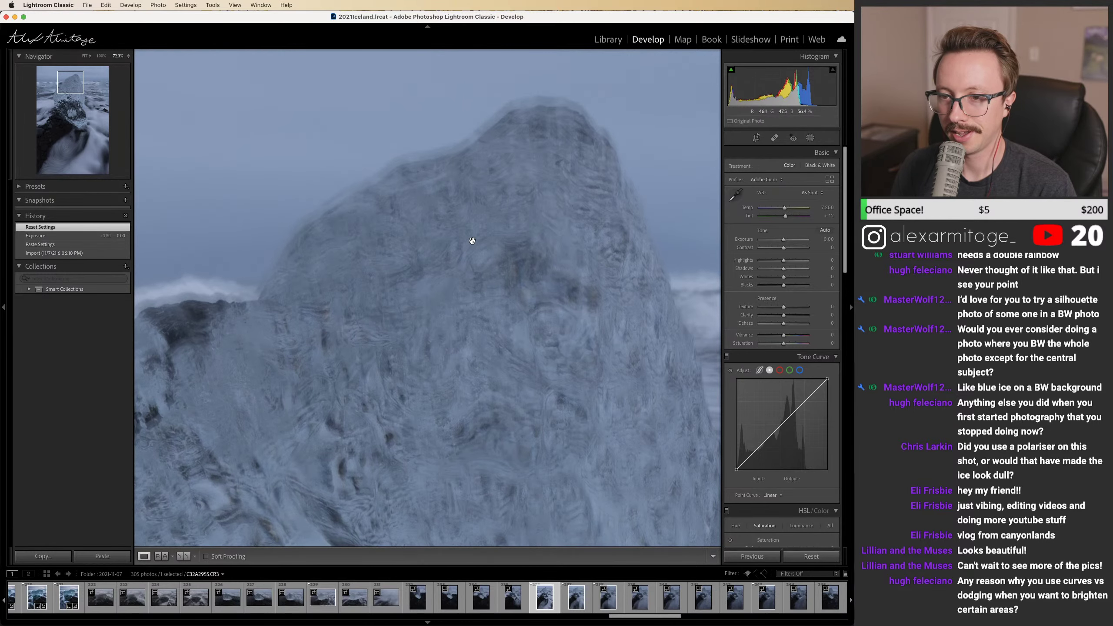
left_click(472, 228)
left_click(430, 405)
left_click_drag(377, 369, 519, 298)
left_click(519, 299)
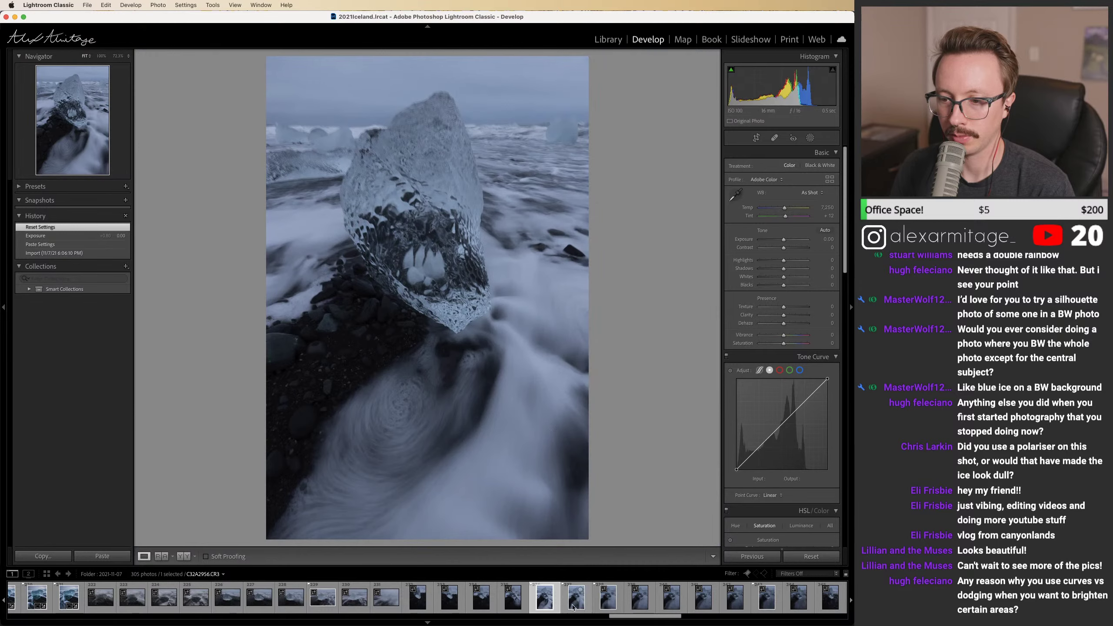
key("Right")
key("Right")
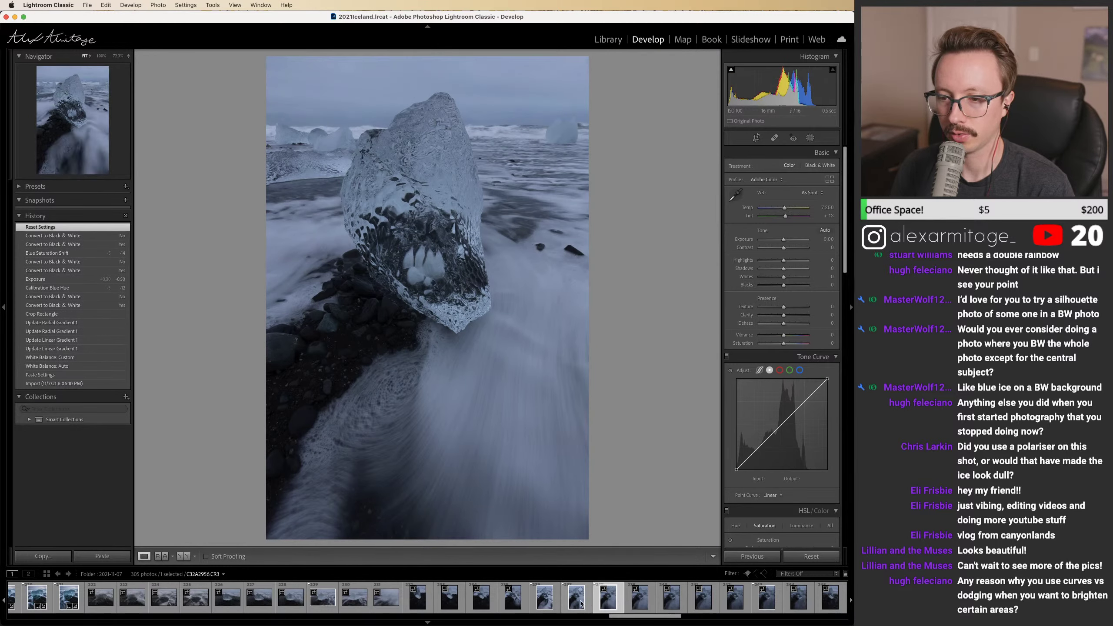
left_click(580, 603)
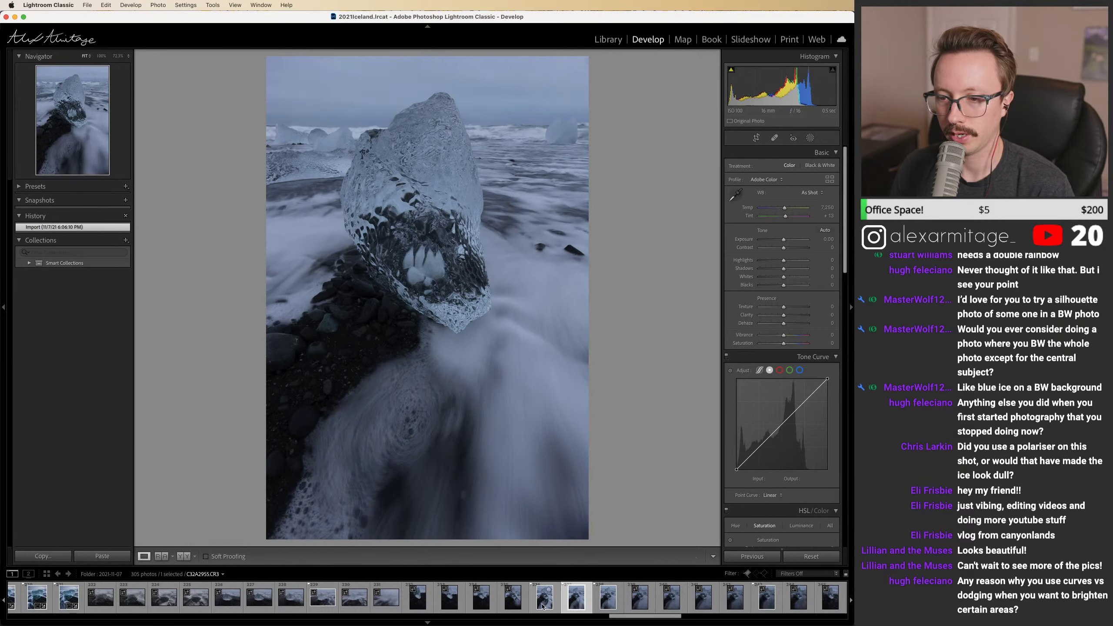
left_click(546, 607)
left_click(608, 597)
left_click(764, 605)
Step: Apply the Adobe Landscape profile and Auto white balance to C32A2957.CR3
left_click(611, 606)
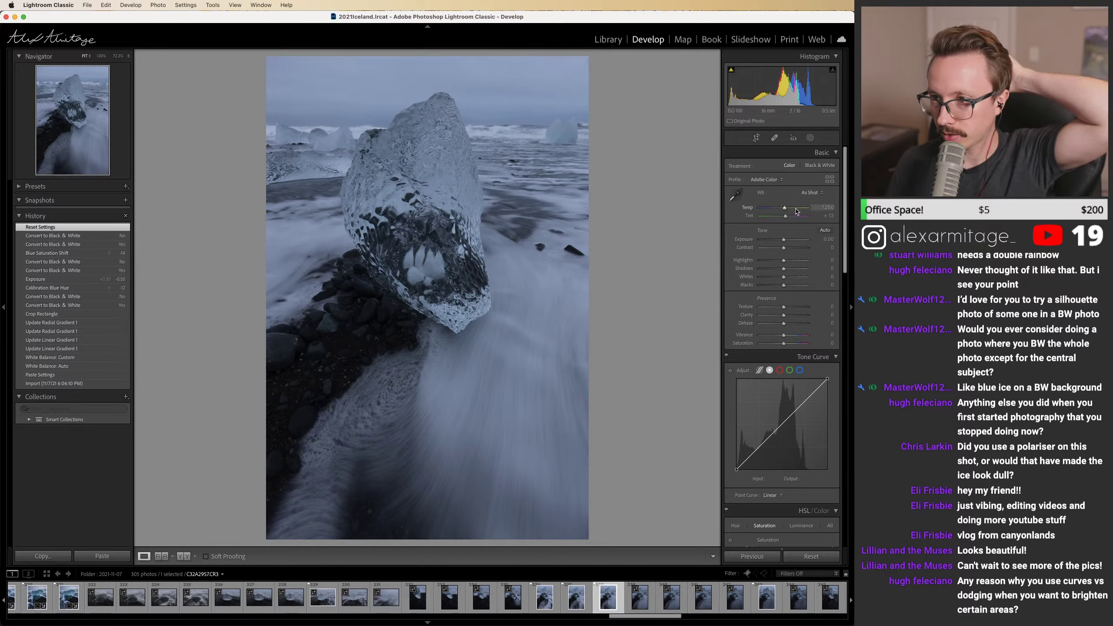
left_click(767, 179)
left_click(771, 193)
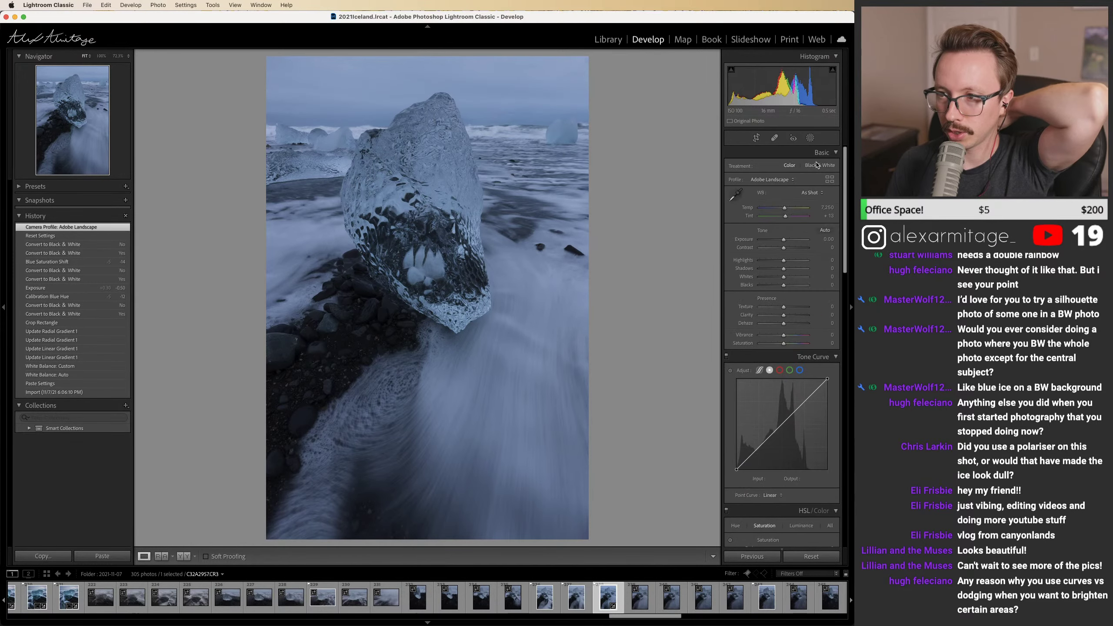
left_click(811, 192)
left_click(811, 201)
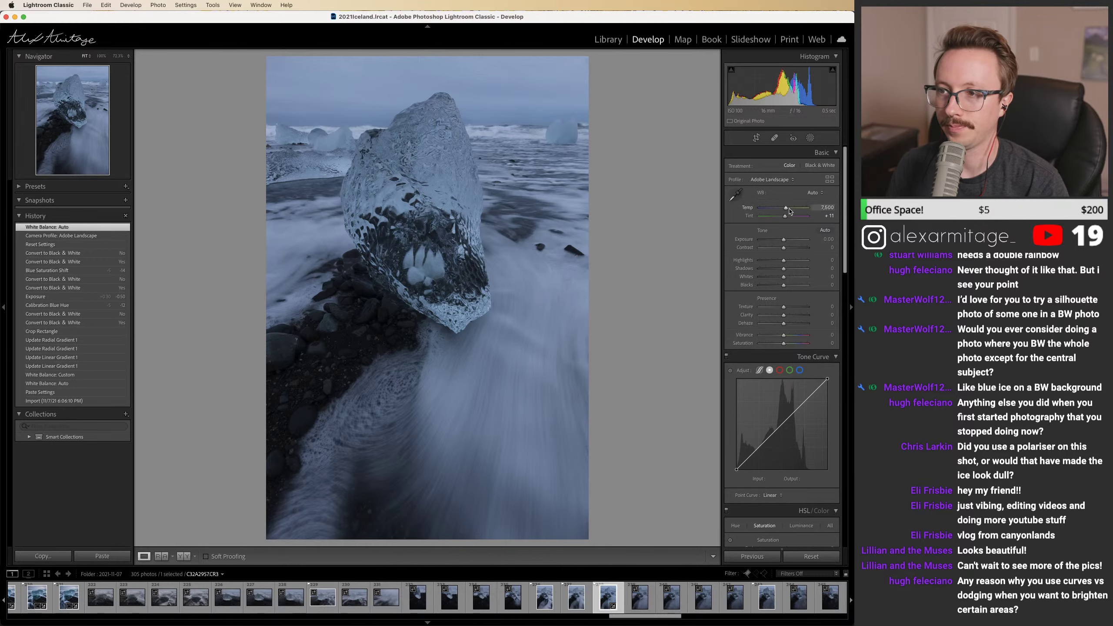
Step: Set the calibration Blue Primary saturation to +100, the temperature to 8,147, and the HSL blue saturation to -17
scroll(820, 468, "down", 10)
scroll(819, 468, "down", 3)
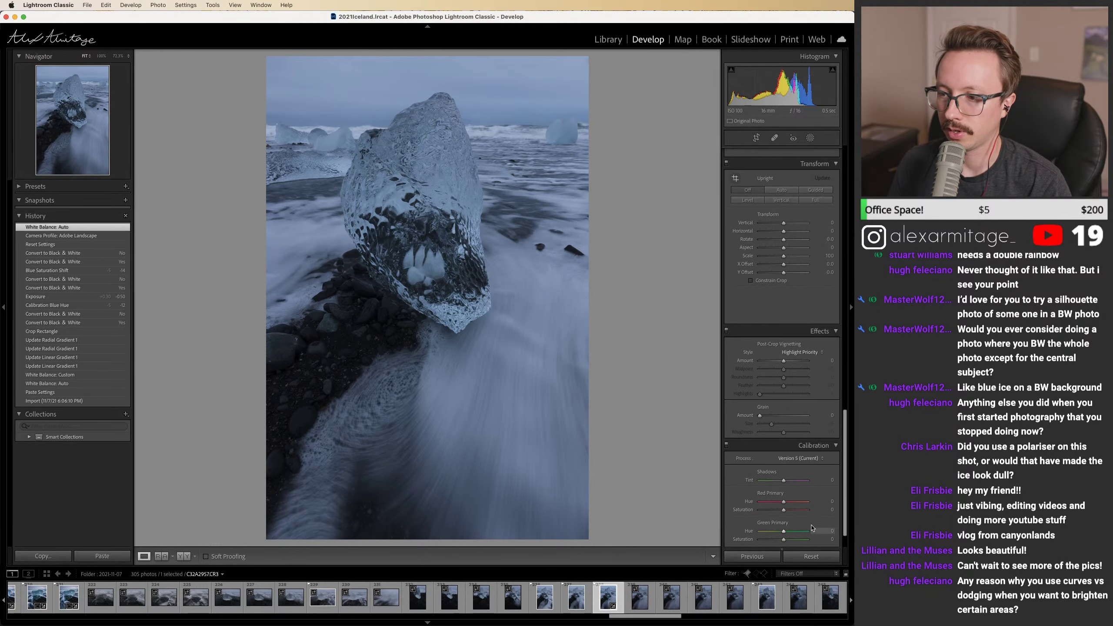
left_click_drag(783, 540, 817, 542)
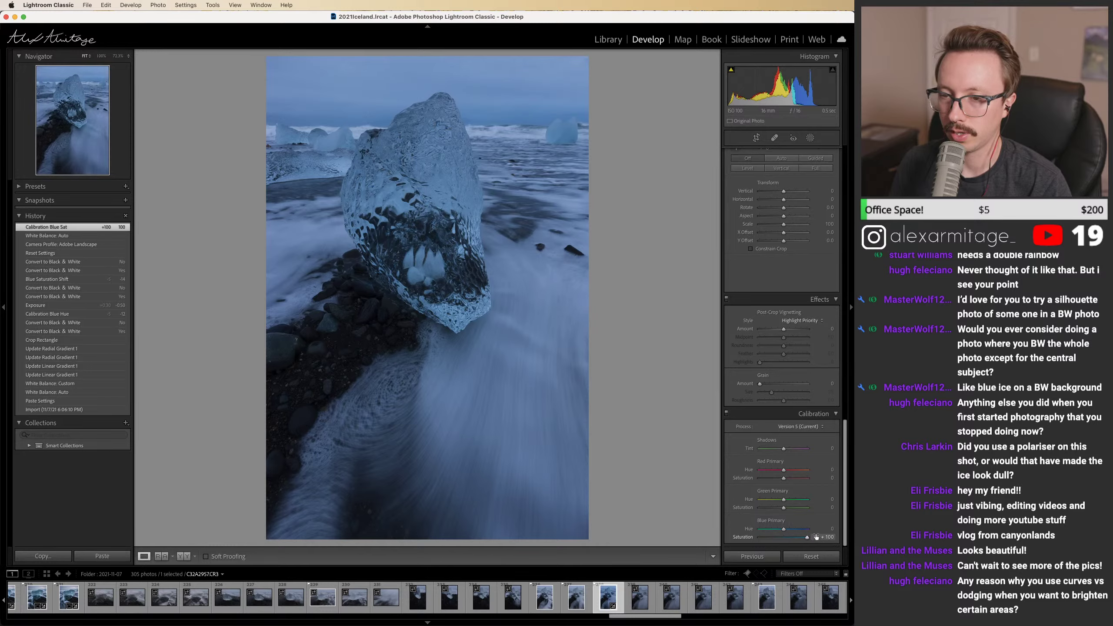
scroll(828, 524, "up", 15)
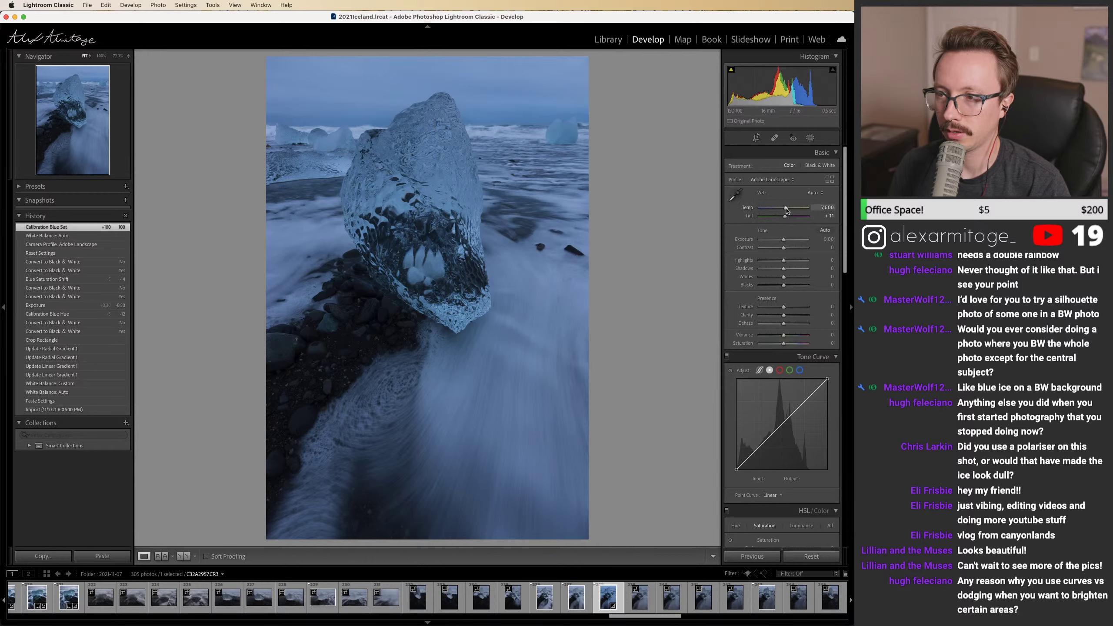
left_click_drag(785, 208, 781, 329)
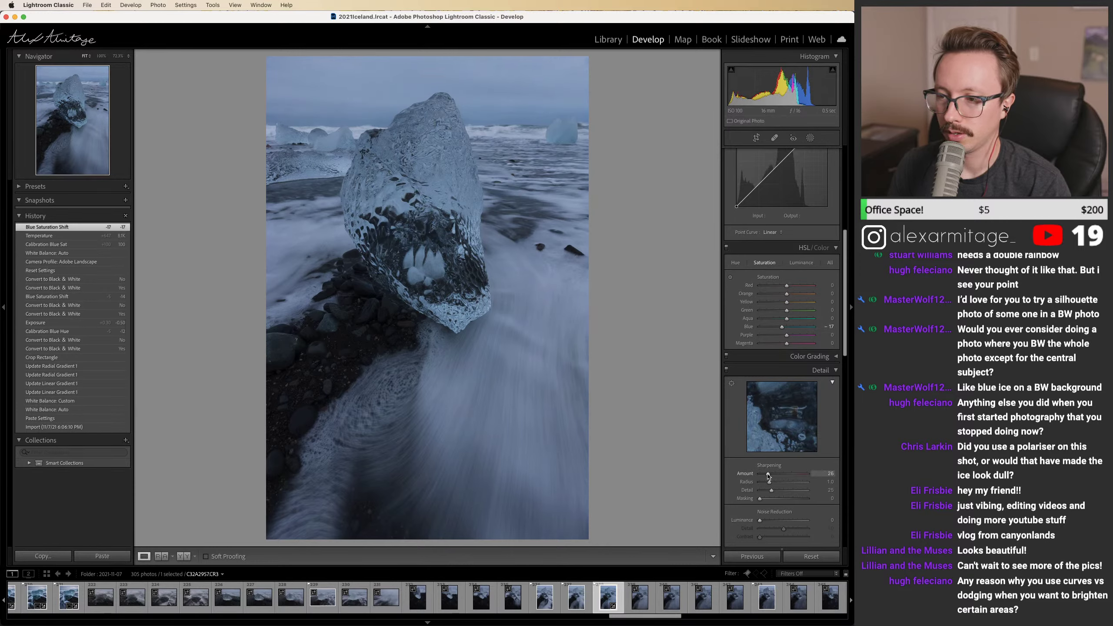
Step: Set the sharpening amount to 10 with detail 100, and raise the exposure to +0.45
left_click_drag(762, 477, 811, 490)
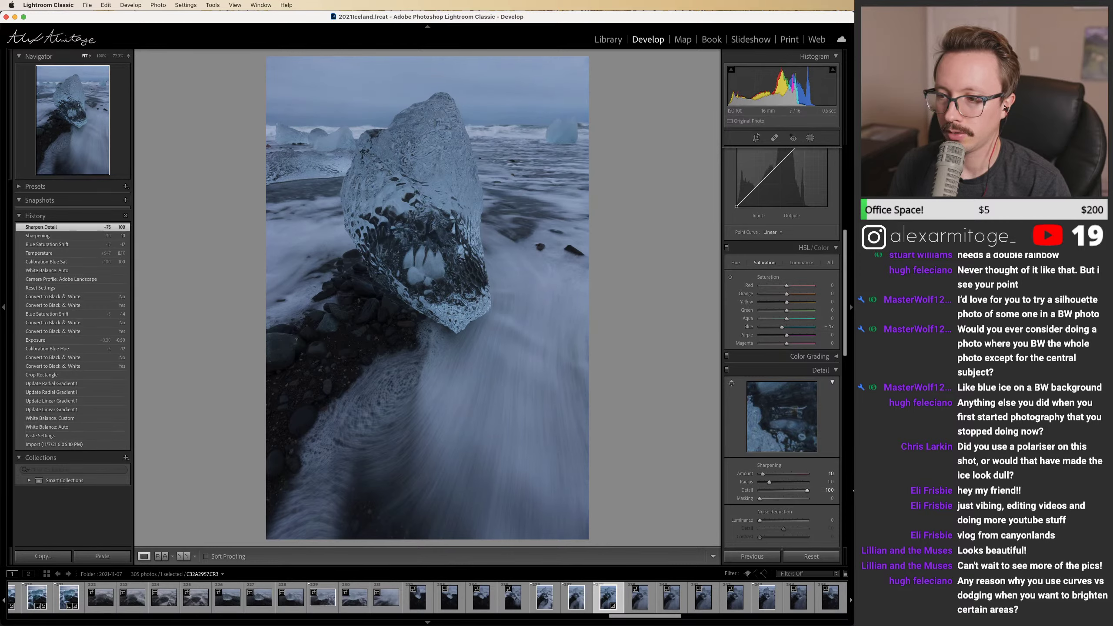
left_click_drag(846, 337, 787, 245)
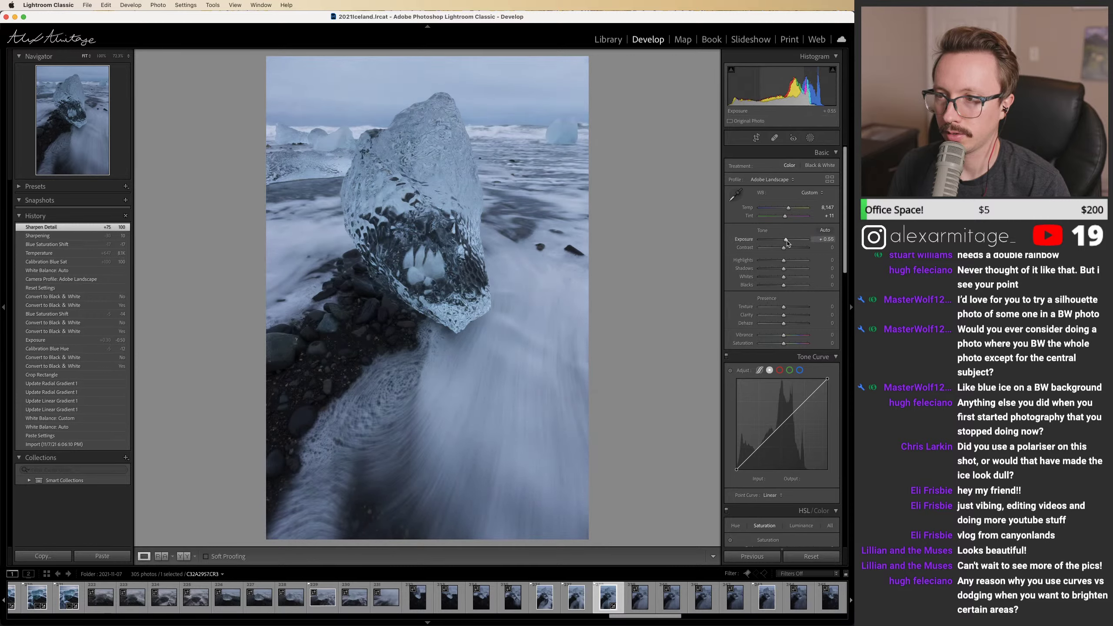
left_click_drag(787, 245, 787, 244)
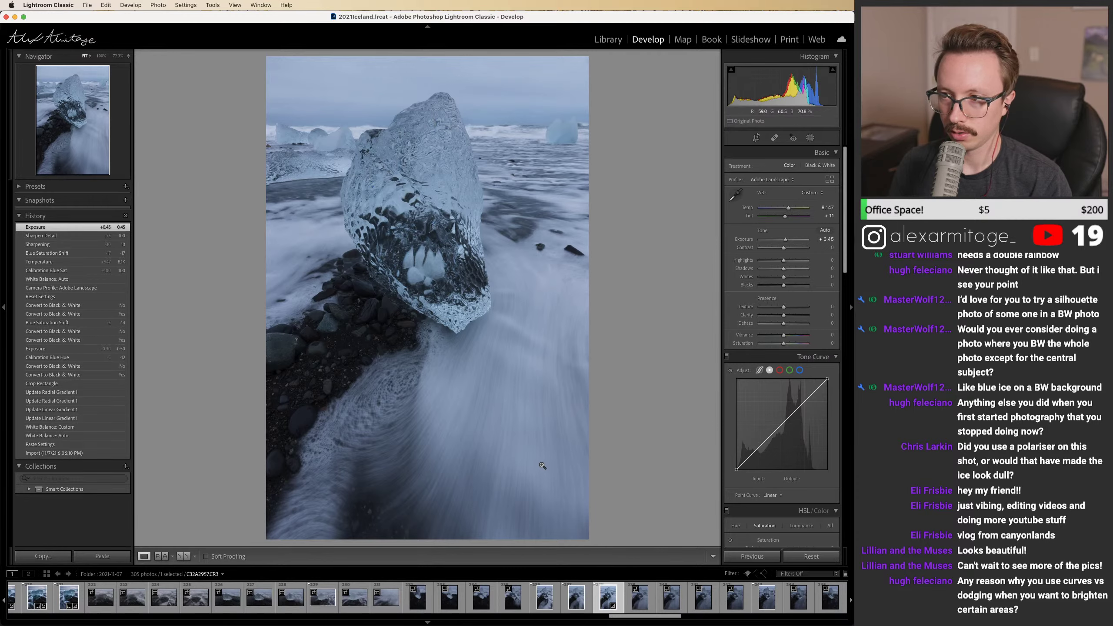
Step: Copy all develop settings from C32A2957.CR3 and paste them onto C32A2955.CR3
key("super+shift+c")
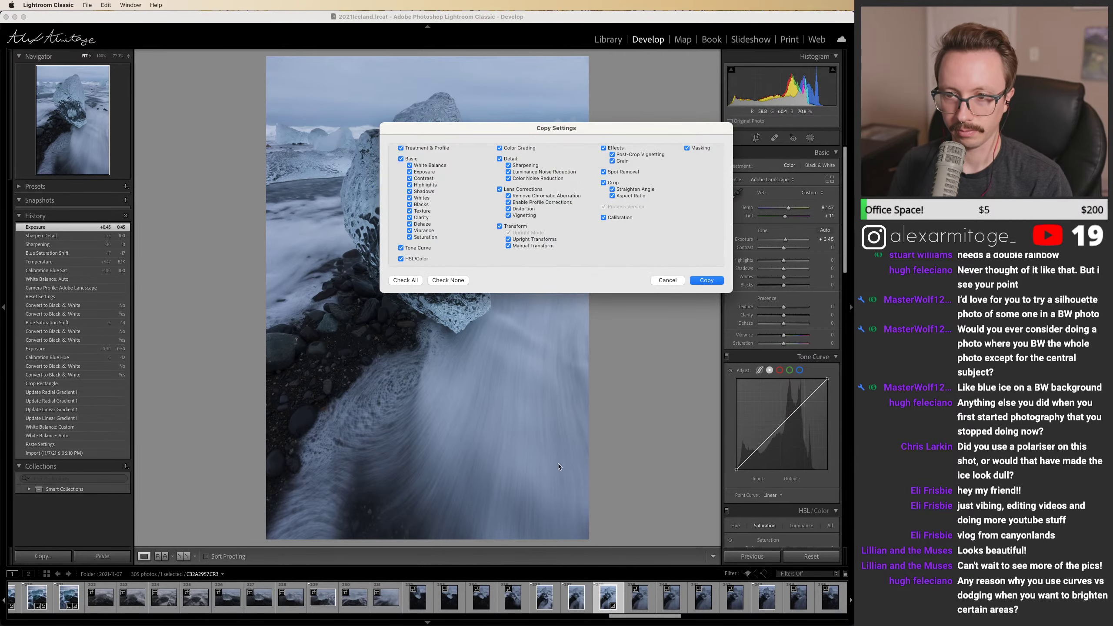
key("Return")
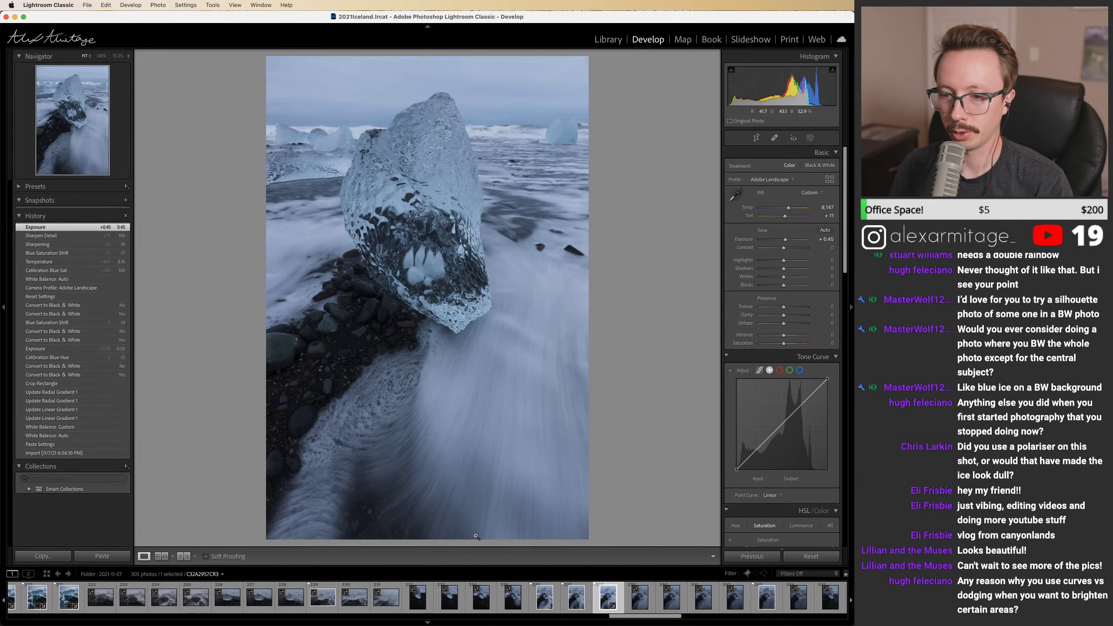
left_click(544, 597)
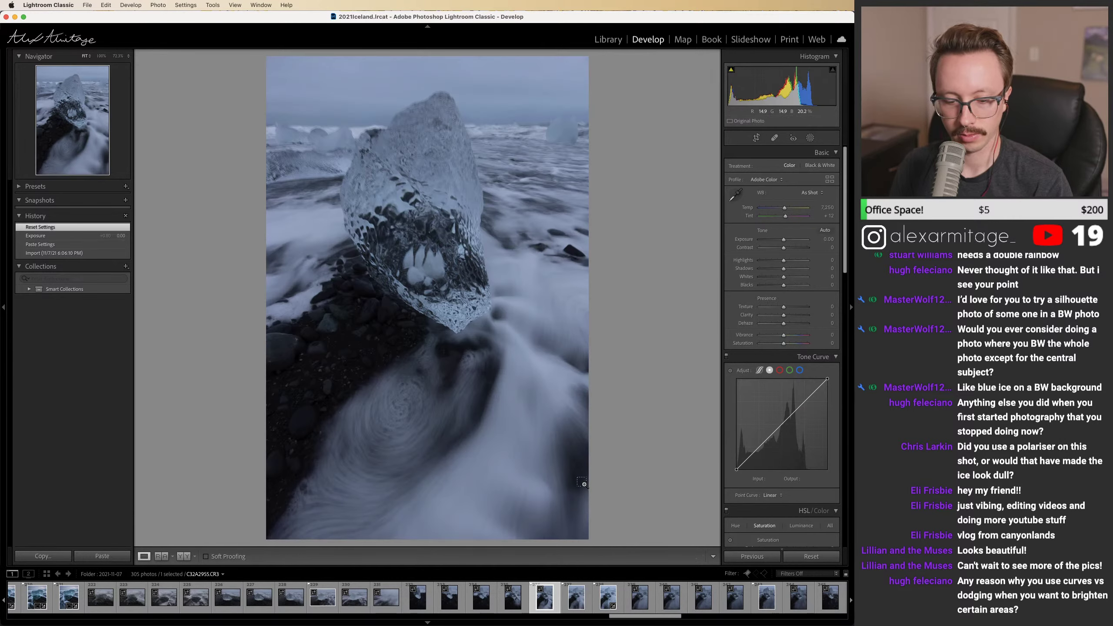
key("super+shift+v")
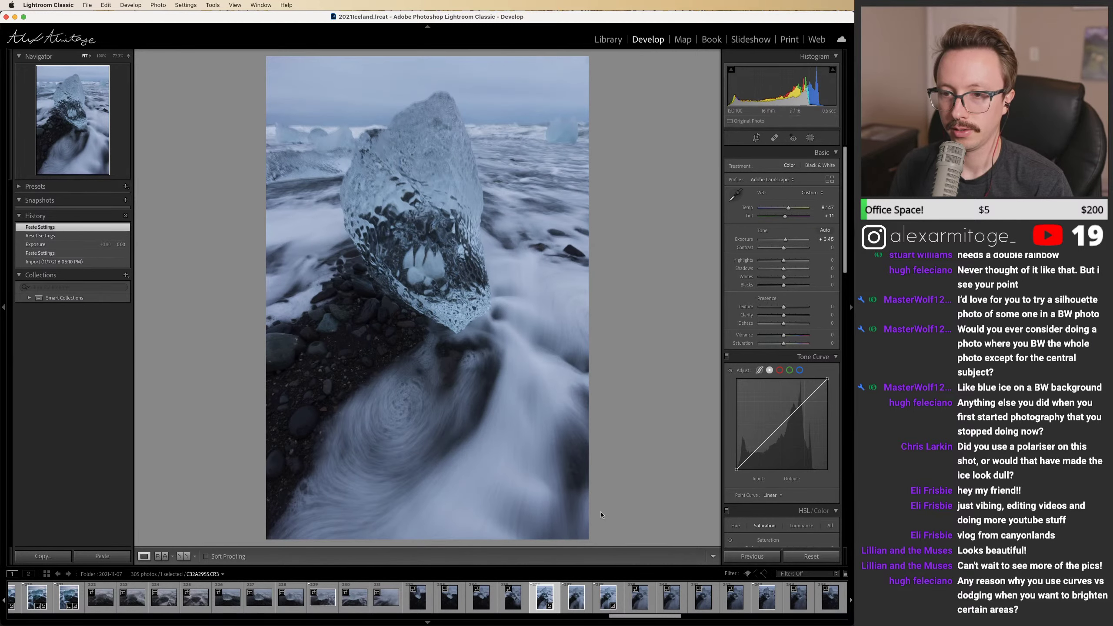
Step: Select C32A2955.CR3 and C32A2957.CR3 together and open them as layers in one Photoshop document
left_click(601, 603, "shift")
left_click(548, 603)
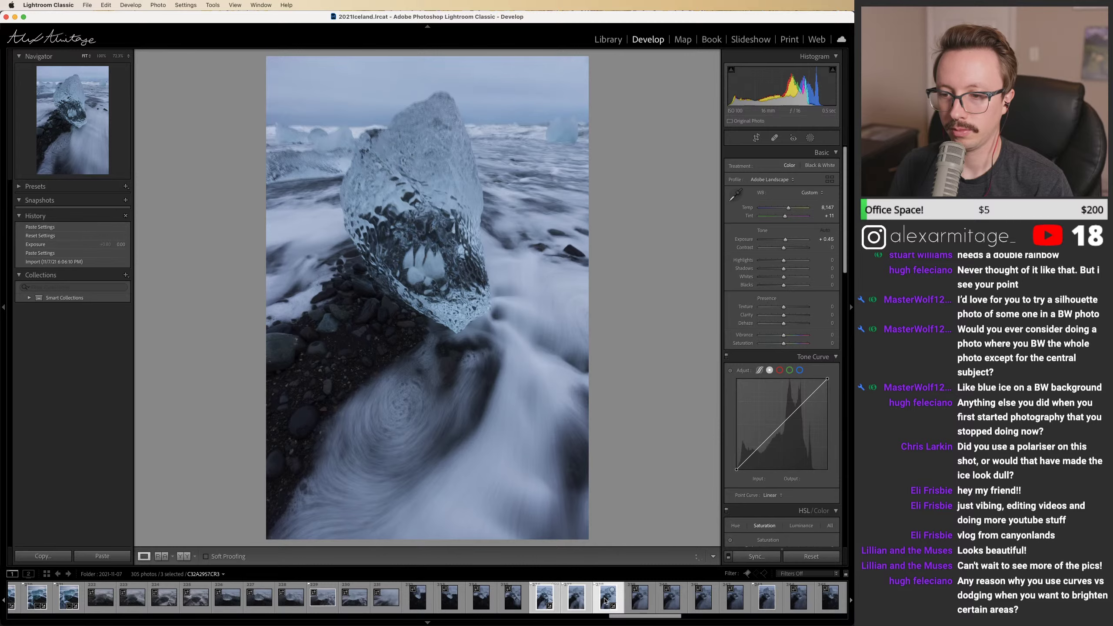
key("Left")
left_click(547, 603, "shift")
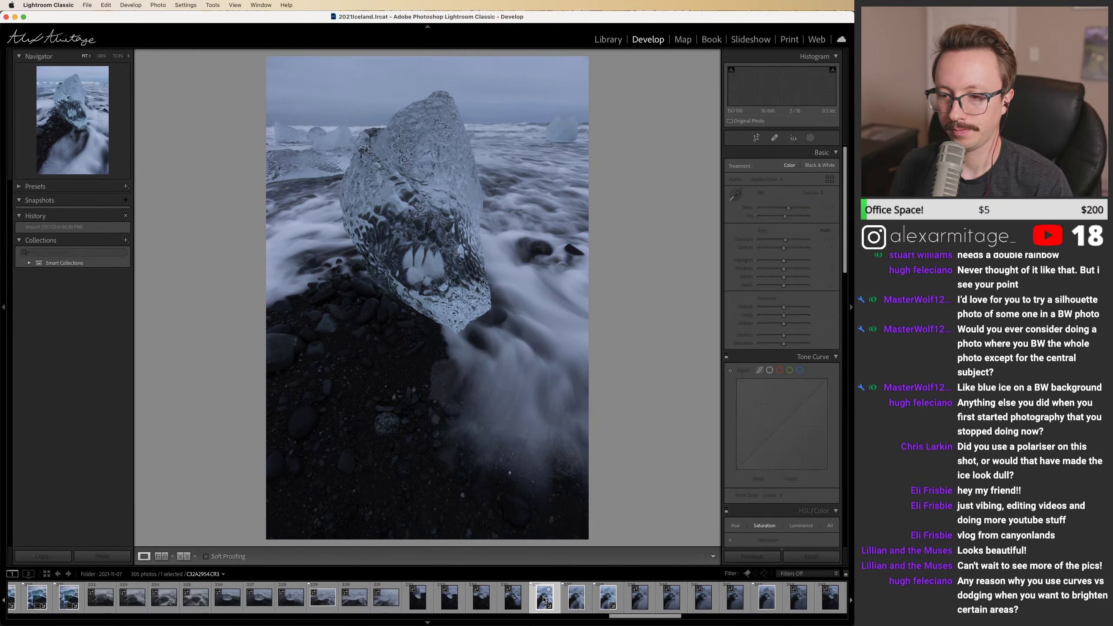
right_click(539, 603)
mouse_move(545, 574)
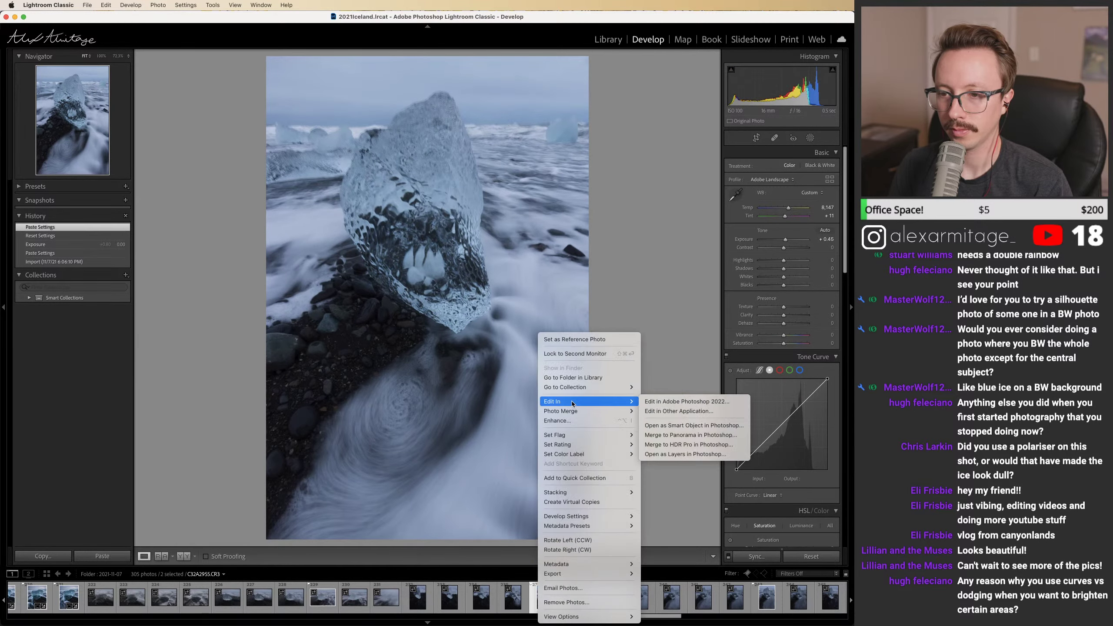
left_click(681, 458)
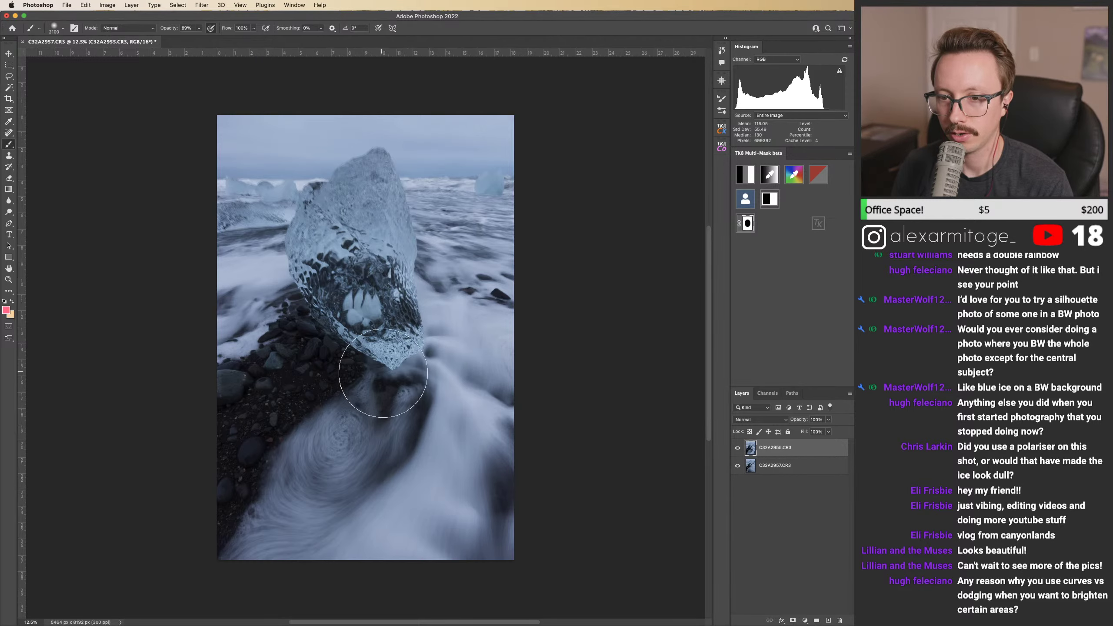
Step: Move the C32A2957.CR3 layer above C32A2955.CR3 and add a white layer mask to it
left_click(737, 448)
left_click(737, 449)
left_click_drag(751, 466, 756, 445)
left_click(792, 620)
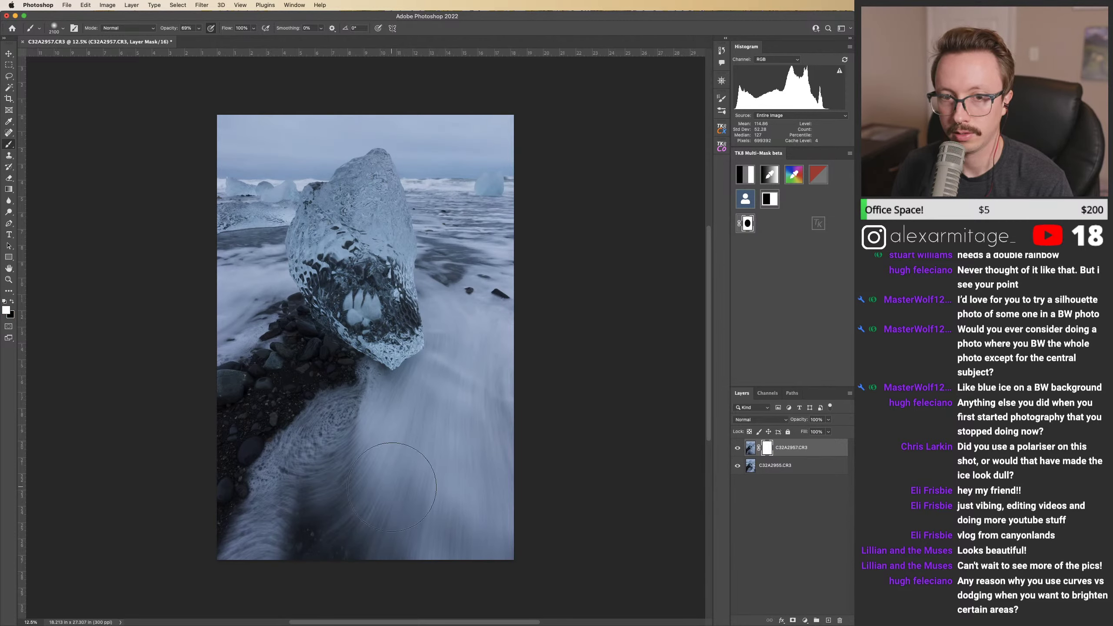
Step: Paint black at 100% opacity on the C32A2957.CR3 mask over the foreground water to reveal the swirling water beneath
key("x")
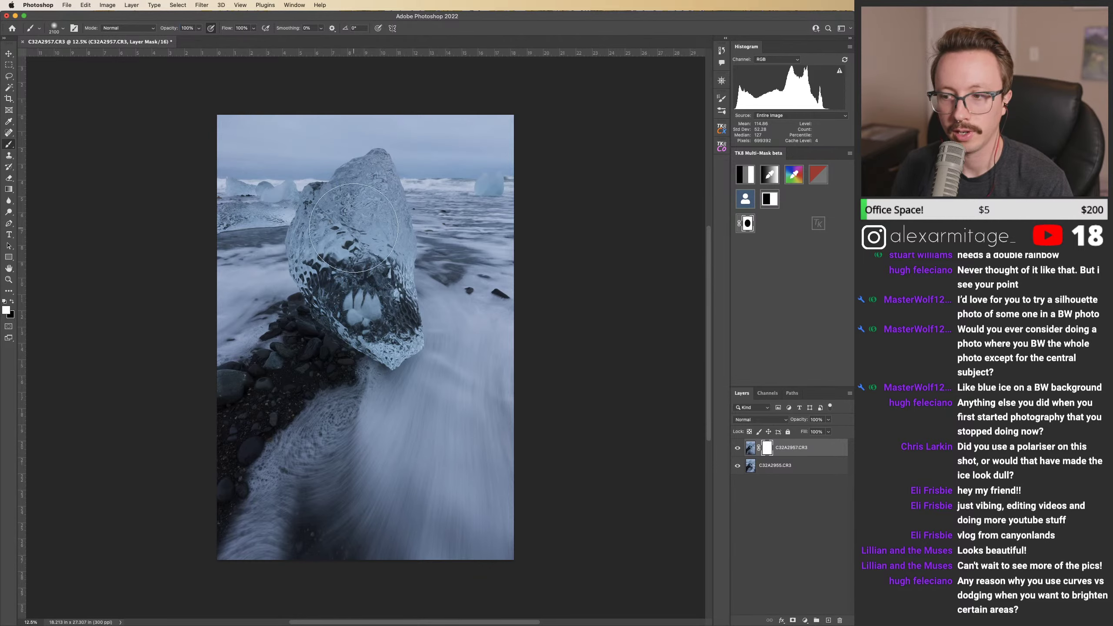
mouse_move(394, 408)
left_mouse_down()
mouse_move(316, 438)
mouse_move(389, 479)
mouse_move(477, 504)
mouse_move(422, 521)
mouse_move(496, 398)
mouse_move(508, 541)
left_mouse_up()
key("super+z")
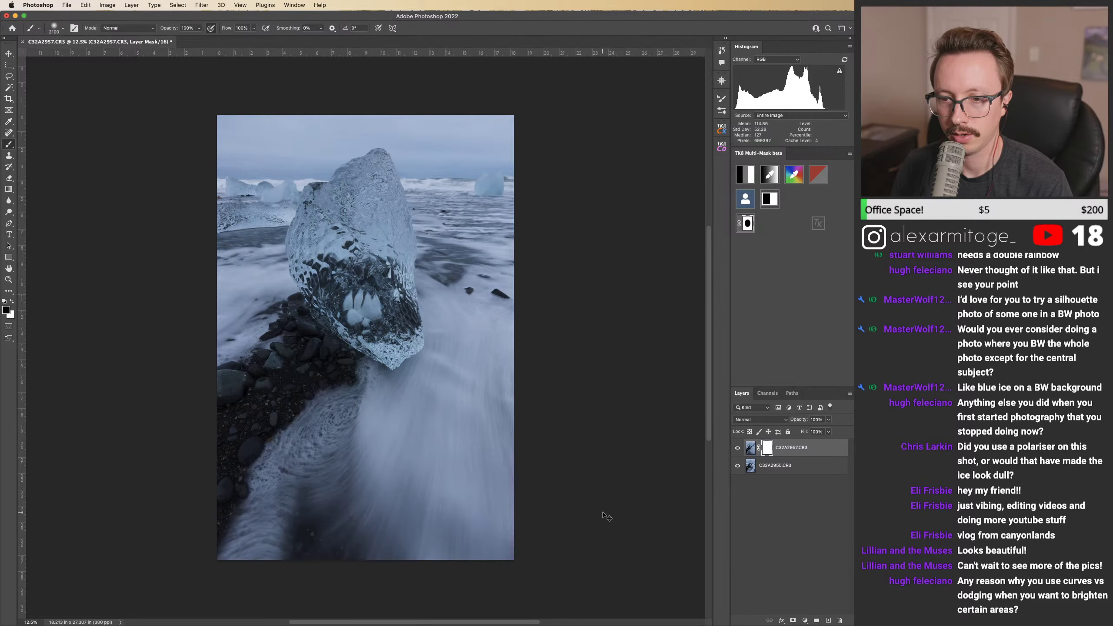
key("super+comma")
key("super+comma")
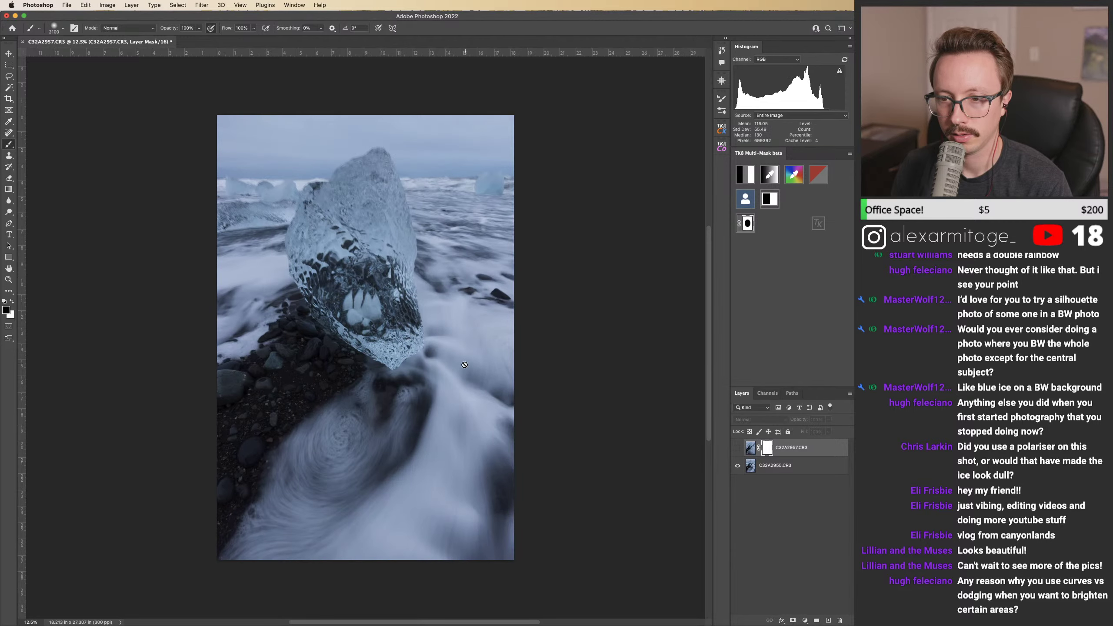
key("super+comma")
mouse_move(460, 347)
left_mouse_down()
mouse_move(458, 397)
mouse_move(416, 414)
mouse_move(403, 403)
mouse_move(285, 526)
mouse_move(438, 513)
mouse_move(455, 544)
mouse_move(350, 597)
left_mouse_up()
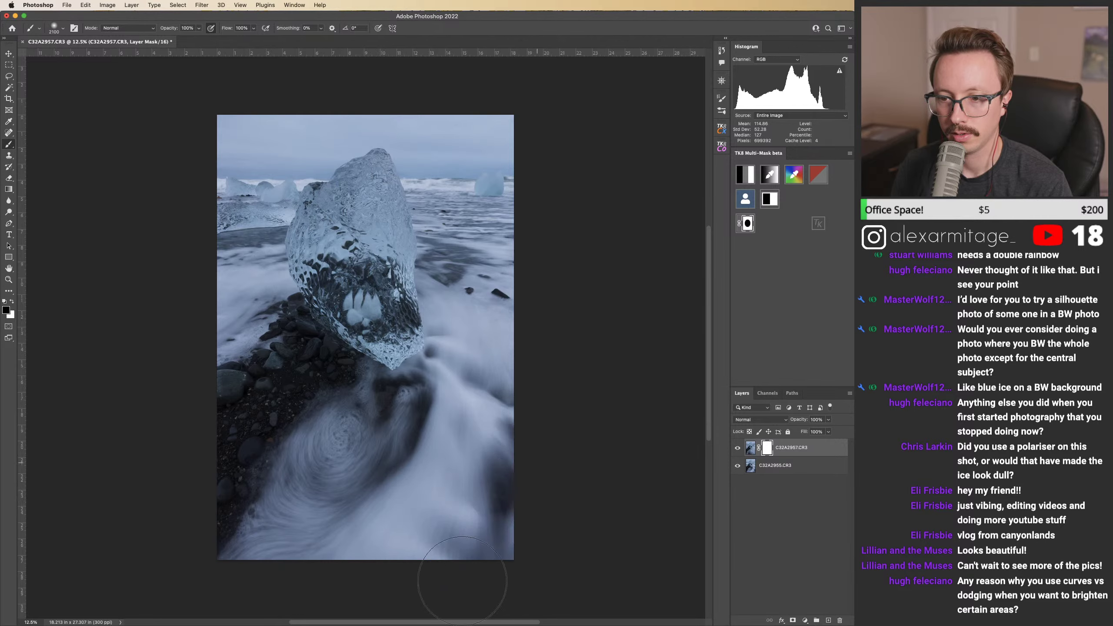
Step: Compare the blend by toggling the C32A2957.CR3 layer mask and the layer's visibility
key("shift+backslash")
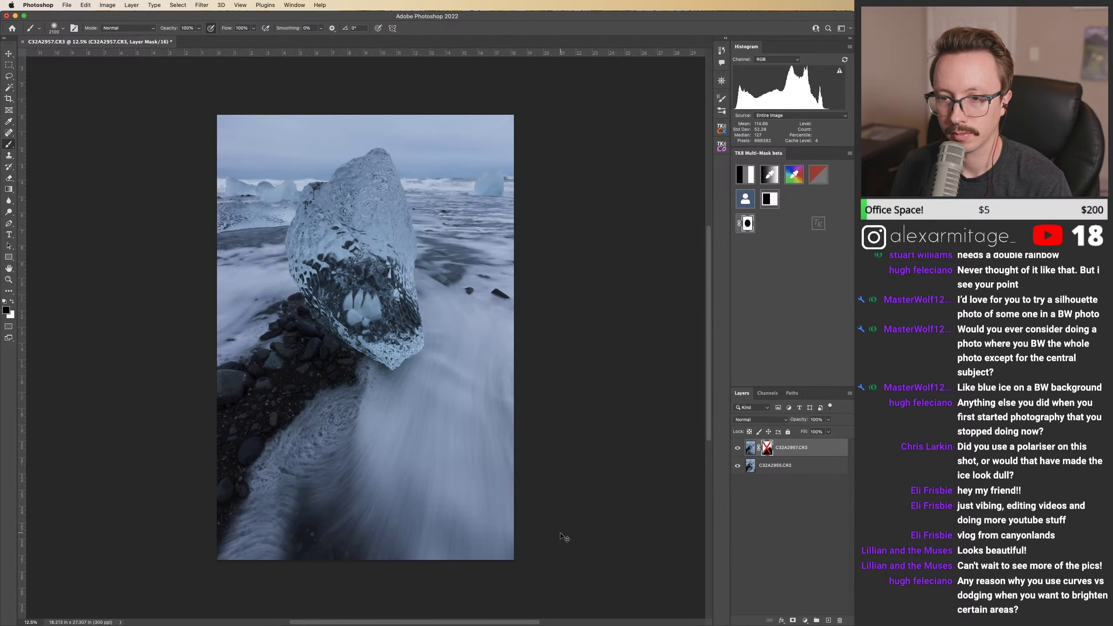
key("shift+backslash")
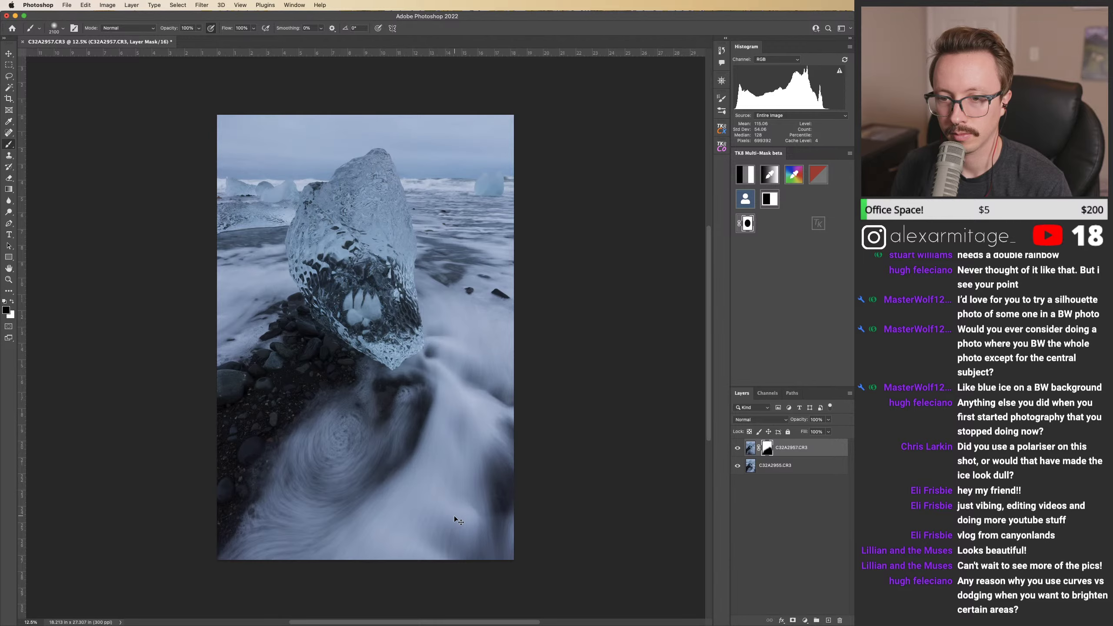
key("shift+backslash")
key("shift+backslash")
key("super+z")
key("super+comma")
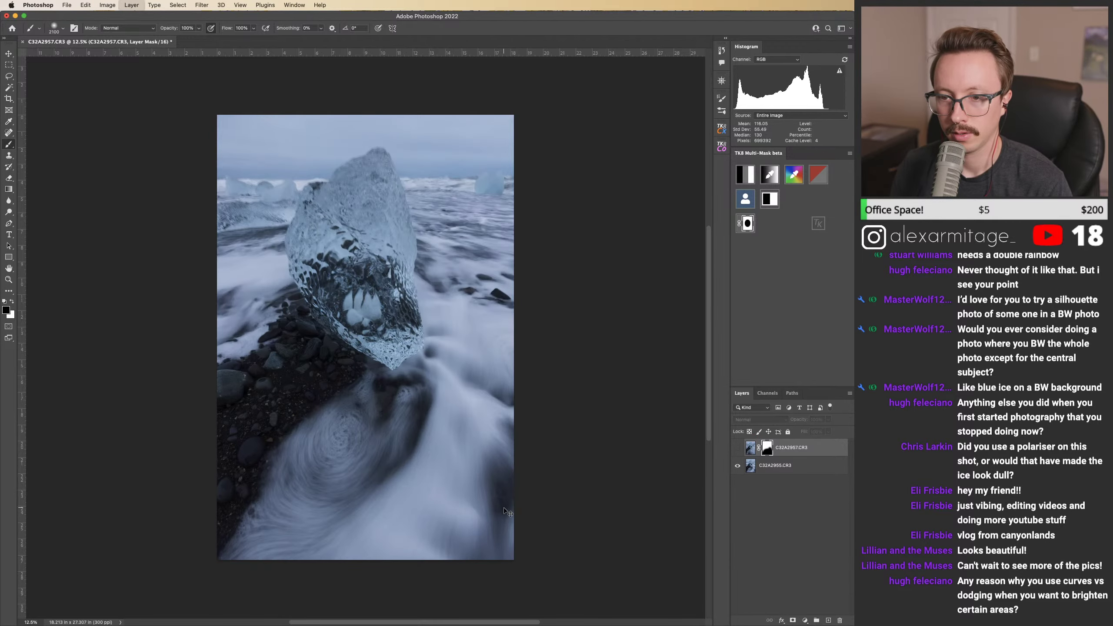
key("super+comma")
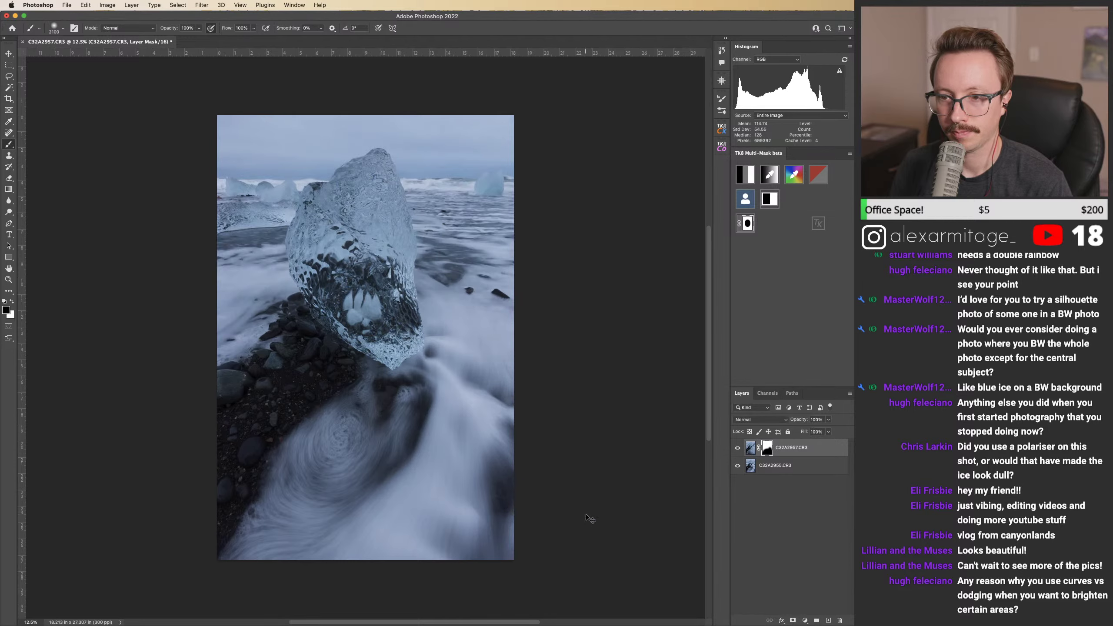
key("super+comma")
key("super+comma")
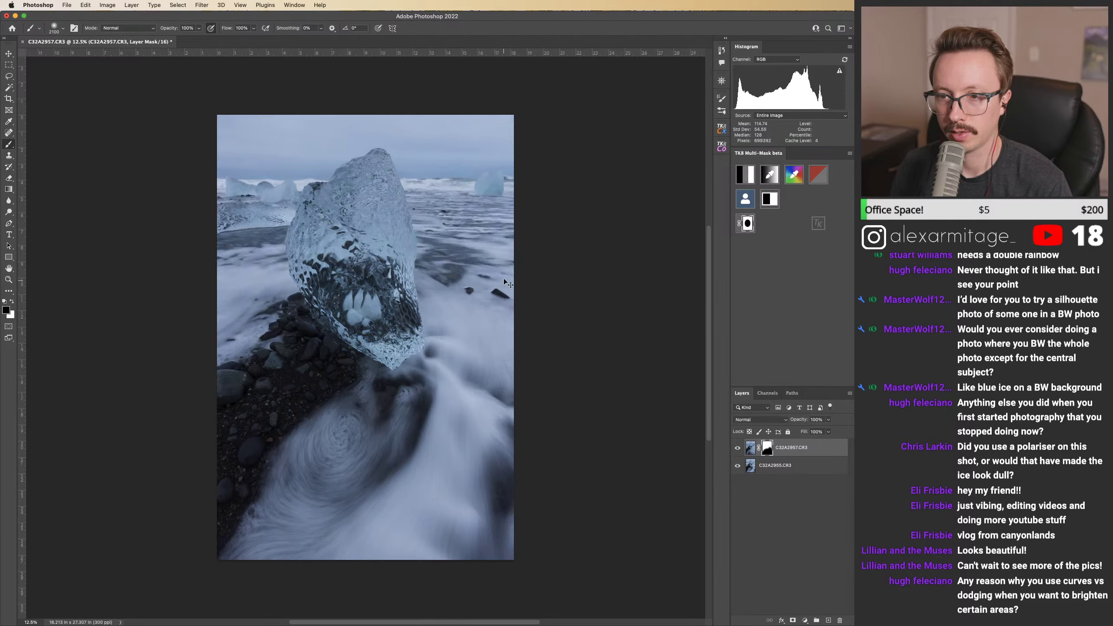
key("super+comma")
key("super+comma")
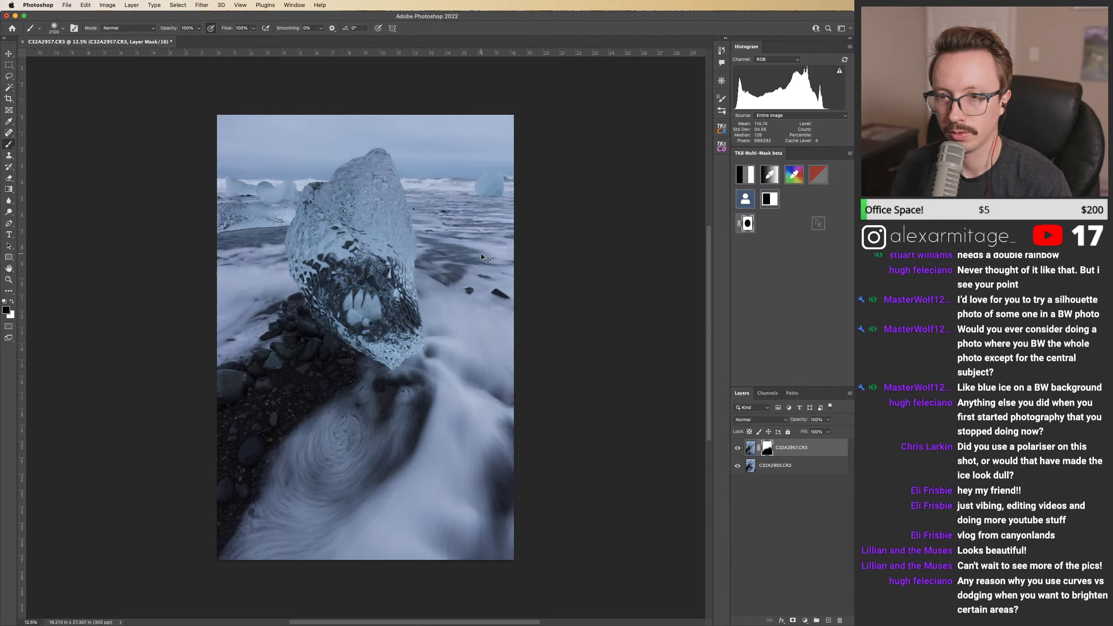
Step: Try painting black on the mask over the background water on both sides of the ice chunk
mouse_move(504, 287)
left_mouse_down()
mouse_move(481, 301)
mouse_move(473, 284)
mouse_move(484, 322)
mouse_move(490, 297)
left_mouse_up()
mouse_move(213, 270)
left_mouse_down()
mouse_move(230, 255)
mouse_move(212, 245)
mouse_move(188, 319)
mouse_move(254, 275)
left_mouse_up()
key("z")
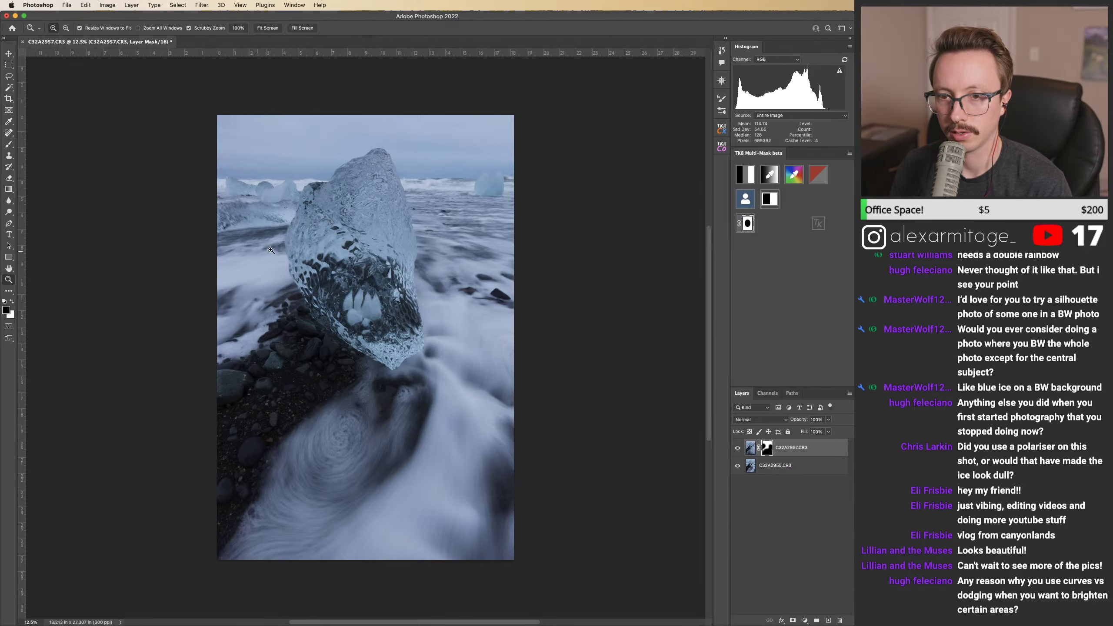
left_click(342, 253)
left_click_drag(342, 253, 284, 258)
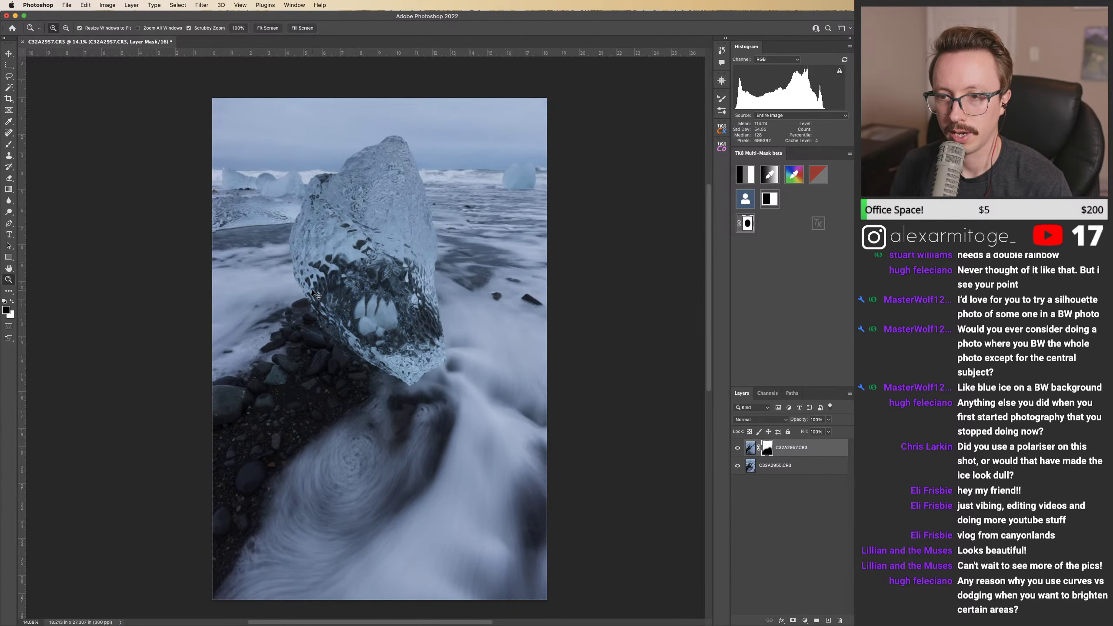
Step: Examine the ice edge and the water beside it up close, comparing both exposures by toggling the C32A2957.CR3 layer
left_click(737, 448)
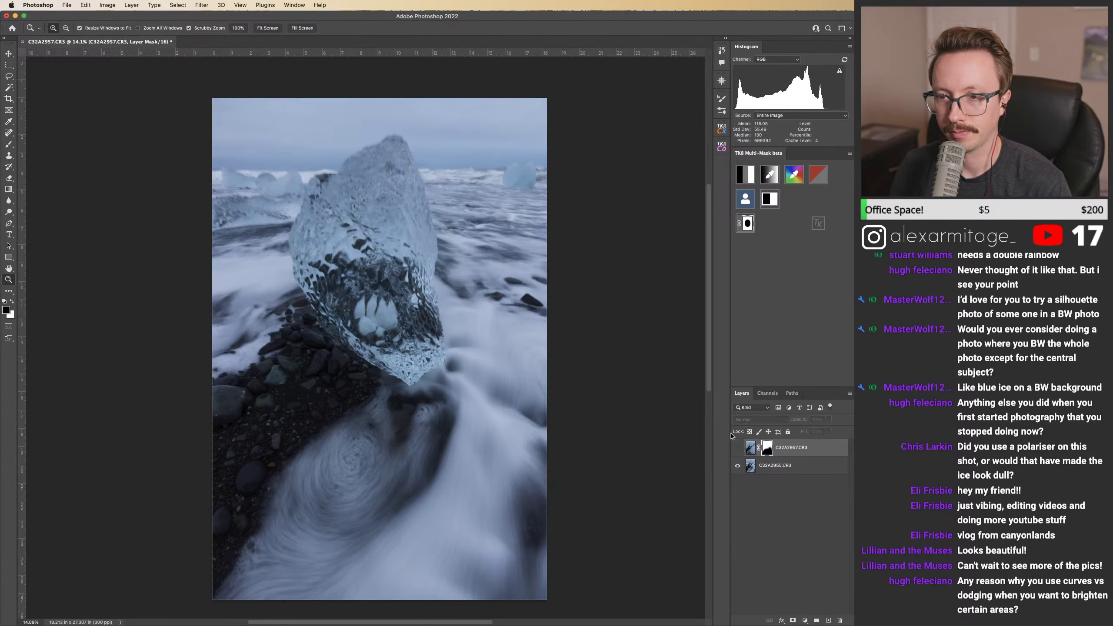
key("super+comma")
left_click_drag(456, 243, 500, 240)
key("super+comma")
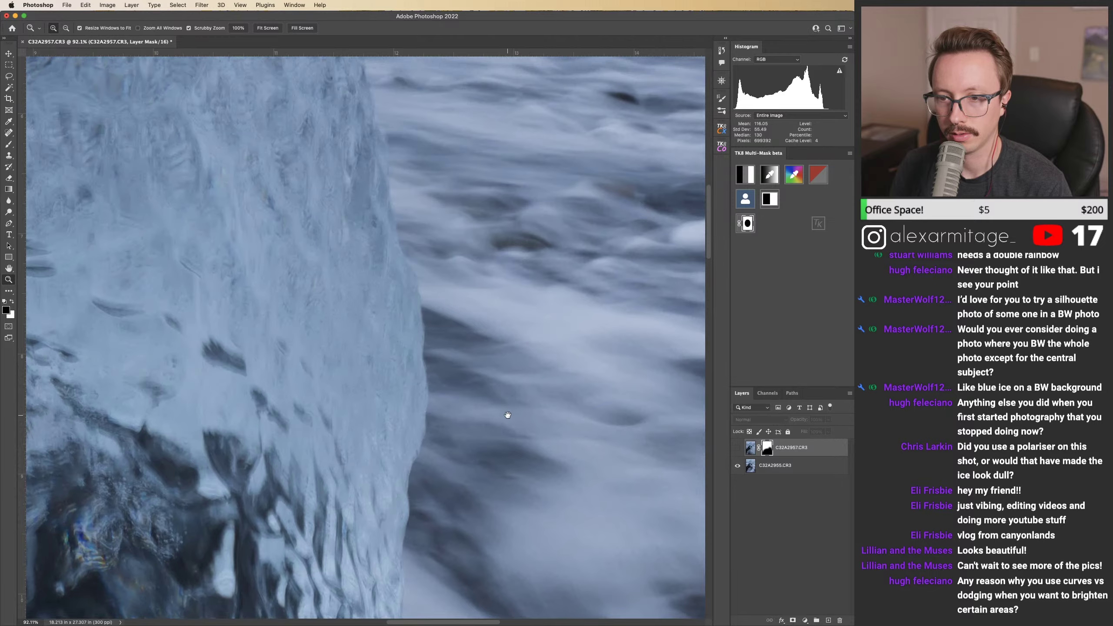
scroll(507, 415, "up", 10)
key("super+comma")
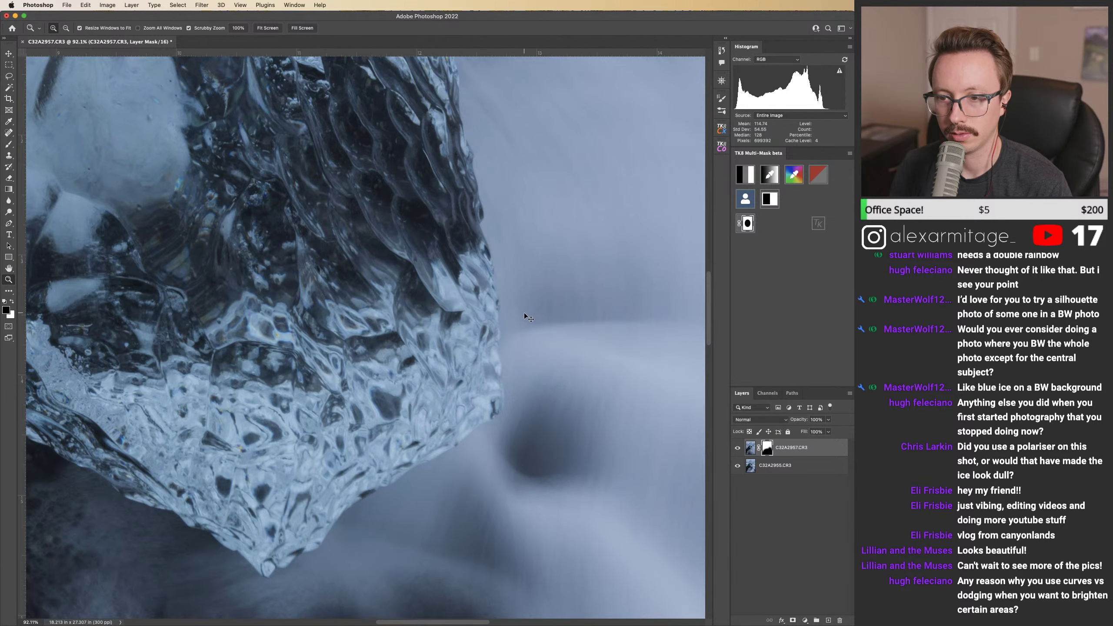
key("super+comma")
key("super+comma")
left_click_drag(550, 322, 546, 344)
key("super+comma")
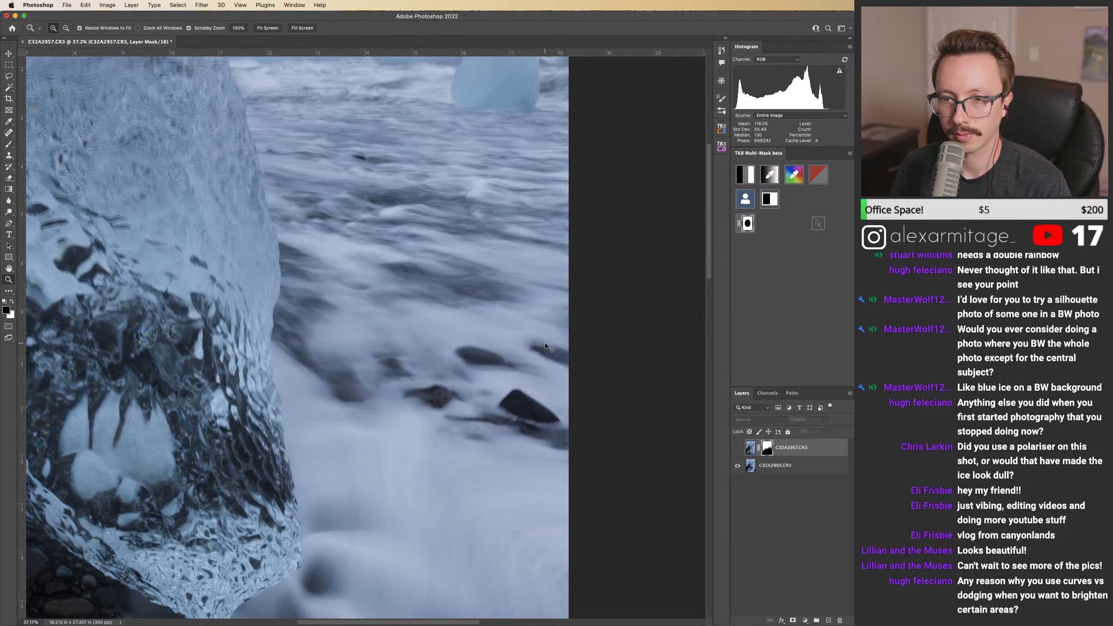
scroll(504, 285, "up", 3)
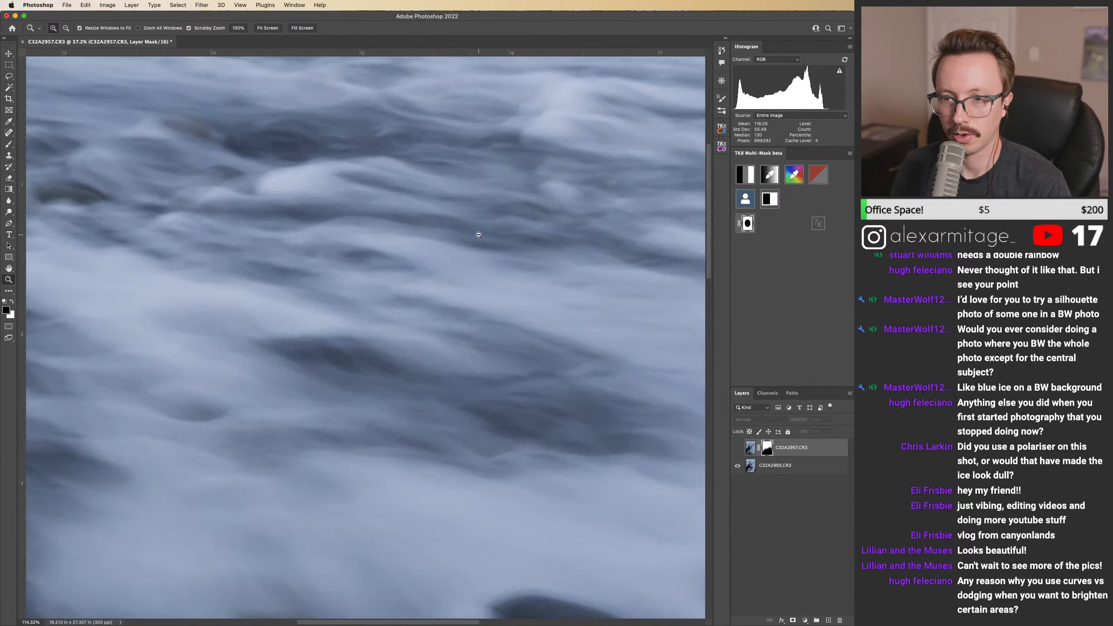
scroll(476, 233, "down", 3)
key("super+comma")
scroll(446, 240, "down", 3)
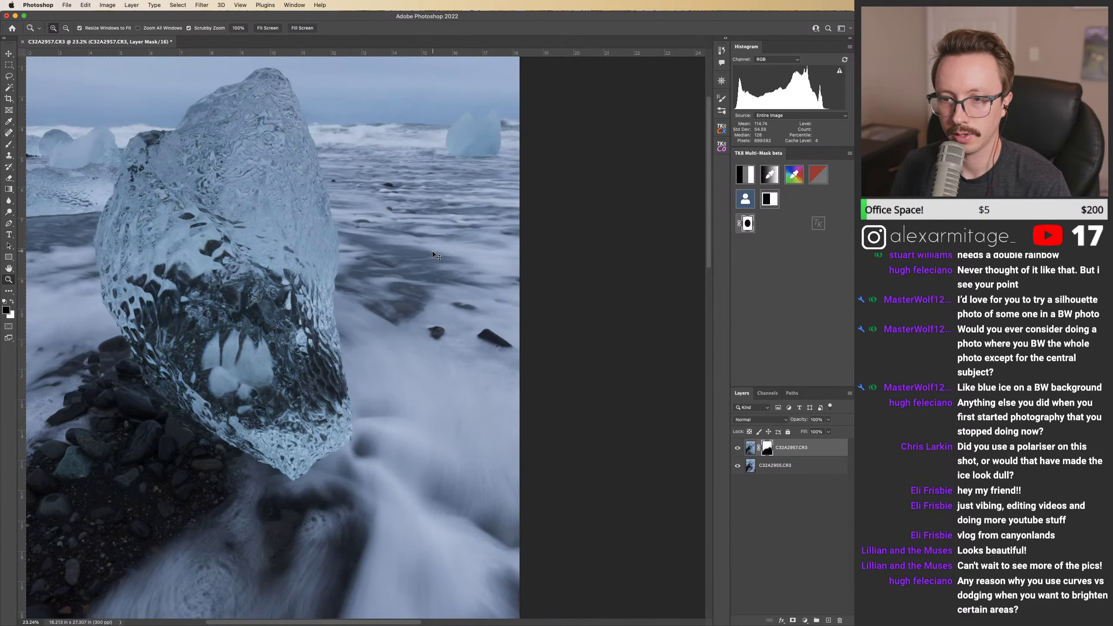
scroll(478, 300, "down", 3)
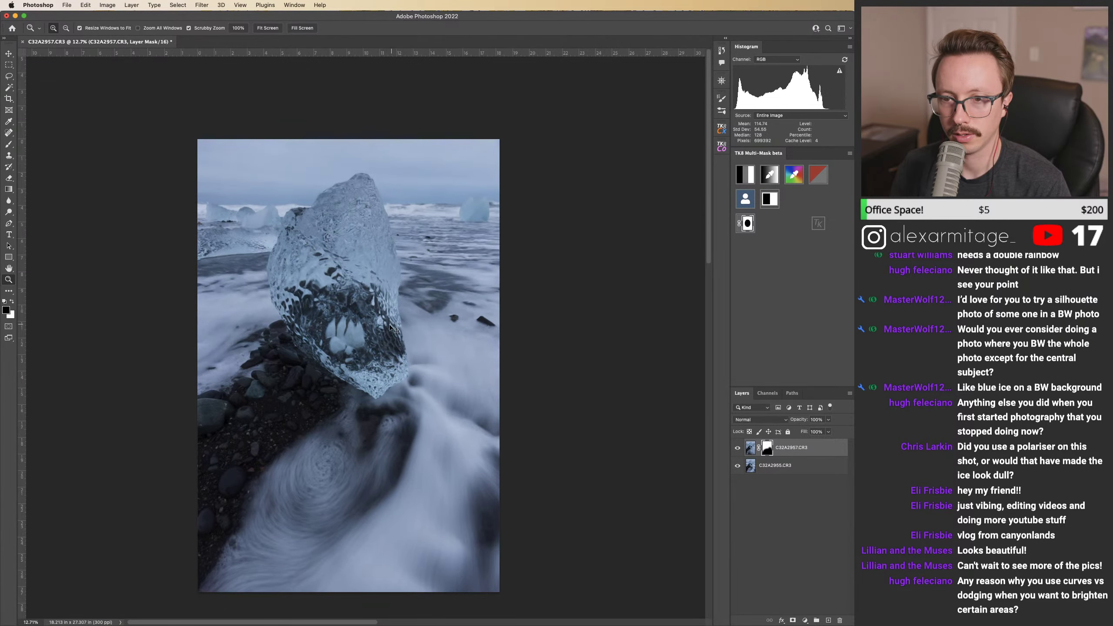
Step: Inspect the blend around the ice's lower tip using the mask overlay and with the layer mask disabled
scroll(401, 322, "up", 8)
scroll(468, 340, "down", 6)
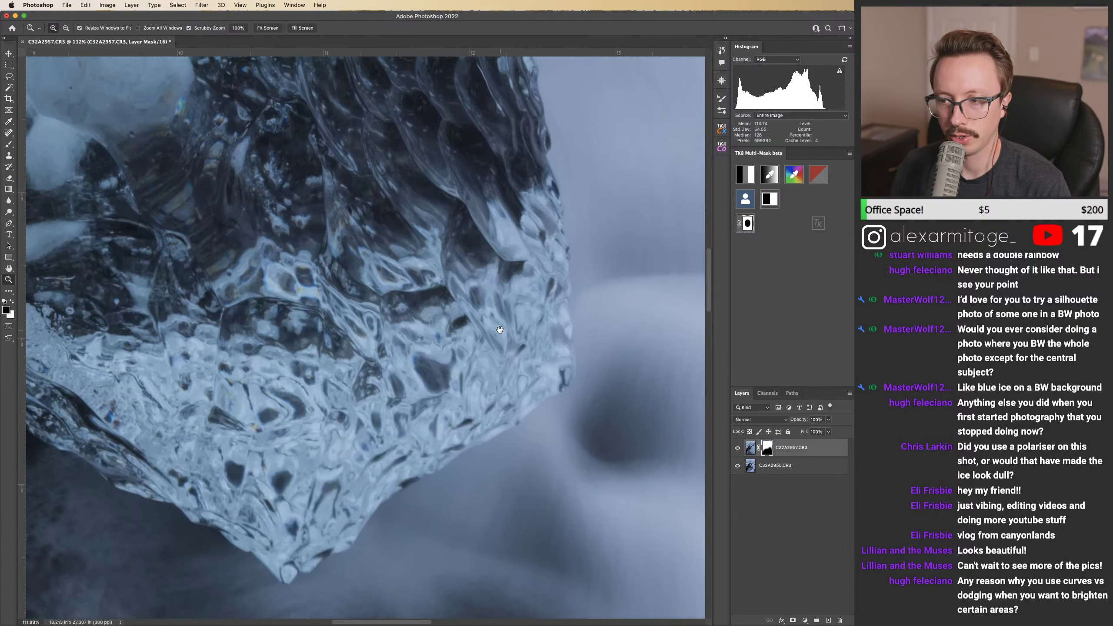
left_click_drag(500, 420, 503, 369)
key("backslash")
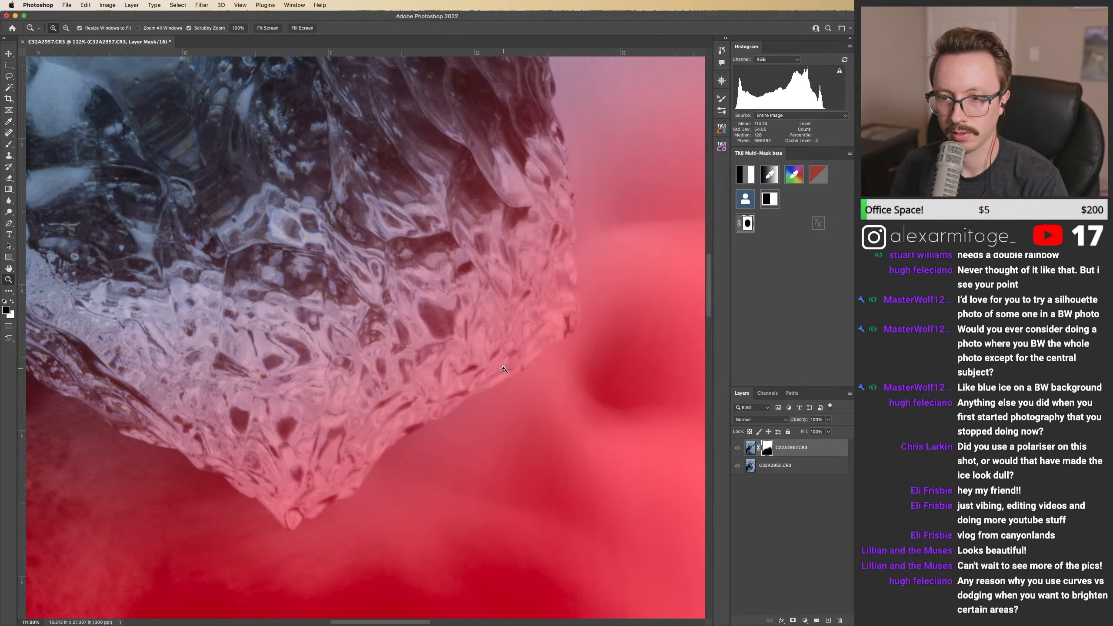
key("backslash")
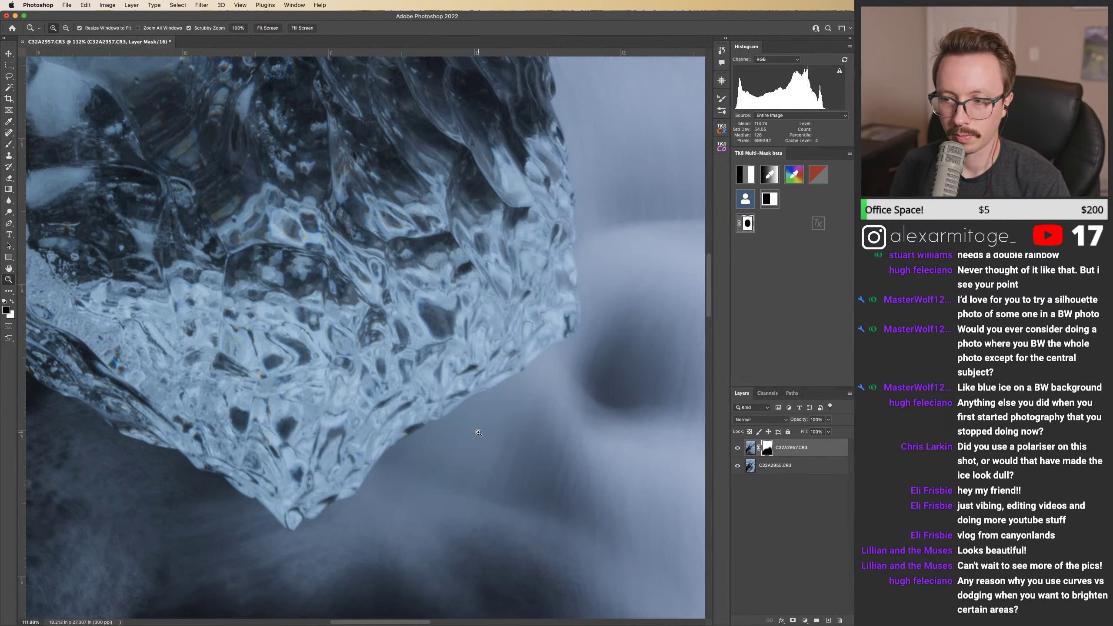
key("shift+backslash")
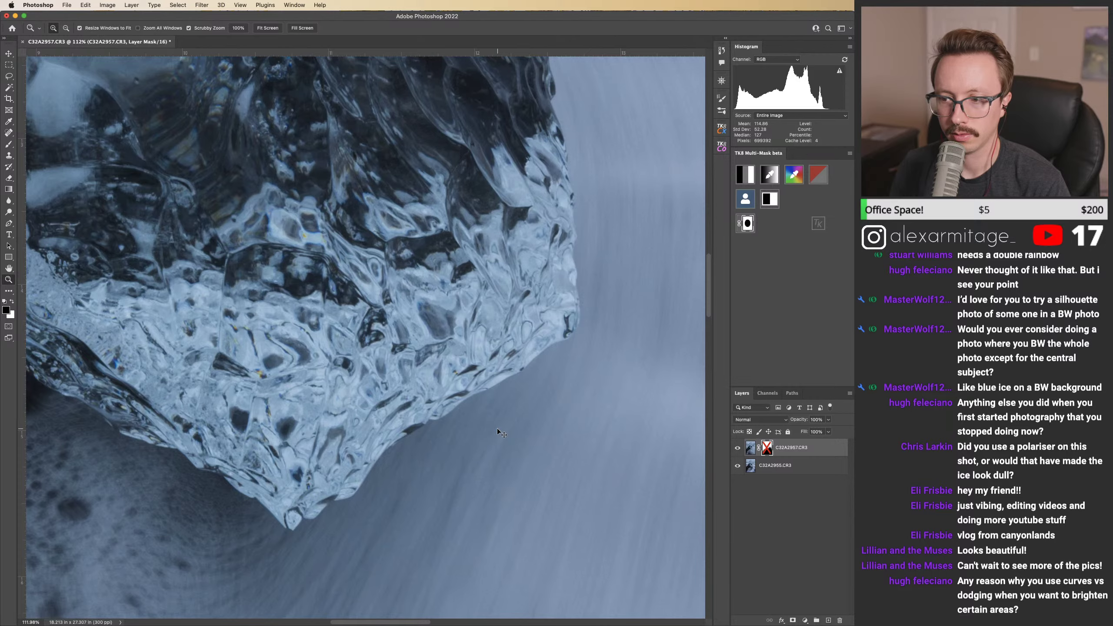
key("shift+backslash")
key("shift+backslash")
left_click_drag(511, 429, 486, 431)
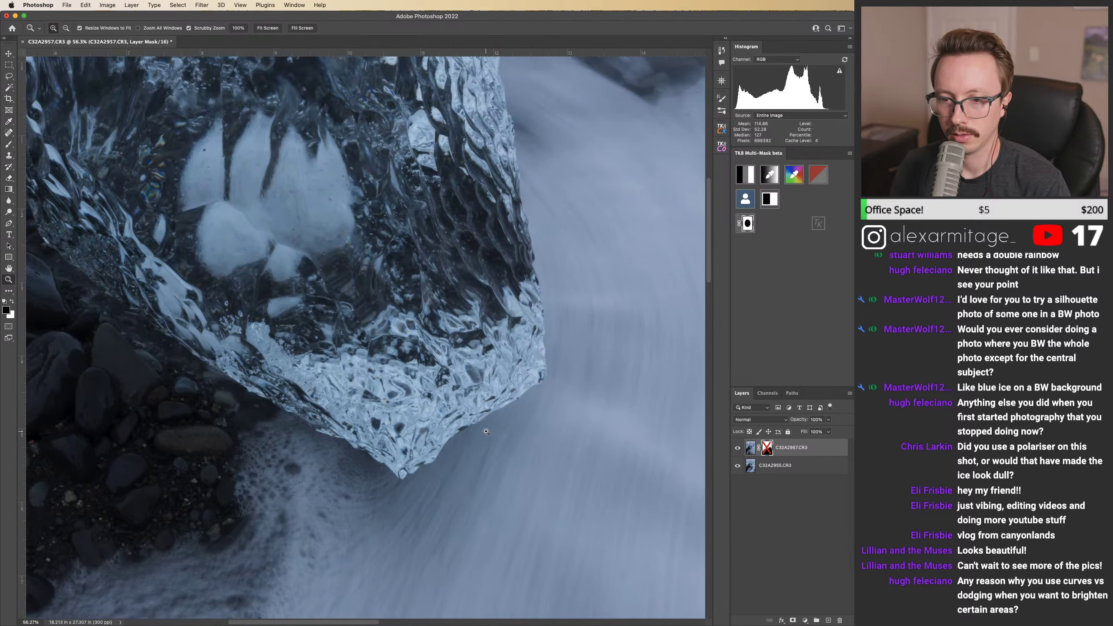
Step: Re-enable the mask and paint white around the ice's lower tip to restore the C32A2957.CR3 exposure, undoing the last stroke
key("b")
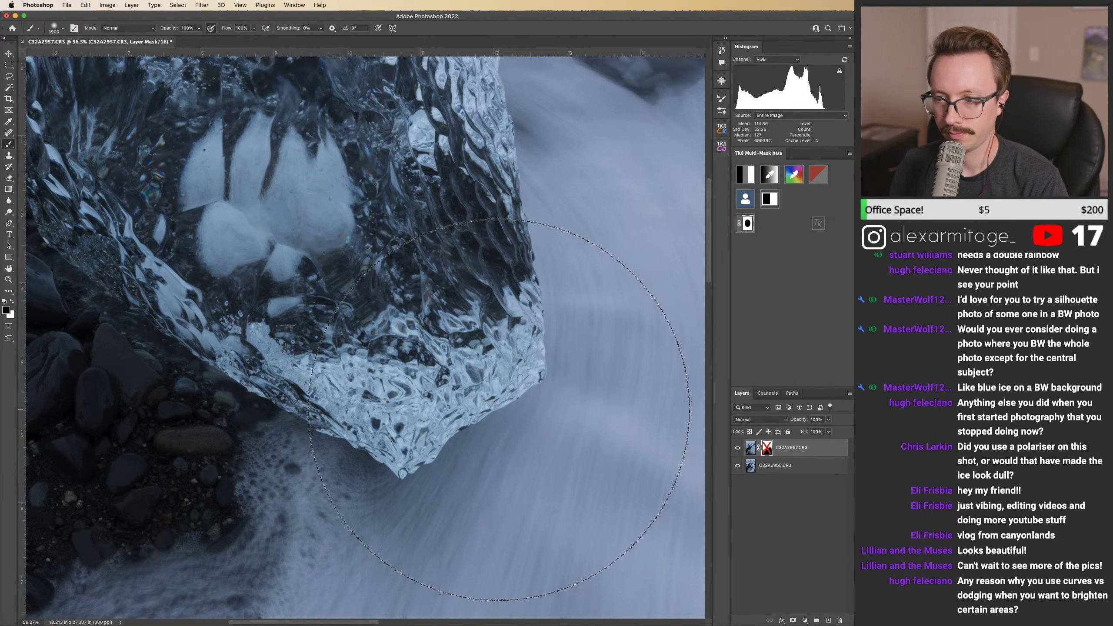
key("shift+backslash")
left_click_drag(485, 386, 469, 356)
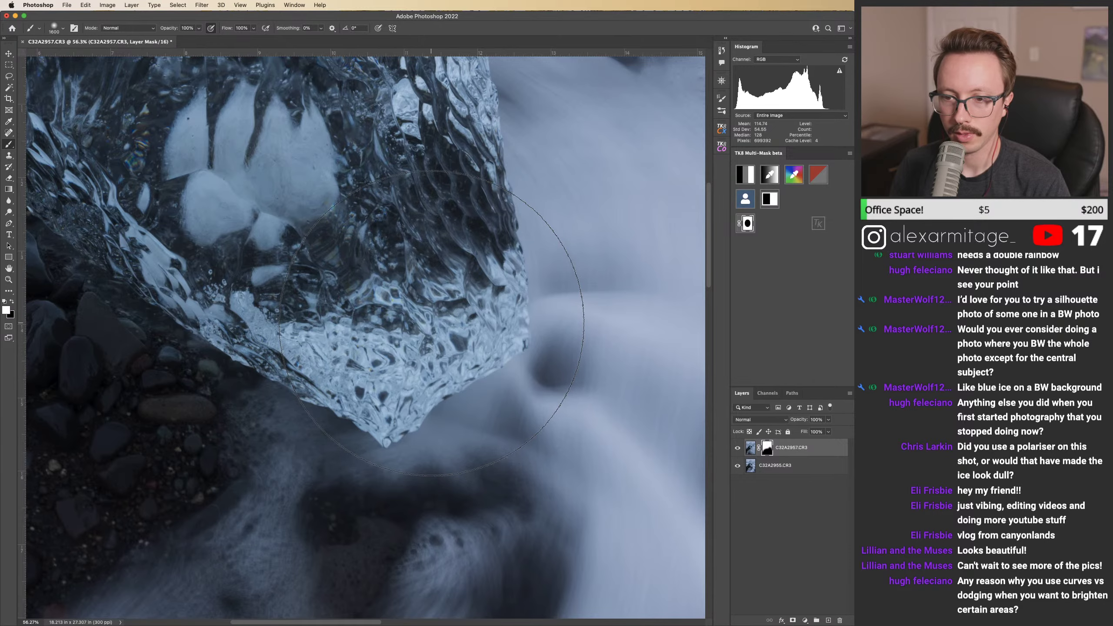
key("x")
left_click_drag(452, 318, 410, 299)
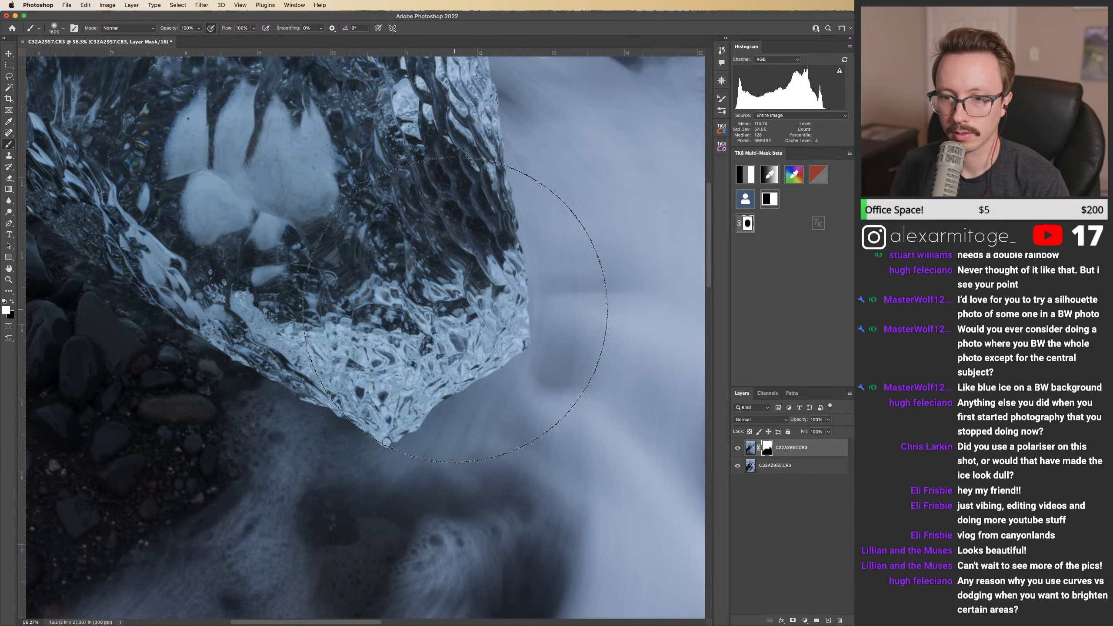
left_click_drag(497, 249, 424, 305)
key("z")
key("super+0")
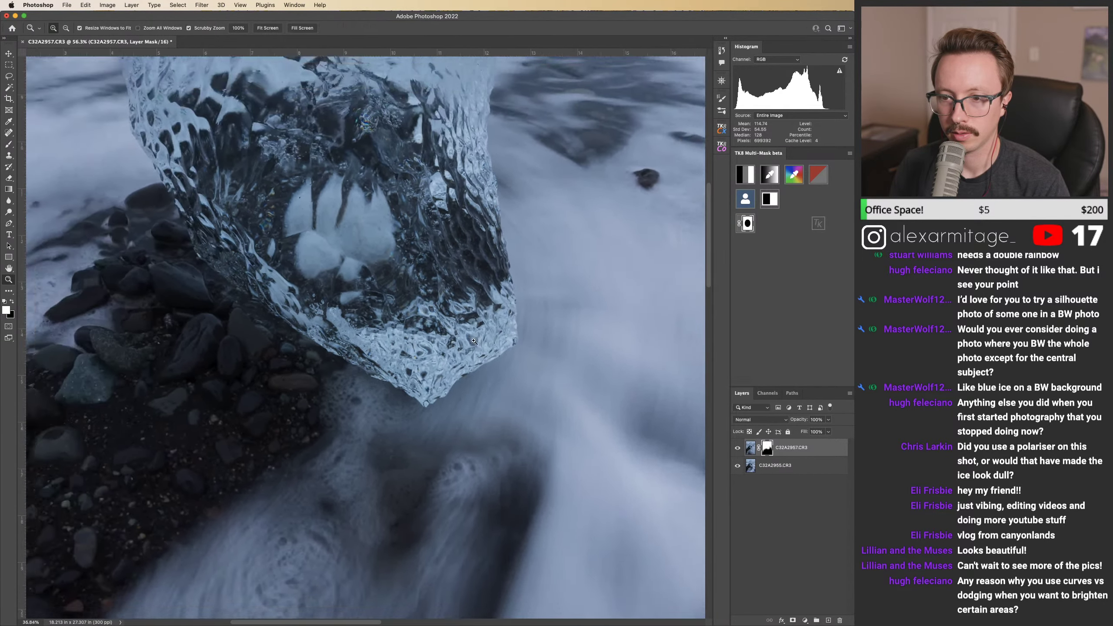
left_click_drag(452, 343, 499, 398)
key("b")
key("super+z")
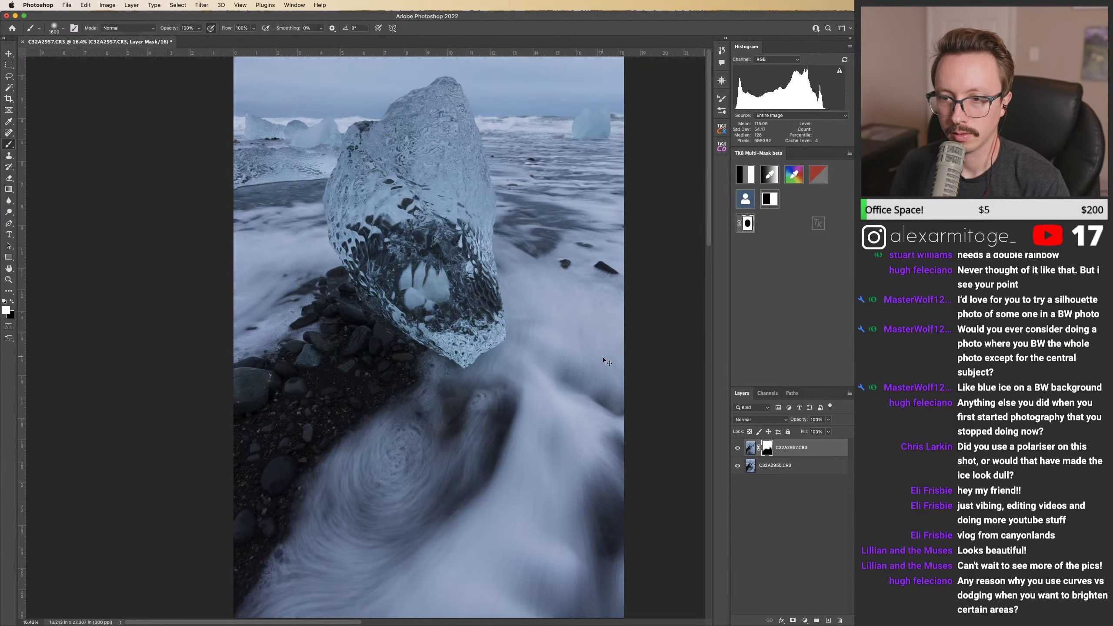
Step: Compare the blend with the C32A2957.CR3 layer hidden and shown, and inspect the water below the ice tip
left_click(737, 447)
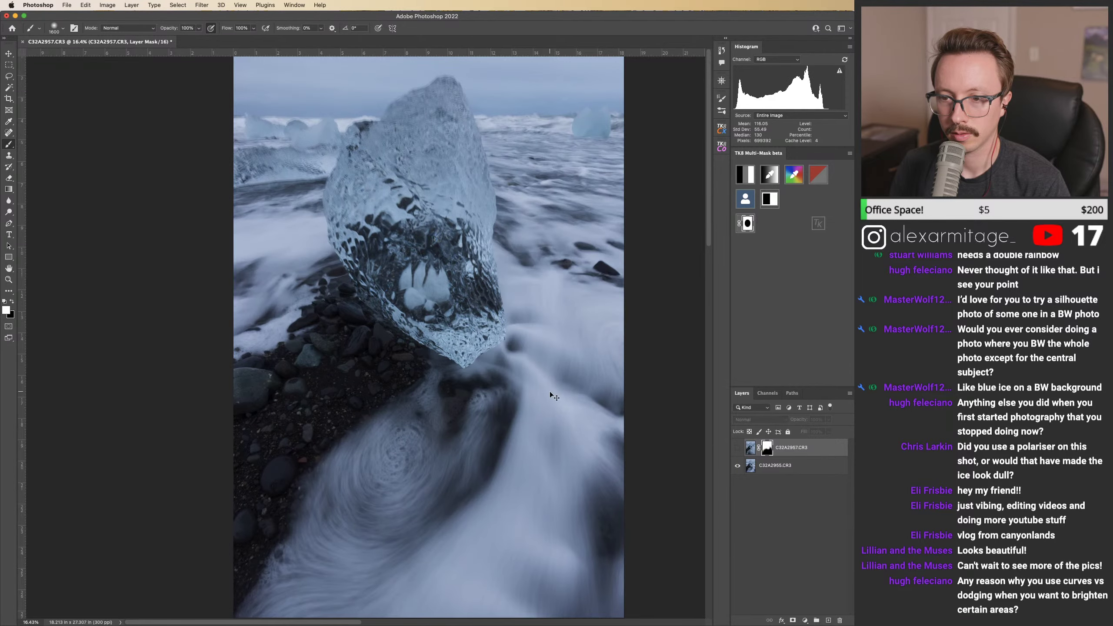
key("super+comma")
scroll(482, 345, "up", 5)
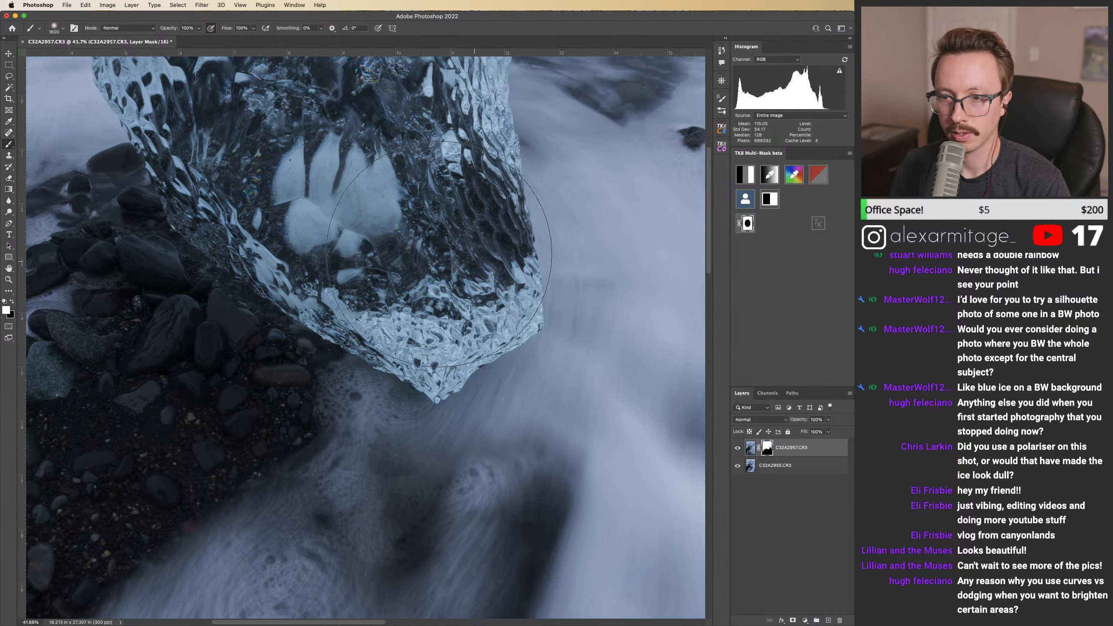
key("z")
scroll(543, 394, "up", 2)
left_click_drag(551, 428, 536, 344)
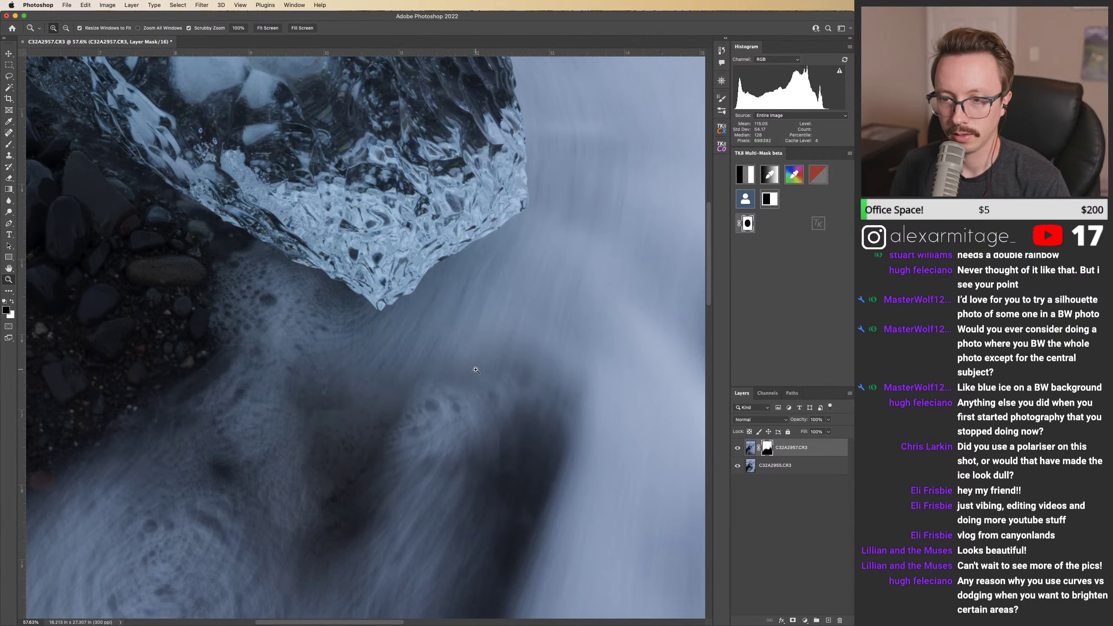
Step: Try painting black on the mask over the dark water below the ice tip with a smaller brush at 69% opacity
key("b")
key("bracketleft")
key("bracketleft")
key("bracketleft")
key("bracketleft")
key("bracketleft")
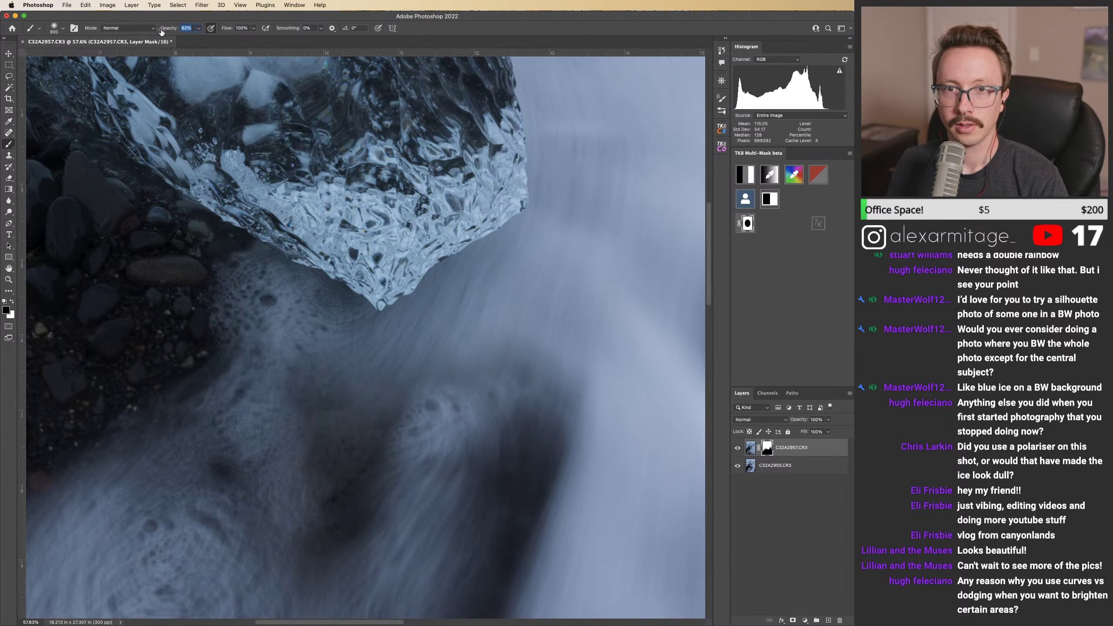
mouse_move(467, 398)
left_mouse_down()
mouse_move(460, 374)
mouse_move(432, 399)
mouse_move(485, 380)
mouse_move(478, 400)
mouse_move(344, 429)
left_mouse_up()
key("super+z")
key("z")
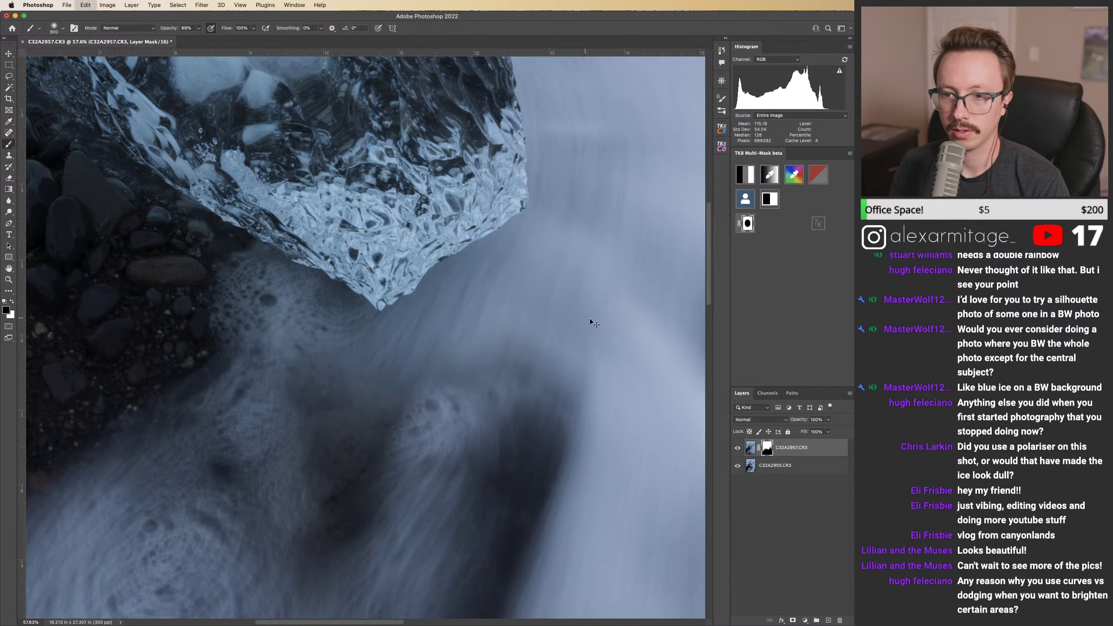
Step: Compare the whole blended image with the C32A2957.CR3 layer mask disabled and enabled
left_click_drag(587, 322, 541, 343)
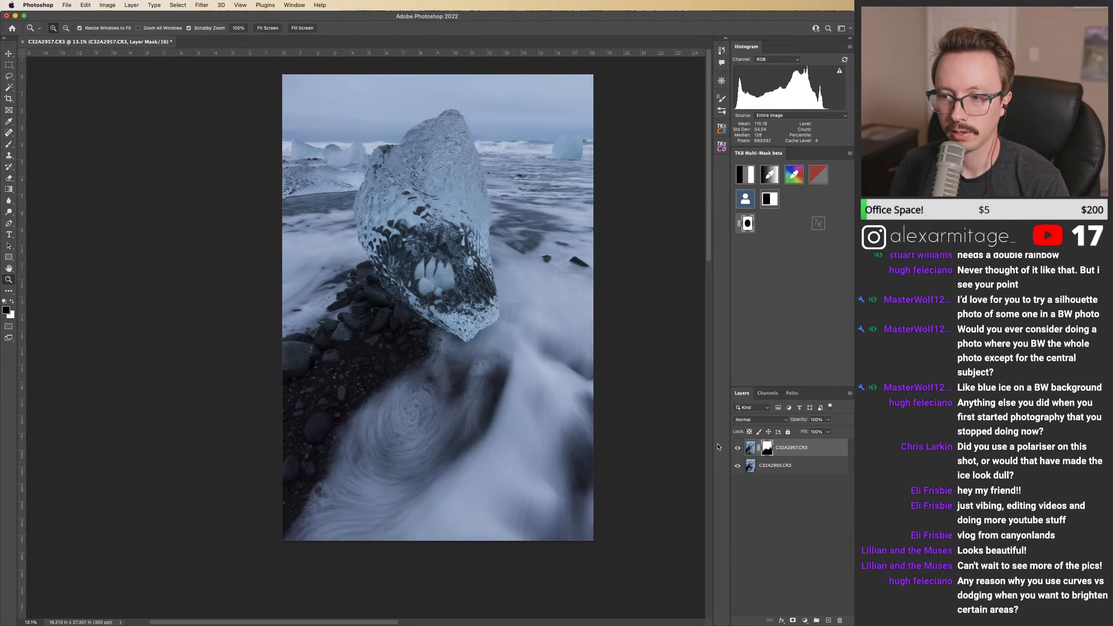
key("super+shift+m")
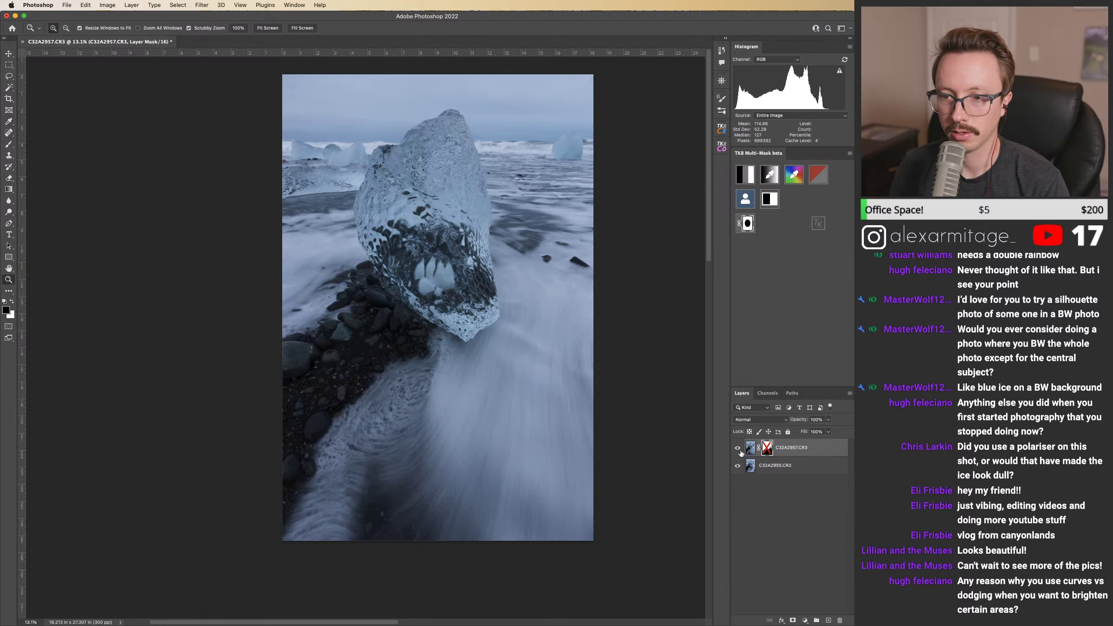
key("super+shift+m")
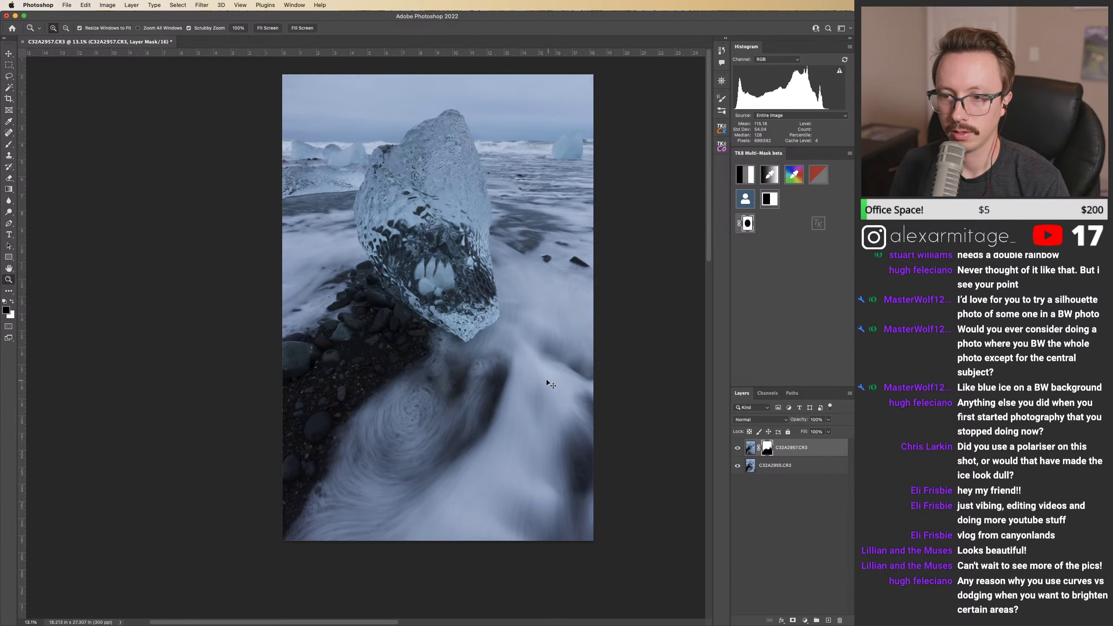
Step: Paint black at 69% opacity on the mask over the water just below and beside the ice's lower tip
left_click_drag(512, 356, 502, 311)
key("b")
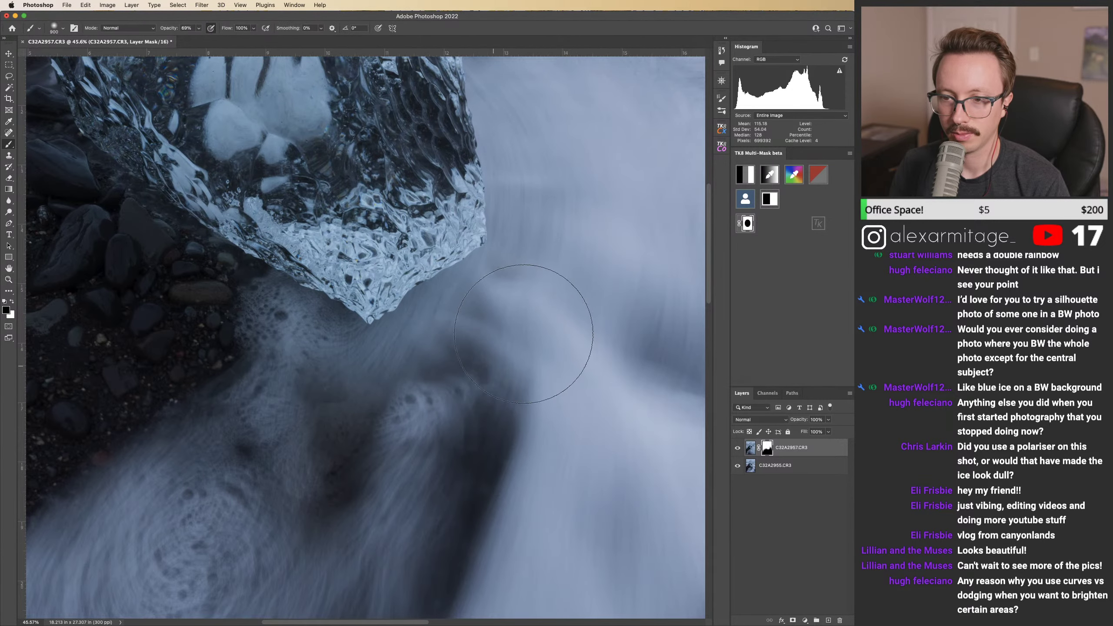
mouse_move(584, 341)
left_mouse_down()
mouse_move(565, 438)
mouse_move(532, 454)
mouse_move(542, 449)
mouse_move(523, 352)
mouse_move(540, 363)
left_mouse_up()
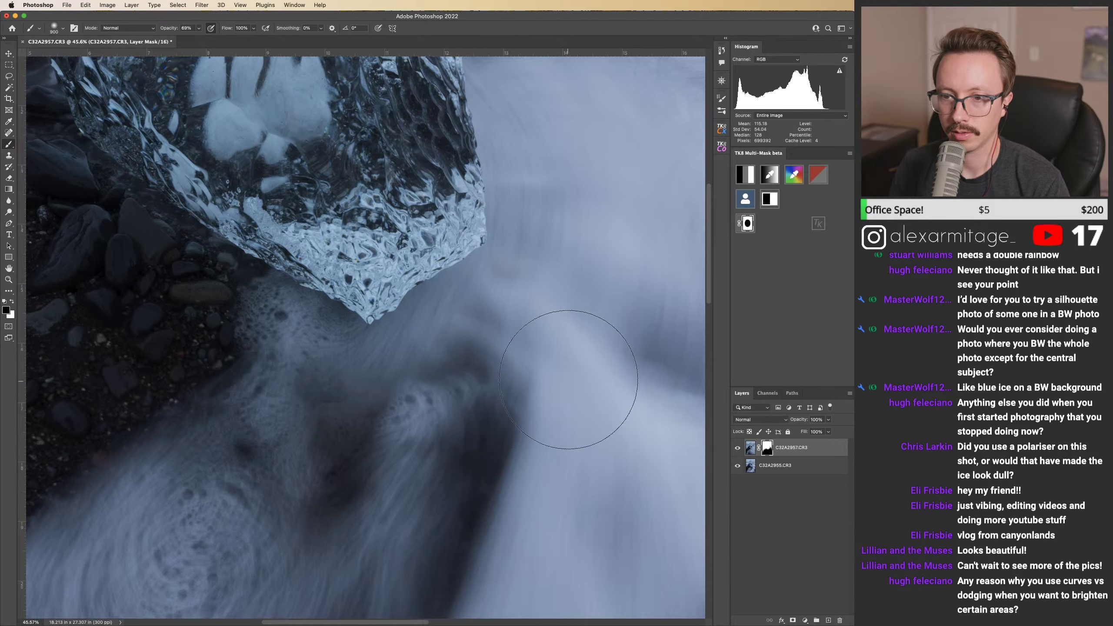
left_click(569, 345)
mouse_move(430, 382)
left_mouse_down()
mouse_move(347, 384)
mouse_move(249, 341)
mouse_move(327, 392)
mouse_move(279, 375)
mouse_move(490, 378)
mouse_move(535, 353)
left_mouse_up()
Step: Compare the water around the ice tip with the C32A2957.CR3 layer hidden and shown, and check its layer mask
key("super+comma")
key("super+comma")
key("super+comma")
key("super+comma")
key("z")
left_click_drag(603, 370, 482, 374)
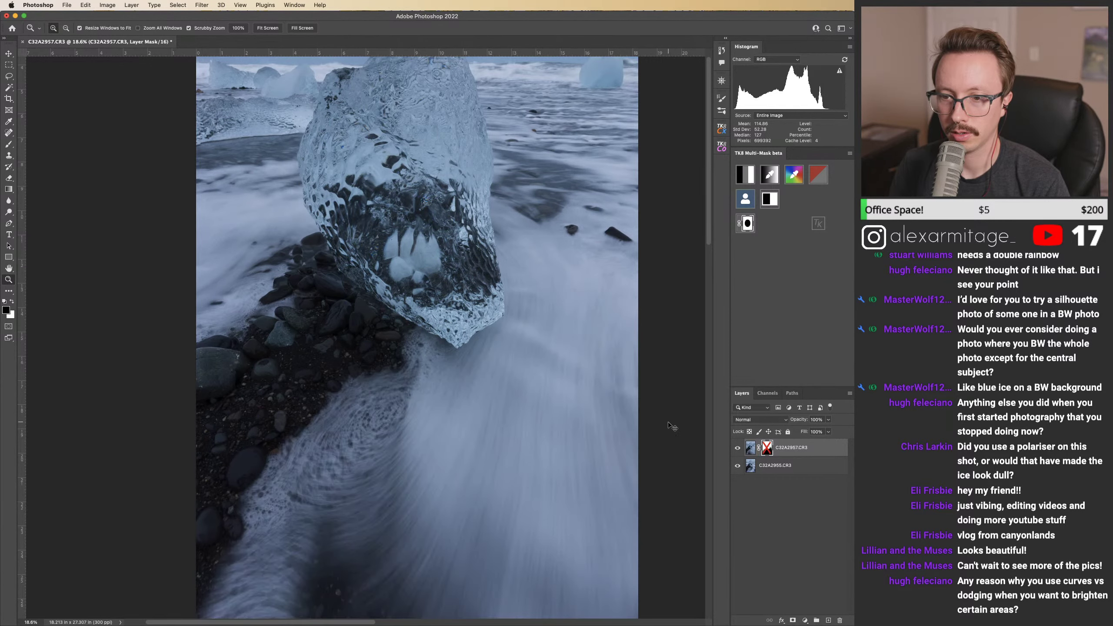
key("super+comma")
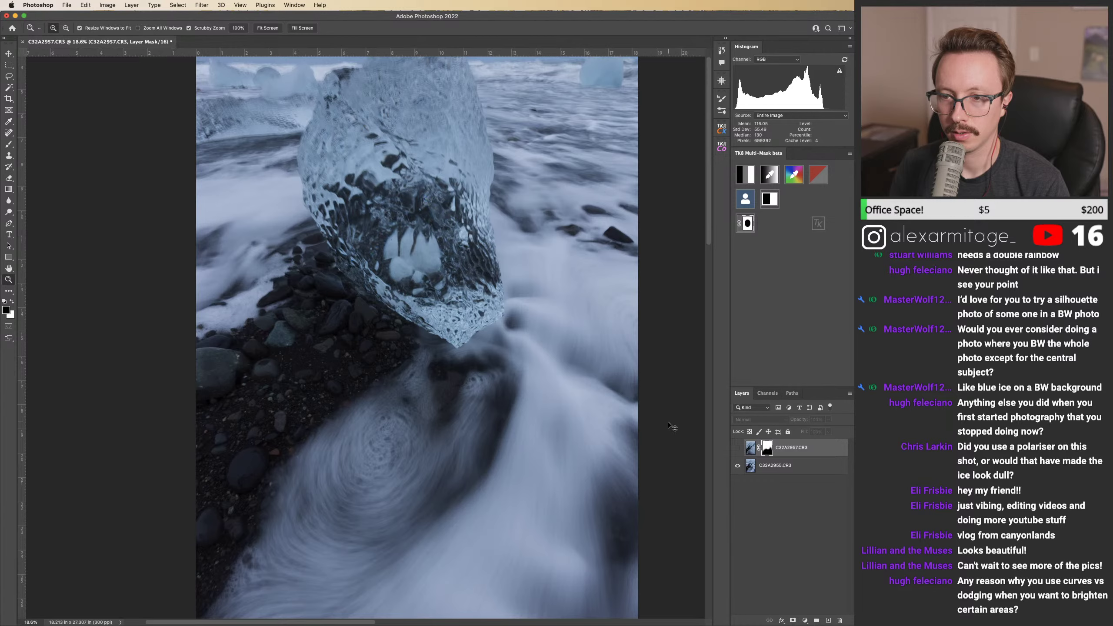
key("super+comma")
key("shift+backslash")
key("shift+backslash")
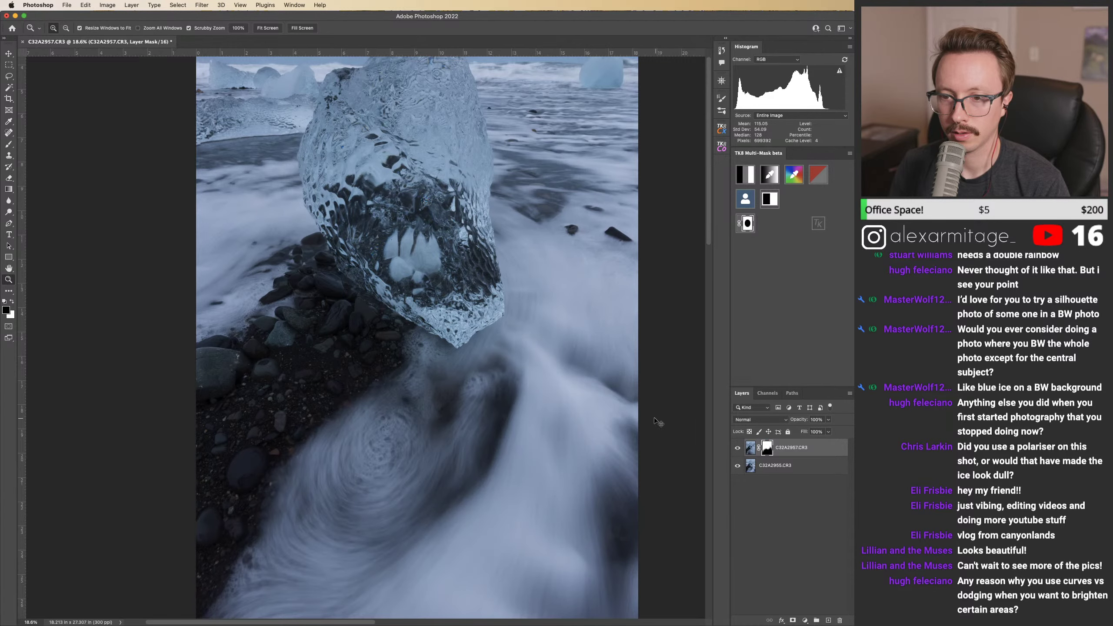
Step: Undo a 69% opacity mask stroke made with a 500 px brush, and paint black at 29% opacity over the water around the ice tip
left_click_drag(507, 349, 491, 348)
key("b")
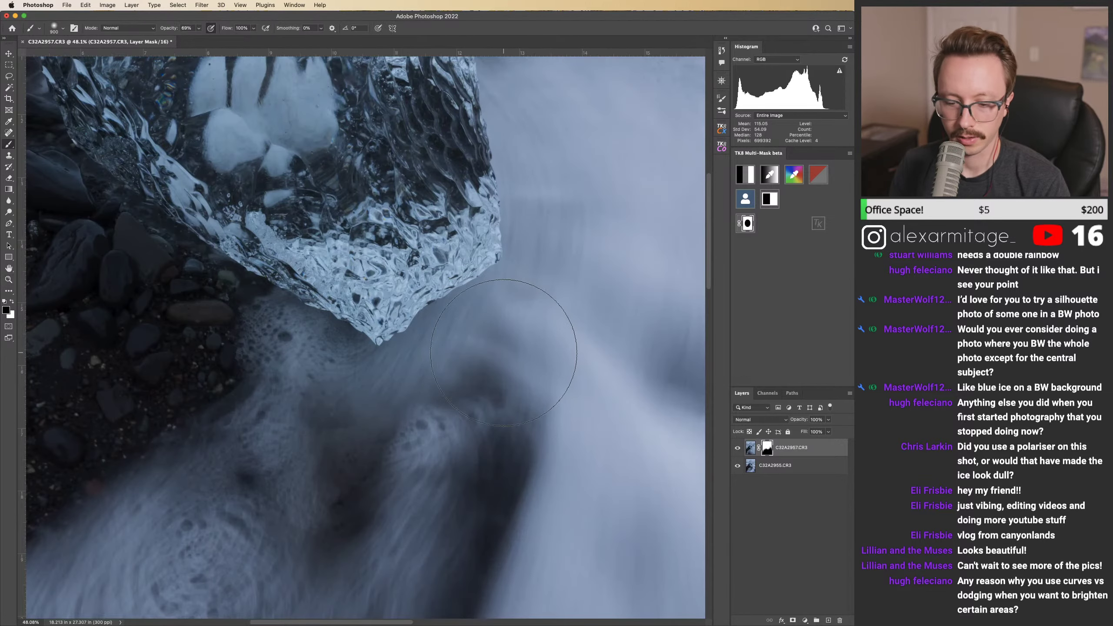
key("bracketleft")
key("bracketleft")
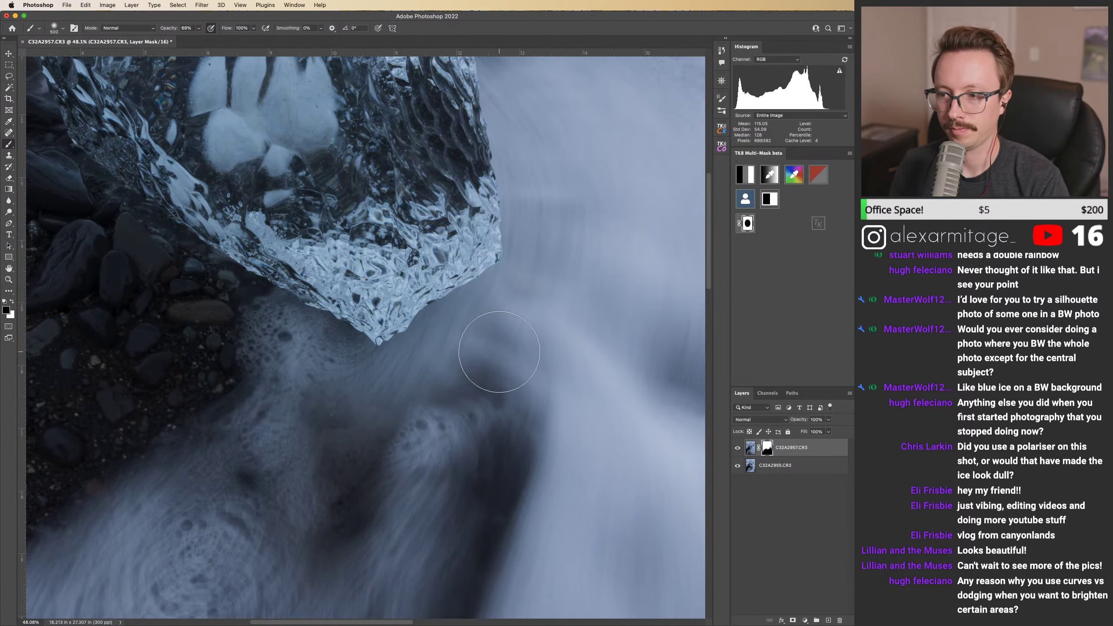
mouse_move(493, 350)
left_mouse_down()
mouse_move(409, 417)
mouse_move(477, 380)
left_mouse_up()
key("super+z")
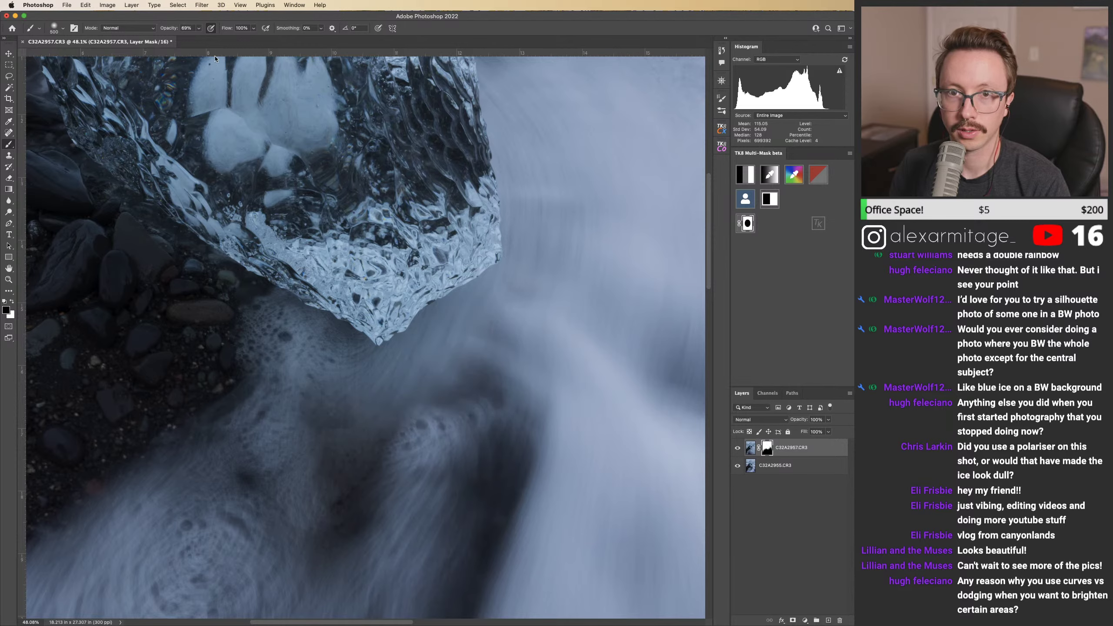
type("29")
key("Return")
mouse_move(287, 447)
left_mouse_down()
mouse_move(245, 350)
mouse_move(214, 353)
left_mouse_up()
left_click_drag(550, 294, 545, 313)
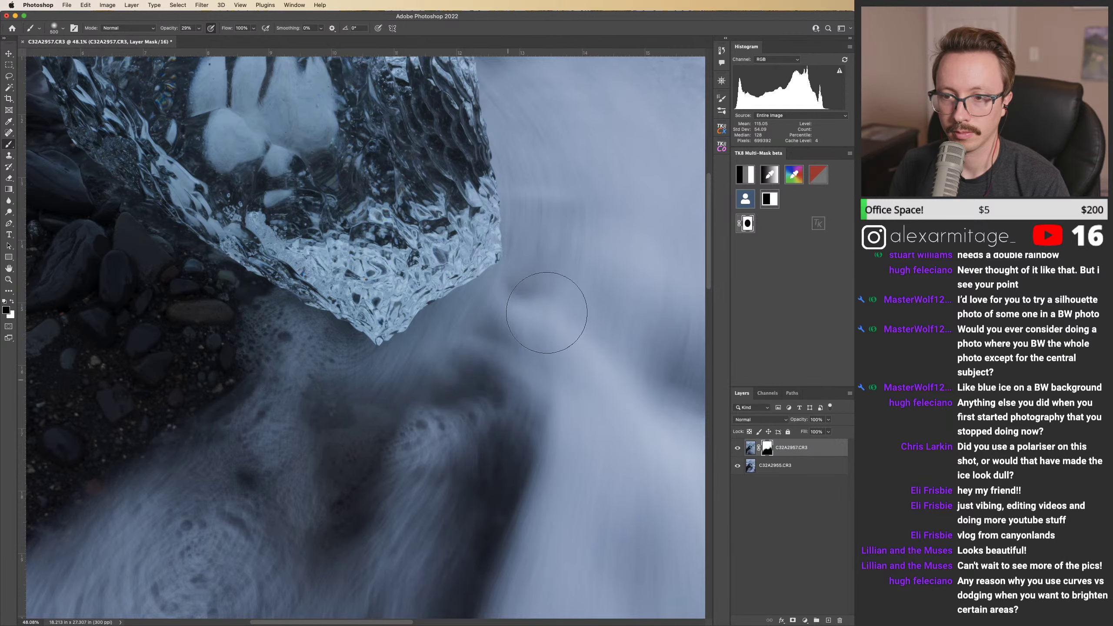
mouse_move(532, 438)
left_mouse_down()
mouse_move(515, 342)
mouse_move(356, 437)
mouse_move(387, 437)
left_mouse_up()
mouse_move(552, 378)
left_mouse_down()
mouse_move(401, 359)
mouse_move(400, 388)
mouse_move(386, 392)
left_mouse_up()
Step: Compare the full image and the ice's lower part with the C32A2957.CR3 layer hidden and shown
key("z")
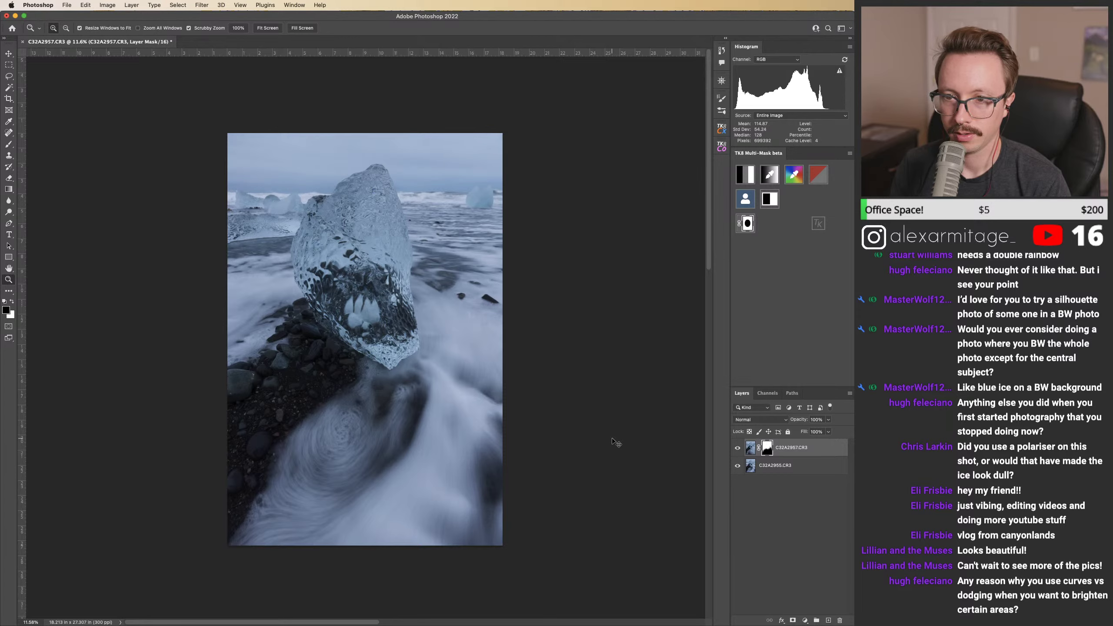
key("super+comma")
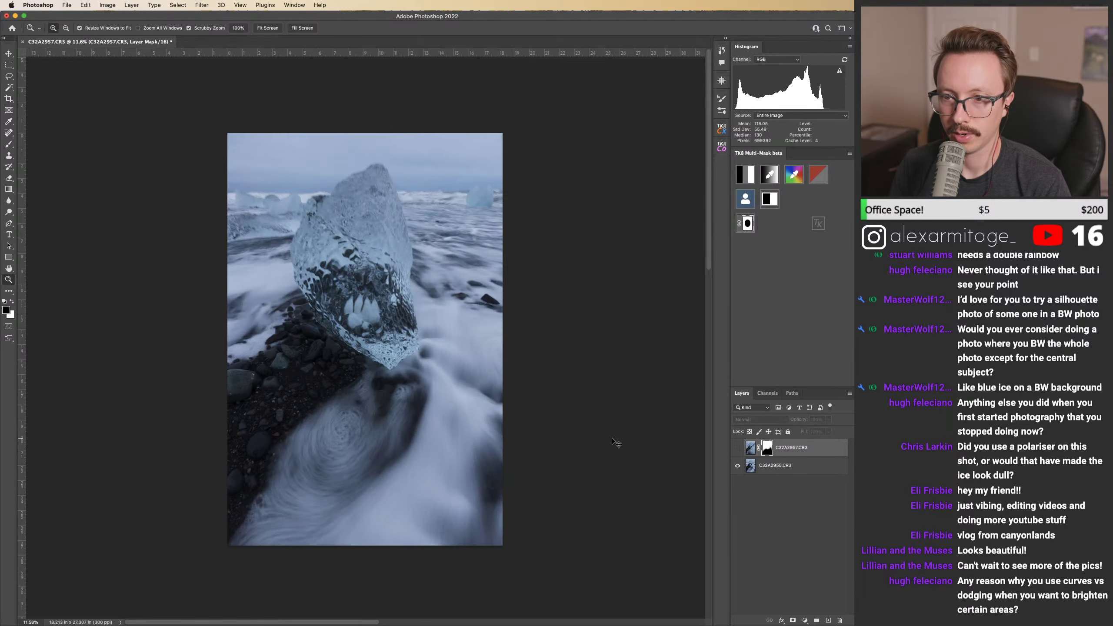
key("super+comma")
key("super+comma")
key("super+comma")
key("super+comma")
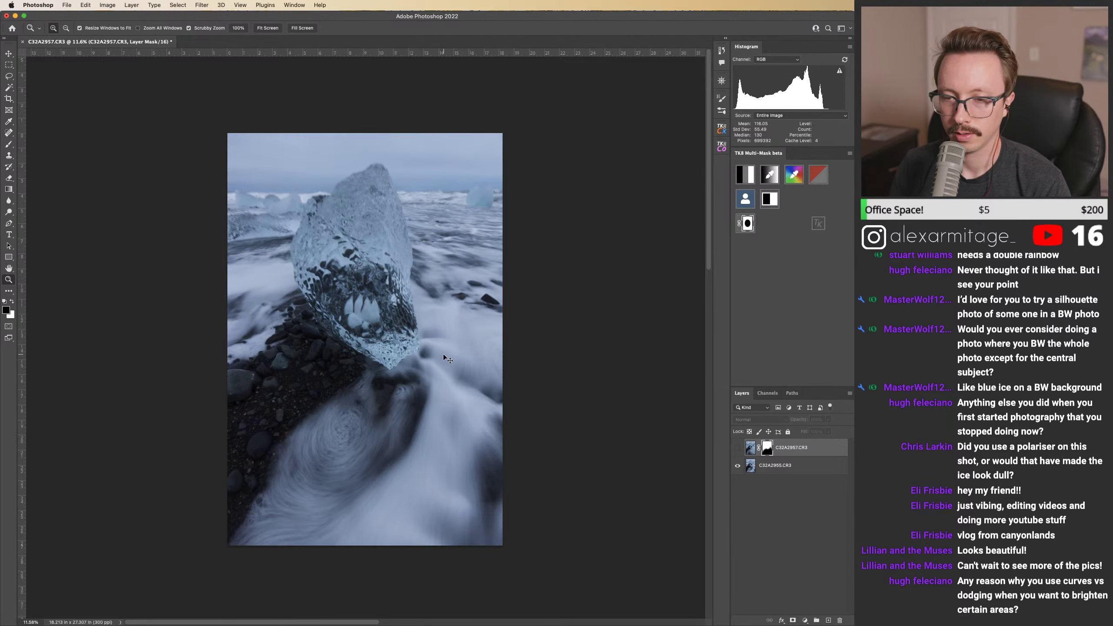
left_click_drag(392, 324, 461, 333)
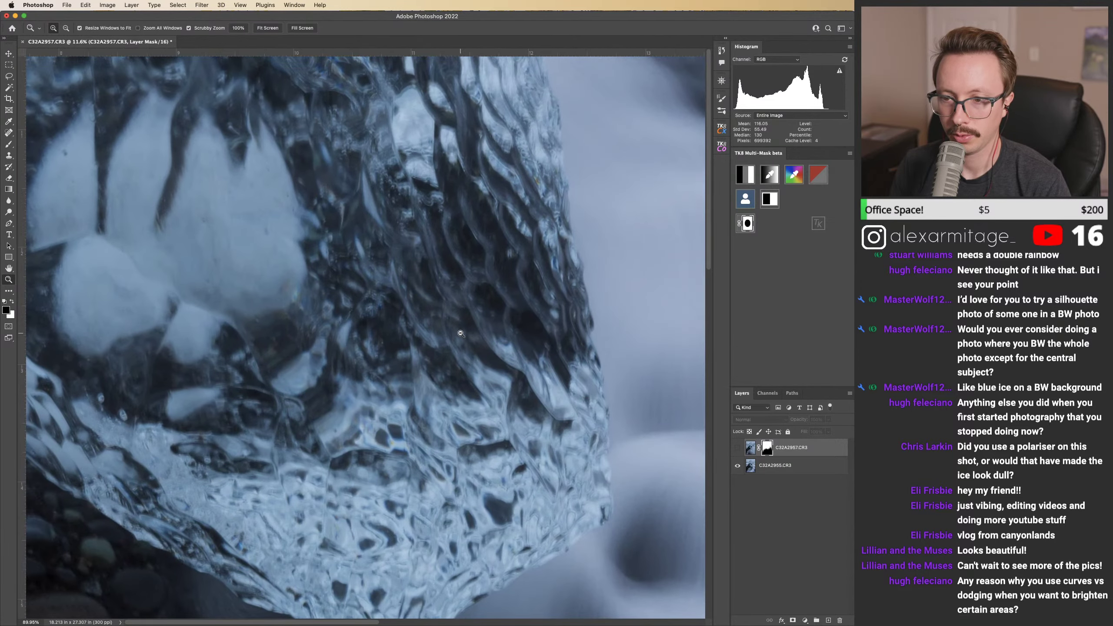
key("super+comma")
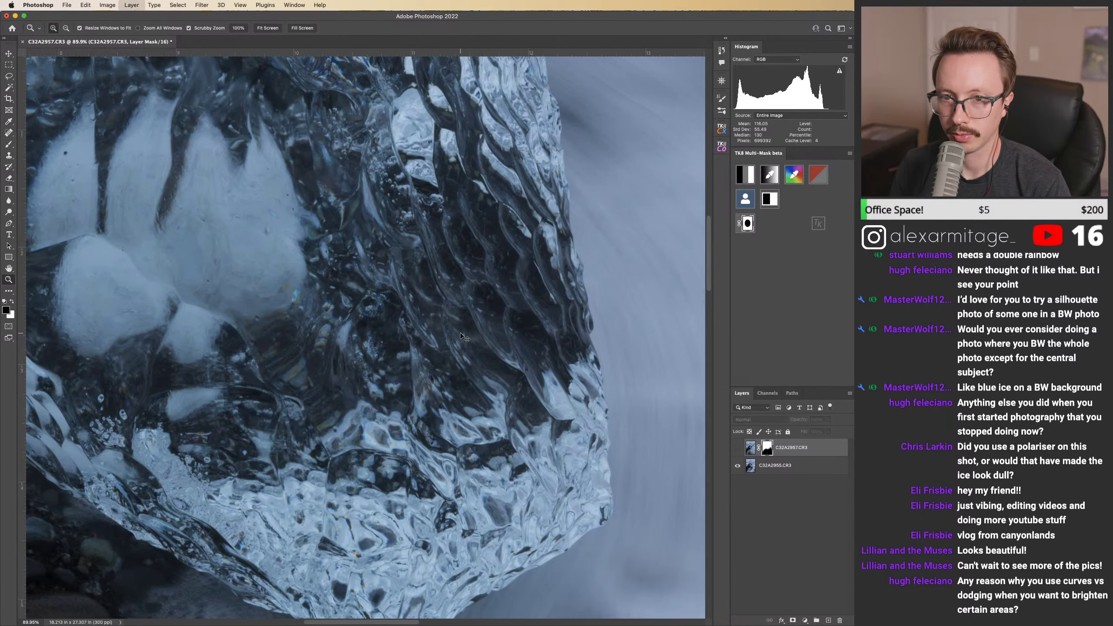
key("super+comma")
Step: Compare the background water and upper ice with the C32A2957.CR3 layer hidden and shown, and review the overall blend
scroll(478, 431, "down", 10)
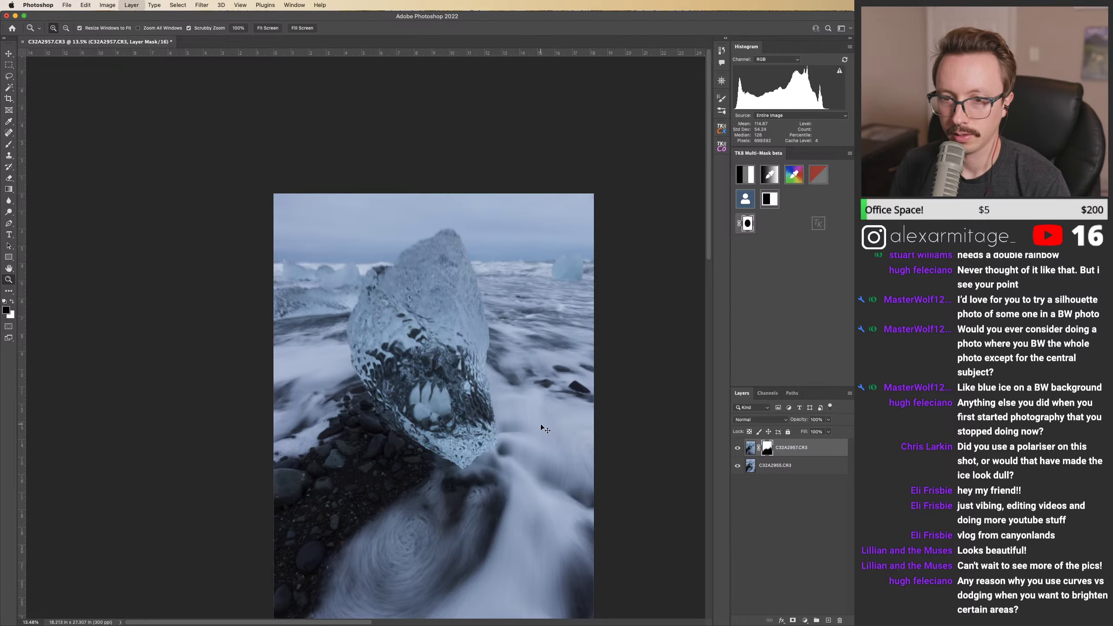
key("super+comma")
key("super+comma")
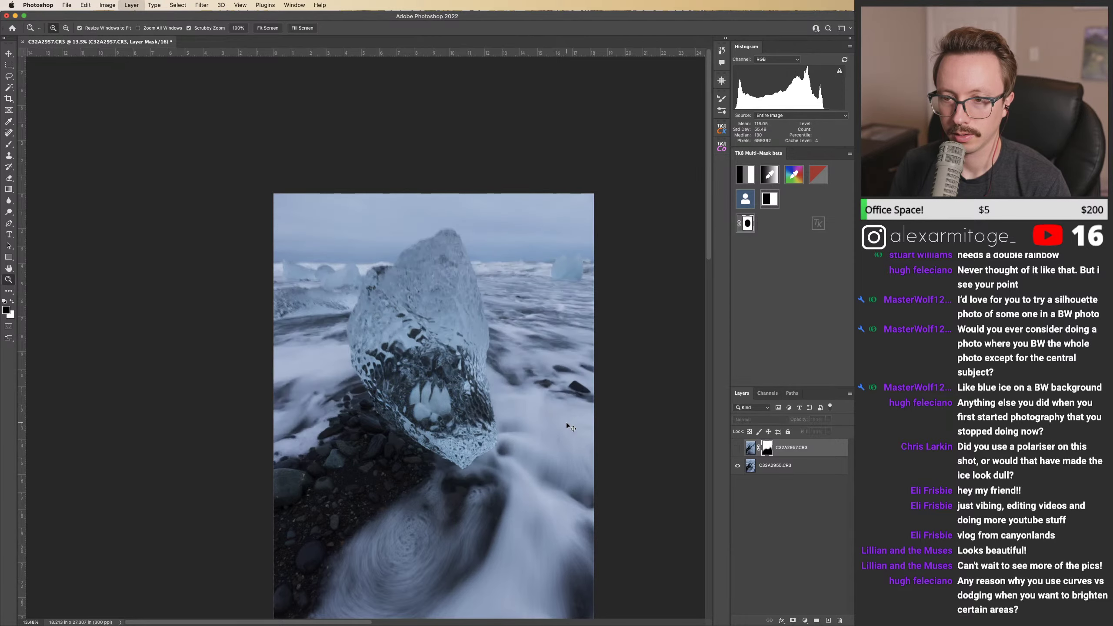
scroll(524, 321, "up", 10)
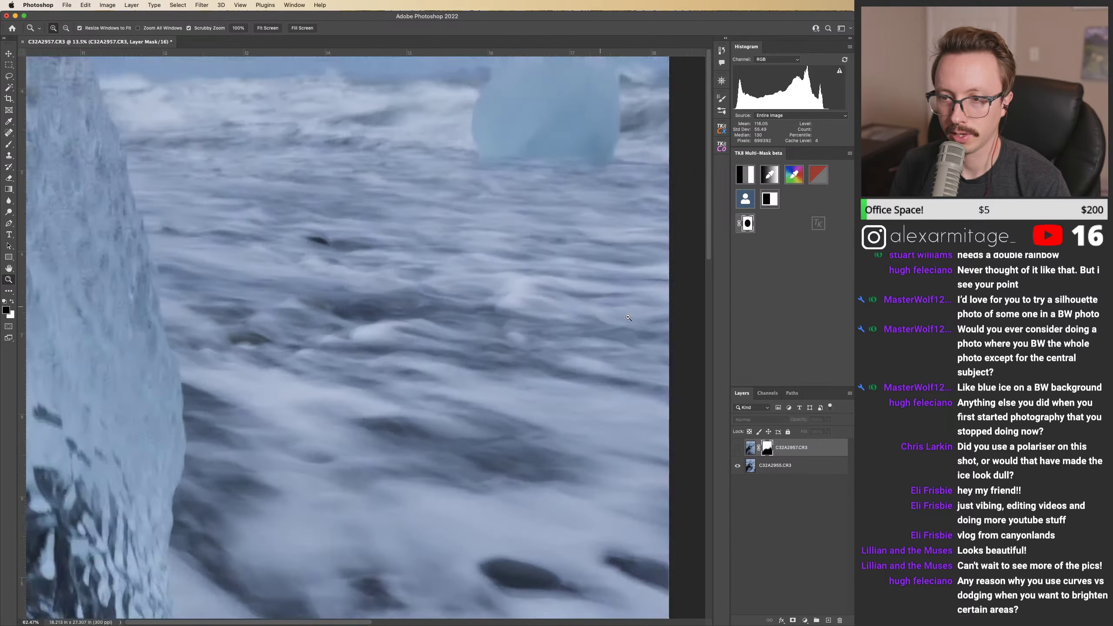
key("super+comma")
scroll(634, 317, "down", 6)
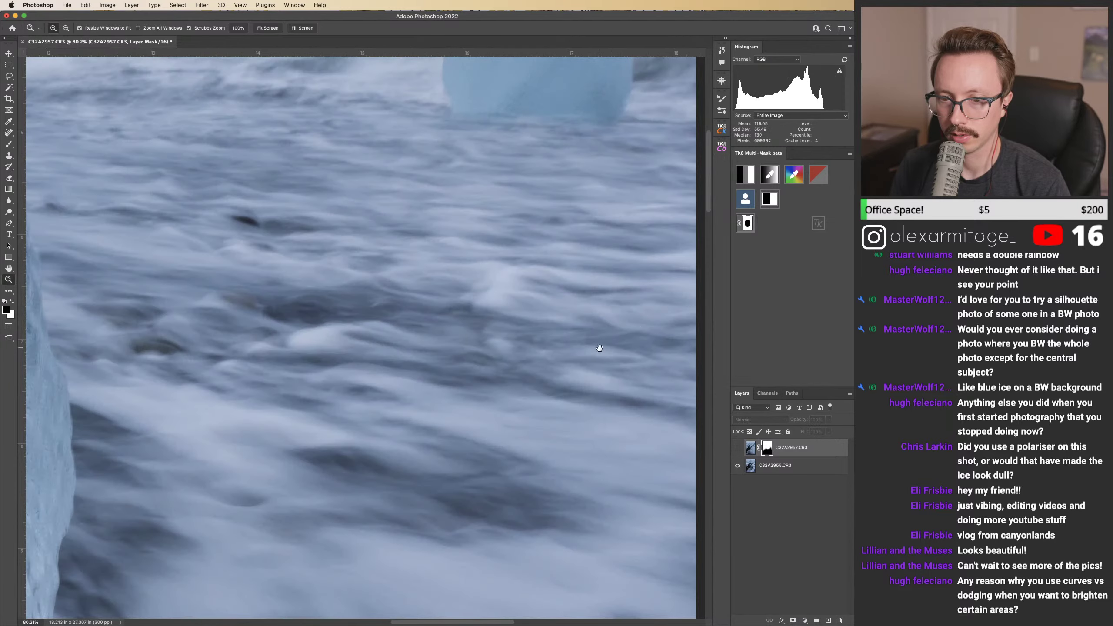
key("super+comma")
scroll(517, 327, "down", 1)
key("super+comma")
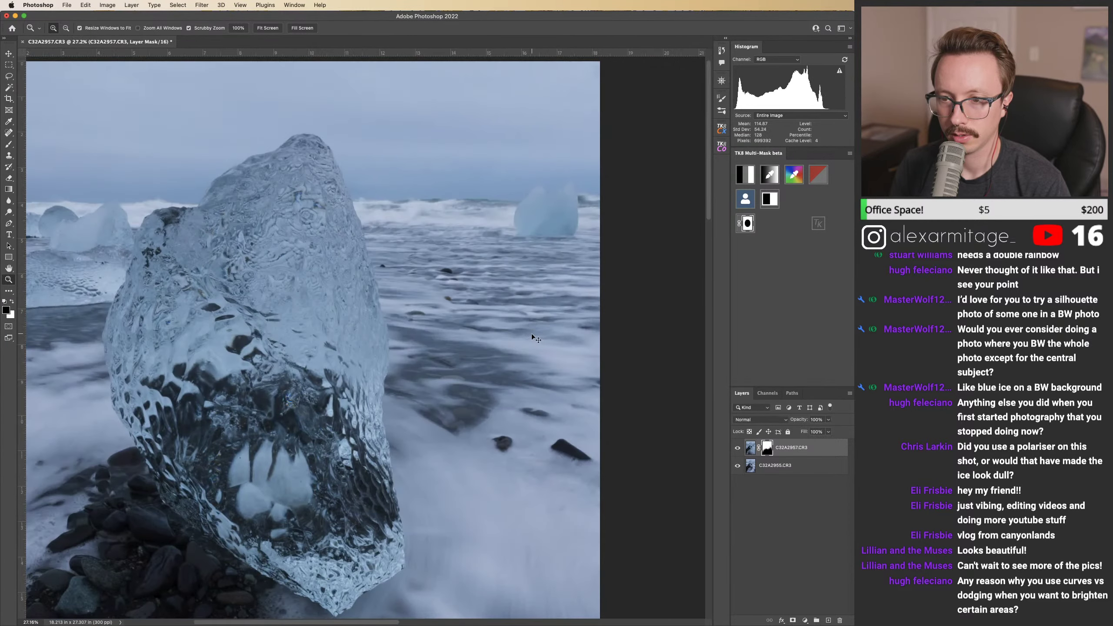
key("super+comma")
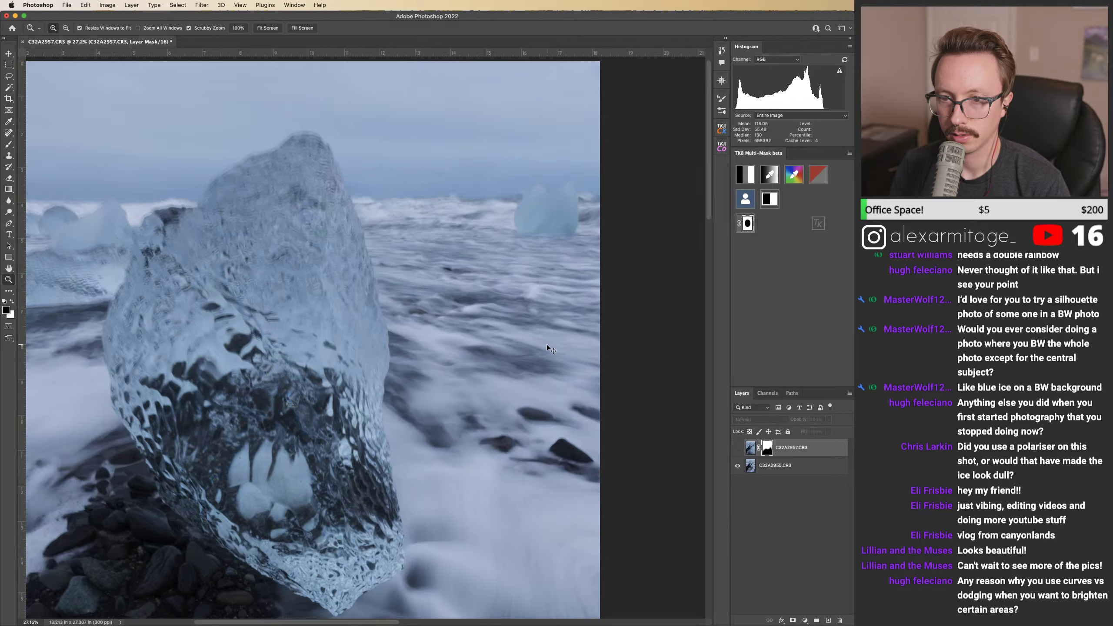
key("super+comma")
scroll(539, 359, "down", 7)
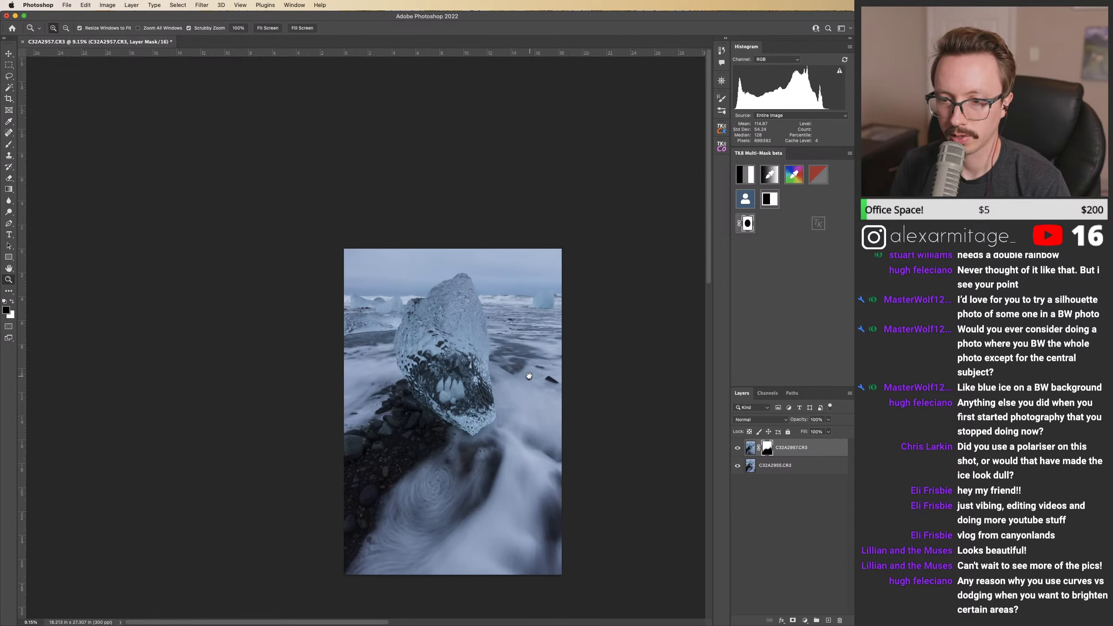
left_click_drag(531, 378, 508, 338)
scroll(486, 334, "up", 2)
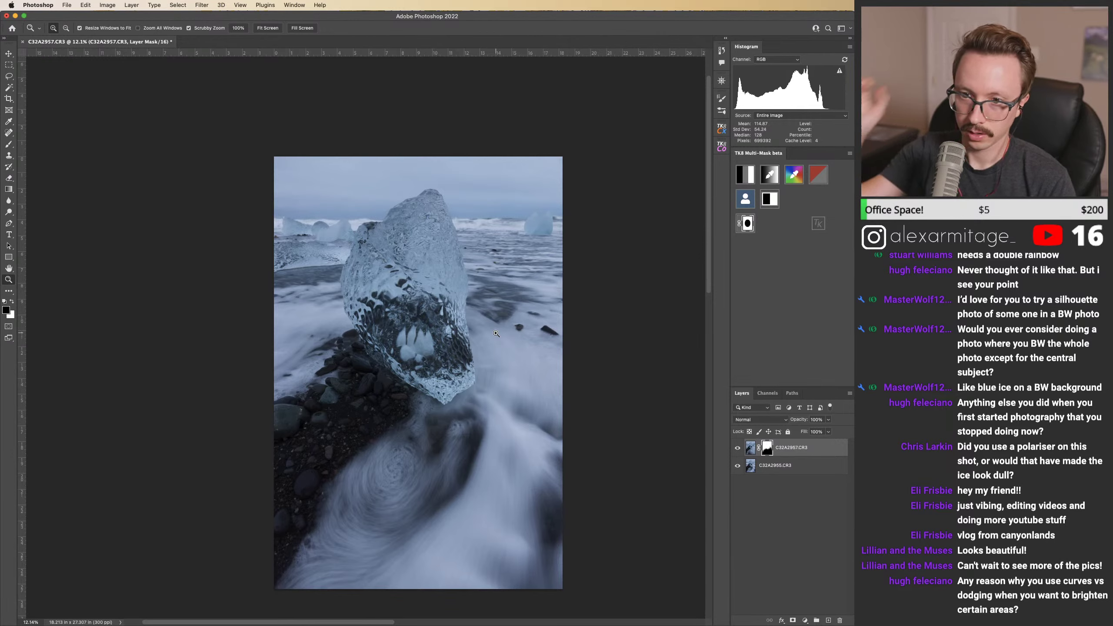
Step: Group the C32A2957.CR3 and C32A2955.CR3 layers, leaving nothing selected in the layer stack
left_click(759, 522)
left_click(778, 448)
left_click(781, 471)
key("super+g")
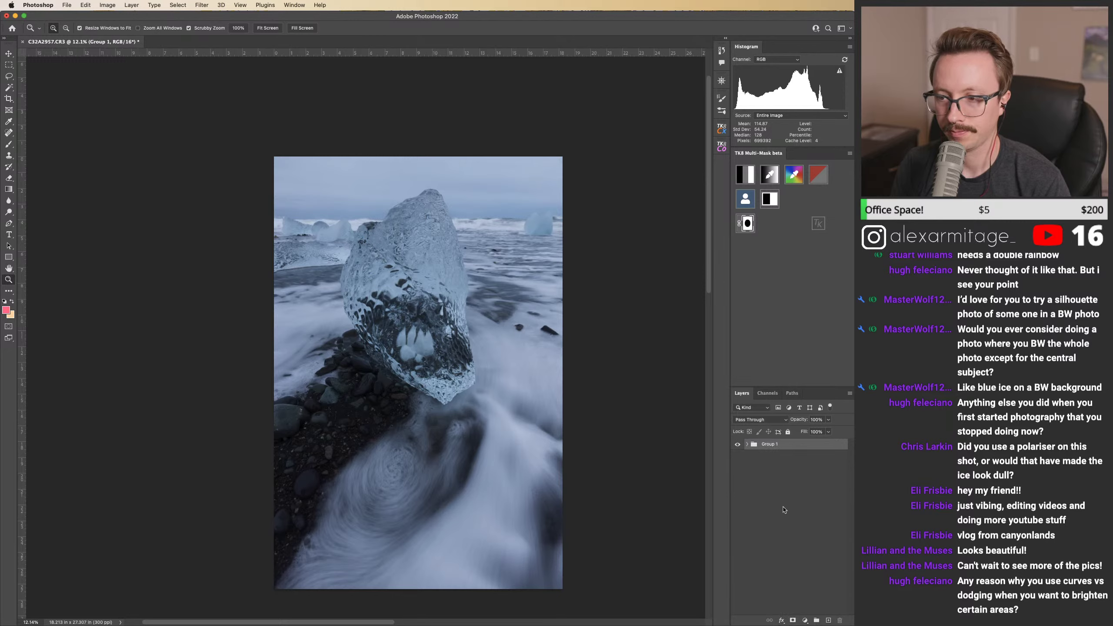
left_click(784, 526)
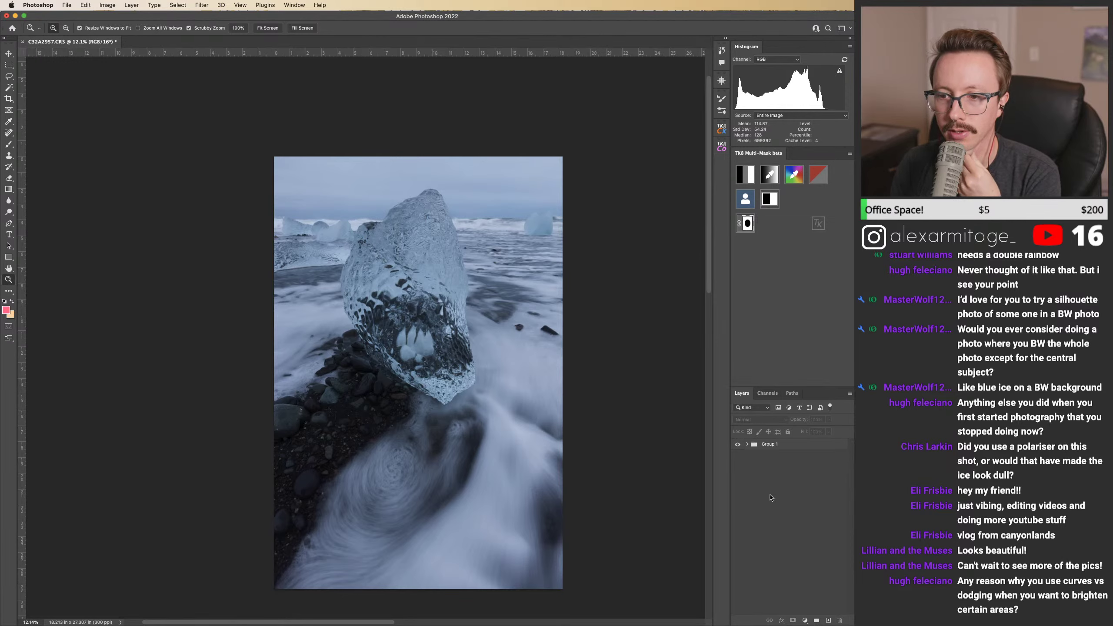
Step: Add a Curves adjustment layer above the group and pull the RGB curve's midpoint down to darken the image
left_click(805, 619)
left_click(743, 416)
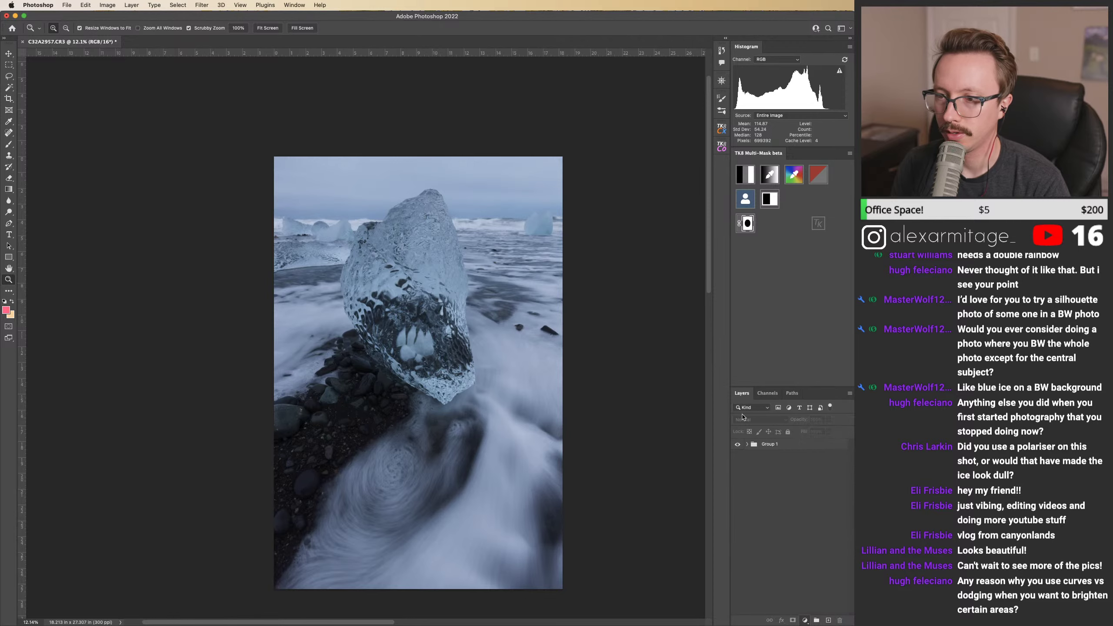
left_click_drag(659, 273, 658, 282)
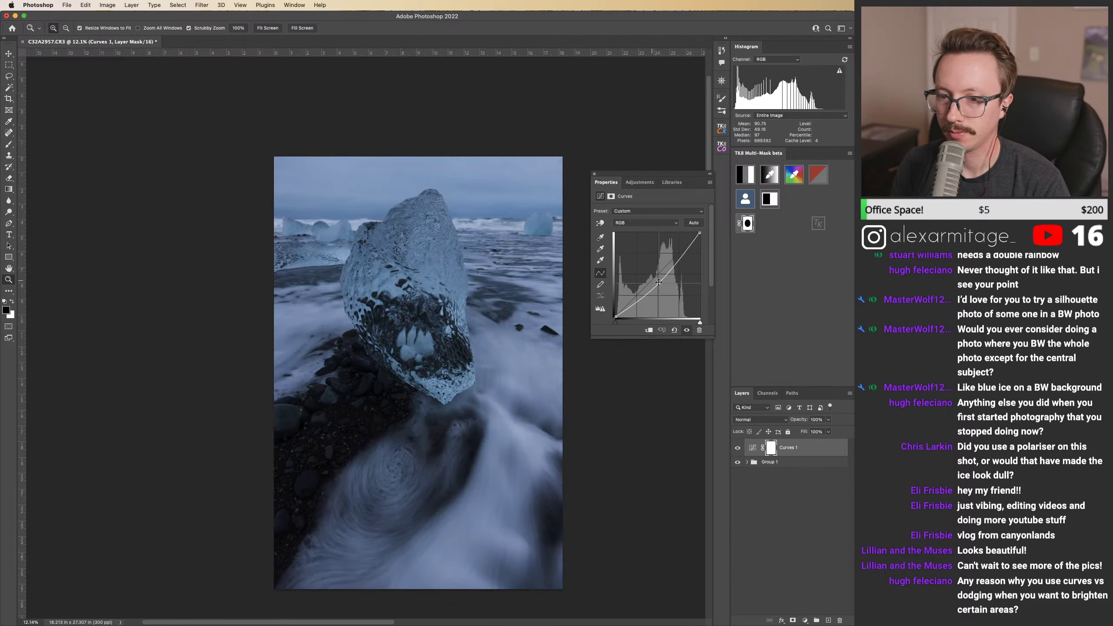
left_click_drag(658, 283, 660, 284)
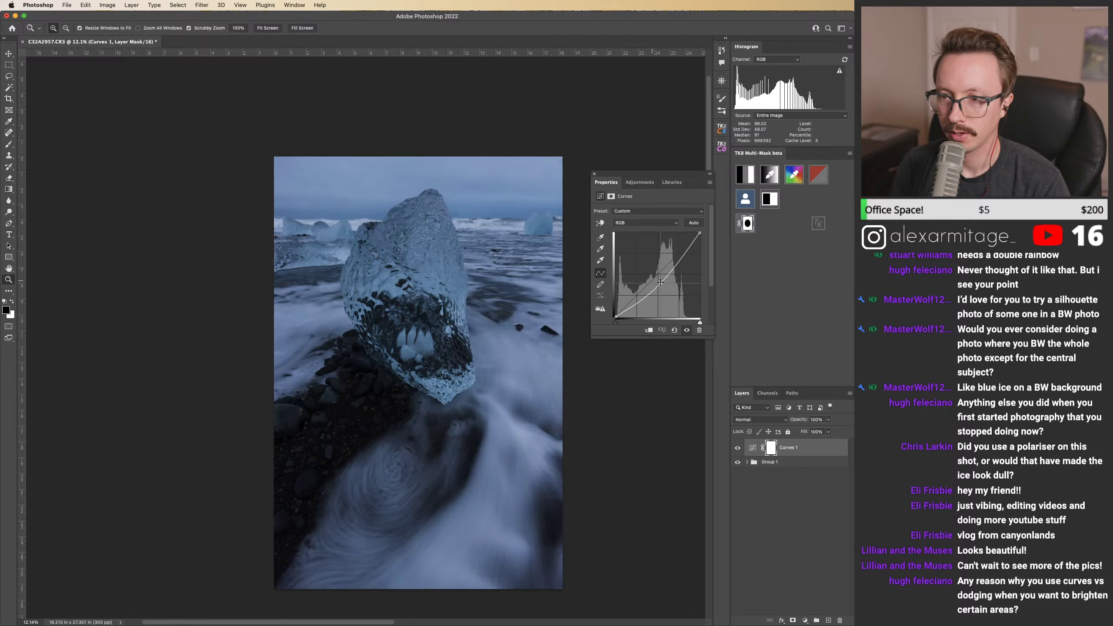
left_click_drag(661, 282, 660, 281)
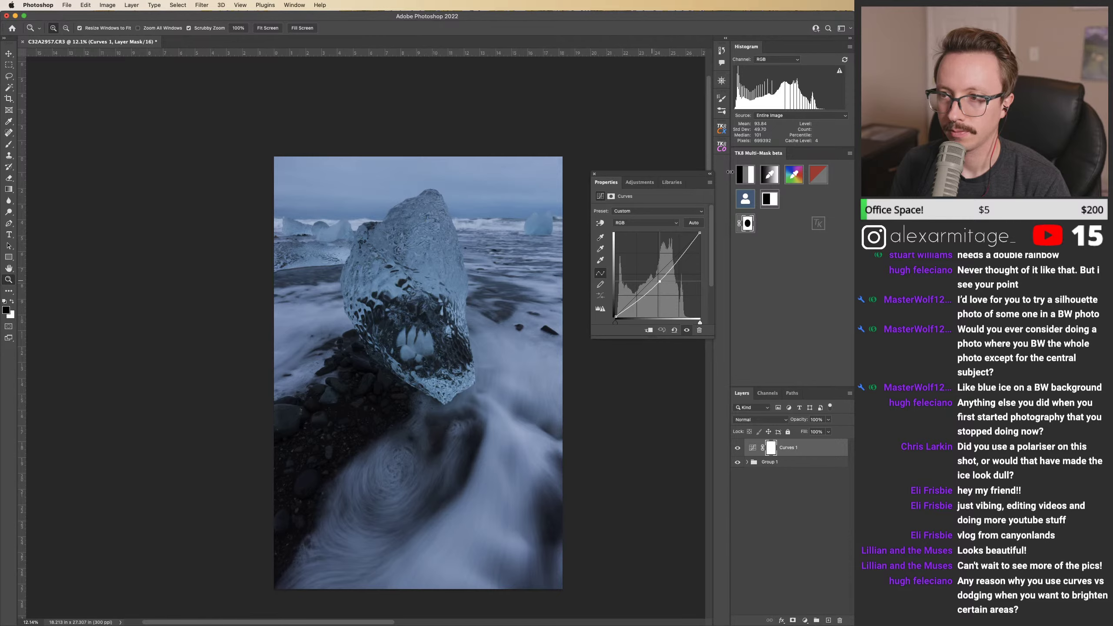
left_click(594, 174)
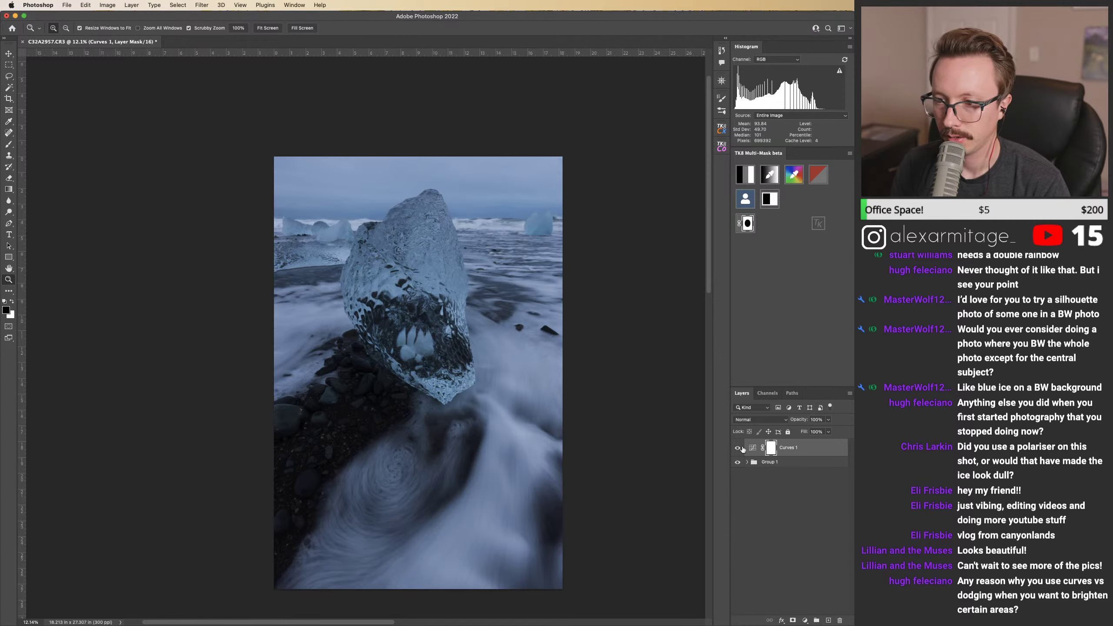
Step: Hide the Curves layer and load a Lights-2 luminosity mask of the RGB channel as a selection
left_click(745, 174)
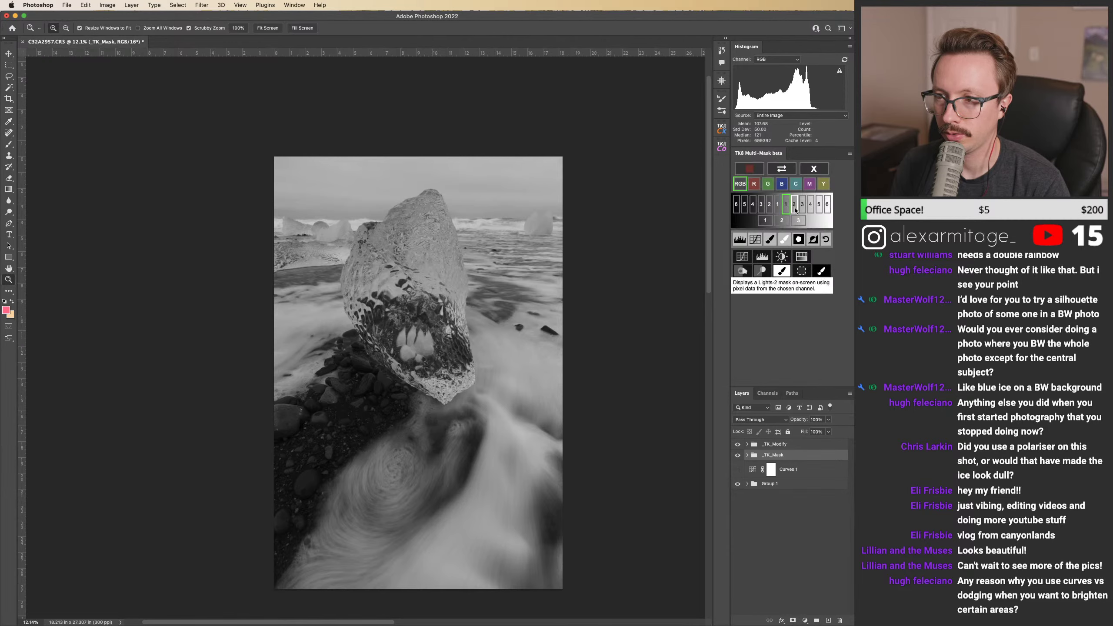
left_click(794, 204)
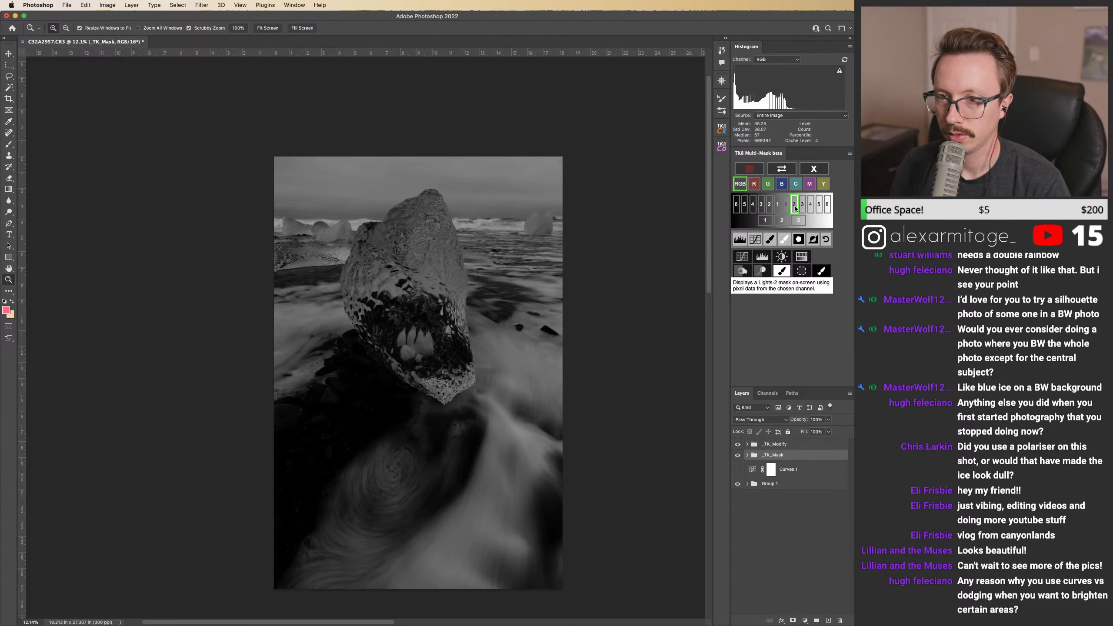
left_click(802, 273)
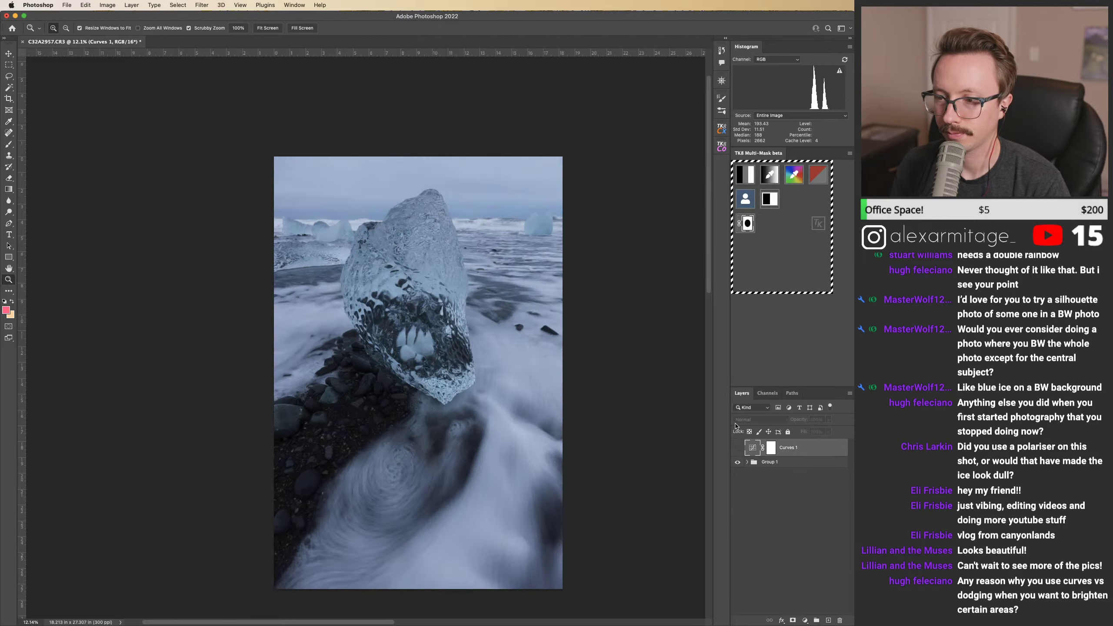
Step: Show the Curves 1 layer and paint black on its mask through the luminosity selection over the foreground water with an enlarged soft brush
left_click(772, 450)
key("b")
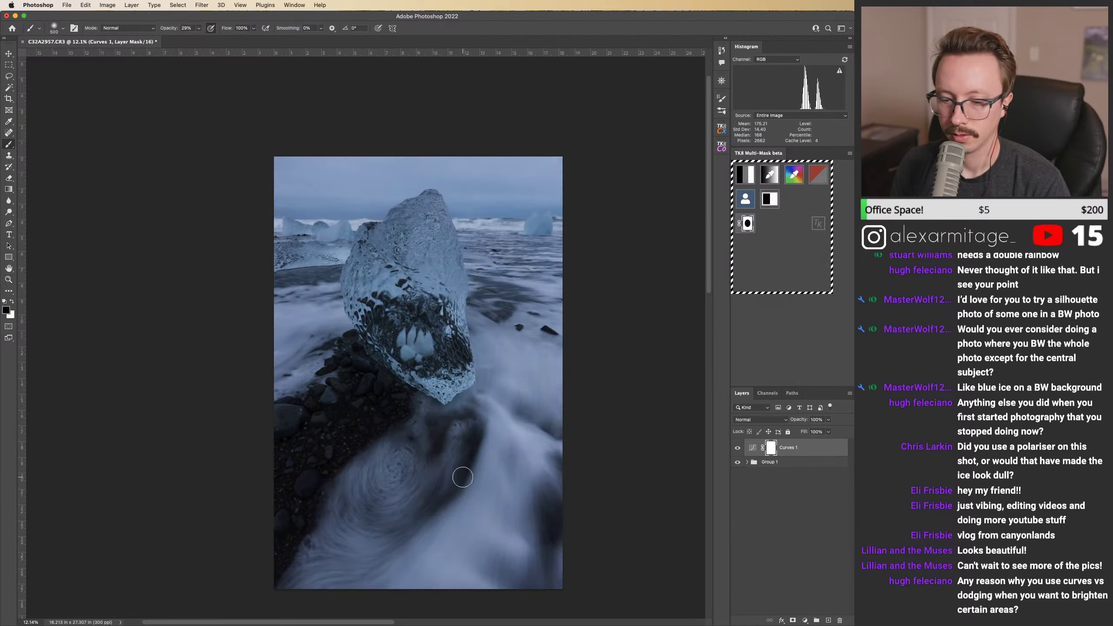
key("bracketright")
key("bracketright")
key("bracketright")
key("bracketright")
key("bracketright")
key("bracketright")
key("bracketright")
key("bracketright")
key("bracketright")
key("bracketright")
key("bracketright")
key("bracketright")
key("bracketright")
key("bracketright")
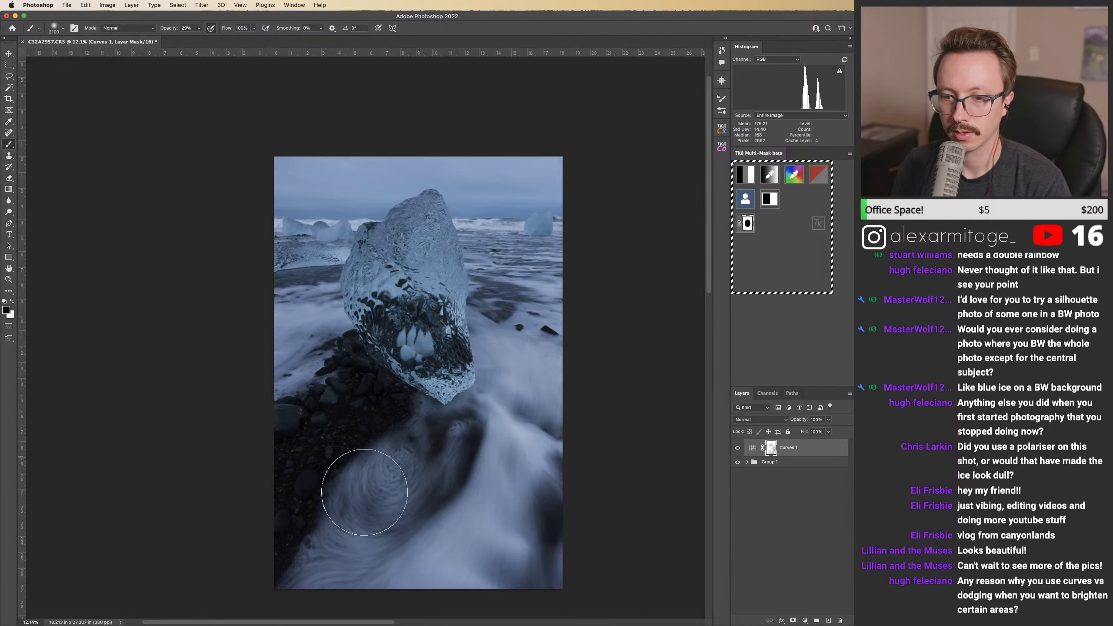
key("super+shift+m")
key("super+shift+m")
key("super+shift+m")
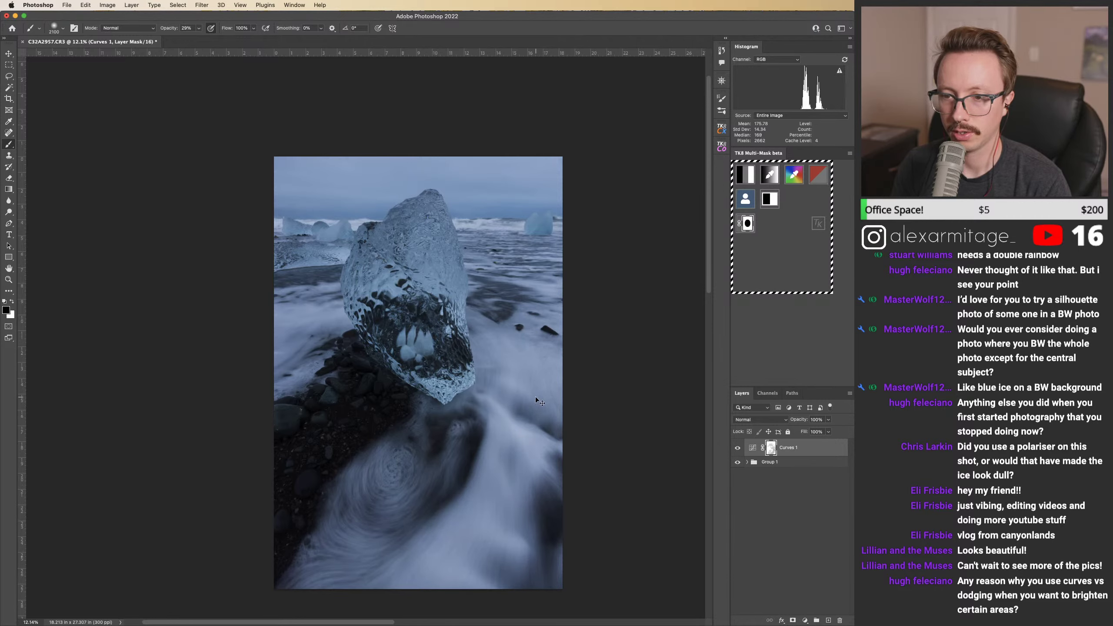
Step: Enlarge the brush, raise its opacity to 37% and paint more black on the Curves 1 mask around the ice chunk
key("bracketright")
key("bracketright")
key("bracketright")
key("bracketright")
key("bracketright")
key("bracketright")
key("bracketright")
key("bracketright")
key("bracketright")
key("bracketright")
key("bracketright")
key("bracketright")
key("bracketright")
key("bracketright")
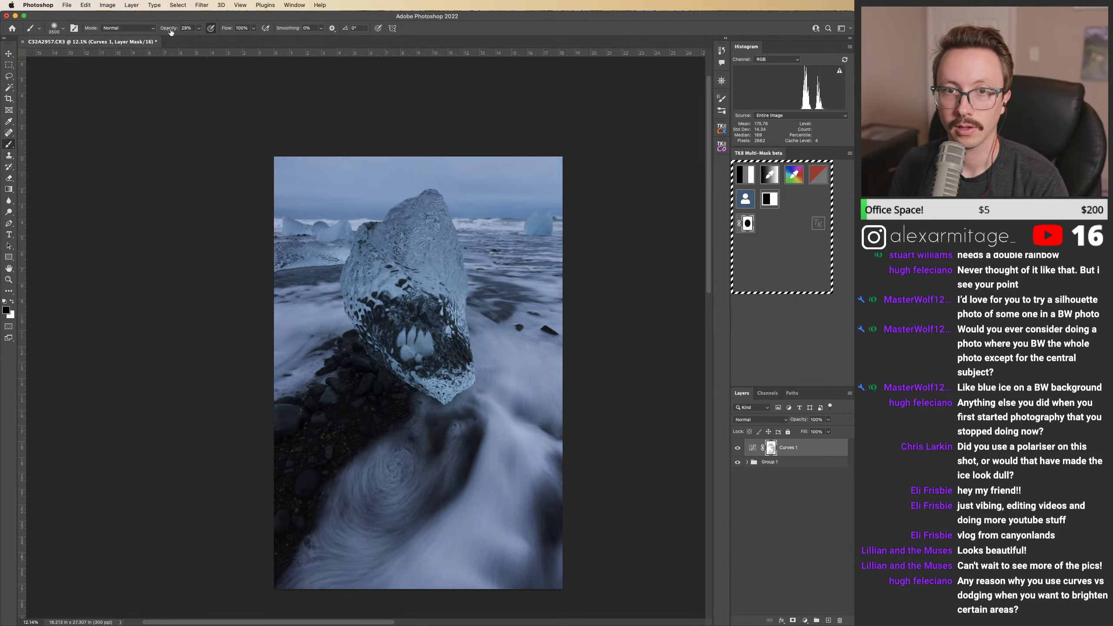
left_click_drag(173, 32, 176, 33)
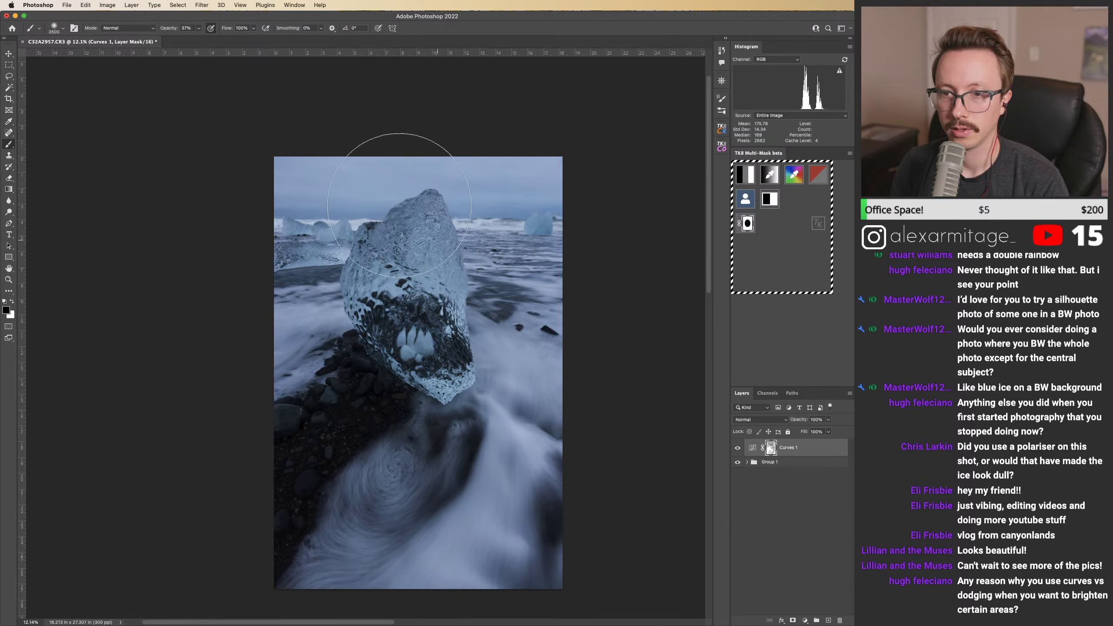
Step: Compare the image with the Curves 1 layer mask disabled and enabled to judge the painted brightening
key("shift+backslash")
key("shift+backslash")
key("shift+backslash")
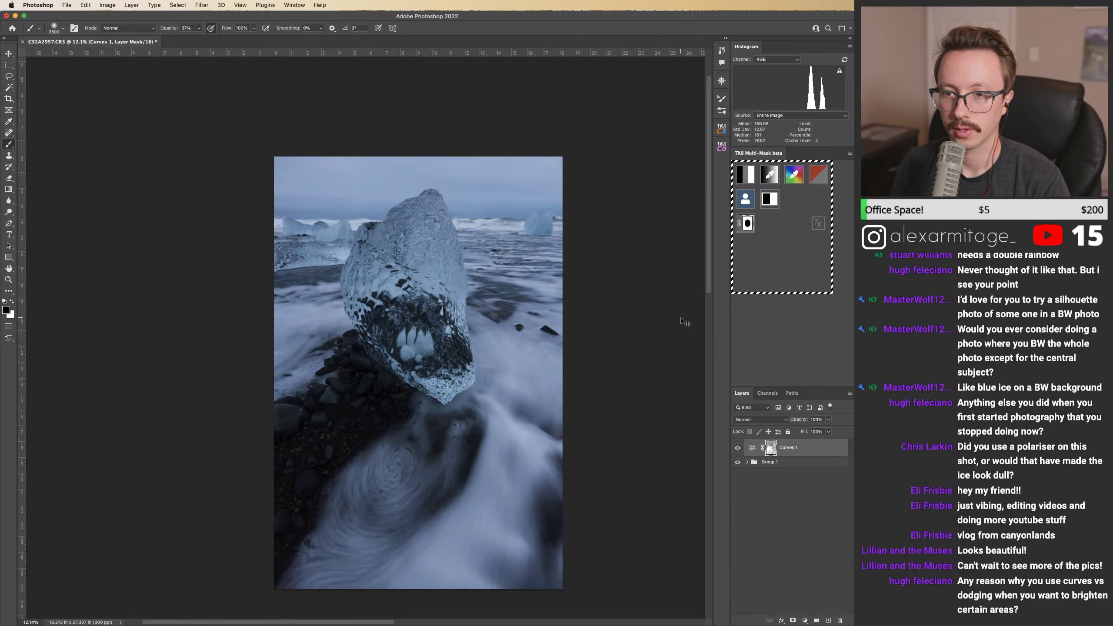
key("shift+backslash")
key("shift+backslash")
key("shift+backslash")
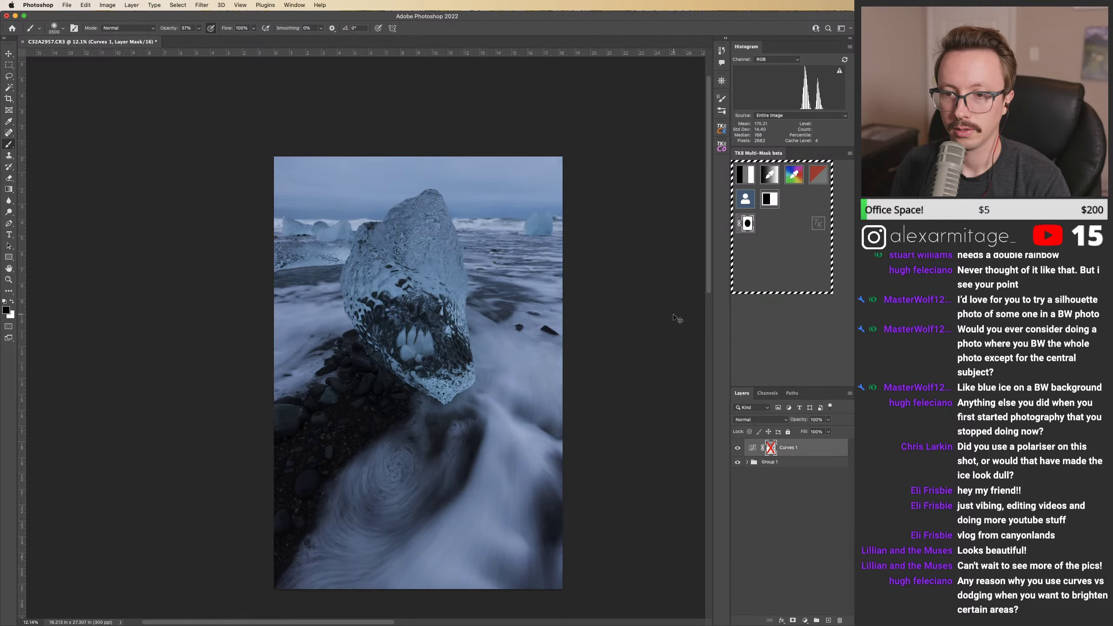
key("shift+backslash")
key("shift+backslash")
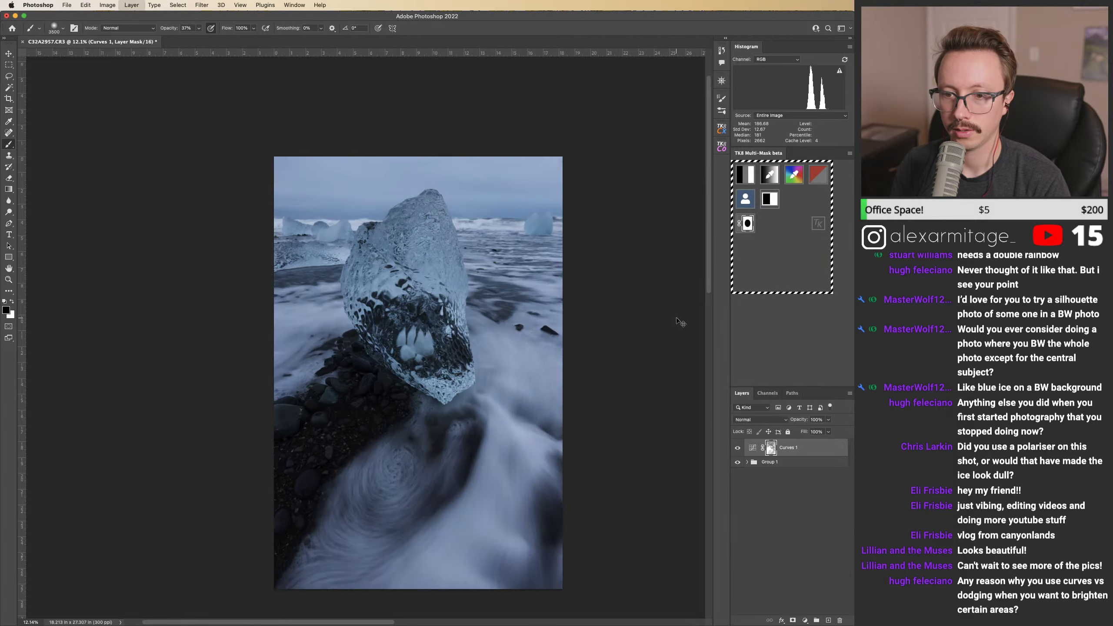
key("shift+backslash")
key("shift+backslash")
key("shift+backslash")
key("shift+backslash")
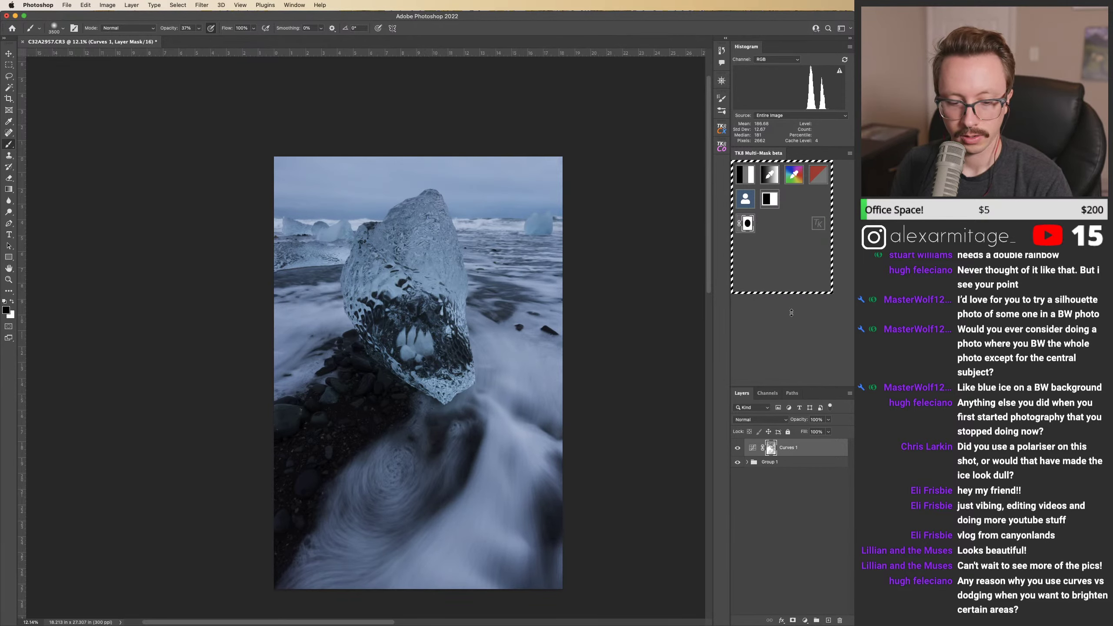
Step: Load a Lights-1 RGB luminosity selection, show Curves 1 again and paint black on its mask over the water swirl, shoreline and ice
left_click(745, 174)
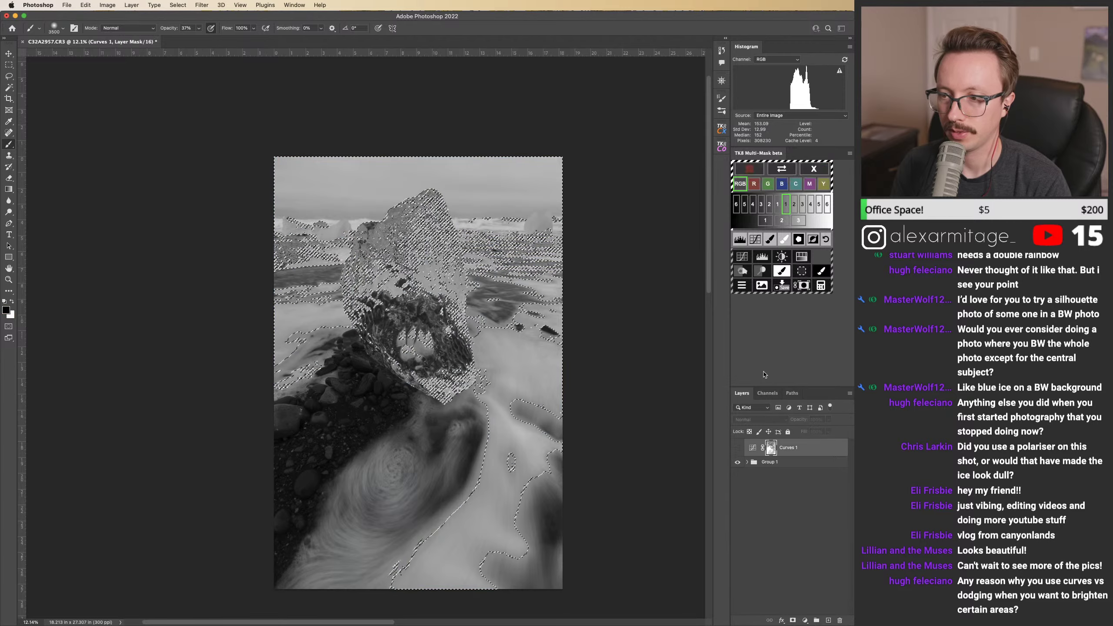
left_click(738, 447)
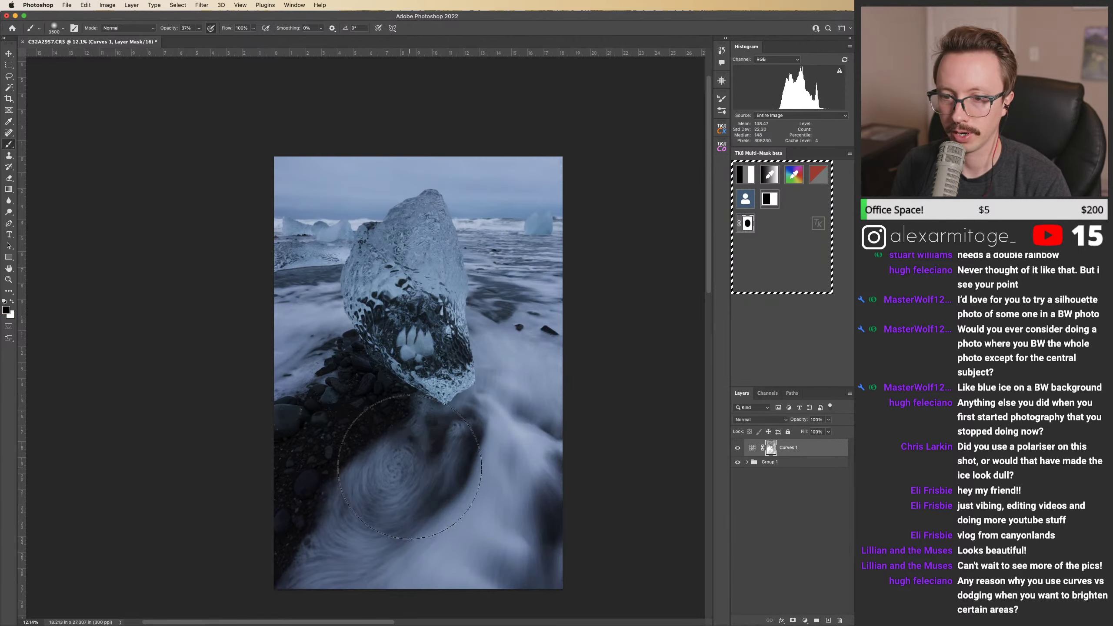
mouse_move(350, 525)
left_mouse_down()
mouse_move(381, 486)
mouse_move(372, 459)
mouse_move(402, 481)
mouse_move(367, 485)
mouse_move(347, 398)
mouse_move(323, 447)
mouse_move(368, 384)
left_mouse_up()
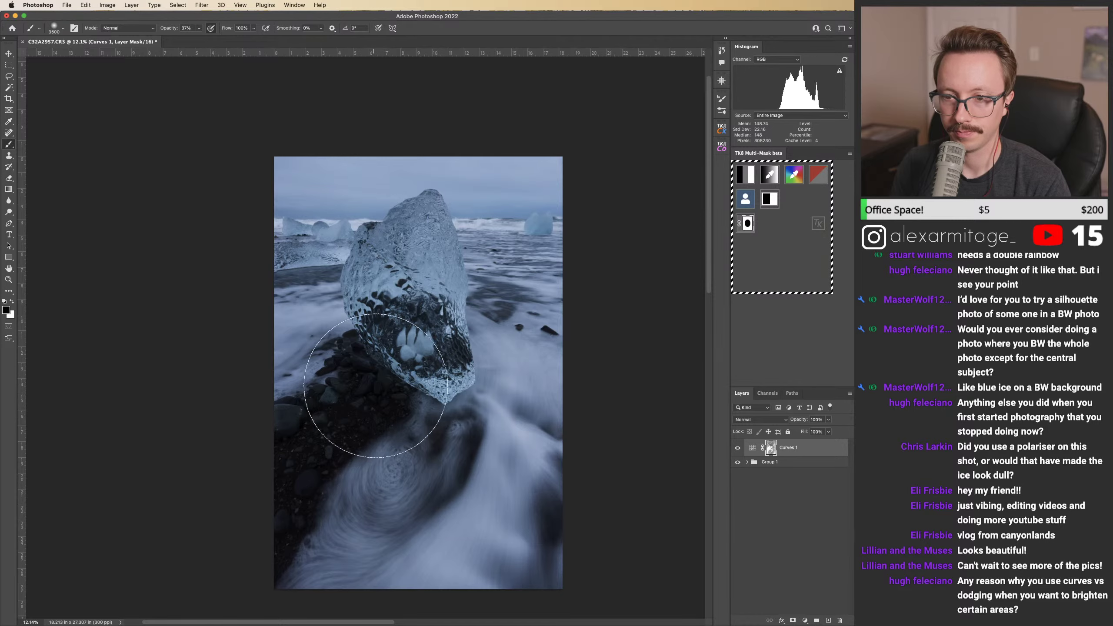
mouse_move(471, 331)
left_mouse_down()
mouse_move(446, 298)
mouse_move(456, 283)
mouse_move(472, 285)
left_mouse_up()
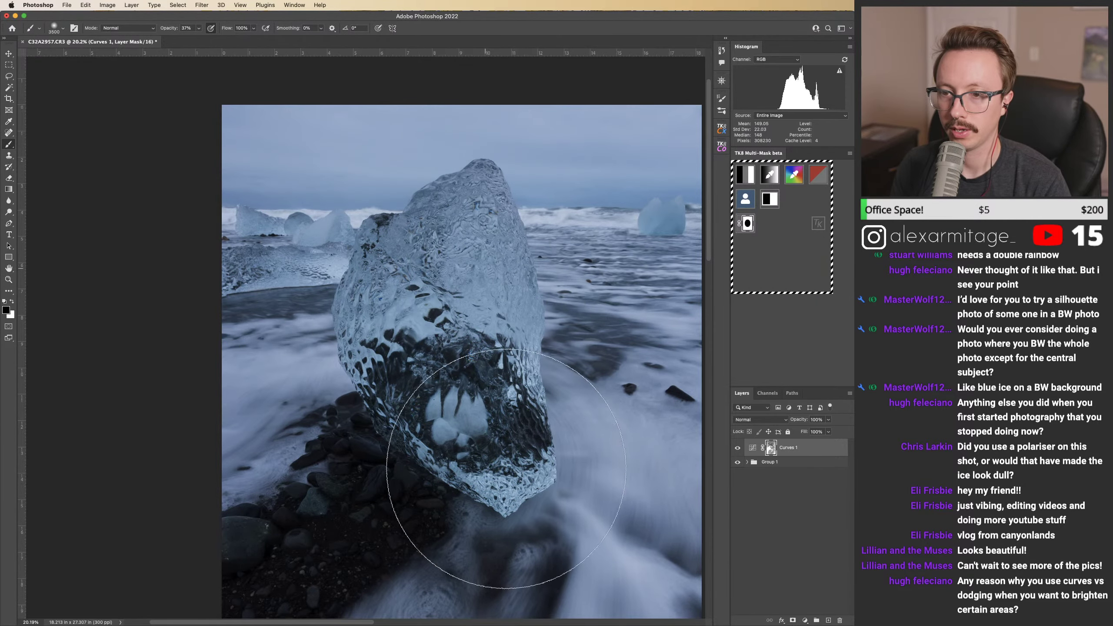
mouse_move(585, 392)
left_mouse_down()
mouse_move(414, 376)
mouse_move(485, 382)
left_mouse_up()
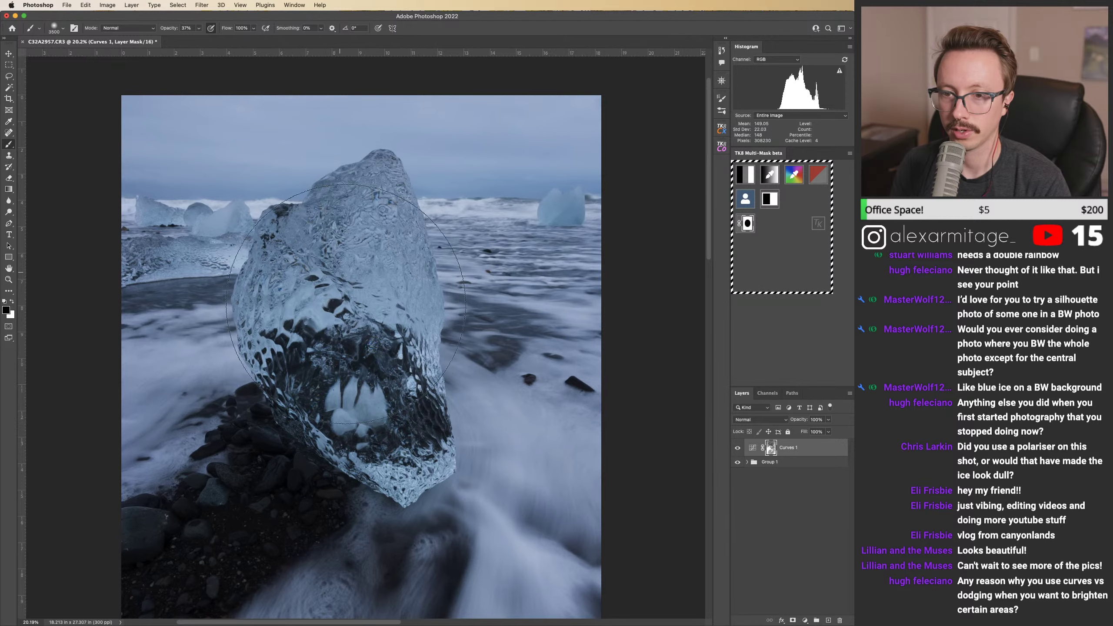
Step: Examine the ice and the whole image with the Curves 1 mask switched off and on
key("super+z")
key("super+z")
key("super+z")
key("super+z")
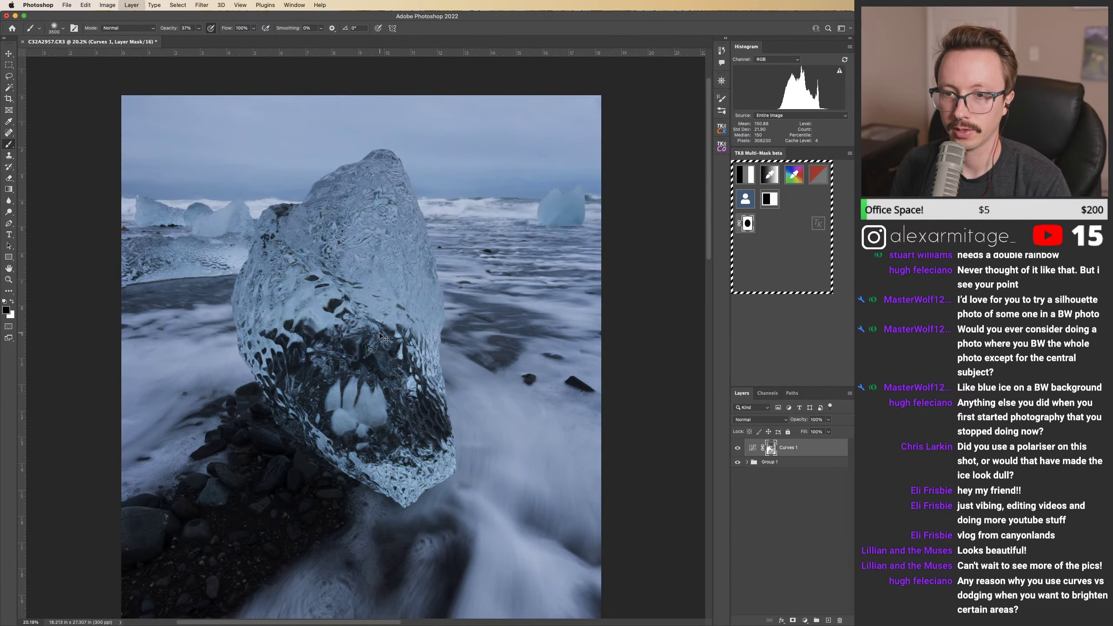
key("super+z")
key("super+z")
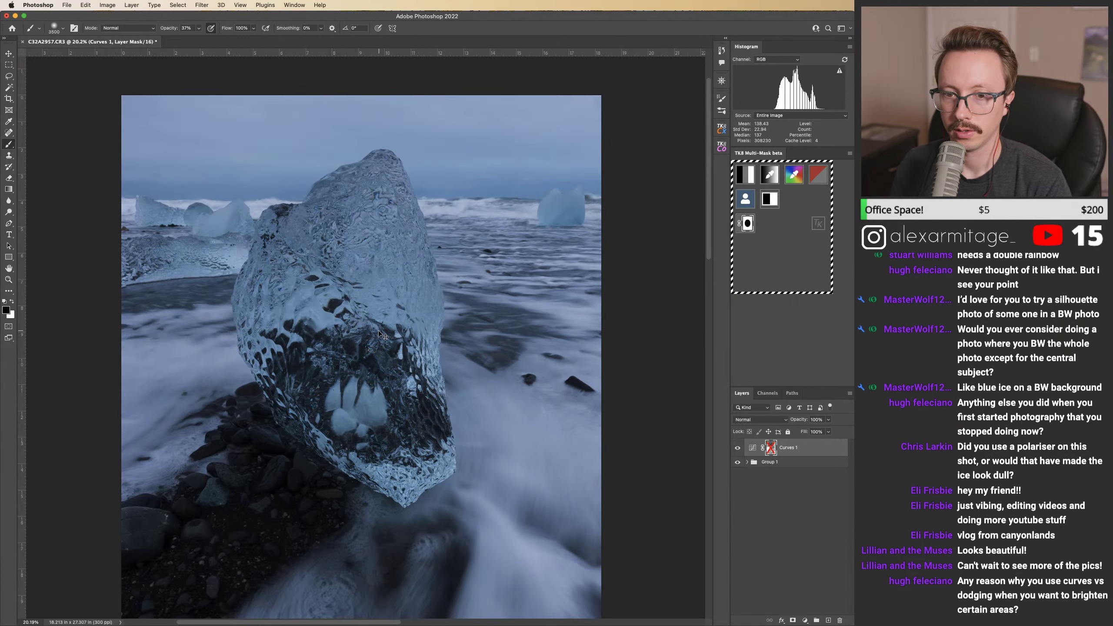
left_click_drag(419, 341, 381, 410)
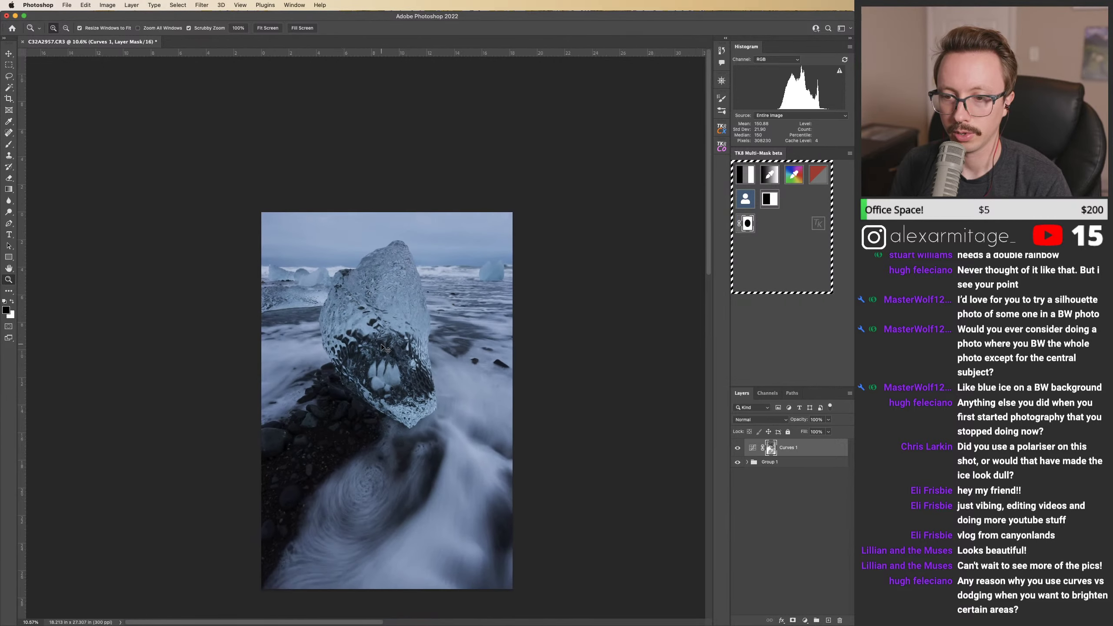
Step: Paint white on the Curves 1 mask over the bright water in the image's lower right, leaving black as the foreground color
key("b")
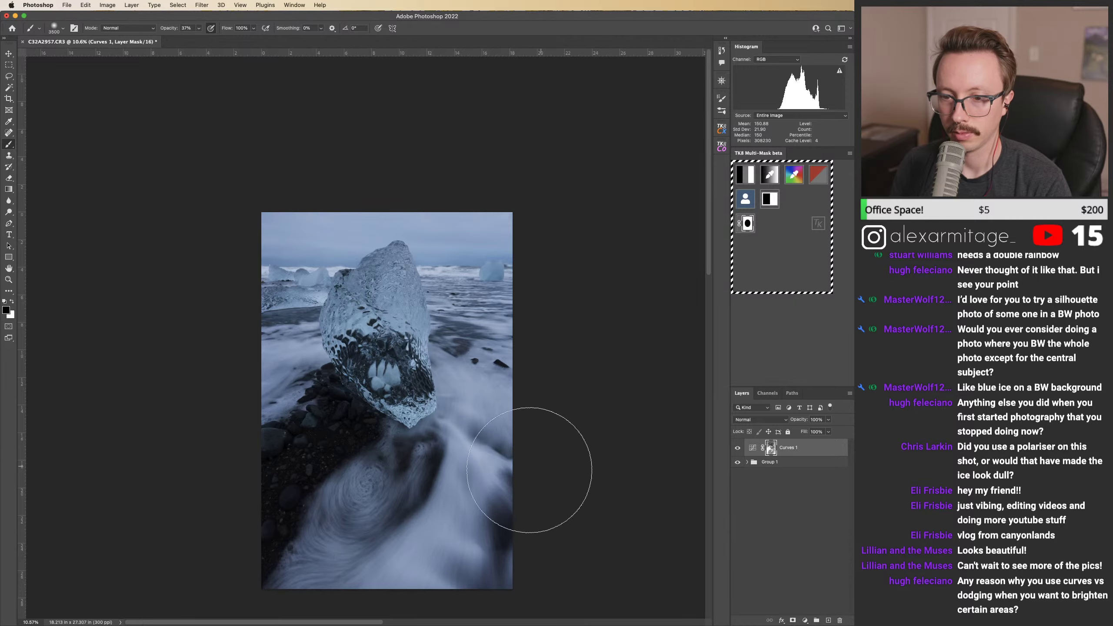
key("x")
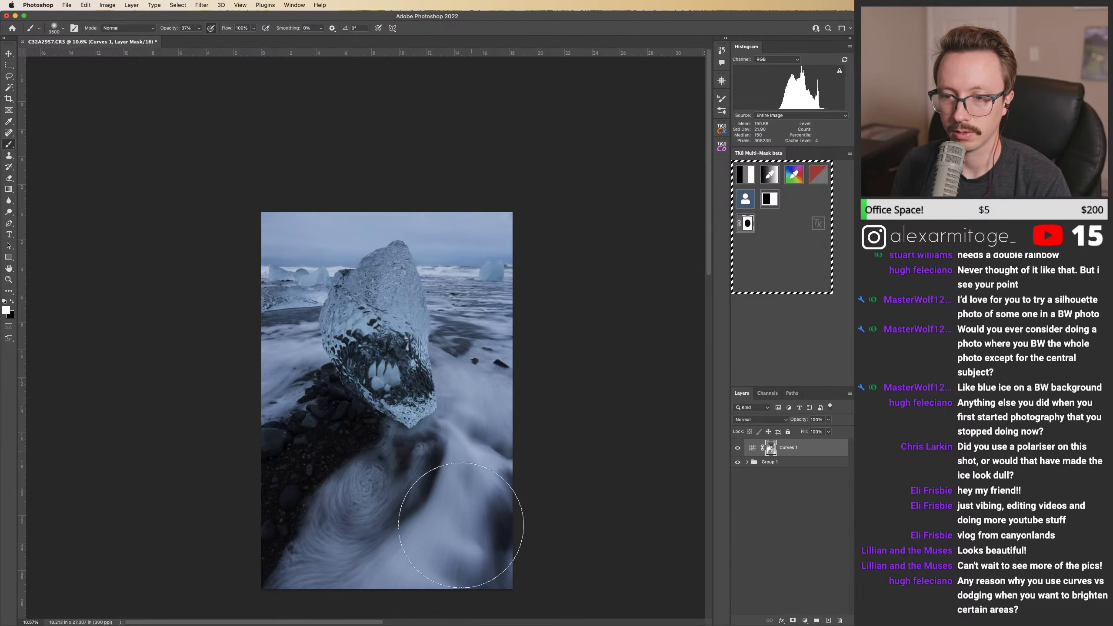
key("x")
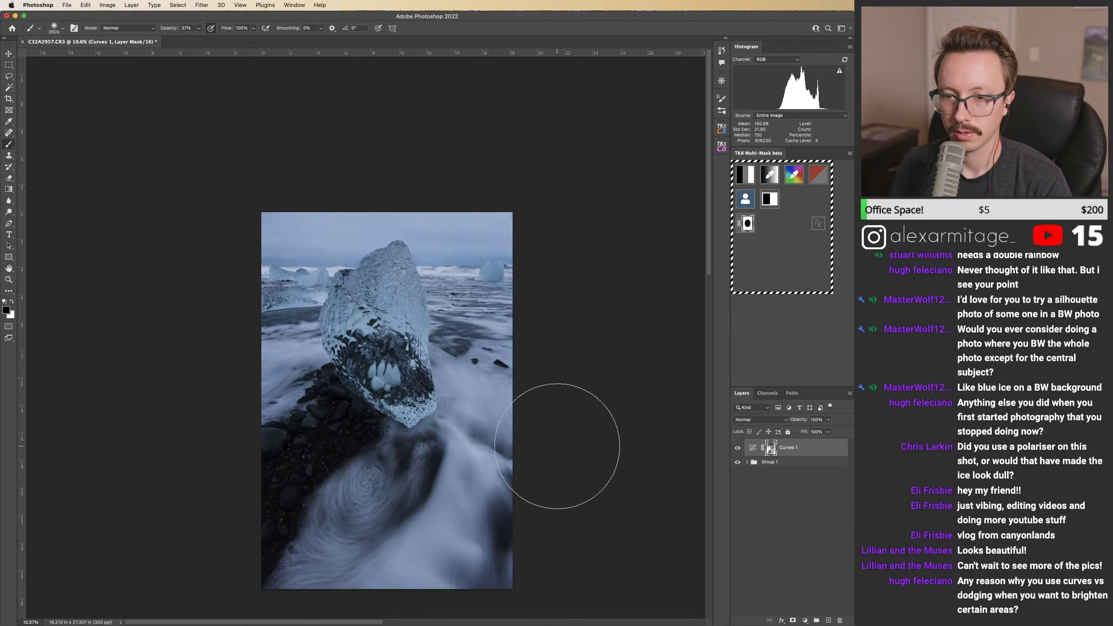
Step: Compare the image with Curves 1 hidden and shown, and inspect the dark rocks below the ice with the selection cleared
left_click(738, 448)
left_click(738, 448)
left_click(738, 448)
left_click(738, 448)
key("z")
mouse_move(373, 455)
left_mouse_down()
mouse_move(380, 437)
mouse_move(404, 434)
left_mouse_up()
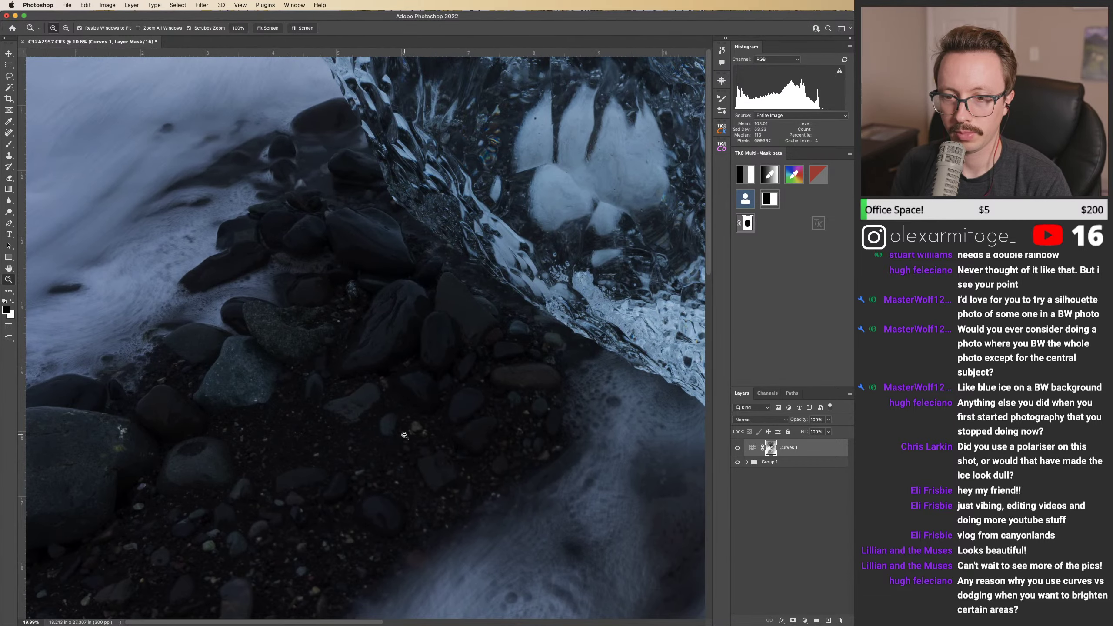
scroll(405, 434, "down", 5)
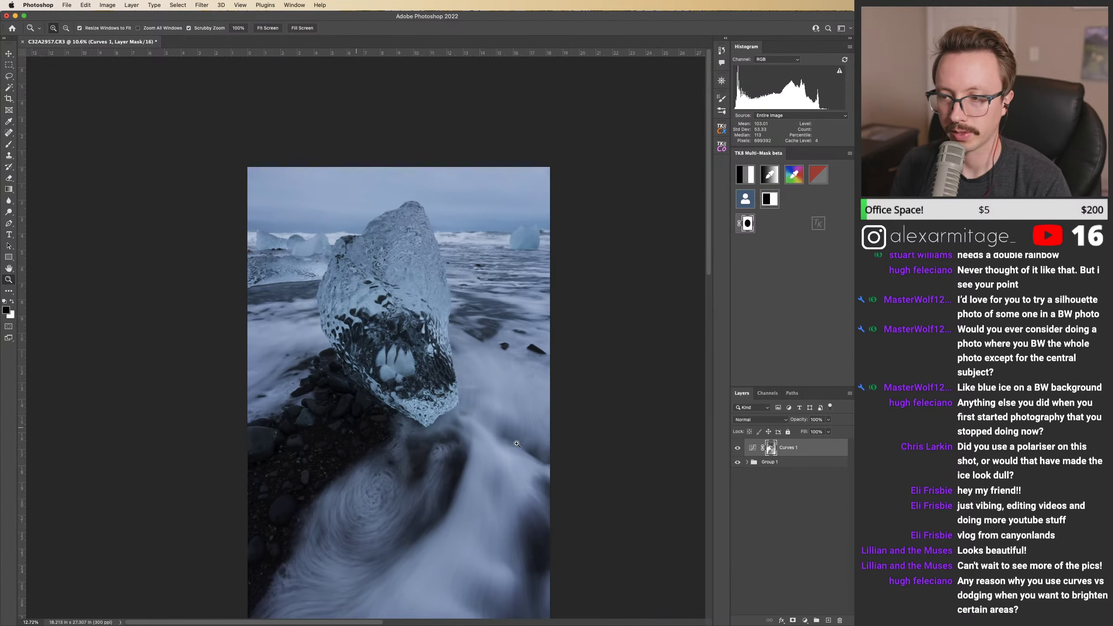
Step: Add a second Curves adjustment layer above Curves 1 and raise the RGB curve's midtones to brighten the image
left_click(801, 622)
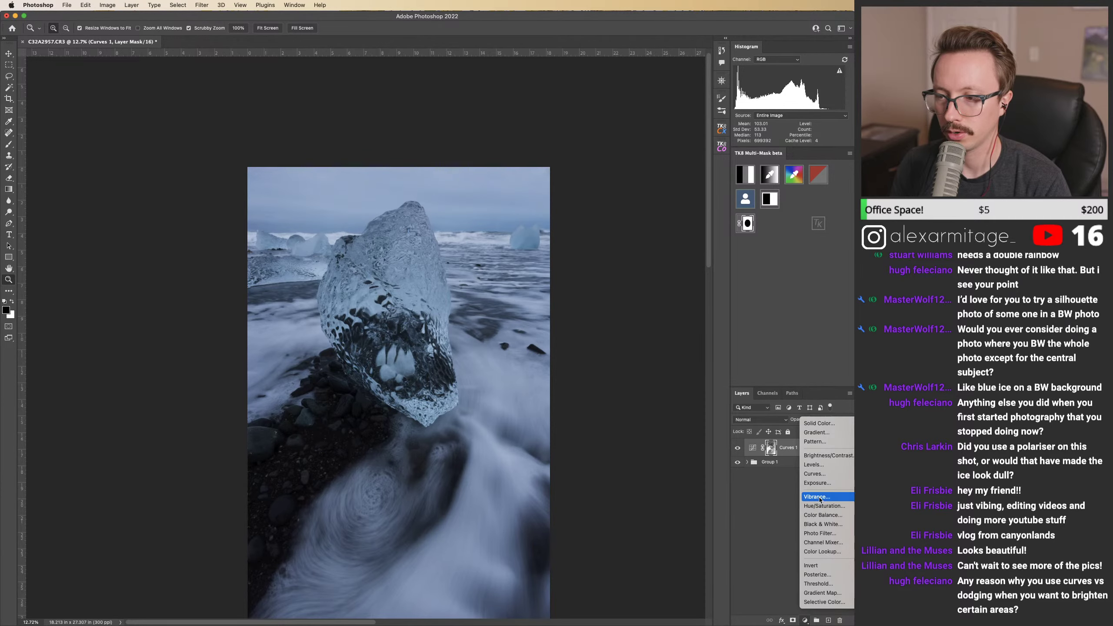
left_click(822, 474)
left_click_drag(653, 285, 646, 273)
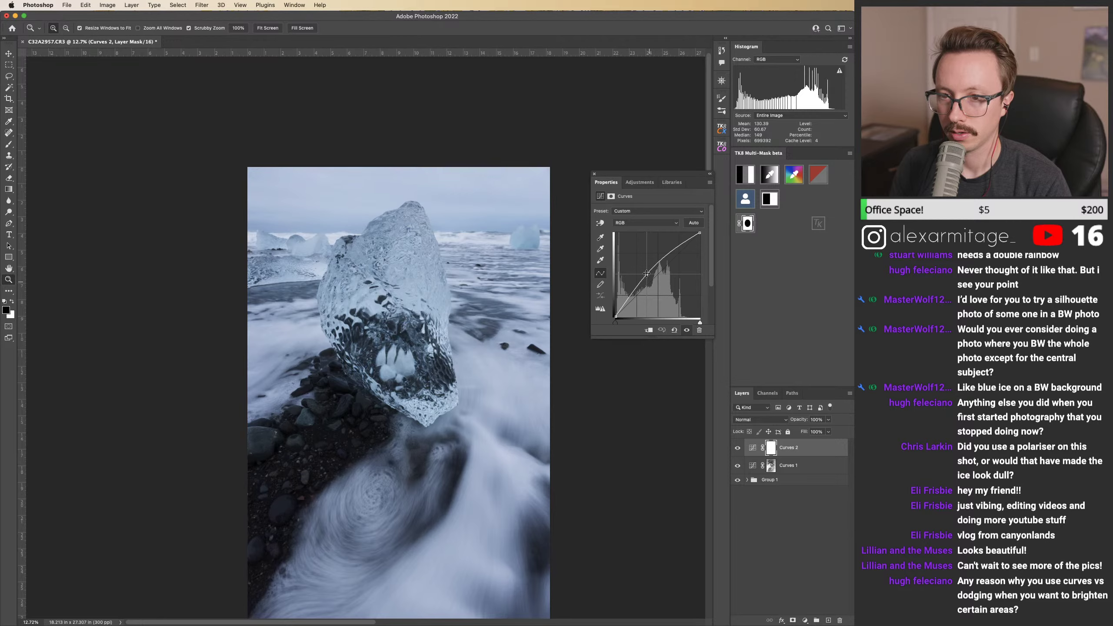
left_click_drag(646, 273, 663, 261)
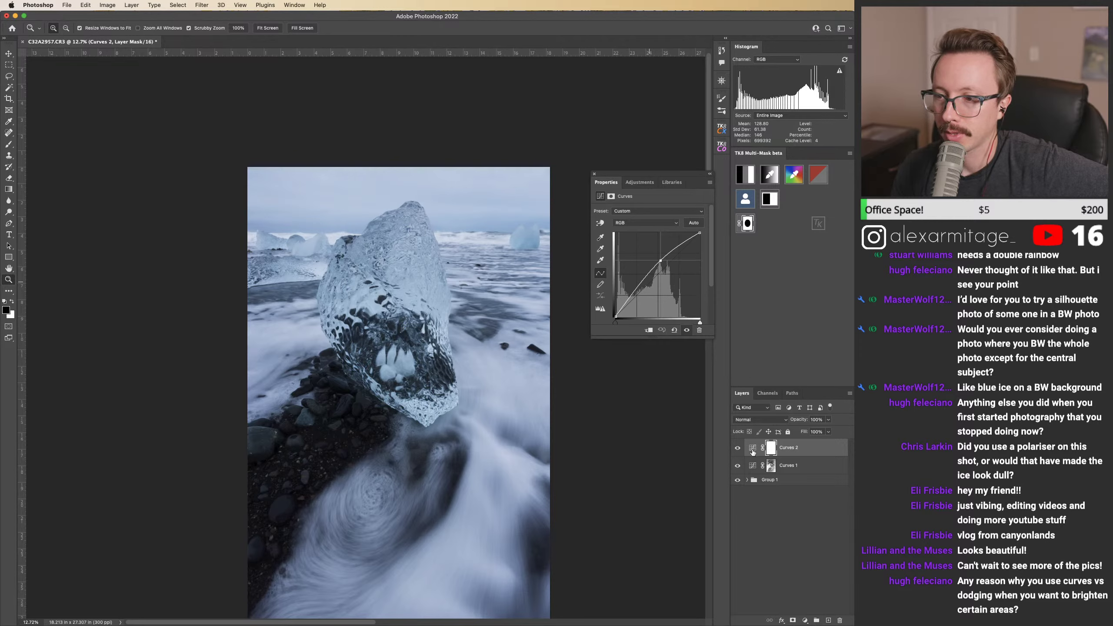
Step: Hide Curves 2, preview the Lights-1, Lights-2 and Darks-1 luminosity masks, load a luminosity selection and show Curves 2 with its mask active
left_click(738, 449)
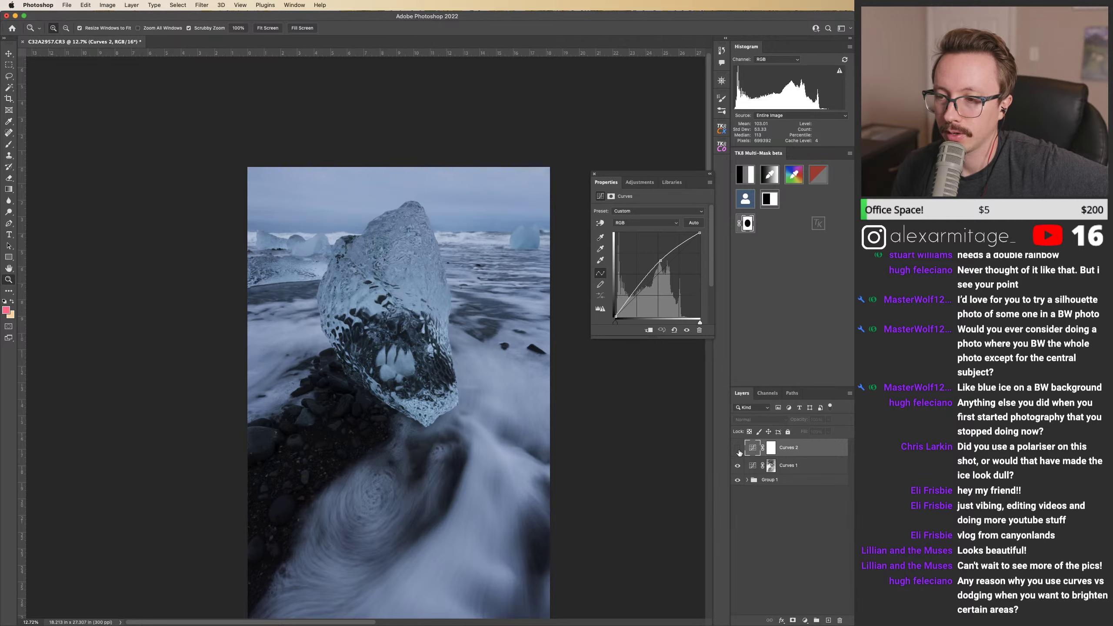
left_click(750, 231)
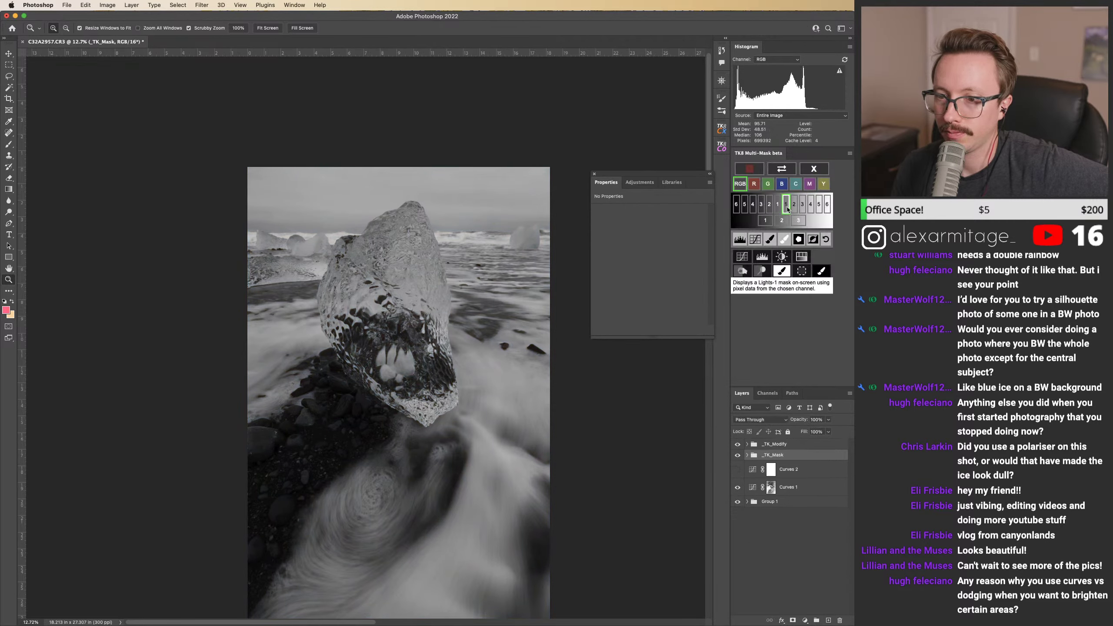
left_click(794, 205)
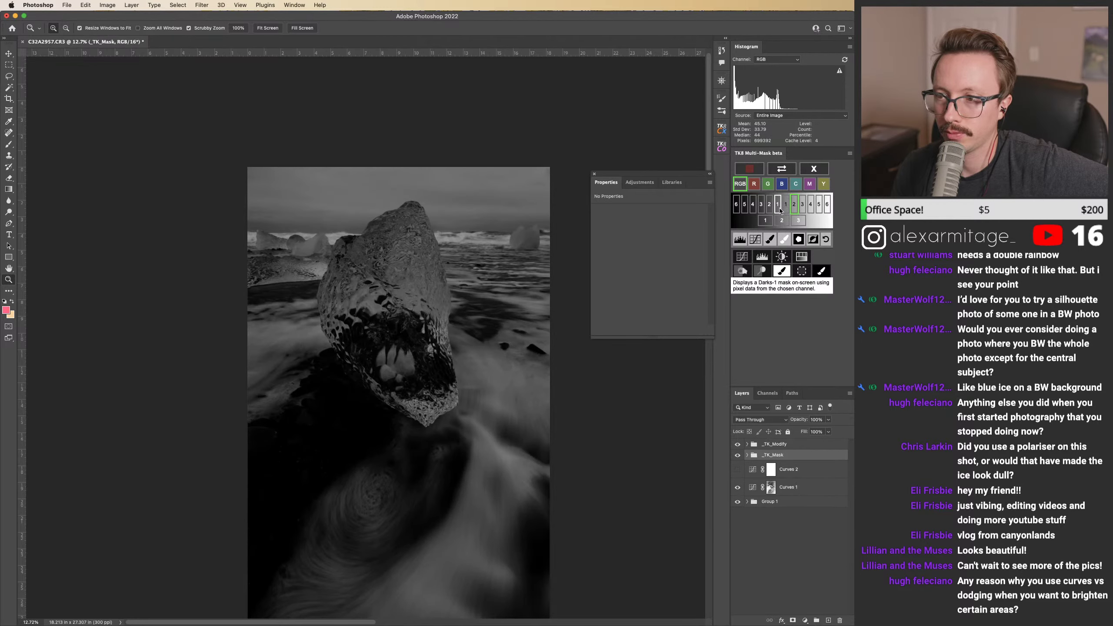
left_click(783, 206)
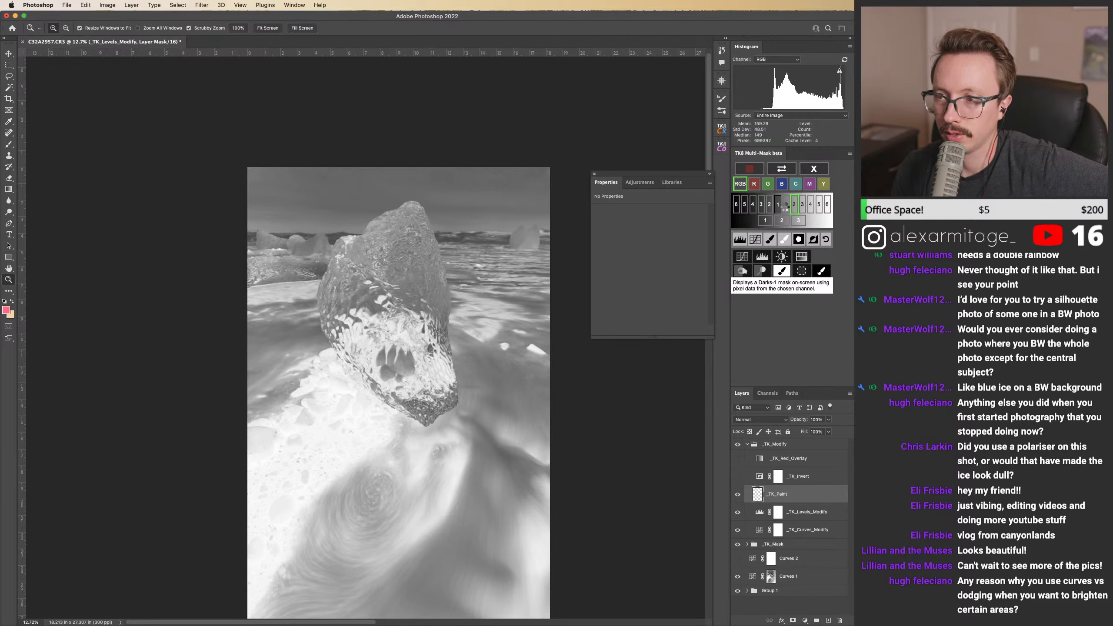
left_click(786, 205)
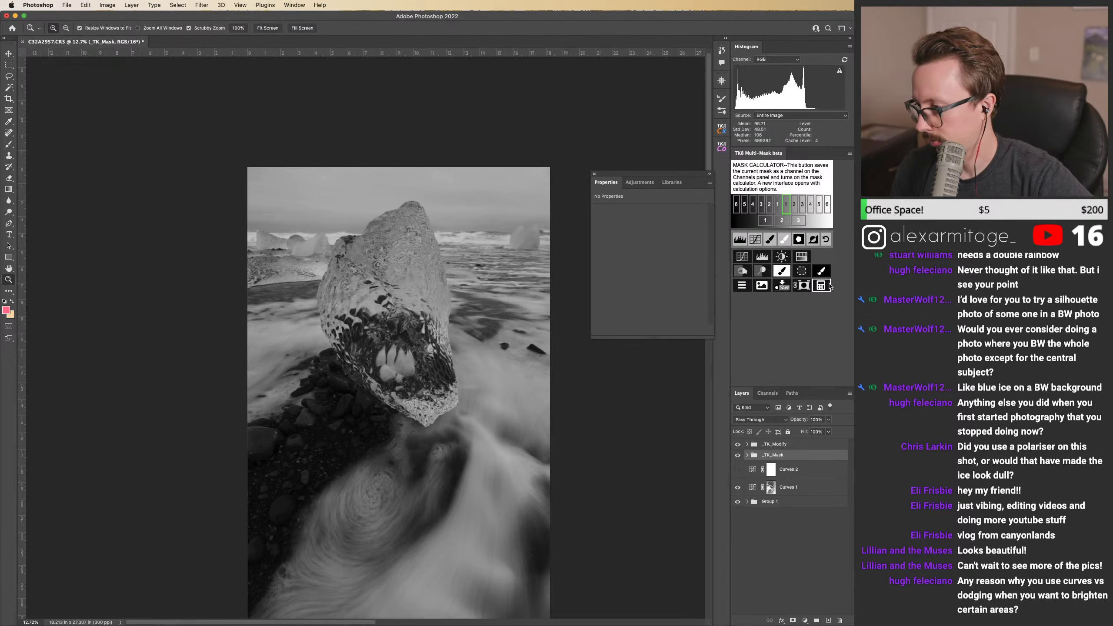
left_click(827, 285)
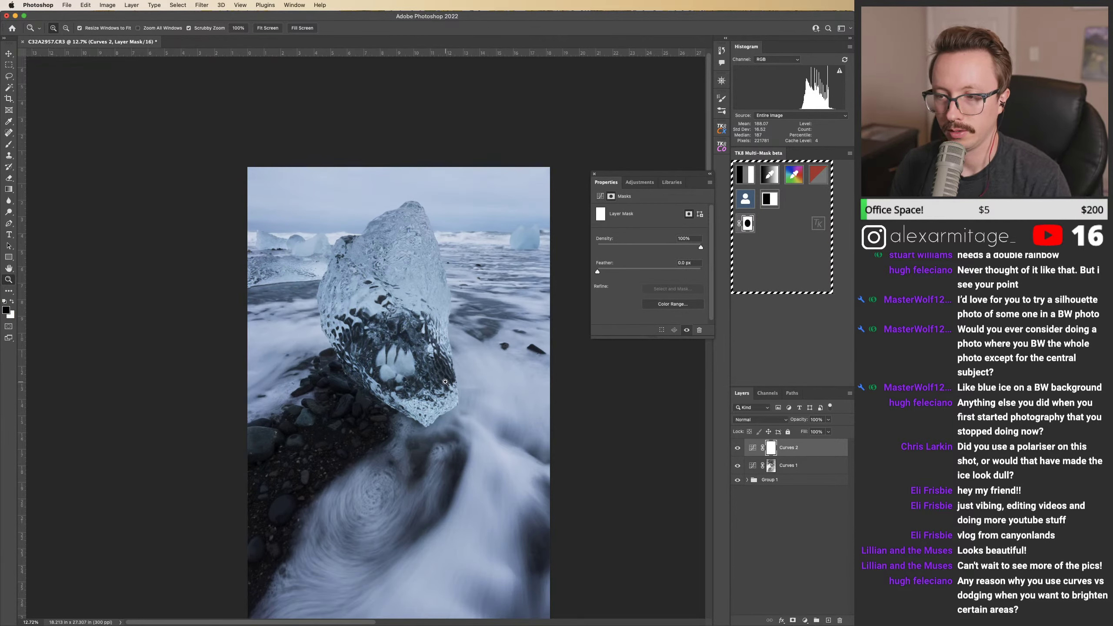
key("b")
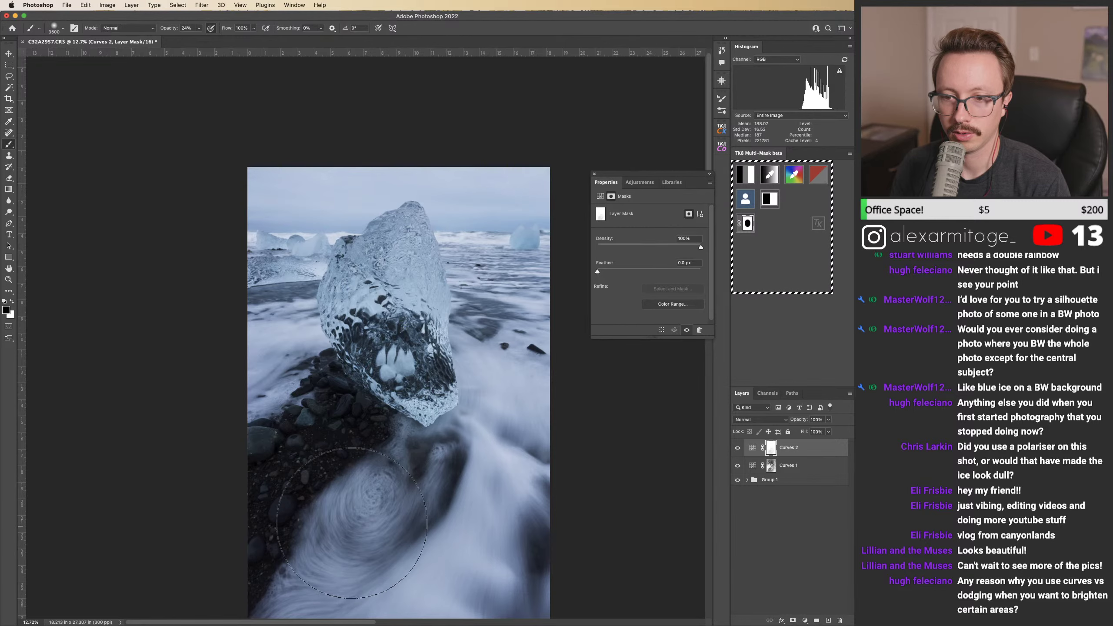
left_click_drag(387, 438, 414, 407)
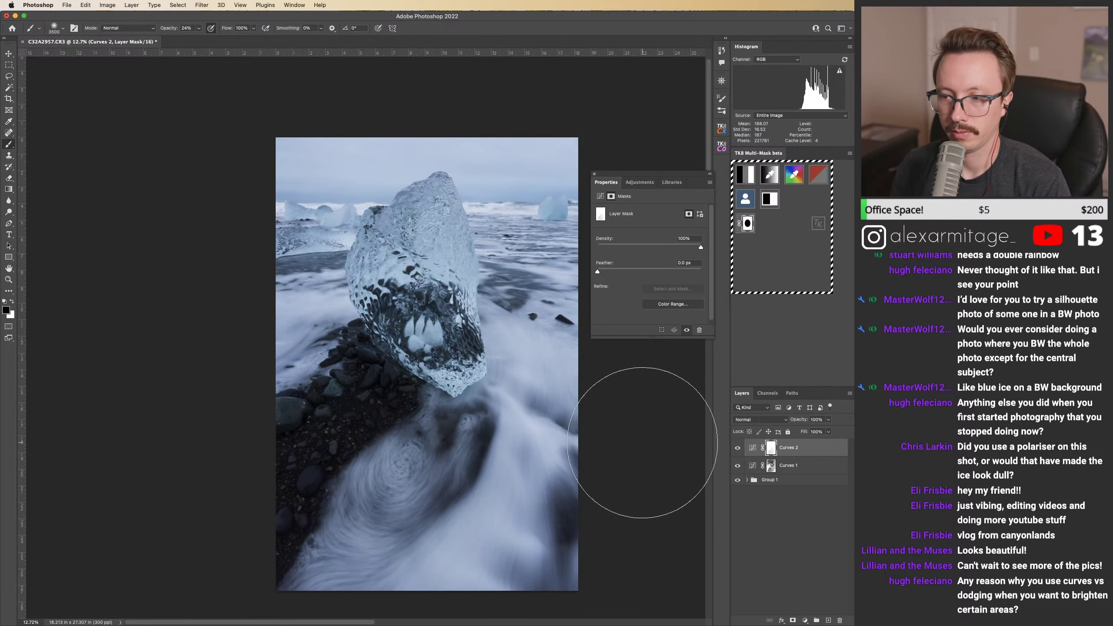
key("super+z")
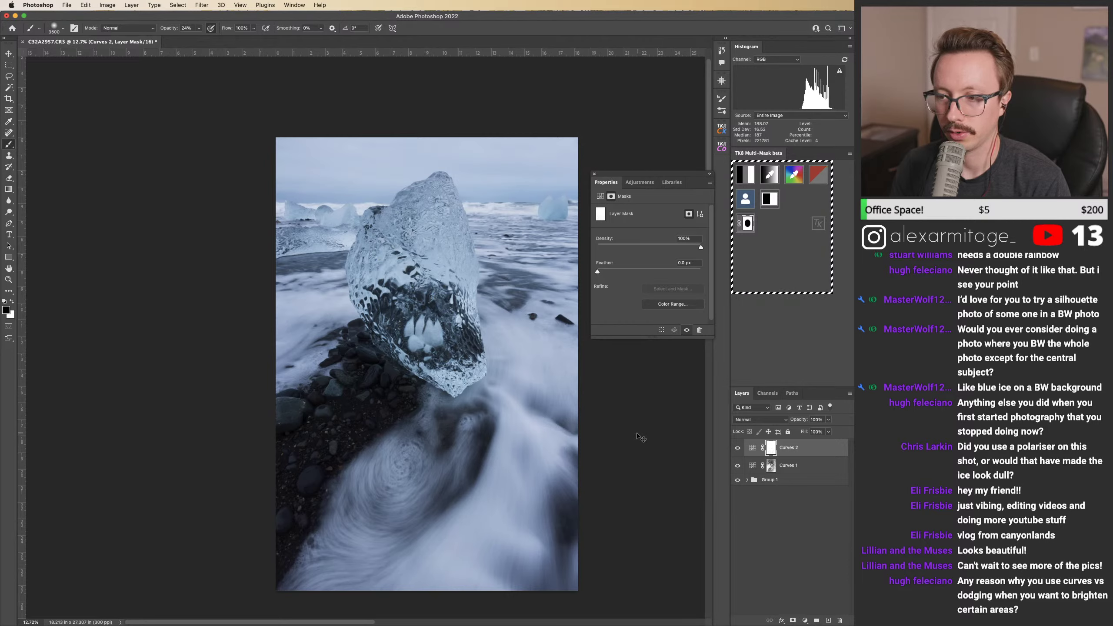
Step: Clear the selection and invert the Curves 2 layer mask to black
key("super+i")
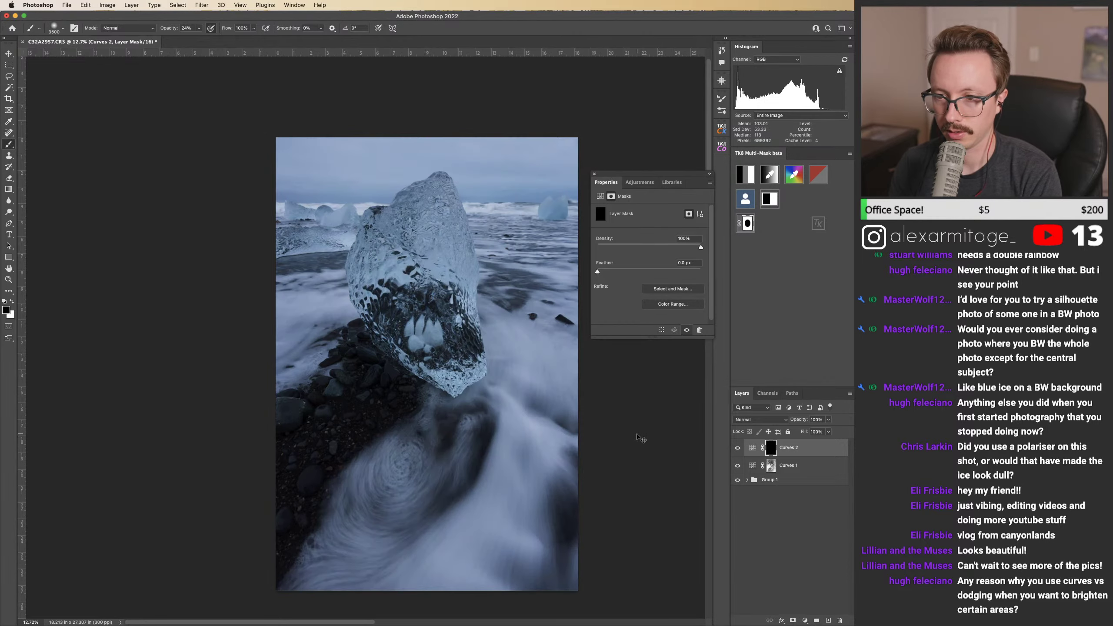
Step: Load a luminosity selection and paint white through it on the Curves 2 mask to brighten the ice and surrounding water
left_click(745, 177)
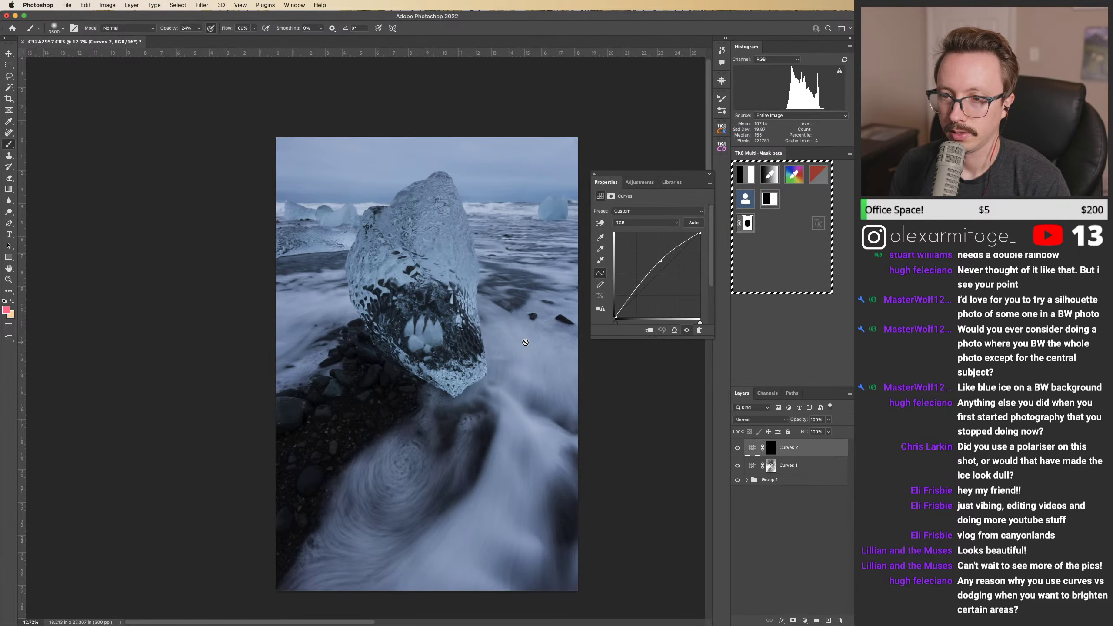
left_click(771, 448)
key("x")
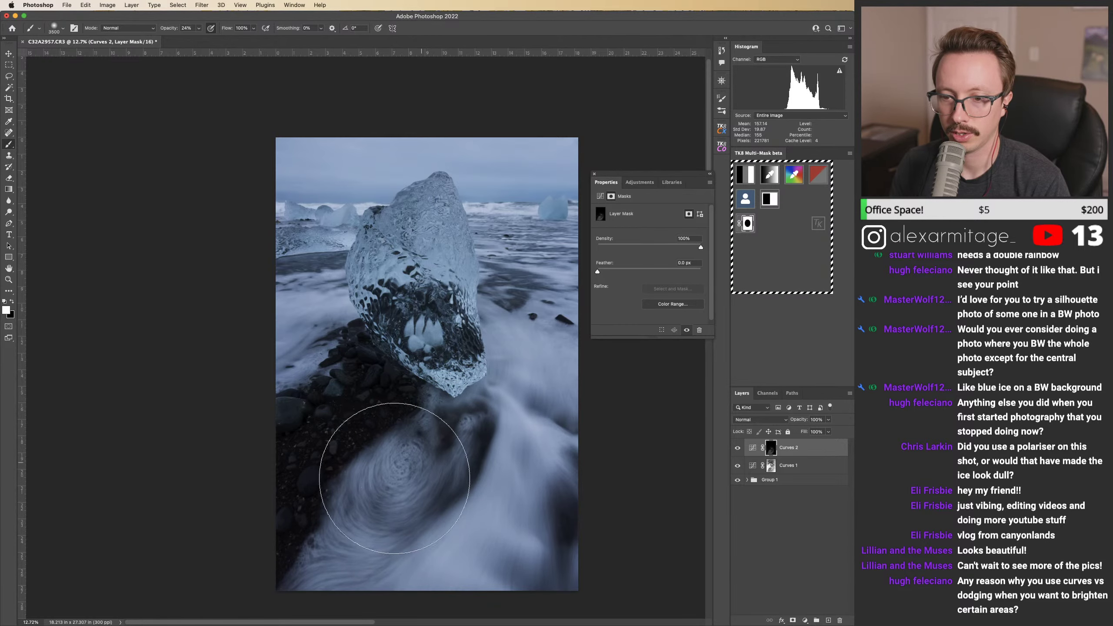
scroll(434, 385, "up", 3)
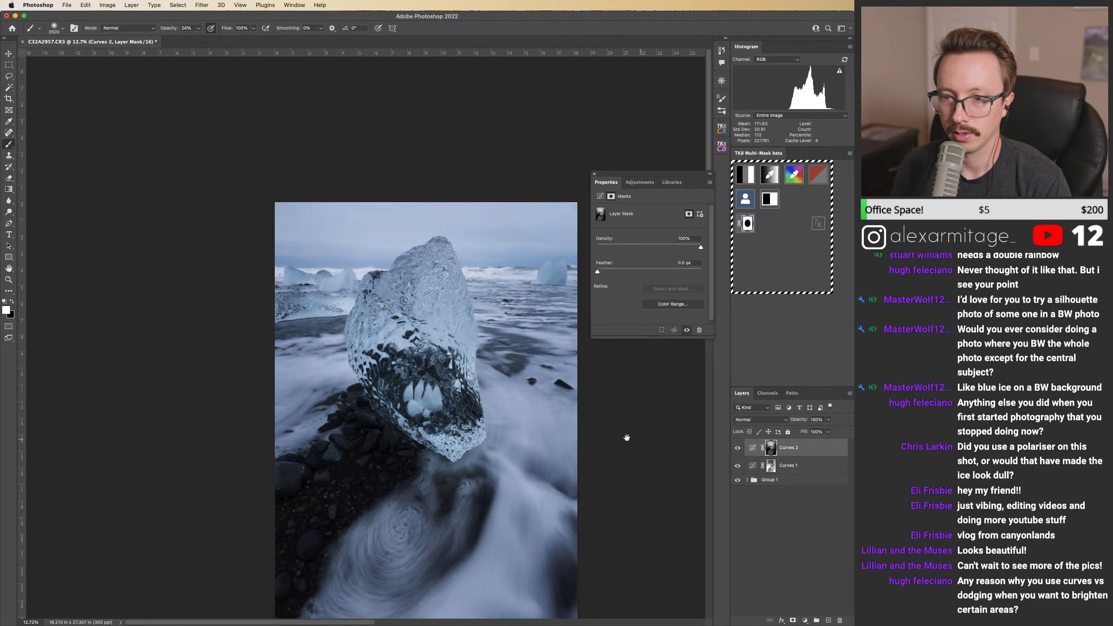
scroll(614, 416, "down", 2)
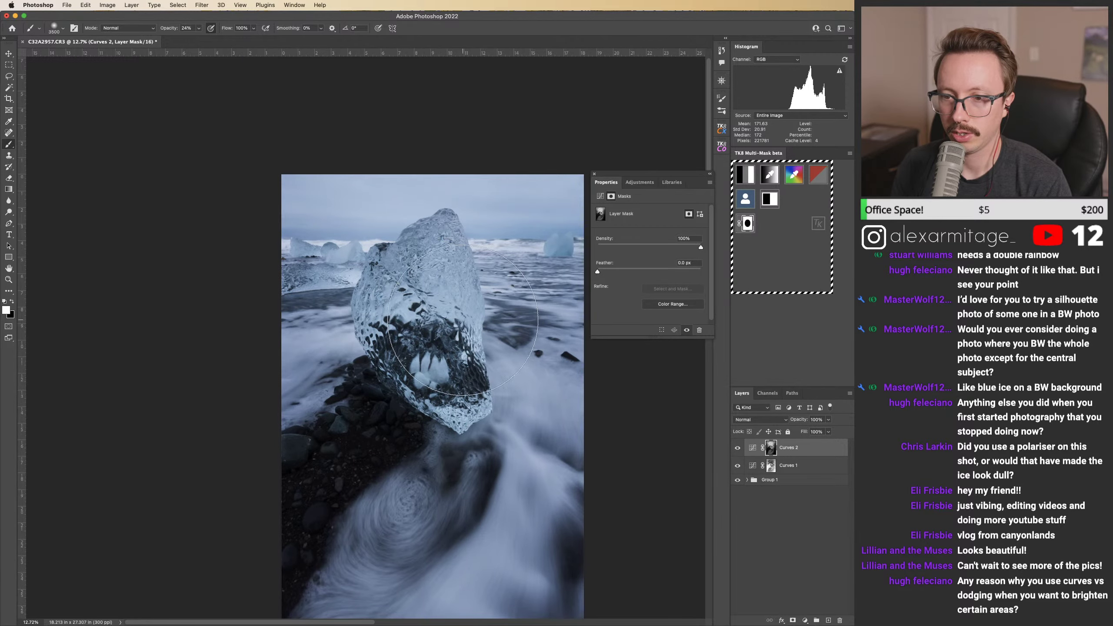
key("x")
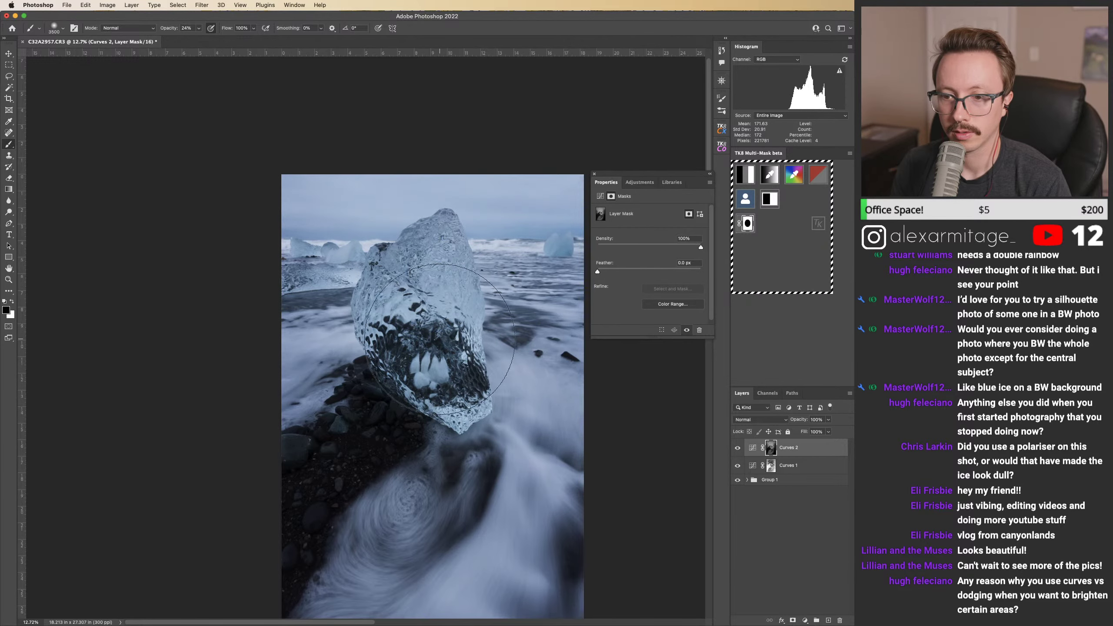
scroll(439, 339, "down", 3)
key("x")
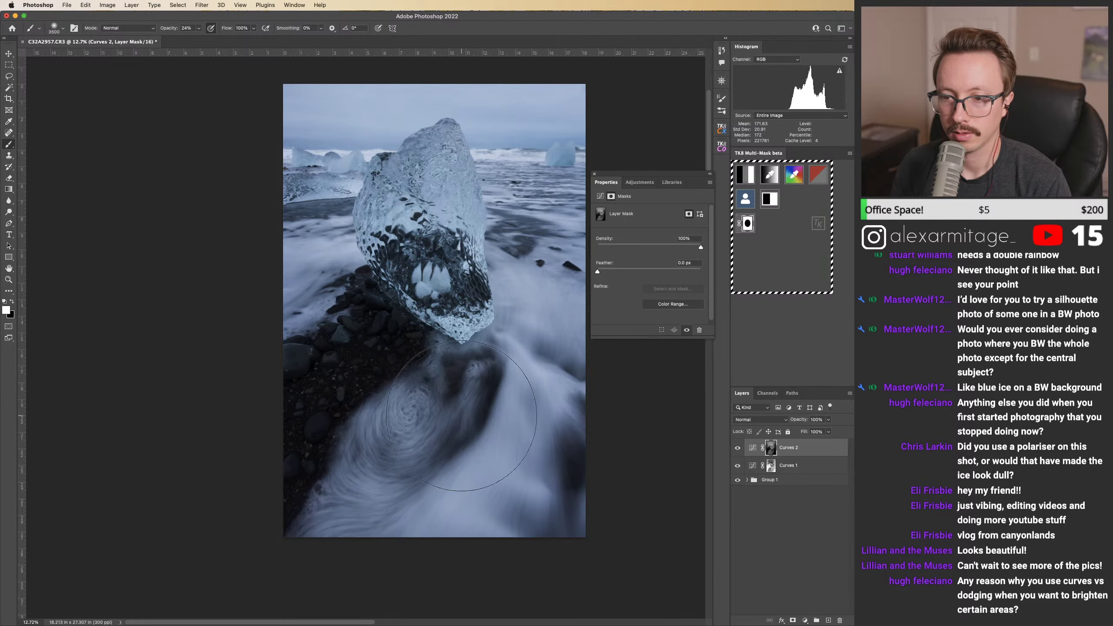
Step: Clear the selection, compare the image with Curves 2 hidden and shown, and save the file
key("super+comma")
key("super+comma")
key("super+comma")
key("super+comma")
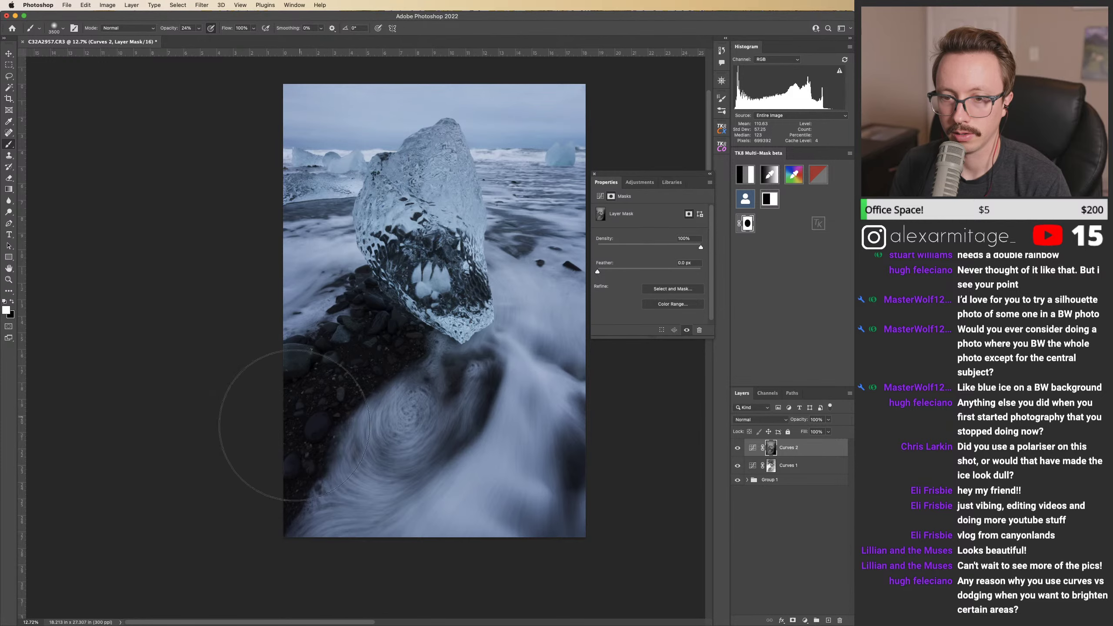
scroll(555, 327, "up", 3)
left_click_drag(555, 327, 557, 342)
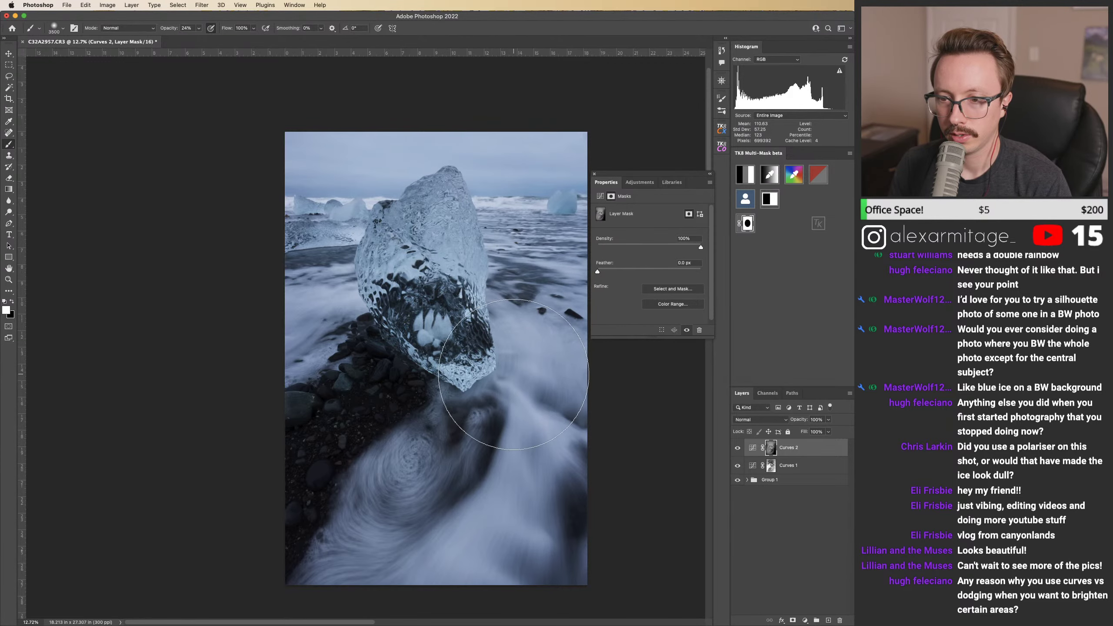
key("super+s")
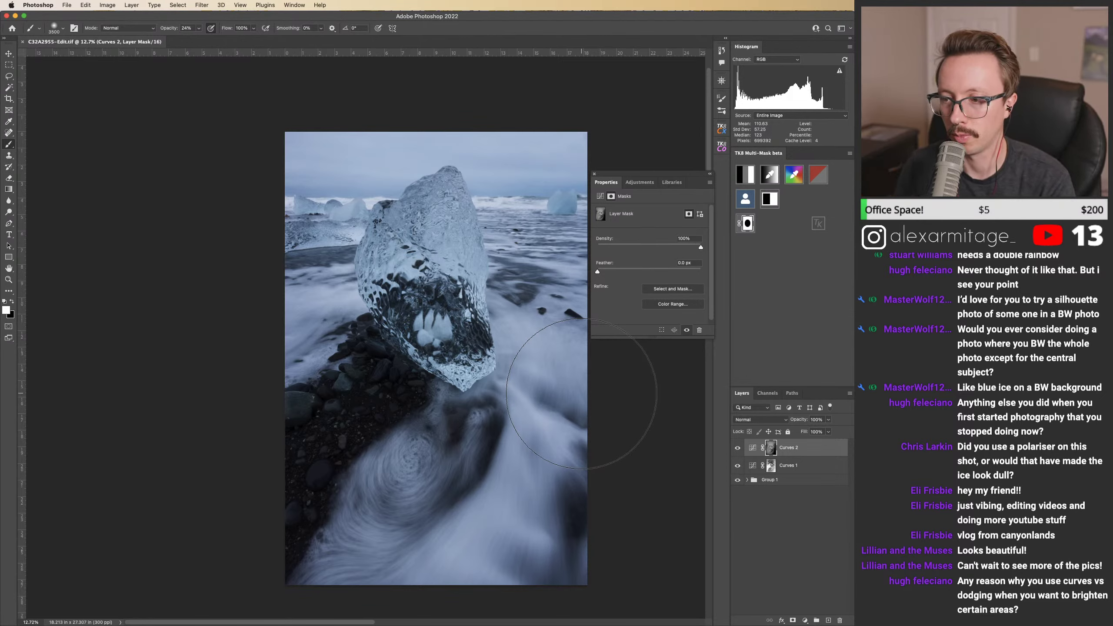
Step: Switch to Lightroom Classic and try the Strong Contrast point curve on the edited photo before choosing Medium Contrast
key("super+Tab")
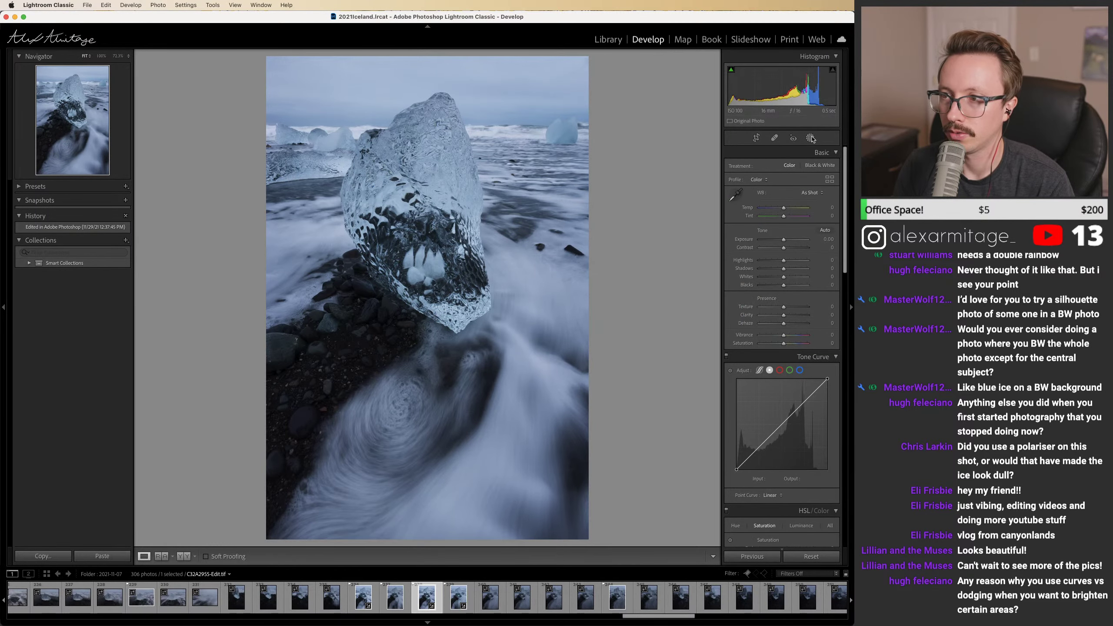
left_click(772, 494)
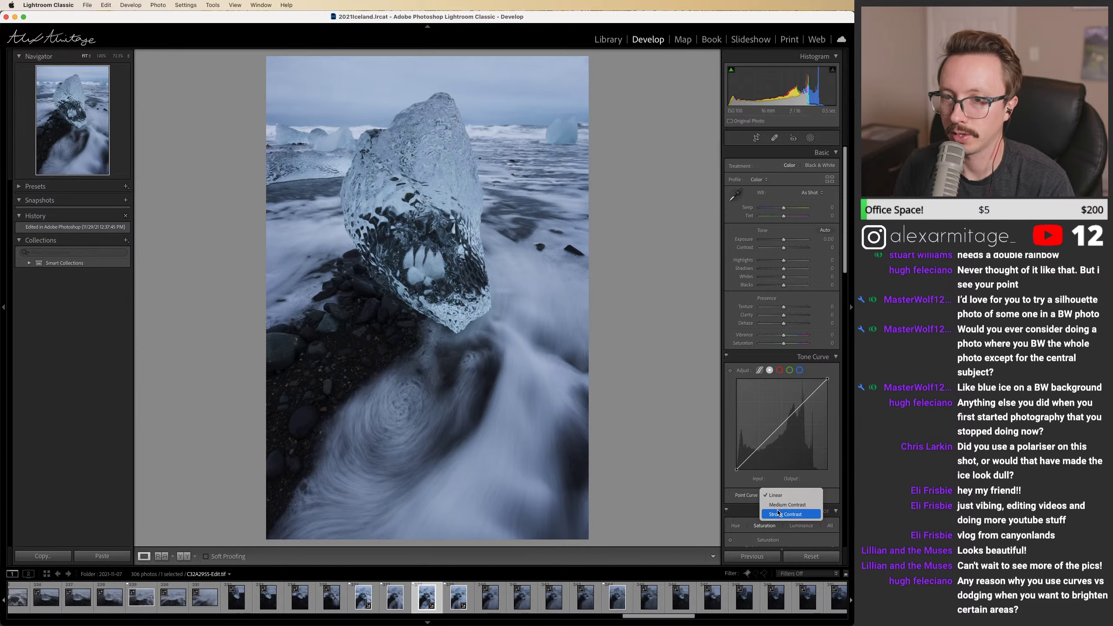
left_click(778, 514)
left_click(782, 496)
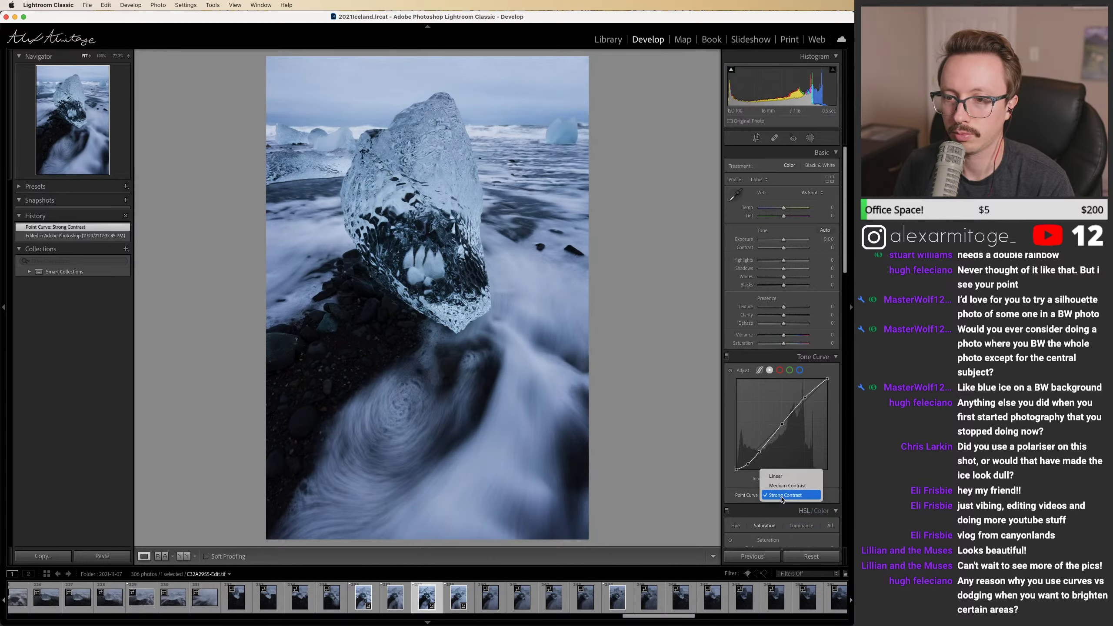
left_click(787, 485)
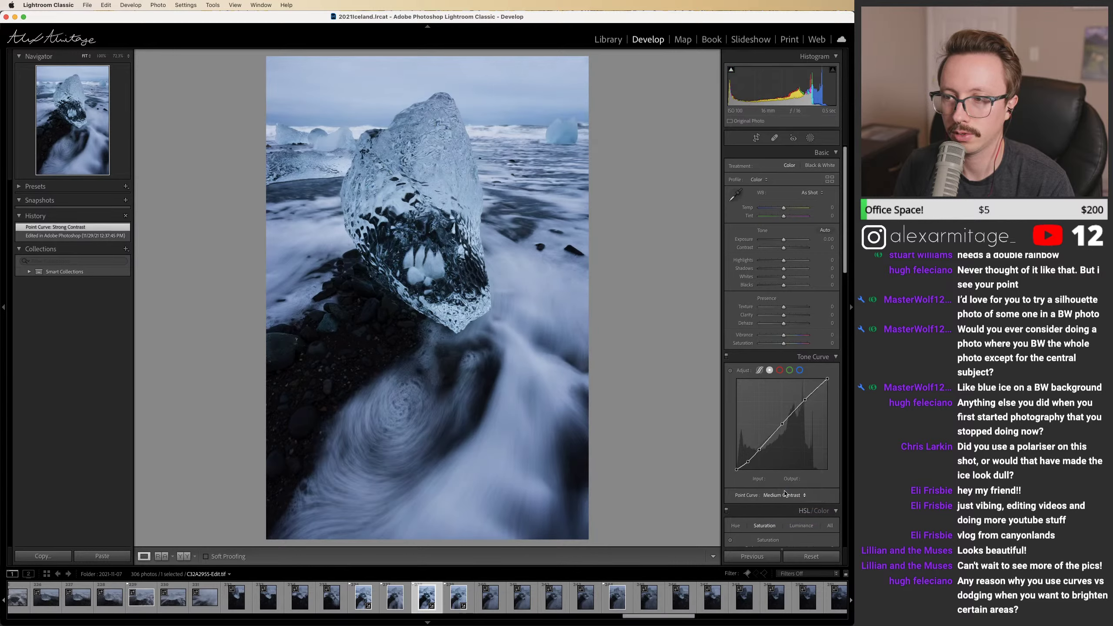
Step: Set the photo's Shadows to +10, and try raising Whites before resetting it to 0
left_click(788, 269)
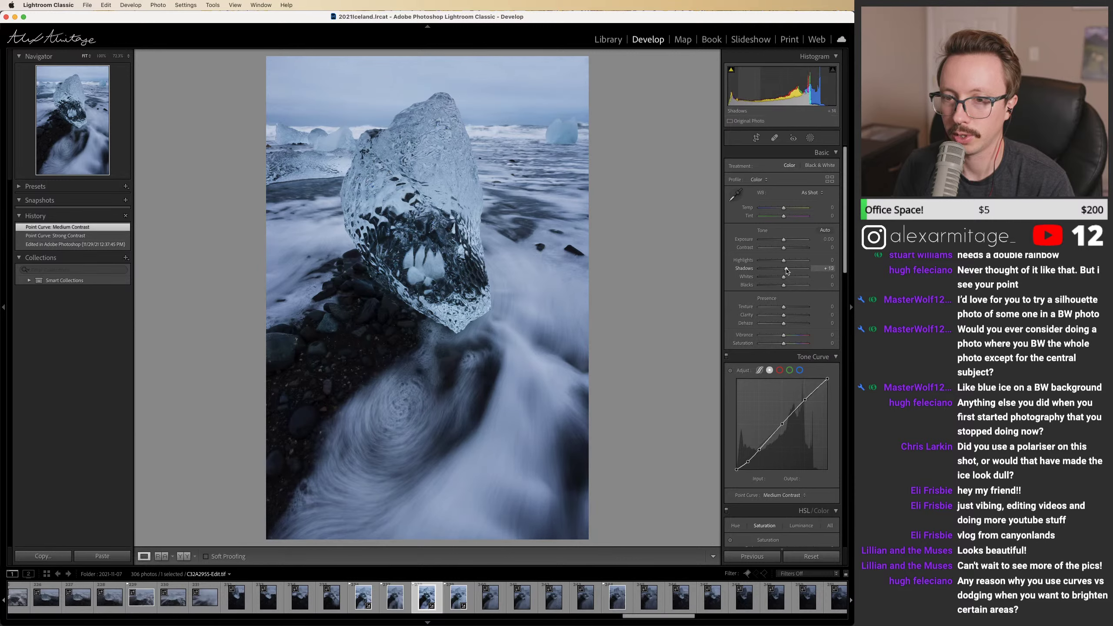
left_click_drag(786, 271, 789, 280)
double_click(790, 279)
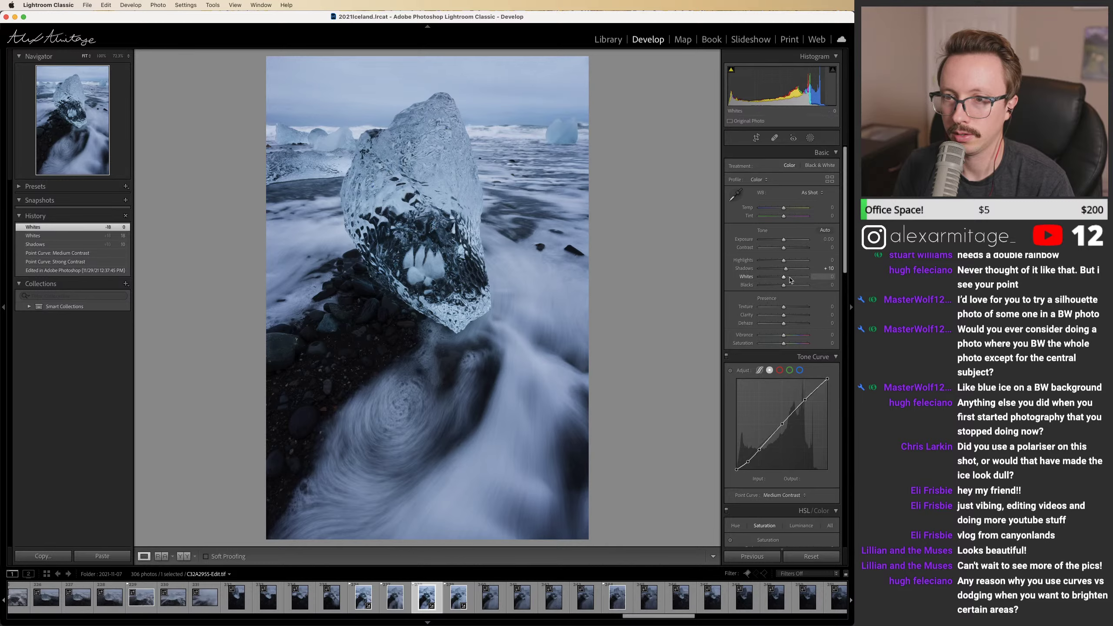
Step: Add a large radial gradient mask centred on the ice chunk and raise its Whites
left_click(810, 138)
left_click_drag(434, 217, 567, 421)
left_click_drag(434, 423, 489, 414)
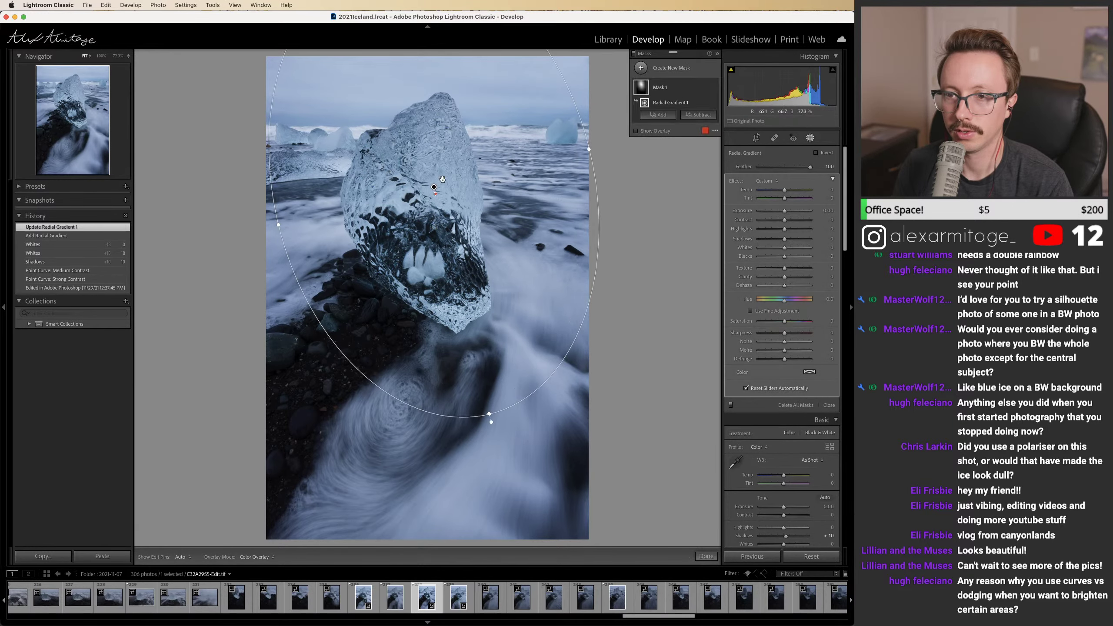
left_click_drag(434, 186, 433, 215)
left_click_drag(791, 248, 791, 249)
left_click(810, 139)
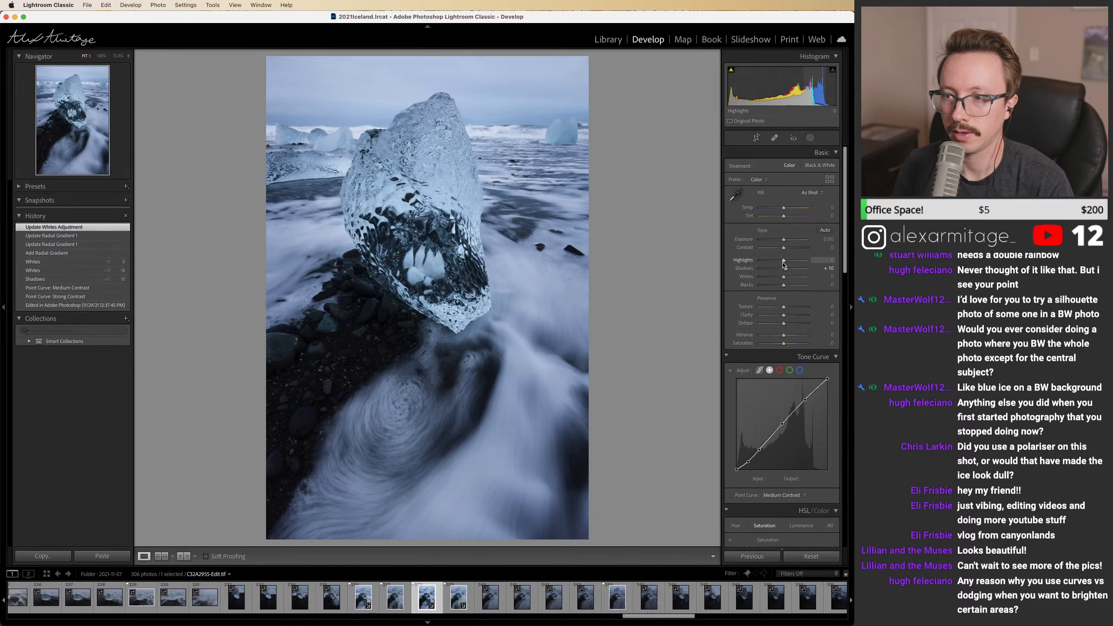
Step: Try several Dehaze amounts on the whole photo and settle on +21
left_click_drag(785, 326, 790, 327)
double_click(790, 326)
double_click(791, 326)
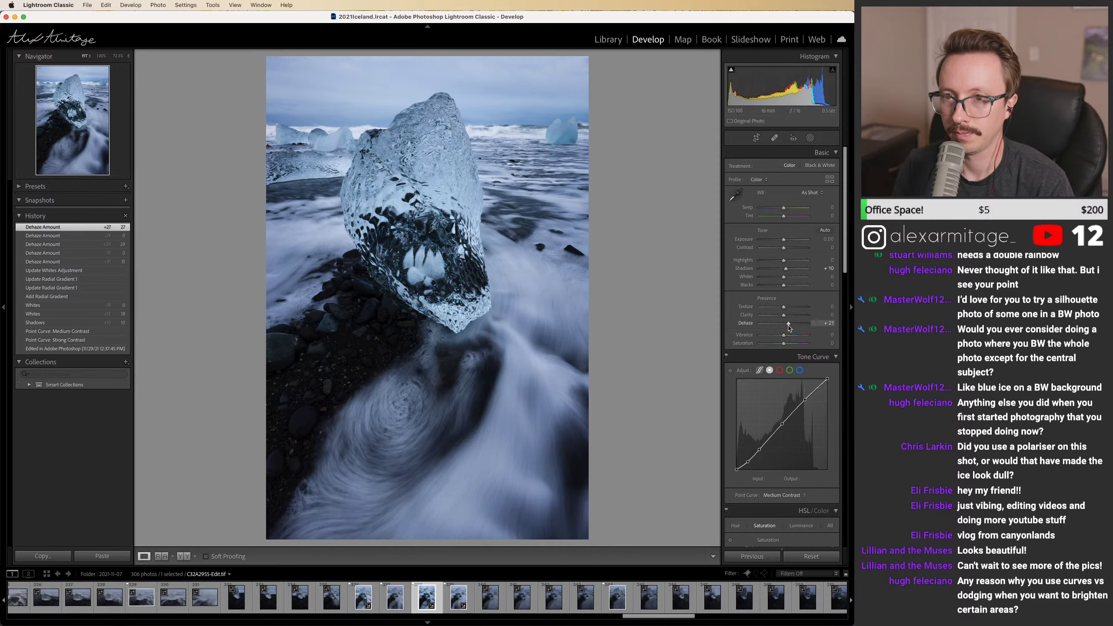
left_click_drag(789, 328, 788, 327)
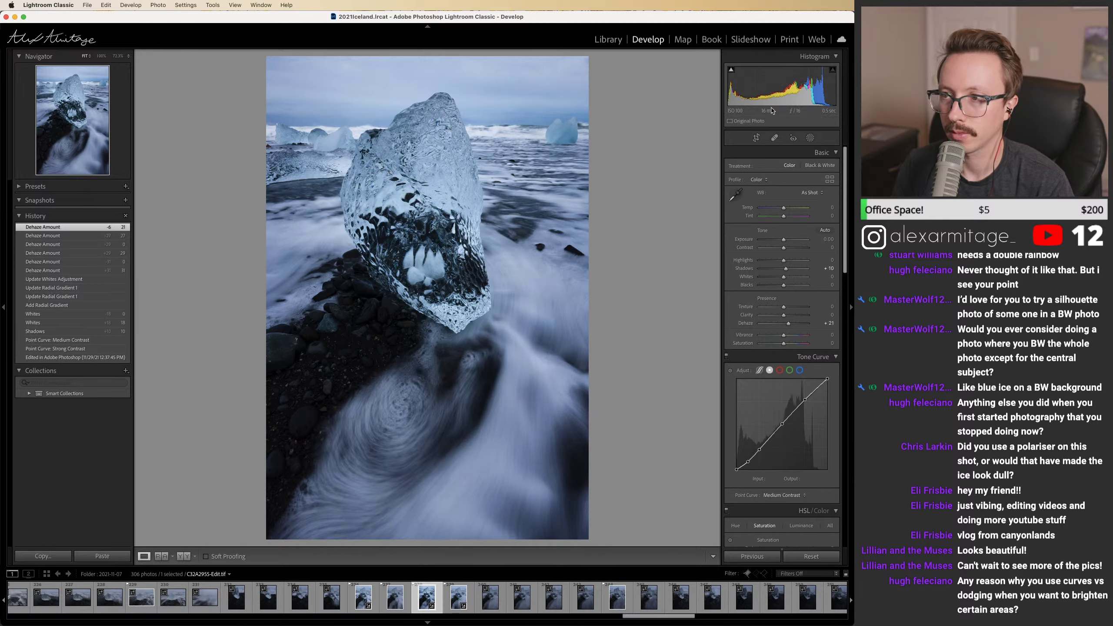
Step: Create a Select Sky mask and lower its Highlights to -30
left_click(809, 138)
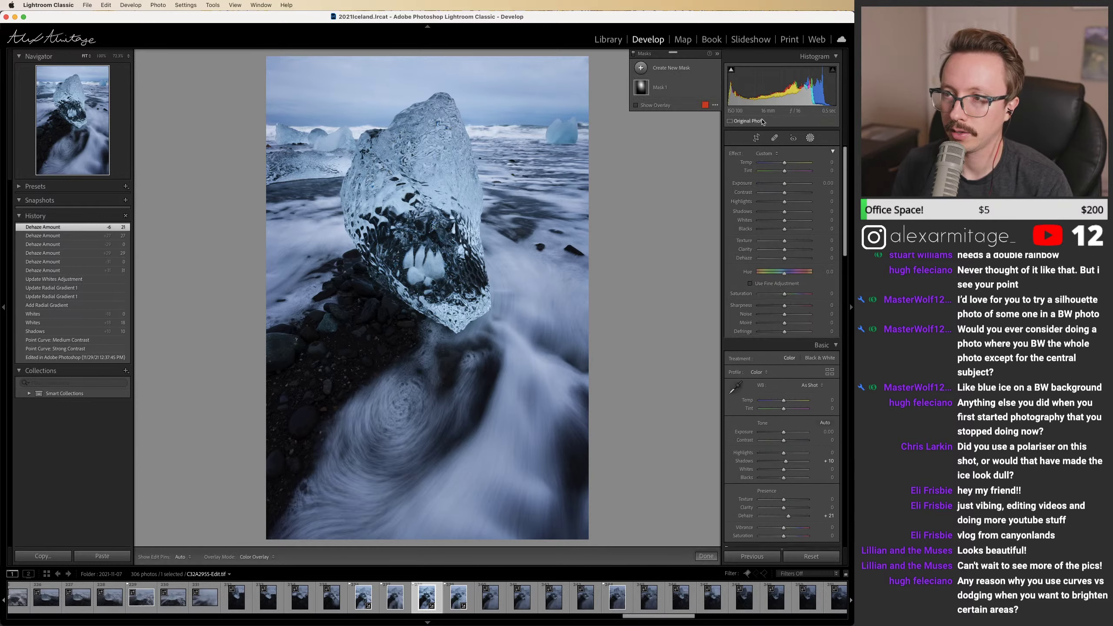
left_click(657, 70)
left_click(685, 97)
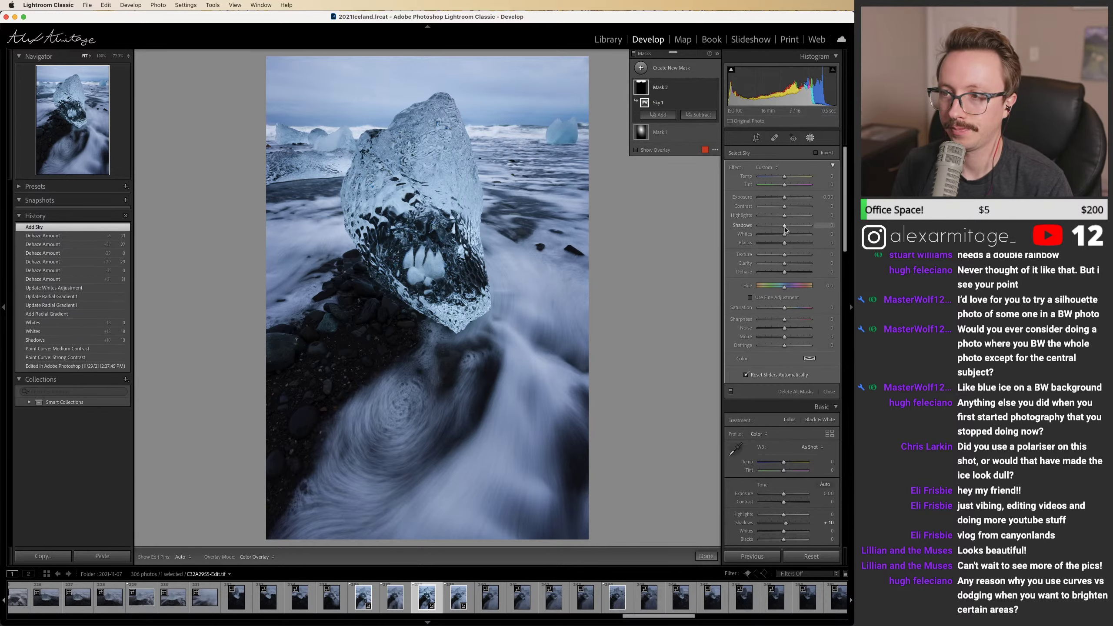
left_click_drag(779, 216, 777, 219)
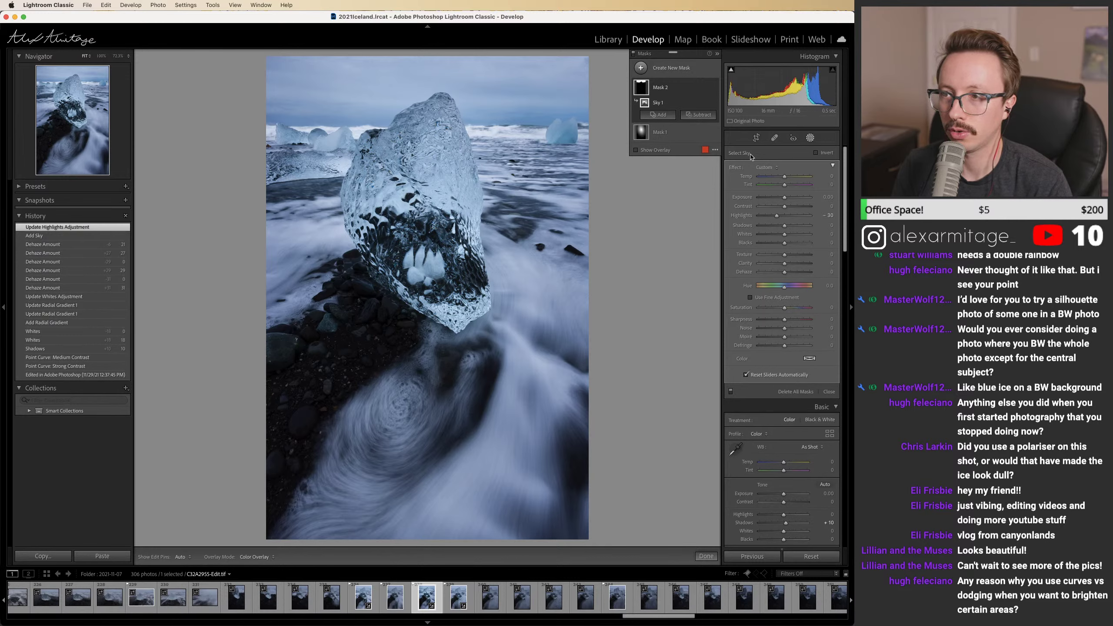
Step: Try a linear gradient mask near the horizon with Highlights lowered to -17, and delete the gradient
key("shift+m")
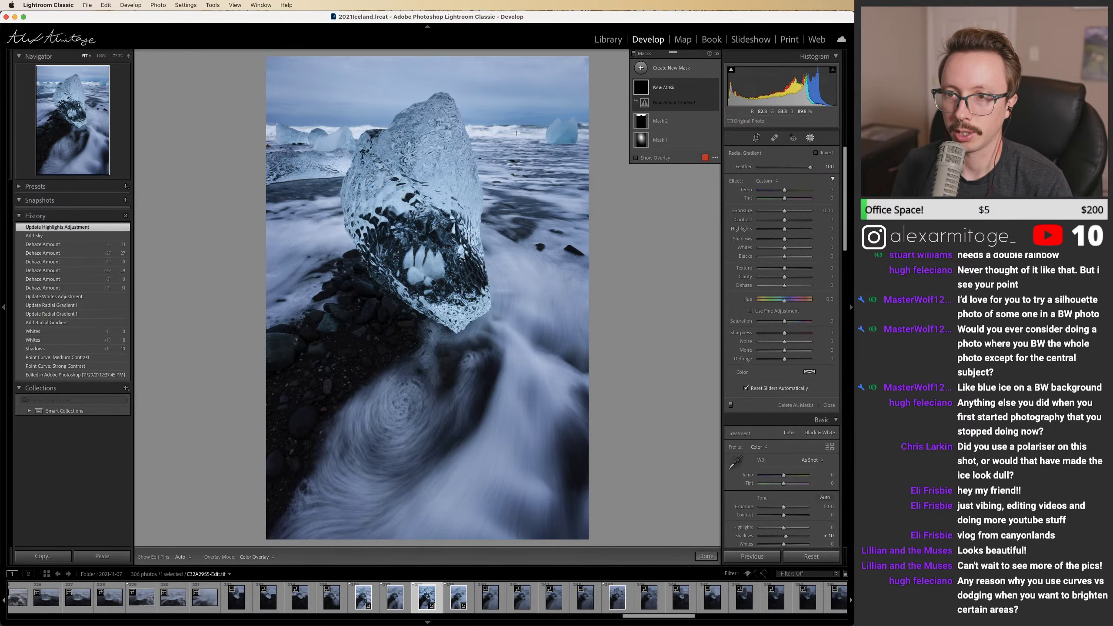
mouse_move(512, 159)
left_mouse_down()
mouse_move(514, 206)
mouse_move(515, 175)
left_mouse_up()
key("super+z")
key("m")
left_click(780, 216)
double_click(741, 215)
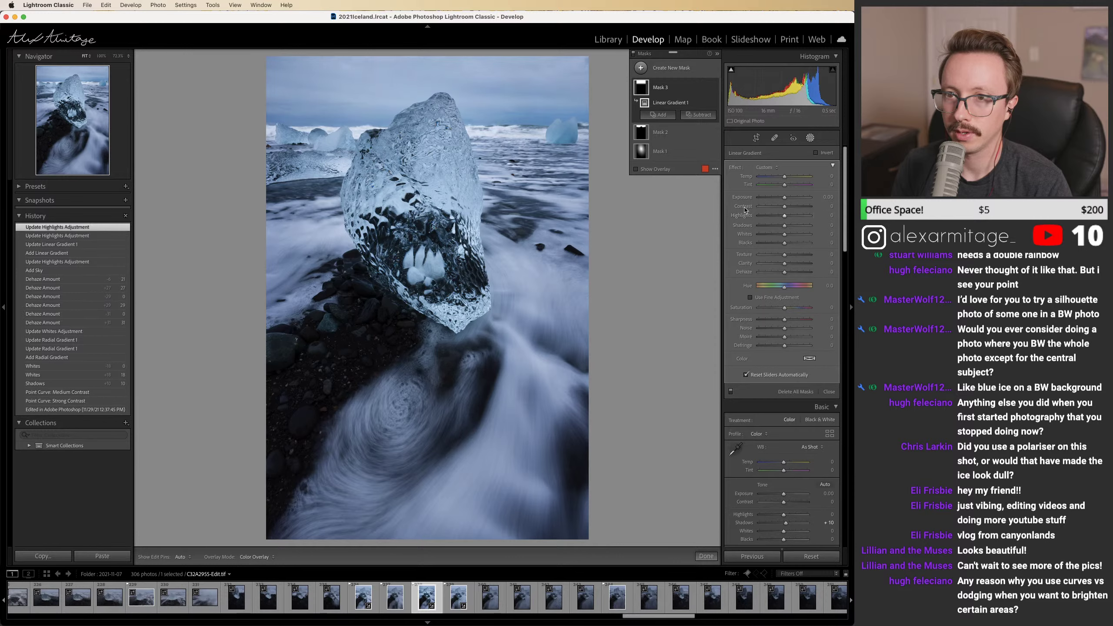
left_click(780, 216)
double_click(780, 216)
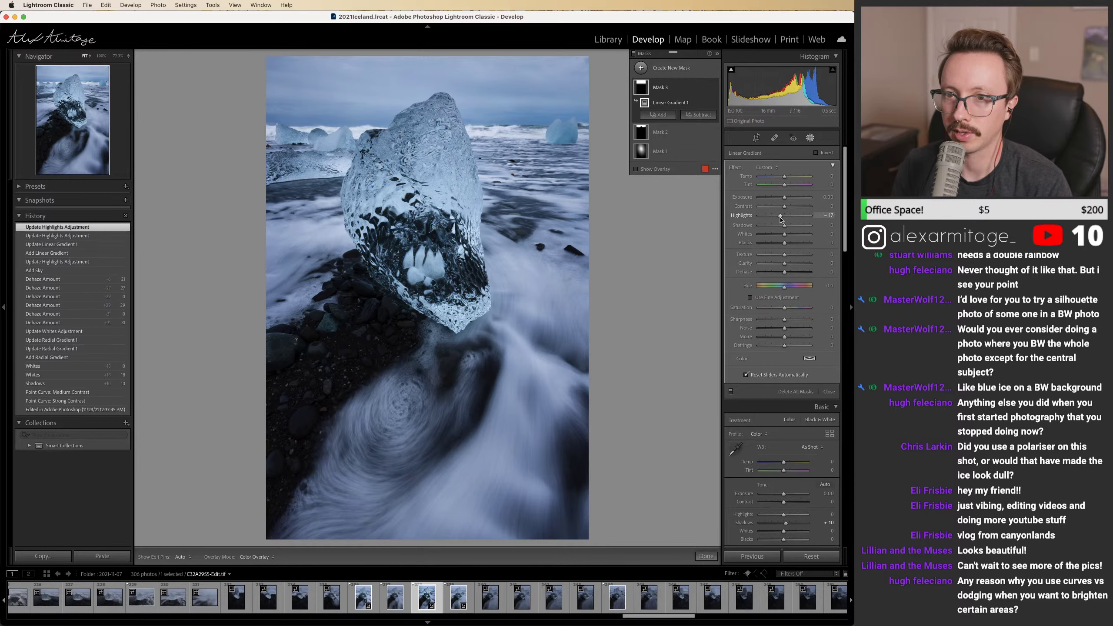
key("Delete")
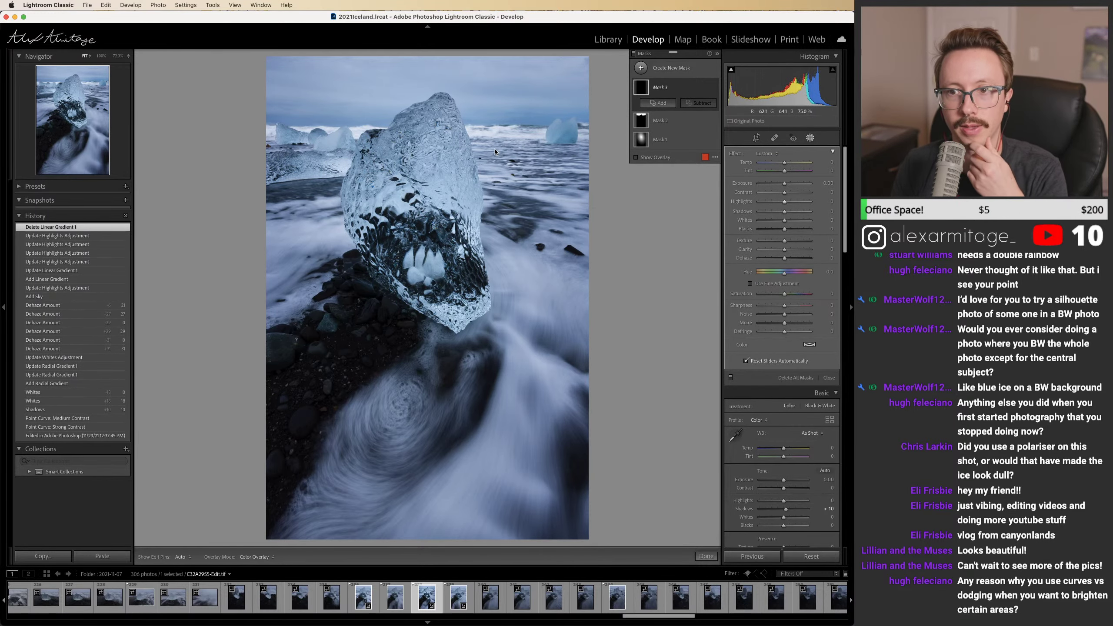
Step: Switch back to Photoshop and compare the image with Curves 2 hidden and shown
key("super+Tab")
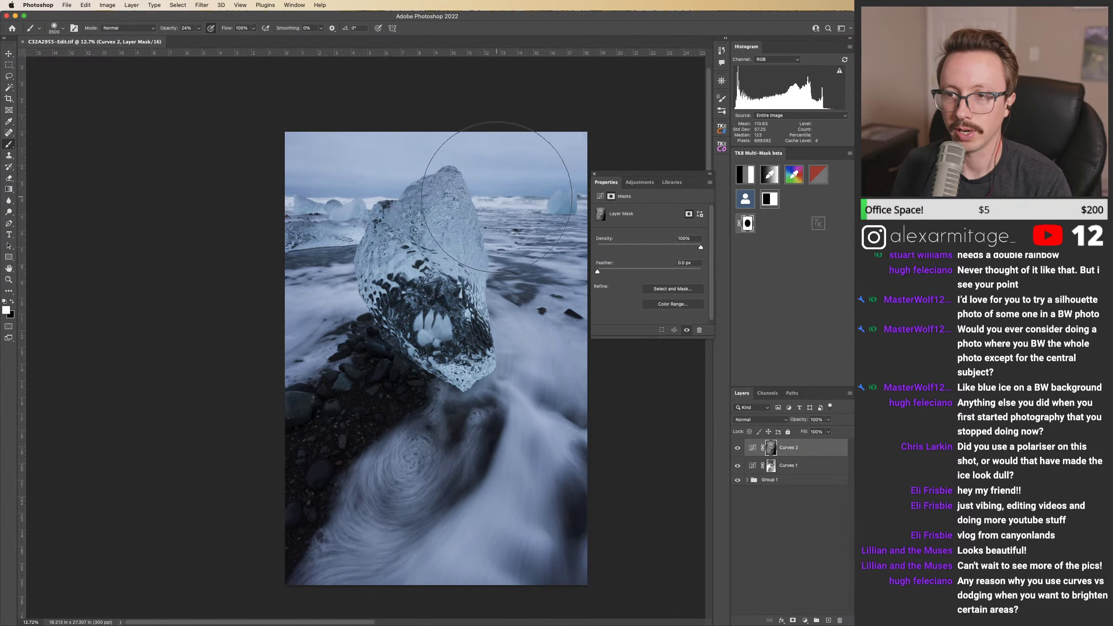
left_click(594, 175)
left_click(737, 448)
left_click(737, 447)
left_click(737, 447)
left_click(737, 448)
left_click(734, 449)
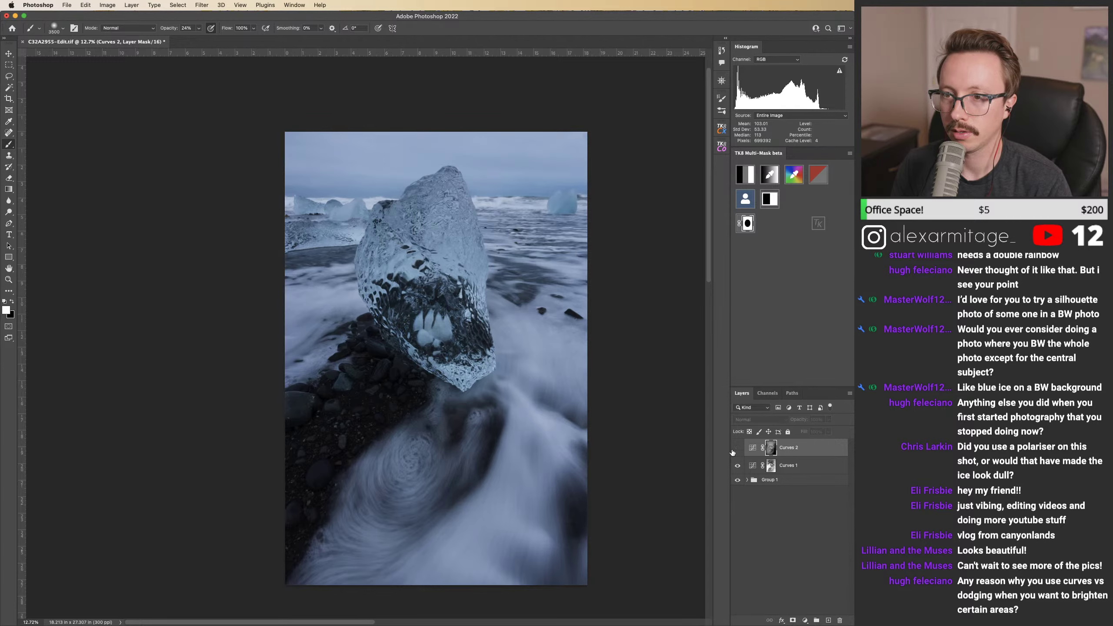
left_click(735, 450)
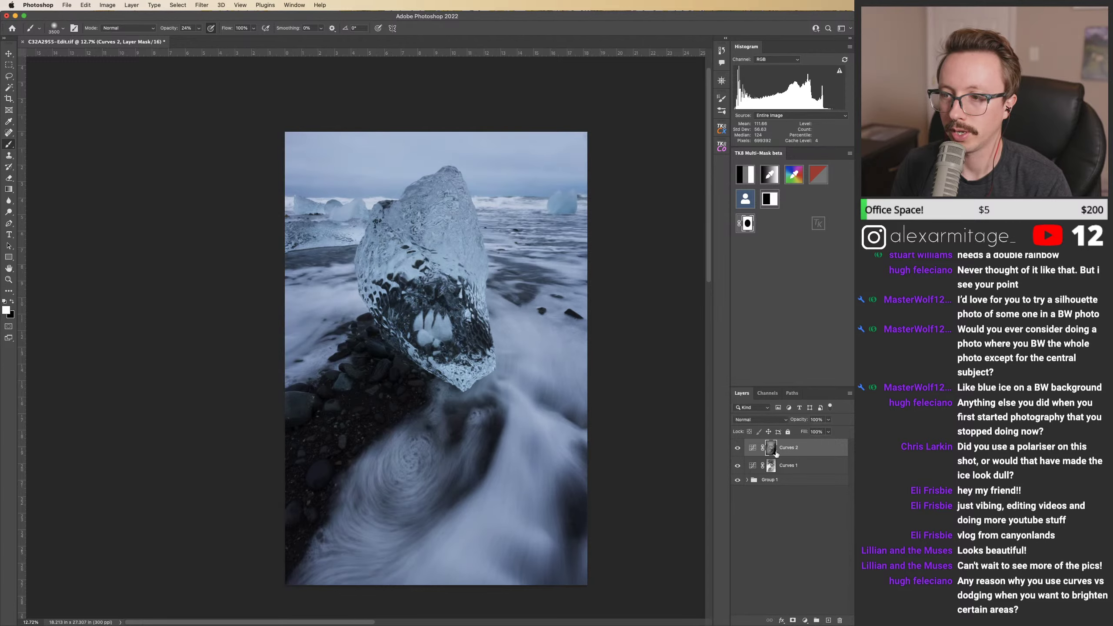
Step: Build the Lights-2 luminosity mask and output it as an active selection
left_click(745, 175)
left_click(794, 205)
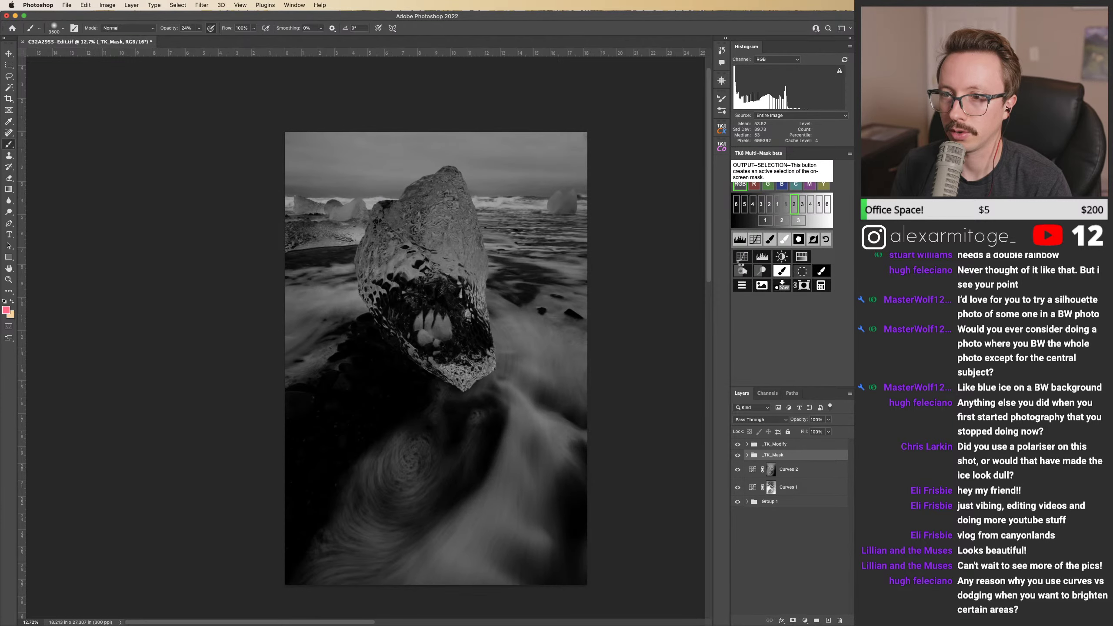
key("Escape")
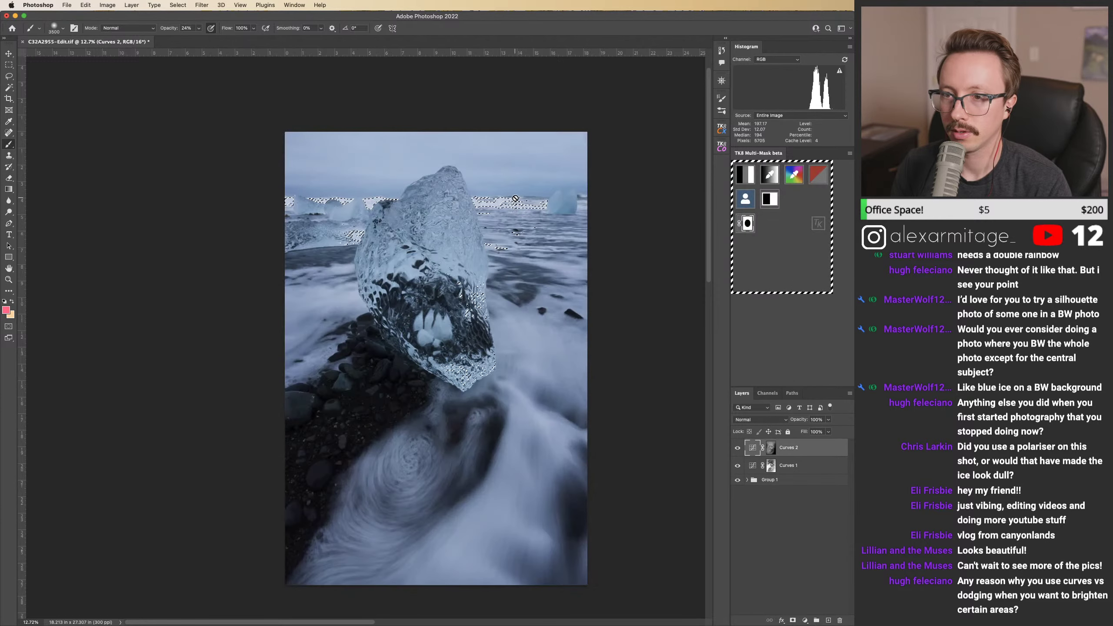
Step: Zoom in on the waves along the horizon and target the Curves 2 layer mask with the Brush tool
key("z")
left_click_drag(552, 204, 613, 206)
left_click_drag(519, 237, 489, 248)
key("b")
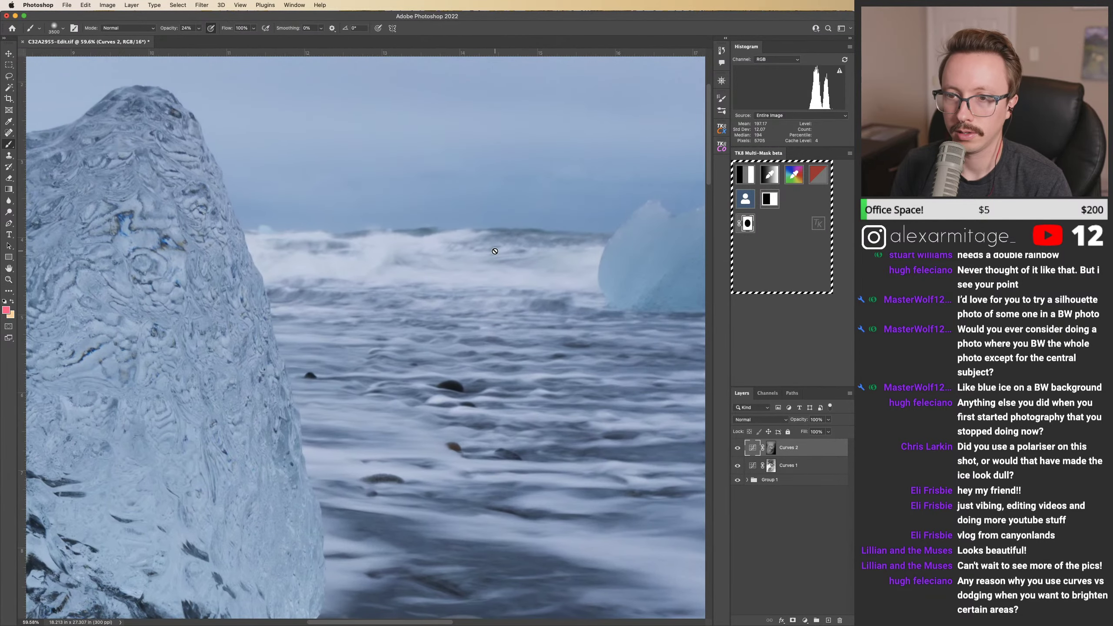
left_click(769, 448)
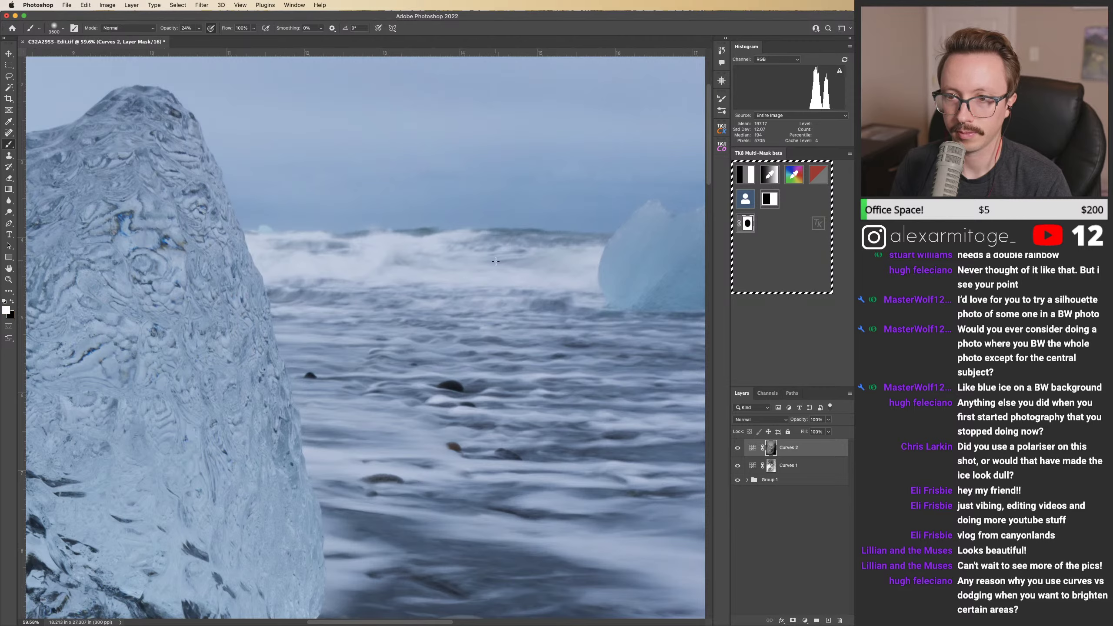
Step: Shrink the brush to about 800 px, make black the painting colour and raise the brush opacity to 100%
key("bracketleft")
key("bracketleft")
key("bracketleft")
key("bracketleft")
key("bracketleft")
key("bracketleft")
key("bracketleft")
key("bracketleft")
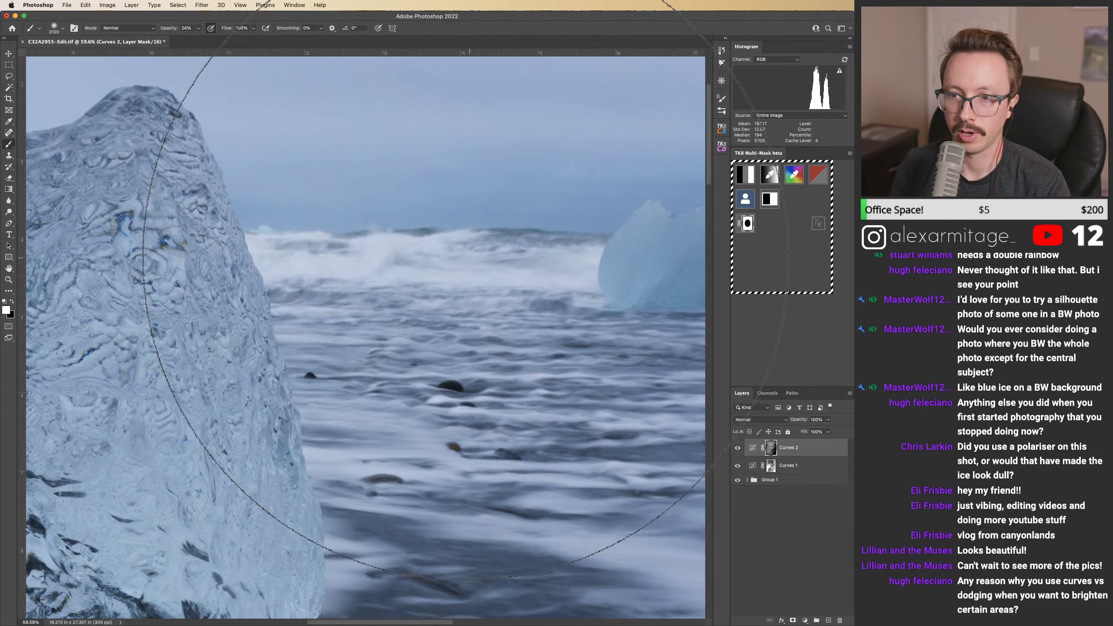
key("bracketleft")
key("bracketleft")
key("bracketleft")
key("bracketleft")
key("bracketleft")
key("bracketleft")
key("bracketleft")
key("bracketleft")
key("bracketleft")
key("bracketleft")
key("bracketleft")
key("bracketleft")
key("bracketleft")
key("bracketleft")
key("bracketleft")
key("bracketleft")
key("bracketleft")
key("bracketleft")
key("bracketleft")
key("bracketleft")
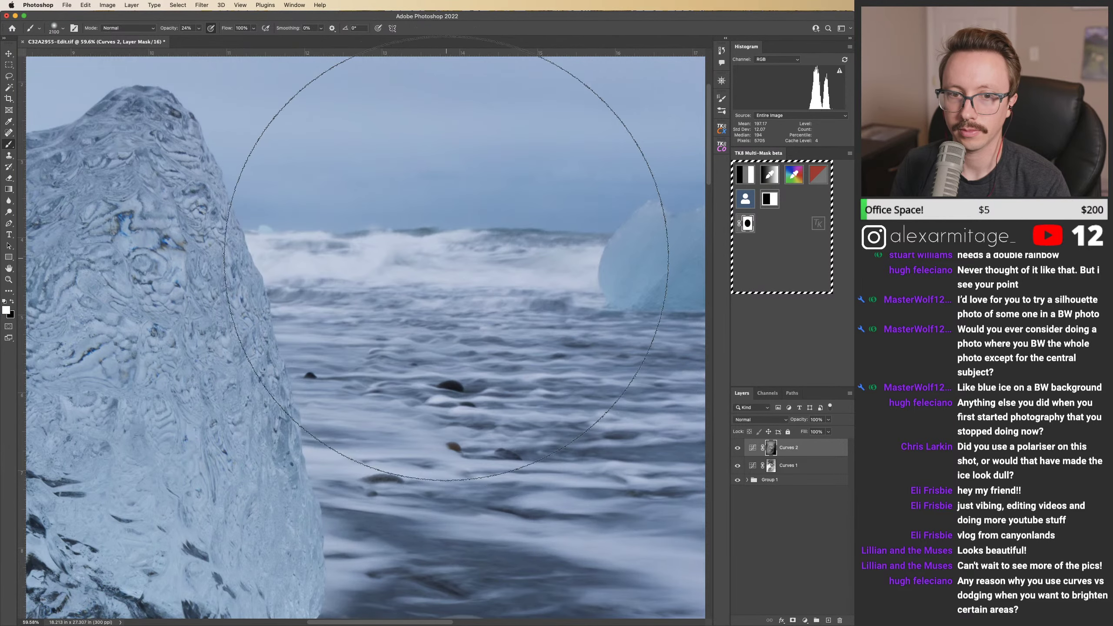
key("x")
key("bracketright")
key("bracketright")
key("bracketright")
left_click_drag(168, 31, 177, 31)
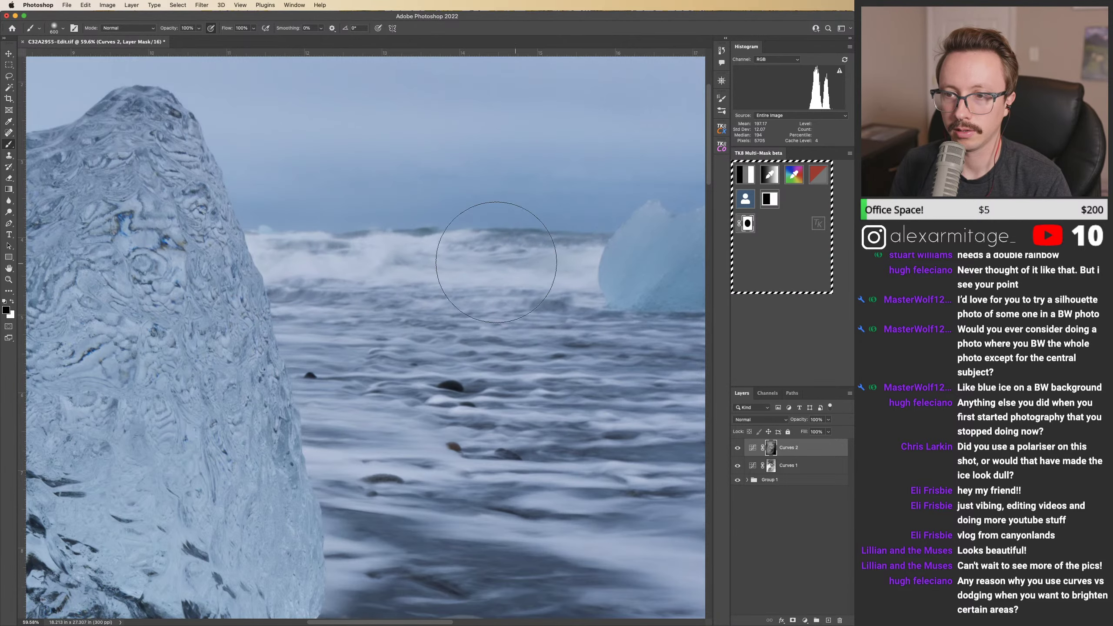
Step: Set up a 1200 px black brush at 27% opacity for the Curves 2 mask and save the document
scroll(438, 245, "left", 15)
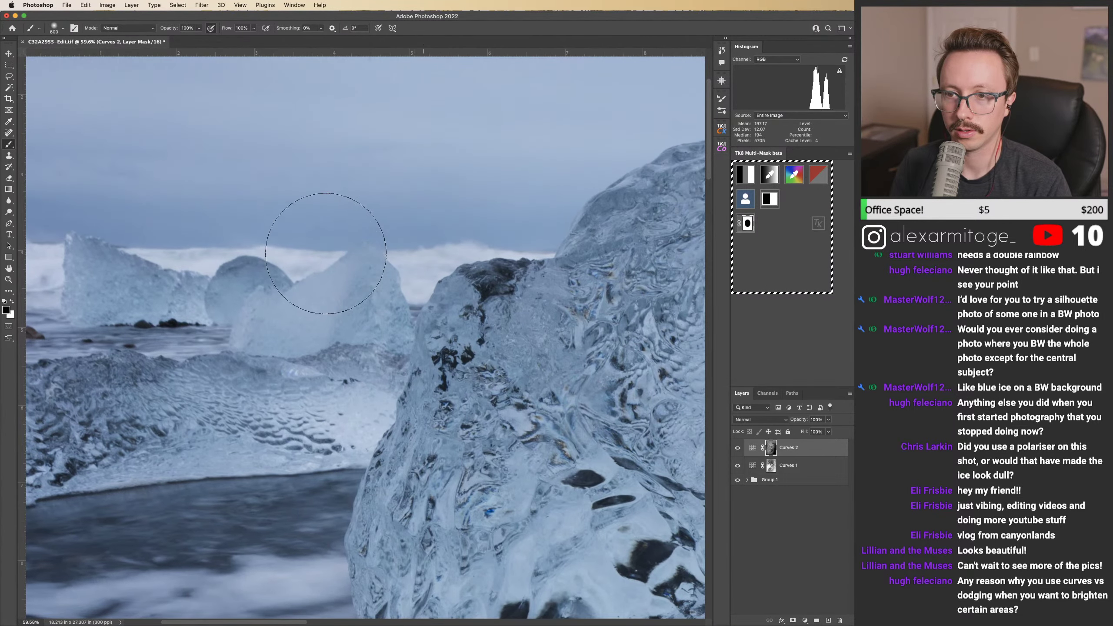
scroll(186, 249, "left", 5)
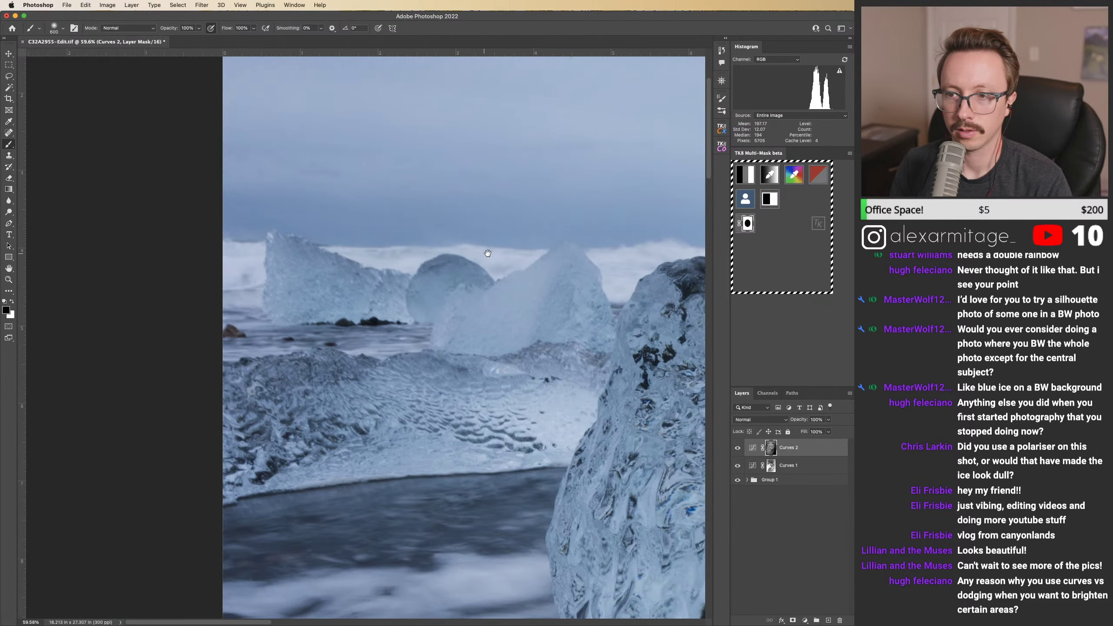
scroll(459, 237, "right", 5)
scroll(289, 280, "down", 5)
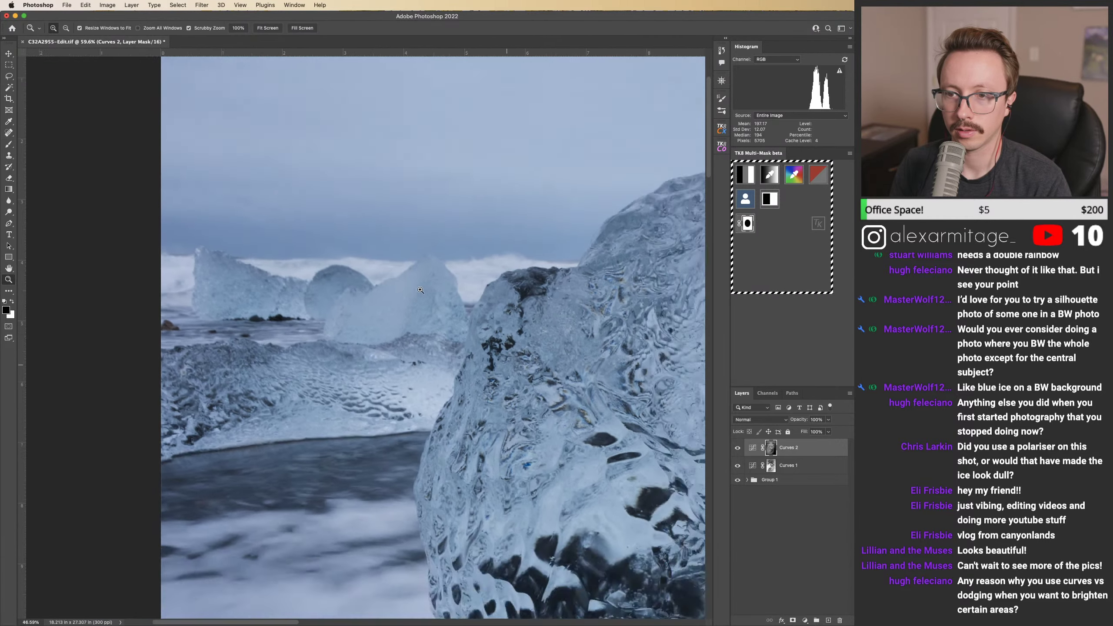
key("b")
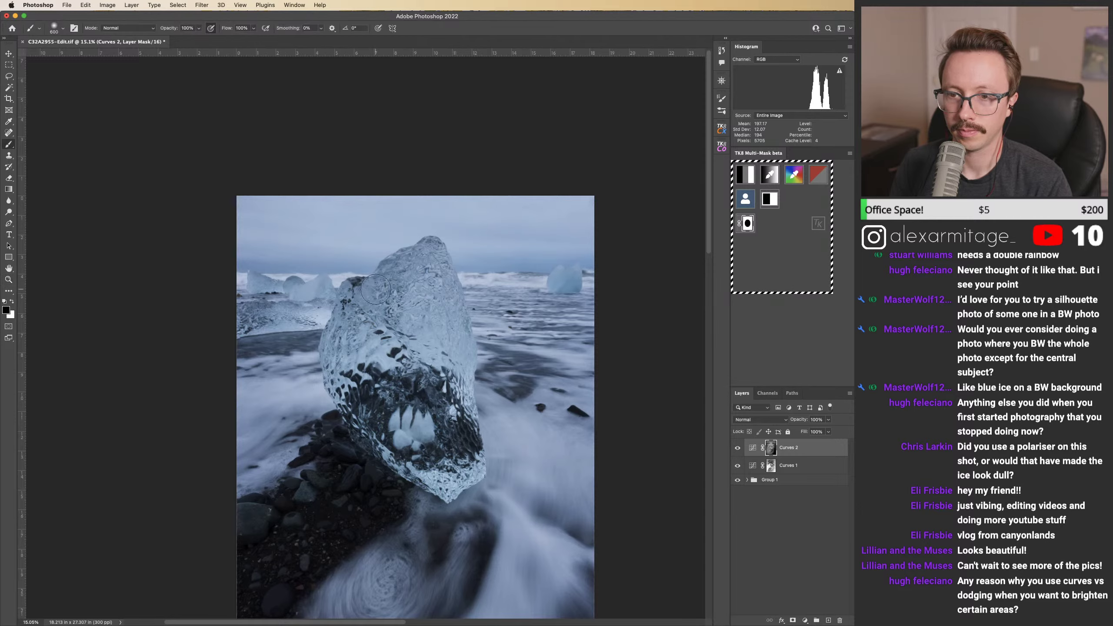
key("bracketright")
key("bracketright")
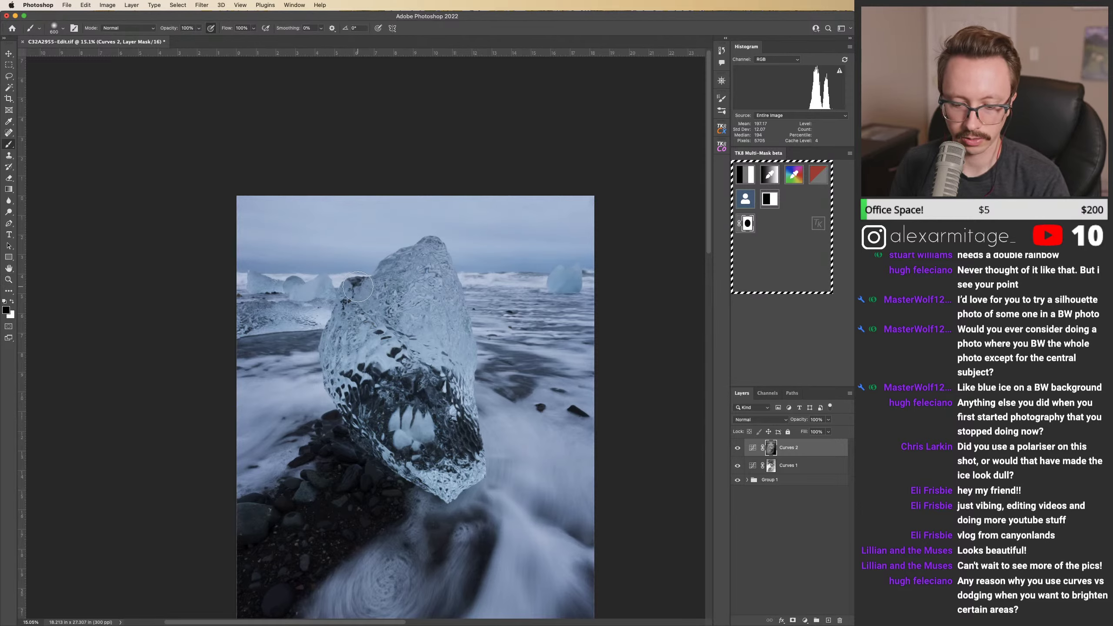
key("bracketright")
key("bracketright")
key("bracketright")
key("bracketright")
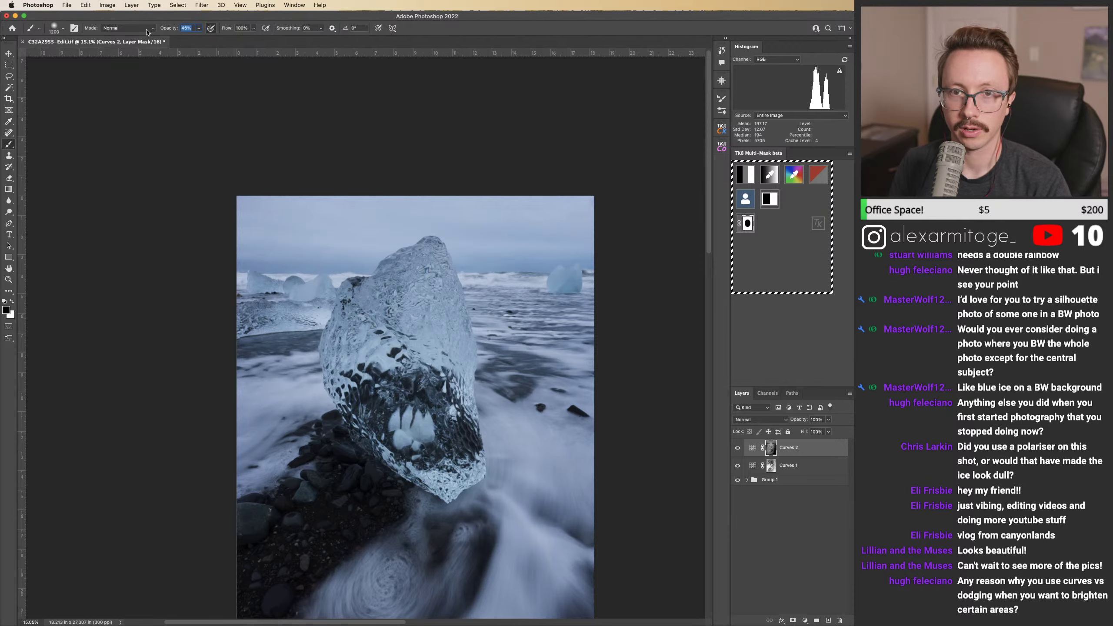
key("x")
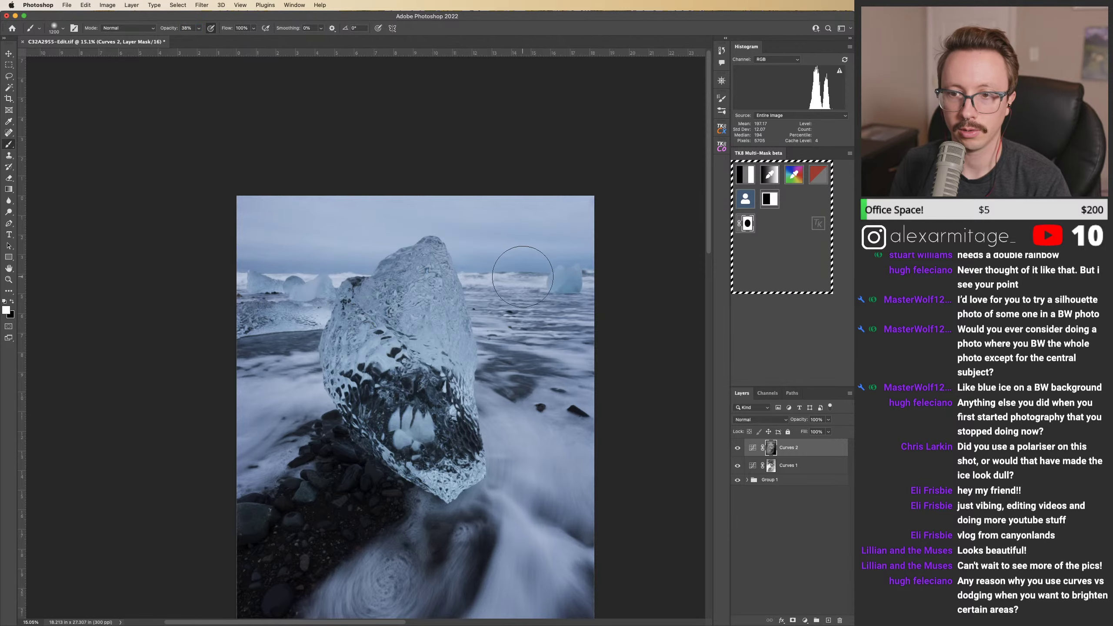
key("x")
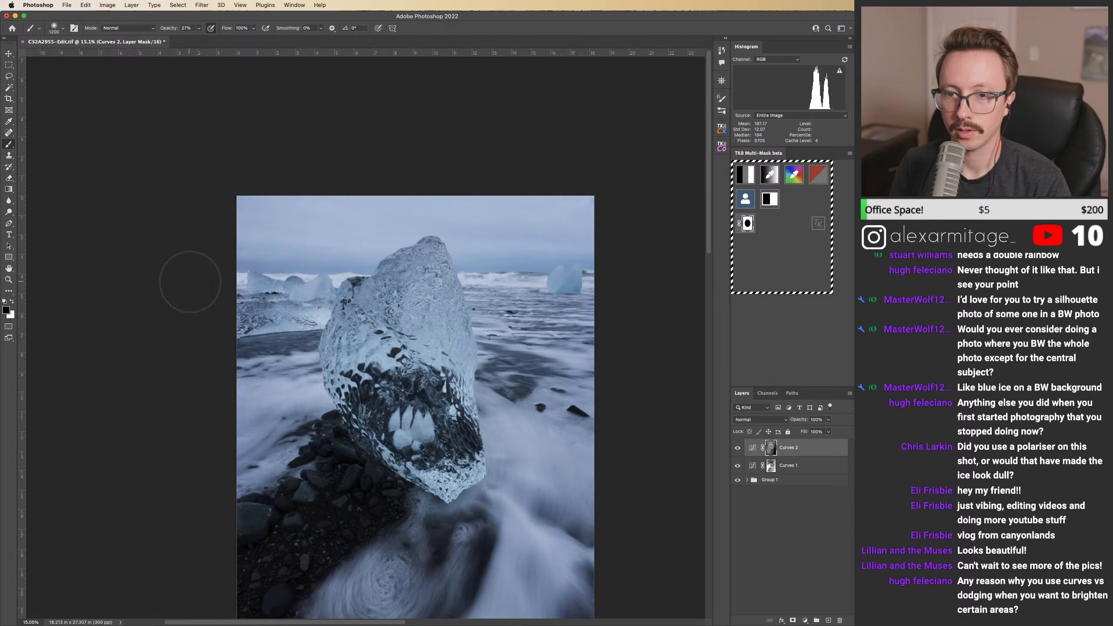
key("super+s")
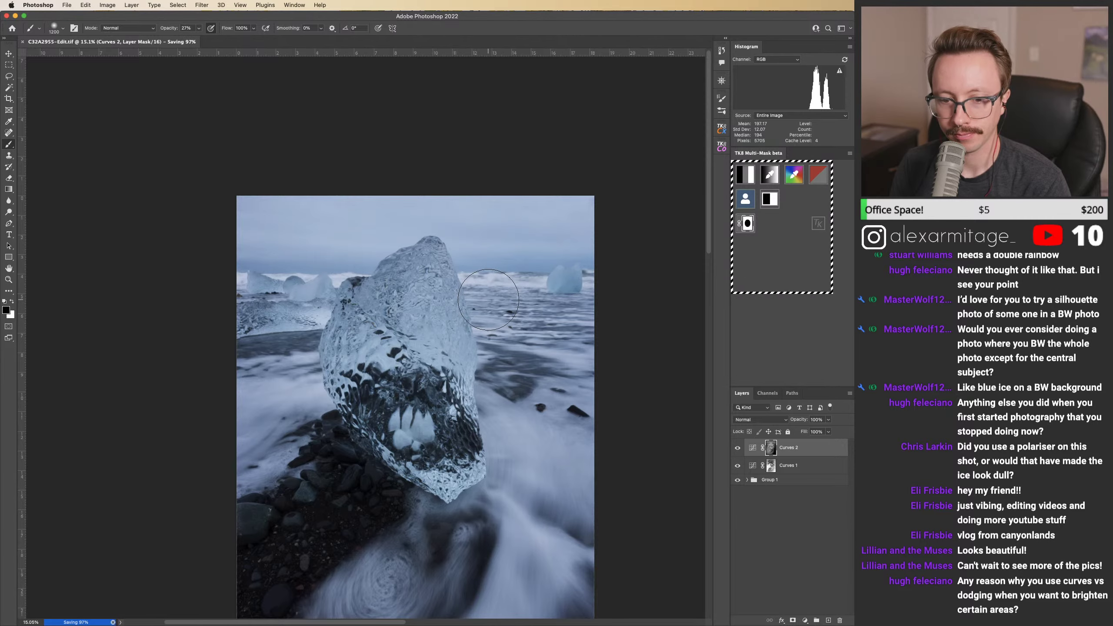
Step: Switch to Lightroom Classic, delete the empty Mask 3 and select the radial gradient Mask 1
key("super+Tab")
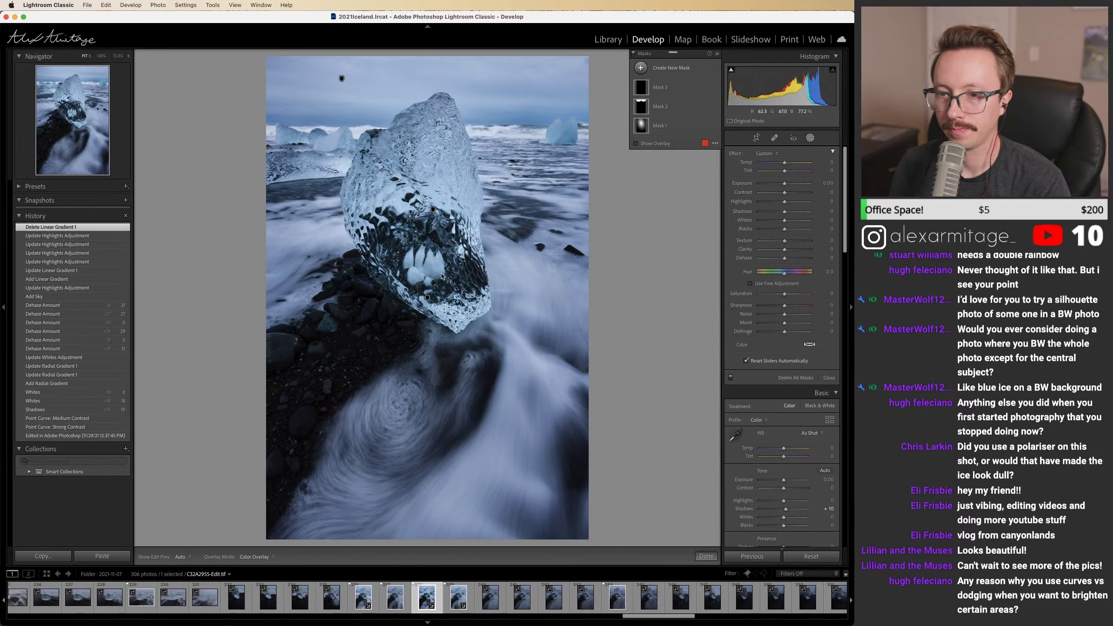
left_click(427, 299)
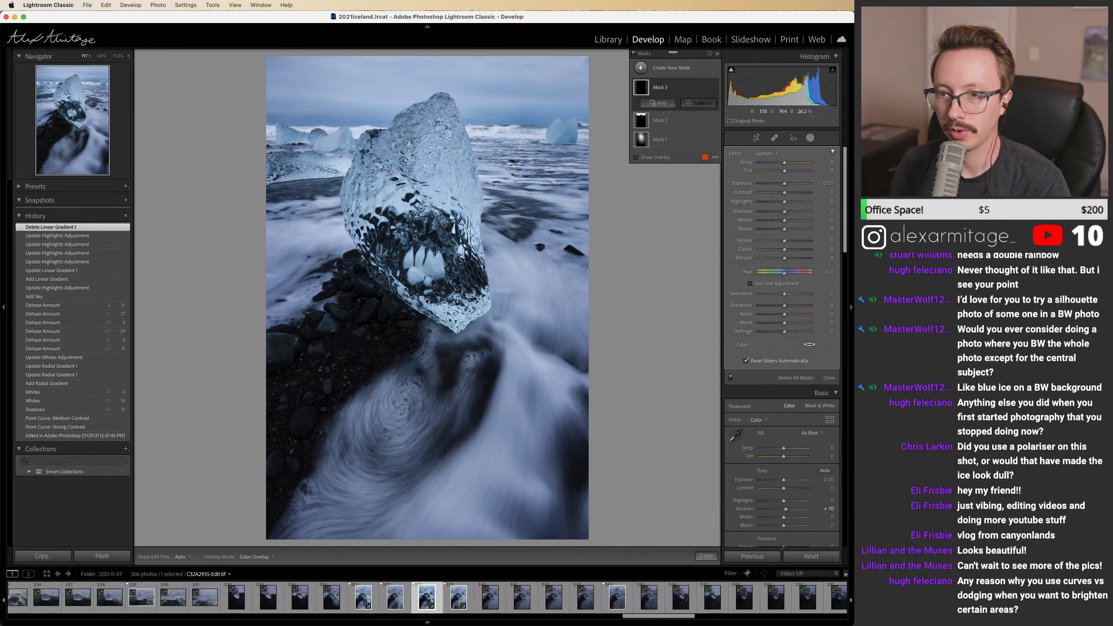
left_click(662, 143)
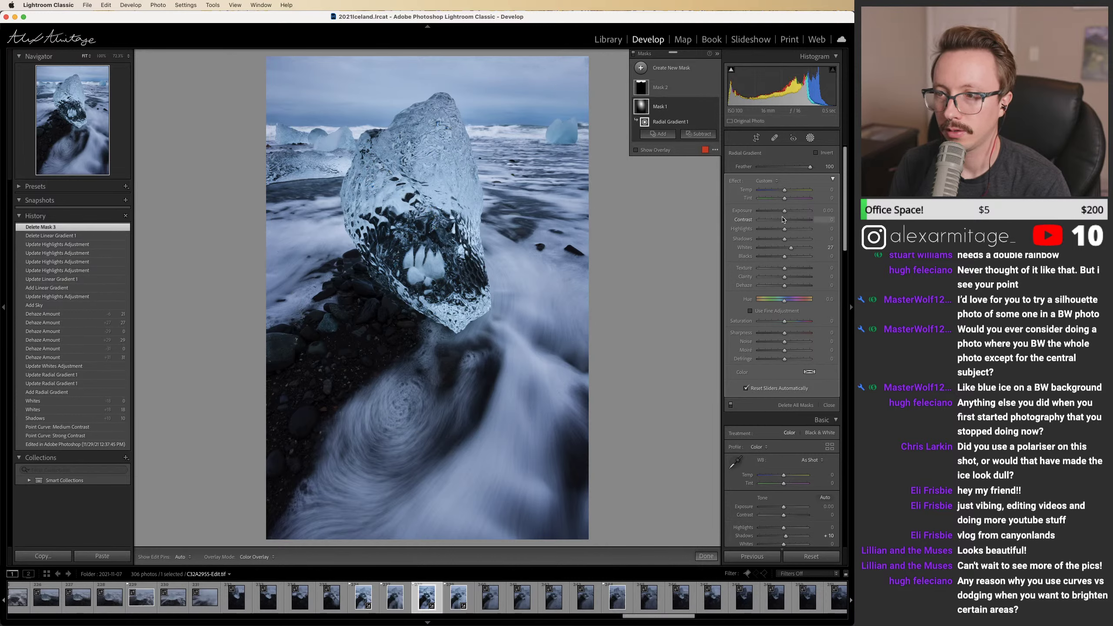
Step: Leave masking and lower the photo's global Clarity to -10
left_click(810, 137)
scroll(805, 246, "down", 2)
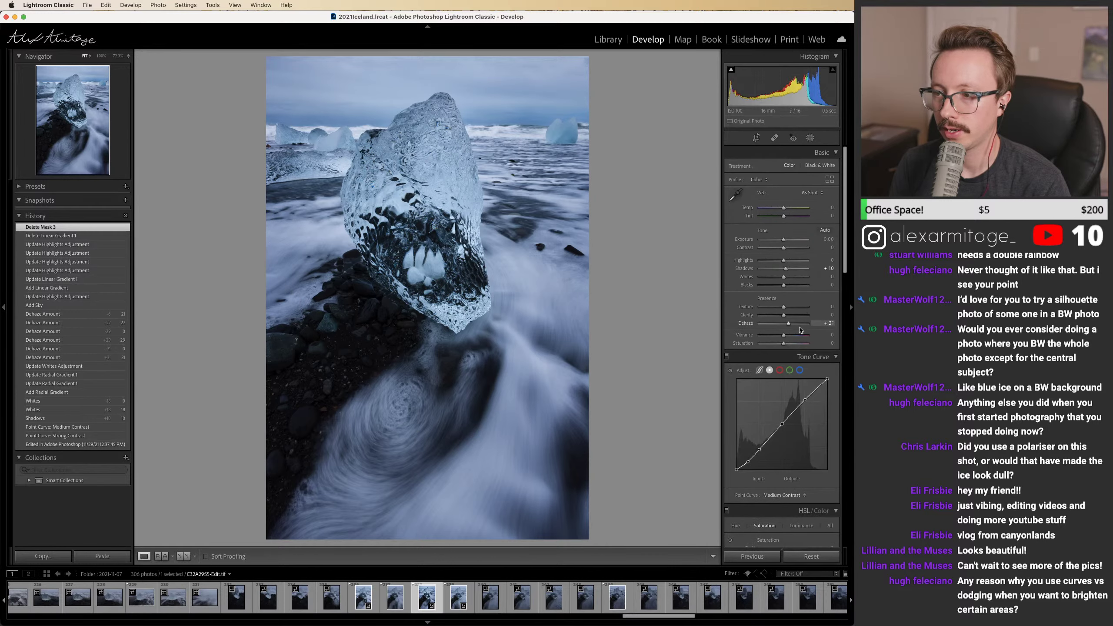
left_click(779, 315)
double_click(781, 316)
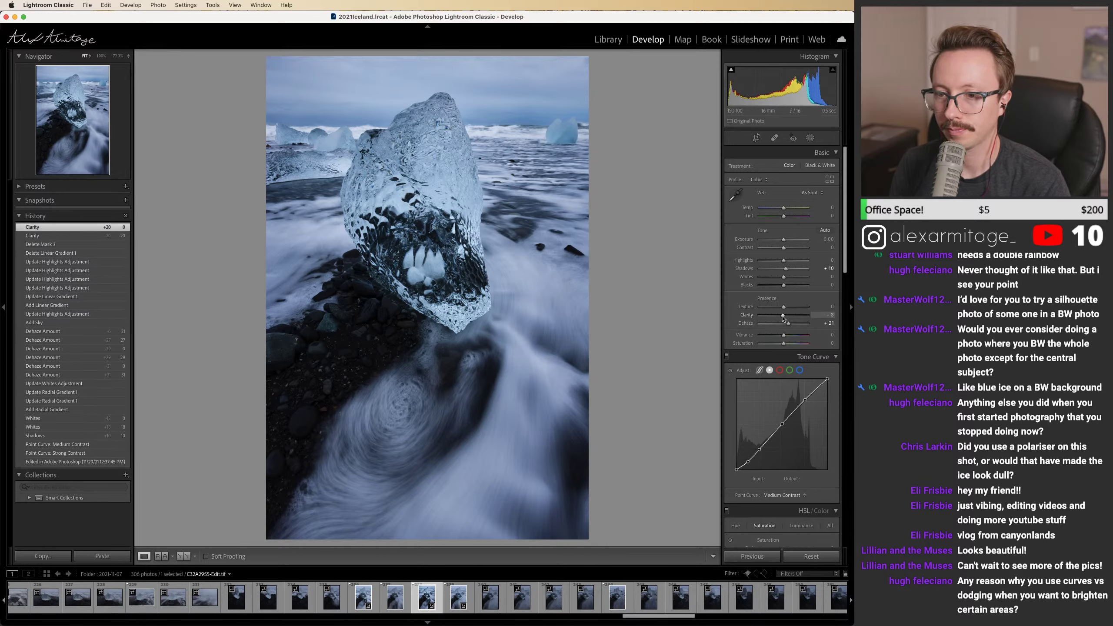
left_click_drag(777, 319, 776, 319)
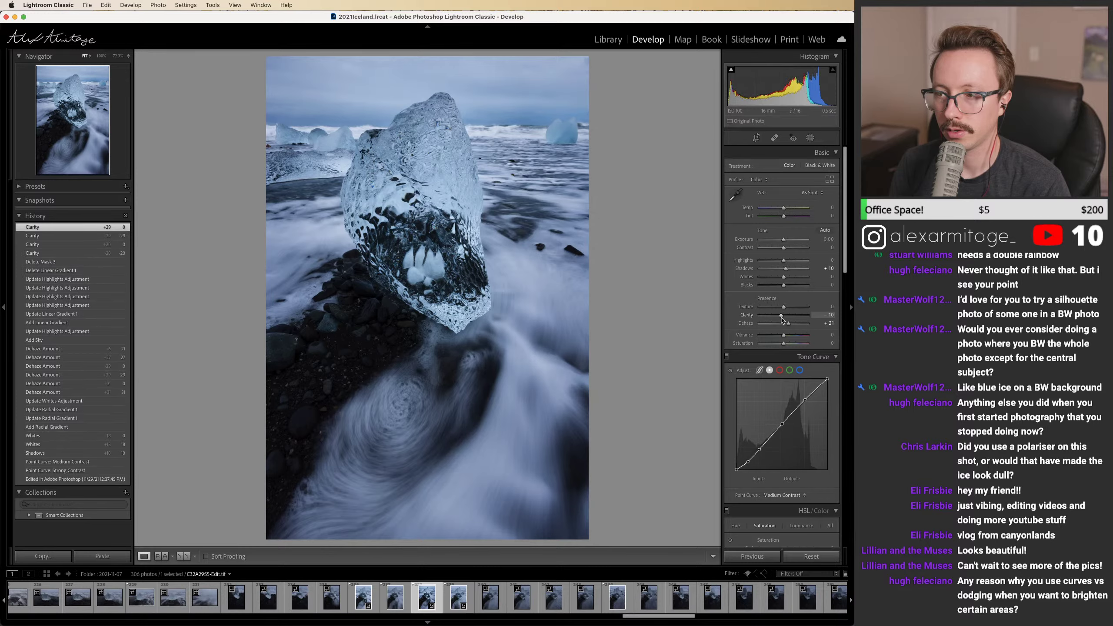
Step: Reopen the radial gradient mask over the ice chunk and raise its Clarity to 18
left_click(811, 138)
left_click(432, 209)
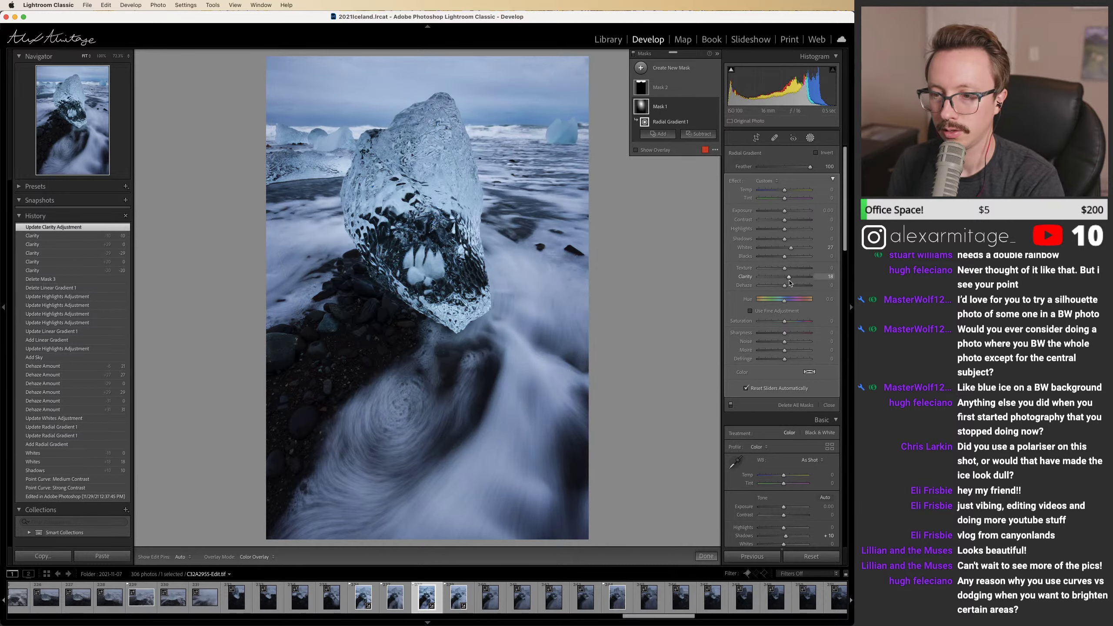
key("XF86AudioLowerVolume")
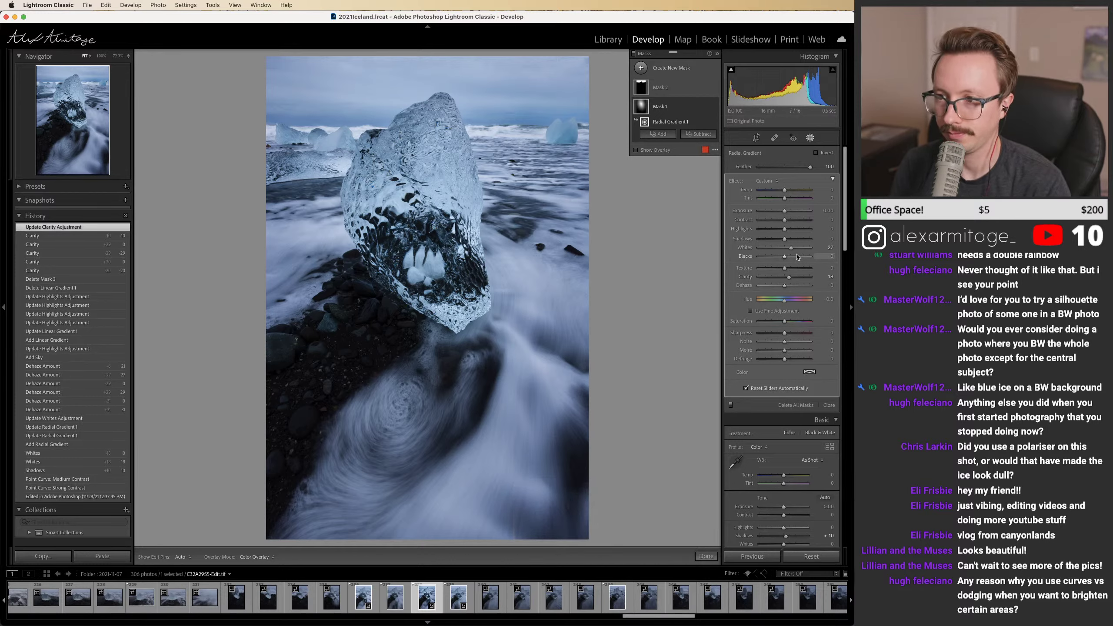
Step: Lower the radial mask's Highlights to -24 and raise its Whites to 38
scroll(779, 232, "down", 2)
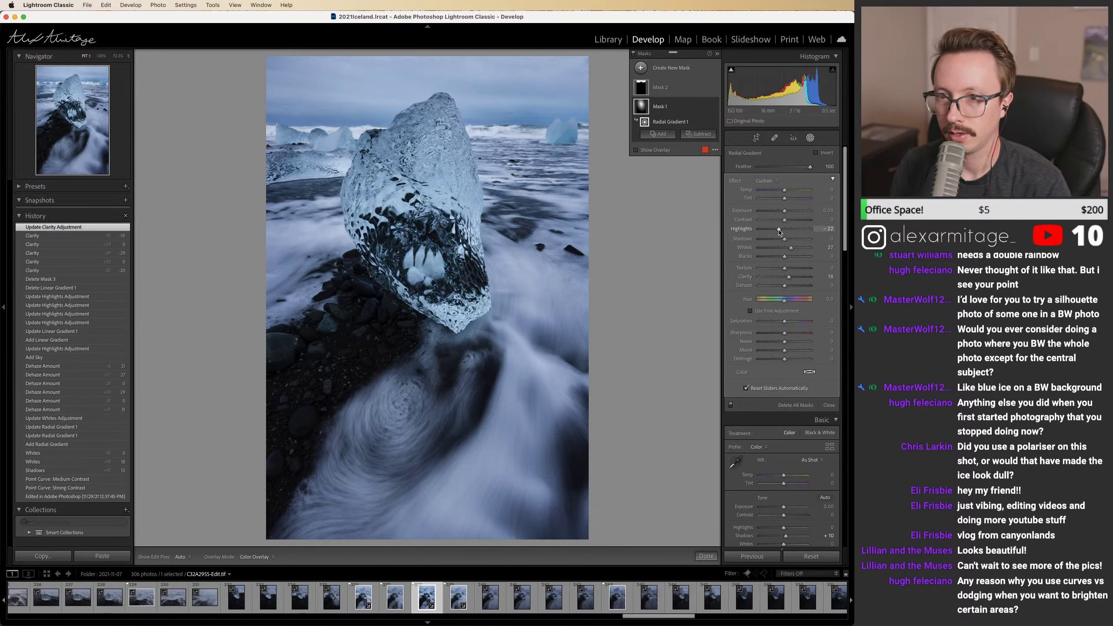
scroll(779, 232, "up", 2)
left_click_drag(784, 232, 779, 233)
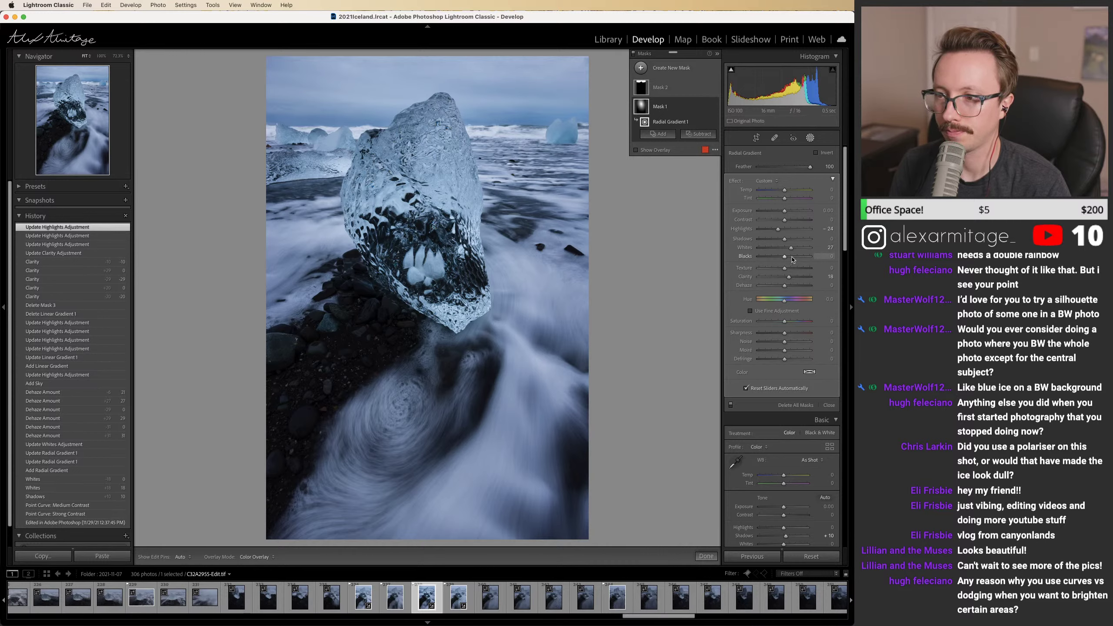
left_click_drag(791, 251, 794, 250)
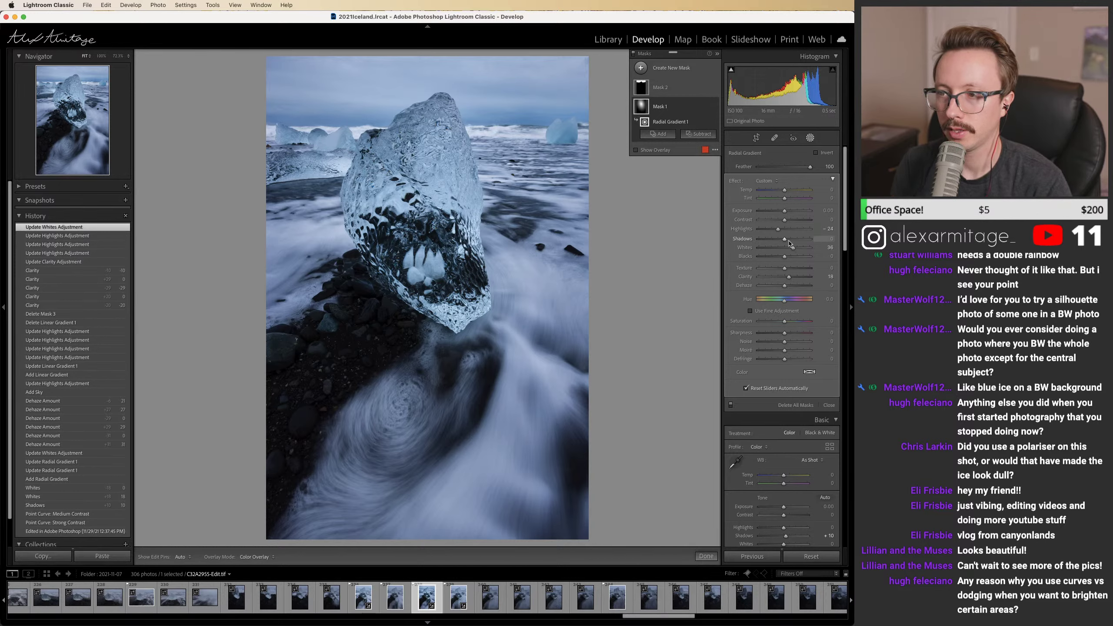
Step: Raise the radial mask's Shadows to 11, then try a Dehaze adjustment and reset it to 0
left_click(790, 241)
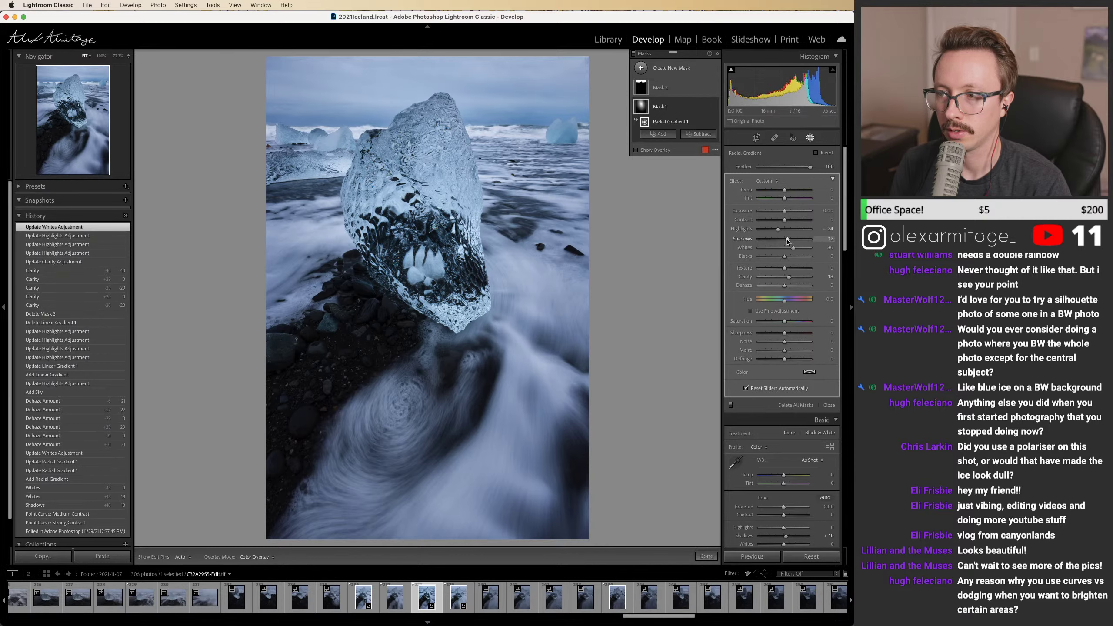
left_click(789, 285)
double_click(789, 285)
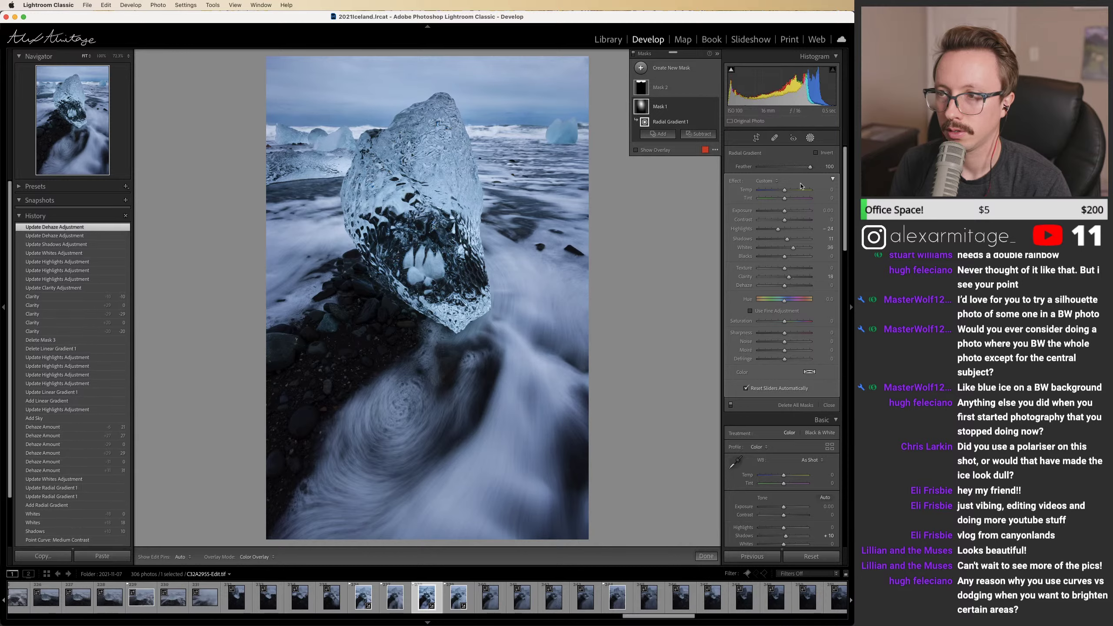
Step: Leave masking and lower the photo's global Saturation to -23
left_click(809, 139)
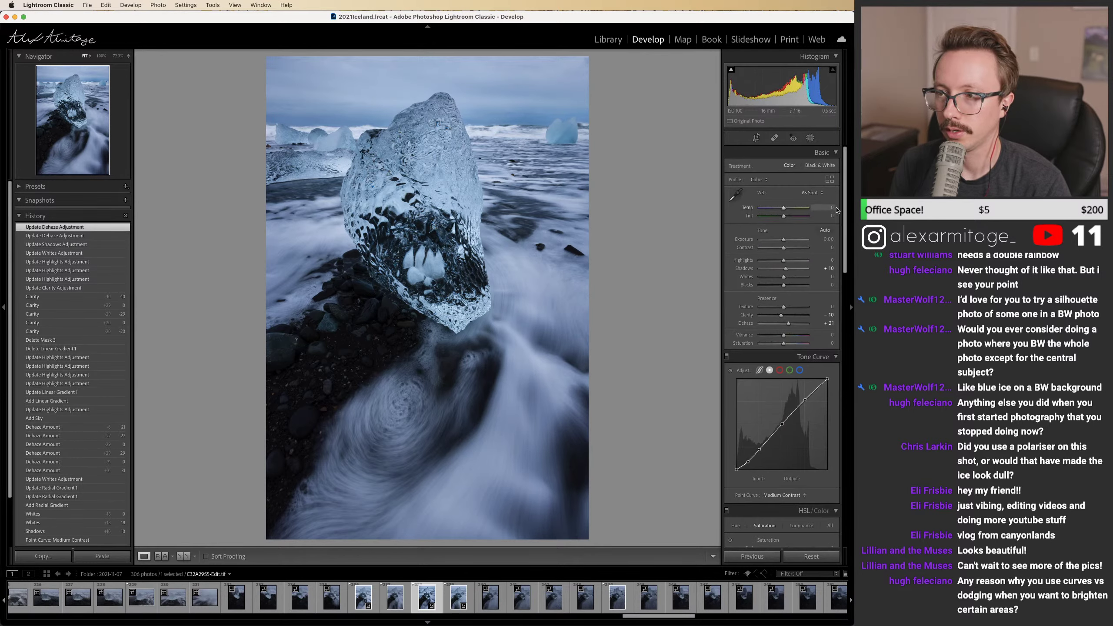
scroll(784, 307, "down", 2)
left_click_drag(783, 317, 778, 320)
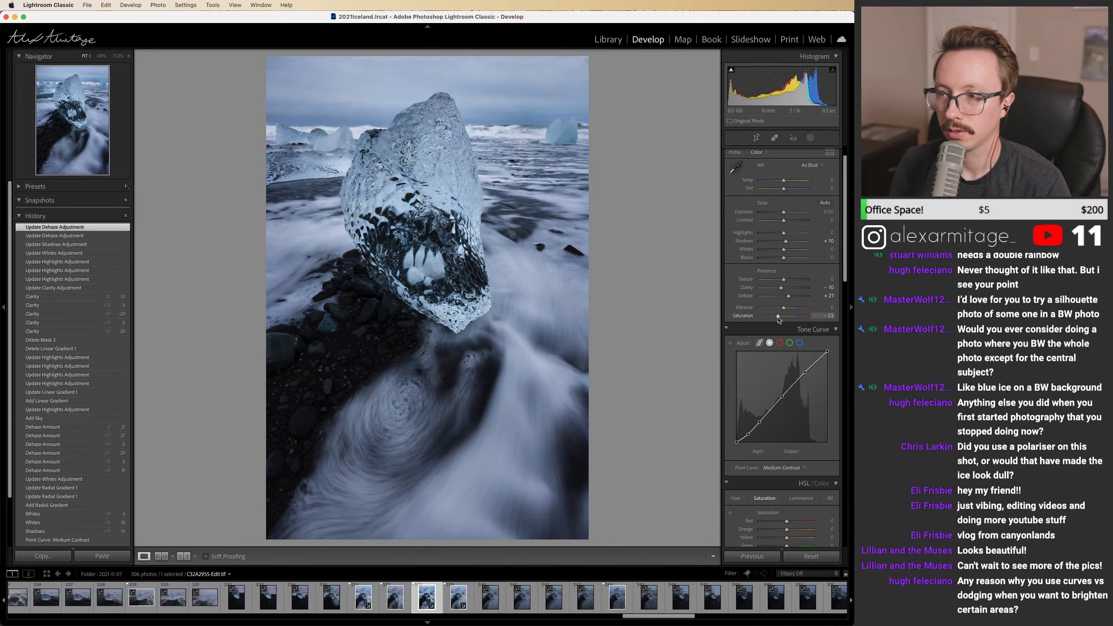
Step: Set the photo's overall saturation to -20
left_click_drag(778, 320, 779, 320)
Step: Try raising the Blue Primary saturation in the calibration settings and reset it to its default
scroll(843, 482, "down", 15)
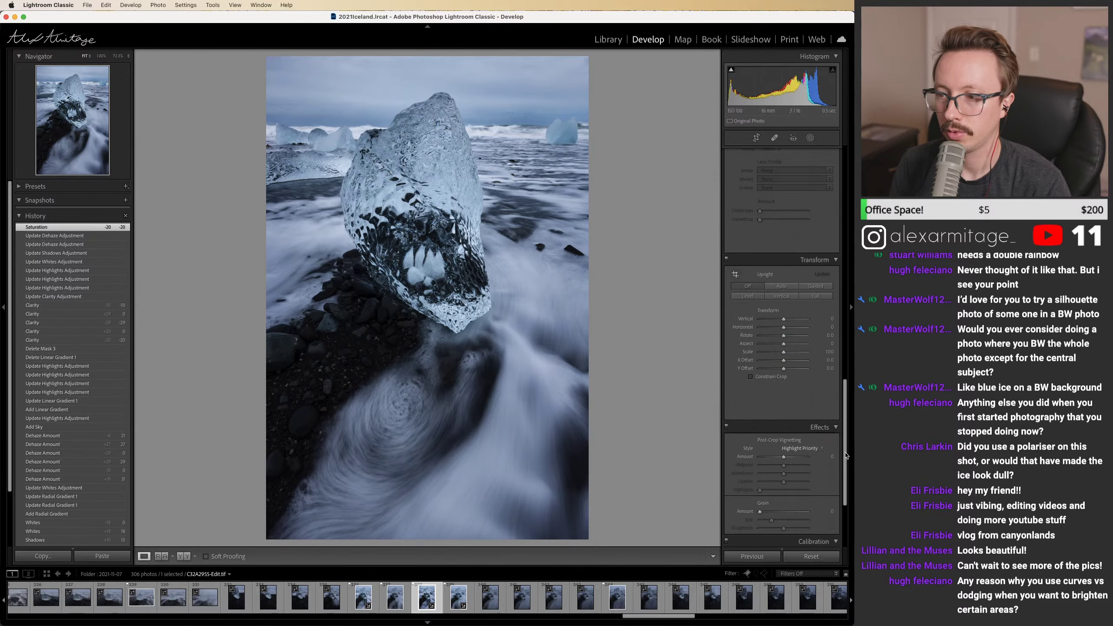
scroll(787, 526, "down", 3)
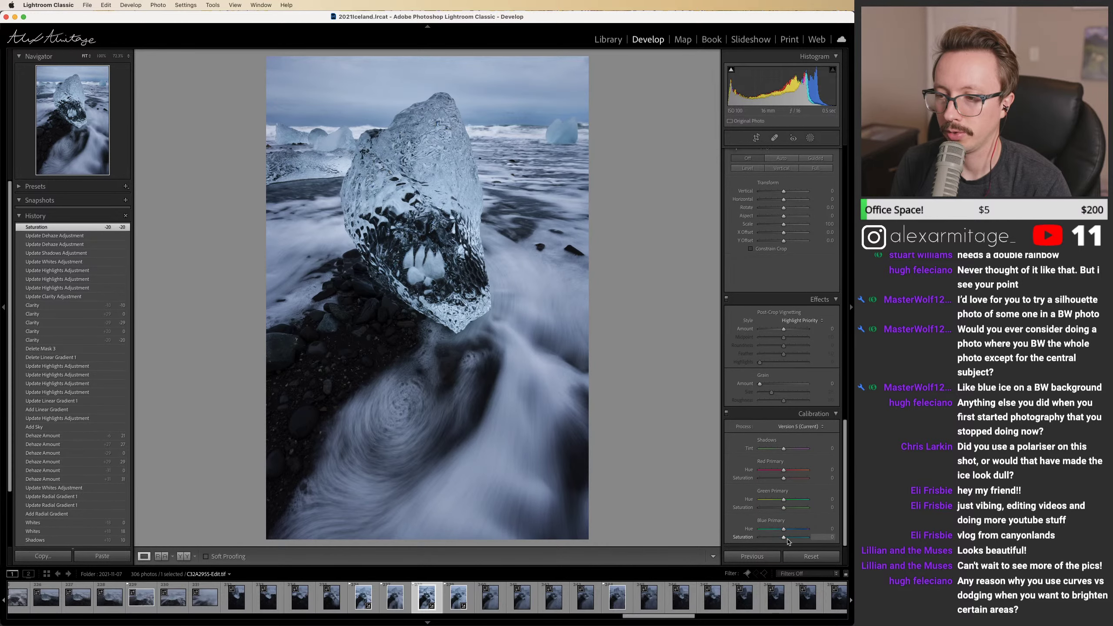
left_click(793, 538)
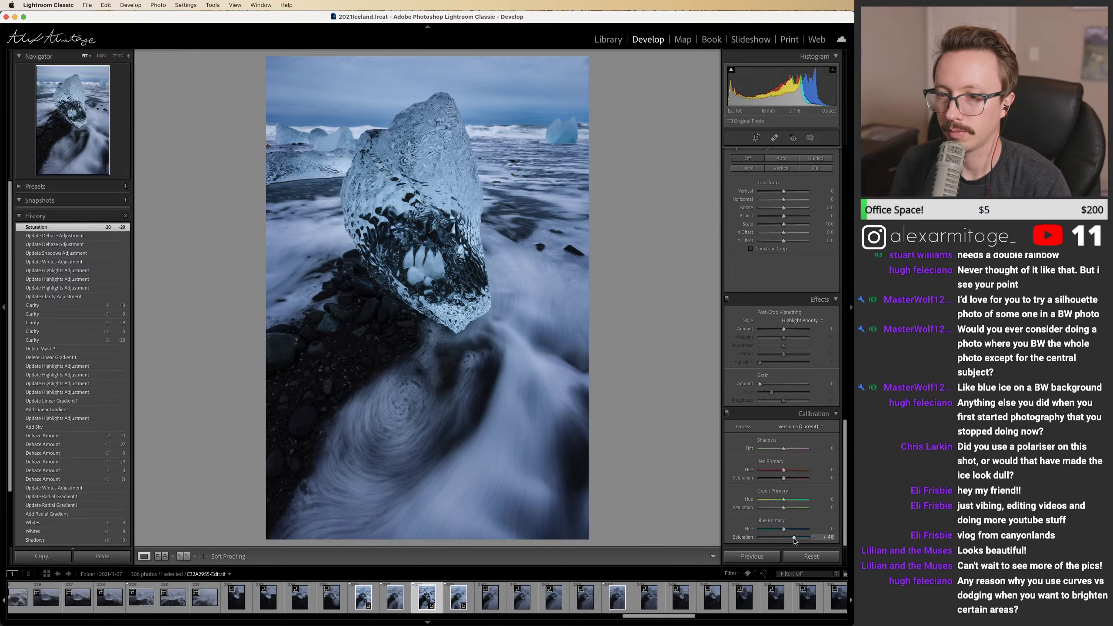
double_click(793, 538)
Step: Sharpen the photo with an amount of 67 and an edge masking of 10
left_click_drag(847, 502, 834, 355)
left_click(781, 327)
left_click_drag(782, 329, 764, 355)
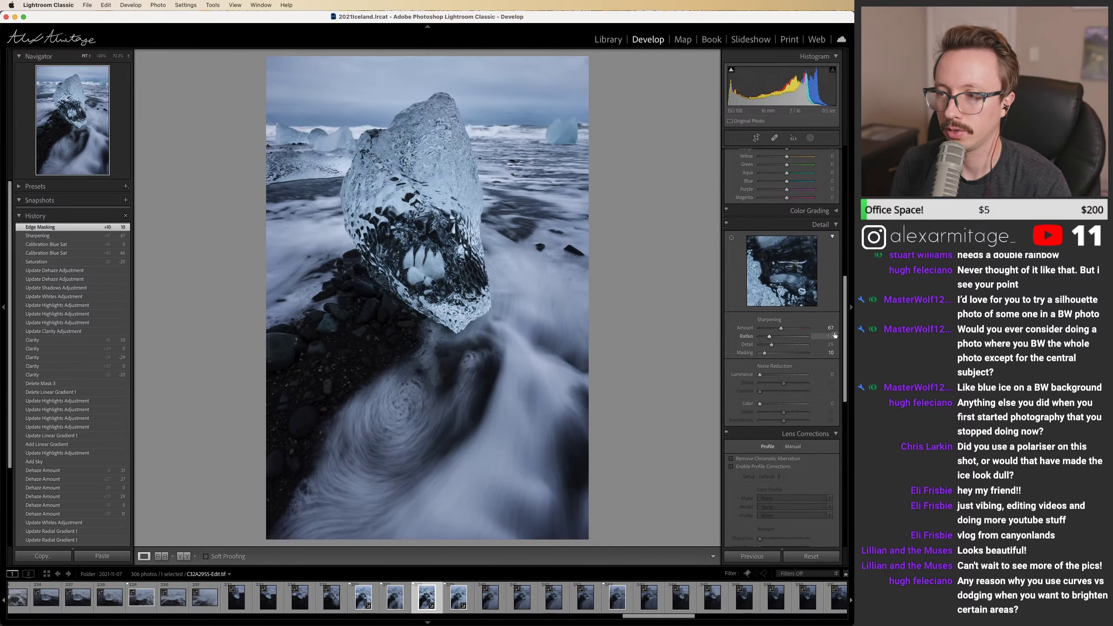
Step: Set the photo's shadows to +16 and its highlights to -12
scroll(836, 209, "up", 10)
scroll(835, 209, "up", 3)
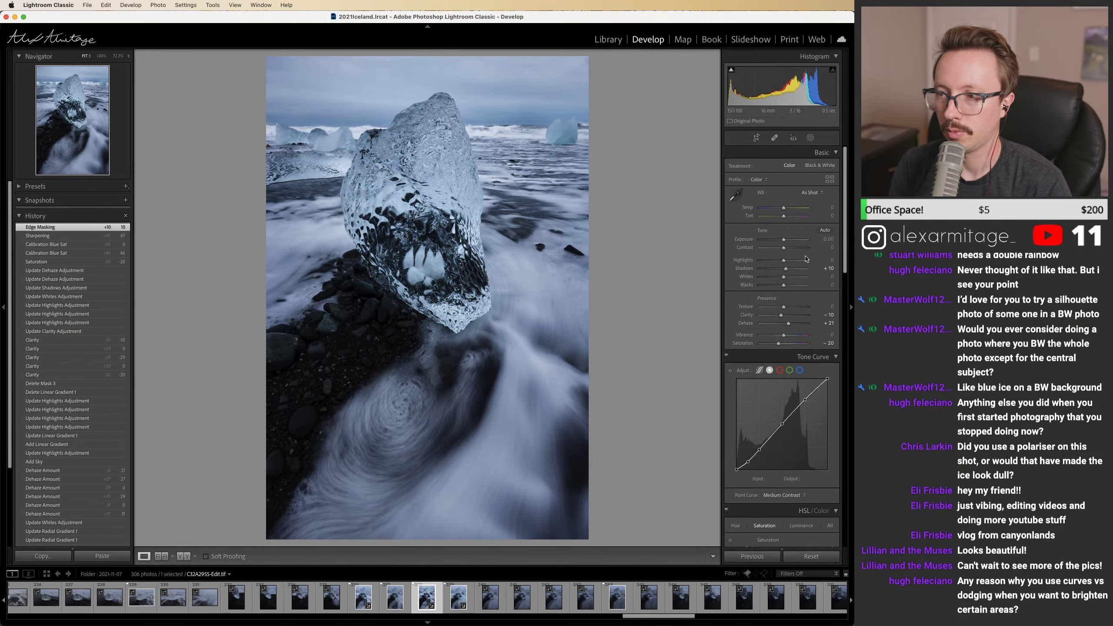
left_click_drag(788, 272, 790, 272)
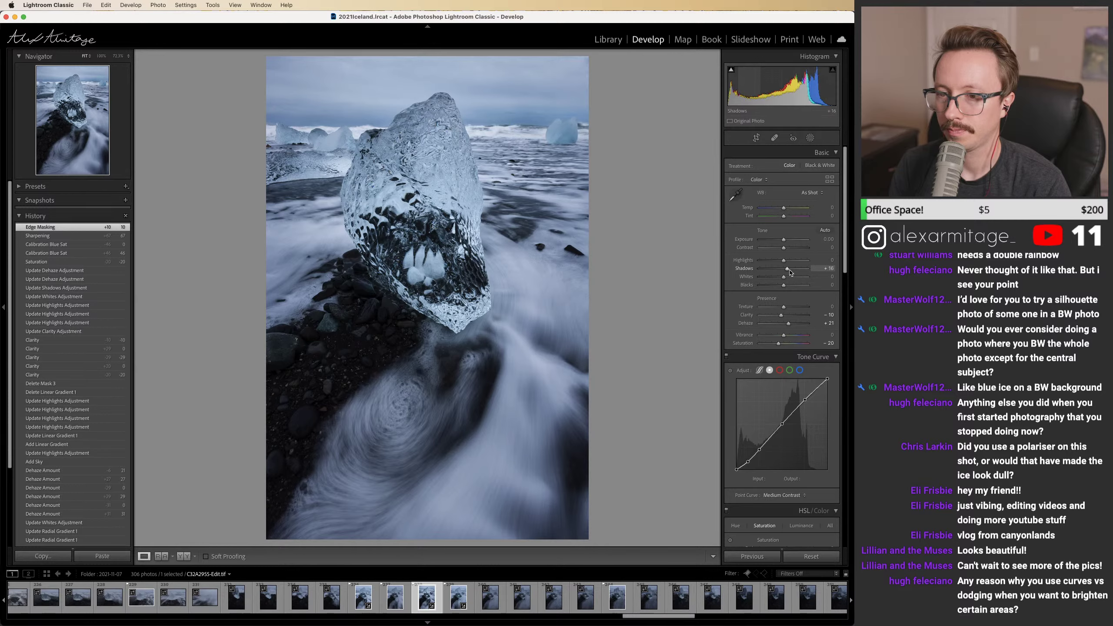
left_click_drag(790, 273, 789, 272)
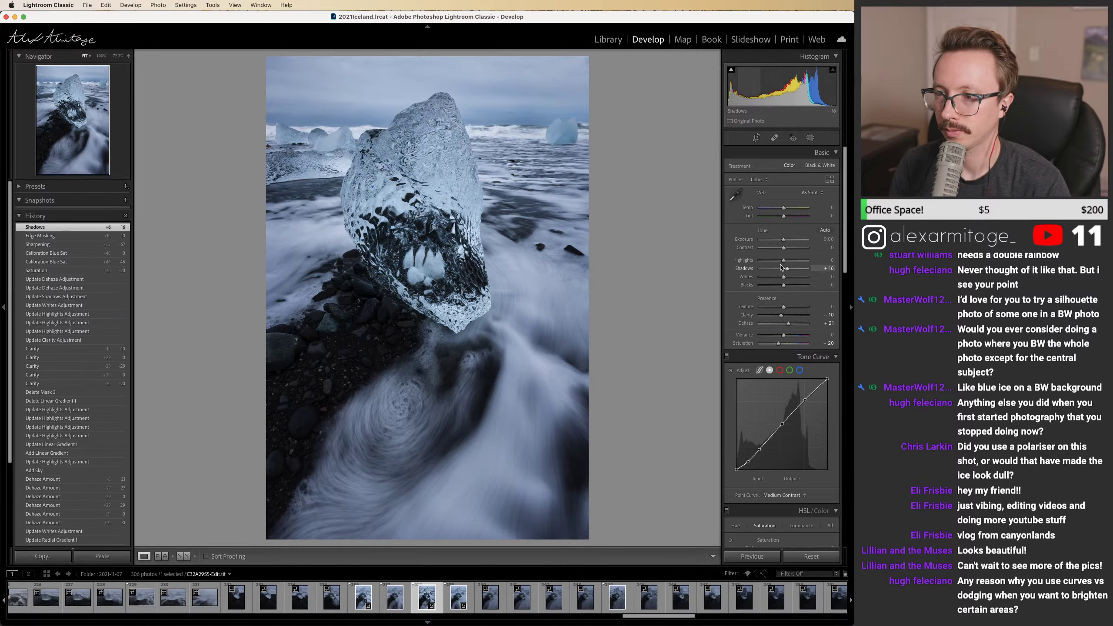
left_click(777, 262)
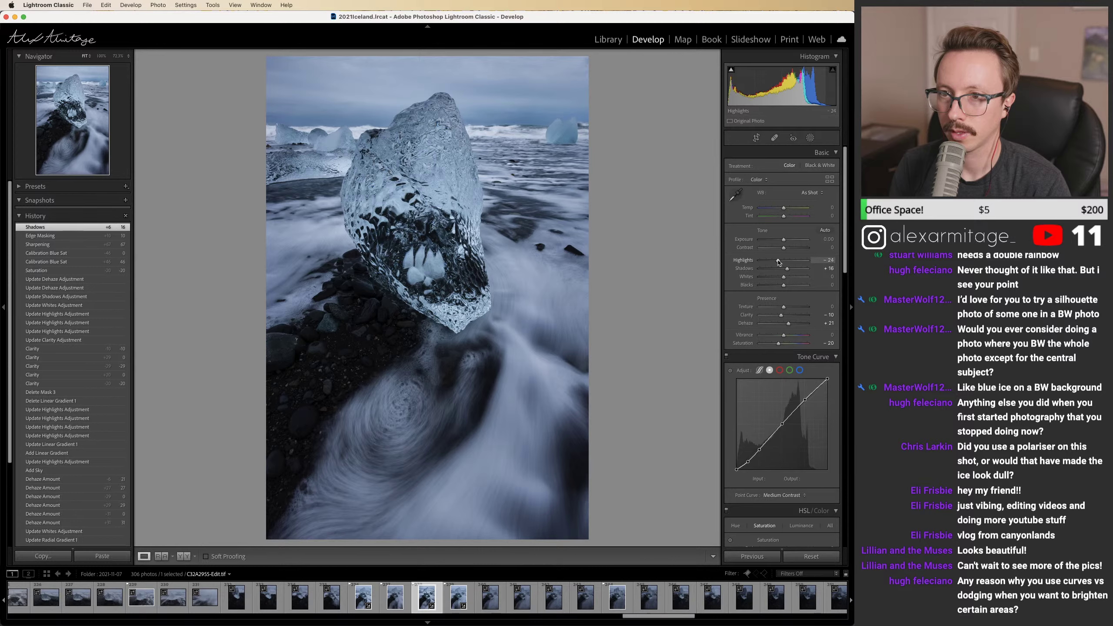
left_click_drag(778, 262, 780, 261)
Step: Preview the photo as black and white and return it to the color treatment
left_click(809, 165)
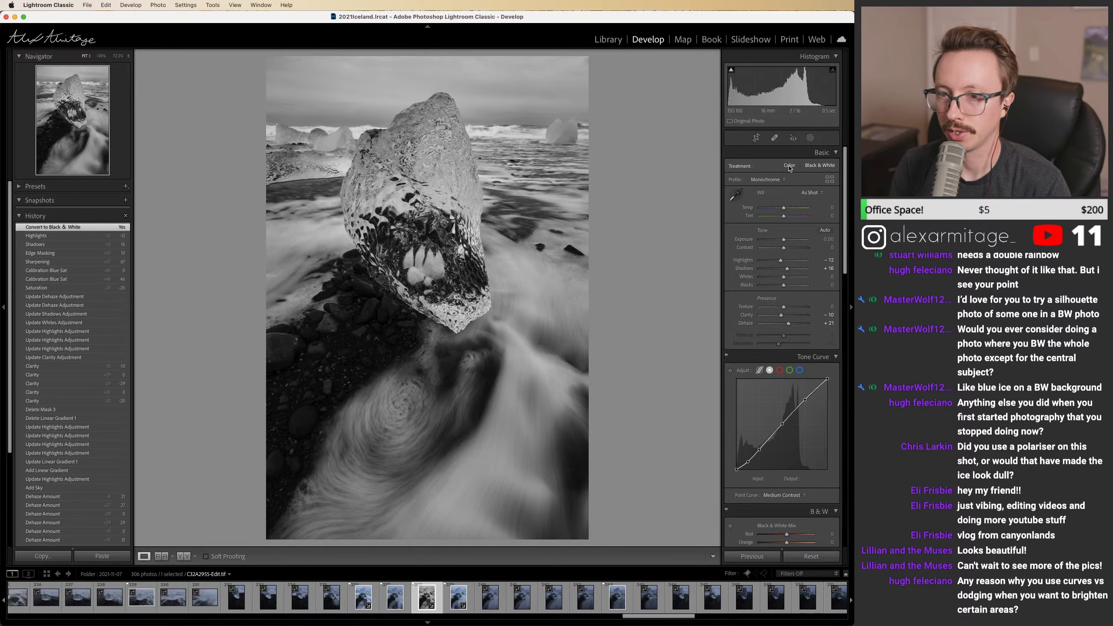
left_click(789, 165)
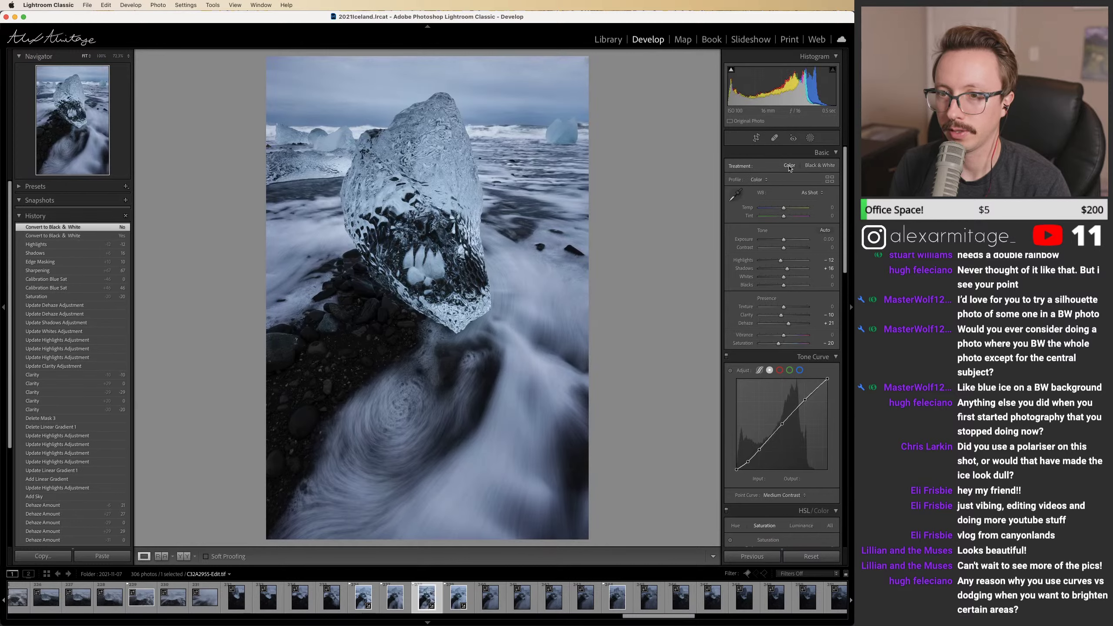
Step: Warm the white balance to Temp +29 and Tint -4 by sampling the blurred water beside the swirl as neutral
left_click_drag(784, 211, 791, 211)
key("w")
left_click(510, 410)
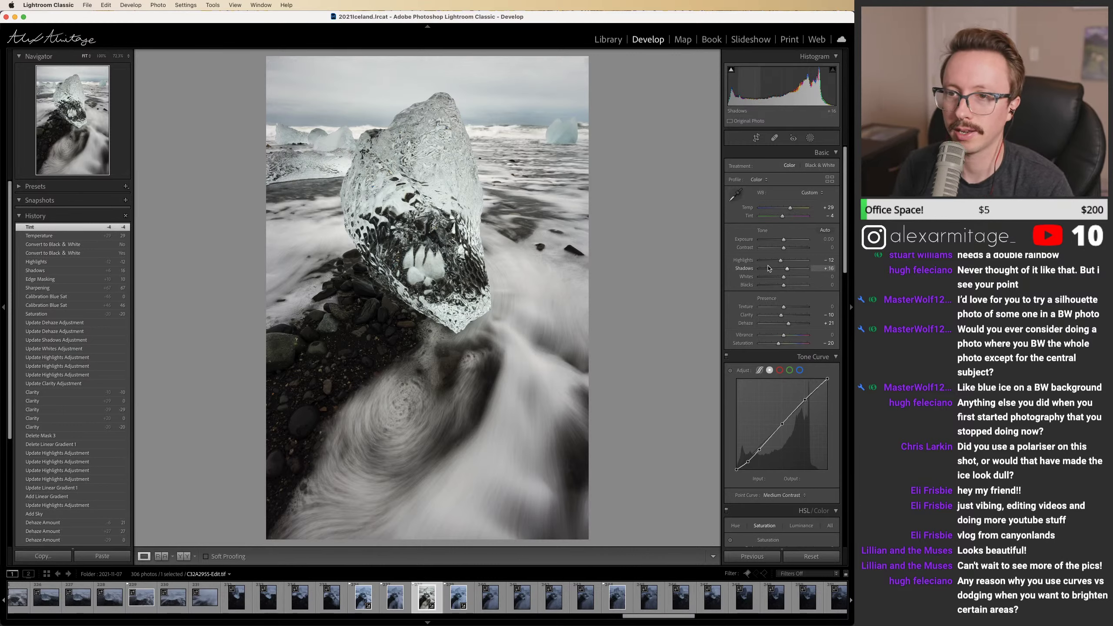
Step: Check the warmer version in black and white, restore color, and set the temperature to +9
left_click(822, 165)
left_click(789, 165)
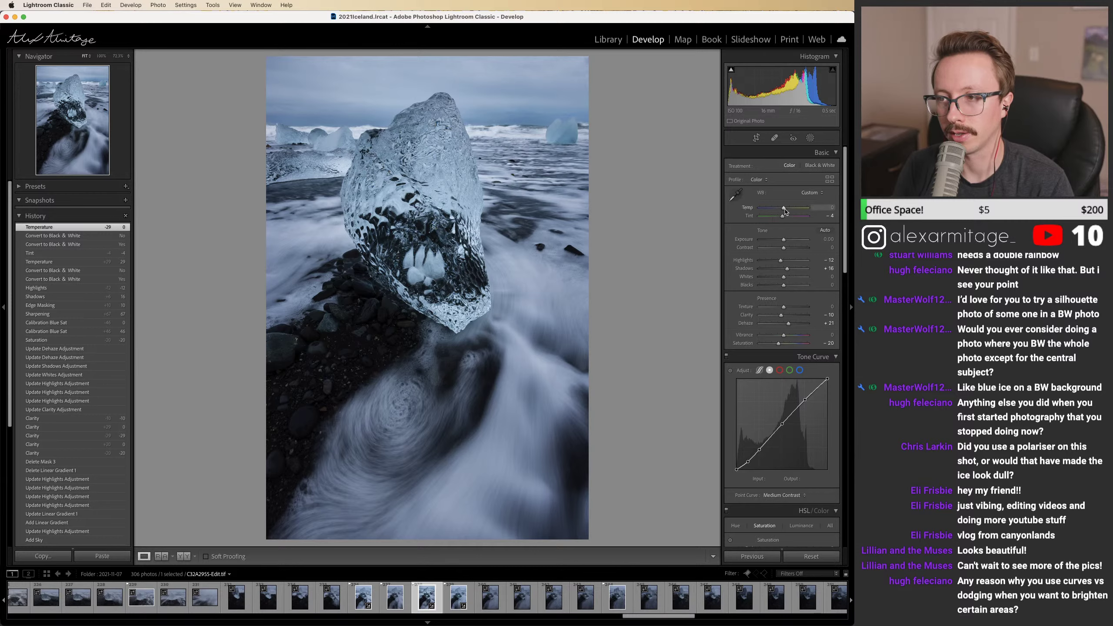
left_click_drag(784, 211, 787, 213)
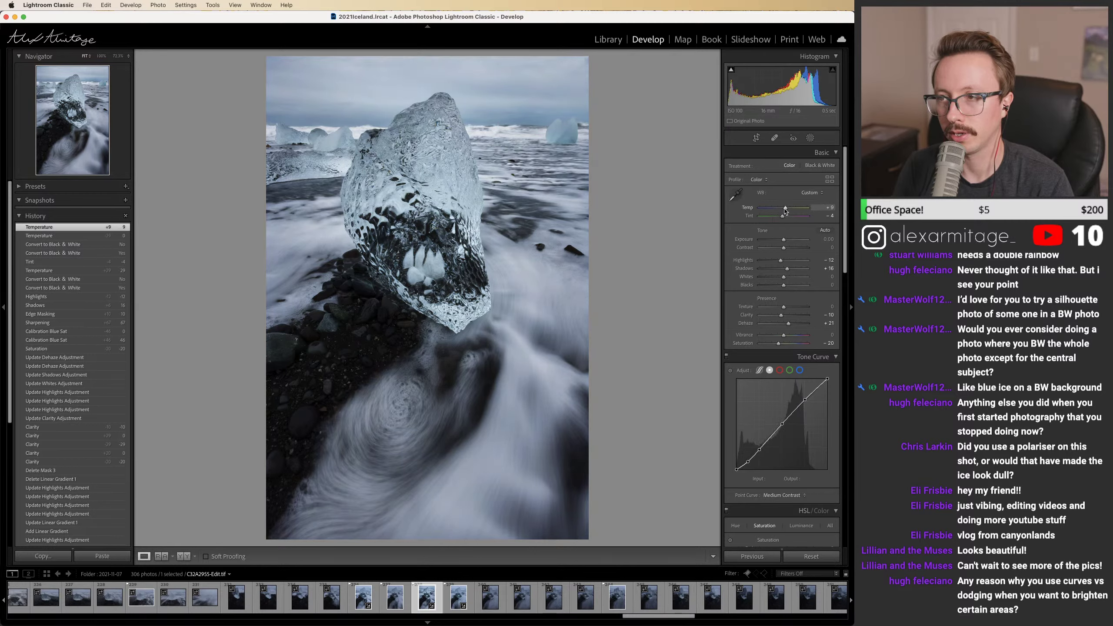
Step: Warm the color temperature of the sky mask, Mask 2, slightly
left_click(810, 138)
left_click(659, 90)
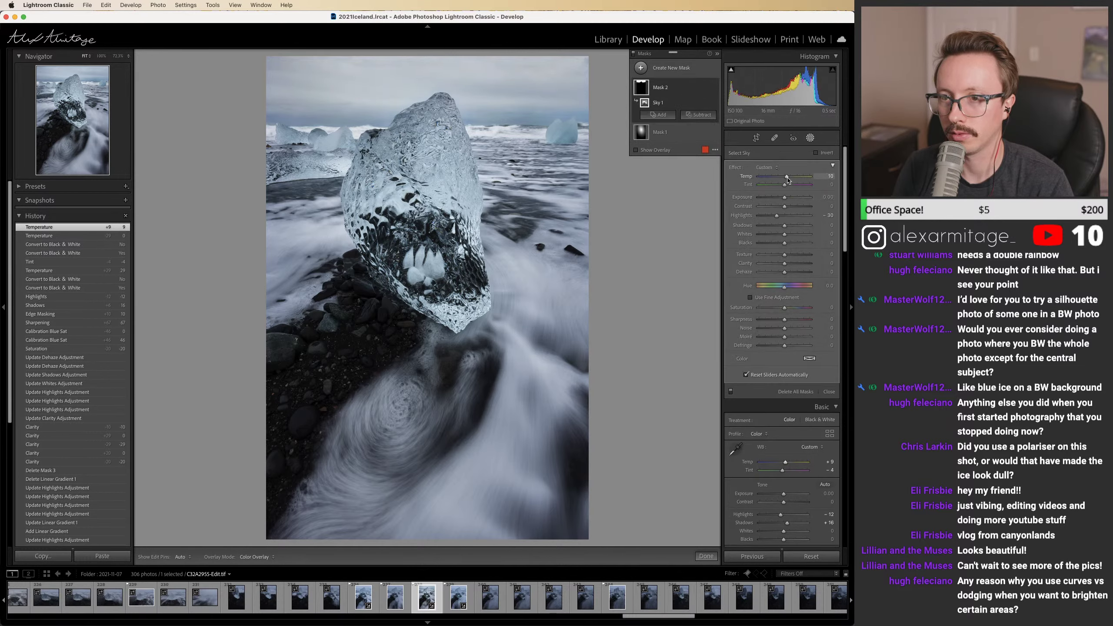
left_click_drag(787, 178, 788, 180)
left_click(810, 138)
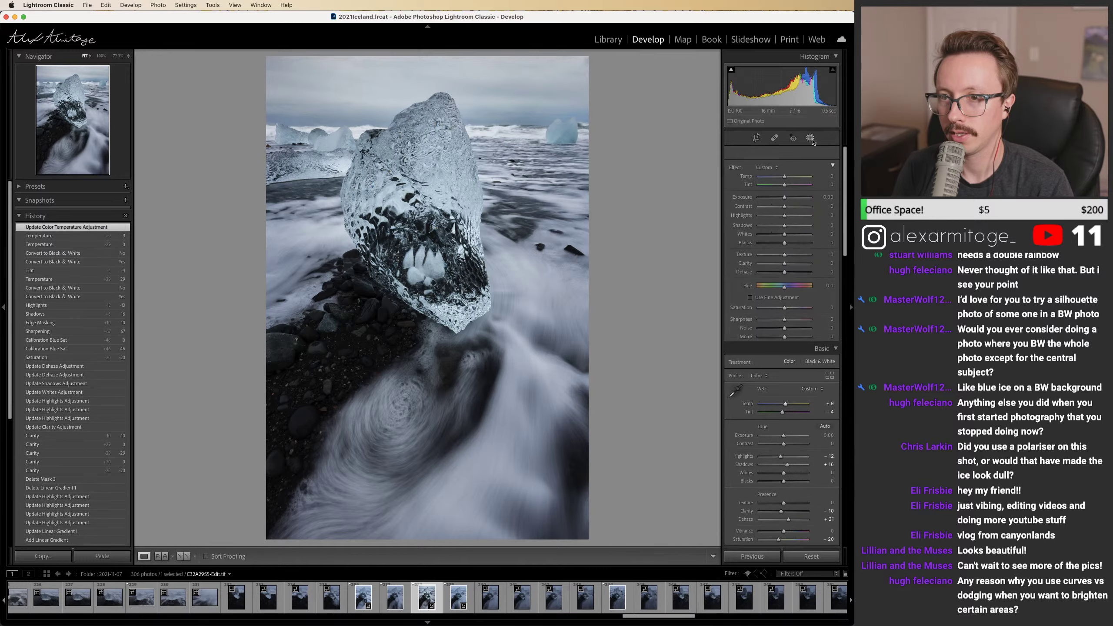
Step: Set the Blue Primary saturation in the calibration settings to +26
left_click_drag(843, 250, 840, 536)
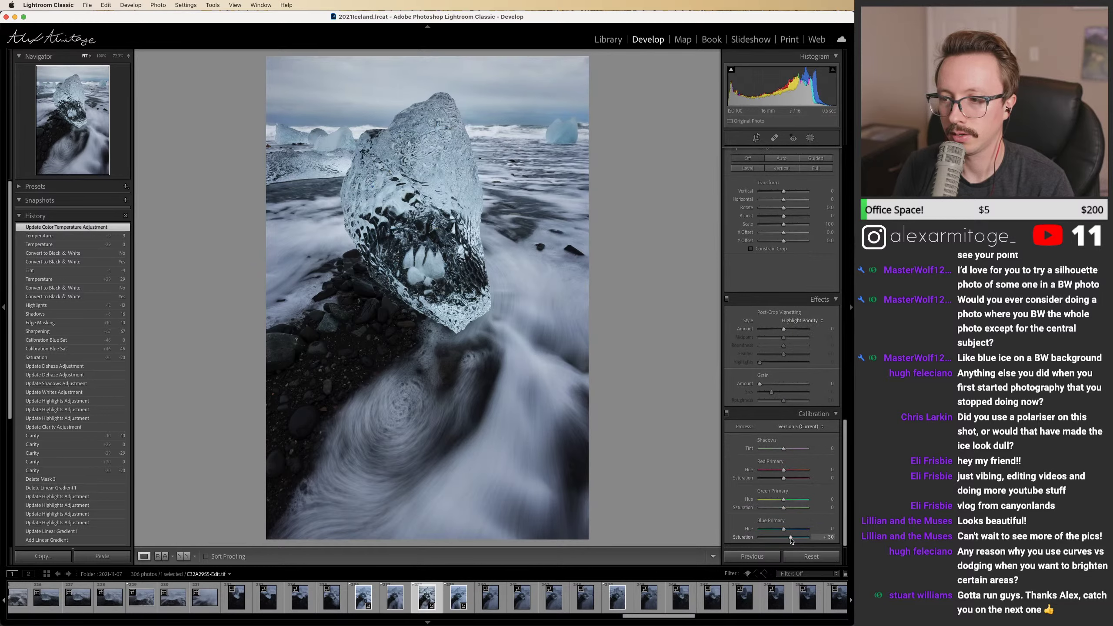
left_click_drag(790, 541, 789, 541)
Step: Try light and dark post-crop vignettes with a softer feather and altered midpoint and roundness, and reset the amount to 0
scroll(784, 394, "up", 3)
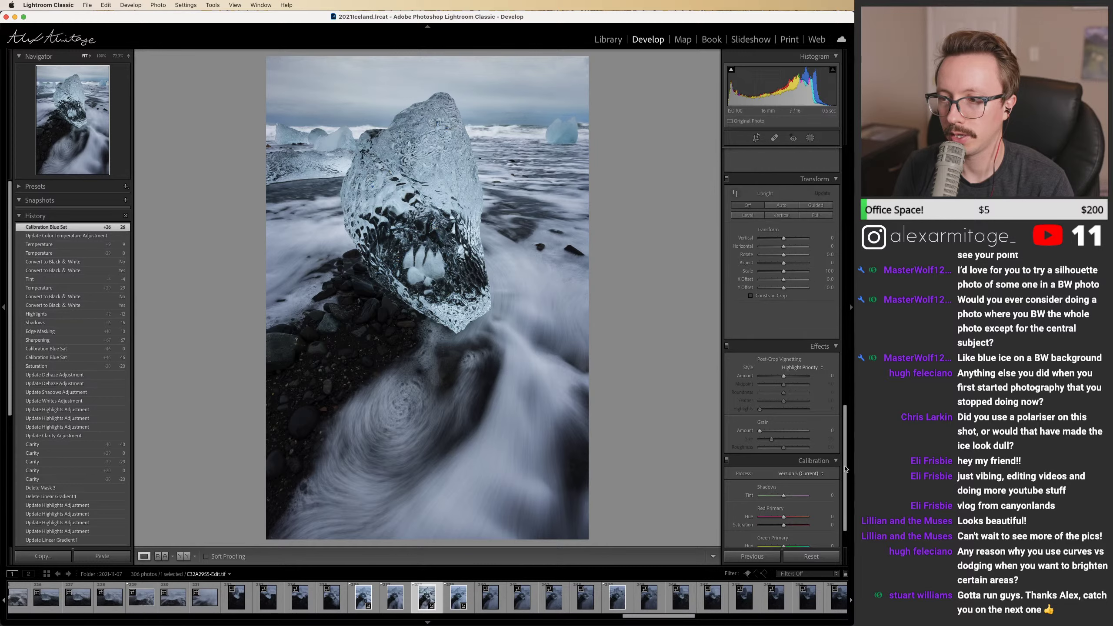
left_click_drag(784, 382, 799, 408)
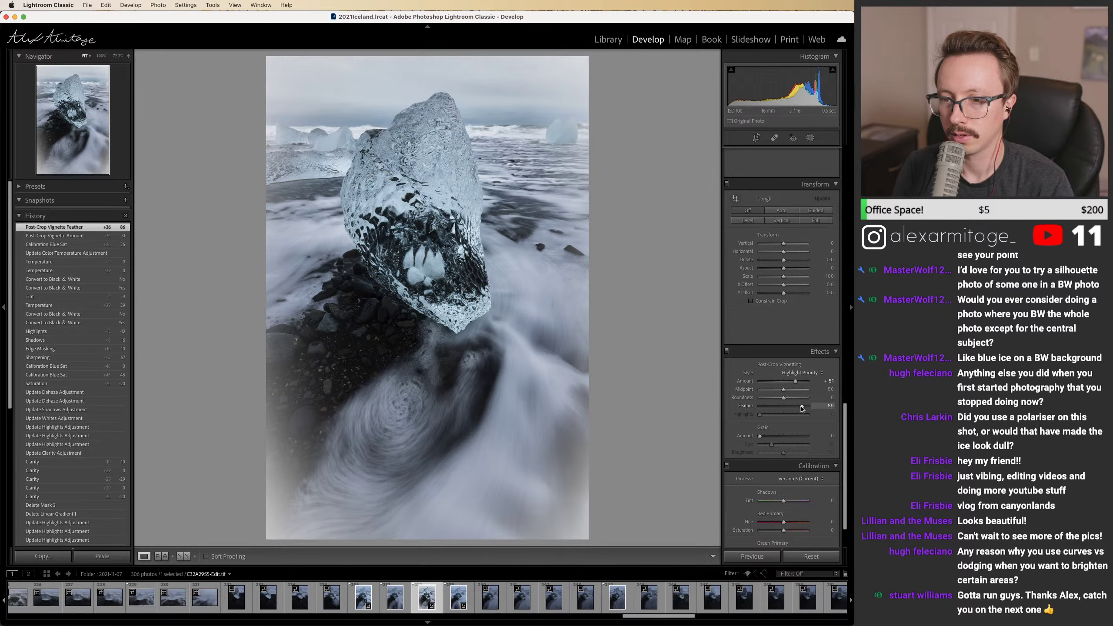
left_click_drag(798, 409, 781, 384)
double_click(785, 382)
double_click(779, 384)
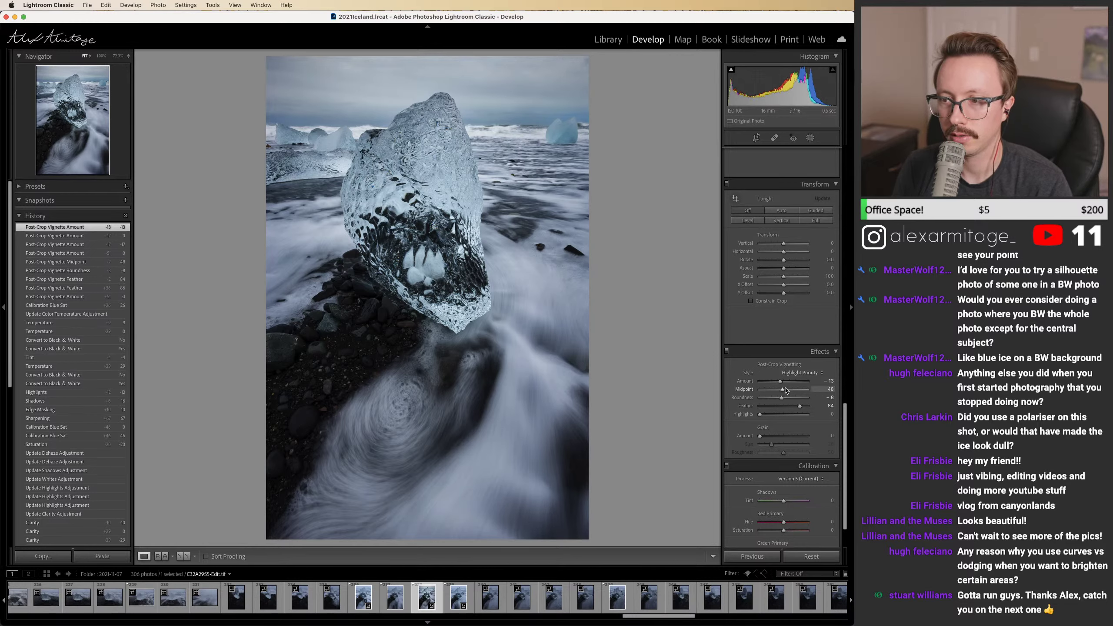
left_click_drag(780, 384, 780, 383)
double_click(780, 383)
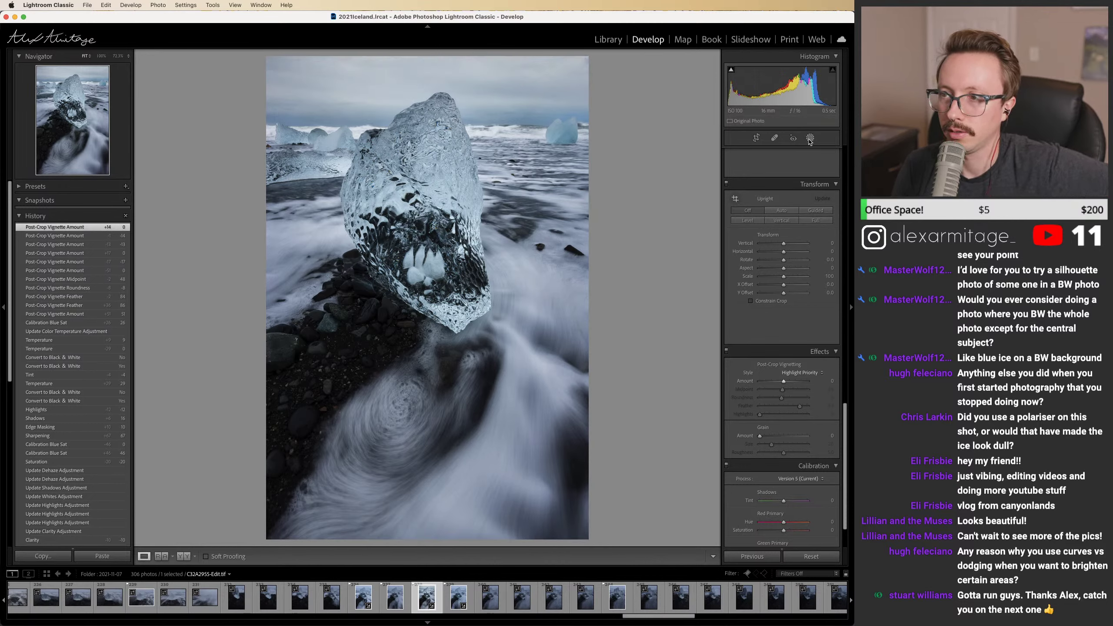
Step: Add a large radial gradient mask centered on the ice block and invert it to affect the surroundings
key("shift+w")
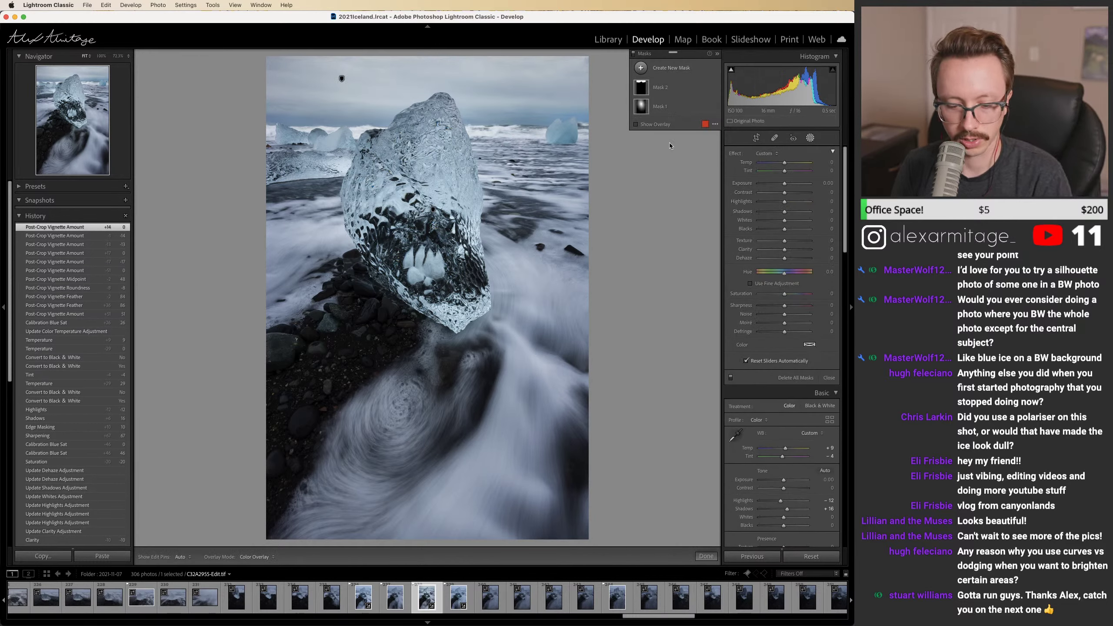
key("shift+m")
left_click_drag(384, 143, 565, 405)
left_click_drag(385, 143, 439, 269)
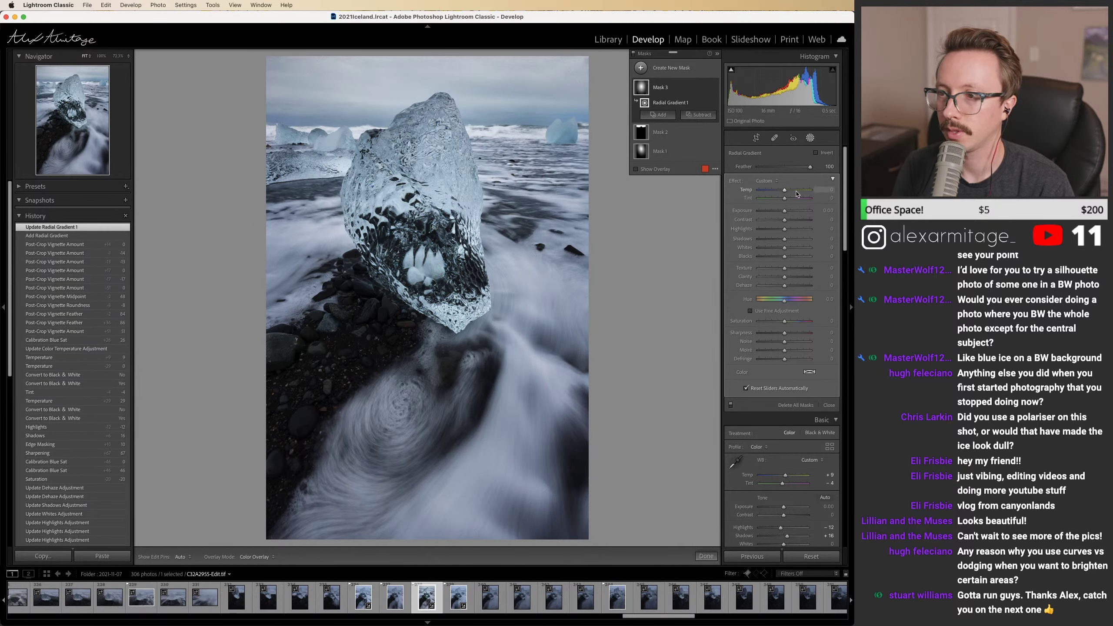
left_click(819, 154)
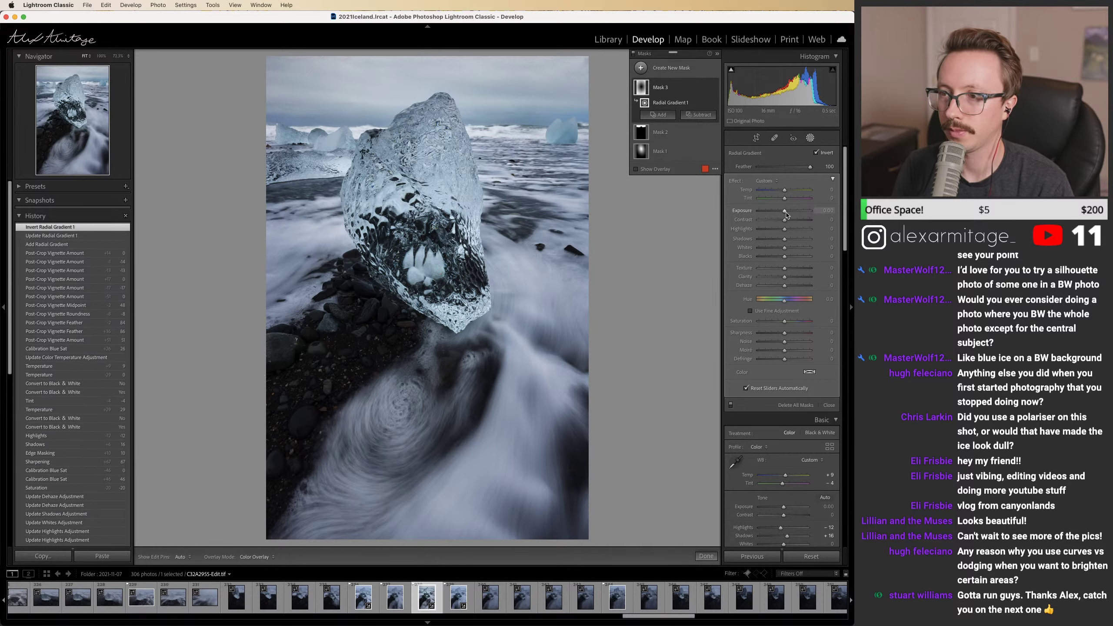
Step: Lower the inverted radial mask's exposure to -0.23 and widen the gradient past both sides of the photo
left_click_drag(786, 214, 784, 215)
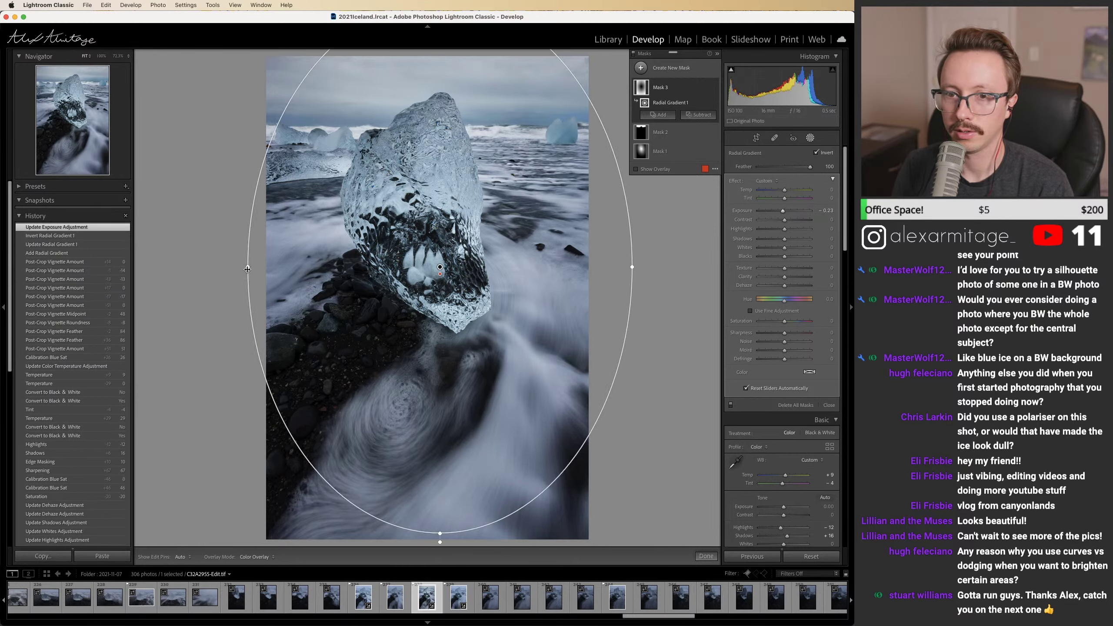
left_click_drag(237, 269, 221, 269)
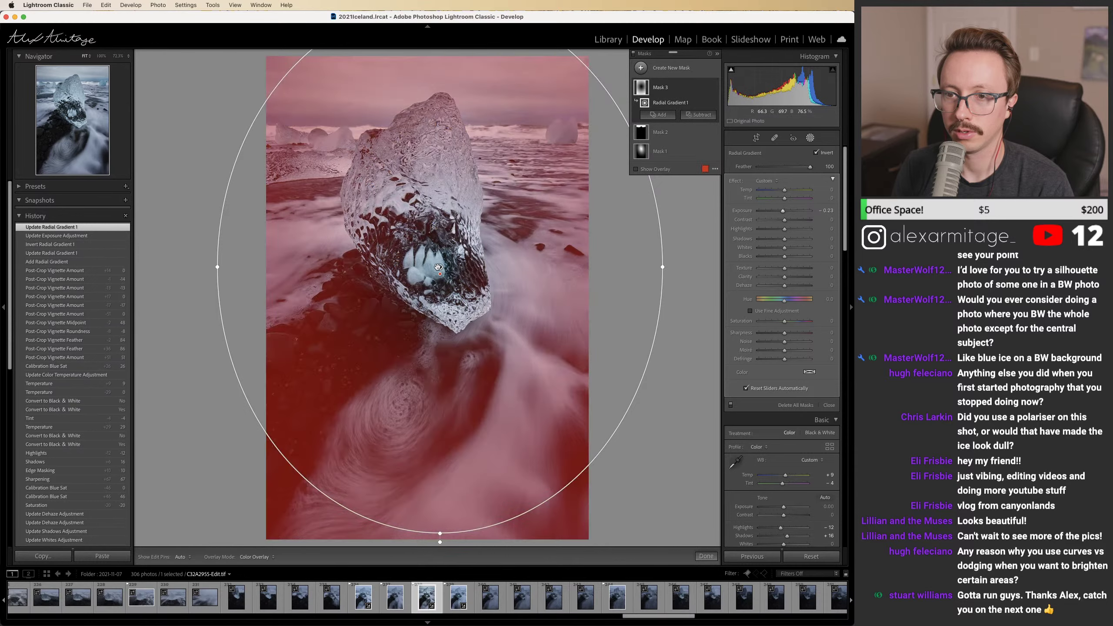
left_click_drag(441, 258, 437, 265)
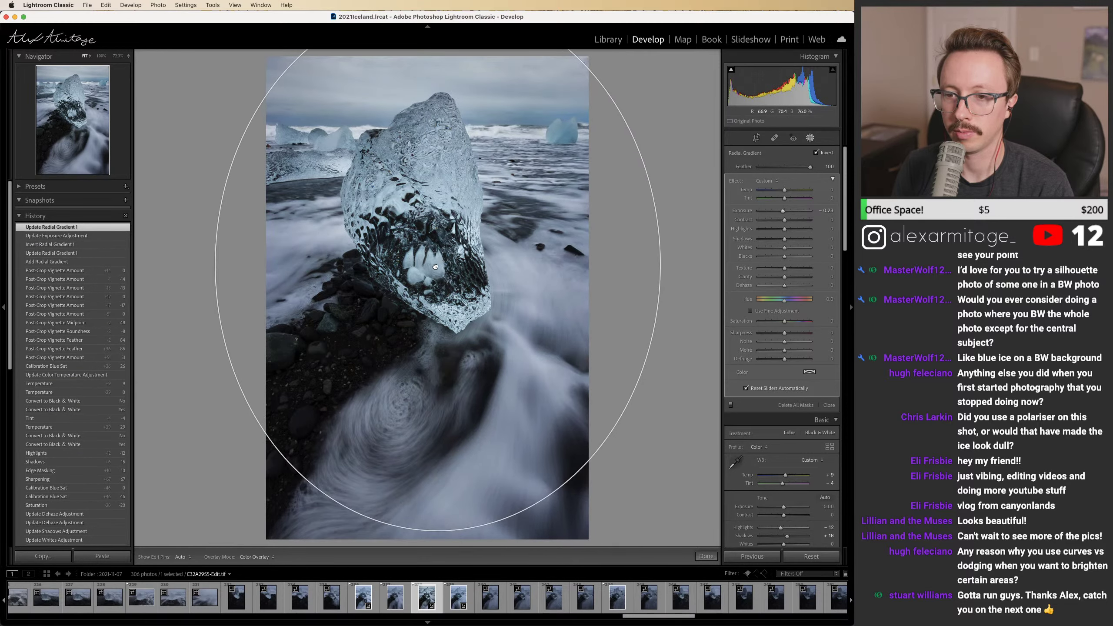
Step: Move the radial gradient slightly left onto the pale ice core and fine-tune its exposure to -0.24
left_click_drag(783, 211, 783, 215)
double_click(783, 214)
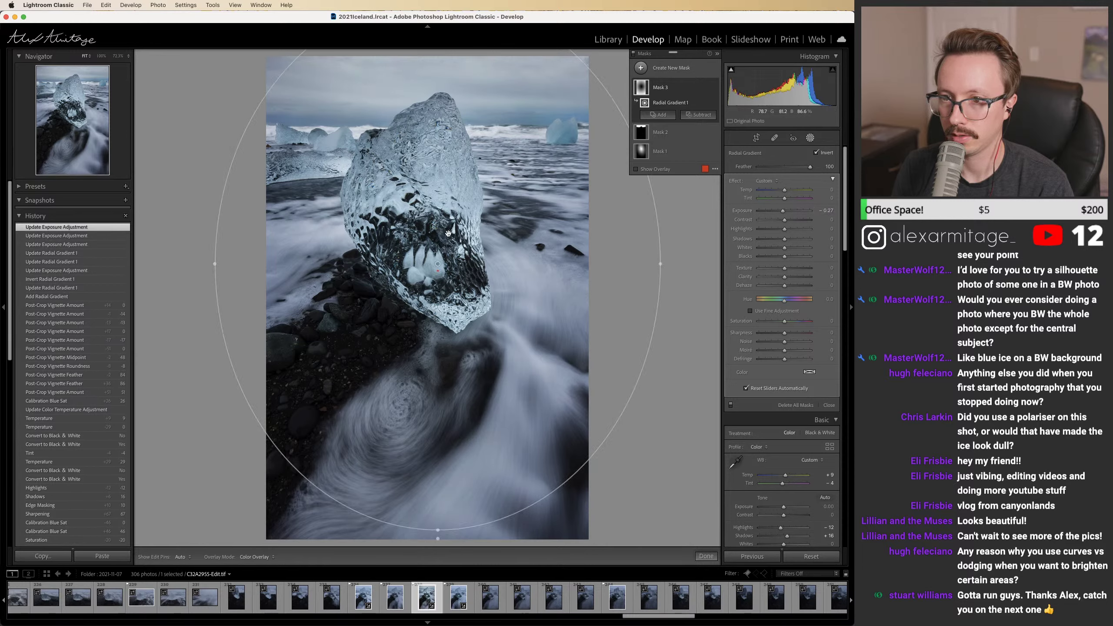
key("shift+w")
left_click(423, 267)
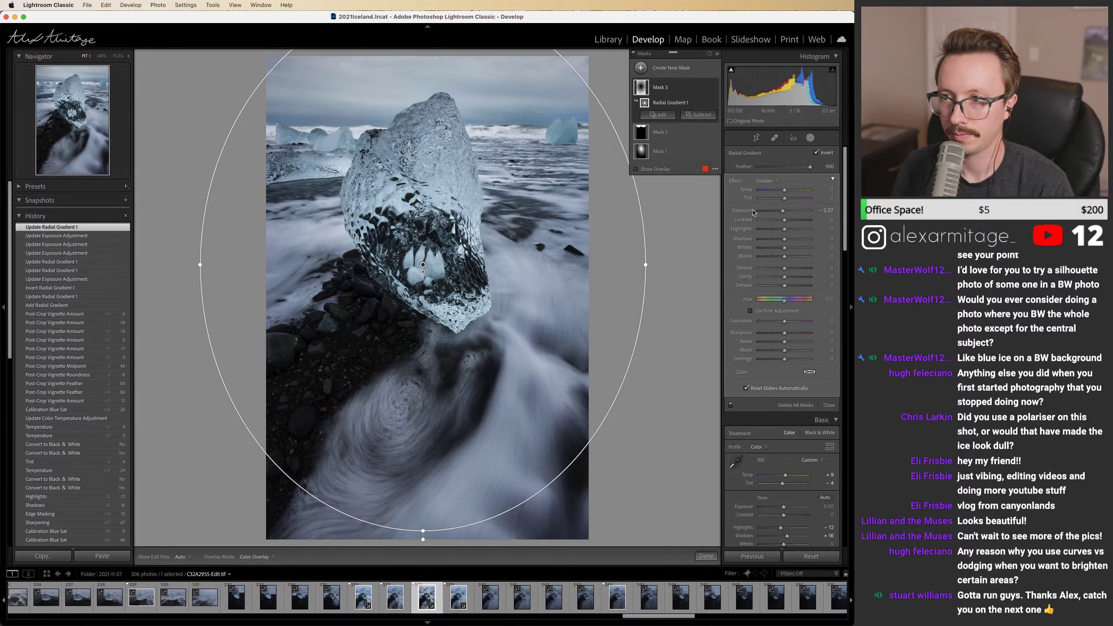
left_click_drag(783, 213, 780, 213)
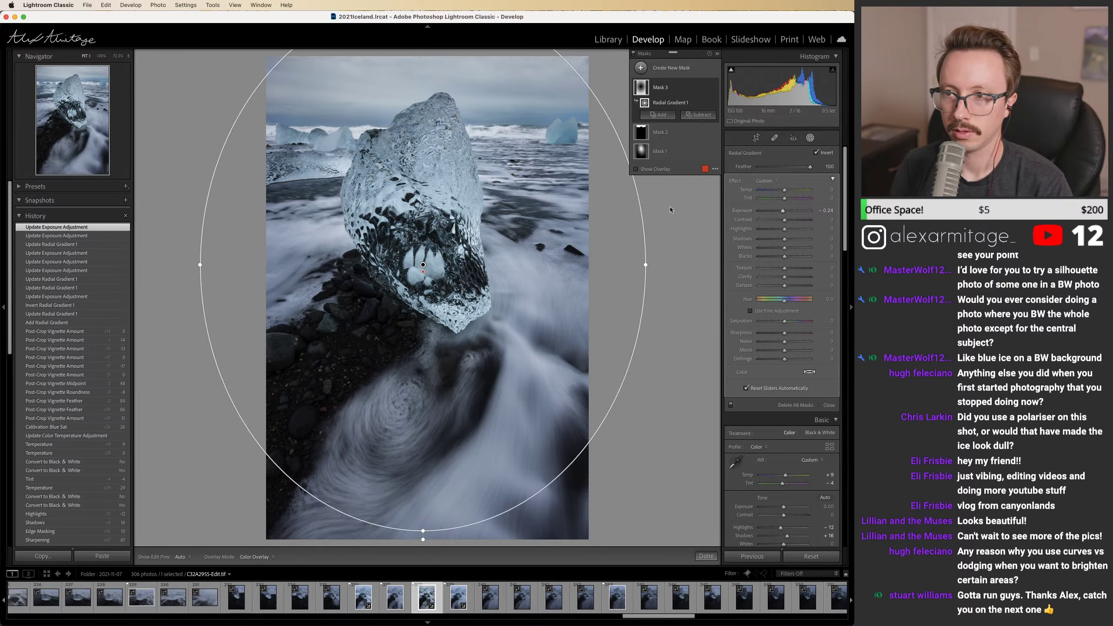
Step: Compare the photo with Mask 3 hidden and shown, and in black and white against color
left_click(714, 88)
left_click(713, 89)
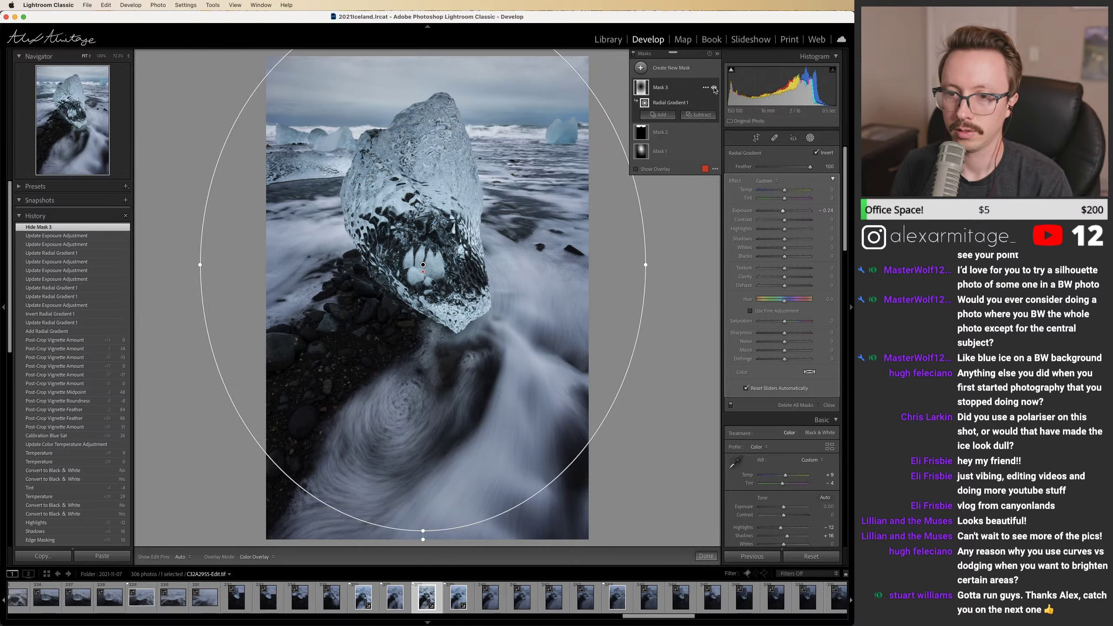
left_click(714, 89)
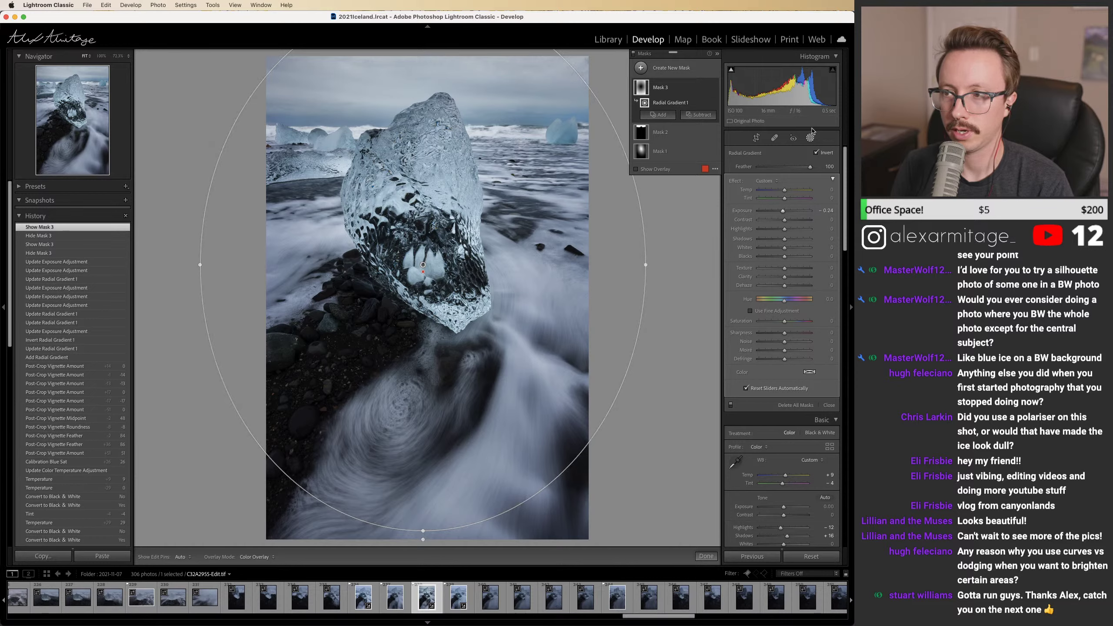
key("shift+w")
left_click(815, 166)
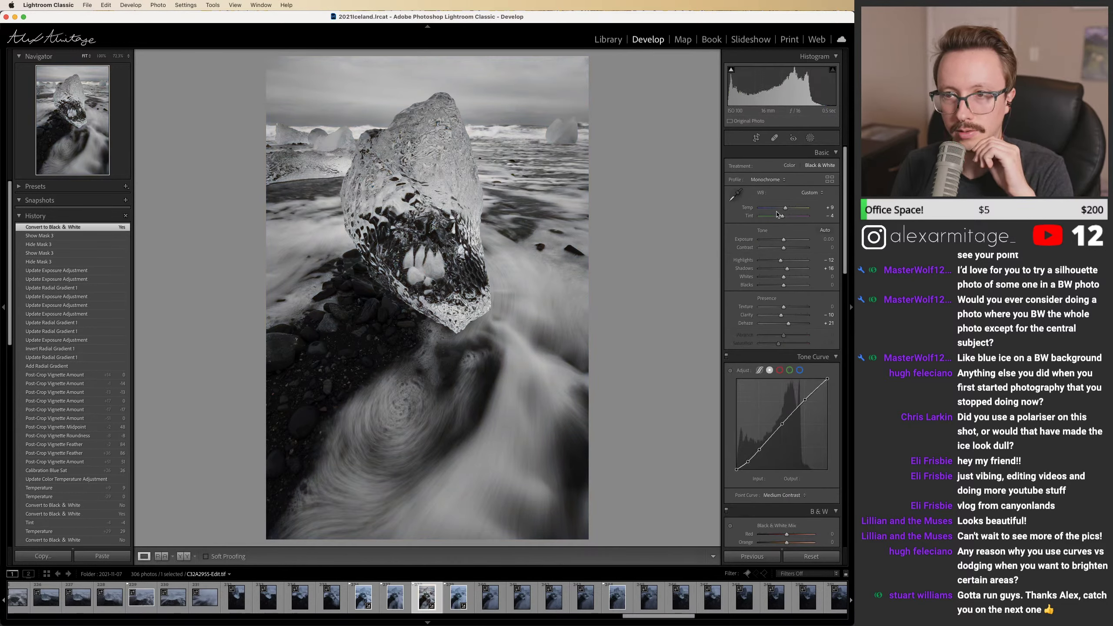
left_click(791, 166)
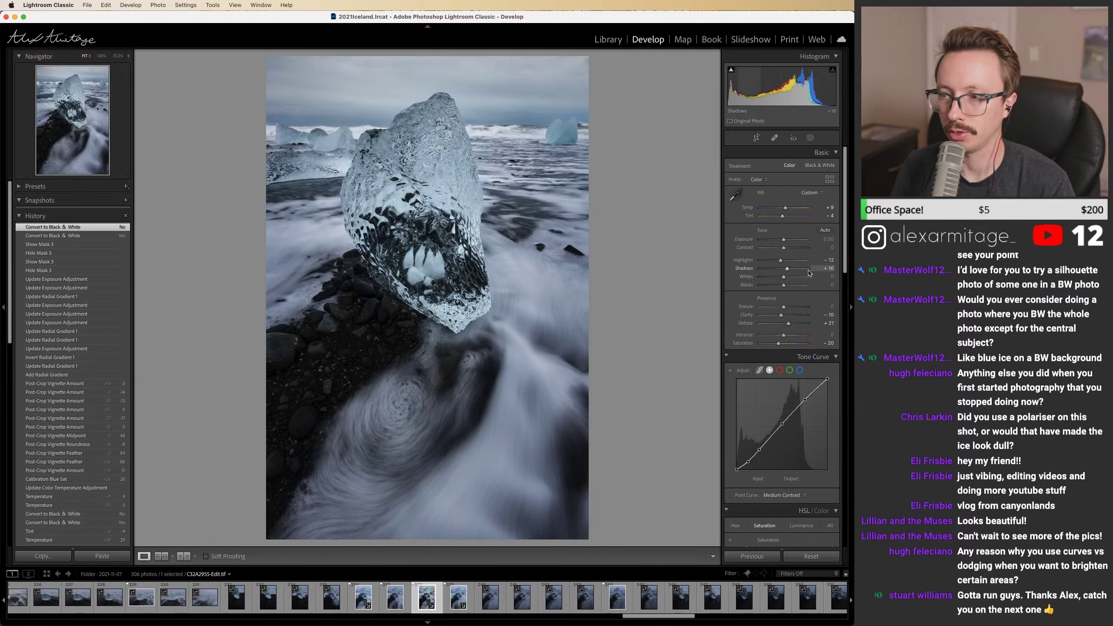
Step: Try more texture and clarity, reset the texture to 0, and set the clarity to -9
double_click(788, 307)
left_click_drag(788, 315, 781, 319)
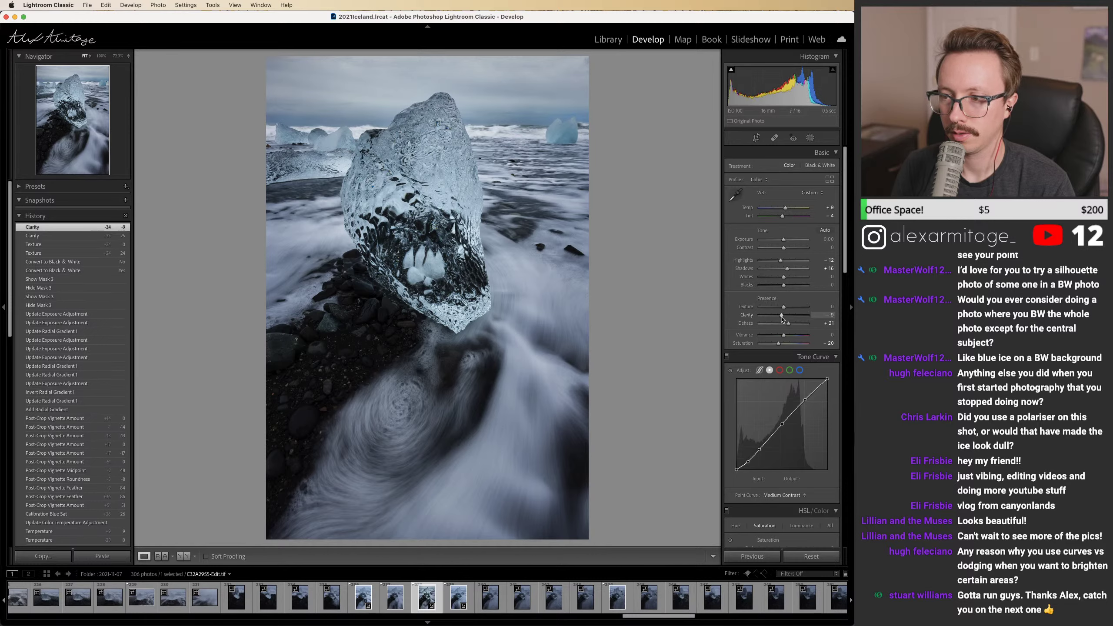
Step: Apply the Strong Contrast point curve to the ice-block photo and raise its shadows to +22
left_click(783, 495)
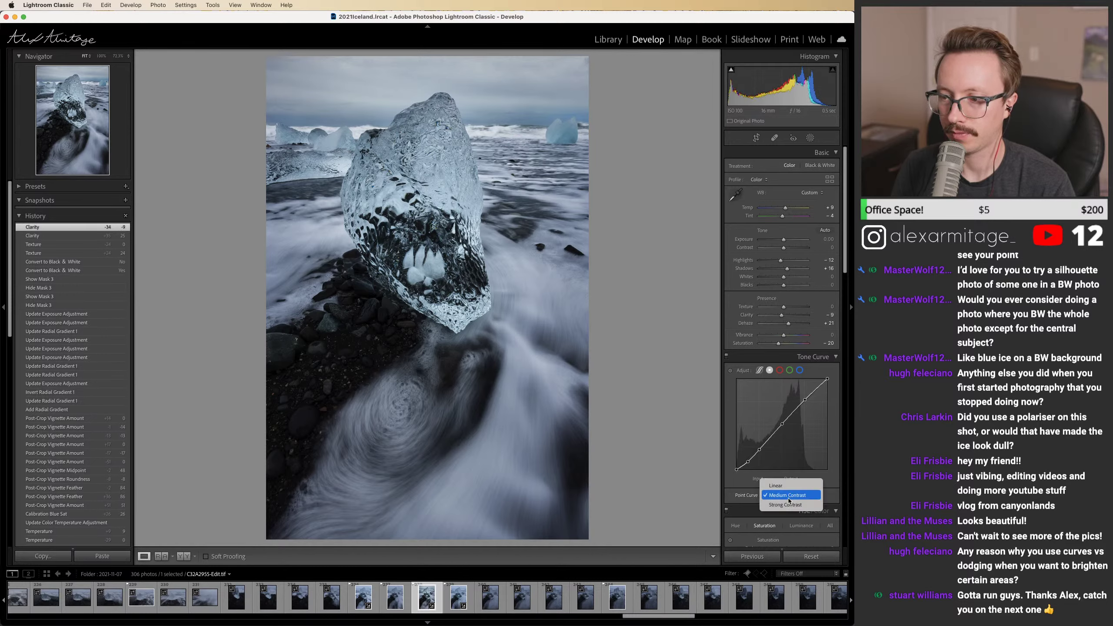
left_click(783, 504)
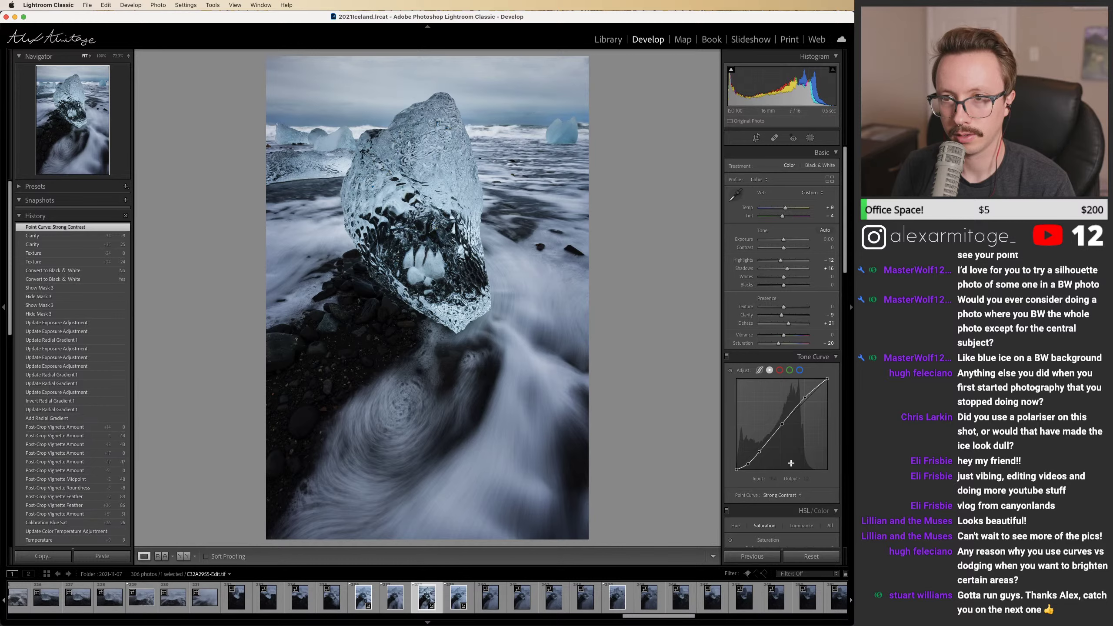
key("cmd+z")
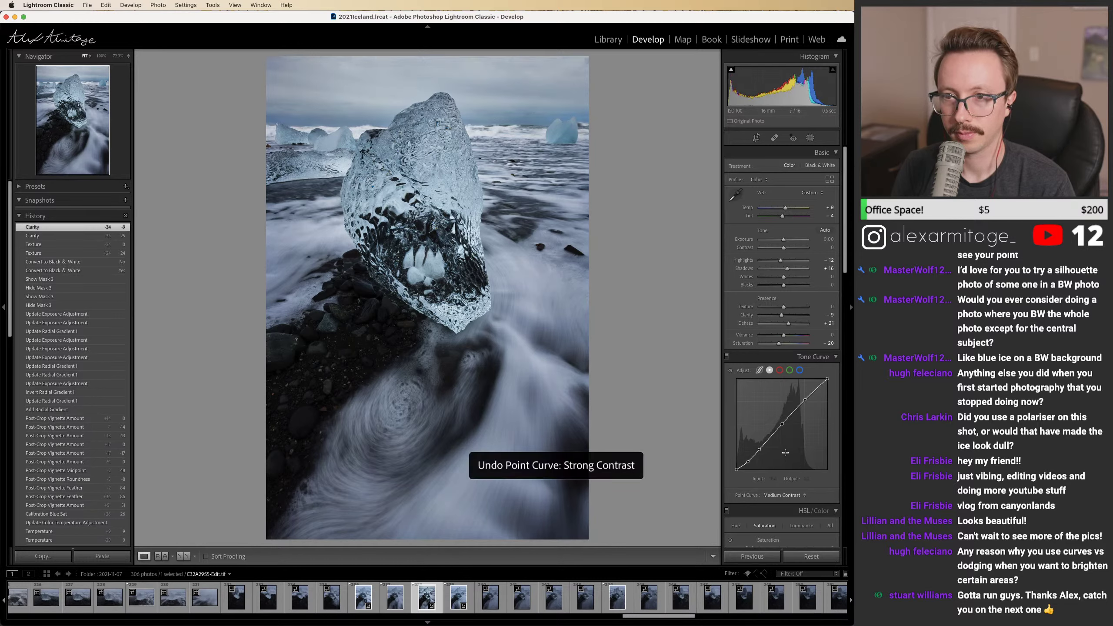
left_click(784, 494)
left_click(784, 504)
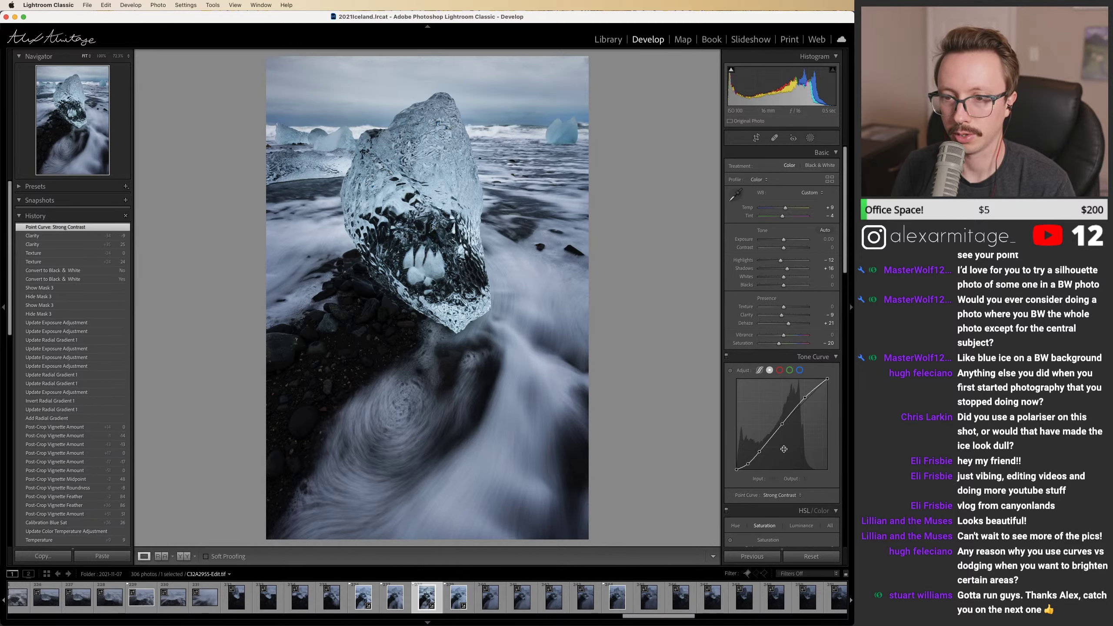
left_click_drag(787, 271, 790, 272)
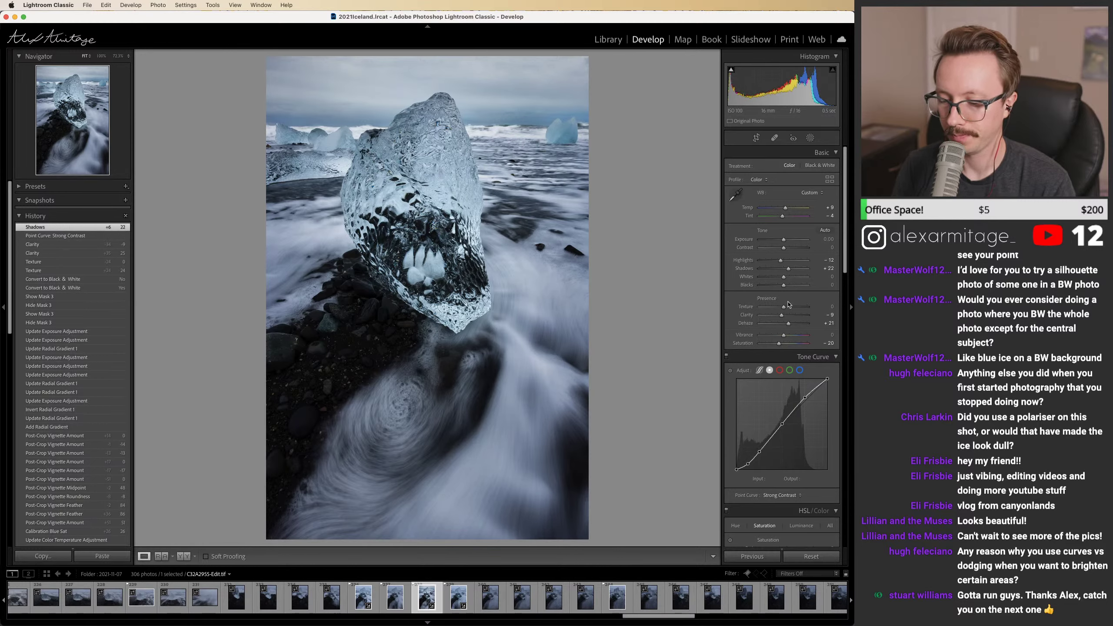
key("XF86AudioLowerVolume")
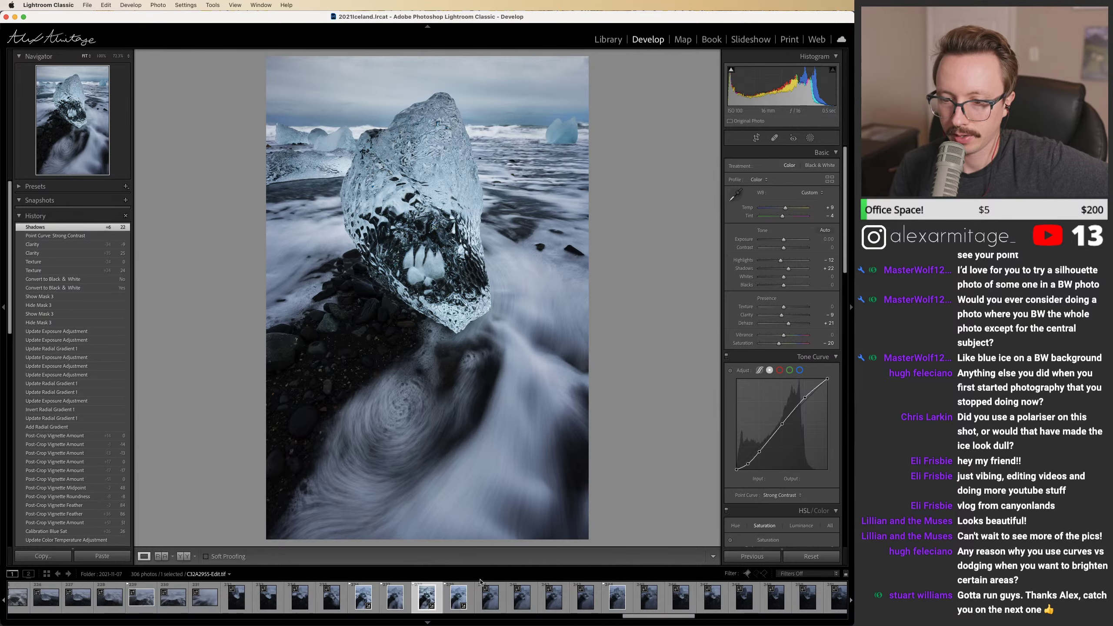
Step: Compare the edited ice-block photo C32A2955-Edit.tif with its source frames C32A2957.CR3 and C32A2955.CR3
left_click(456, 600)
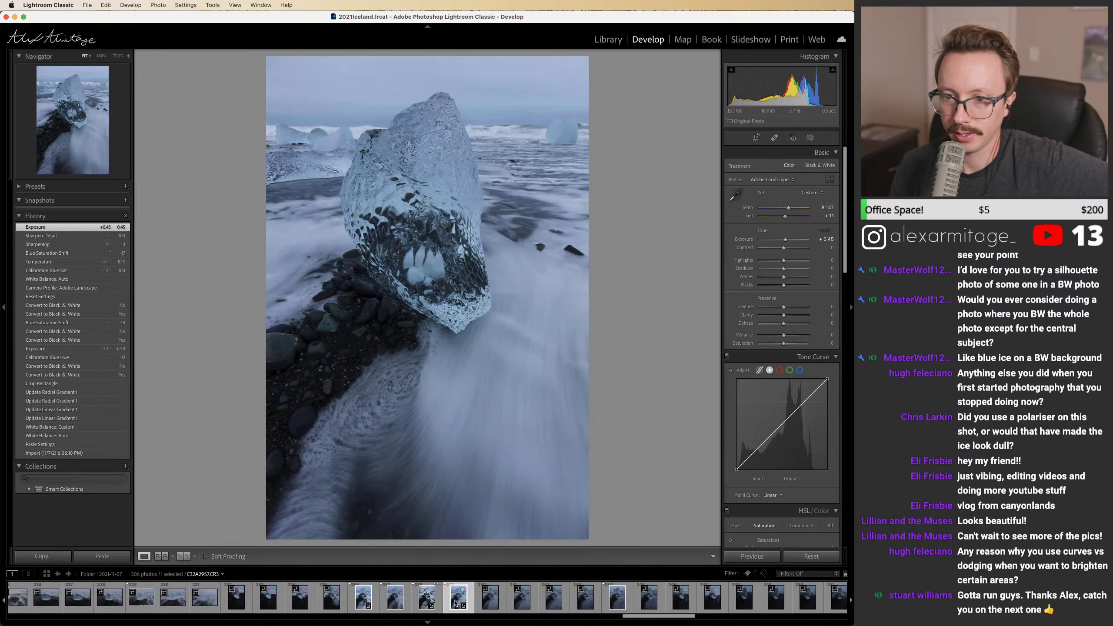
left_click(431, 600)
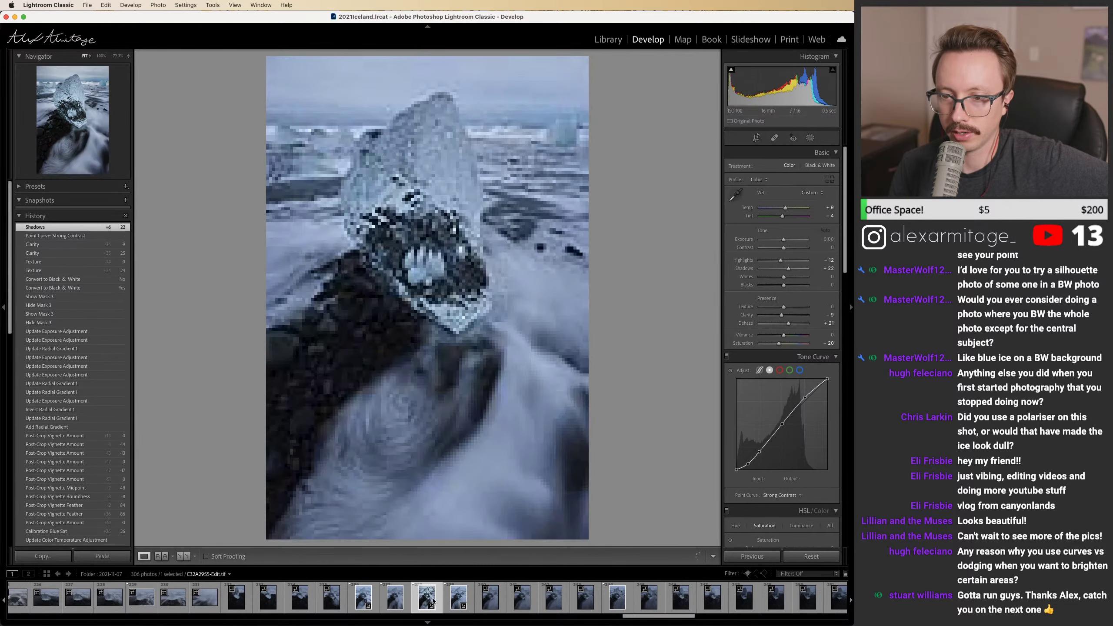
left_click(456, 599)
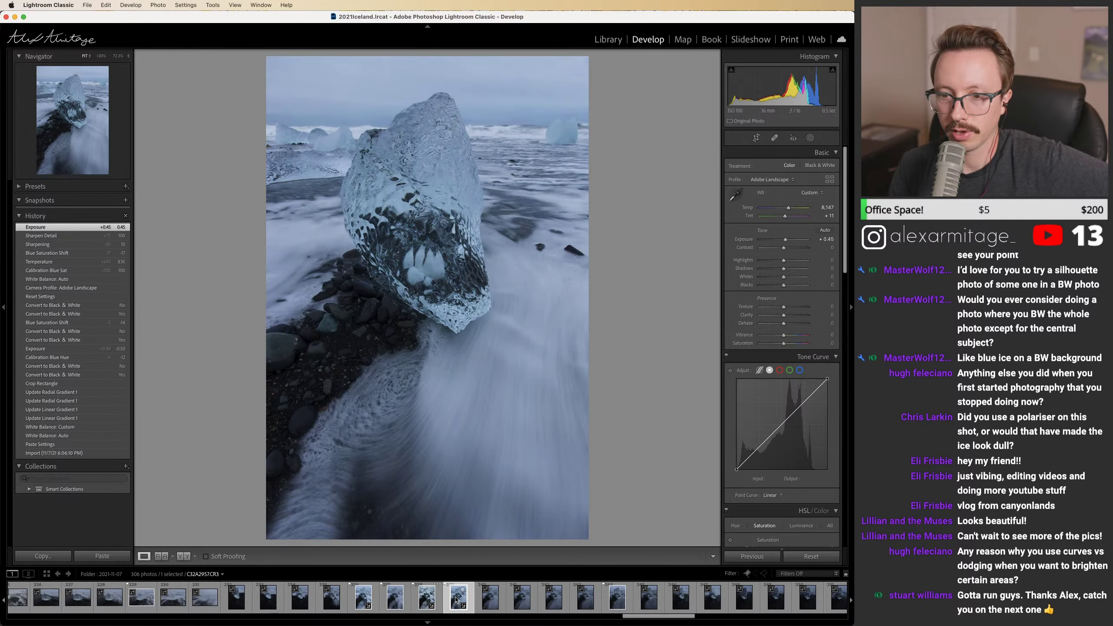
key("Left")
key("Left")
key("Left")
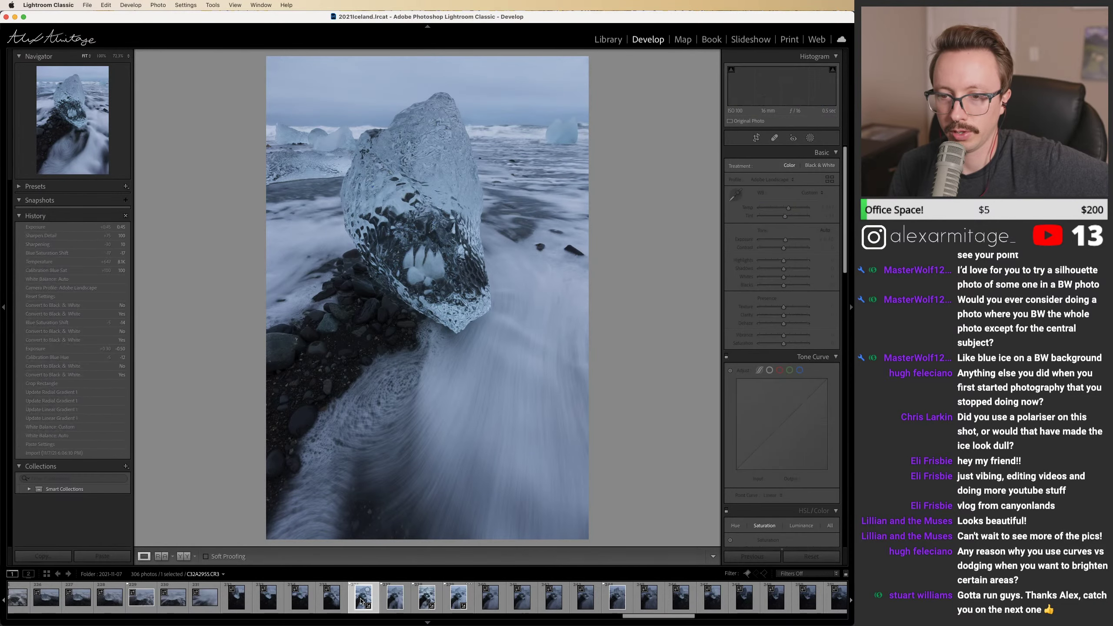
left_click(425, 597)
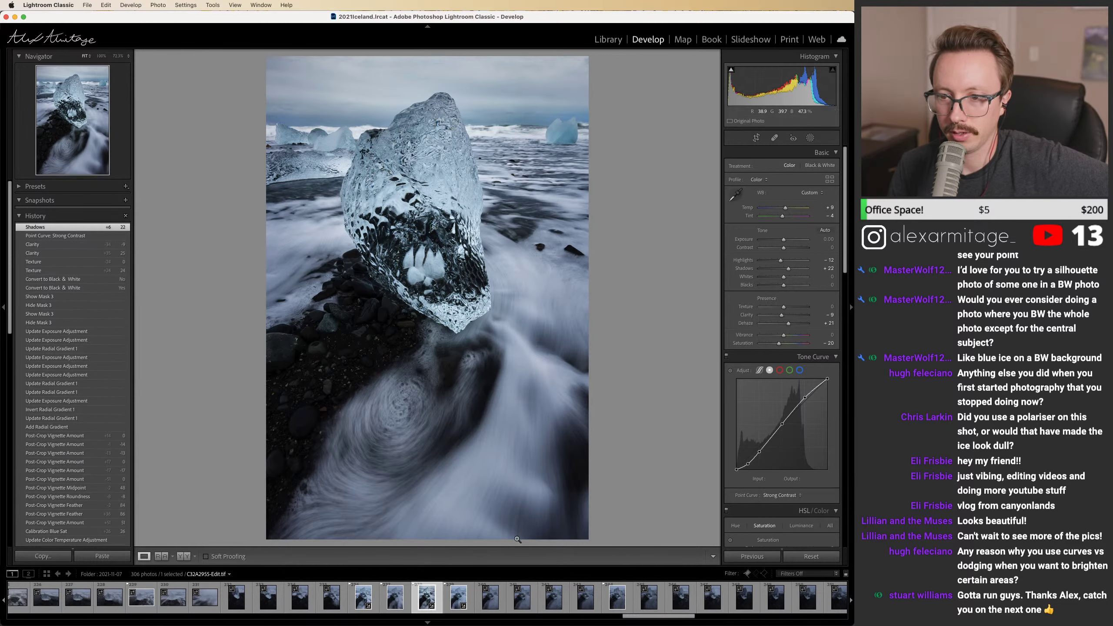
key("Left")
key("Left")
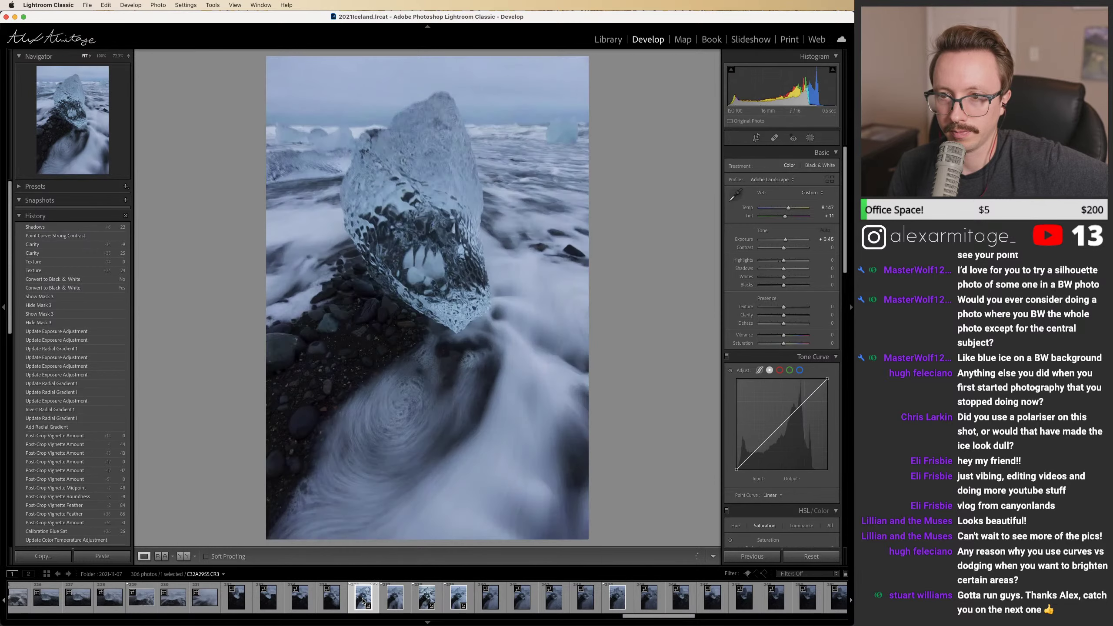
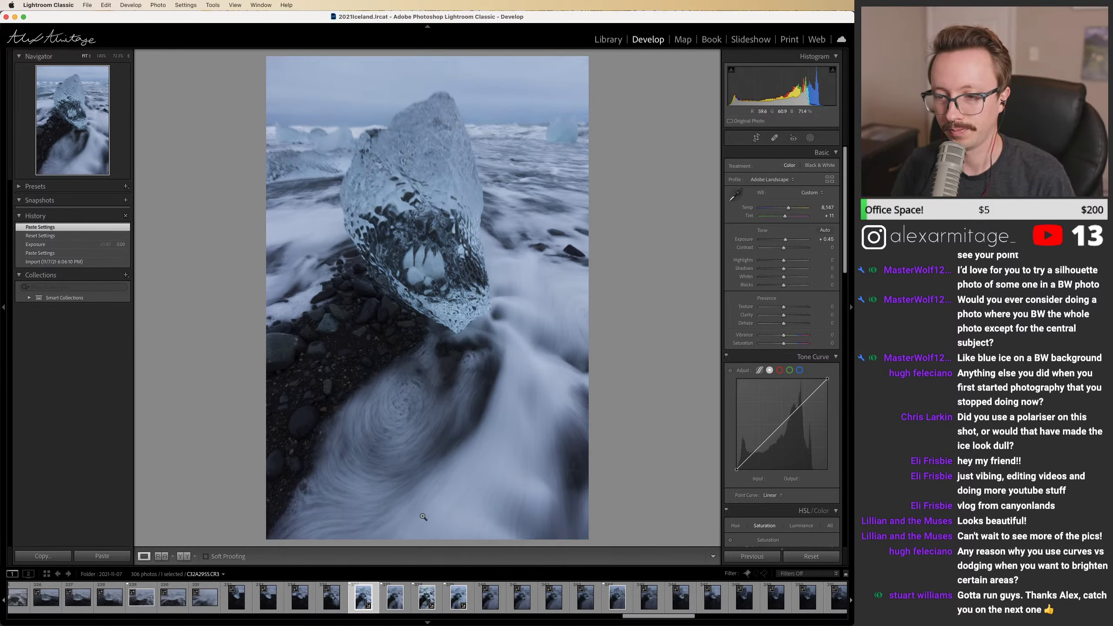
Step: Examine the unedited portrait frames further along in the 2021-11-07 folder, including the dark ice-block shots and motion-blurred C32A2972.CR3
left_click(649, 607)
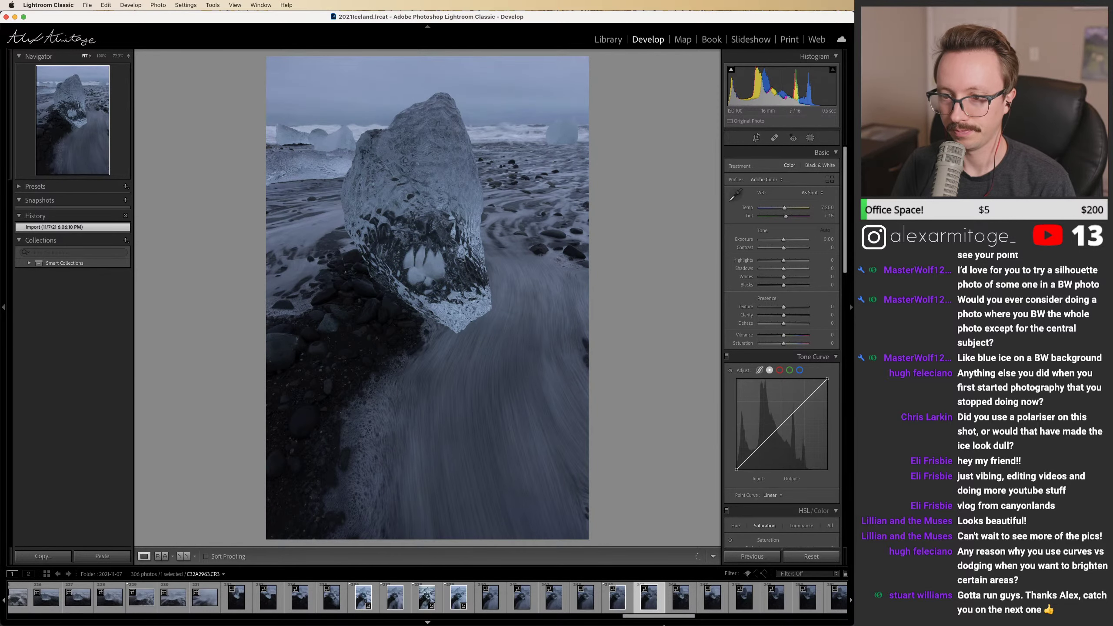
left_click_drag(665, 616, 704, 618)
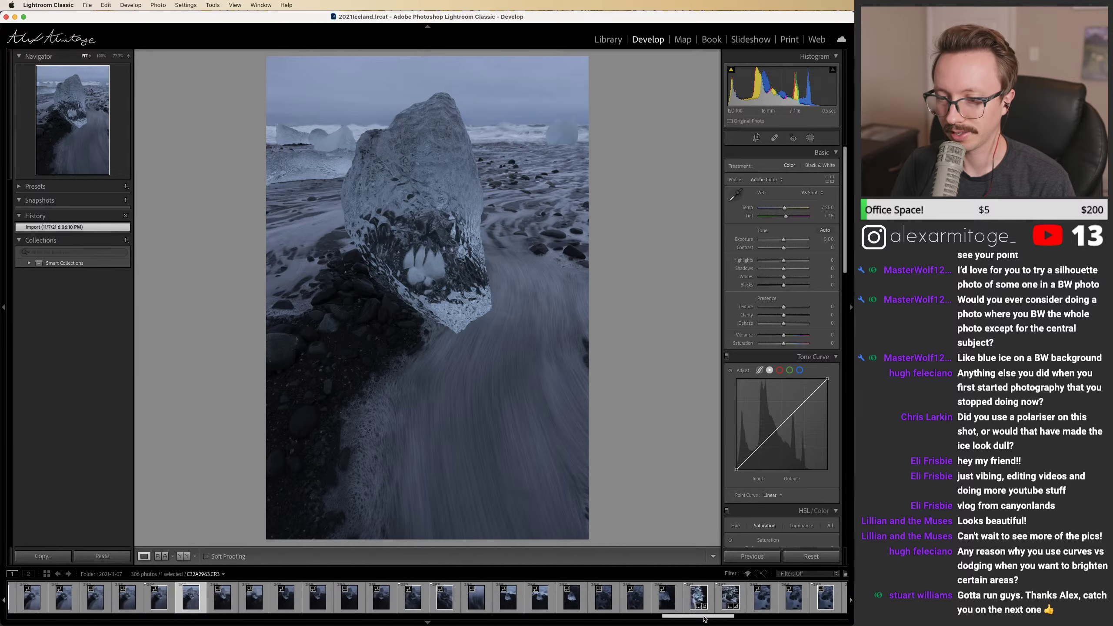
left_click(477, 604)
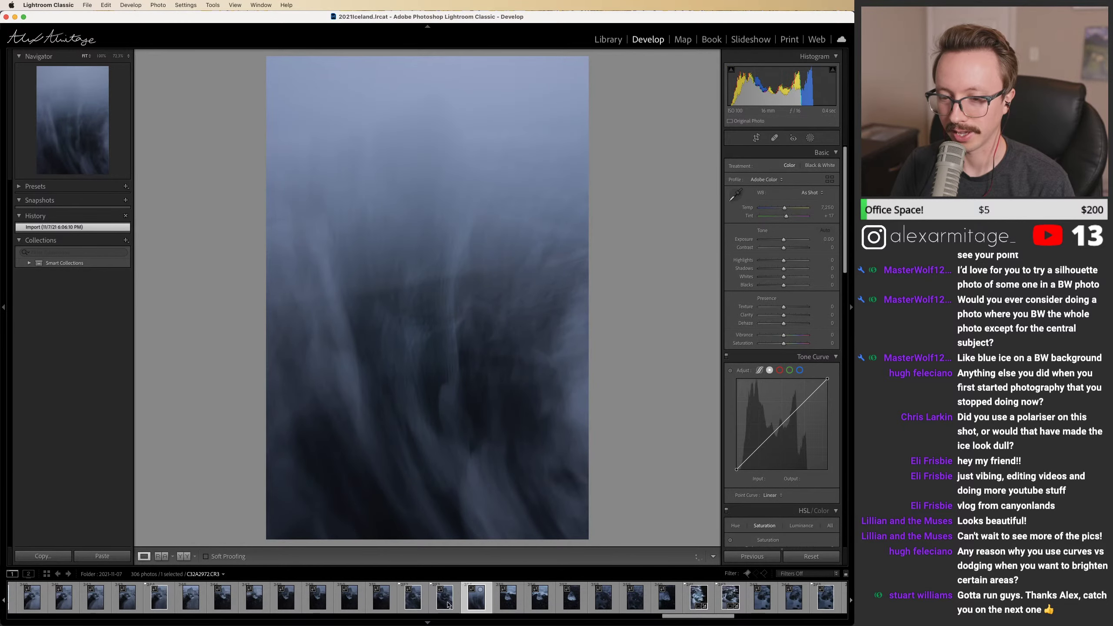
left_click(384, 605)
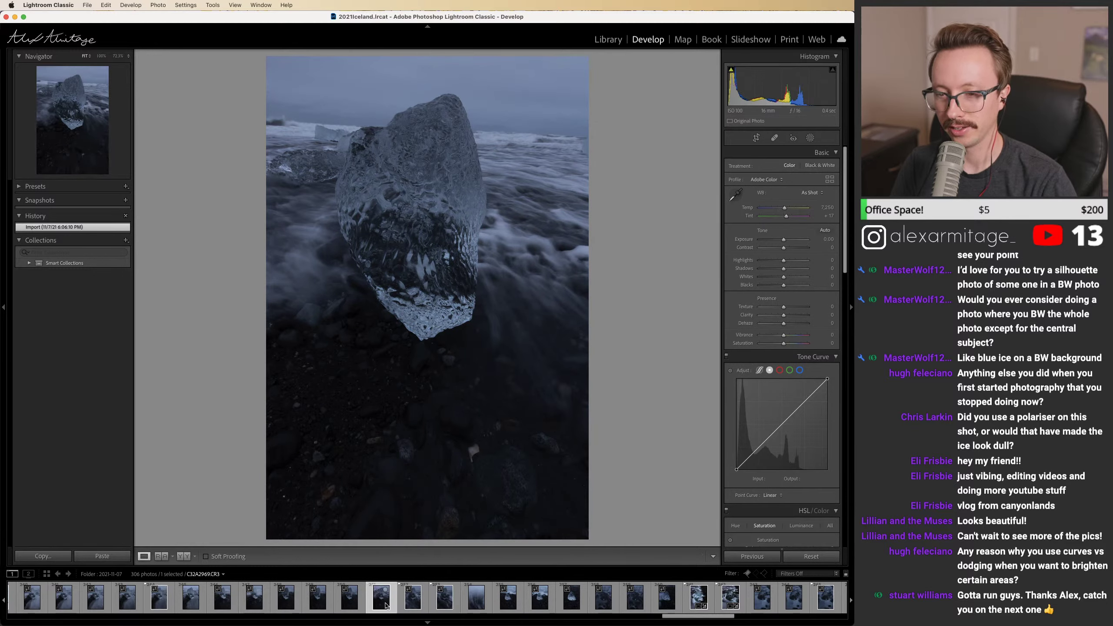
key("Right")
key("Right")
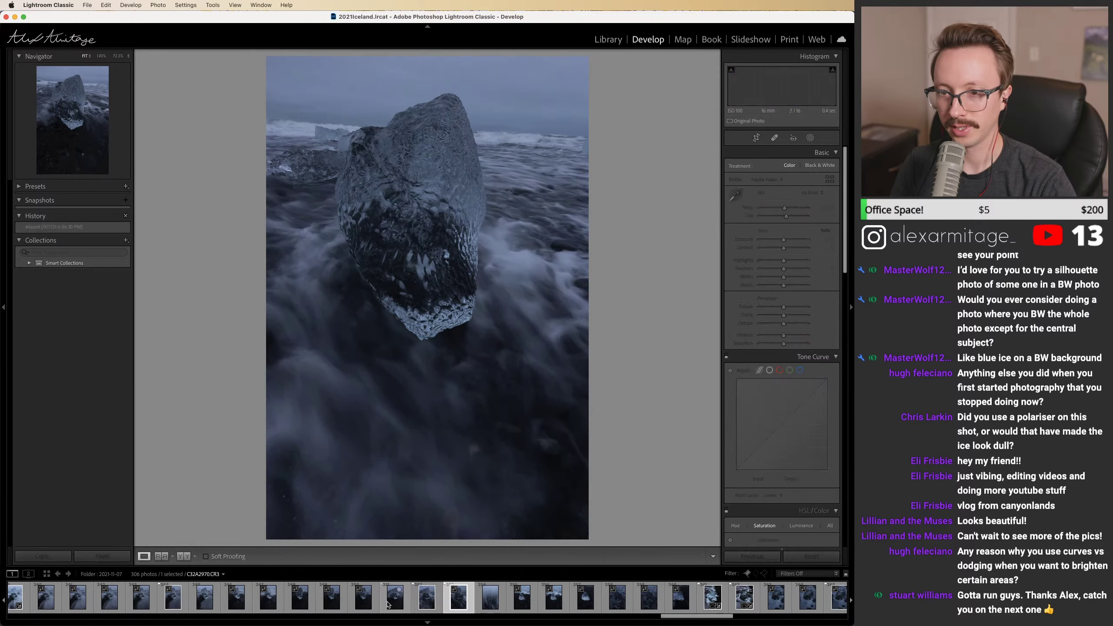
key("Right")
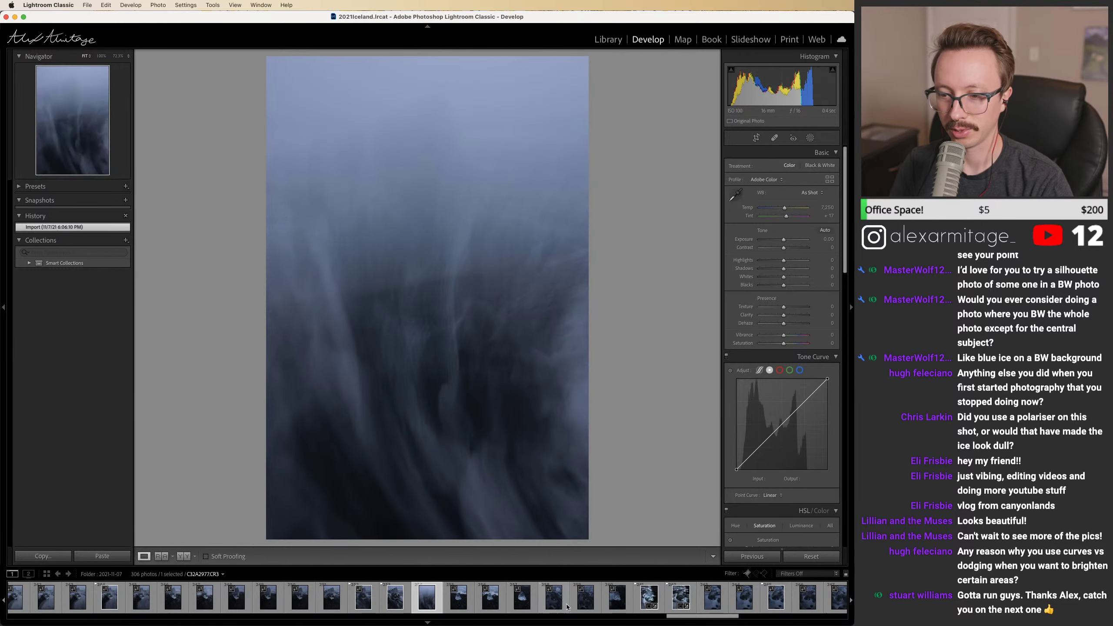
Step: Review the earlier landscape ice-block shots, from C32A2940.CR3 to C32A2944.CR3 and C32A2909.CR3 to C32A2911.CR3
left_click_drag(680, 618, 586, 622)
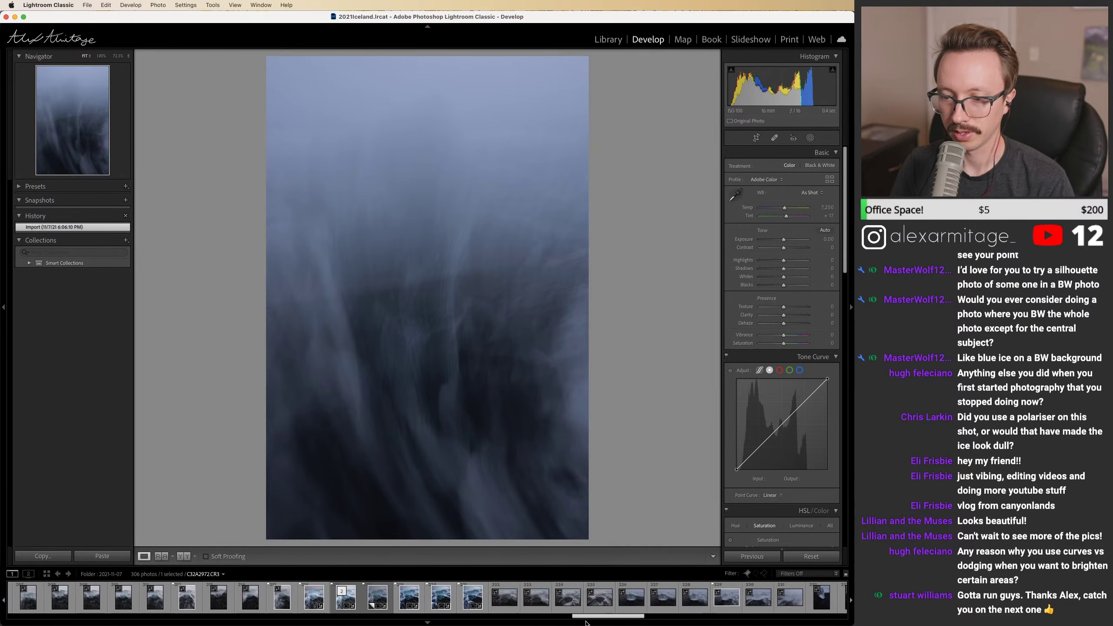
left_click(514, 609)
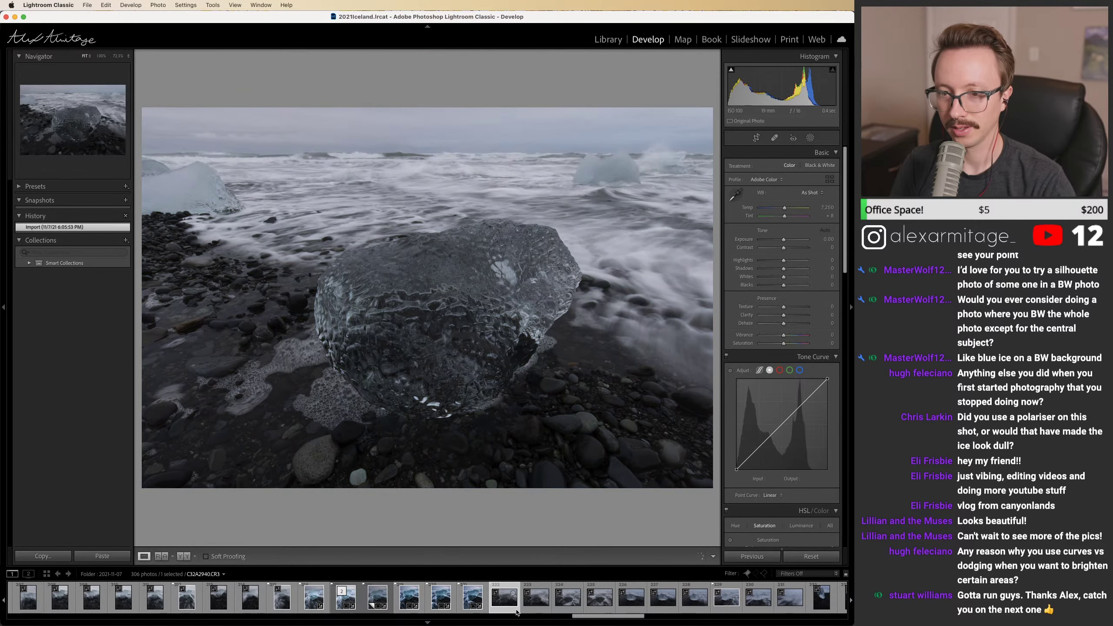
key("Right")
key("Right")
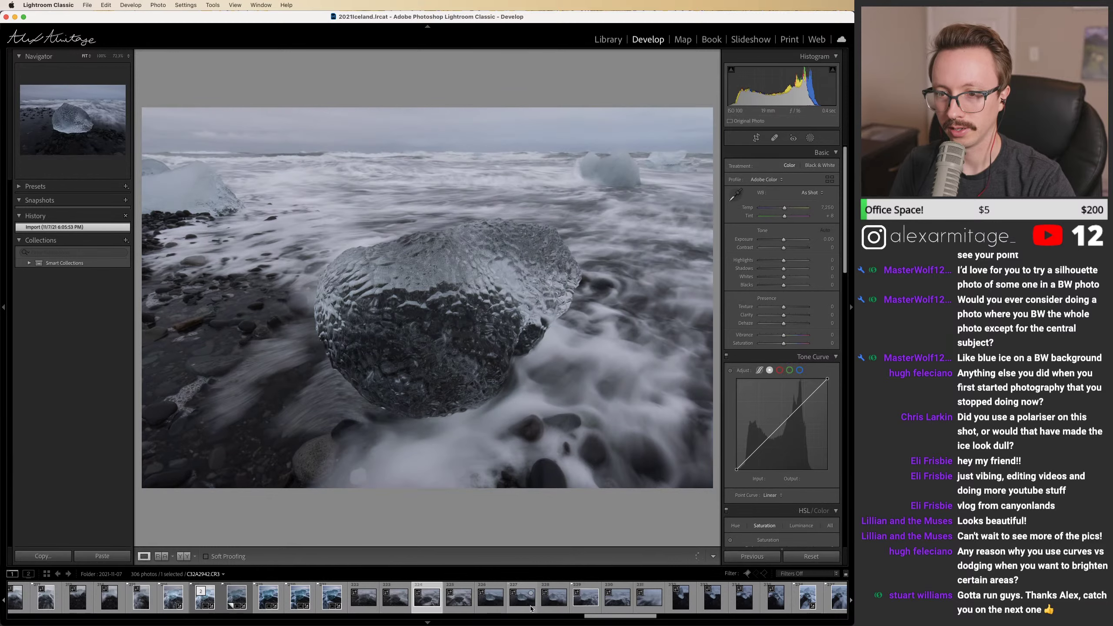
key("Right")
key("Right")
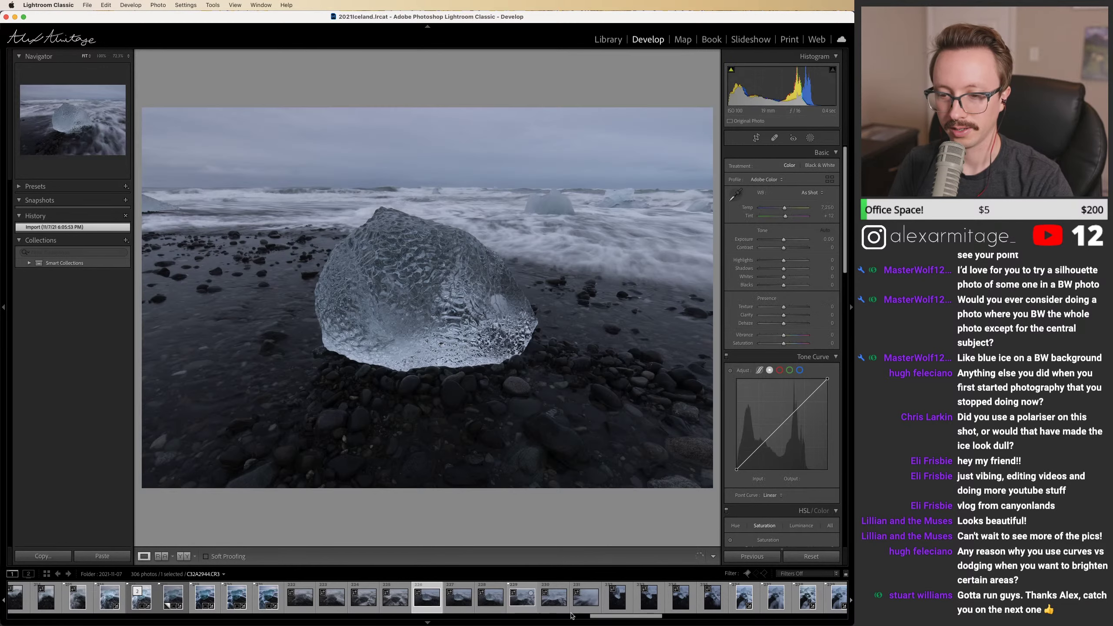
left_click(565, 615)
left_click_drag(568, 619, 526, 620)
left_click(349, 609)
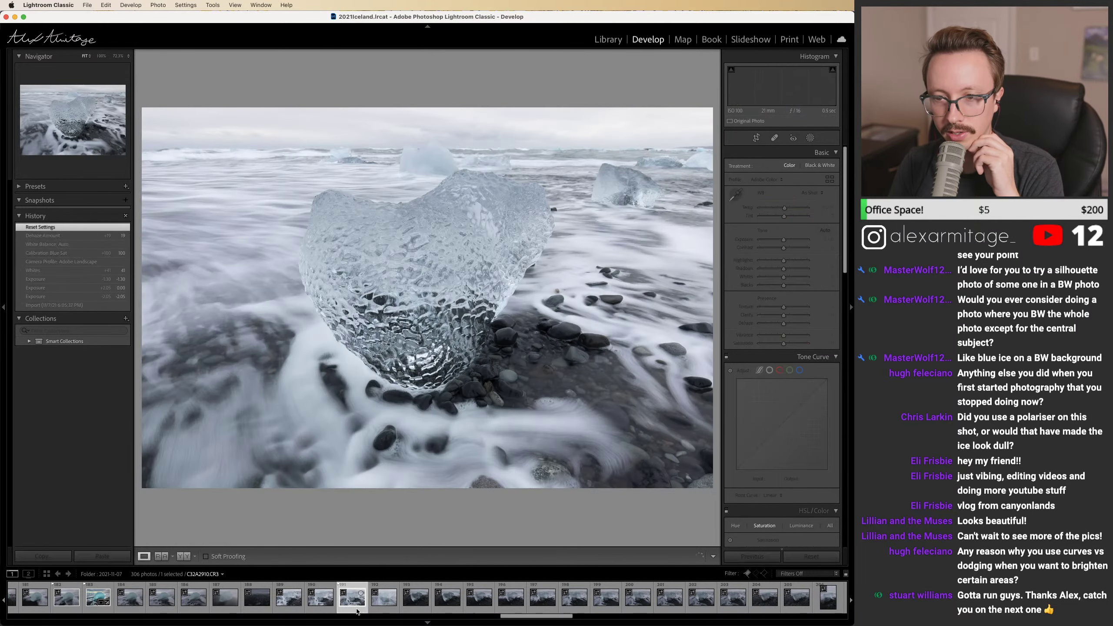
left_click(381, 612)
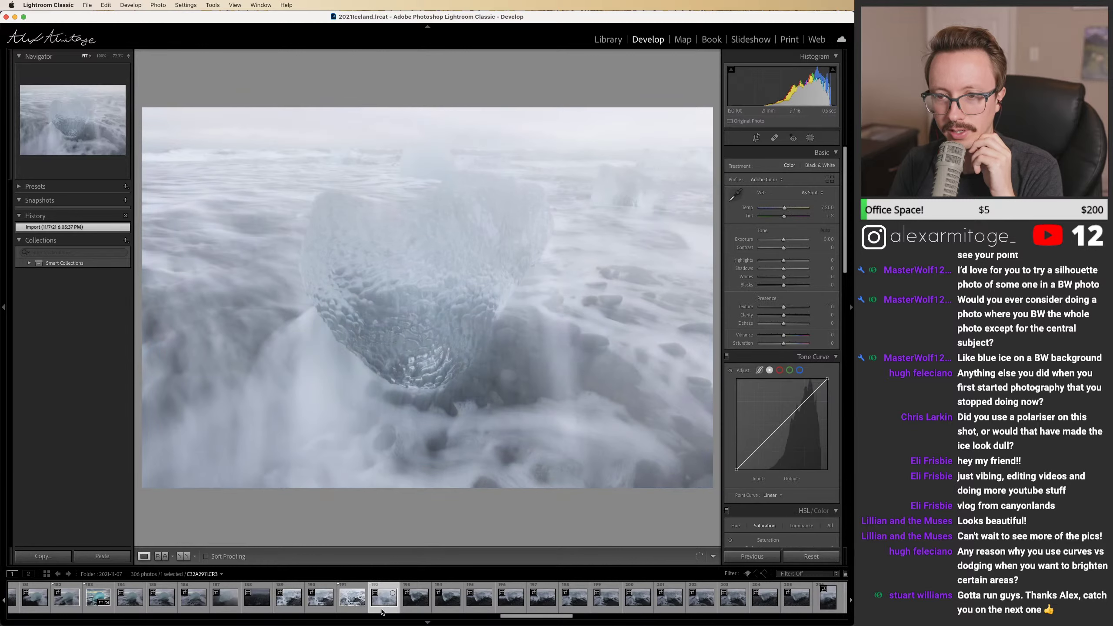
left_click(326, 611)
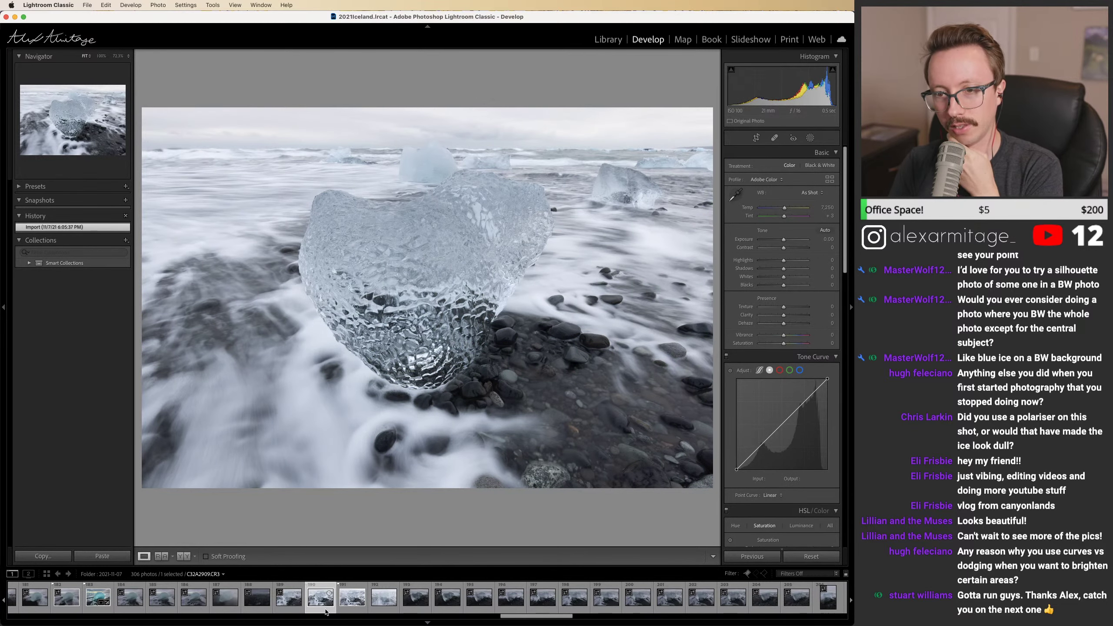
Step: View portrait frame C32A2931.CR3 and the finished ice-block edit C32A2935-Edit.tif, and look over the neighbouring frames
left_click_drag(512, 619, 531, 620)
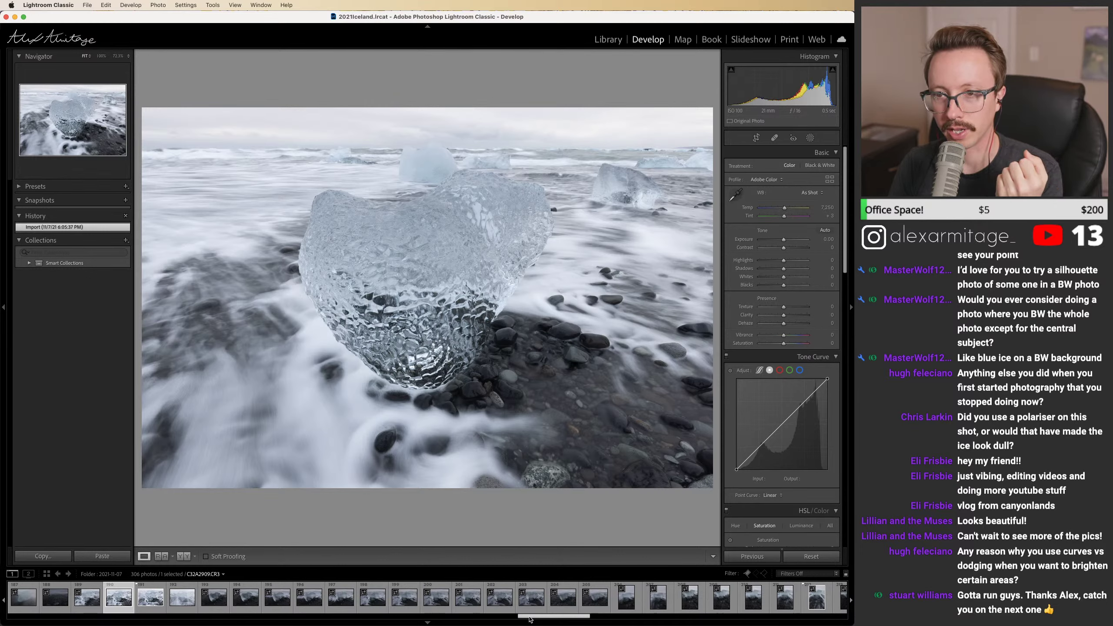
left_click_drag(530, 619, 555, 620)
left_click(530, 607)
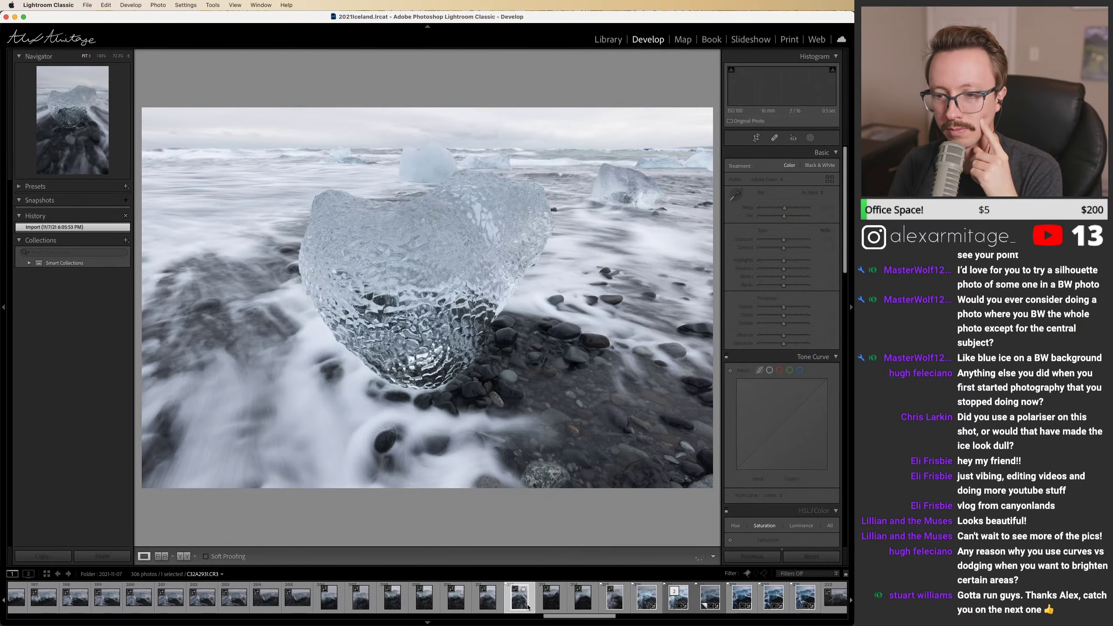
left_click(645, 600)
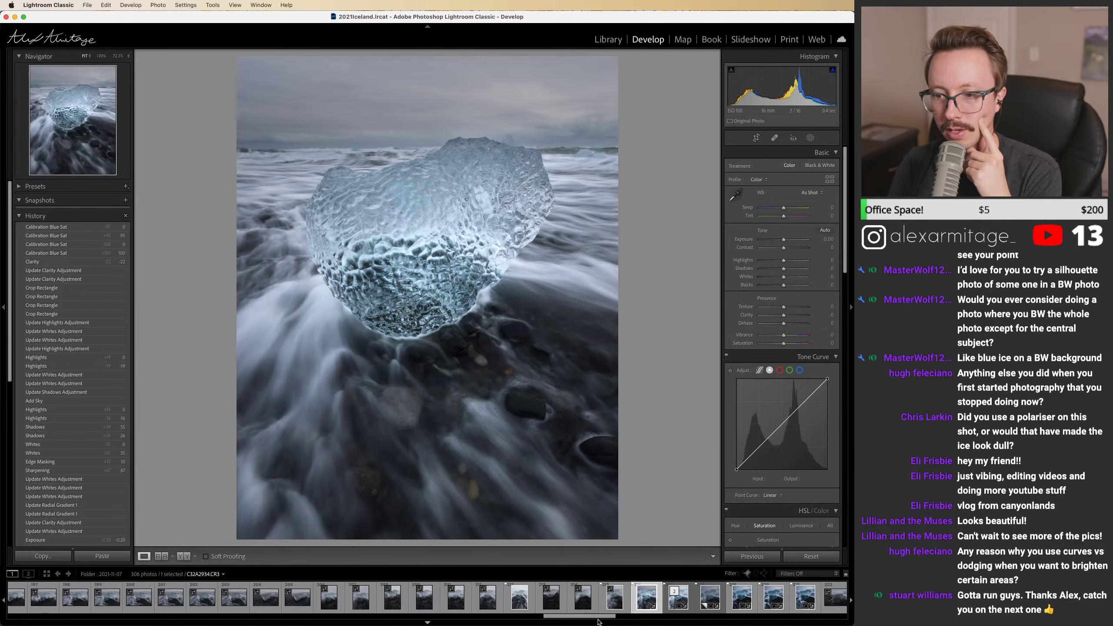
left_click_drag(599, 620, 662, 619)
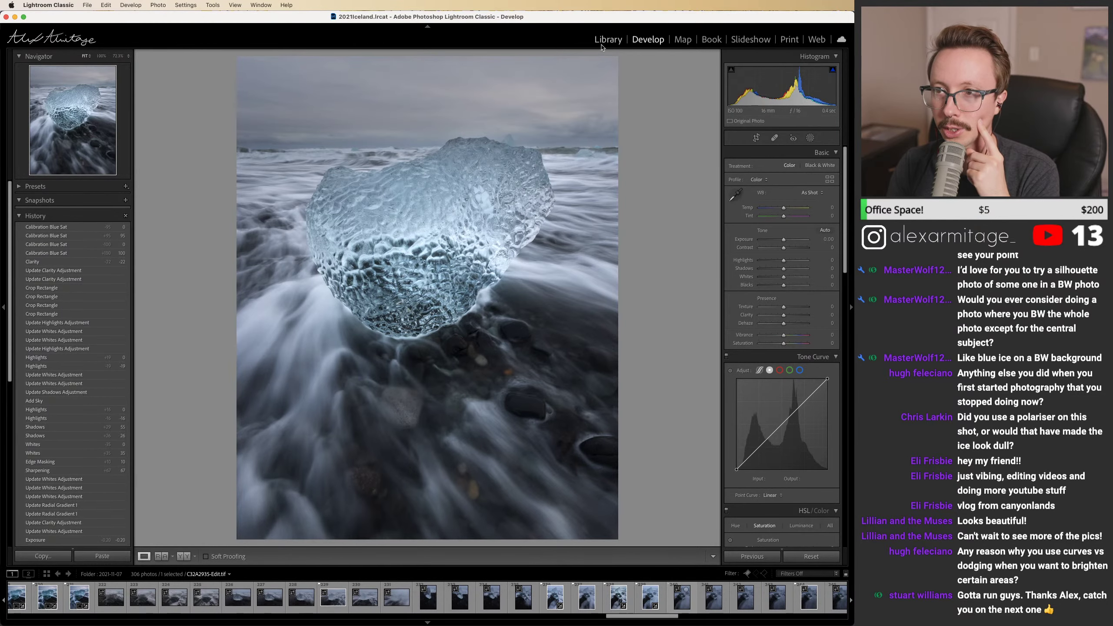
Step: Switch to the Library, open the 2021-11-05 folder, and view the sunset ice shots C32A2591.CR3, C32A2594.CR3 and C32A2616.CR3
left_click(606, 41)
left_click(58, 334)
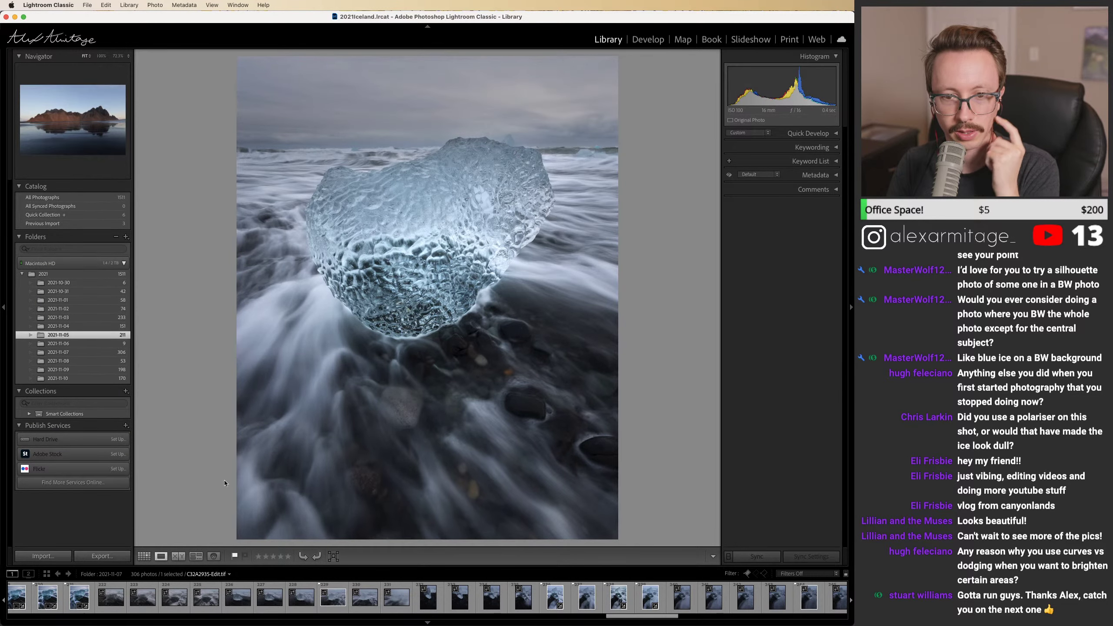
left_click_drag(108, 619, 344, 620)
left_click(337, 602)
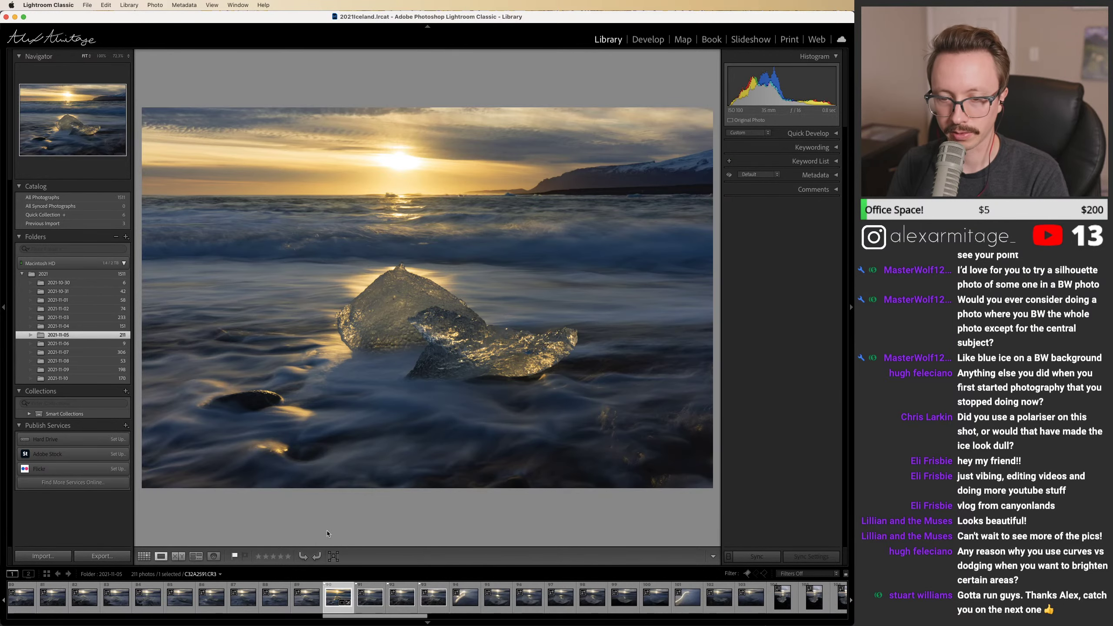
left_click(429, 602)
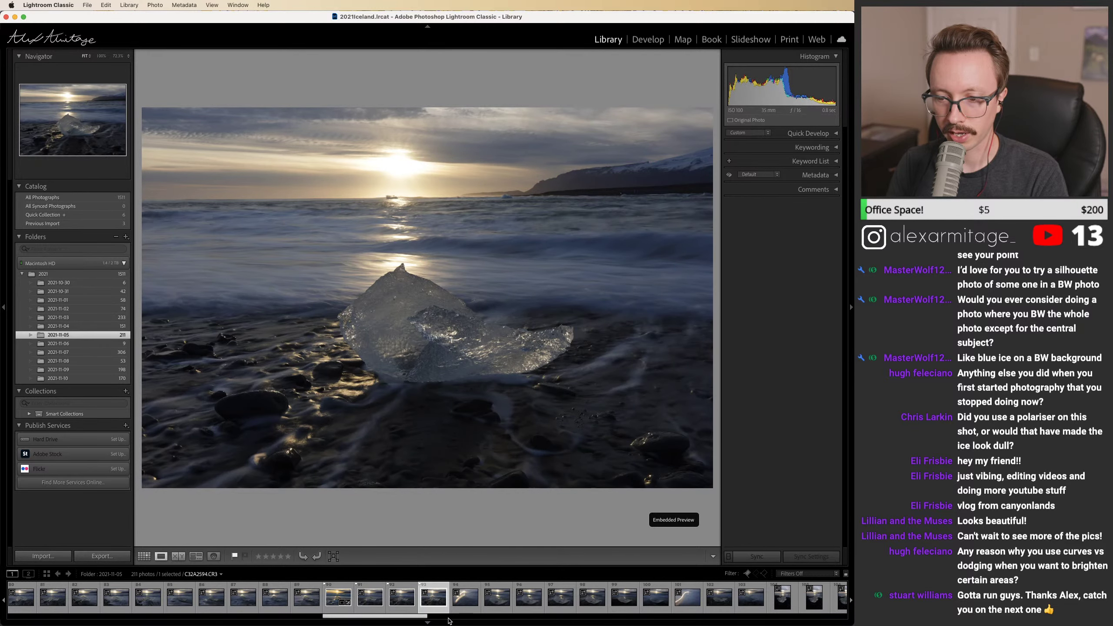
scroll(411, 618, "down", 3)
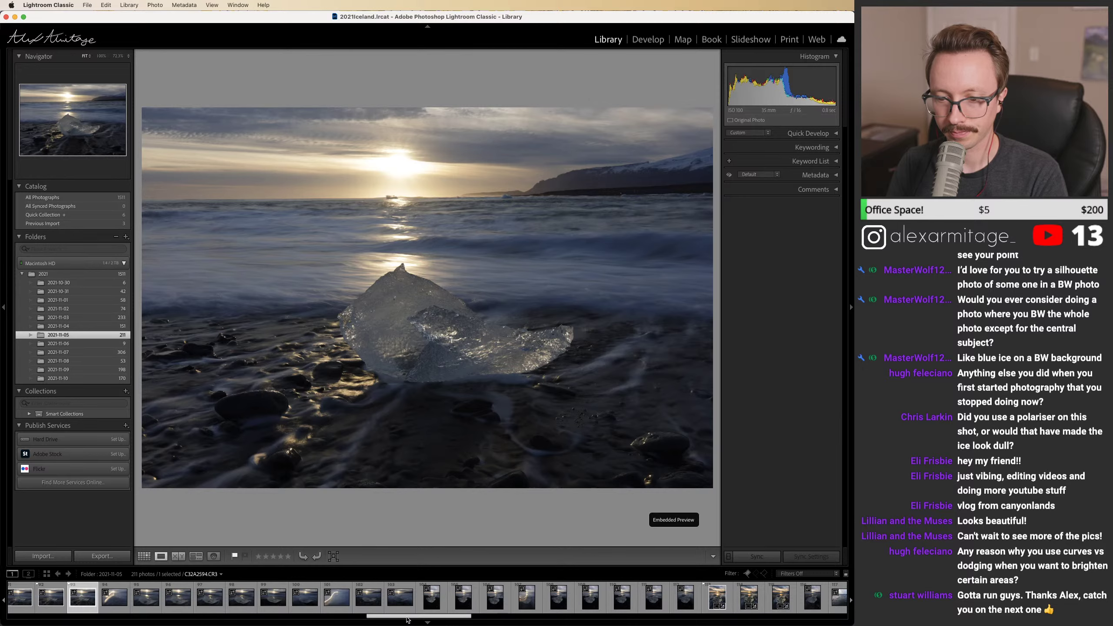
scroll(407, 618, "down", 2)
left_click(459, 598)
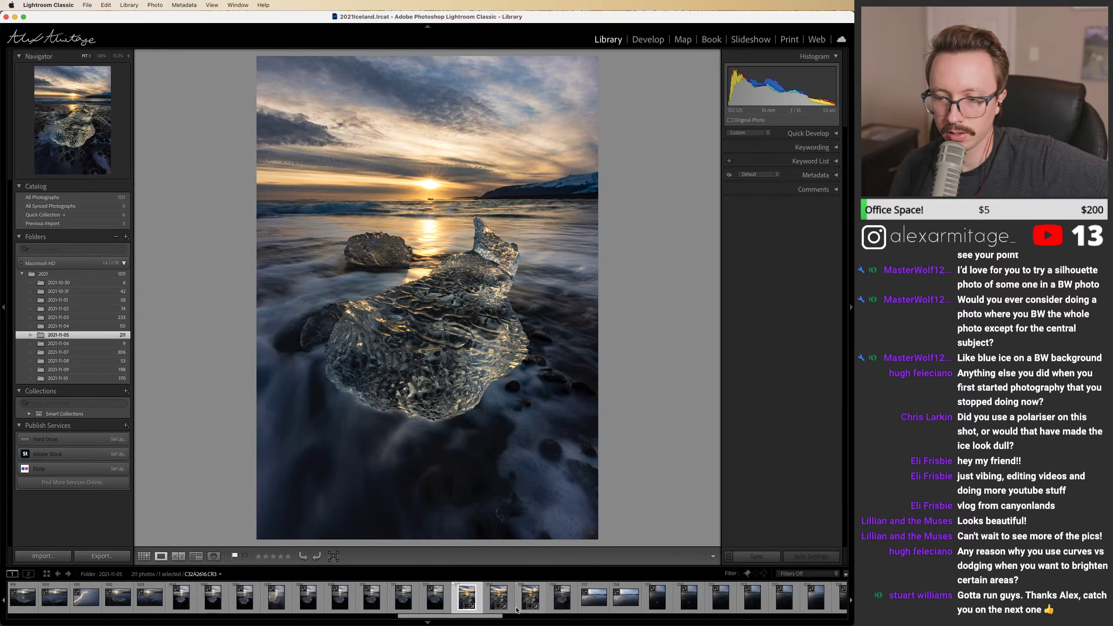
Step: Review more ice photos in the 2021-11-05 folder, including C32A2650-Edit.tif, C32A2594.CR3, C32A2570.CR3, C32A2567.CR3 and C32A2572.CR3
left_click_drag(499, 616, 639, 619)
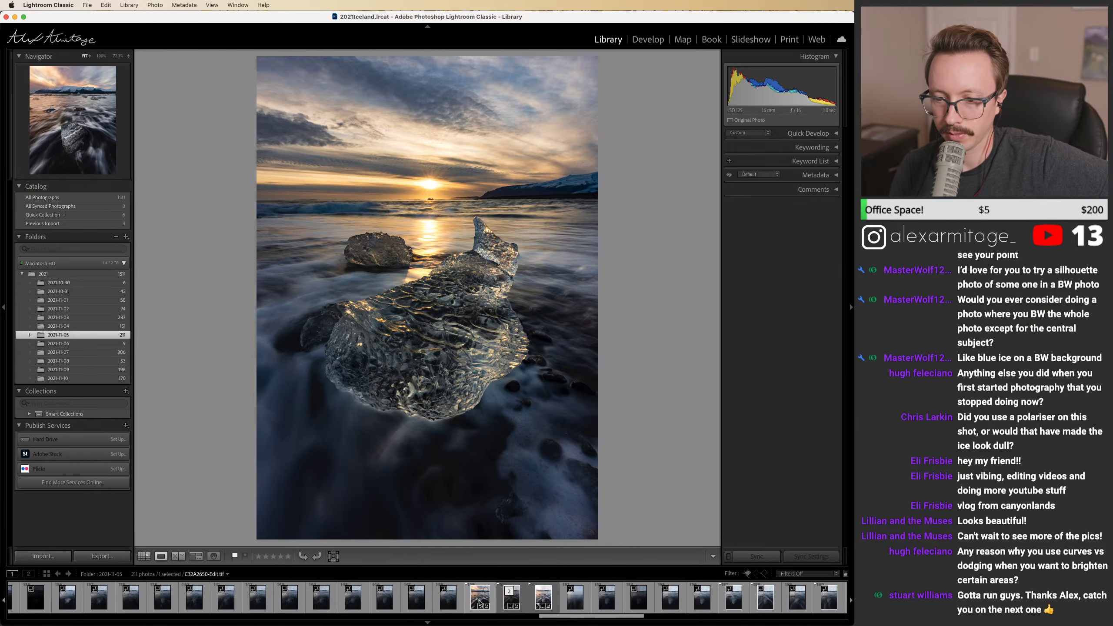
left_click(480, 598)
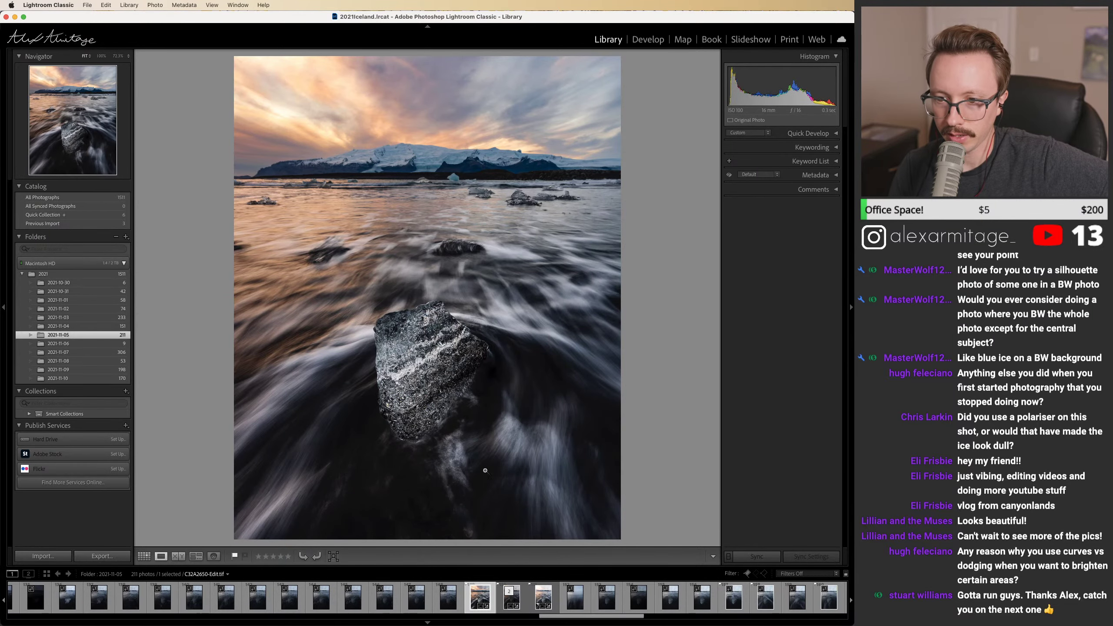
left_click_drag(552, 616, 354, 616)
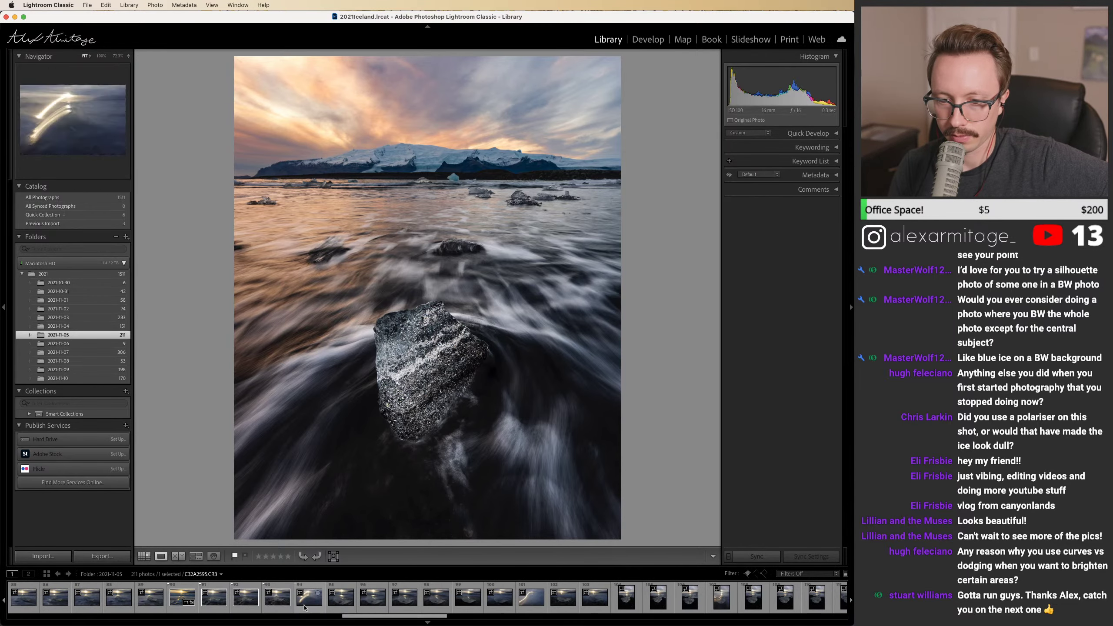
left_click(274, 607)
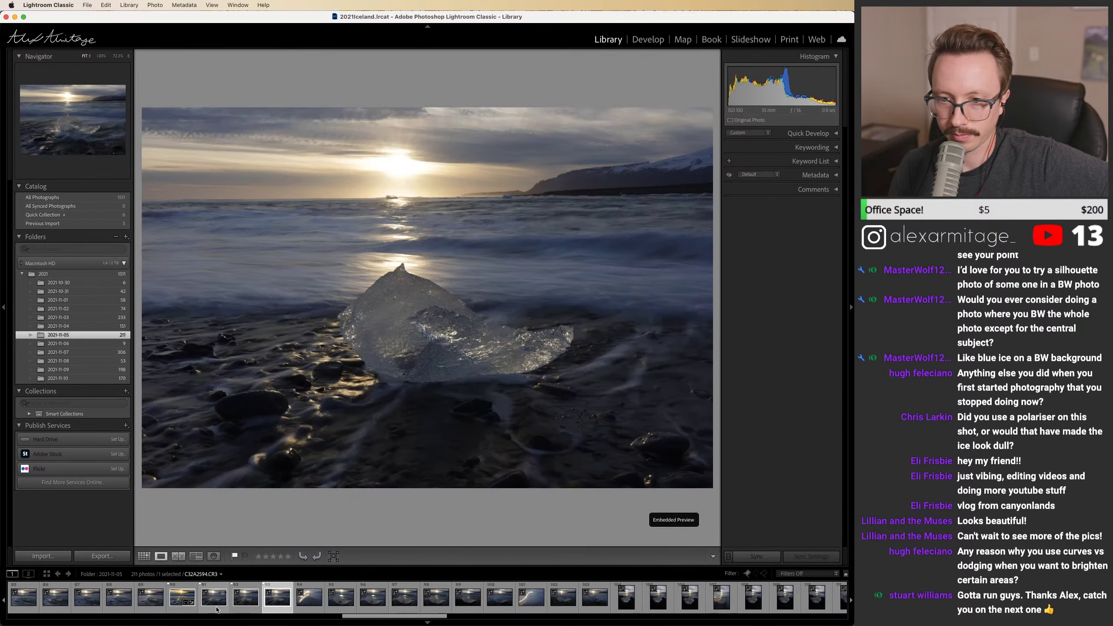
left_click(179, 603)
left_click_drag(400, 618, 294, 616)
left_click(348, 608)
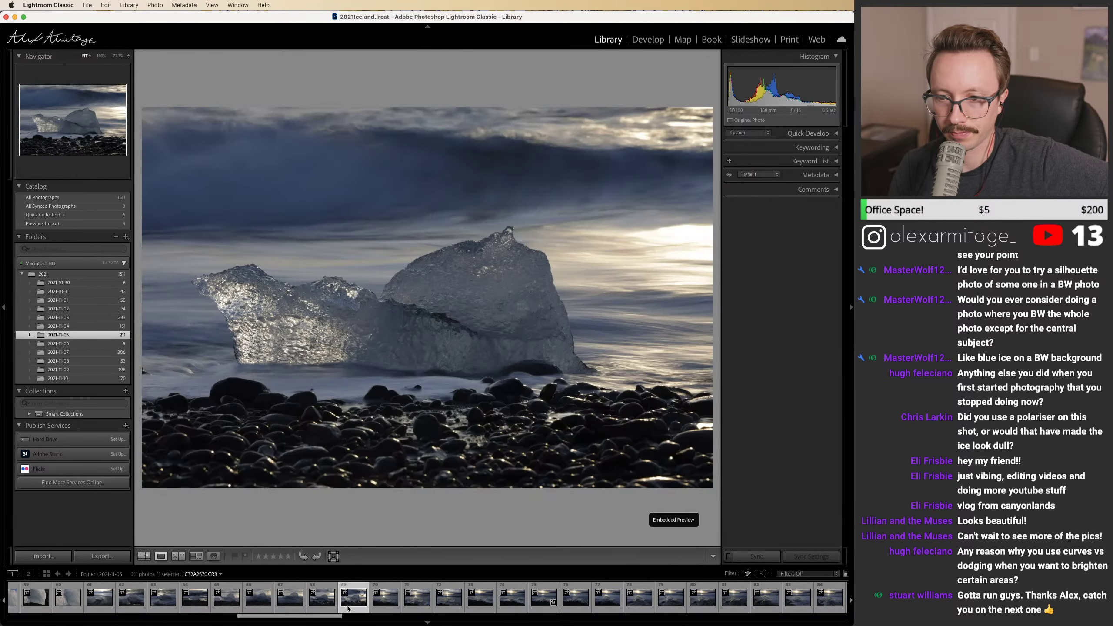
left_click(230, 606)
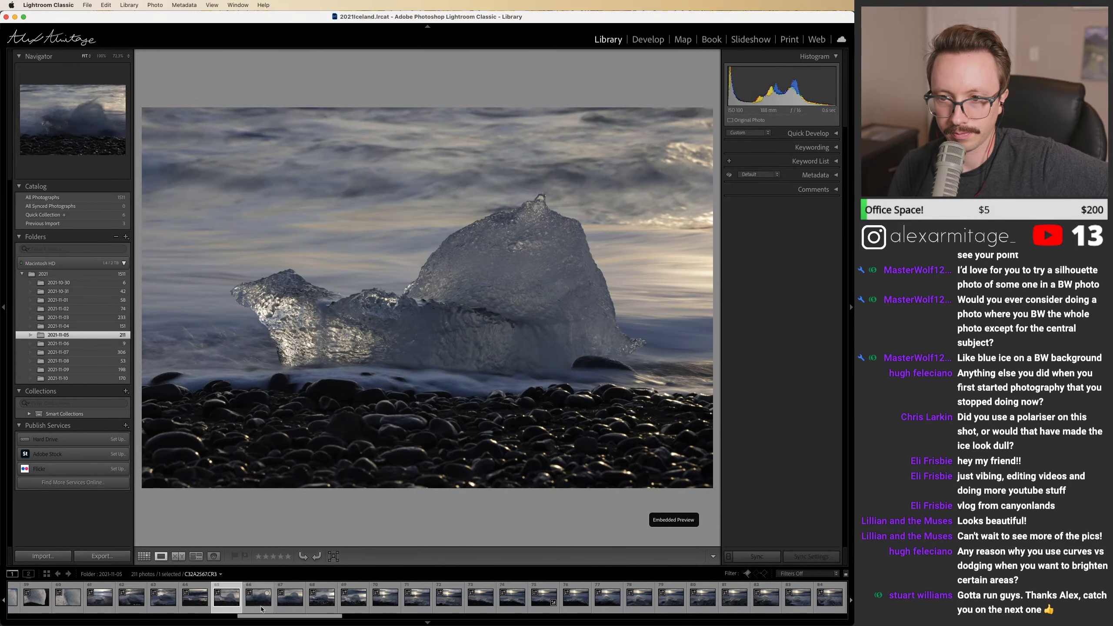
left_click(409, 606)
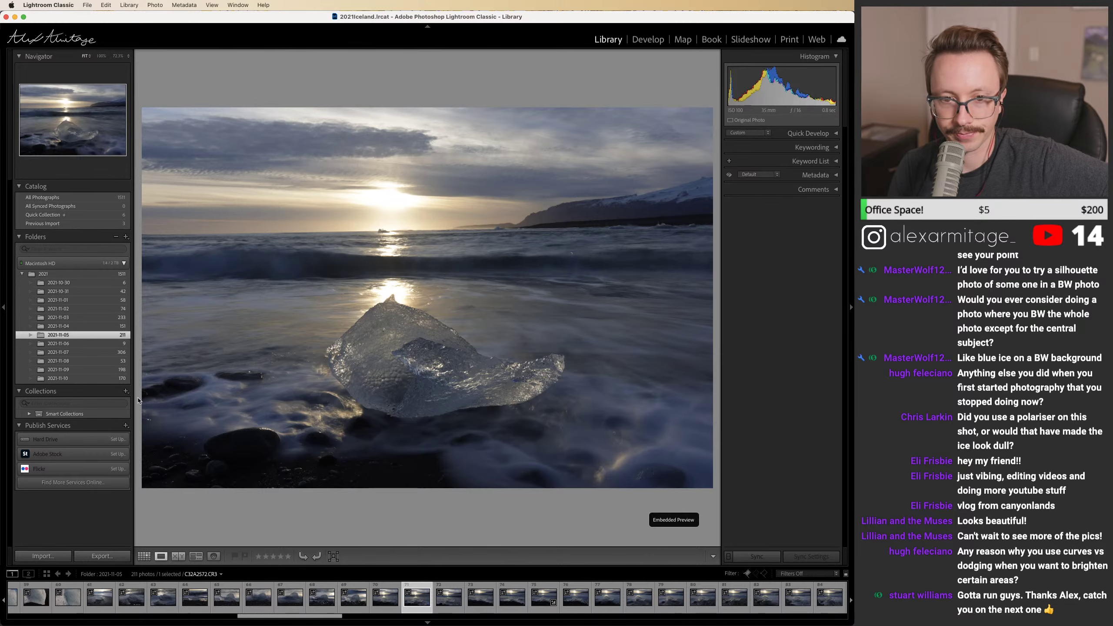
Step: Open the 2021-11-07 folder and view the blue ice-block shots C32A2882.CR3 and C32A2902.CR3
left_click(83, 351)
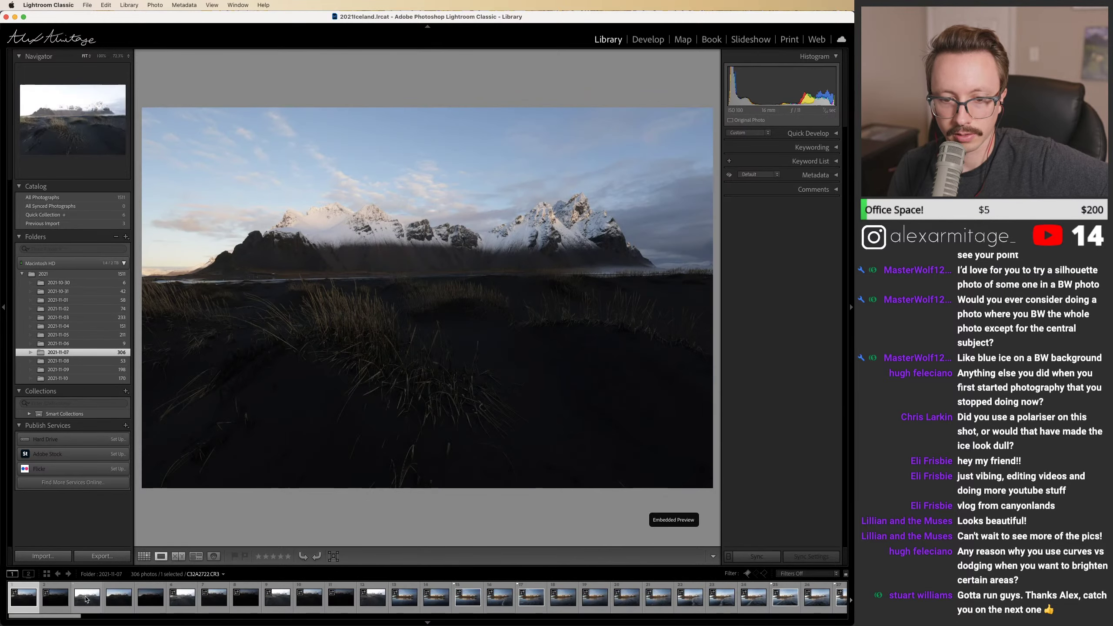
left_click_drag(76, 621, 483, 618)
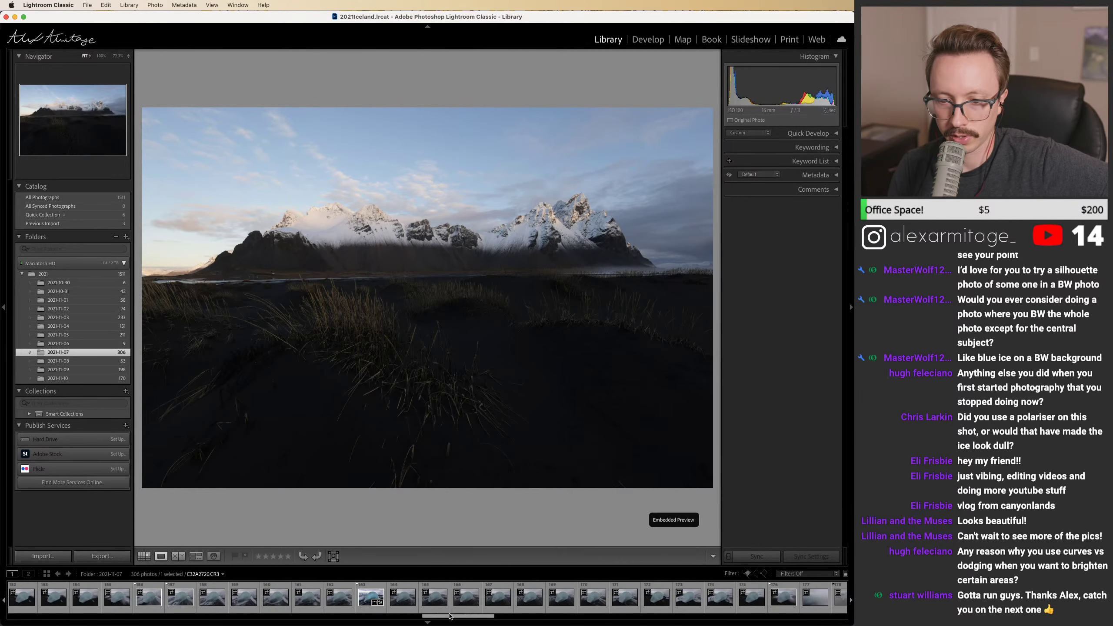
left_click(375, 610)
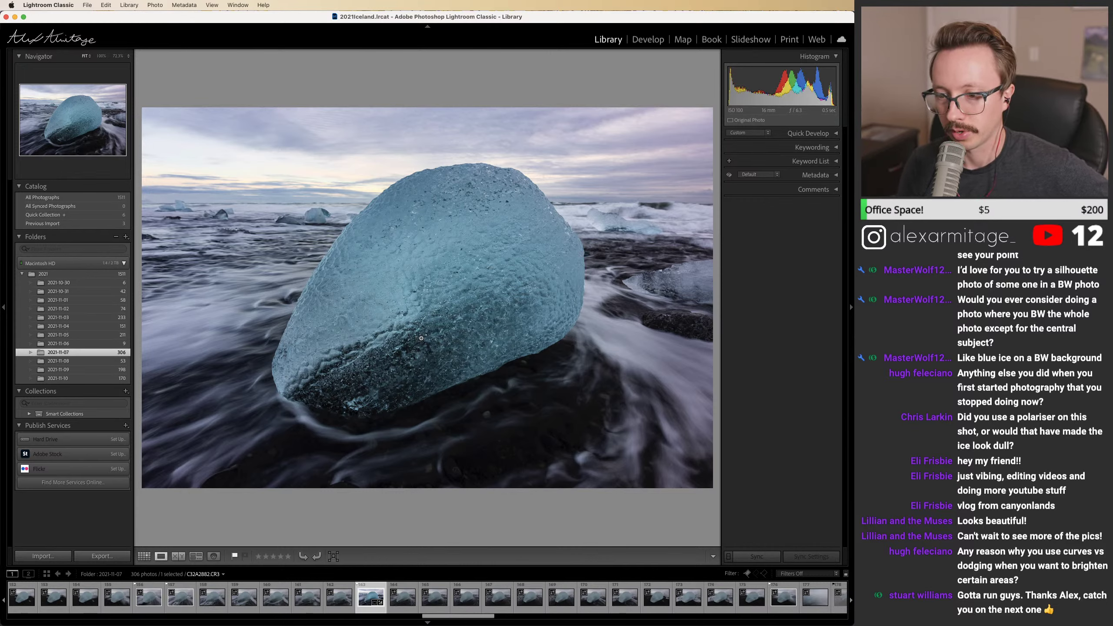
left_click_drag(484, 620, 531, 621)
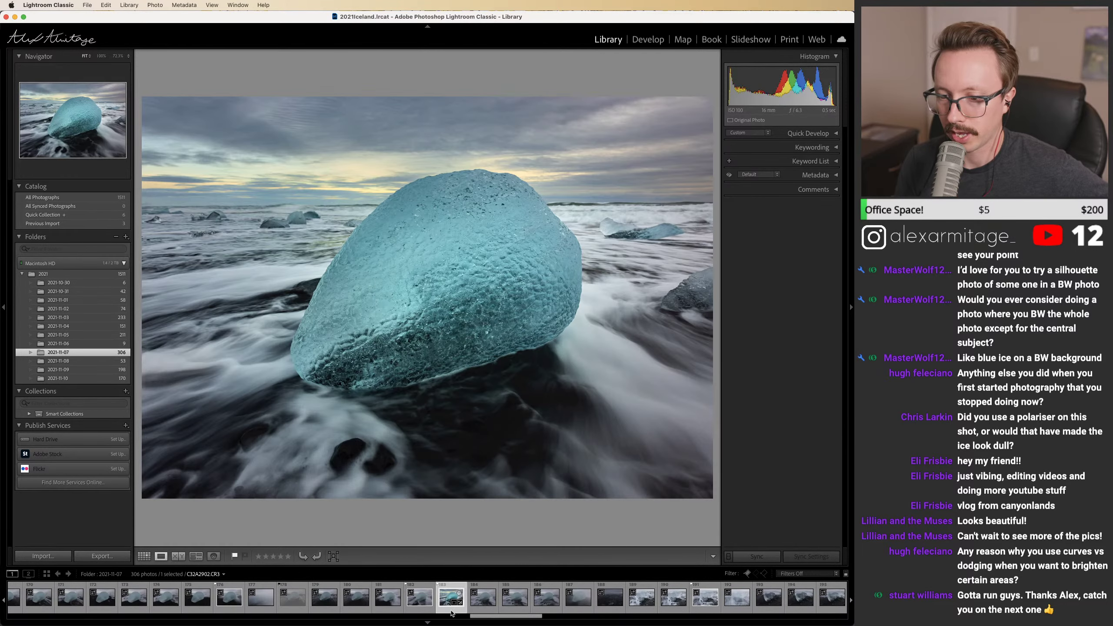
Step: View the finished portrait ice photos further along, C32A2955-Edit.tif, C32A2980.CR3 and C32A2981.CR3
left_click_drag(520, 618, 671, 619)
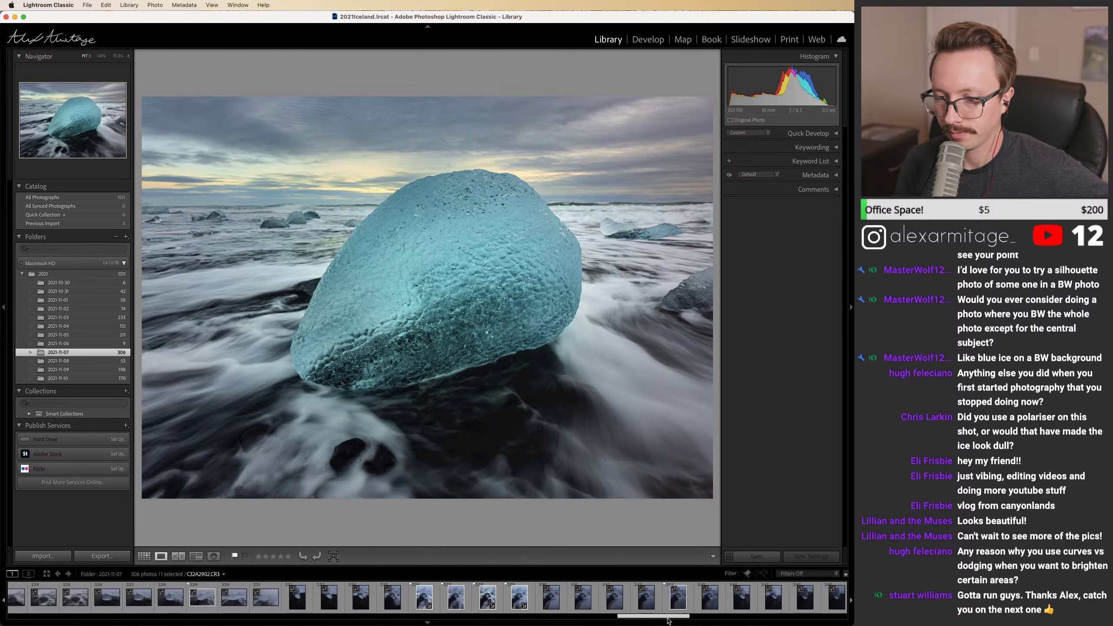
left_click(446, 605)
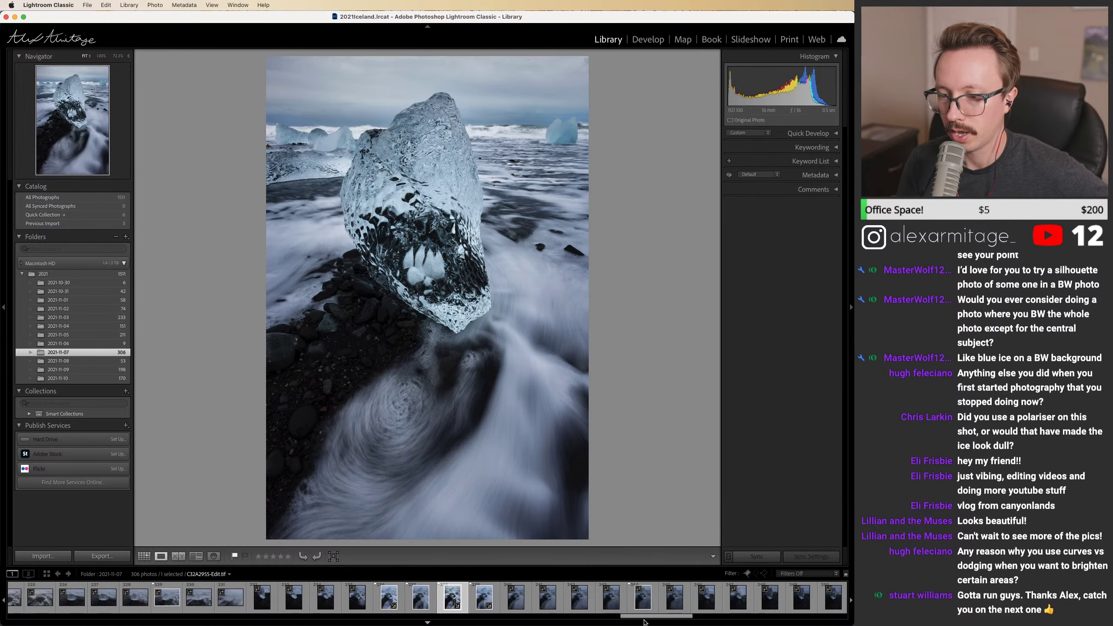
scroll(648, 619, "down", 6)
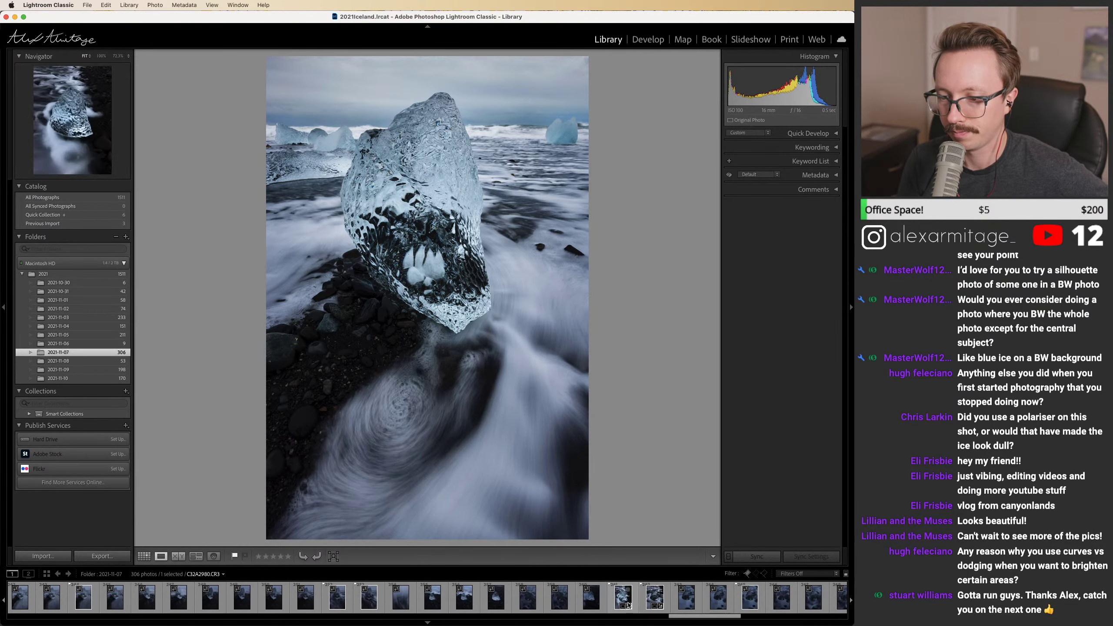
left_click(620, 601)
left_click(658, 603)
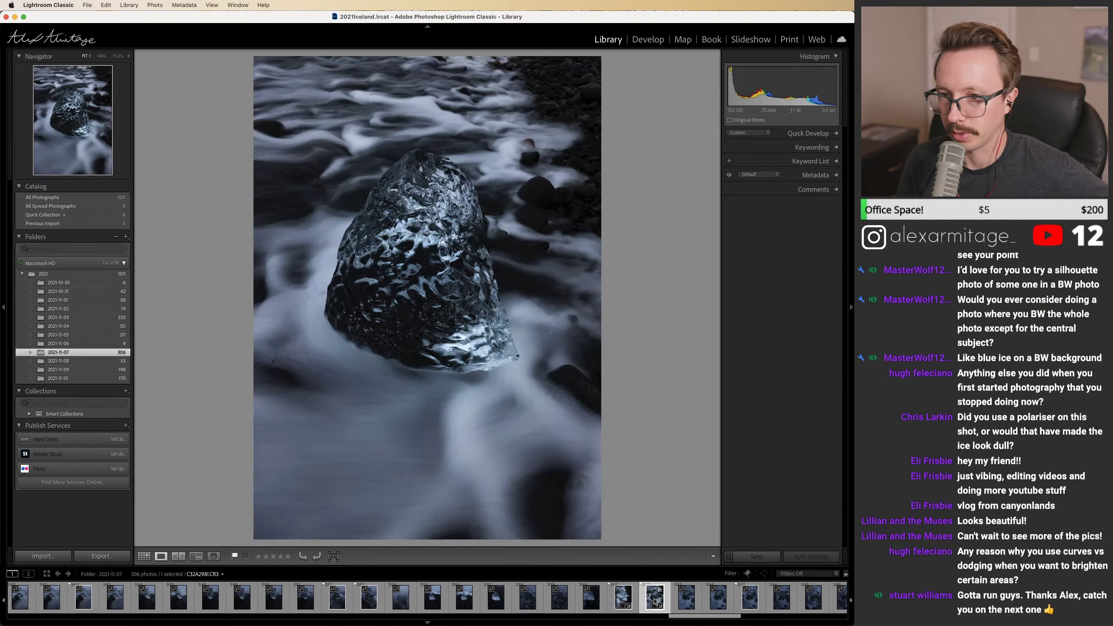
Step: Open the 2021-11-04 folder, view the coastal mountain edit C32A2446-Edit.tif, and look over the remaining frames
left_click(78, 329)
left_click_drag(152, 618, 457, 624)
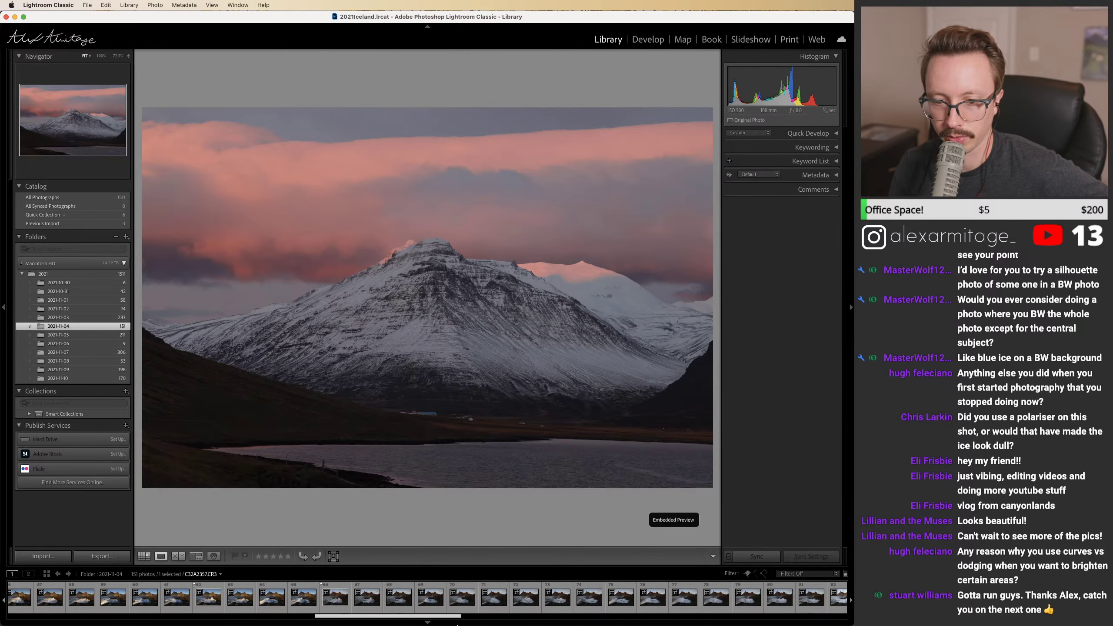
mouse_move(456, 610)
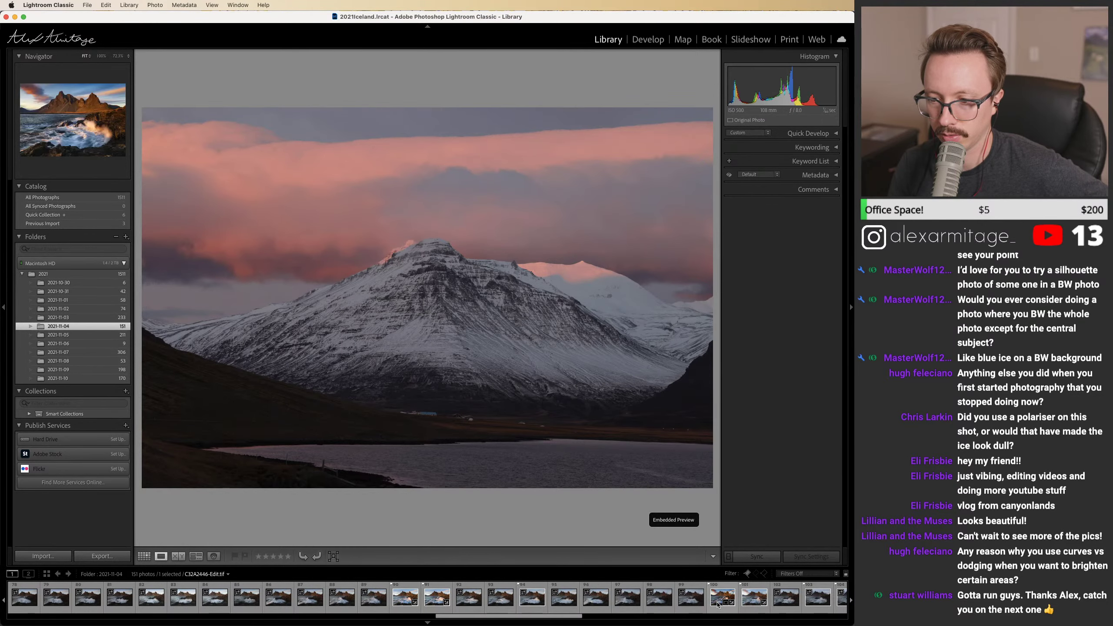
left_click(718, 605)
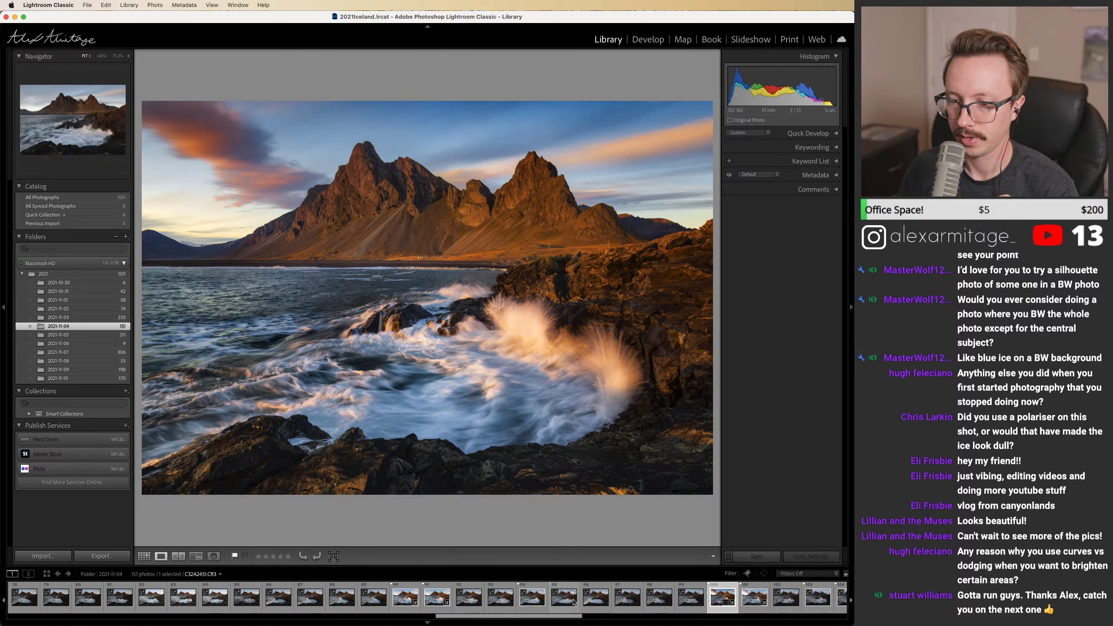
left_click_drag(564, 620, 791, 621)
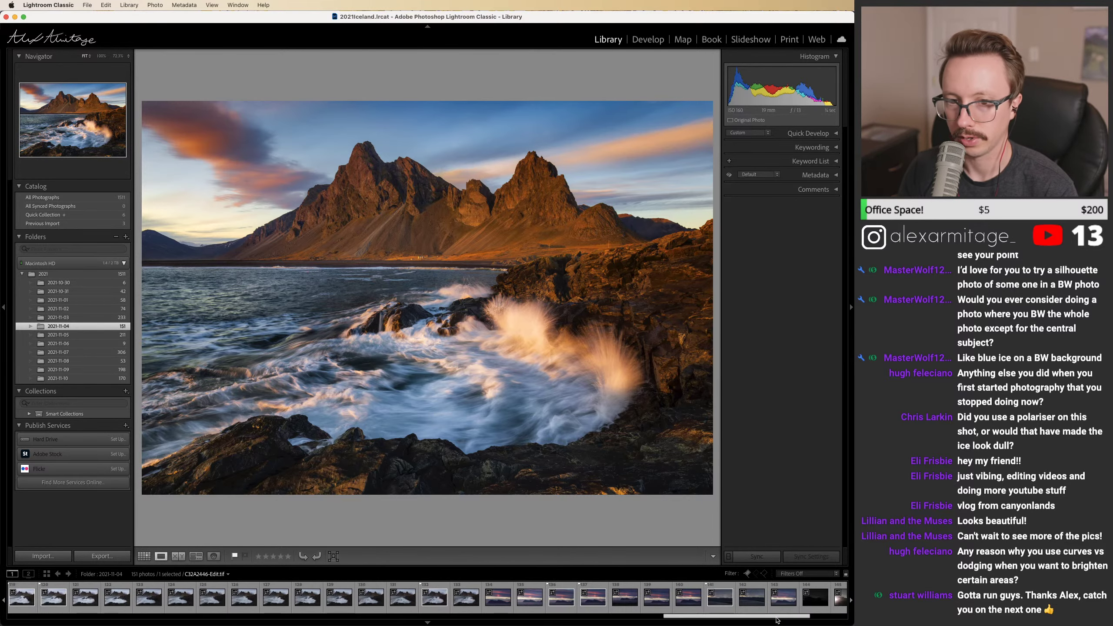
Step: Open the 2021-11-10 folder and compare the blue waterfall frames C32A3390.CR3 and C32A3392.CR3
left_click(86, 352)
left_click(66, 378)
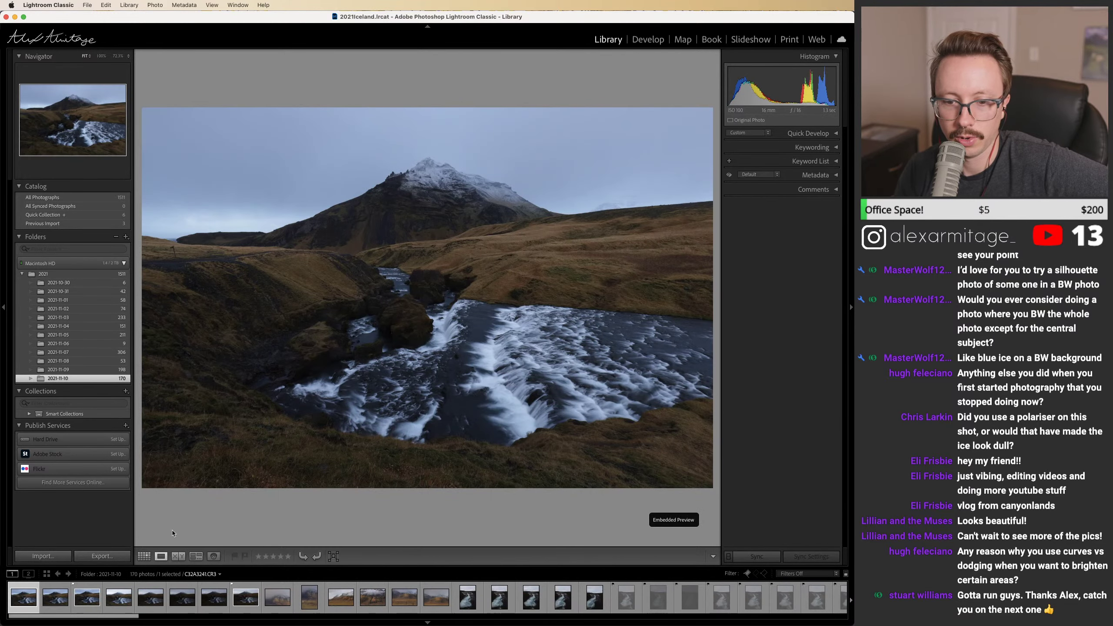
left_click_drag(137, 621, 800, 622)
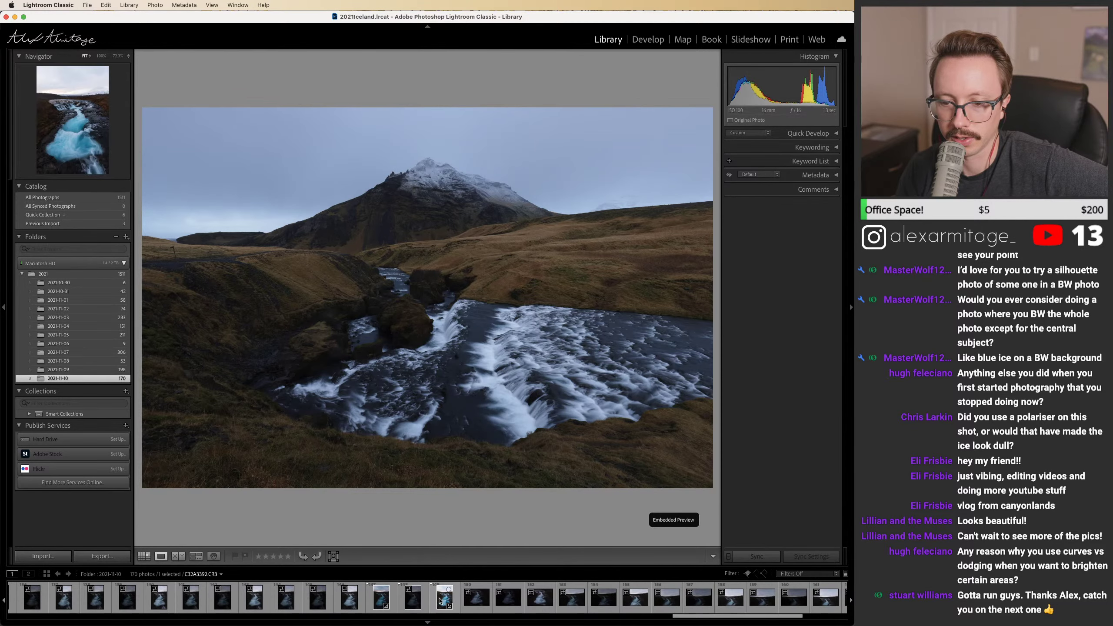
left_click(378, 598)
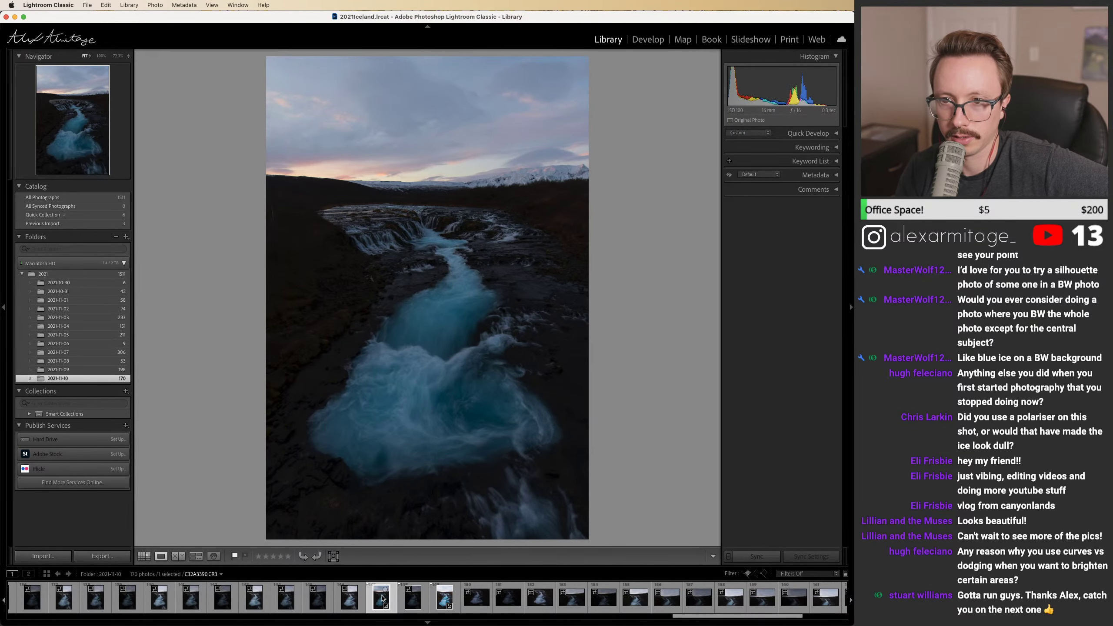
left_click(437, 602)
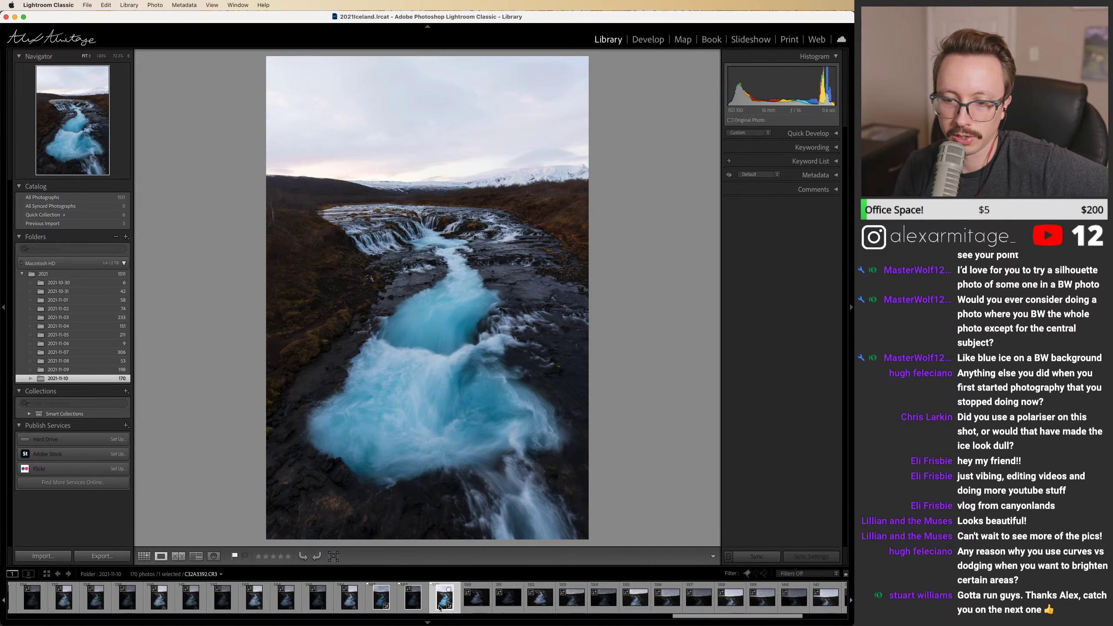
left_click(375, 600)
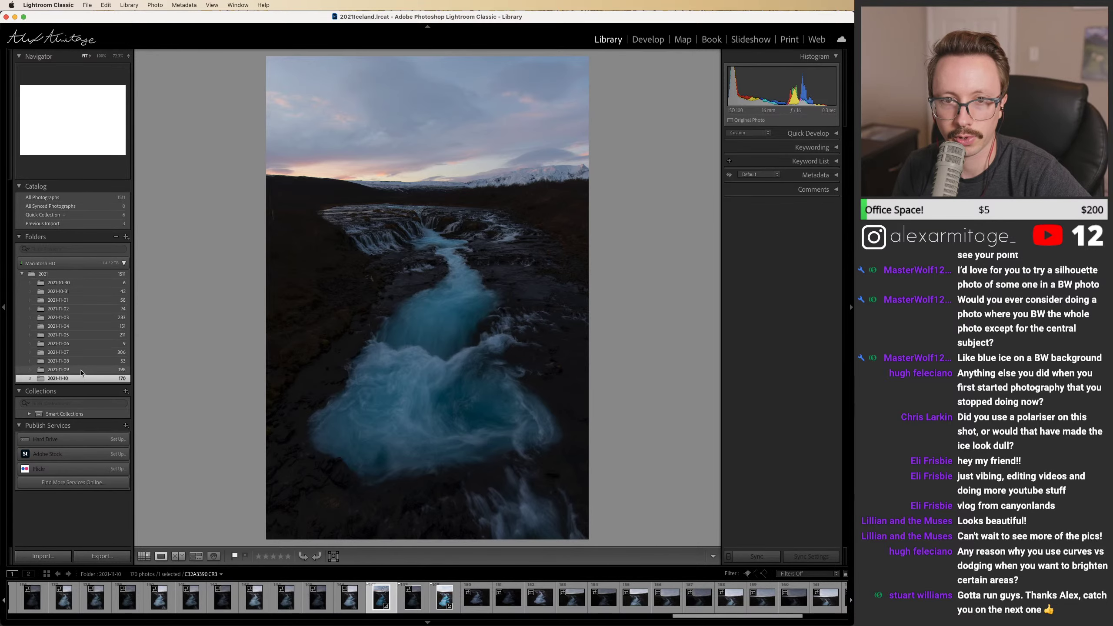
Step: Return to the 2021-11-07 folder and select the black-and-white mountain reflection photo C32A2771.CR3
left_click(87, 354)
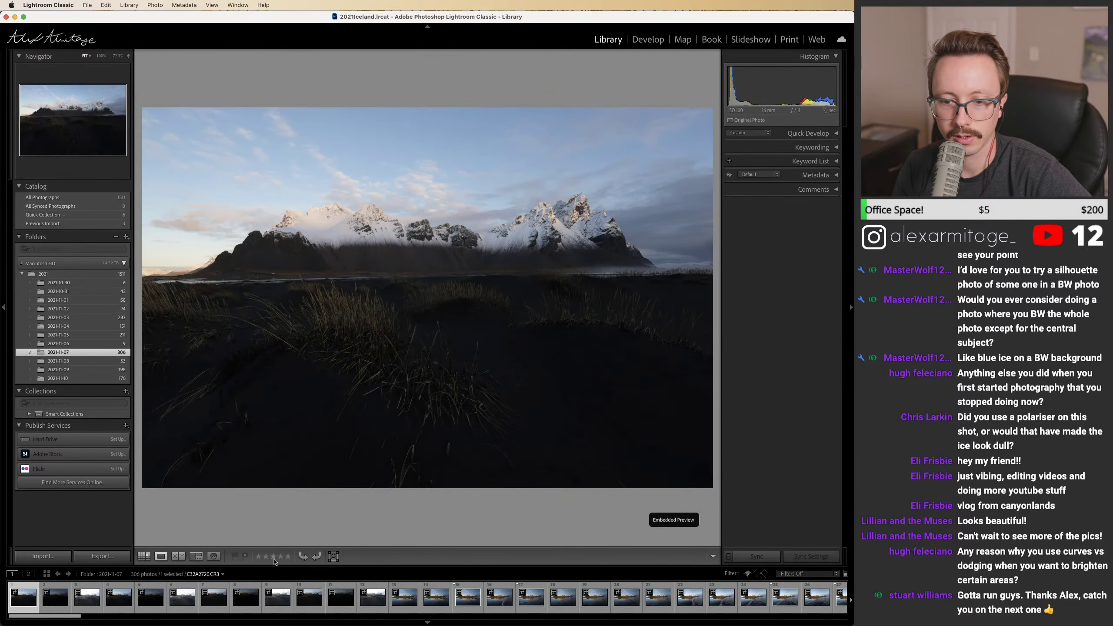
left_click(531, 598)
left_click_drag(66, 615, 178, 616)
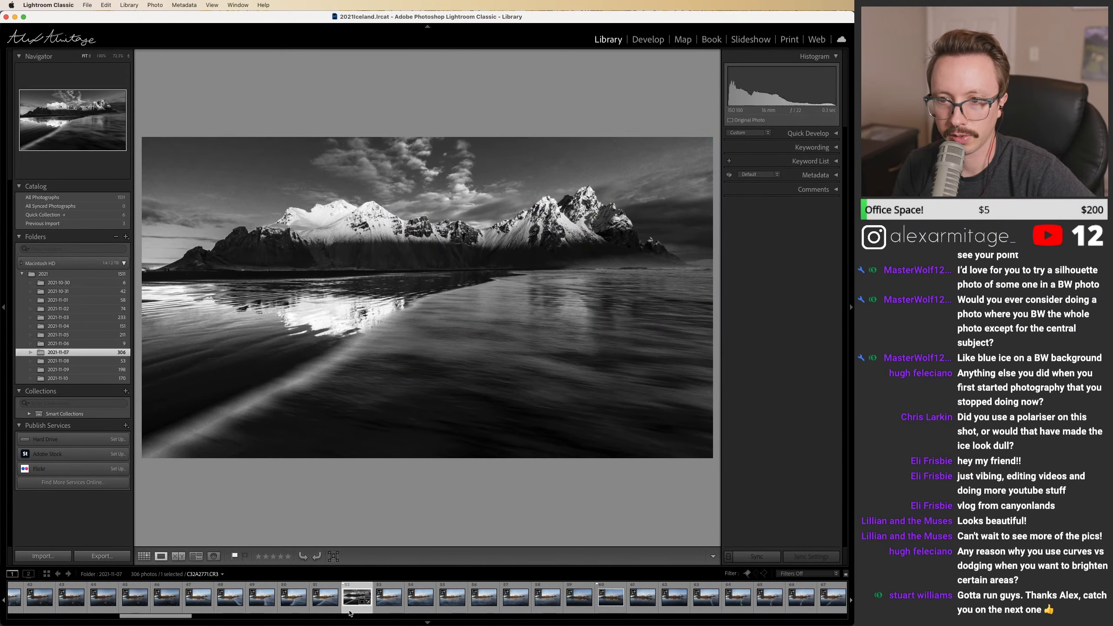
Step: Open the black-and-white mountain photo in Develop and reset its crop to the full frame
left_click(647, 40)
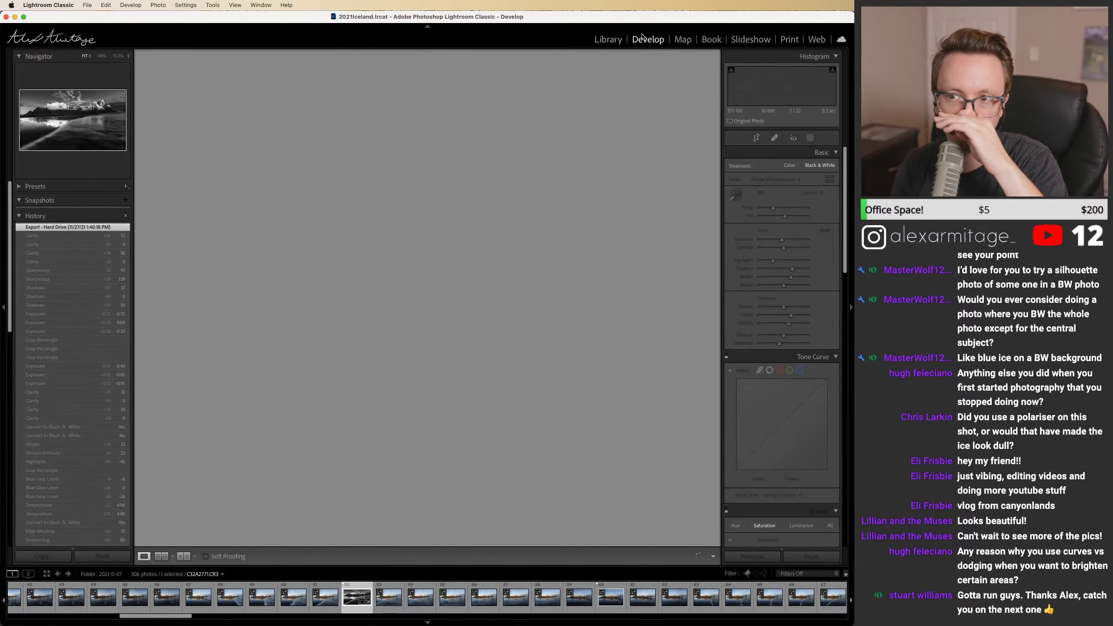
key("r")
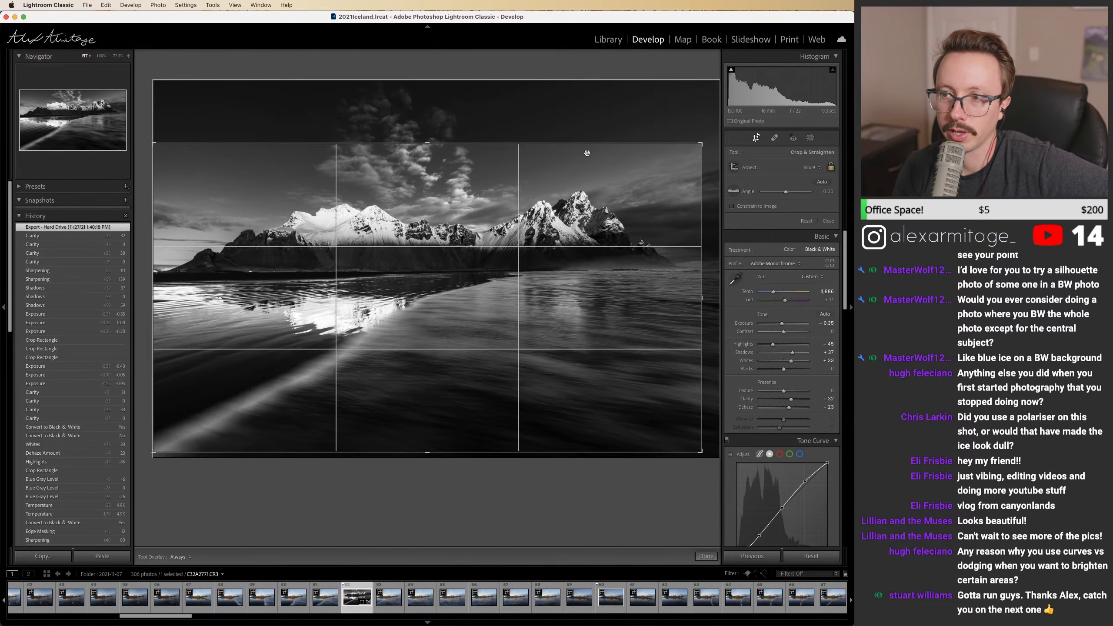
left_click(805, 221)
left_click(756, 139)
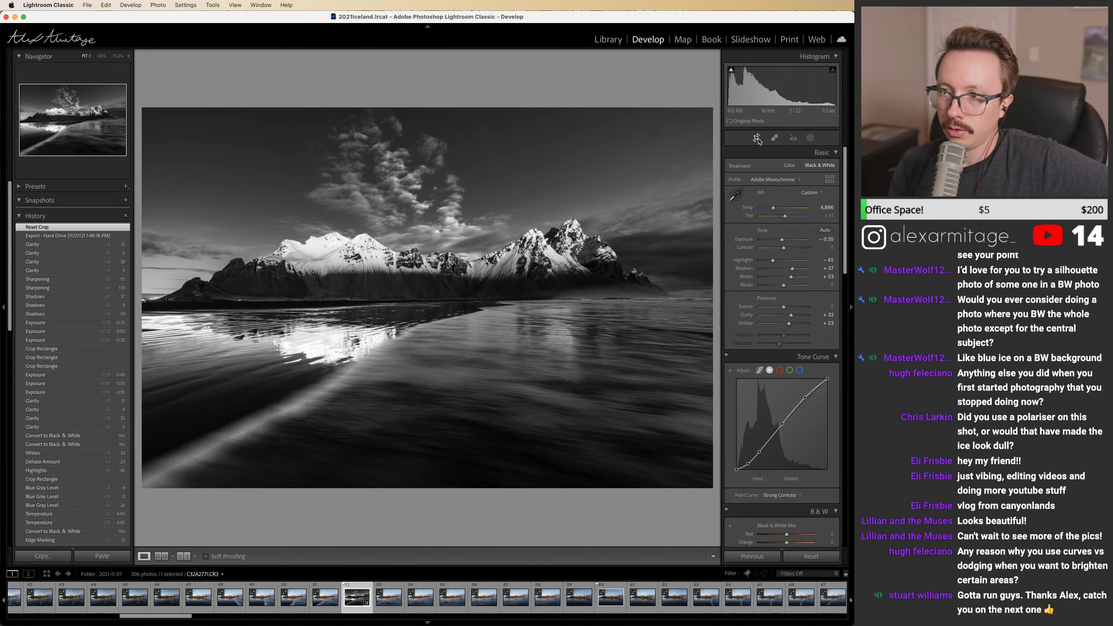
Step: Switch the mountain photo's treatment to Color, set its white balance to Auto, and check the snowy peaks up close
left_click(790, 166)
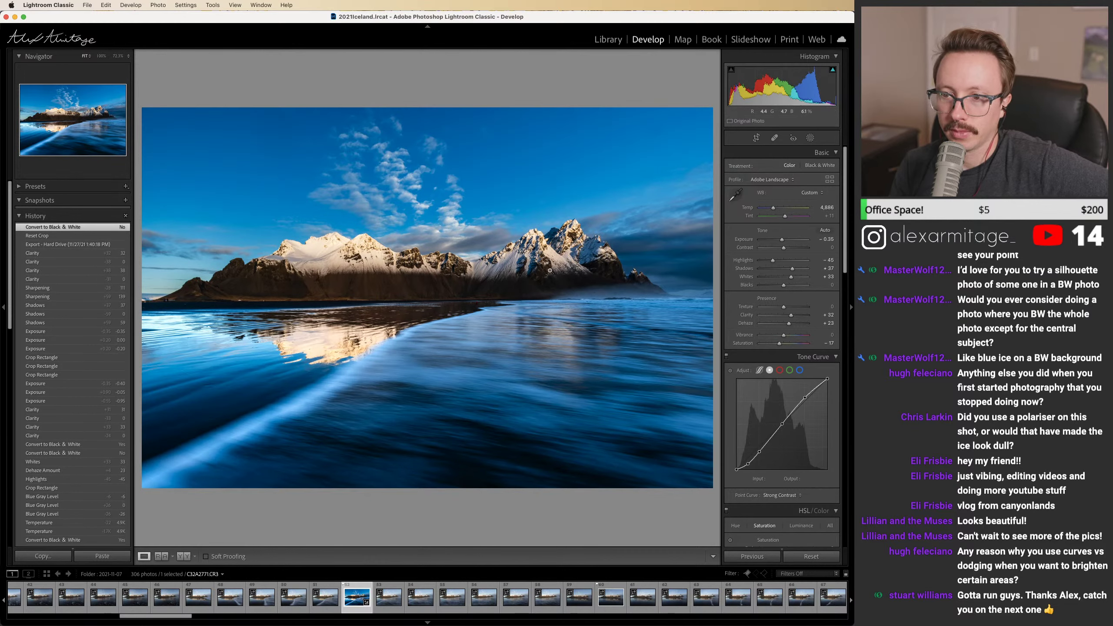
left_click(810, 193)
left_click(810, 125)
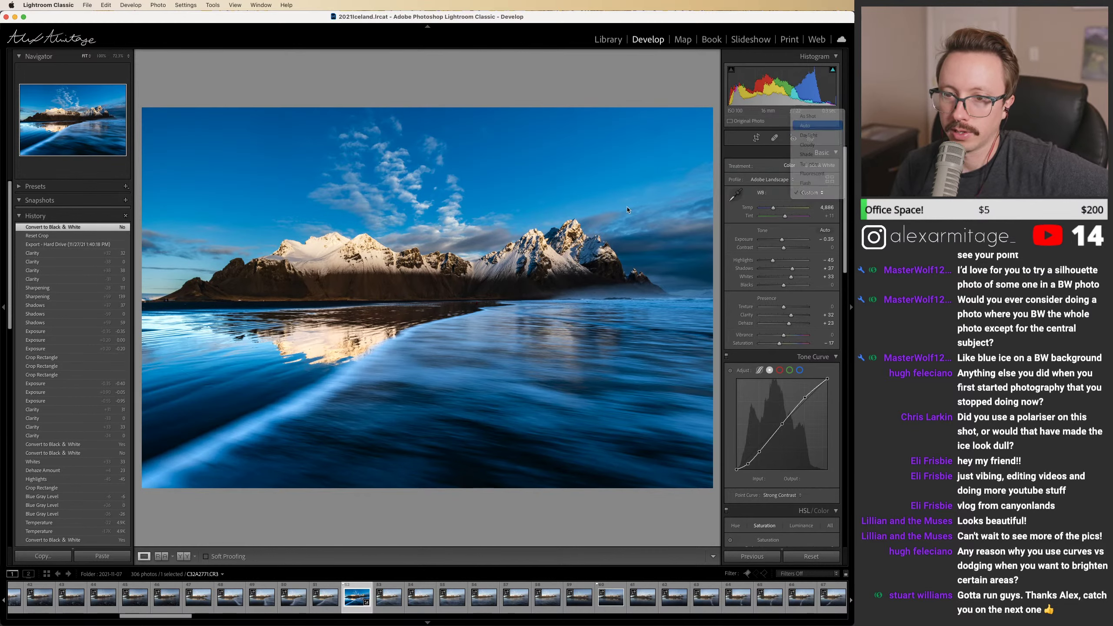
left_click(307, 268)
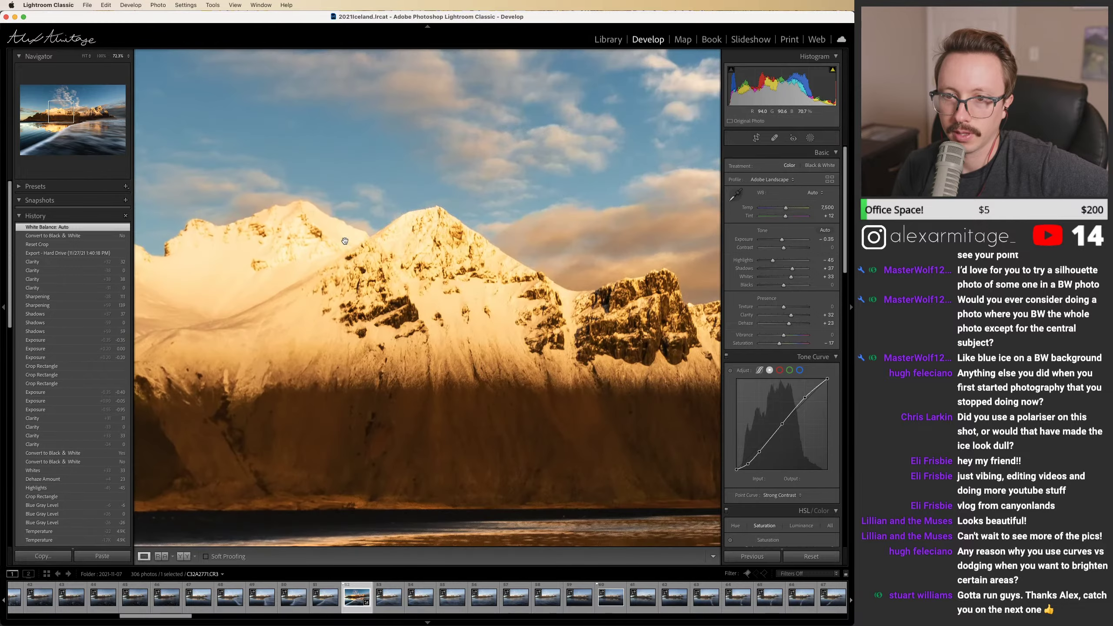
left_click(595, 269)
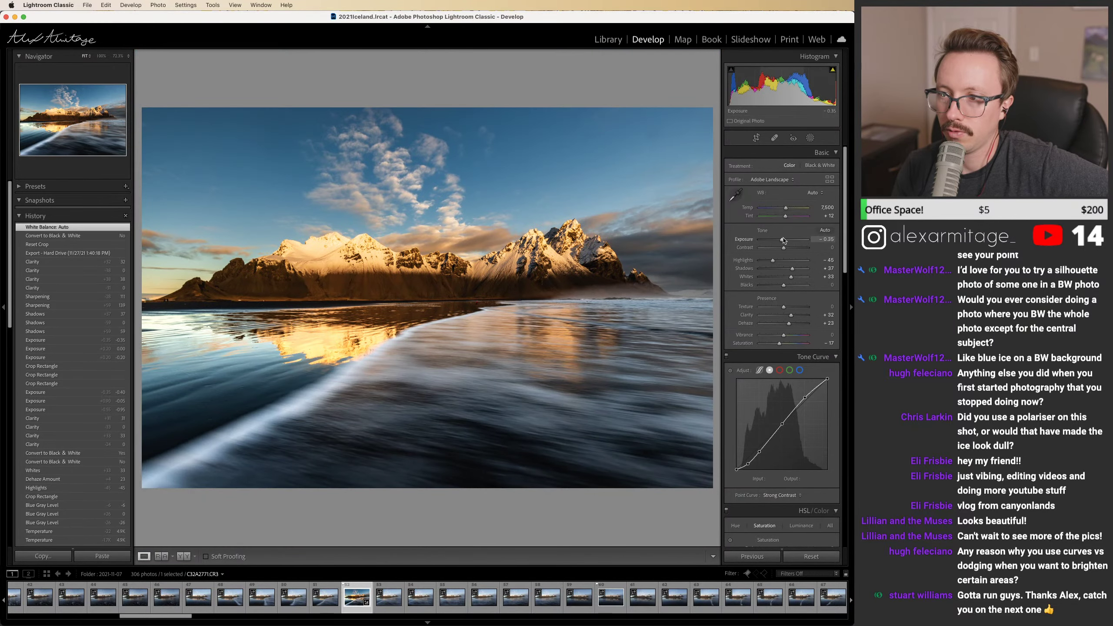
Step: Lower the mountain photo's highlights to −86 and its exposure to −1.30 while inspecting the bright snow
double_click(783, 241)
key("z")
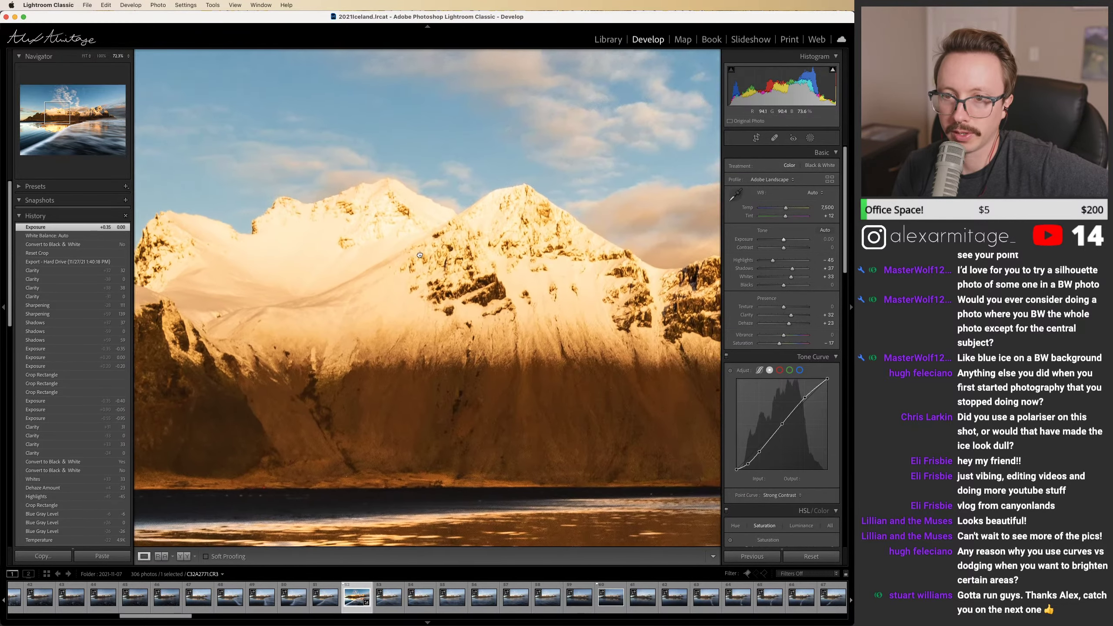
mouse_move(772, 260)
left_mouse_down()
mouse_move(763, 260)
mouse_move(776, 241)
left_mouse_up()
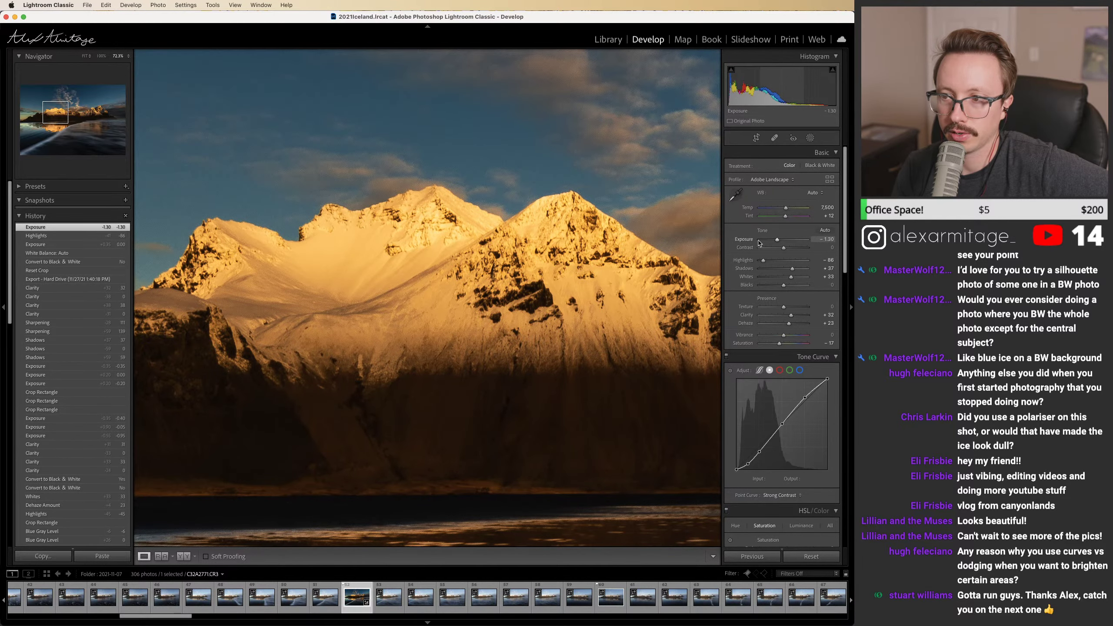
Step: Reset the mountain photo's exposure, raise its highlights to −50, and check the sunlit peaks up close
double_click(775, 241)
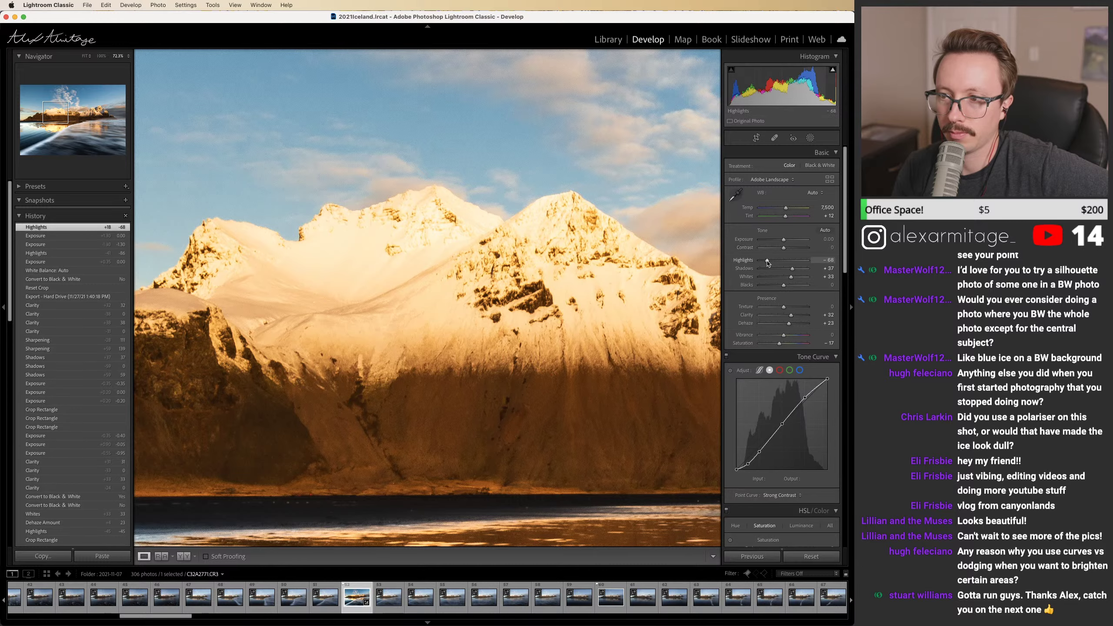
left_click(563, 300)
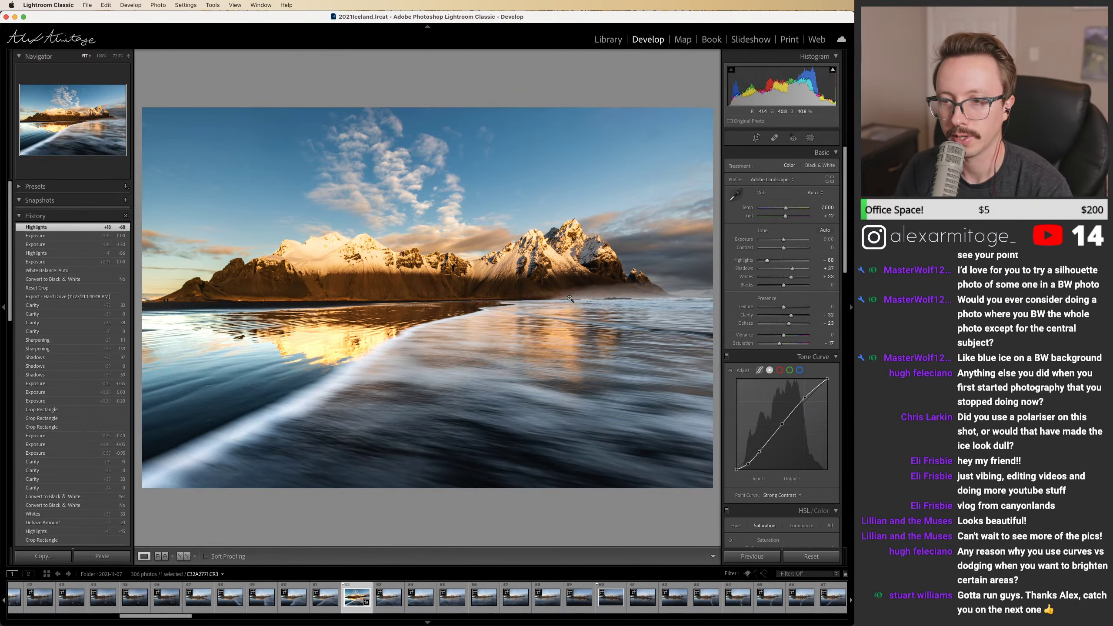
left_click(563, 316)
left_click_drag(600, 222, 641, 216)
left_click_drag(603, 254, 567, 258)
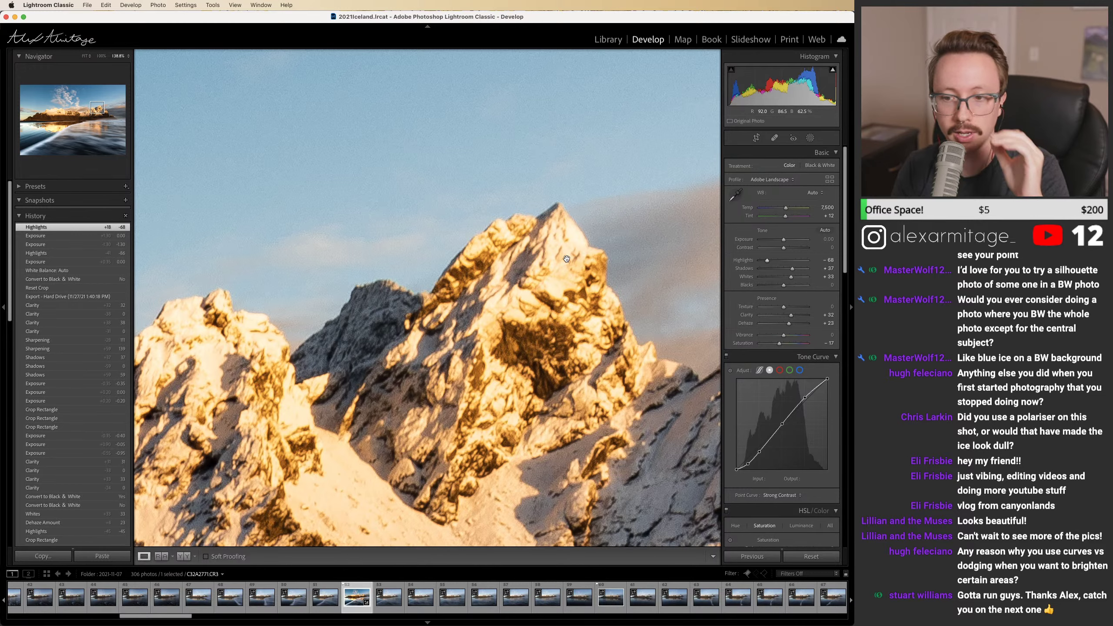
left_click(562, 261)
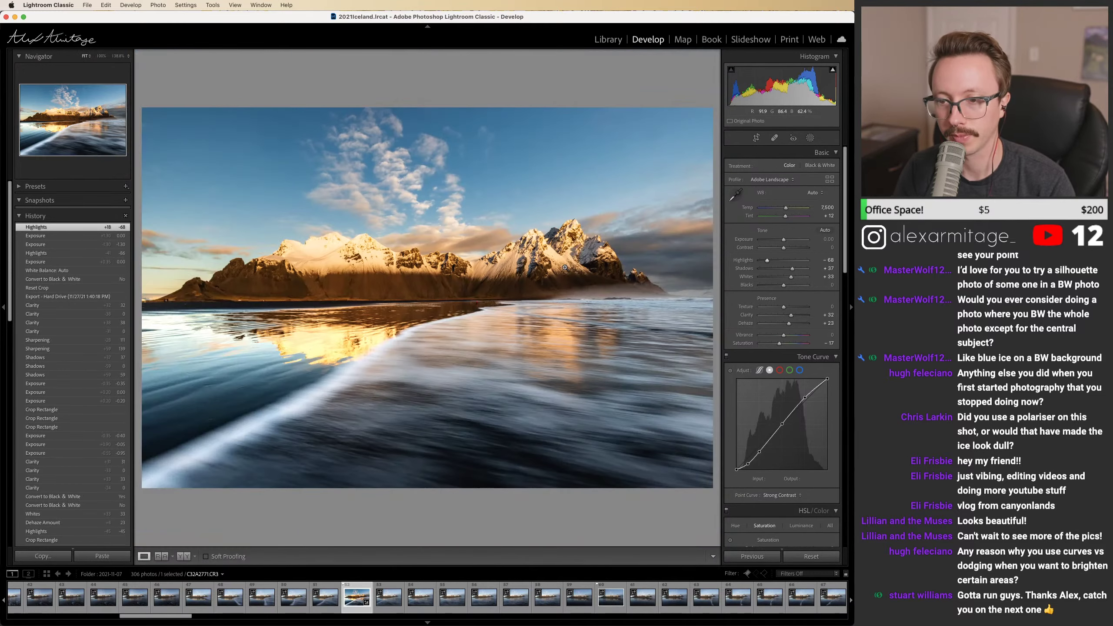
left_click_drag(767, 260, 771, 260)
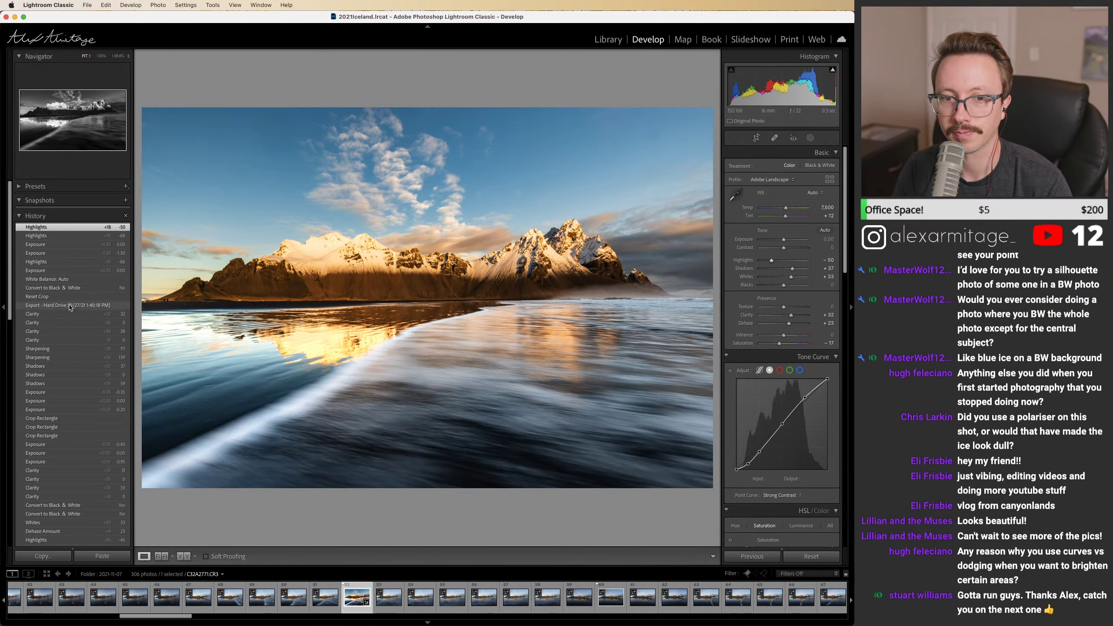
Step: Return the photo to its history state before the Auto white balance and set its treatment to Black & White
left_click(66, 288)
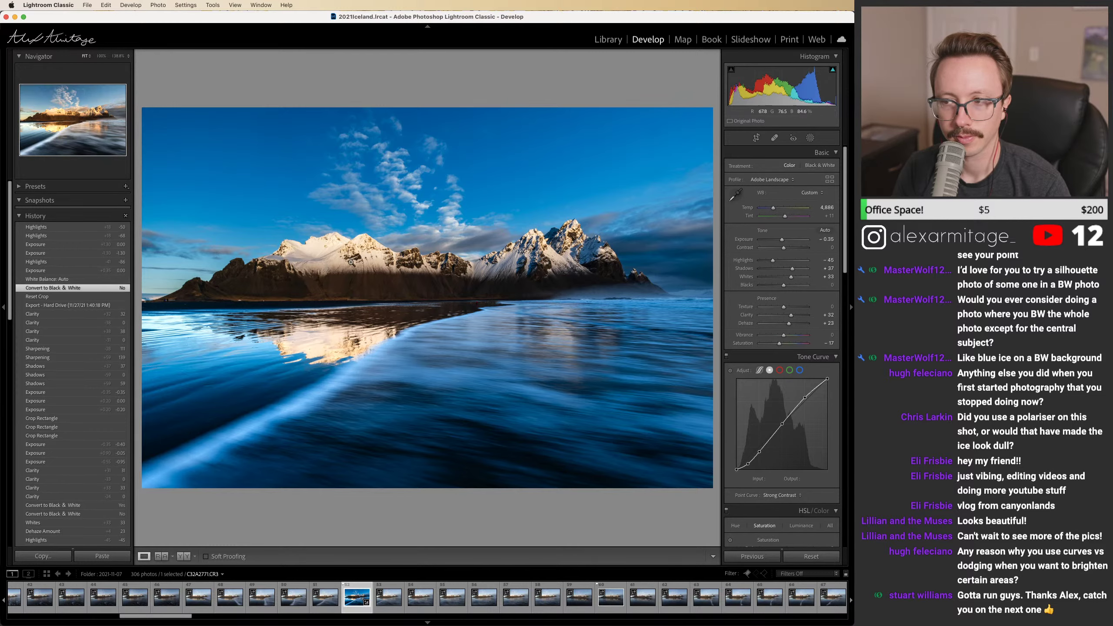
left_click(824, 169)
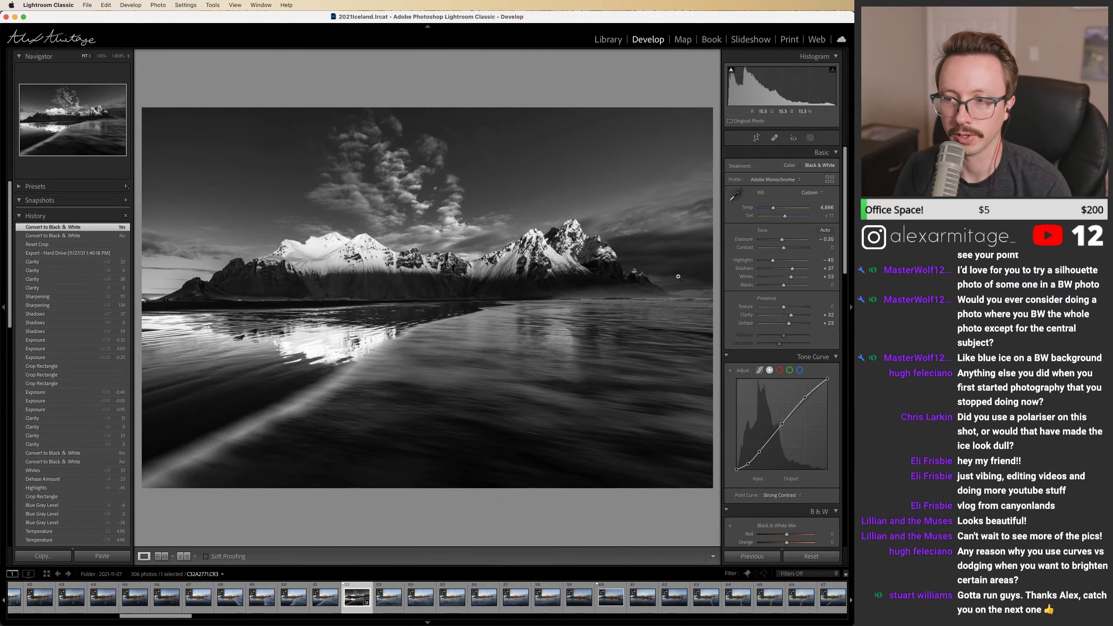
Step: Crop the black-and-white photo slightly in from both sides and tightly at its upper and lower edges for a wider panoramic frame
key("r")
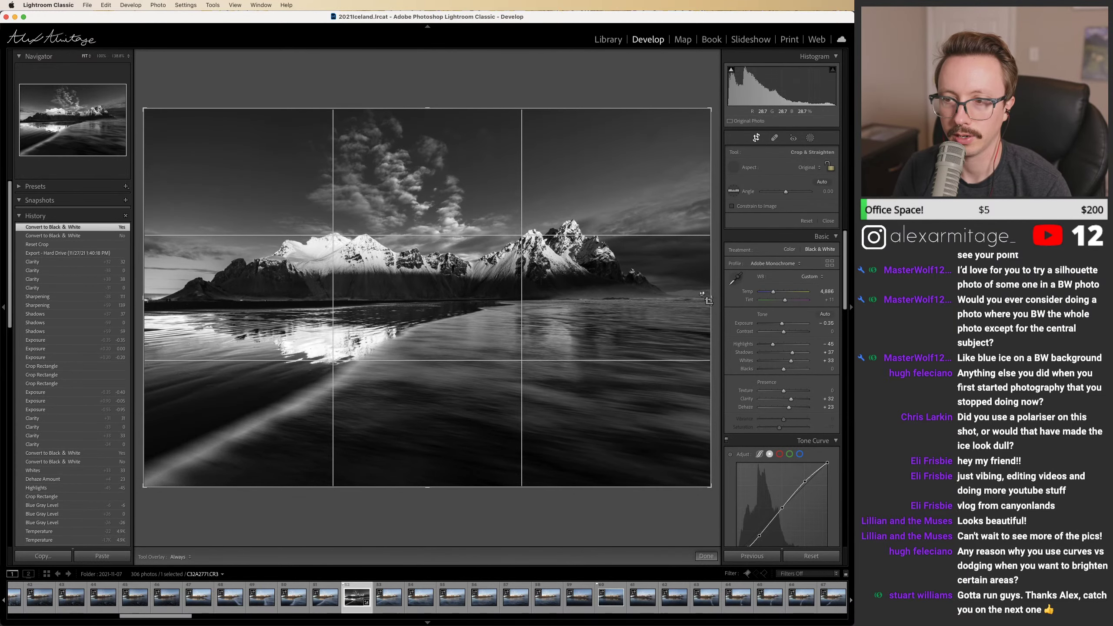
left_click_drag(705, 301, 427, 298)
key("super+z")
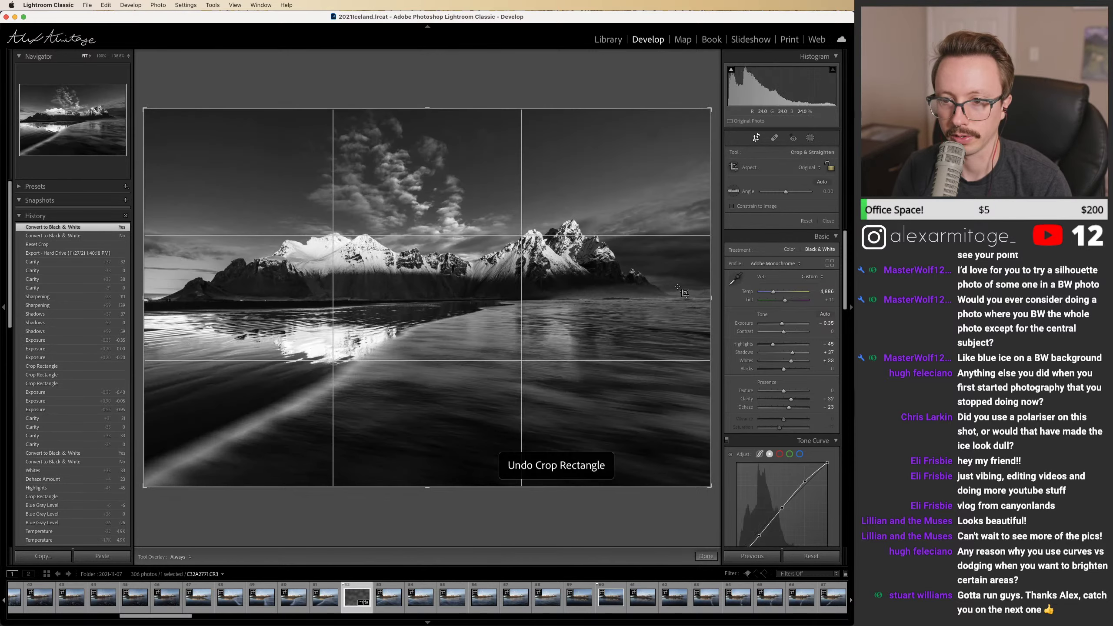
left_click_drag(711, 302, 691, 301)
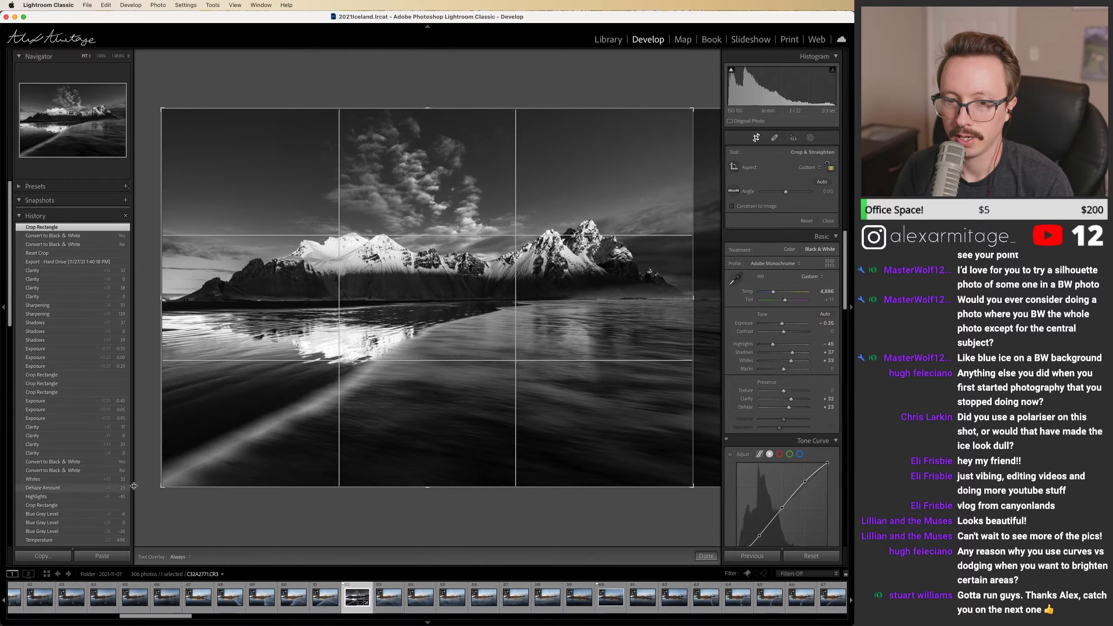
left_click_drag(438, 486, 432, 486)
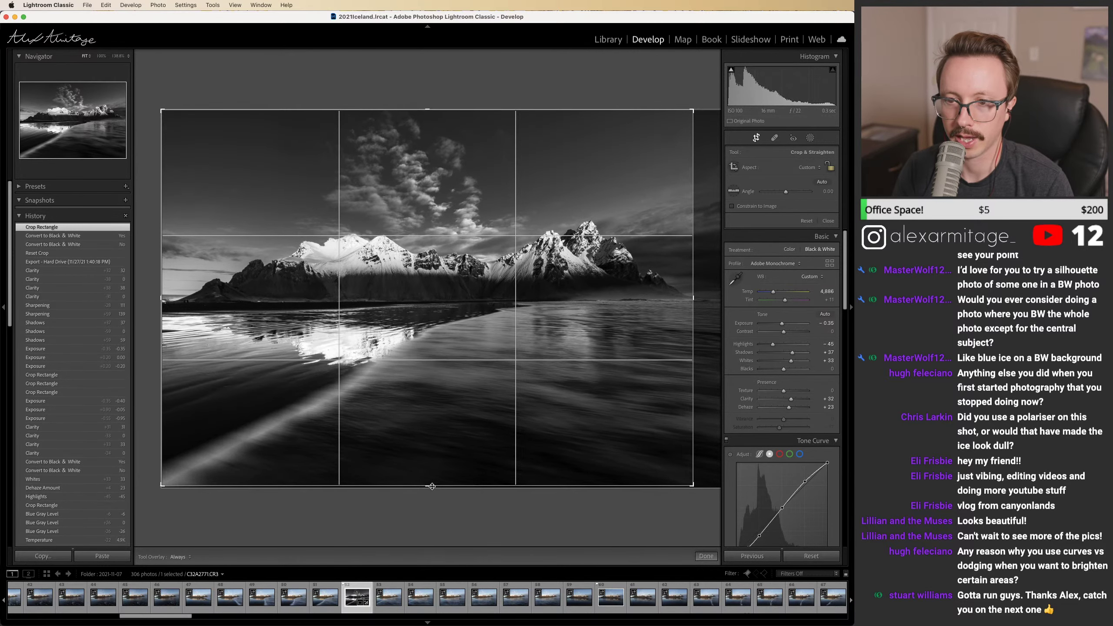
left_click_drag(432, 110, 430, 145)
left_click(756, 138)
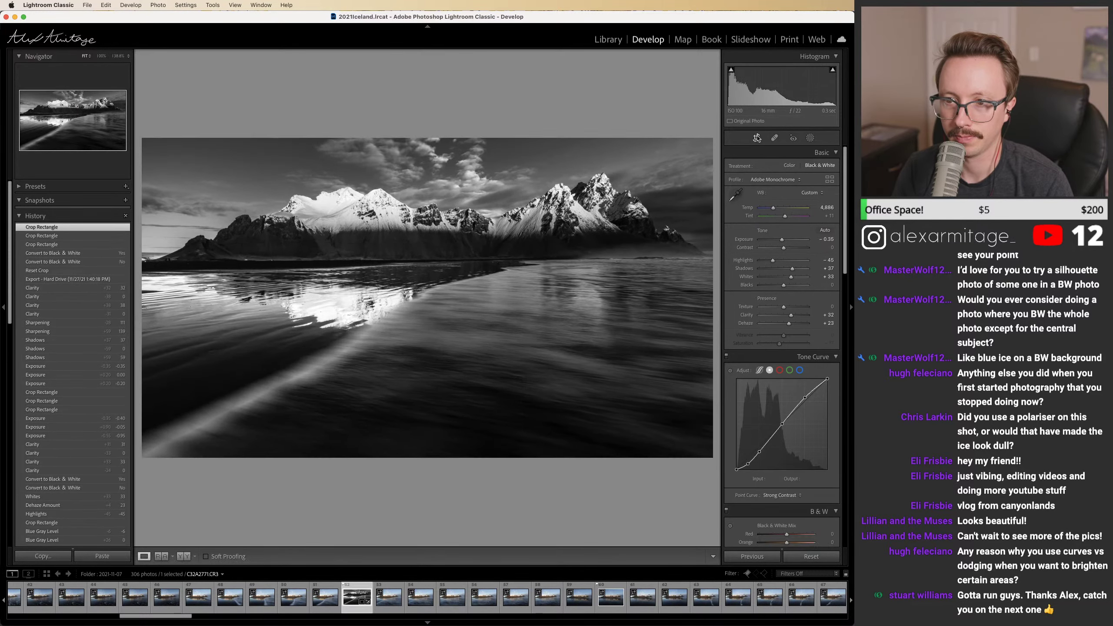
Step: Refine the panoramic crop, extending it vertically to include more of the clouds above the peaks
left_click(756, 138)
mouse_move(433, 161)
left_mouse_down()
mouse_move(434, 146)
mouse_move(434, 161)
left_mouse_up()
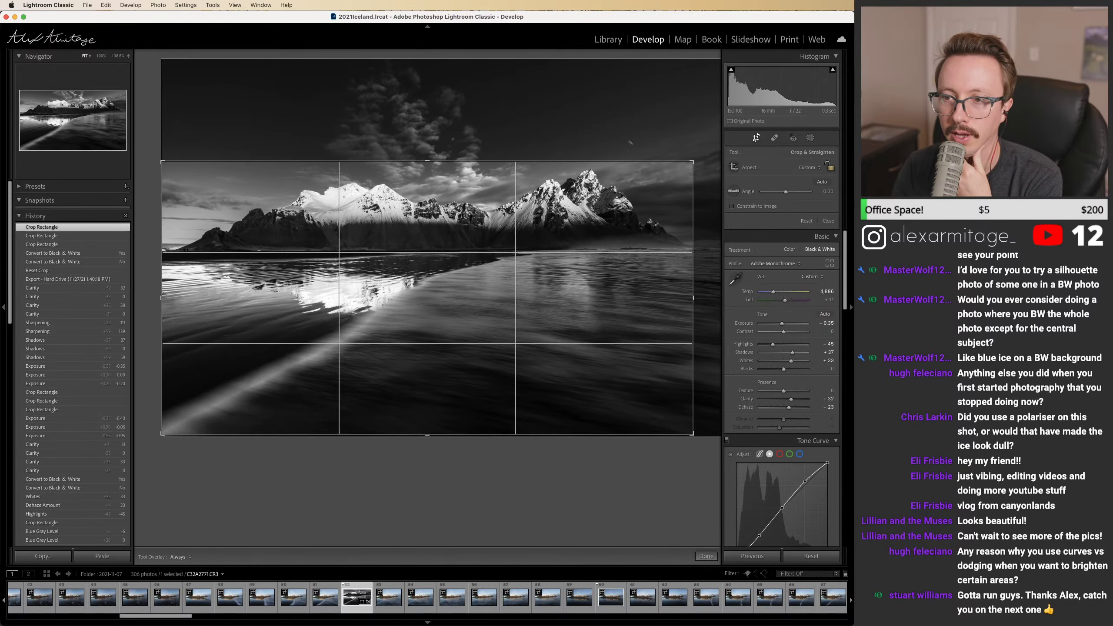
left_click(757, 138)
left_click(756, 139)
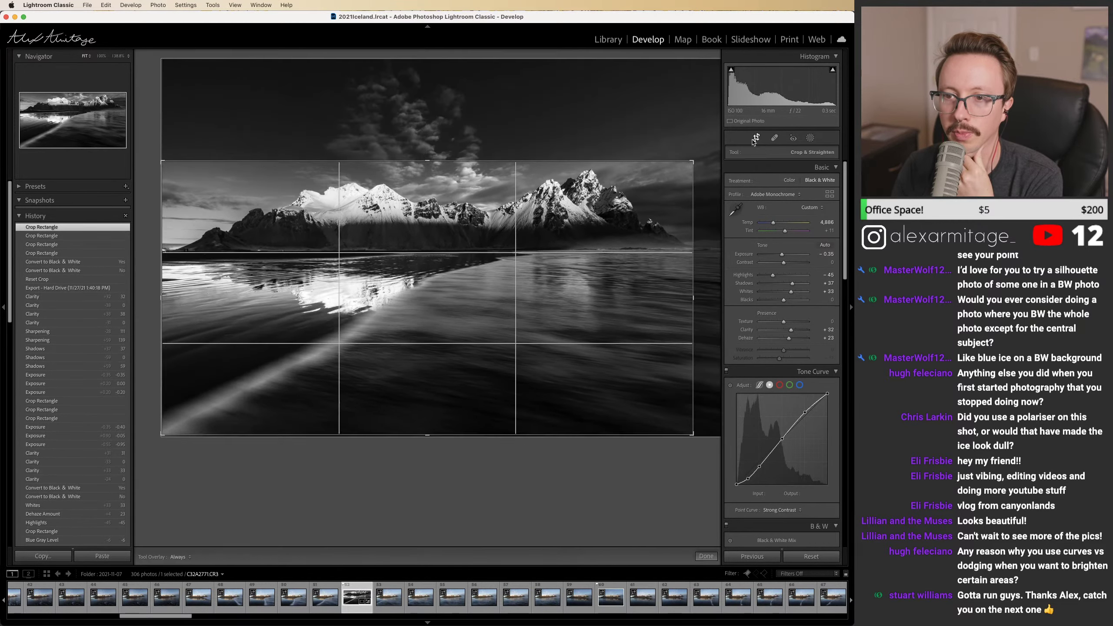
left_click_drag(425, 165, 444, 138)
left_click(757, 138)
left_click(757, 138)
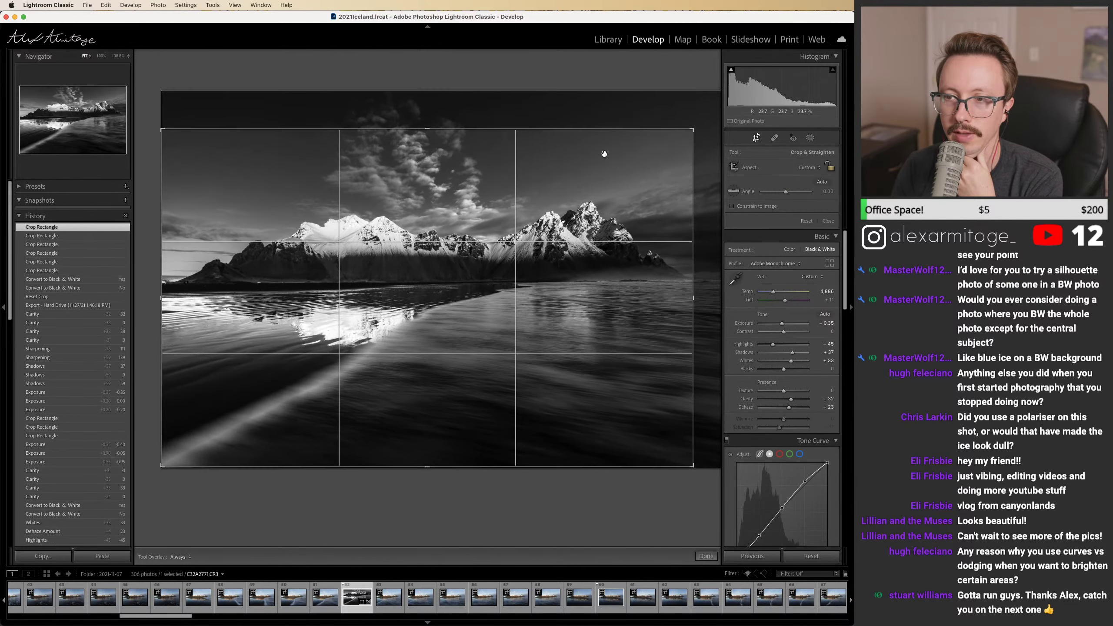
left_click(757, 138)
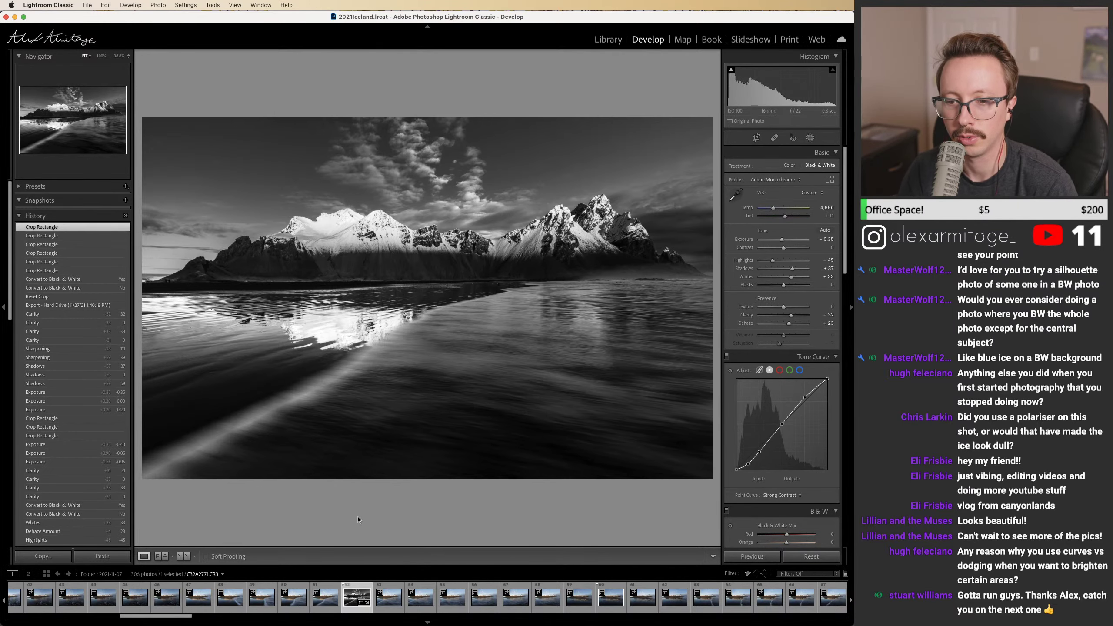
Step: Reset all of the photo's settings to view the unedited original, and undo the reset
left_click(804, 559)
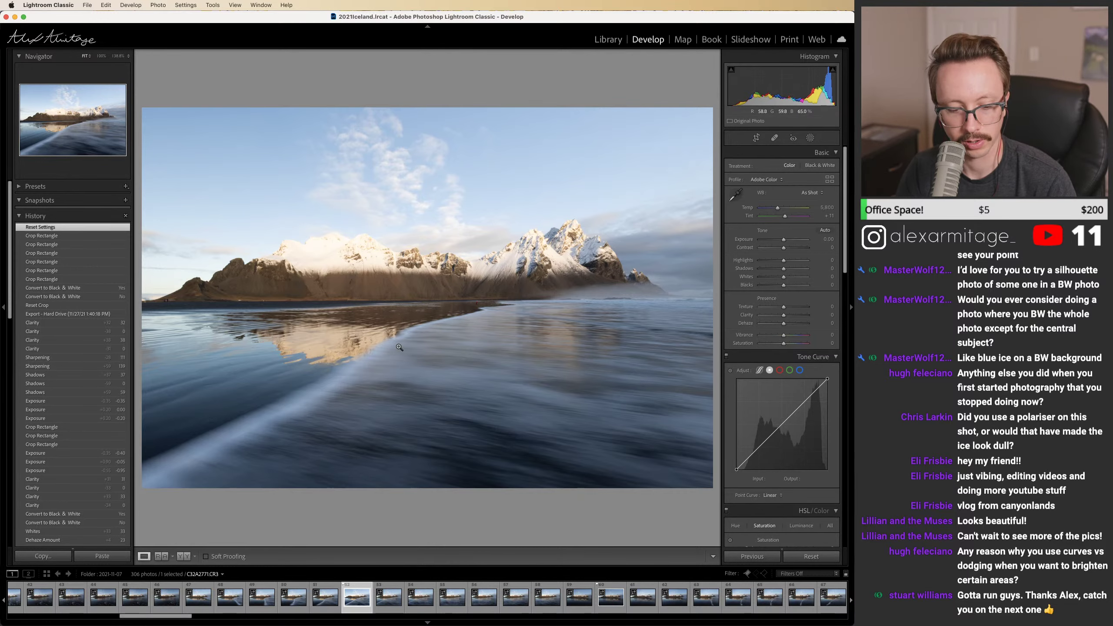
key("super+z")
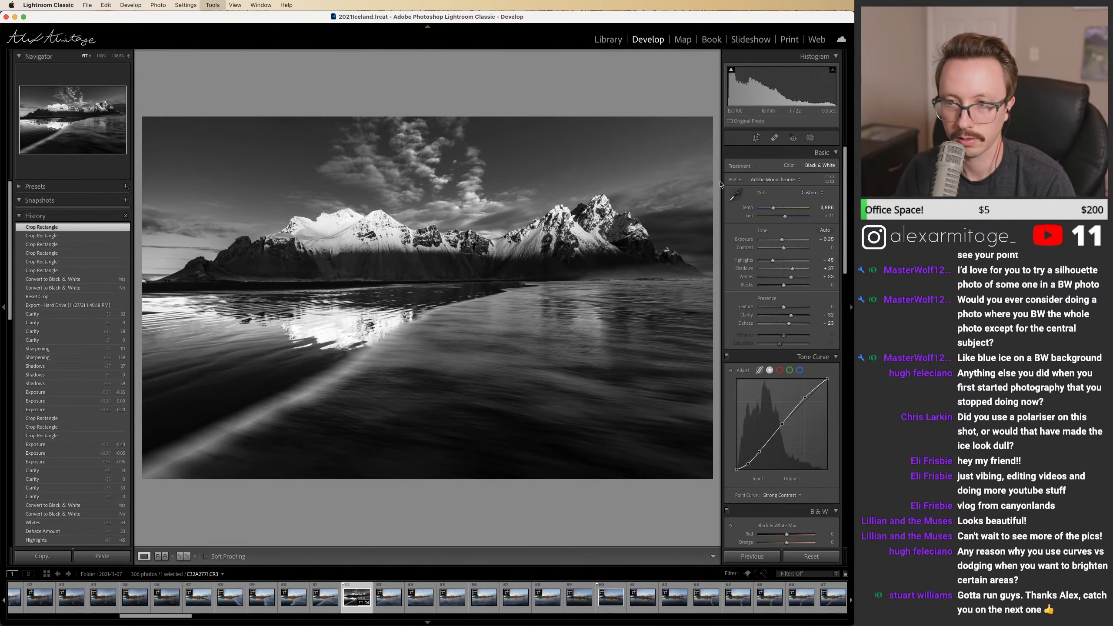
Step: Check the water gradient's mask overlay, and set the highlights of the sky and mountain gradient, Mask 1, to −75
left_click(809, 138)
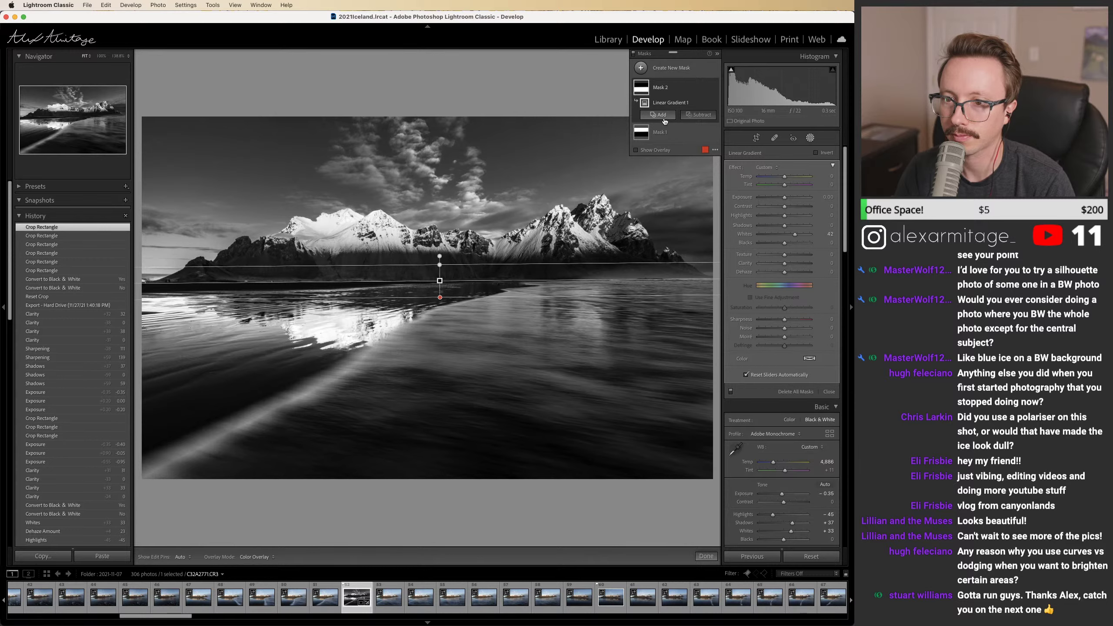
mouse_move(641, 87)
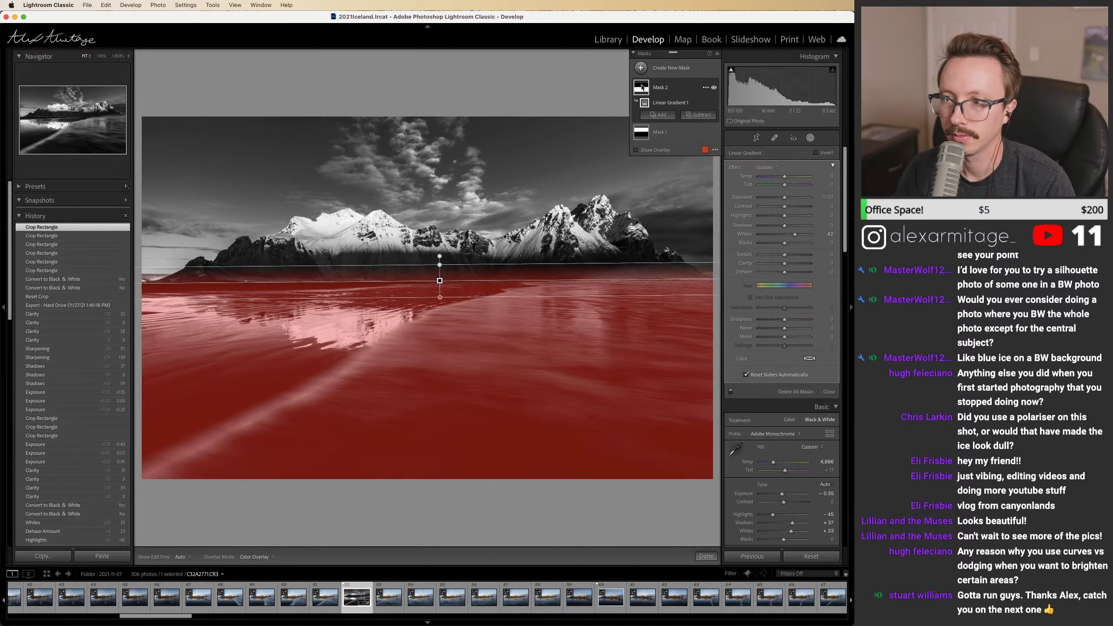
left_click(641, 132)
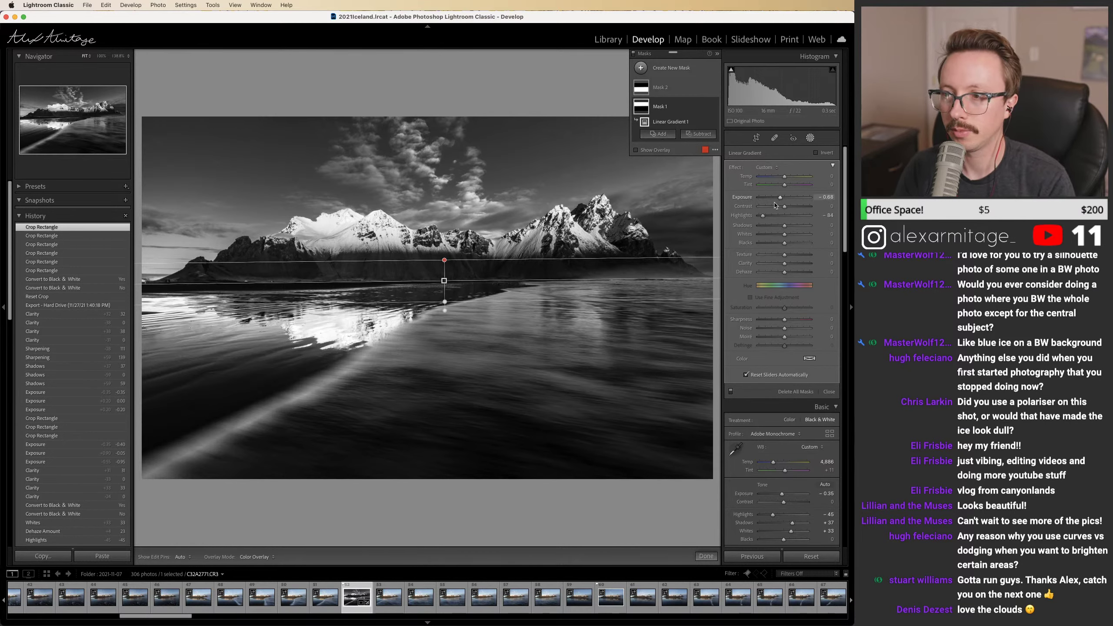
double_click(763, 215)
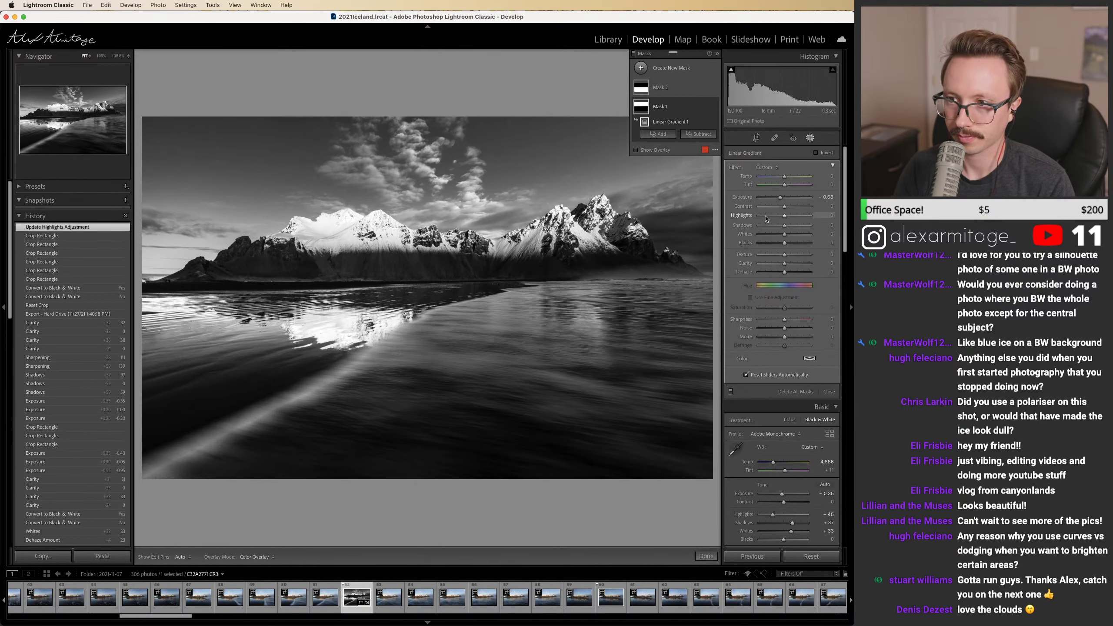
left_click(765, 216)
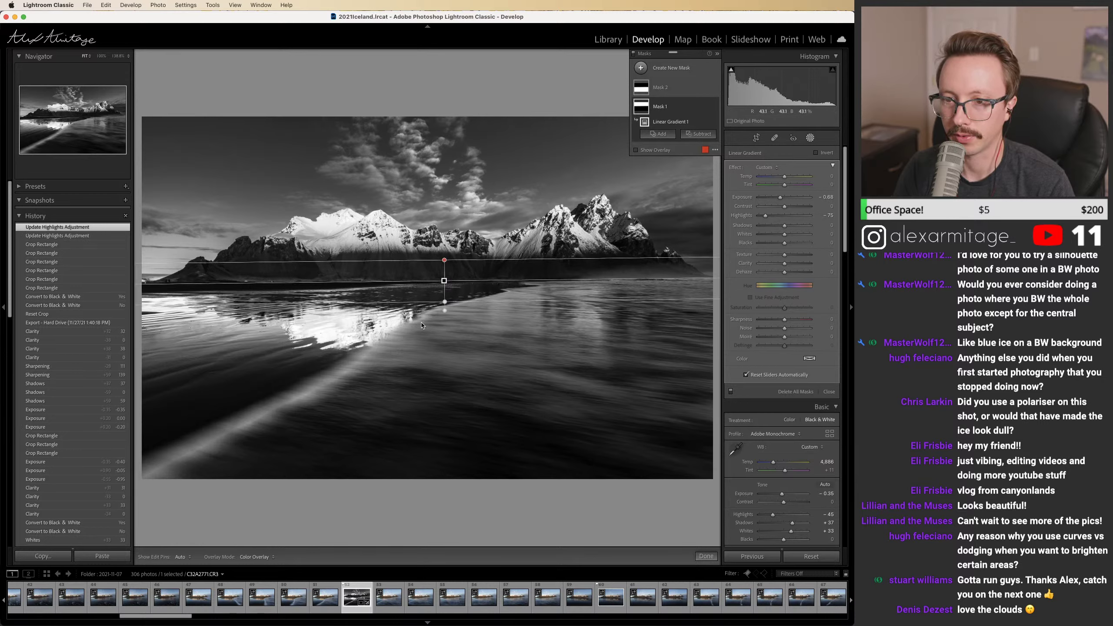
left_click(810, 139)
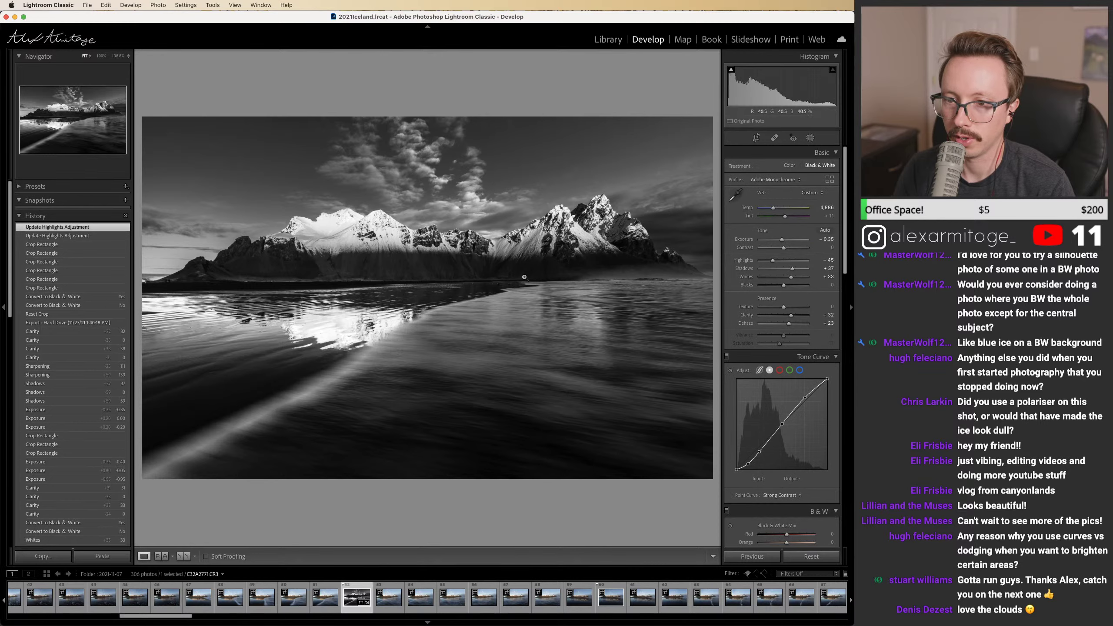
Step: Lower the photo's overall highlights to −92, reset all its settings, and examine the original shoreline up close
left_click_drag(814, 85, 794, 86)
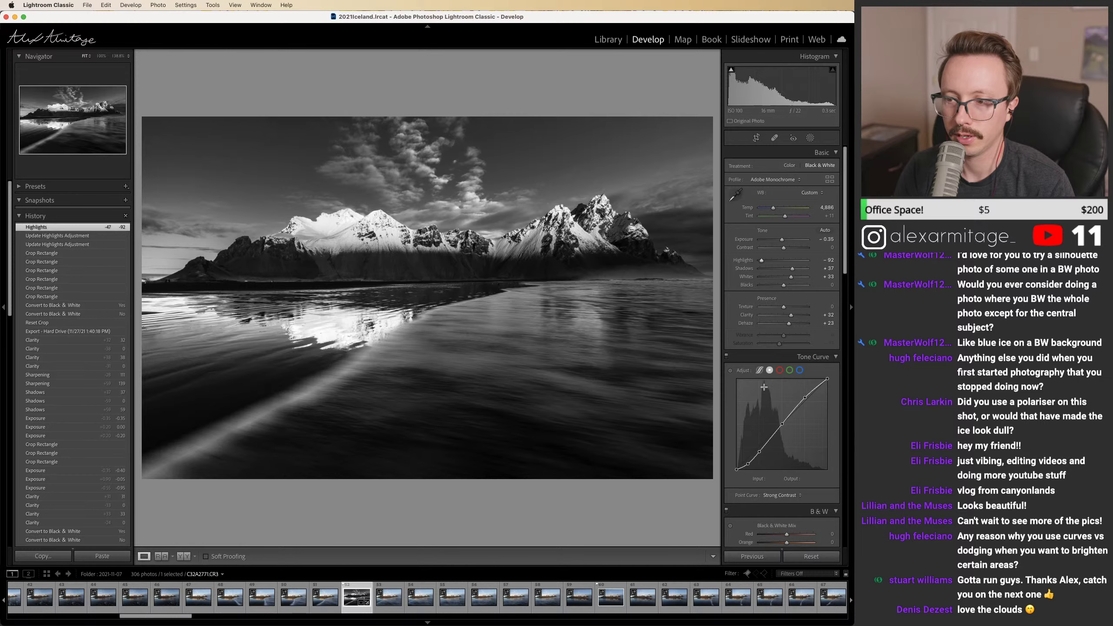
left_click(811, 557)
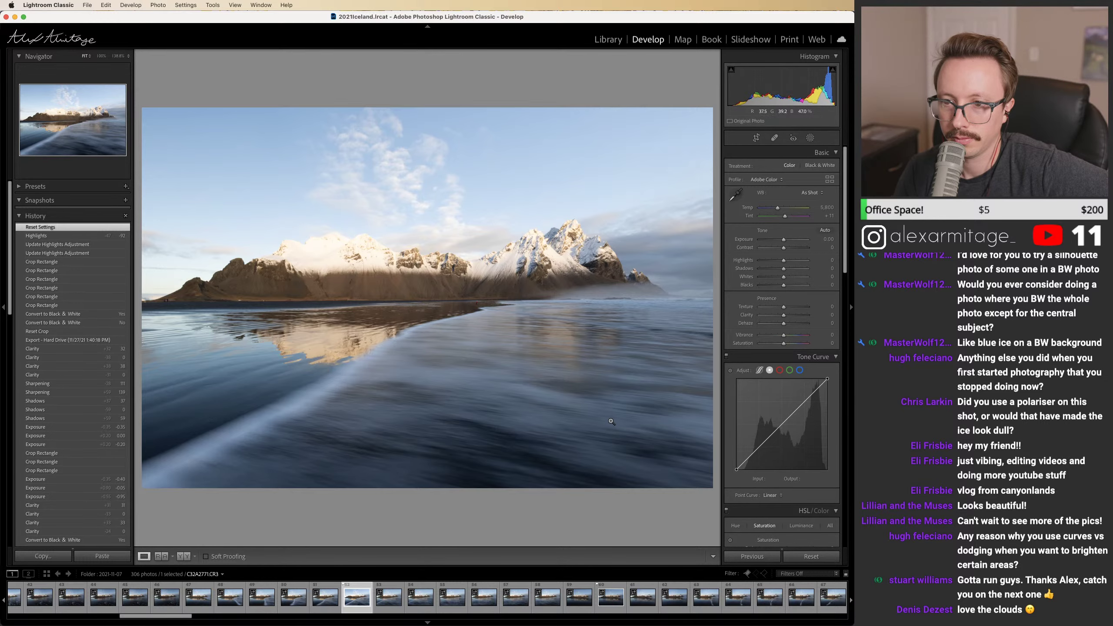
left_click(490, 310)
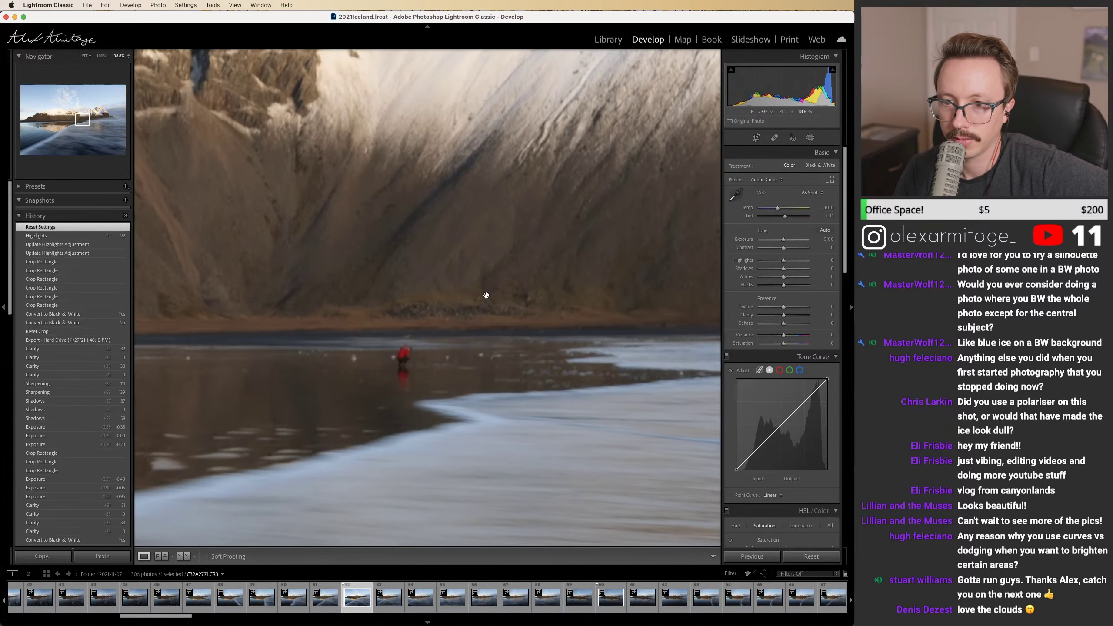
left_click(544, 380)
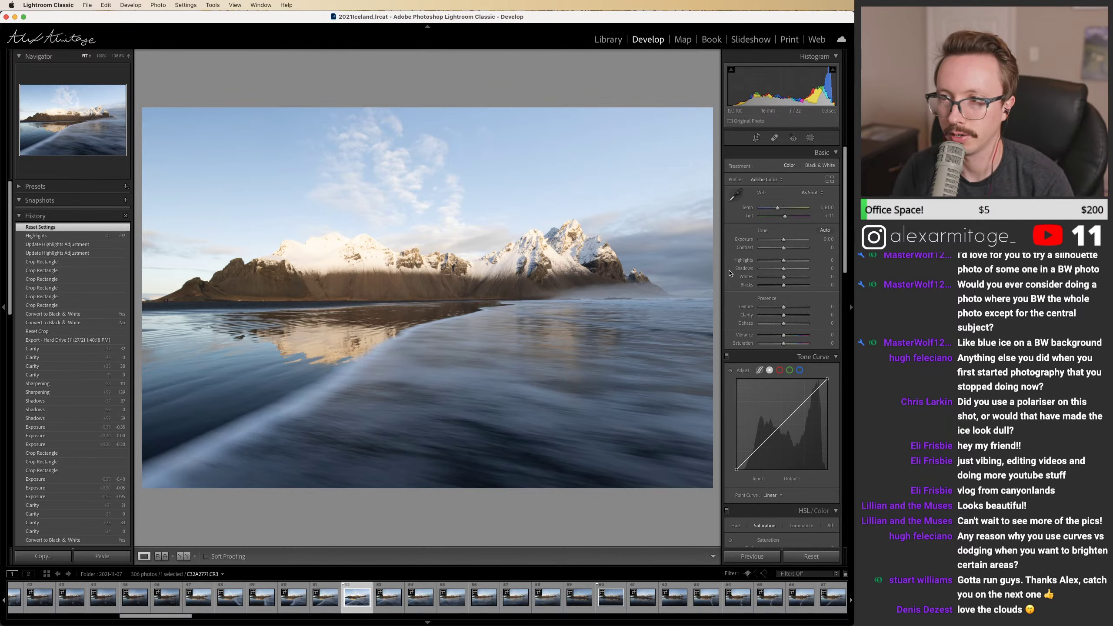
Step: Set the unedited photo's profile to Adobe Landscape and convert it to Black & White
left_click(766, 179)
left_click(771, 190)
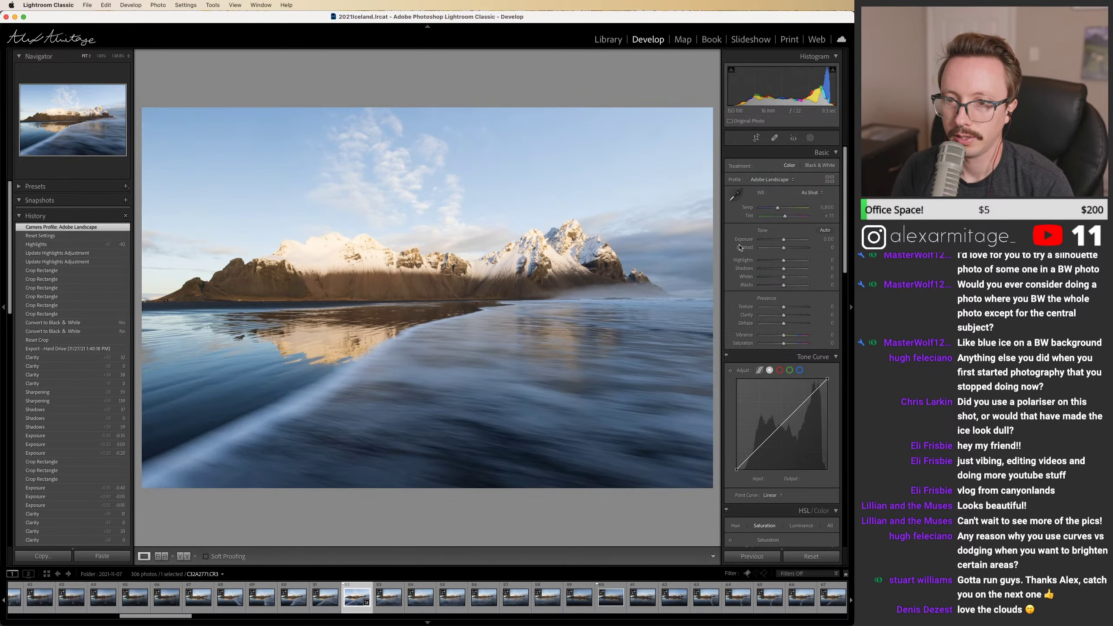
left_click(811, 166)
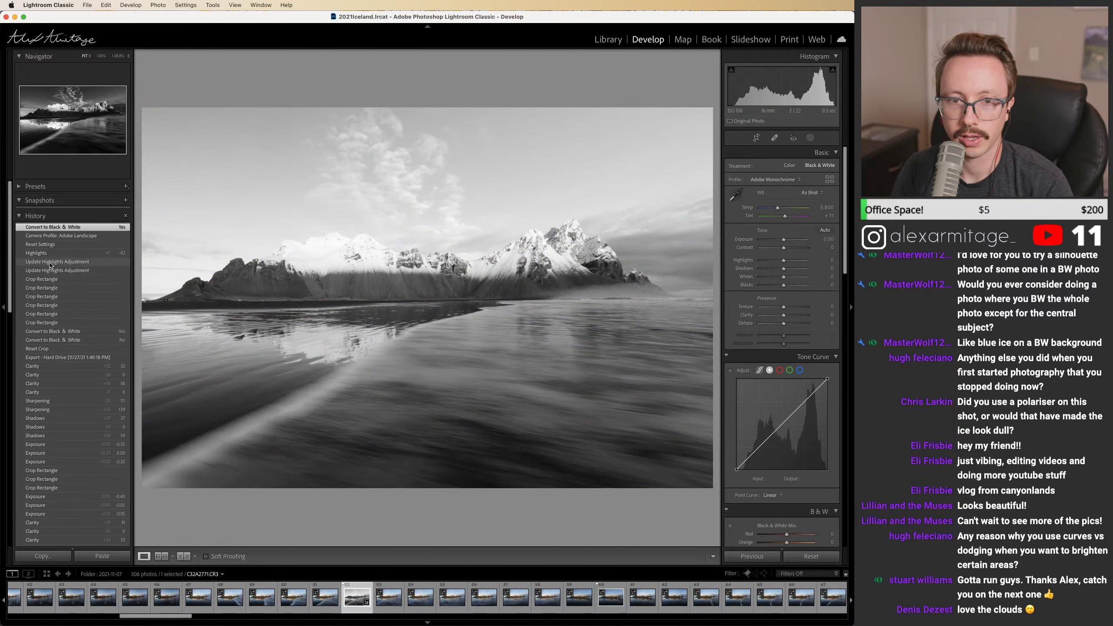
Step: Restore the edited version from the latest mask highlights adjustment in the history, compare its Color and Black & White treatments, and leave it in Color
left_click(75, 262)
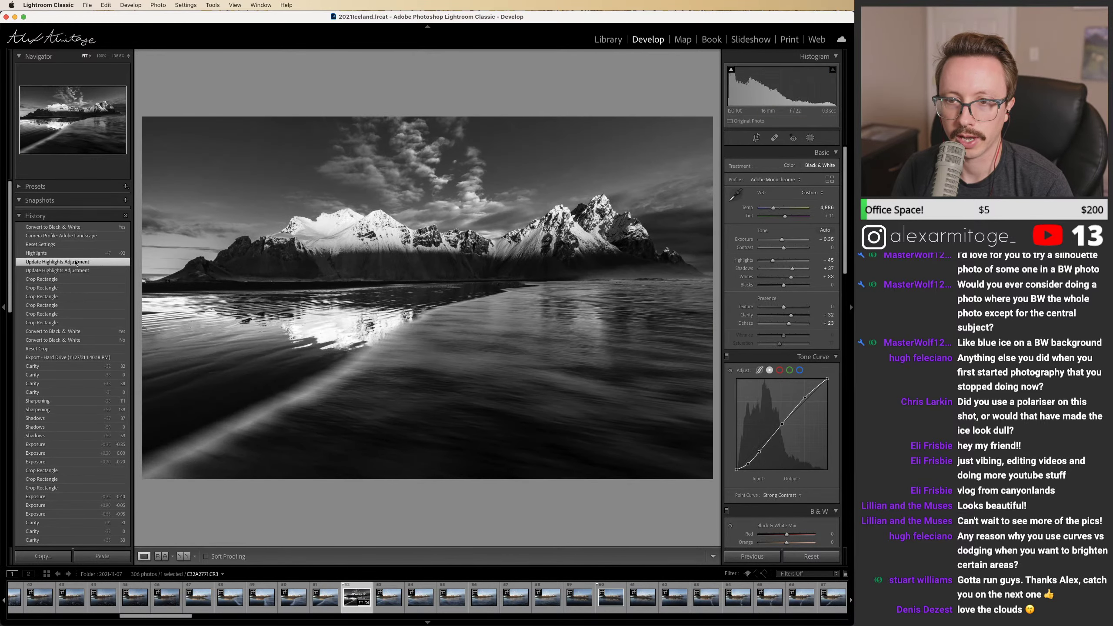
left_click(791, 166)
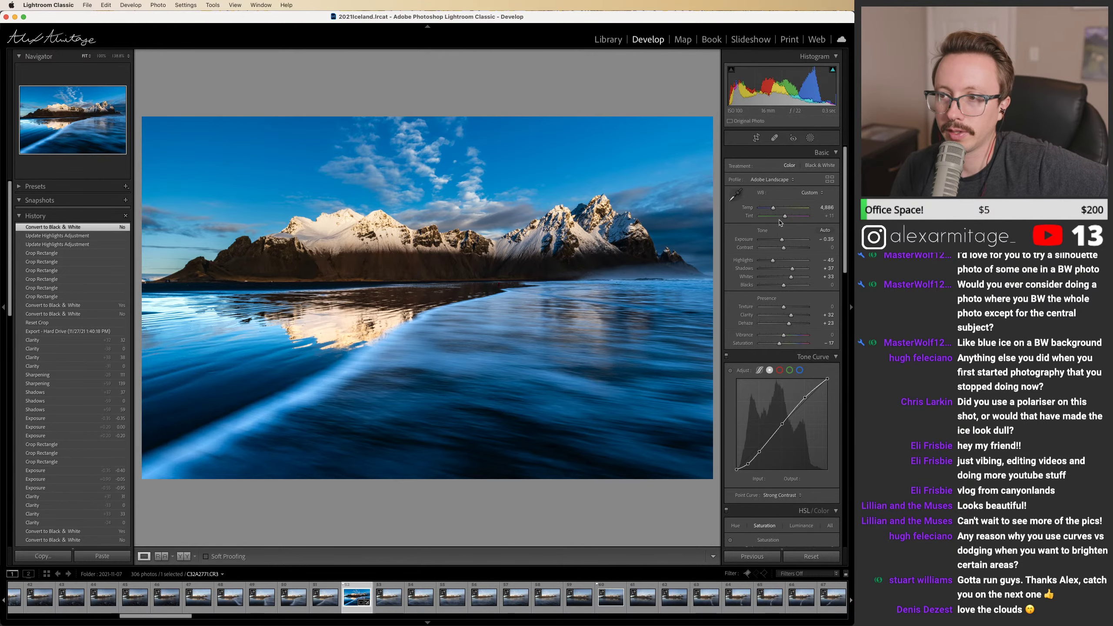
left_click(812, 168)
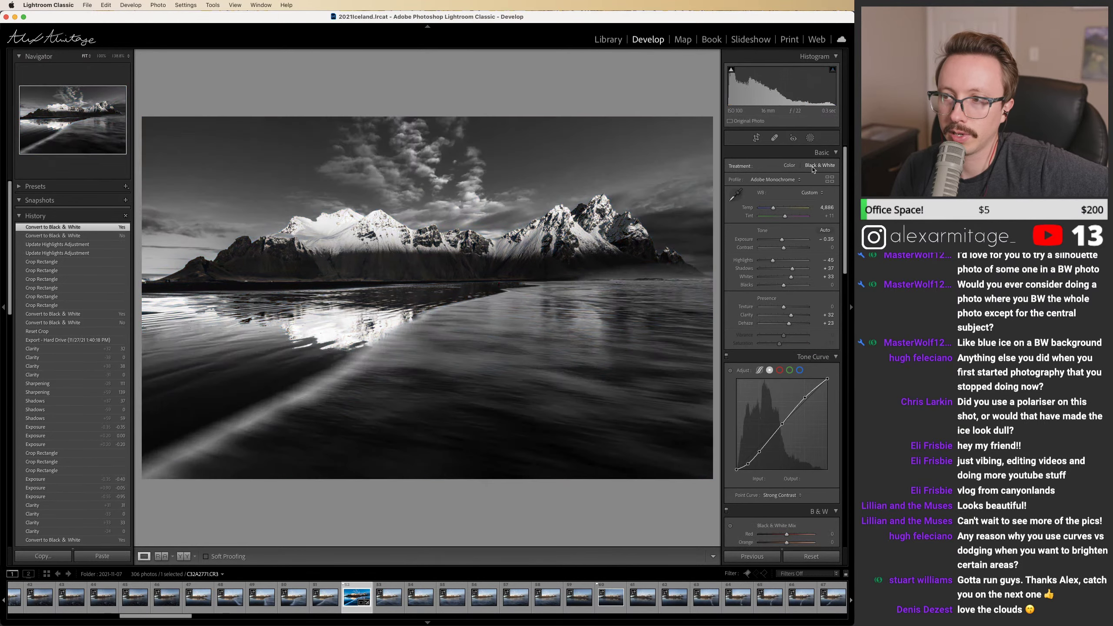
left_click(789, 166)
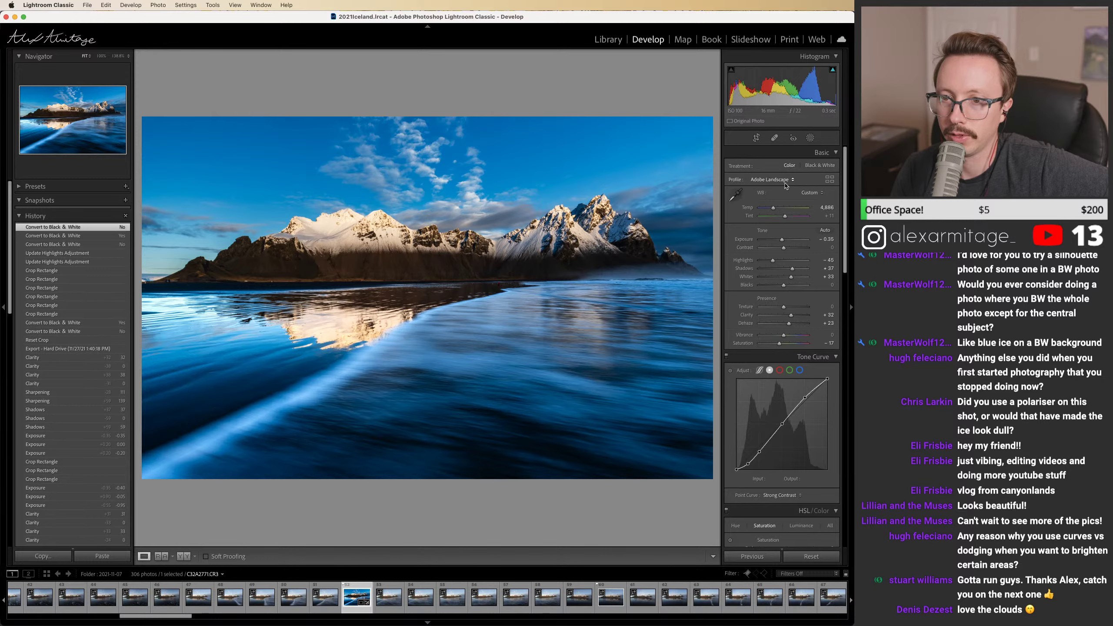
Step: Reset the highlights and exposure of the sky gradient, Mask 1, and delete both gradient masks from the photo
left_click(810, 138)
left_click(655, 109)
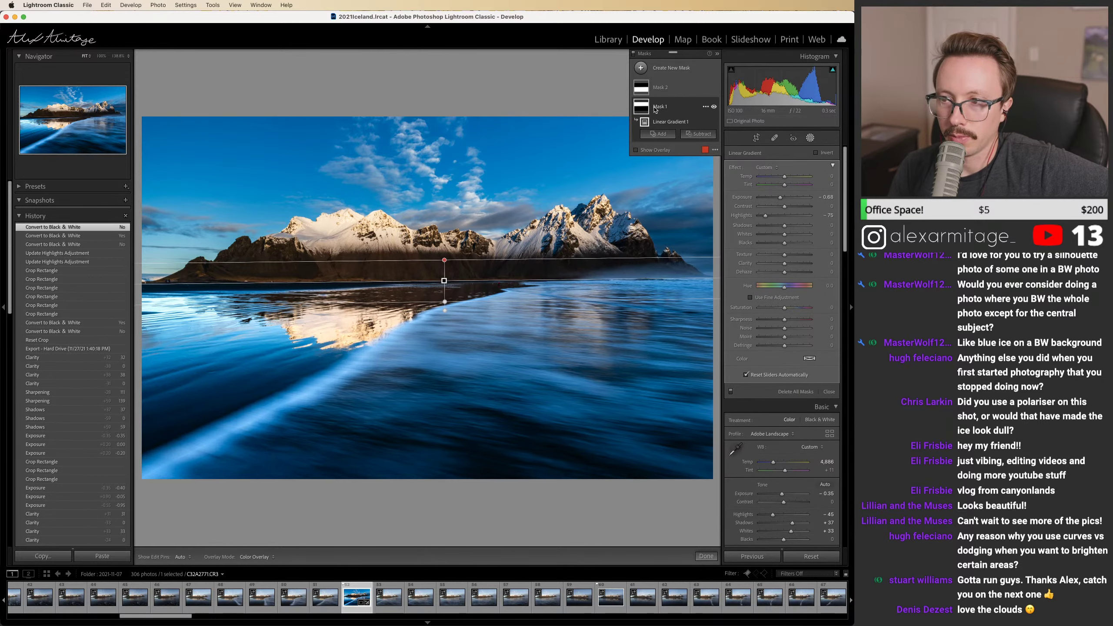
double_click(765, 215)
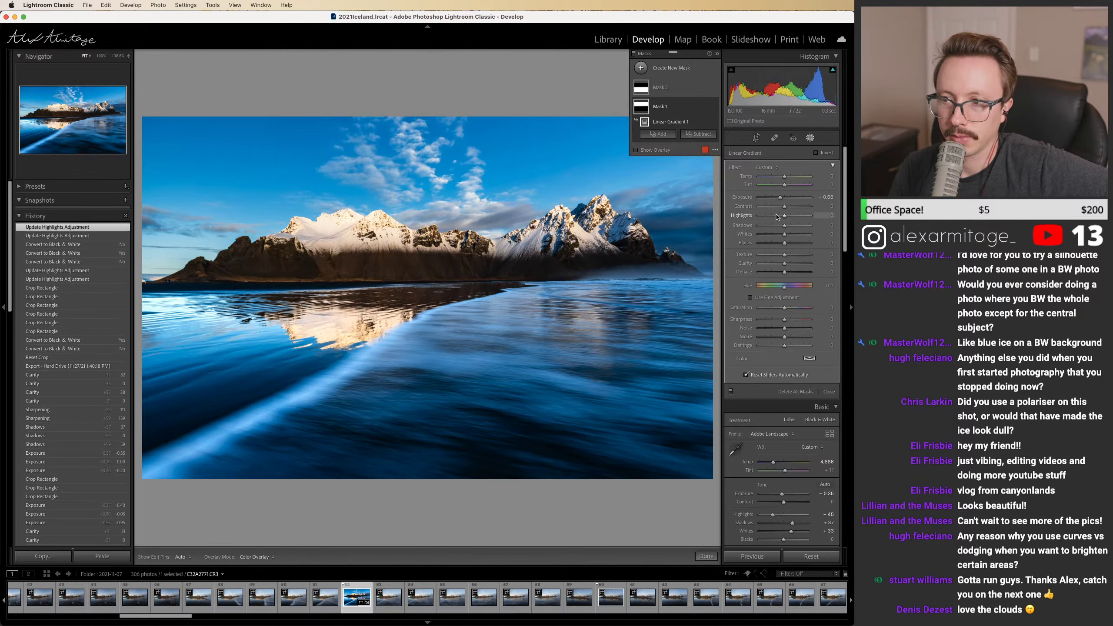
double_click(782, 202)
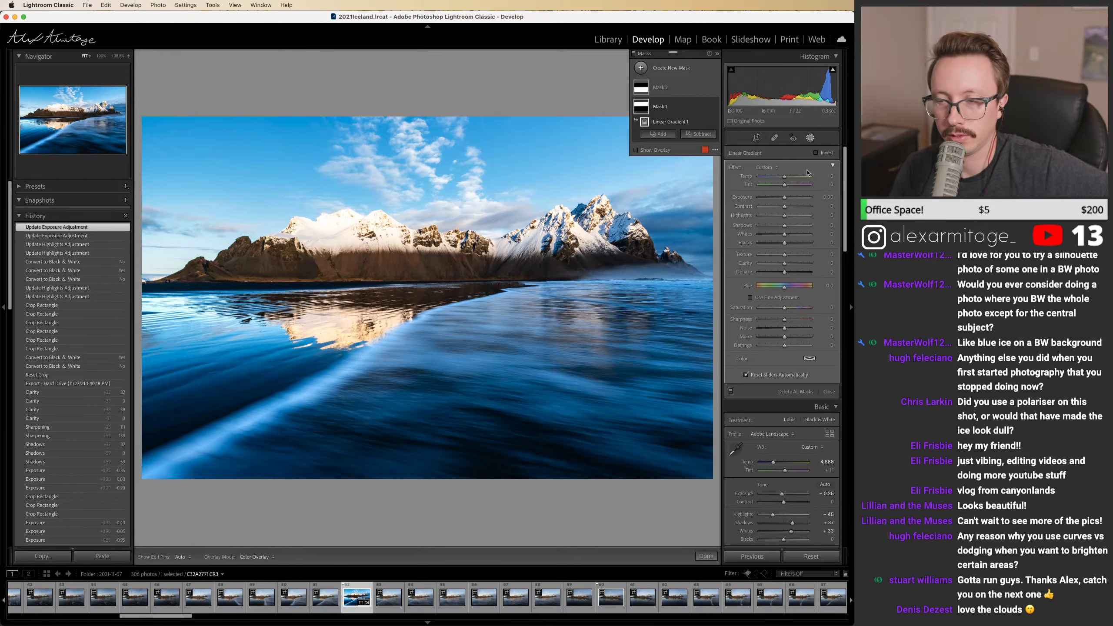
key("Delete")
key("Delete")
key("Delete")
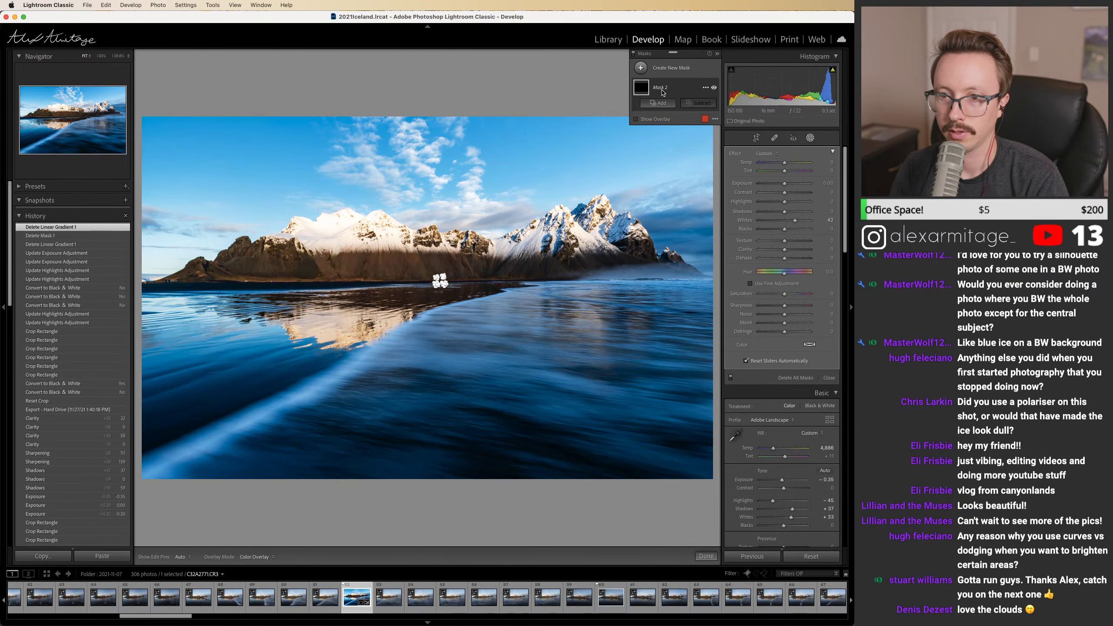
key("Delete")
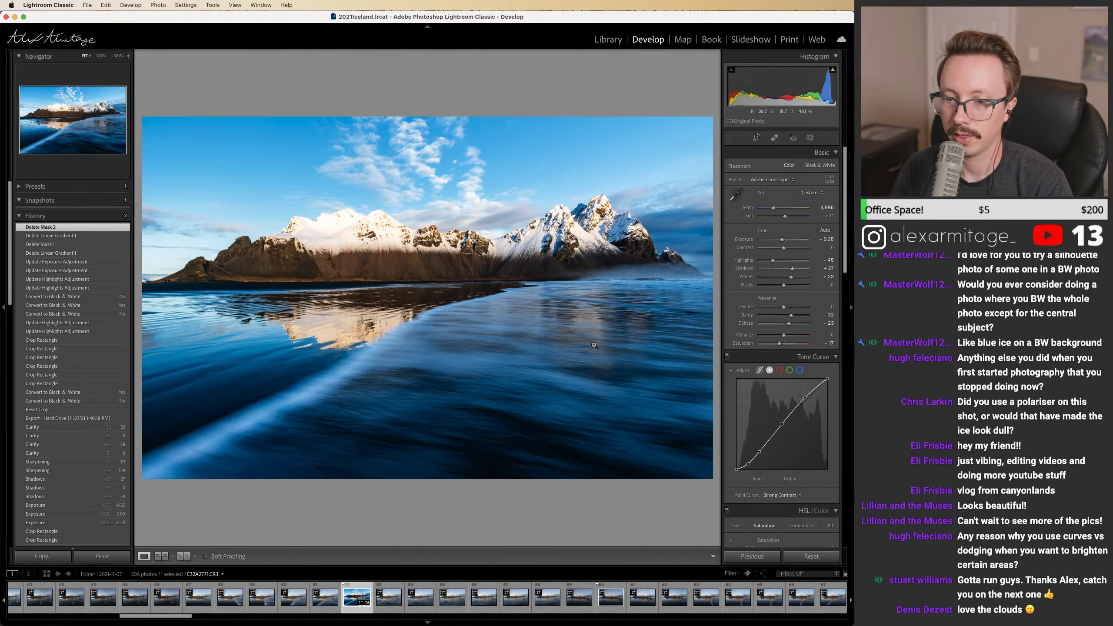
Step: Lower the photo's overall exposure to −1.20 and examine the snowy peaks up close
left_click_drag(782, 239, 778, 243)
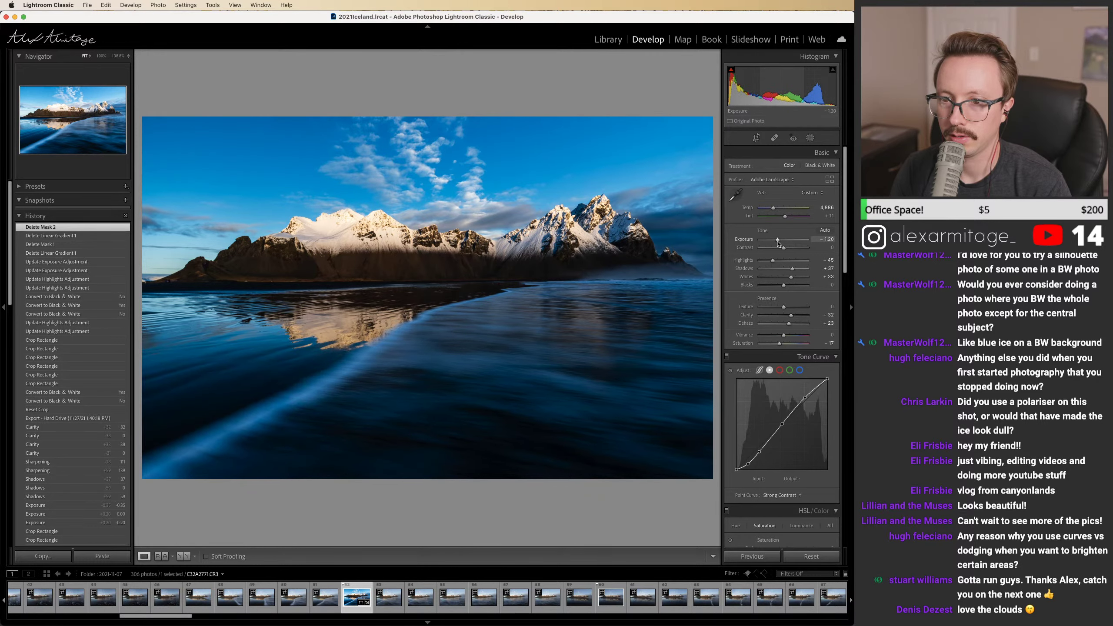
left_click_drag(778, 244, 778, 244)
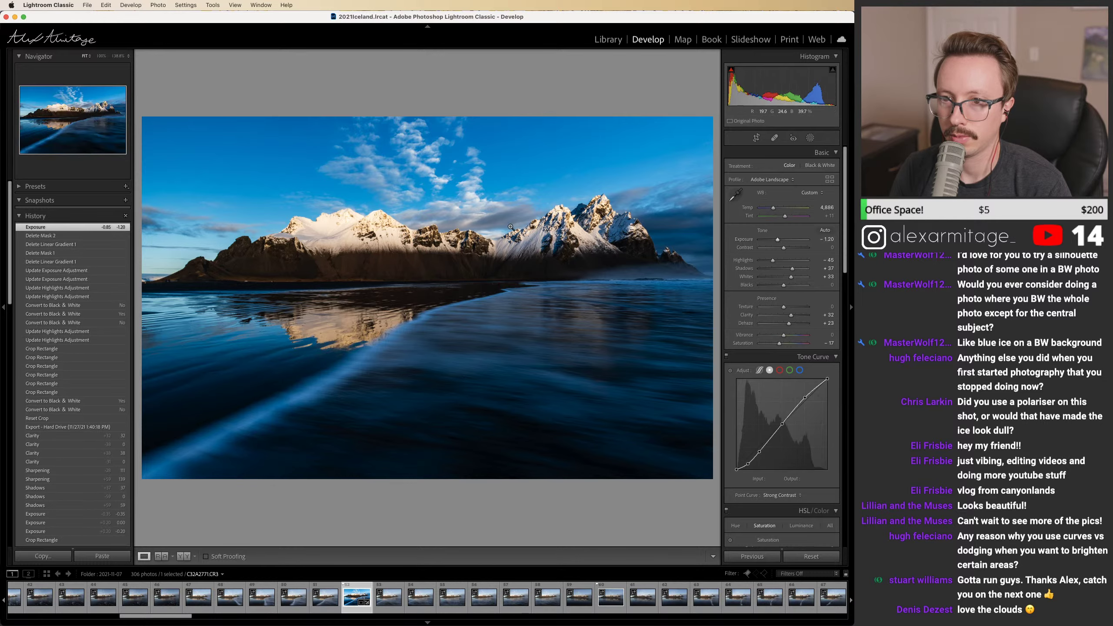
left_click(348, 213)
left_click(563, 259)
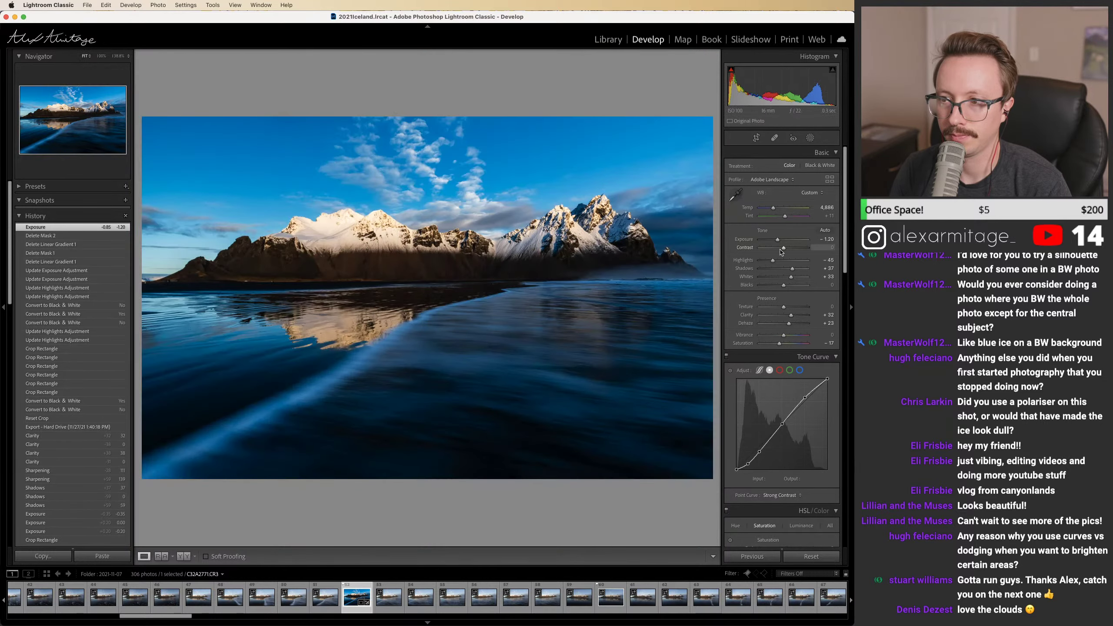
Step: Set the exposure to −1.30 and reset the photo's highlights, shadows and whites to their defaults
double_click(773, 260)
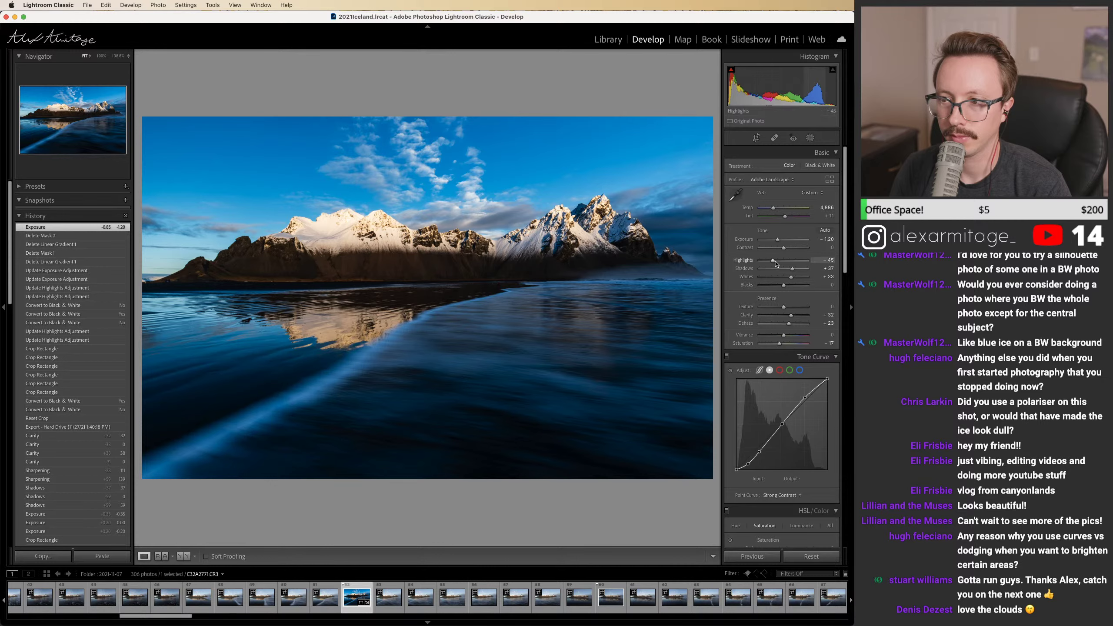
left_click_drag(777, 243, 778, 243)
double_click(792, 268)
double_click(790, 277)
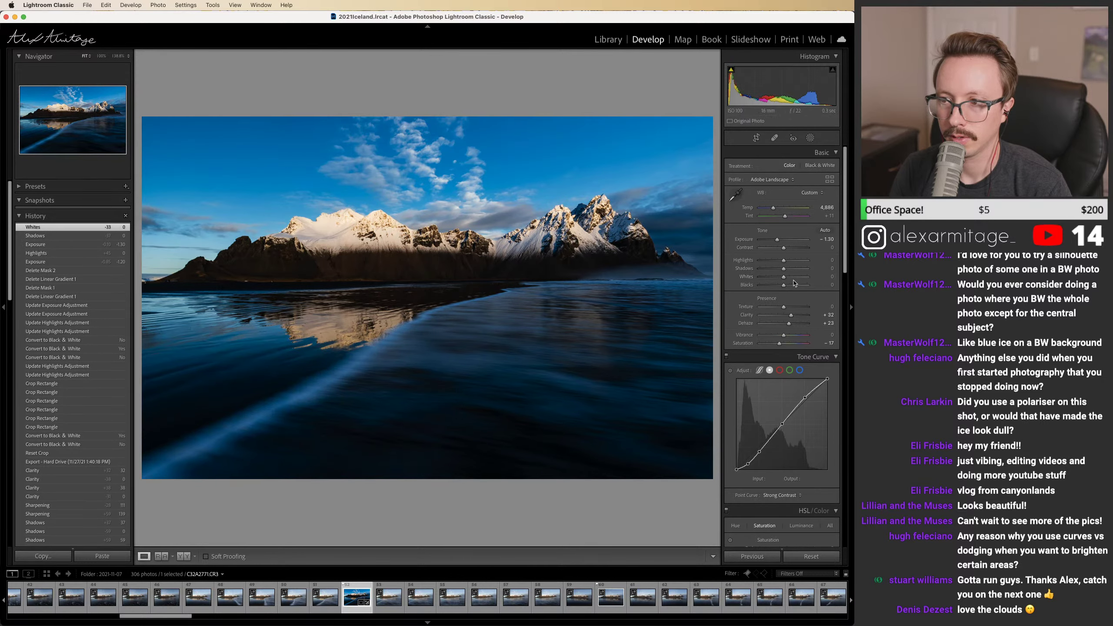
Step: Reset the photo's clarity, dehaze and overall saturation to their defaults
double_click(790, 315)
double_click(788, 323)
double_click(788, 345)
Step: Readjust the sharpening amount and masking, and set the sharpening detail to 100
scroll(845, 268, "down", 1)
left_click_drag(845, 268, 845, 504)
scroll(787, 329, "up", 15)
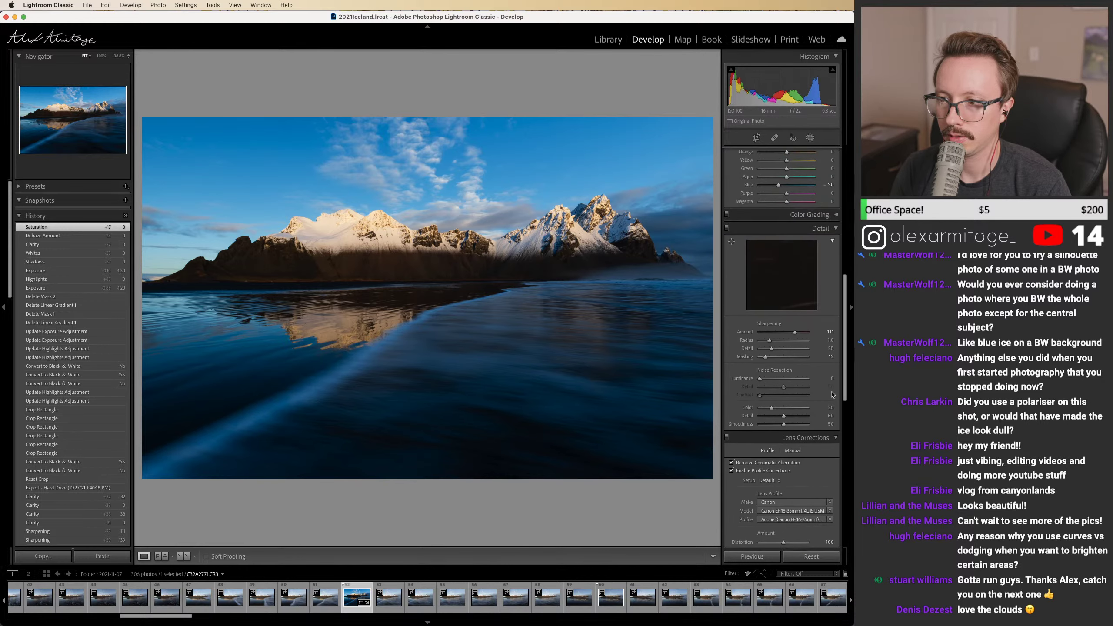
double_click(793, 337)
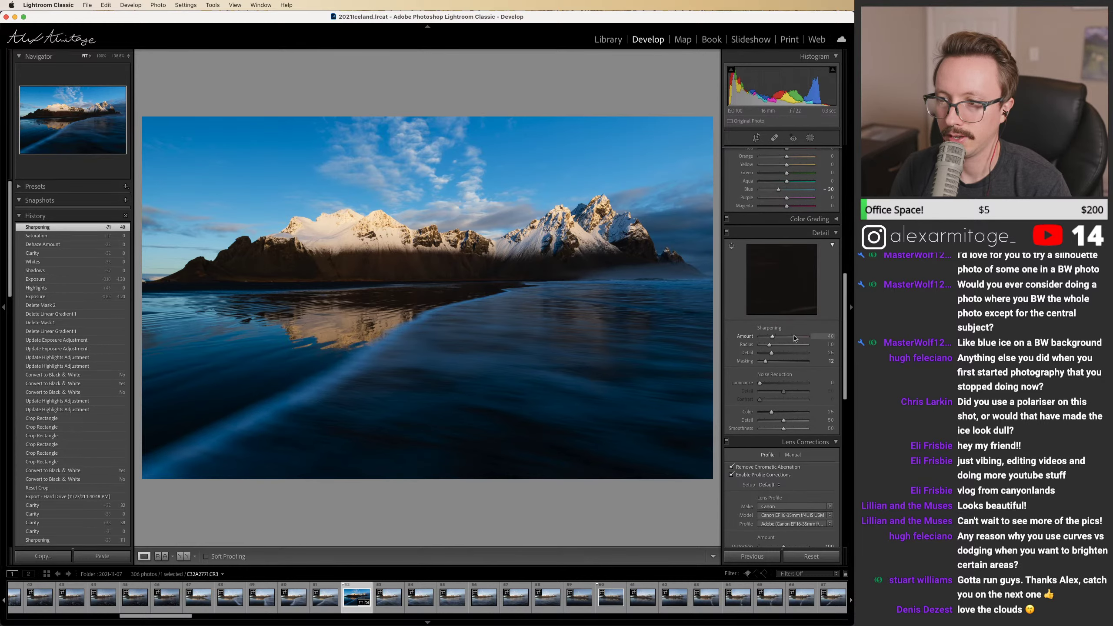
mouse_move(797, 337)
left_mouse_down()
mouse_move(763, 338)
mouse_move(760, 362)
mouse_move(807, 353)
left_mouse_up()
double_click(798, 337)
left_click(766, 362, "alt")
scroll(781, 395, "up", 10)
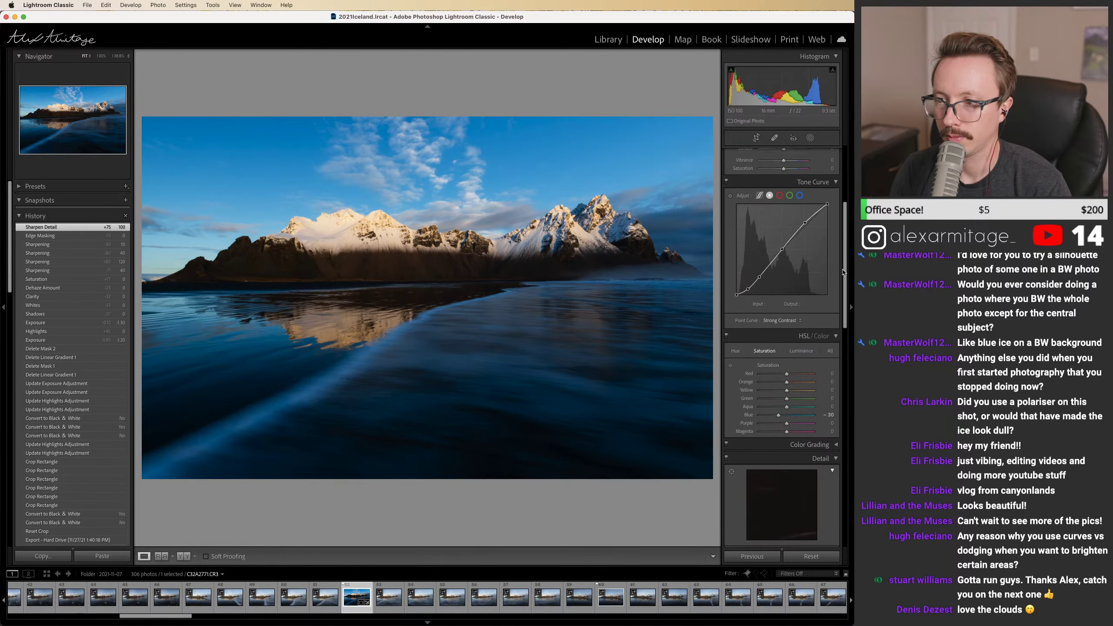
Step: Reset the blue saturation in the color mixer, and lower it slightly
double_click(779, 441)
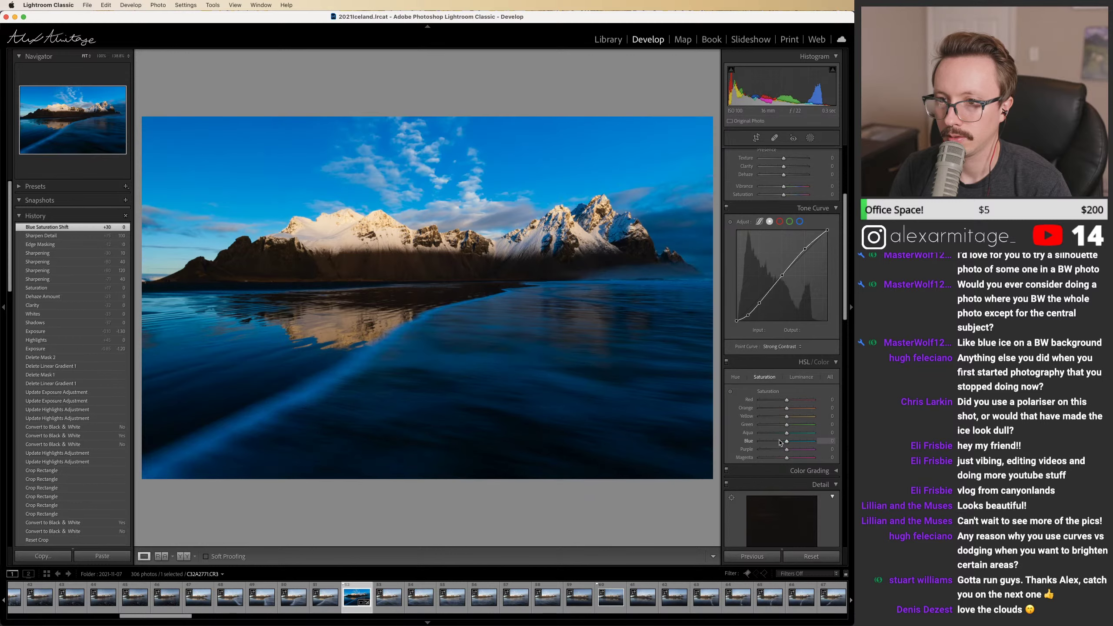
scroll(846, 307, "up", 4)
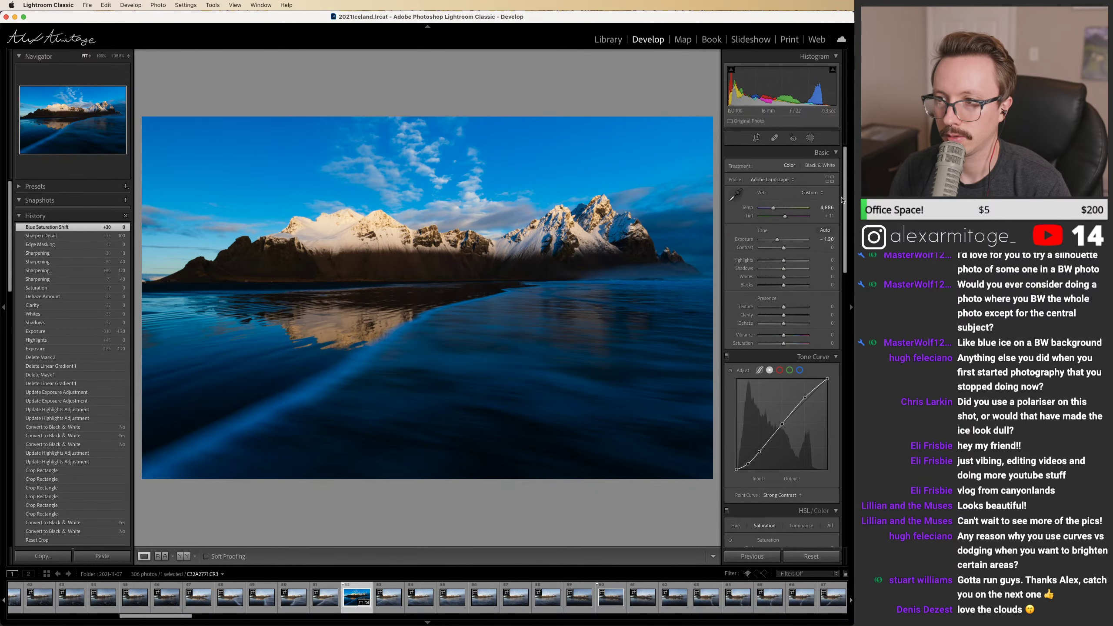
scroll(813, 252, "down", 4)
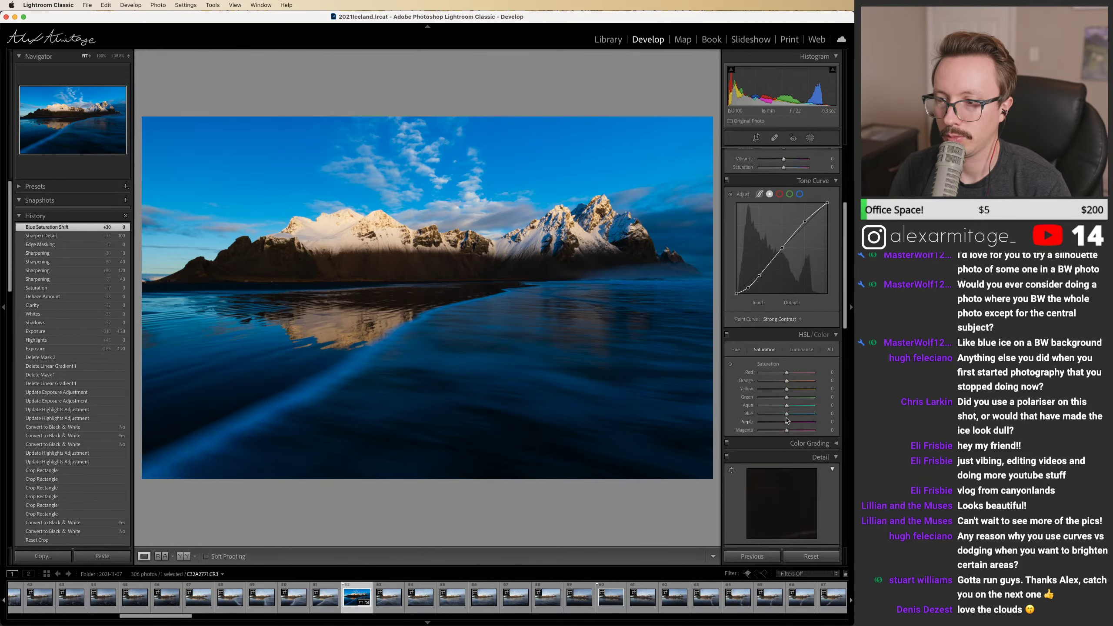
left_click_drag(786, 417, 782, 418)
left_click_drag(844, 306, 844, 253)
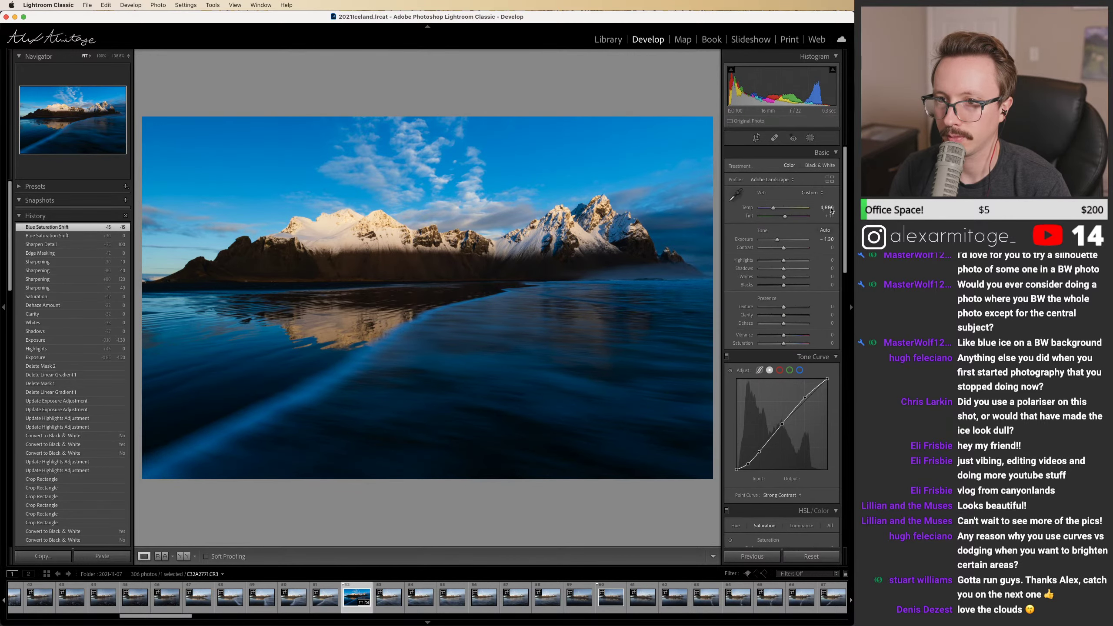
Step: Compare the Color and Black & White treatments before and after setting the white balance to Auto, leaving the photo in Color
left_click(816, 165)
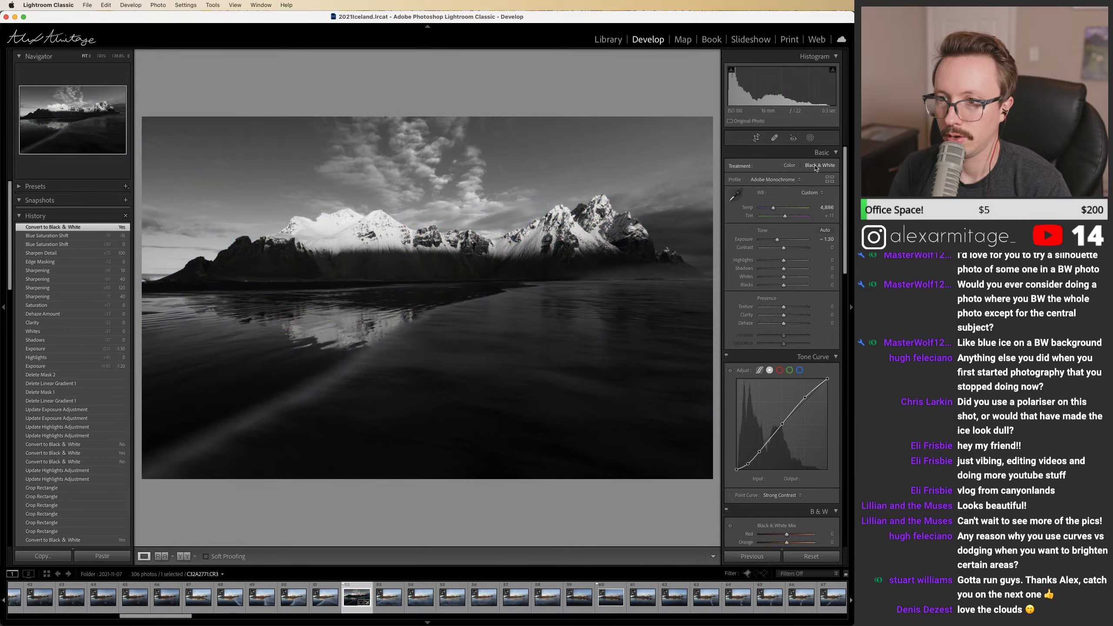
left_click(795, 165)
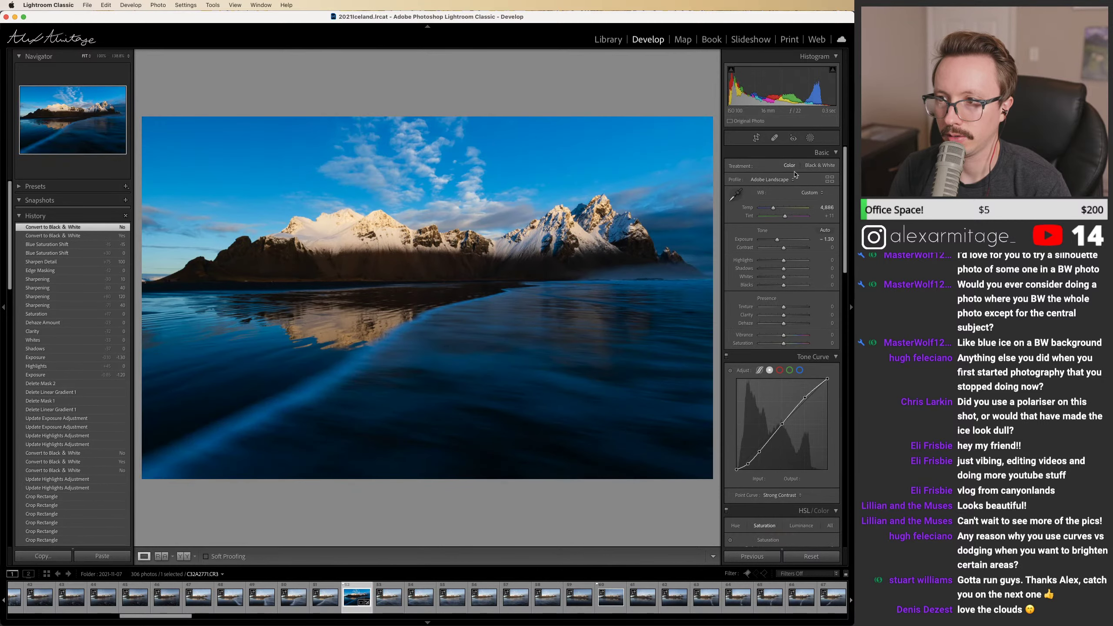
left_click(810, 192)
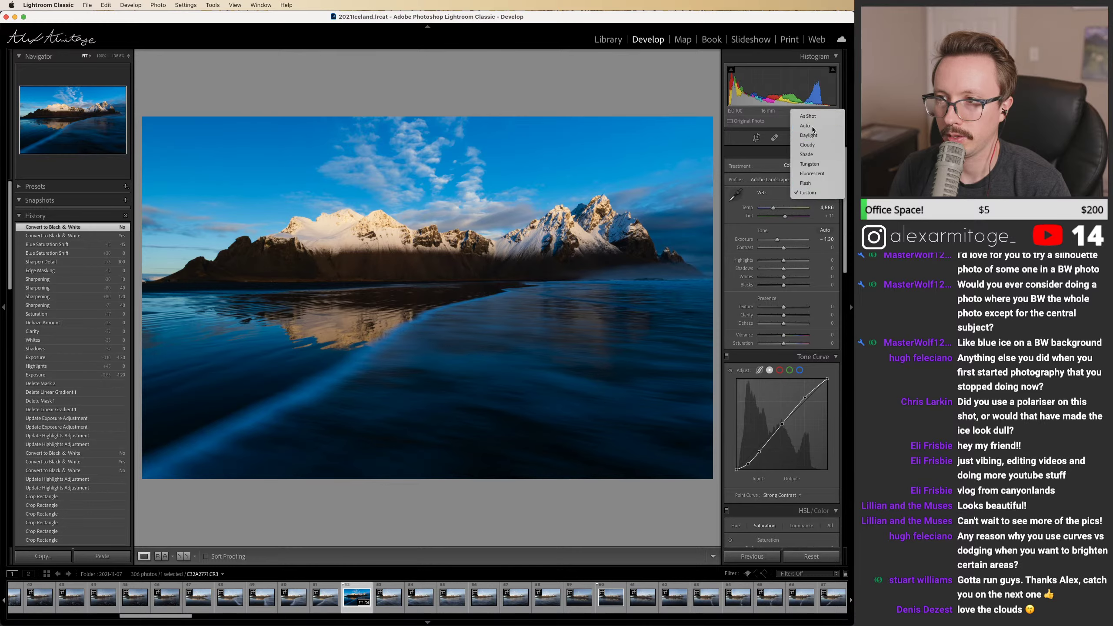
left_click(810, 127)
left_click(812, 166)
left_click(787, 167)
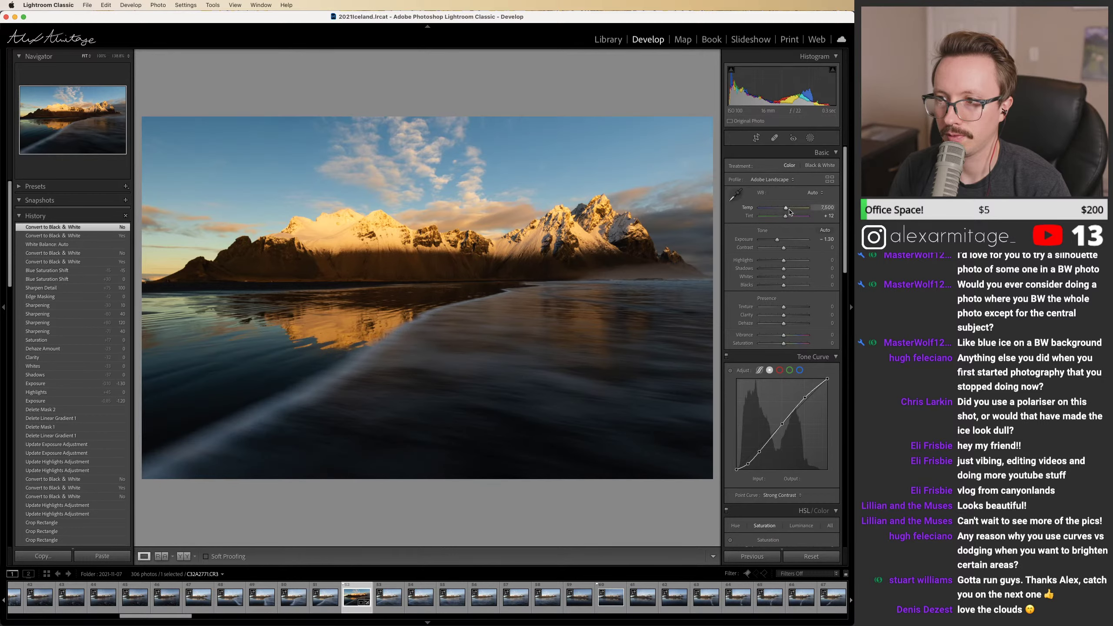
Step: Set the color temperature to 7,096, and lower the highlights to −33 while examining the sunlit peaks up close
left_click_drag(786, 210, 784, 211)
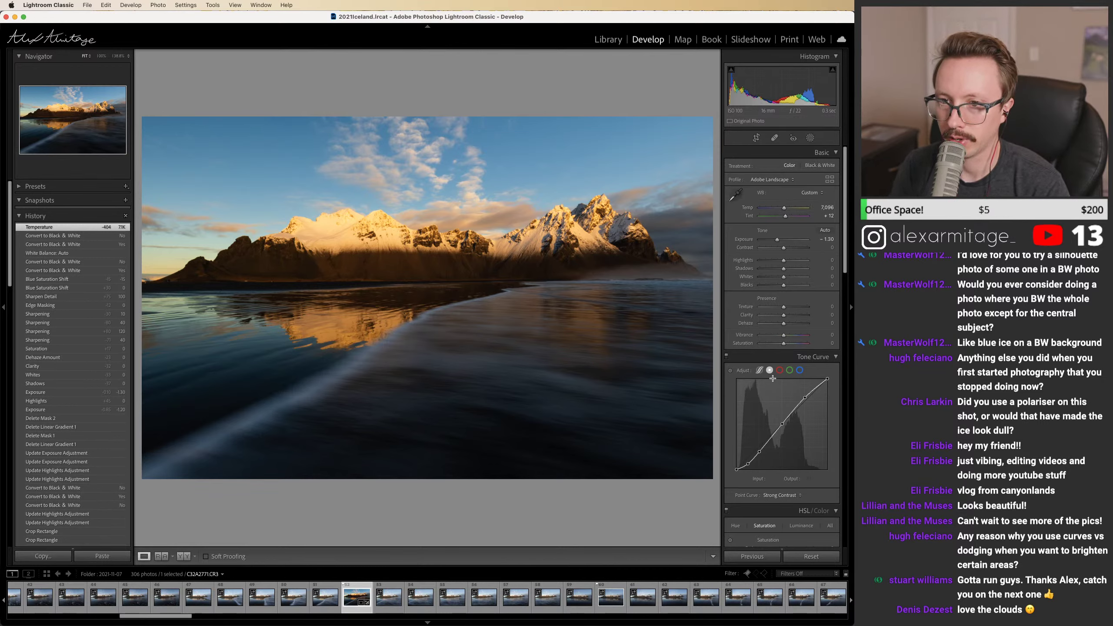
left_click_drag(783, 260, 775, 260)
left_click(354, 224)
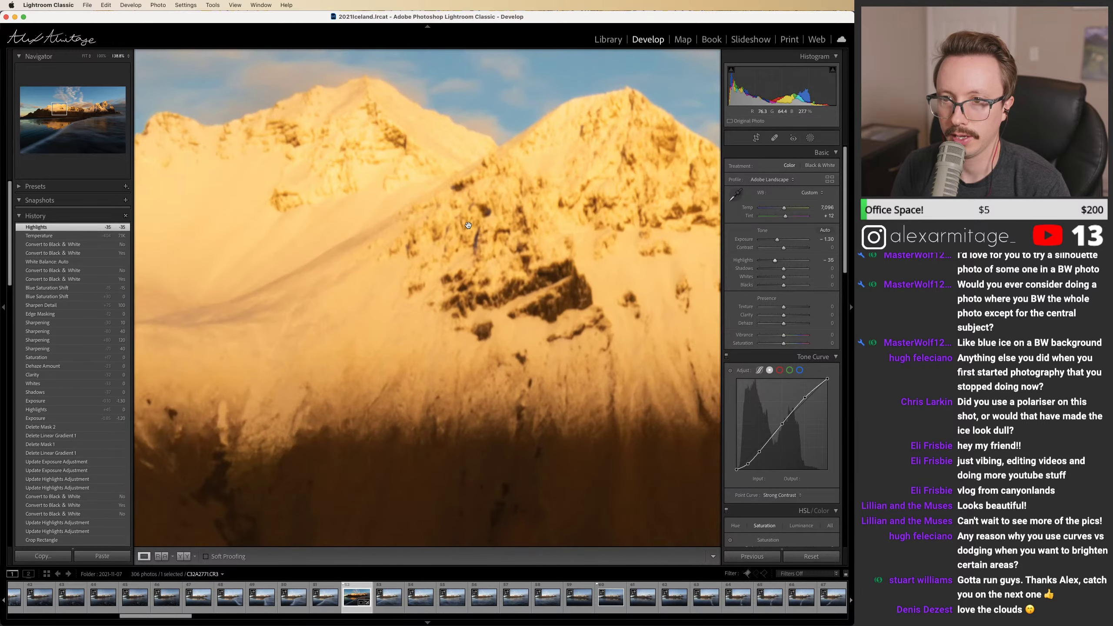
left_click_drag(468, 225, 520, 256)
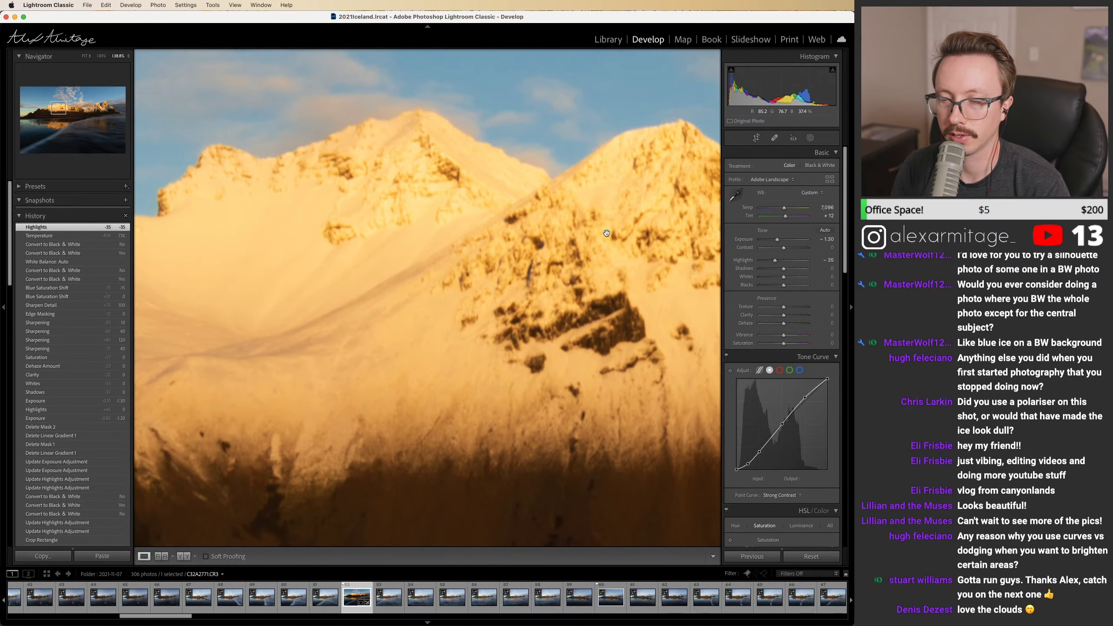
left_click_drag(606, 233, 442, 284)
left_click_drag(644, 308, 504, 271)
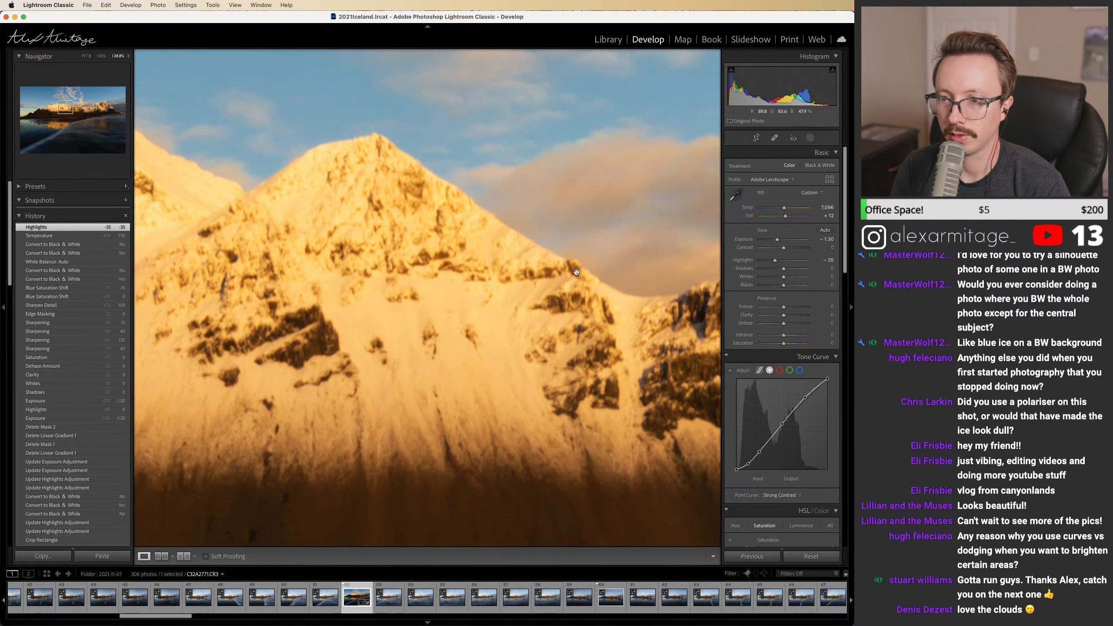
left_click(776, 261)
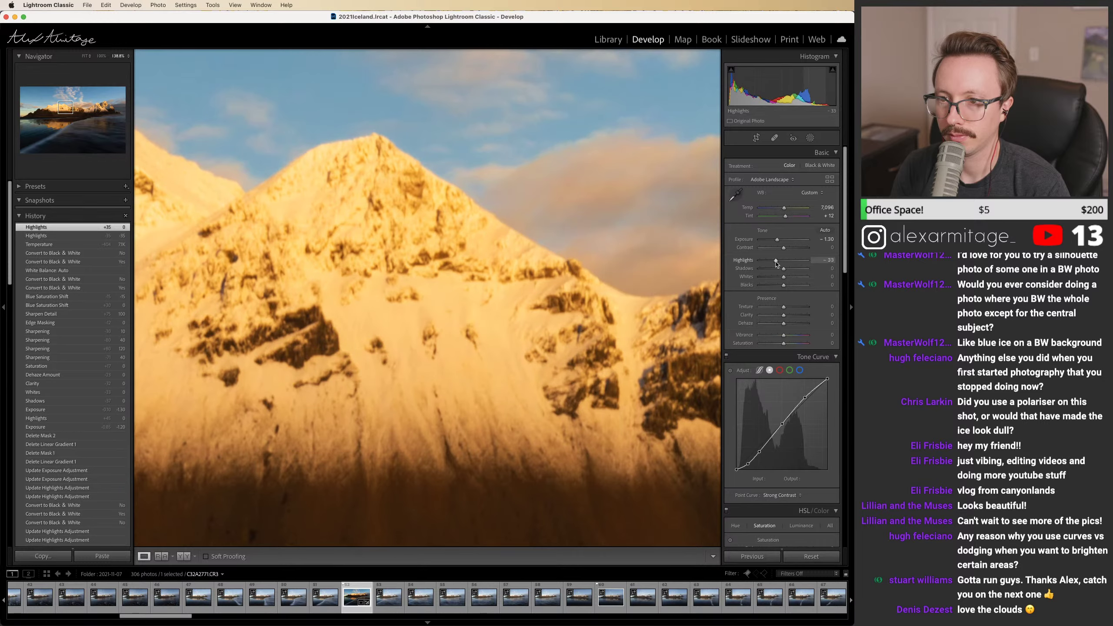
Step: Examine the snowy peaks up close in the unedited frames just after and just before the edited photo
left_click(393, 602)
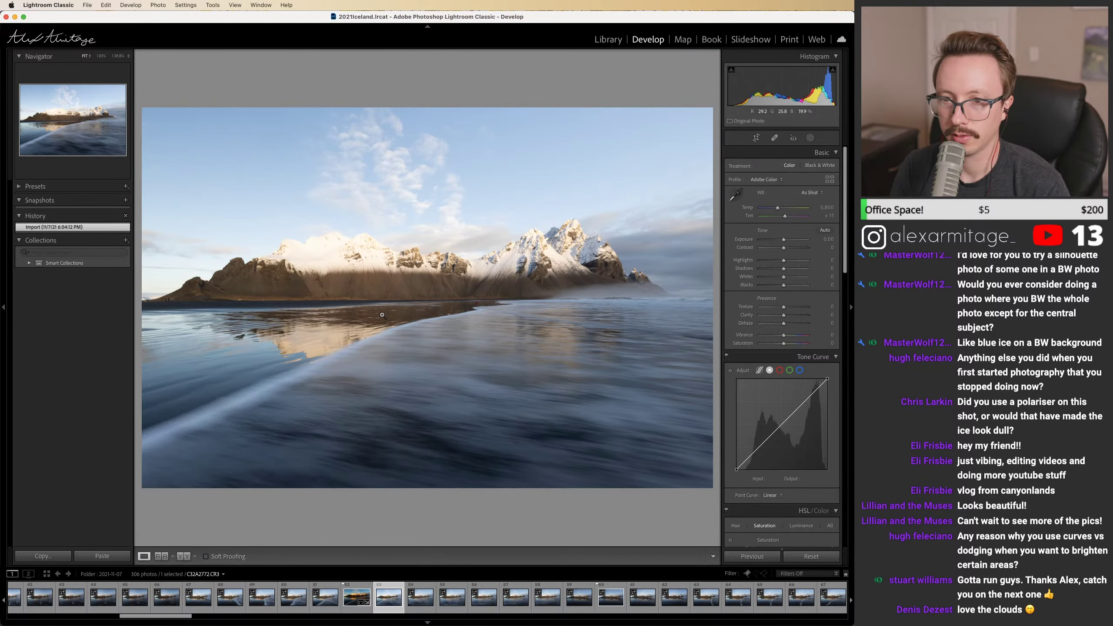
left_click(343, 245)
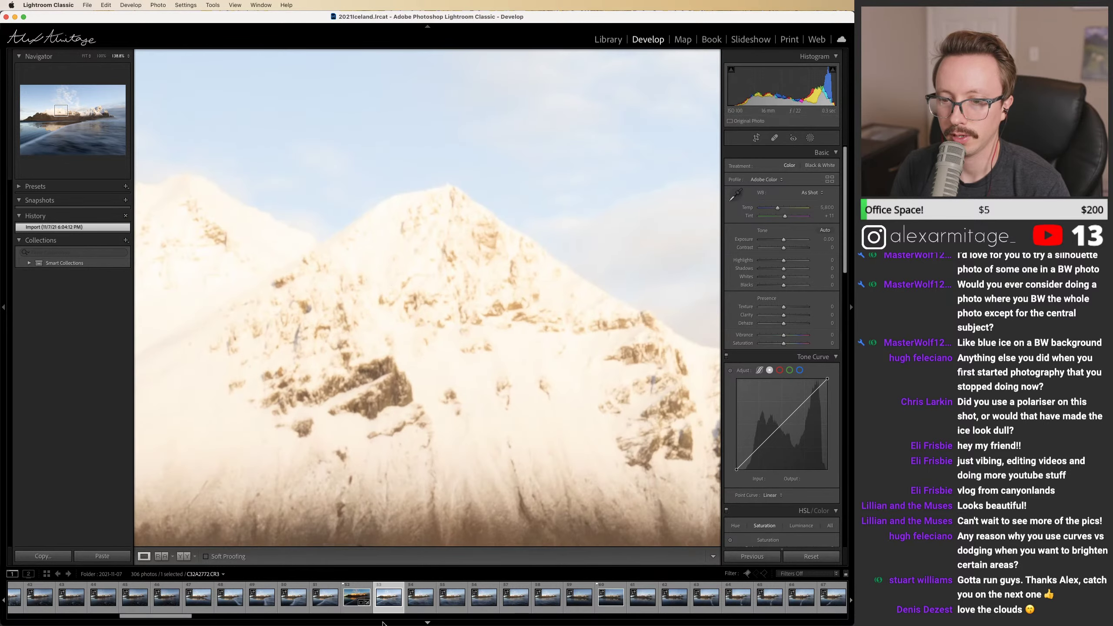
key("Left")
key("Left")
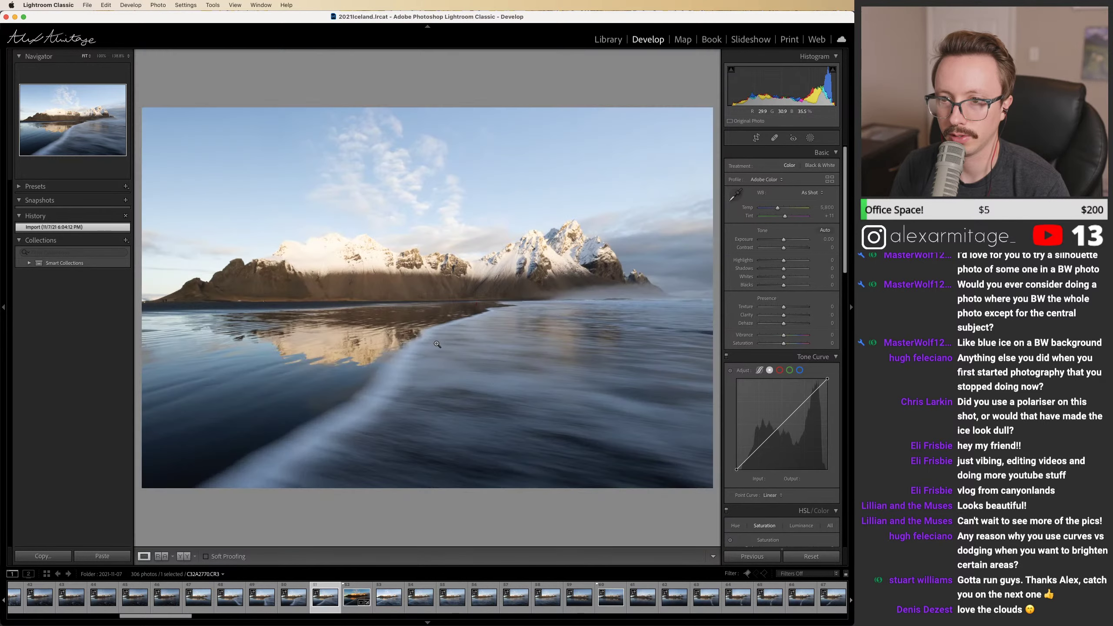
left_click(311, 239)
left_click_drag(323, 237, 499, 295)
left_click(454, 307)
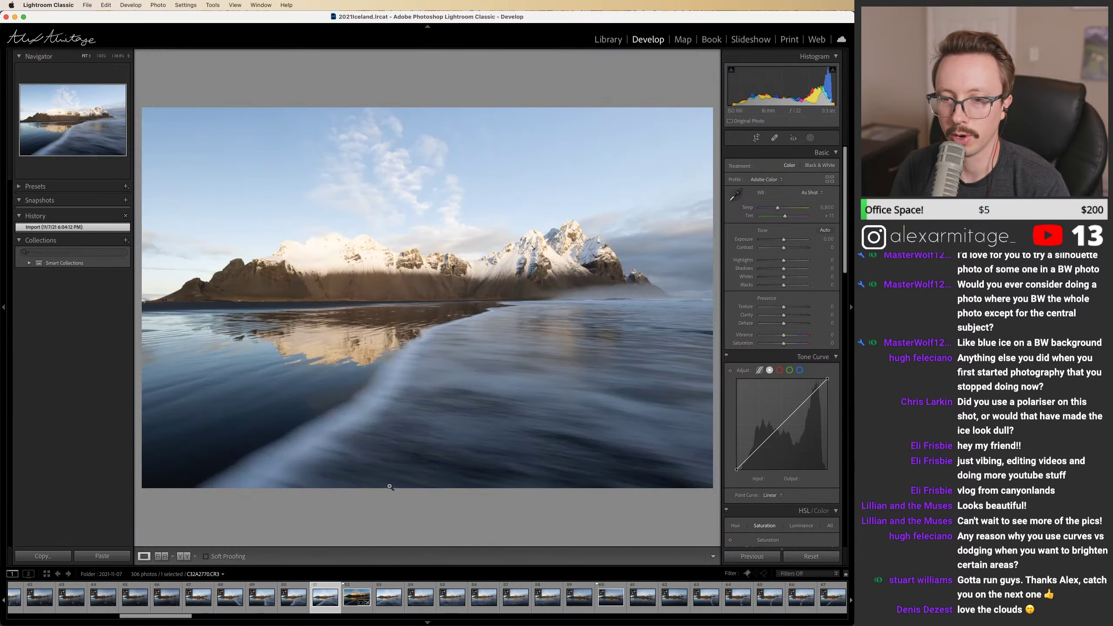
Step: Compare the wave's shape and the reflection across the earlier unedited frames of the same mountain scene
left_click(264, 610)
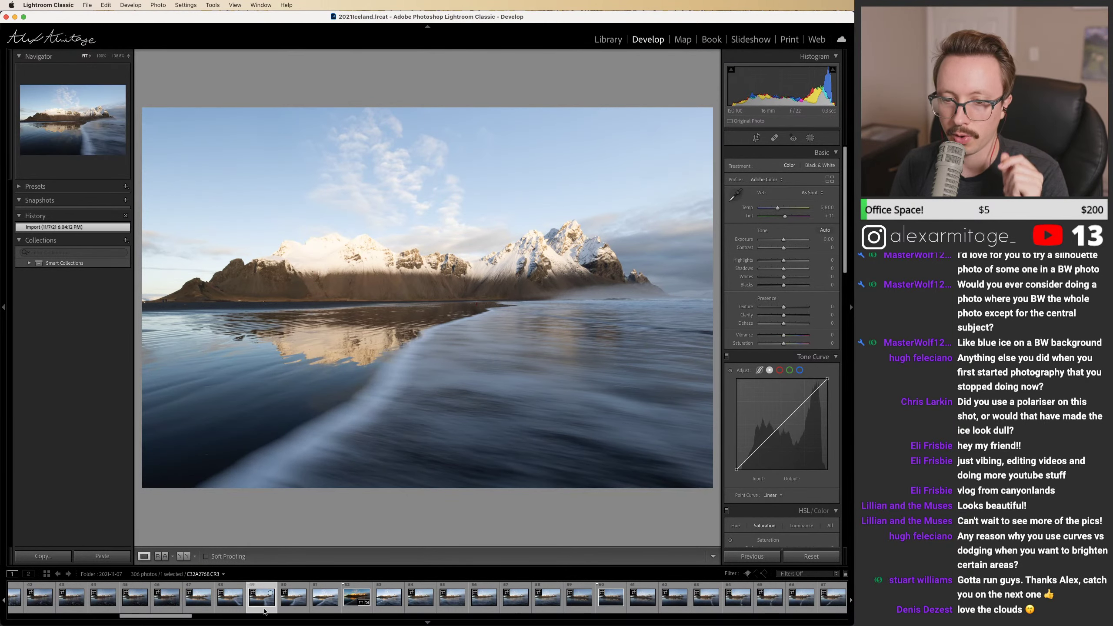
left_click(170, 608)
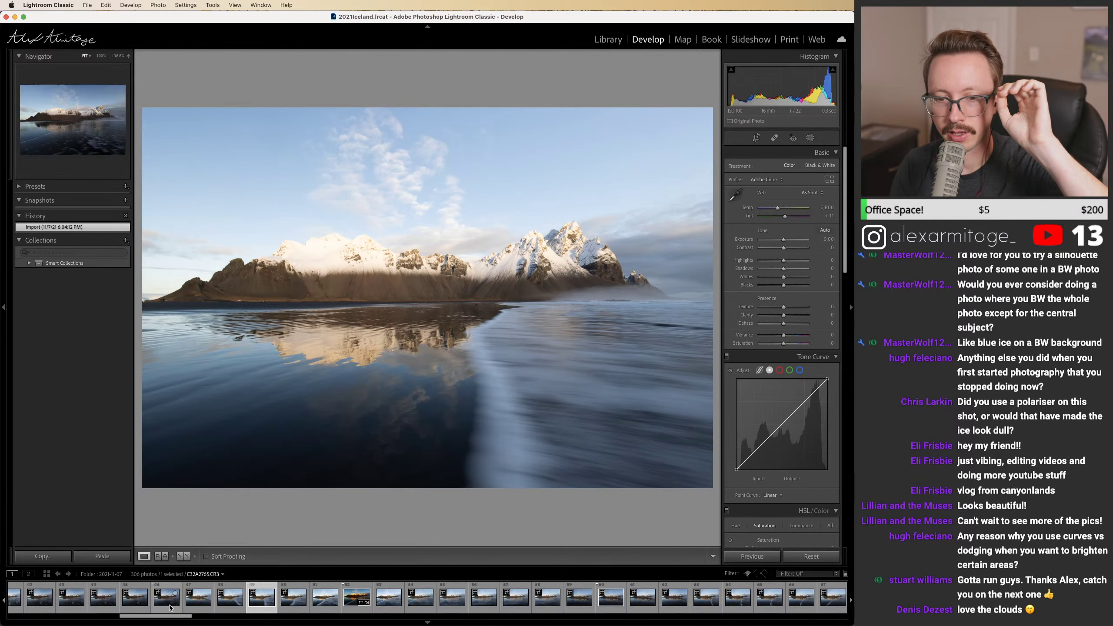
left_click(229, 608)
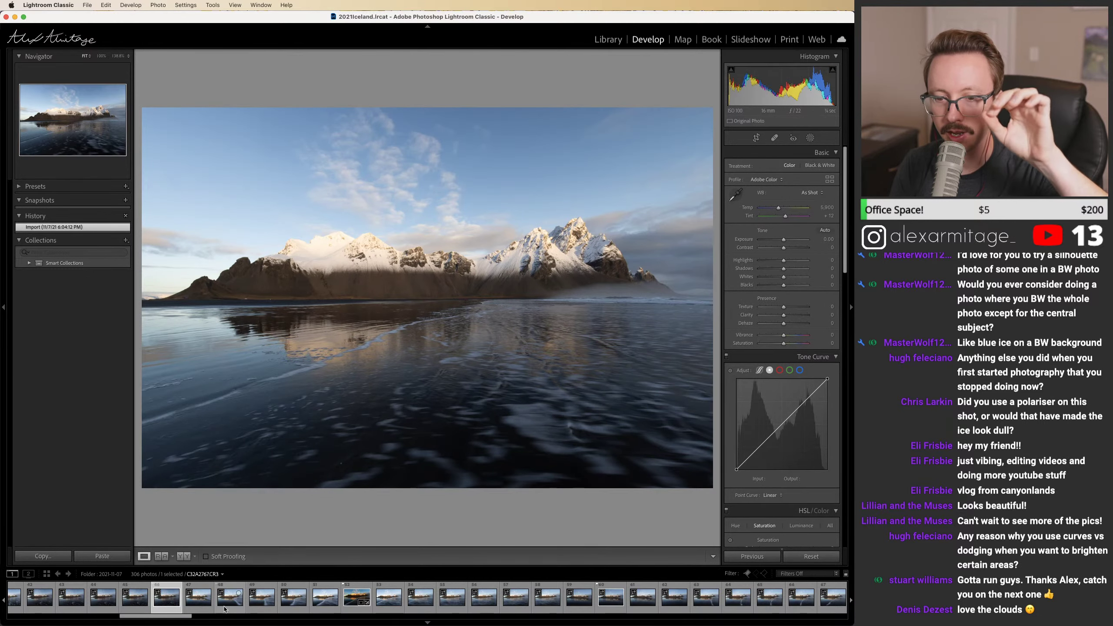
left_click(261, 609)
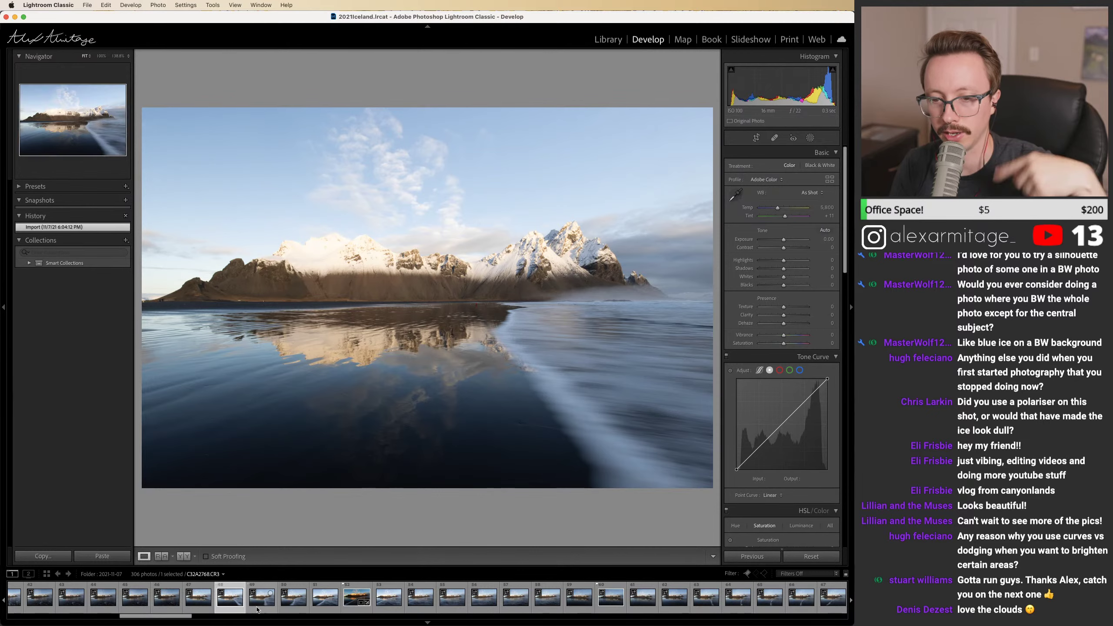
left_click(262, 607)
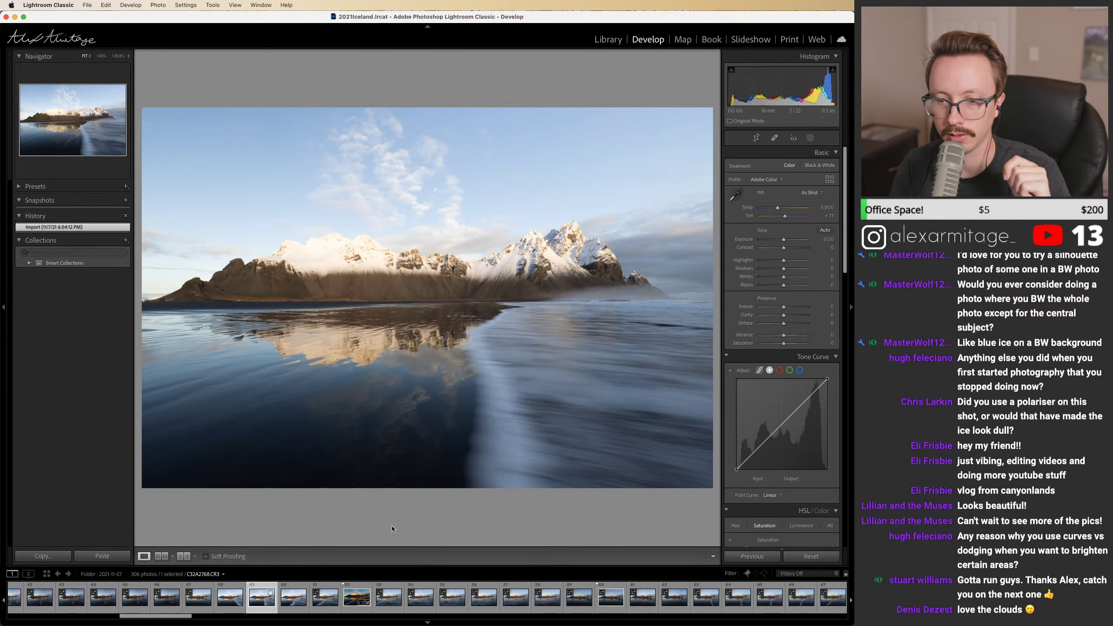
Step: Compare the wave's shape in the edited mountain photo with the unedited frames just before and after it
key("Right")
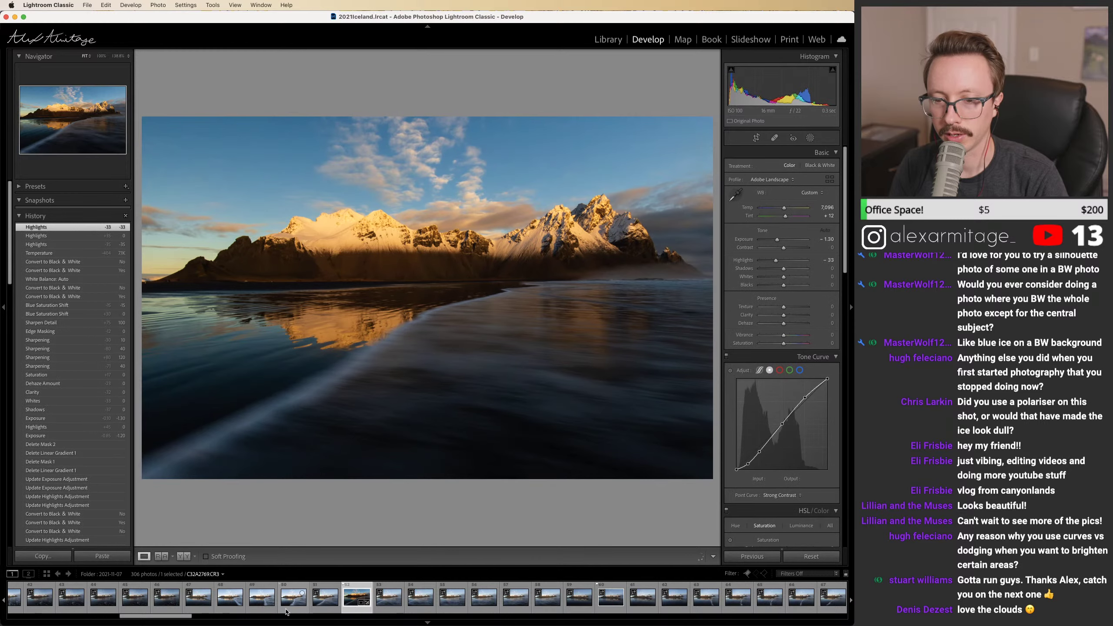
left_click(263, 611)
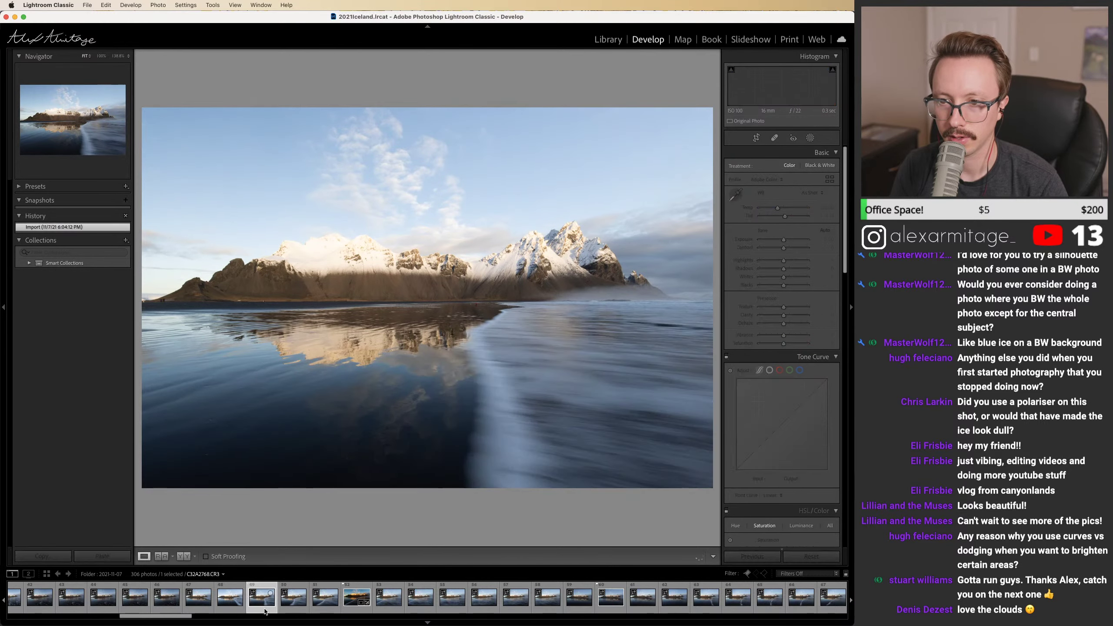
key("Right")
key("Right")
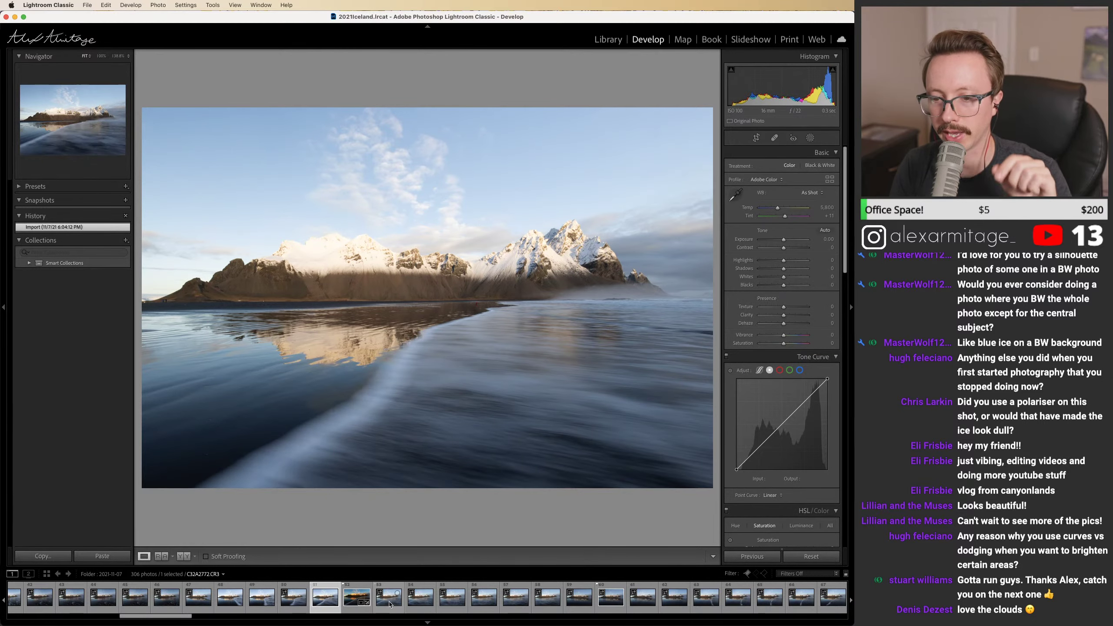
key("Right")
key("Right")
left_click(284, 609)
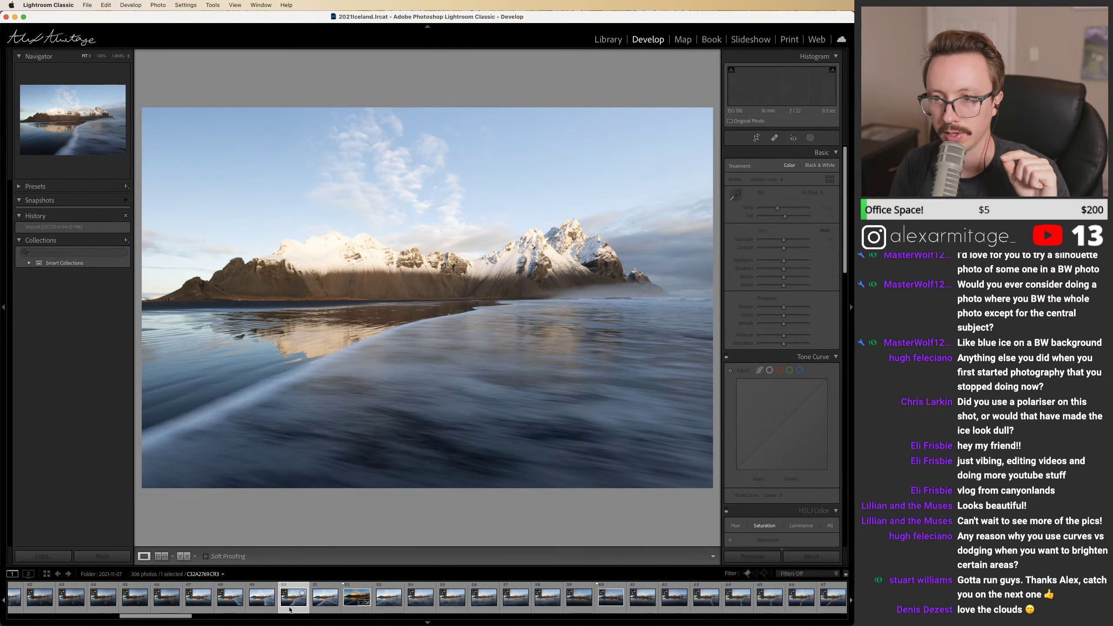
left_click(322, 610)
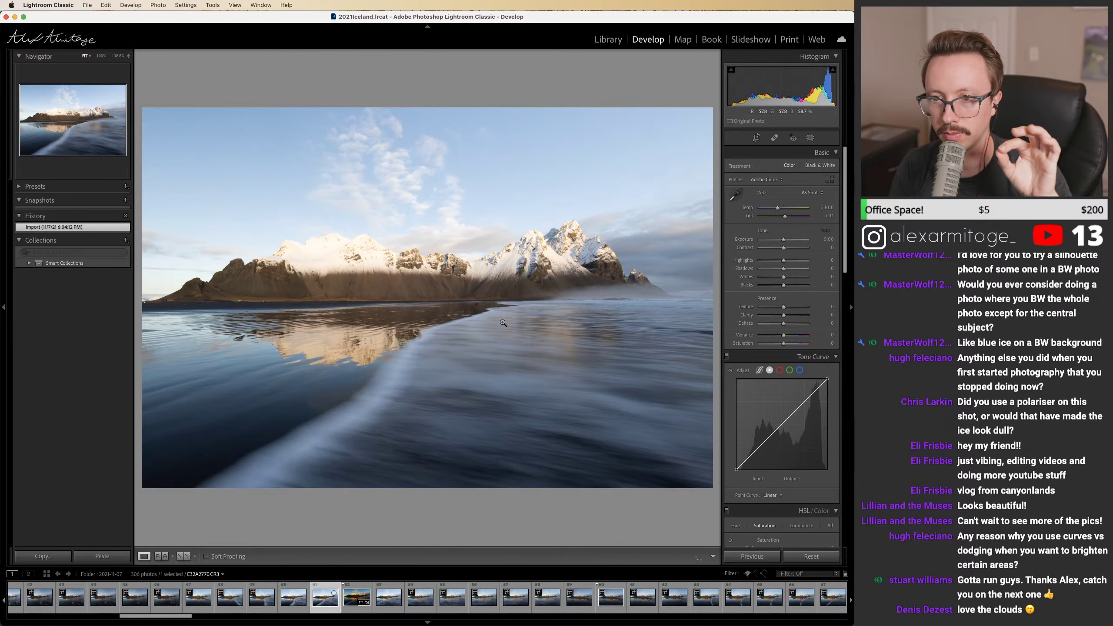
key("Left")
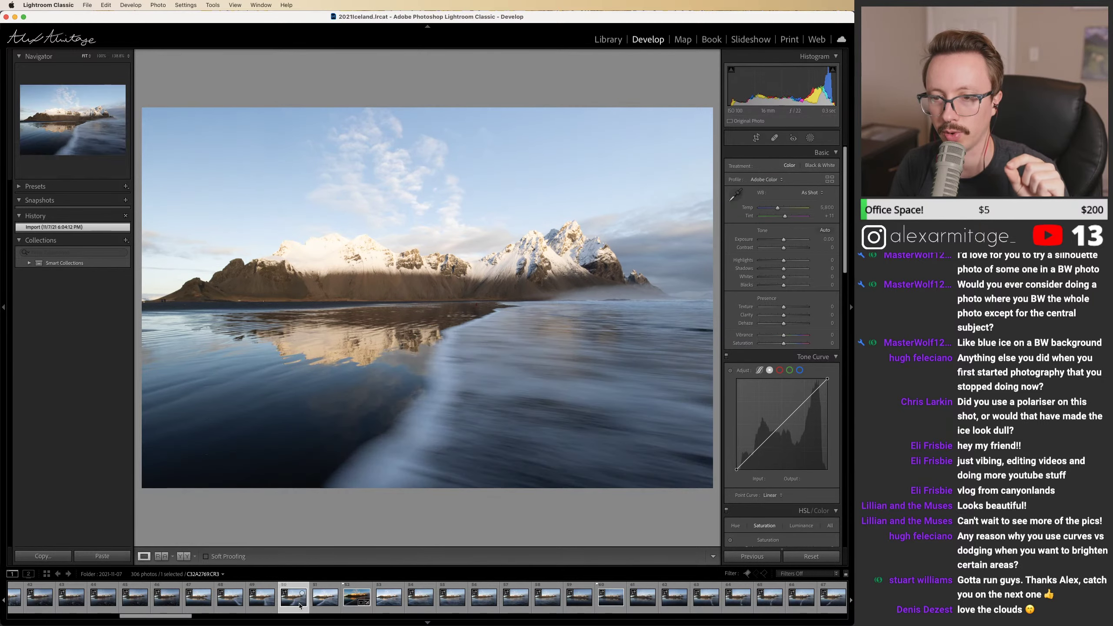
Step: Lower the exposure to −1.40 on the unedited frame three before the edited photo, and compare the peaks in both
key("Left")
left_click_drag(390, 277, 482, 289)
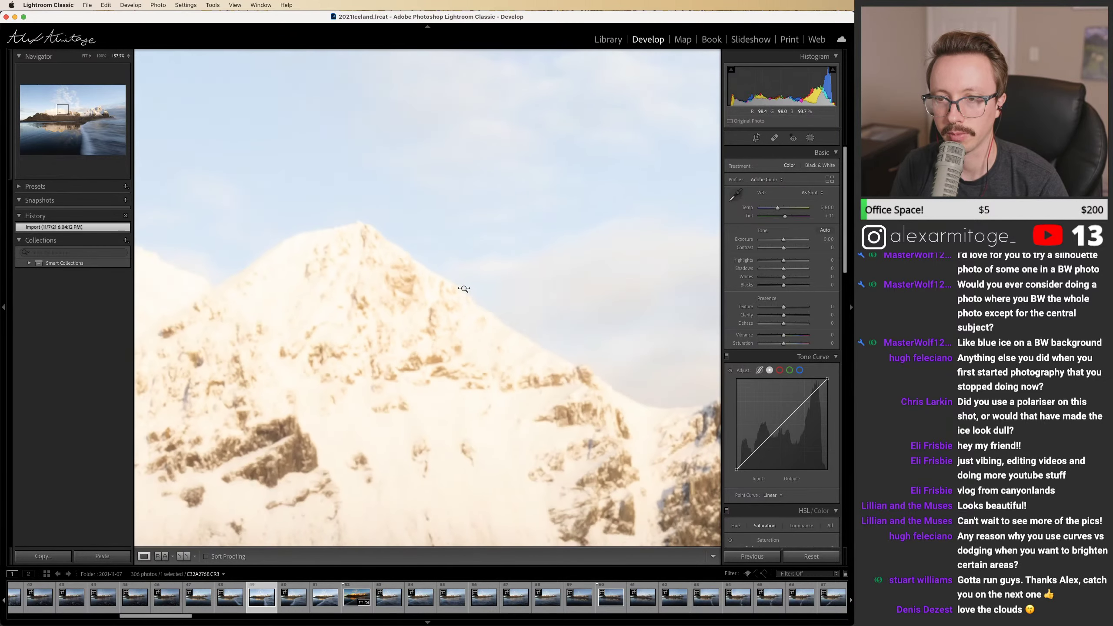
left_click_drag(784, 239, 777, 242)
left_click(356, 596)
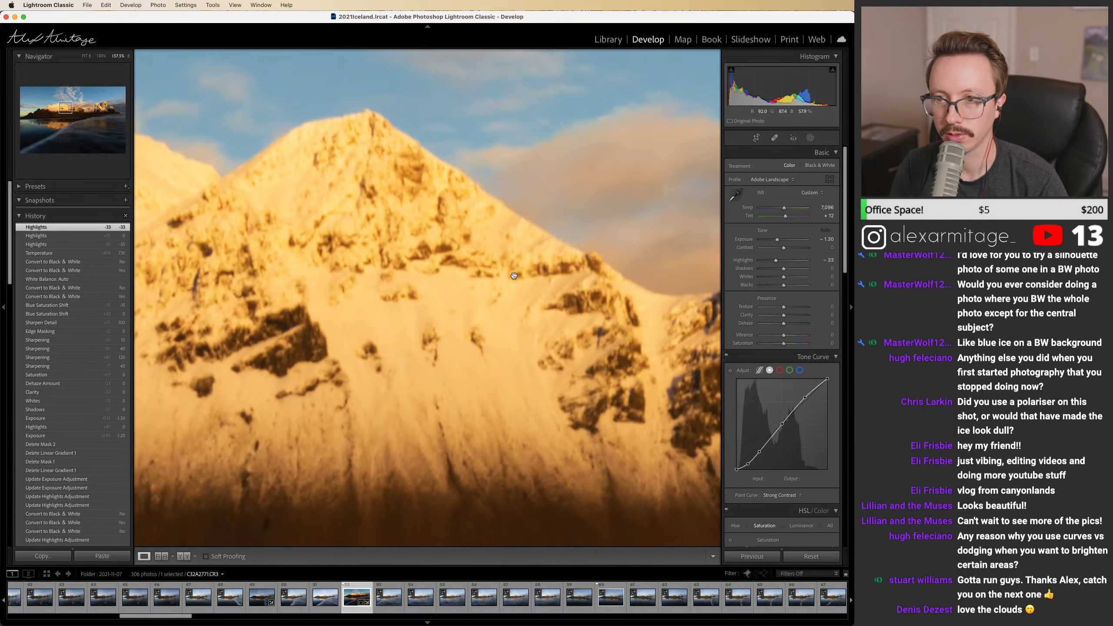
left_click(261, 596)
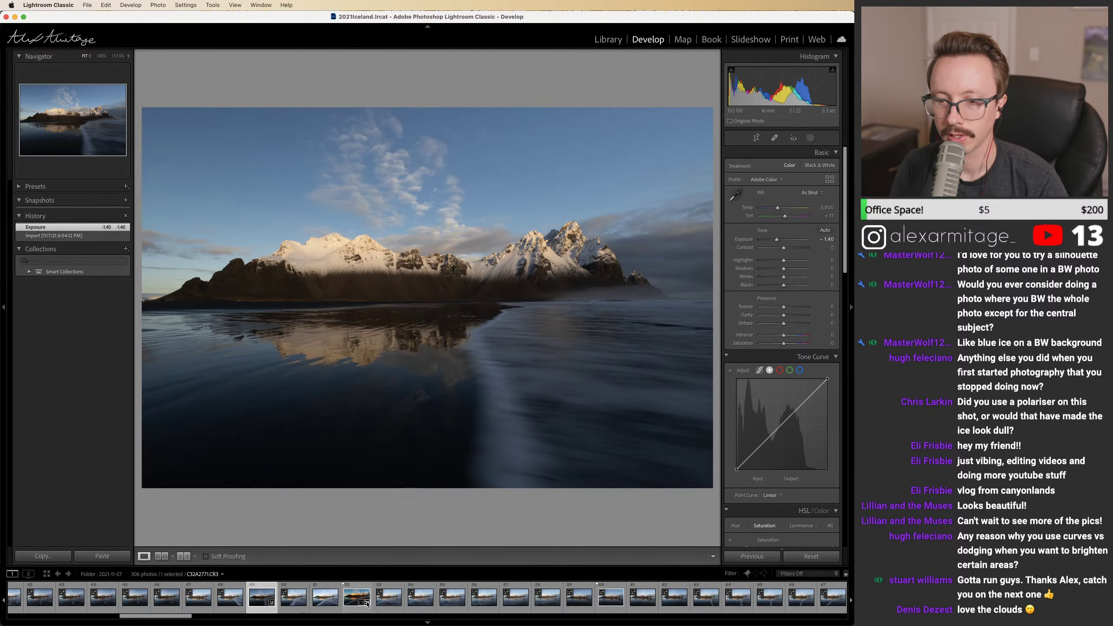
left_click(369, 603)
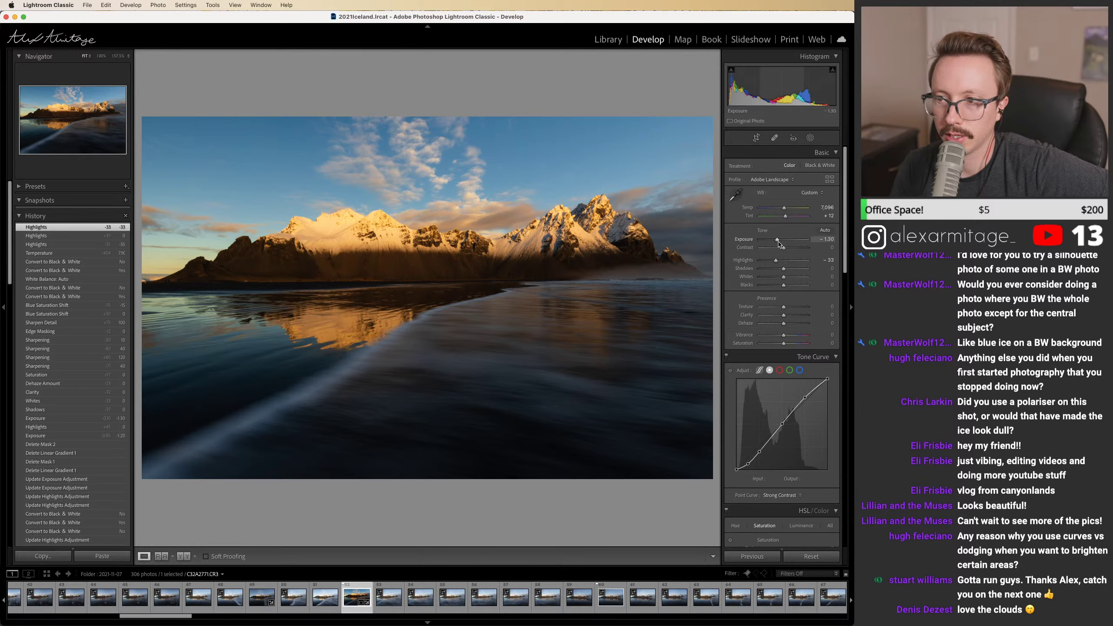
Step: Set the edited photo's exposure to −1.05 and create a virtual copy of it
left_click_drag(778, 241, 780, 243)
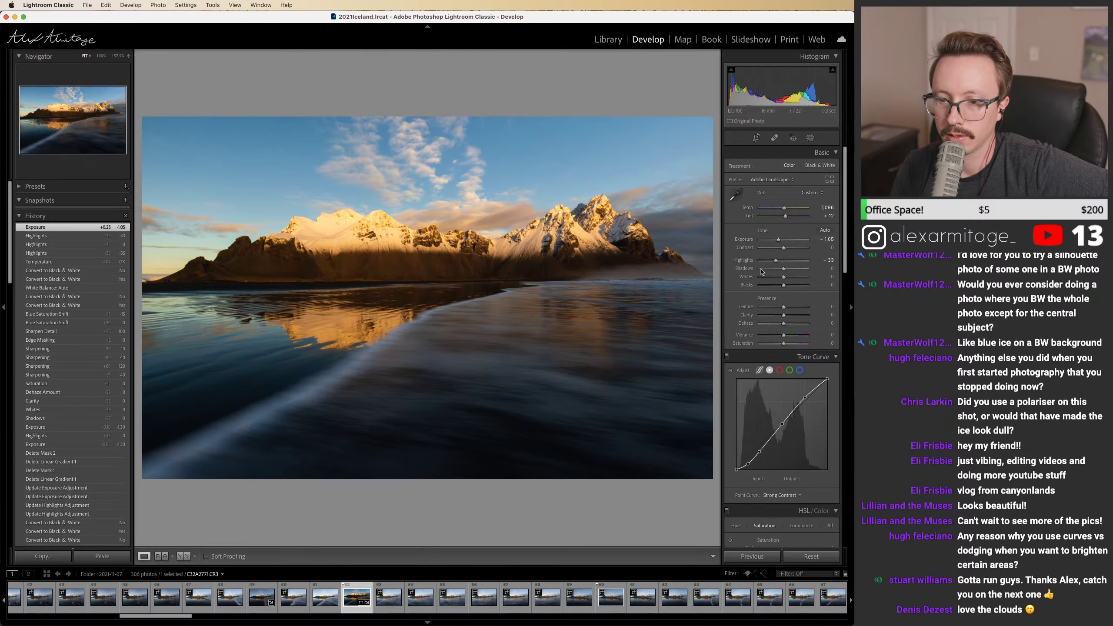
right_click(359, 592)
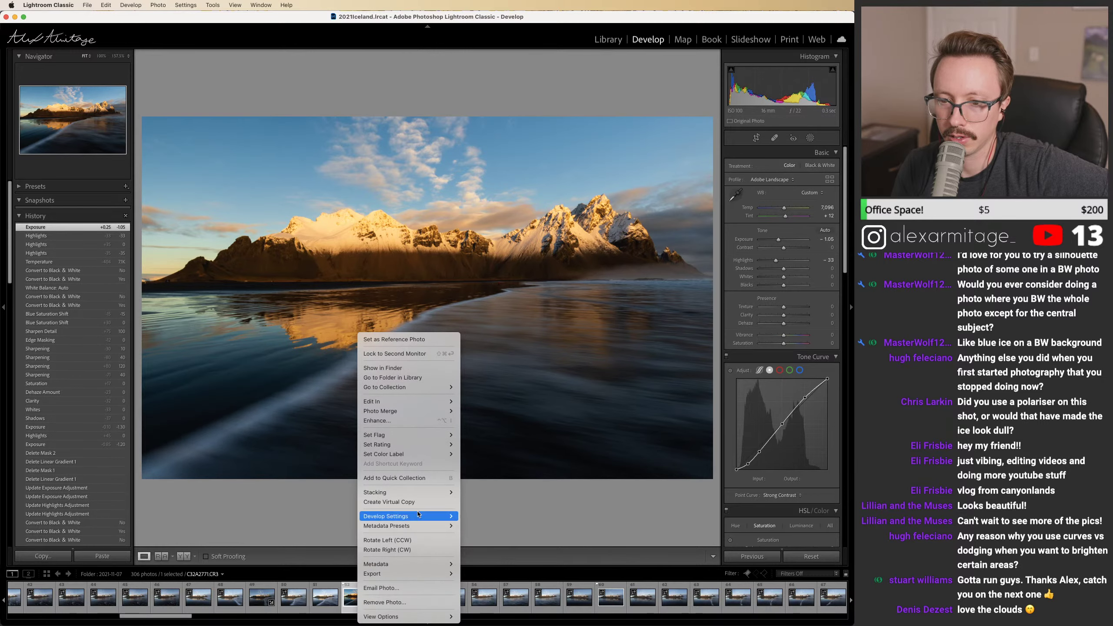
left_click(444, 505)
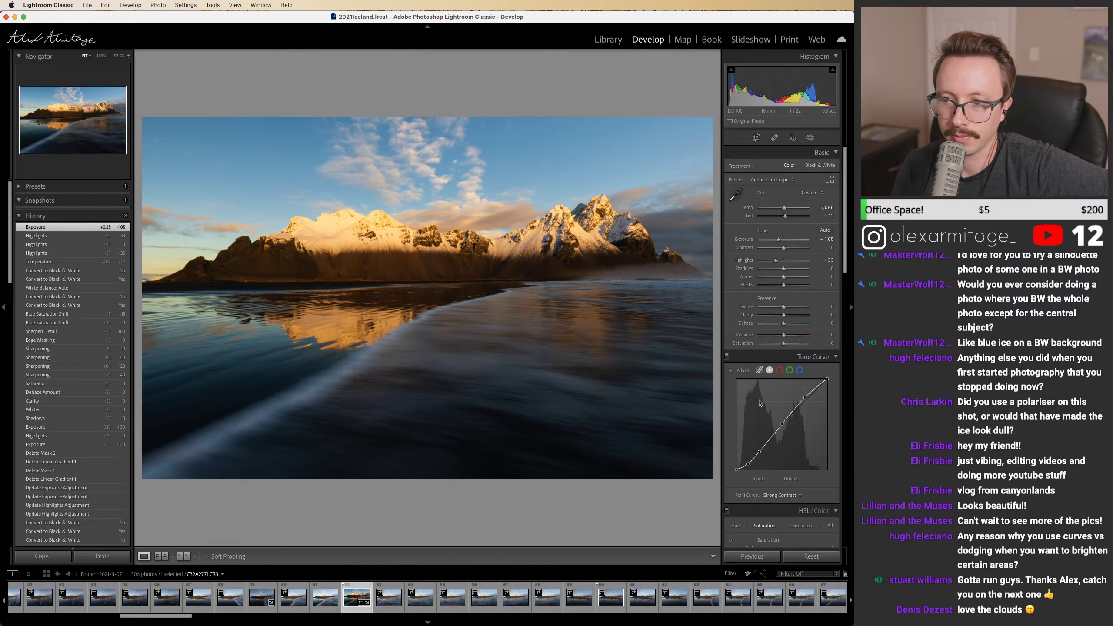
Step: Reset the virtual copy's exposure to 0 and set its whites to +22
left_click(781, 240)
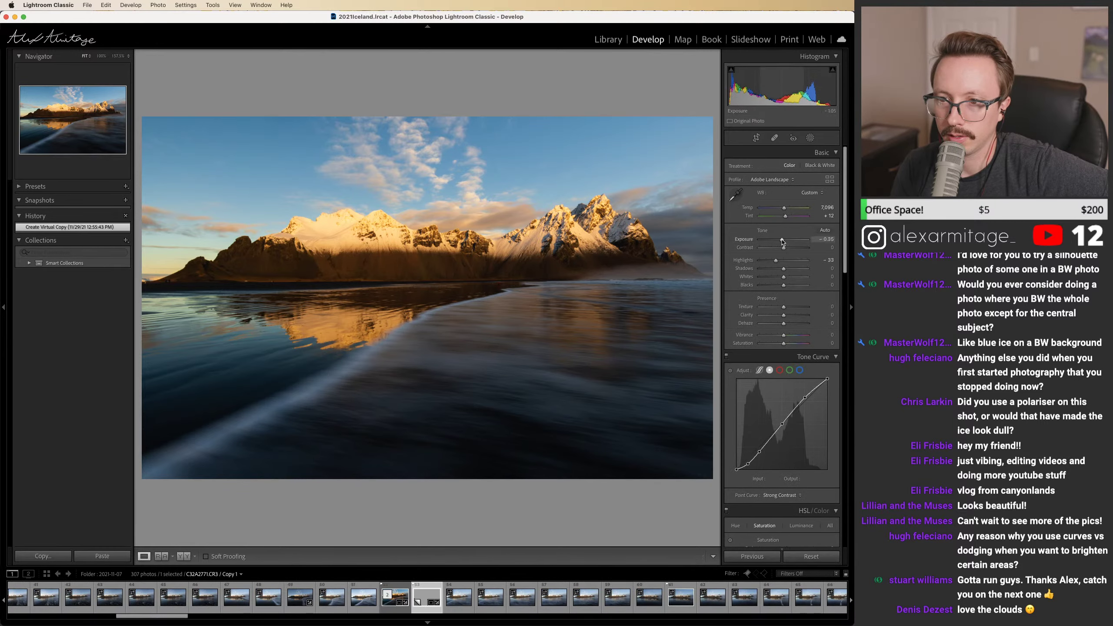
left_click(783, 242)
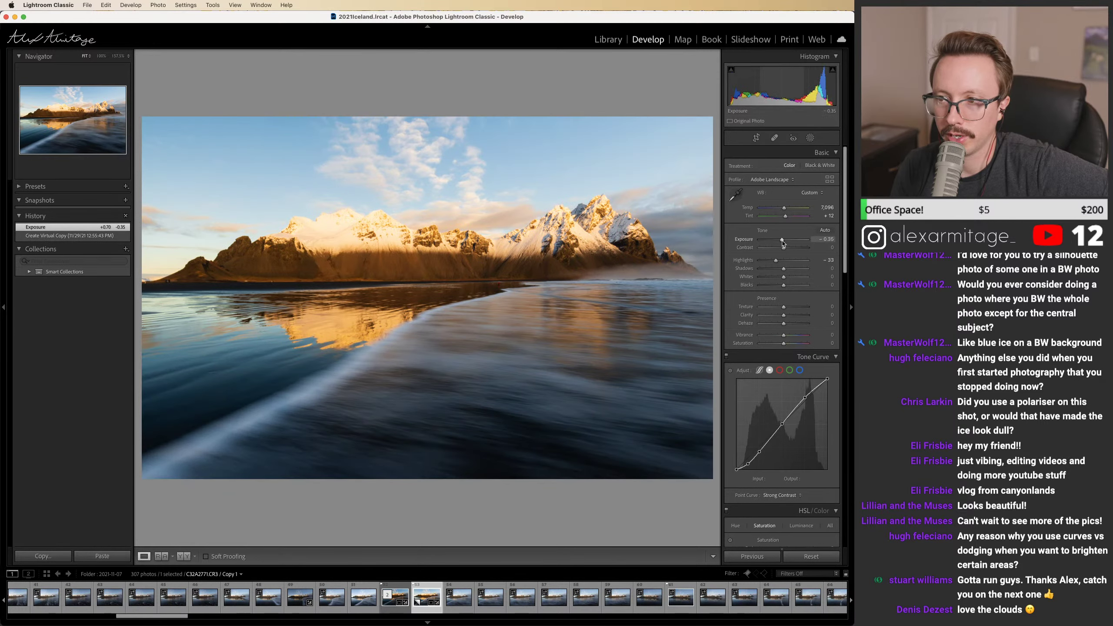
double_click(783, 241)
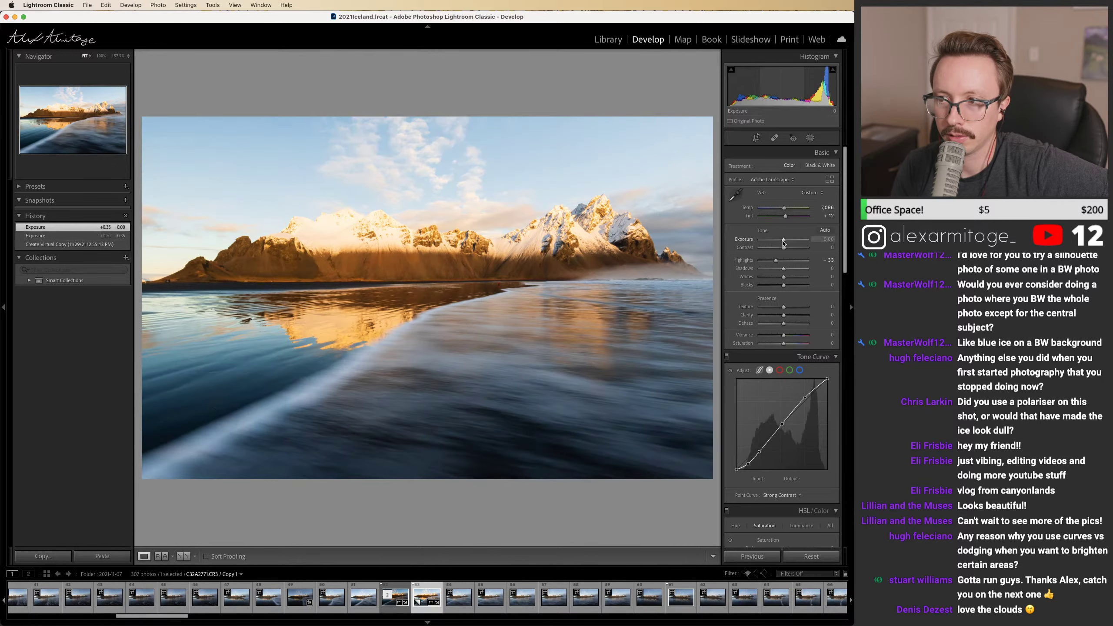
left_click_drag(783, 241, 789, 281)
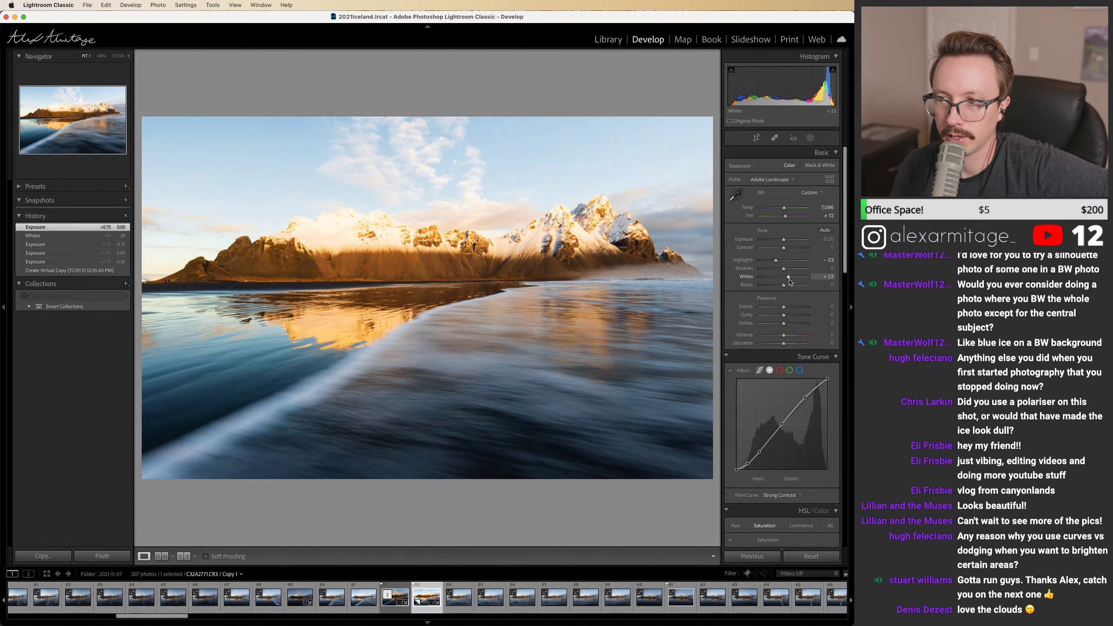
Step: Select the edited photo together with its virtual copy and open both as layers in one Photoshop document
left_click(389, 605, "super")
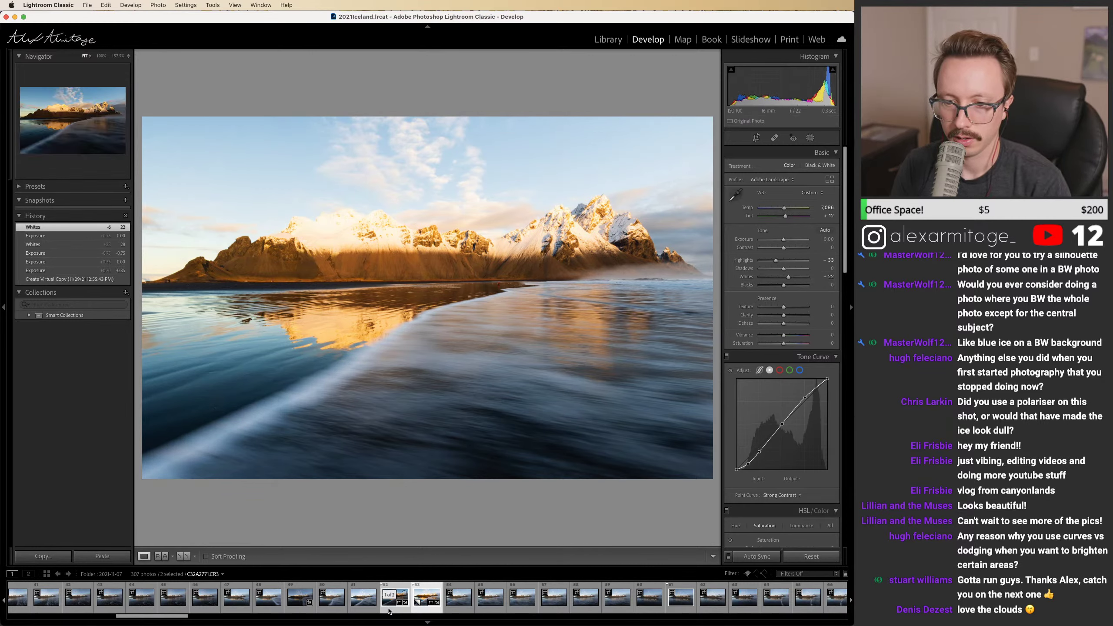
right_click(388, 610)
mouse_move(464, 402)
left_click(544, 455)
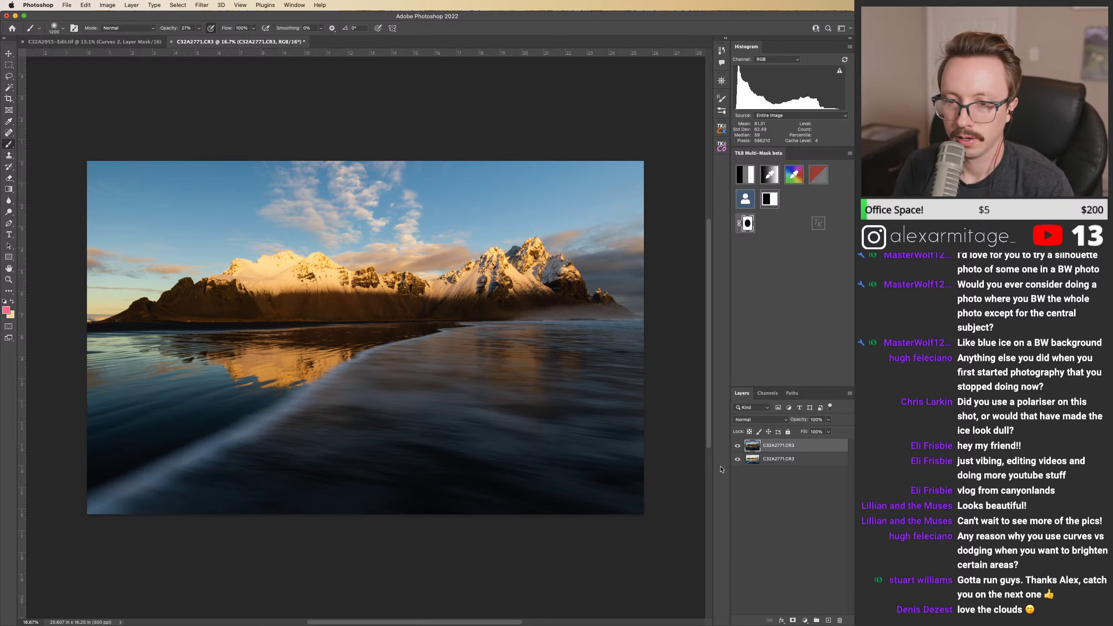
Step: Add a white layer mask to the darker top layer and compare it with the brighter layer beneath
mouse_move(753, 463)
left_mouse_down()
mouse_move(752, 448)
mouse_move(748, 456)
left_mouse_up()
left_click(754, 450)
left_click(793, 620)
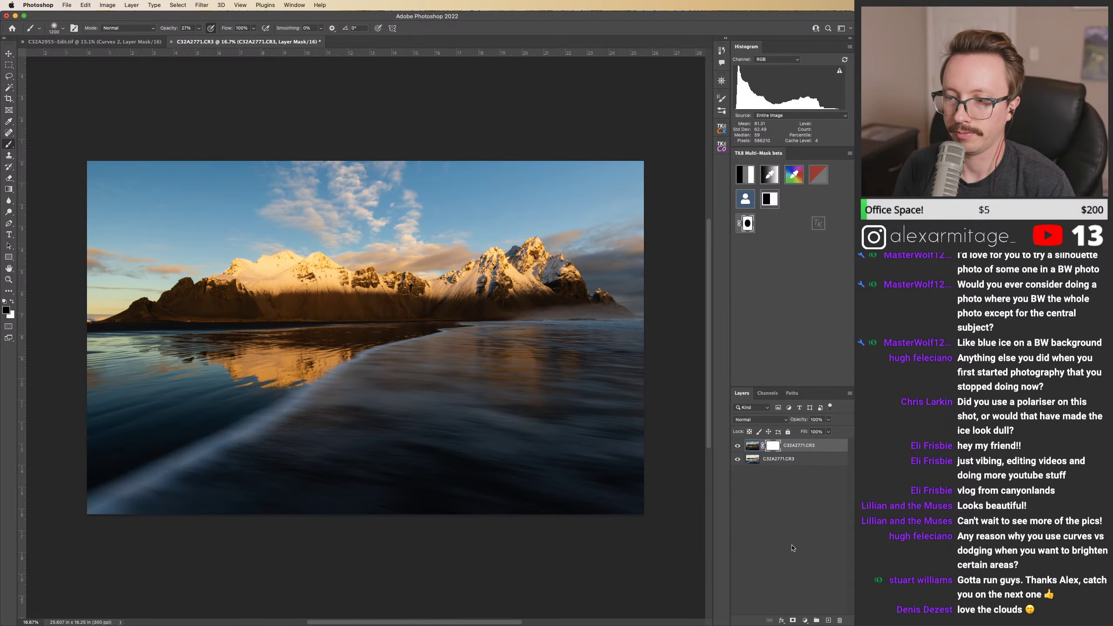
left_click(737, 446)
left_click(737, 446)
Step: Load a luminosity selection of the bright tones and paint black at 38% opacity on the top layer's mask over the reflection and wave
left_click(762, 176)
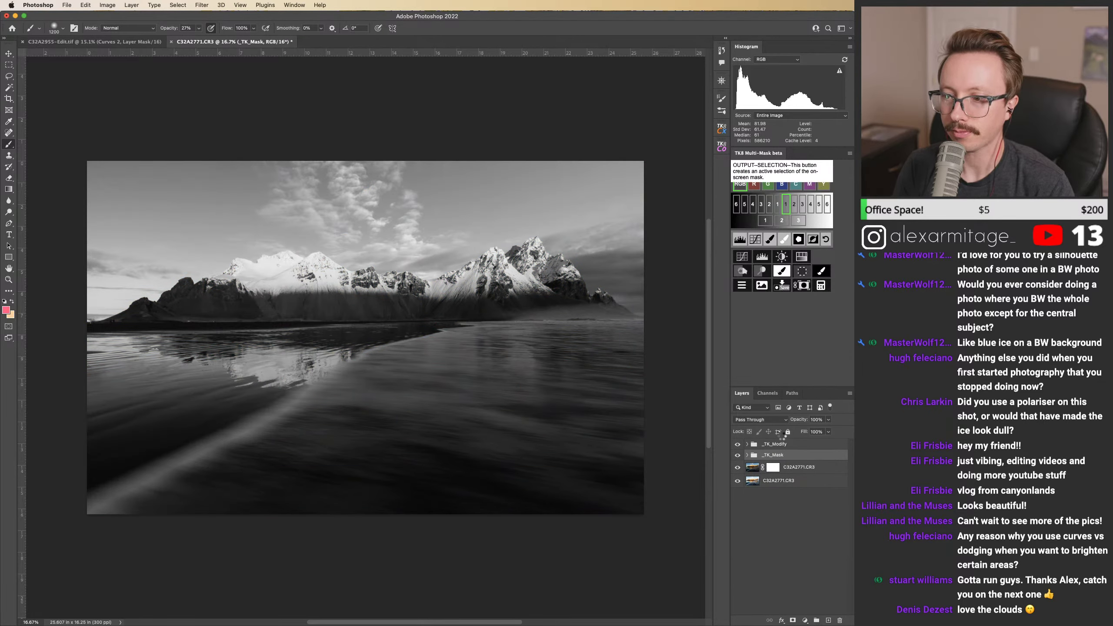
left_click(801, 271)
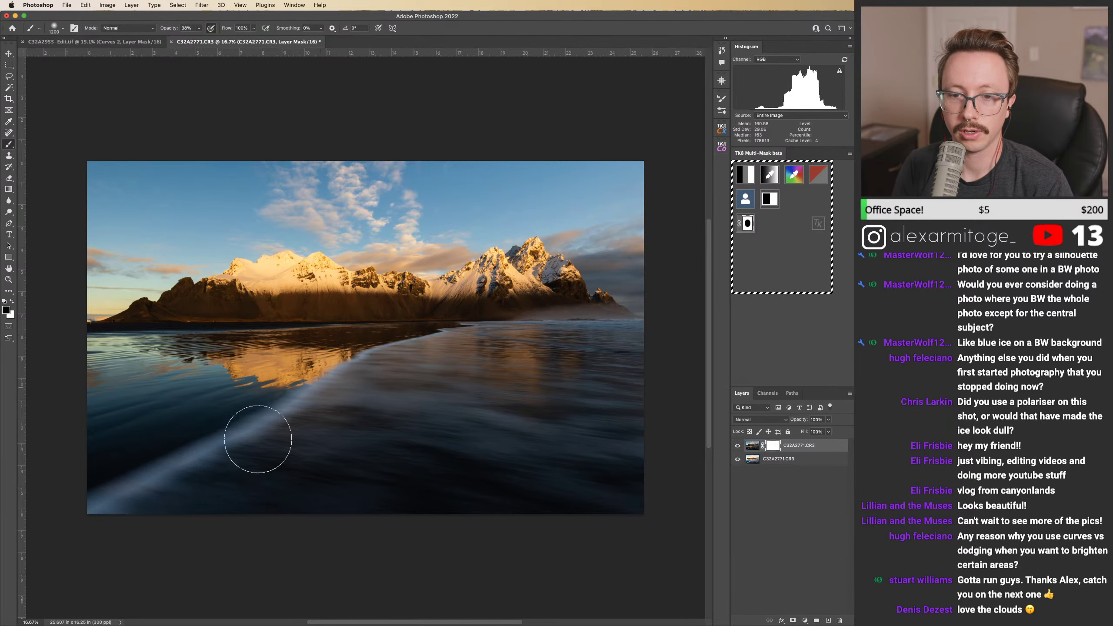
left_click_drag(311, 373, 163, 380)
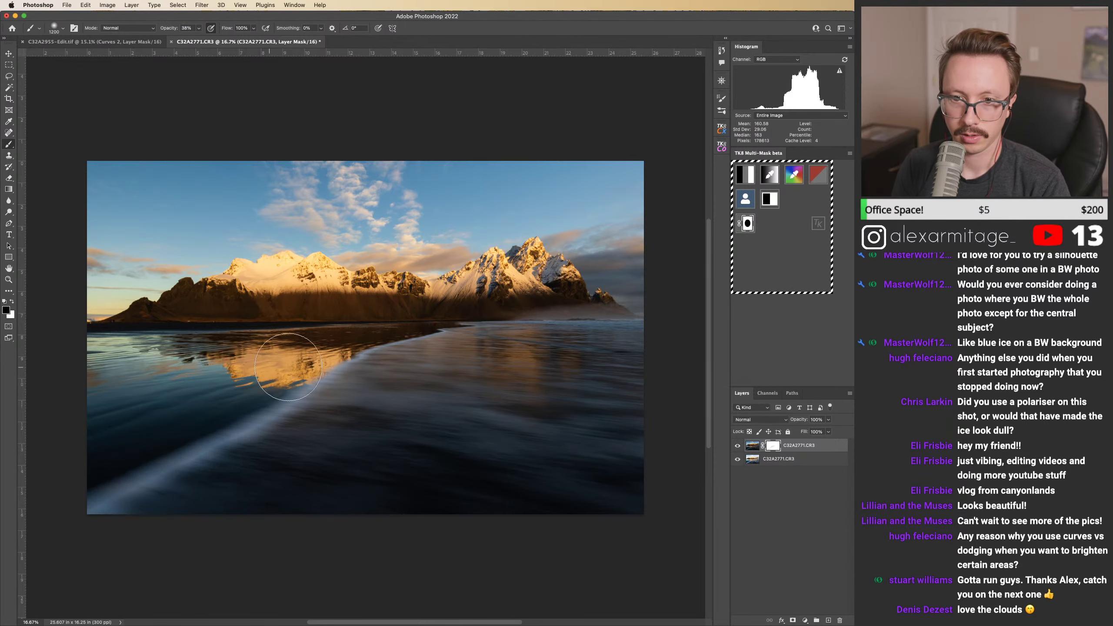
key("bracketright")
key("bracketright")
key("bracketright")
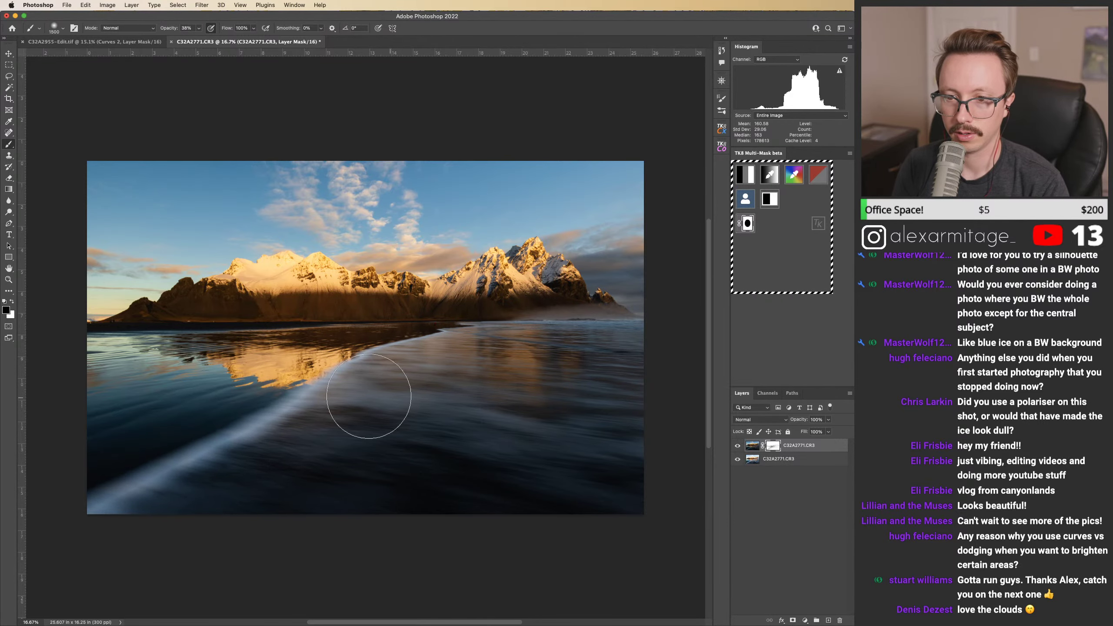
key("bracketright")
key("bracketright")
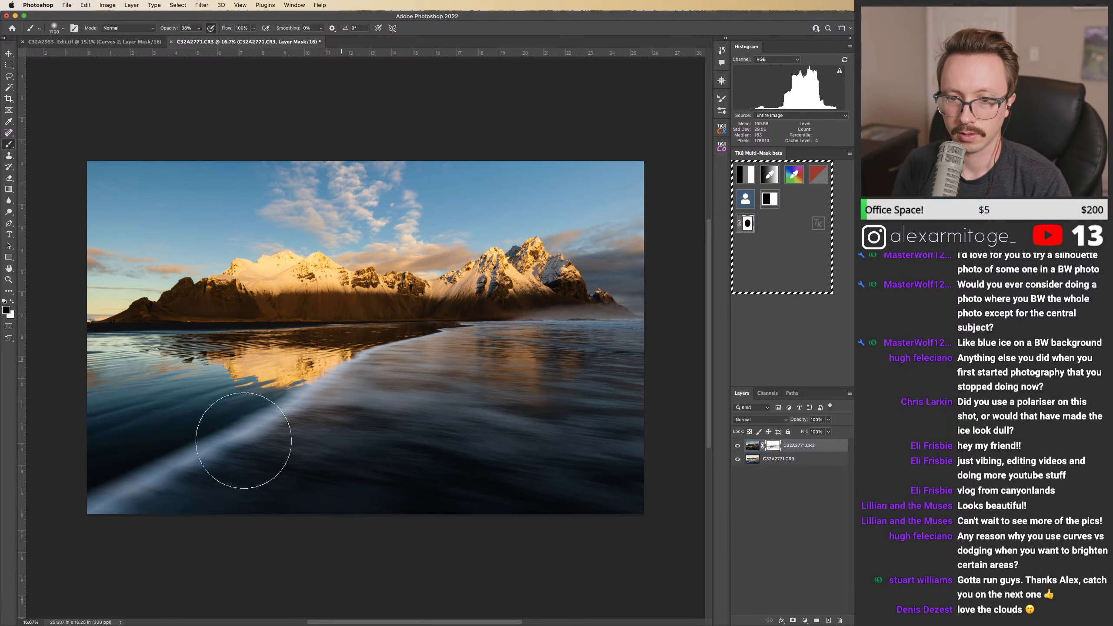
key("super+z")
key("super+shift+z")
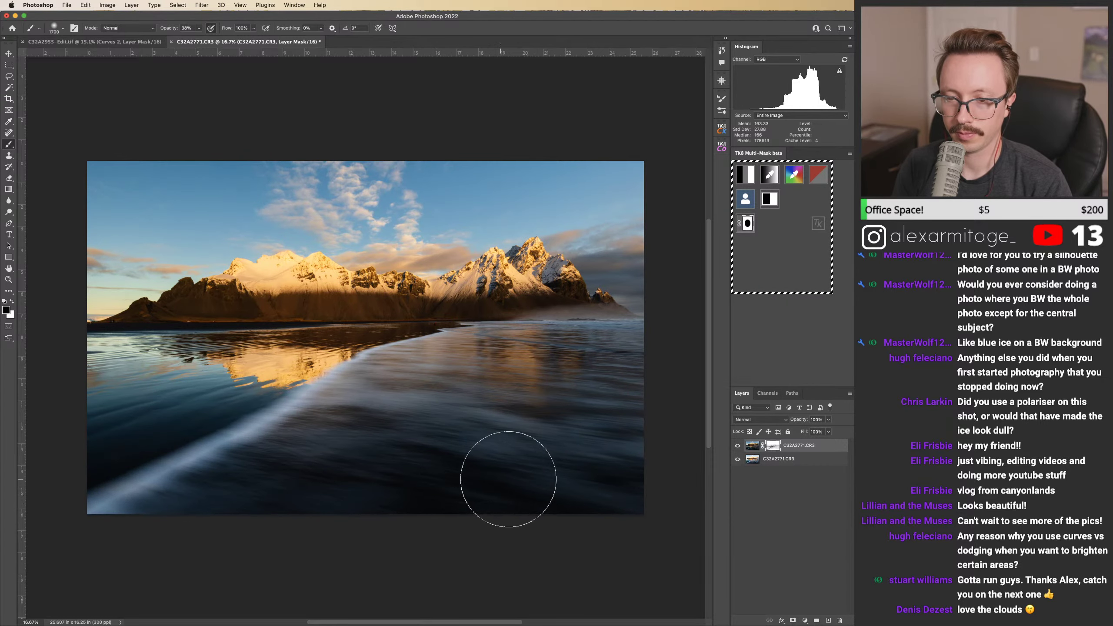
Step: Hide the darker layer, load a new luminosity selection of the bright tones from the brighter layer, and show the darker layer again
left_click(738, 447)
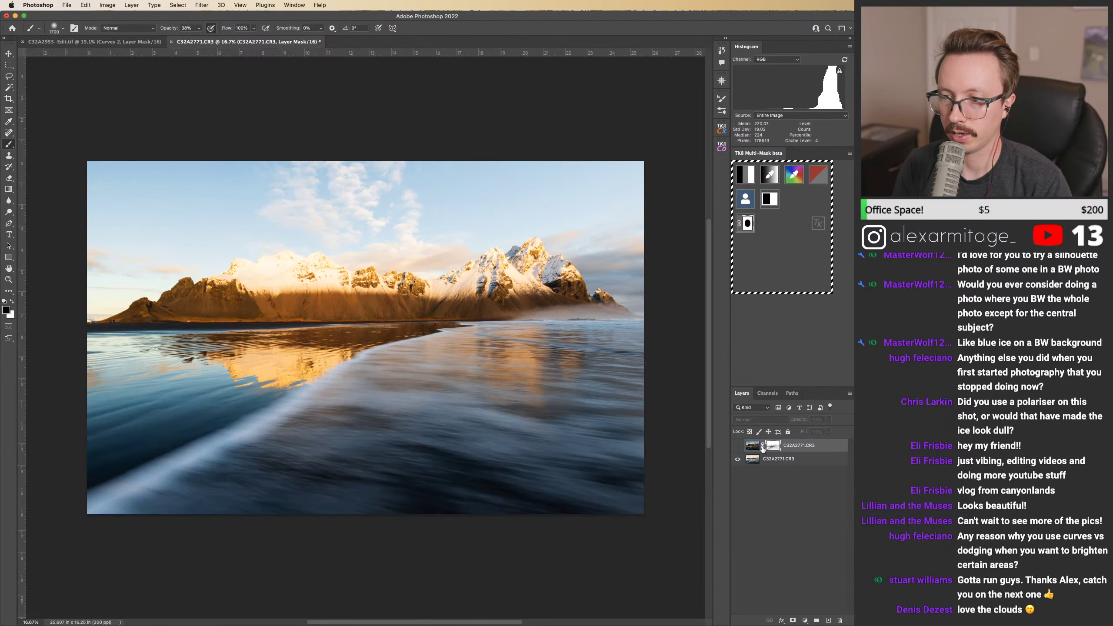
left_click(755, 182)
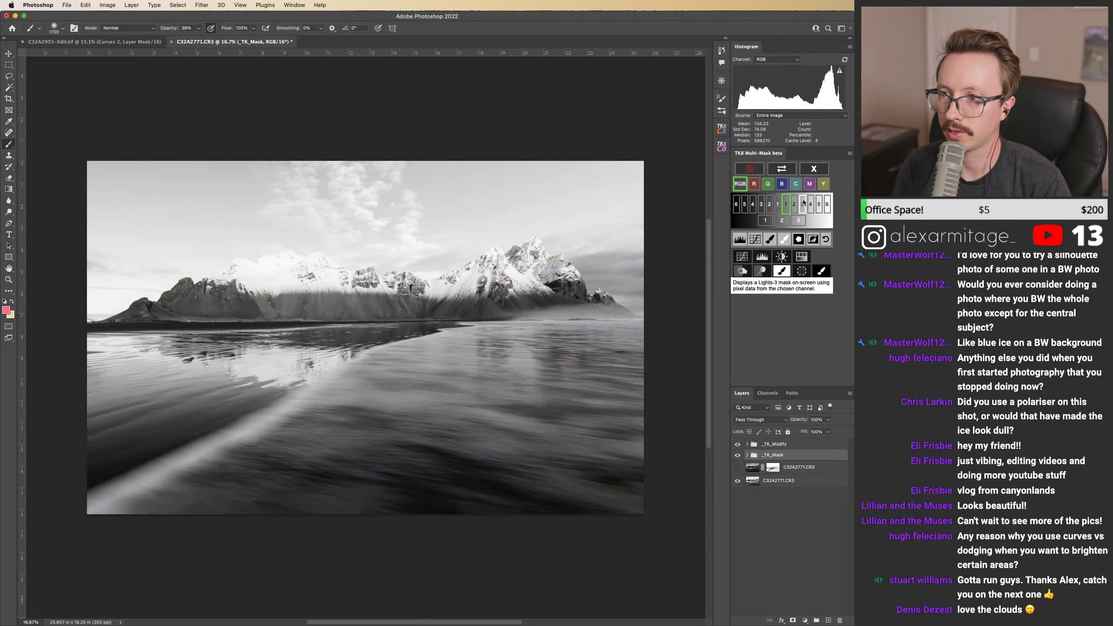
left_click(794, 206)
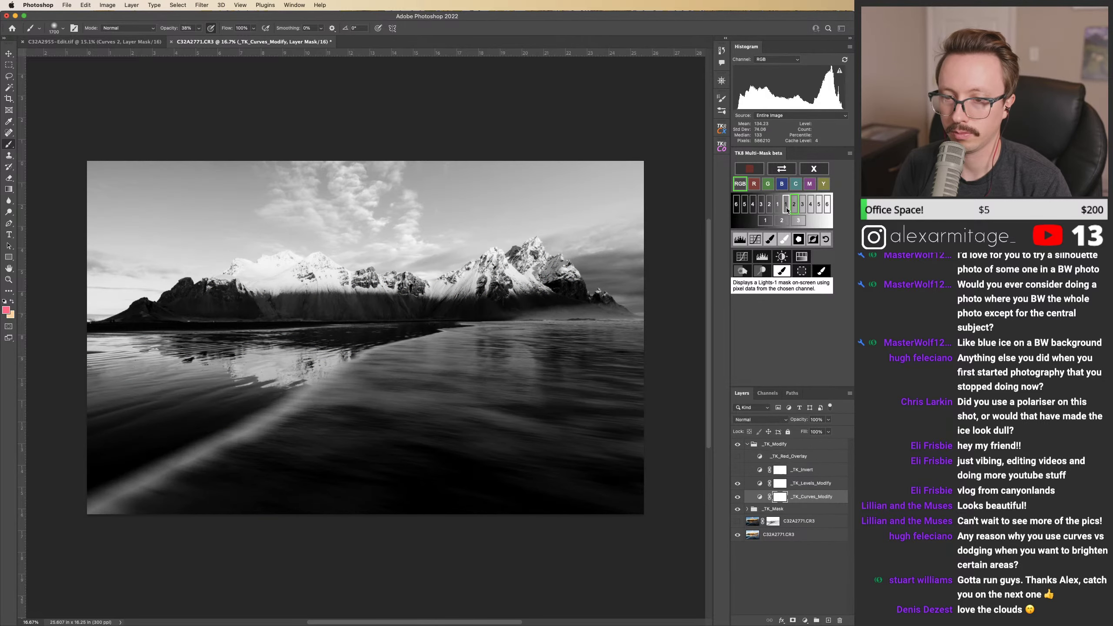
left_click(787, 206)
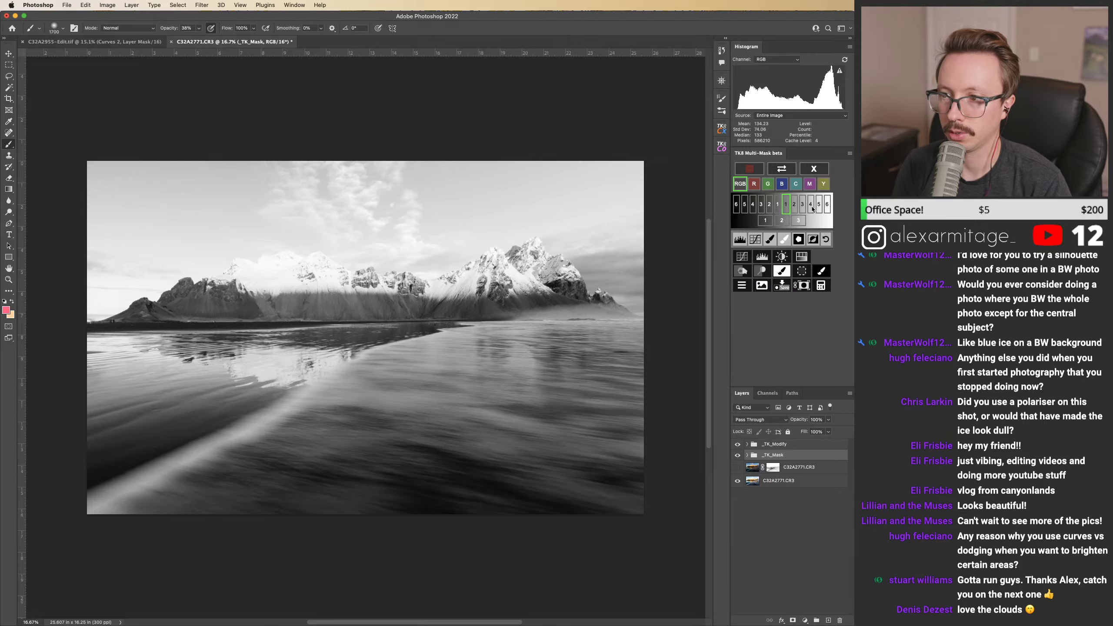
left_click(808, 167)
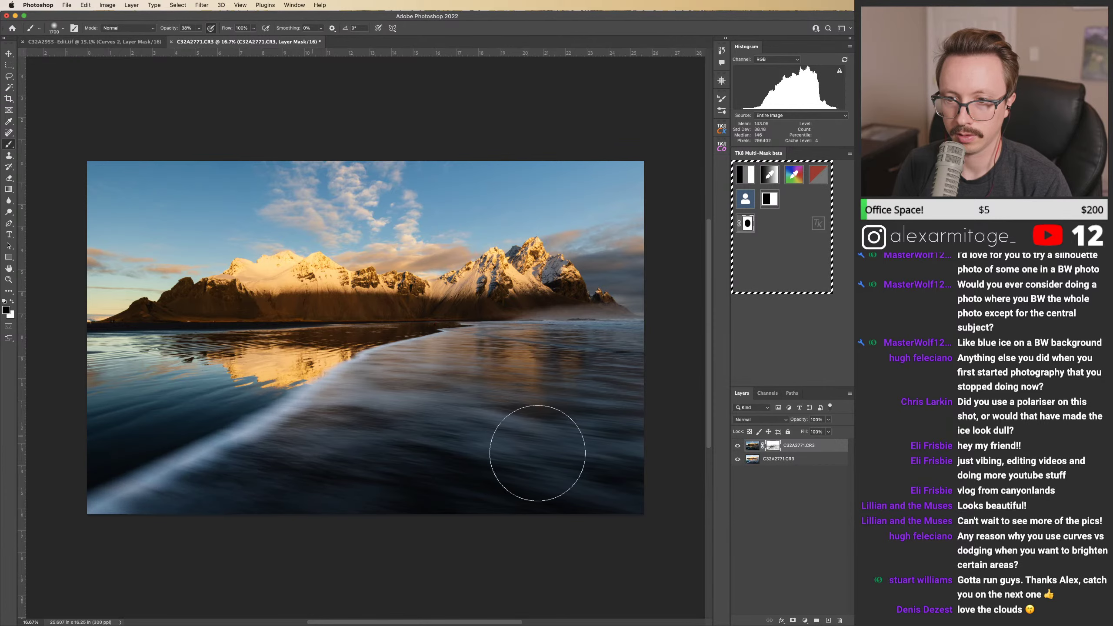
Step: Refine the mask by painting over the wave and foreground water, and compare the blend with the mask turned off
key("x")
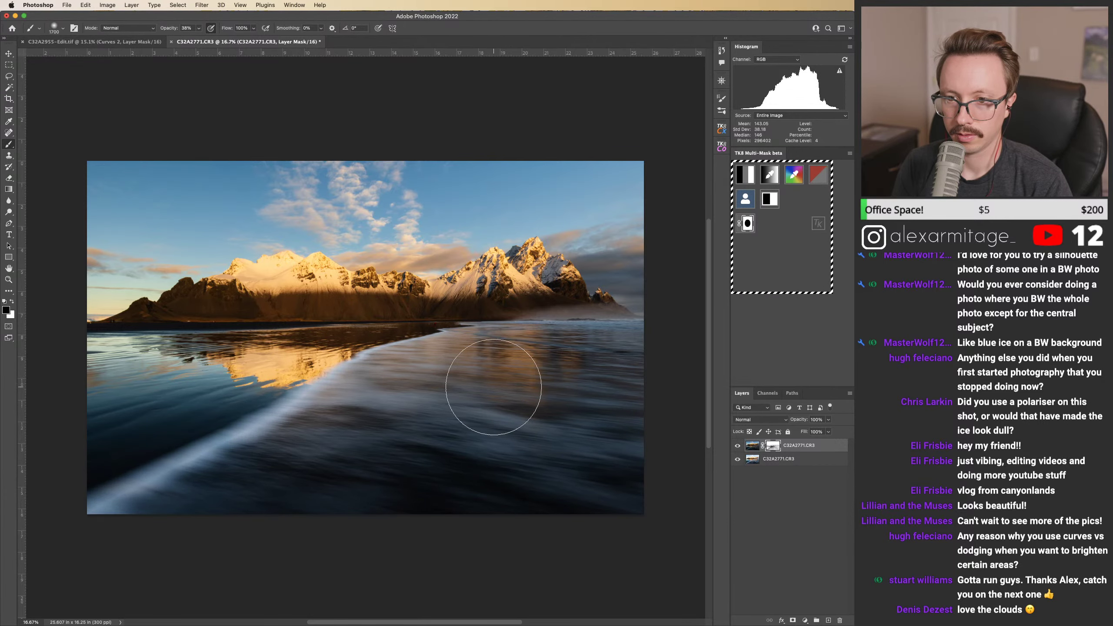
key("x")
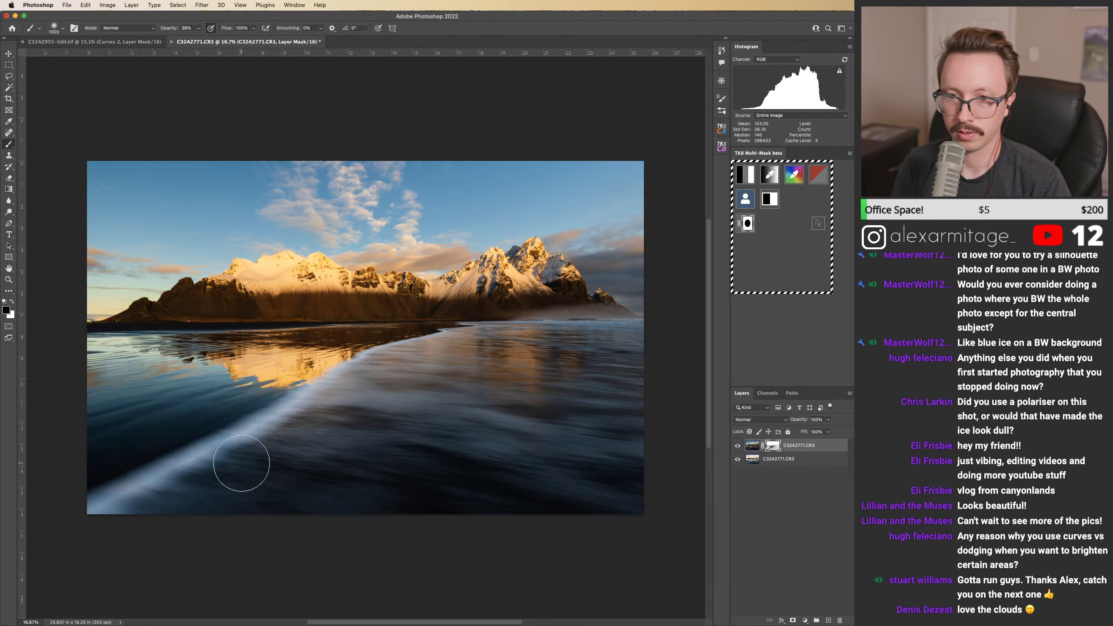
key("x")
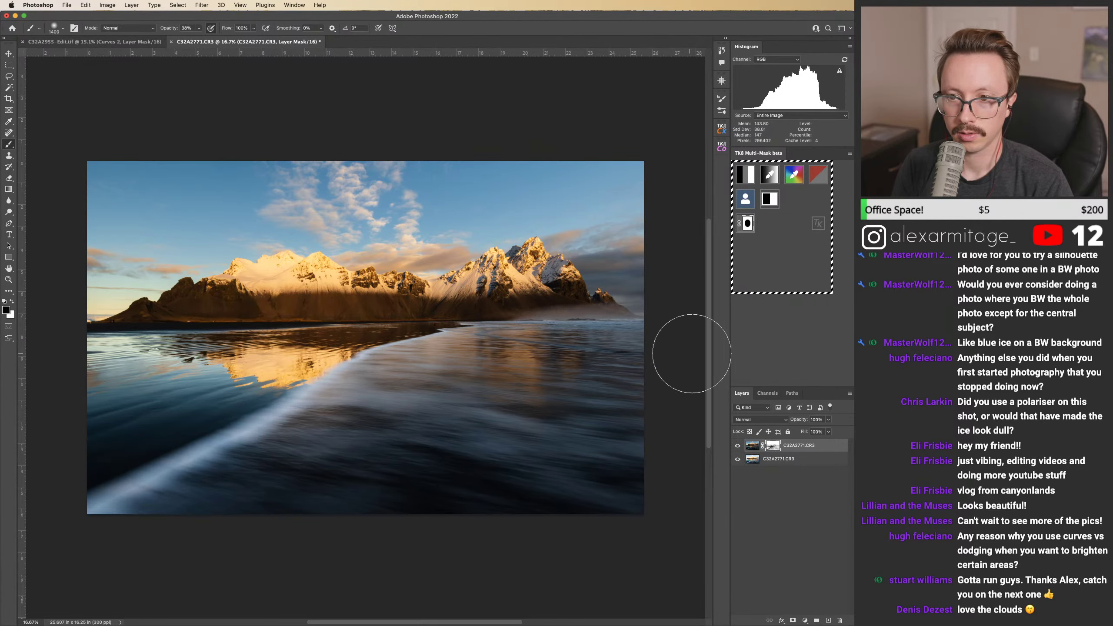
key("shift+backslash")
key("shift+backslash")
key("shift+backslash")
key("shift+backslash")
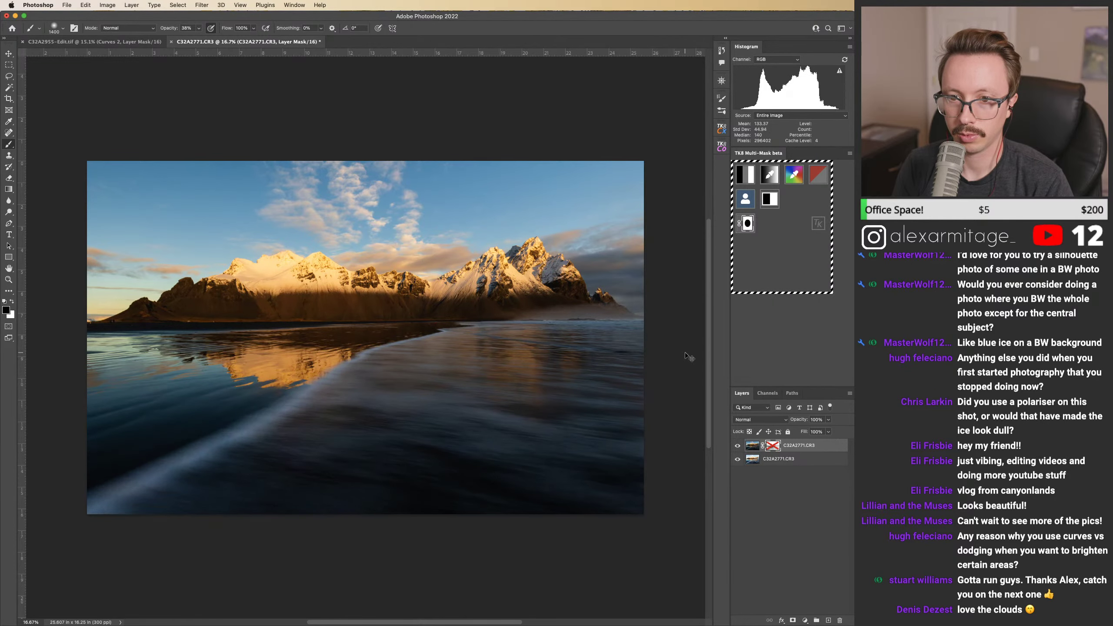
Step: Paint white at 18% opacity on the top layer's mask over the reflection, then compare the blend with the brighter layer alone
key("x")
left_click_drag(304, 358, 149, 358)
key("super+z")
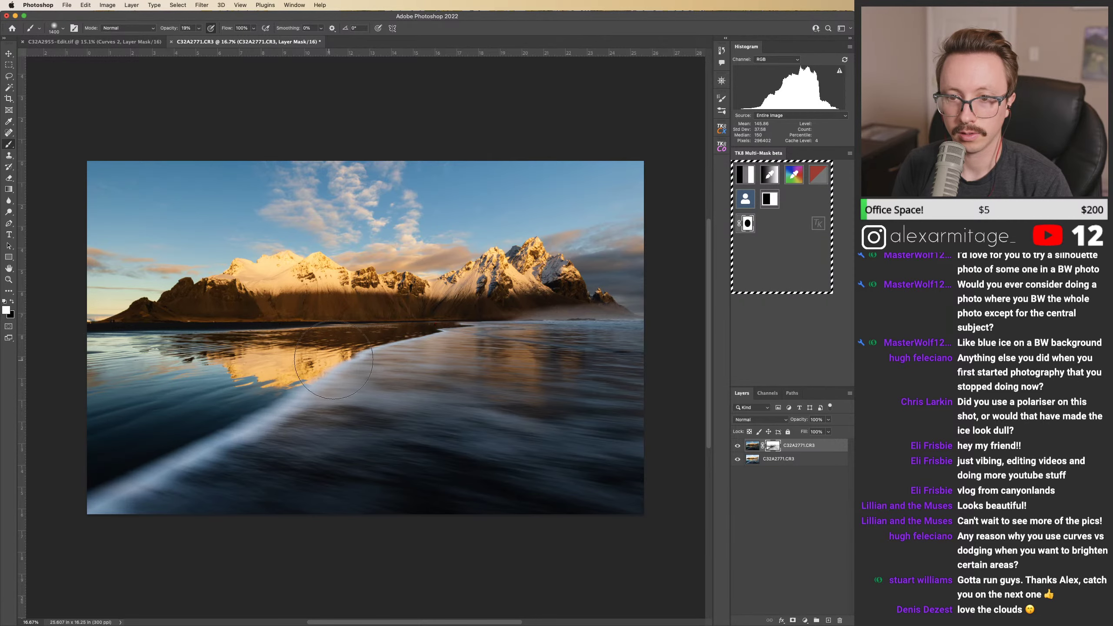
key("super+z")
key("super+shift+z")
key("super+z")
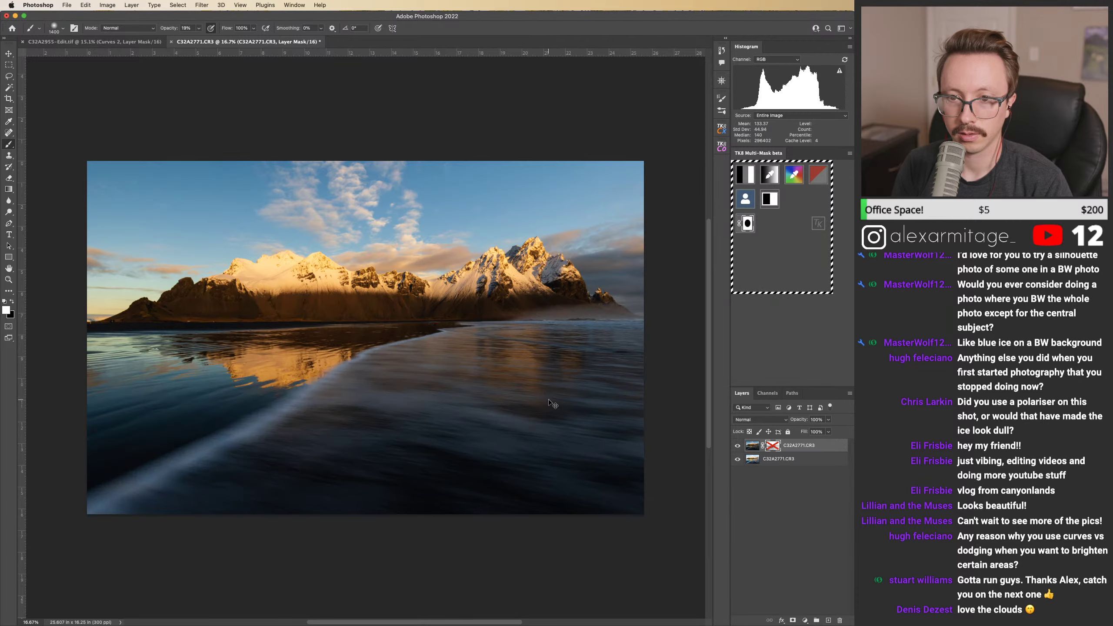
key("super+shift+z")
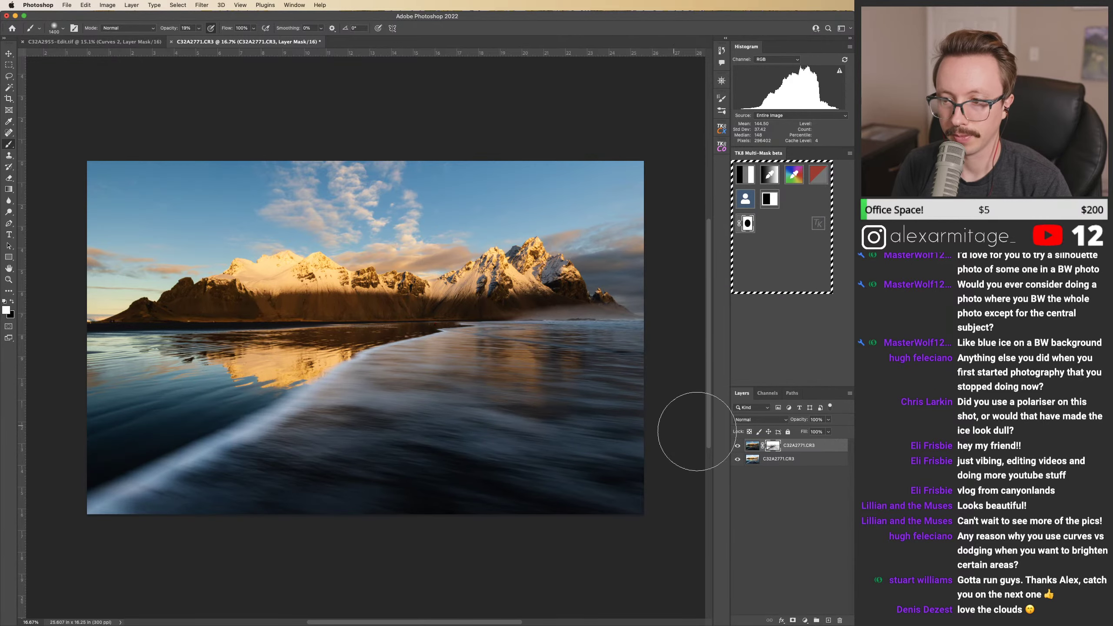
left_click(738, 447)
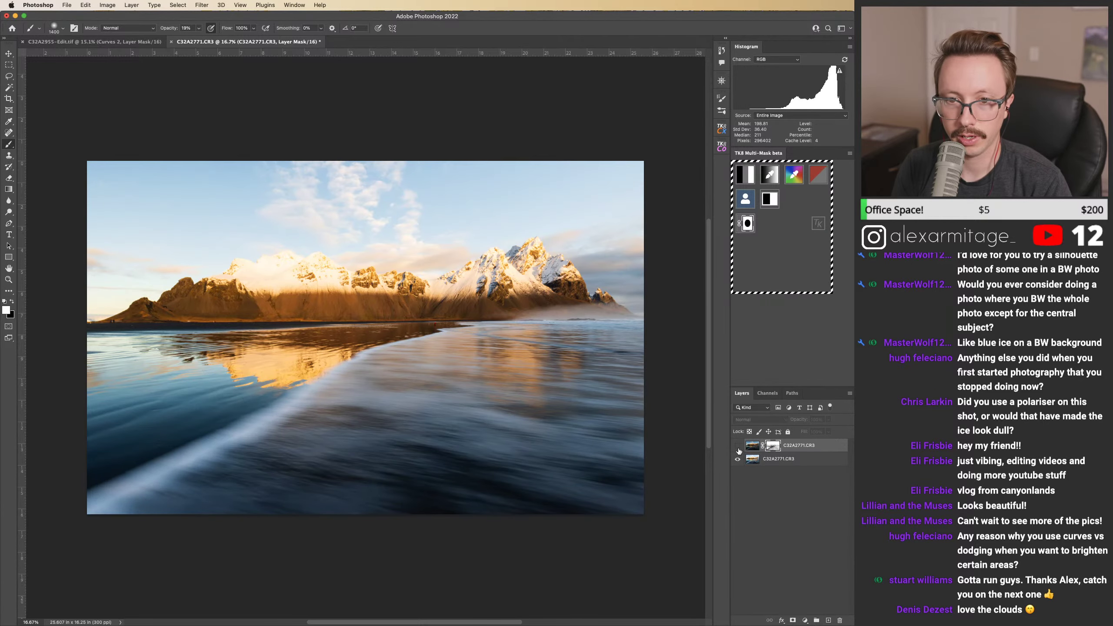
left_click(738, 446)
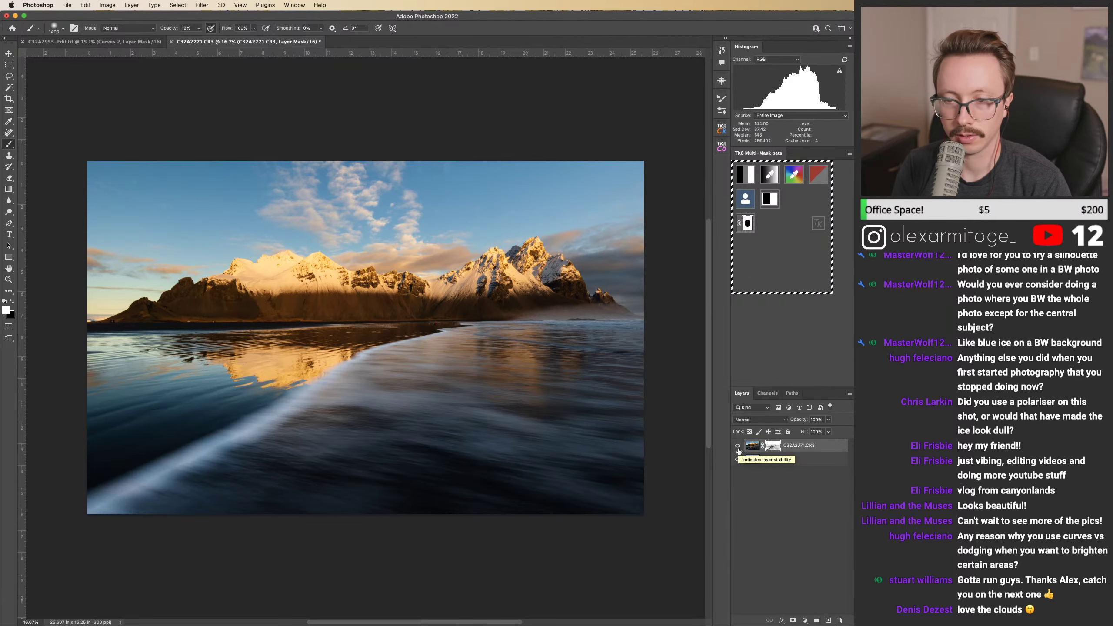
Step: Switch to Lightroom Classic and reset the crop on the brighter virtual copy of C32A2771.CR3
key("super+Tab")
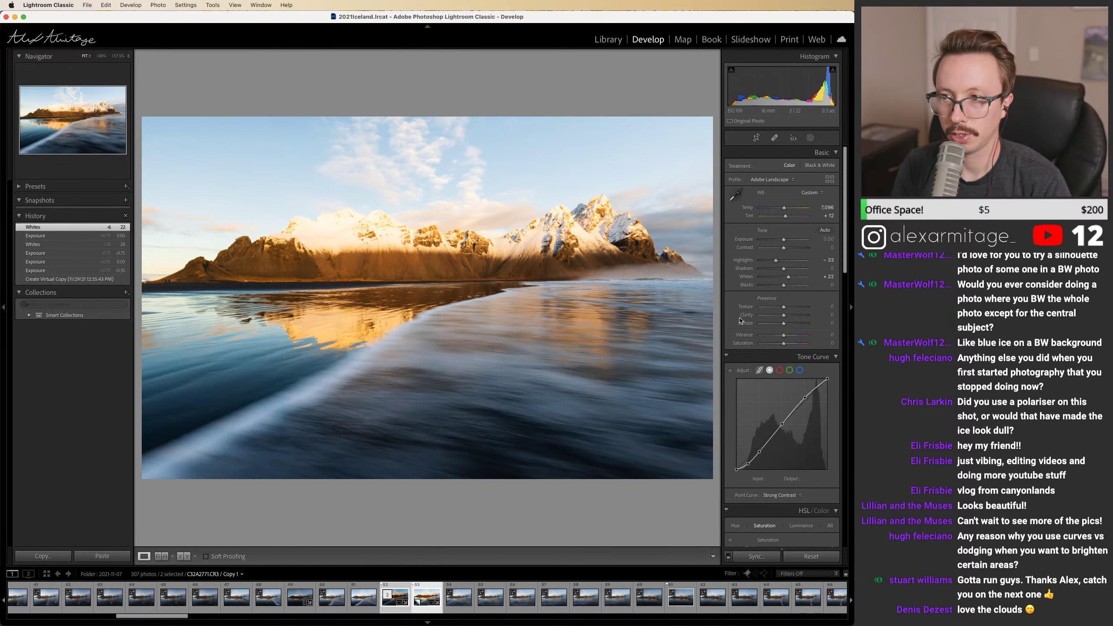
key("super+Tab")
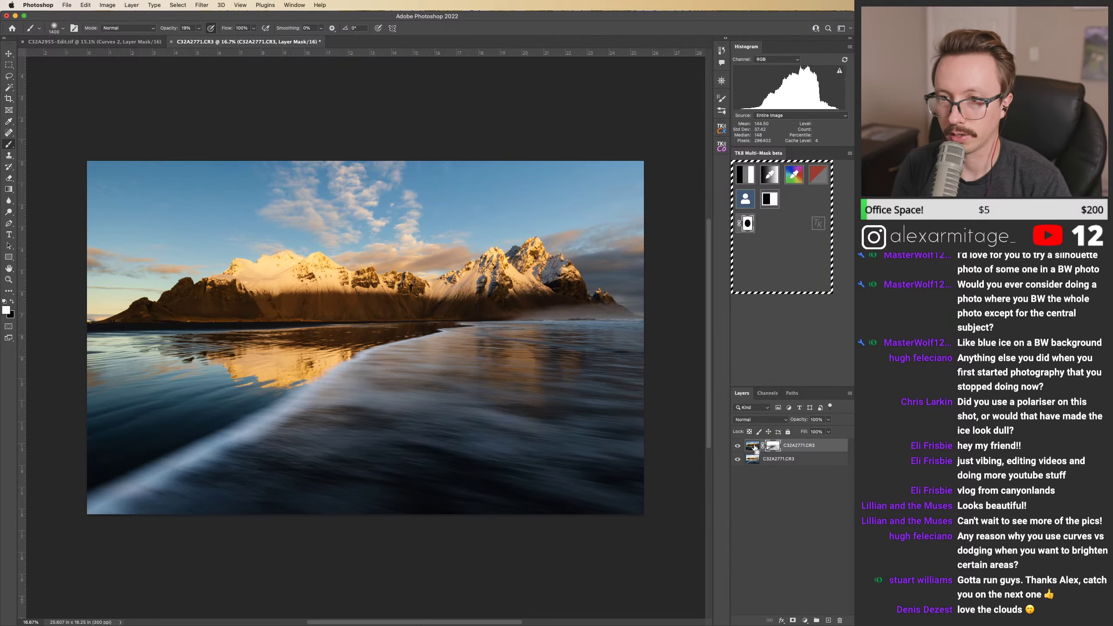
key("super+Tab")
left_click(757, 139)
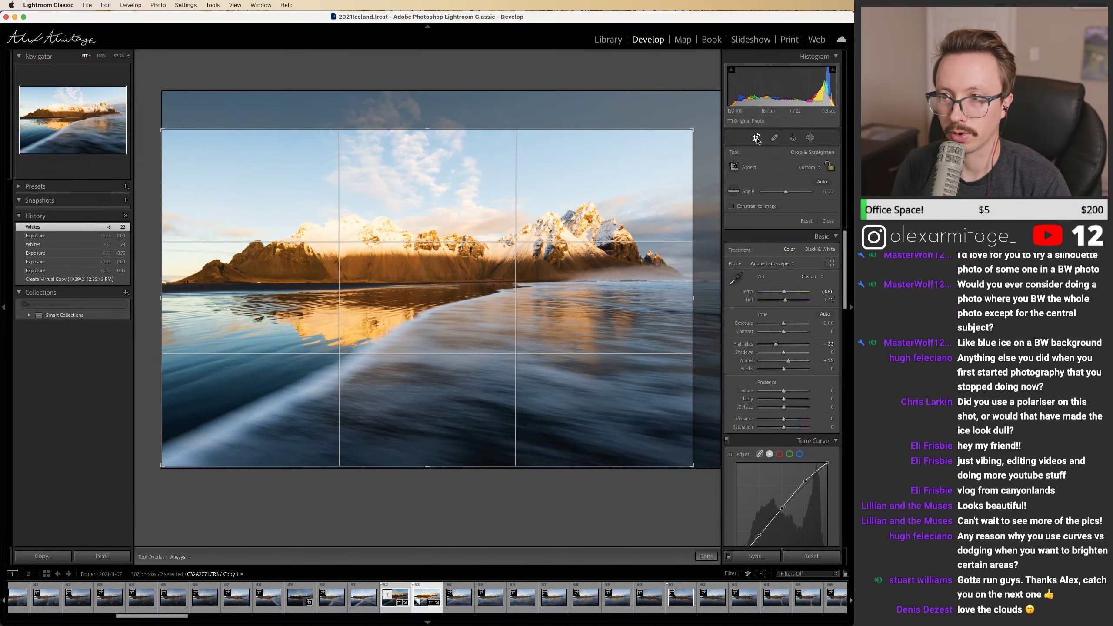
left_click(807, 220)
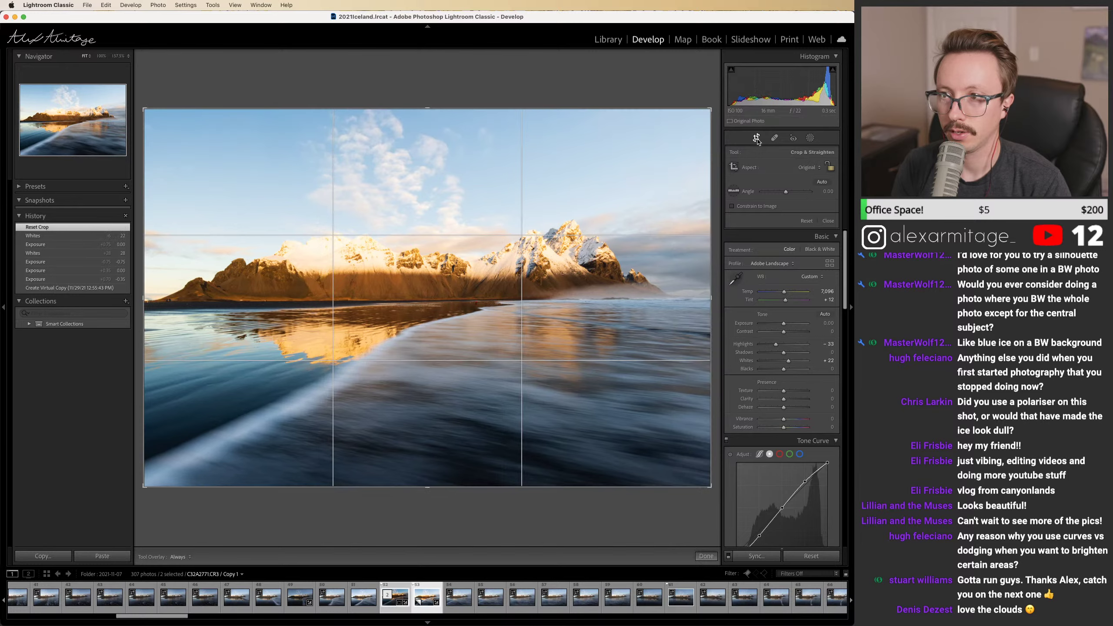
key("Return")
Step: Select the darker original of C32A2771.CR3 and reset its crop to the full frame
left_click(420, 604)
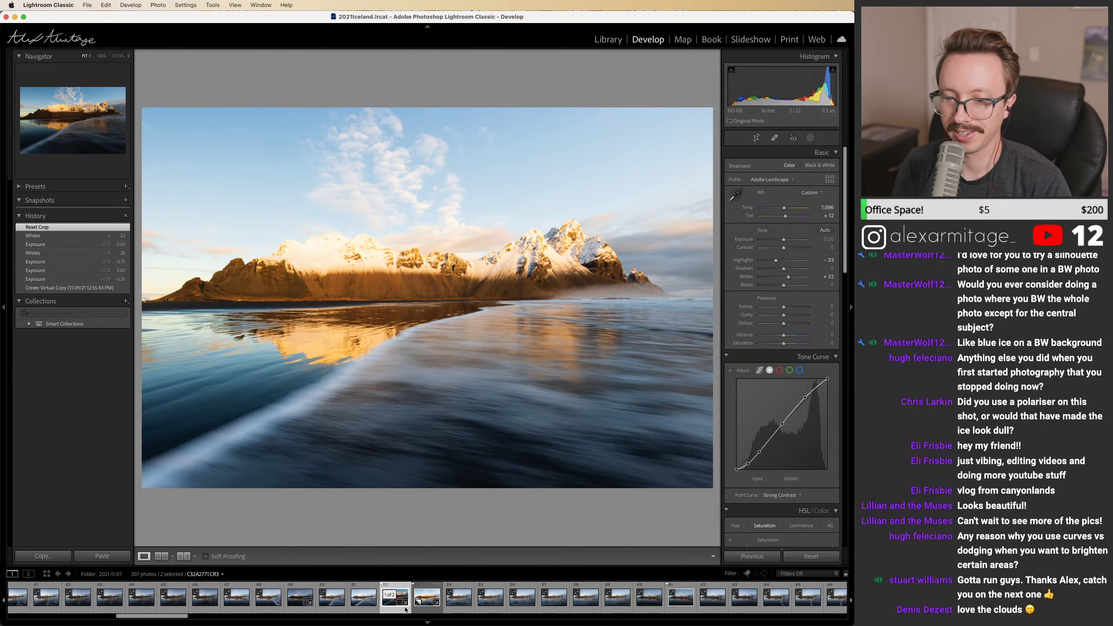
key("r")
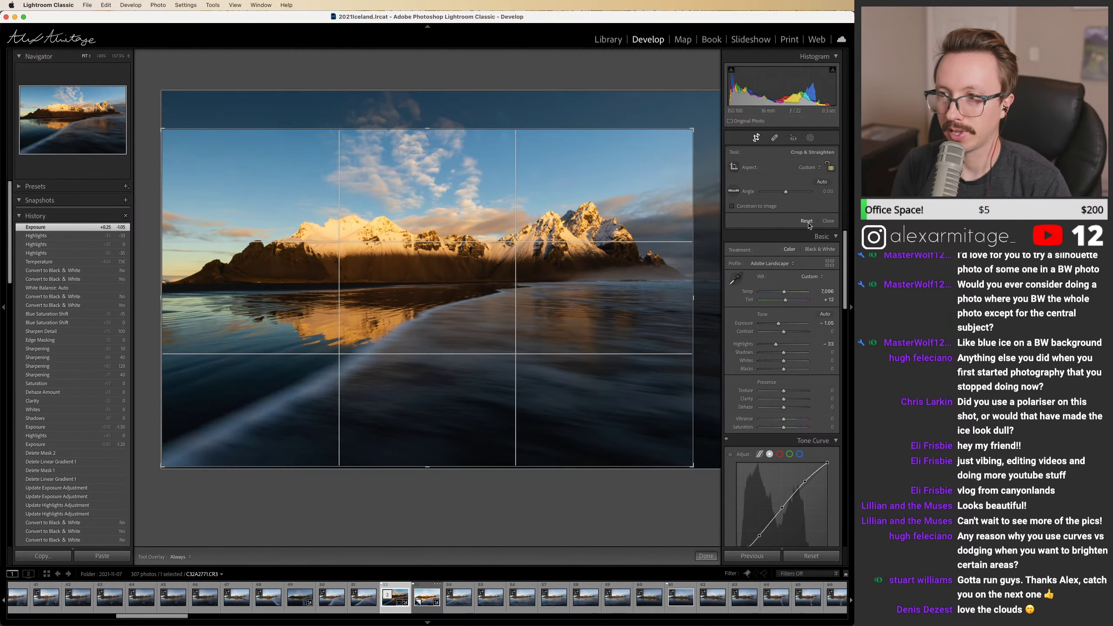
left_click(806, 221)
key("Return")
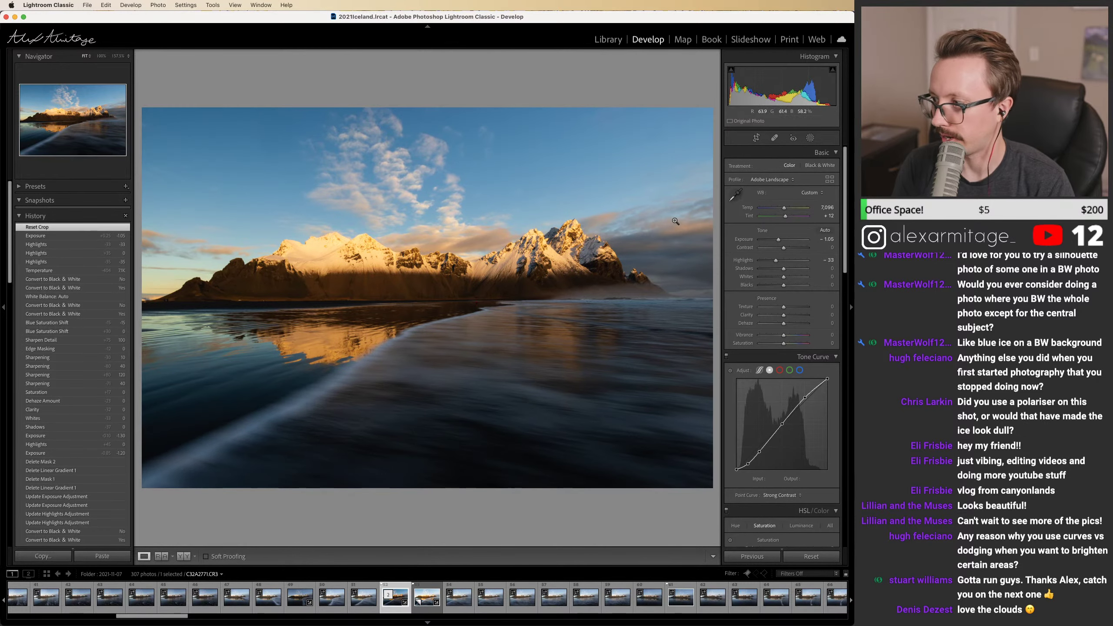
Step: Switch to Photoshop and close the cropped C32A2771.CR3 blend without saving, along with C32A2955-Edit.tif
key("super+Tab")
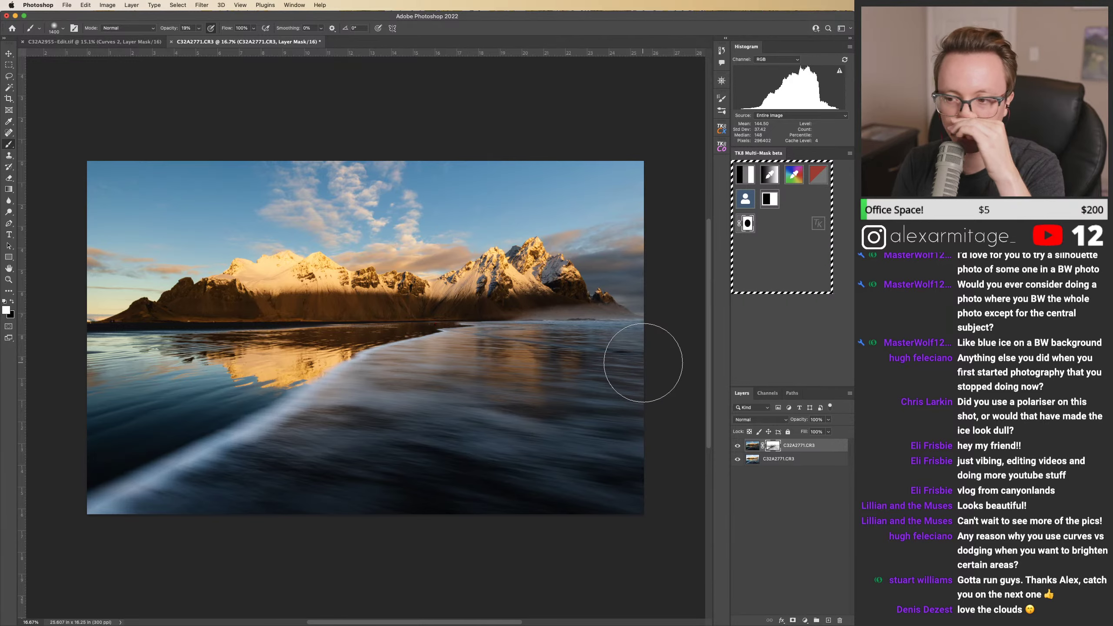
key("super+Tab")
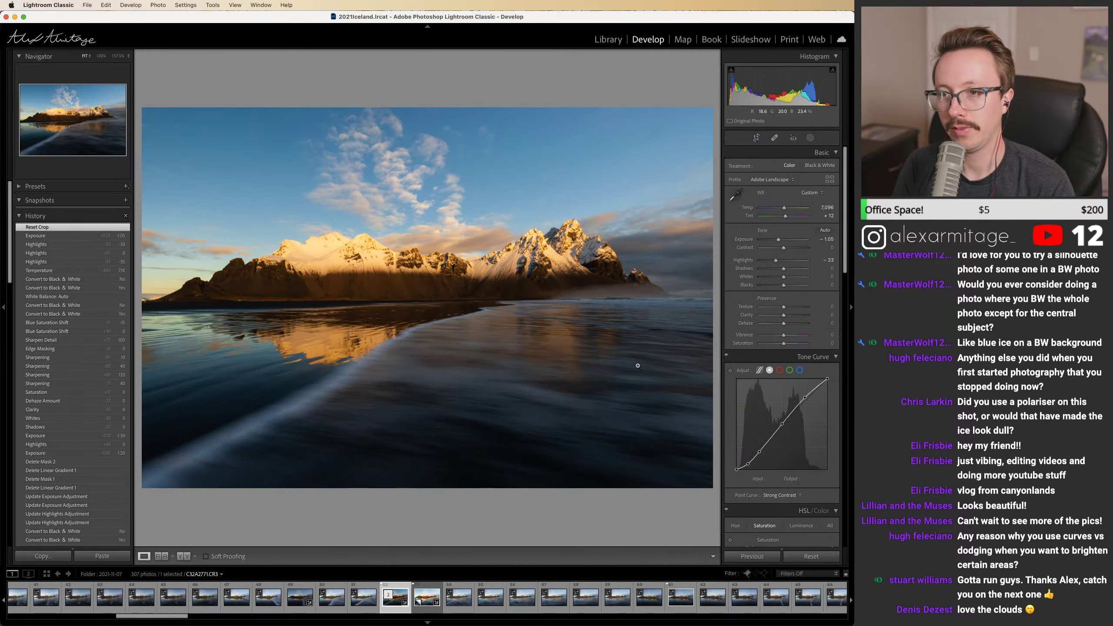
key("super+Tab")
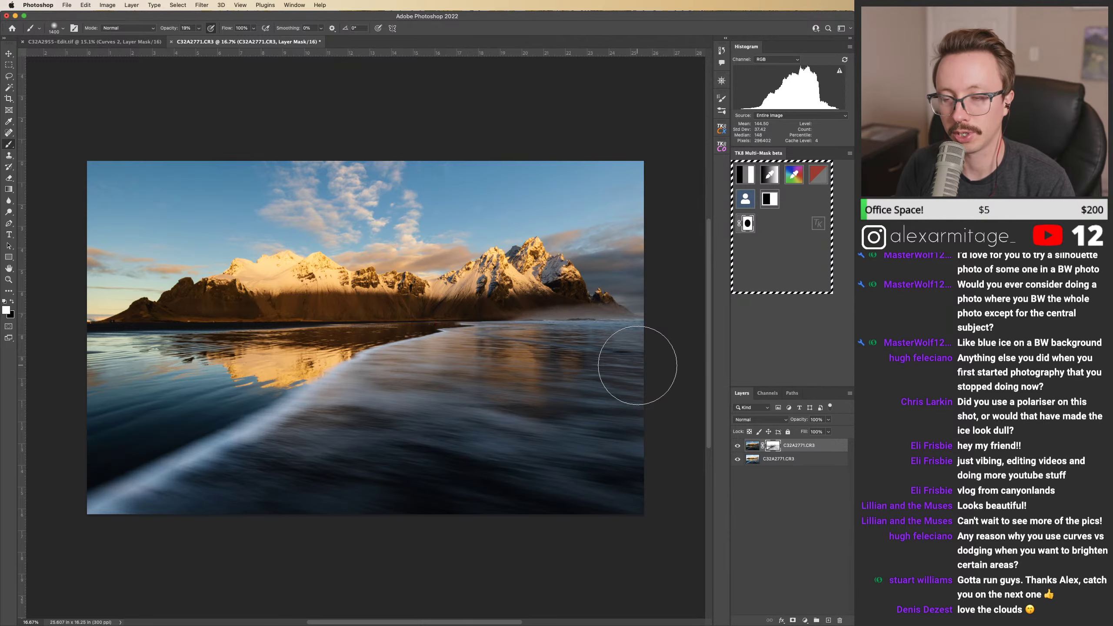
key("super+Tab")
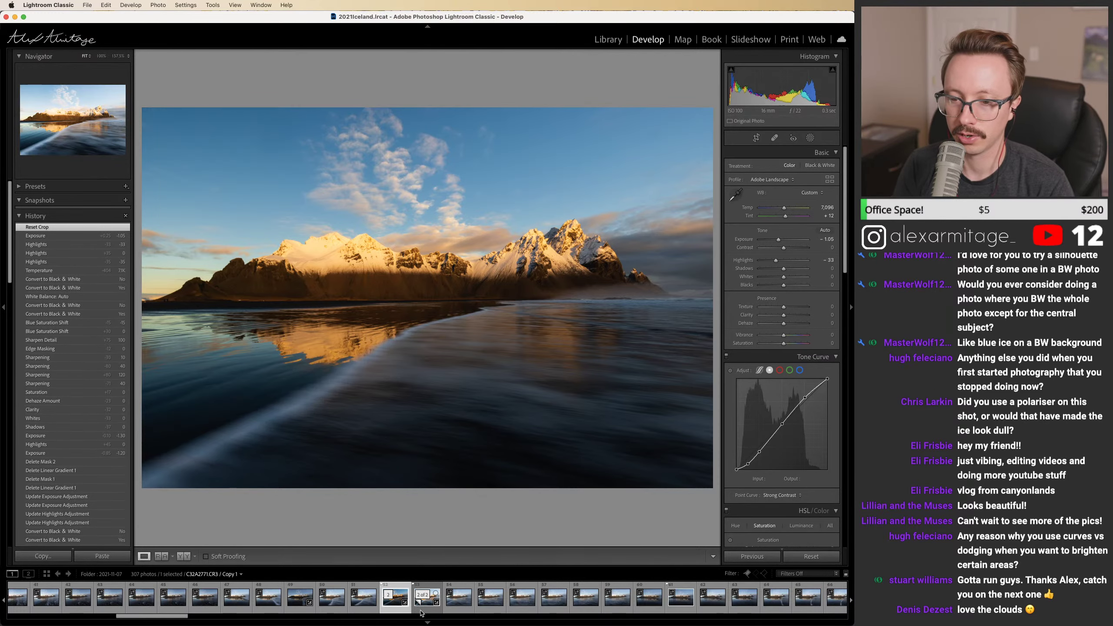
key("super+Tab")
left_click_drag(783, 448, 839, 619)
left_click_drag(800, 453, 839, 621)
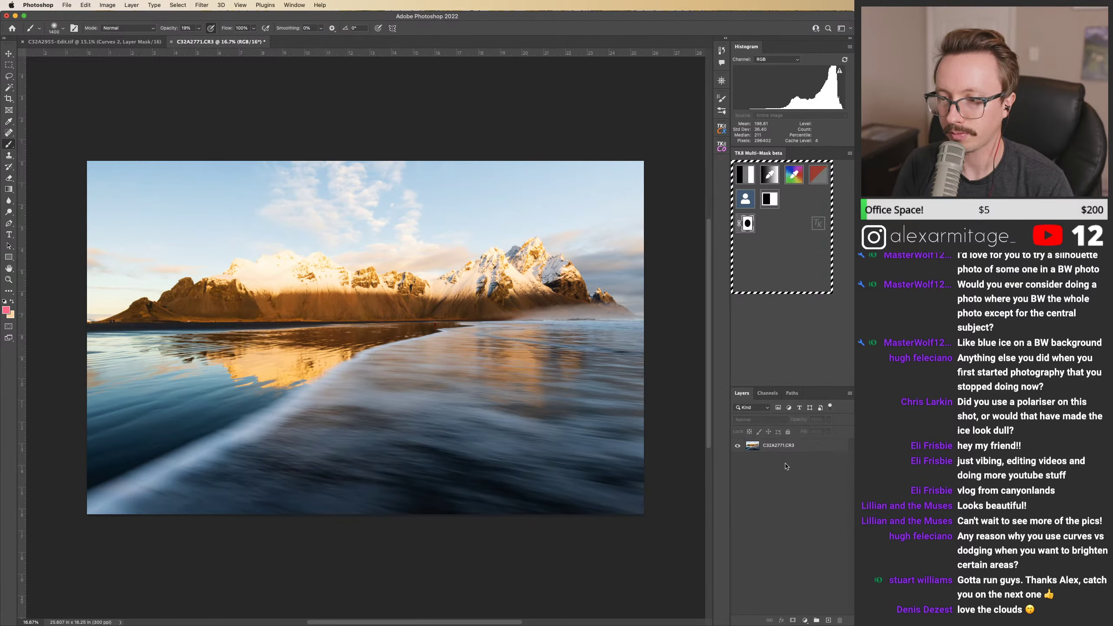
left_click(171, 43)
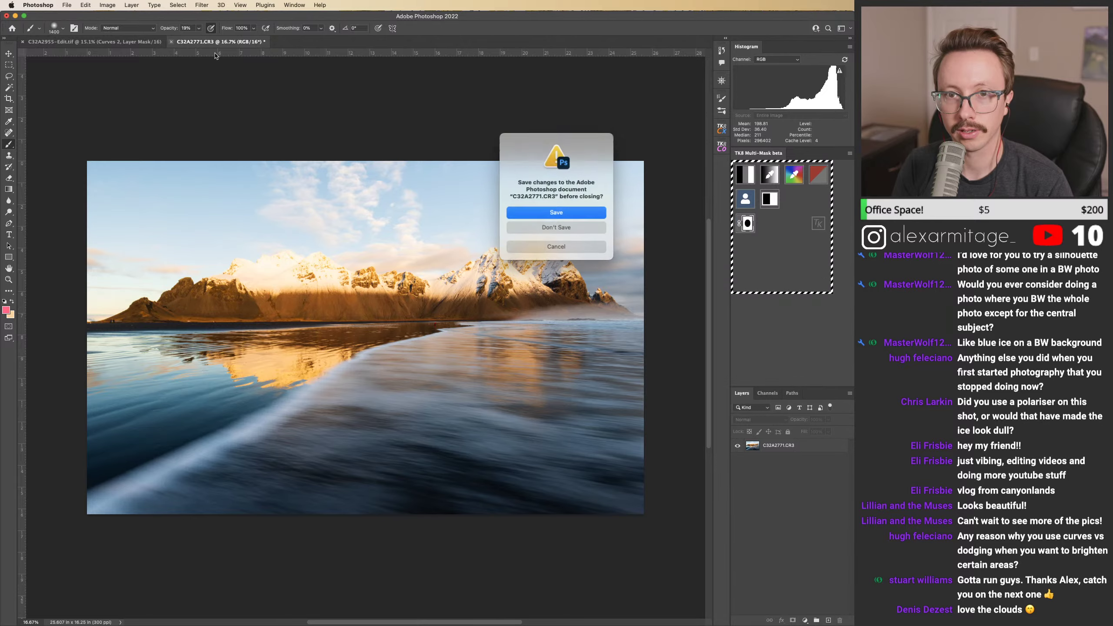
key("super+d")
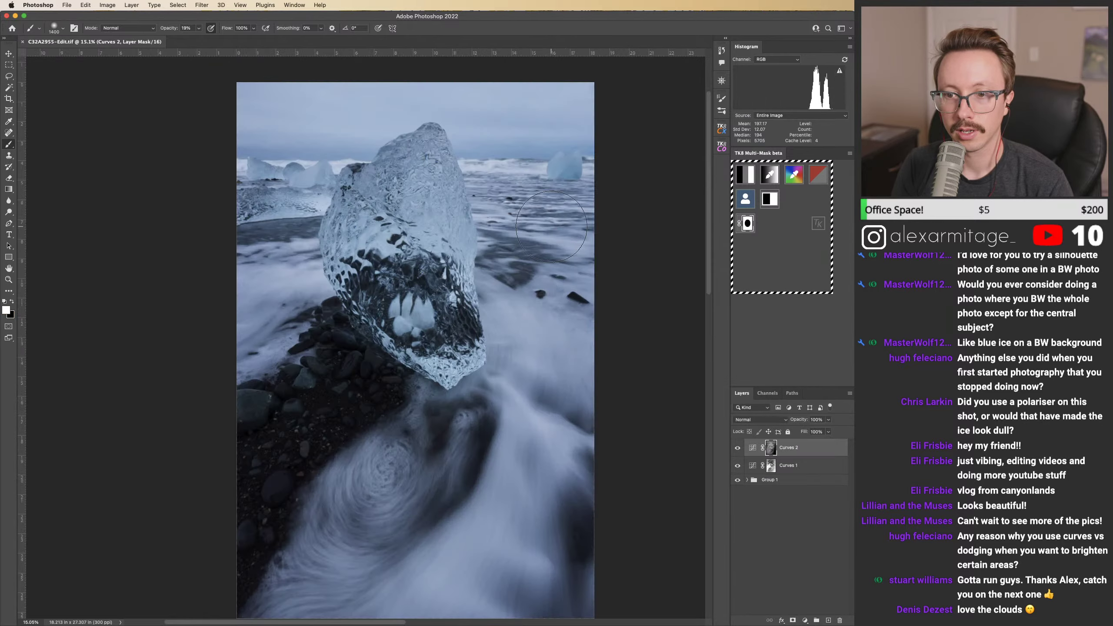
left_click(22, 42)
Step: Switch to Lightroom Classic, select both uncropped versions of C32A2771.CR3, and open them as layers in Photoshop
key("super+Tab")
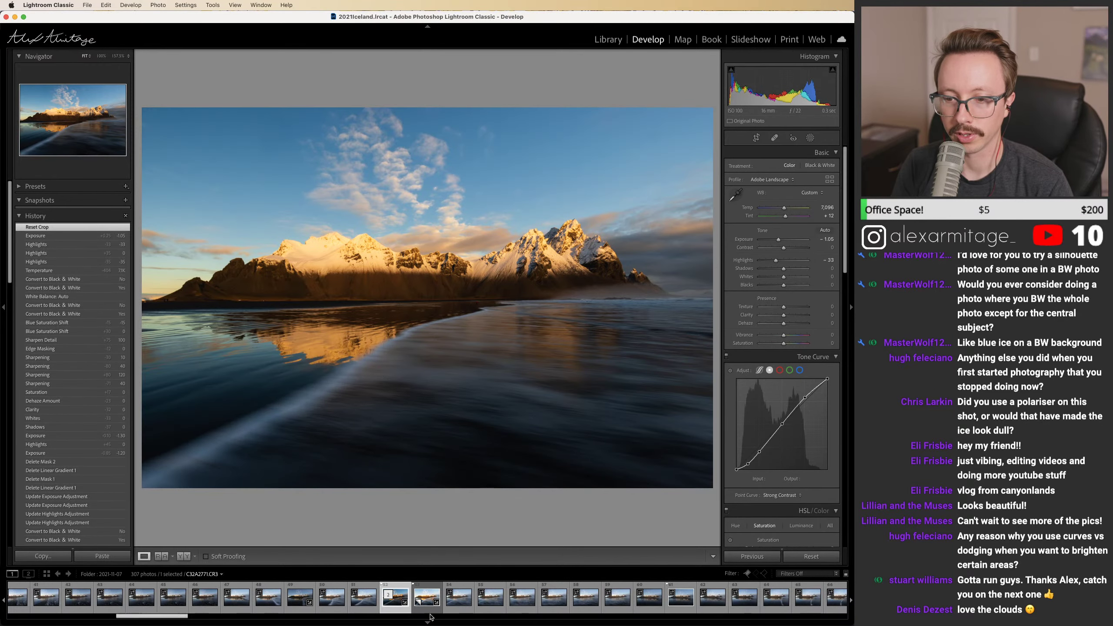
left_click(427, 611)
left_click(411, 610)
left_click(425, 613, "super")
right_click(427, 611)
mouse_move(454, 405)
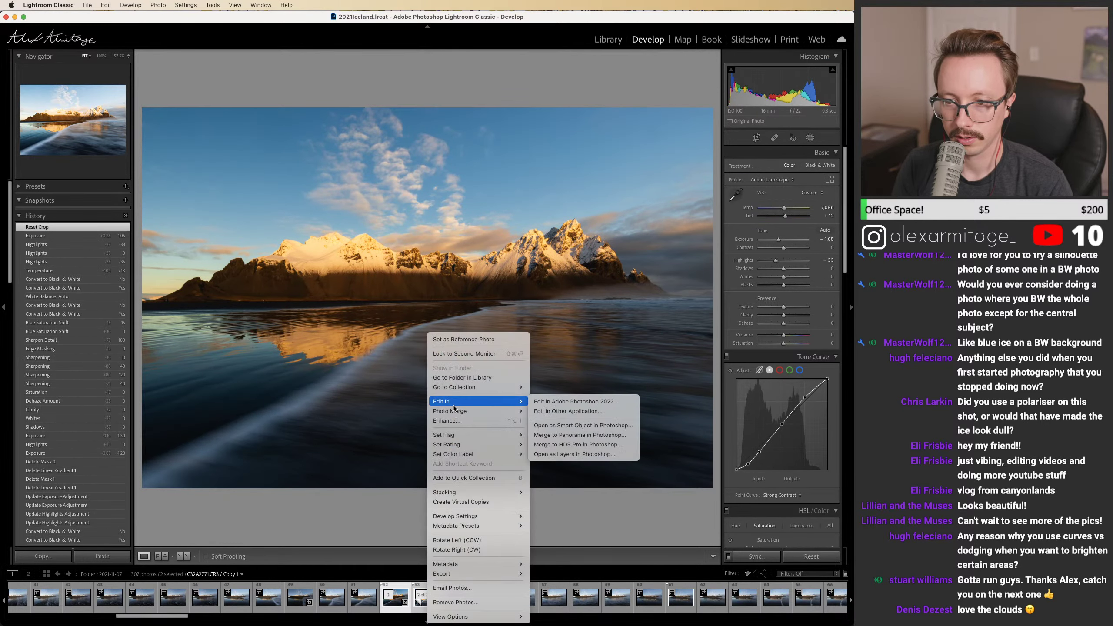
left_click(587, 454)
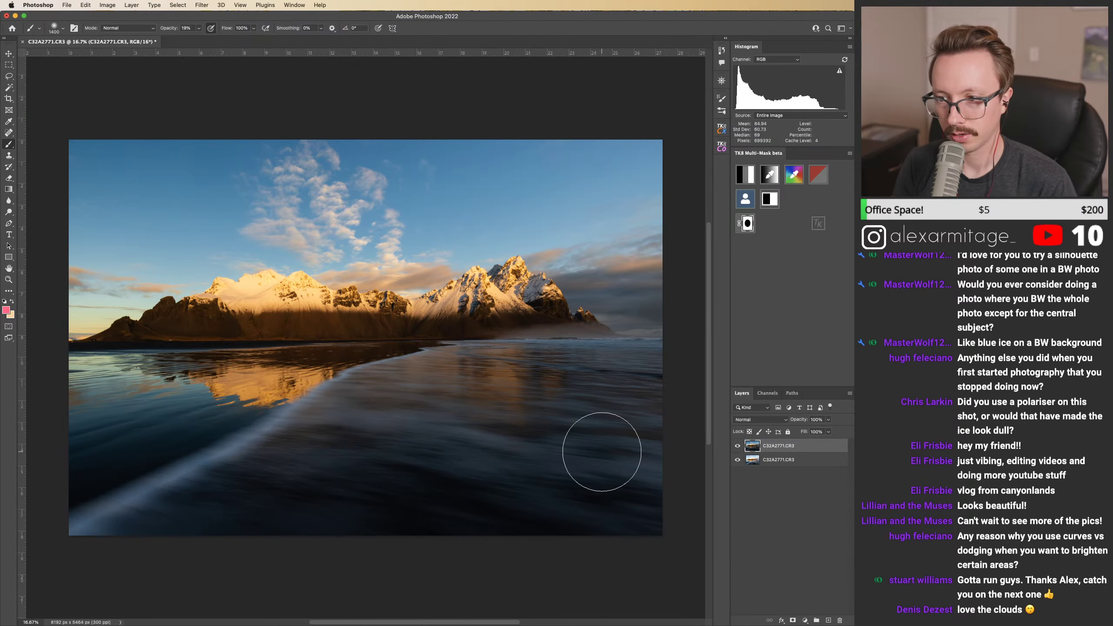
Step: Add a white layer mask to the darker top layer and load a luminosity selection
left_click(793, 620)
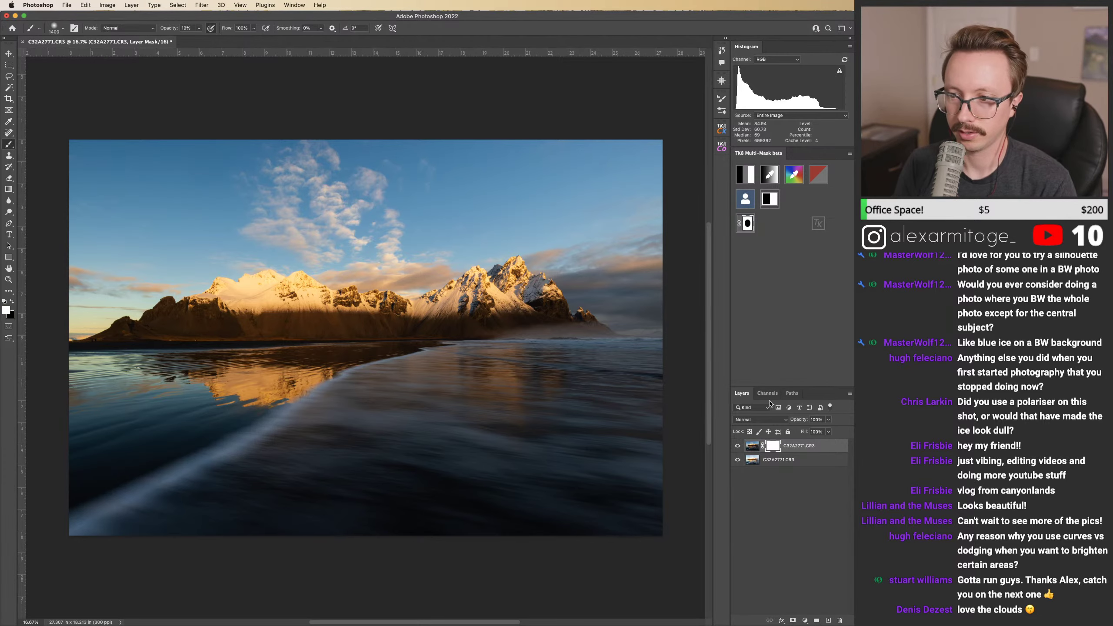
left_click(749, 177)
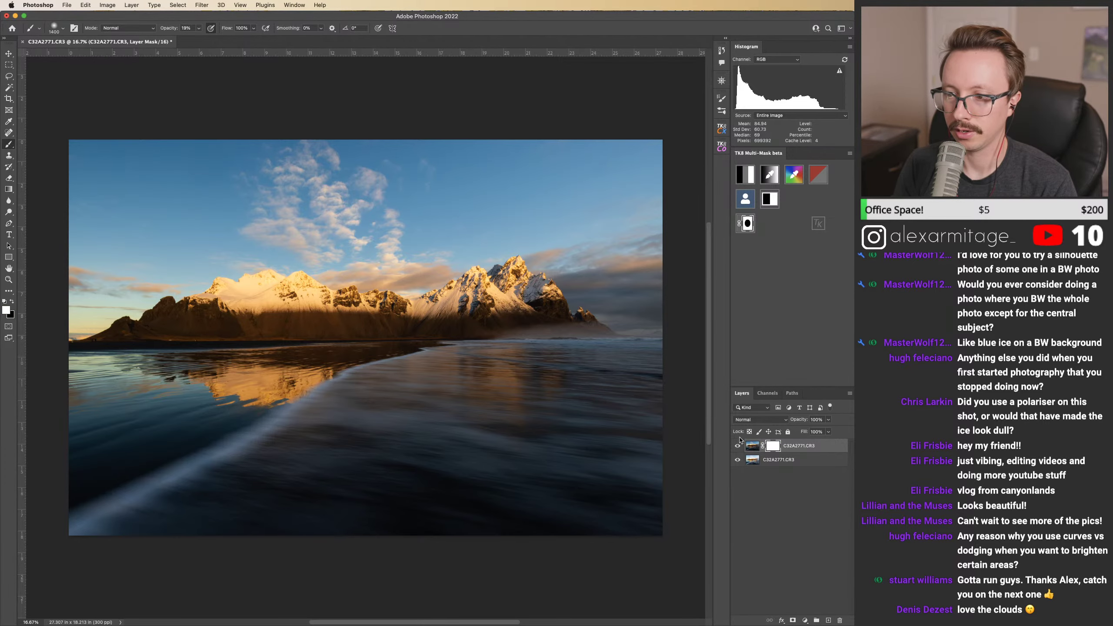
left_click(782, 185)
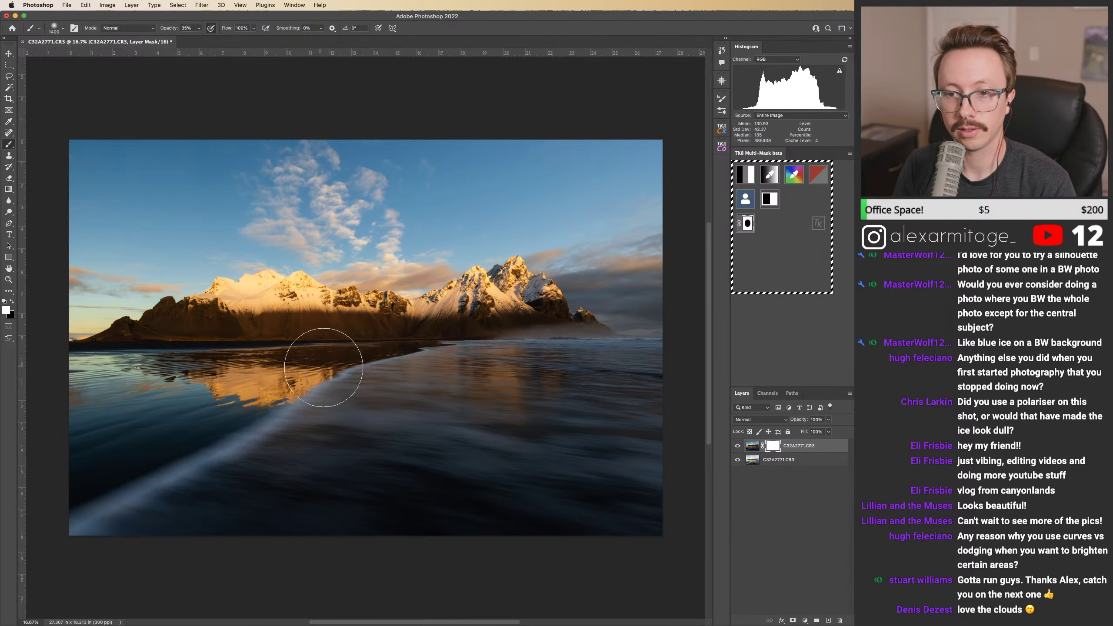
Step: Paint black at 35% opacity on the top layer's mask along the wave, reducing the brush size for the narrow foam line
key("x")
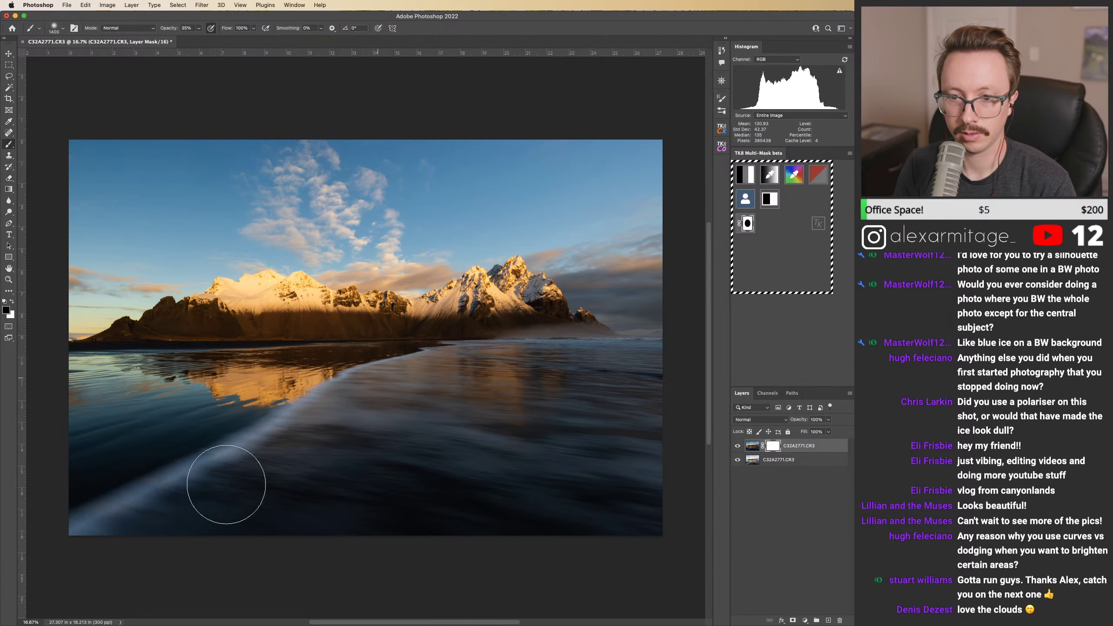
left_click_drag(307, 431, 223, 477)
key("bracketleft")
key("bracketleft")
key("bracketleft")
key("bracketleft")
key("bracketleft")
key("bracketleft")
left_click_drag(173, 494, 224, 489)
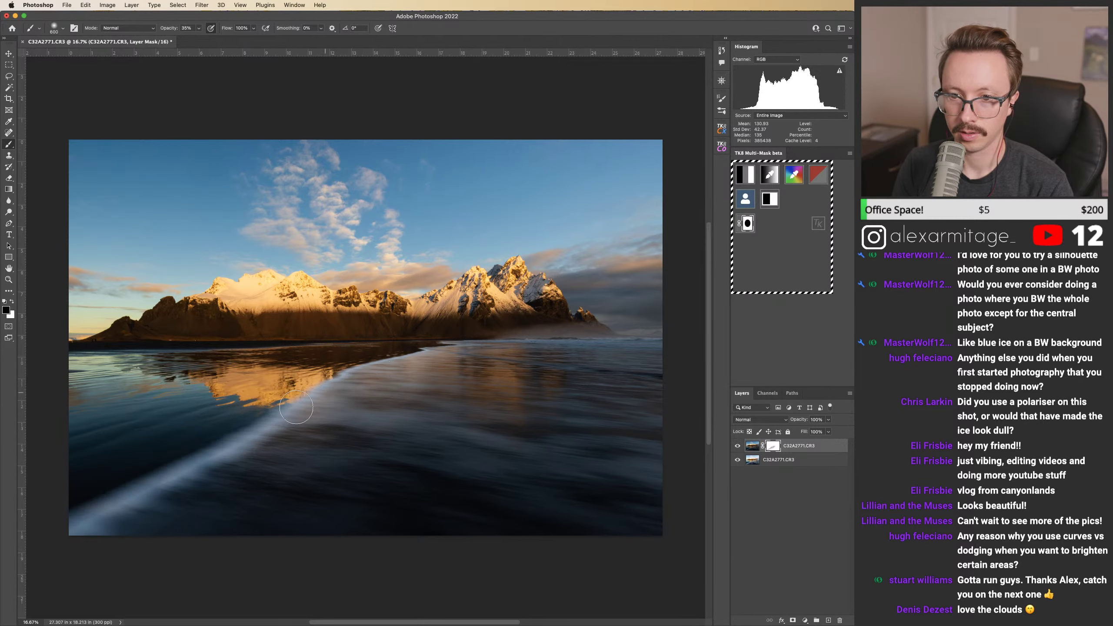
Step: Paint black on the mask with a larger brush over the water and mountain reflection beyond the wave
key("bracketright")
key("bracketright")
key("bracketright")
key("bracketright")
key("bracketright")
key("bracketright")
key("bracketright")
key("bracketright")
key("bracketright")
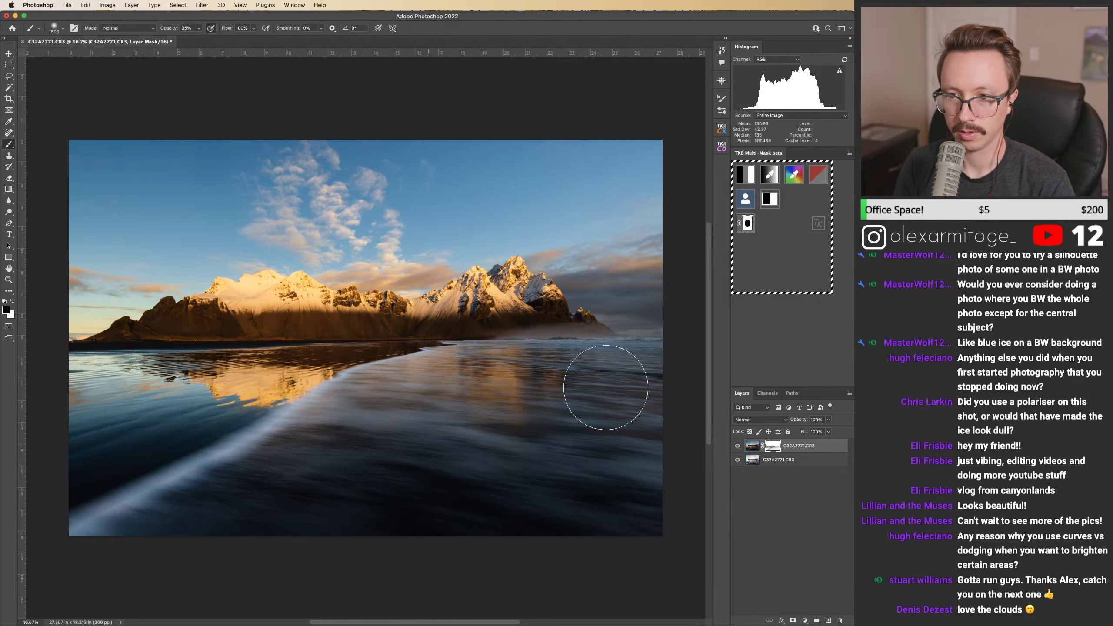
mouse_move(636, 368)
left_mouse_down()
mouse_move(513, 379)
mouse_move(617, 392)
left_mouse_up()
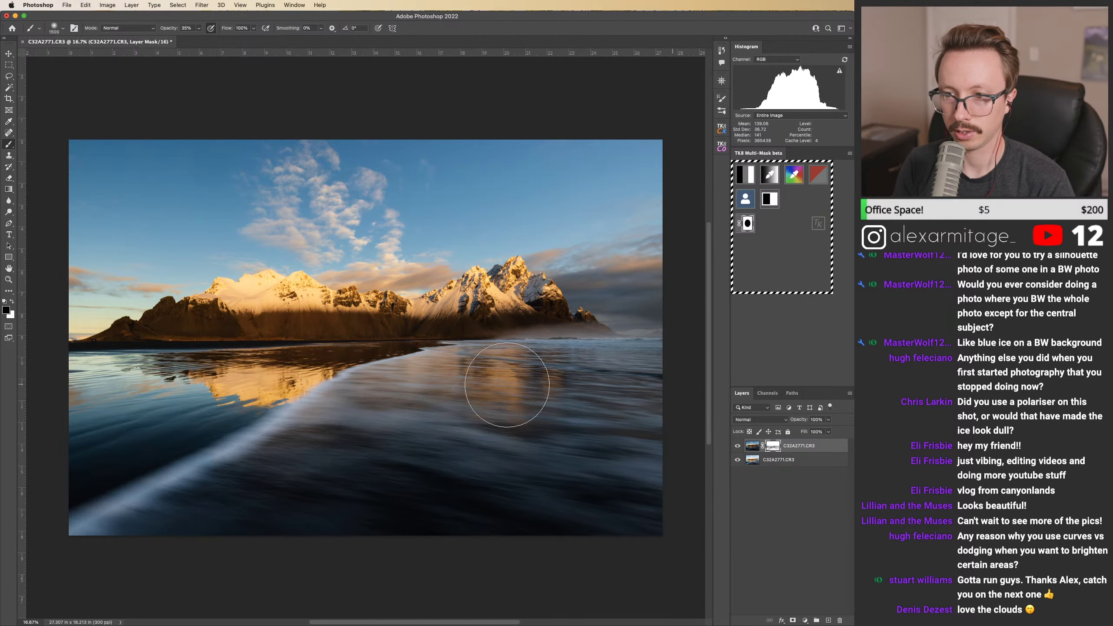
key("shift+backslash")
key("shift+backslash")
key("shift+backslash")
key("shift+backslash")
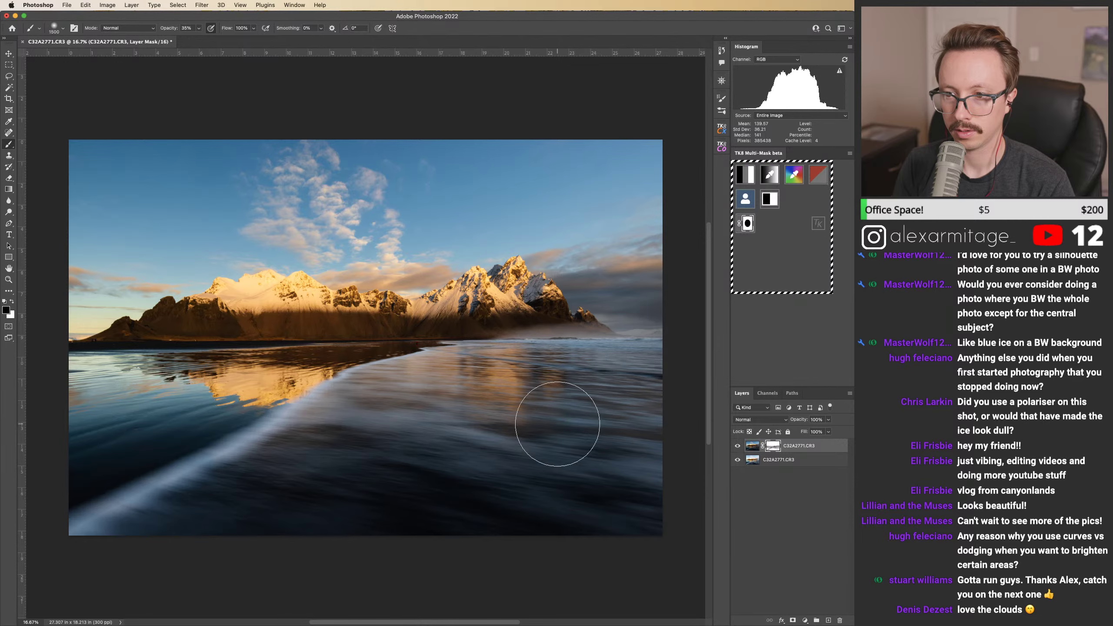
Step: Enlarge the brush to 2200 px for broad mask painting over the wave and foreground water
key("bracketright")
key("bracketright")
key("bracketright")
key("bracketright")
key("bracketright")
key("bracketright")
key("bracketright")
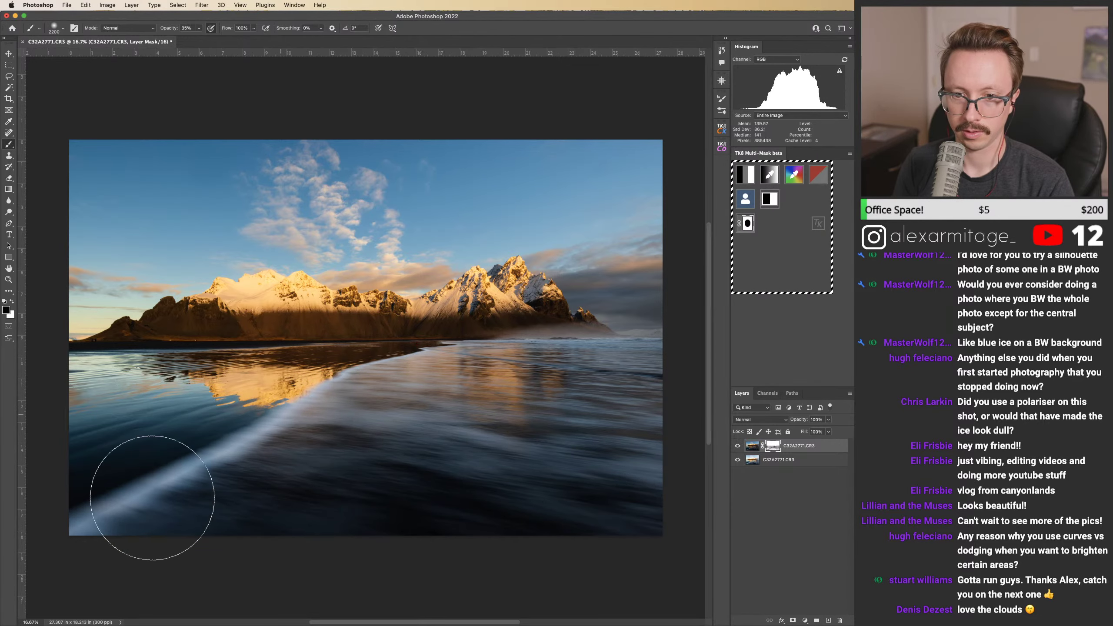
Step: Set the brush opacity to 28%, touch up the mask over the foreground water with a smaller brush, and compare the blend
key("x")
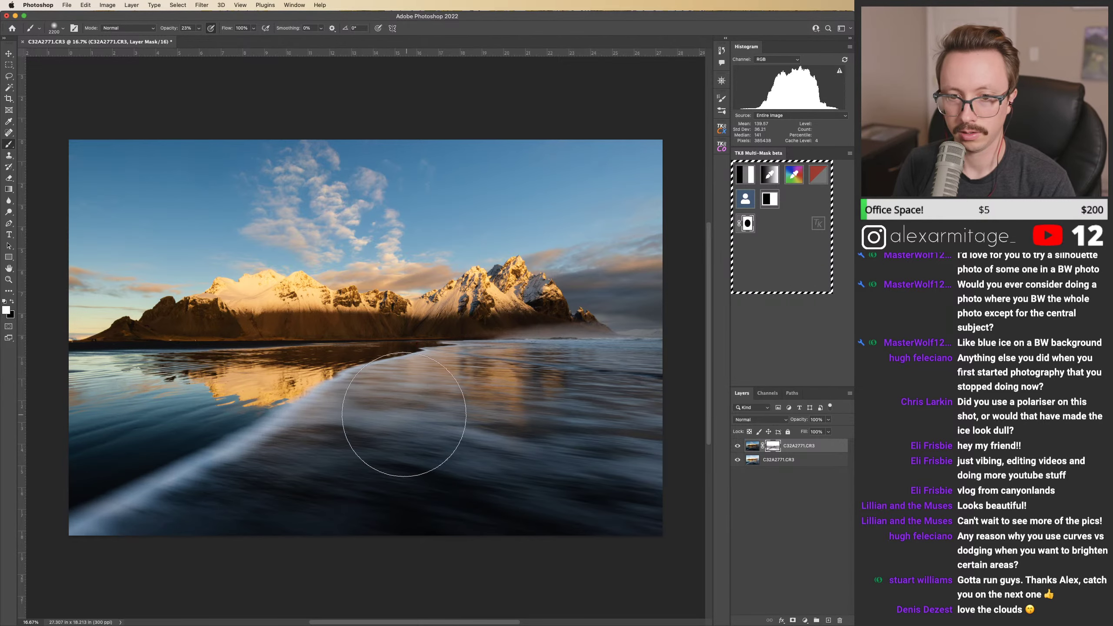
left_click_drag(167, 29, 168, 29)
key("bracketleft")
key("bracketleft")
key("bracketleft")
key("bracketleft")
key("bracketleft")
key("x")
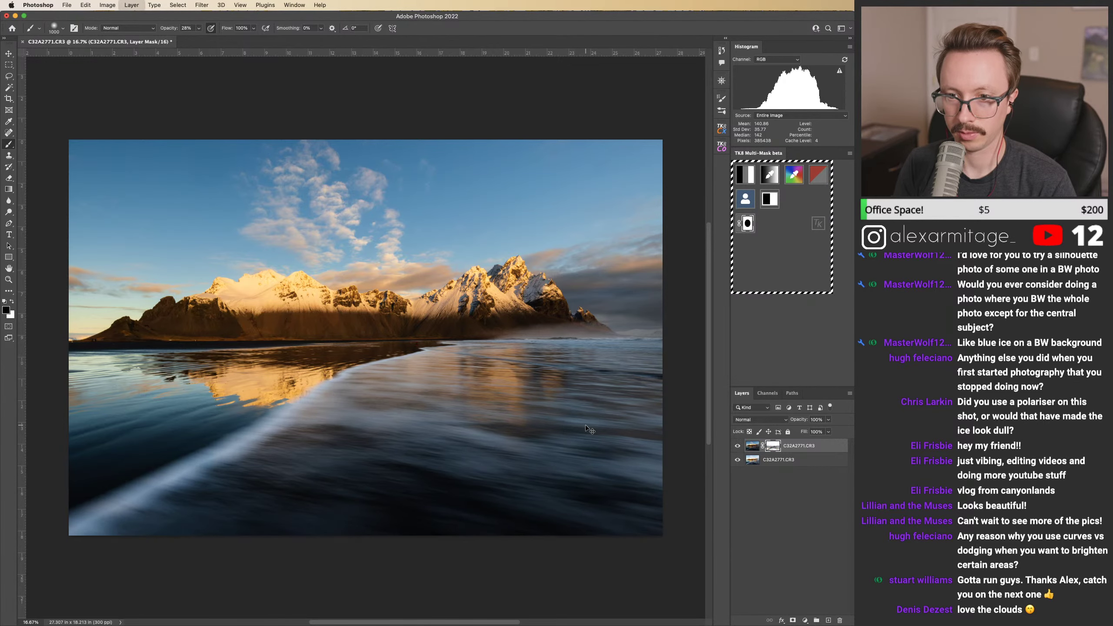
key("super+comma")
key("super+comma")
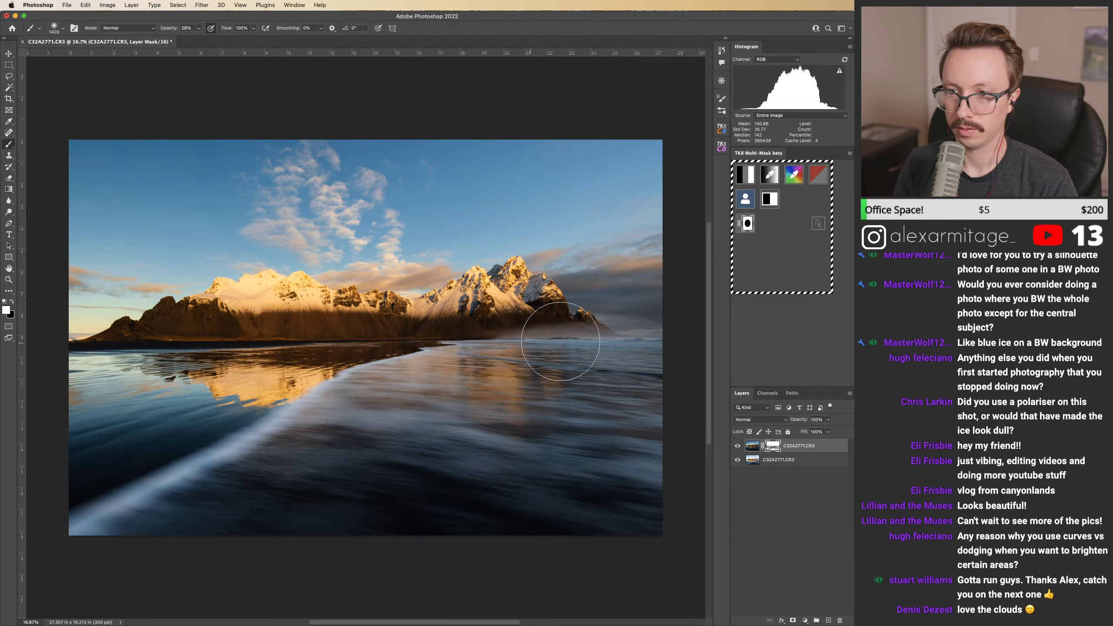
key("x")
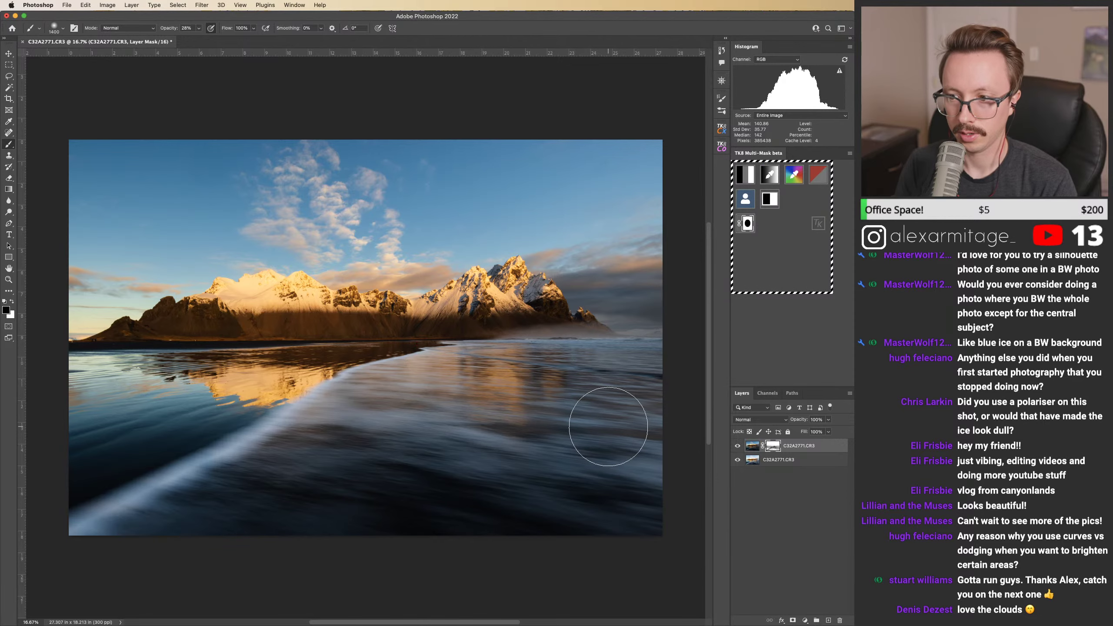
Step: Save the masked blend of the two photo versions and switch to Lightroom Classic
key("super+s")
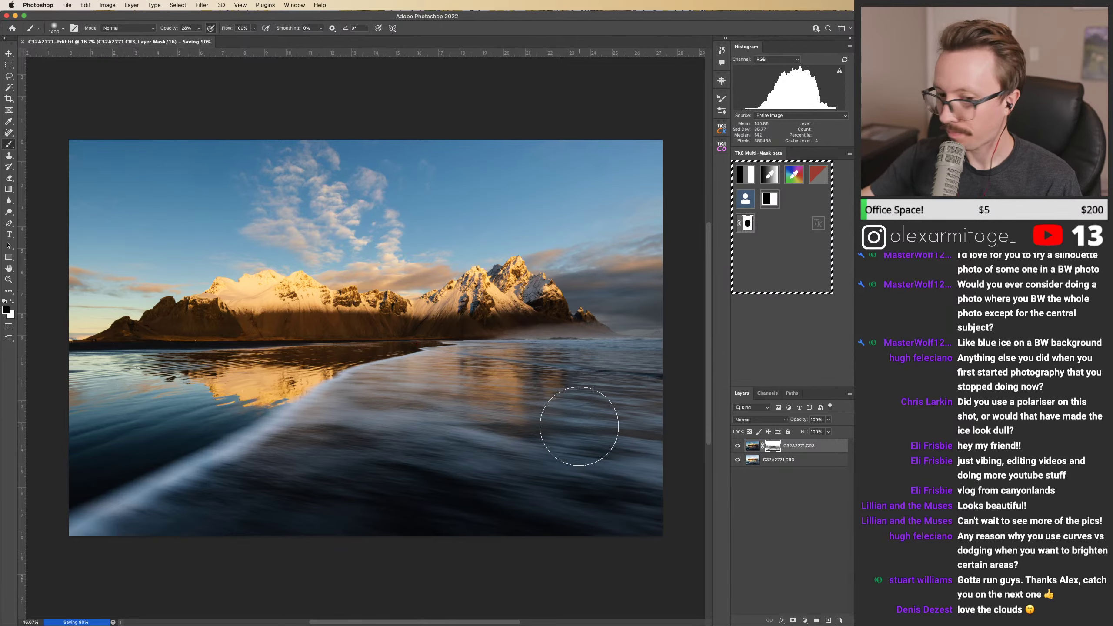
key("super+Tab")
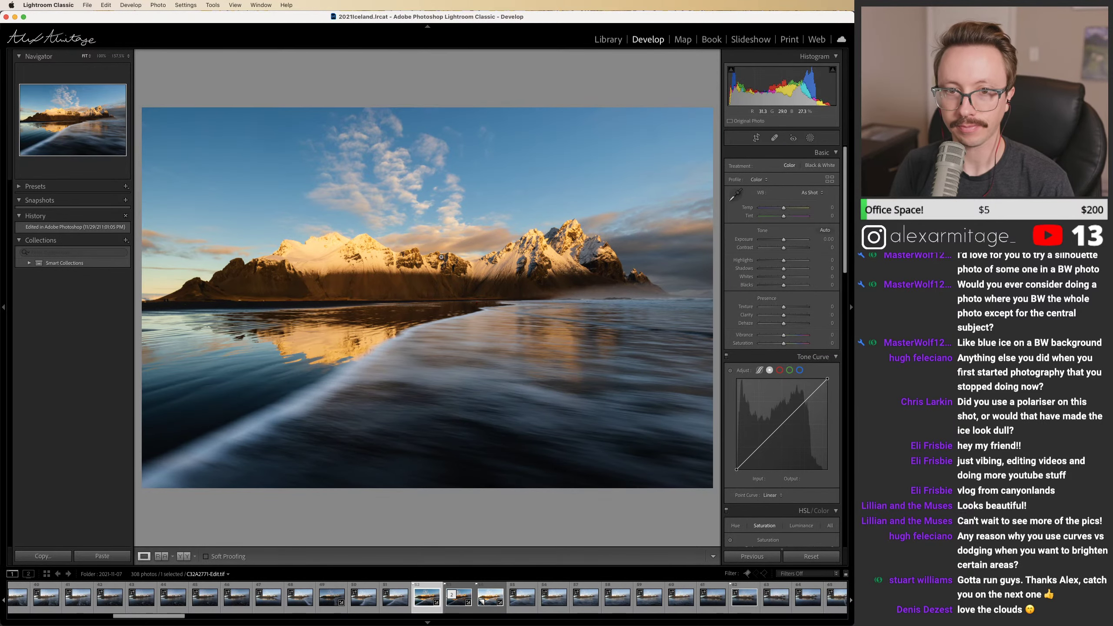
Step: Crop the blended TIFF freely, trimming the right edge and the bottom slightly and removing a larger strip of sky from the top
left_click(754, 138)
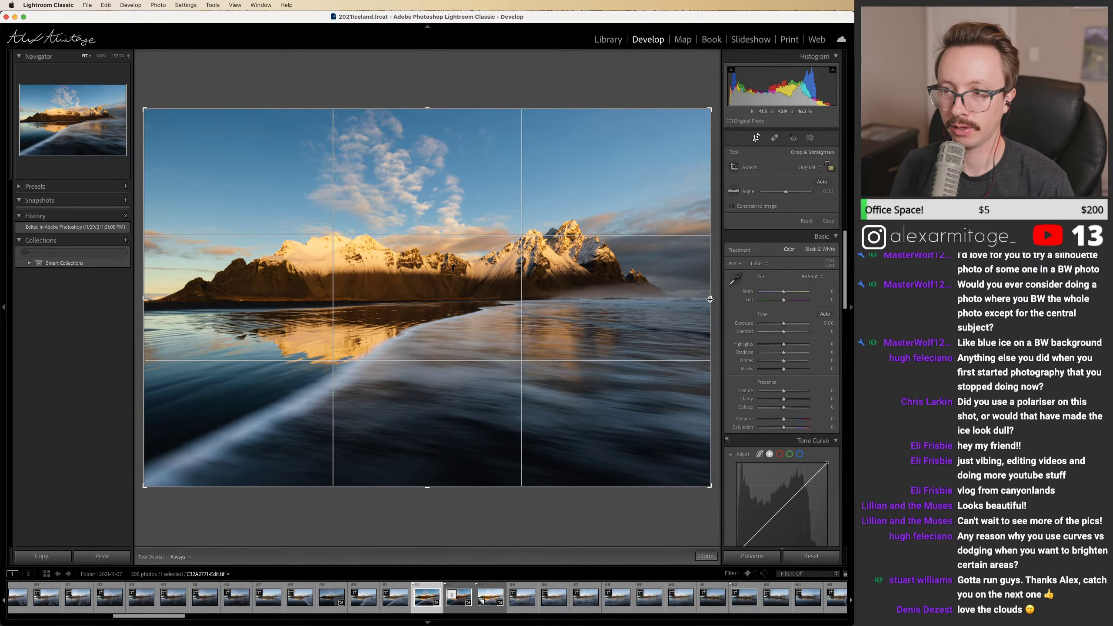
left_click_drag(713, 298, 695, 300)
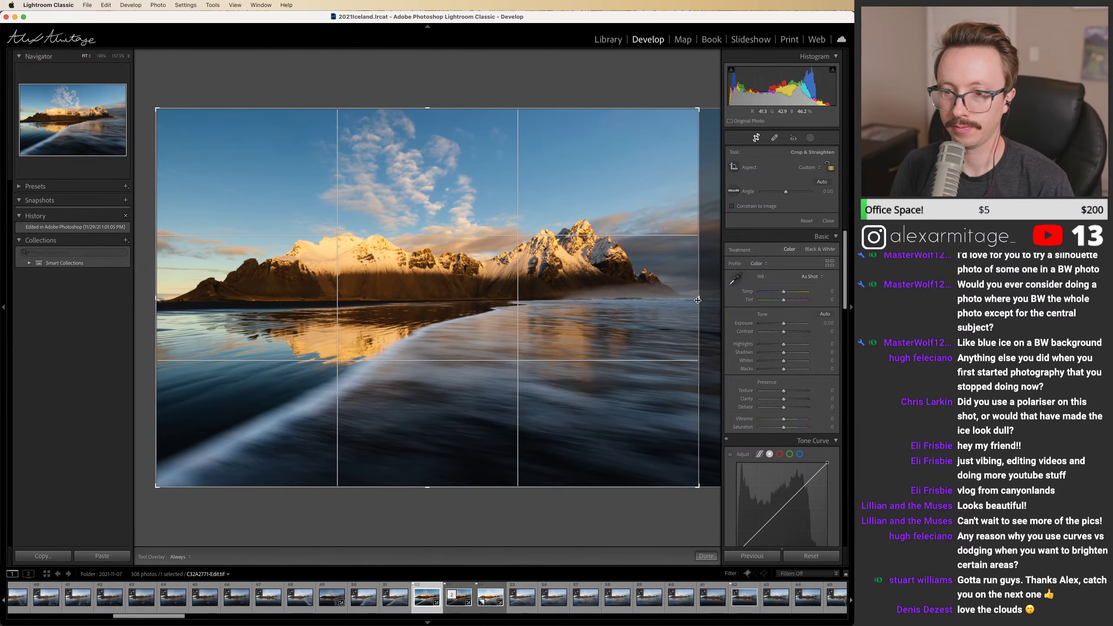
left_click_drag(434, 484, 429, 477)
left_click_drag(429, 115, 429, 155)
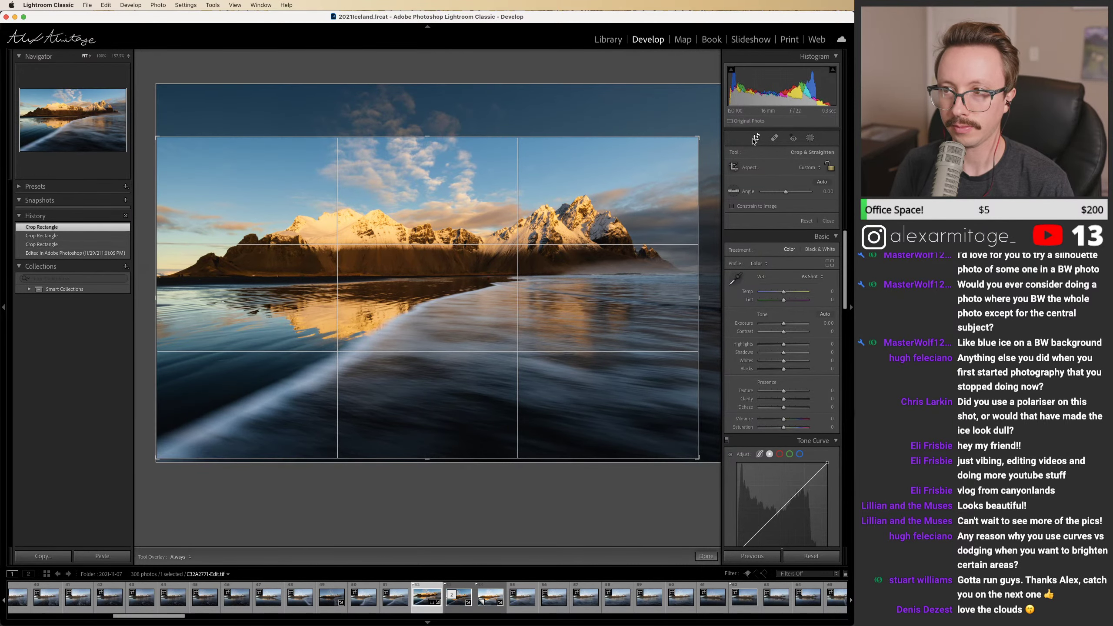
left_click(756, 139)
Step: Try a temperature change in black and white, return to color, and set the Blue Primary calibration saturation to +75
left_click(813, 166)
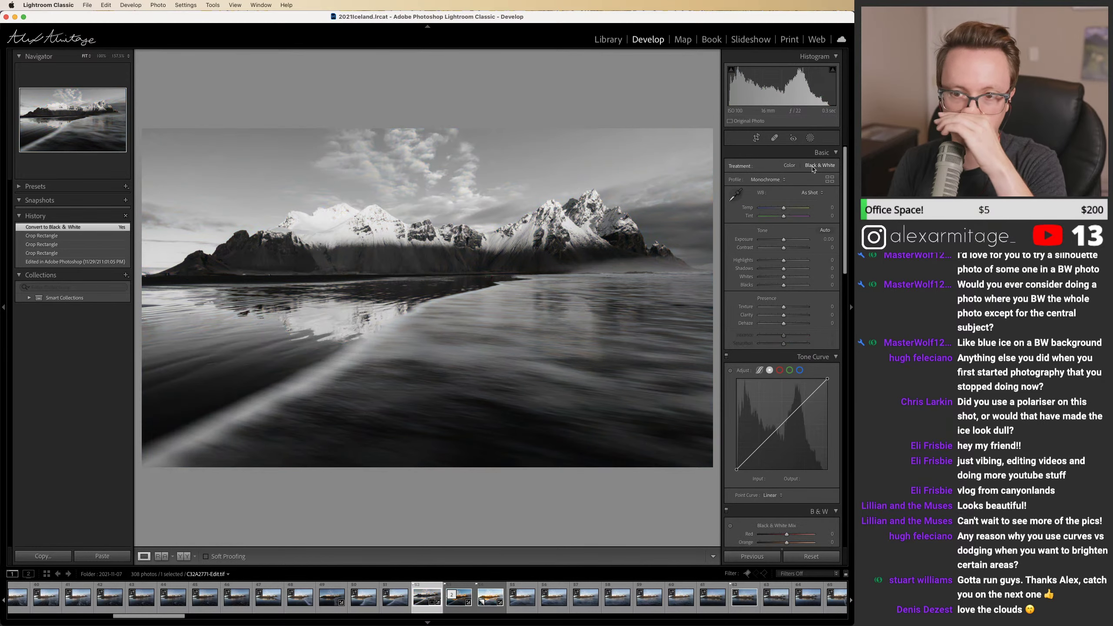
left_click_drag(783, 208, 845, 475)
left_click(789, 166)
left_click_drag(783, 537, 802, 543)
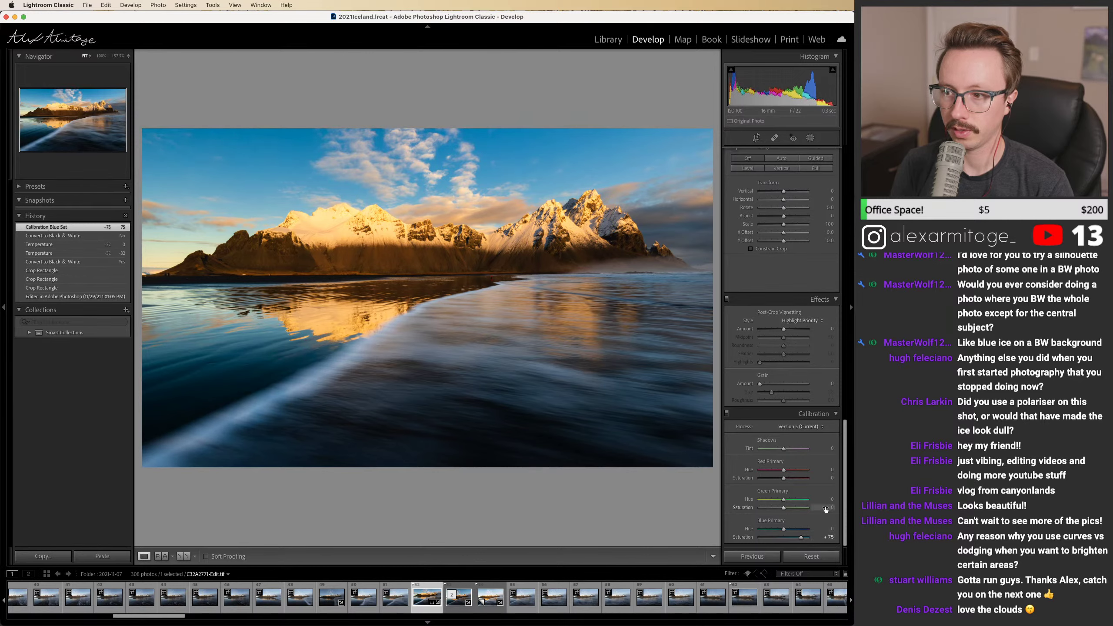
Step: Convert the photo to black and white with the temperature at -25 and the highlights at -19
left_click_drag(845, 485, 778, 212)
left_click(816, 166)
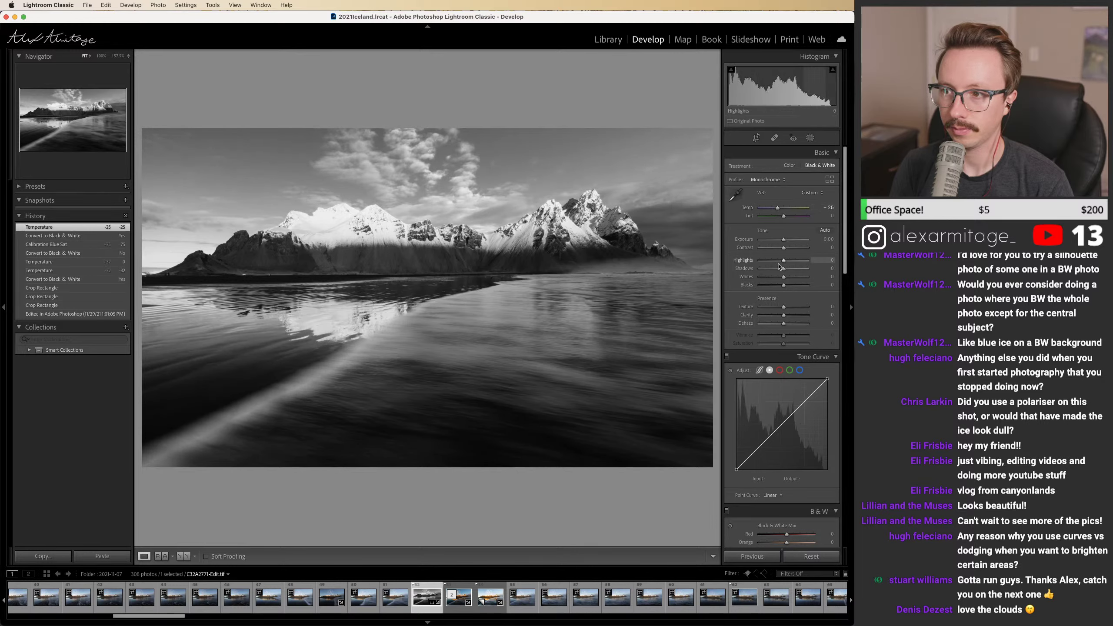
left_click_drag(779, 262, 778, 262)
Step: Try lowering blue to about -29 in the Black & White Mix, and reset it
left_click_drag(845, 246, 846, 312)
left_click_drag(781, 373, 779, 373)
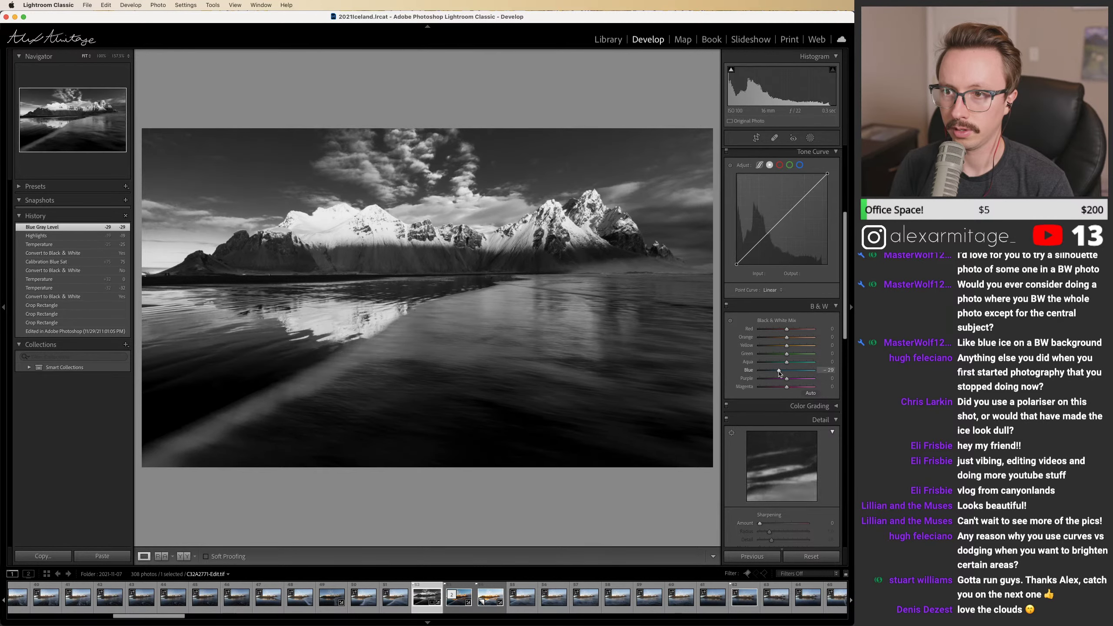
double_click(779, 373)
Step: Return the photo to color and set the Blue Primary calibration saturation to +54
left_click_drag(845, 263, 832, 492)
left_click(789, 166)
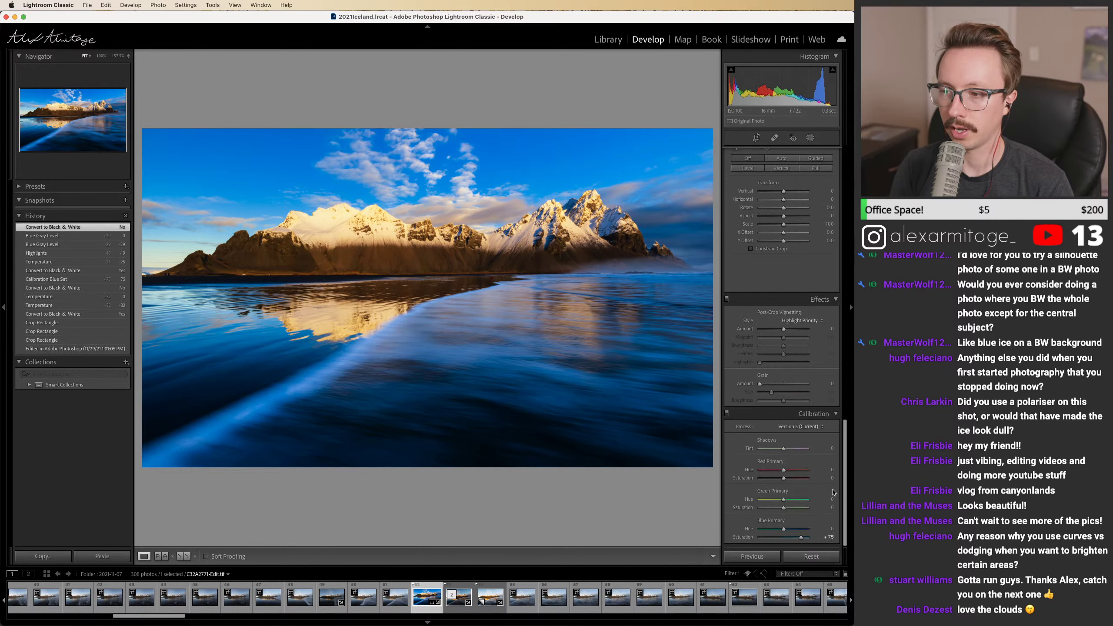
double_click(799, 538)
left_click(796, 538)
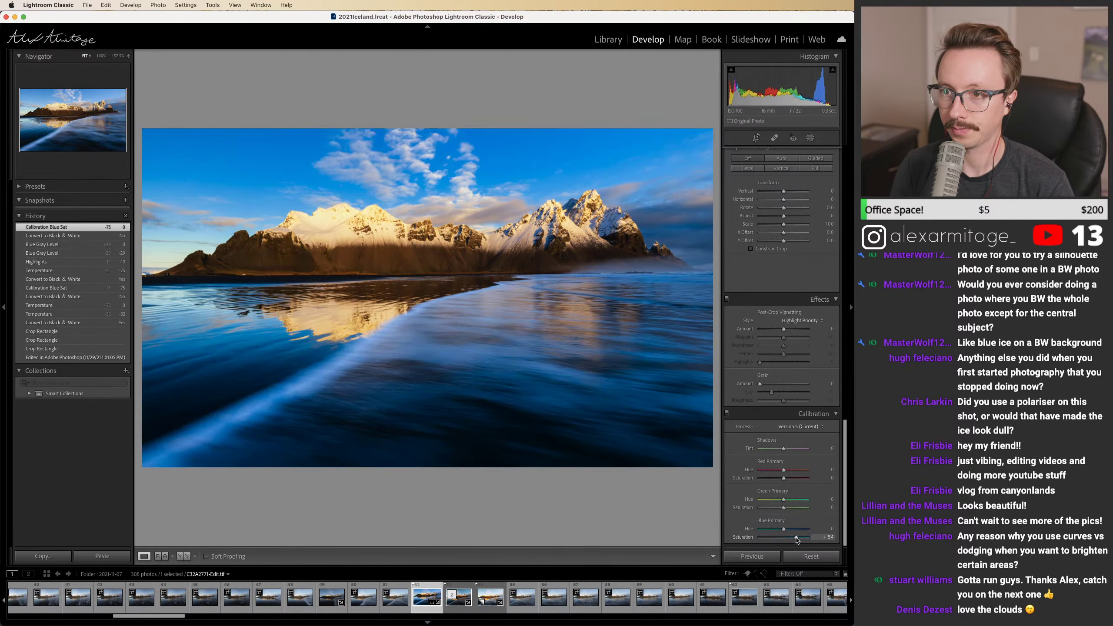
Step: Reset the temperature, set it to -23, and convert the photo to black and white again
left_click_drag(844, 483, 846, 218)
double_click(778, 171)
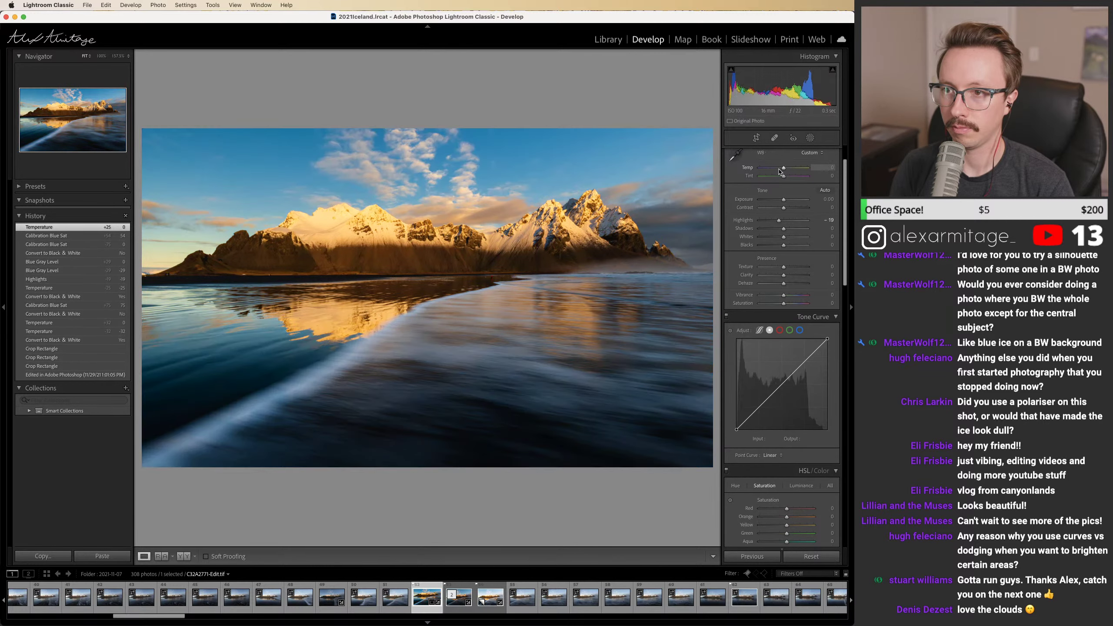
left_click_drag(784, 172, 780, 171)
left_click_drag(845, 177, 846, 161)
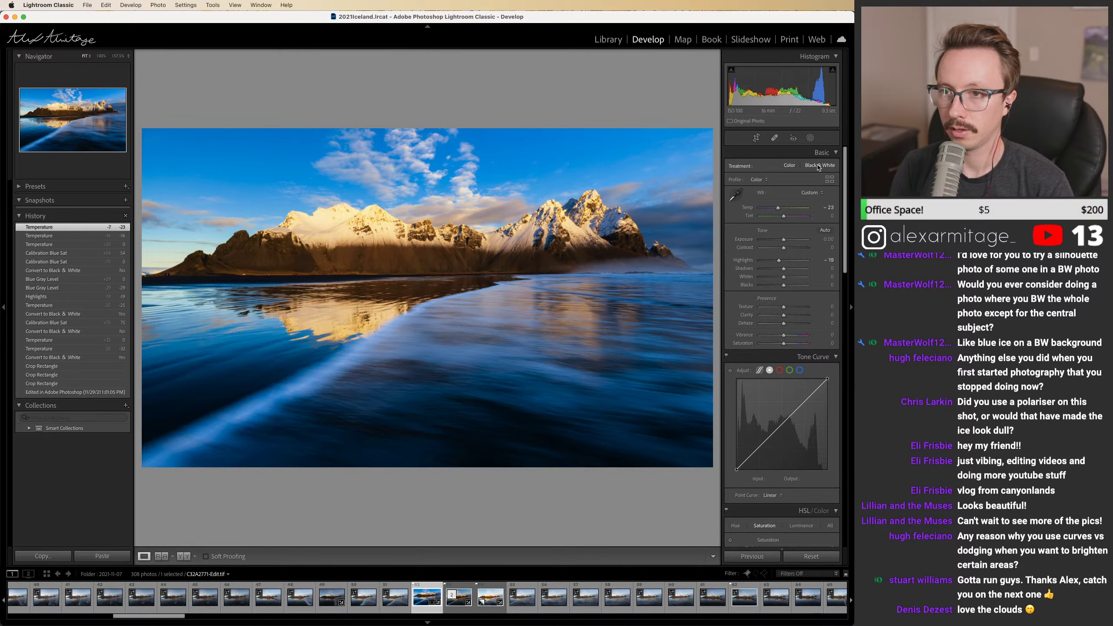
left_click(819, 166)
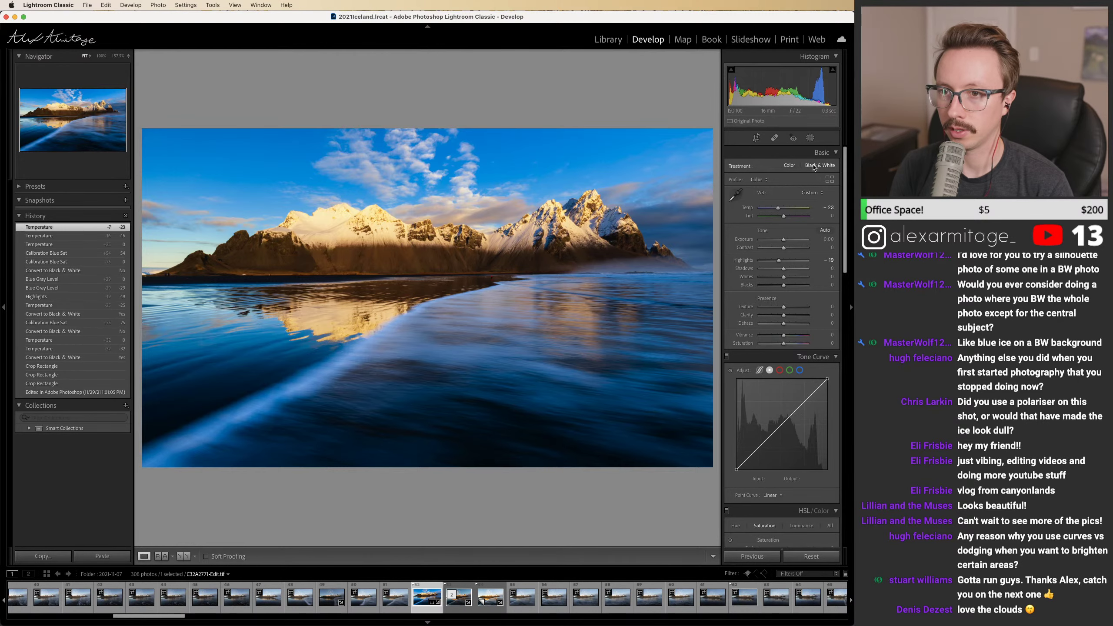
Step: Try blue values of -32 and -25 in the Black & White Mix to darken the sky, resetting blue each time
scroll(845, 217, "down", 6)
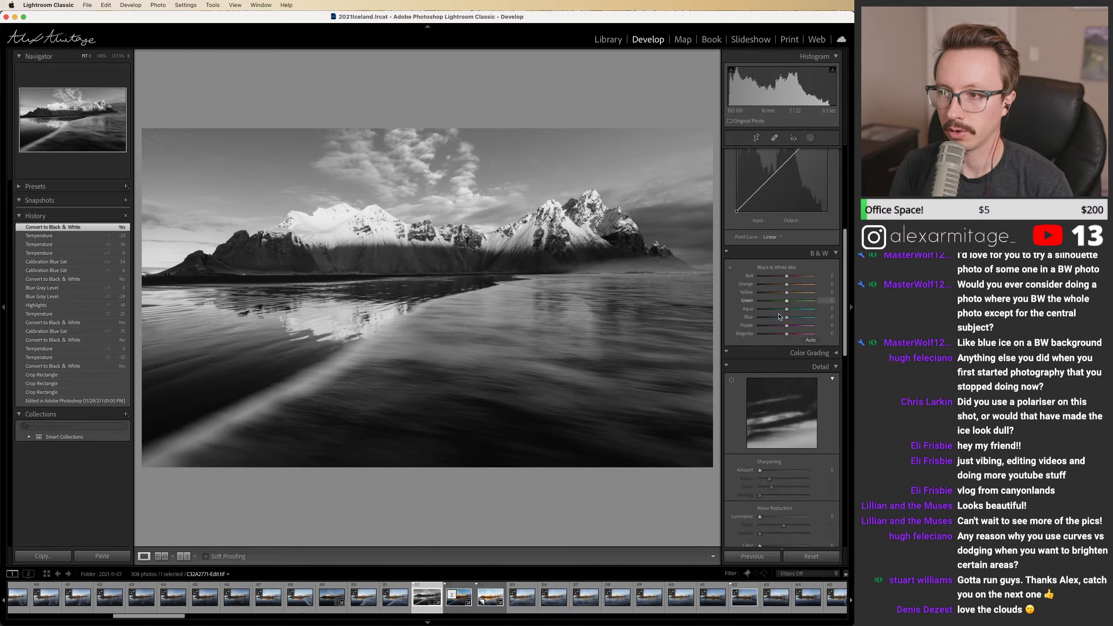
left_click_drag(786, 319, 779, 322)
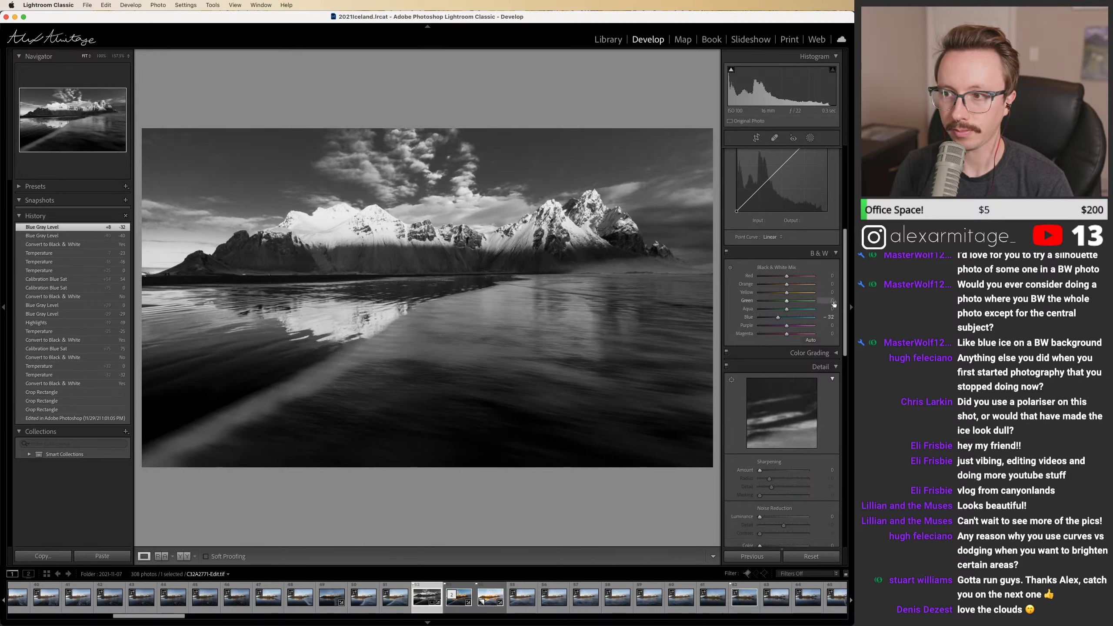
double_click(779, 321)
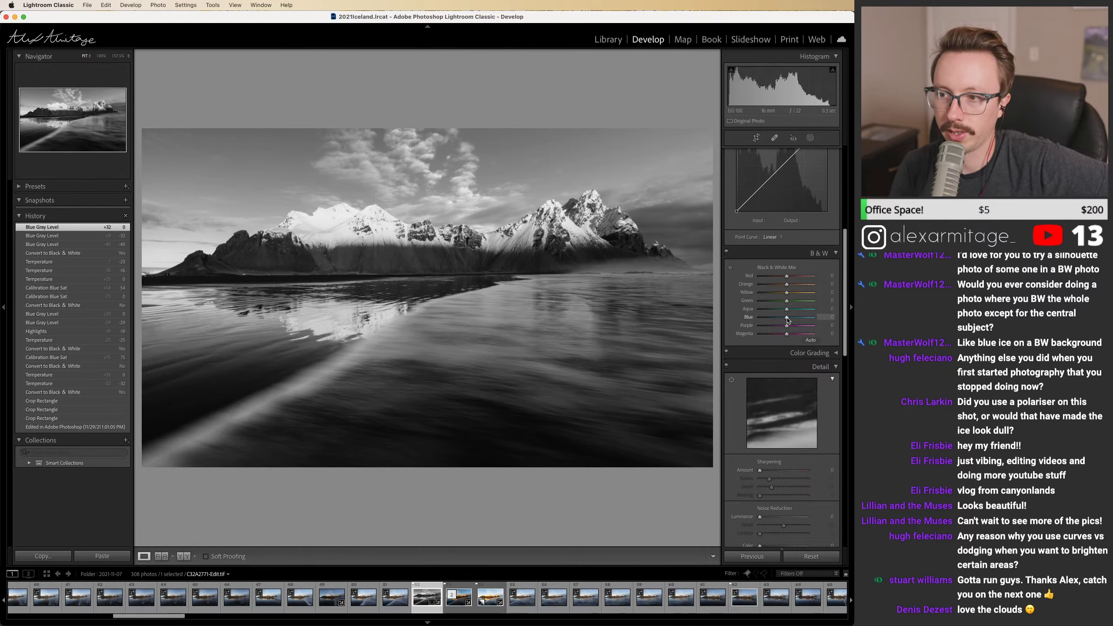
left_click_drag(786, 317, 780, 318)
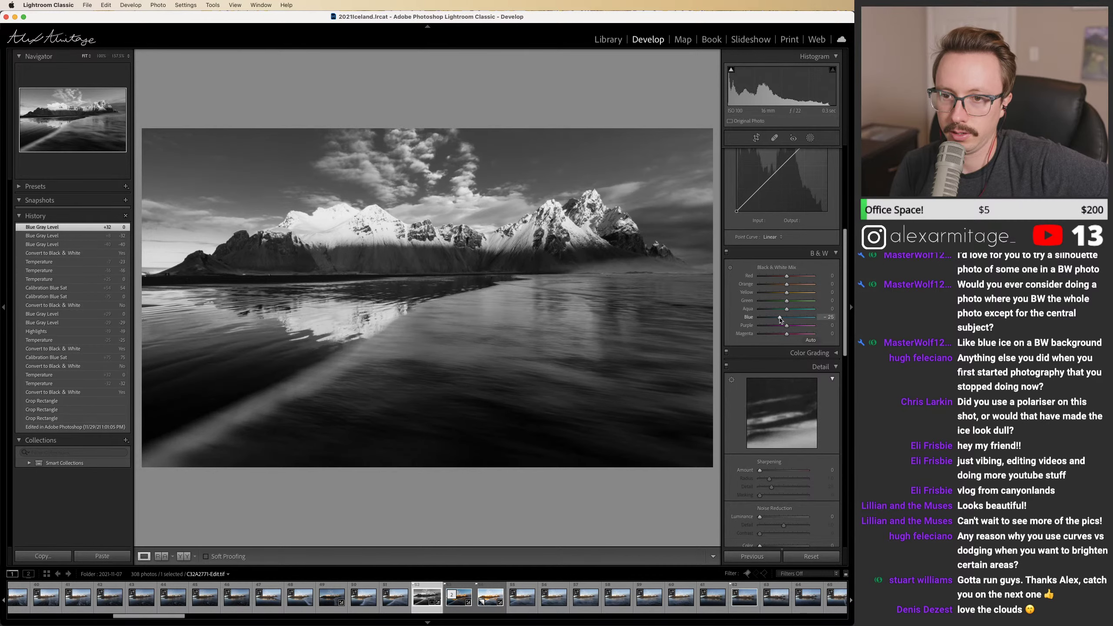
double_click(780, 318)
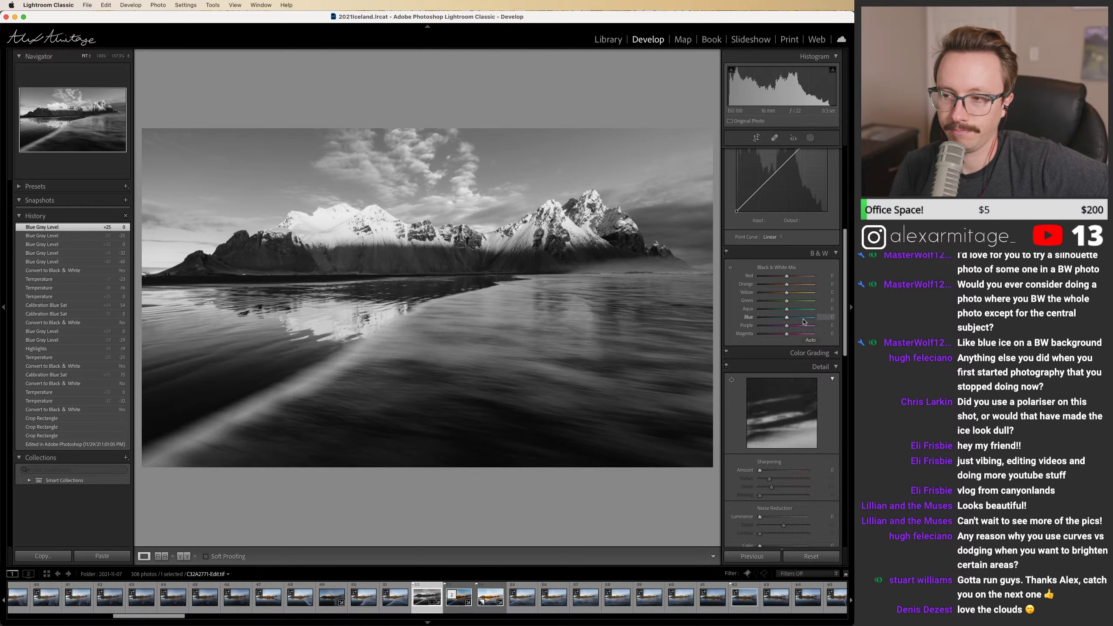
Step: Add a Select Sky mask, check its coverage over the mountains, and look through the mask intersection options
scroll(839, 172, "up", 10)
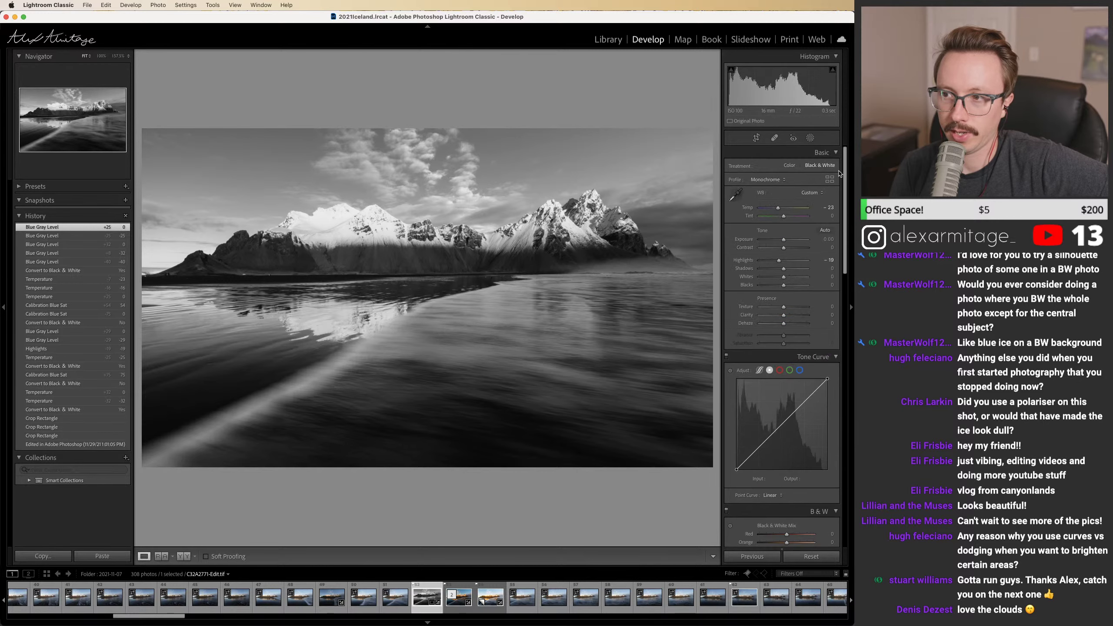
left_click(810, 138)
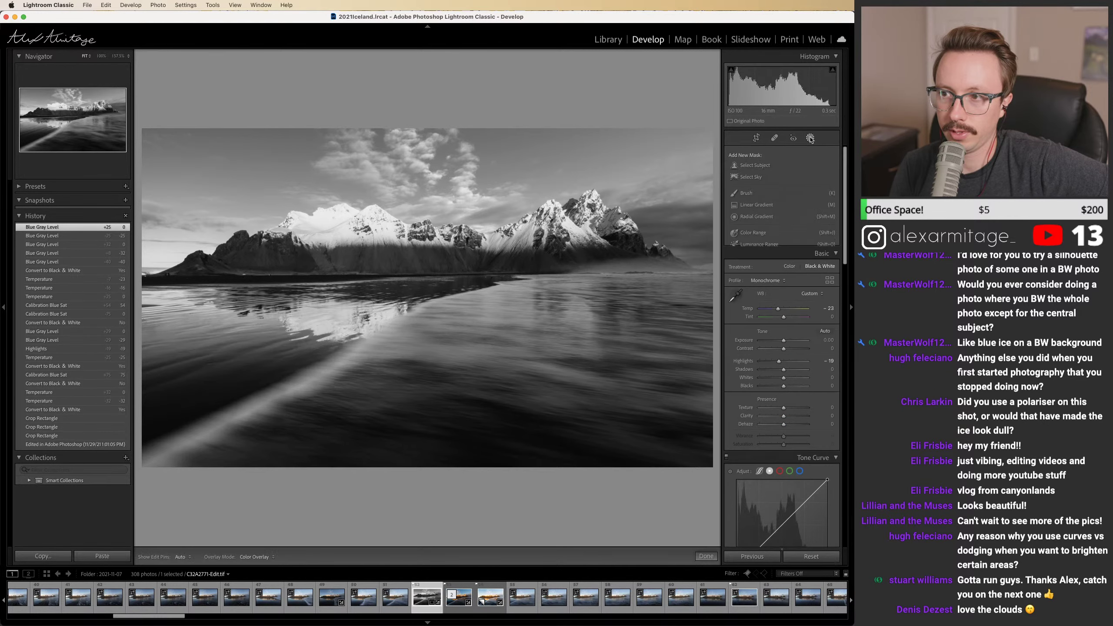
left_click(750, 177)
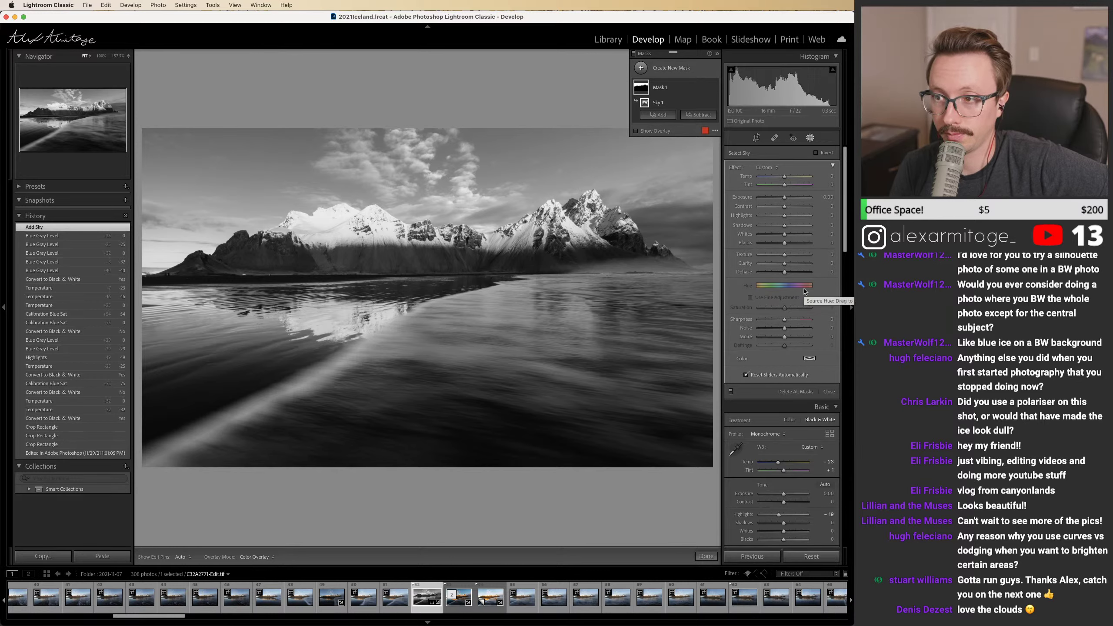
mouse_move(641, 90)
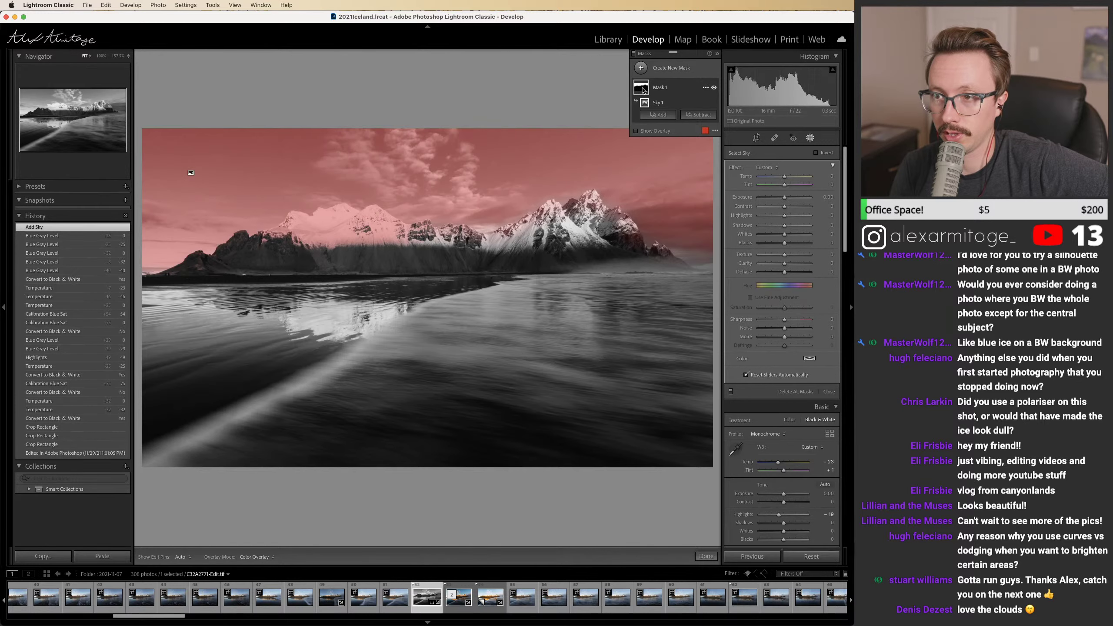
left_click(705, 88)
mouse_move(733, 106)
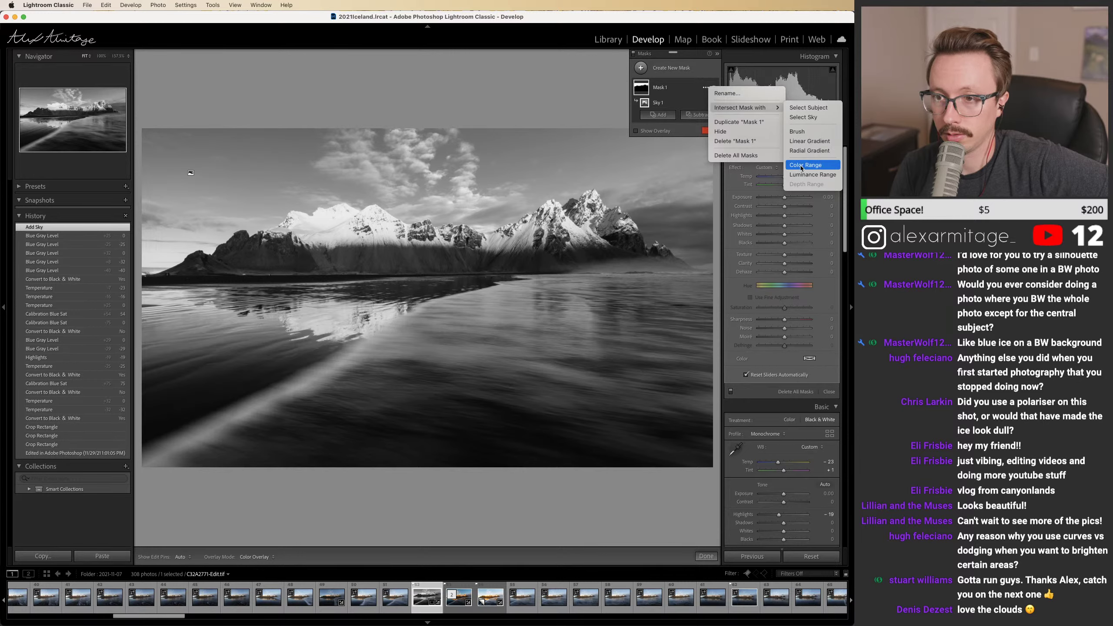
left_click(733, 188)
Step: Try lowered highlights and an exposure of -1.24 on the sky mask, and delete the mask
mouse_move(771, 219)
left_mouse_down()
mouse_move(761, 216)
mouse_move(784, 216)
mouse_move(777, 200)
left_mouse_up()
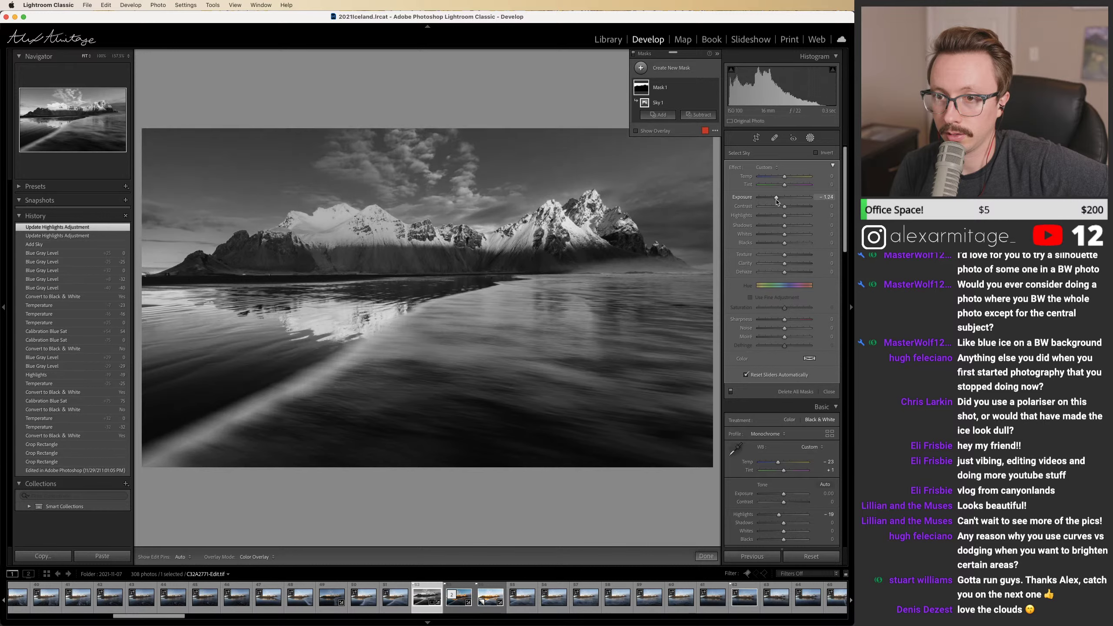
double_click(776, 199)
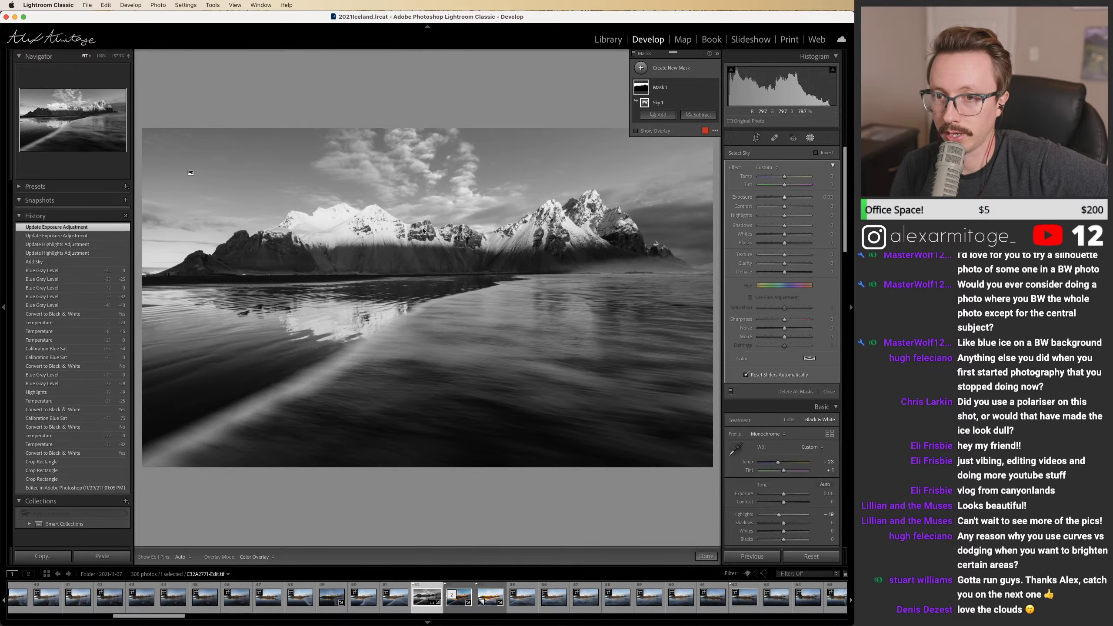
right_click(669, 87)
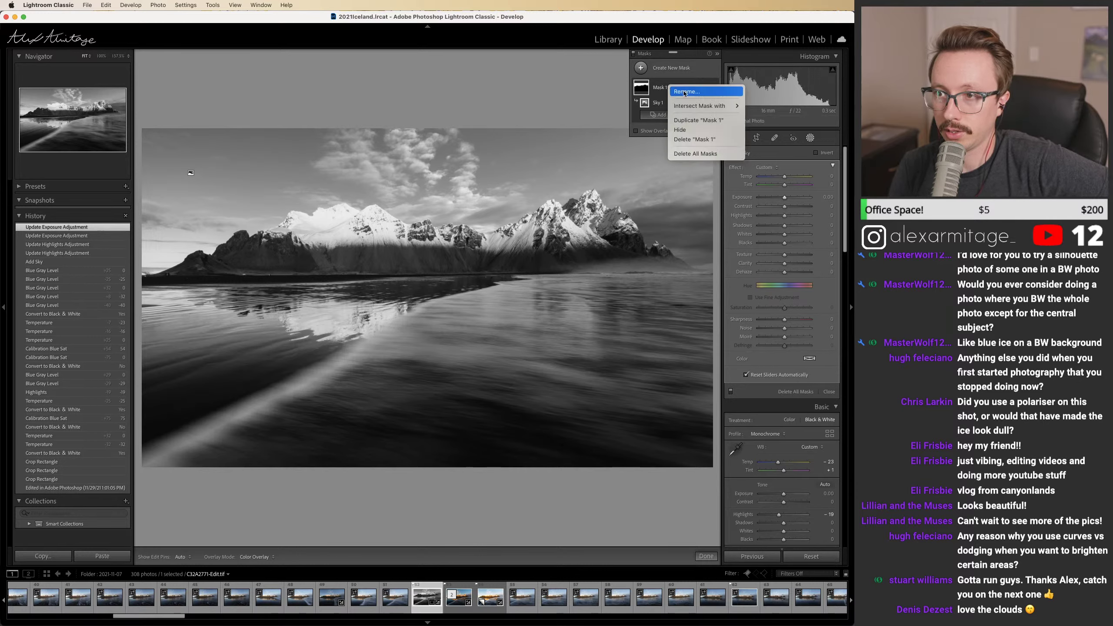
left_click(694, 139)
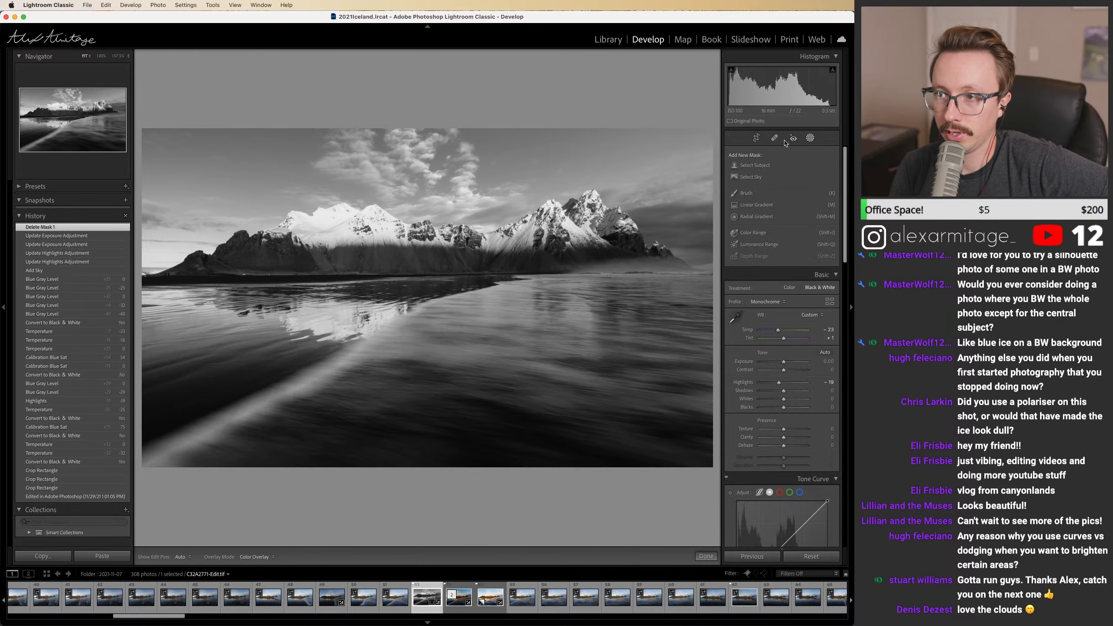
Step: Create a Color Range mask sampled from the sky and intersect it with a short vertical linear gradient just above the horizon
left_click(765, 232)
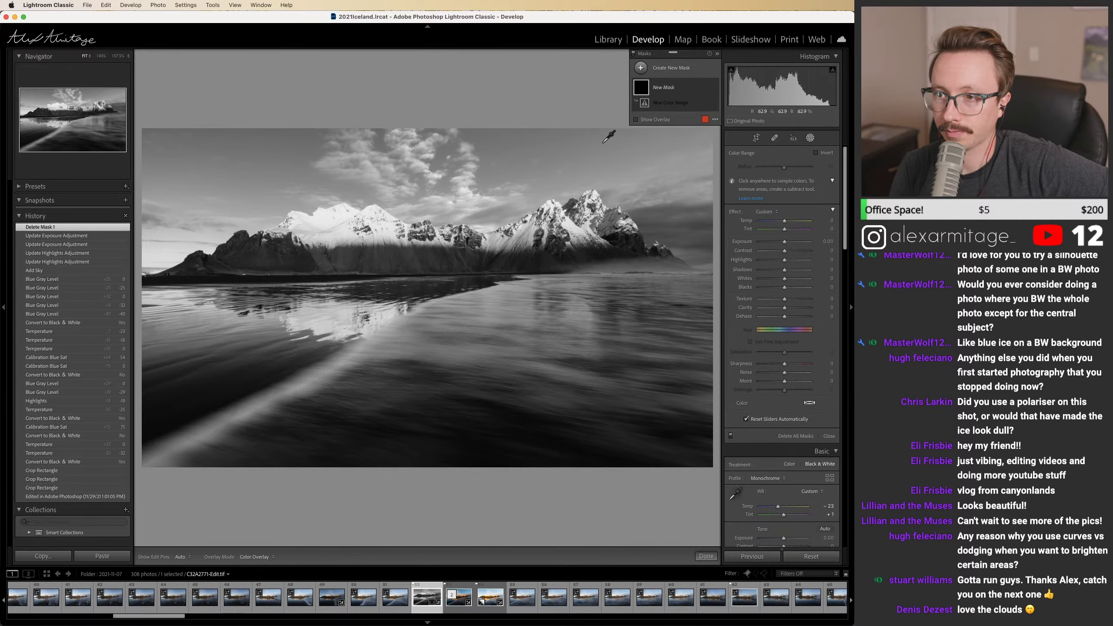
left_click(578, 159)
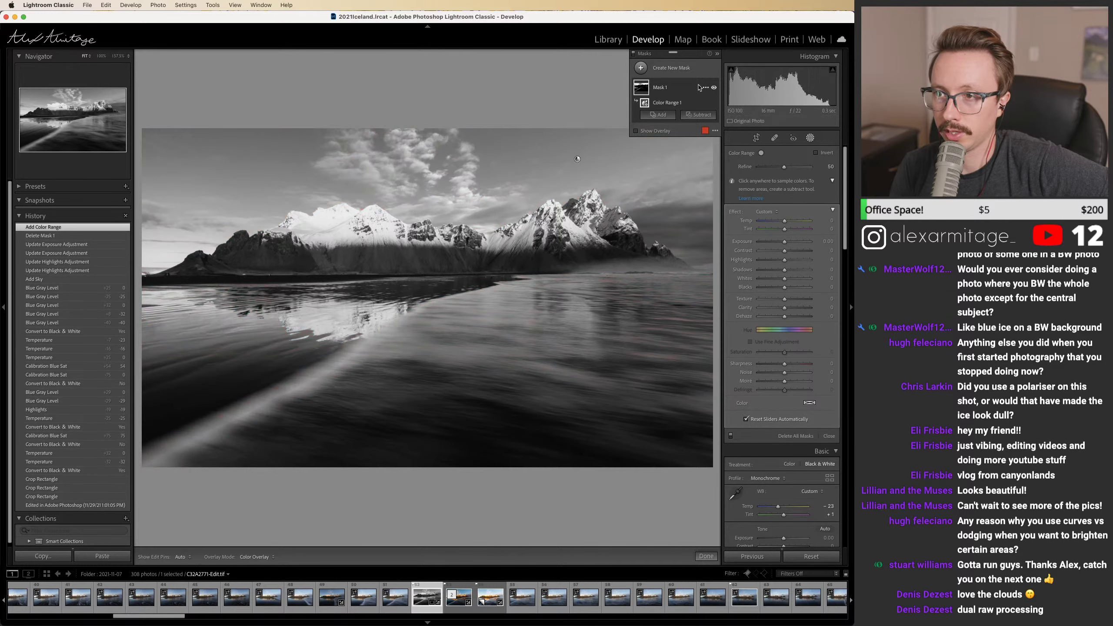
left_click(706, 88)
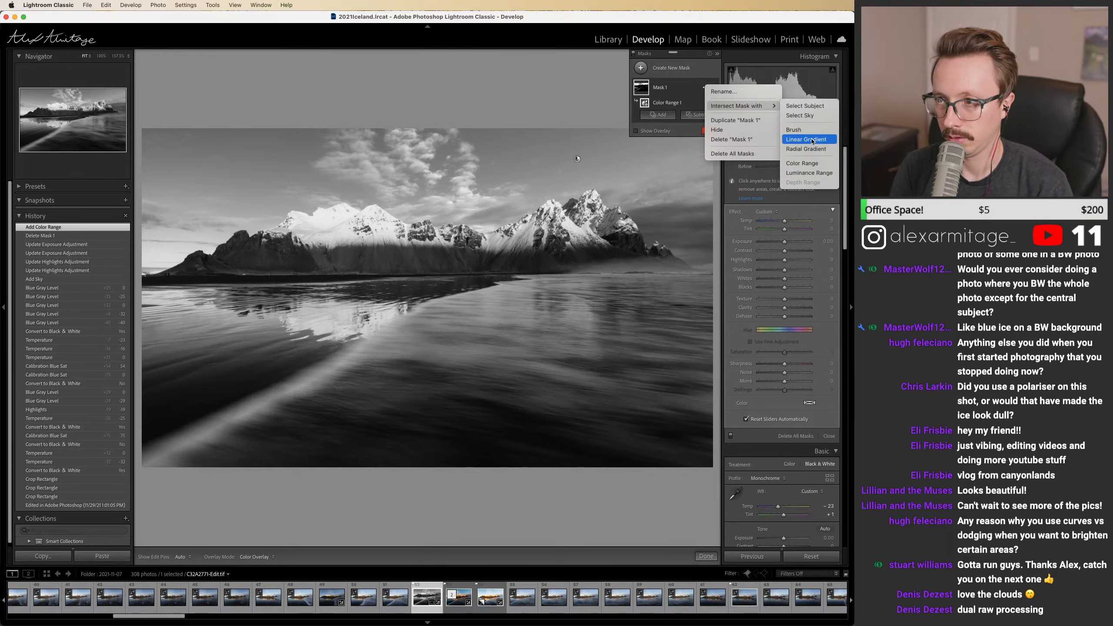
left_click(811, 140)
left_click_drag(533, 253, 533, 278)
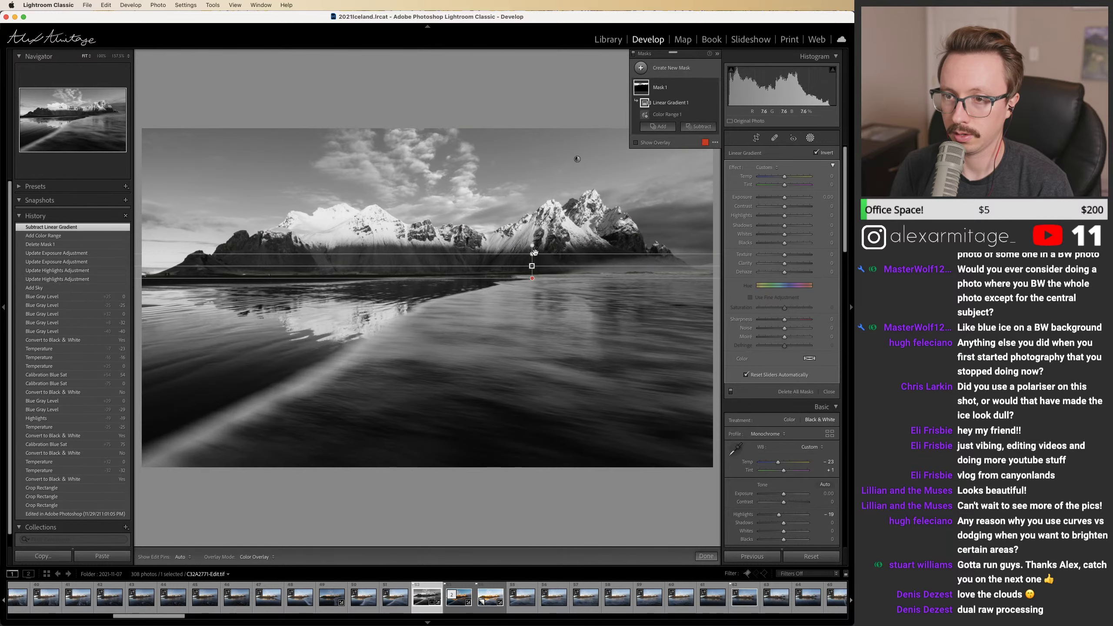
Step: Set the mask's highlights to -21 and adjust its linear gradient at the horizon, trying an exposure of -1.06 and resetting it
mouse_move(644, 90)
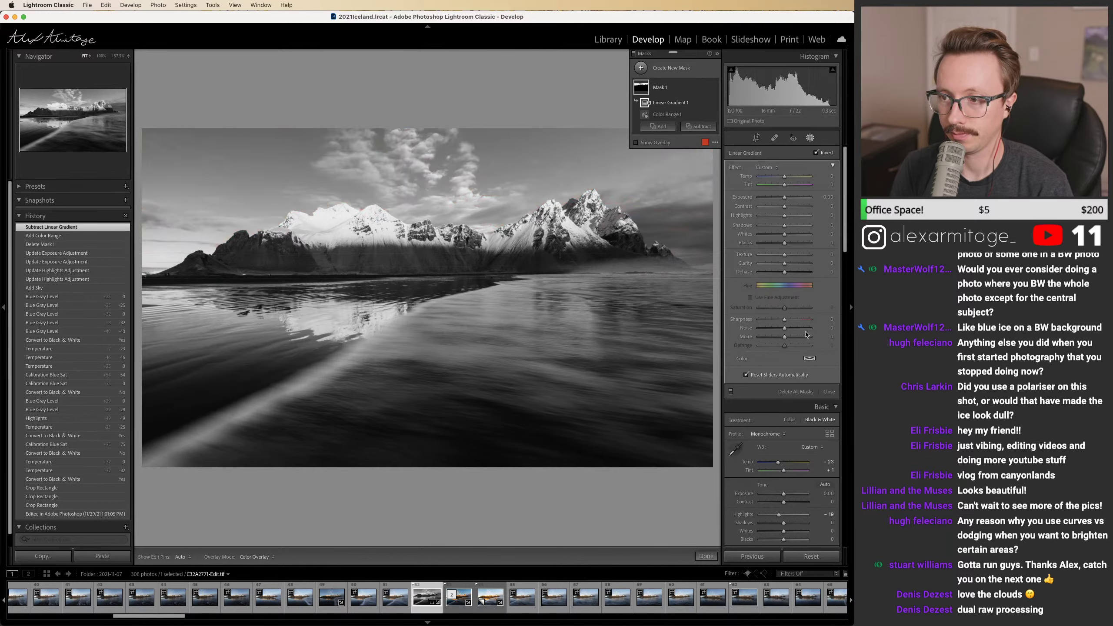
left_click_drag(784, 216, 777, 201)
left_click_drag(534, 263, 533, 284)
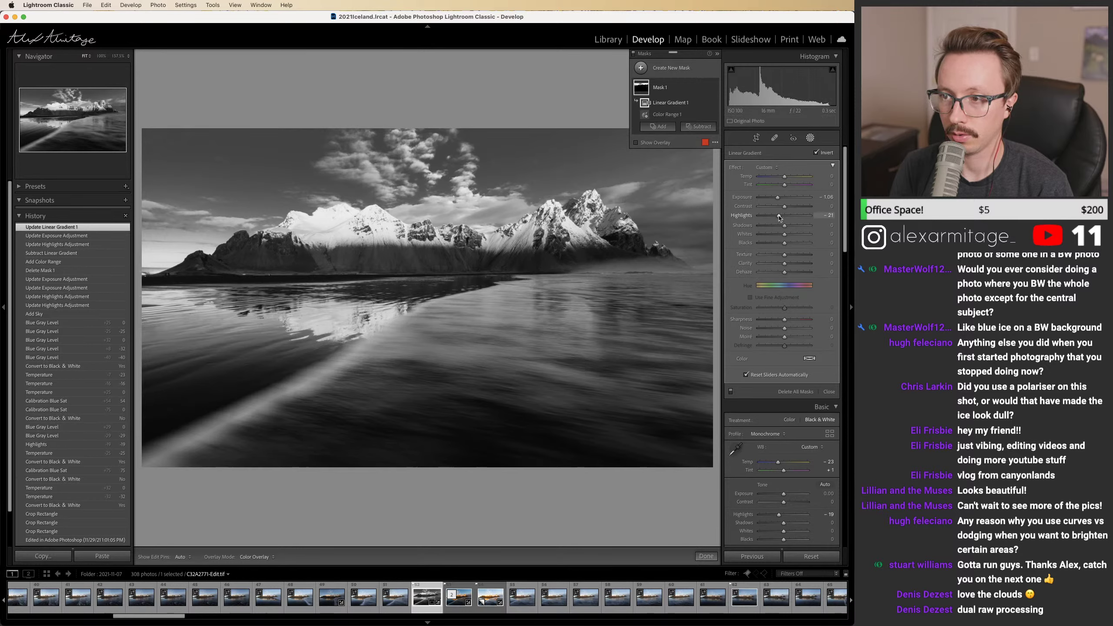
double_click(778, 198)
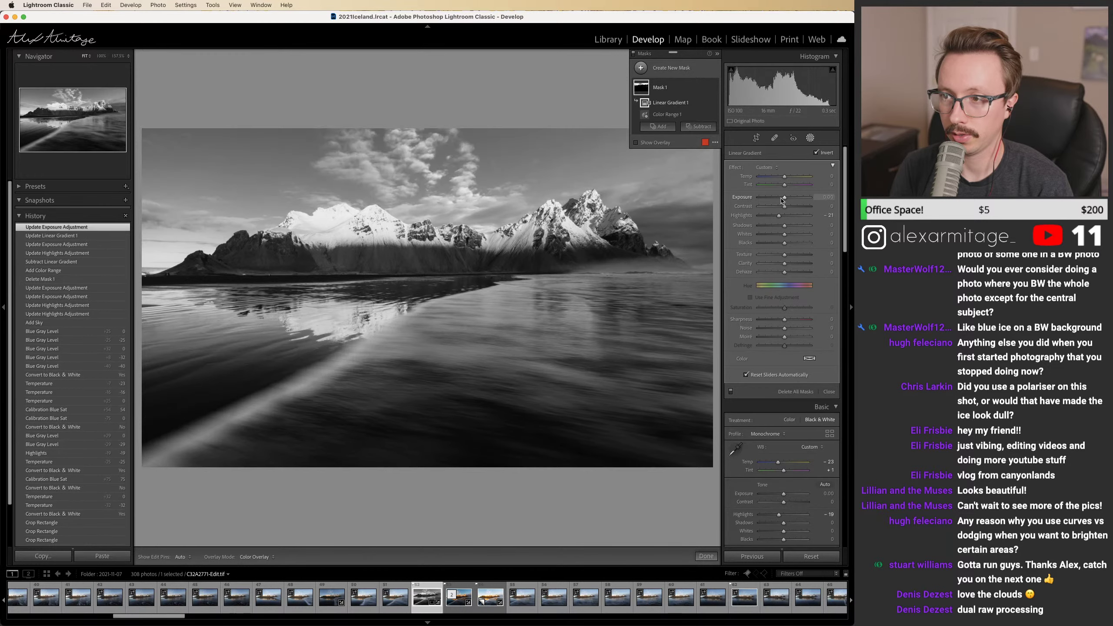
Step: Set the sky mask's exposure to -0.81, move its linear gradient slightly up at the horizon, and try a small temperature change
left_click_drag(784, 200, 779, 200)
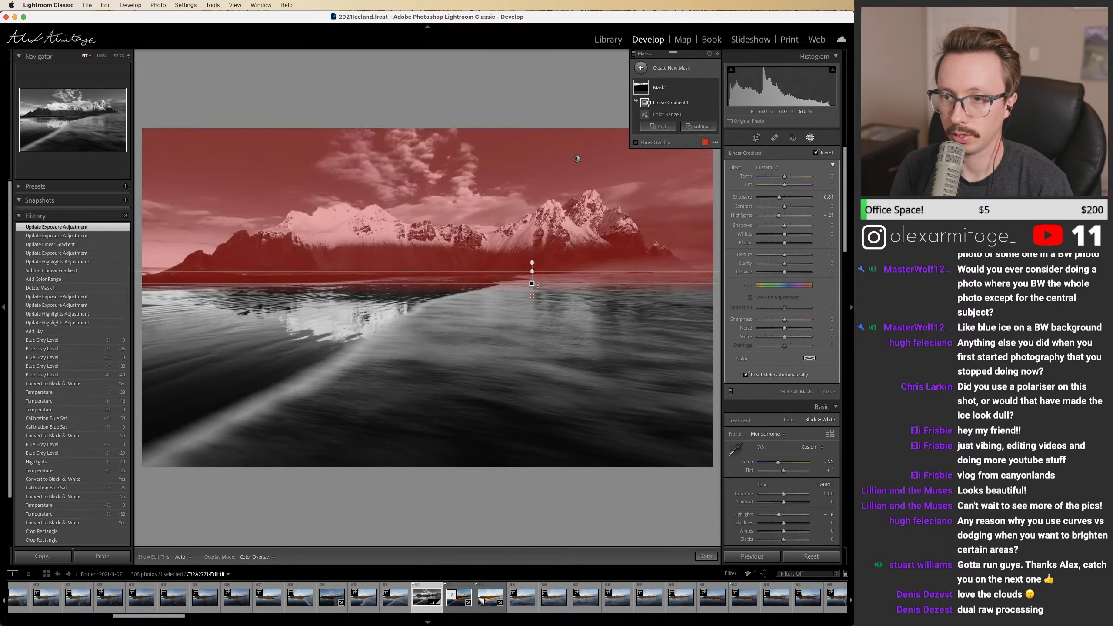
left_click_drag(532, 283, 532, 268)
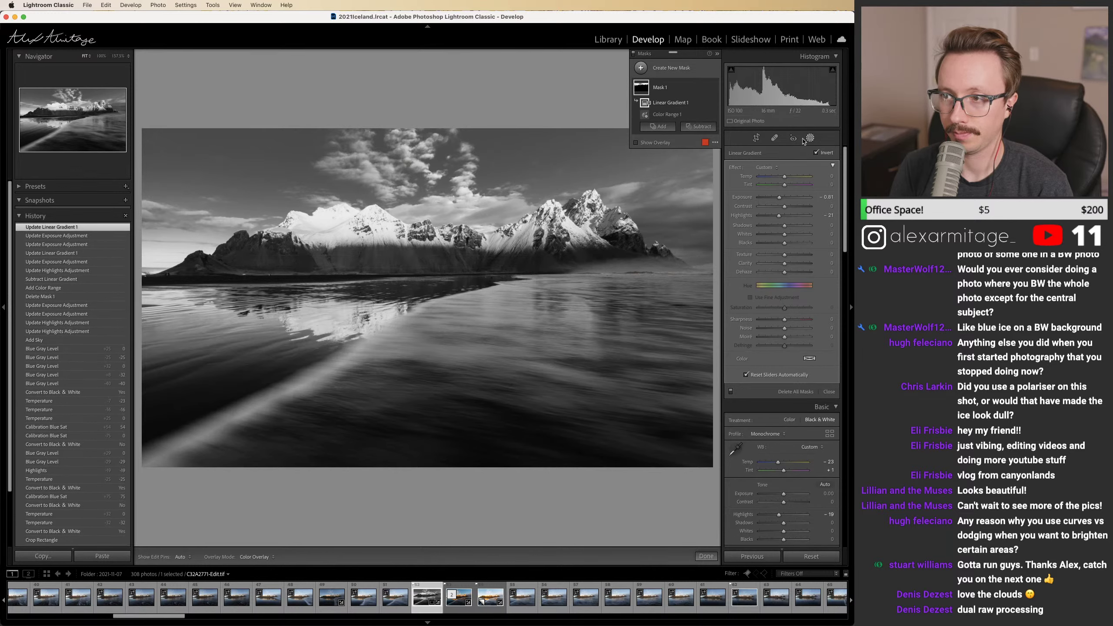
mouse_move(705, 105)
left_click_drag(784, 177, 783, 181)
Step: Close masking and slightly lower the blue level in the Black & White Mix
left_click(810, 137)
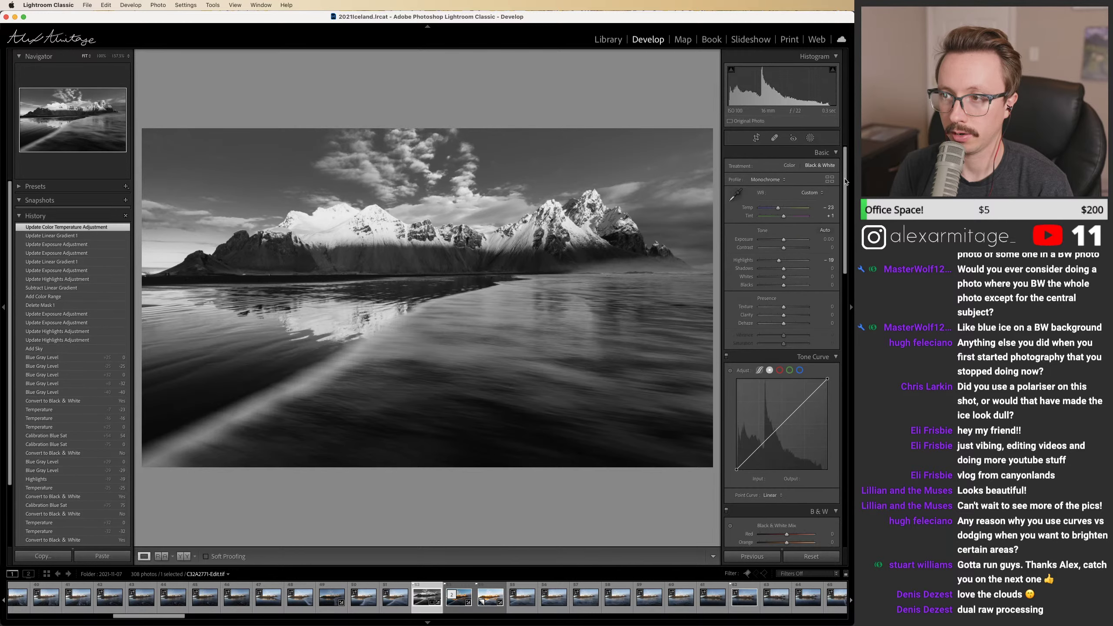
scroll(845, 179, "down", 8)
left_click_drag(787, 306, 845, 184)
Step: Add a linear gradient mask covering the water below the mountains and set its whites to 67
left_click(810, 137)
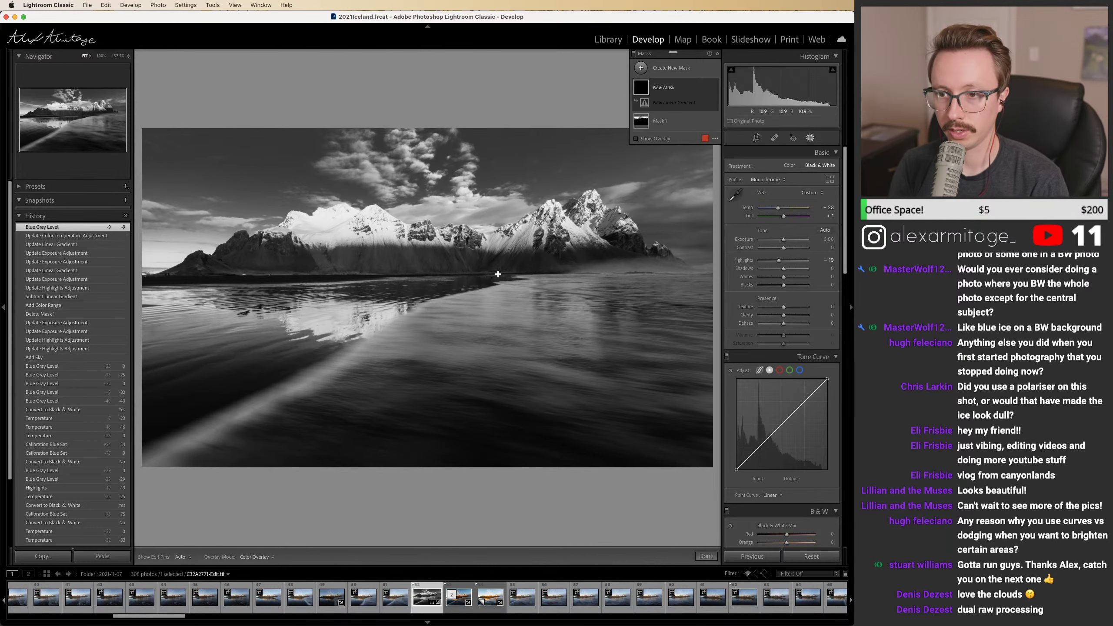
left_click_drag(459, 245, 462, 247)
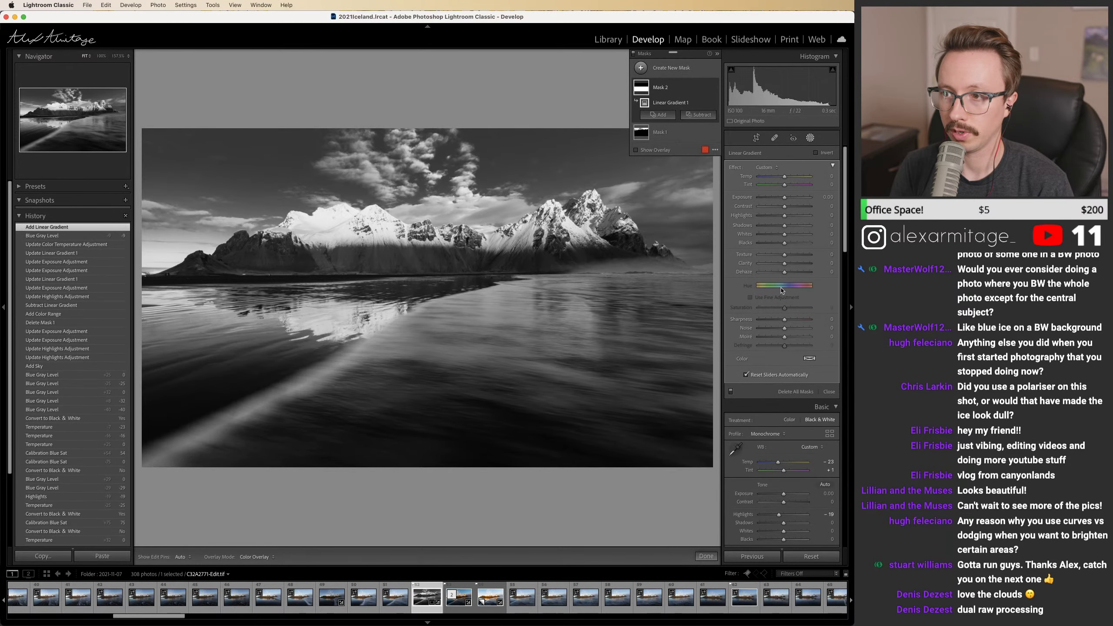
left_click(795, 236)
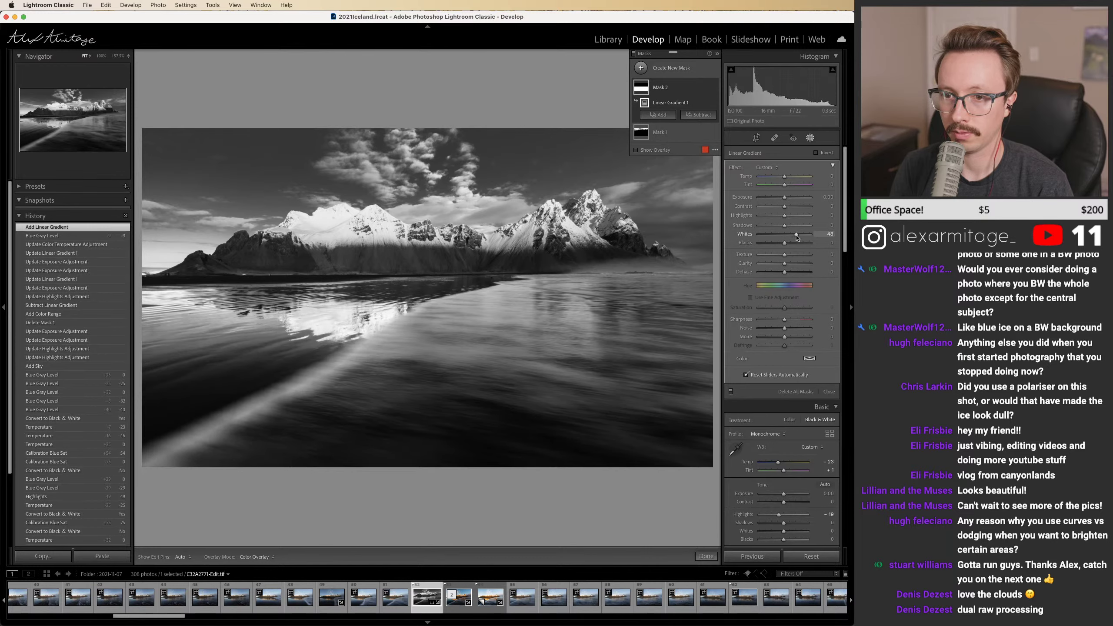
left_click_drag(799, 237, 803, 237)
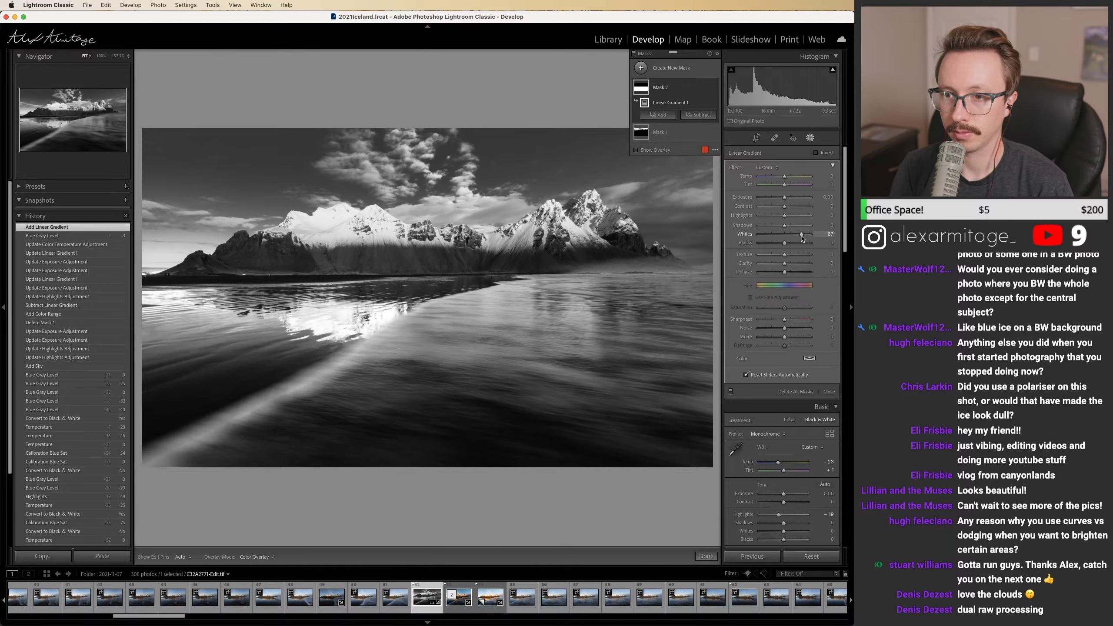
Step: Intersect the water mask with a Color Range sampled from the bright wave edge, and check its coverage with the overlay
right_click(661, 90)
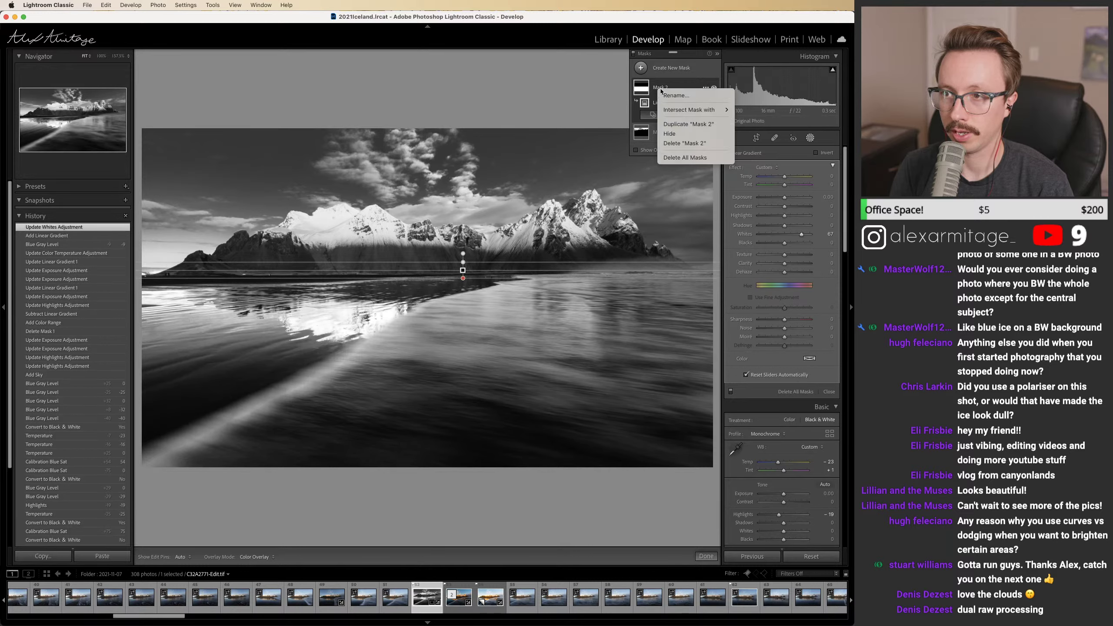
left_click(702, 88)
left_click(705, 88)
mouse_move(745, 108)
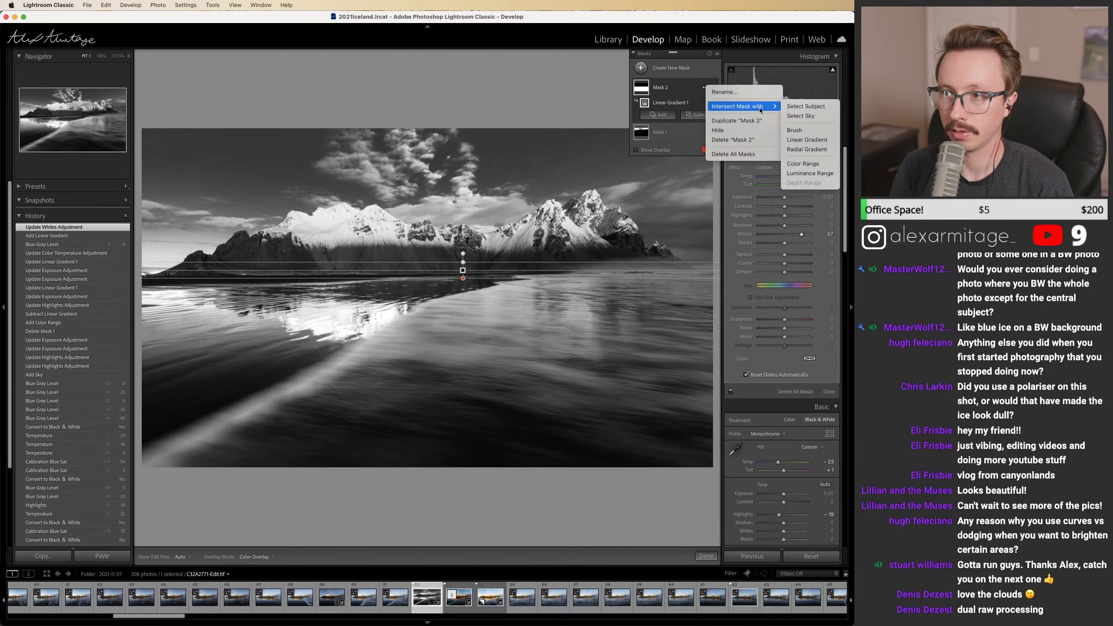
left_click(804, 164)
left_click(462, 270)
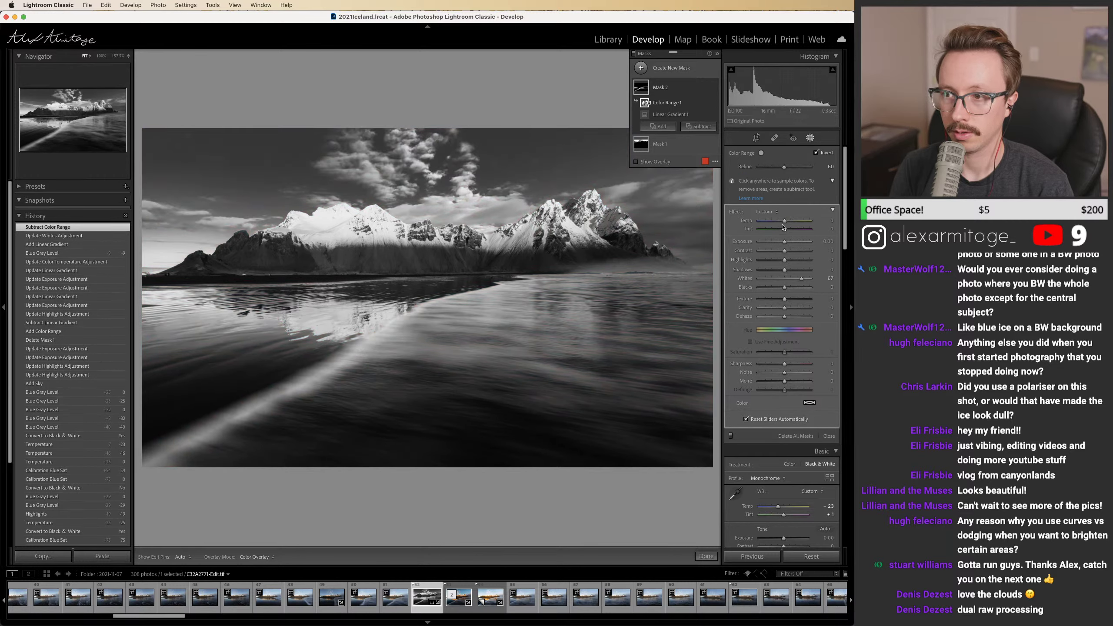
left_click(667, 115)
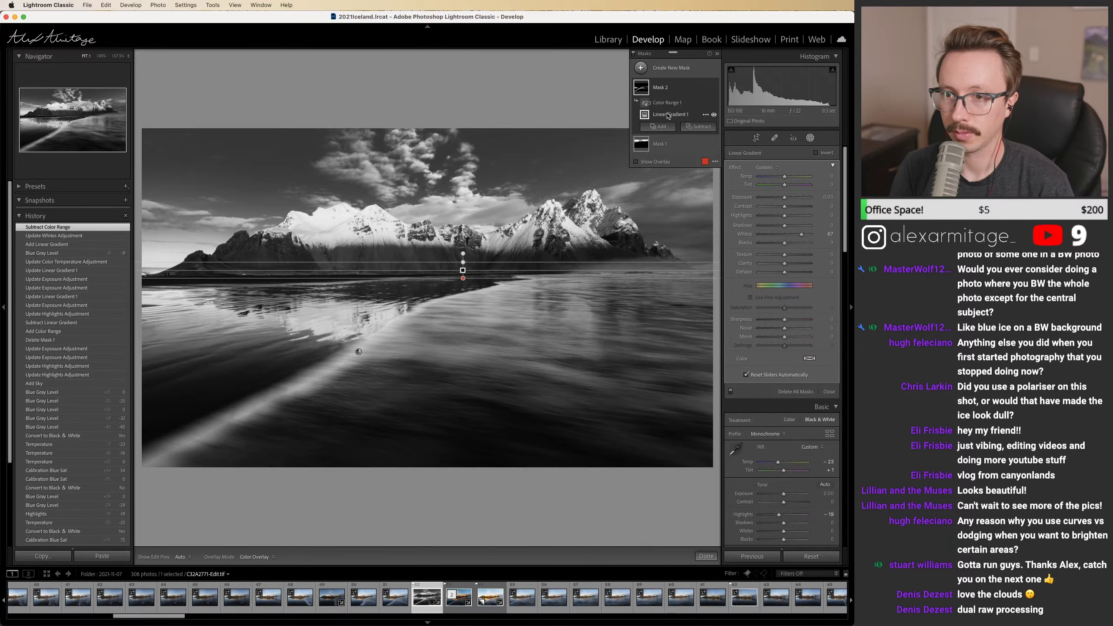
left_click(653, 162)
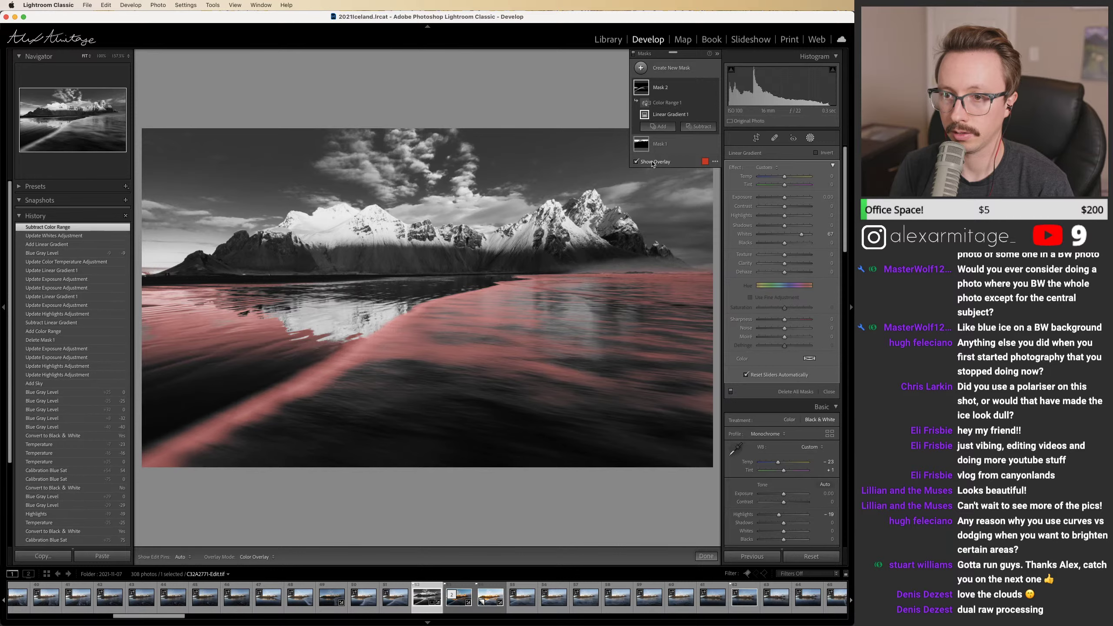
left_click(652, 162)
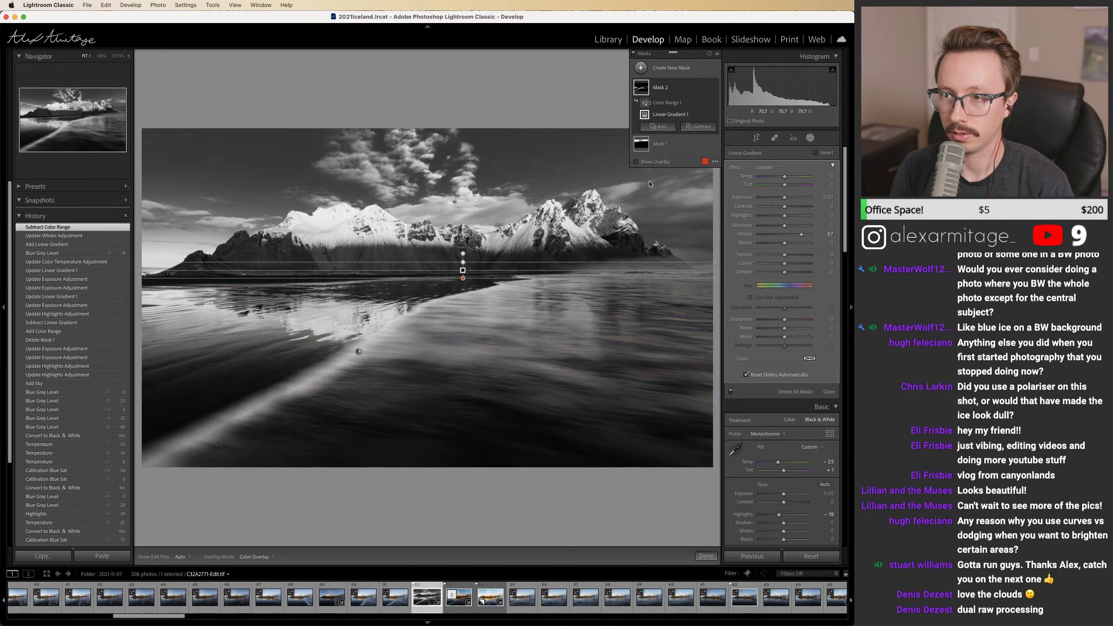
left_click(654, 162)
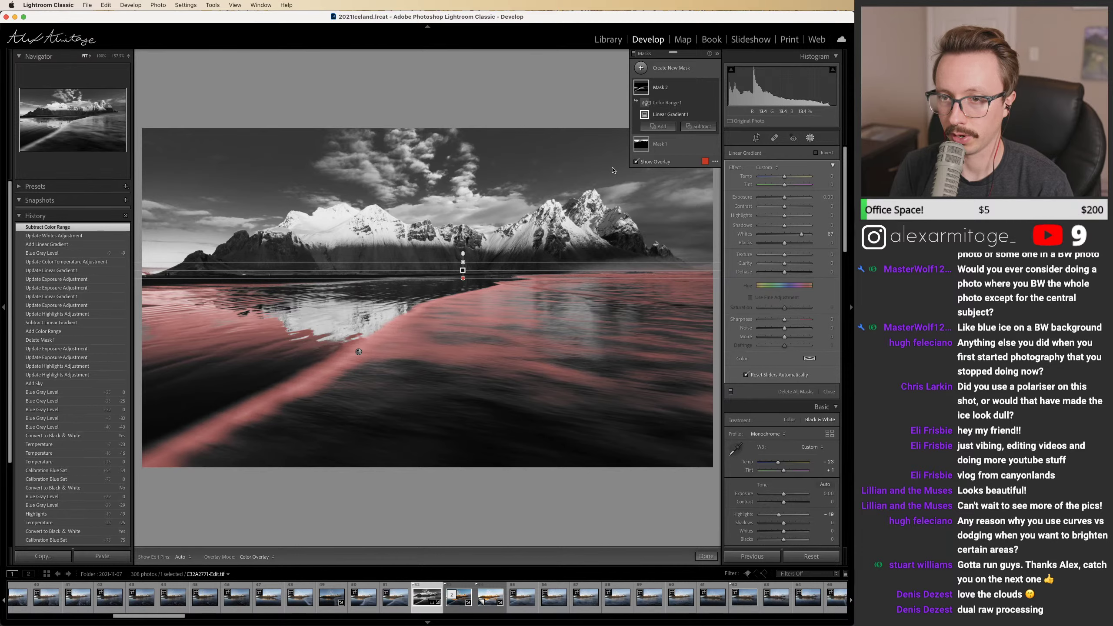
left_click(662, 162)
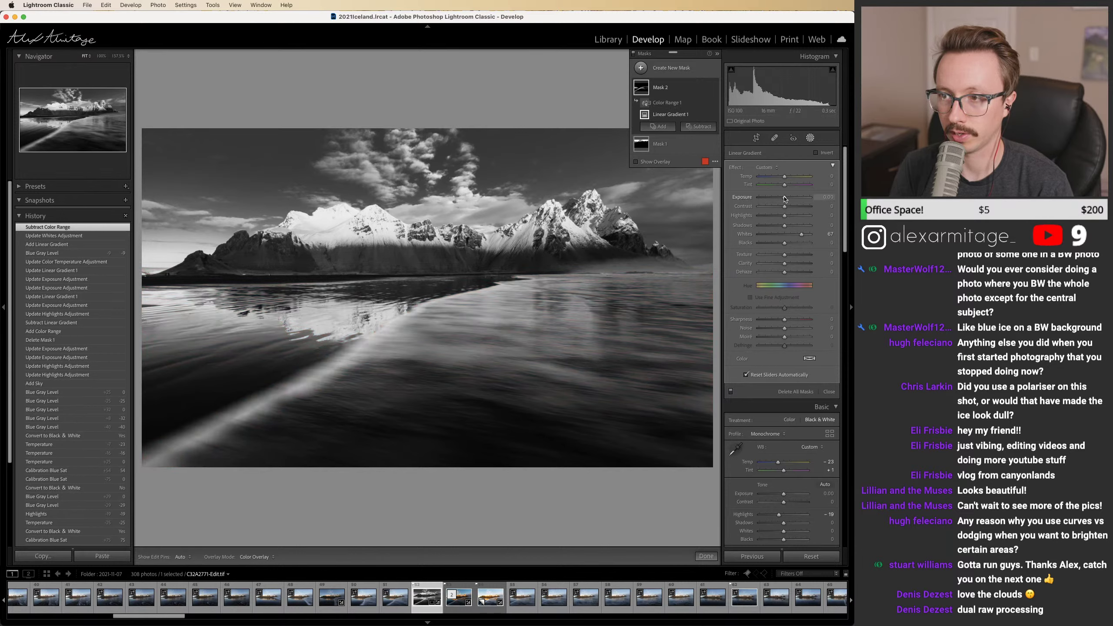
Step: Set the water mask's whites to 65 and its exposure to 0.51 to brighten the wave
left_click_drag(784, 198, 787, 198)
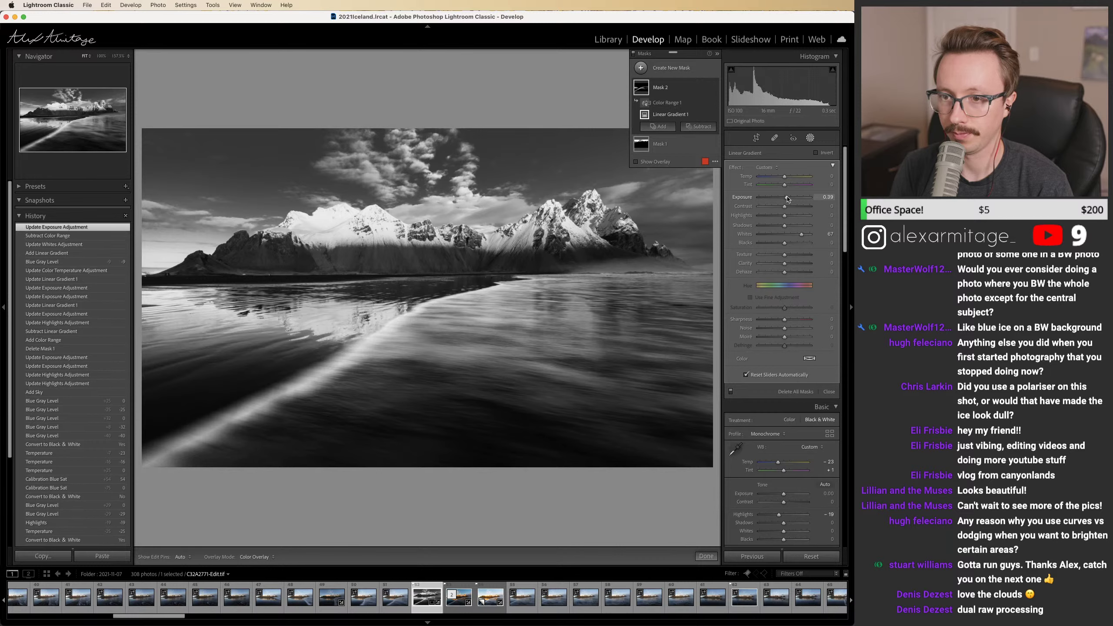
double_click(787, 198)
left_click_drag(786, 199, 789, 200)
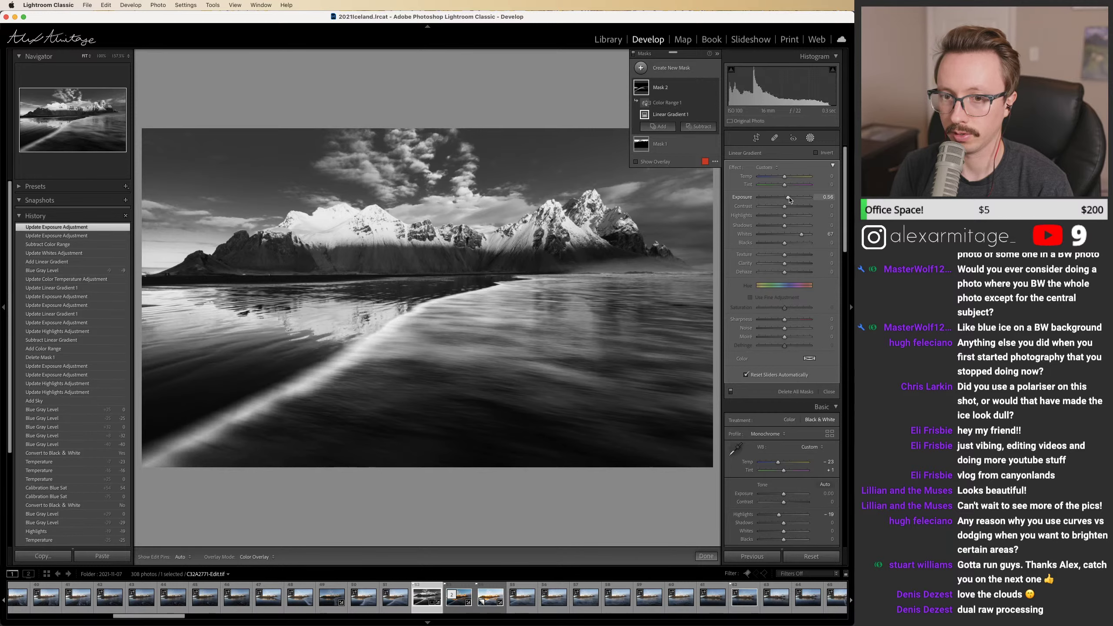
double_click(789, 200)
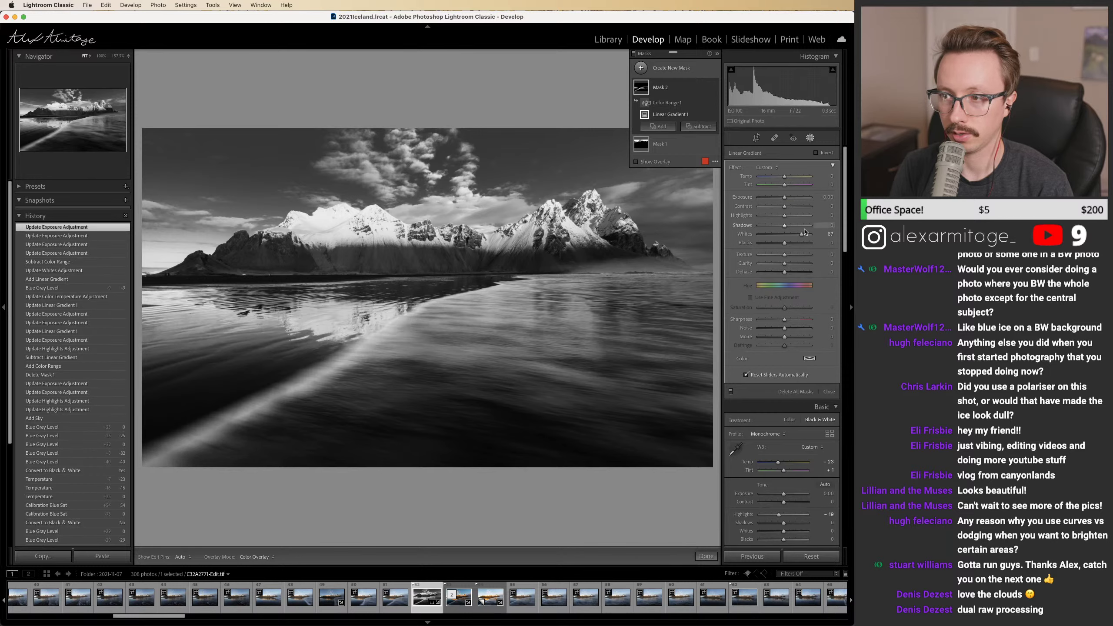
double_click(800, 237)
left_click(800, 238)
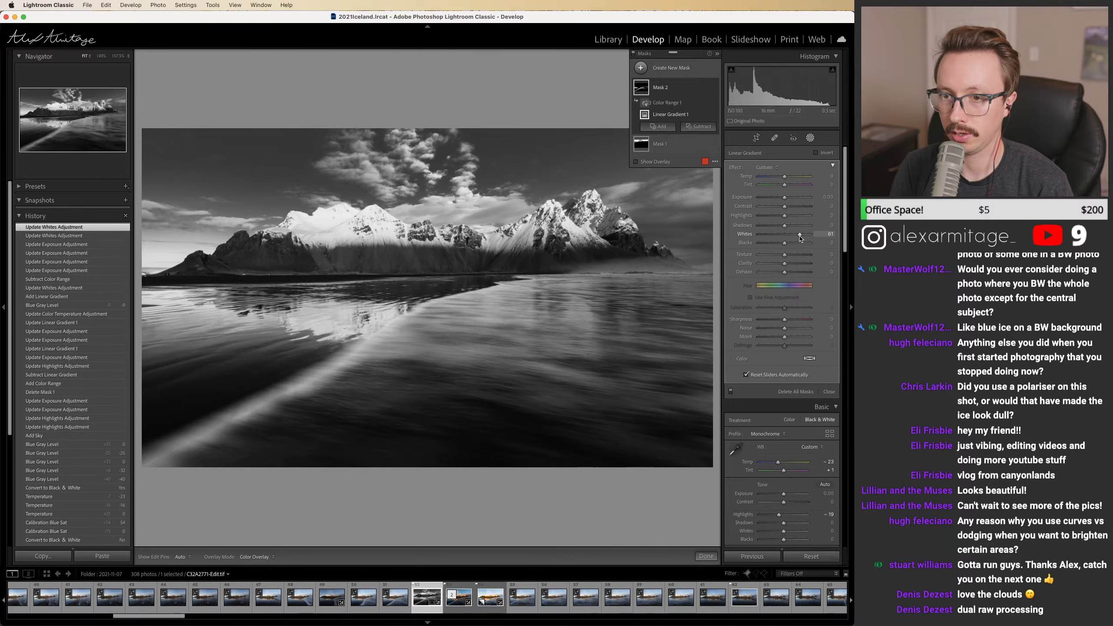
left_click_drag(801, 237, 800, 237)
left_click(787, 199)
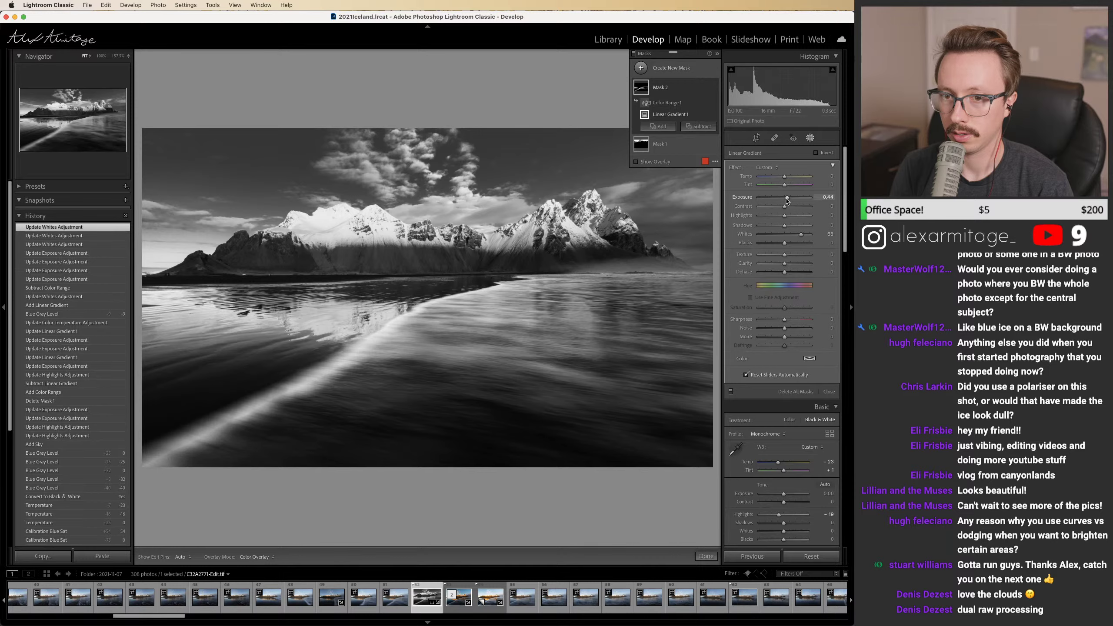
left_click_drag(787, 200, 790, 201)
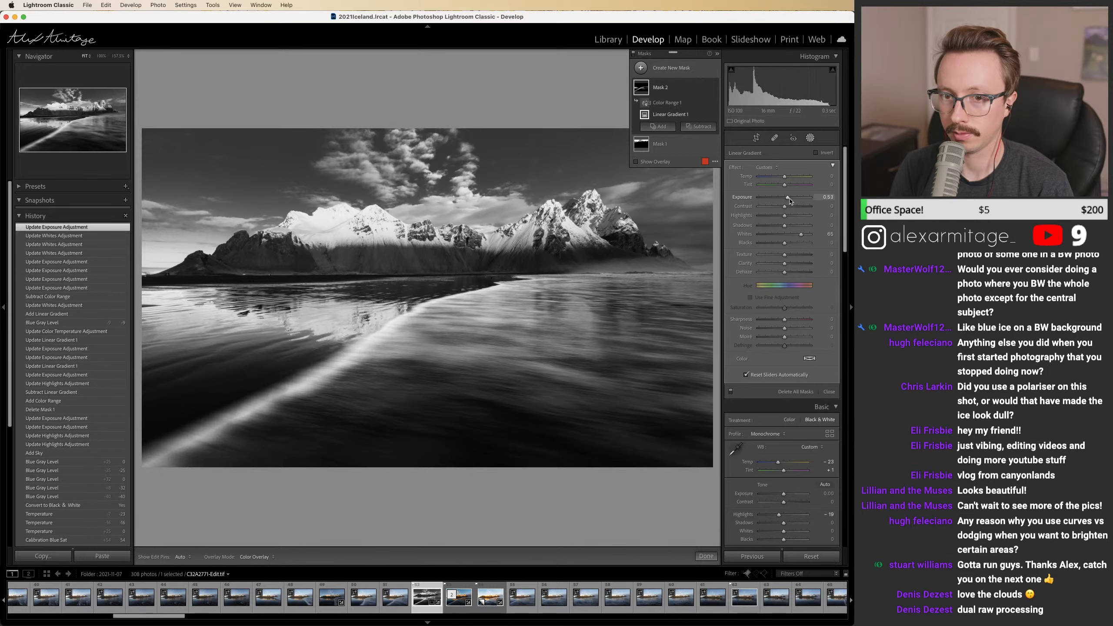
left_click_drag(790, 200, 790, 200)
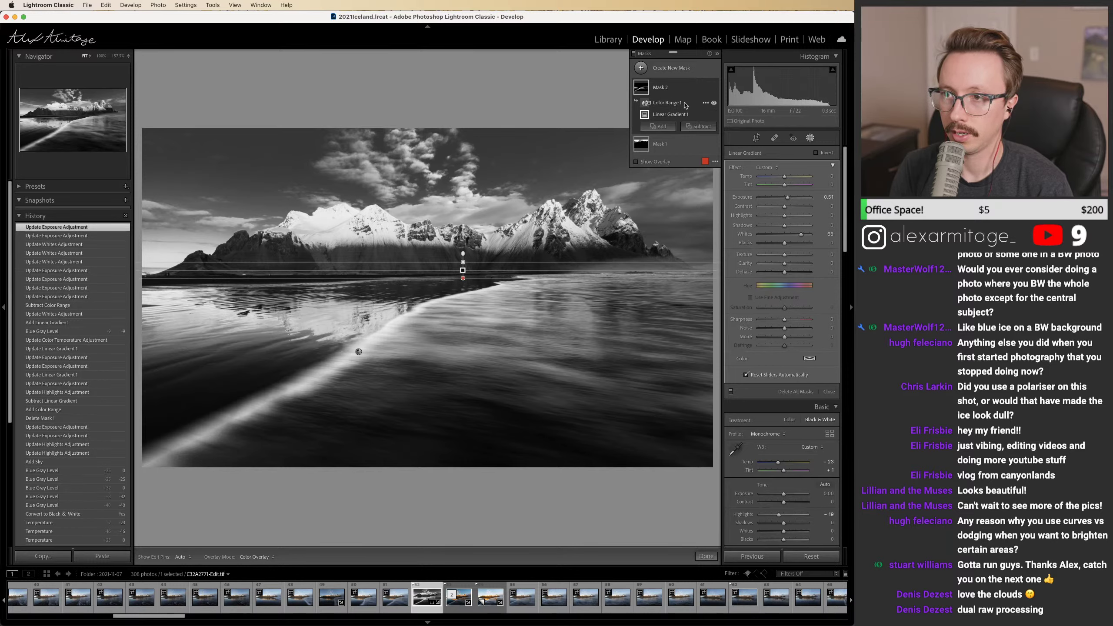
Step: Subtract the water around the mountain reflection and near the far shore from the mask with a soft brush, flow 55
left_click(701, 126)
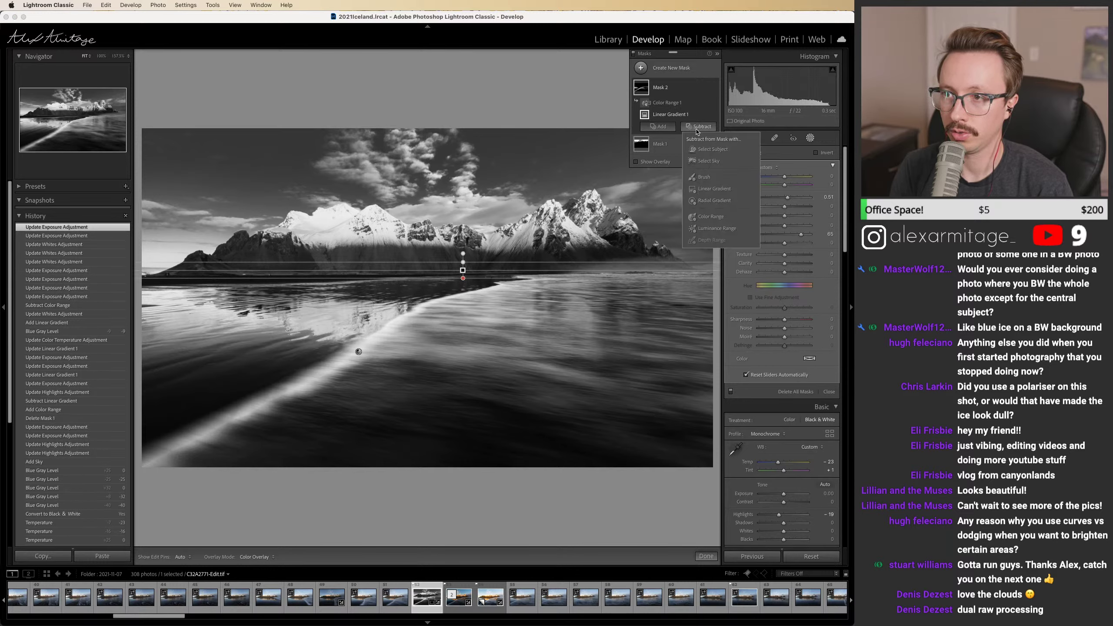
left_click(704, 176)
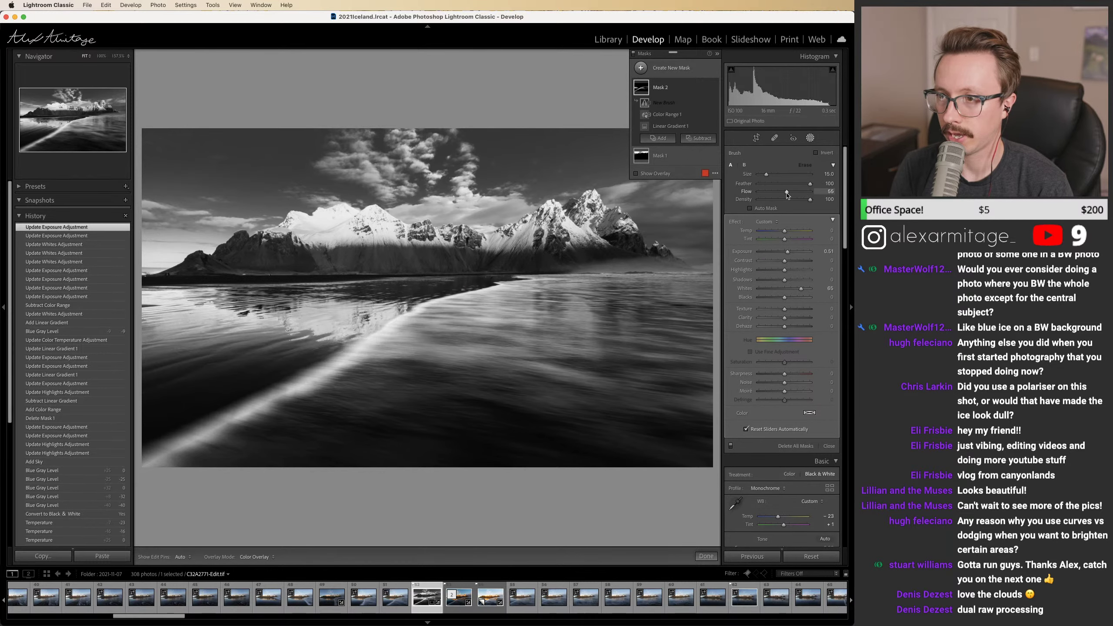
scroll(295, 302, "up", 4)
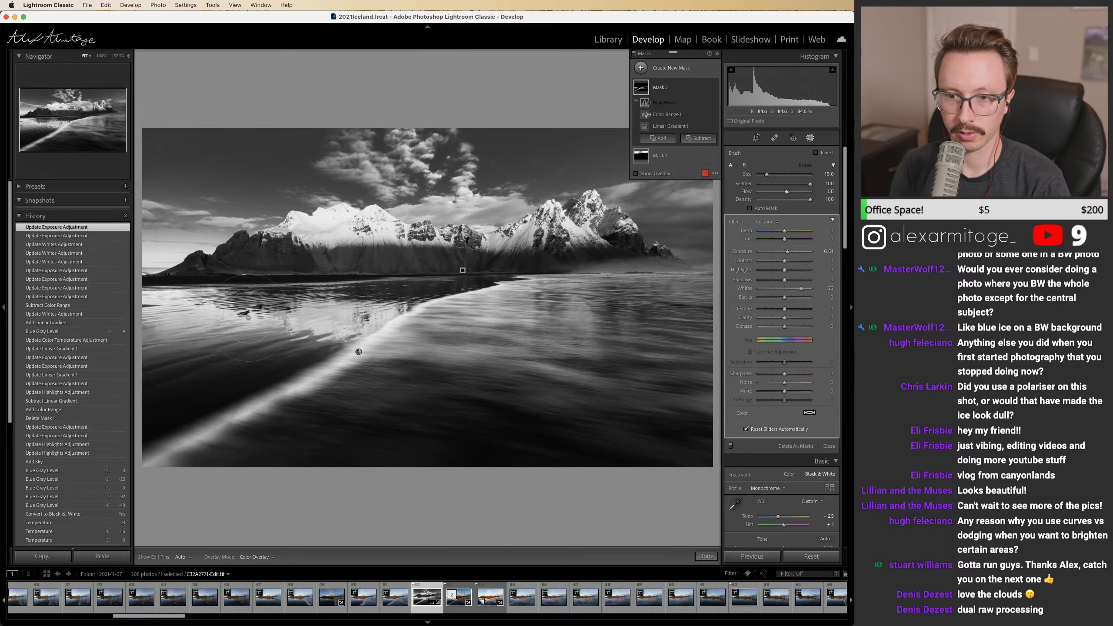
mouse_move(295, 302)
left_mouse_down()
mouse_move(145, 309)
mouse_move(153, 311)
left_mouse_up()
key("h")
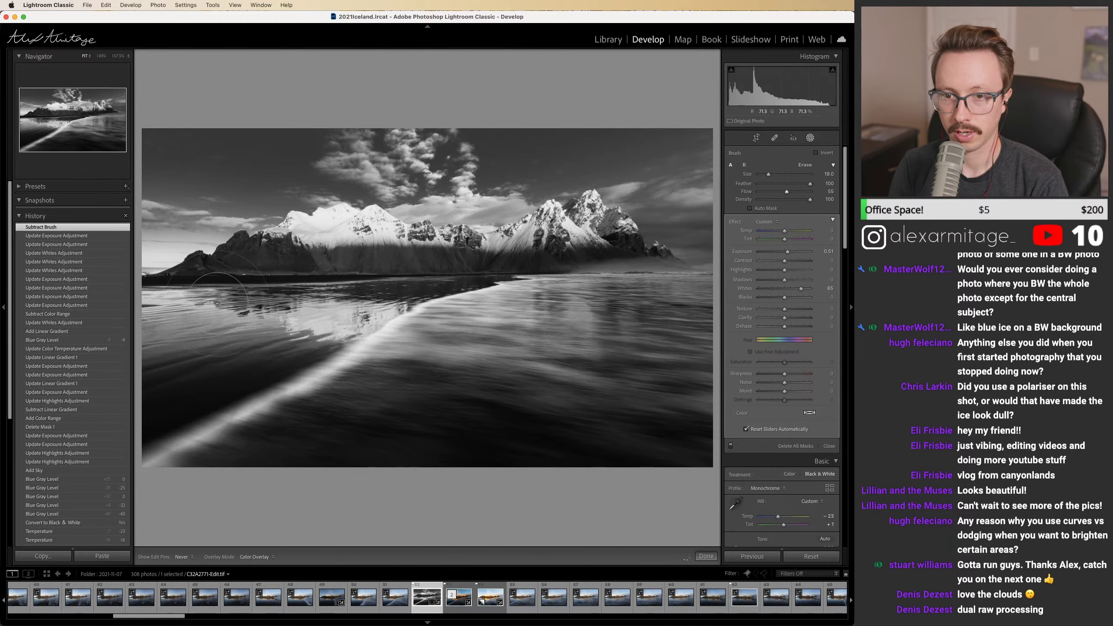
key("h")
Step: Compare the photo with the brush subtraction hidden and shown, check the mask's coverage with the overlay, and close masking
left_click(714, 103)
left_click(713, 103)
left_click(713, 103)
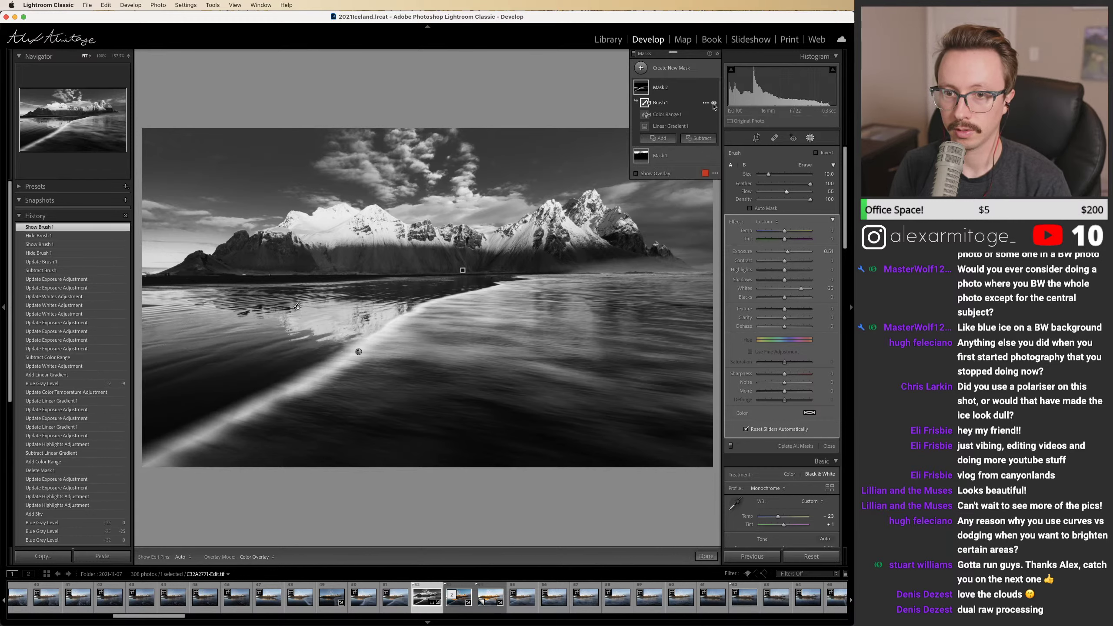
left_click(713, 104)
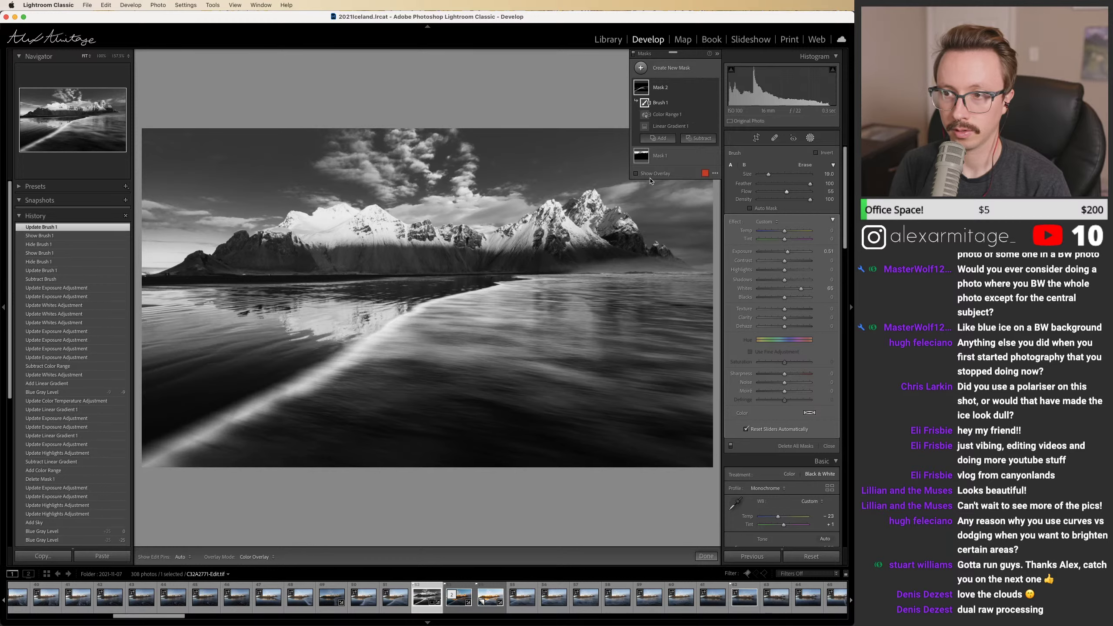
left_click(635, 173)
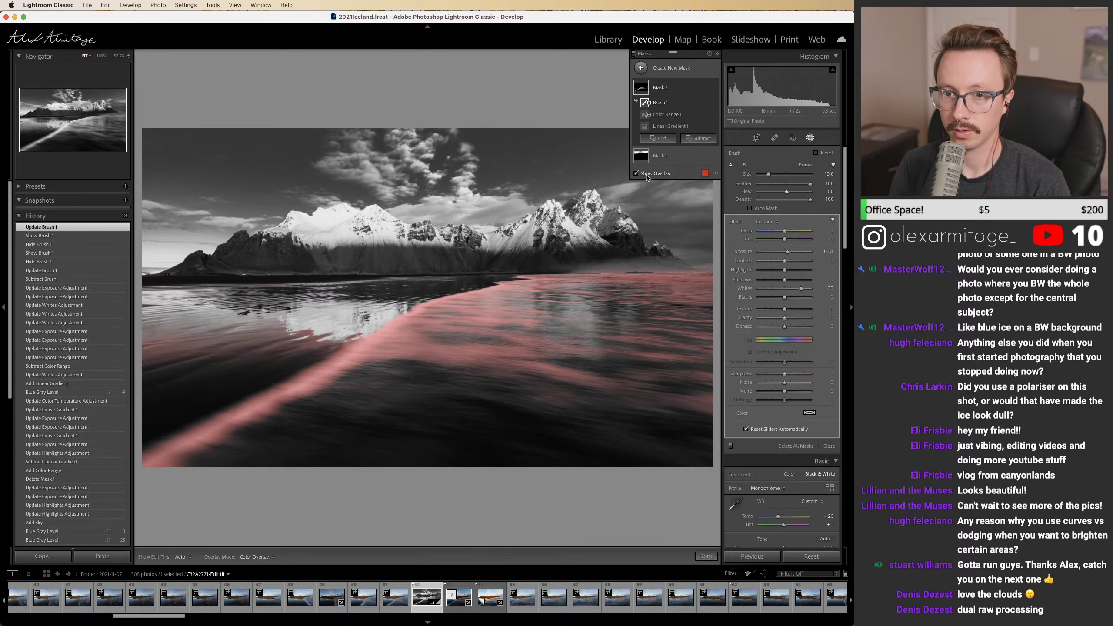
left_click(647, 173)
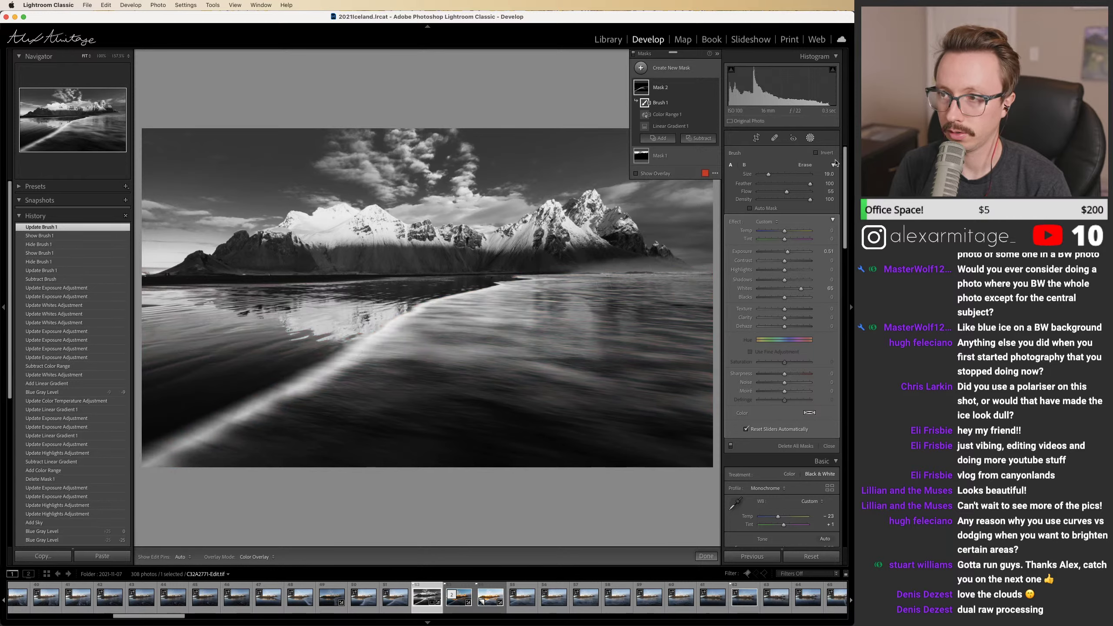
left_click(810, 139)
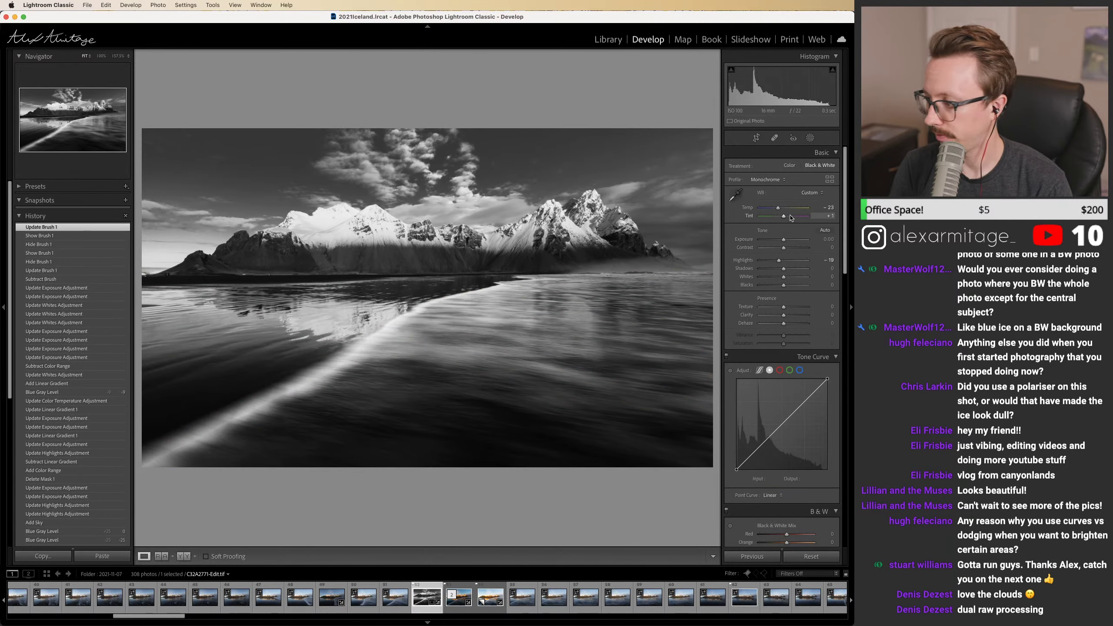
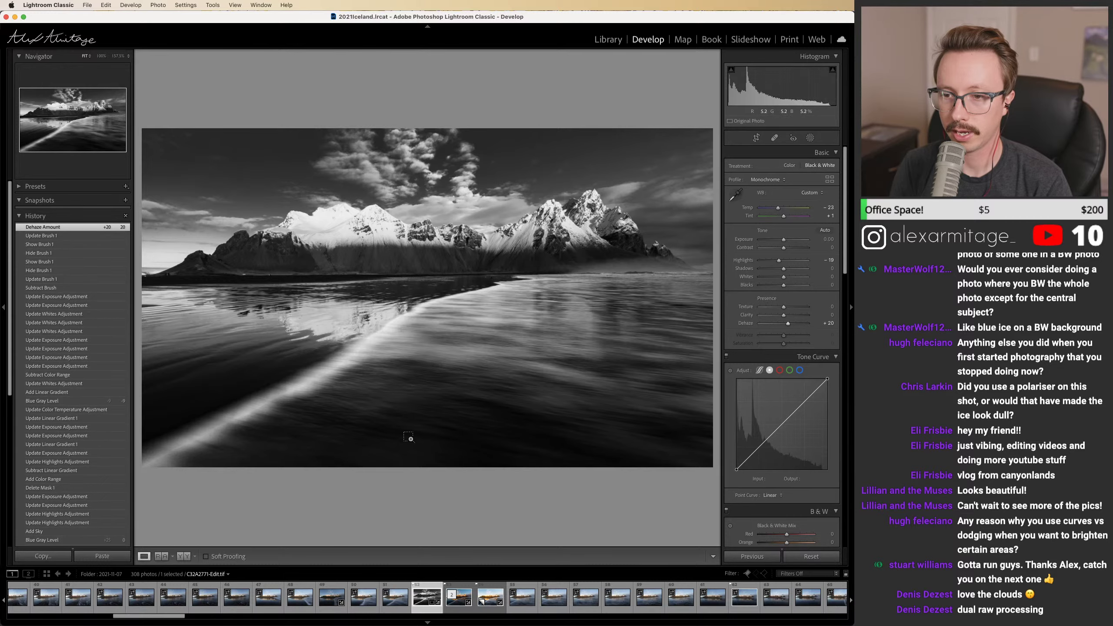
Step: Switch to Photoshop, compare the blend with the upper layer hidden and shown, and paint black on its mask over the dark foreground water
key("super+Tab")
left_click(737, 446)
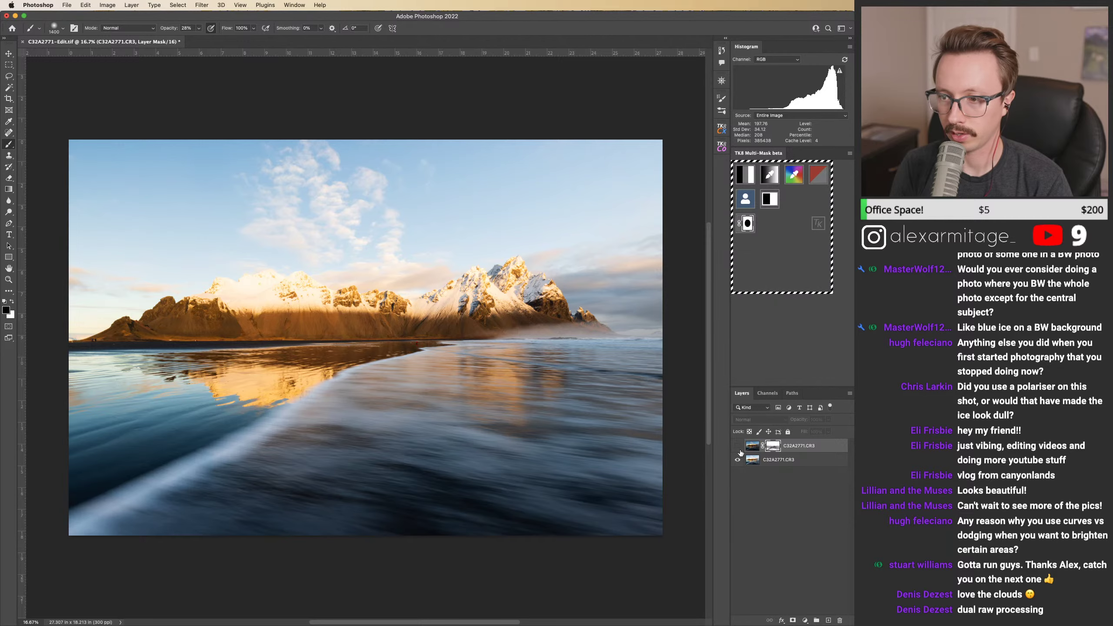
left_click(737, 446)
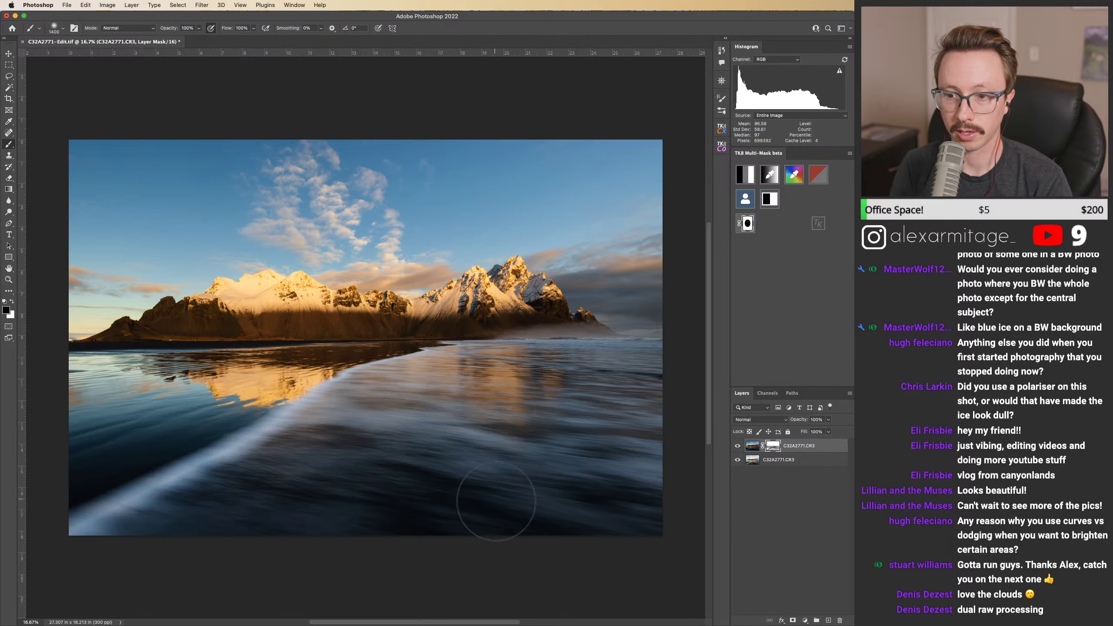
left_click_drag(347, 554, 354, 486)
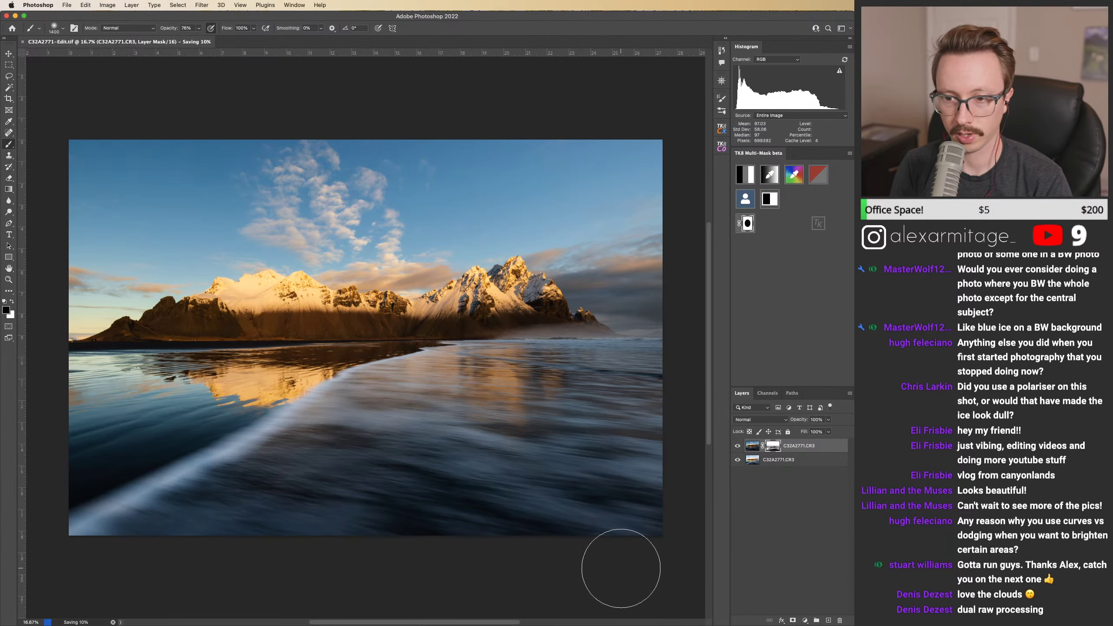
Step: Switch to Lightroom after the Photoshop save and restore the photo's black-and-white edit from the Dehaze Amount history state
key("super+Tab")
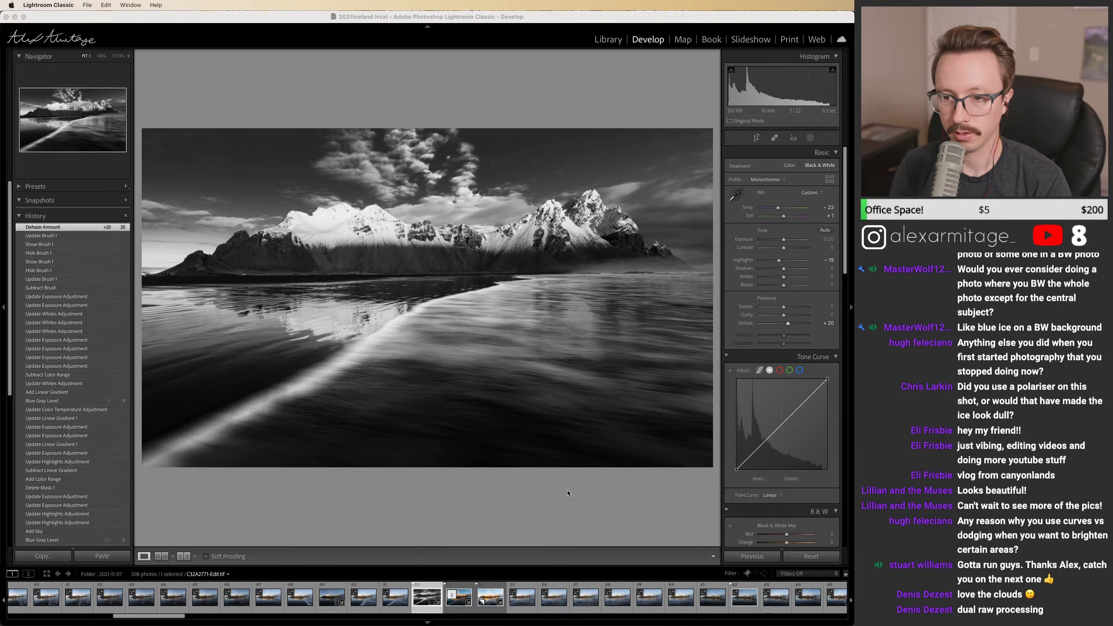
key("super+Tab")
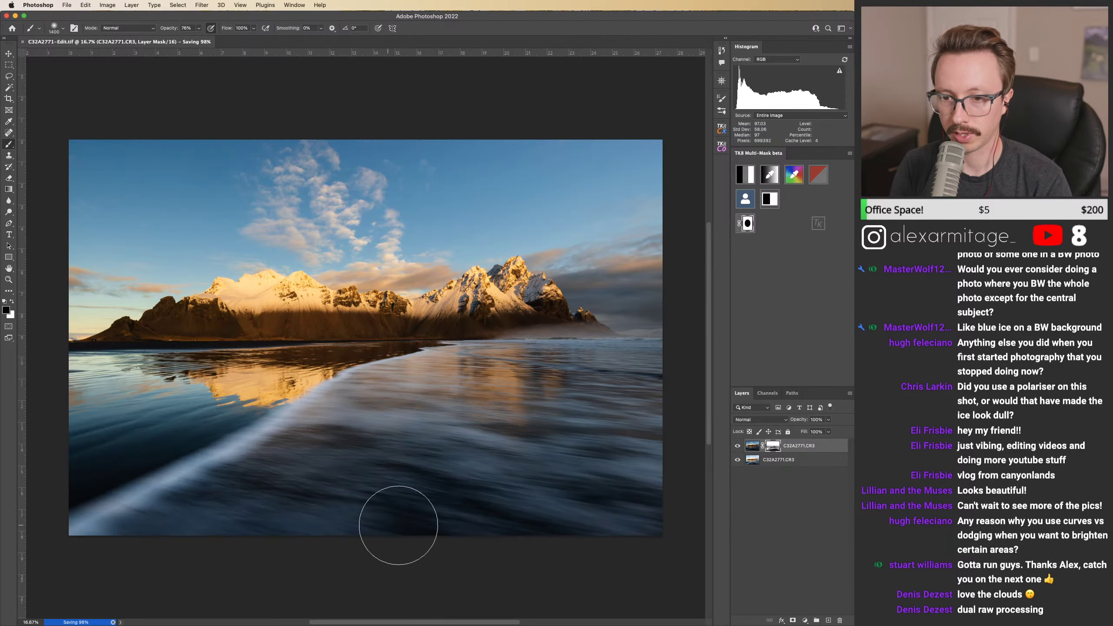
key("super+Tab")
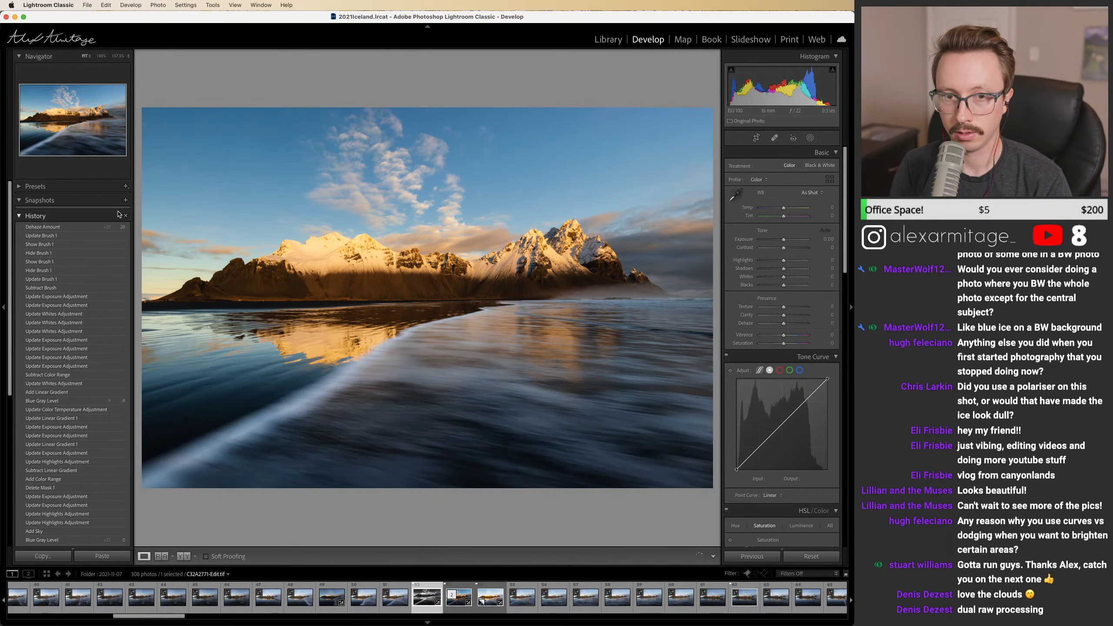
left_click(53, 227)
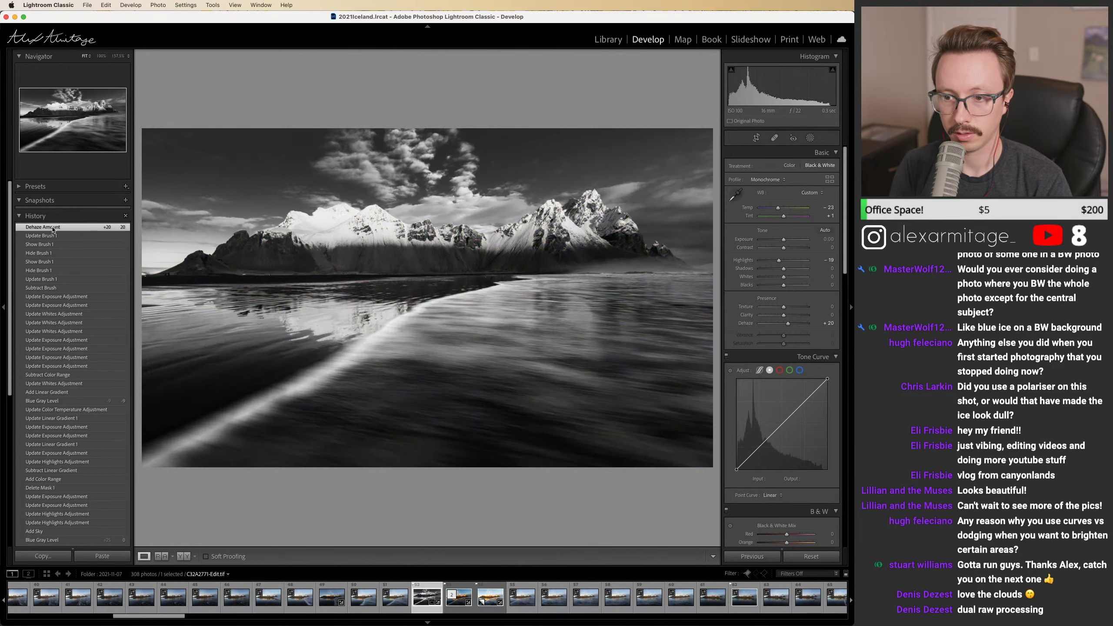
Step: Try resampling Mask 2's color range from the dark foreground water, check its coverage, and undo the changes
left_click(810, 138)
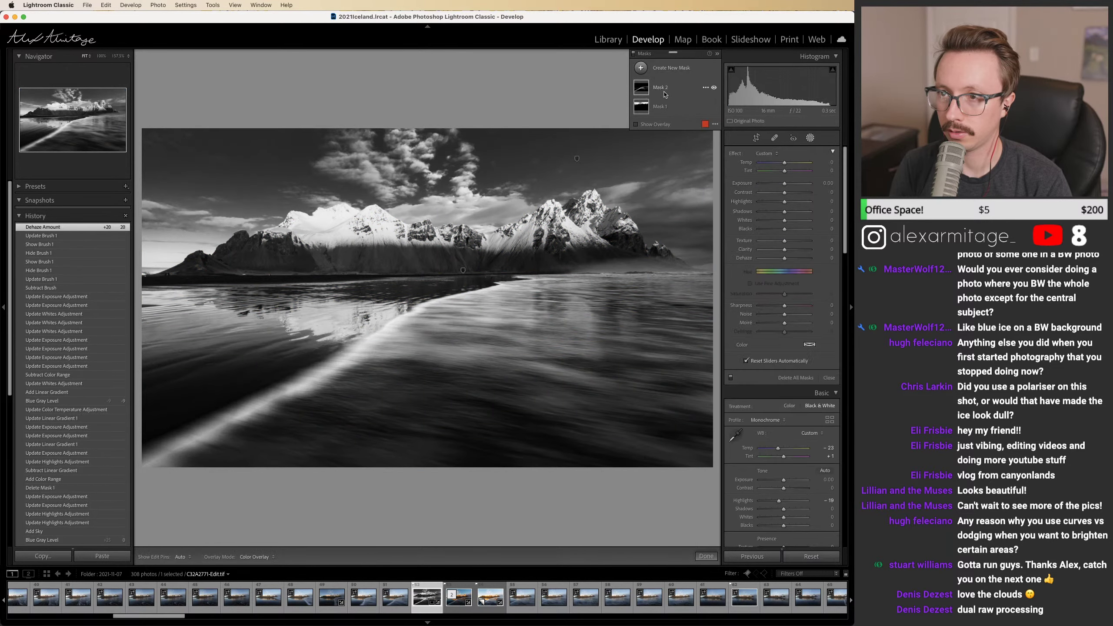
mouse_move(638, 92)
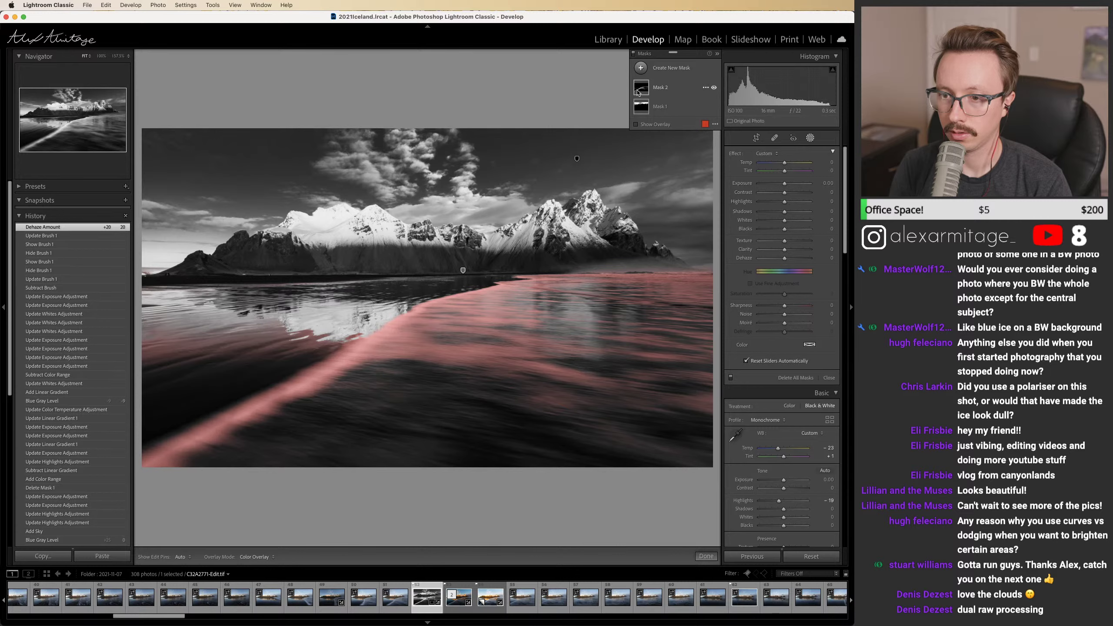
left_click(638, 92)
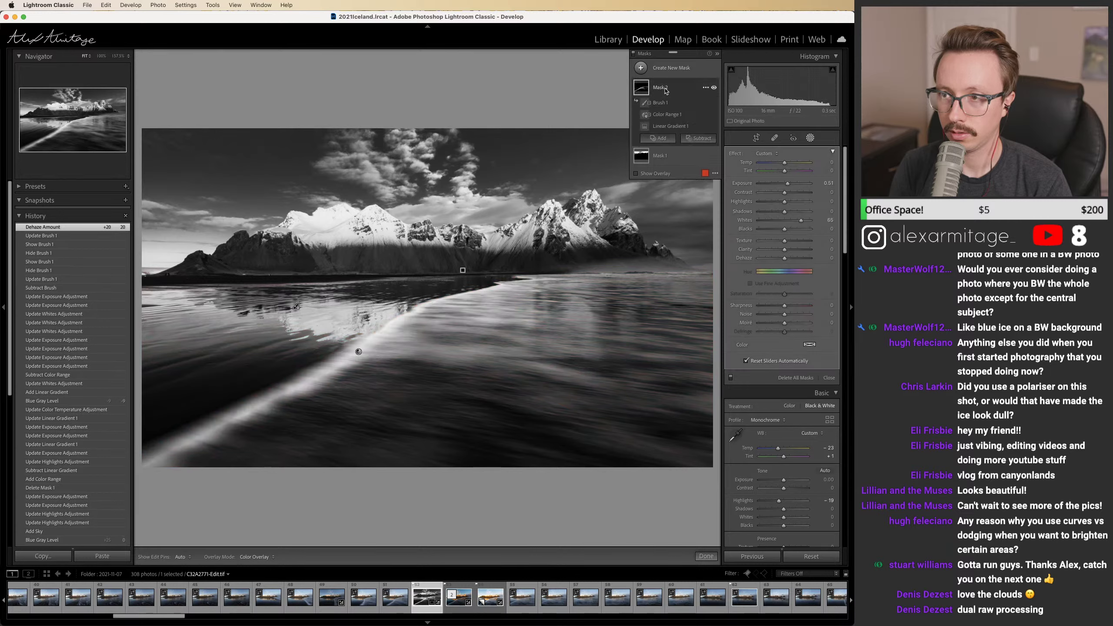
left_click(646, 115)
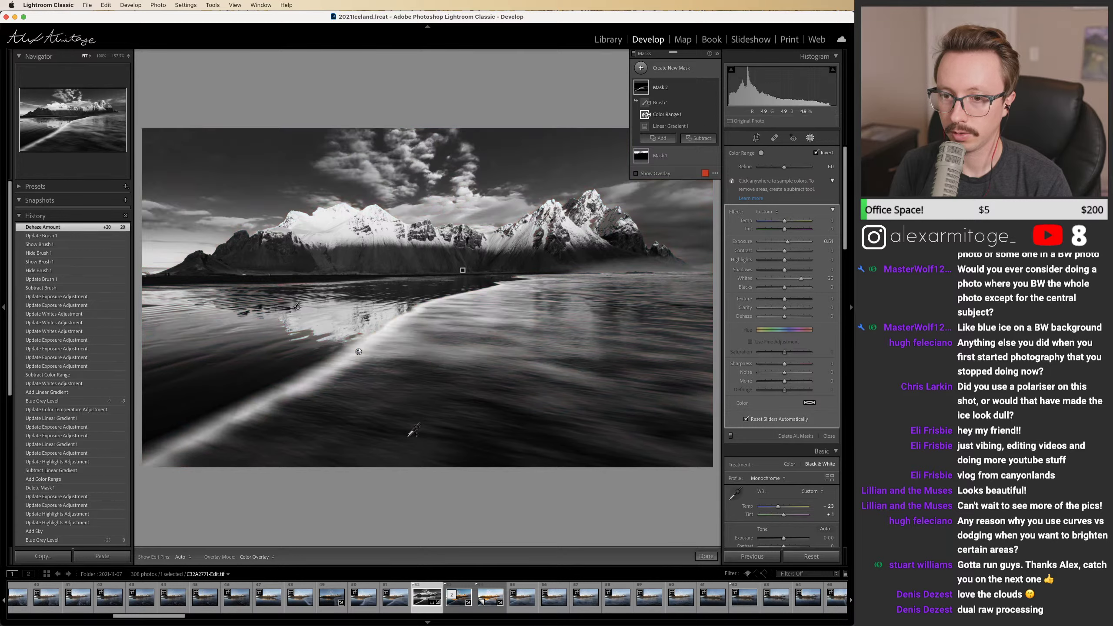
left_click(408, 455)
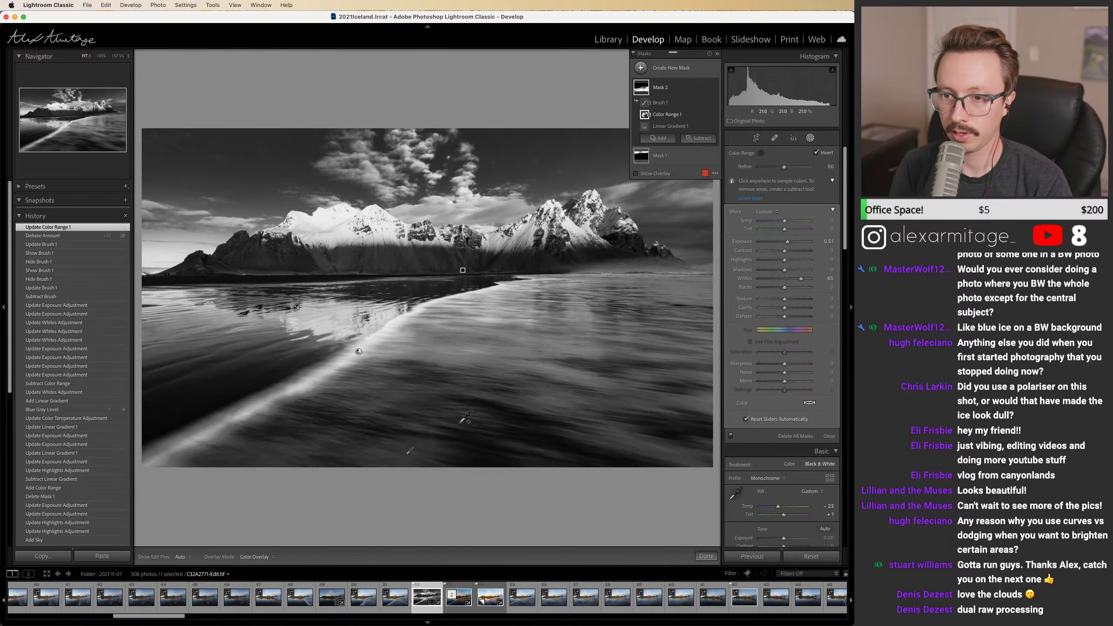
mouse_move(647, 119)
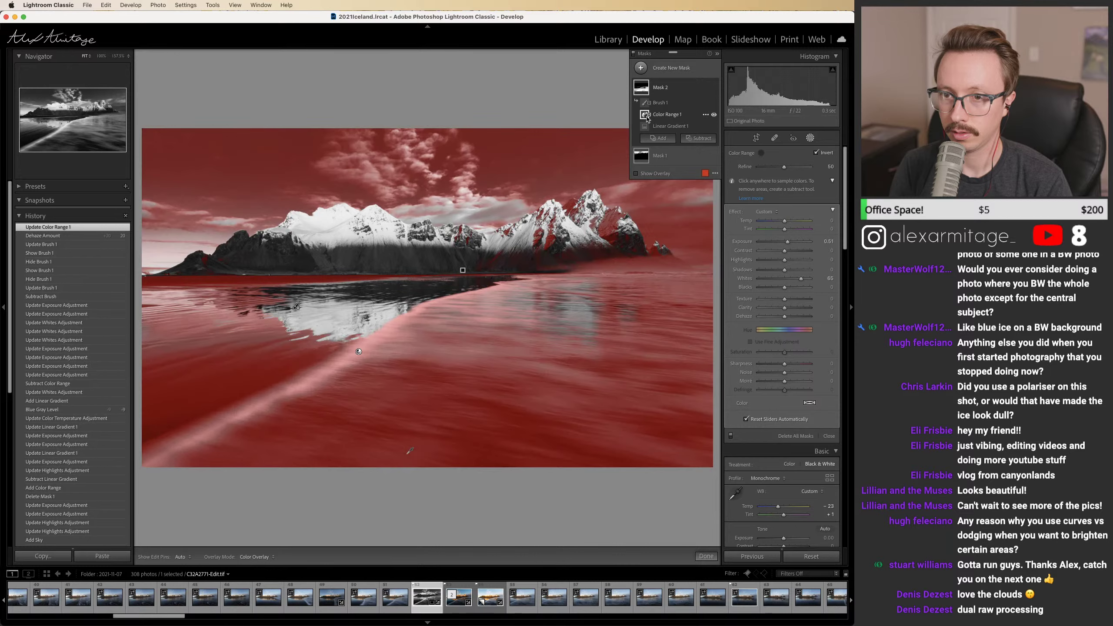
key("super+z")
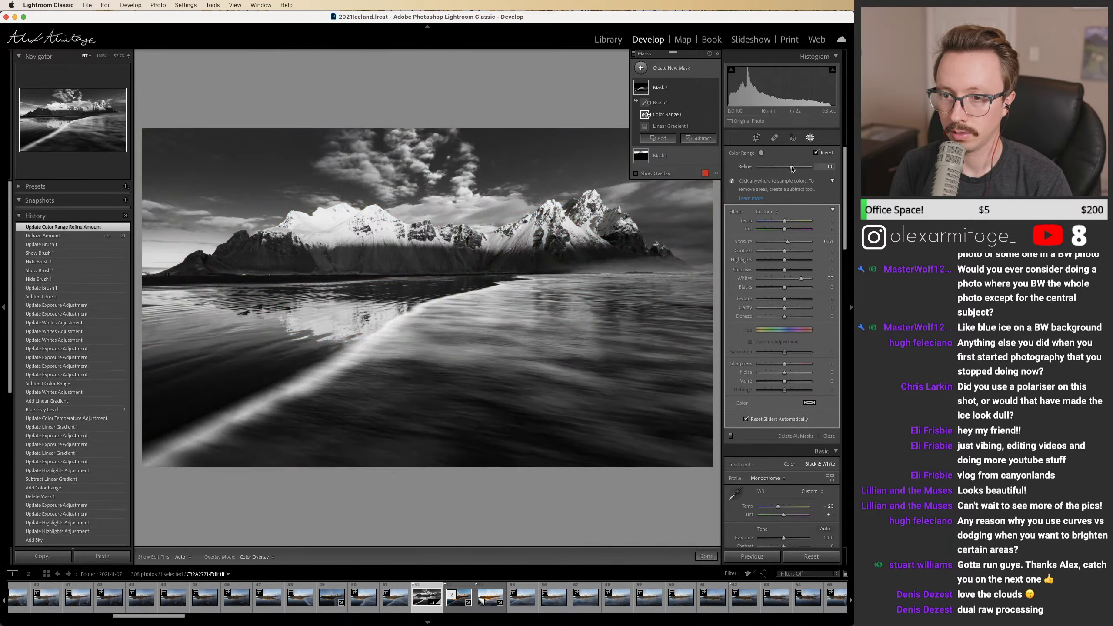
key("super+z")
key("super+z")
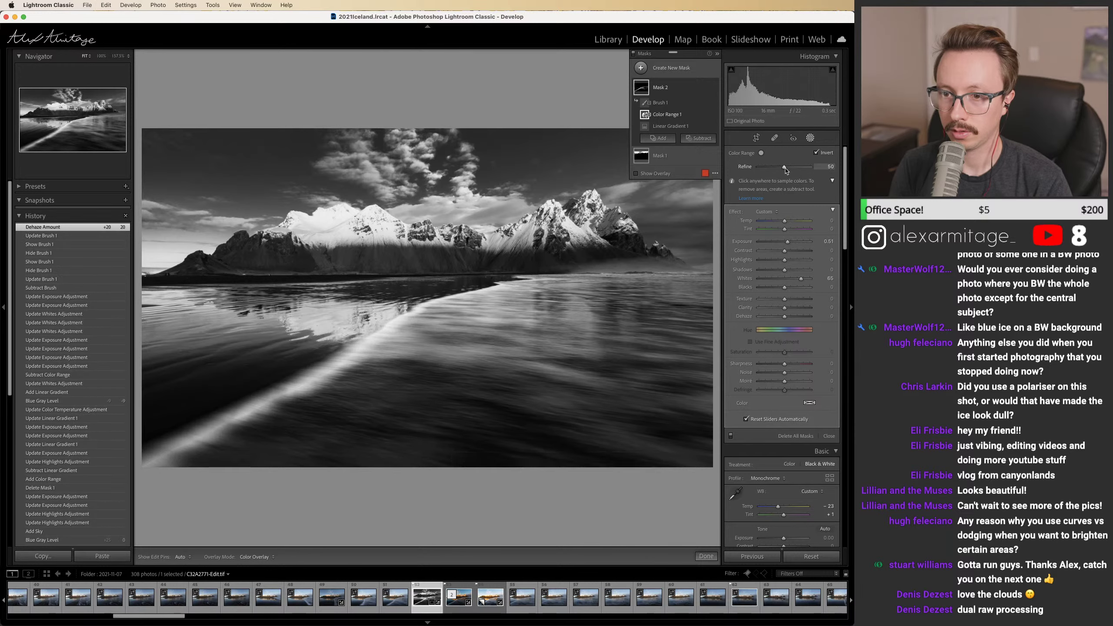
Step: Try a higher Refine amount on Mask 2's color range, reset it to 50, and undo a color sample taken on the wave
left_click_drag(785, 170, 790, 170)
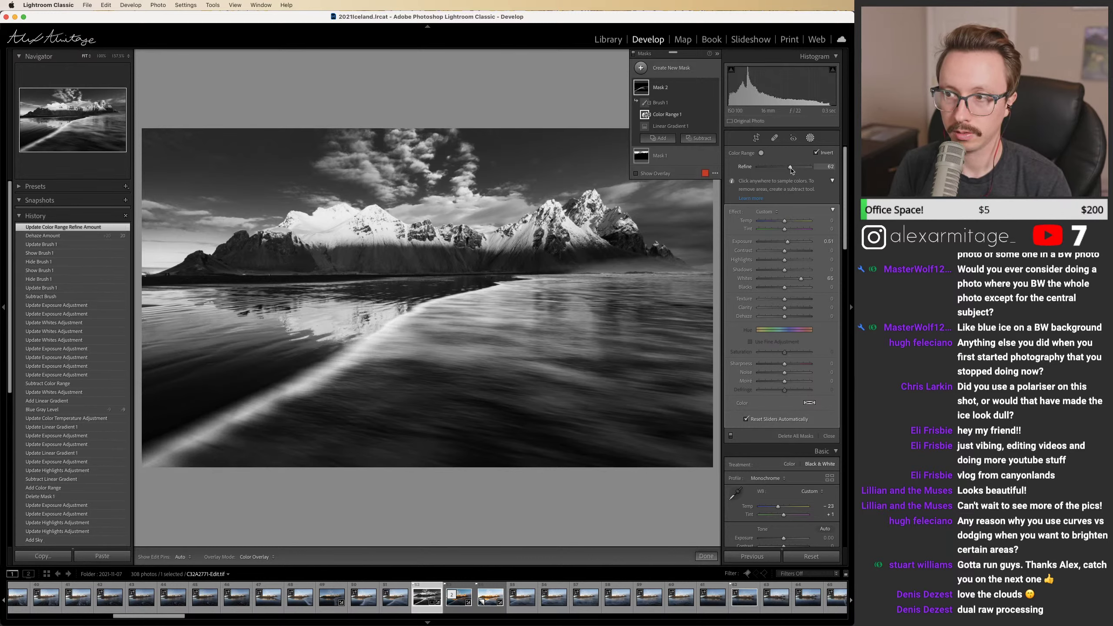
double_click(753, 167)
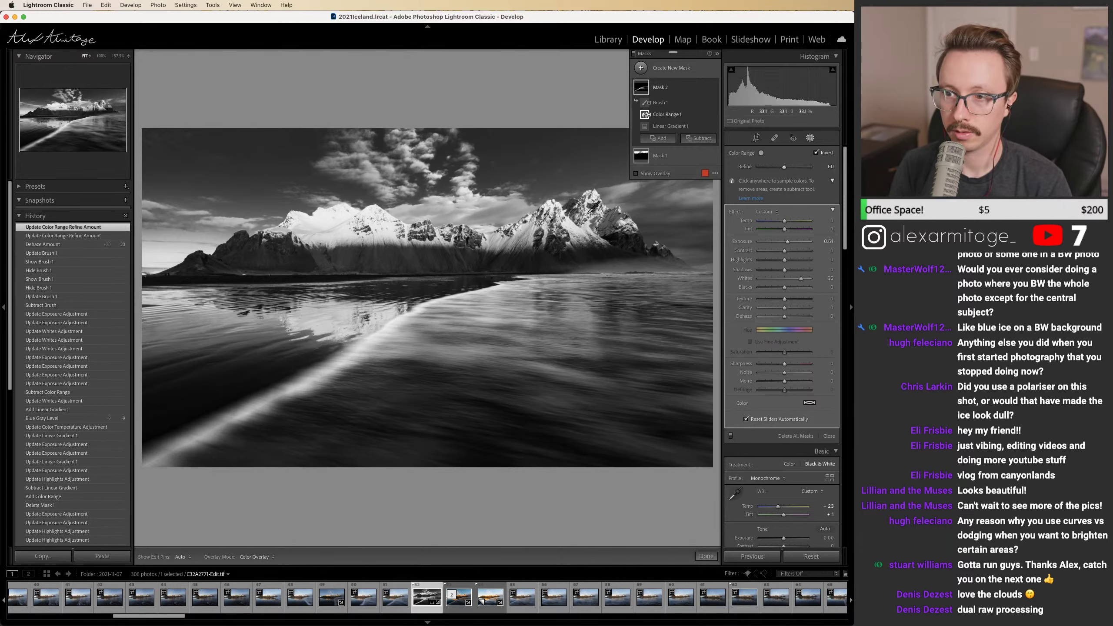
left_click(341, 364)
key("super+z")
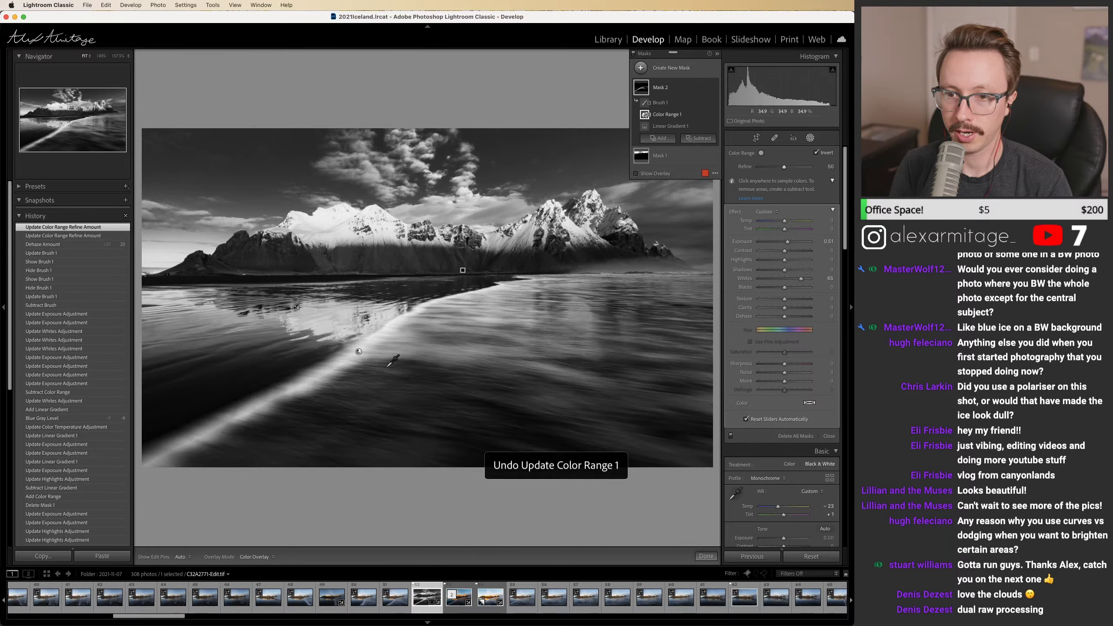
Step: Try another dark foreground water sample for Mask 2's color range, compare it with the previous result, undo it, and close masking
left_click(386, 452)
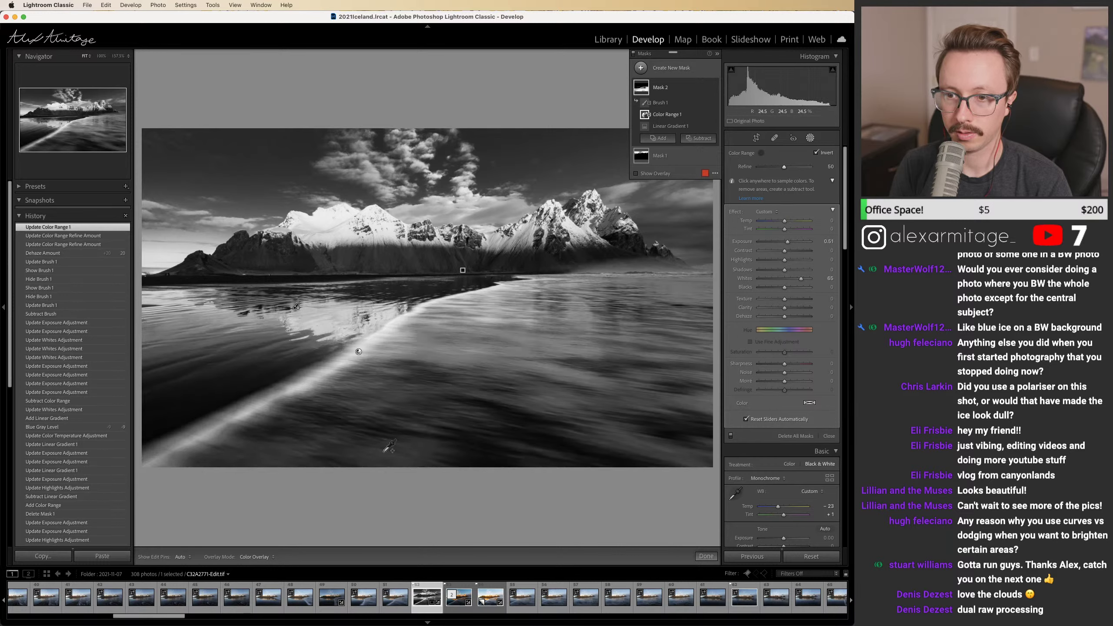
key("super+z")
key("super+shift+z")
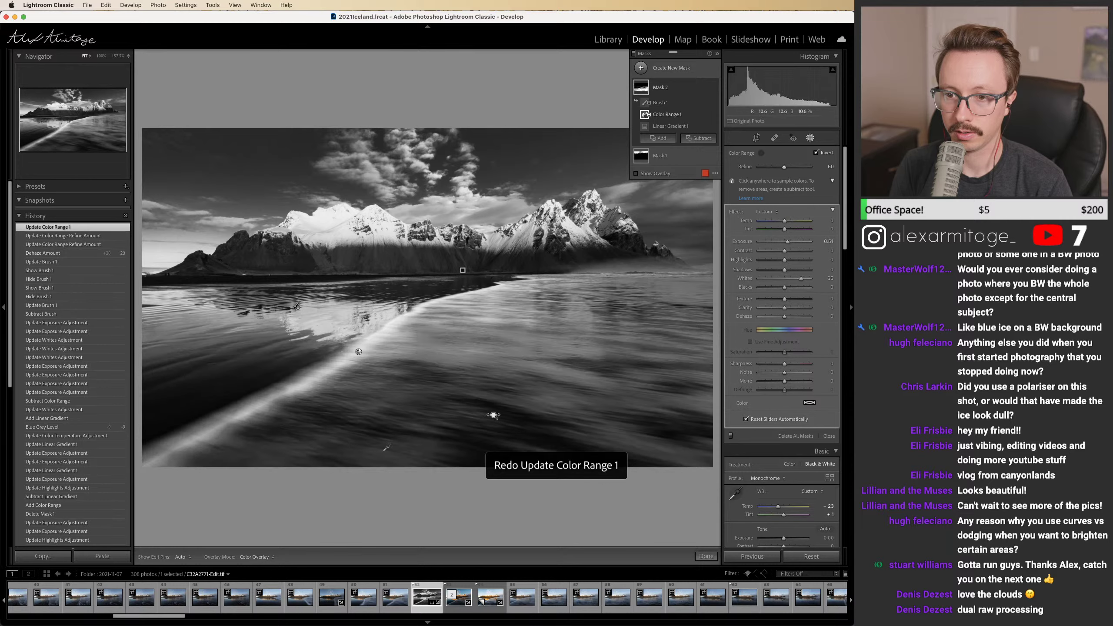
key("super+z")
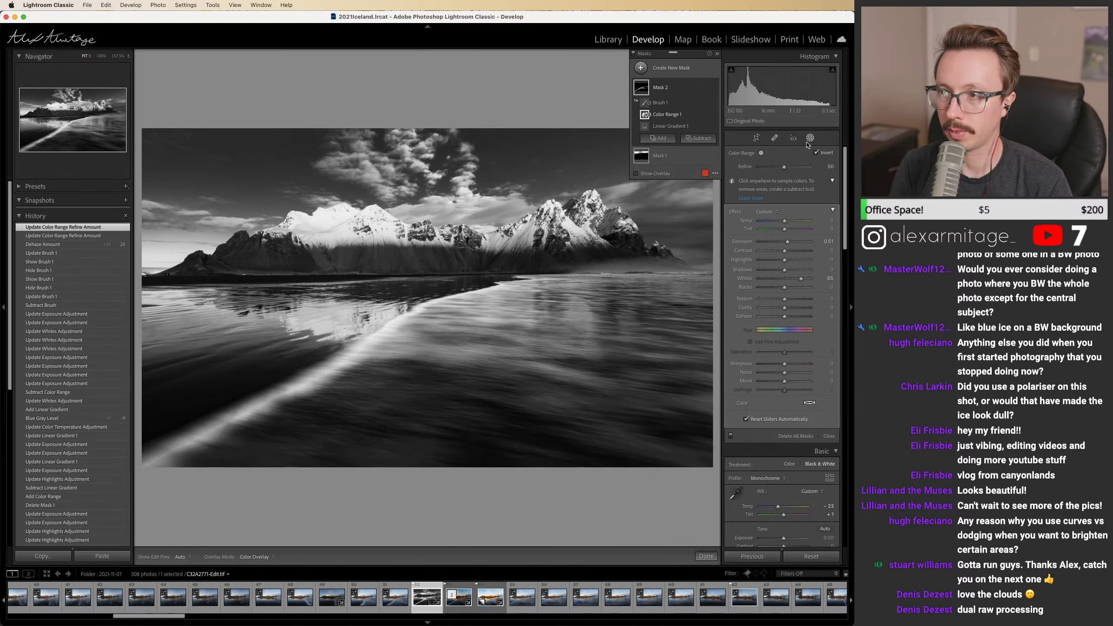
left_click(811, 138)
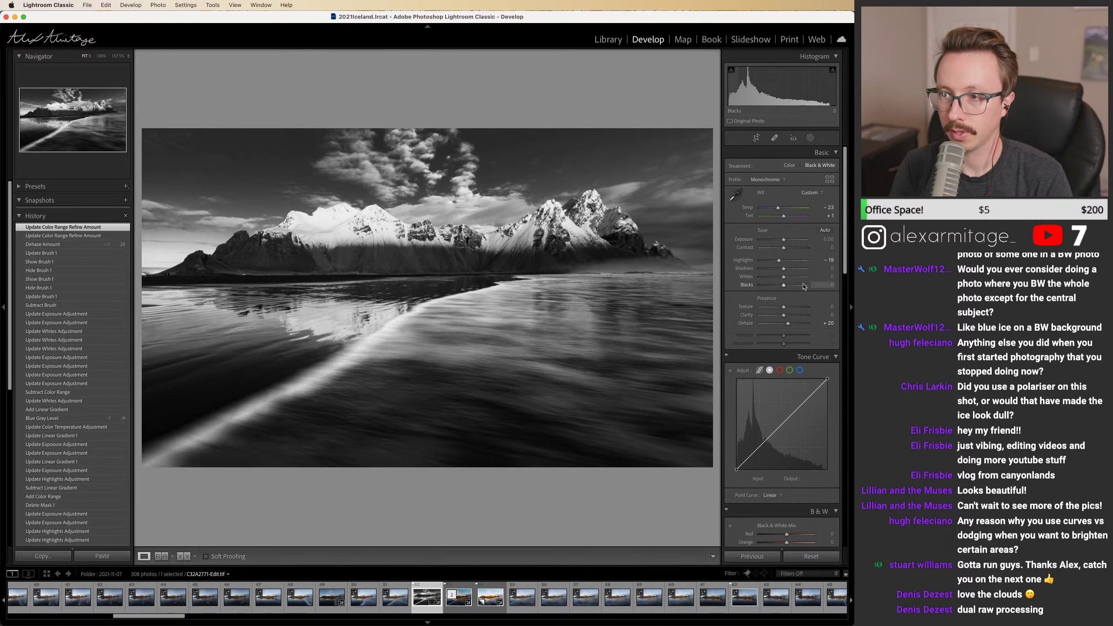
Step: Try the photo's highlights at -93, undo that change, and set the whites to +21
left_click_drag(786, 262, 761, 265)
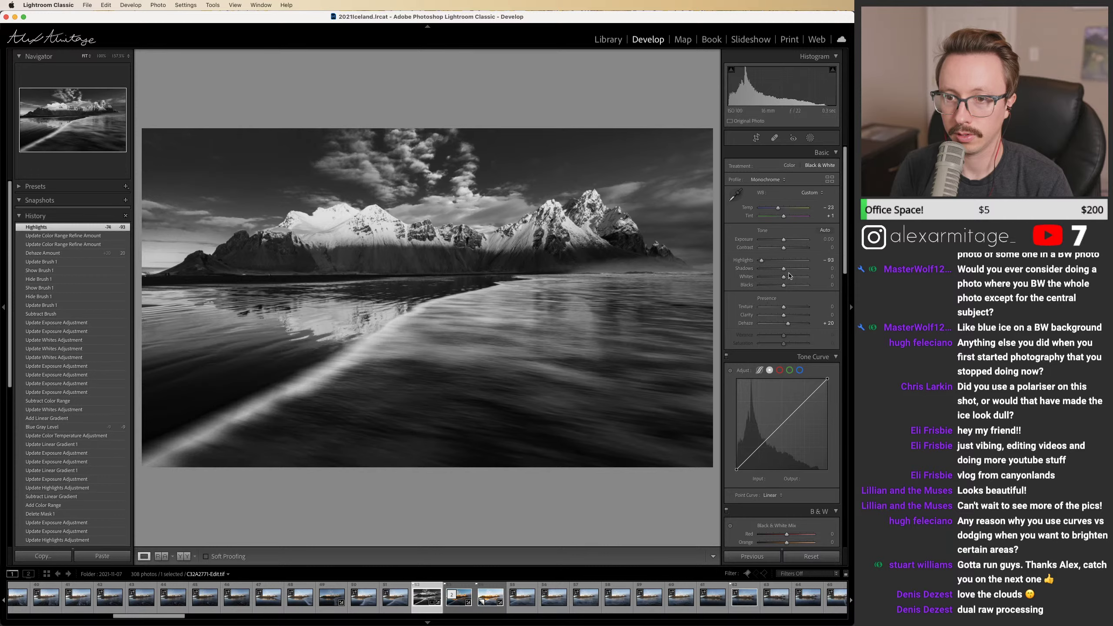
key("super+z")
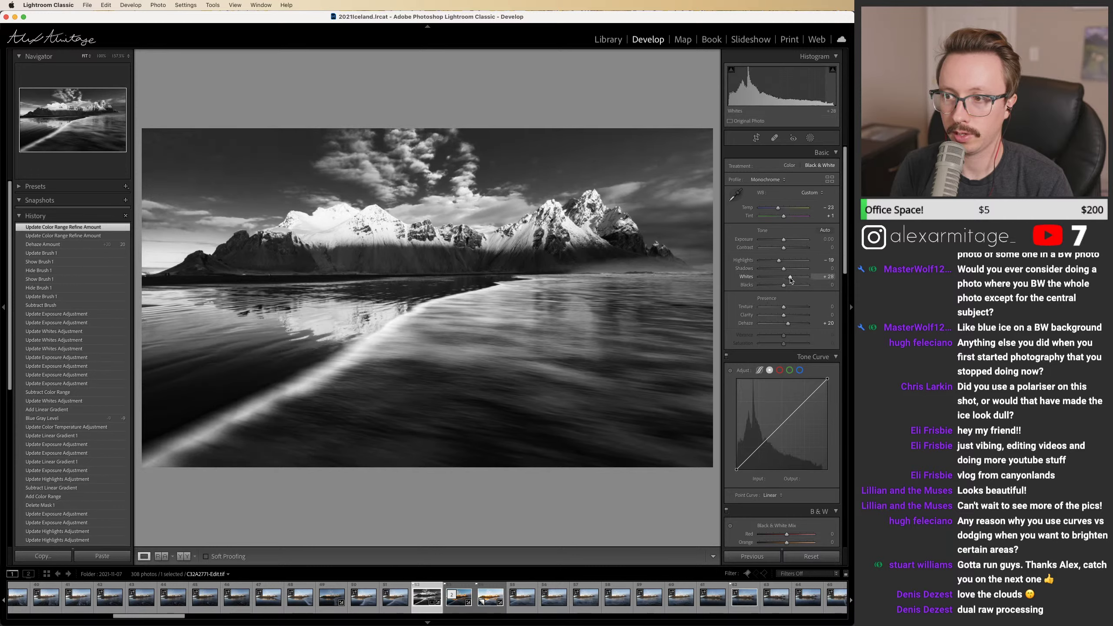
left_click(788, 278)
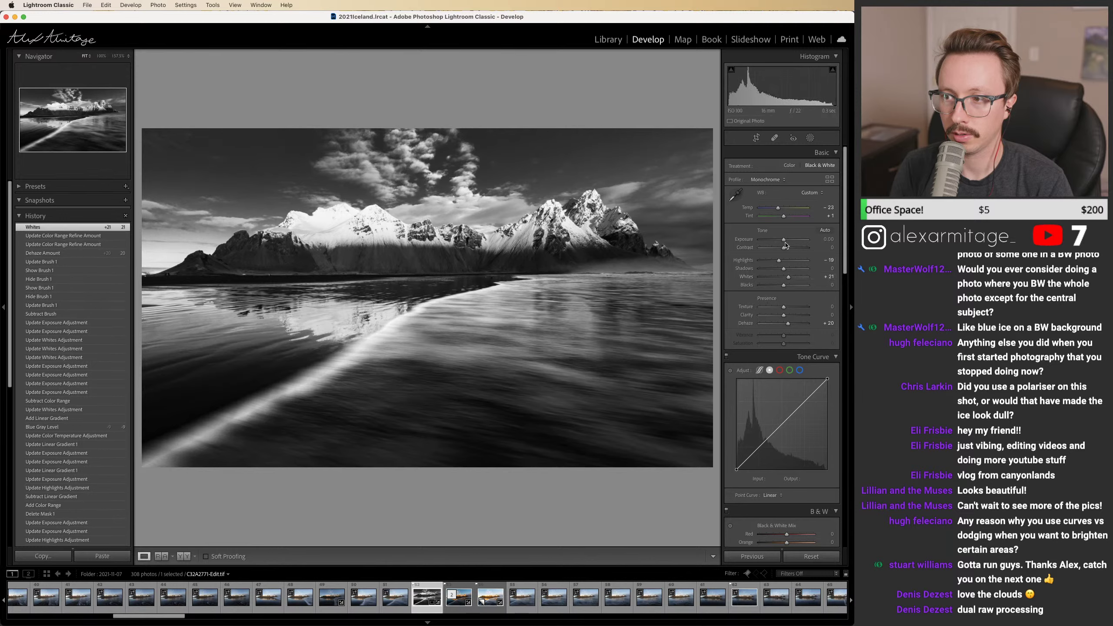
Step: Try the photo's exposure at -0.30, undo it, and set it to -0.15
left_click_drag(784, 242, 783, 244)
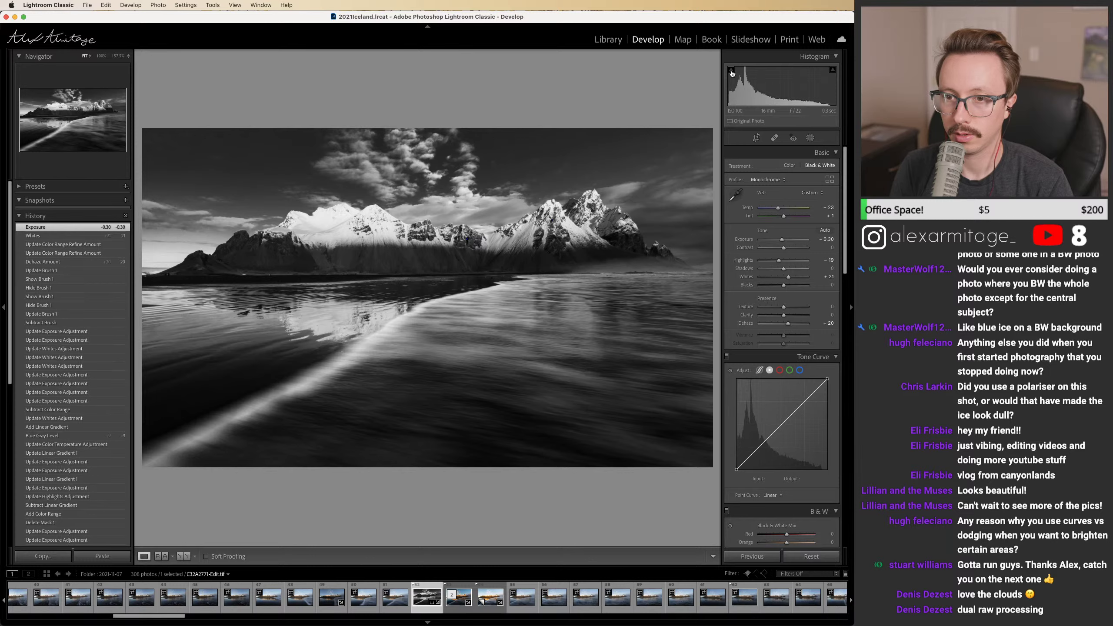
key("super+z")
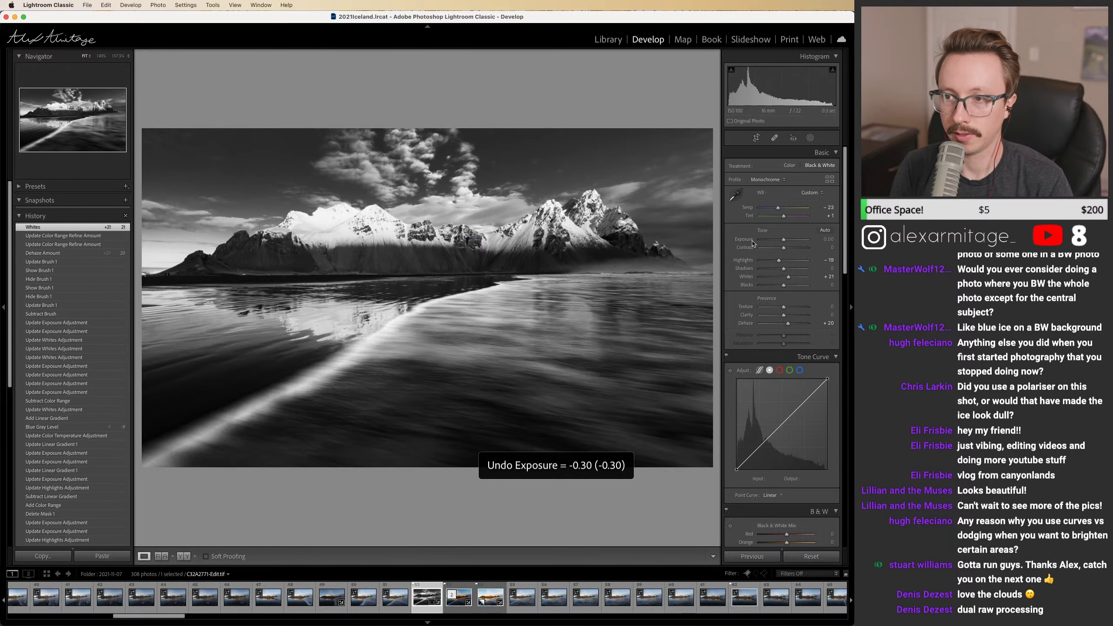
left_click_drag(784, 242, 783, 242)
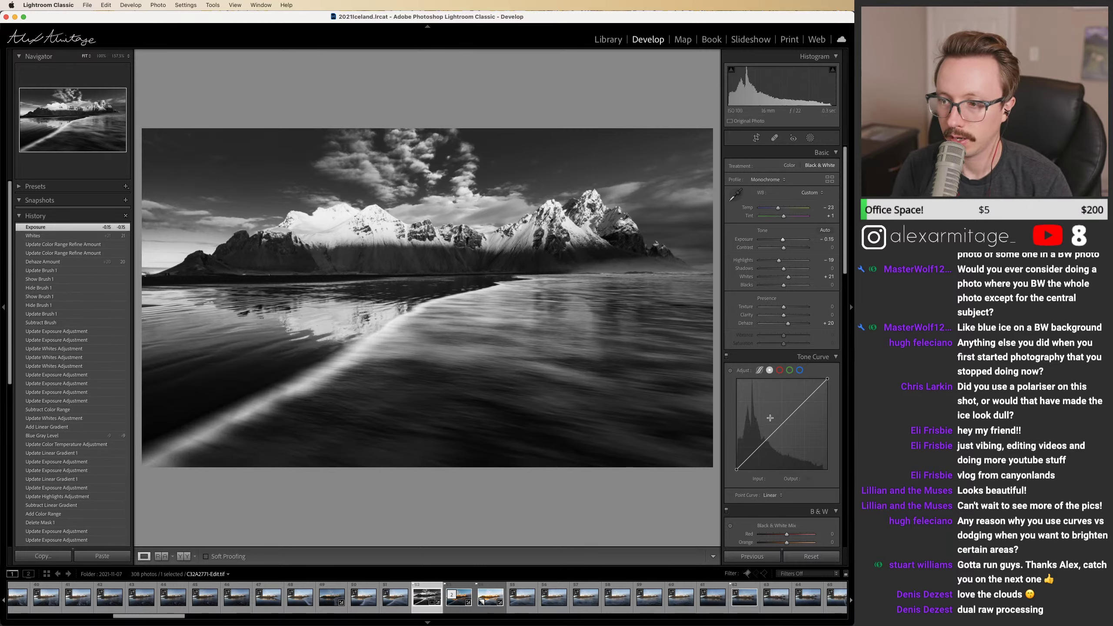
Step: Try the Strong Contrast point curve, settle on Medium Contrast, and reset the exposure to 0
left_click(776, 497)
left_click(783, 514)
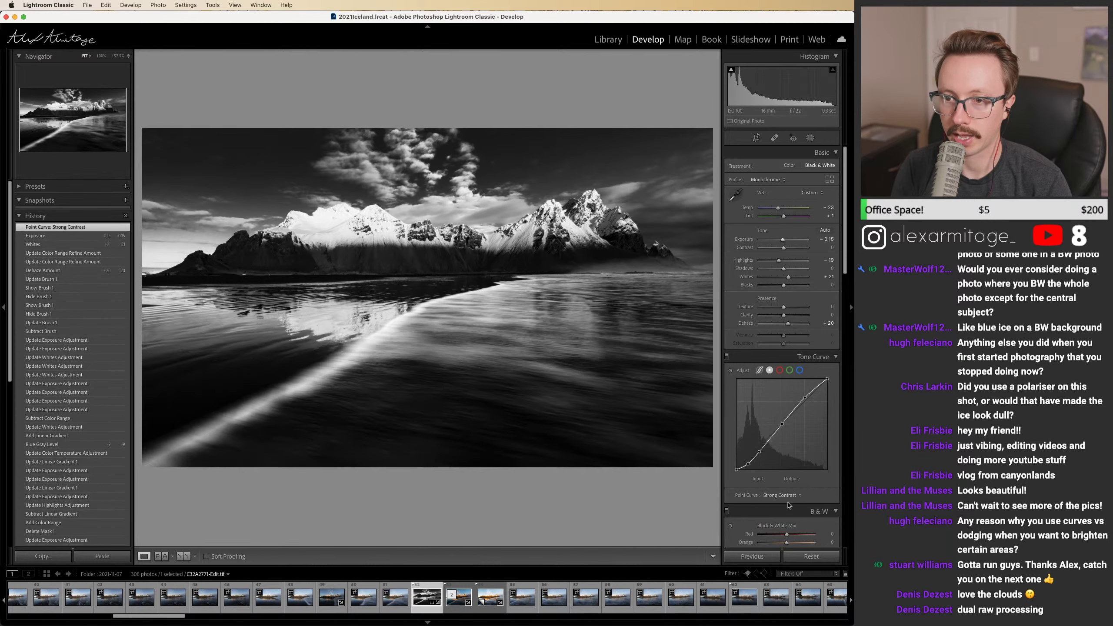
left_click(783, 489)
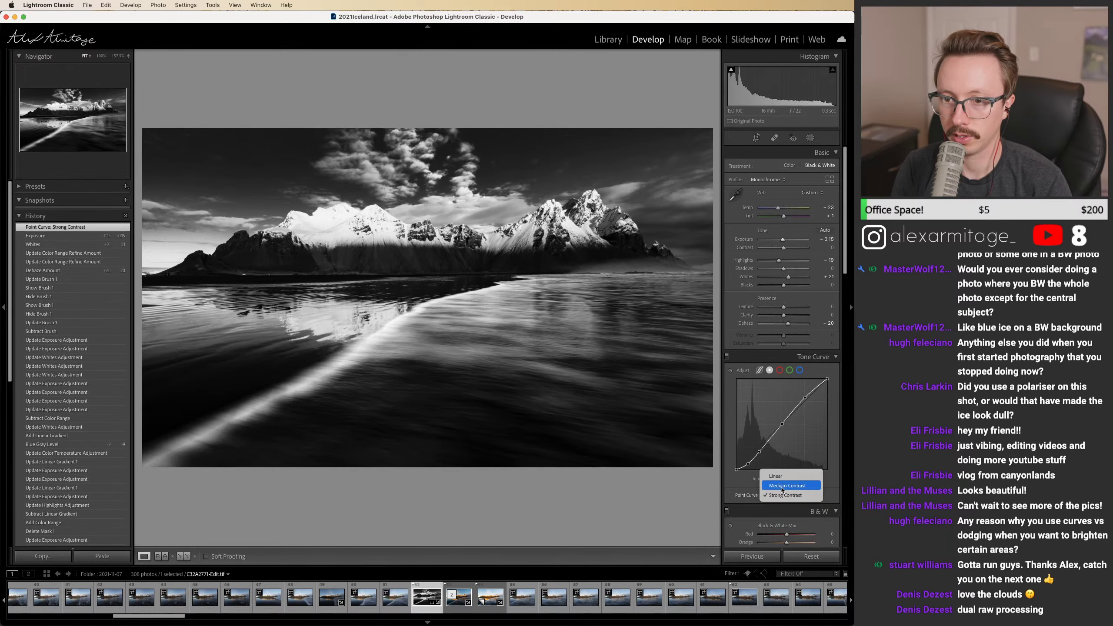
left_click(783, 487)
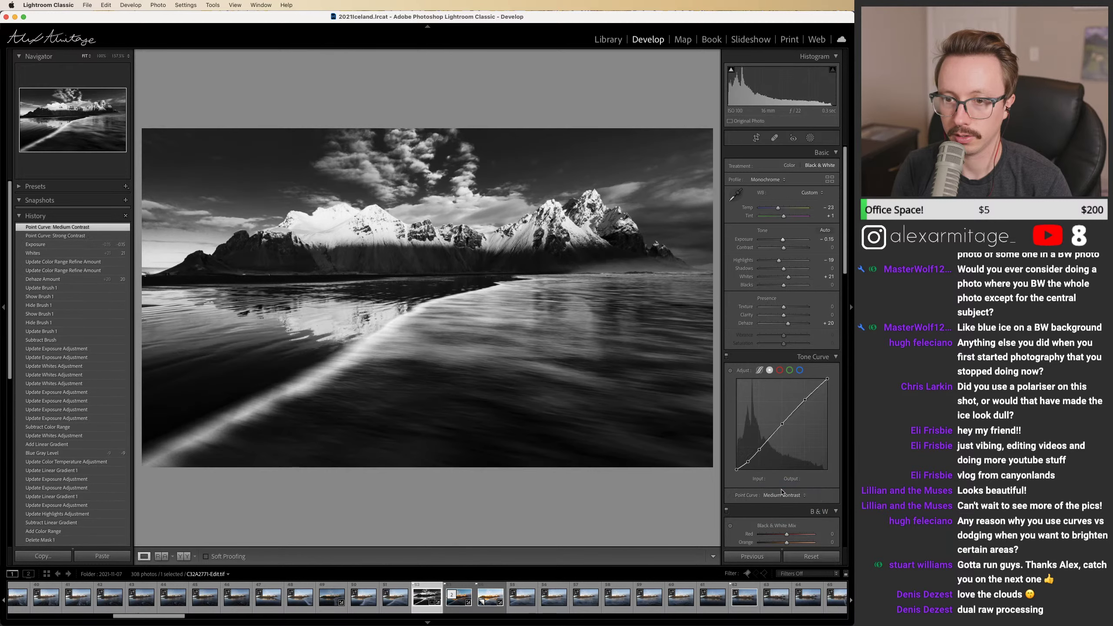
double_click(783, 241)
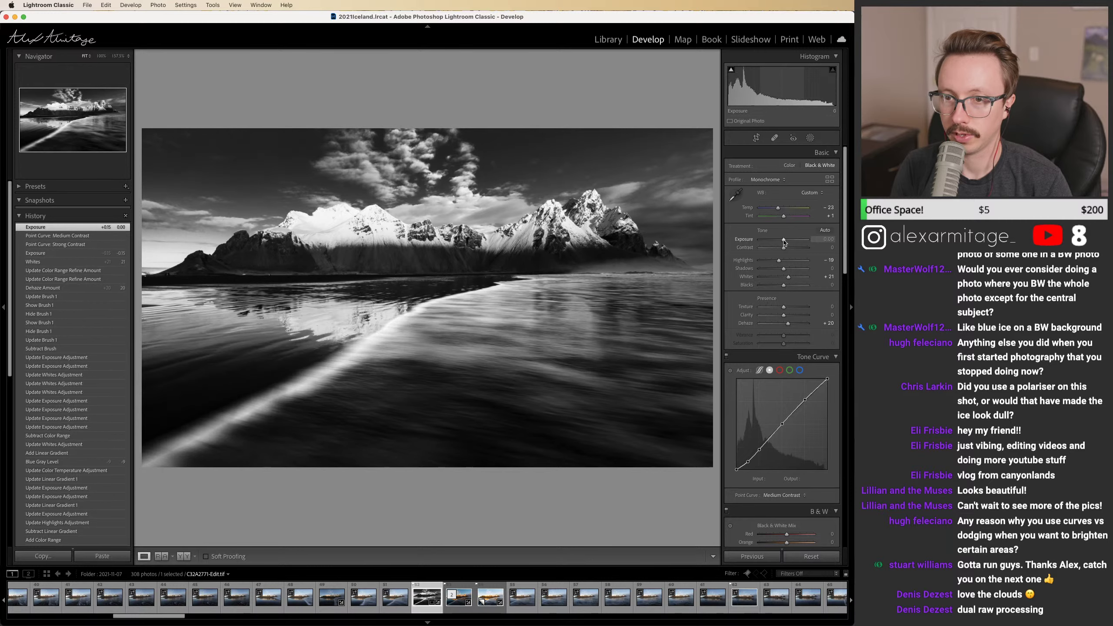
Step: Add a linear gradient mask fading from the mountains' lower slopes to the shoreline, and reset its highlights after a brief trial
left_click(810, 139)
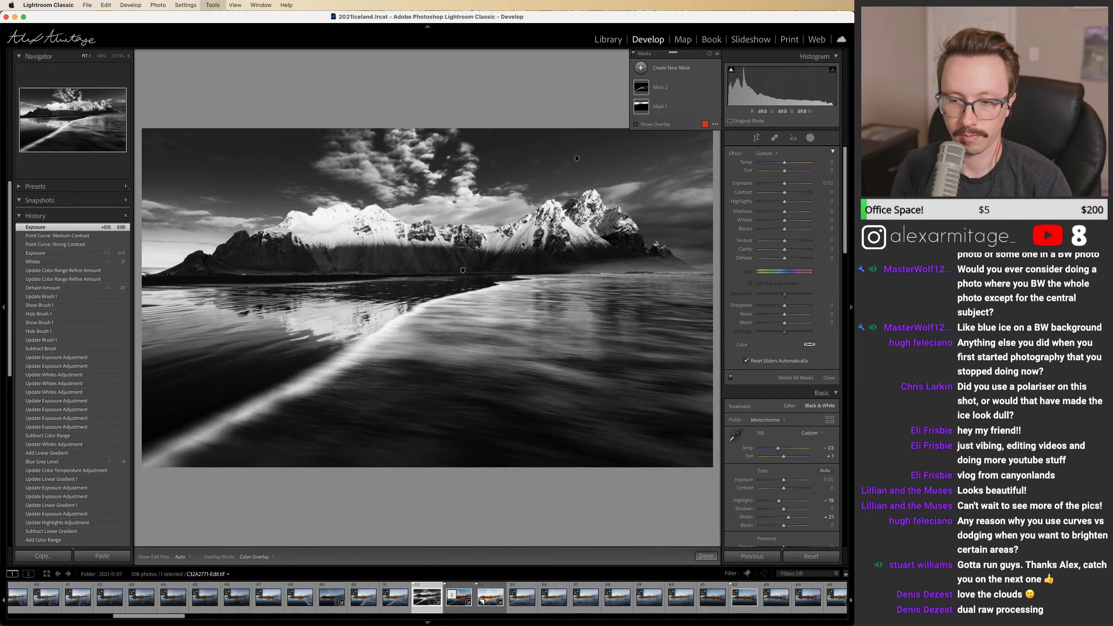
key("m")
left_click_drag(512, 249, 509, 284)
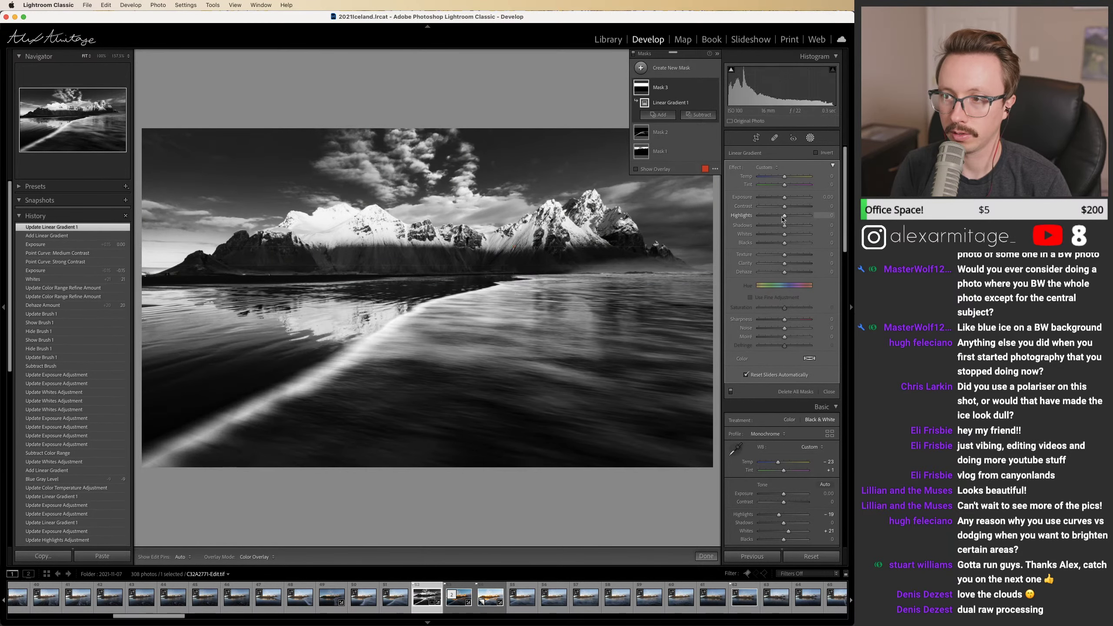
left_click_drag(783, 219, 779, 218)
double_click(780, 216)
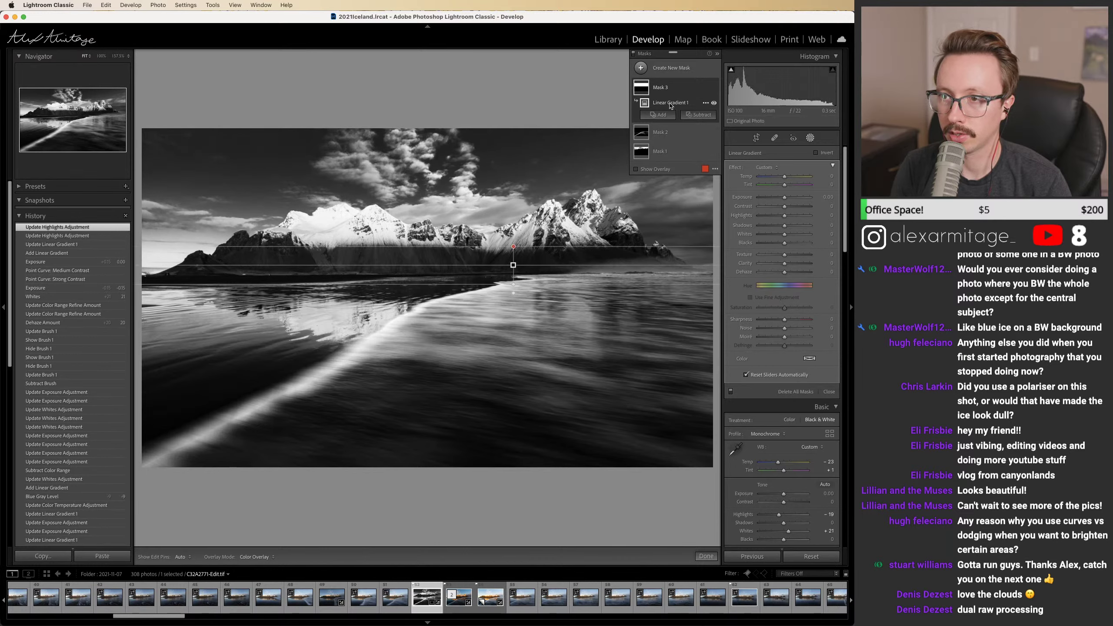
Step: Intersect the linear gradient mask with a color range sampled from the snowy peaks and set the mask's highlights to -21
left_click(706, 104)
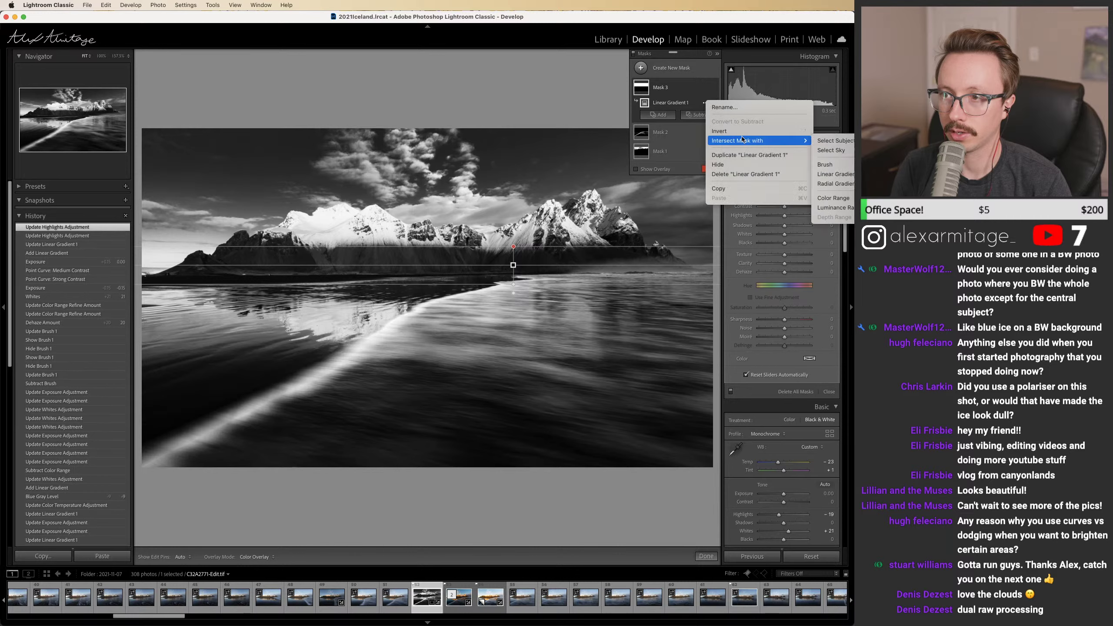
mouse_move(771, 141)
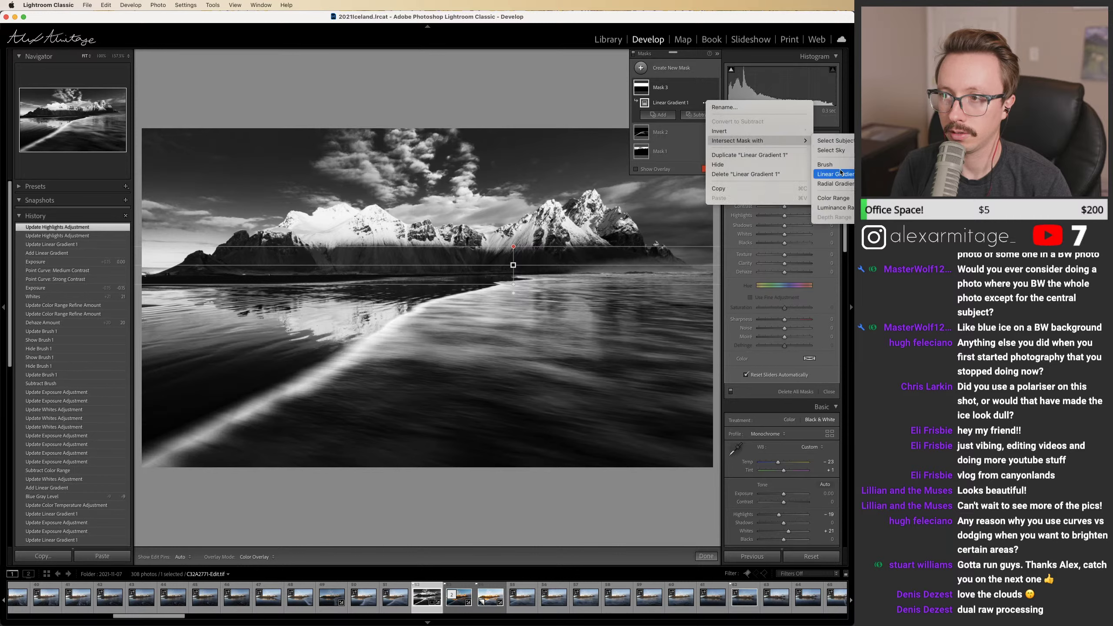
left_click(833, 197)
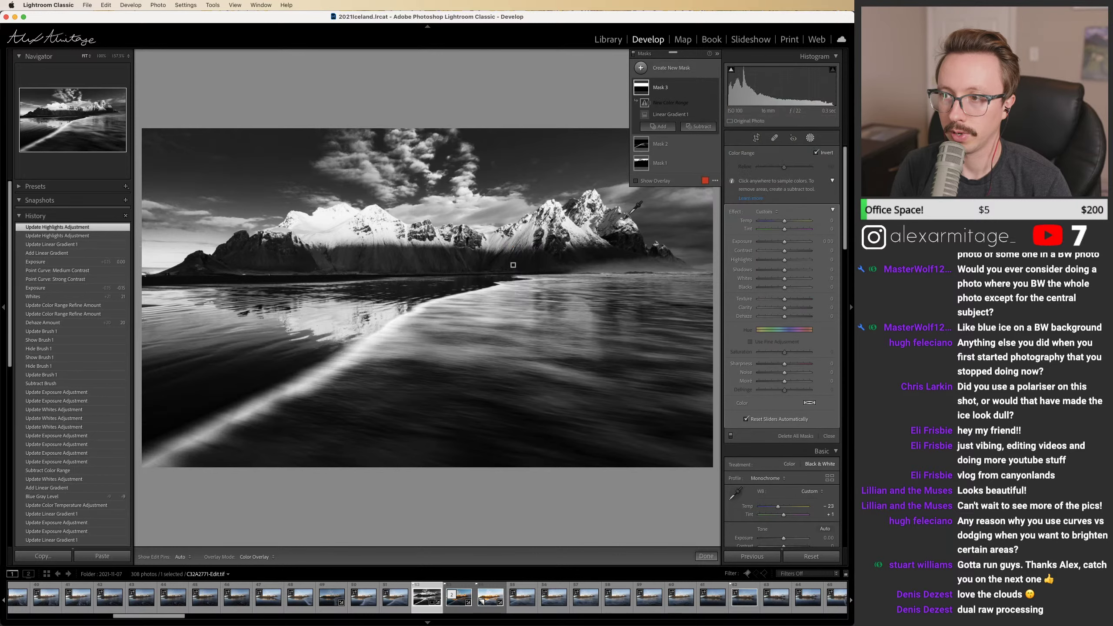
left_click(335, 223)
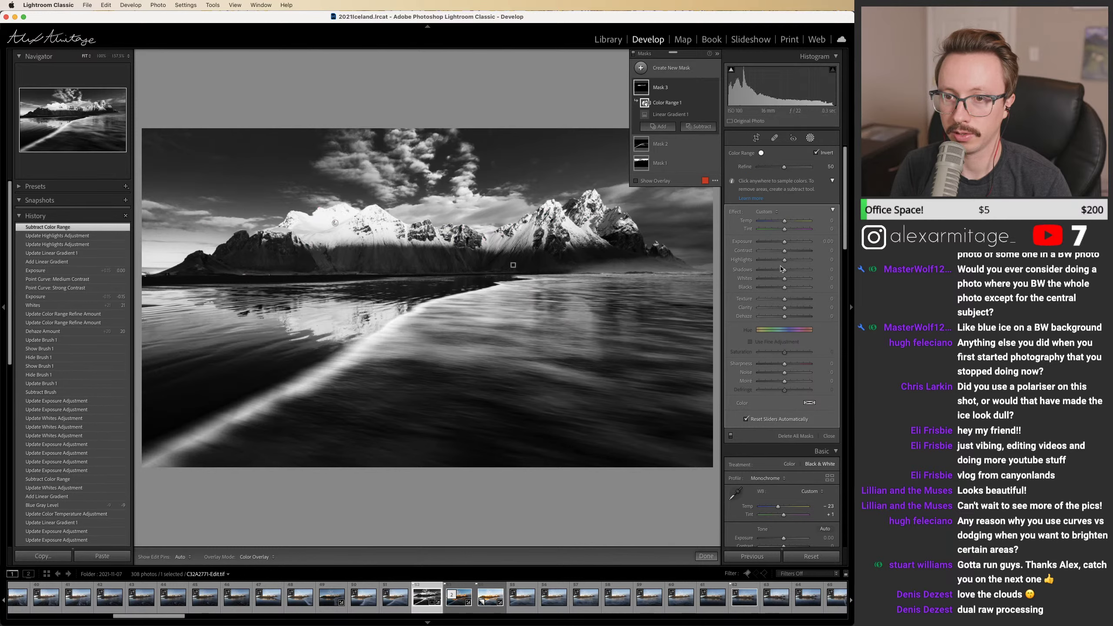
left_click_drag(784, 242, 782, 245)
left_click_drag(787, 260, 778, 264)
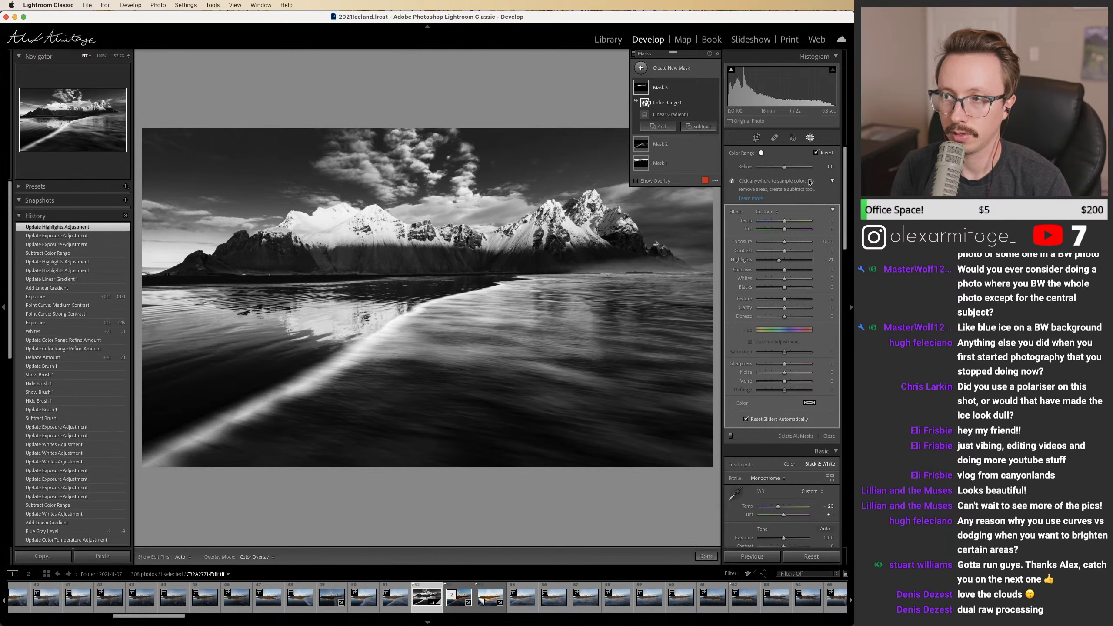
left_click(810, 138)
Step: Set the photo's clarity to +32 and briefly check the Color treatment before restoring Black & White
left_click_drag(783, 315, 791, 317)
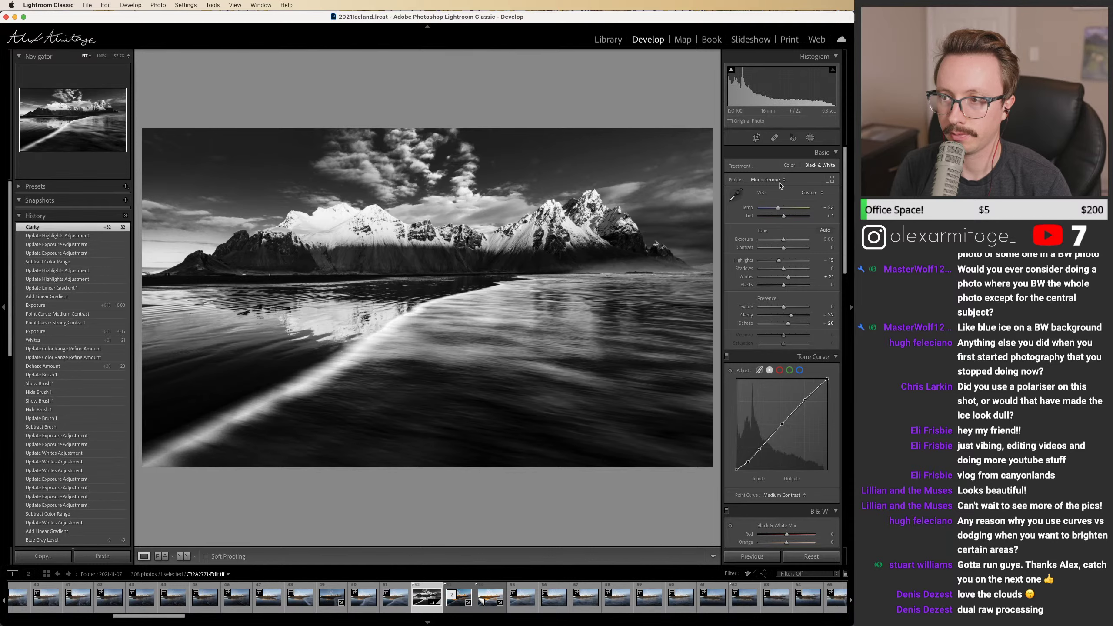
left_click(789, 165)
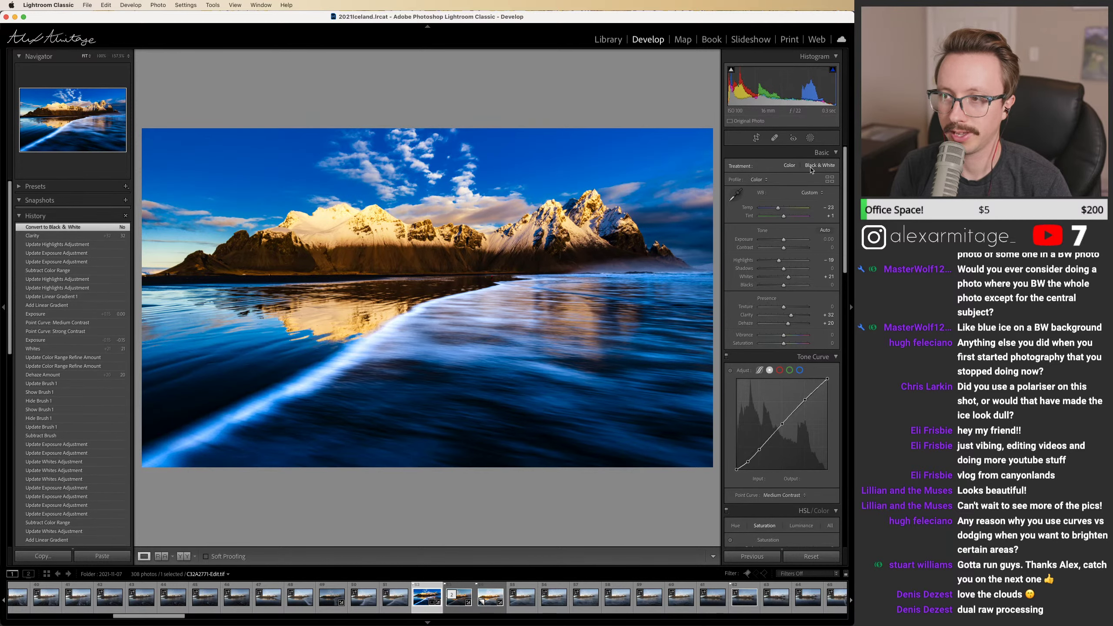
left_click(812, 166)
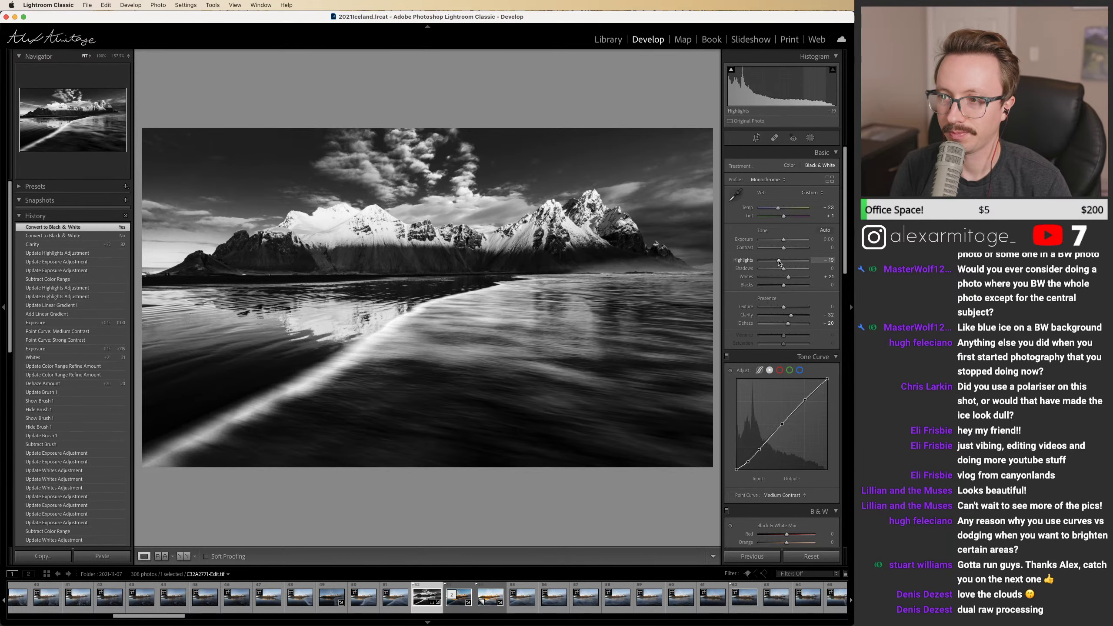
left_click(340, 214)
left_click(341, 214)
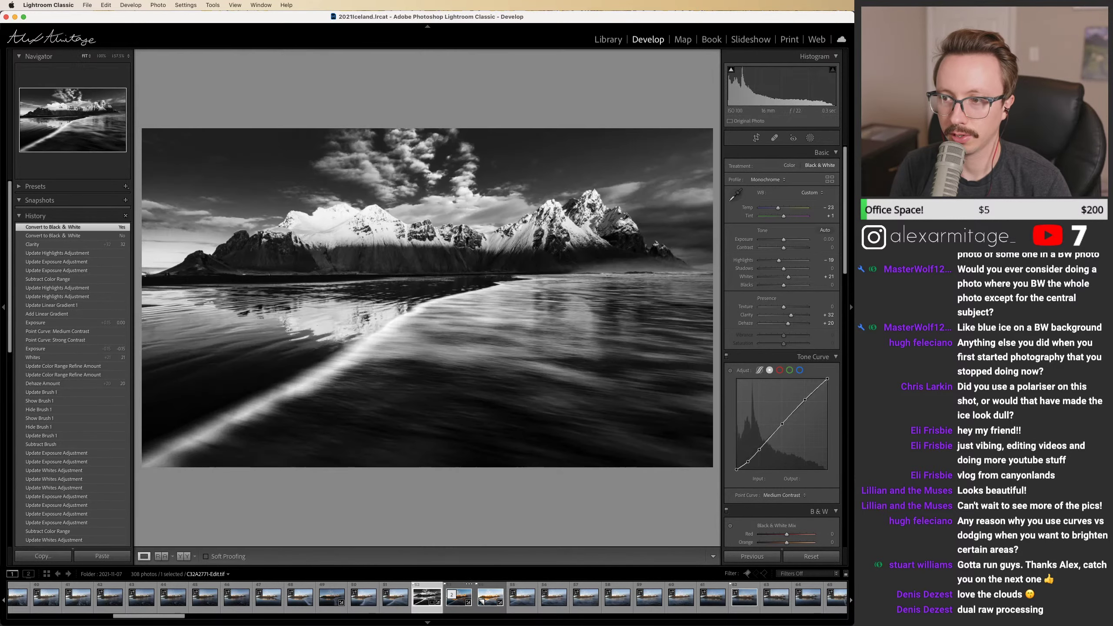
Step: Reopen the snowy peaks mask, try its exposure at -0.25, undo that, and set it to -0.11
key("shift+w")
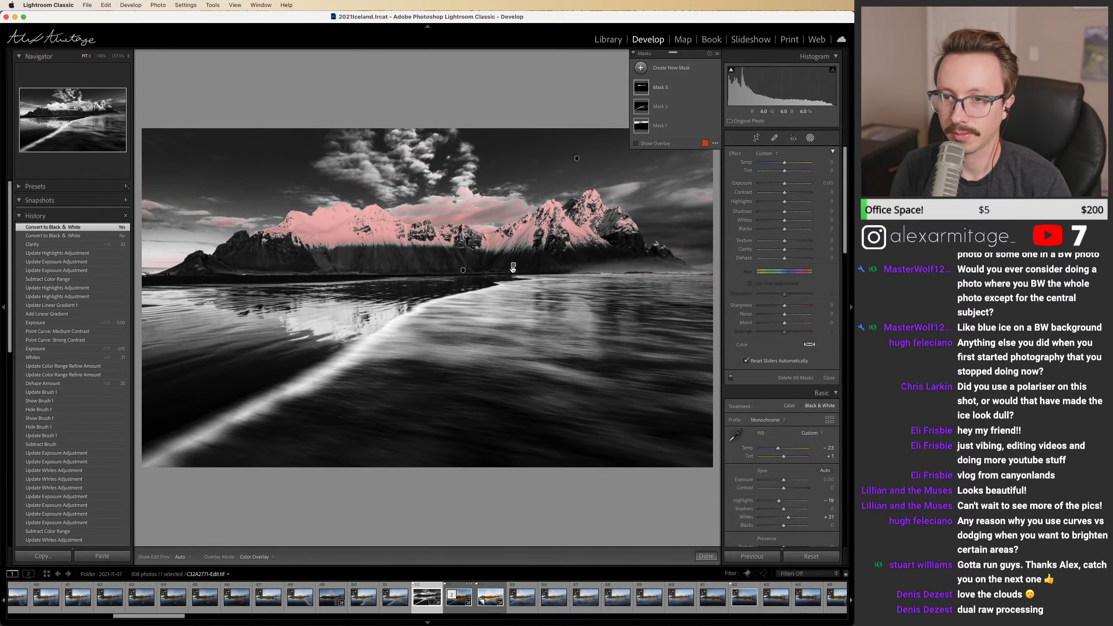
left_click(512, 266)
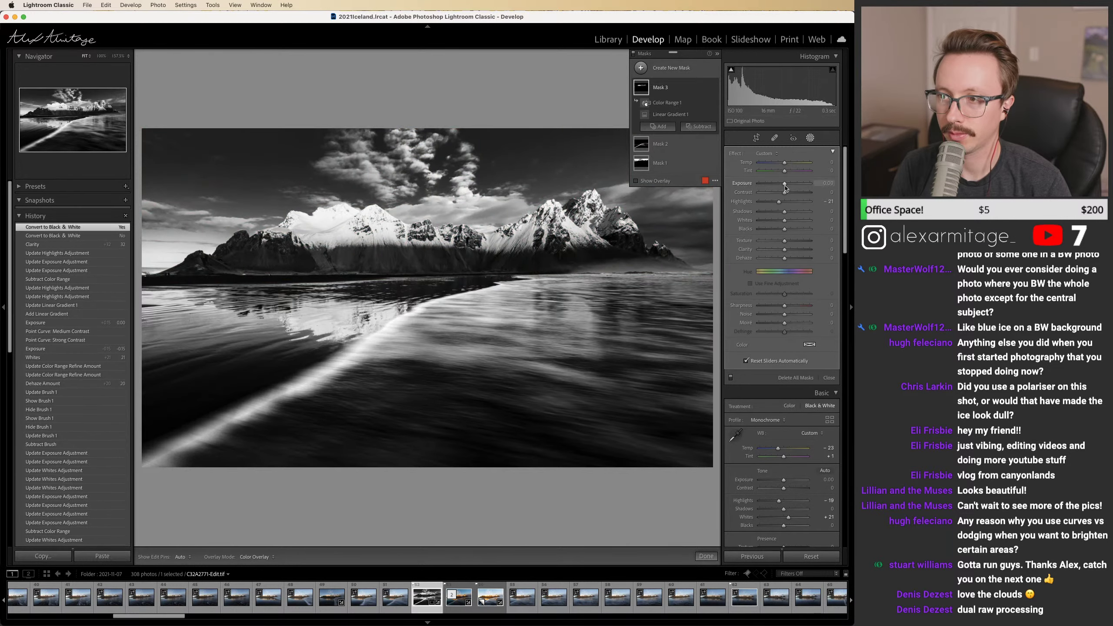
left_click_drag(784, 188, 782, 189)
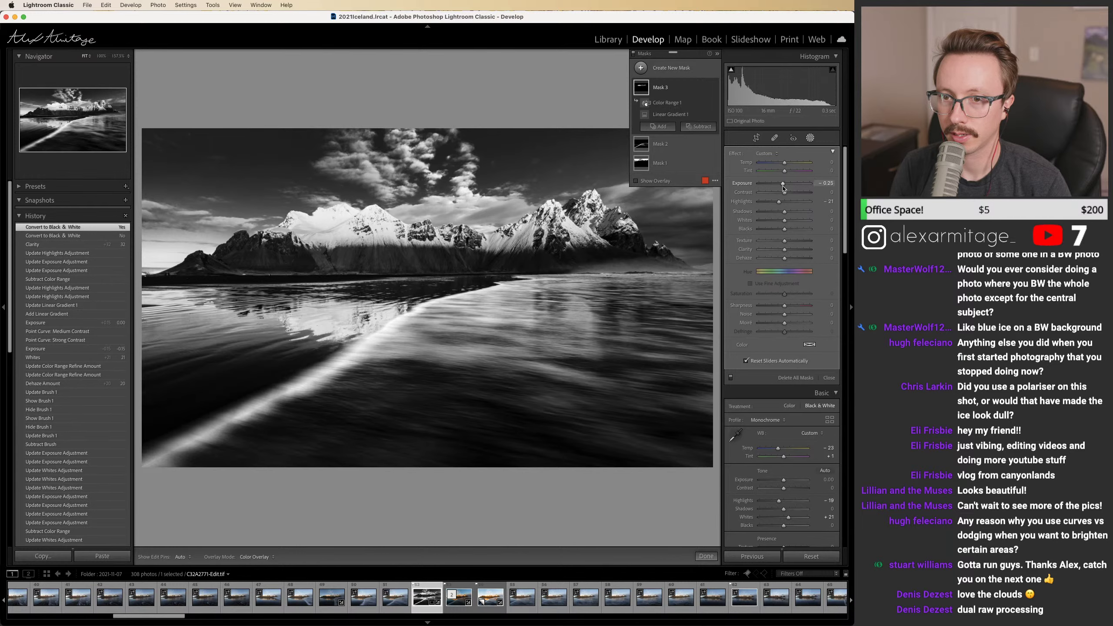
key("super+z")
left_click_drag(784, 186, 784, 186)
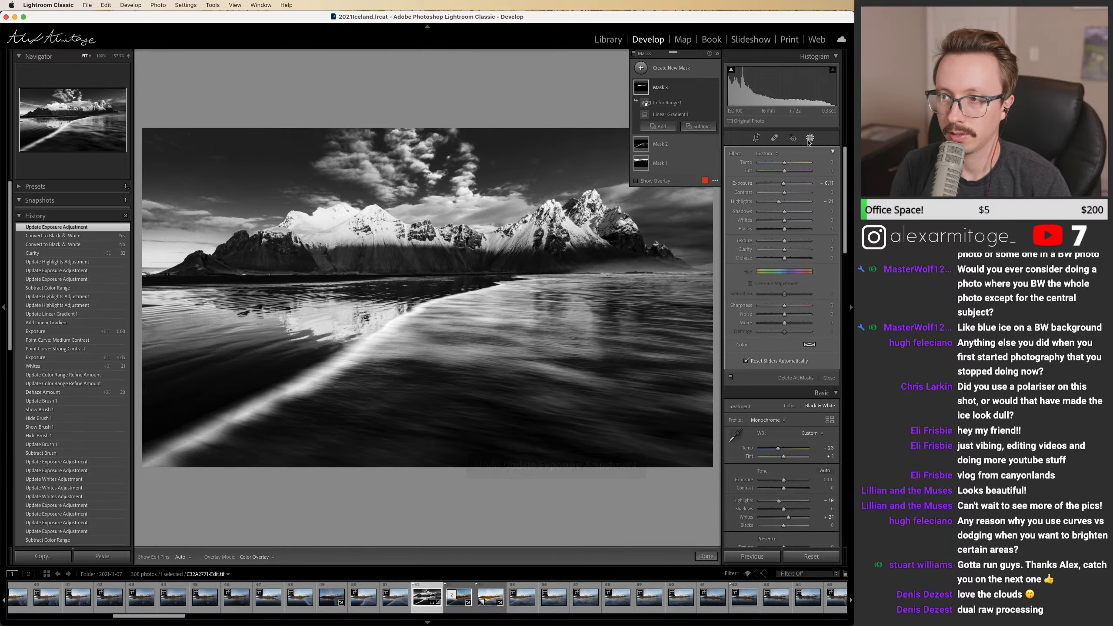
left_click(808, 139)
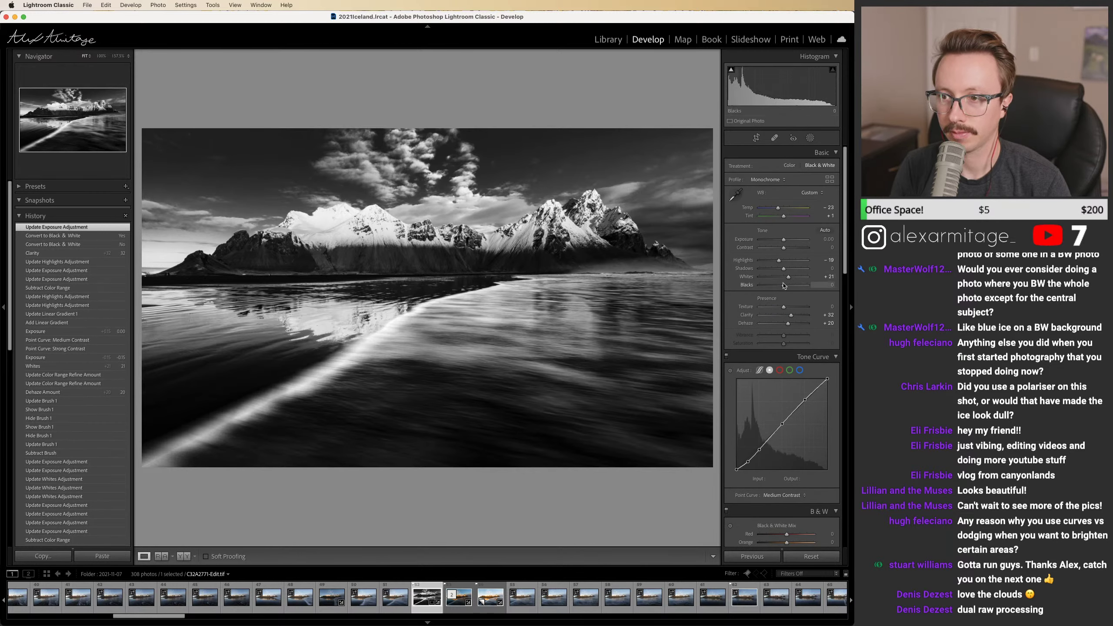
Step: Reset the photo's texture to 0 after a brief trial and lower the clarity to +30
left_click(788, 306)
double_click(788, 307)
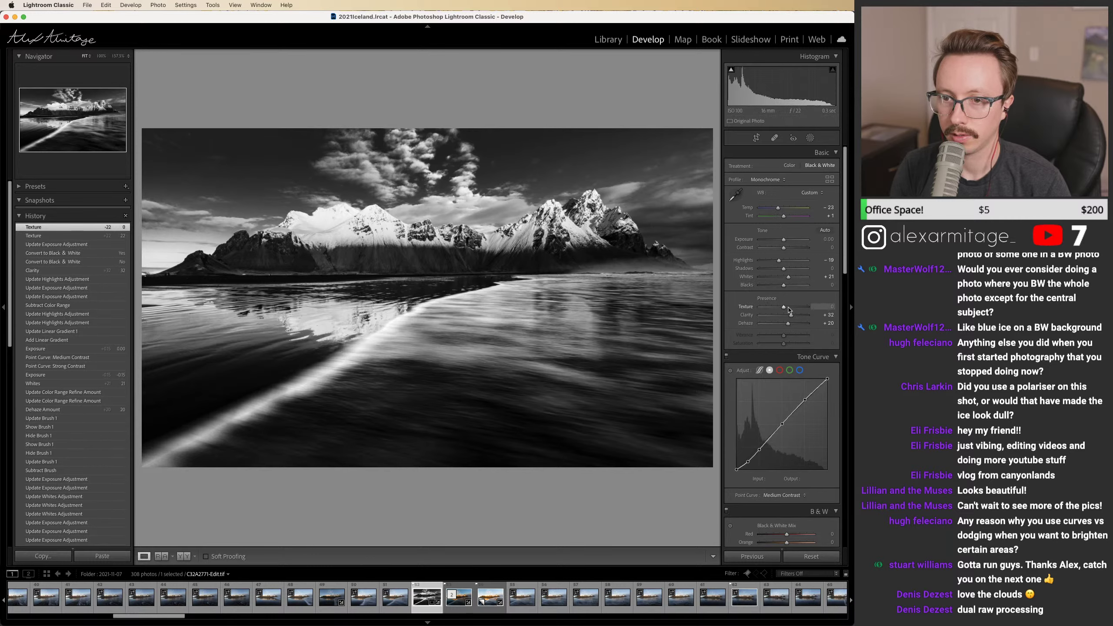
left_click_drag(790, 315, 789, 314)
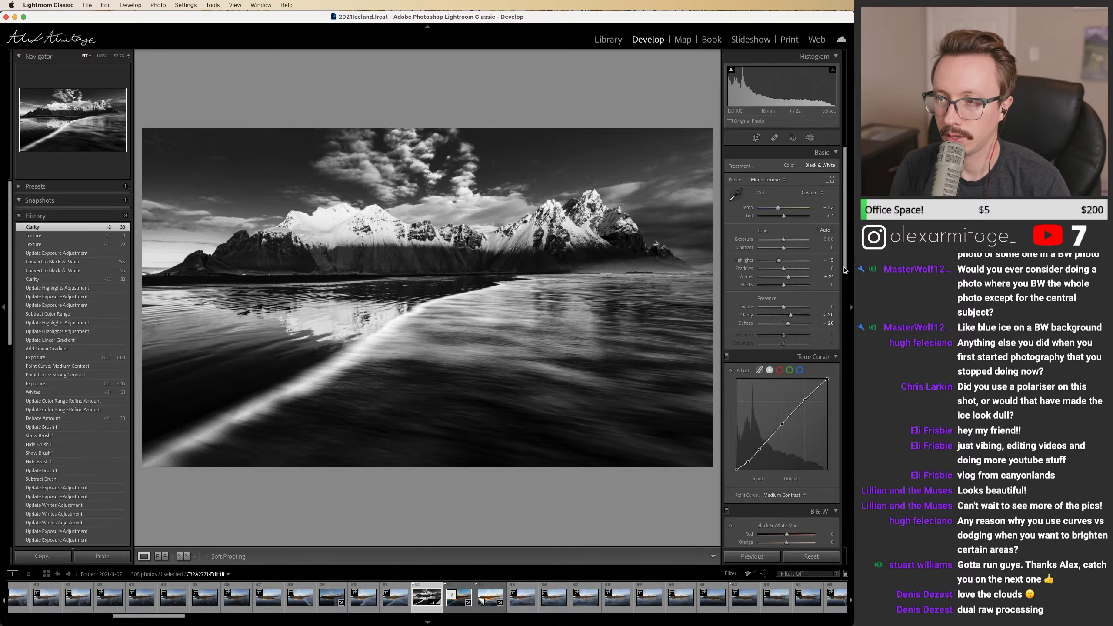
Step: Set the photo's sharpening amount to 87 with edge masking at 10
scroll(788, 307, "down", 15)
left_click_drag(775, 334, 764, 360)
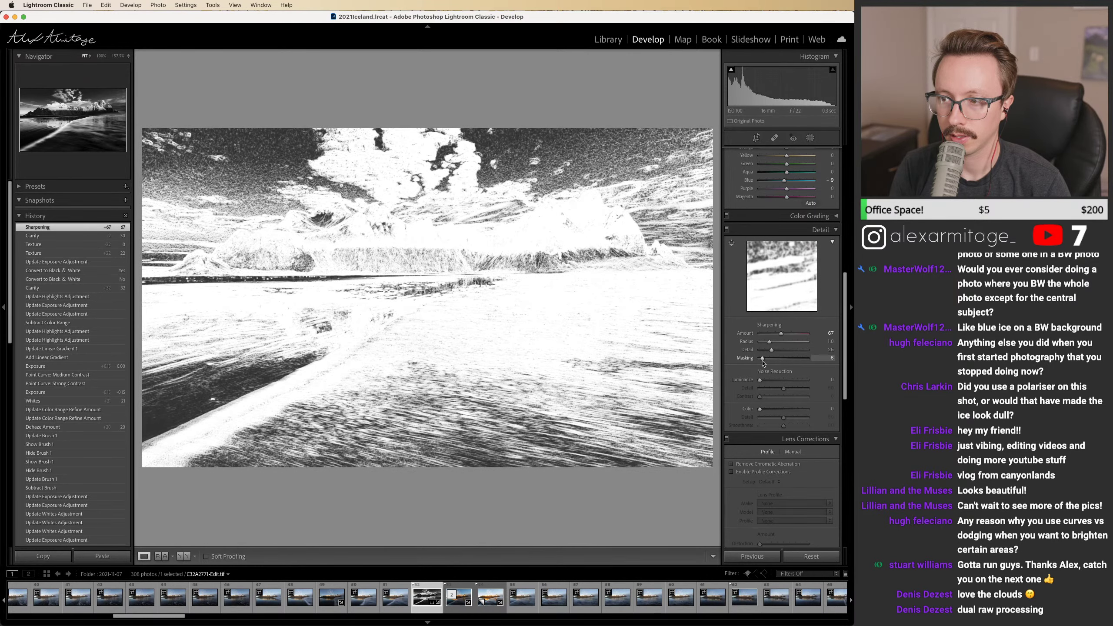
left_click_drag(764, 362, 787, 335, "alt")
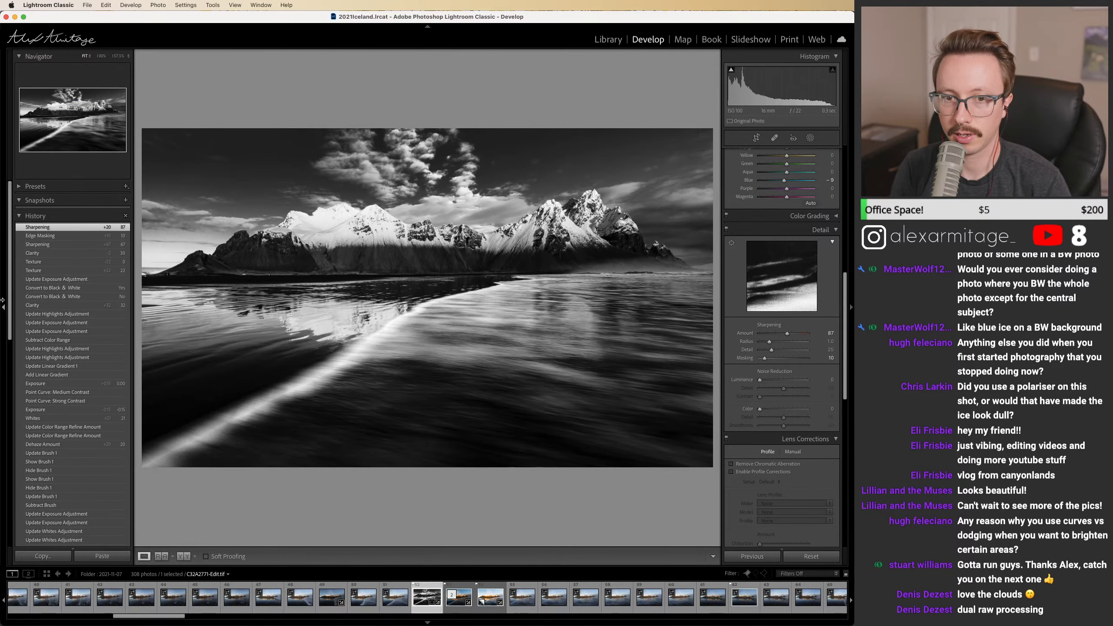
Step: Try a tighter crop of the foreground water, and extend the crop back down to the photo's lower edge
left_click(756, 138)
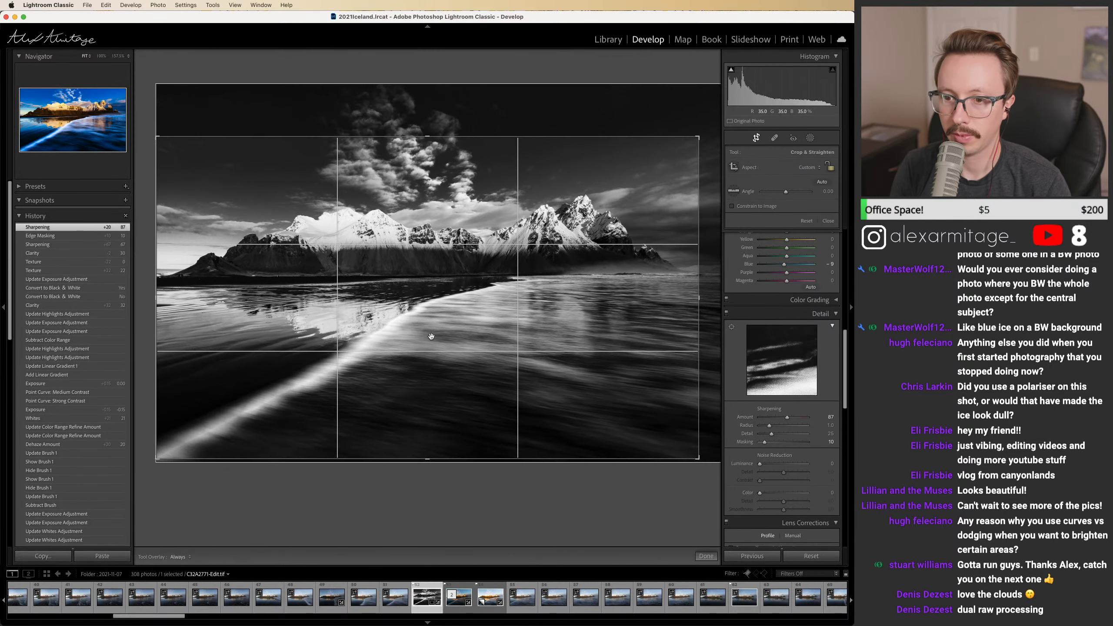
left_click_drag(427, 458, 430, 441)
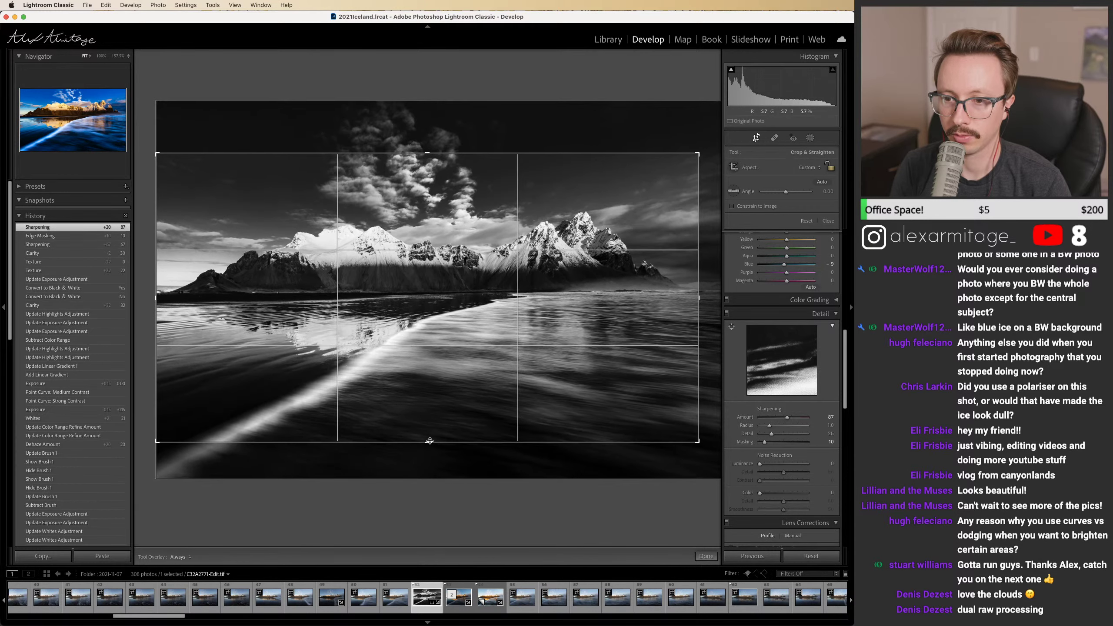
left_click(750, 141)
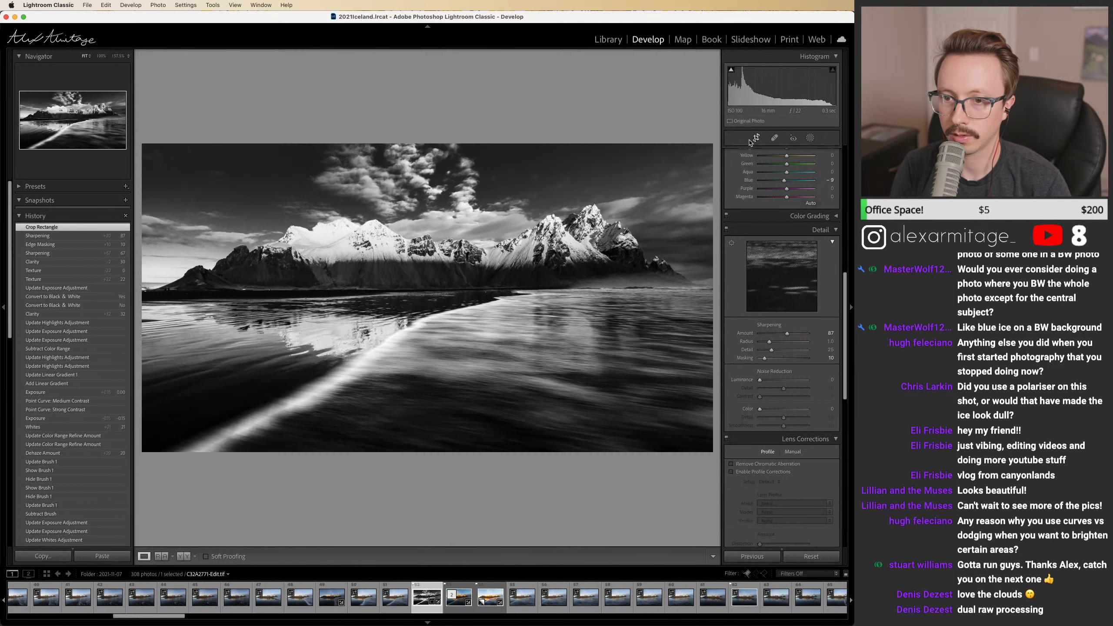
left_click(756, 138)
left_click_drag(435, 447, 432, 457)
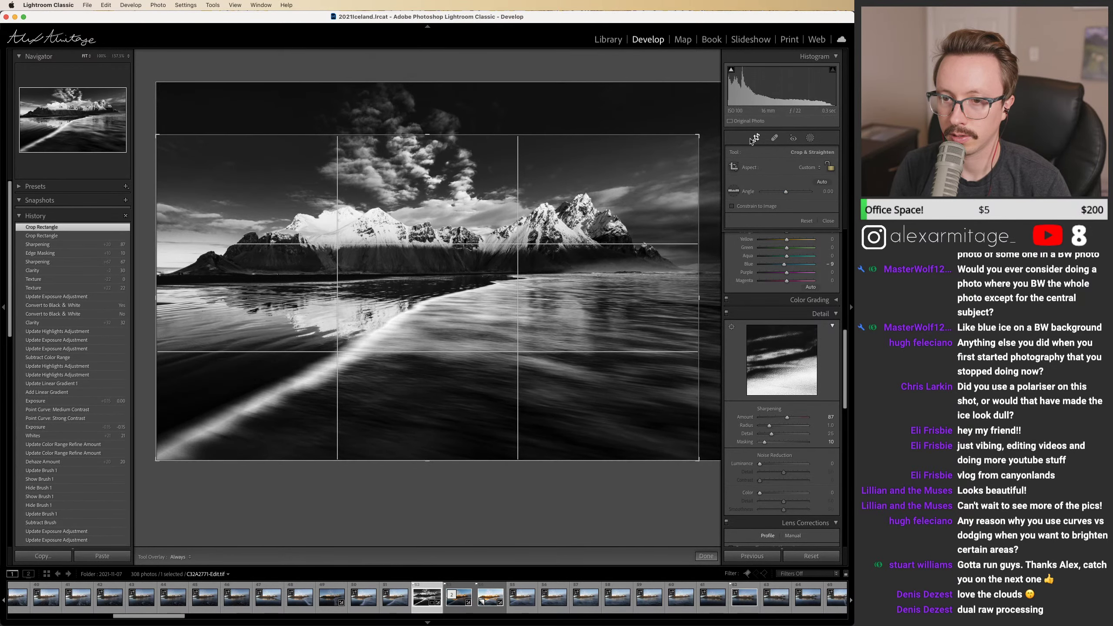
left_click(753, 139)
left_click(754, 138)
left_click_drag(683, 246, 703, 213)
key("Return")
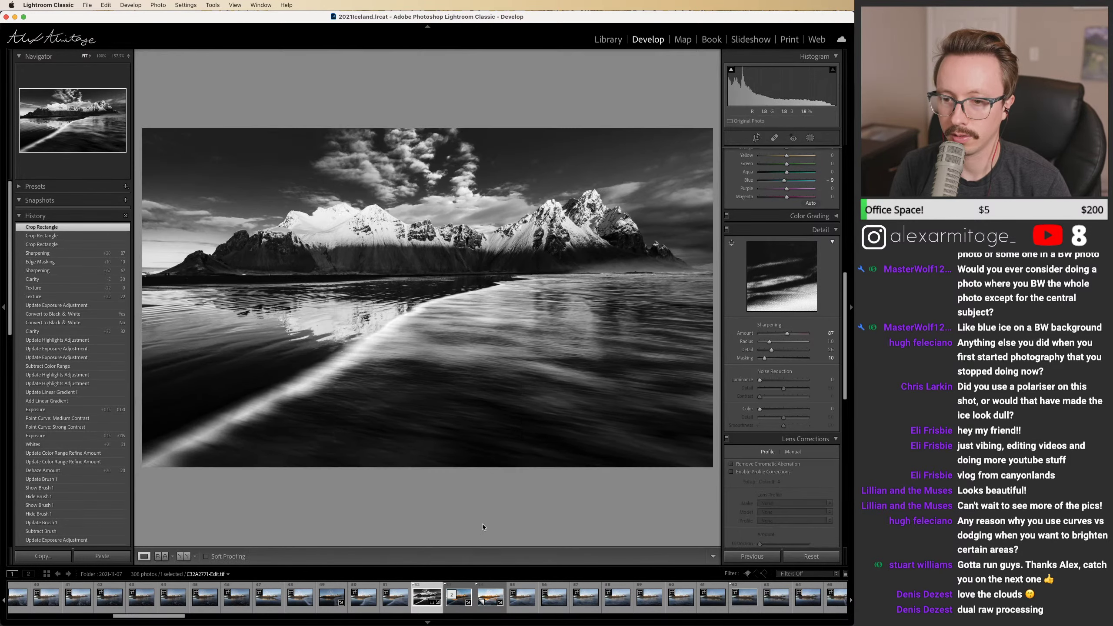
Step: Compare with the unedited color frame of the same scene, and extend the black-and-white photo's crop to include more sky
left_click(332, 609)
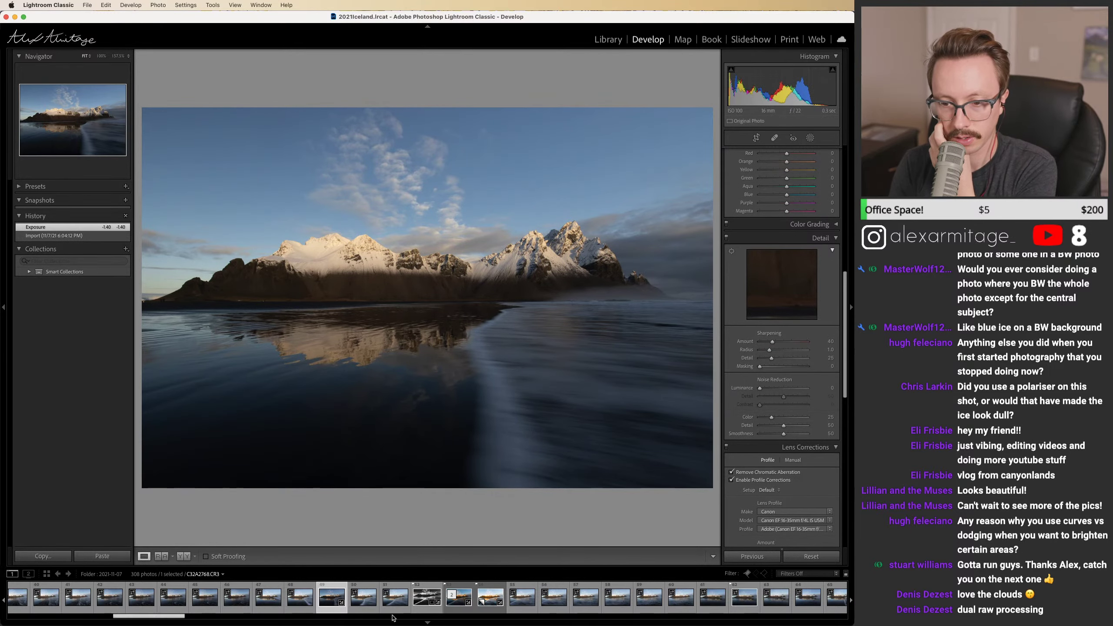
left_click(428, 595)
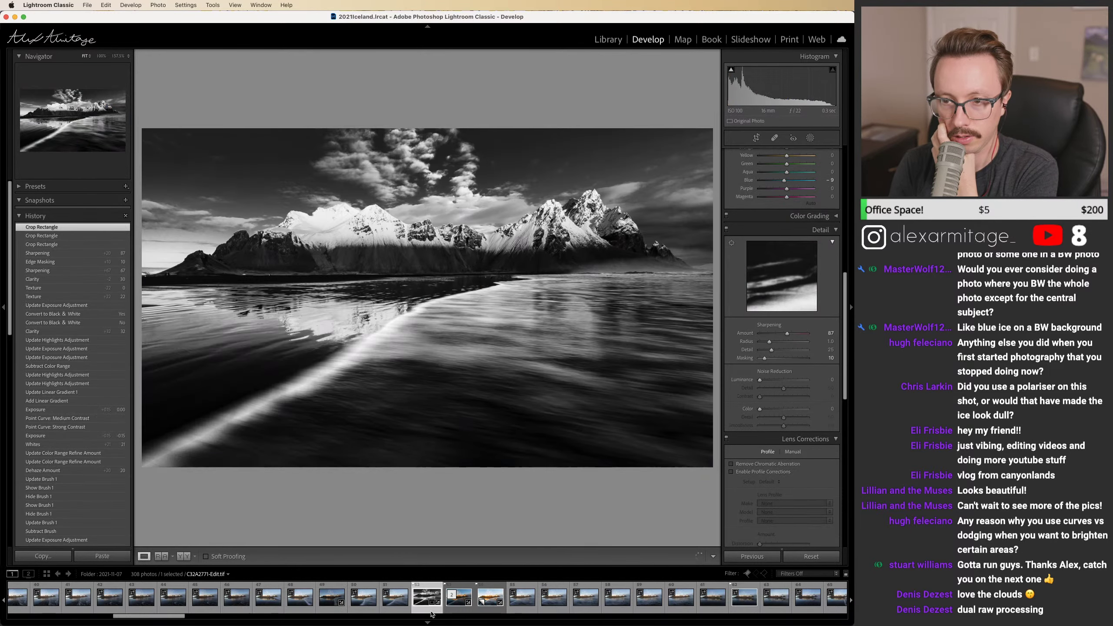
left_click(756, 138)
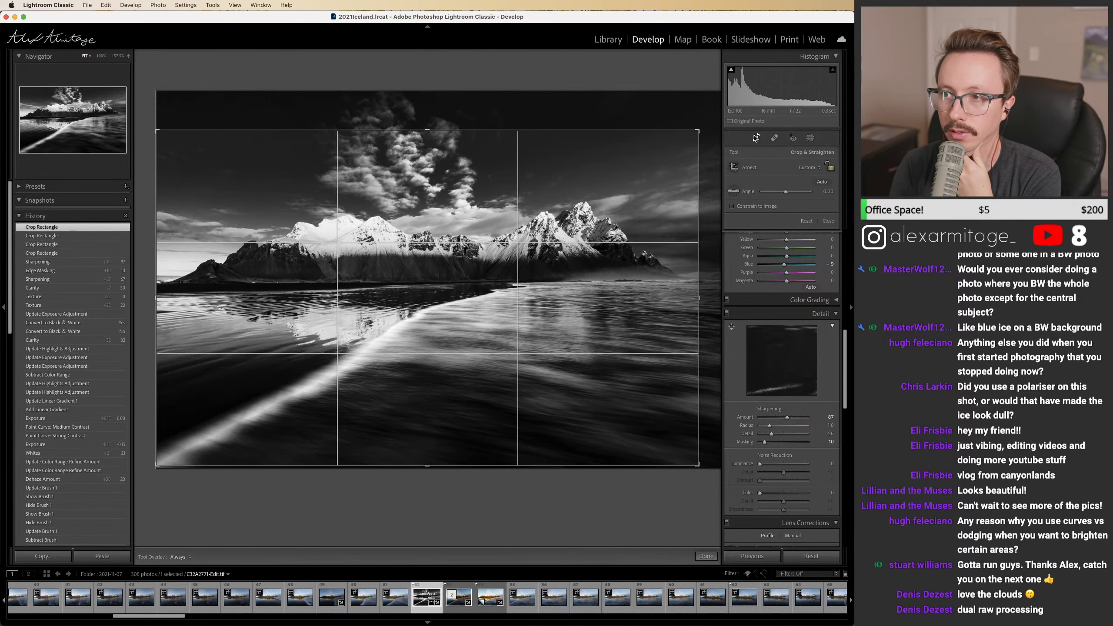
left_click(756, 138)
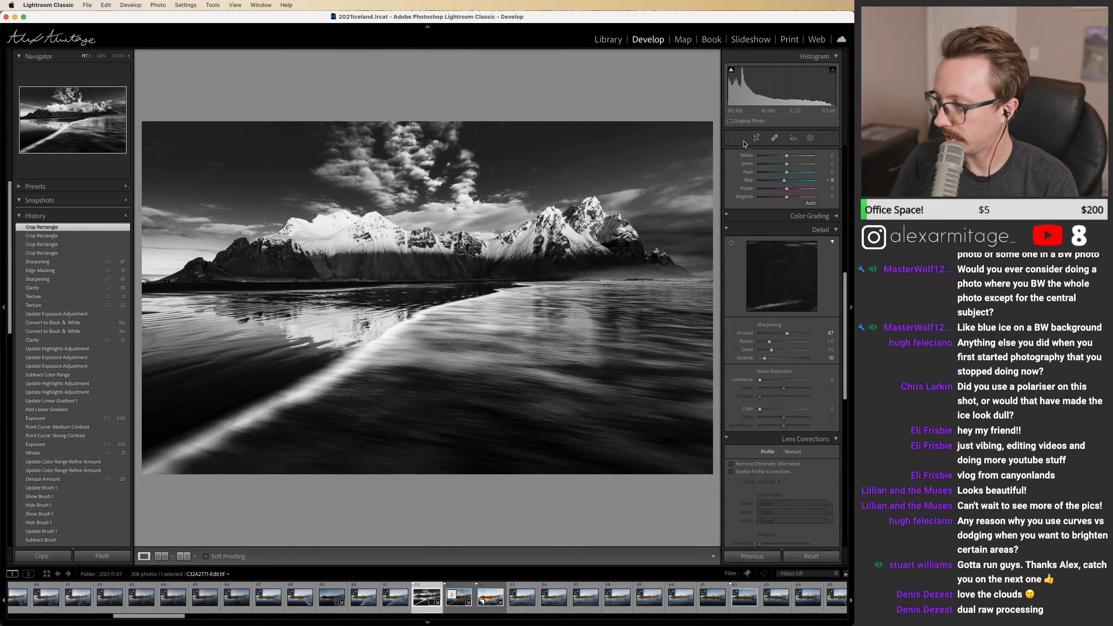